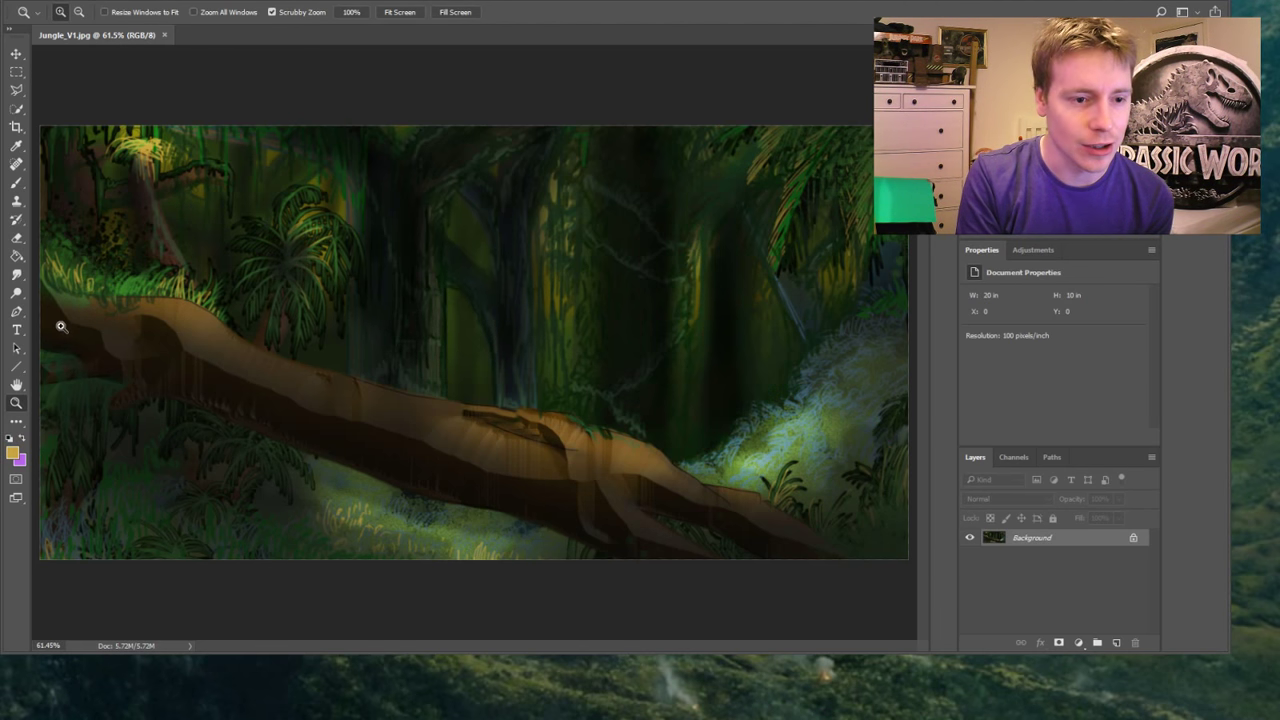
Zoom to 200% on the fallen log and sample its dark brown bark as the foreground colour
{"action": "left_click_drag", "start_coordinate": [60, 325], "coordinate": [66, 334]}
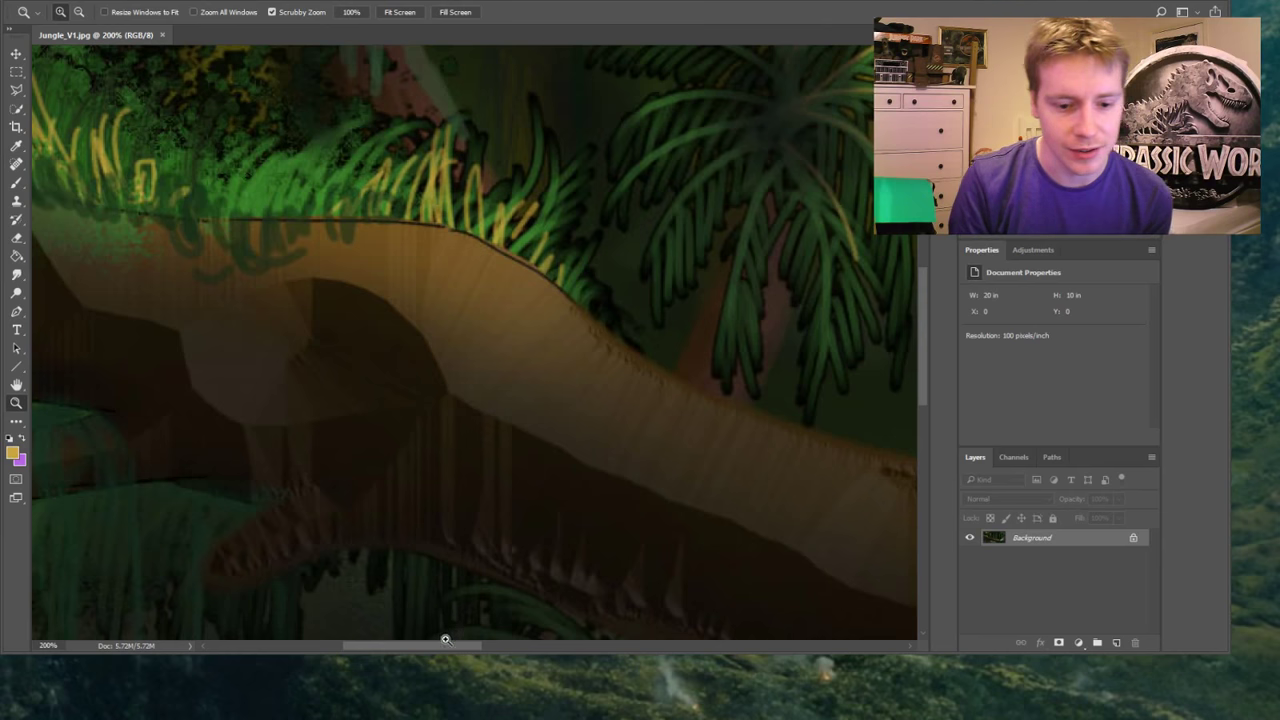
{"action": "left_click_drag", "start_coordinate": [445, 646], "coordinate": [390, 646]}
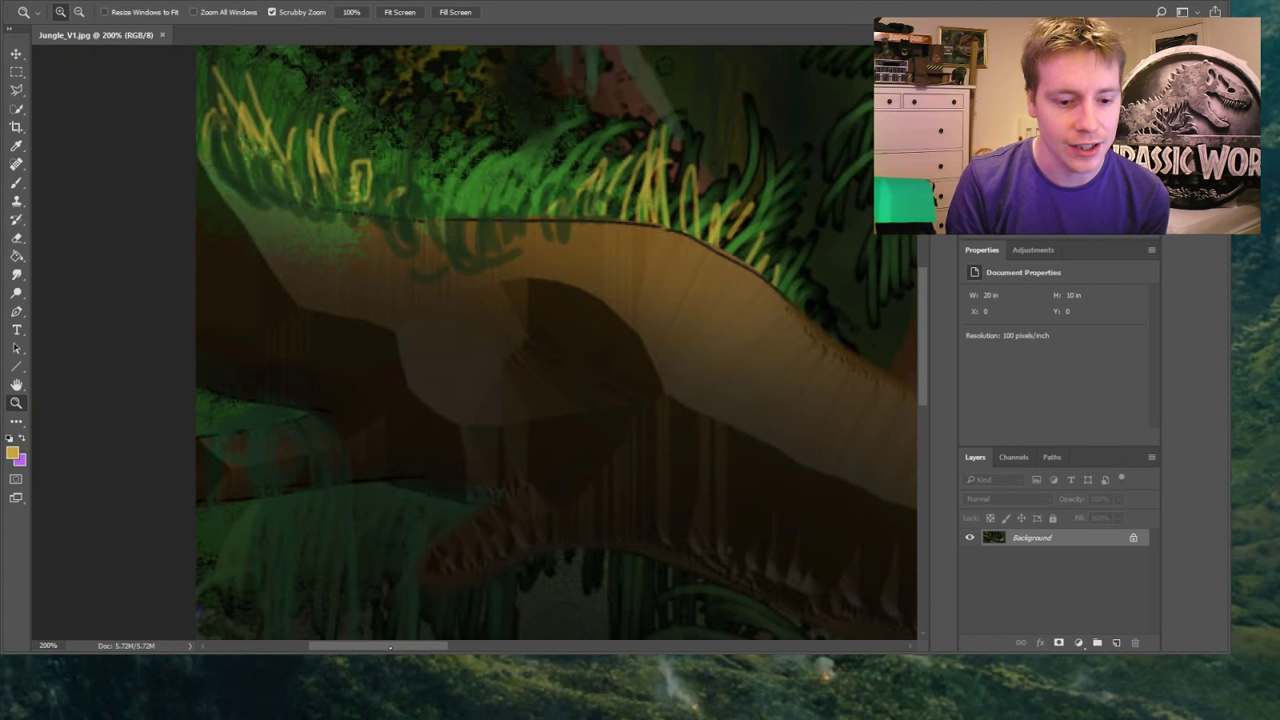
{"action": "key", "text": "i"}
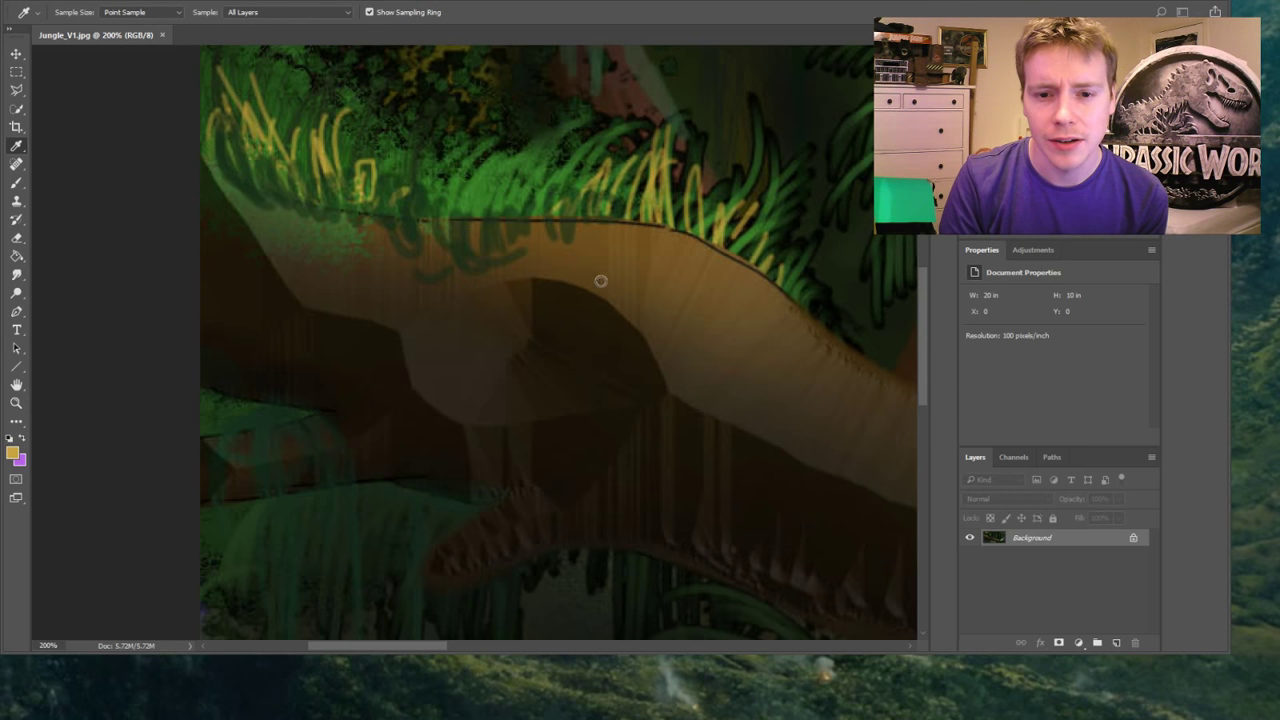
{"action": "left_click", "coordinate": [525, 218]}
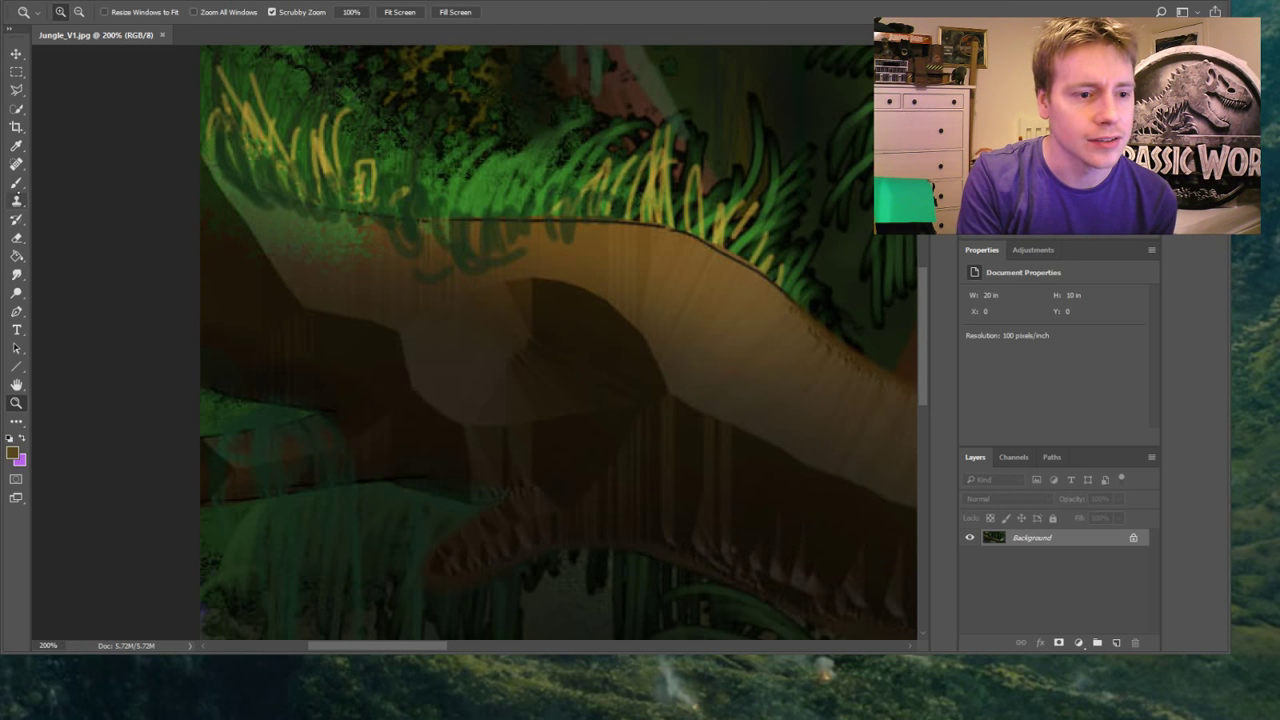
{"action": "key", "text": "b"}
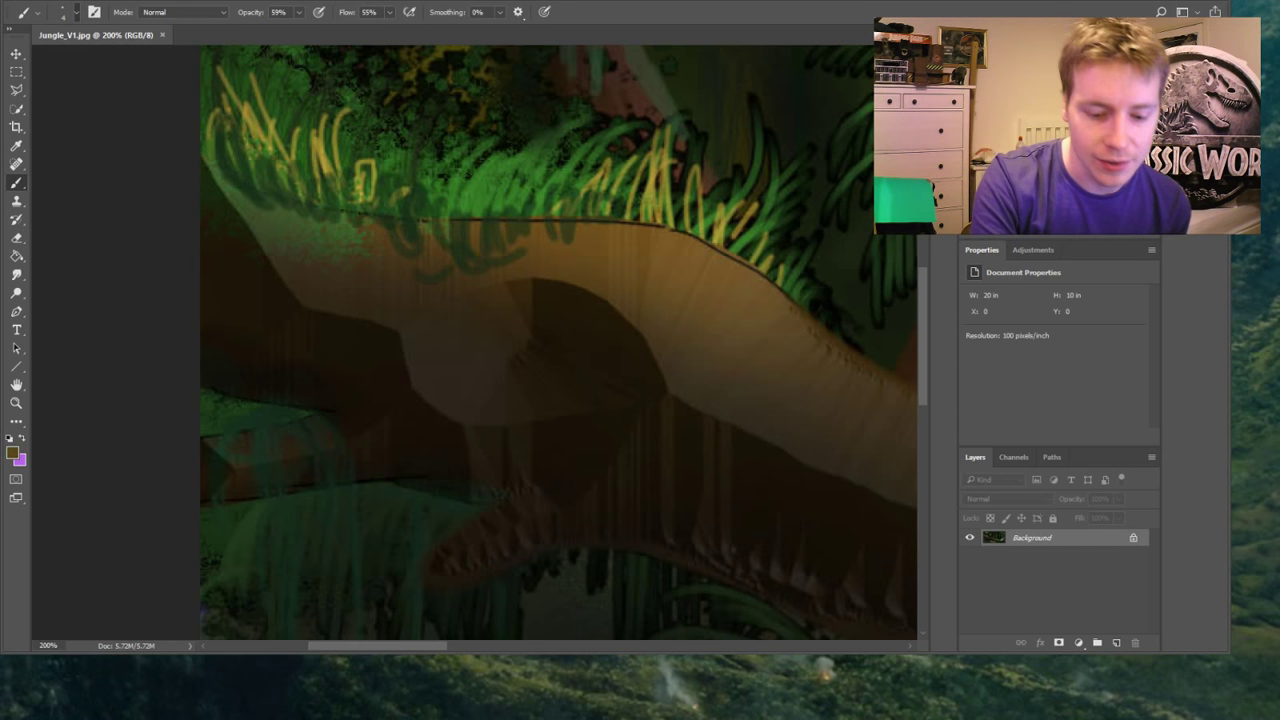
Paint short scale strokes over the log's upper left, underside and top at 59% opacity, 55% flow
{"action": "left_click_drag", "start_coordinate": [220, 214], "coordinate": [211, 226]}
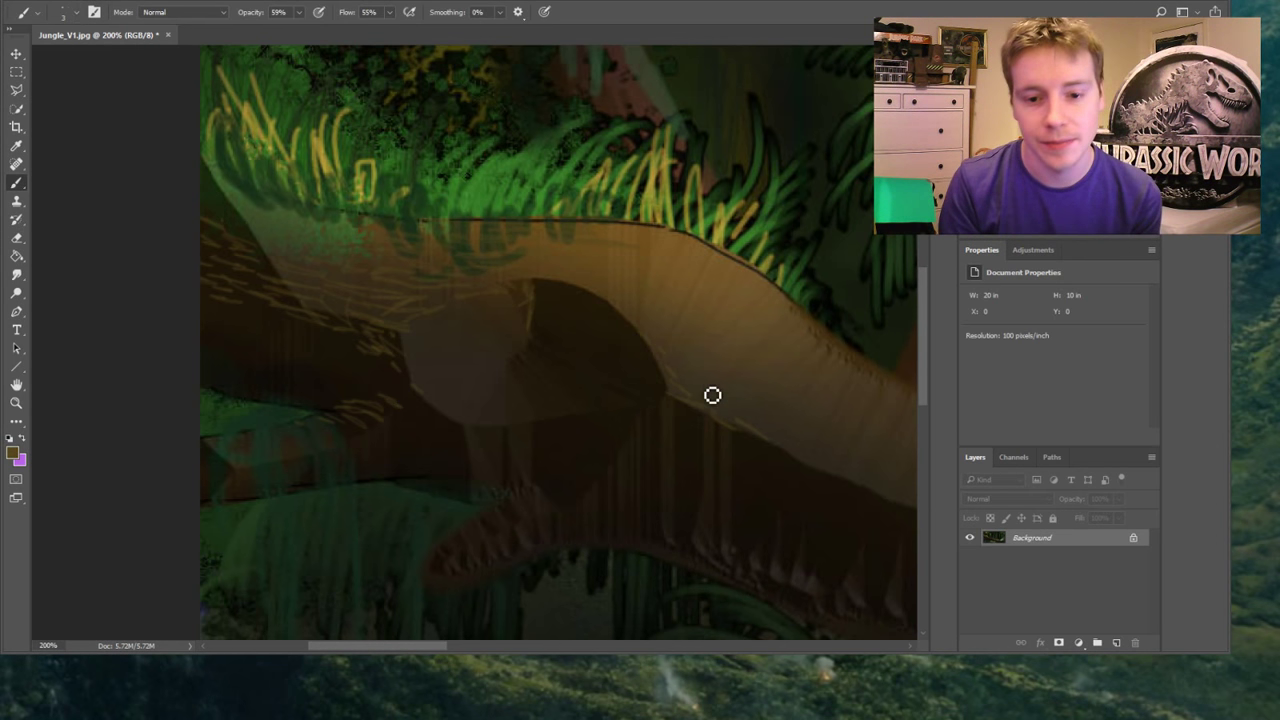
{"action": "mouse_move", "coordinate": [818, 464]}
{"action": "left_mouse_down"}
{"action": "mouse_move", "coordinate": [854, 460]}
{"action": "mouse_move", "coordinate": [765, 470]}
{"action": "mouse_move", "coordinate": [763, 449]}
{"action": "mouse_move", "coordinate": [823, 491]}
{"action": "mouse_move", "coordinate": [712, 442]}
{"action": "left_mouse_up"}
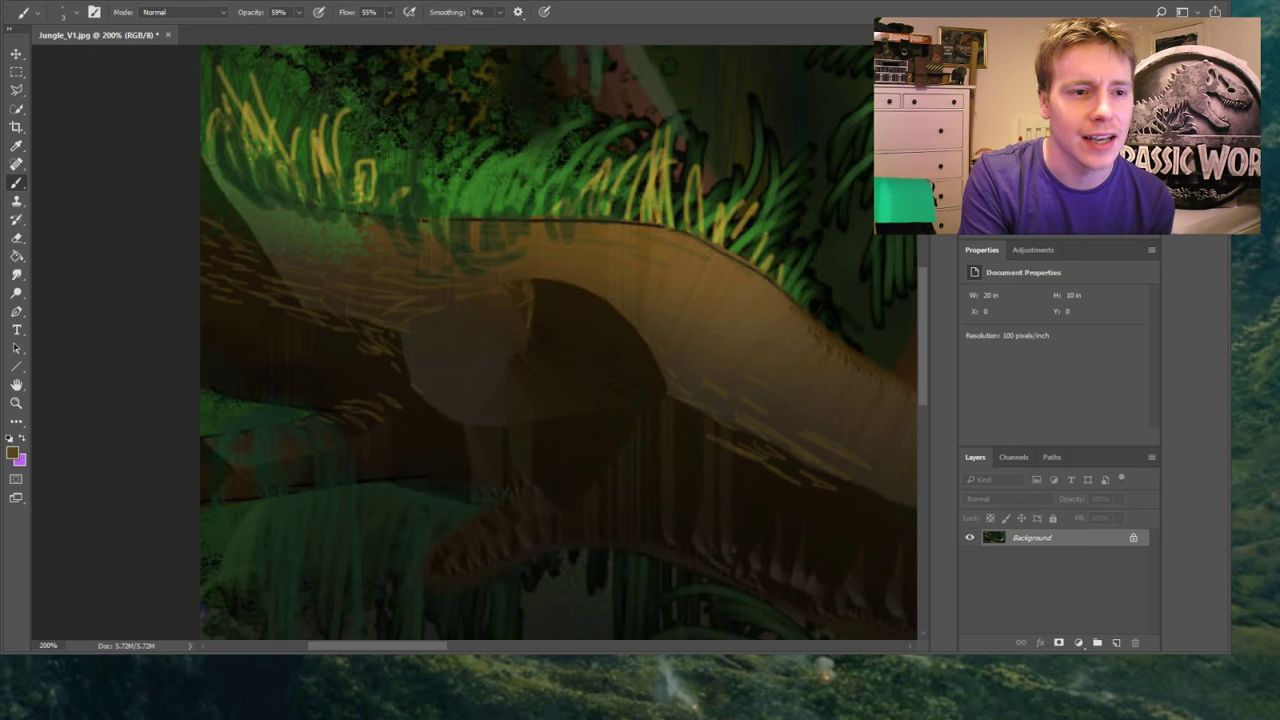
{"action": "left_click", "coordinate": [787, 212]}
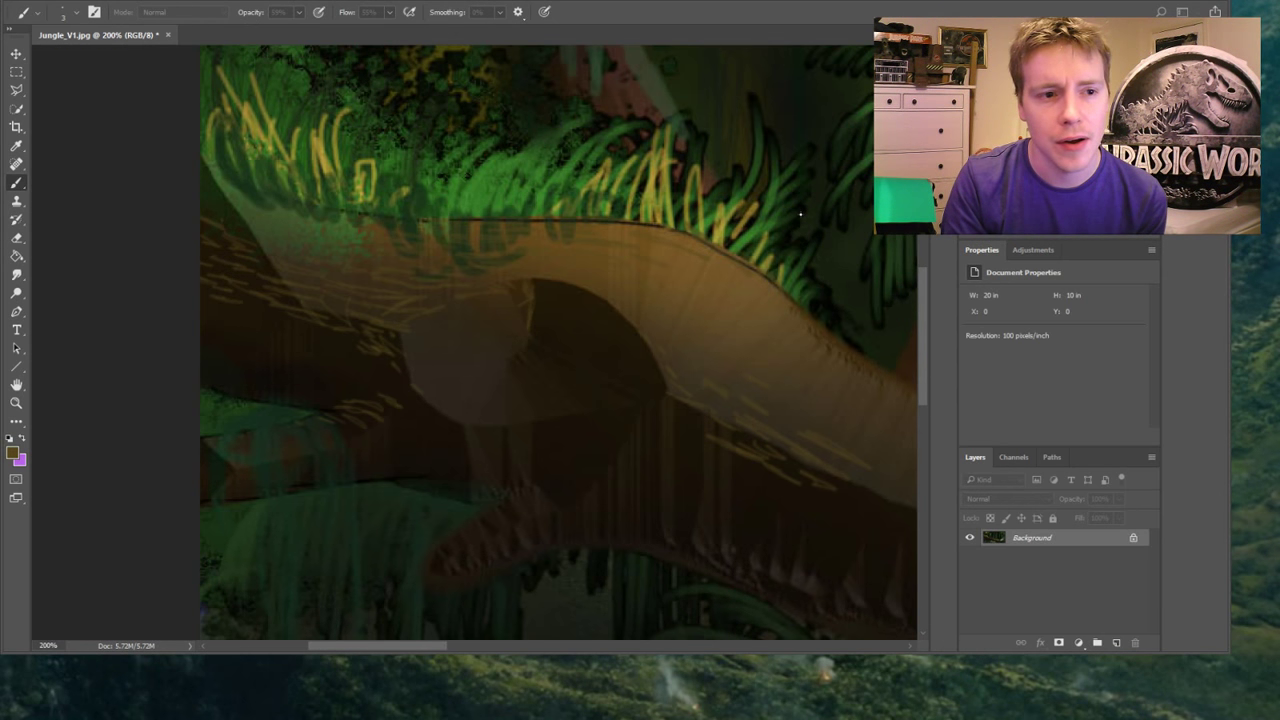
Add Layer 1 and paint tan highlight strokes across the log's middle
{"action": "key", "text": "ctrl+shift+alt+n"}
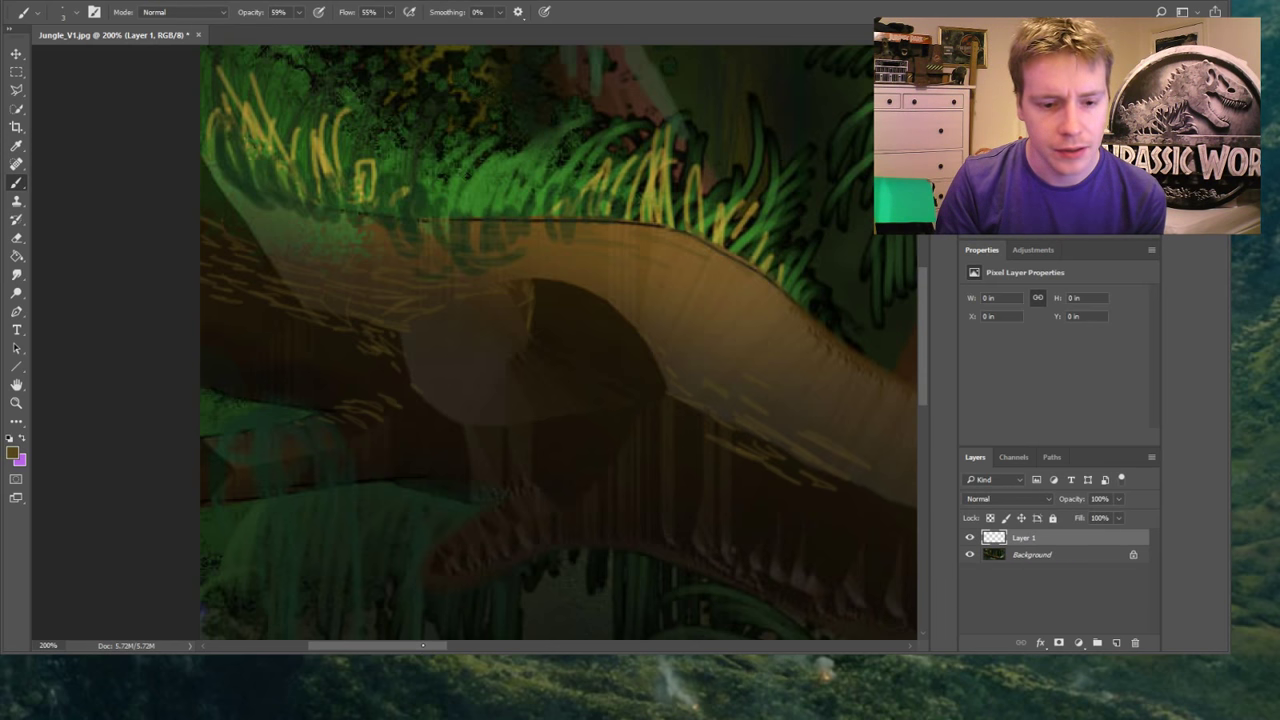
{"action": "left_click_drag", "start_coordinate": [422, 645], "coordinate": [492, 645]}
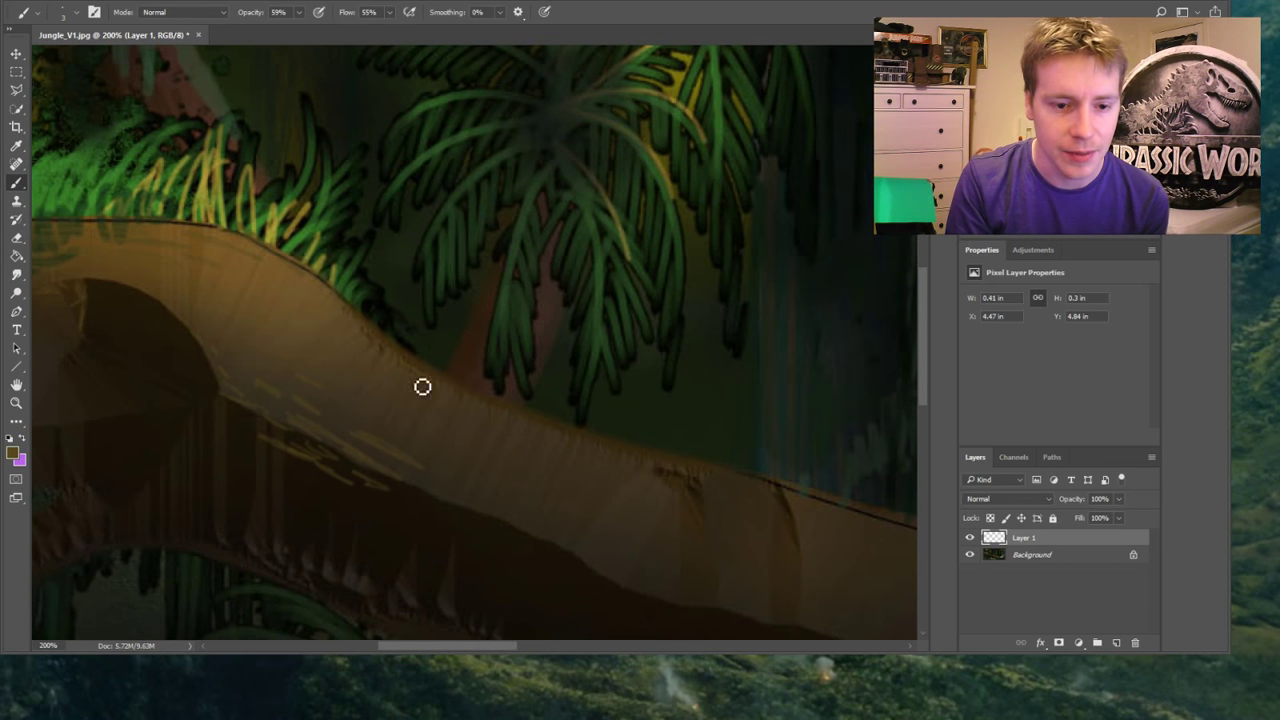
{"action": "mouse_move", "coordinate": [422, 386]}
{"action": "left_mouse_down"}
{"action": "mouse_move", "coordinate": [432, 450]}
{"action": "mouse_move", "coordinate": [466, 427]}
{"action": "mouse_move", "coordinate": [475, 464]}
{"action": "mouse_move", "coordinate": [526, 458]}
{"action": "mouse_move", "coordinate": [504, 455]}
{"action": "mouse_move", "coordinate": [567, 494]}
{"action": "mouse_move", "coordinate": [524, 498]}
{"action": "mouse_move", "coordinate": [571, 520]}
{"action": "mouse_move", "coordinate": [519, 506]}
{"action": "mouse_move", "coordinate": [581, 536]}
{"action": "mouse_move", "coordinate": [571, 532]}
{"action": "mouse_move", "coordinate": [589, 527]}
{"action": "mouse_move", "coordinate": [539, 531]}
{"action": "mouse_move", "coordinate": [588, 541]}
{"action": "left_mouse_up"}
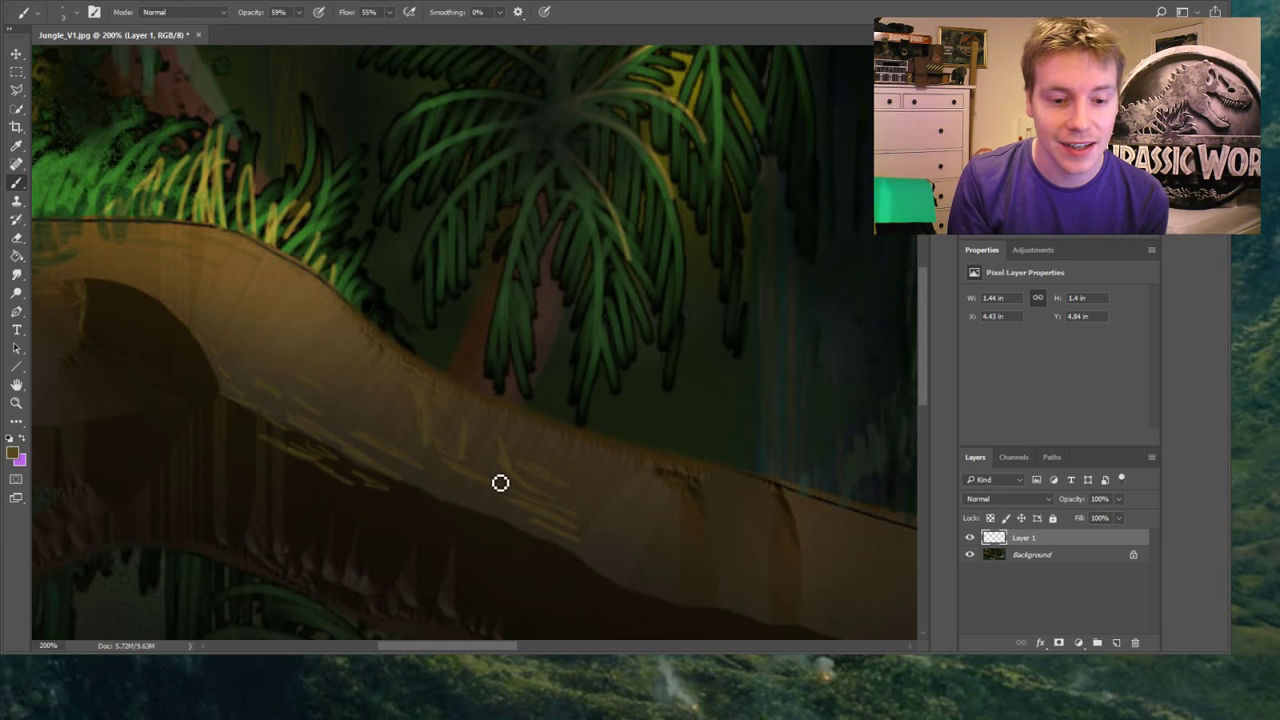
{"action": "mouse_move", "coordinate": [515, 487]}
{"action": "left_mouse_down"}
{"action": "mouse_move", "coordinate": [441, 450]}
{"action": "mouse_move", "coordinate": [379, 445]}
{"action": "mouse_move", "coordinate": [391, 434]}
{"action": "mouse_move", "coordinate": [432, 458]}
{"action": "mouse_move", "coordinate": [415, 431]}
{"action": "mouse_move", "coordinate": [400, 430]}
{"action": "mouse_move", "coordinate": [401, 453]}
{"action": "mouse_move", "coordinate": [345, 419]}
{"action": "mouse_move", "coordinate": [384, 440]}
{"action": "mouse_move", "coordinate": [340, 423]}
{"action": "left_mouse_up"}
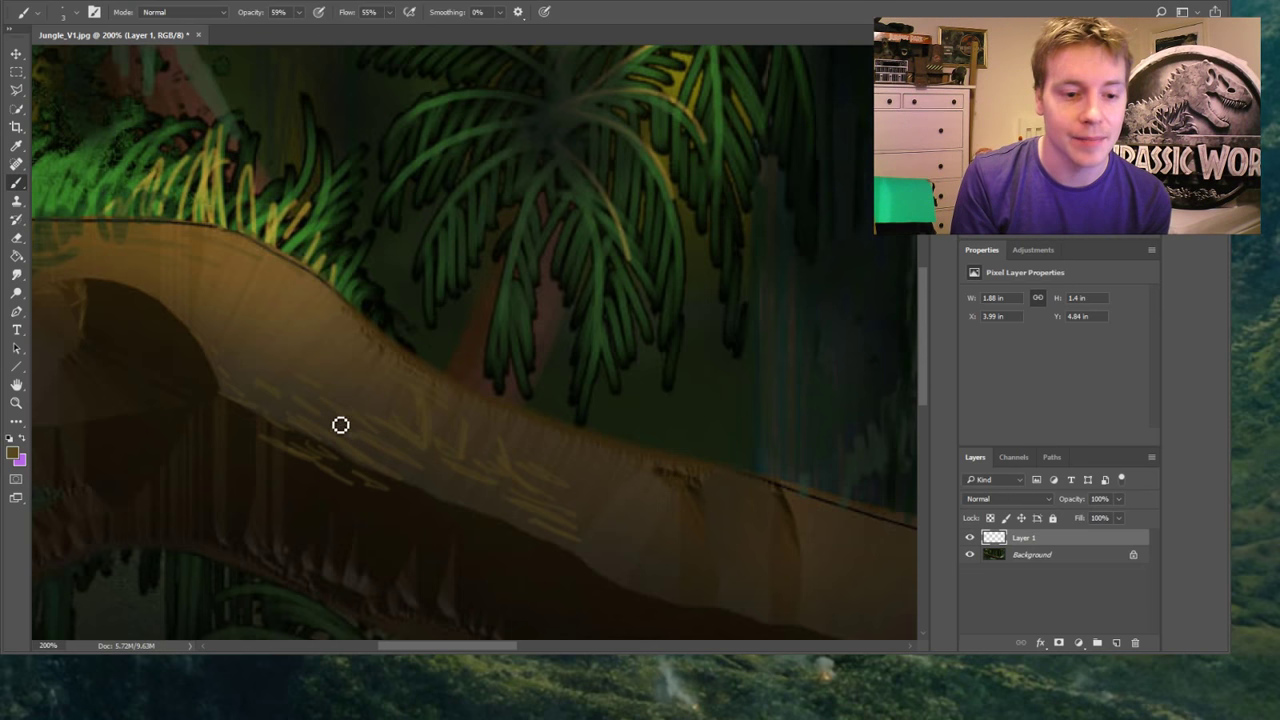
Hatch faint tan strokes over the log's left part, lower right and right-hand end
{"action": "mouse_move", "coordinate": [270, 349]}
{"action": "left_mouse_down"}
{"action": "mouse_move", "coordinate": [214, 333]}
{"action": "mouse_move", "coordinate": [284, 414]}
{"action": "mouse_move", "coordinate": [263, 382]}
{"action": "mouse_move", "coordinate": [267, 356]}
{"action": "mouse_move", "coordinate": [295, 394]}
{"action": "mouse_move", "coordinate": [277, 380]}
{"action": "mouse_move", "coordinate": [285, 340]}
{"action": "mouse_move", "coordinate": [297, 355]}
{"action": "mouse_move", "coordinate": [288, 342]}
{"action": "mouse_move", "coordinate": [122, 274]}
{"action": "mouse_move", "coordinate": [104, 280]}
{"action": "mouse_move", "coordinate": [177, 287]}
{"action": "mouse_move", "coordinate": [217, 309]}
{"action": "mouse_move", "coordinate": [156, 277]}
{"action": "mouse_move", "coordinate": [258, 302]}
{"action": "mouse_move", "coordinate": [282, 326]}
{"action": "mouse_move", "coordinate": [231, 261]}
{"action": "mouse_move", "coordinate": [218, 261]}
{"action": "mouse_move", "coordinate": [280, 282]}
{"action": "mouse_move", "coordinate": [319, 315]}
{"action": "mouse_move", "coordinate": [262, 272]}
{"action": "left_mouse_up"}
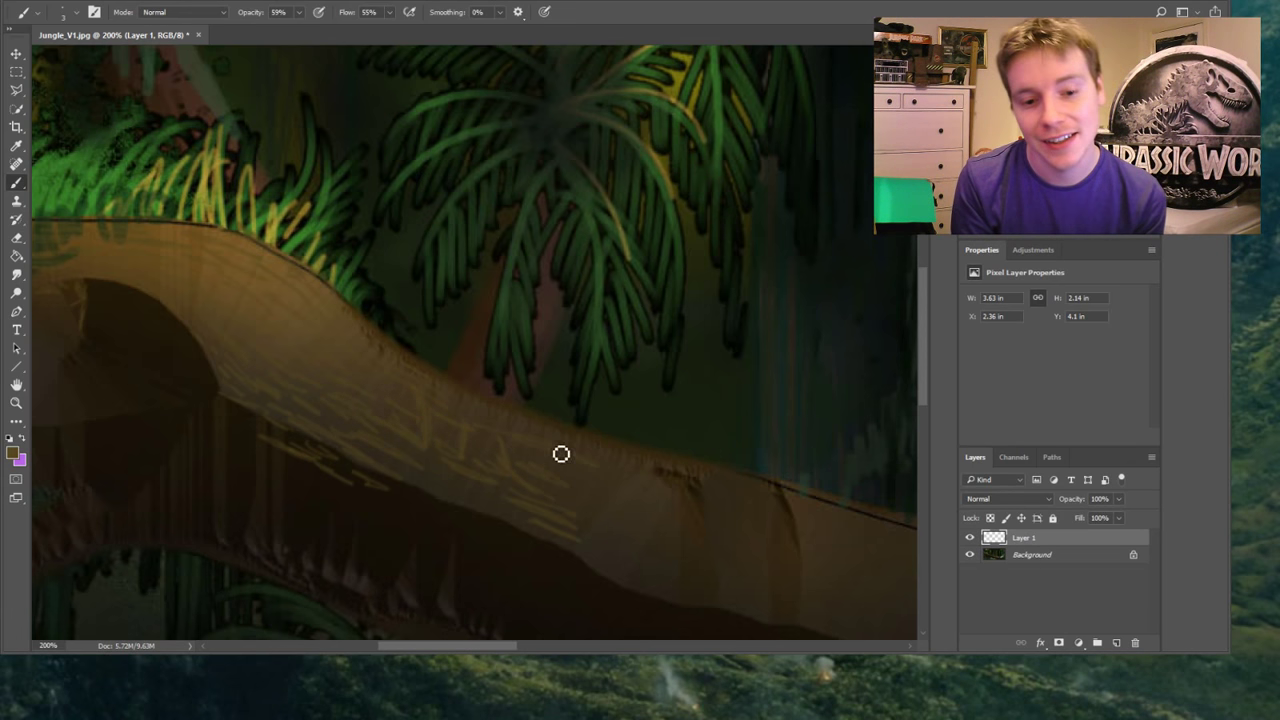
{"action": "mouse_move", "coordinate": [469, 414]}
{"action": "left_mouse_down"}
{"action": "mouse_move", "coordinate": [626, 470]}
{"action": "mouse_move", "coordinate": [634, 479]}
{"action": "mouse_move", "coordinate": [564, 476]}
{"action": "mouse_move", "coordinate": [631, 500]}
{"action": "left_mouse_up"}
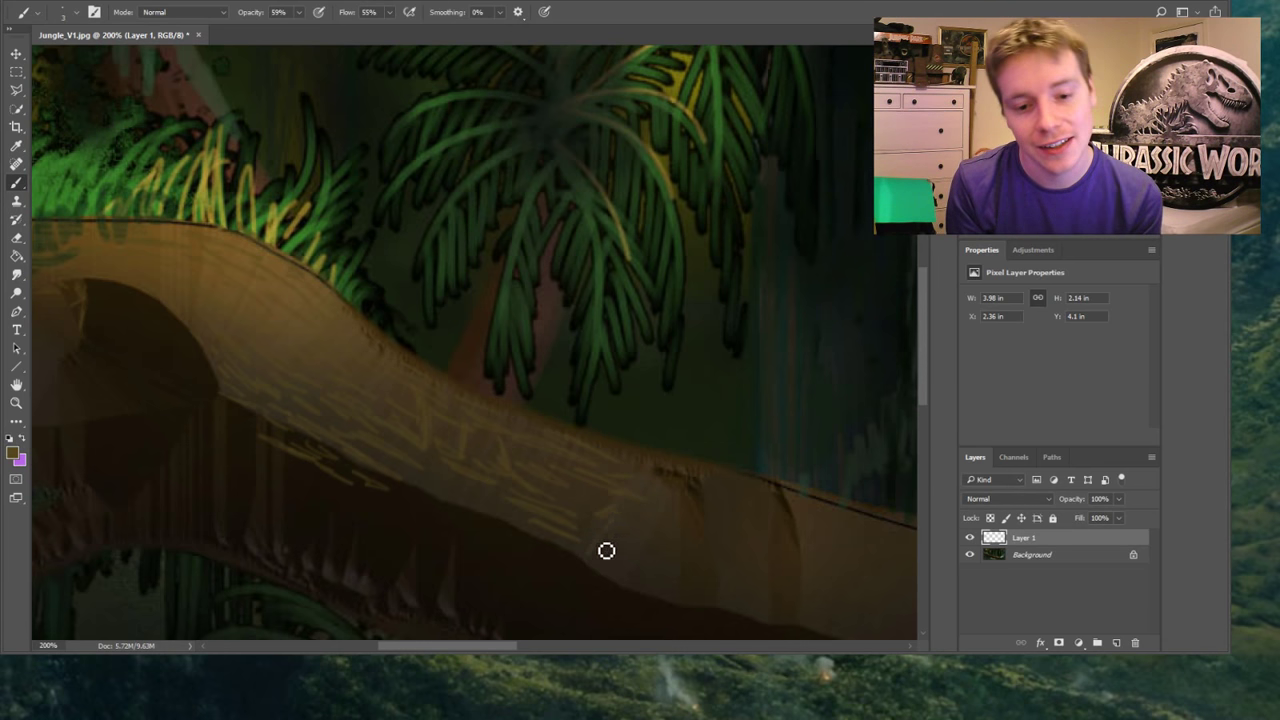
{"action": "mouse_move", "coordinate": [606, 551]}
{"action": "left_mouse_down"}
{"action": "mouse_move", "coordinate": [677, 529]}
{"action": "mouse_move", "coordinate": [703, 586]}
{"action": "mouse_move", "coordinate": [700, 505]}
{"action": "mouse_move", "coordinate": [746, 557]}
{"action": "mouse_move", "coordinate": [726, 491]}
{"action": "mouse_move", "coordinate": [769, 523]}
{"action": "mouse_move", "coordinate": [788, 506]}
{"action": "mouse_move", "coordinate": [765, 485]}
{"action": "left_mouse_up"}
{"action": "mouse_move", "coordinate": [839, 532]}
{"action": "left_mouse_down"}
{"action": "mouse_move", "coordinate": [817, 510]}
{"action": "mouse_move", "coordinate": [843, 523]}
{"action": "mouse_move", "coordinate": [820, 557]}
{"action": "mouse_move", "coordinate": [787, 557]}
{"action": "mouse_move", "coordinate": [851, 563]}
{"action": "left_mouse_up"}
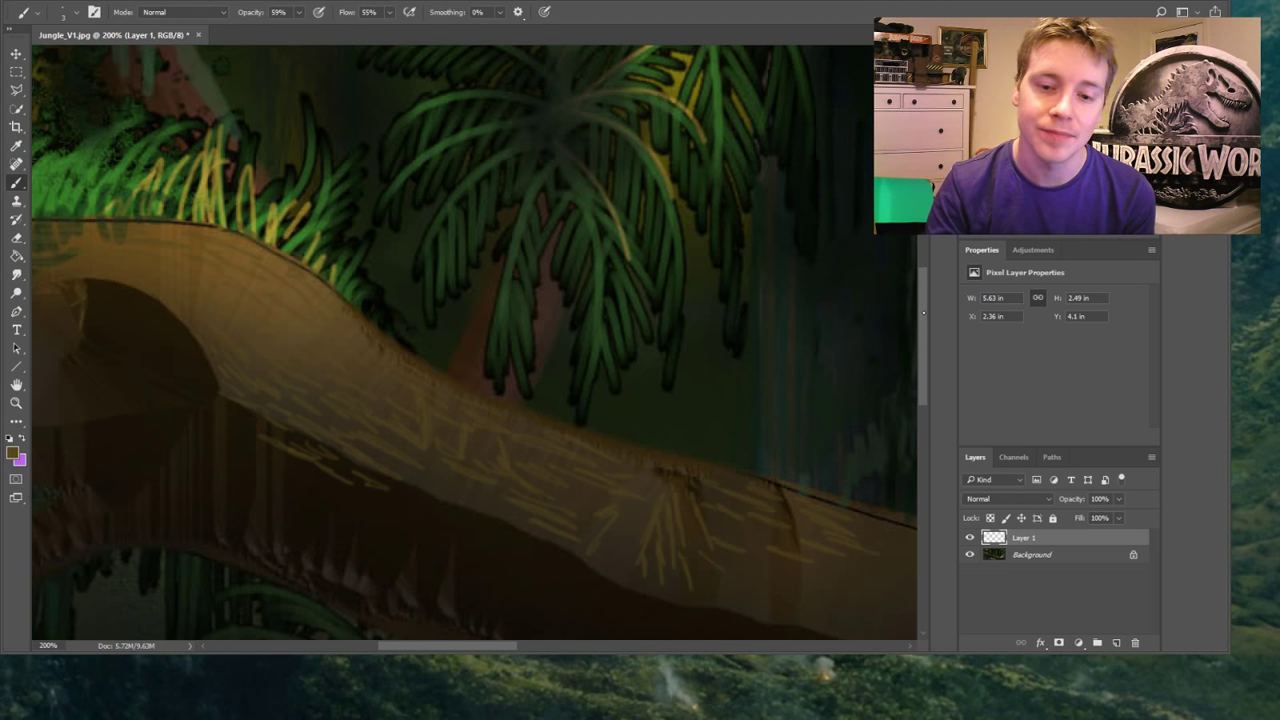
Paint faint bark strokes along the log's lower and top edges on Layer 1
{"action": "scroll", "coordinate": [923, 313], "scroll_direction": "down", "scroll_amount": 5}
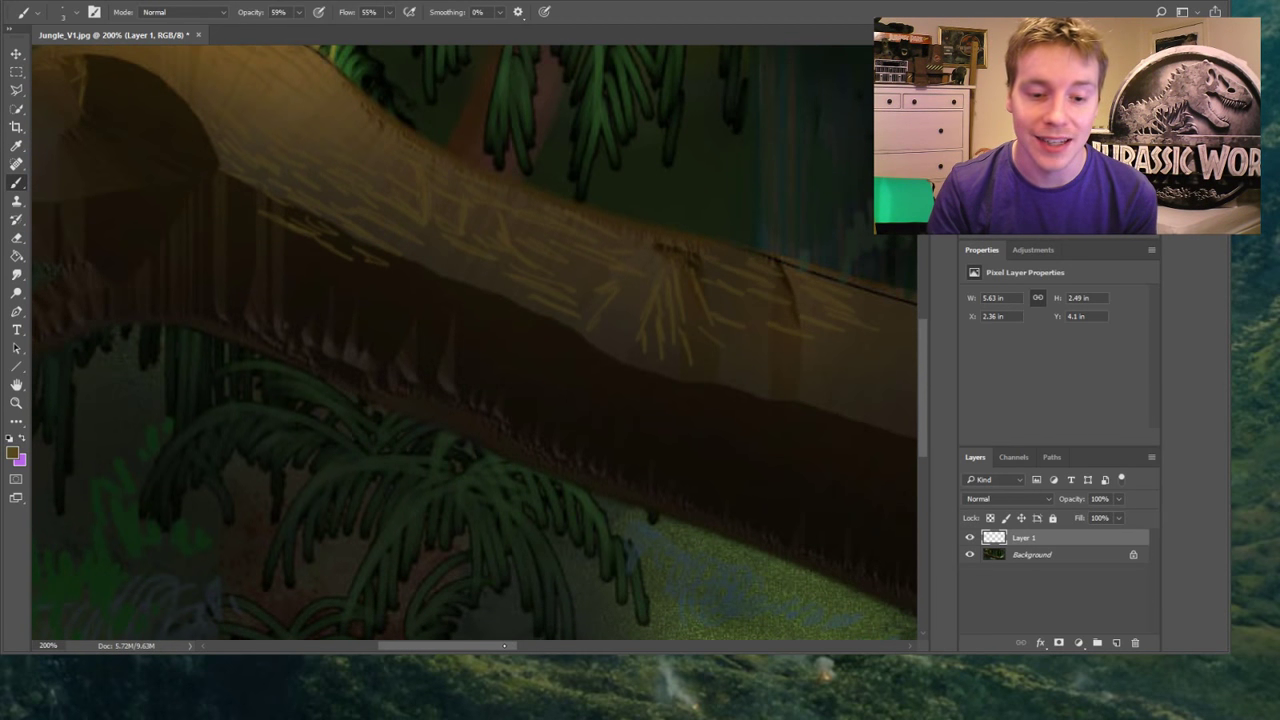
{"action": "left_click_drag", "start_coordinate": [504, 646], "coordinate": [565, 650]}
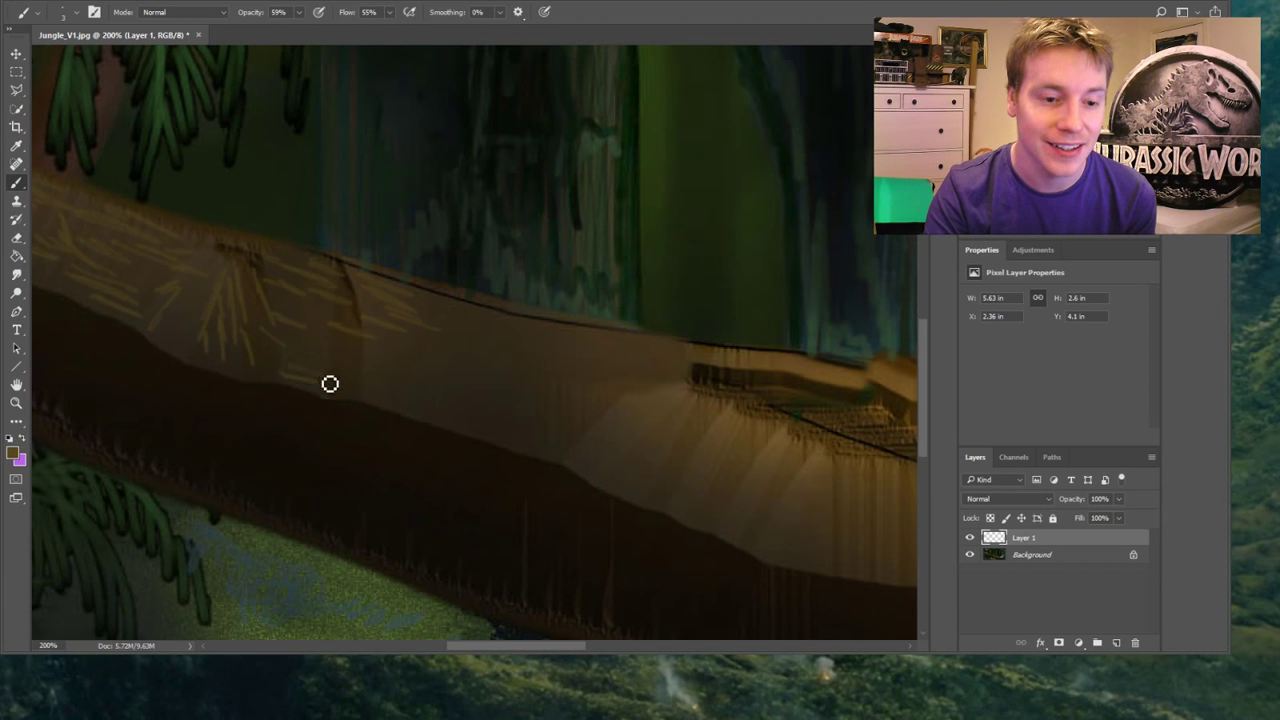
{"action": "mouse_move", "coordinate": [340, 398]}
{"action": "left_mouse_down"}
{"action": "mouse_move", "coordinate": [416, 408]}
{"action": "mouse_move", "coordinate": [419, 391]}
{"action": "mouse_move", "coordinate": [408, 390]}
{"action": "mouse_move", "coordinate": [512, 446]}
{"action": "mouse_move", "coordinate": [452, 430]}
{"action": "mouse_move", "coordinate": [489, 438]}
{"action": "mouse_move", "coordinate": [491, 418]}
{"action": "mouse_move", "coordinate": [566, 451]}
{"action": "left_mouse_up"}
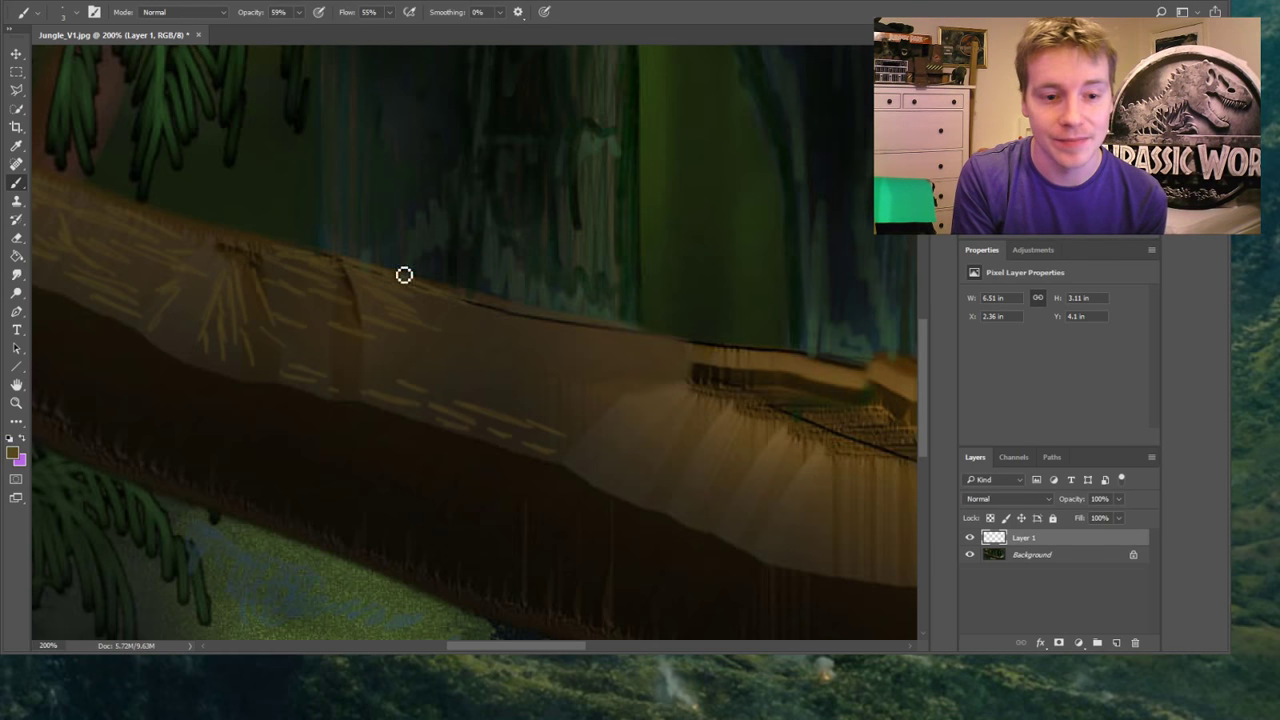
{"action": "mouse_move", "coordinate": [507, 321]}
{"action": "left_mouse_down"}
{"action": "mouse_move", "coordinate": [644, 340]}
{"action": "mouse_move", "coordinate": [663, 349]}
{"action": "mouse_move", "coordinate": [597, 353]}
{"action": "mouse_move", "coordinate": [675, 370]}
{"action": "mouse_move", "coordinate": [649, 348]}
{"action": "mouse_move", "coordinate": [526, 334]}
{"action": "mouse_move", "coordinate": [604, 381]}
{"action": "mouse_move", "coordinate": [629, 384]}
{"action": "mouse_move", "coordinate": [623, 365]}
{"action": "mouse_move", "coordinate": [664, 389]}
{"action": "mouse_move", "coordinate": [477, 366]}
{"action": "left_mouse_up"}
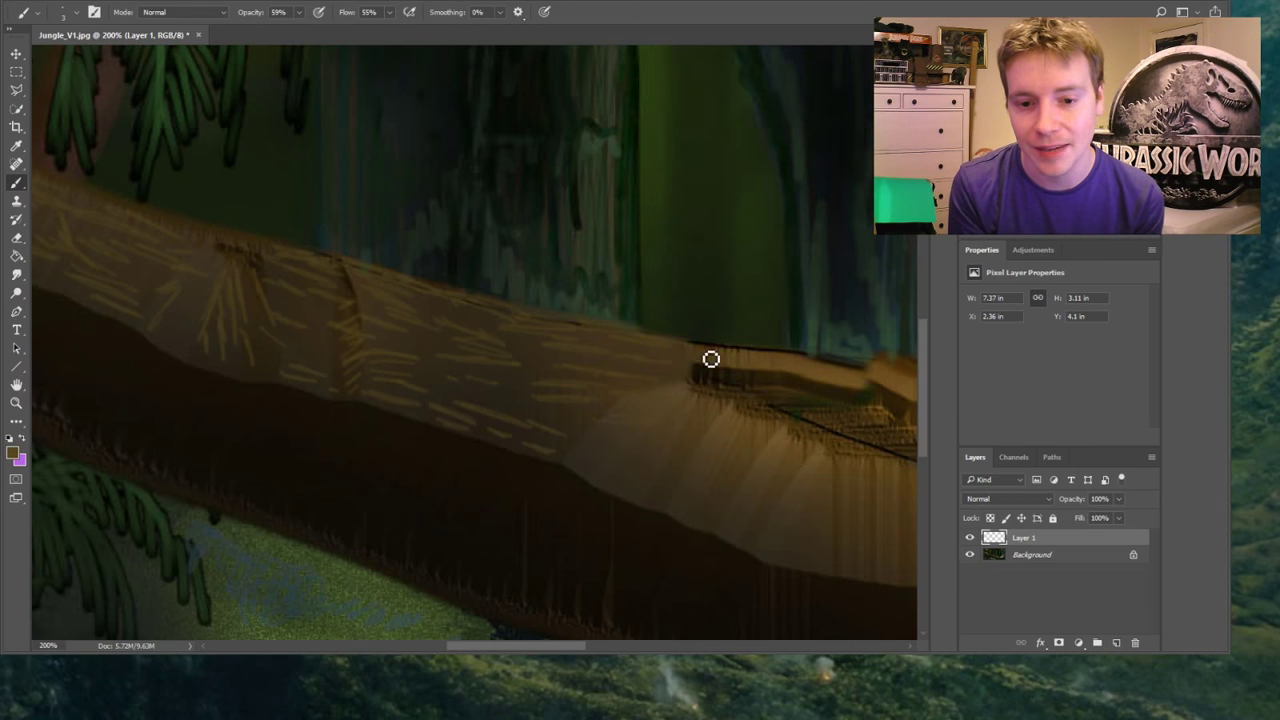
Darken the upper edge with short strokes, hatch the lower edge, and dab small green marks
{"action": "left_click_drag", "start_coordinate": [690, 354], "coordinate": [718, 354]}
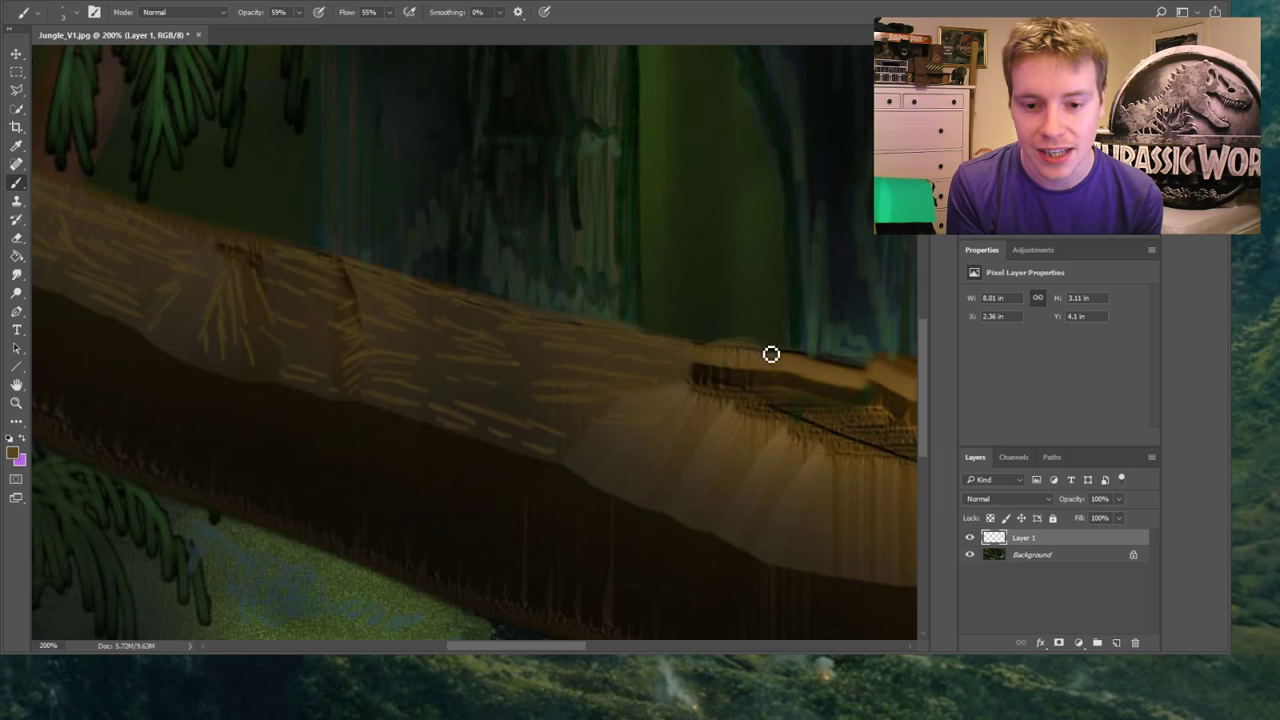
{"action": "left_click_drag", "start_coordinate": [753, 354], "coordinate": [763, 357]}
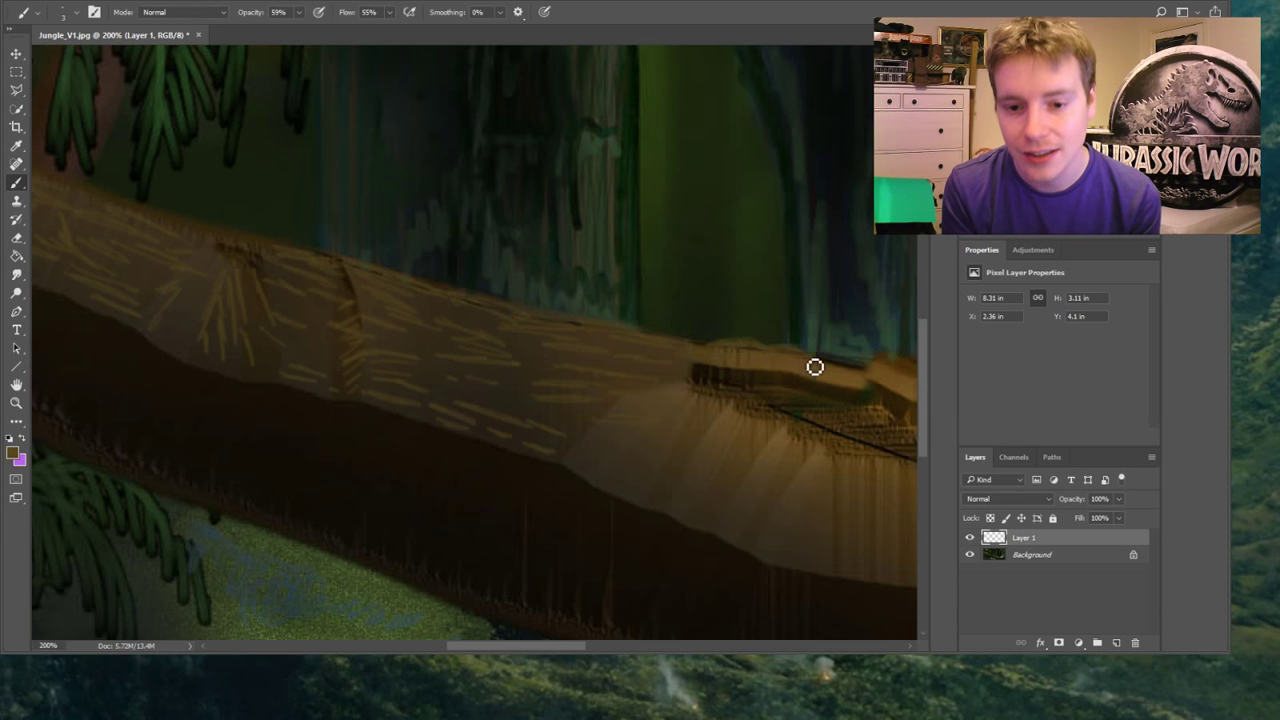
{"action": "left_click_drag", "start_coordinate": [804, 368], "coordinate": [794, 371]}
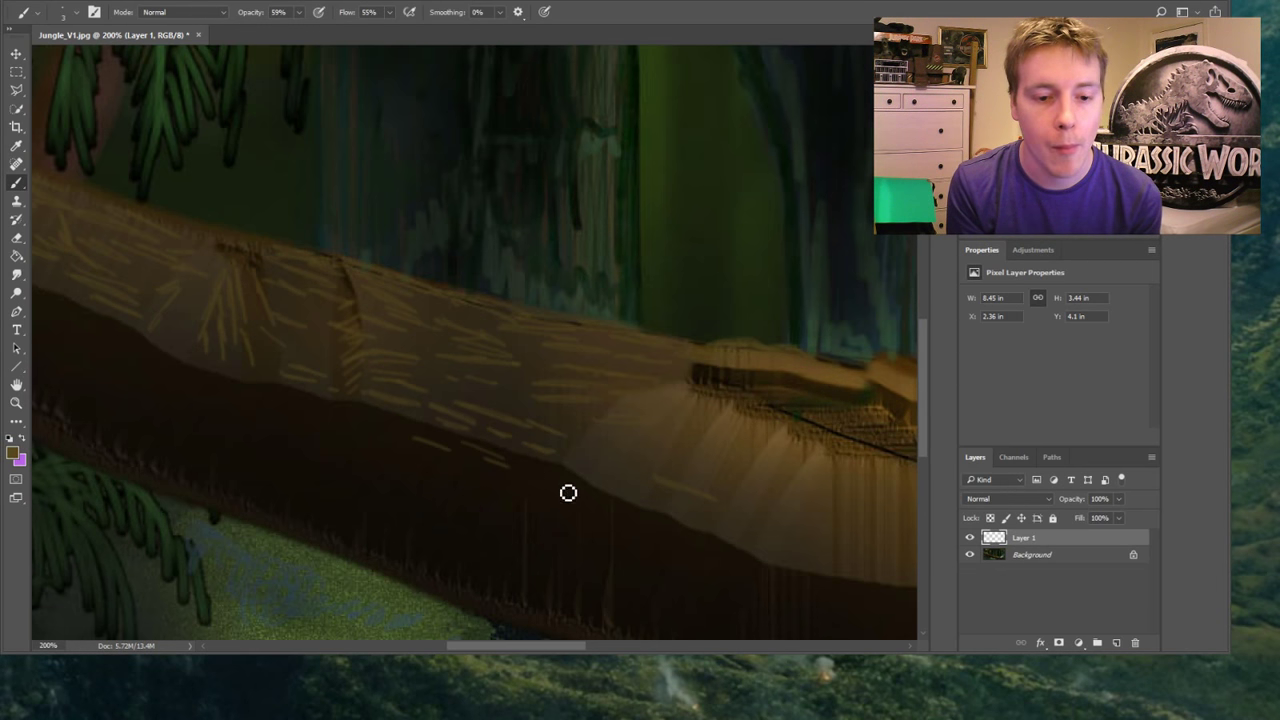
{"action": "mouse_move", "coordinate": [568, 493]}
{"action": "left_mouse_down"}
{"action": "mouse_move", "coordinate": [700, 560]}
{"action": "mouse_move", "coordinate": [569, 492]}
{"action": "mouse_move", "coordinate": [628, 506]}
{"action": "left_mouse_up"}
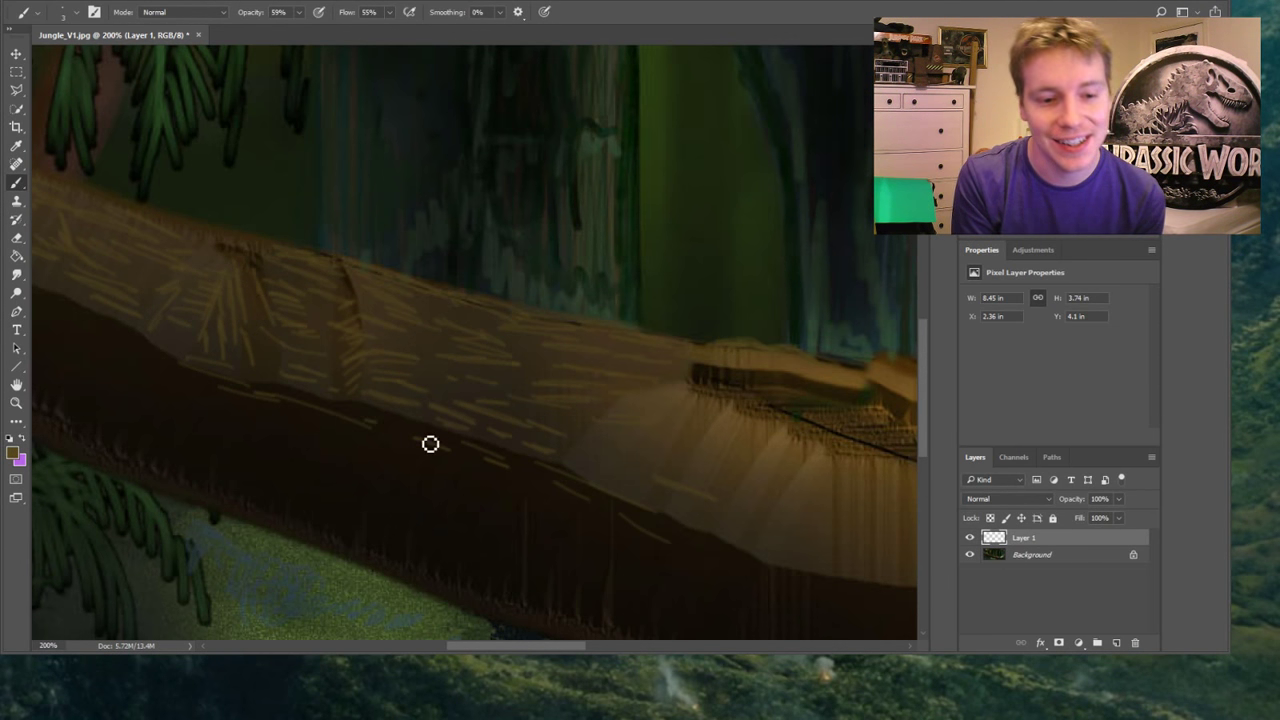
{"action": "left_click_drag", "start_coordinate": [582, 648], "coordinate": [650, 648]}
{"action": "mouse_move", "coordinate": [512, 386]}
{"action": "left_mouse_down"}
{"action": "mouse_move", "coordinate": [608, 384]}
{"action": "mouse_move", "coordinate": [535, 384]}
{"action": "left_mouse_up"}
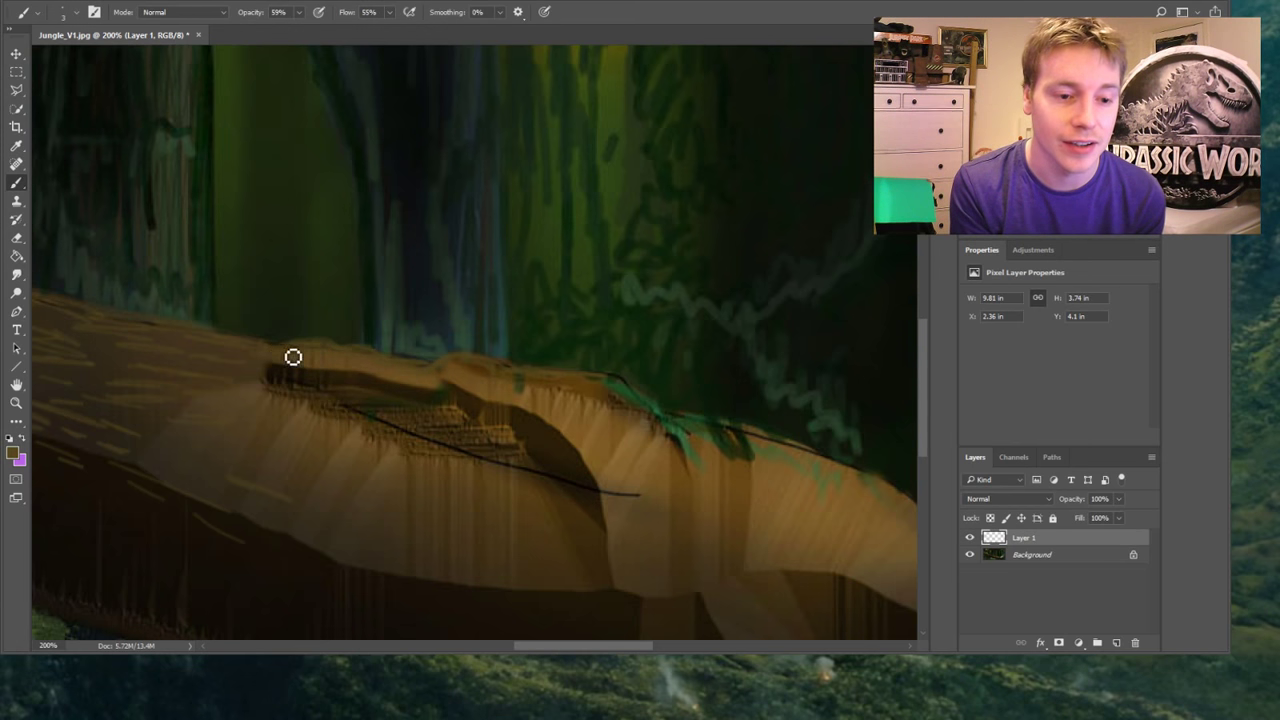
Paint faint light brown strokes across the log's top and lower left, with green along its right edge
{"action": "mouse_move", "coordinate": [491, 351]}
{"action": "left_mouse_down"}
{"action": "mouse_move", "coordinate": [635, 380]}
{"action": "mouse_move", "coordinate": [559, 384]}
{"action": "mouse_move", "coordinate": [645, 400]}
{"action": "mouse_move", "coordinate": [637, 393]}
{"action": "mouse_move", "coordinate": [608, 389]}
{"action": "mouse_move", "coordinate": [698, 430]}
{"action": "mouse_move", "coordinate": [546, 416]}
{"action": "mouse_move", "coordinate": [711, 434]}
{"action": "mouse_move", "coordinate": [649, 392]}
{"action": "mouse_move", "coordinate": [693, 416]}
{"action": "mouse_move", "coordinate": [667, 416]}
{"action": "mouse_move", "coordinate": [733, 431]}
{"action": "mouse_move", "coordinate": [658, 413]}
{"action": "mouse_move", "coordinate": [745, 440]}
{"action": "mouse_move", "coordinate": [674, 423]}
{"action": "mouse_move", "coordinate": [691, 466]}
{"action": "left_mouse_up"}
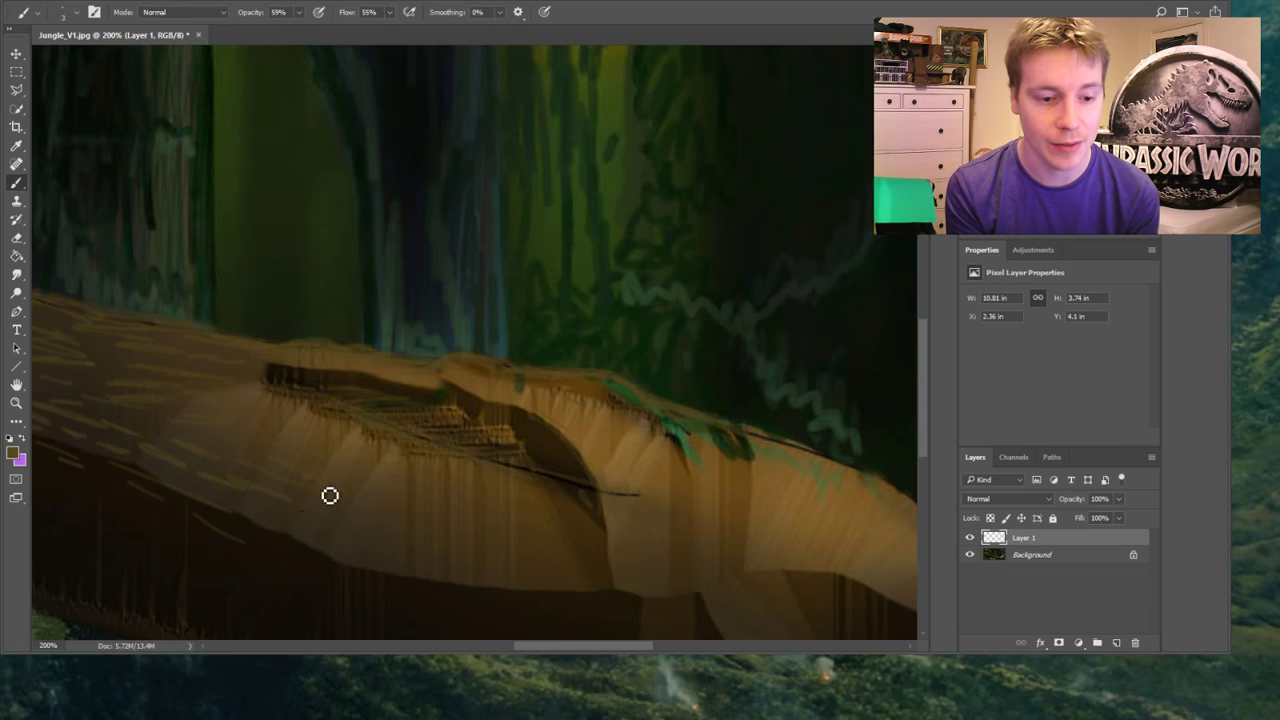
{"action": "mouse_move", "coordinate": [340, 551]}
{"action": "left_mouse_down"}
{"action": "mouse_move", "coordinate": [367, 565]}
{"action": "mouse_move", "coordinate": [362, 523]}
{"action": "mouse_move", "coordinate": [376, 526]}
{"action": "mouse_move", "coordinate": [370, 554]}
{"action": "mouse_move", "coordinate": [383, 569]}
{"action": "mouse_move", "coordinate": [423, 556]}
{"action": "mouse_move", "coordinate": [458, 568]}
{"action": "mouse_move", "coordinate": [450, 579]}
{"action": "mouse_move", "coordinate": [549, 586]}
{"action": "mouse_move", "coordinate": [515, 574]}
{"action": "mouse_move", "coordinate": [594, 594]}
{"action": "mouse_move", "coordinate": [596, 581]}
{"action": "mouse_move", "coordinate": [640, 580]}
{"action": "left_mouse_up"}
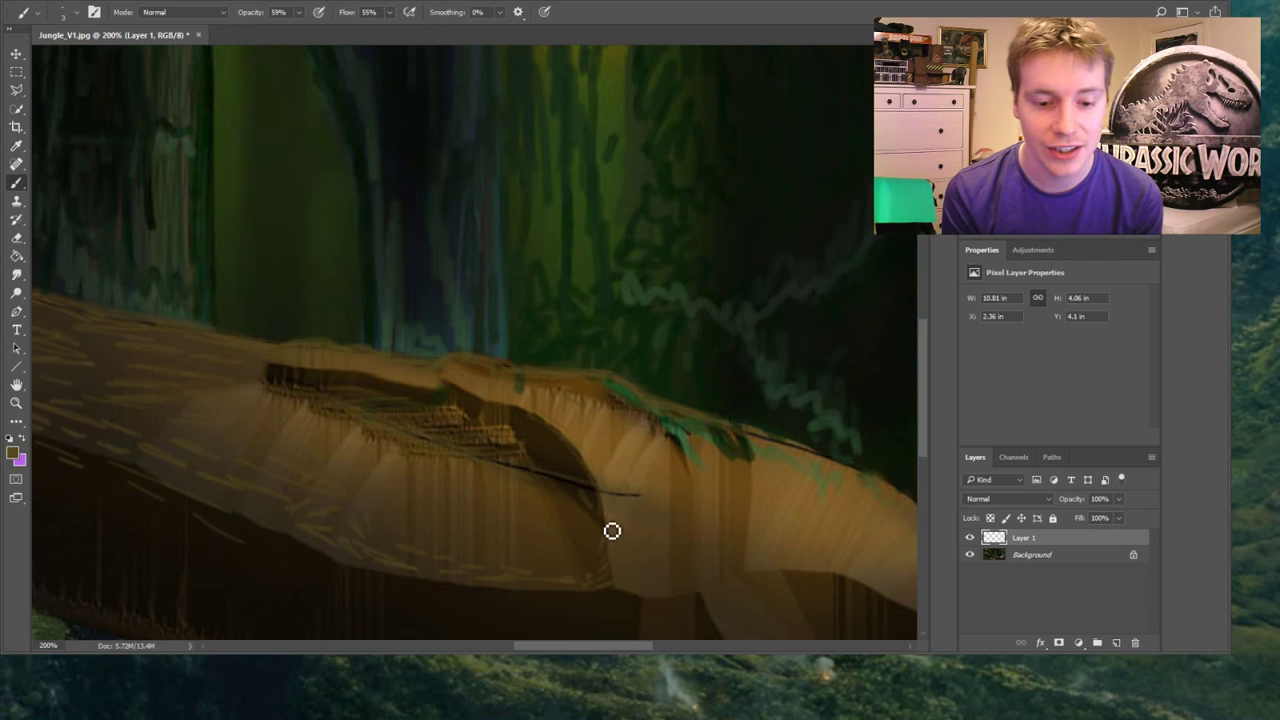
{"action": "left_click_drag", "start_coordinate": [611, 529], "coordinate": [595, 531]}
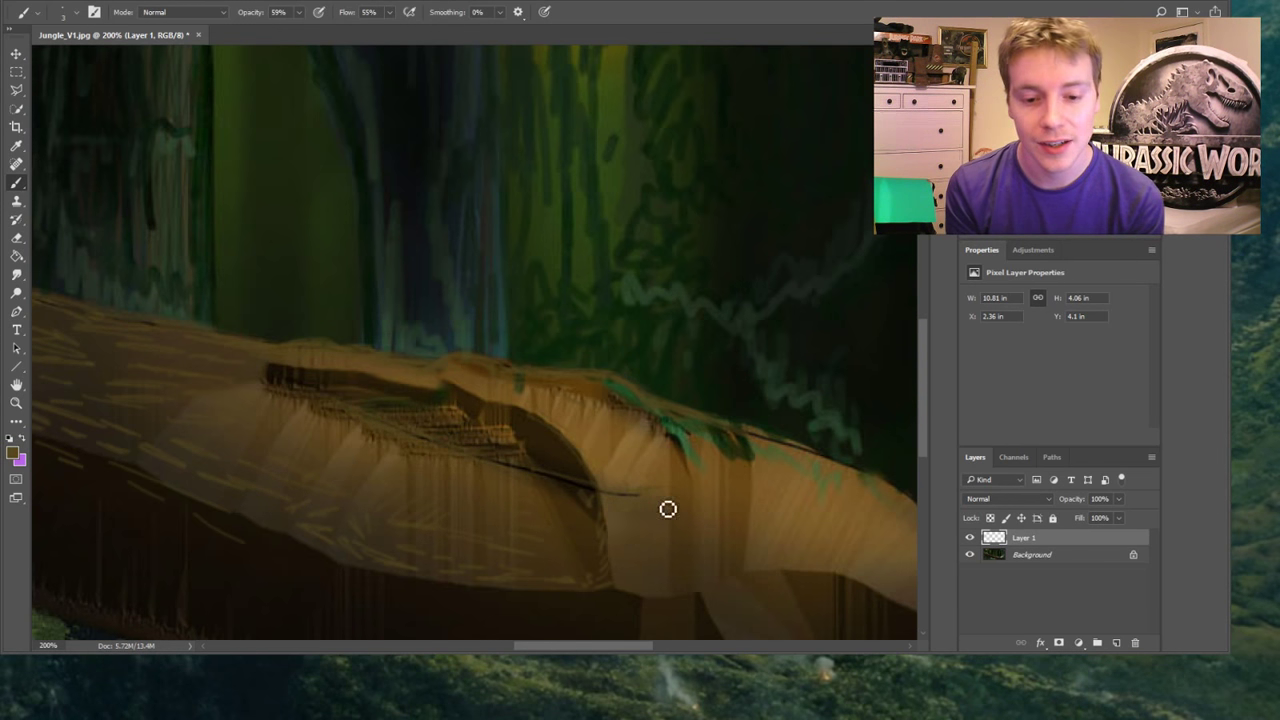
{"action": "mouse_move", "coordinate": [654, 588]}
{"action": "left_mouse_down"}
{"action": "mouse_move", "coordinate": [692, 589]}
{"action": "mouse_move", "coordinate": [694, 602]}
{"action": "mouse_move", "coordinate": [798, 578]}
{"action": "mouse_move", "coordinate": [763, 557]}
{"action": "left_mouse_up"}
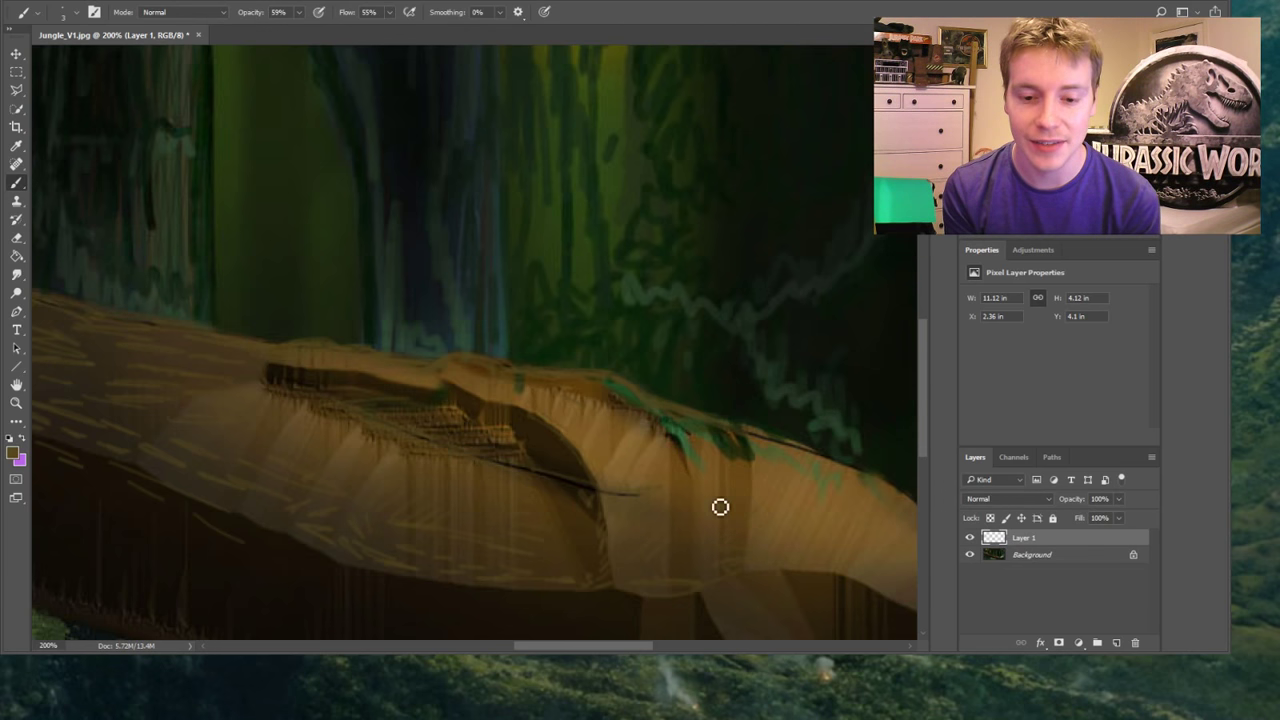
{"action": "mouse_move", "coordinate": [756, 446]}
{"action": "left_mouse_down"}
{"action": "mouse_move", "coordinate": [819, 455]}
{"action": "mouse_move", "coordinate": [760, 447]}
{"action": "mouse_move", "coordinate": [829, 472]}
{"action": "mouse_move", "coordinate": [755, 445]}
{"action": "mouse_move", "coordinate": [823, 482]}
{"action": "mouse_move", "coordinate": [847, 472]}
{"action": "mouse_move", "coordinate": [837, 457]}
{"action": "mouse_move", "coordinate": [812, 465]}
{"action": "mouse_move", "coordinate": [855, 484]}
{"action": "mouse_move", "coordinate": [820, 463]}
{"action": "left_mouse_up"}
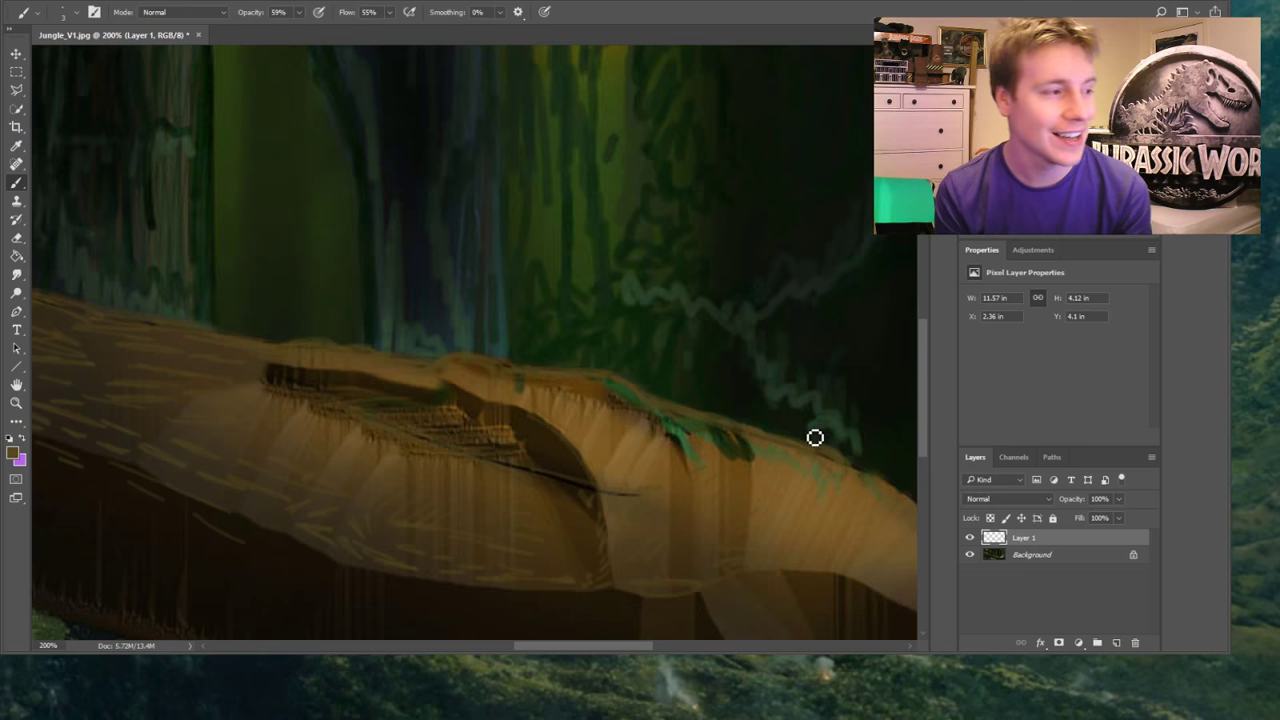
{"action": "left_click_drag", "start_coordinate": [853, 487], "coordinate": [886, 486]}
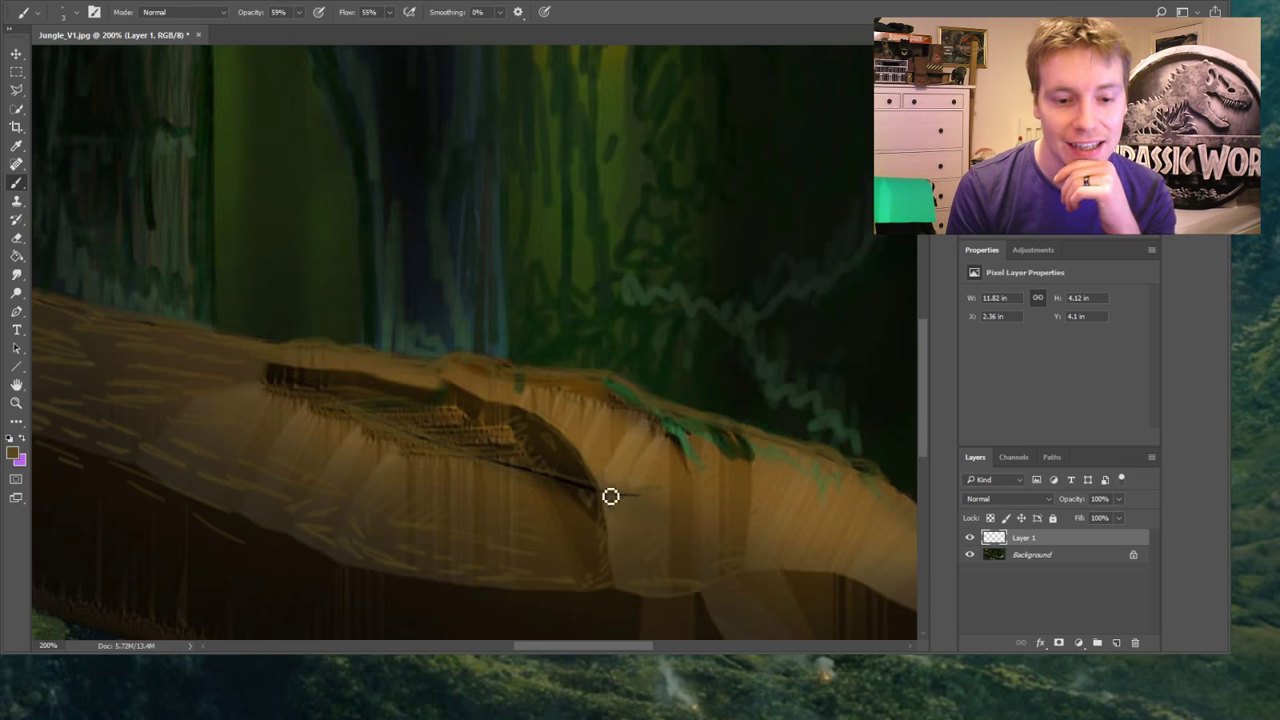
Add tan highlight strokes along the log's upper edge, its side, and toward its right end
{"action": "left_click_drag", "start_coordinate": [592, 645], "coordinate": [672, 647]}
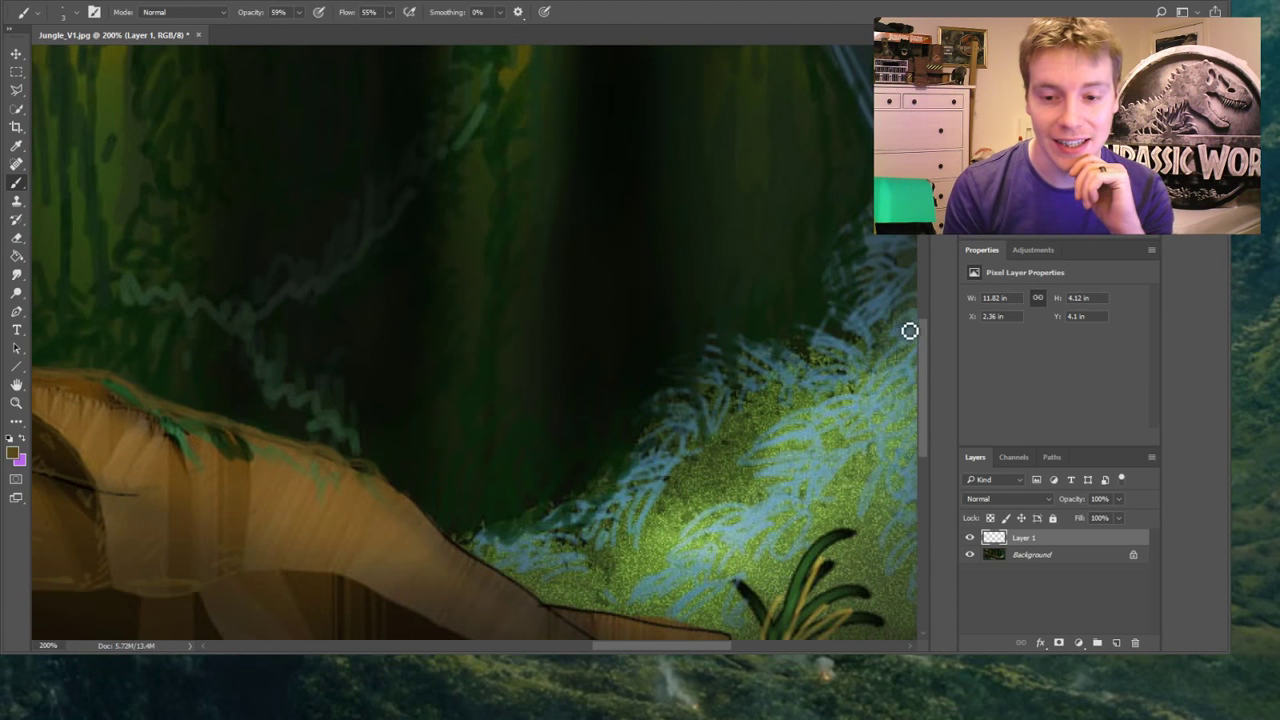
{"action": "left_click_drag", "start_coordinate": [912, 330], "coordinate": [924, 416]}
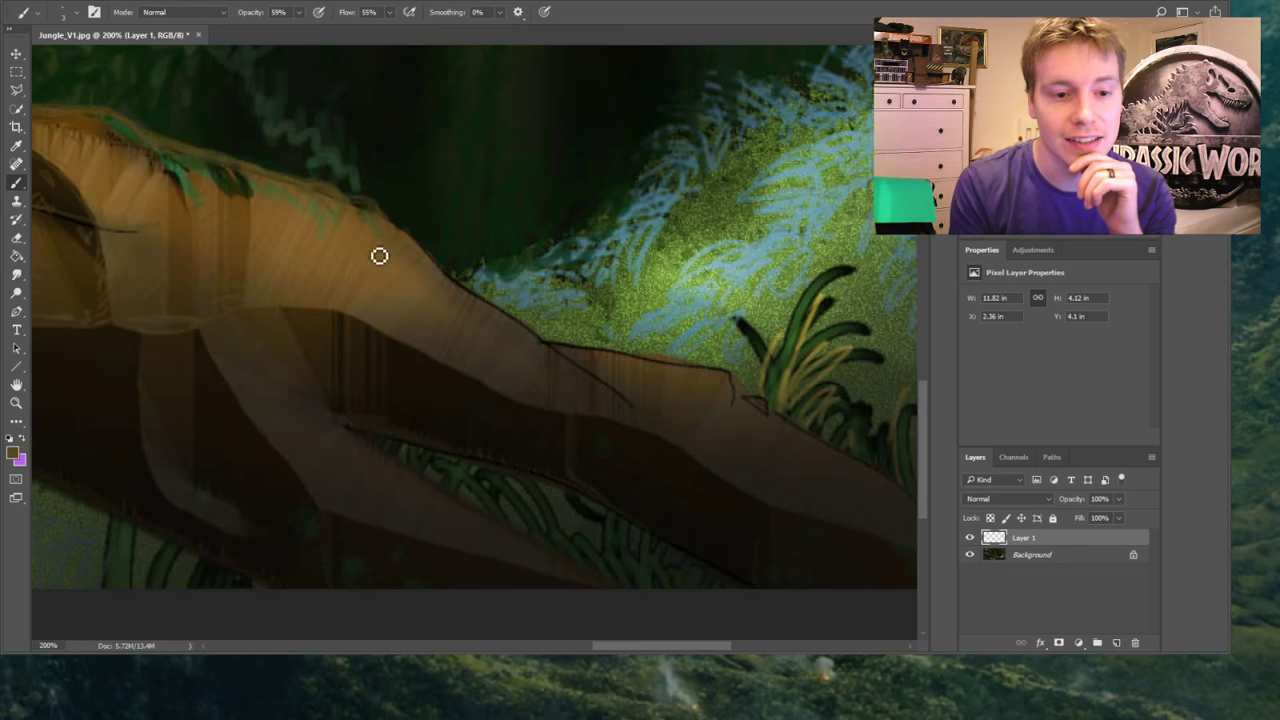
{"action": "mouse_move", "coordinate": [460, 291]}
{"action": "left_mouse_down"}
{"action": "mouse_move", "coordinate": [437, 269]}
{"action": "mouse_move", "coordinate": [511, 323]}
{"action": "mouse_move", "coordinate": [453, 291]}
{"action": "left_mouse_up"}
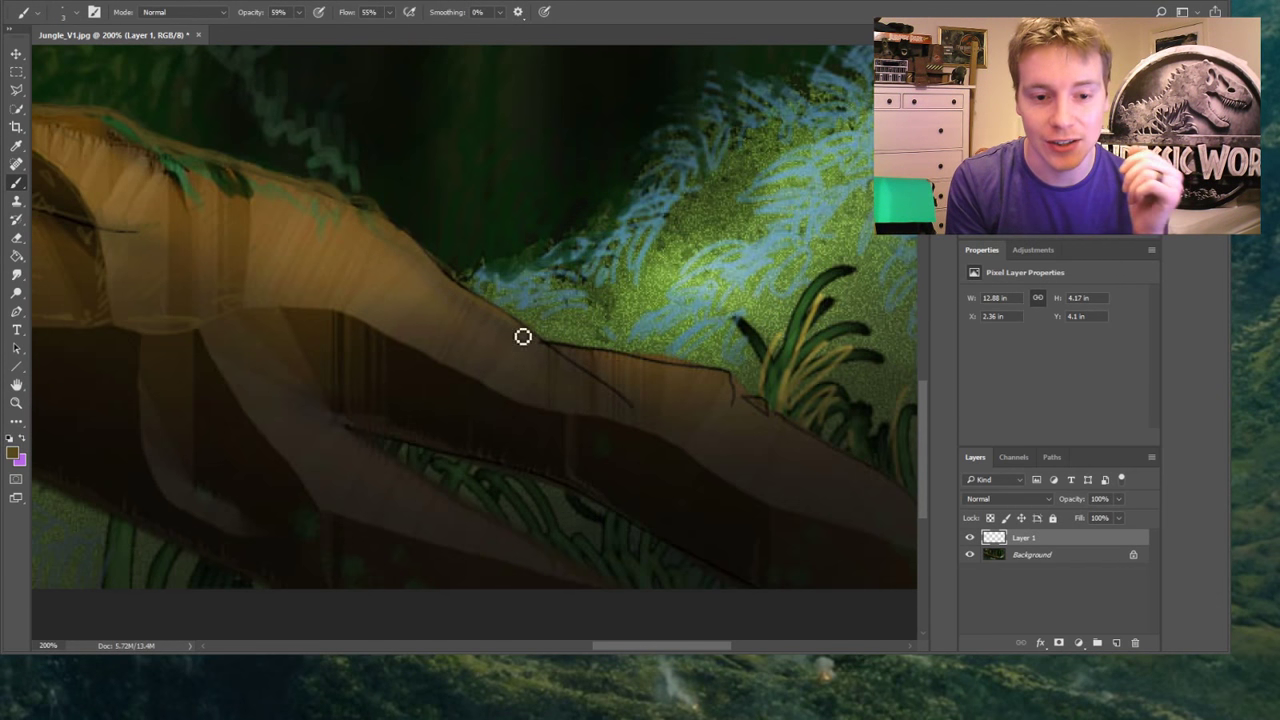
{"action": "mouse_move", "coordinate": [523, 337]}
{"action": "left_mouse_down"}
{"action": "mouse_move", "coordinate": [556, 360]}
{"action": "mouse_move", "coordinate": [504, 329]}
{"action": "mouse_move", "coordinate": [365, 299]}
{"action": "mouse_move", "coordinate": [406, 284]}
{"action": "left_mouse_up"}
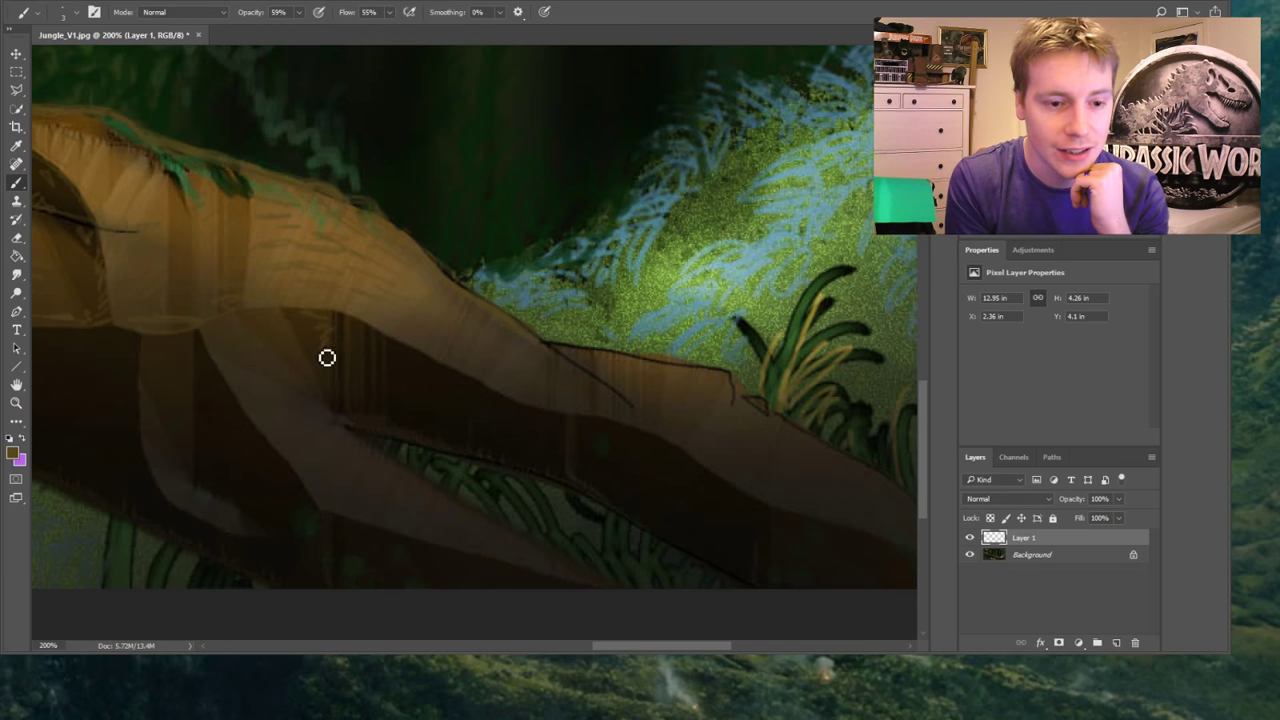
{"action": "mouse_move", "coordinate": [327, 357]}
{"action": "left_mouse_down"}
{"action": "mouse_move", "coordinate": [337, 380]}
{"action": "mouse_move", "coordinate": [335, 342]}
{"action": "left_mouse_up"}
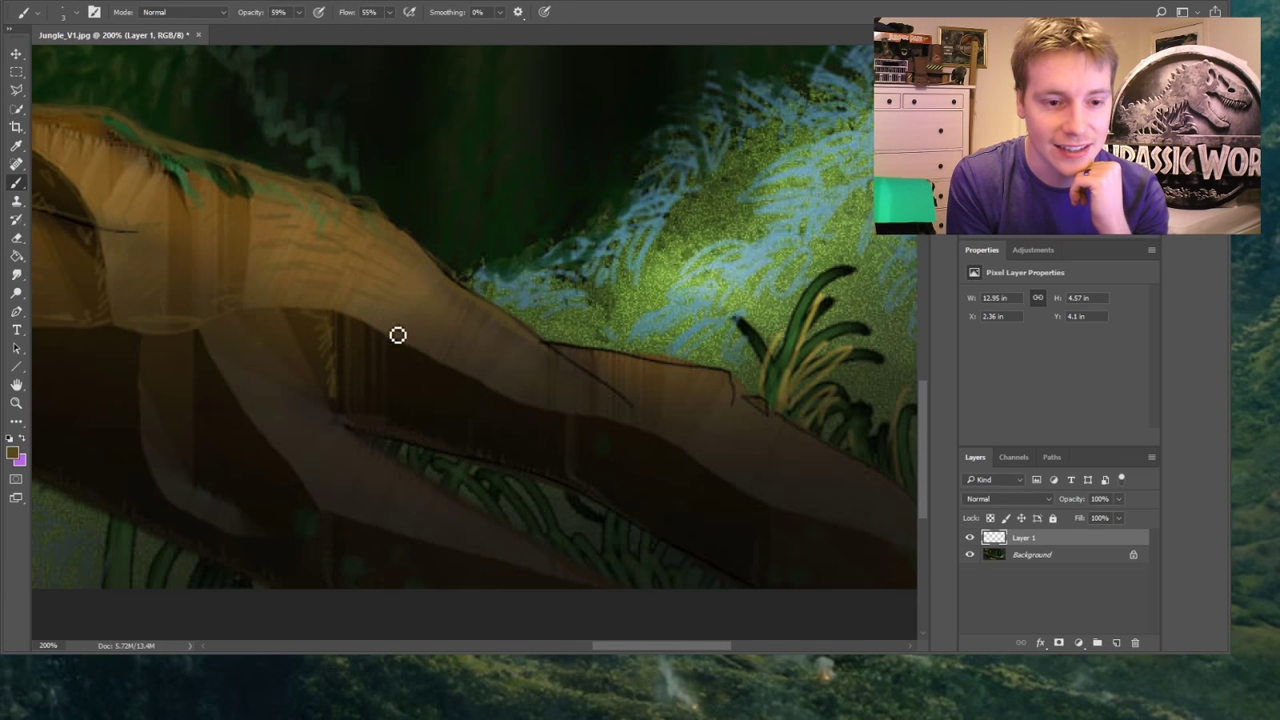
{"action": "mouse_move", "coordinate": [703, 409]}
{"action": "left_mouse_down"}
{"action": "mouse_move", "coordinate": [740, 393]}
{"action": "mouse_move", "coordinate": [739, 417]}
{"action": "mouse_move", "coordinate": [777, 437]}
{"action": "mouse_move", "coordinate": [748, 409]}
{"action": "mouse_move", "coordinate": [864, 482]}
{"action": "mouse_move", "coordinate": [842, 461]}
{"action": "left_mouse_up"}
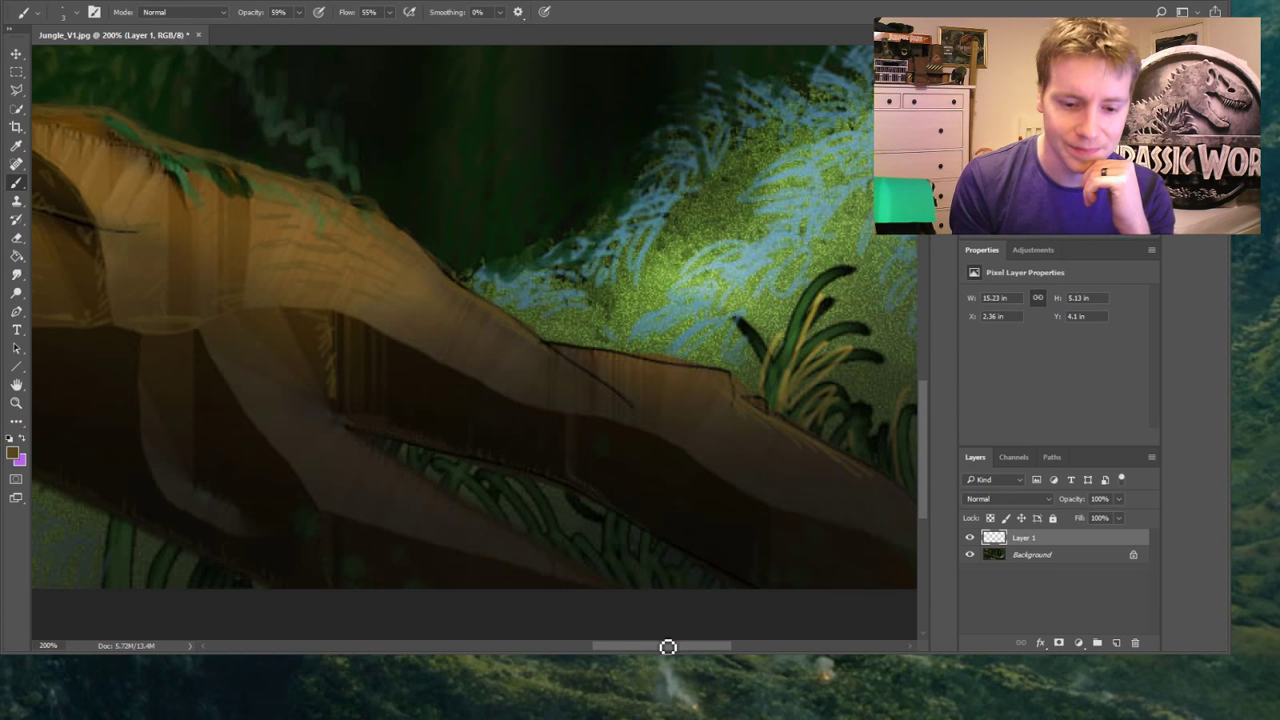
Brush darker paint under the log's right end and faint yellowish strokes along its top
{"action": "scroll", "coordinate": [668, 645], "scroll_direction": "right", "scroll_amount": 5}
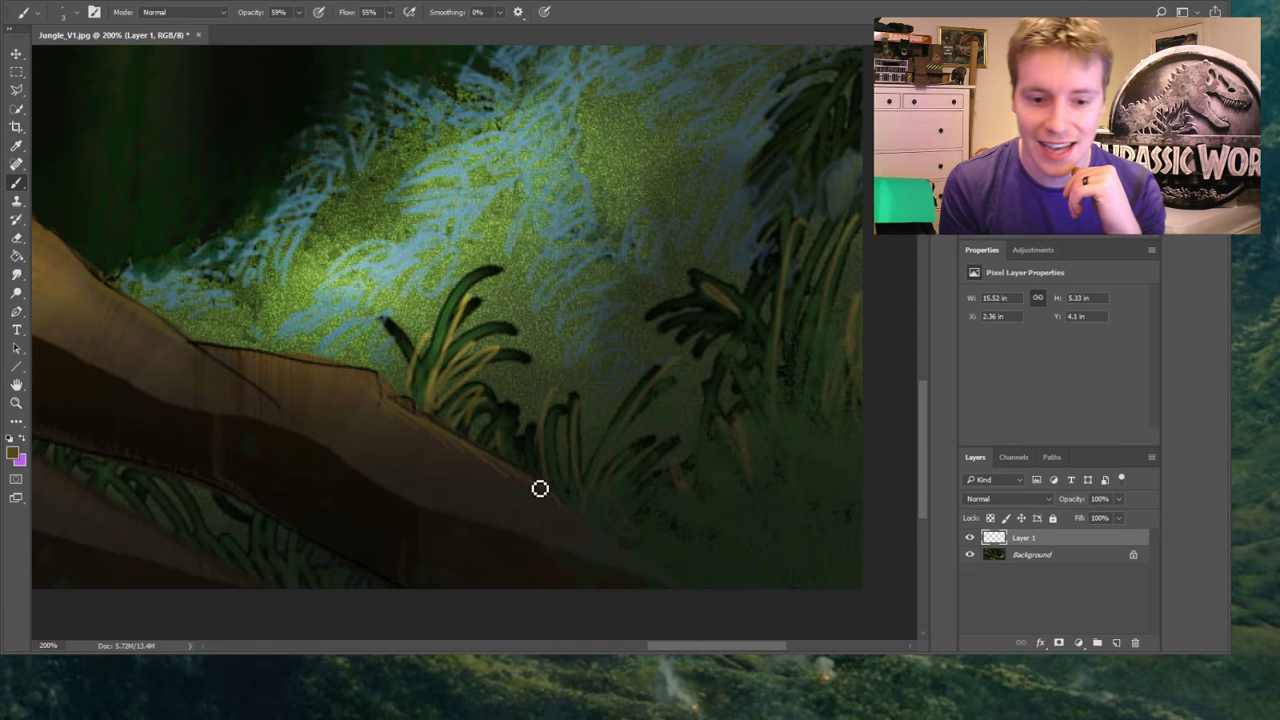
{"action": "mouse_move", "coordinate": [539, 488]}
{"action": "left_mouse_down"}
{"action": "mouse_move", "coordinate": [640, 563]}
{"action": "mouse_move", "coordinate": [622, 553]}
{"action": "left_mouse_up"}
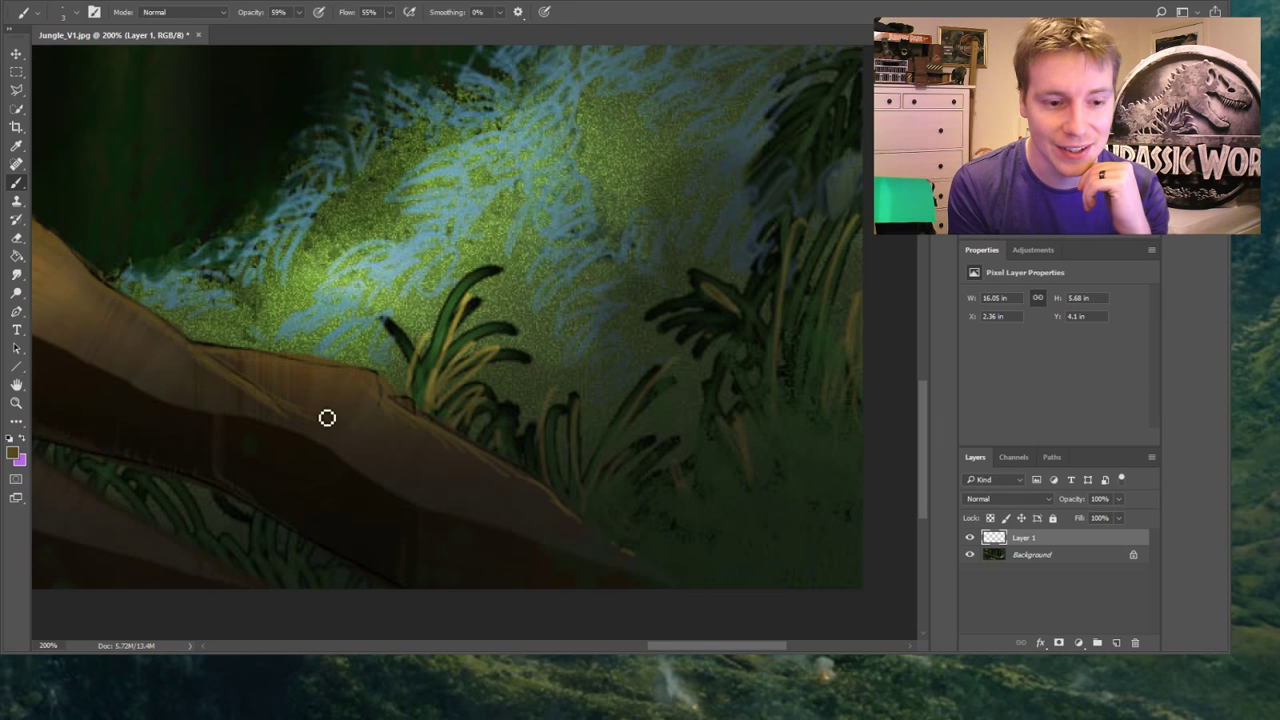
{"action": "left_click_drag", "start_coordinate": [319, 428], "coordinate": [223, 371]}
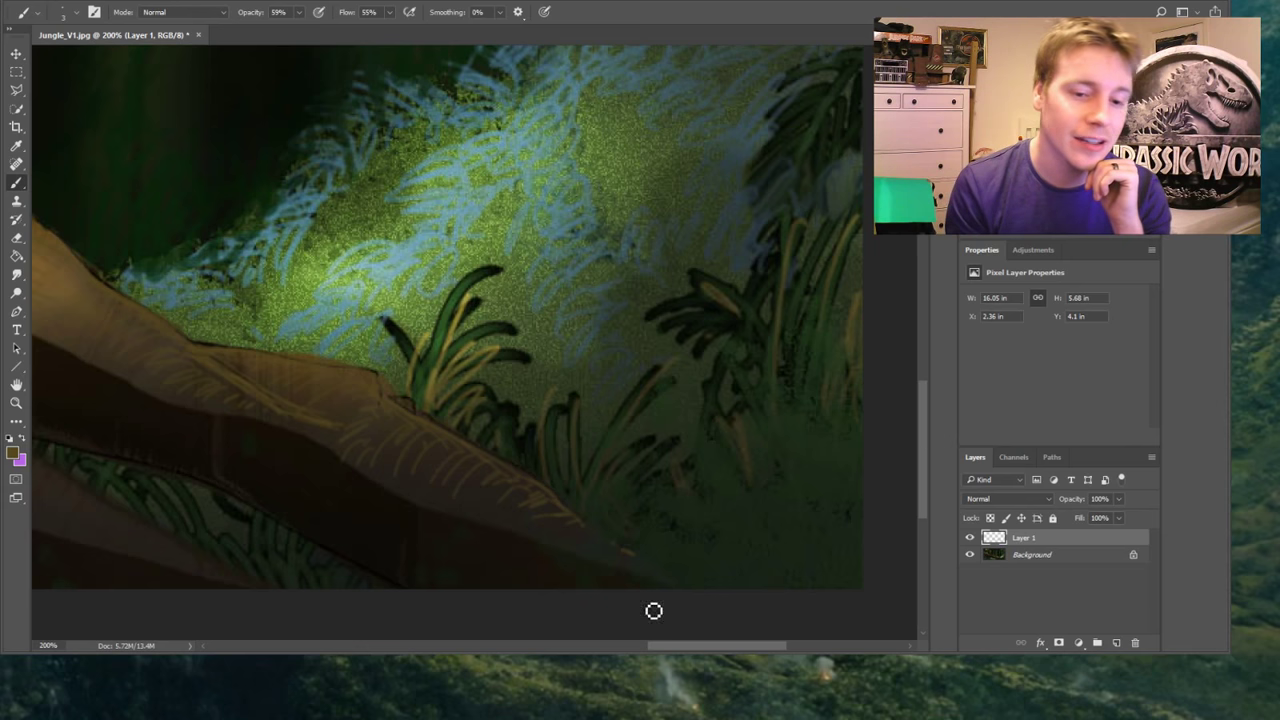
{"action": "left_click_drag", "start_coordinate": [753, 646], "coordinate": [656, 651]}
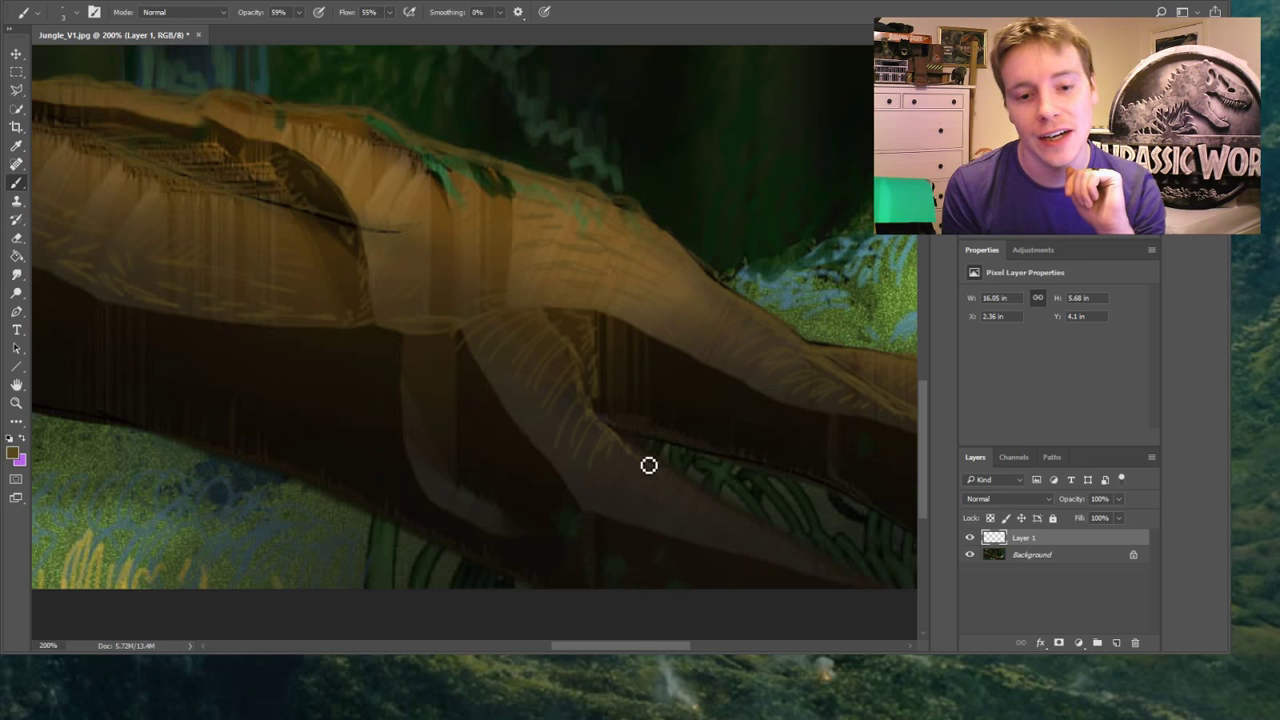
Stroke tan paint along the log's lower limb, then fit the whole painting on screen
{"action": "left_click_drag", "start_coordinate": [649, 465], "coordinate": [859, 587]}
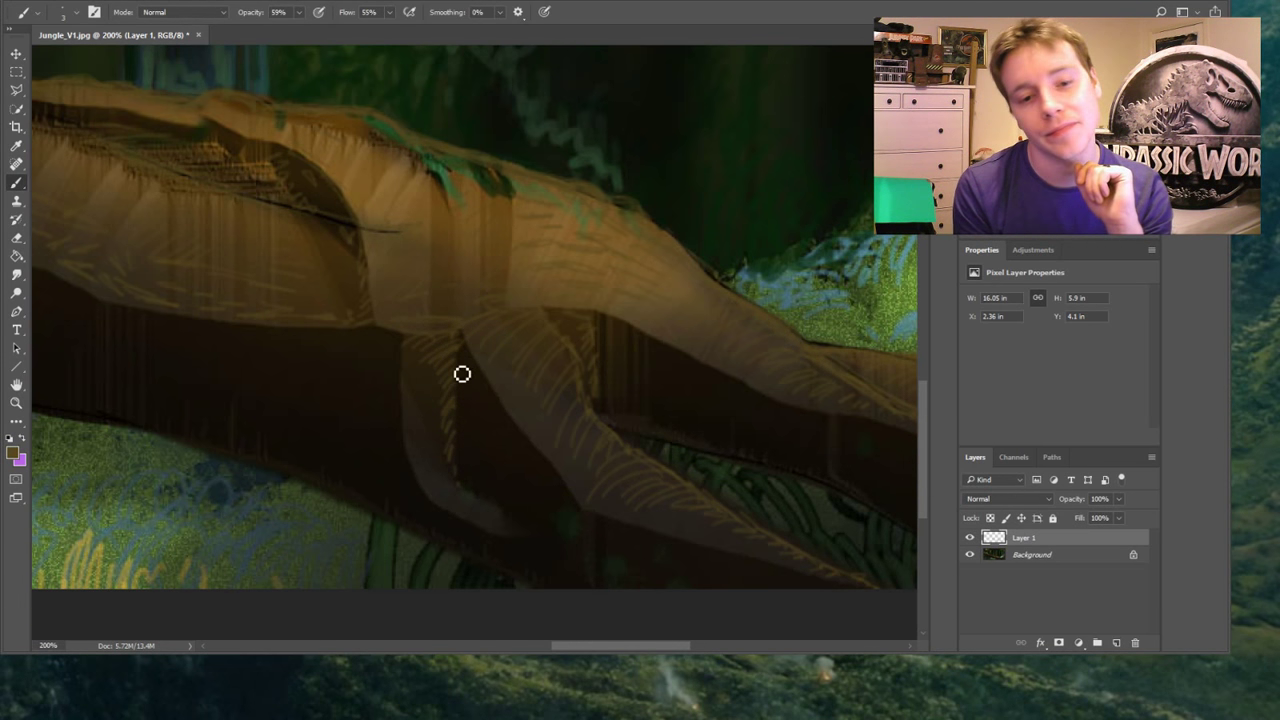
{"action": "key", "text": "z"}
{"action": "key", "text": "ctrl+0"}
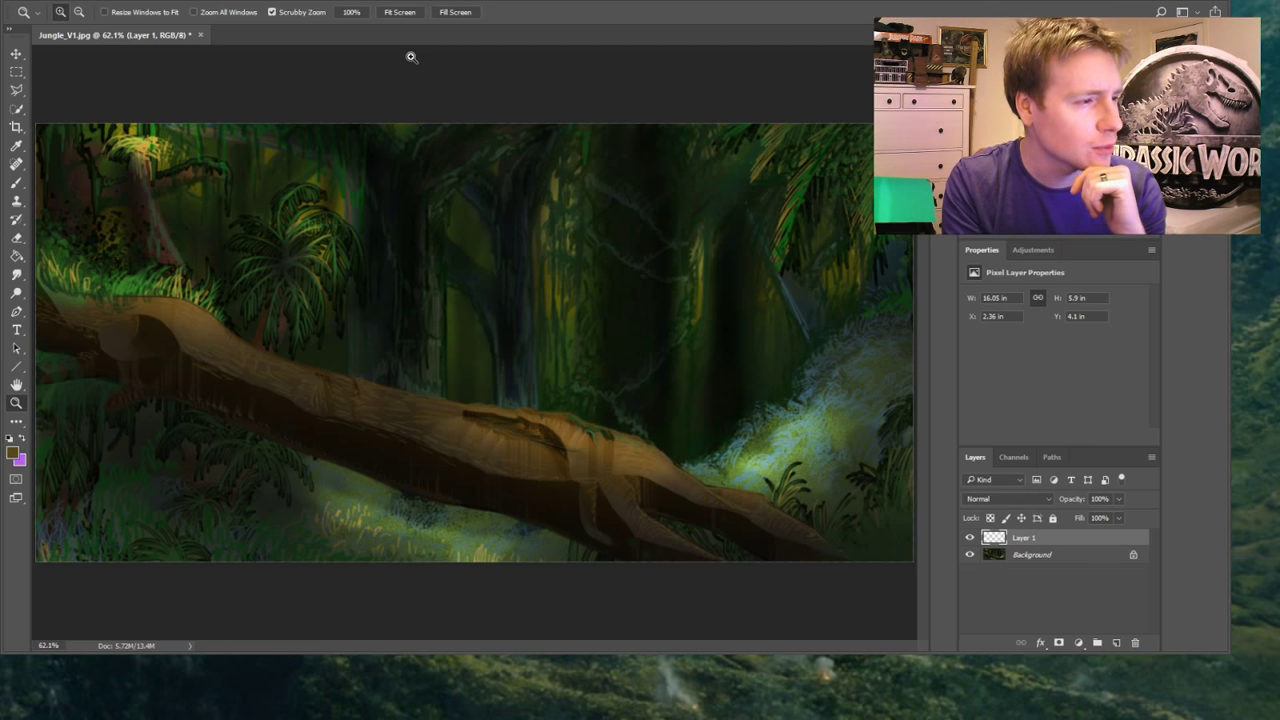
Zoom to 200% on the log's left end, sample a dark bark colour, and paint at 90% opacity
{"action": "left_click_drag", "start_coordinate": [73, 343], "coordinate": [68, 333]}
{"action": "left_click", "coordinate": [68, 333]}
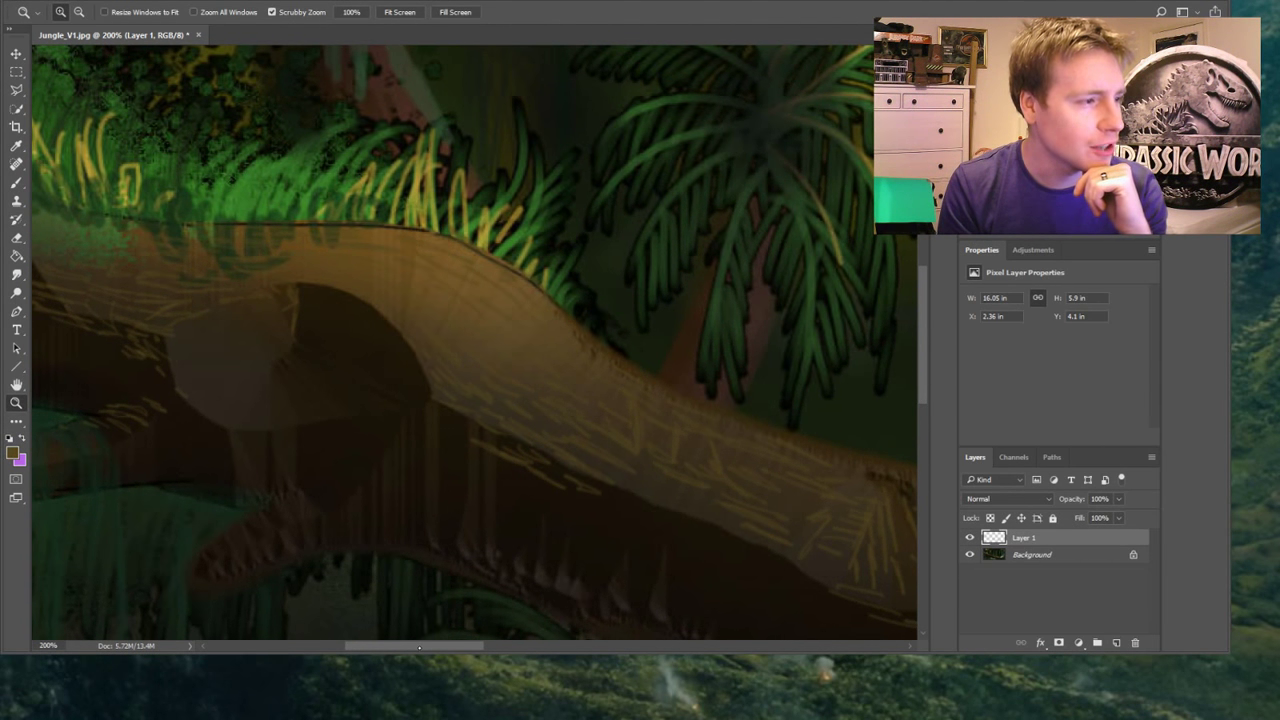
{"action": "mouse_move", "coordinate": [419, 648]}
{"action": "left_mouse_down"}
{"action": "mouse_move", "coordinate": [375, 647]}
{"action": "mouse_move", "coordinate": [400, 647]}
{"action": "left_mouse_up"}
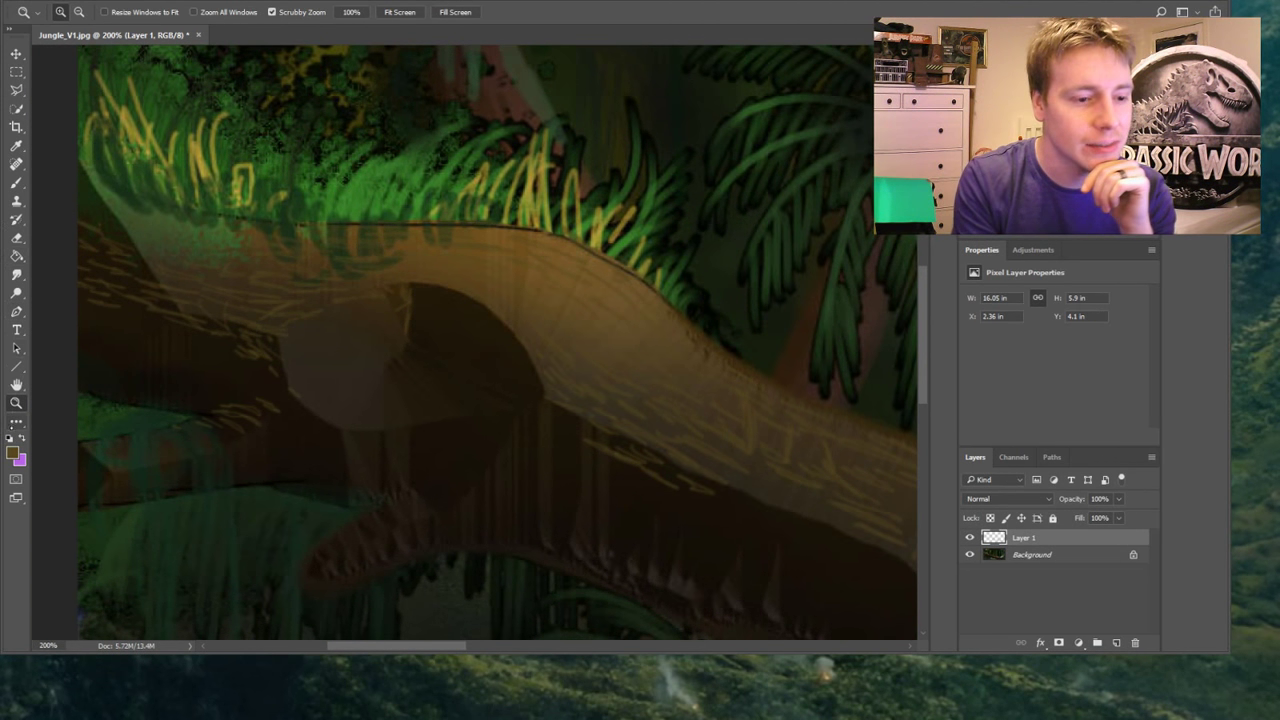
{"action": "key", "text": "i"}
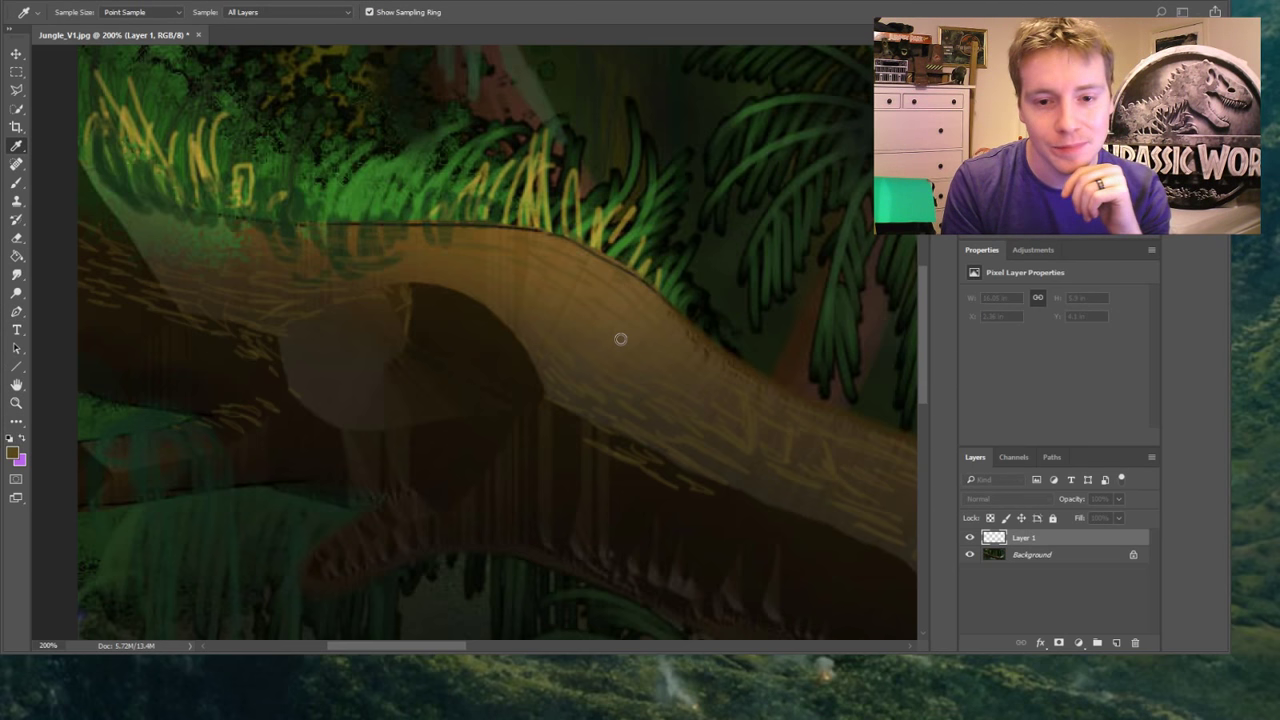
{"action": "key", "text": "z"}
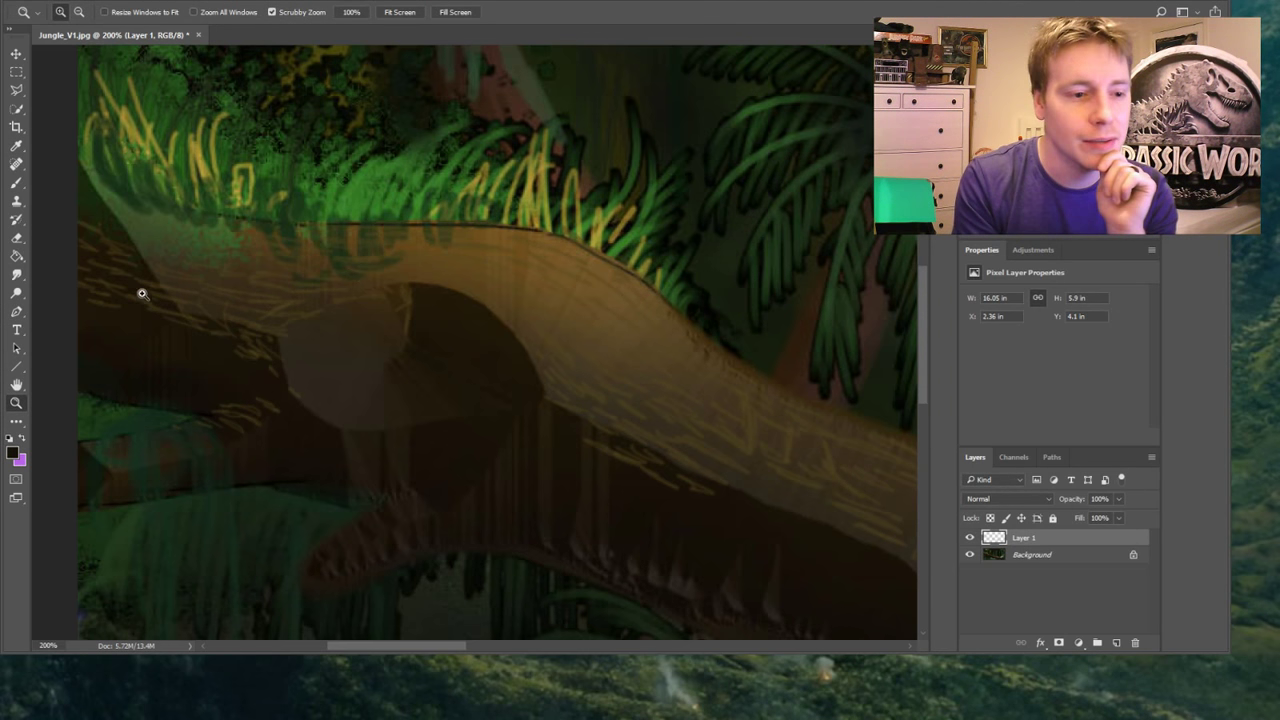
{"action": "key", "text": "b"}
{"action": "left_click_drag", "start_coordinate": [90, 310], "coordinate": [97, 315]}
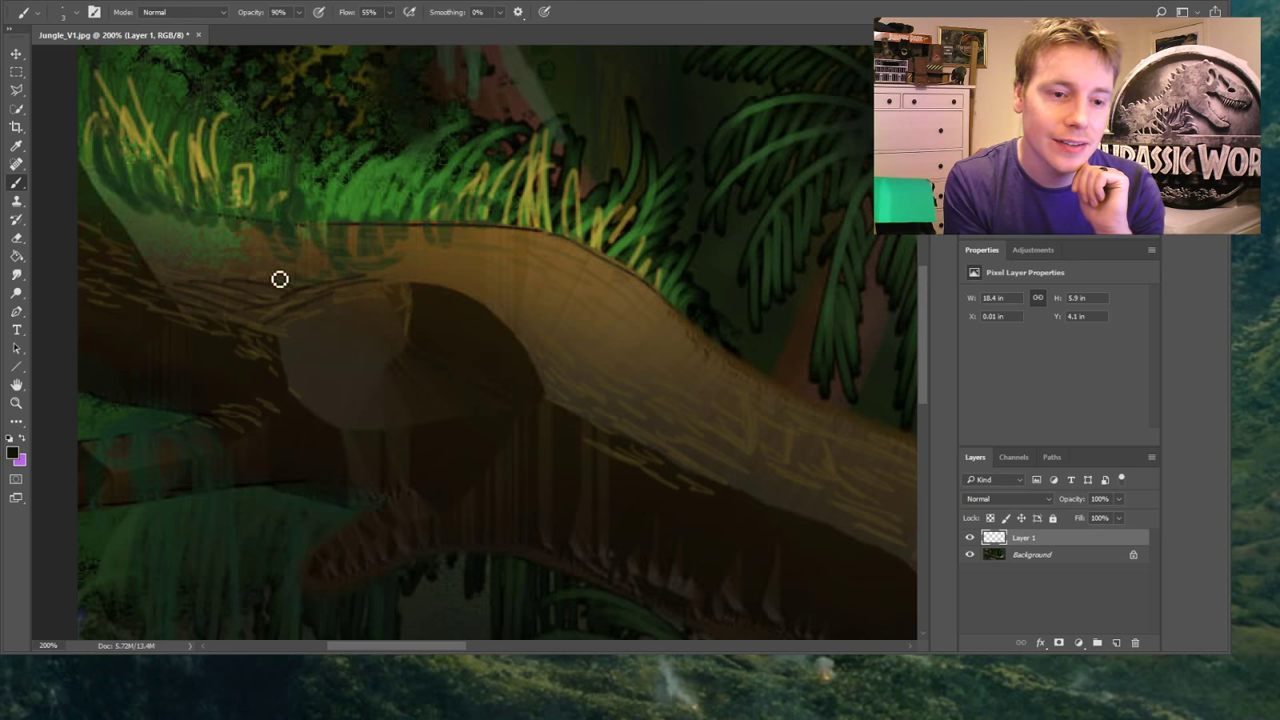
Hatch dark strokes along the log's top edge out to the painting's left edge, and darken its shadow top
{"action": "left_click_drag", "start_coordinate": [289, 251], "coordinate": [286, 263]}
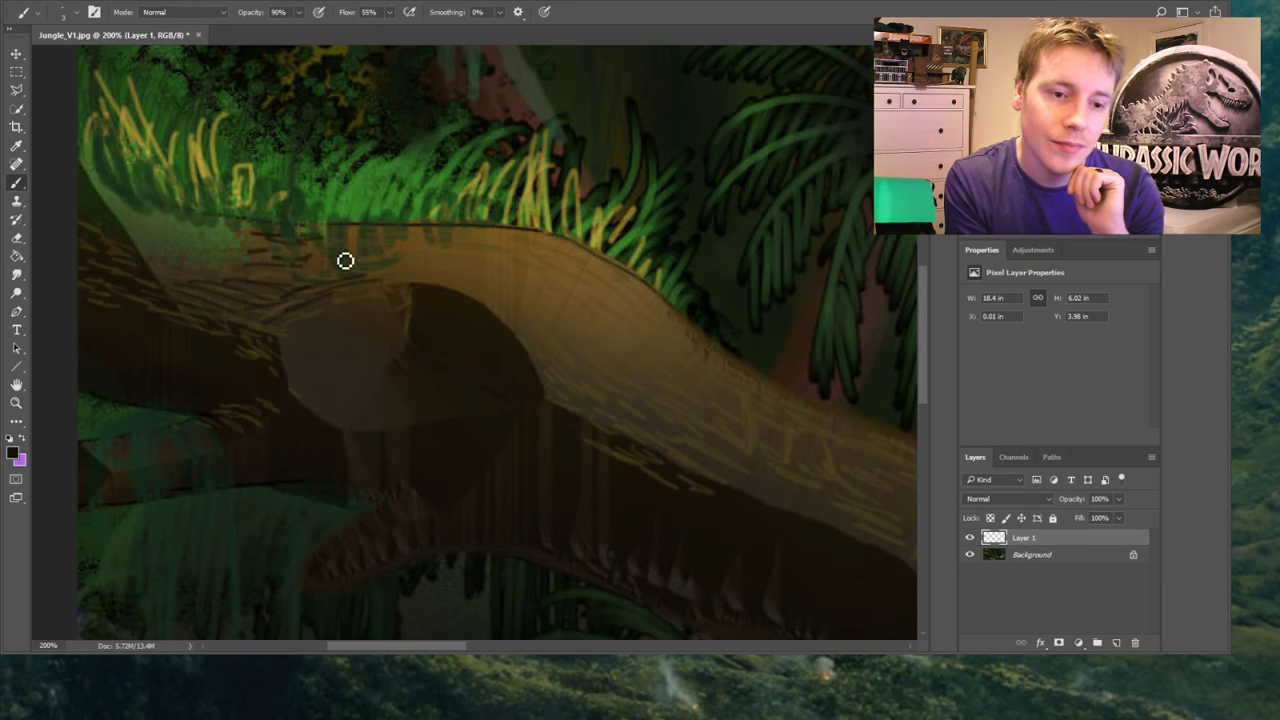
{"action": "left_click_drag", "start_coordinate": [356, 251], "coordinate": [431, 243]}
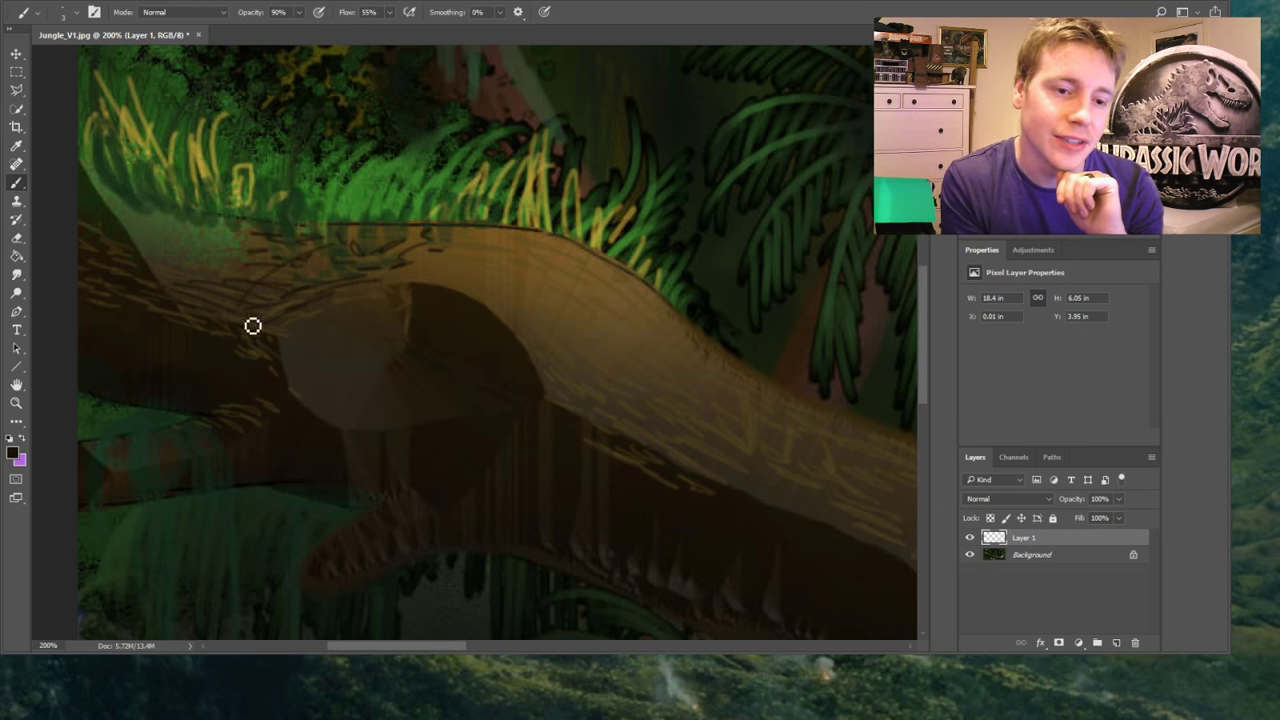
{"action": "mouse_move", "coordinate": [251, 323]}
{"action": "left_mouse_down"}
{"action": "mouse_move", "coordinate": [300, 253]}
{"action": "mouse_move", "coordinate": [222, 287]}
{"action": "mouse_move", "coordinate": [193, 262]}
{"action": "mouse_move", "coordinate": [233, 245]}
{"action": "mouse_move", "coordinate": [191, 236]}
{"action": "mouse_move", "coordinate": [234, 232]}
{"action": "left_mouse_up"}
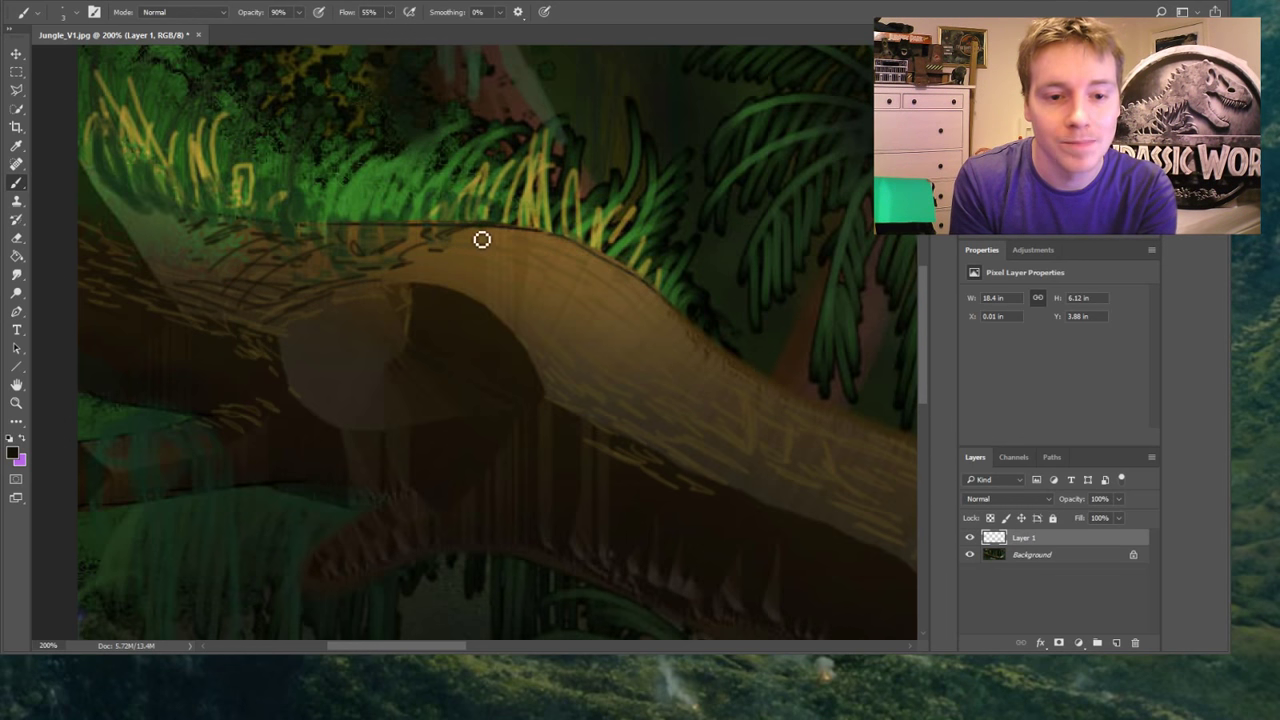
{"action": "mouse_move", "coordinate": [456, 221]}
{"action": "left_mouse_down"}
{"action": "mouse_move", "coordinate": [412, 234]}
{"action": "mouse_move", "coordinate": [473, 231]}
{"action": "mouse_move", "coordinate": [487, 251]}
{"action": "mouse_move", "coordinate": [557, 244]}
{"action": "left_mouse_up"}
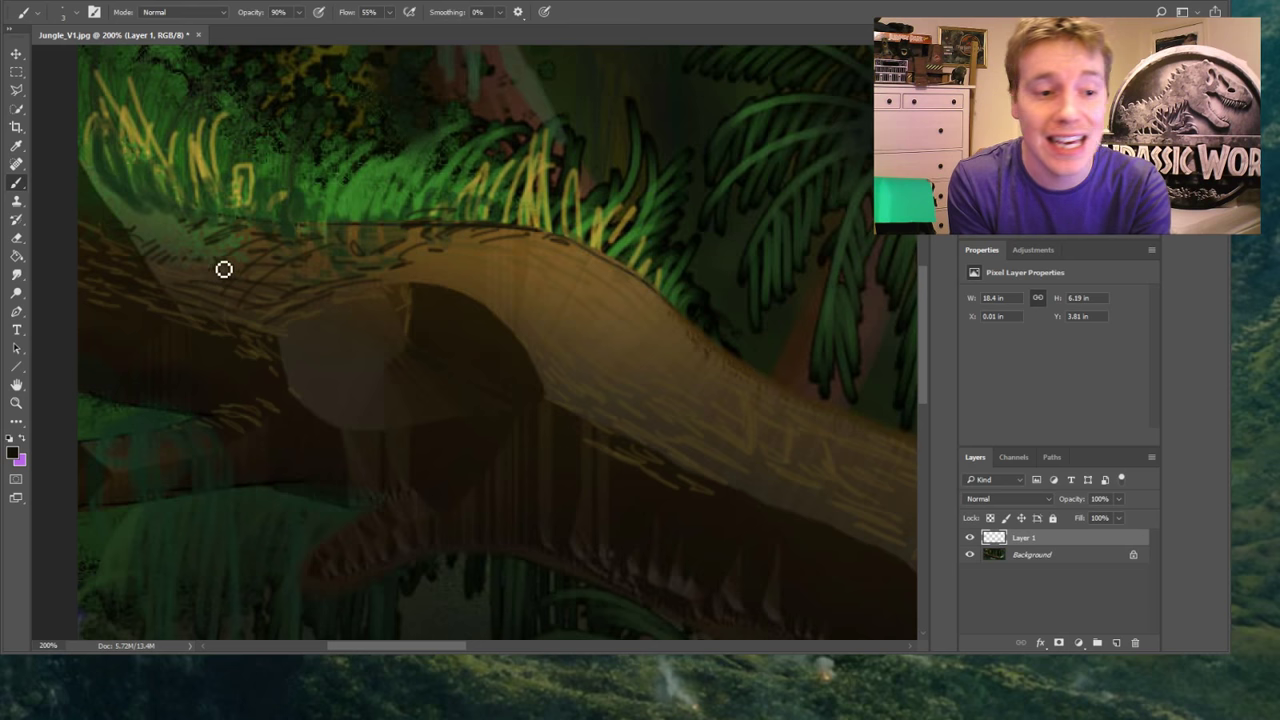
{"action": "left_click_drag", "start_coordinate": [191, 322], "coordinate": [77, 286]}
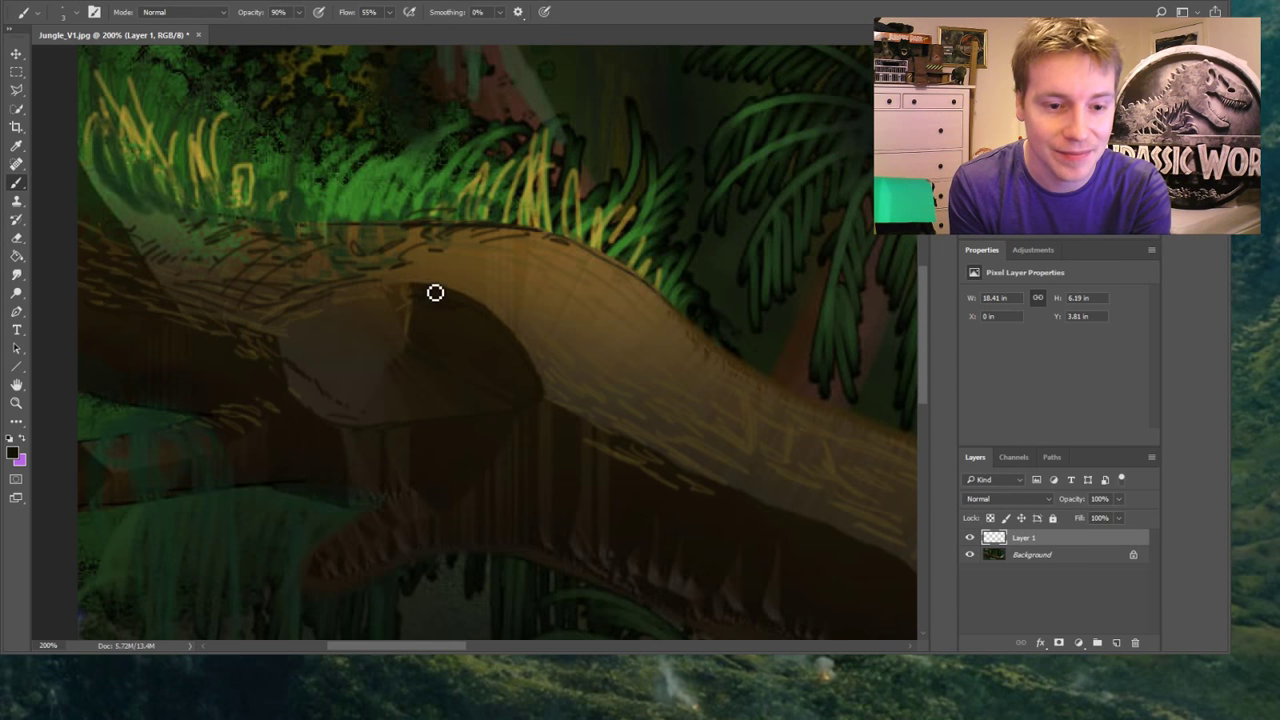
{"action": "mouse_move", "coordinate": [432, 294]}
{"action": "left_mouse_down"}
{"action": "mouse_move", "coordinate": [497, 306]}
{"action": "mouse_move", "coordinate": [499, 324]}
{"action": "left_mouse_up"}
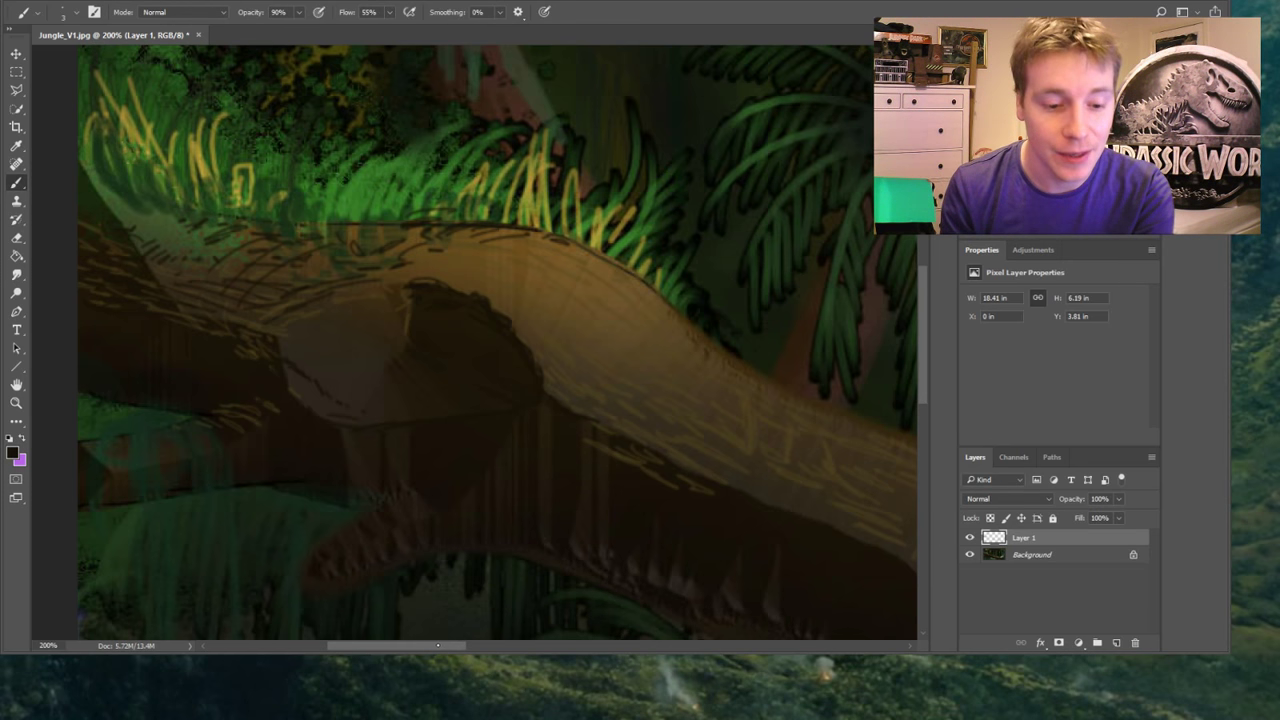
{"action": "left_click_drag", "start_coordinate": [437, 645], "coordinate": [476, 645]}
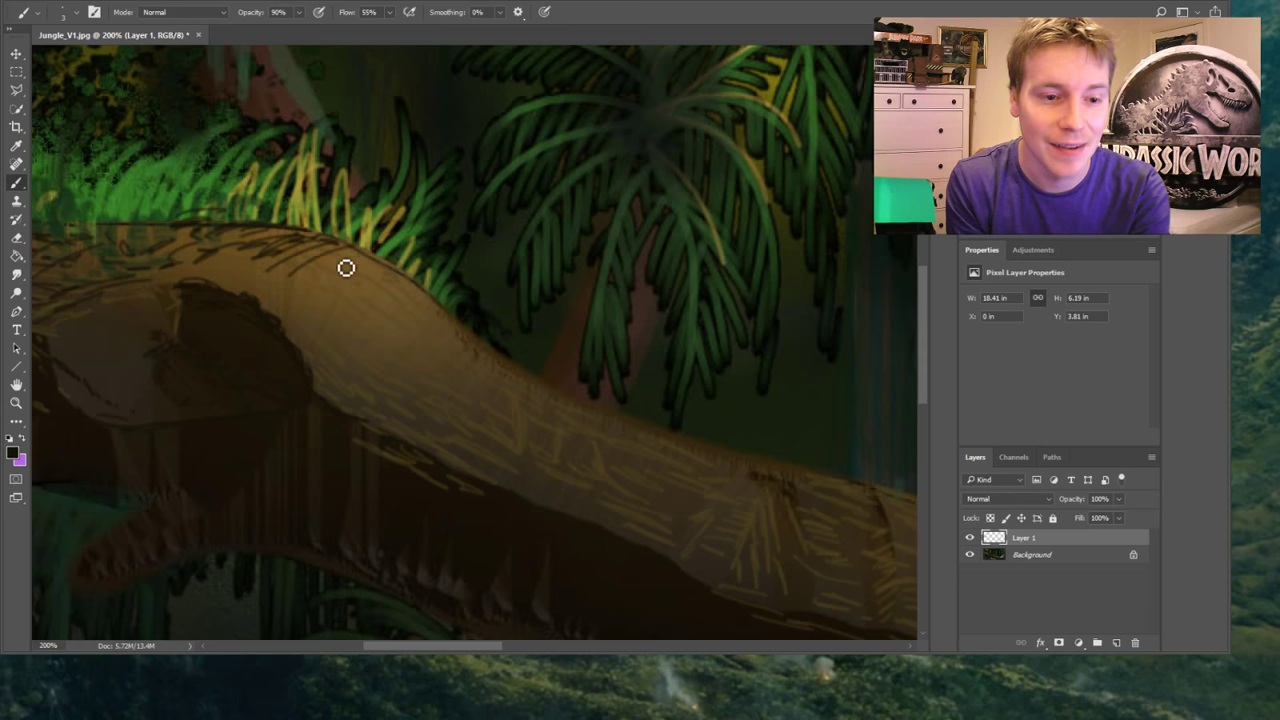
Add short dark hatch dashes across the middle of the log's upper edge, then fit the painting on screen
{"action": "left_click_drag", "start_coordinate": [312, 298], "coordinate": [322, 302]}
{"action": "left_click_drag", "start_coordinate": [330, 320], "coordinate": [418, 323]}
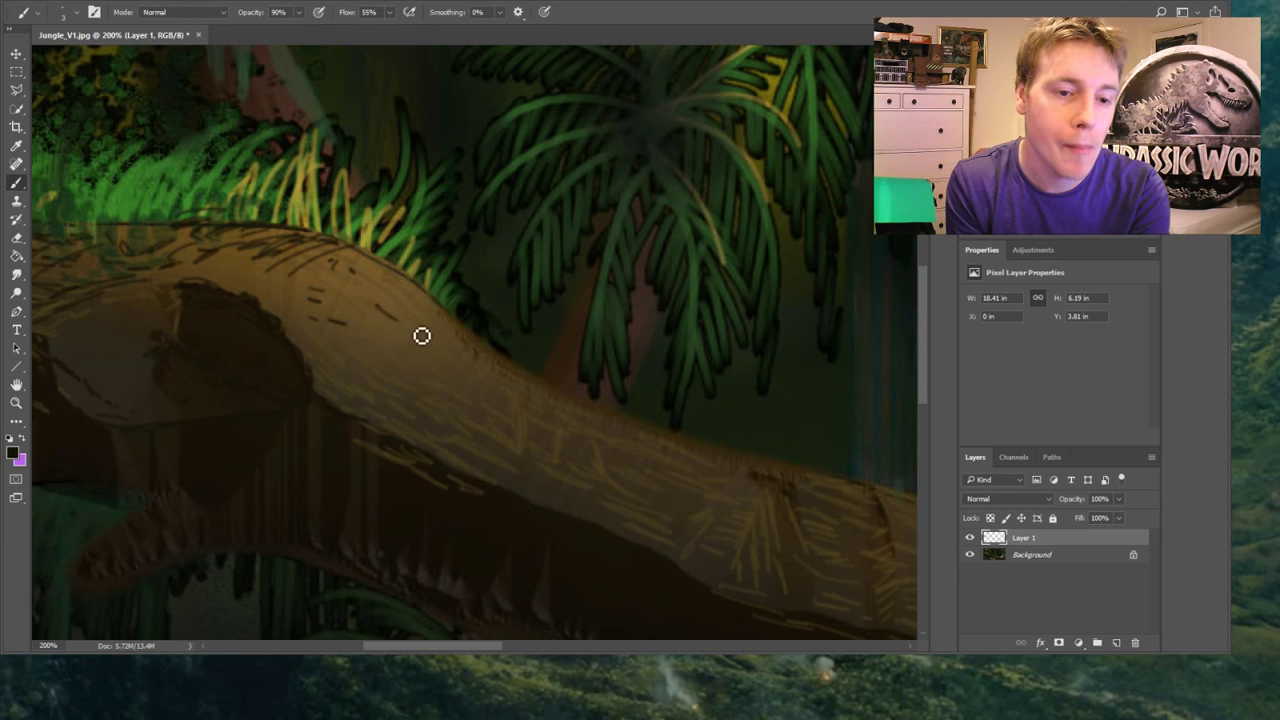
{"action": "left_click_drag", "start_coordinate": [376, 286], "coordinate": [390, 292]}
{"action": "mouse_move", "coordinate": [445, 330]}
{"action": "left_mouse_down"}
{"action": "mouse_move", "coordinate": [398, 281]}
{"action": "mouse_move", "coordinate": [425, 302]}
{"action": "left_mouse_up"}
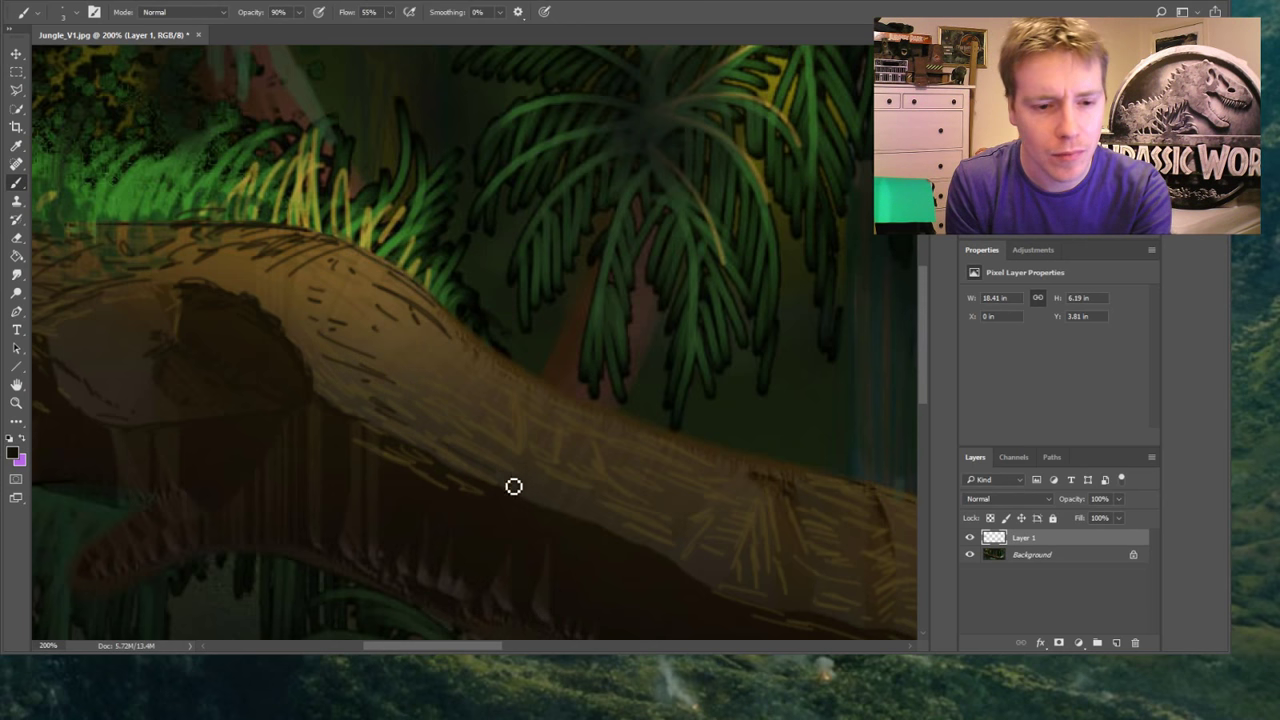
{"action": "mouse_move", "coordinate": [468, 348]}
{"action": "left_mouse_down"}
{"action": "mouse_move", "coordinate": [415, 338]}
{"action": "mouse_move", "coordinate": [492, 386]}
{"action": "mouse_move", "coordinate": [418, 445]}
{"action": "mouse_move", "coordinate": [517, 395]}
{"action": "mouse_move", "coordinate": [430, 506]}
{"action": "mouse_move", "coordinate": [518, 383]}
{"action": "mouse_move", "coordinate": [533, 422]}
{"action": "mouse_move", "coordinate": [497, 411]}
{"action": "mouse_move", "coordinate": [565, 423]}
{"action": "mouse_move", "coordinate": [483, 525]}
{"action": "mouse_move", "coordinate": [589, 420]}
{"action": "mouse_move", "coordinate": [534, 398]}
{"action": "mouse_move", "coordinate": [580, 411]}
{"action": "left_mouse_up"}
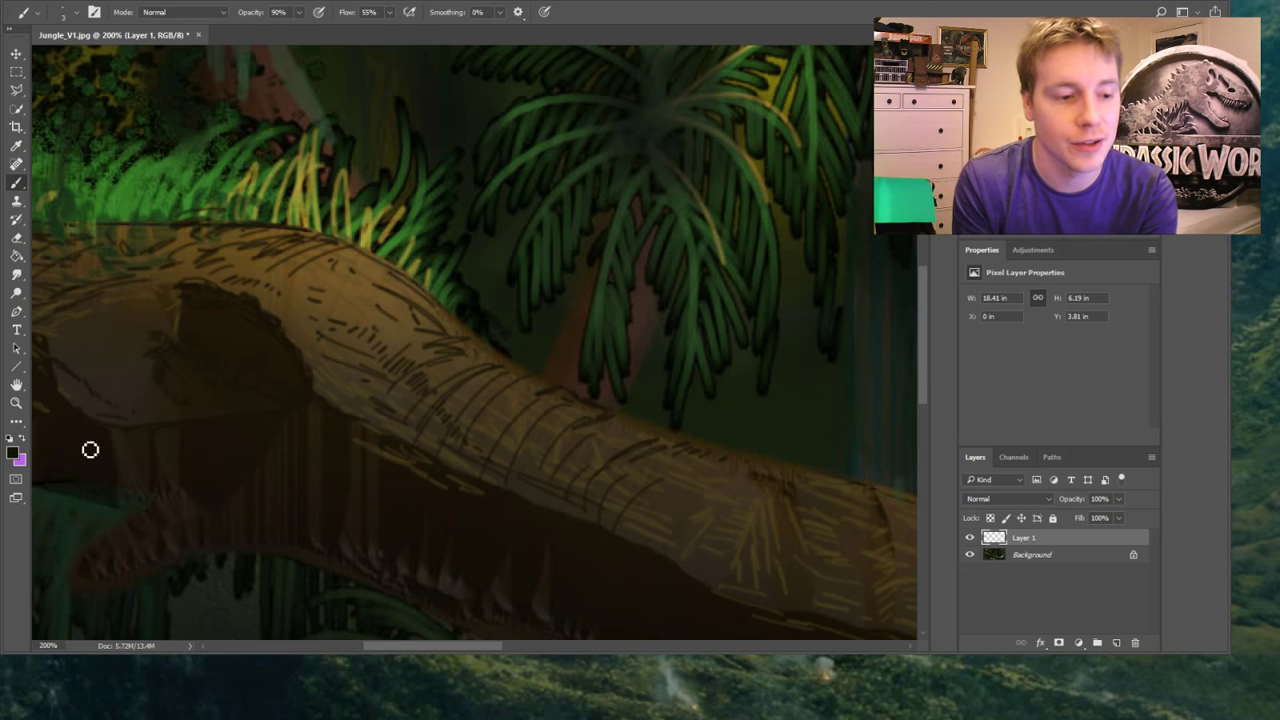
{"action": "left_click", "coordinate": [16, 402]}
{"action": "key", "text": "ctrl+0"}
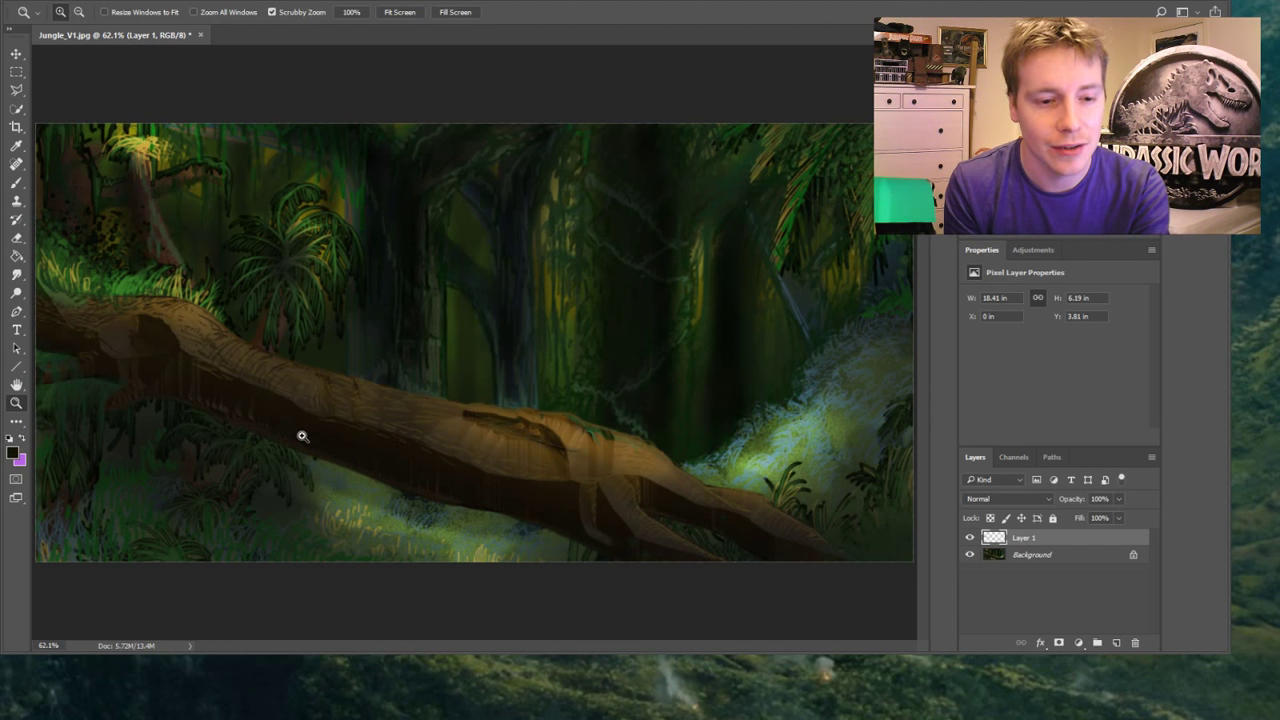
Zoom into the log's middle and paint black crack and bark strokes along it toward the right
{"action": "mouse_move", "coordinate": [291, 411]}
{"action": "left_mouse_down"}
{"action": "mouse_move", "coordinate": [314, 414]}
{"action": "mouse_move", "coordinate": [294, 403]}
{"action": "mouse_move", "coordinate": [306, 404]}
{"action": "left_mouse_up"}
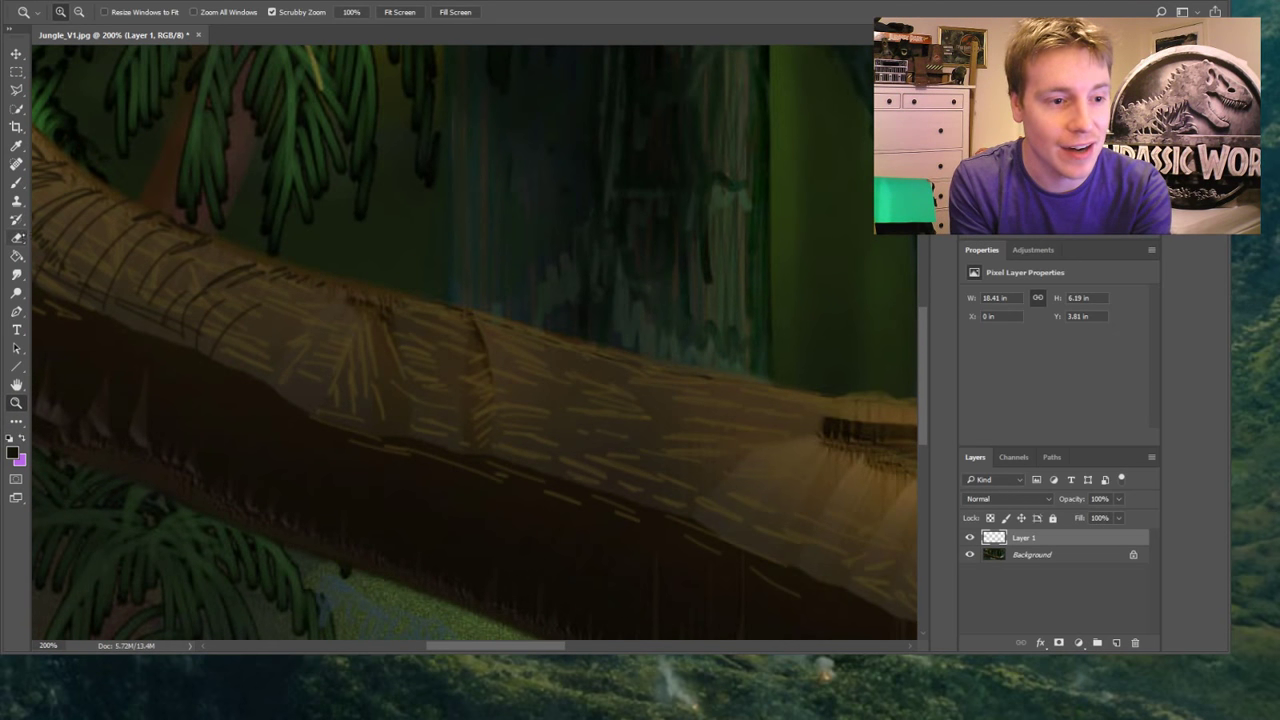
{"action": "key", "text": "b"}
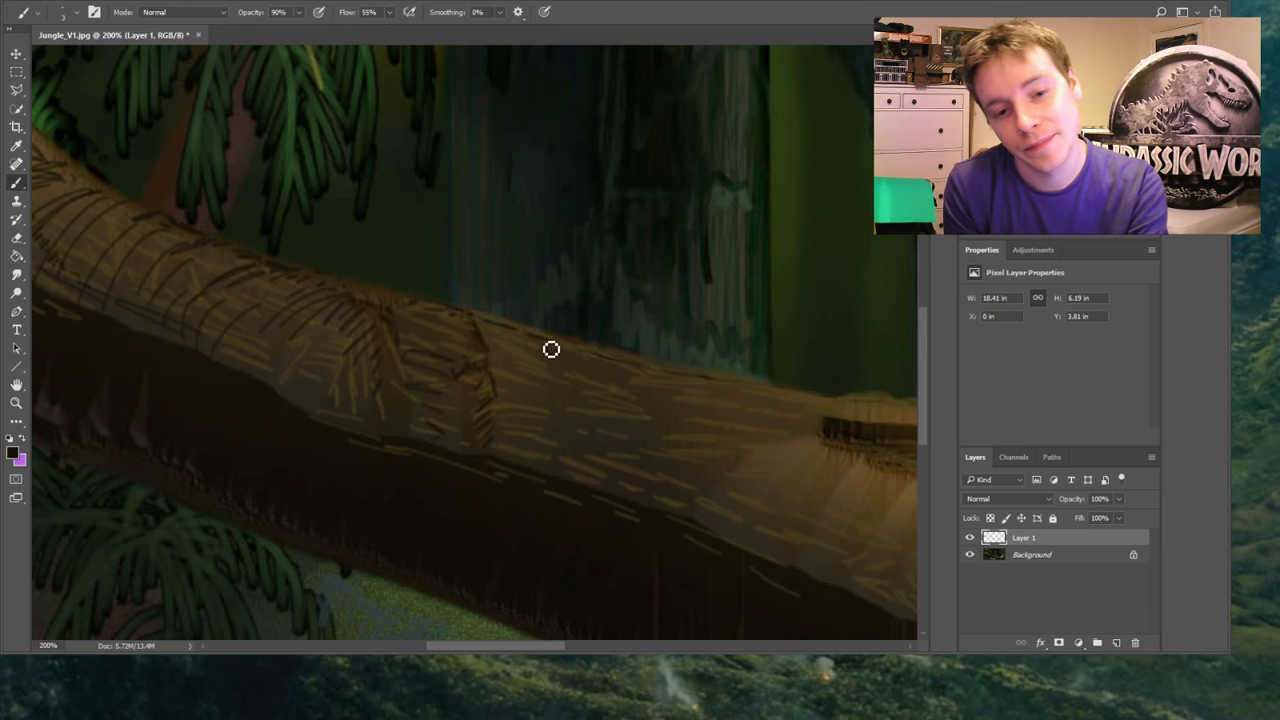
{"action": "mouse_move", "coordinate": [559, 380]}
{"action": "left_mouse_down"}
{"action": "mouse_move", "coordinate": [545, 426]}
{"action": "mouse_move", "coordinate": [563, 375]}
{"action": "mouse_move", "coordinate": [563, 457]}
{"action": "mouse_move", "coordinate": [536, 412]}
{"action": "left_mouse_up"}
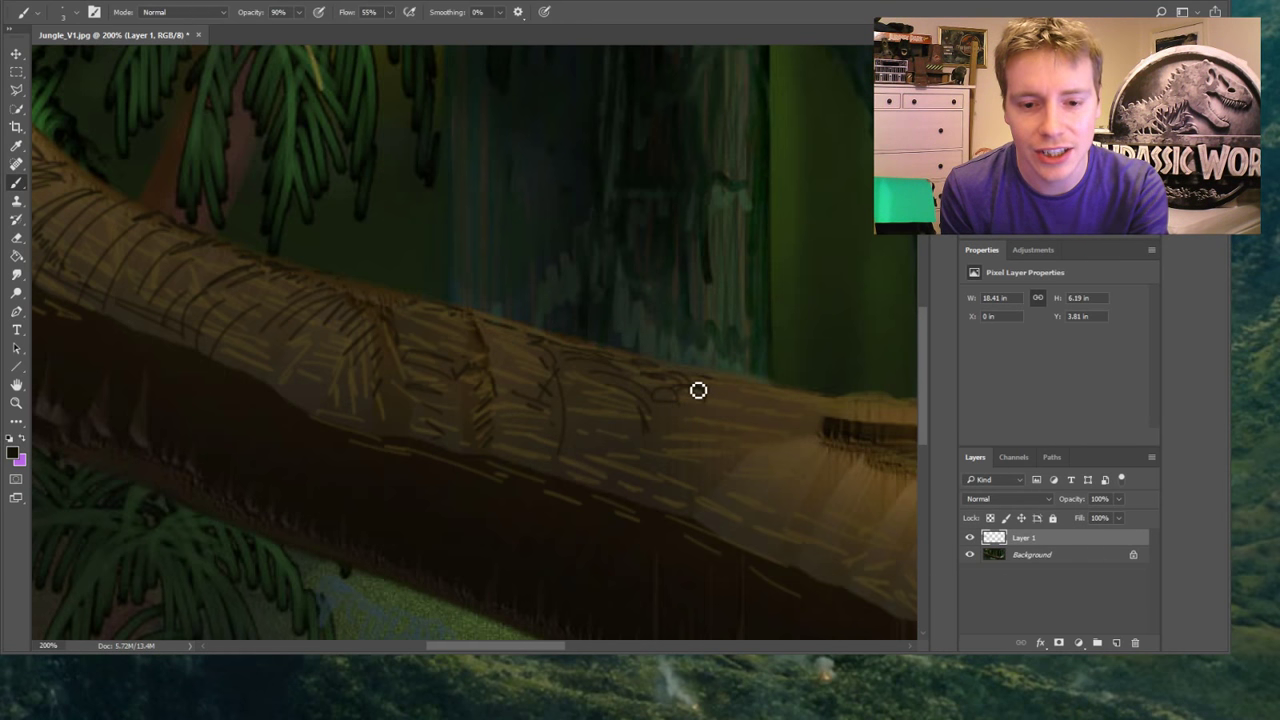
{"action": "mouse_move", "coordinate": [723, 408]}
{"action": "left_mouse_down"}
{"action": "mouse_move", "coordinate": [776, 422]}
{"action": "mouse_move", "coordinate": [716, 418]}
{"action": "mouse_move", "coordinate": [780, 416]}
{"action": "mouse_move", "coordinate": [767, 406]}
{"action": "mouse_move", "coordinate": [755, 417]}
{"action": "mouse_move", "coordinate": [778, 432]}
{"action": "mouse_move", "coordinate": [752, 435]}
{"action": "mouse_move", "coordinate": [787, 443]}
{"action": "mouse_move", "coordinate": [821, 437]}
{"action": "left_mouse_up"}
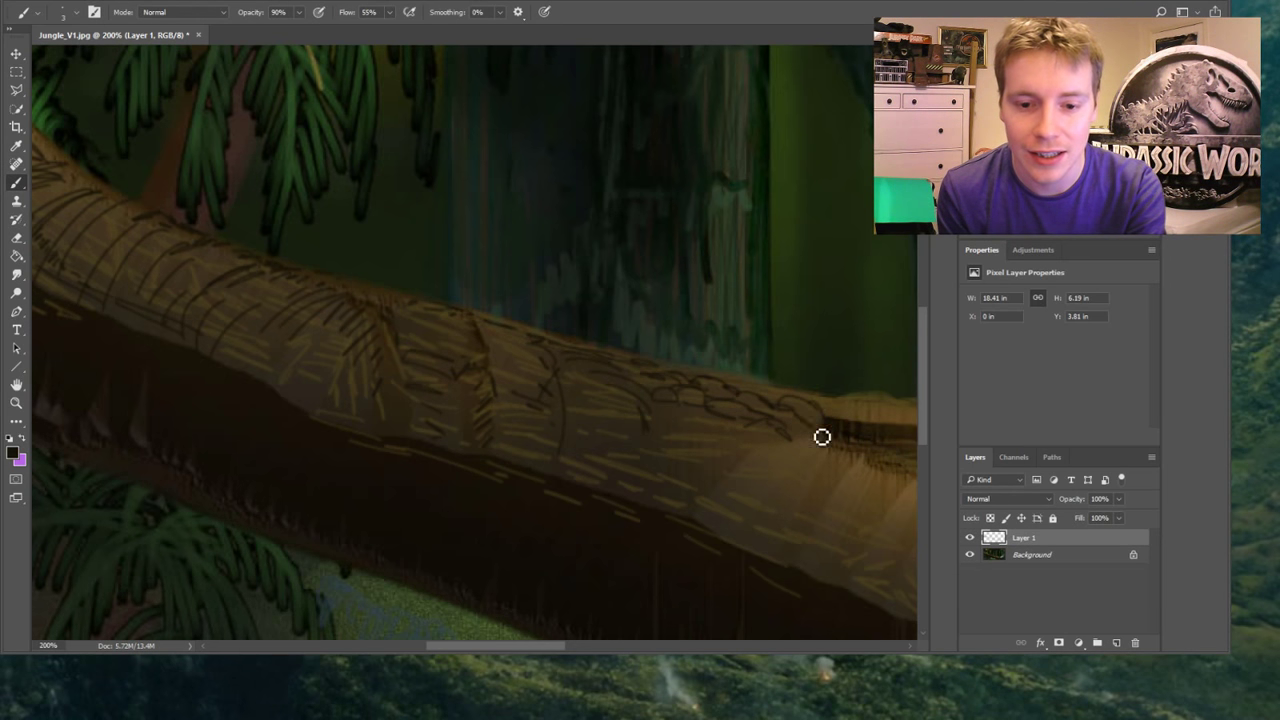
{"action": "mouse_move", "coordinate": [688, 445]}
{"action": "left_mouse_down"}
{"action": "mouse_move", "coordinate": [729, 431]}
{"action": "mouse_move", "coordinate": [718, 456]}
{"action": "mouse_move", "coordinate": [805, 456]}
{"action": "left_mouse_up"}
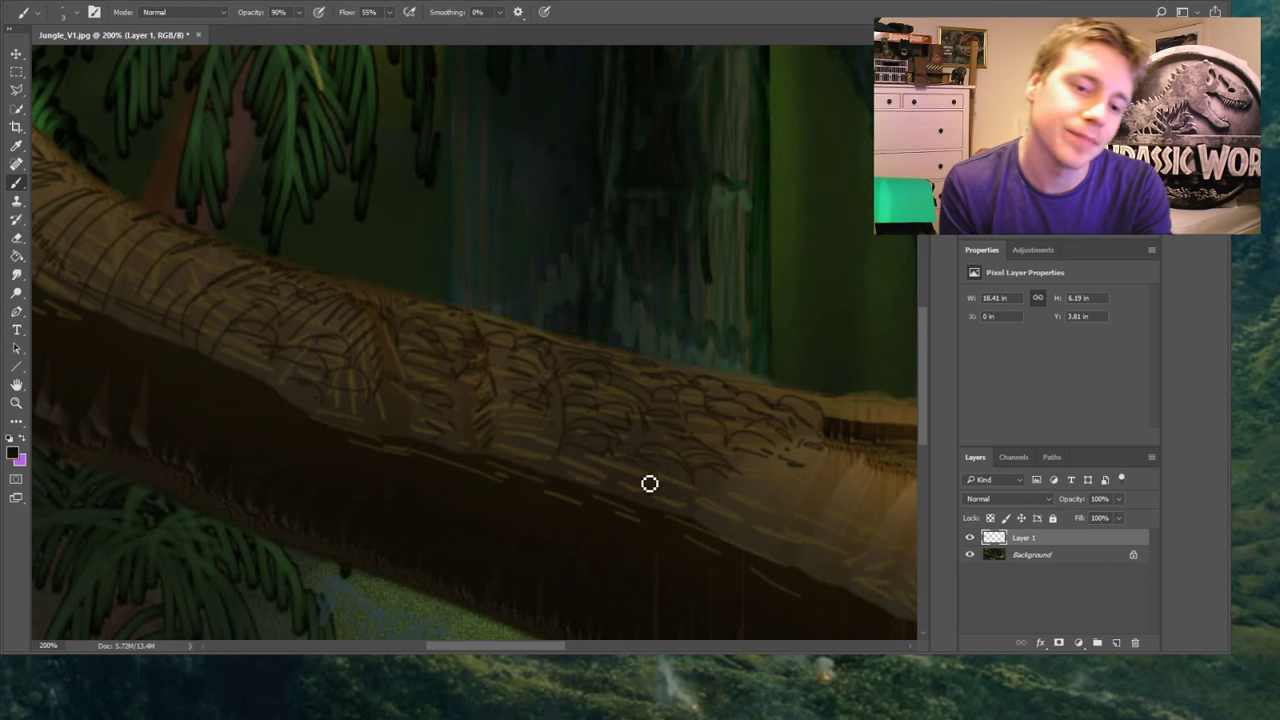
{"action": "left_click_drag", "start_coordinate": [530, 645], "coordinate": [475, 638]}
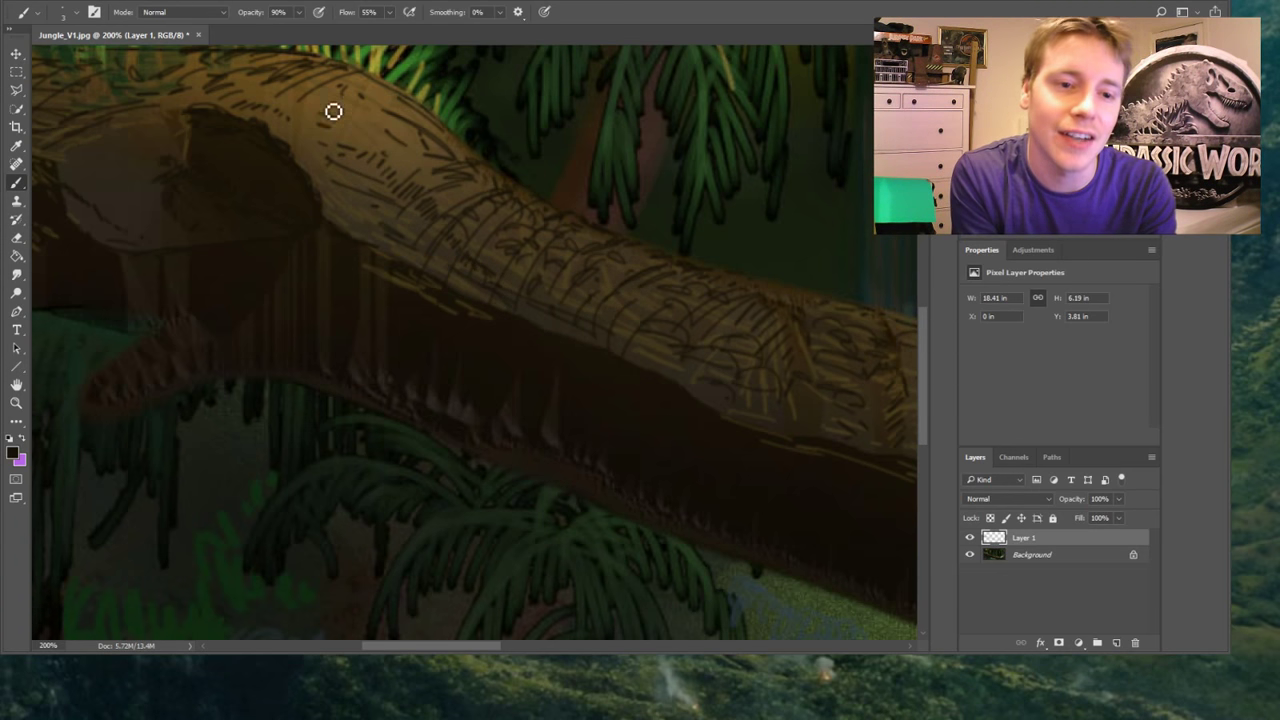
Brush dark scale marks over the log's upper-left bend, then scroll the view right
{"action": "mouse_move", "coordinate": [331, 105]}
{"action": "left_mouse_down"}
{"action": "mouse_move", "coordinate": [346, 111]}
{"action": "mouse_move", "coordinate": [343, 129]}
{"action": "mouse_move", "coordinate": [374, 109]}
{"action": "mouse_move", "coordinate": [380, 120]}
{"action": "left_mouse_up"}
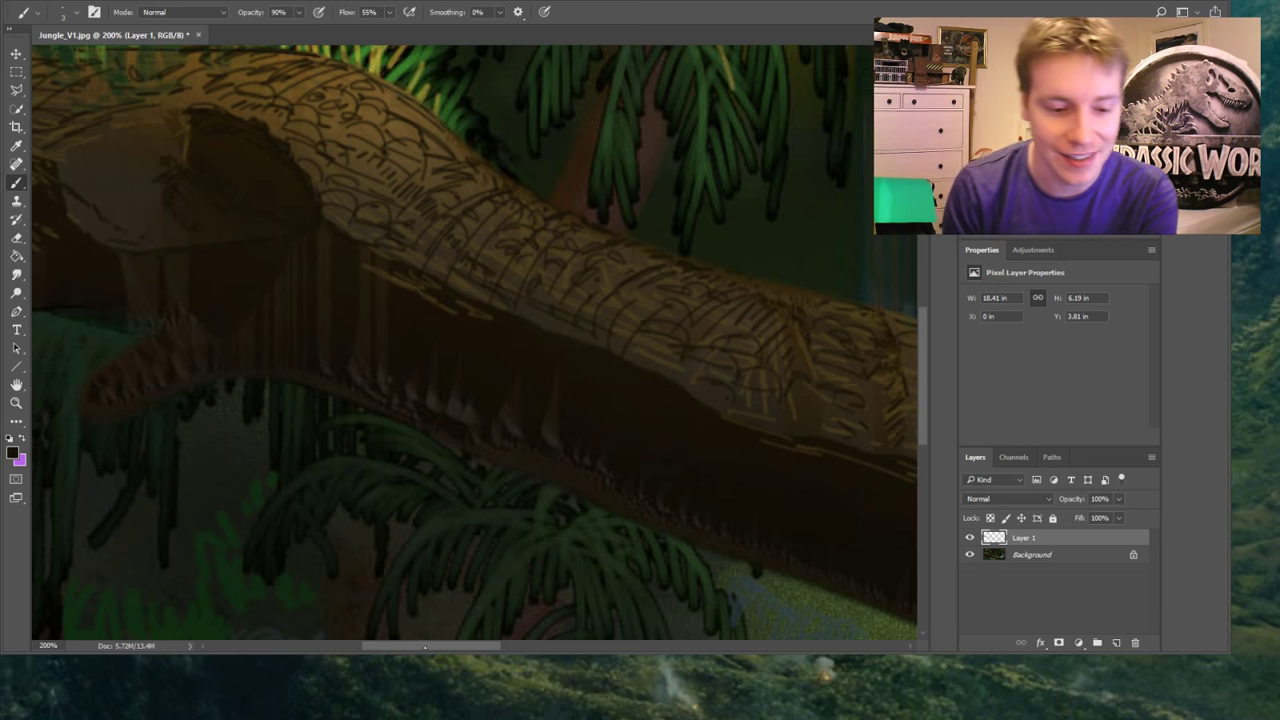
{"action": "scroll", "coordinate": [590, 490], "scroll_direction": "up", "scroll_amount": 5}
{"action": "scroll", "coordinate": [590, 490], "scroll_direction": "right", "scroll_amount": 5}
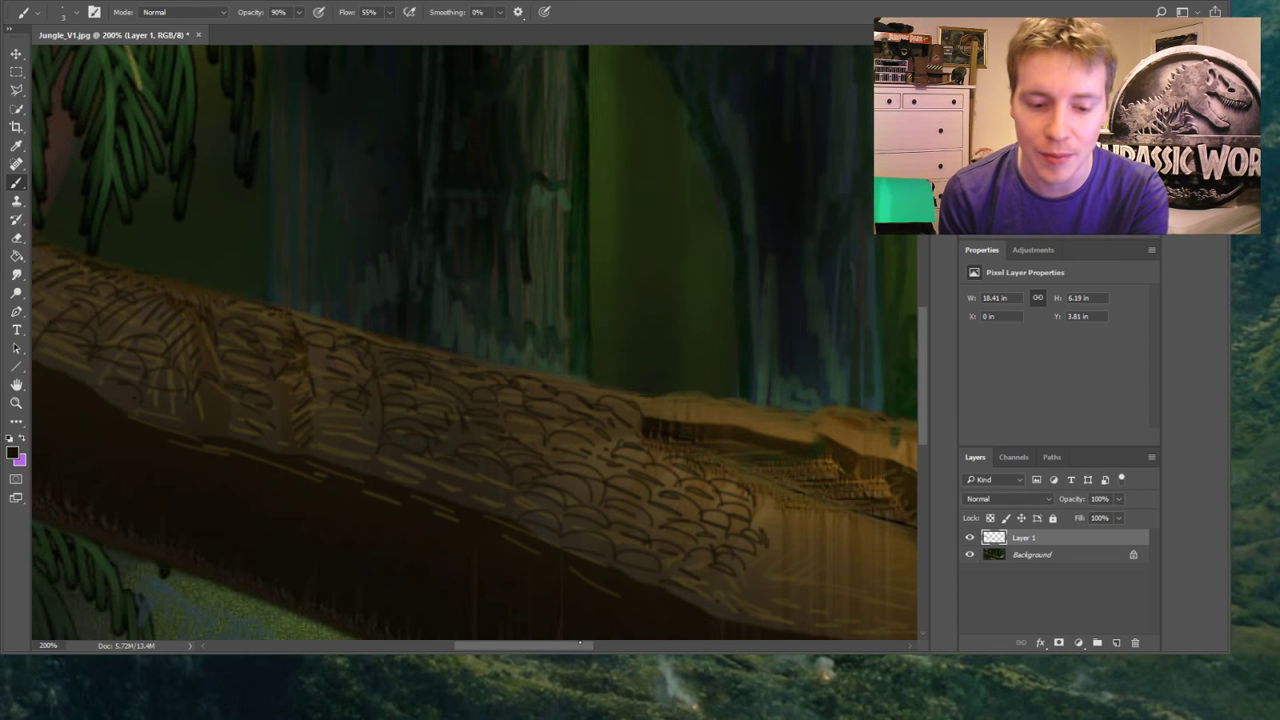
Draw a long dark stroke along the top edge of the log's right end
{"action": "scroll", "coordinate": [475, 345], "scroll_direction": "right", "scroll_amount": 5}
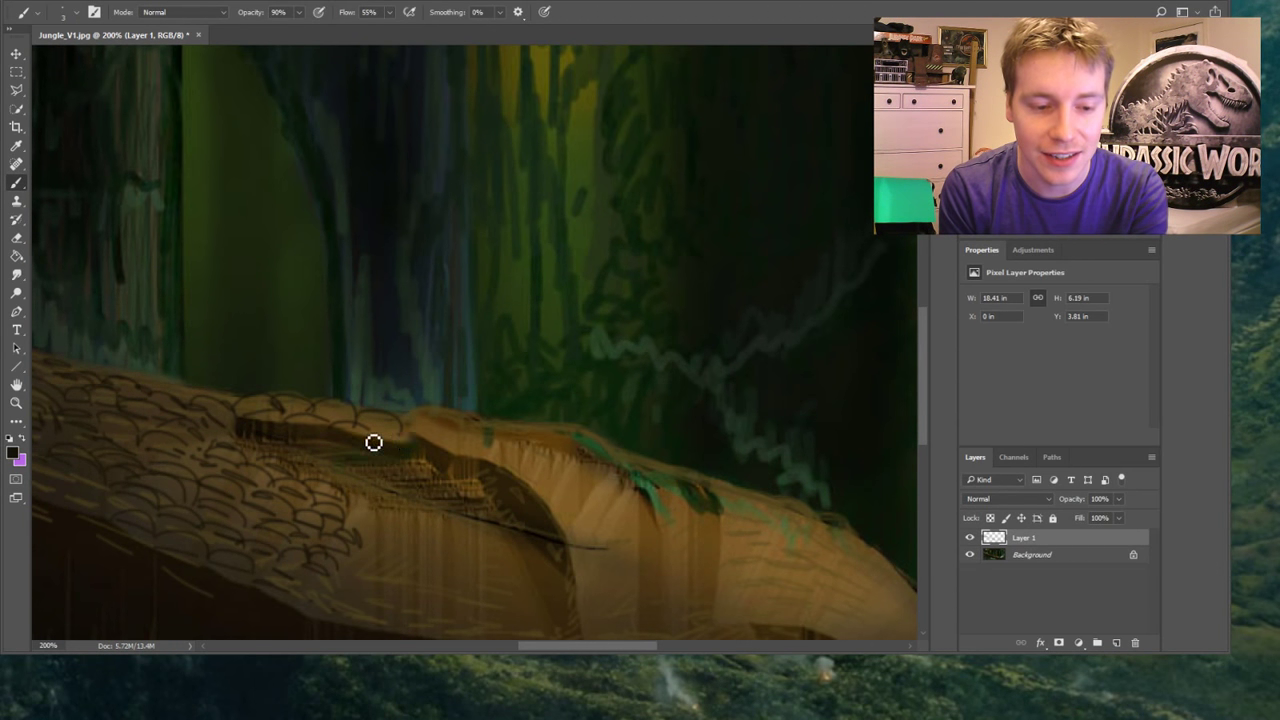
{"action": "mouse_move", "coordinate": [411, 440]}
{"action": "left_mouse_down"}
{"action": "mouse_move", "coordinate": [452, 442]}
{"action": "mouse_move", "coordinate": [427, 457]}
{"action": "mouse_move", "coordinate": [434, 434]}
{"action": "mouse_move", "coordinate": [481, 440]}
{"action": "mouse_move", "coordinate": [483, 458]}
{"action": "mouse_move", "coordinate": [452, 449]}
{"action": "mouse_move", "coordinate": [545, 460]}
{"action": "mouse_move", "coordinate": [532, 437]}
{"action": "mouse_move", "coordinate": [562, 461]}
{"action": "mouse_move", "coordinate": [515, 468]}
{"action": "mouse_move", "coordinate": [572, 462]}
{"action": "mouse_move", "coordinate": [602, 482]}
{"action": "mouse_move", "coordinate": [527, 487]}
{"action": "mouse_move", "coordinate": [609, 503]}
{"action": "left_mouse_up"}
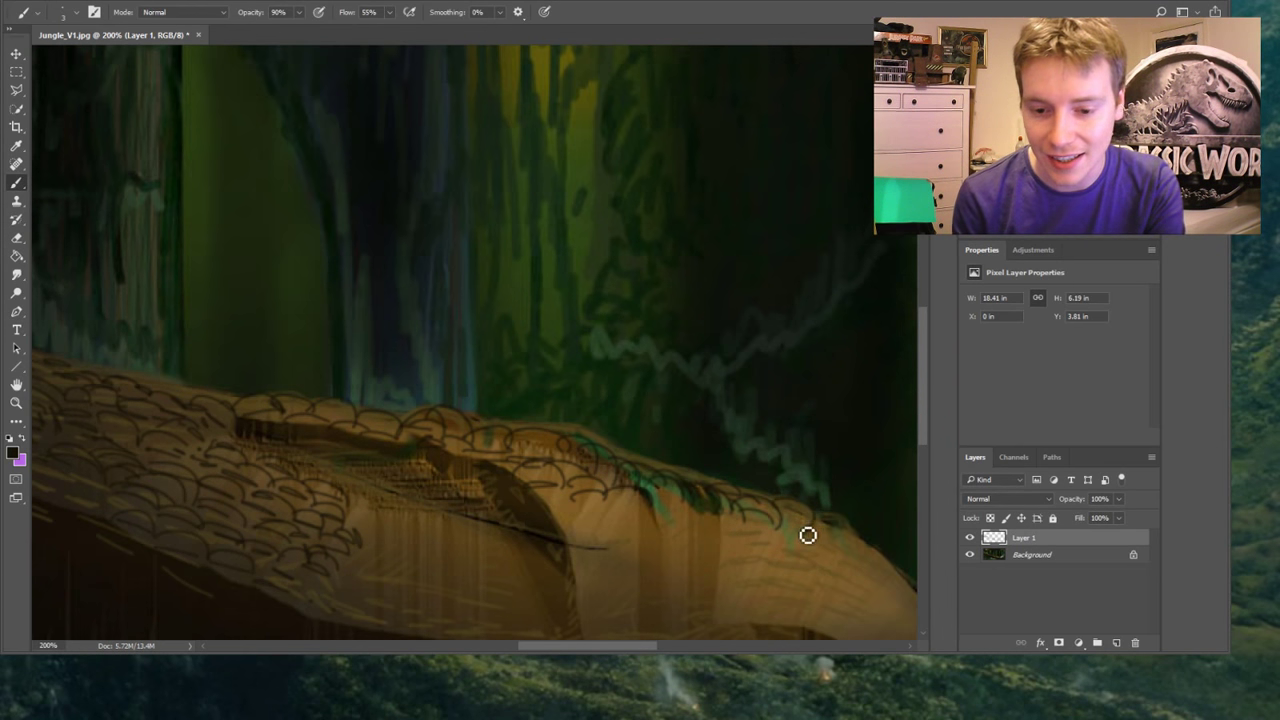
Draw scale outlines on the log's back and darken the crease running along it
{"action": "scroll", "coordinate": [850, 450], "scroll_direction": "down", "scroll_amount": 5}
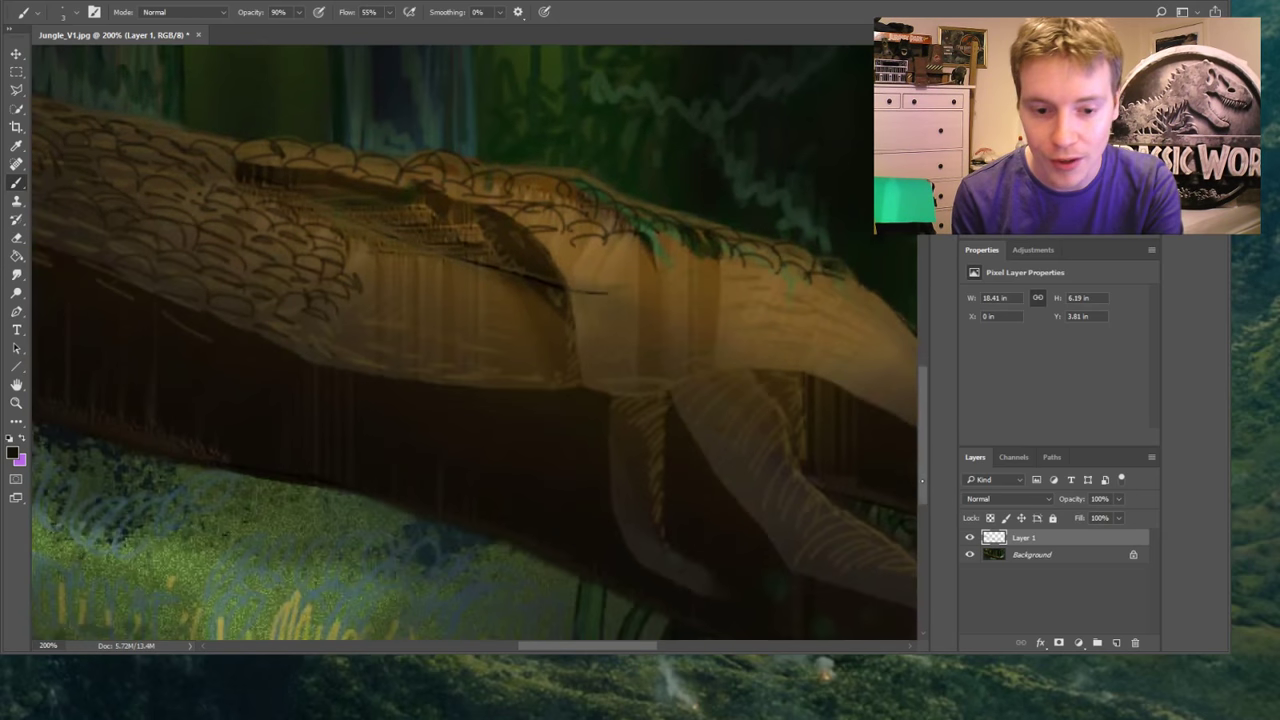
{"action": "scroll", "coordinate": [789, 463], "scroll_direction": "up", "scroll_amount": 1}
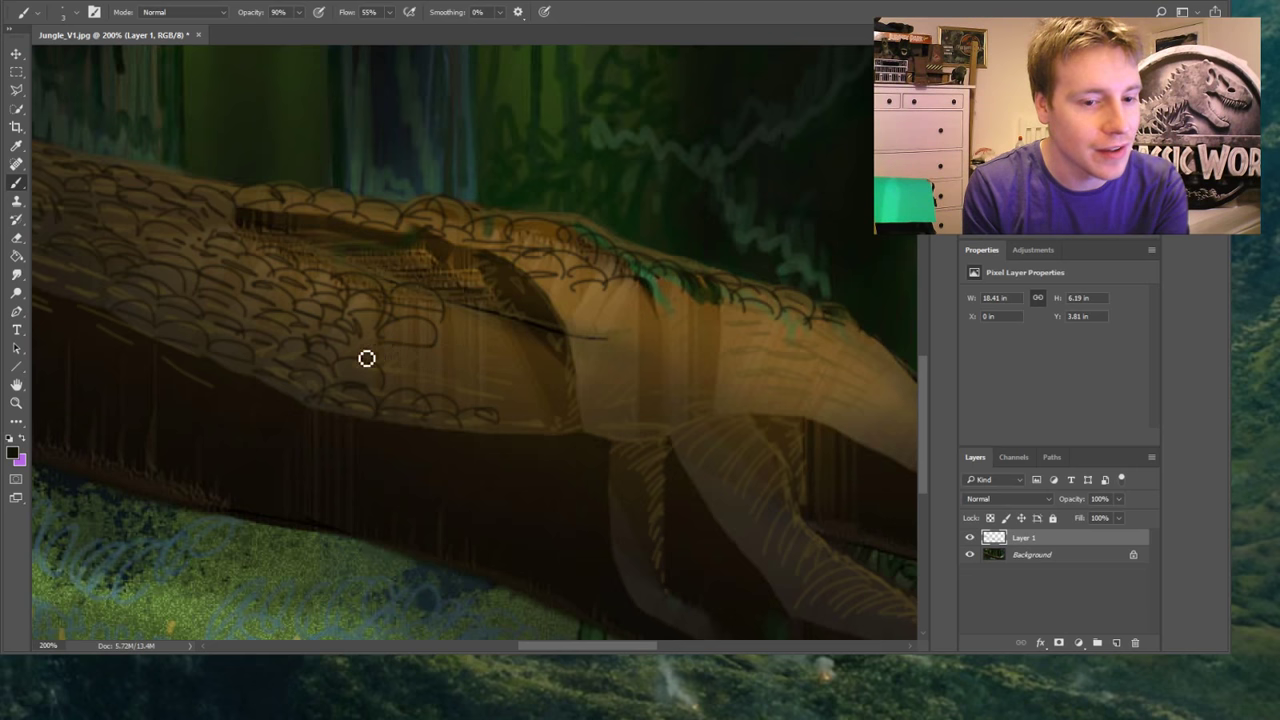
{"action": "mouse_move", "coordinate": [458, 377]}
{"action": "left_mouse_down"}
{"action": "mouse_move", "coordinate": [491, 366]}
{"action": "mouse_move", "coordinate": [497, 377]}
{"action": "mouse_move", "coordinate": [451, 386]}
{"action": "mouse_move", "coordinate": [483, 392]}
{"action": "left_mouse_up"}
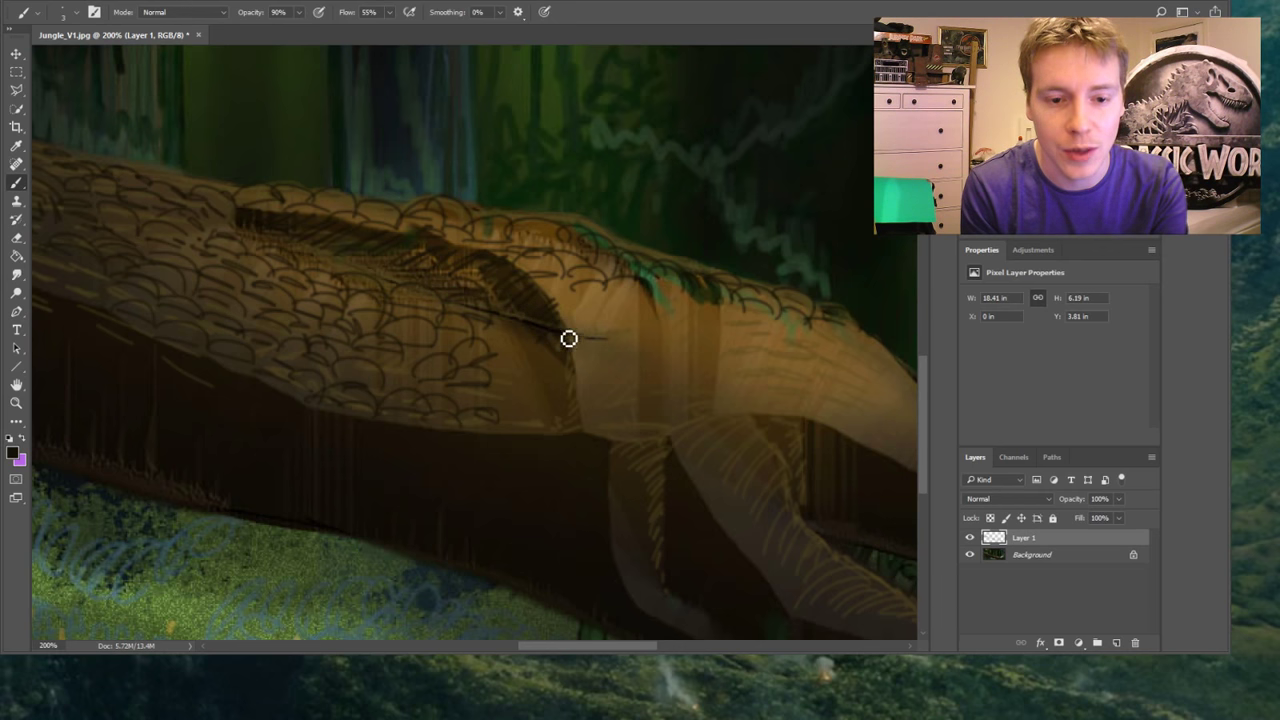
{"action": "left_click_drag", "start_coordinate": [583, 397], "coordinate": [558, 295]}
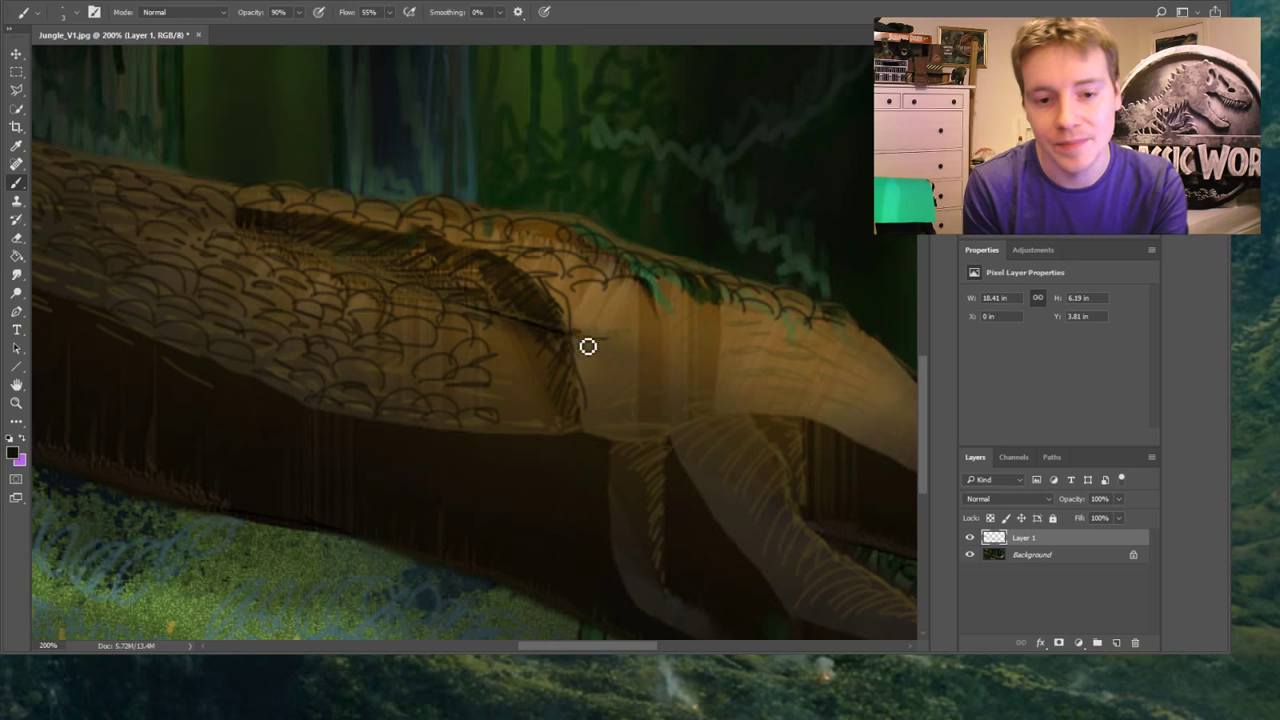
Add more dark scale outlines lower on the back, toward the right side and edge
{"action": "mouse_move", "coordinate": [600, 343]}
{"action": "left_mouse_down"}
{"action": "mouse_move", "coordinate": [581, 307]}
{"action": "mouse_move", "coordinate": [620, 345]}
{"action": "mouse_move", "coordinate": [654, 314]}
{"action": "mouse_move", "coordinate": [639, 309]}
{"action": "mouse_move", "coordinate": [623, 344]}
{"action": "mouse_move", "coordinate": [610, 341]}
{"action": "mouse_move", "coordinate": [617, 383]}
{"action": "left_mouse_up"}
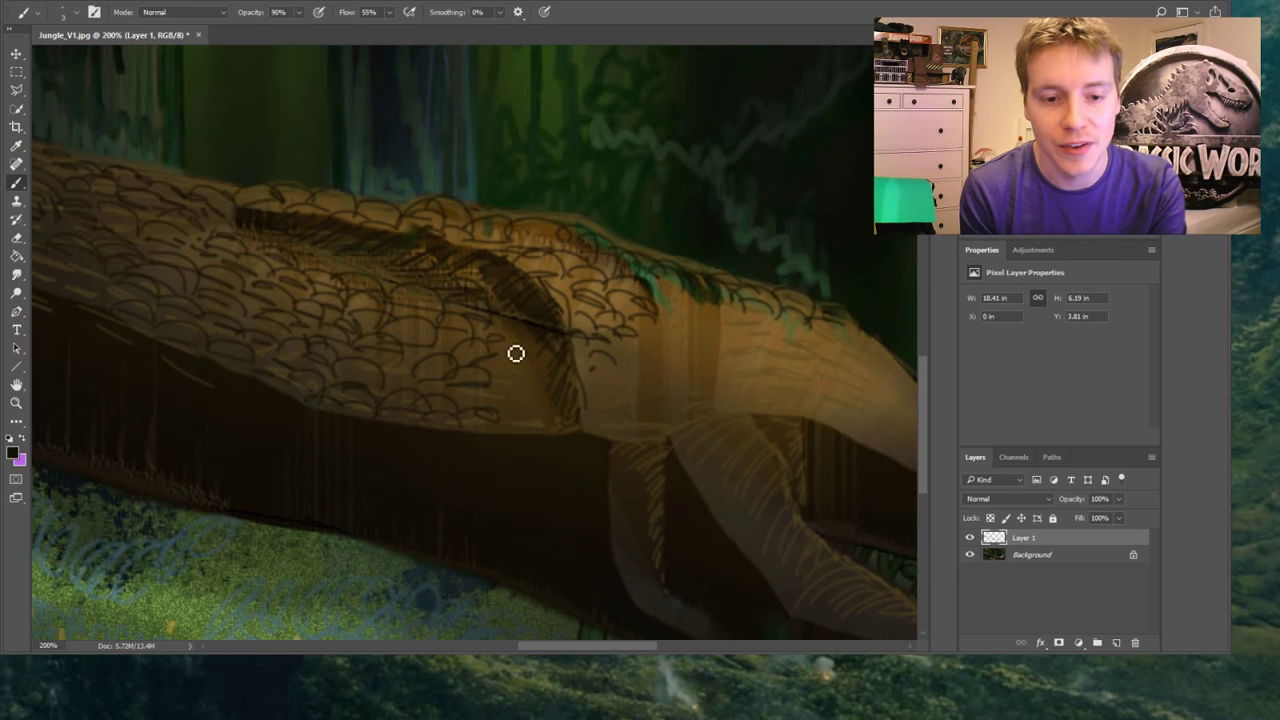
{"action": "mouse_move", "coordinate": [524, 388]}
{"action": "left_mouse_down"}
{"action": "mouse_move", "coordinate": [494, 389]}
{"action": "mouse_move", "coordinate": [509, 411]}
{"action": "mouse_move", "coordinate": [466, 405]}
{"action": "left_mouse_up"}
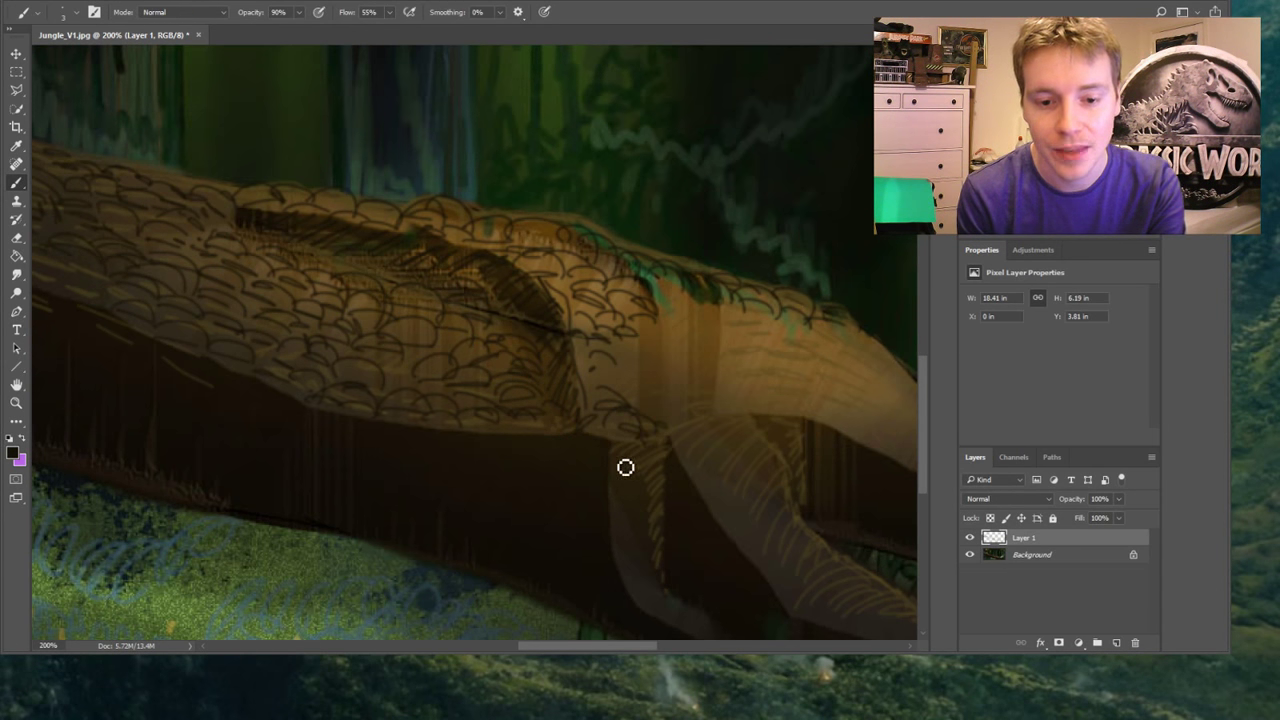
{"action": "mouse_move", "coordinate": [595, 400]}
{"action": "left_mouse_down"}
{"action": "mouse_move", "coordinate": [630, 382]}
{"action": "mouse_move", "coordinate": [639, 406]}
{"action": "mouse_move", "coordinate": [630, 369]}
{"action": "mouse_move", "coordinate": [644, 370]}
{"action": "mouse_move", "coordinate": [680, 424]}
{"action": "mouse_move", "coordinate": [749, 418]}
{"action": "mouse_move", "coordinate": [713, 418]}
{"action": "mouse_move", "coordinate": [769, 438]}
{"action": "mouse_move", "coordinate": [718, 418]}
{"action": "mouse_move", "coordinate": [767, 432]}
{"action": "mouse_move", "coordinate": [766, 412]}
{"action": "mouse_move", "coordinate": [816, 431]}
{"action": "left_mouse_up"}
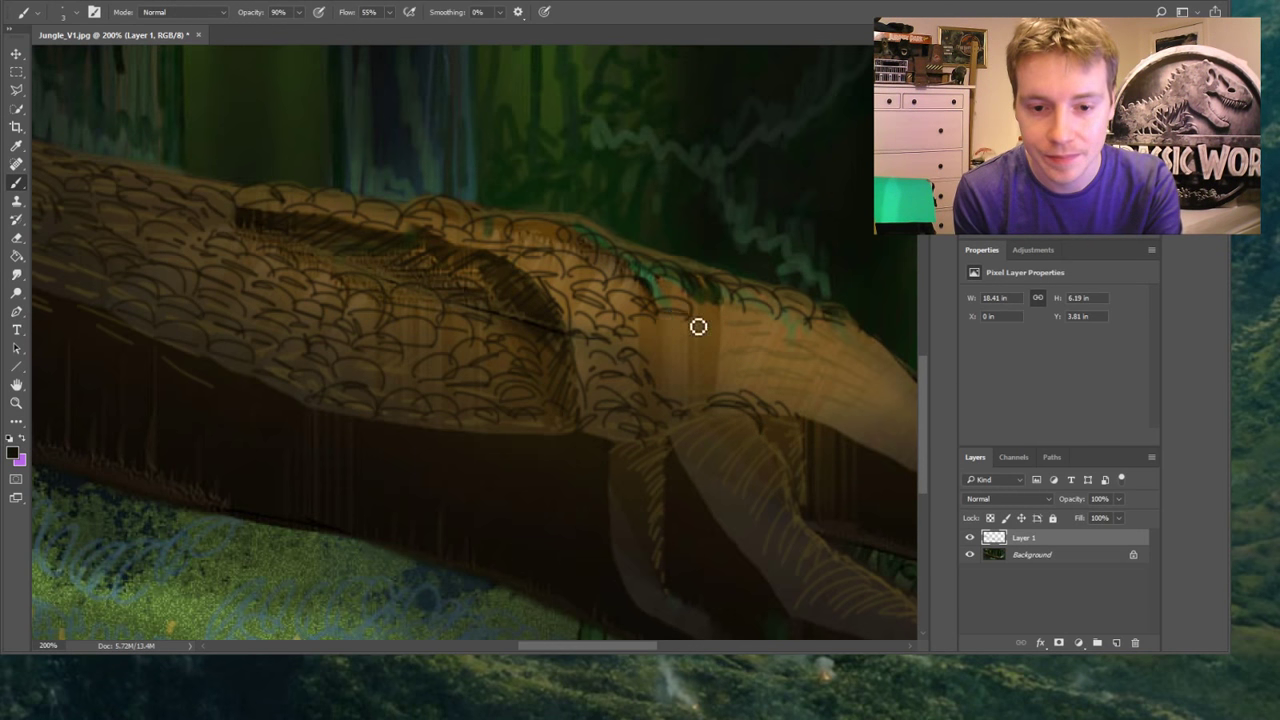
{"action": "mouse_move", "coordinate": [700, 322]}
{"action": "left_mouse_down"}
{"action": "mouse_move", "coordinate": [650, 350]}
{"action": "mouse_move", "coordinate": [704, 361]}
{"action": "mouse_move", "coordinate": [682, 394]}
{"action": "mouse_move", "coordinate": [713, 380]}
{"action": "mouse_move", "coordinate": [691, 359]}
{"action": "mouse_move", "coordinate": [722, 357]}
{"action": "mouse_move", "coordinate": [698, 367]}
{"action": "mouse_move", "coordinate": [715, 376]}
{"action": "mouse_move", "coordinate": [714, 397]}
{"action": "mouse_move", "coordinate": [683, 390]}
{"action": "mouse_move", "coordinate": [743, 429]}
{"action": "left_mouse_up"}
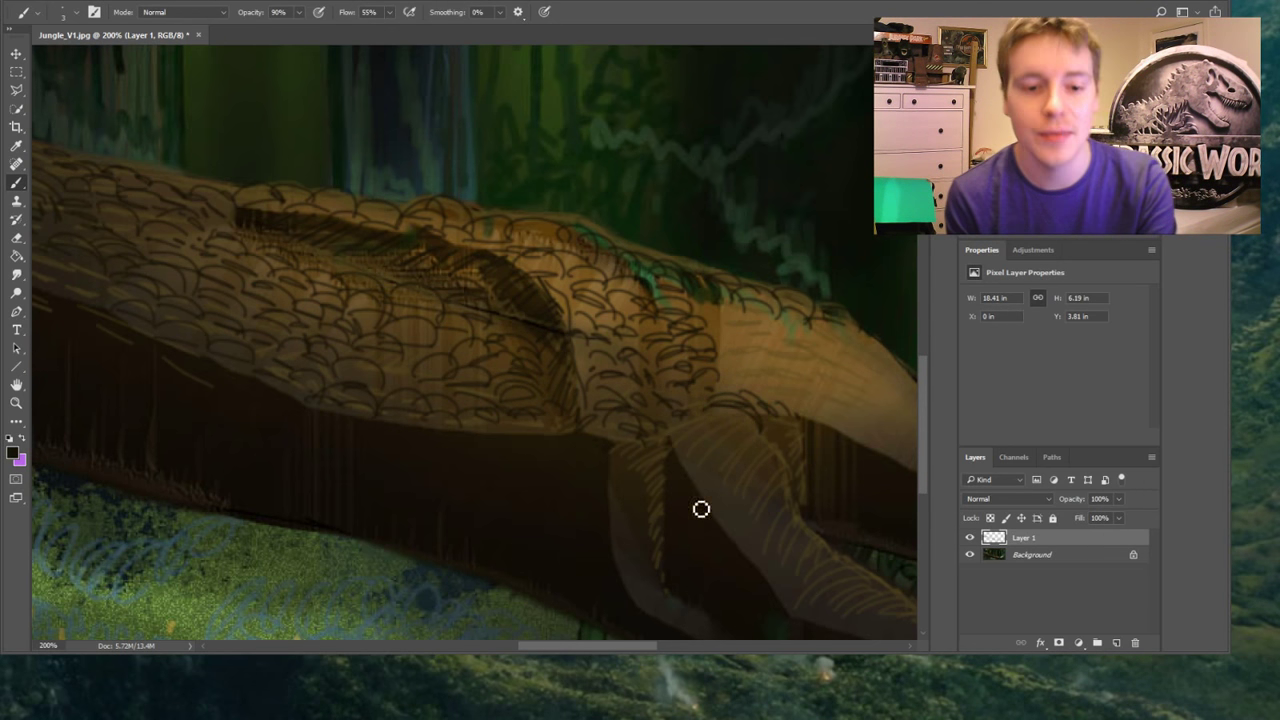
{"action": "left_click_drag", "start_coordinate": [621, 647], "coordinate": [683, 647]}
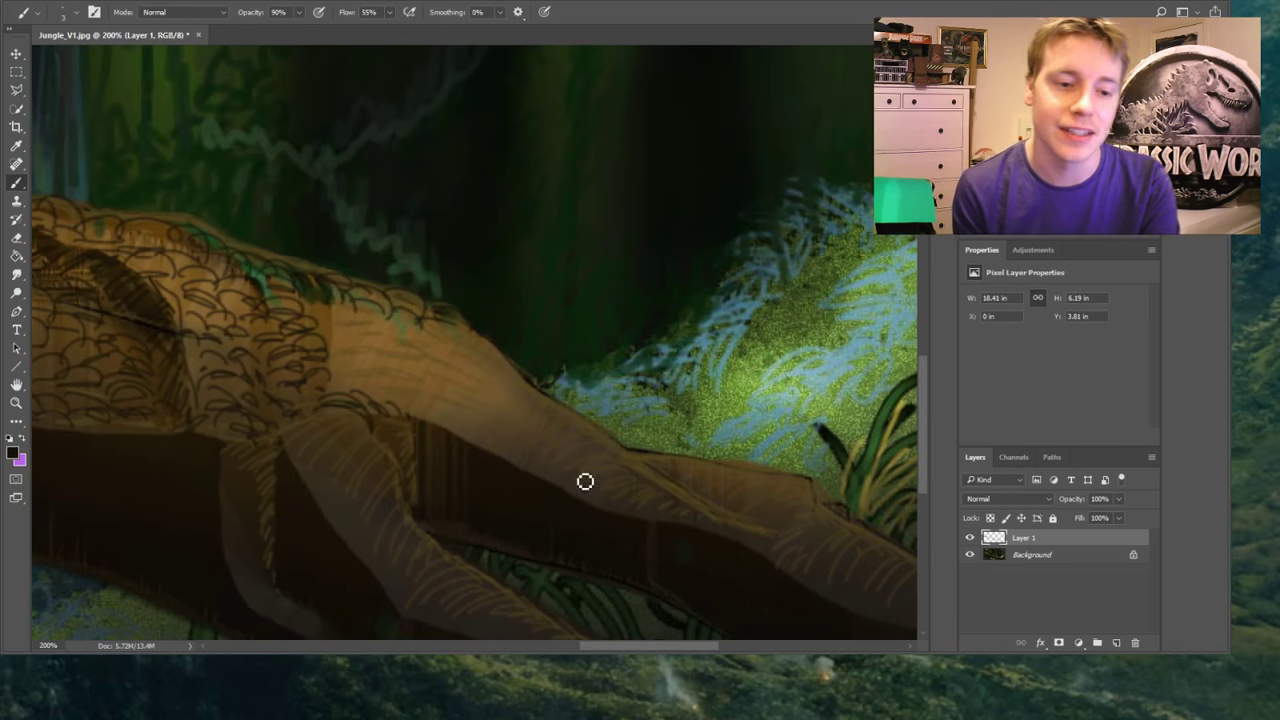
Paint dark scale loops and a back-contour outline on the root end, then fit the whole painting on screen
{"action": "mouse_move", "coordinate": [352, 320]}
{"action": "left_mouse_down"}
{"action": "mouse_move", "coordinate": [356, 352]}
{"action": "mouse_move", "coordinate": [380, 347]}
{"action": "mouse_move", "coordinate": [357, 326]}
{"action": "mouse_move", "coordinate": [410, 375]}
{"action": "mouse_move", "coordinate": [436, 355]}
{"action": "mouse_move", "coordinate": [460, 381]}
{"action": "mouse_move", "coordinate": [487, 357]}
{"action": "mouse_move", "coordinate": [504, 375]}
{"action": "mouse_move", "coordinate": [477, 379]}
{"action": "mouse_move", "coordinate": [502, 407]}
{"action": "mouse_move", "coordinate": [526, 407]}
{"action": "mouse_move", "coordinate": [467, 393]}
{"action": "mouse_move", "coordinate": [611, 449]}
{"action": "left_mouse_up"}
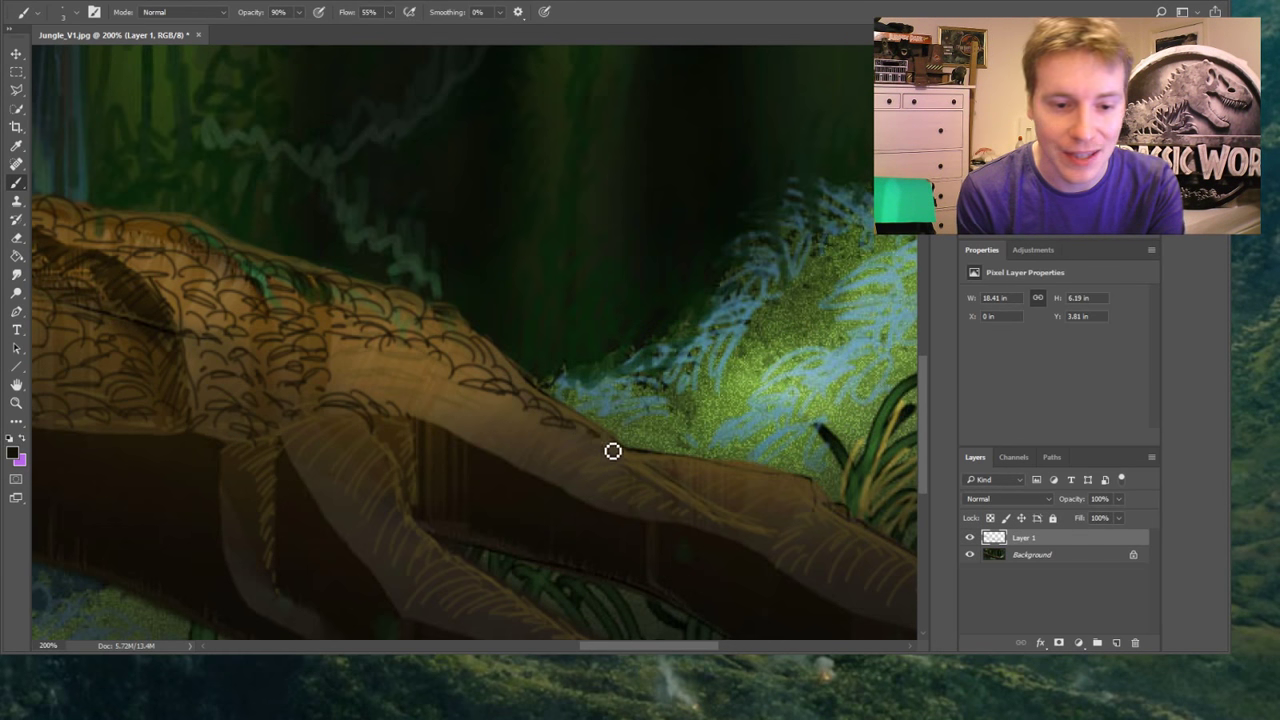
{"action": "mouse_move", "coordinate": [350, 383]}
{"action": "left_mouse_down"}
{"action": "mouse_move", "coordinate": [388, 399]}
{"action": "mouse_move", "coordinate": [378, 368]}
{"action": "mouse_move", "coordinate": [433, 386]}
{"action": "mouse_move", "coordinate": [394, 391]}
{"action": "mouse_move", "coordinate": [438, 438]}
{"action": "mouse_move", "coordinate": [479, 411]}
{"action": "mouse_move", "coordinate": [463, 396]}
{"action": "mouse_move", "coordinate": [497, 420]}
{"action": "mouse_move", "coordinate": [467, 432]}
{"action": "mouse_move", "coordinate": [479, 455]}
{"action": "mouse_move", "coordinate": [490, 459]}
{"action": "mouse_move", "coordinate": [440, 424]}
{"action": "mouse_move", "coordinate": [491, 444]}
{"action": "mouse_move", "coordinate": [493, 433]}
{"action": "mouse_move", "coordinate": [515, 455]}
{"action": "mouse_move", "coordinate": [539, 448]}
{"action": "mouse_move", "coordinate": [542, 428]}
{"action": "mouse_move", "coordinate": [522, 443]}
{"action": "mouse_move", "coordinate": [529, 466]}
{"action": "mouse_move", "coordinate": [601, 470]}
{"action": "mouse_move", "coordinate": [551, 481]}
{"action": "mouse_move", "coordinate": [534, 471]}
{"action": "mouse_move", "coordinate": [614, 497]}
{"action": "mouse_move", "coordinate": [579, 498]}
{"action": "mouse_move", "coordinate": [603, 469]}
{"action": "mouse_move", "coordinate": [650, 497]}
{"action": "mouse_move", "coordinate": [648, 512]}
{"action": "mouse_move", "coordinate": [633, 482]}
{"action": "mouse_move", "coordinate": [643, 509]}
{"action": "mouse_move", "coordinate": [638, 495]}
{"action": "mouse_move", "coordinate": [686, 507]}
{"action": "mouse_move", "coordinate": [675, 518]}
{"action": "mouse_move", "coordinate": [717, 521]}
{"action": "mouse_move", "coordinate": [697, 600]}
{"action": "left_mouse_up"}
{"action": "left_click_drag", "start_coordinate": [659, 645], "coordinate": [710, 646]}
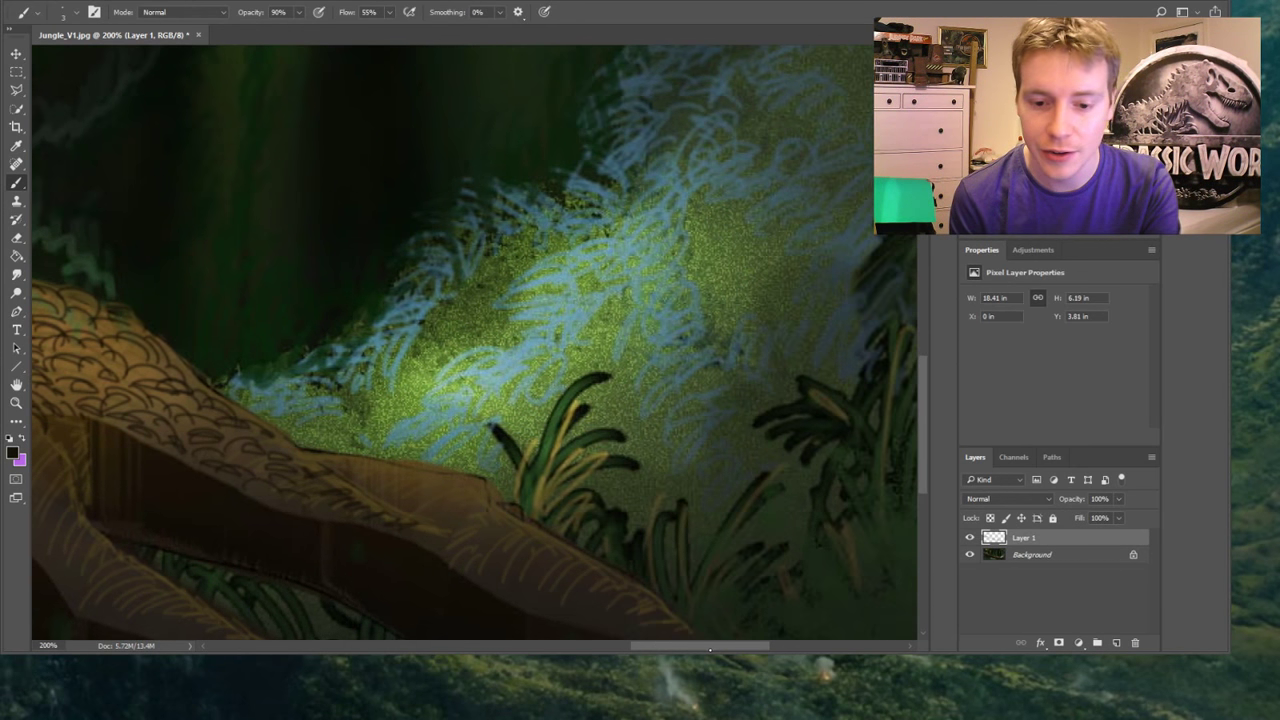
{"action": "left_click_drag", "start_coordinate": [922, 384], "coordinate": [911, 428]}
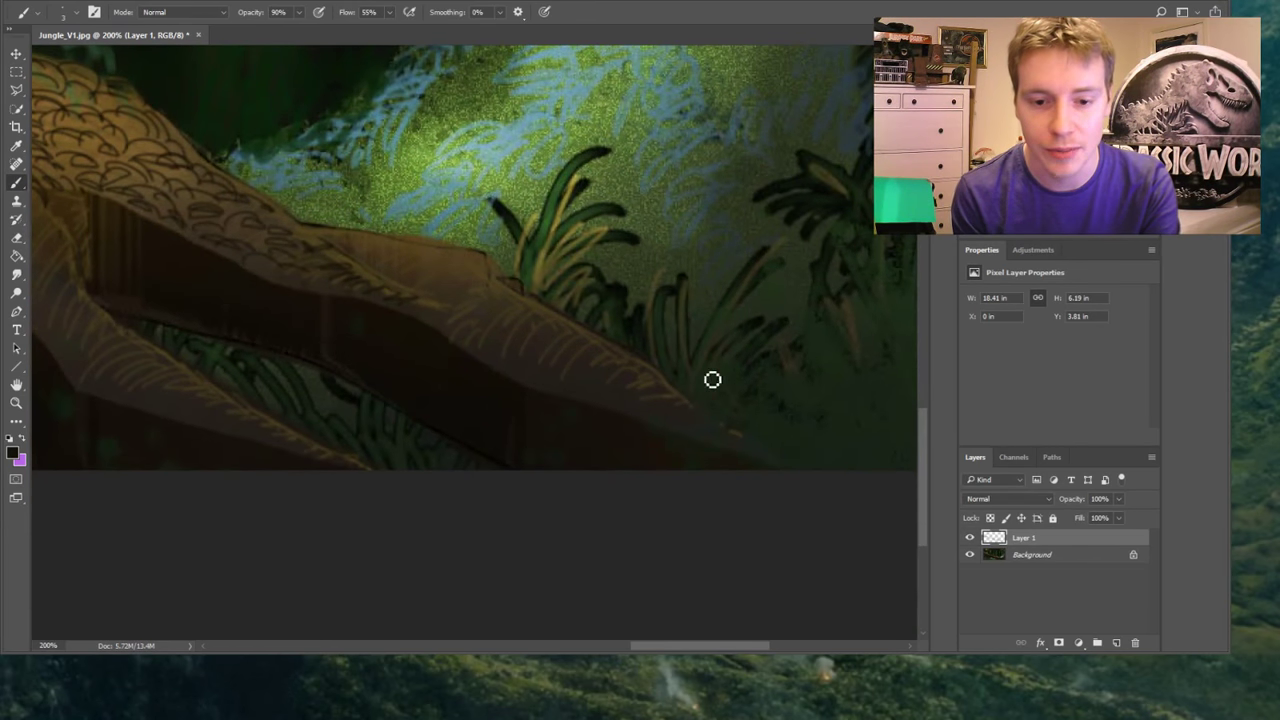
{"action": "mouse_move", "coordinate": [332, 242]}
{"action": "left_mouse_down"}
{"action": "mouse_move", "coordinate": [388, 249]}
{"action": "mouse_move", "coordinate": [363, 261]}
{"action": "mouse_move", "coordinate": [373, 265]}
{"action": "mouse_move", "coordinate": [456, 264]}
{"action": "mouse_move", "coordinate": [416, 281]}
{"action": "mouse_move", "coordinate": [425, 293]}
{"action": "mouse_move", "coordinate": [482, 288]}
{"action": "mouse_move", "coordinate": [511, 318]}
{"action": "left_mouse_up"}
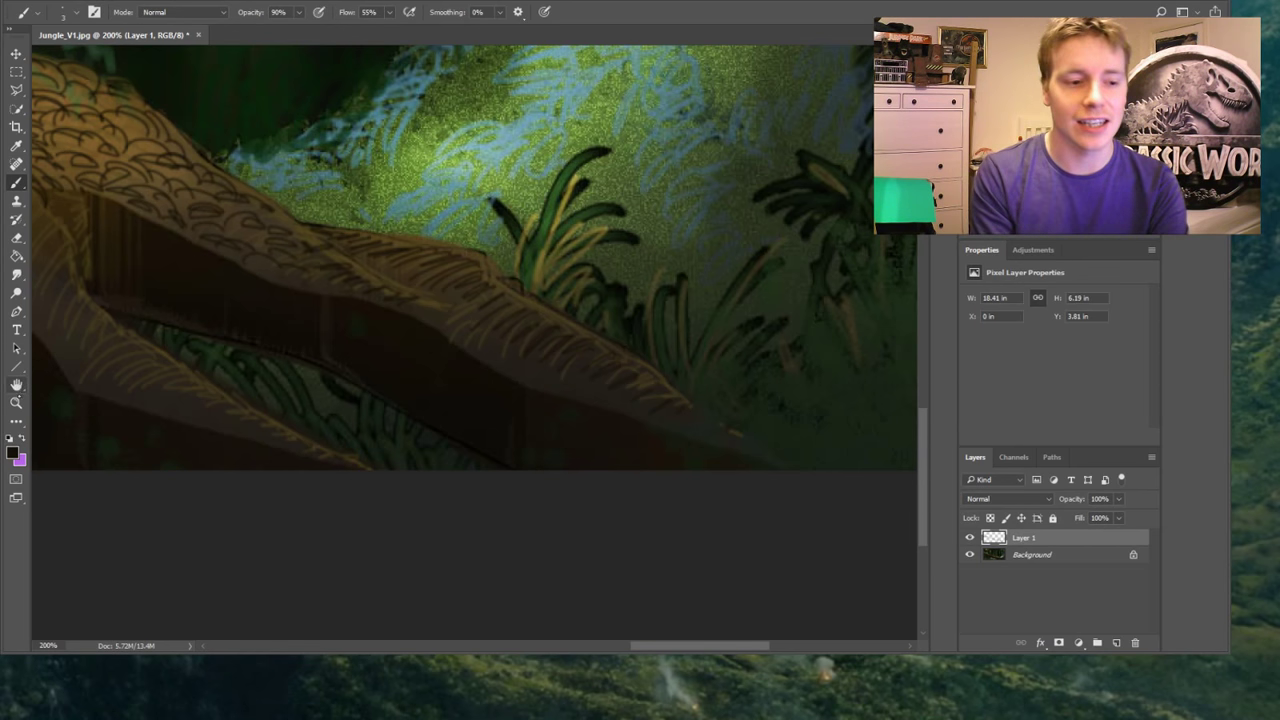
{"action": "left_click", "coordinate": [16, 402]}
{"action": "key", "text": "ctrl+0"}
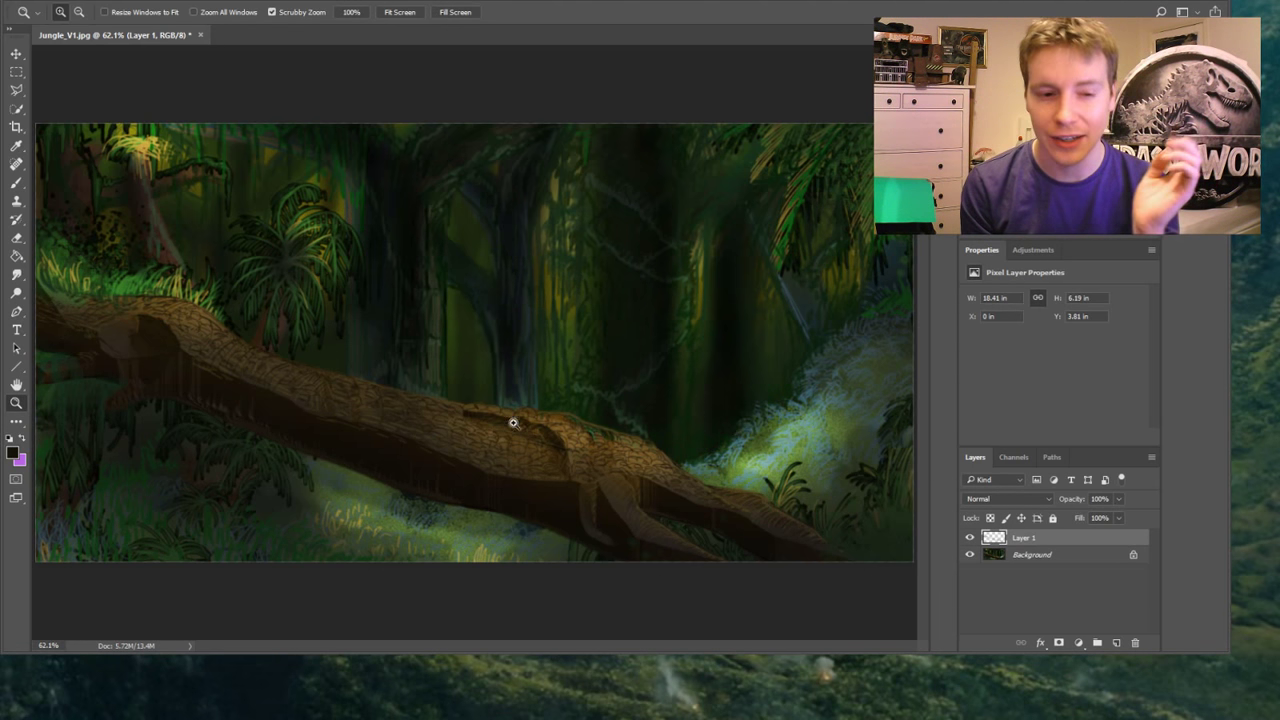
Zoom back in on the log's left top edge and sample a yellow-tan paint colour from the canvas
{"action": "left_click", "coordinate": [96, 318]}
{"action": "left_click", "coordinate": [105, 288]}
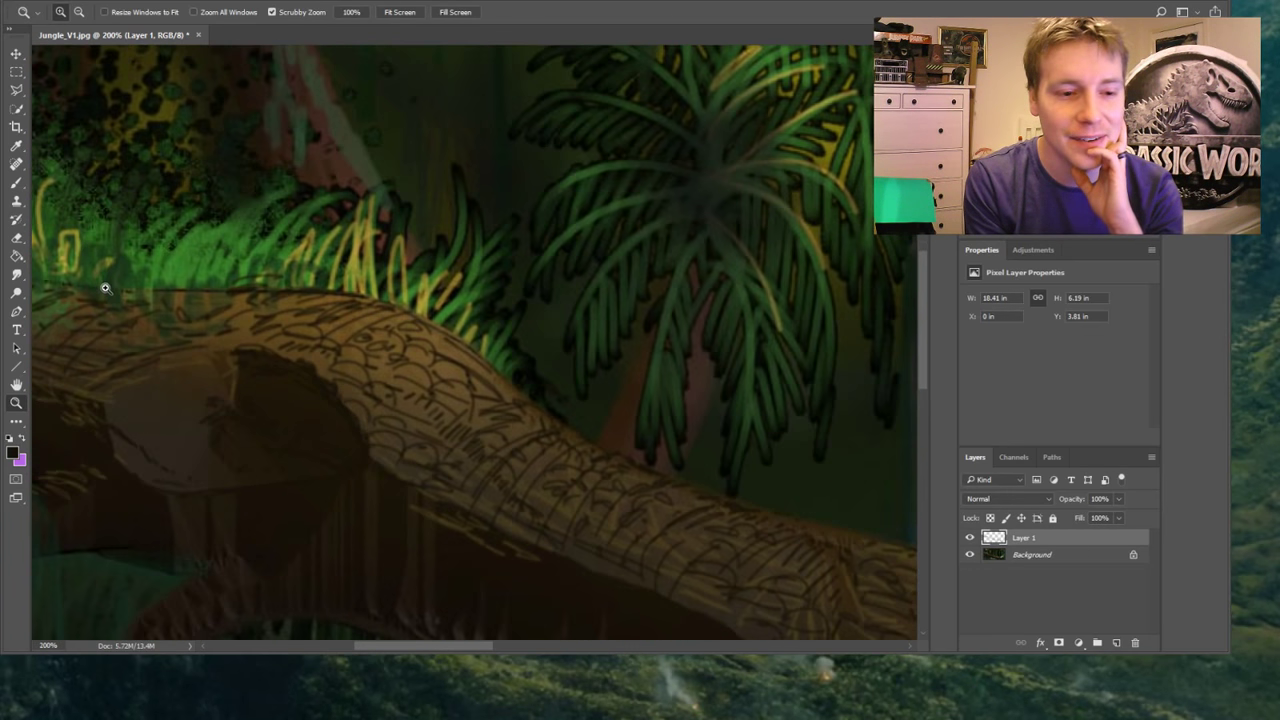
{"action": "key", "text": "b"}
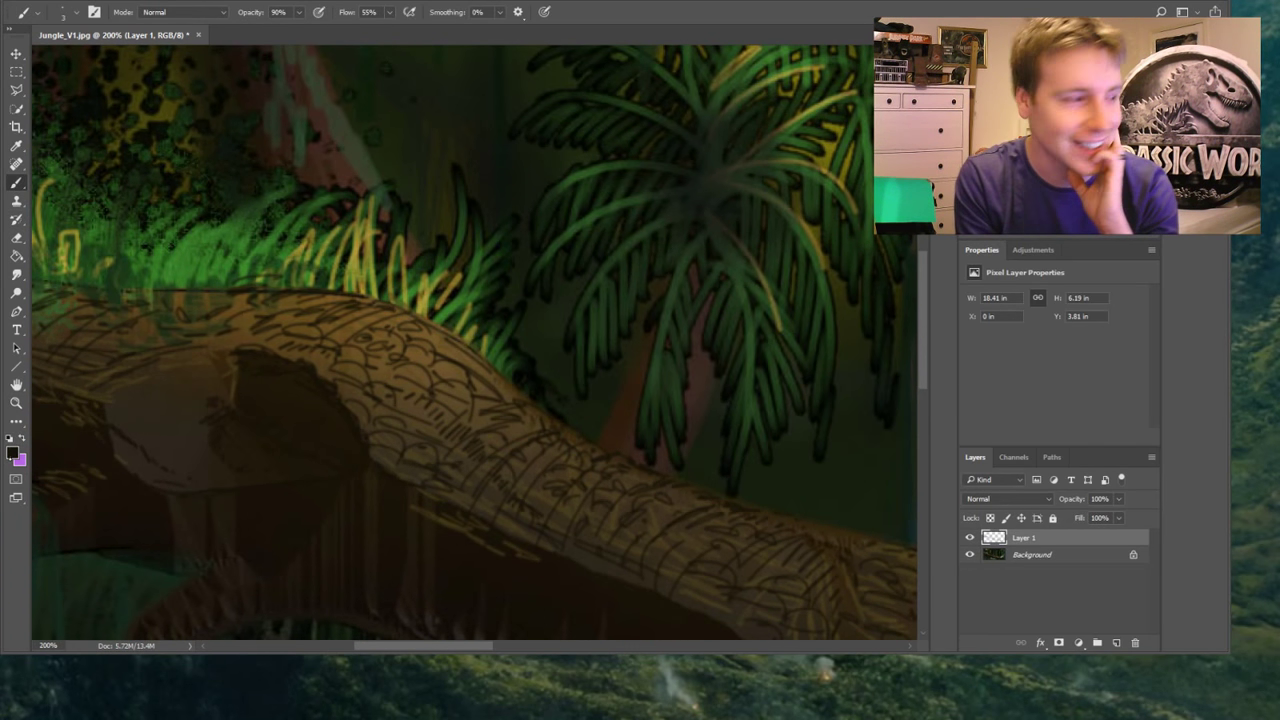
{"action": "key", "text": "i"}
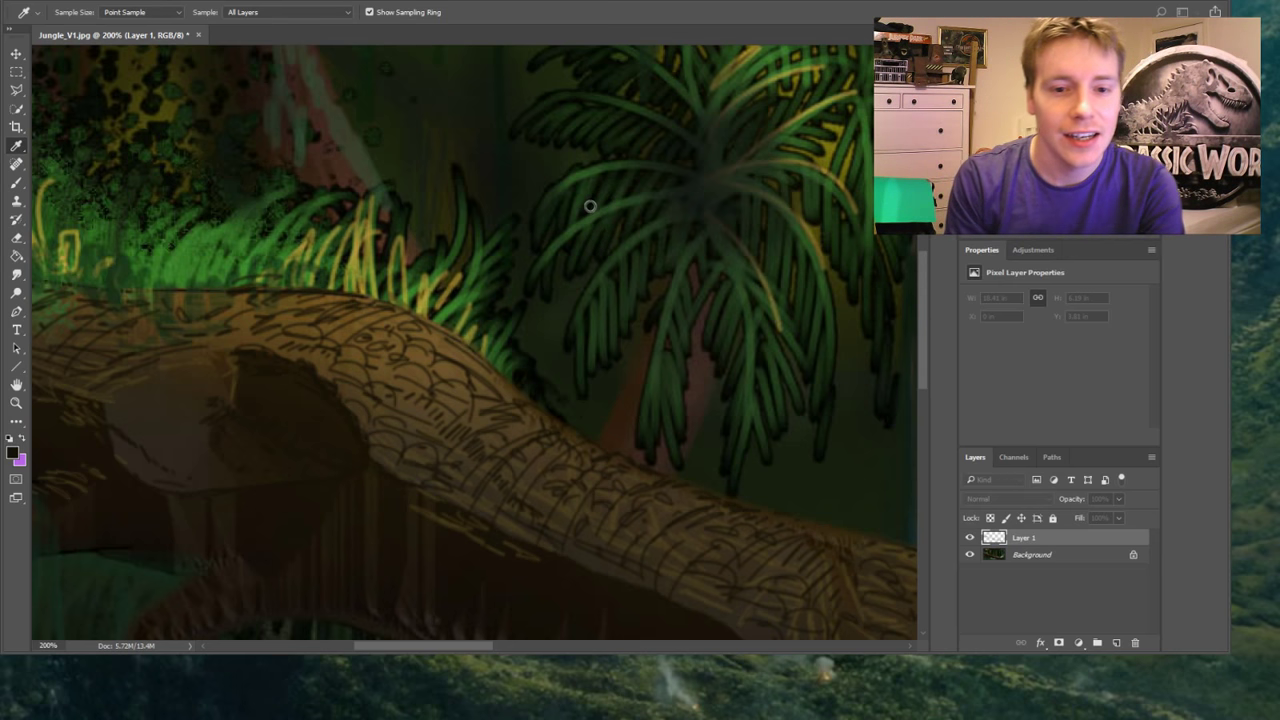
{"action": "left_click", "coordinate": [768, 160]}
{"action": "key", "text": "b"}
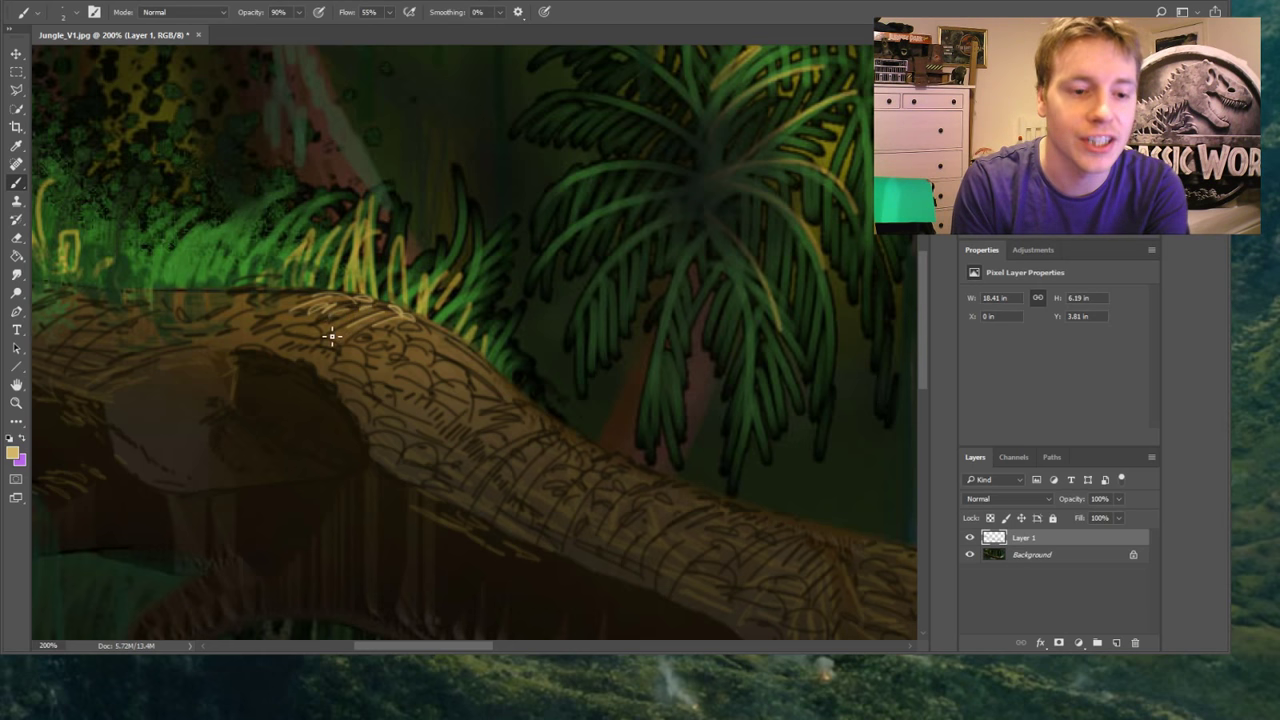
Paint tan highlight strokes along the log's top edge and upper bark
{"action": "mouse_move", "coordinate": [272, 318]}
{"action": "left_mouse_down"}
{"action": "mouse_move", "coordinate": [266, 306]}
{"action": "mouse_move", "coordinate": [285, 298]}
{"action": "mouse_move", "coordinate": [250, 318]}
{"action": "left_mouse_up"}
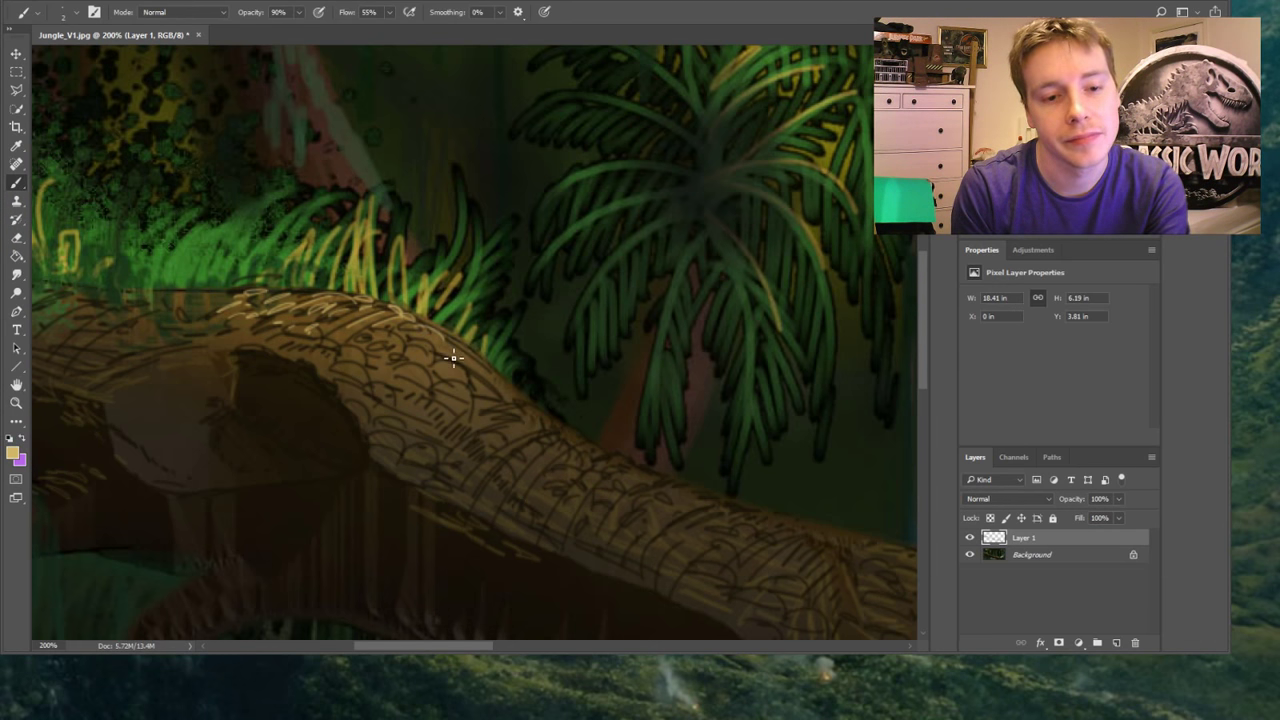
{"action": "left_click_drag", "start_coordinate": [383, 340], "coordinate": [388, 368]}
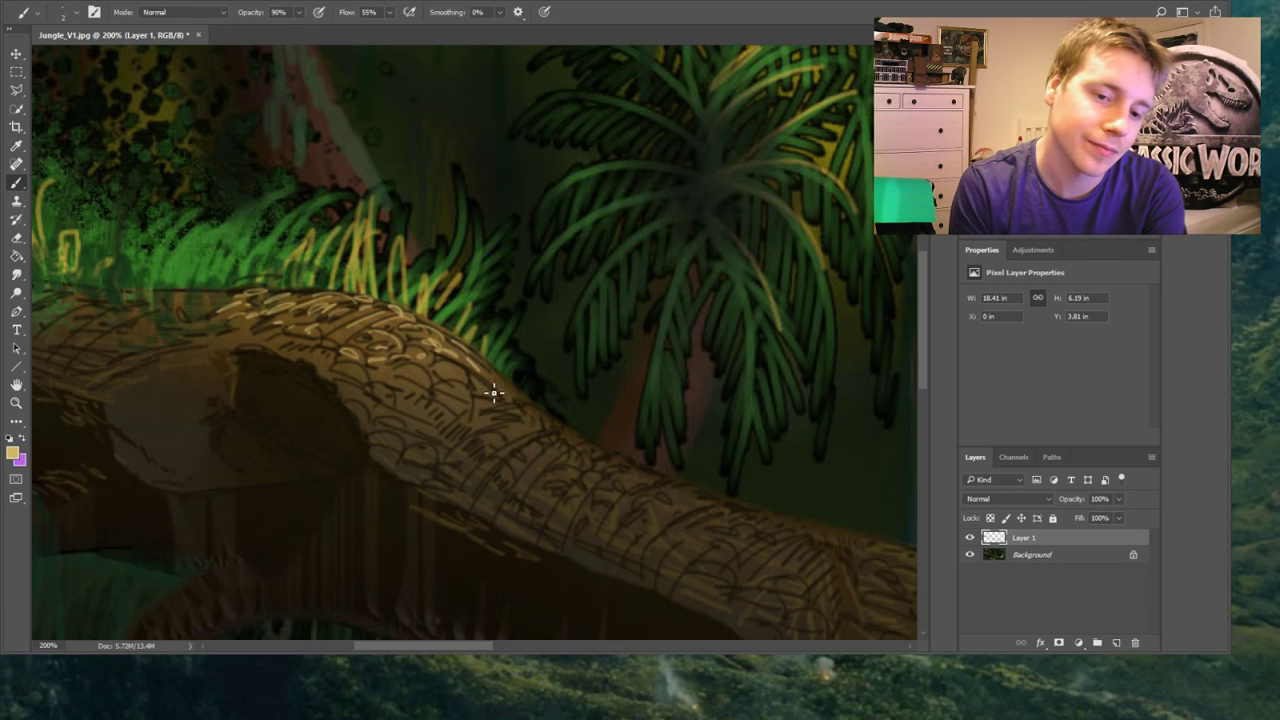
{"action": "mouse_move", "coordinate": [460, 350]}
{"action": "left_mouse_down"}
{"action": "mouse_move", "coordinate": [522, 404]}
{"action": "mouse_move", "coordinate": [441, 368]}
{"action": "mouse_move", "coordinate": [505, 404]}
{"action": "mouse_move", "coordinate": [445, 390]}
{"action": "mouse_move", "coordinate": [473, 405]}
{"action": "left_mouse_up"}
{"action": "mouse_move", "coordinate": [404, 373]}
{"action": "left_mouse_down"}
{"action": "mouse_move", "coordinate": [461, 404]}
{"action": "mouse_move", "coordinate": [377, 390]}
{"action": "left_mouse_up"}
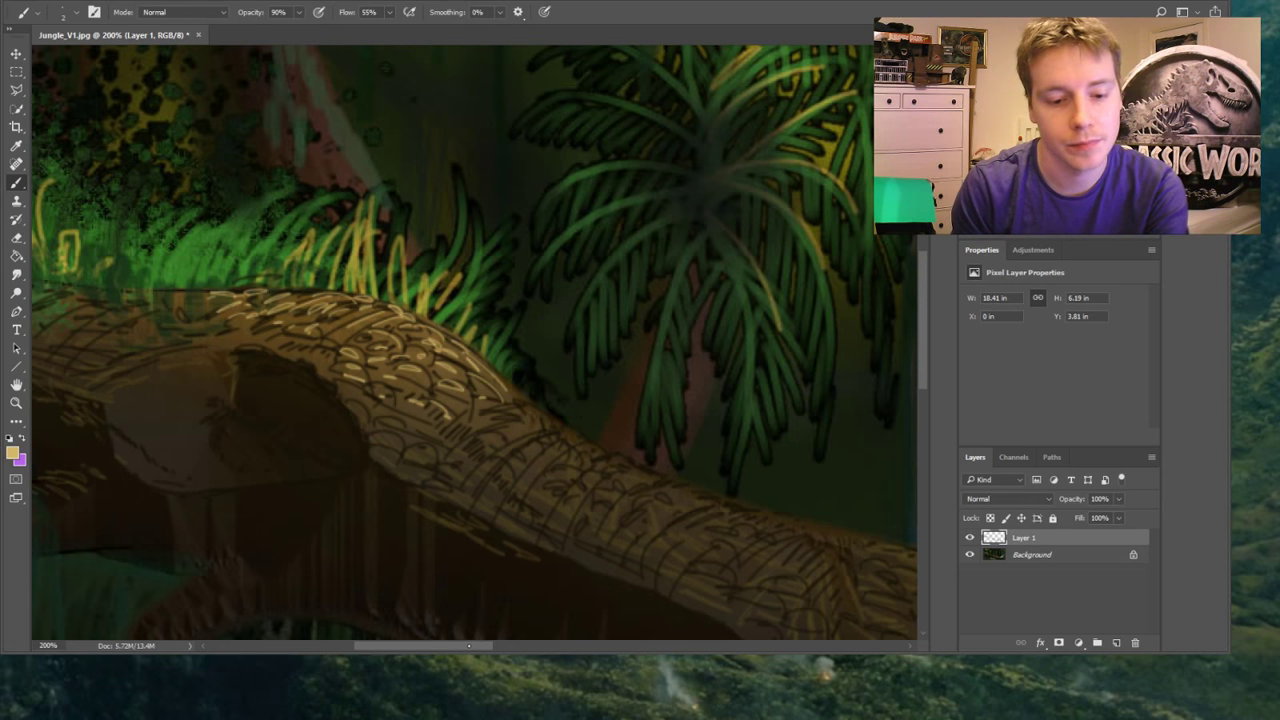
{"action": "left_click_drag", "start_coordinate": [468, 645], "coordinate": [412, 645]}
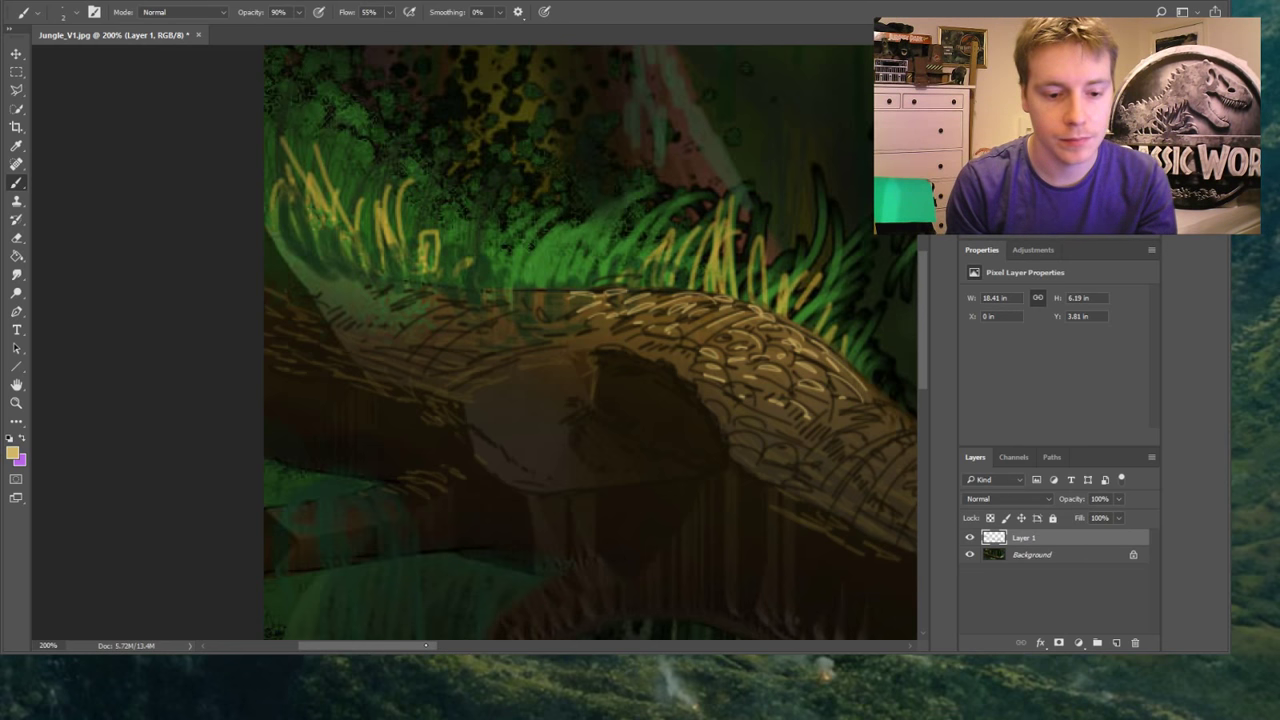
{"action": "left_click_drag", "start_coordinate": [426, 645], "coordinate": [627, 641]}
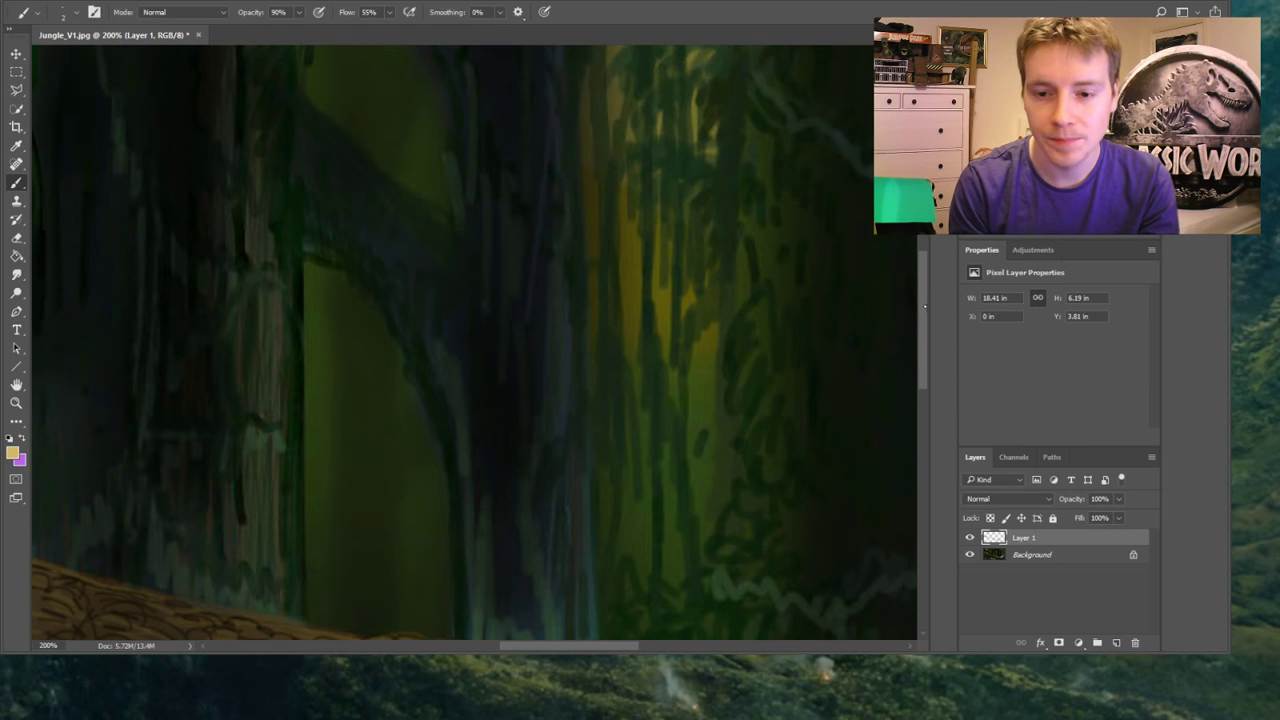
{"action": "left_click_drag", "start_coordinate": [925, 307], "coordinate": [897, 378]}
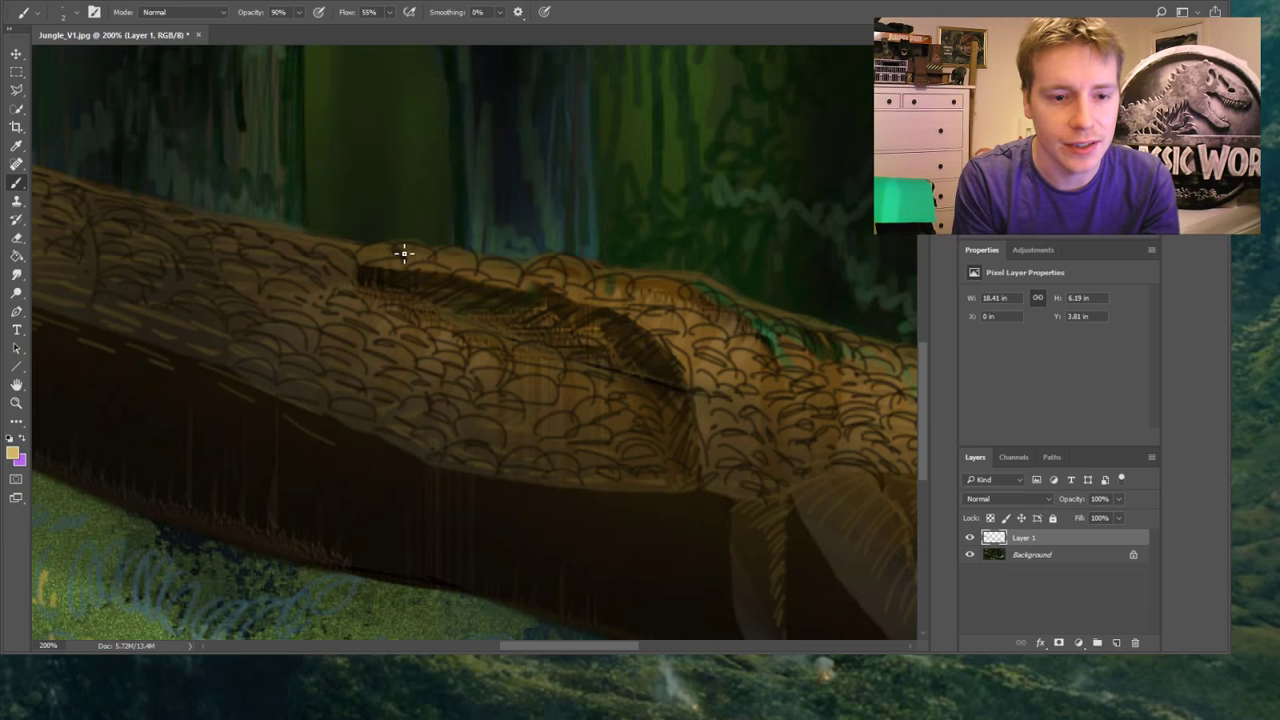
Add small tan highlight arcs on the scales along the log's upper ridge
{"action": "left_click_drag", "start_coordinate": [404, 253], "coordinate": [434, 258]}
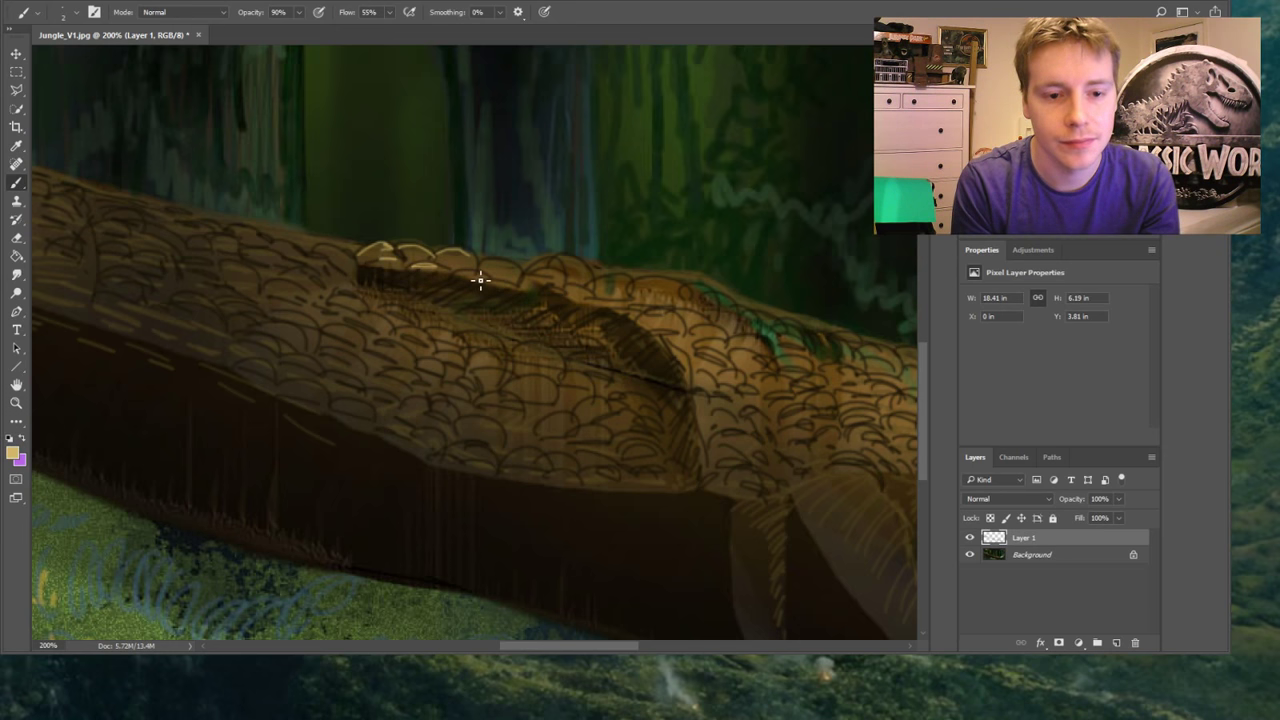
{"action": "mouse_move", "coordinate": [480, 277]}
{"action": "left_mouse_down"}
{"action": "mouse_move", "coordinate": [531, 283]}
{"action": "mouse_move", "coordinate": [488, 284]}
{"action": "mouse_move", "coordinate": [566, 285]}
{"action": "mouse_move", "coordinate": [544, 266]}
{"action": "mouse_move", "coordinate": [561, 284]}
{"action": "mouse_move", "coordinate": [567, 264]}
{"action": "mouse_move", "coordinate": [587, 288]}
{"action": "mouse_move", "coordinate": [602, 285]}
{"action": "mouse_move", "coordinate": [588, 292]}
{"action": "mouse_move", "coordinate": [643, 300]}
{"action": "mouse_move", "coordinate": [622, 289]}
{"action": "mouse_move", "coordinate": [600, 313]}
{"action": "left_mouse_up"}
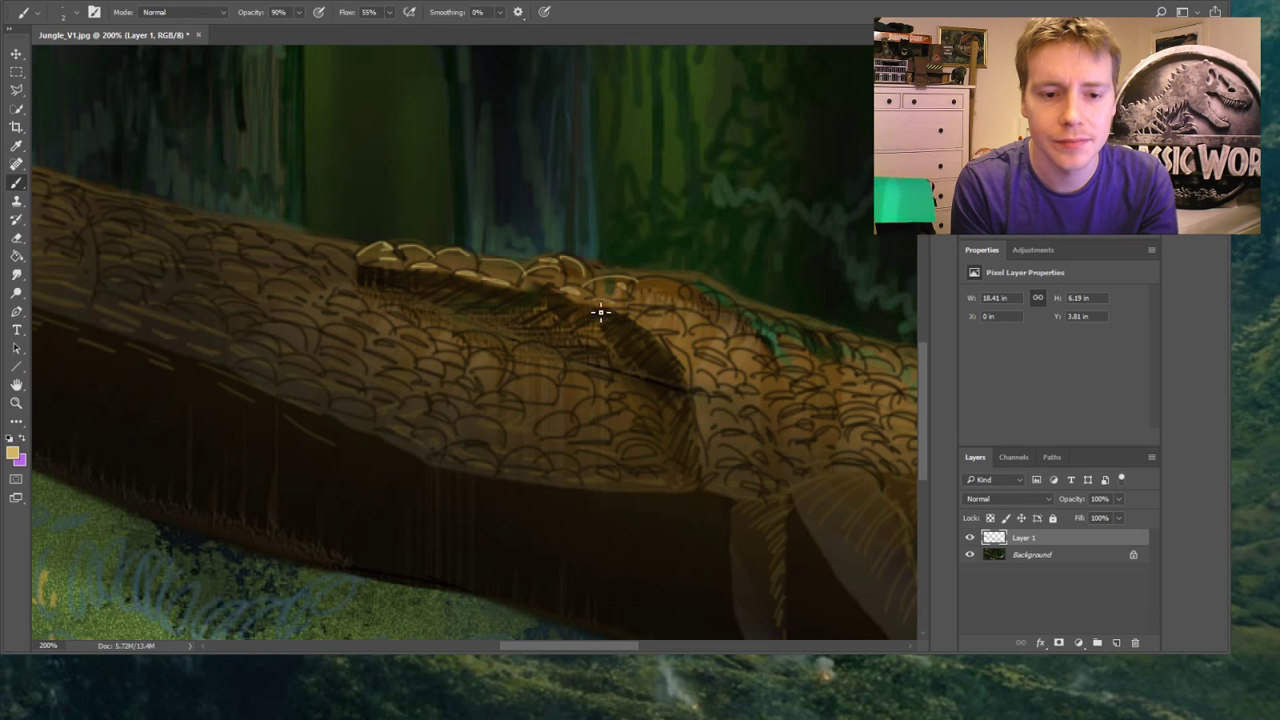
{"action": "left_click_drag", "start_coordinate": [489, 336], "coordinate": [466, 333]}
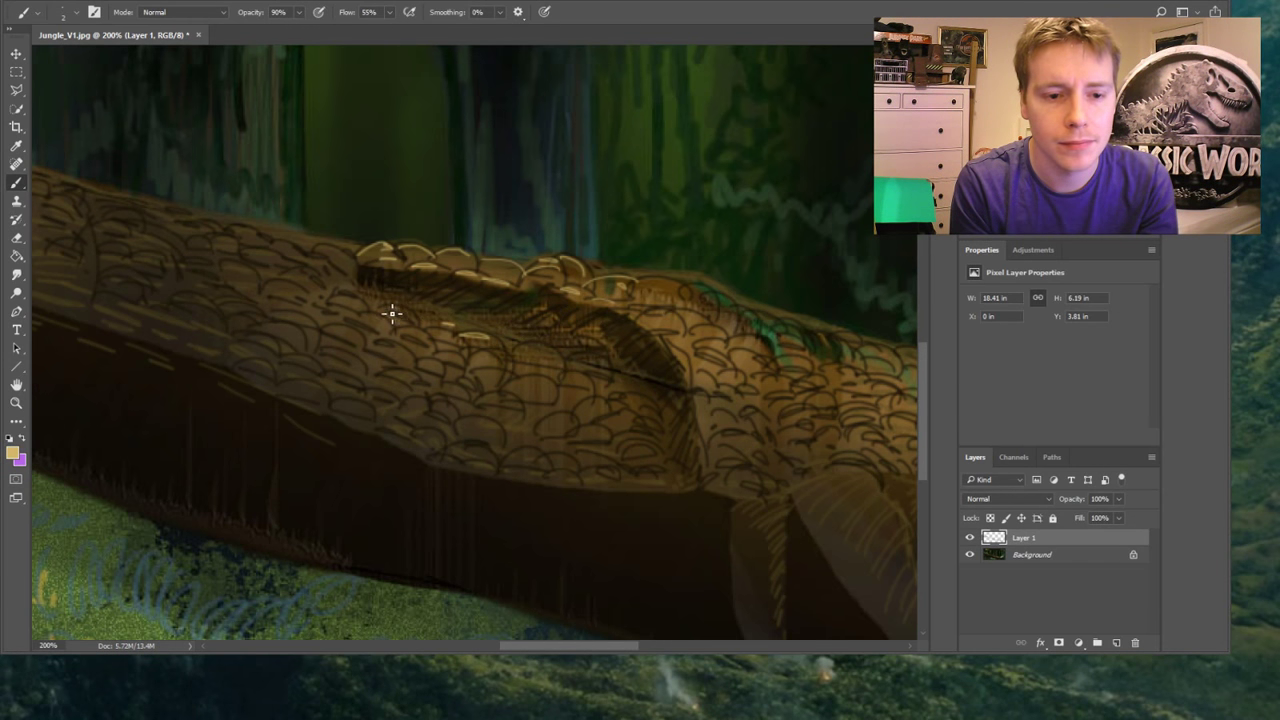
{"action": "mouse_move", "coordinate": [519, 349]}
{"action": "left_mouse_down"}
{"action": "mouse_move", "coordinate": [557, 353]}
{"action": "mouse_move", "coordinate": [563, 379]}
{"action": "mouse_move", "coordinate": [522, 385]}
{"action": "mouse_move", "coordinate": [567, 382]}
{"action": "mouse_move", "coordinate": [520, 365]}
{"action": "mouse_move", "coordinate": [575, 366]}
{"action": "left_mouse_up"}
{"action": "left_click_drag", "start_coordinate": [451, 354], "coordinate": [493, 362]}
{"action": "mouse_move", "coordinate": [652, 320]}
{"action": "left_mouse_down"}
{"action": "mouse_move", "coordinate": [646, 288]}
{"action": "mouse_move", "coordinate": [719, 307]}
{"action": "left_mouse_up"}
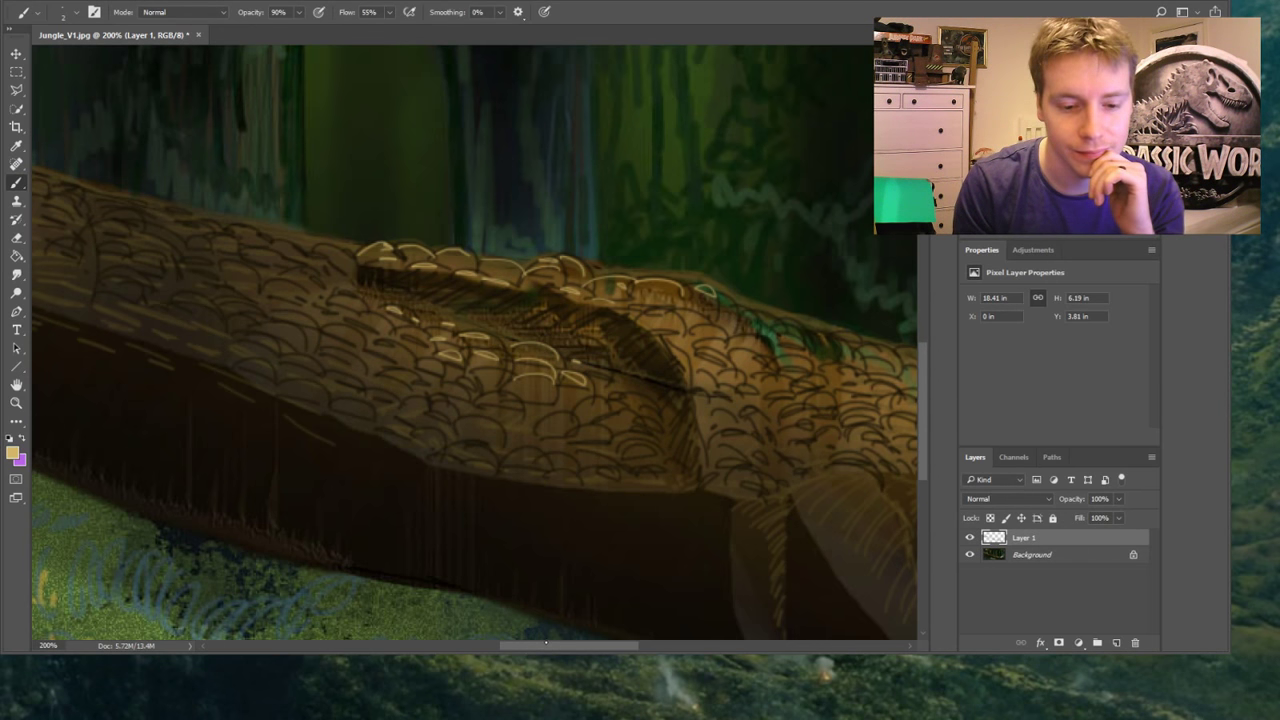
Paint more tan highlight arcs across the log's scaly back and hatch light strokes down its left edge
{"action": "scroll", "coordinate": [553, 427], "scroll_direction": "right", "scroll_amount": 3}
{"action": "mouse_move", "coordinate": [438, 325]}
{"action": "left_mouse_down"}
{"action": "mouse_move", "coordinate": [402, 307]}
{"action": "mouse_move", "coordinate": [444, 321]}
{"action": "mouse_move", "coordinate": [436, 339]}
{"action": "mouse_move", "coordinate": [453, 352]}
{"action": "mouse_move", "coordinate": [513, 358]}
{"action": "mouse_move", "coordinate": [471, 324]}
{"action": "mouse_move", "coordinate": [503, 337]}
{"action": "left_mouse_up"}
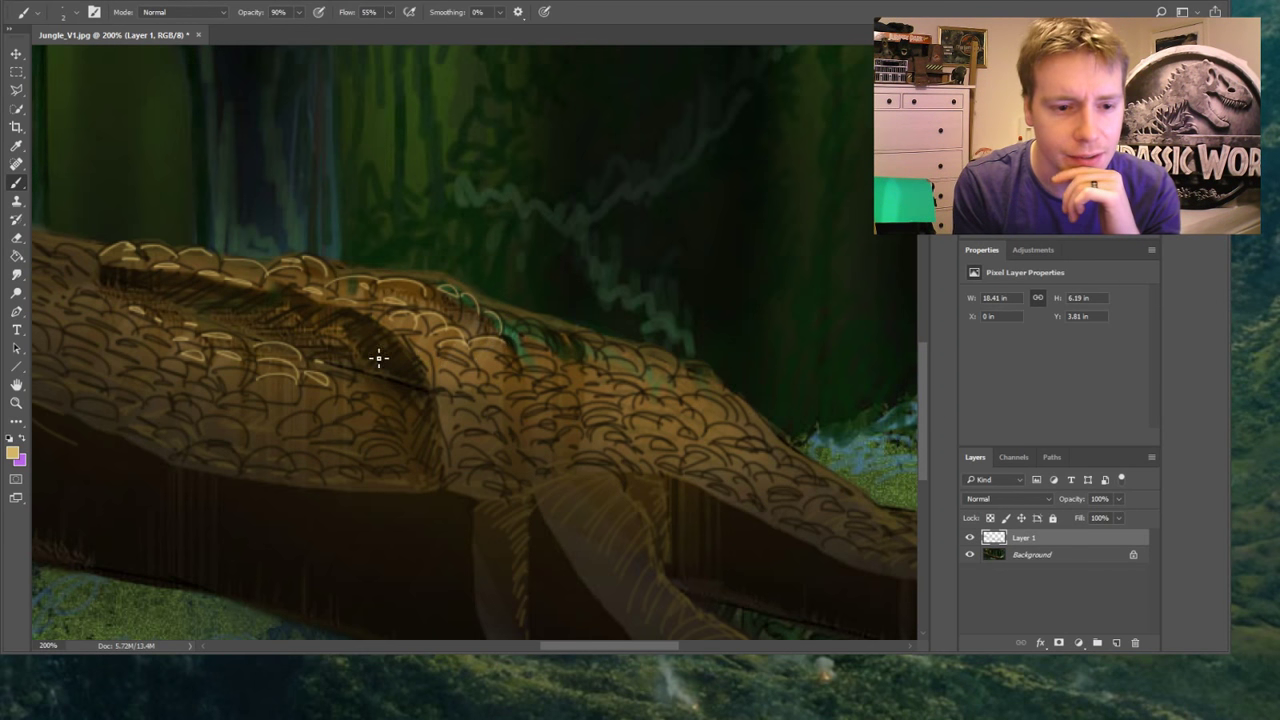
{"action": "mouse_move", "coordinate": [351, 393]}
{"action": "left_mouse_down"}
{"action": "mouse_move", "coordinate": [310, 396]}
{"action": "mouse_move", "coordinate": [338, 405]}
{"action": "mouse_move", "coordinate": [323, 418]}
{"action": "mouse_move", "coordinate": [375, 405]}
{"action": "mouse_move", "coordinate": [396, 418]}
{"action": "mouse_move", "coordinate": [345, 391]}
{"action": "mouse_move", "coordinate": [315, 398]}
{"action": "mouse_move", "coordinate": [279, 355]}
{"action": "mouse_move", "coordinate": [264, 359]}
{"action": "mouse_move", "coordinate": [282, 366]}
{"action": "mouse_move", "coordinate": [224, 375]}
{"action": "mouse_move", "coordinate": [259, 381]}
{"action": "mouse_move", "coordinate": [246, 387]}
{"action": "mouse_move", "coordinate": [270, 391]}
{"action": "mouse_move", "coordinate": [284, 413]}
{"action": "mouse_move", "coordinate": [421, 446]}
{"action": "mouse_move", "coordinate": [537, 422]}
{"action": "mouse_move", "coordinate": [525, 411]}
{"action": "mouse_move", "coordinate": [326, 410]}
{"action": "mouse_move", "coordinate": [289, 425]}
{"action": "mouse_move", "coordinate": [363, 416]}
{"action": "left_mouse_up"}
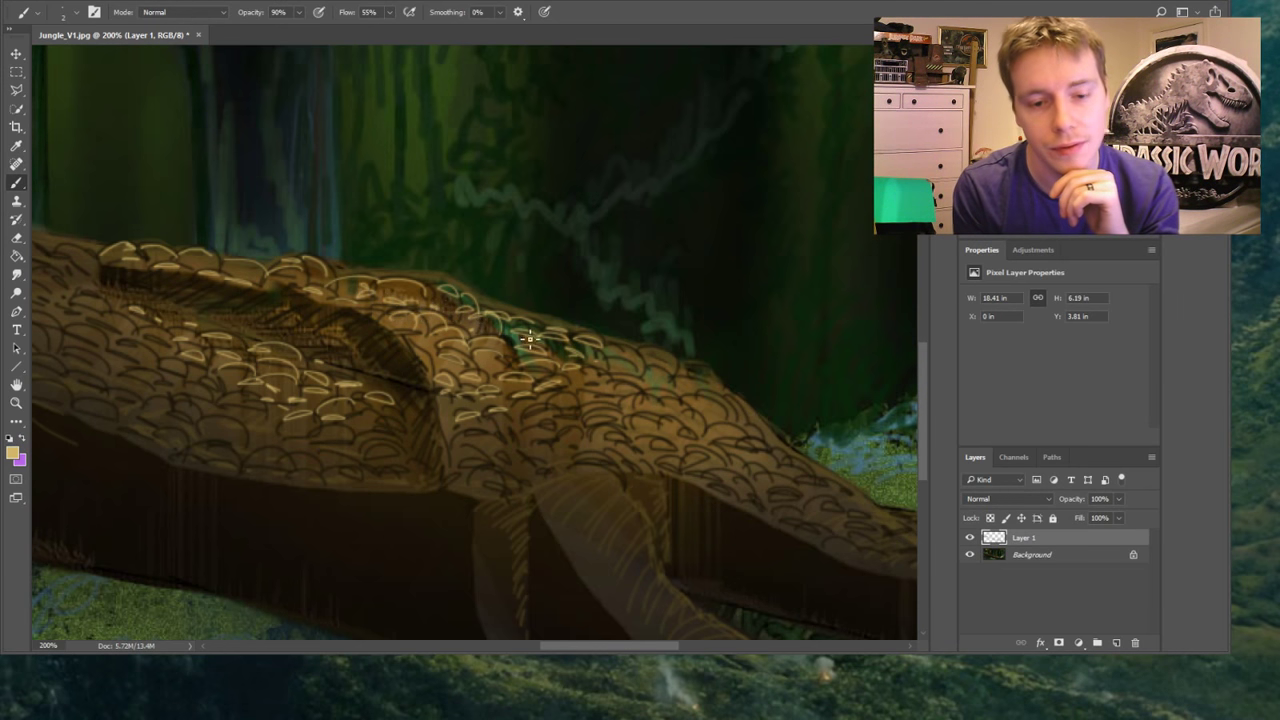
{"action": "mouse_move", "coordinate": [617, 357]}
{"action": "left_mouse_down"}
{"action": "mouse_move", "coordinate": [681, 370]}
{"action": "mouse_move", "coordinate": [658, 377]}
{"action": "mouse_move", "coordinate": [670, 389]}
{"action": "mouse_move", "coordinate": [598, 382]}
{"action": "mouse_move", "coordinate": [632, 398]}
{"action": "mouse_move", "coordinate": [634, 386]}
{"action": "mouse_move", "coordinate": [594, 407]}
{"action": "left_mouse_up"}
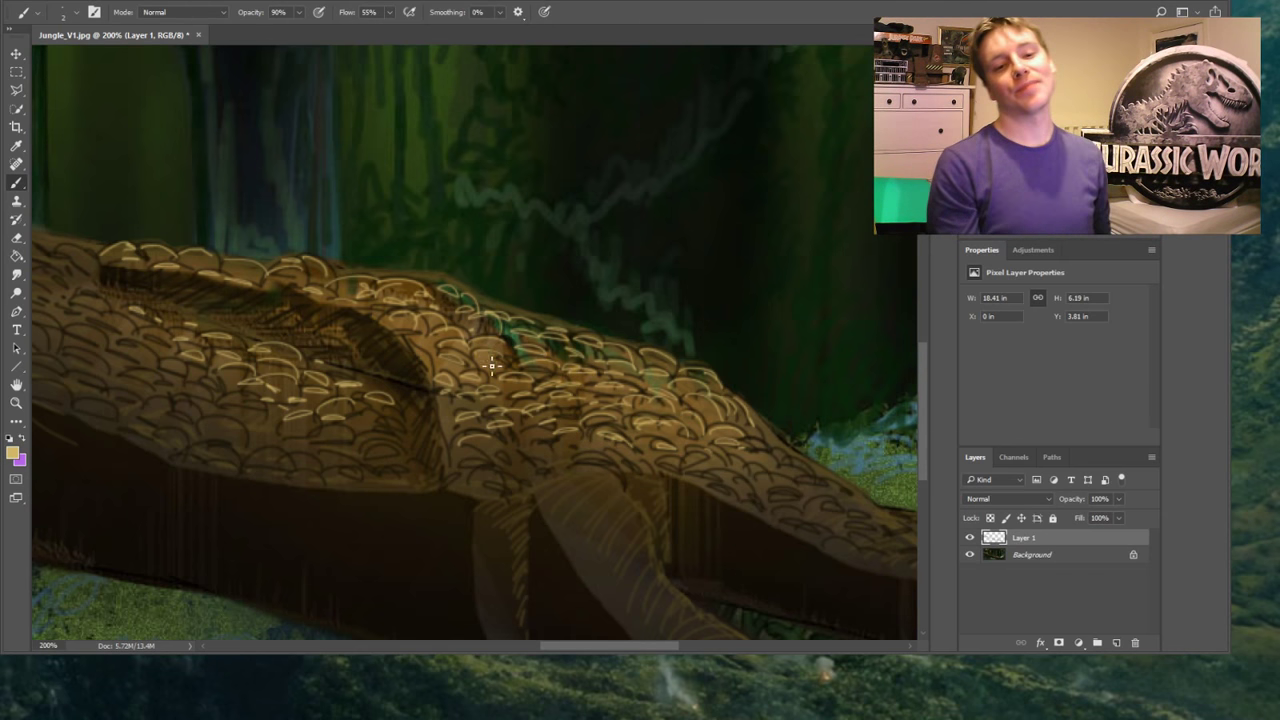
{"action": "mouse_move", "coordinate": [566, 480]}
{"action": "left_mouse_down"}
{"action": "mouse_move", "coordinate": [622, 487]}
{"action": "mouse_move", "coordinate": [587, 467]}
{"action": "mouse_move", "coordinate": [641, 511]}
{"action": "left_mouse_up"}
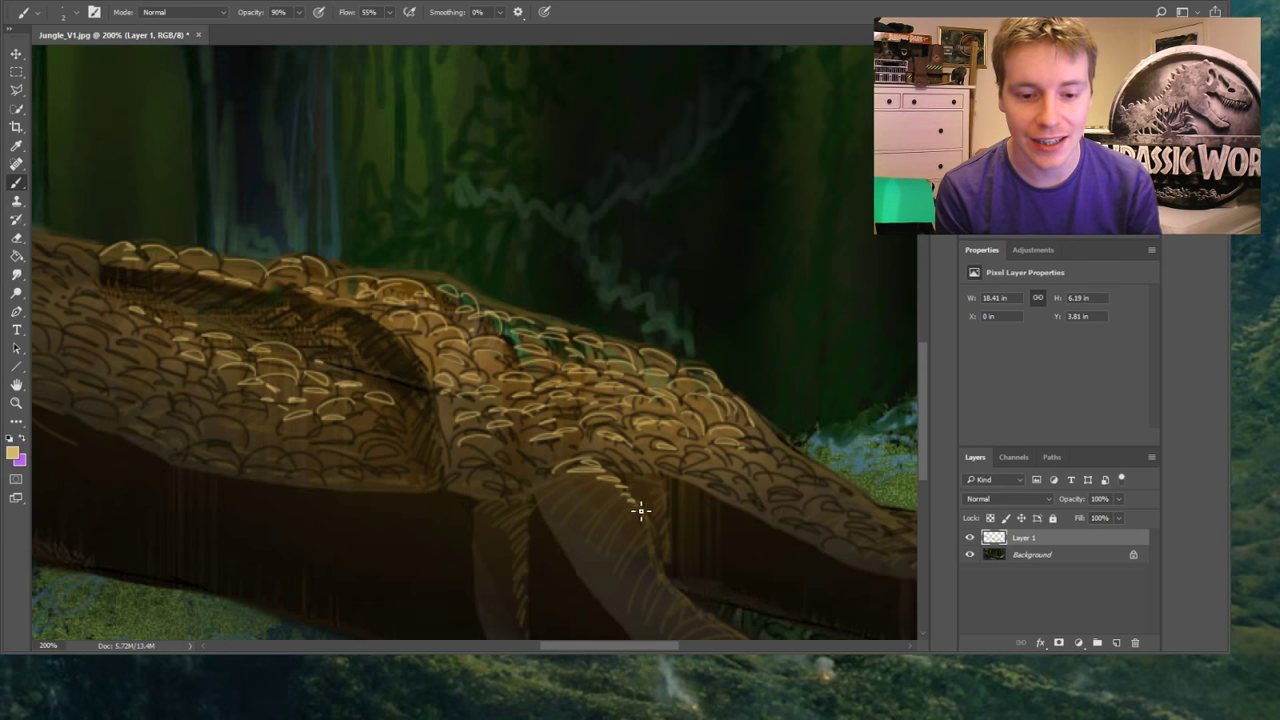
{"action": "mouse_move", "coordinate": [478, 498]}
{"action": "left_mouse_down"}
{"action": "mouse_move", "coordinate": [522, 502]}
{"action": "mouse_move", "coordinate": [487, 478]}
{"action": "mouse_move", "coordinate": [453, 484]}
{"action": "mouse_move", "coordinate": [462, 464]}
{"action": "mouse_move", "coordinate": [483, 462]}
{"action": "mouse_move", "coordinate": [494, 485]}
{"action": "mouse_move", "coordinate": [483, 456]}
{"action": "mouse_move", "coordinate": [558, 468]}
{"action": "left_mouse_up"}
{"action": "mouse_move", "coordinate": [460, 420]}
{"action": "left_mouse_down"}
{"action": "mouse_move", "coordinate": [428, 407]}
{"action": "mouse_move", "coordinate": [458, 456]}
{"action": "left_mouse_up"}
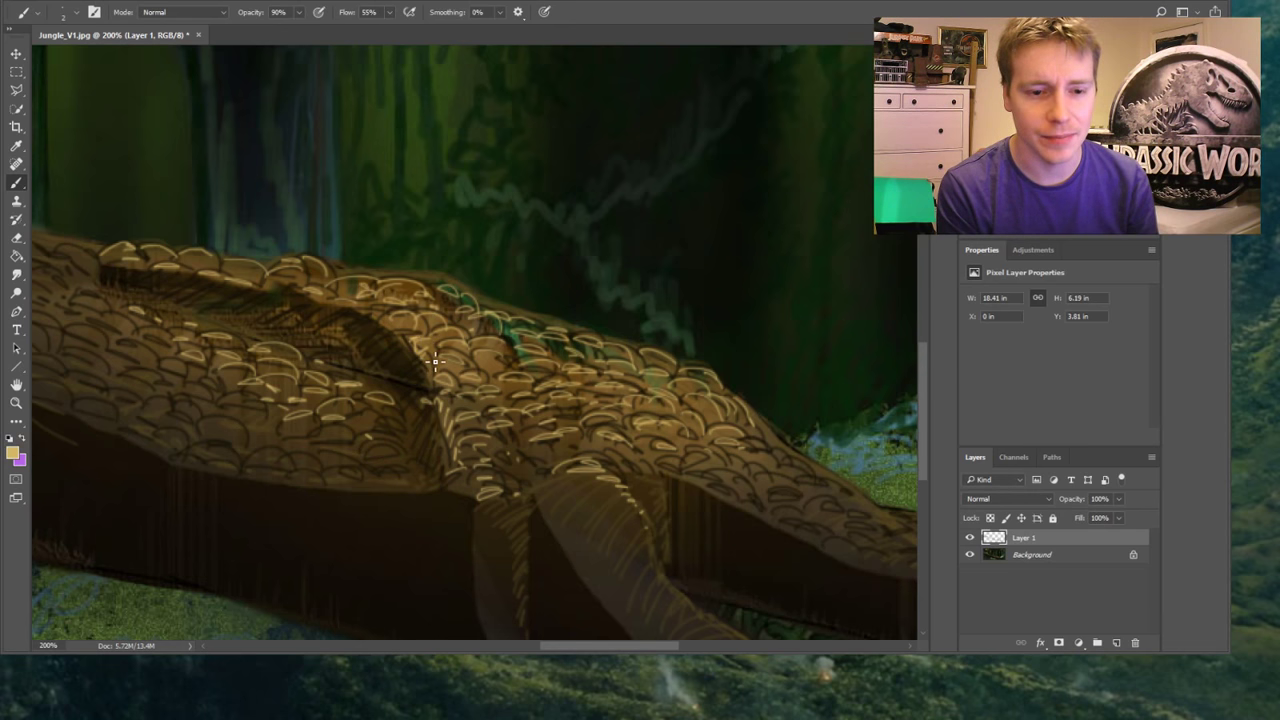
{"action": "mouse_move", "coordinate": [400, 465]}
{"action": "left_mouse_down"}
{"action": "mouse_move", "coordinate": [378, 442]}
{"action": "mouse_move", "coordinate": [403, 433]}
{"action": "mouse_move", "coordinate": [355, 425]}
{"action": "mouse_move", "coordinate": [397, 471]}
{"action": "mouse_move", "coordinate": [381, 470]}
{"action": "left_mouse_up"}
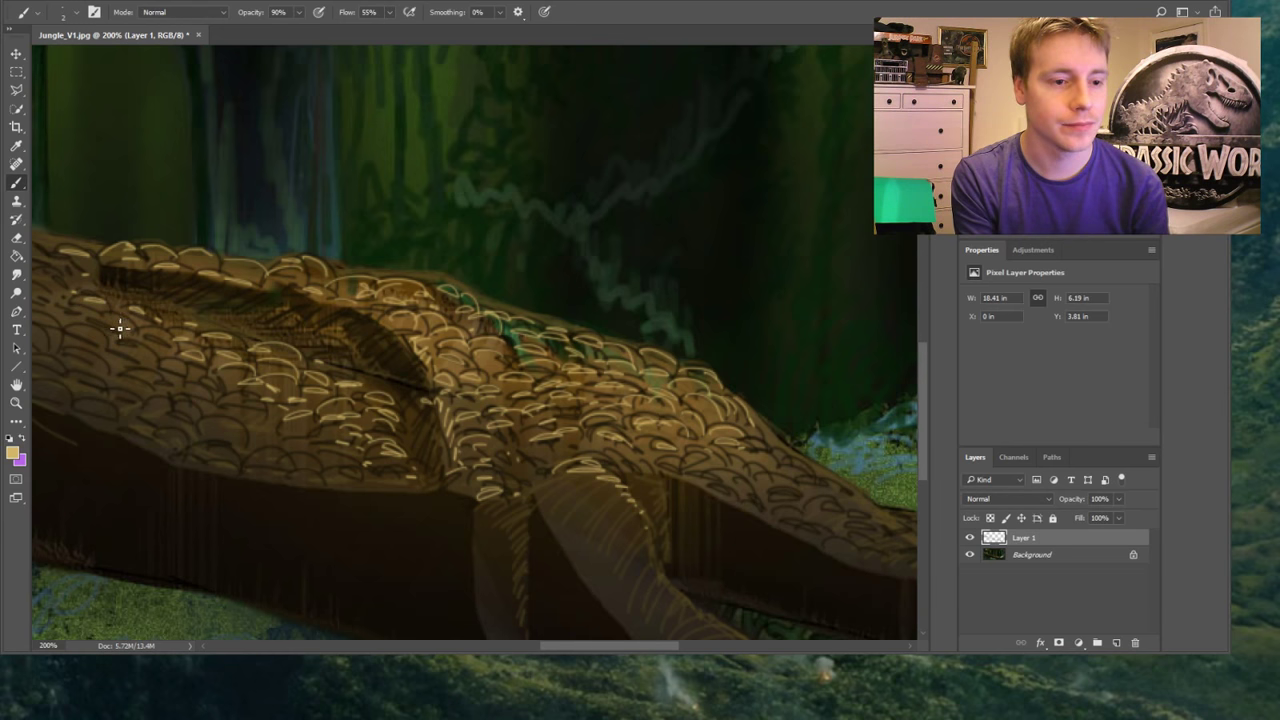
Fit the whole painting on screen, then zoom in on the log's upper-left end
{"action": "key", "text": "z"}
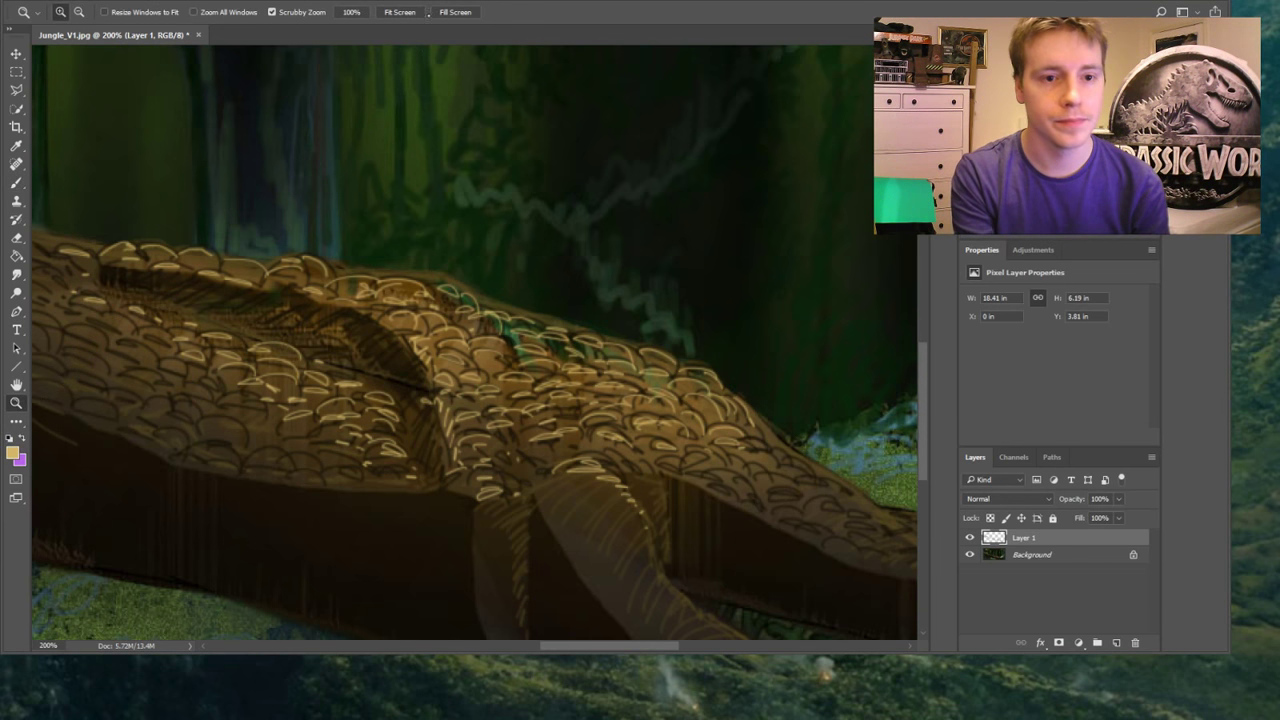
{"action": "left_click", "coordinate": [399, 12]}
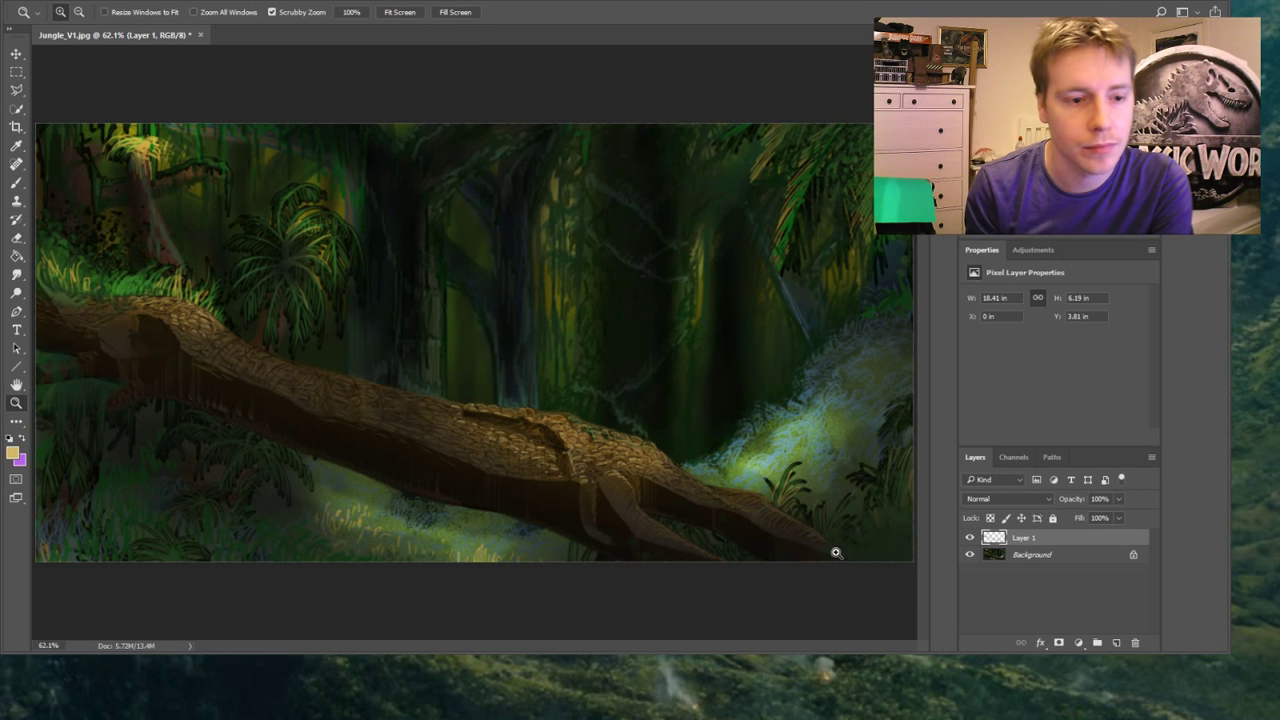
{"action": "left_click_drag", "start_coordinate": [160, 310], "coordinate": [156, 317]}
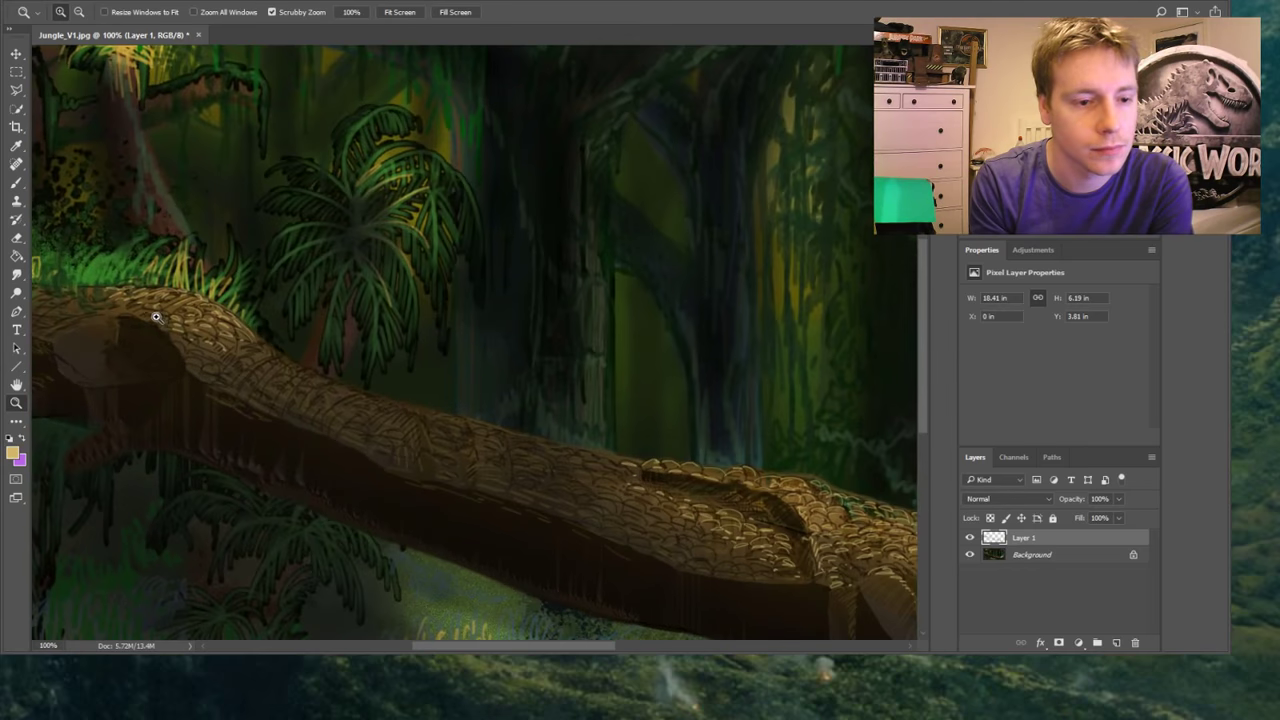
{"action": "left_click", "coordinate": [156, 317]}
{"action": "key", "text": "b"}
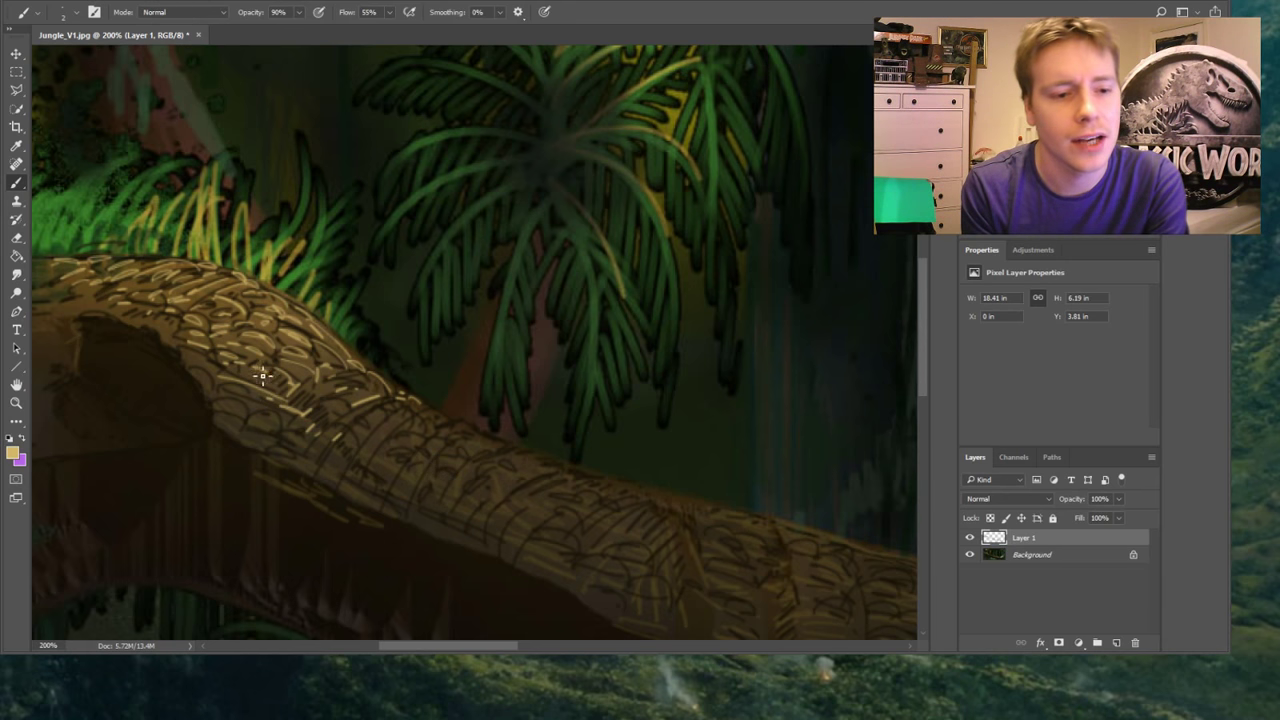
Review the full painting again and zoom back to the log's left end
{"action": "left_click", "coordinate": [16, 402]}
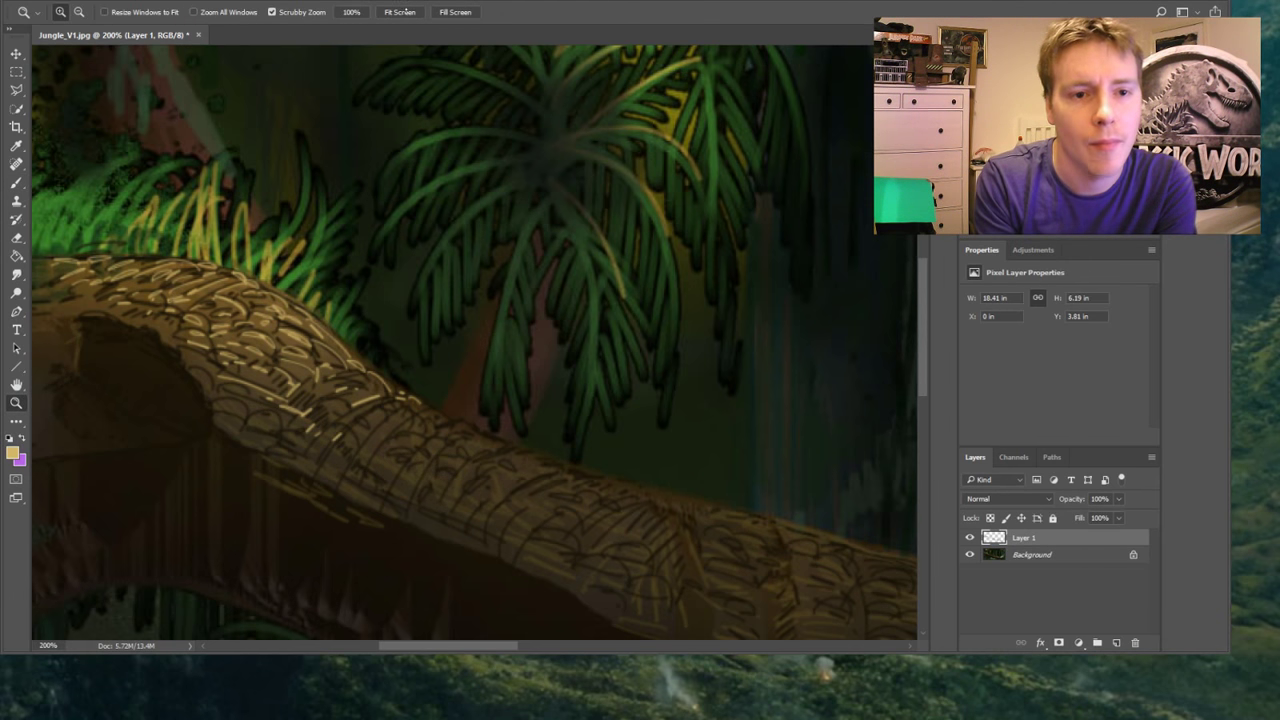
{"action": "left_click", "coordinate": [400, 12]}
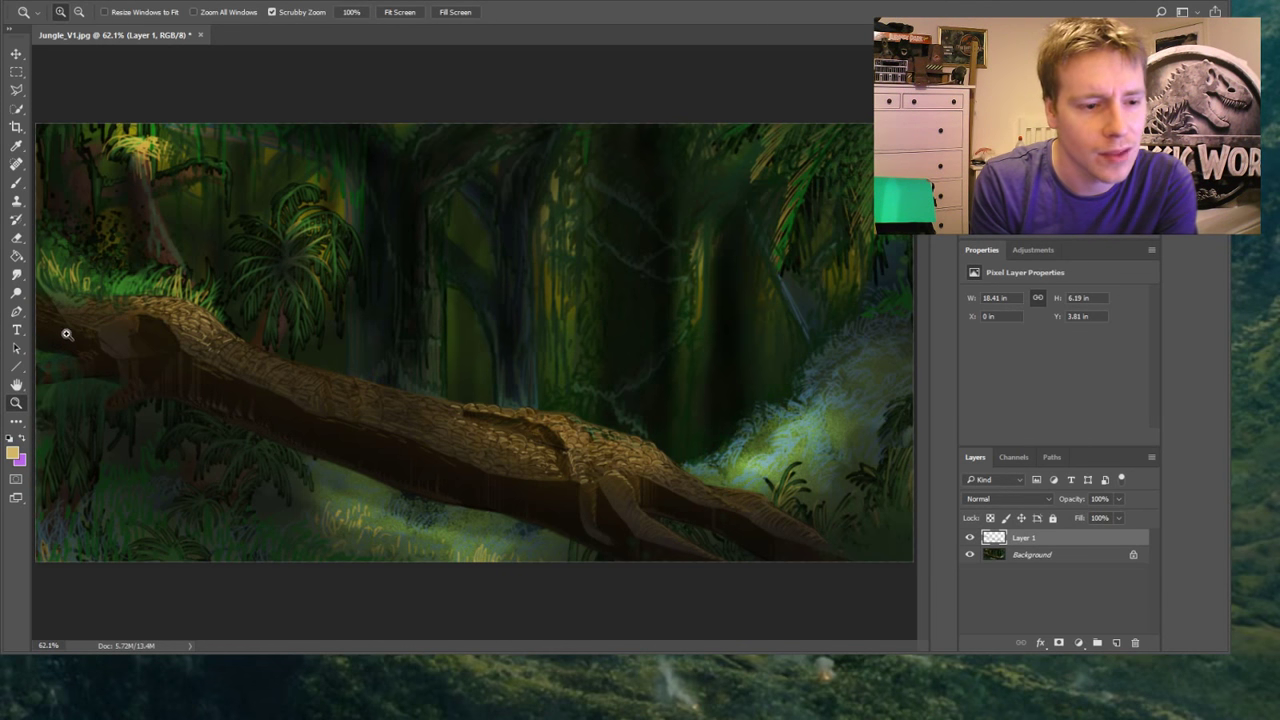
{"action": "left_click_drag", "start_coordinate": [60, 323], "coordinate": [70, 332]}
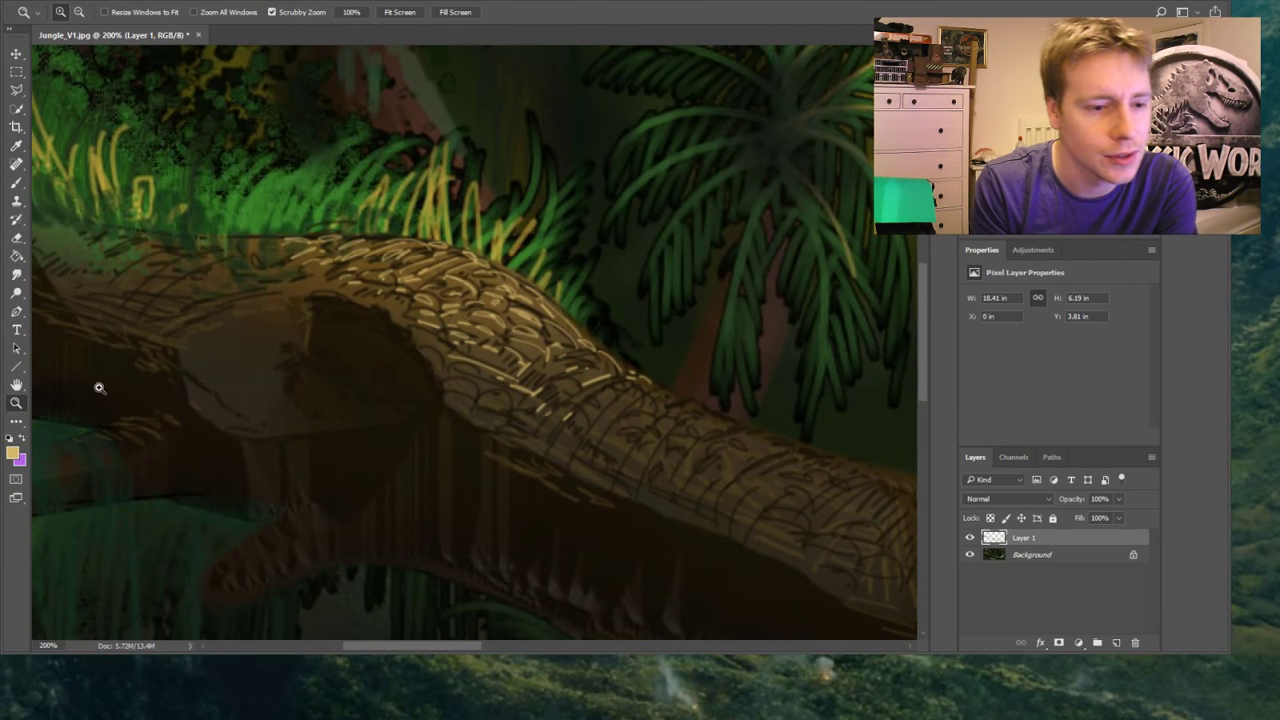
{"action": "left_click", "coordinate": [16, 182]}
{"action": "key", "text": "i"}
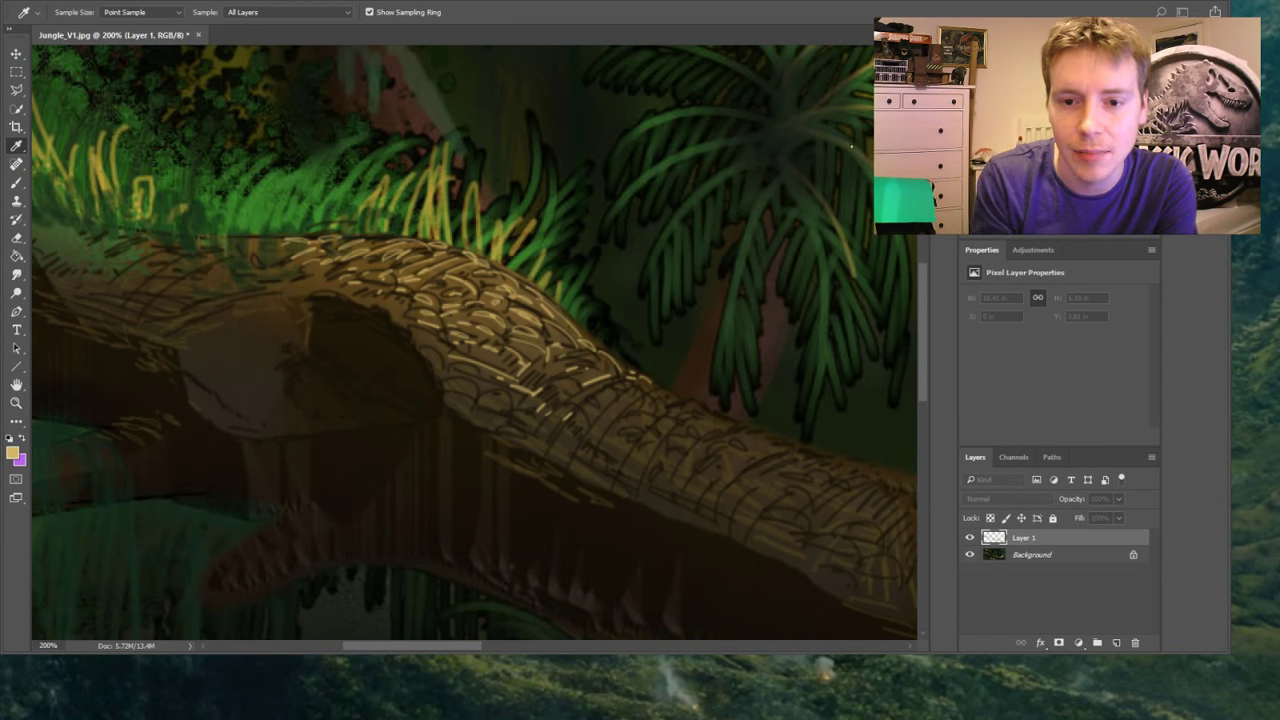
Sample the log's dark brown bark as the foreground colour and resume brushing
{"action": "left_click", "coordinate": [851, 147]}
{"action": "key", "text": "b"}
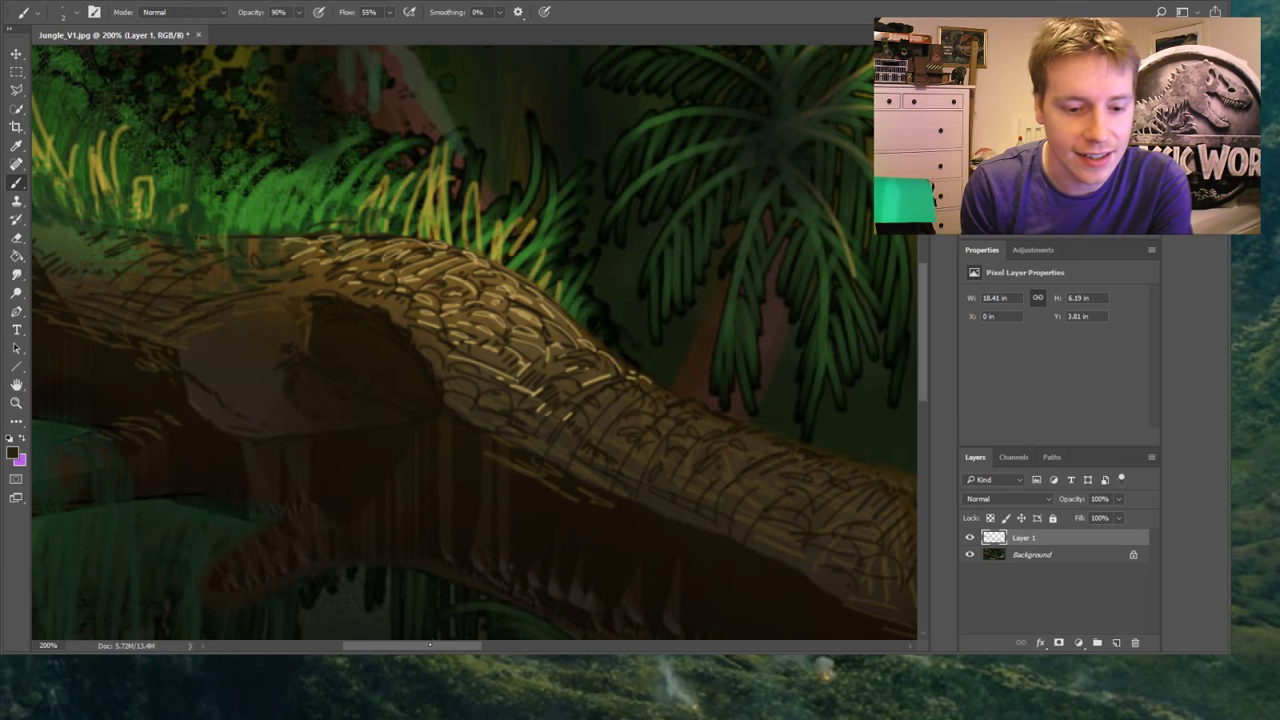
{"action": "left_click_drag", "start_coordinate": [430, 645], "coordinate": [395, 645]}
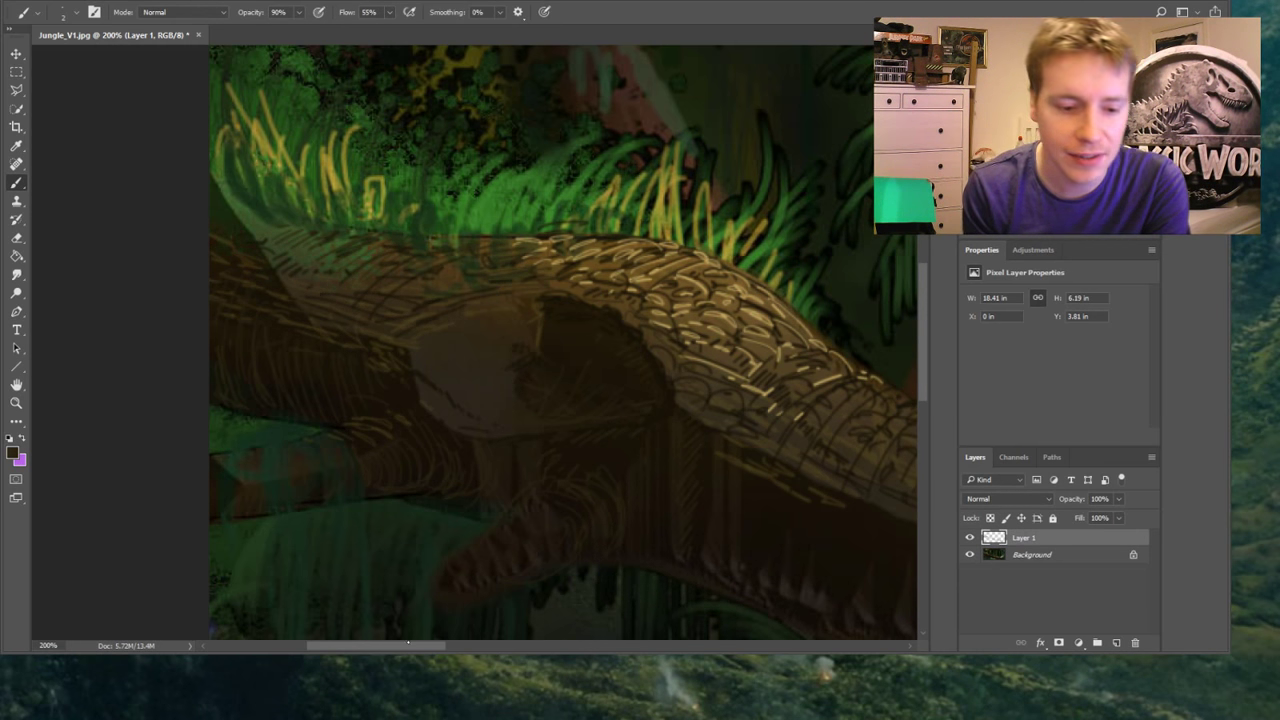
{"action": "scroll", "coordinate": [408, 643], "scroll_direction": "right", "scroll_amount": 8}
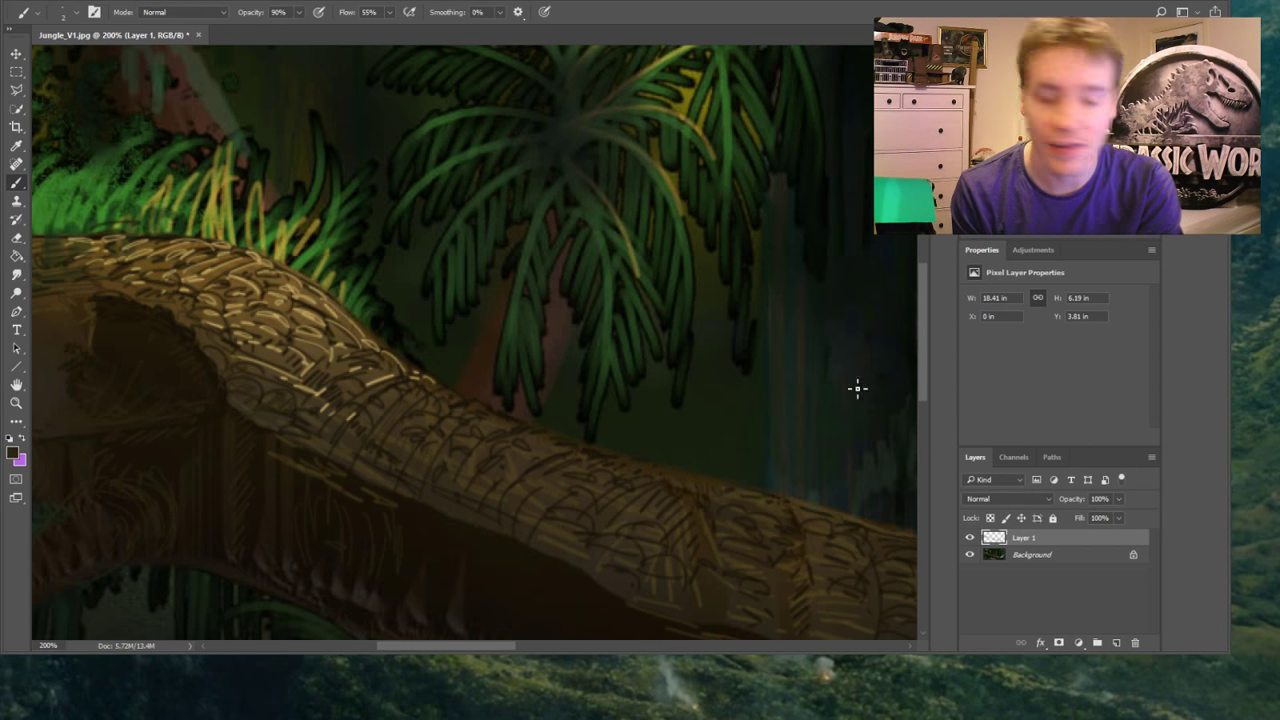
{"action": "mouse_move", "coordinate": [920, 335]}
{"action": "left_mouse_down"}
{"action": "mouse_move", "coordinate": [922, 368]}
{"action": "mouse_move", "coordinate": [884, 390]}
{"action": "left_mouse_up"}
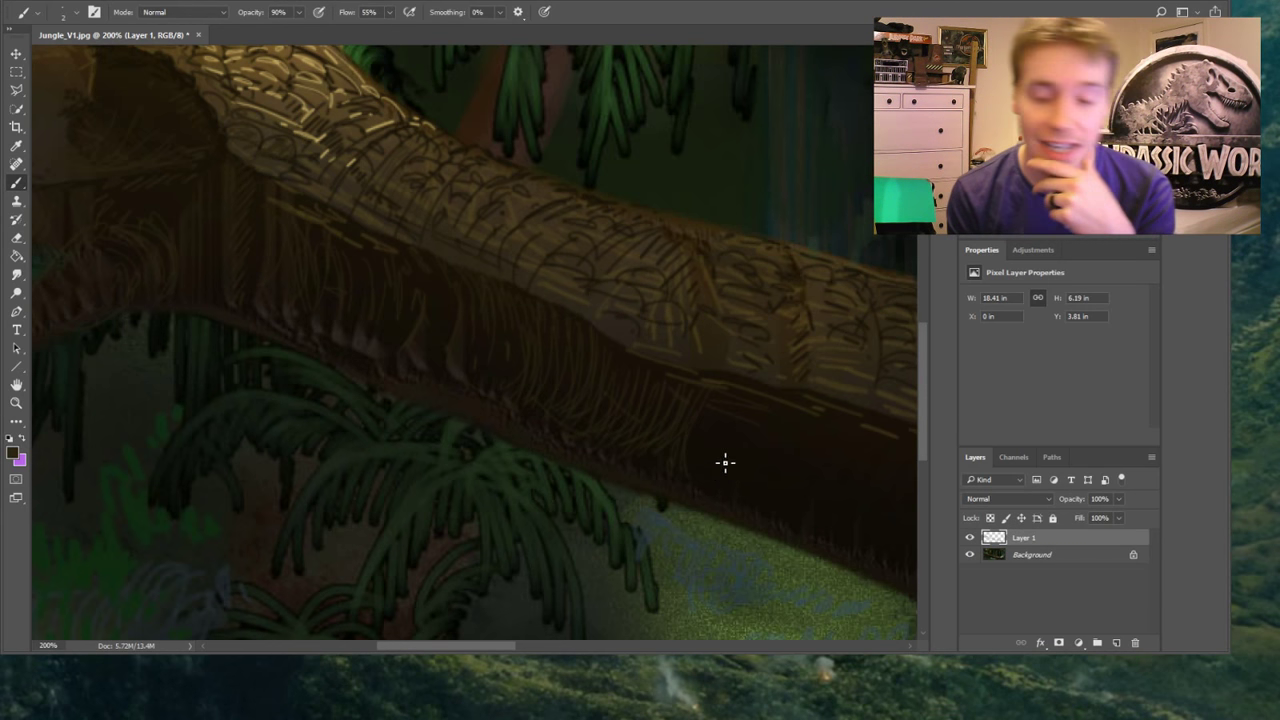
Brush a tan highlight stroke across the scales on the log's top, then view the underside
{"action": "scroll", "coordinate": [677, 522], "scroll_direction": "up", "scroll_amount": 5}
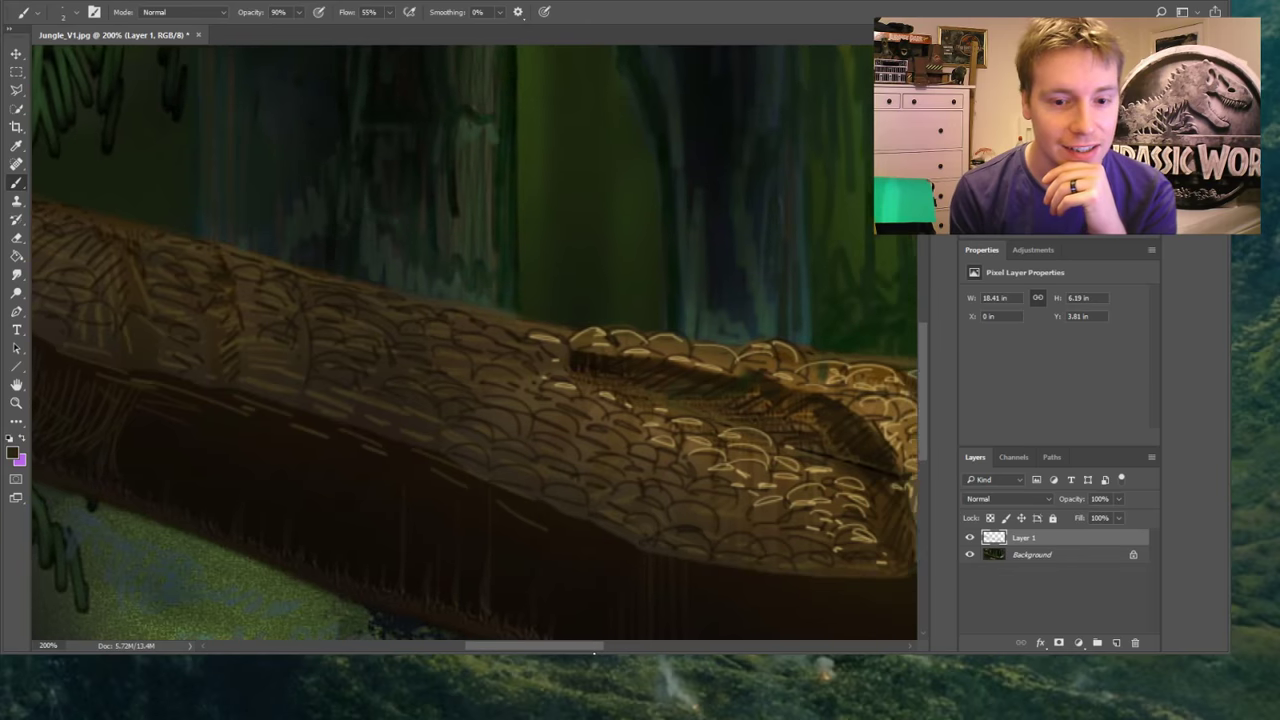
{"action": "scroll", "coordinate": [925, 364], "scroll_direction": "down", "scroll_amount": 3}
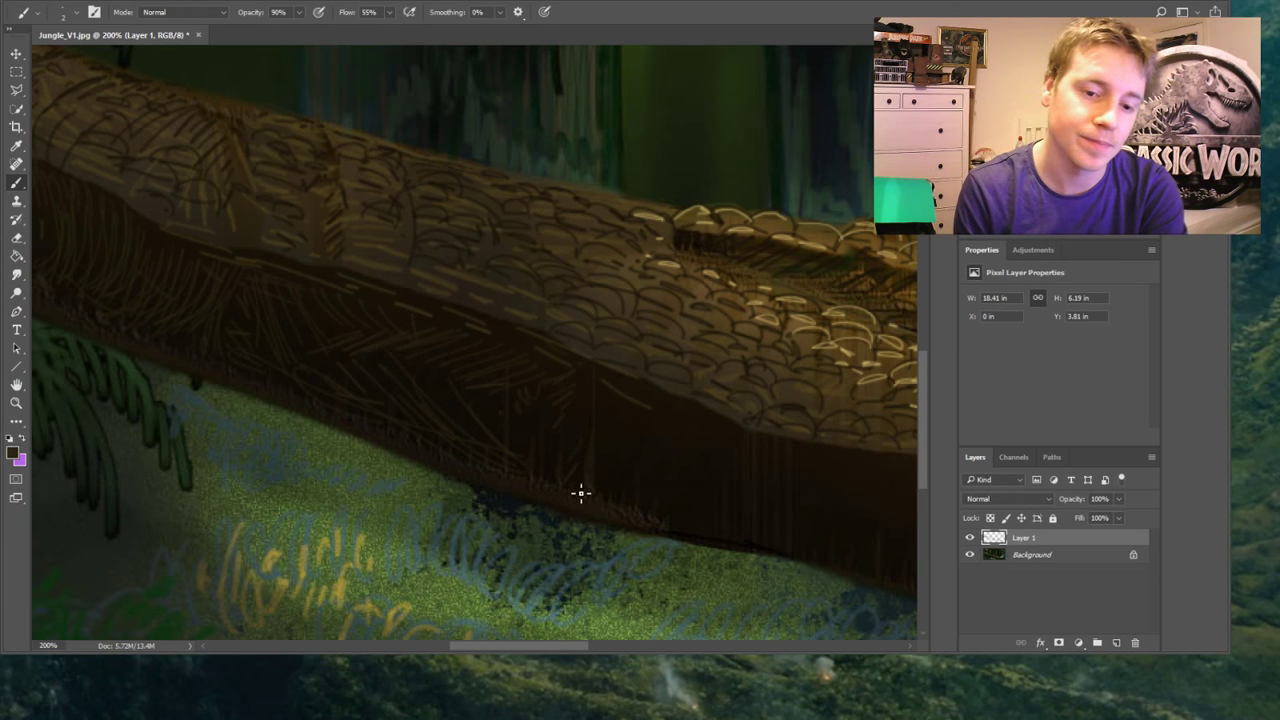
{"action": "left_click_drag", "start_coordinate": [506, 647], "coordinate": [561, 647]}
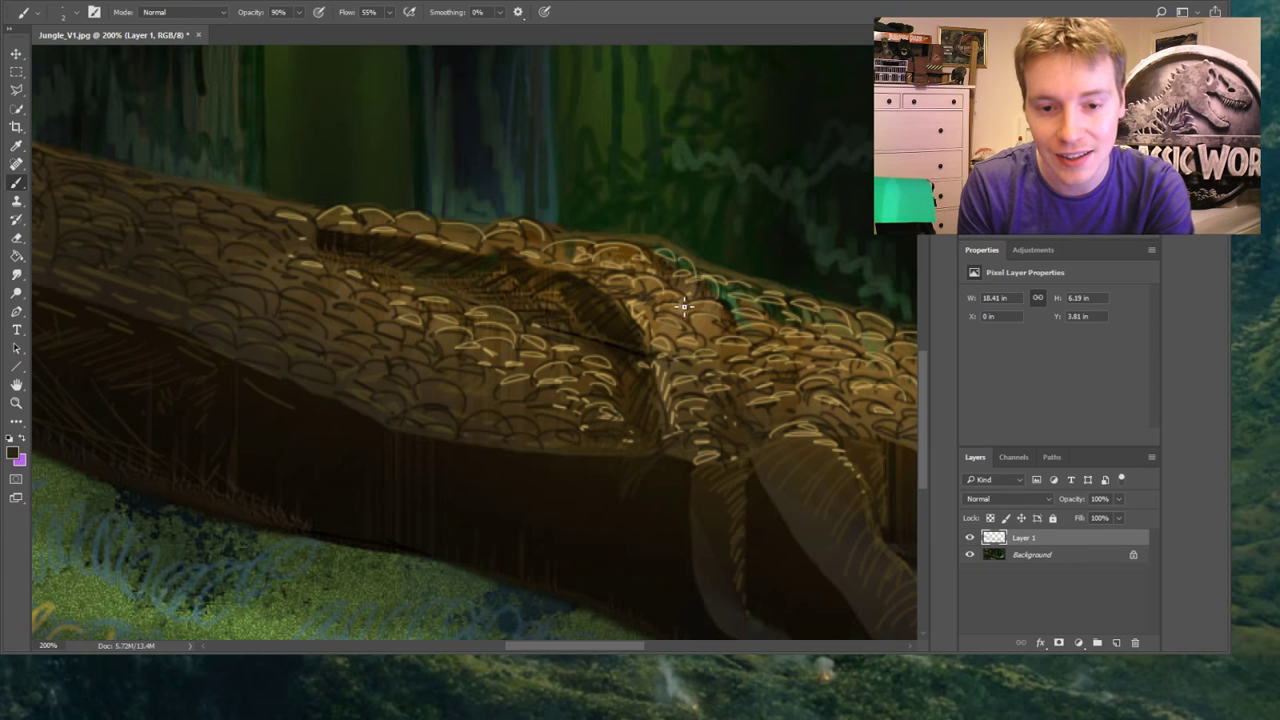
{"action": "scroll", "coordinate": [891, 403], "scroll_direction": "down", "scroll_amount": 3}
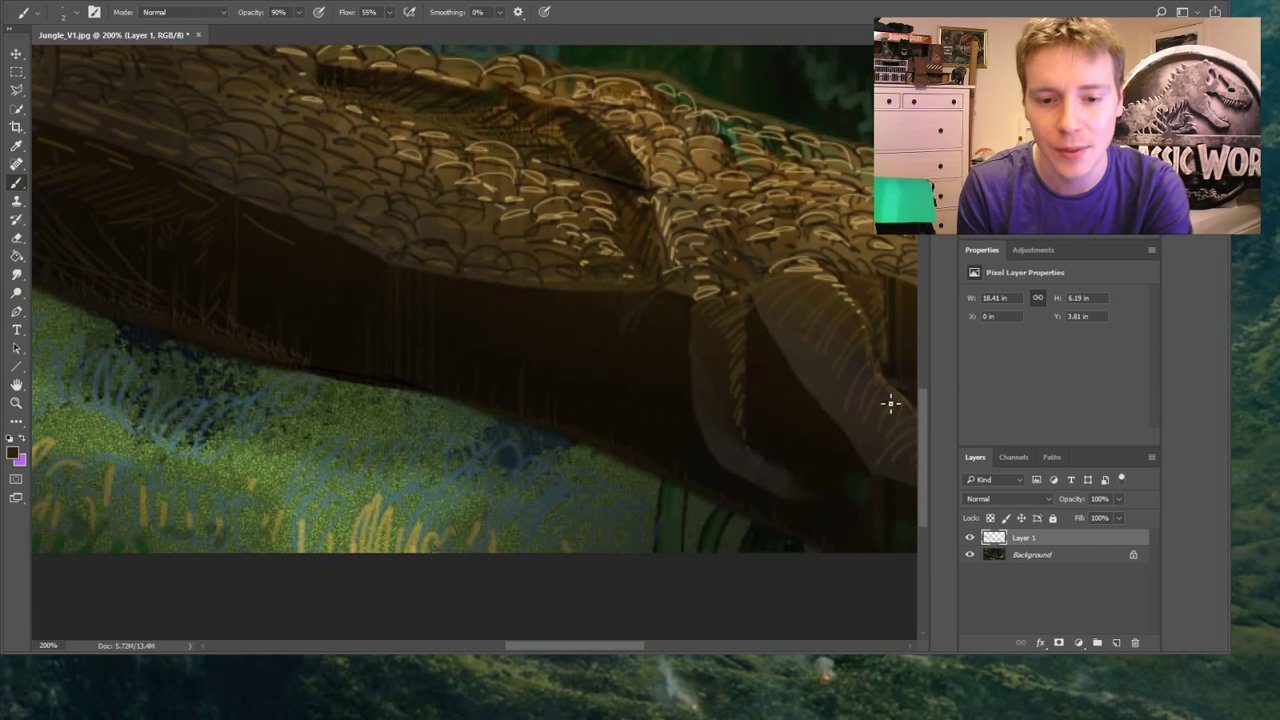
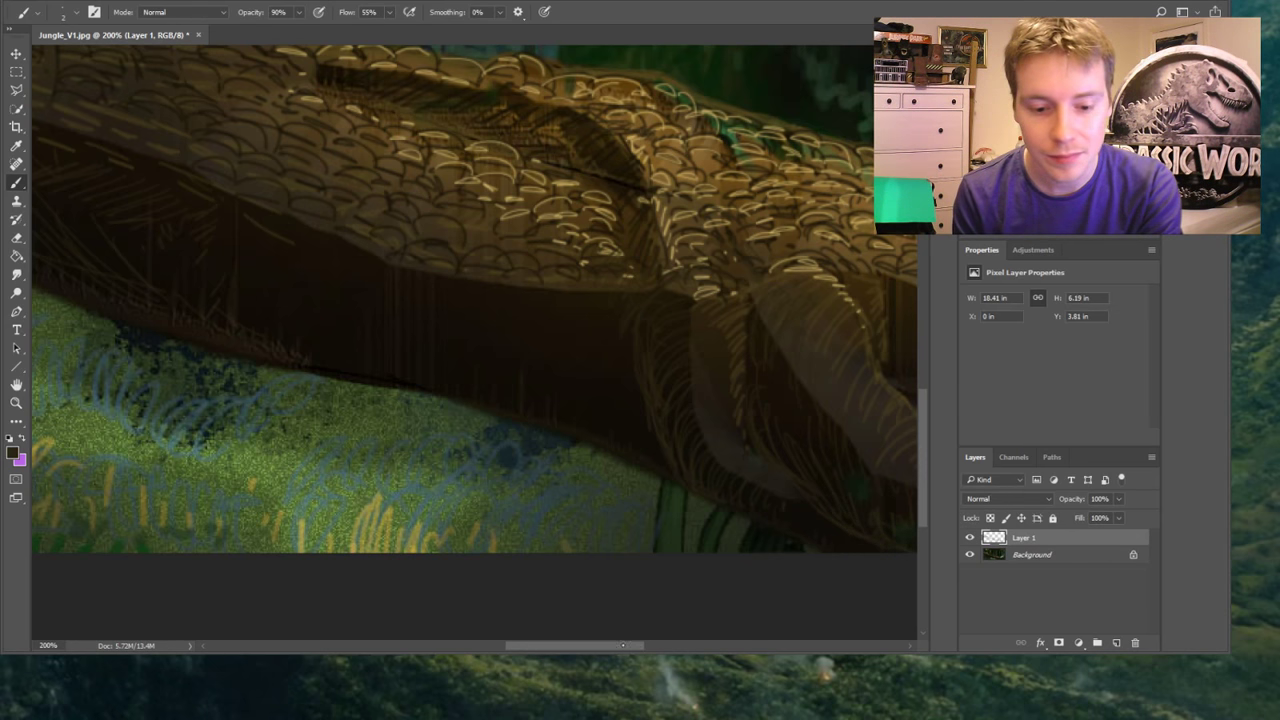
Sample a colour from the painting and paint a dark line down the trunk's scale crease
{"action": "scroll", "coordinate": [622, 600], "scroll_direction": "right", "scroll_amount": 10}
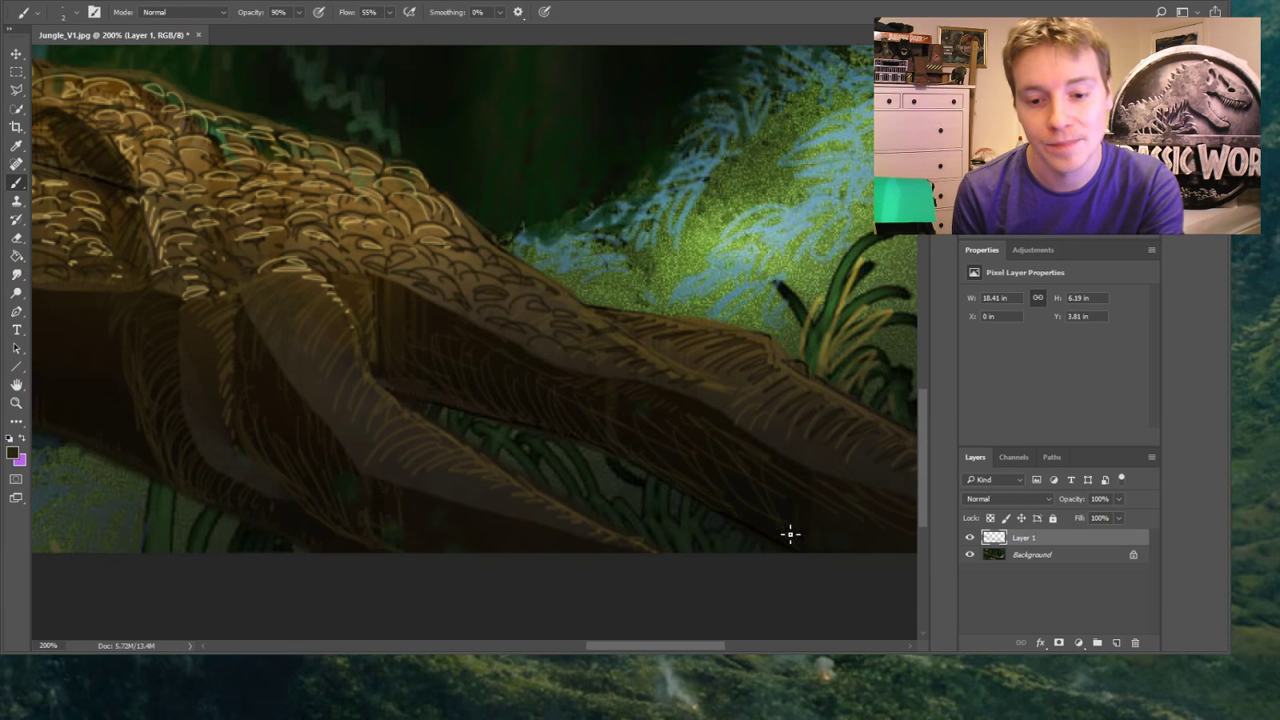
{"action": "scroll", "coordinate": [543, 523], "scroll_direction": "right", "scroll_amount": 5}
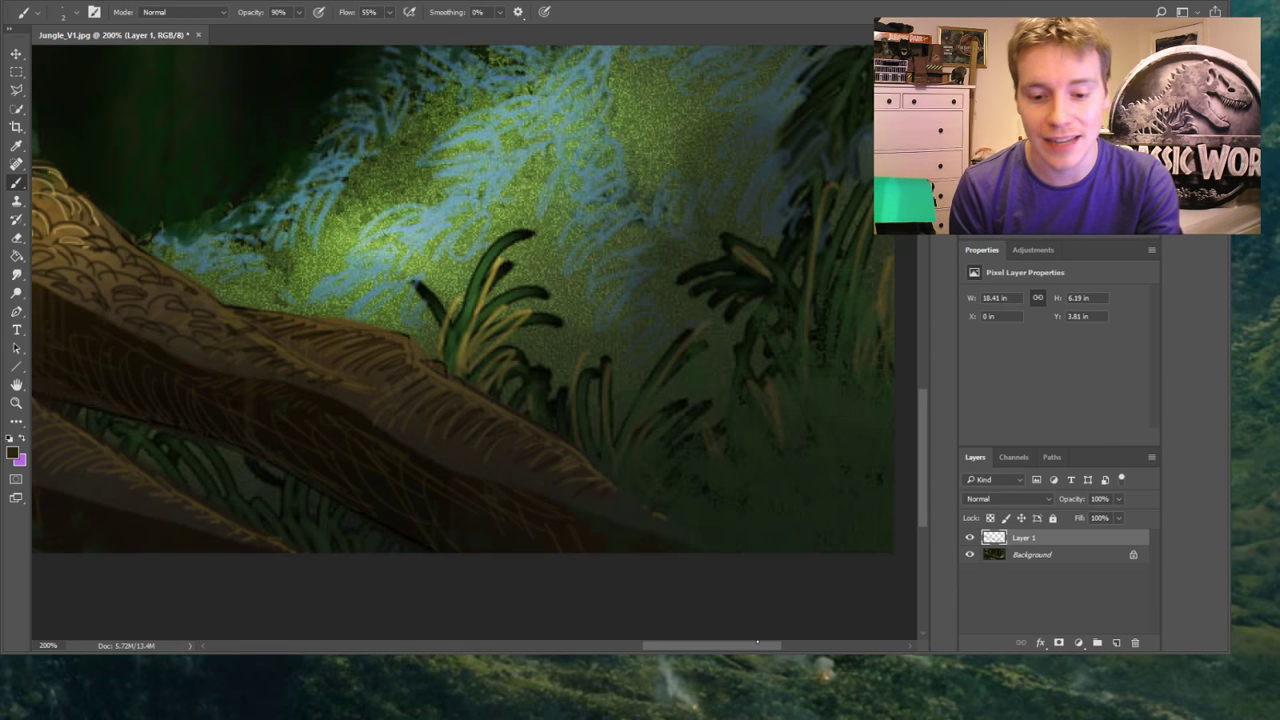
{"action": "left_click_drag", "start_coordinate": [757, 643], "coordinate": [633, 648]}
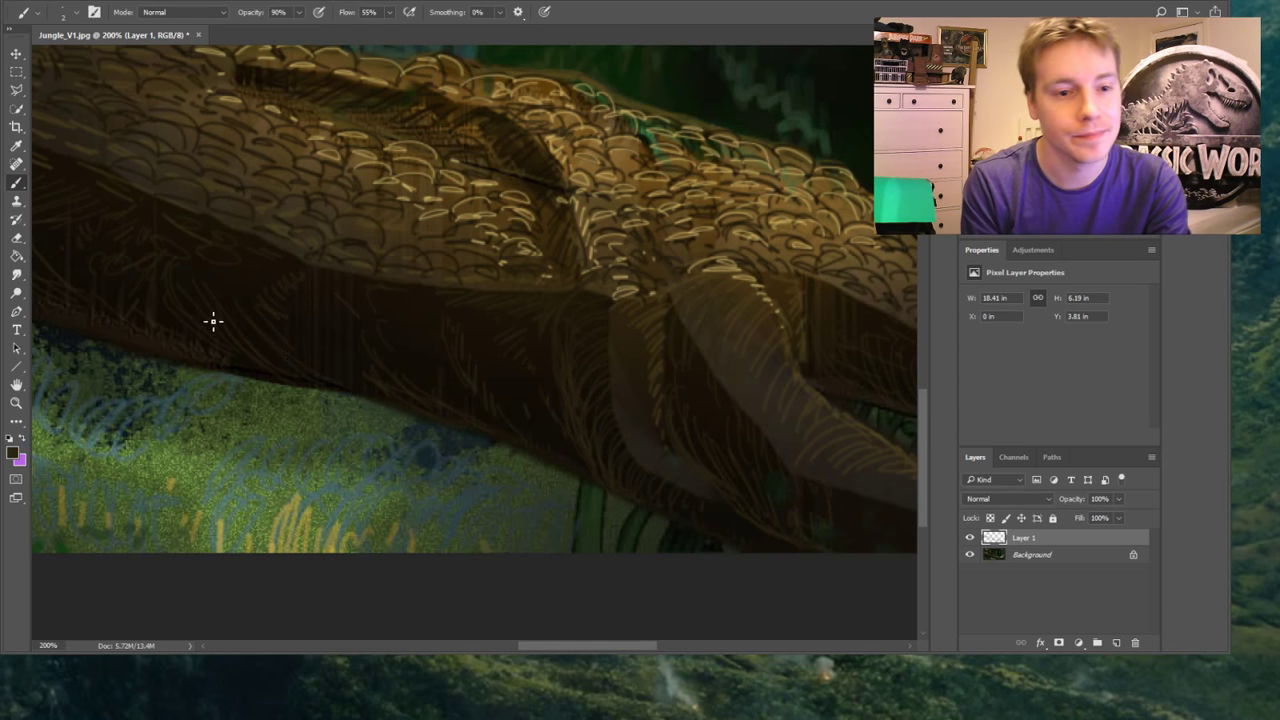
{"action": "key", "text": "alt"}
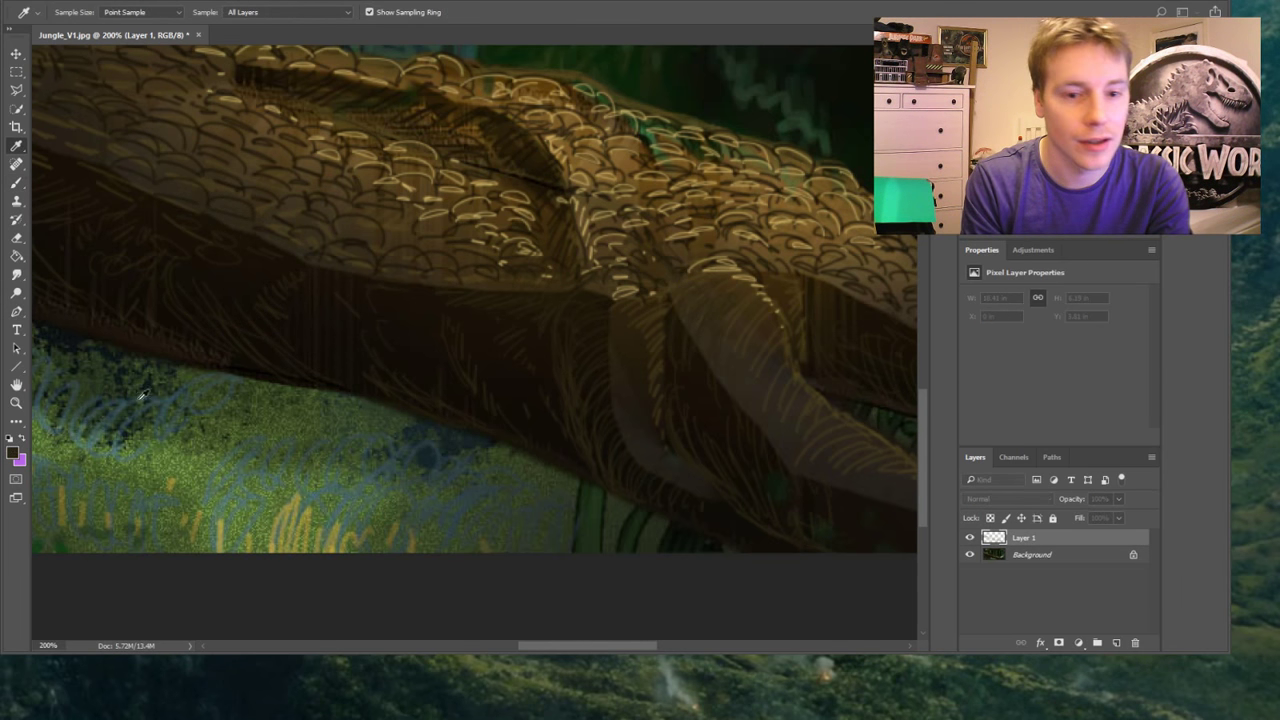
{"action": "left_click", "coordinate": [684, 295], "text": "alt"}
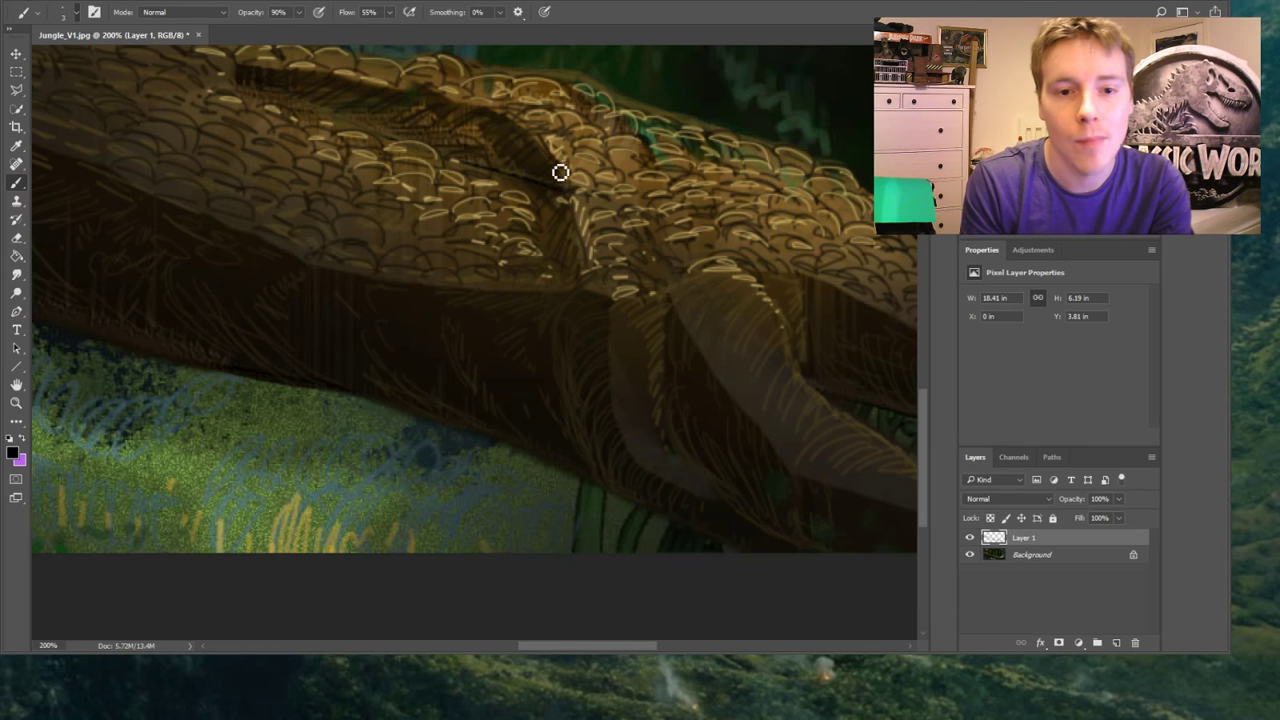
{"action": "mouse_move", "coordinate": [583, 175]}
{"action": "left_mouse_down"}
{"action": "mouse_move", "coordinate": [571, 204]}
{"action": "mouse_move", "coordinate": [617, 291]}
{"action": "left_mouse_up"}
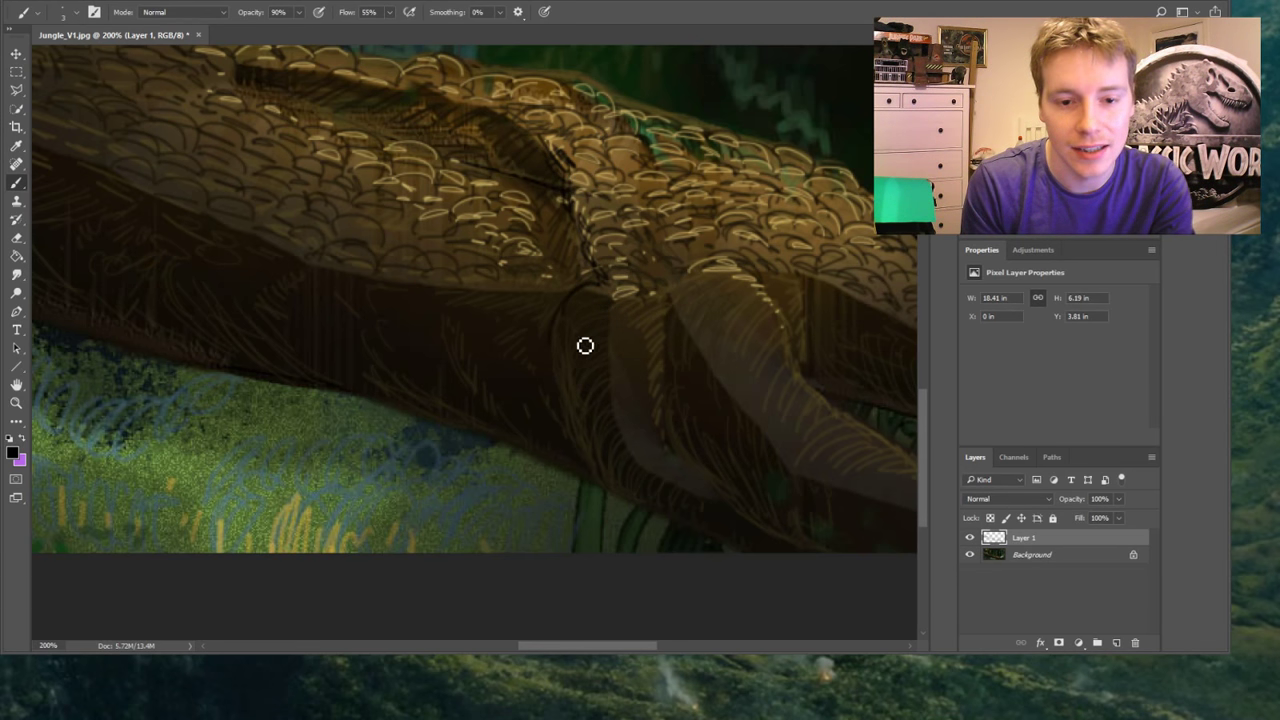
{"action": "mouse_move", "coordinate": [586, 346]}
{"action": "left_mouse_down"}
{"action": "mouse_move", "coordinate": [563, 323]}
{"action": "mouse_move", "coordinate": [573, 296]}
{"action": "mouse_move", "coordinate": [554, 317]}
{"action": "left_mouse_up"}
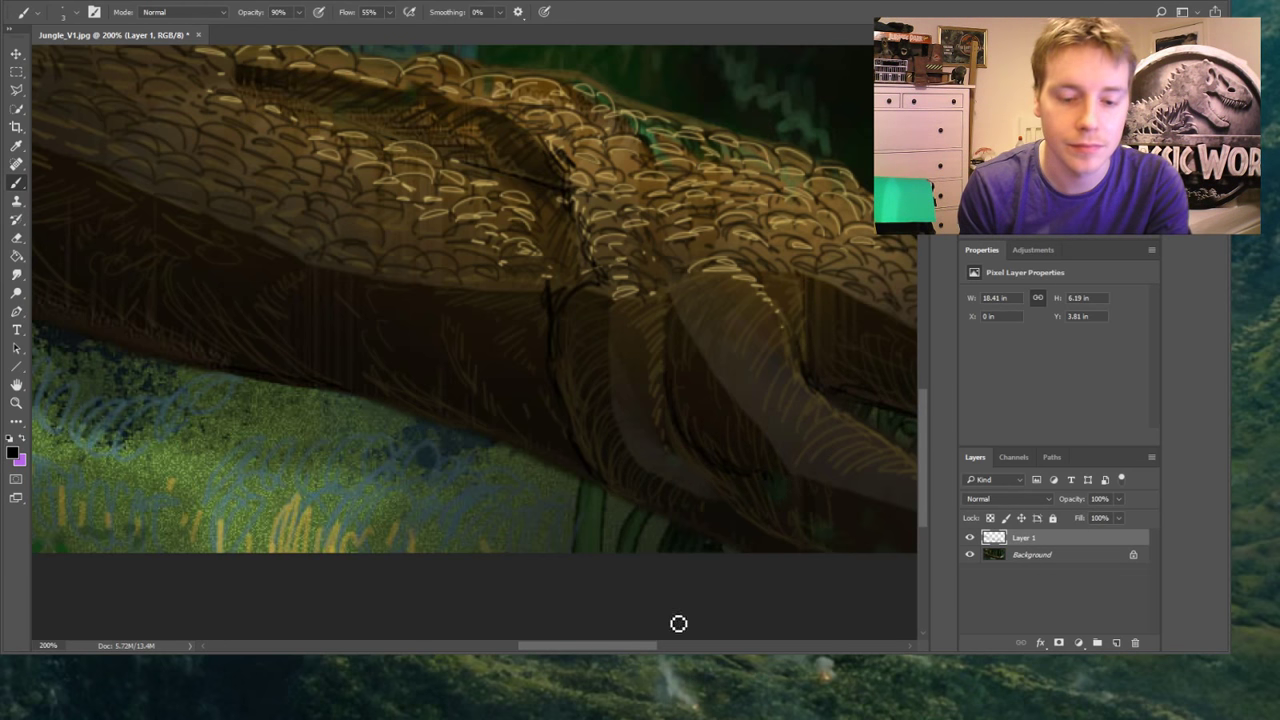
{"action": "left_click_drag", "start_coordinate": [636, 645], "coordinate": [452, 644]}
{"action": "scroll", "coordinate": [557, 340], "scroll_direction": "up", "scroll_amount": 5}
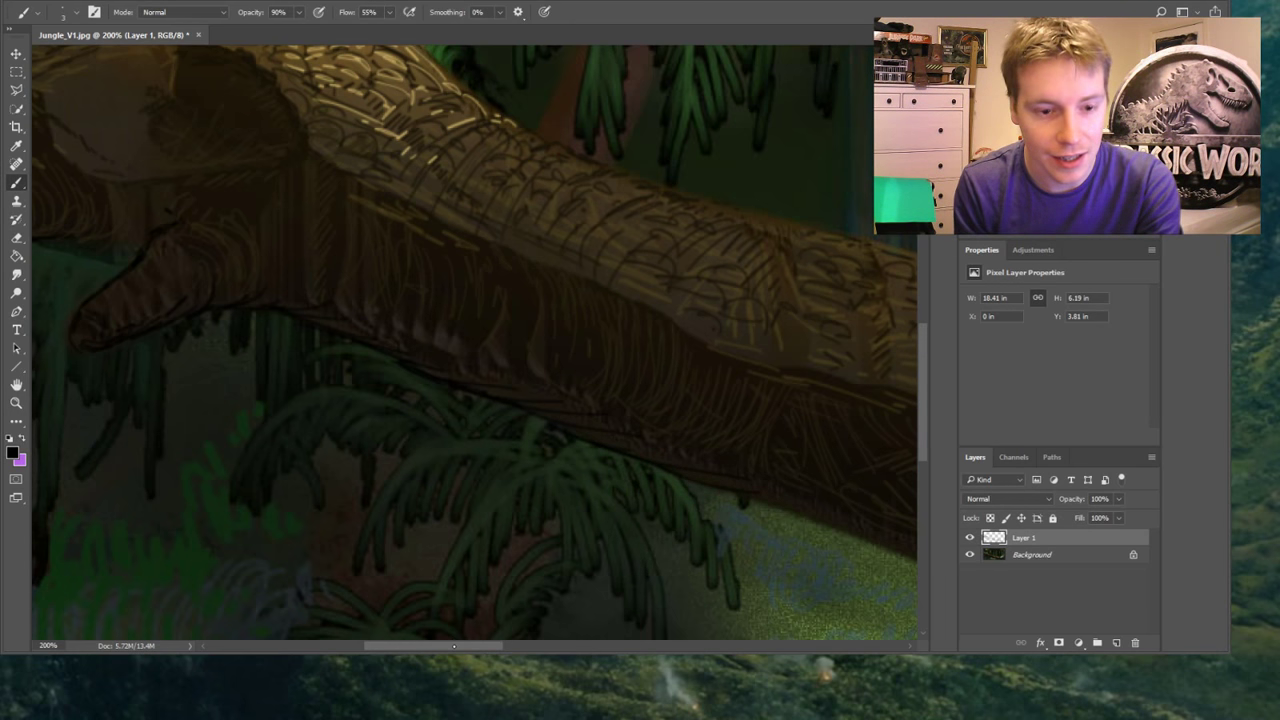
{"action": "left_click_drag", "start_coordinate": [454, 647], "coordinate": [519, 647]}
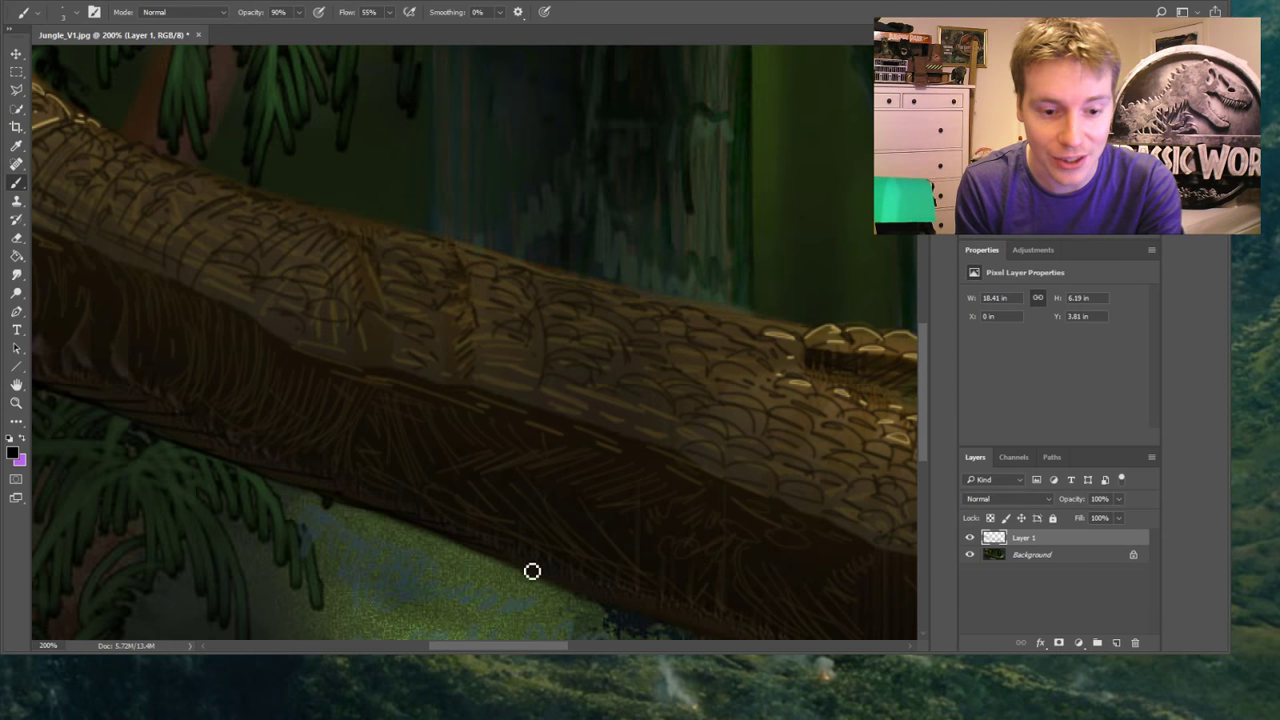
{"action": "scroll", "coordinate": [923, 405], "scroll_direction": "down", "scroll_amount": 3}
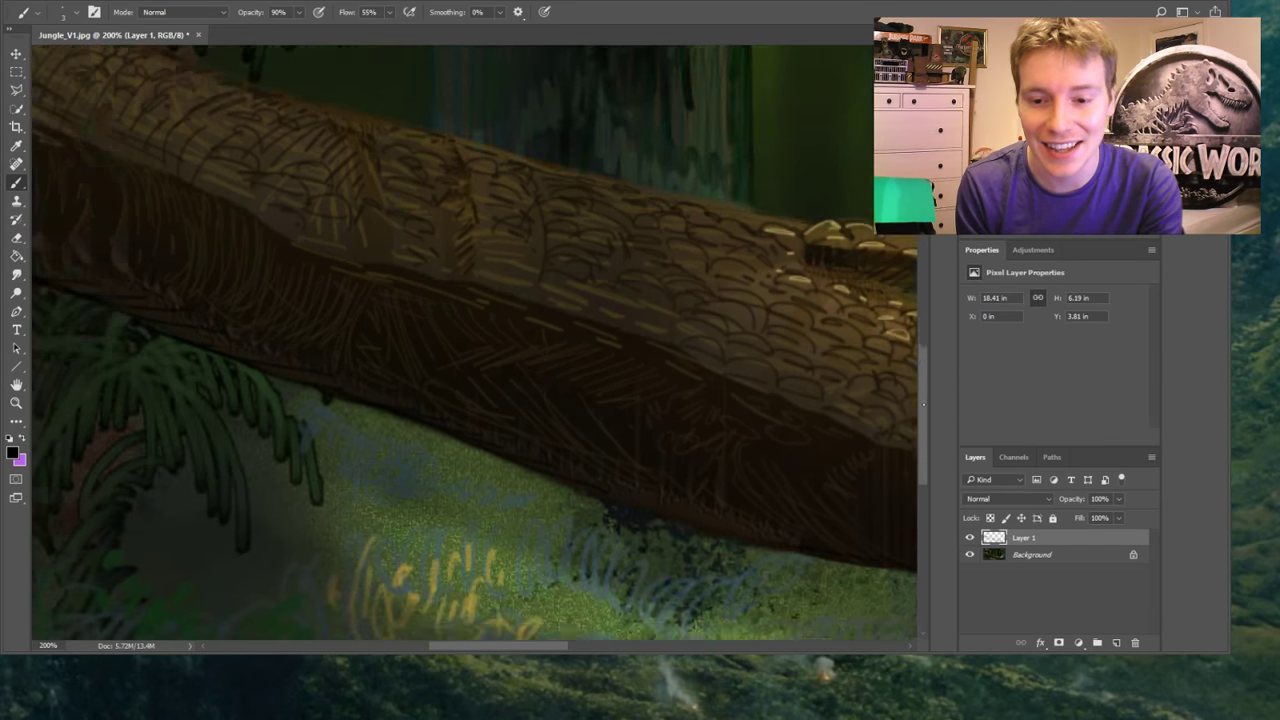
{"action": "scroll", "coordinate": [923, 405], "scroll_direction": "down", "scroll_amount": 3}
{"action": "scroll", "coordinate": [923, 405], "scroll_direction": "right", "scroll_amount": 5}
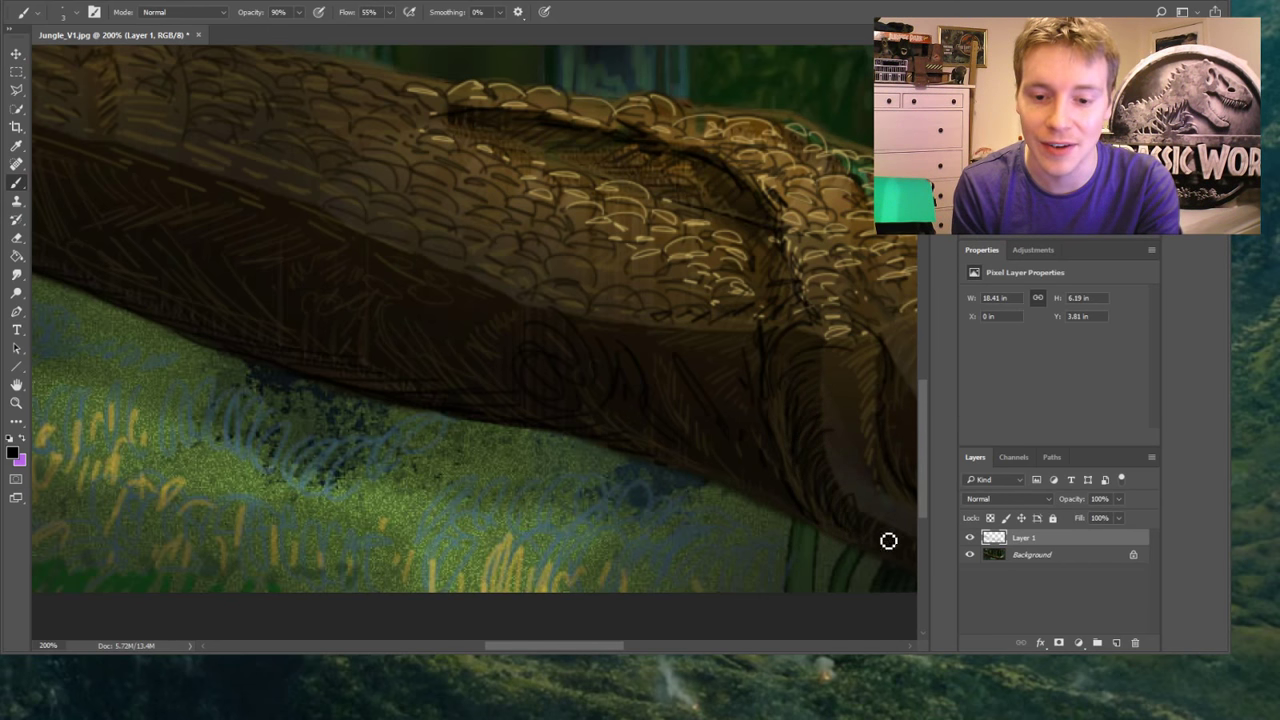
{"action": "scroll", "coordinate": [503, 553], "scroll_direction": "right", "scroll_amount": 5}
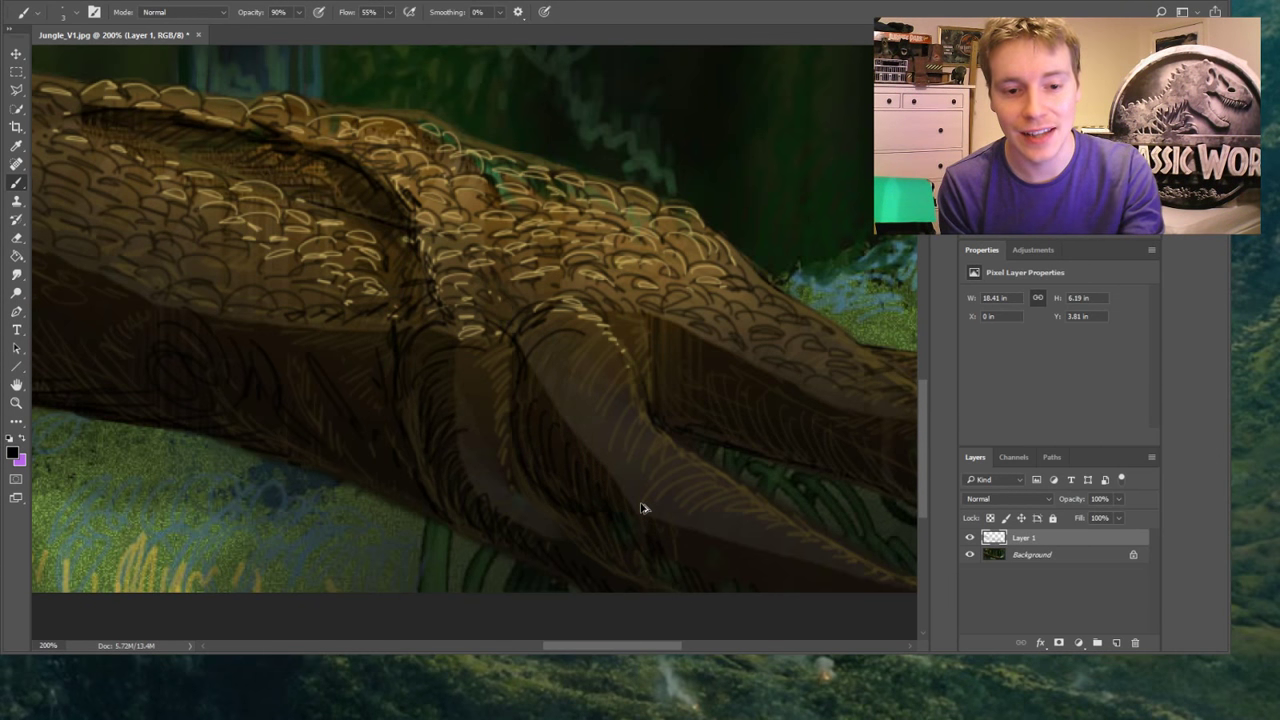
Hatch extra scale strokes on the lower trunk and back edge, then fit the whole painting on screen
{"action": "left_click_drag", "start_coordinate": [516, 336], "coordinate": [576, 306]}
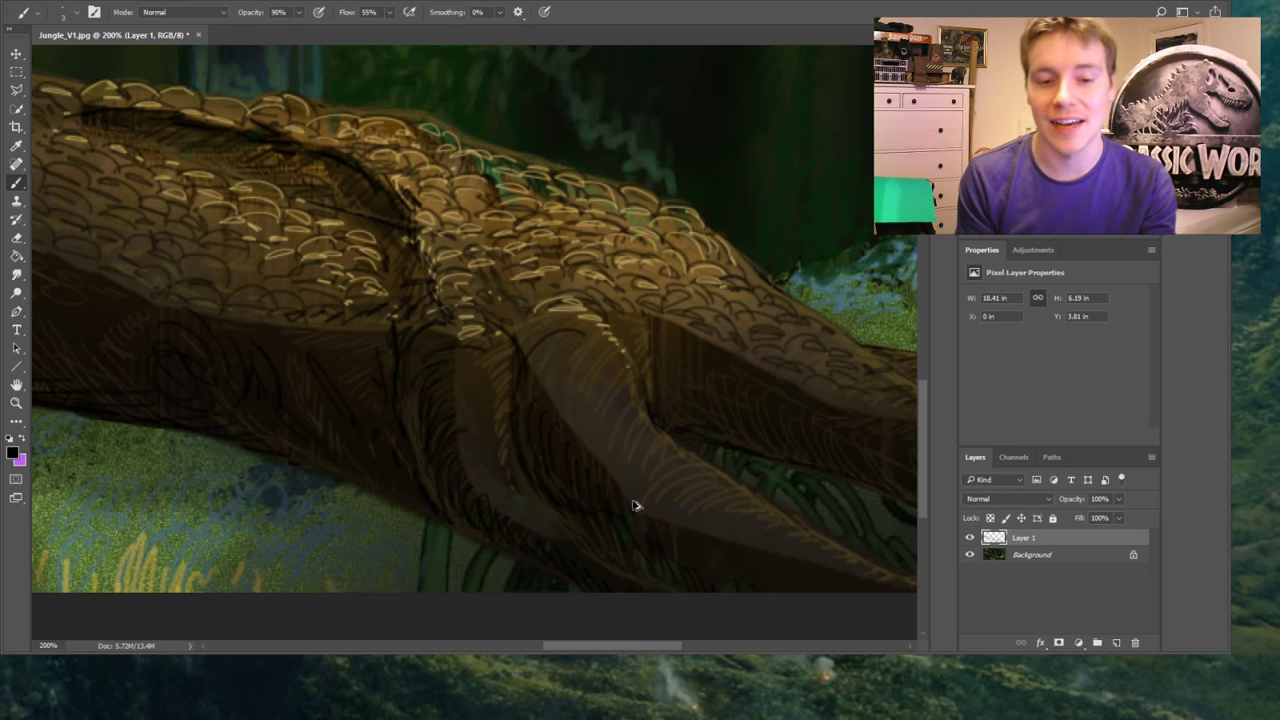
{"action": "left_click_drag", "start_coordinate": [528, 358], "coordinate": [584, 330]}
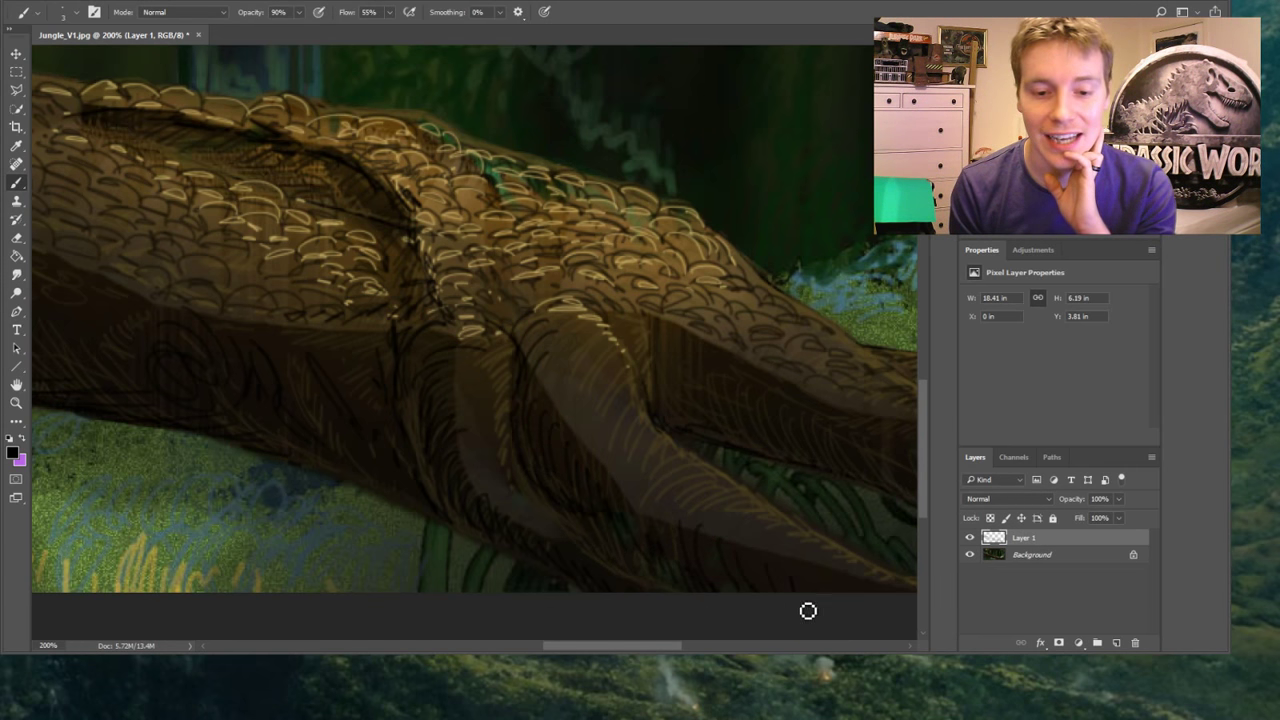
{"action": "left_click_drag", "start_coordinate": [664, 648], "coordinate": [727, 648]}
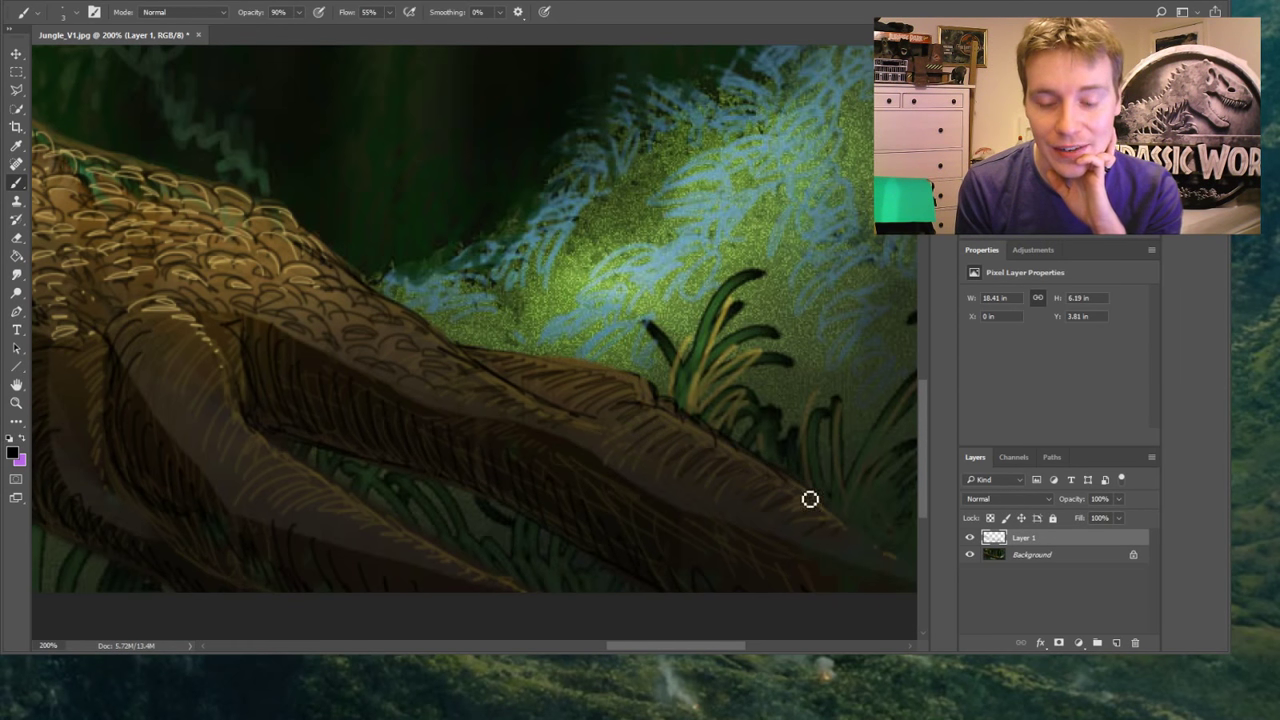
{"action": "left_click_drag", "start_coordinate": [854, 531], "coordinate": [916, 564]}
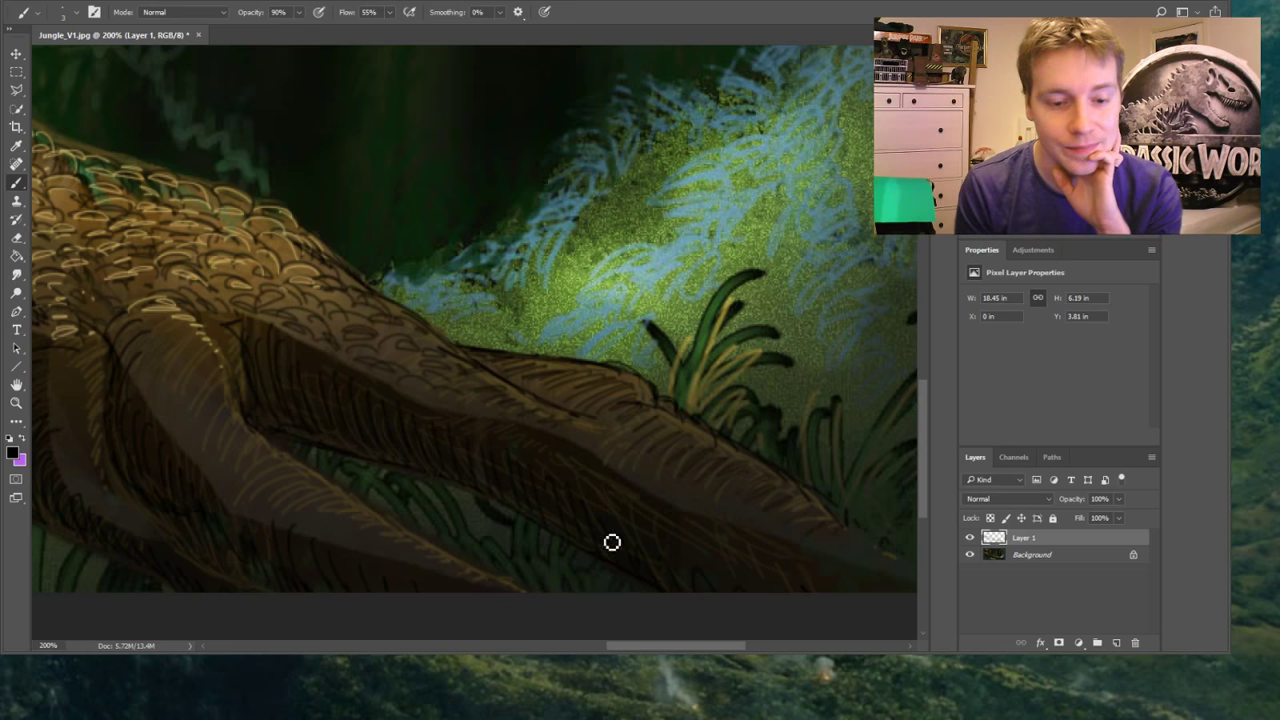
{"action": "left_click", "coordinate": [16, 402]}
{"action": "left_click", "coordinate": [399, 12]}
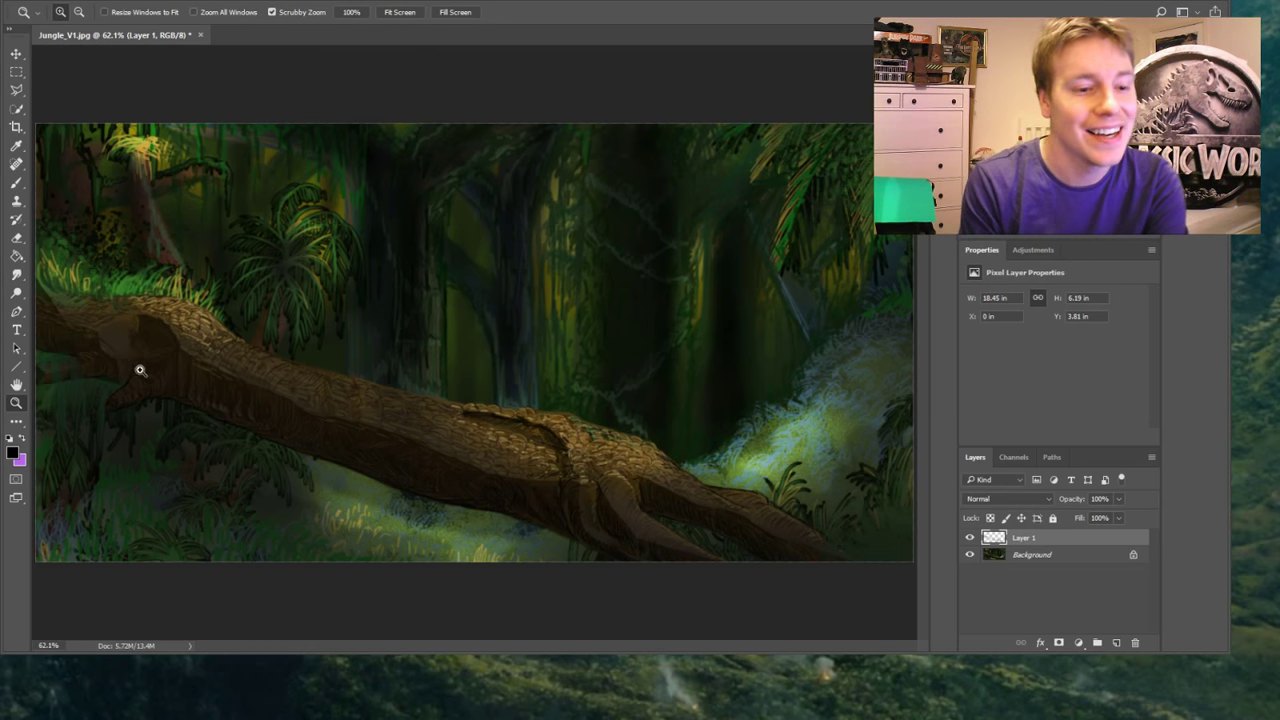
Zoom to 200% on the trunk's broken left end, pan left, and return to the Brush
{"action": "left_click_drag", "start_coordinate": [88, 376], "coordinate": [164, 403]}
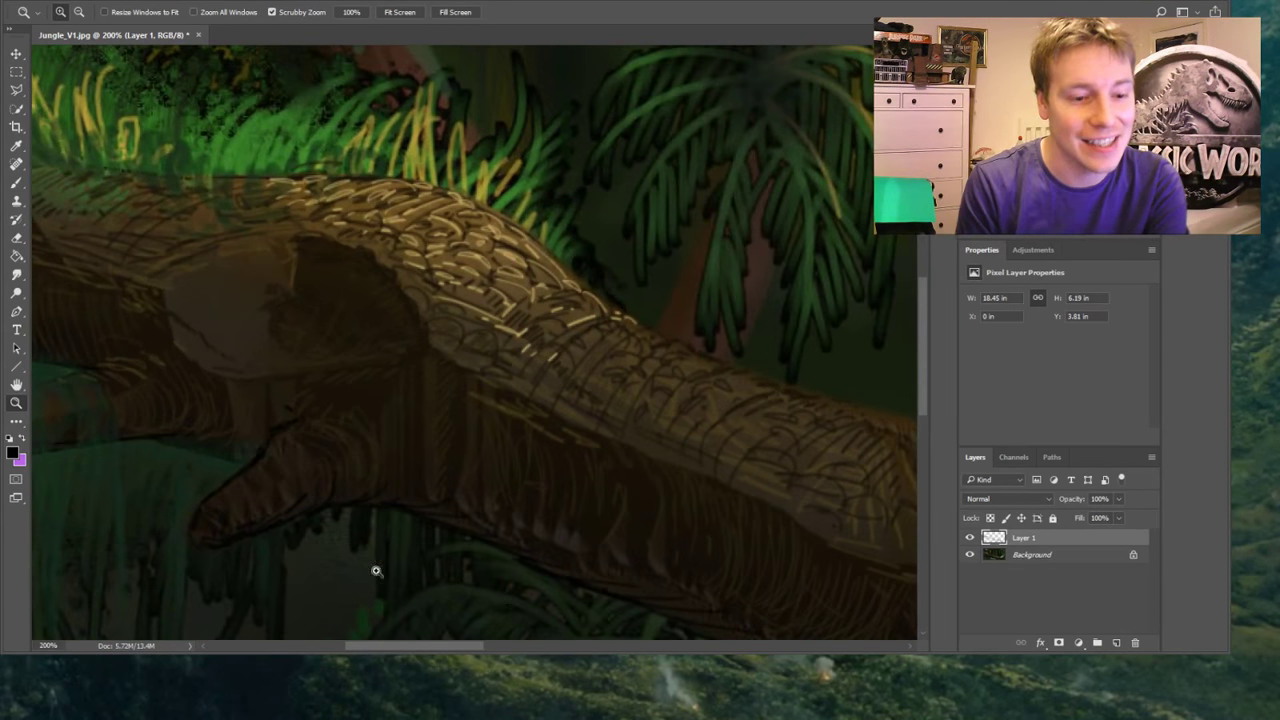
{"action": "left_click_drag", "start_coordinate": [386, 645], "coordinate": [351, 647]}
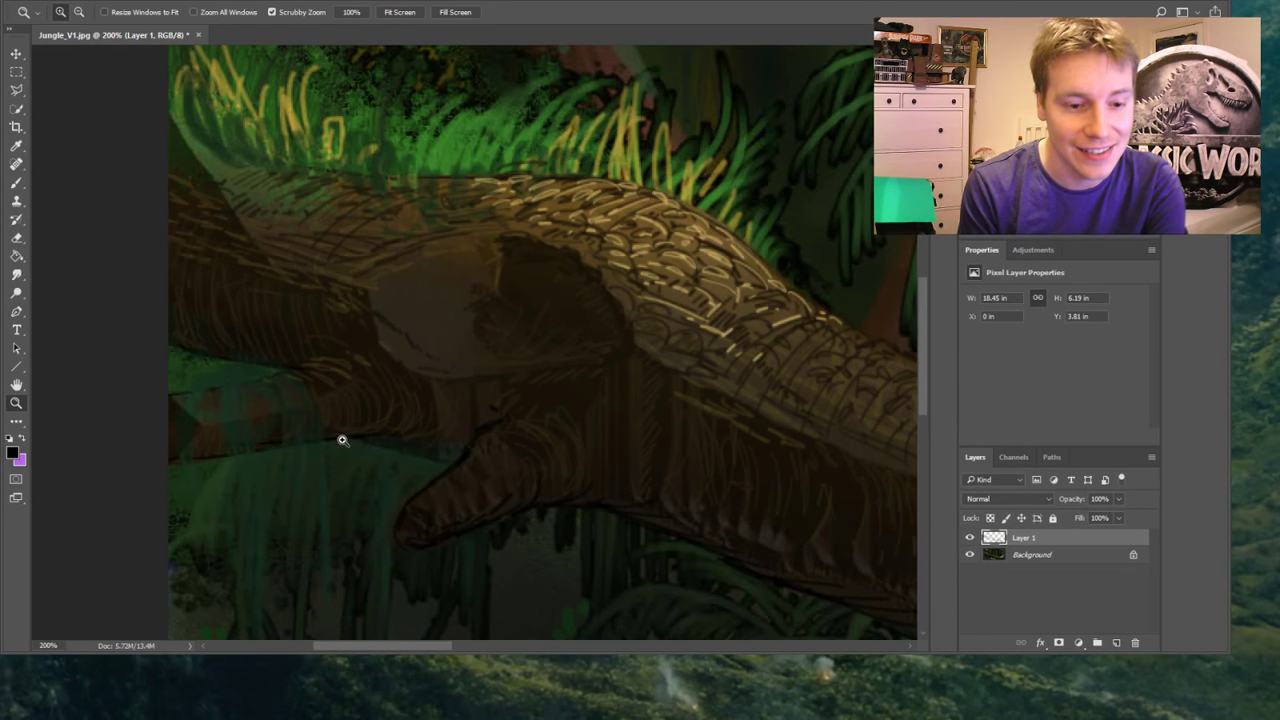
{"action": "key", "text": "b"}
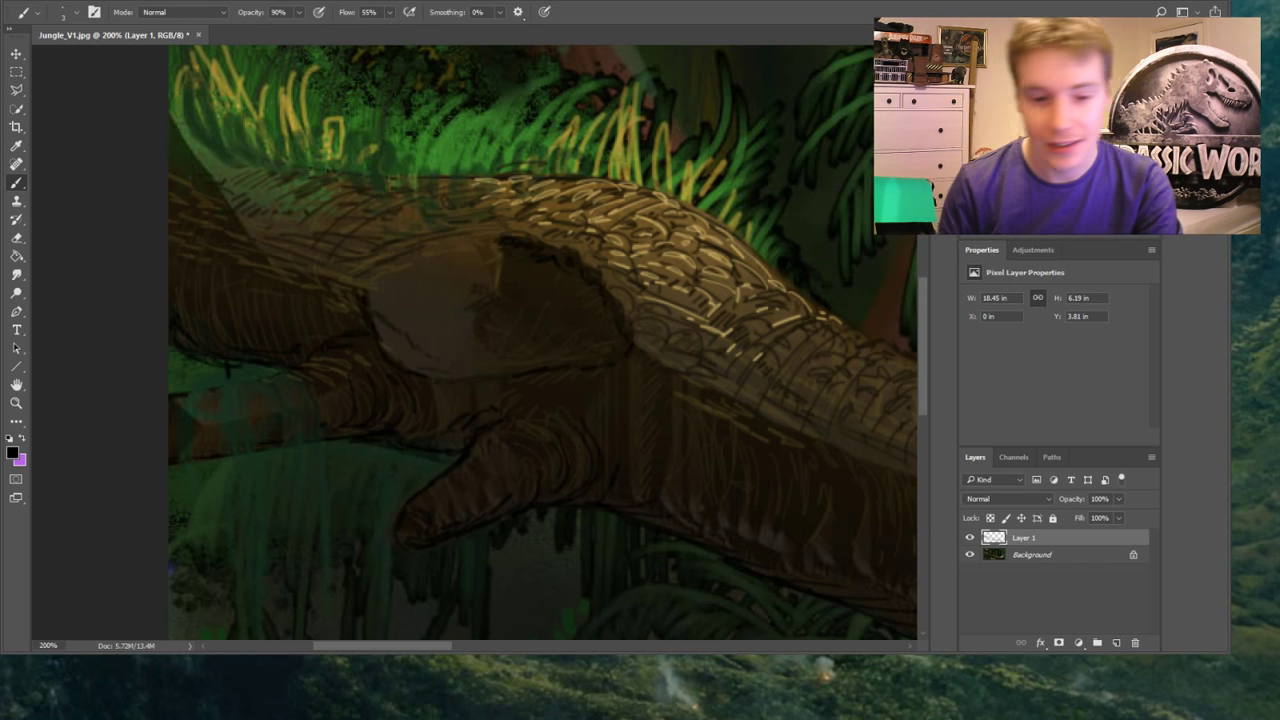
Add a dark stroke at the broken end and small dark fern tips in the grass under the log
{"action": "left_click_drag", "start_coordinate": [360, 294], "coordinate": [334, 303]}
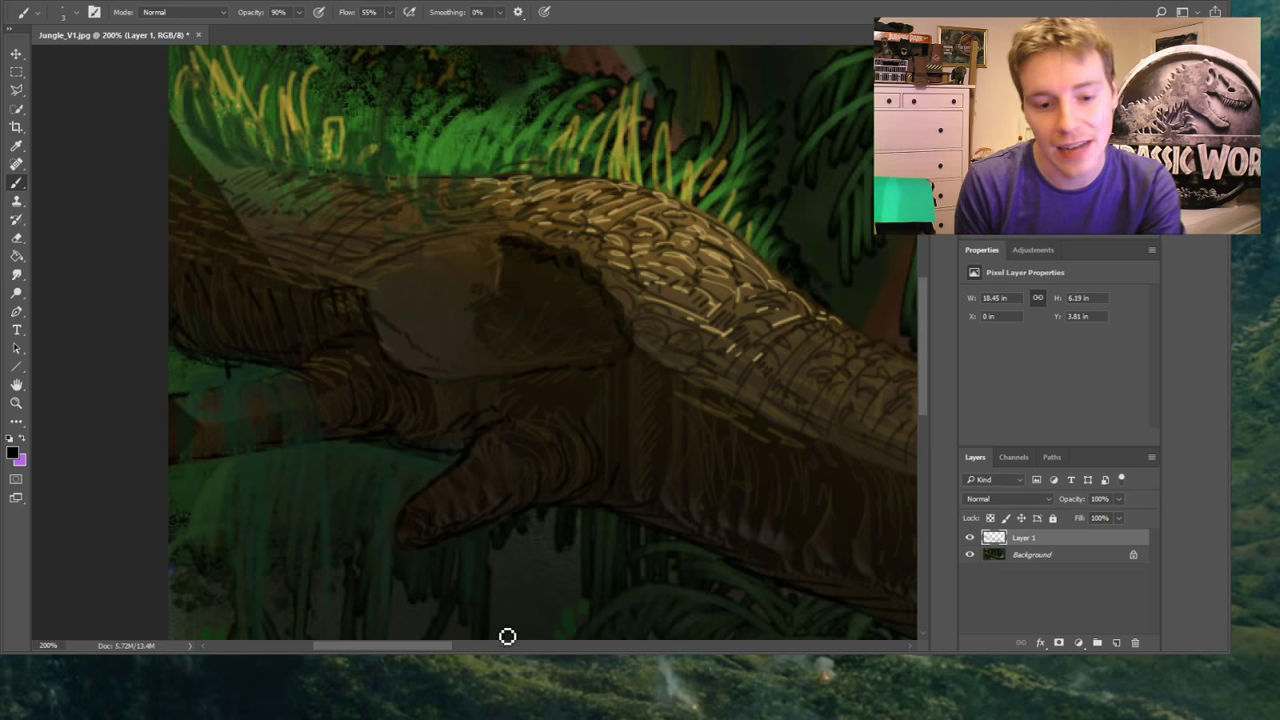
{"action": "scroll", "coordinate": [428, 600], "scroll_direction": "right", "scroll_amount": 5}
{"action": "scroll", "coordinate": [651, 500], "scroll_direction": "right", "scroll_amount": 1}
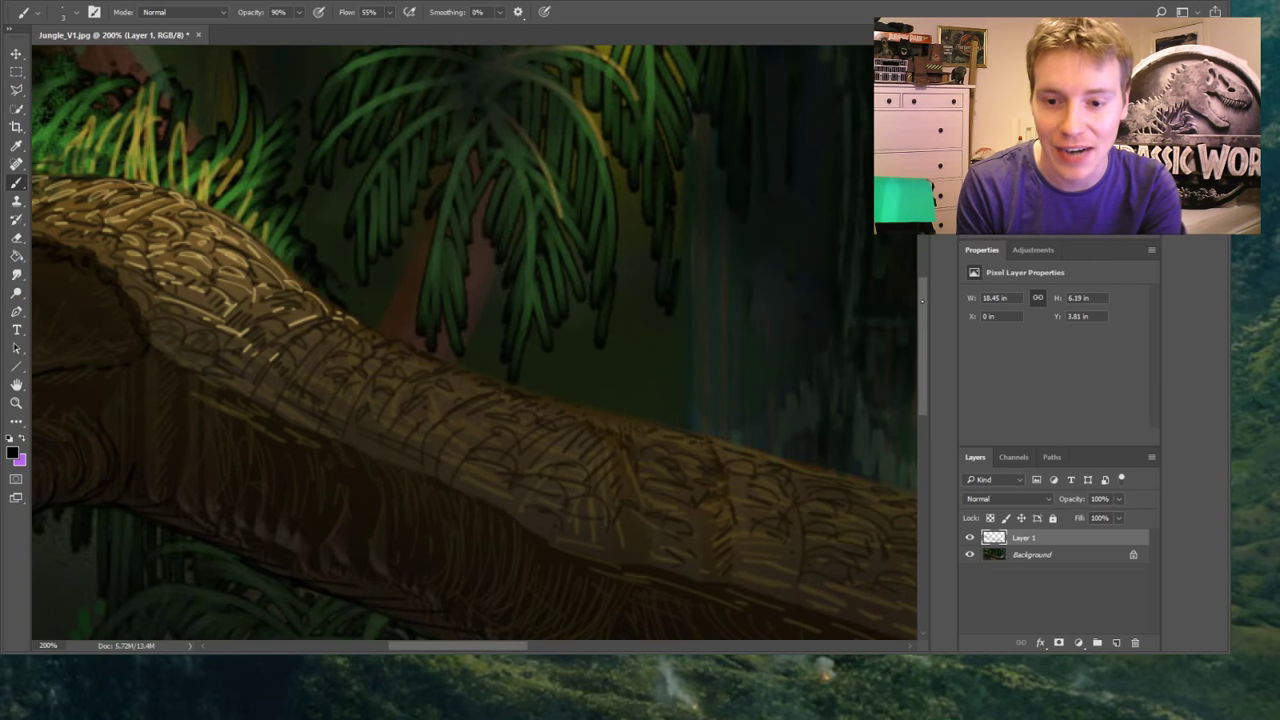
{"action": "scroll", "coordinate": [900, 378], "scroll_direction": "down", "scroll_amount": 5}
{"action": "scroll", "coordinate": [918, 378], "scroll_direction": "down", "scroll_amount": 2}
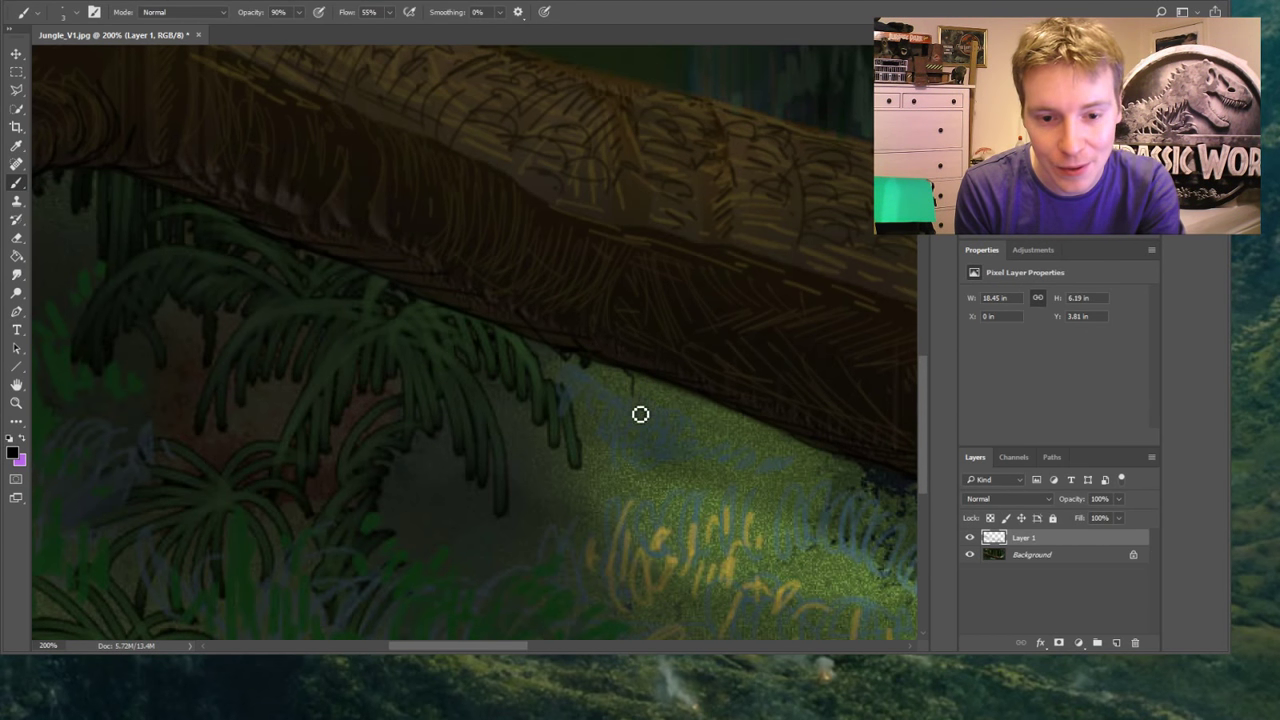
{"action": "left_click_drag", "start_coordinate": [642, 394], "coordinate": [651, 377]}
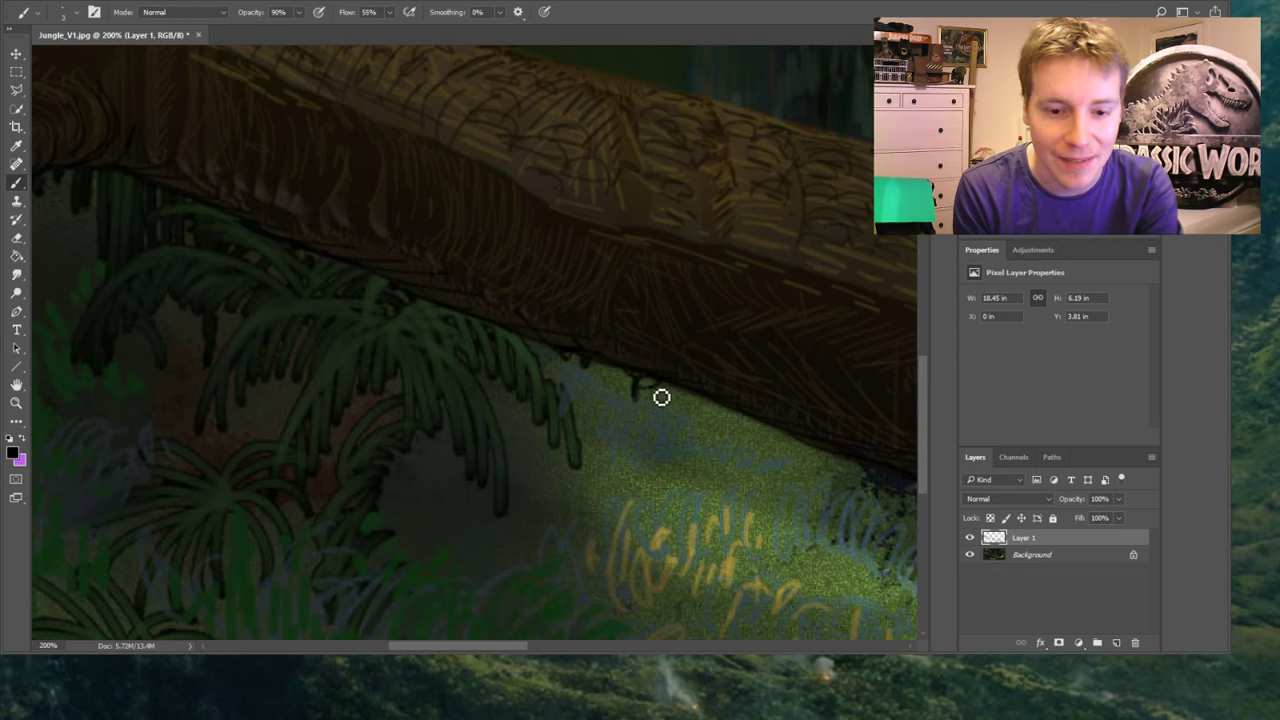
{"action": "left_click_drag", "start_coordinate": [651, 417], "coordinate": [651, 394]}
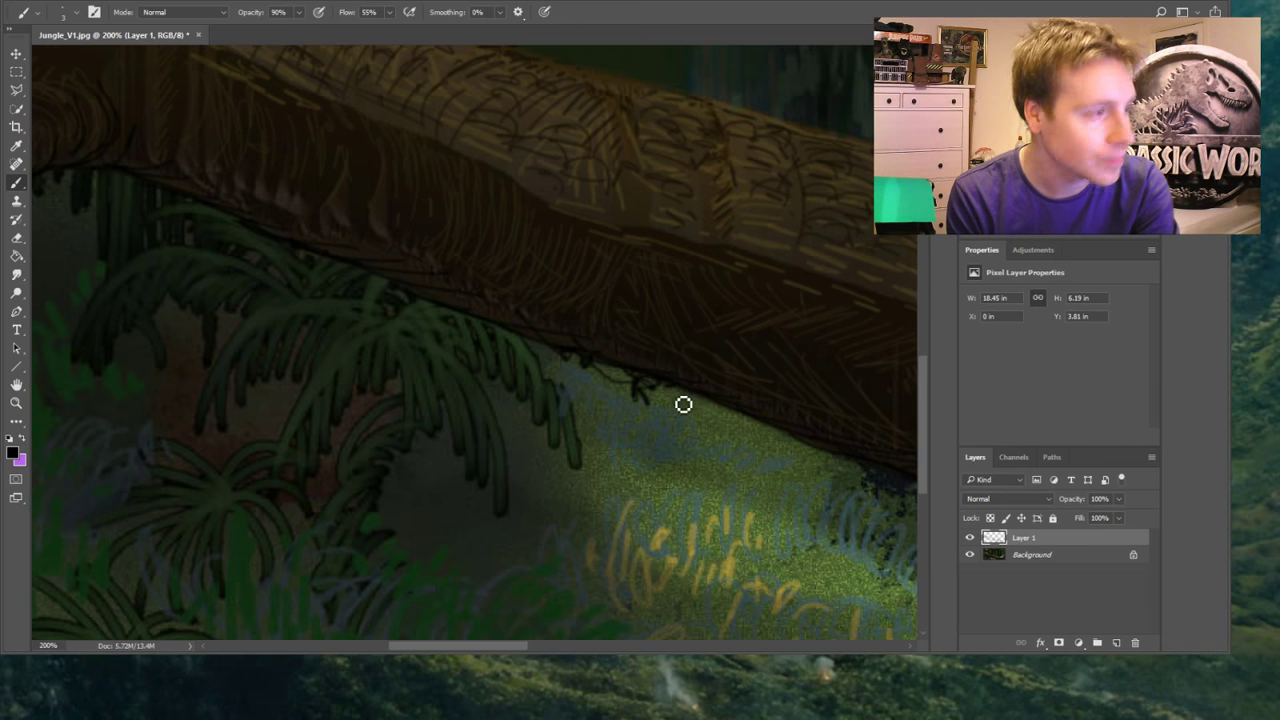
{"action": "left_click", "coordinate": [16, 402]}
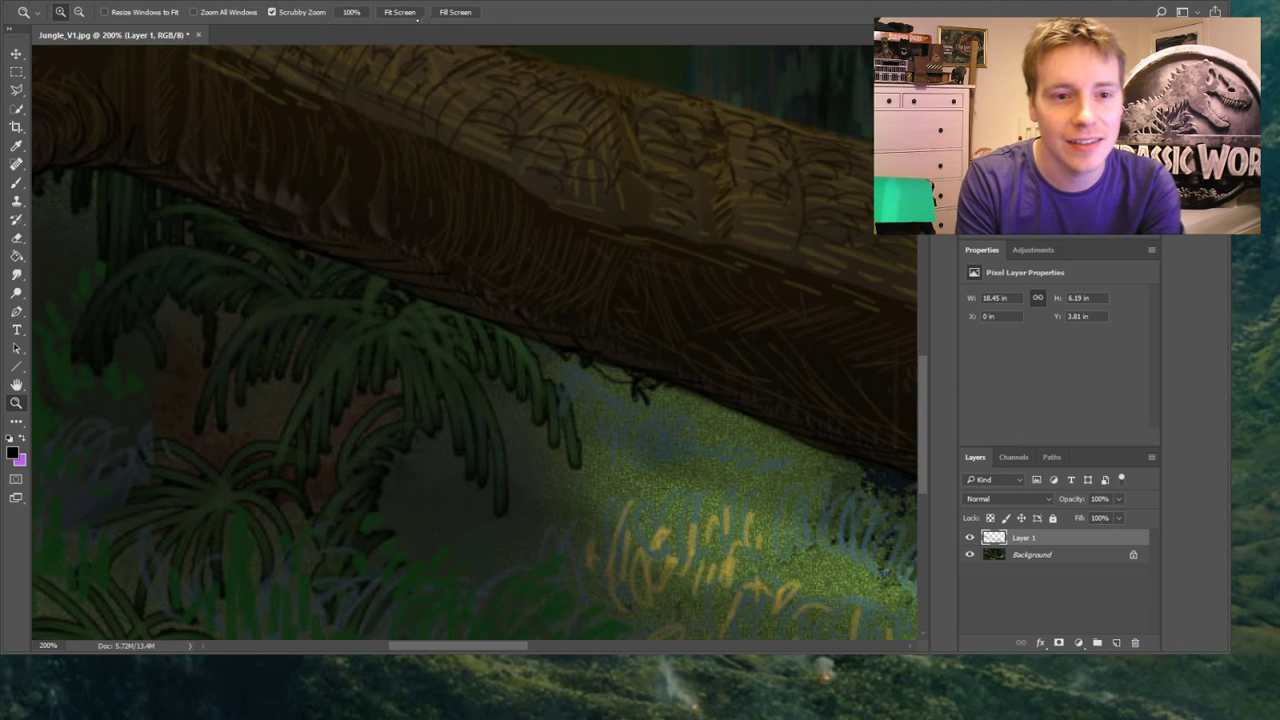
Fit the painting to the window, then zoom to 200% on the trunk's left end with the Eyedropper
{"action": "left_click", "coordinate": [402, 12]}
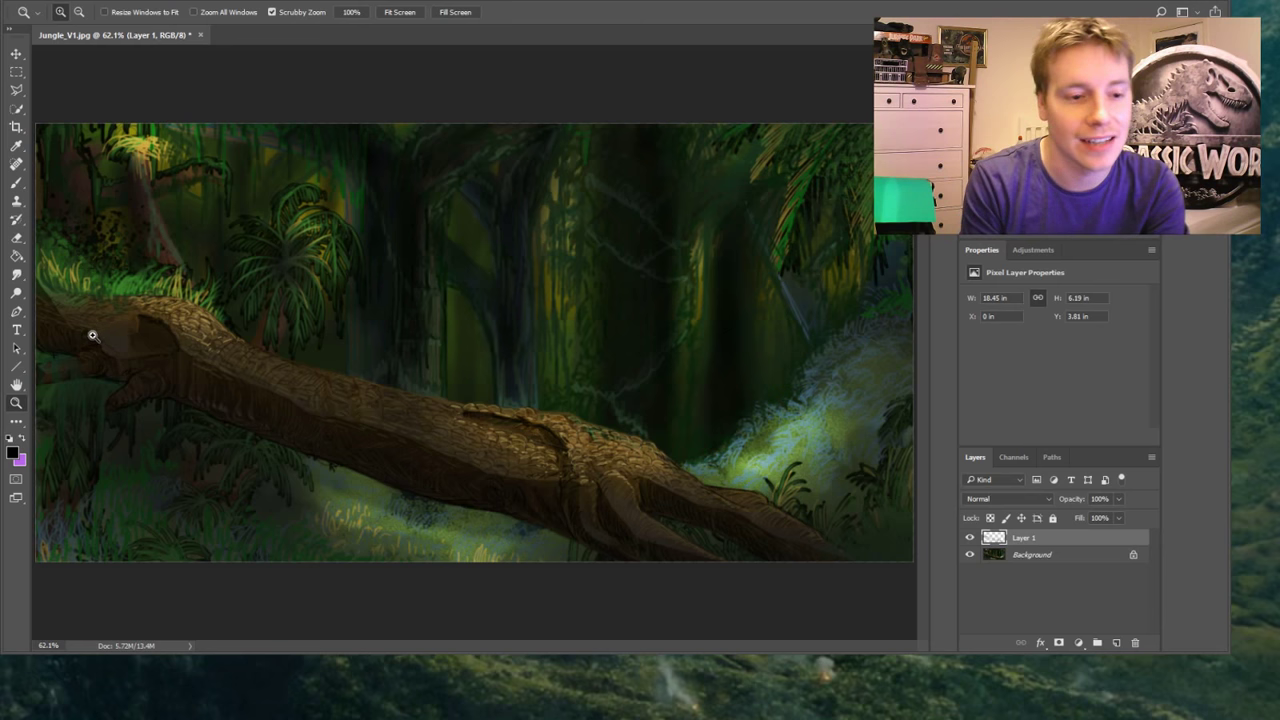
{"action": "left_click_drag", "start_coordinate": [92, 335], "coordinate": [101, 335]}
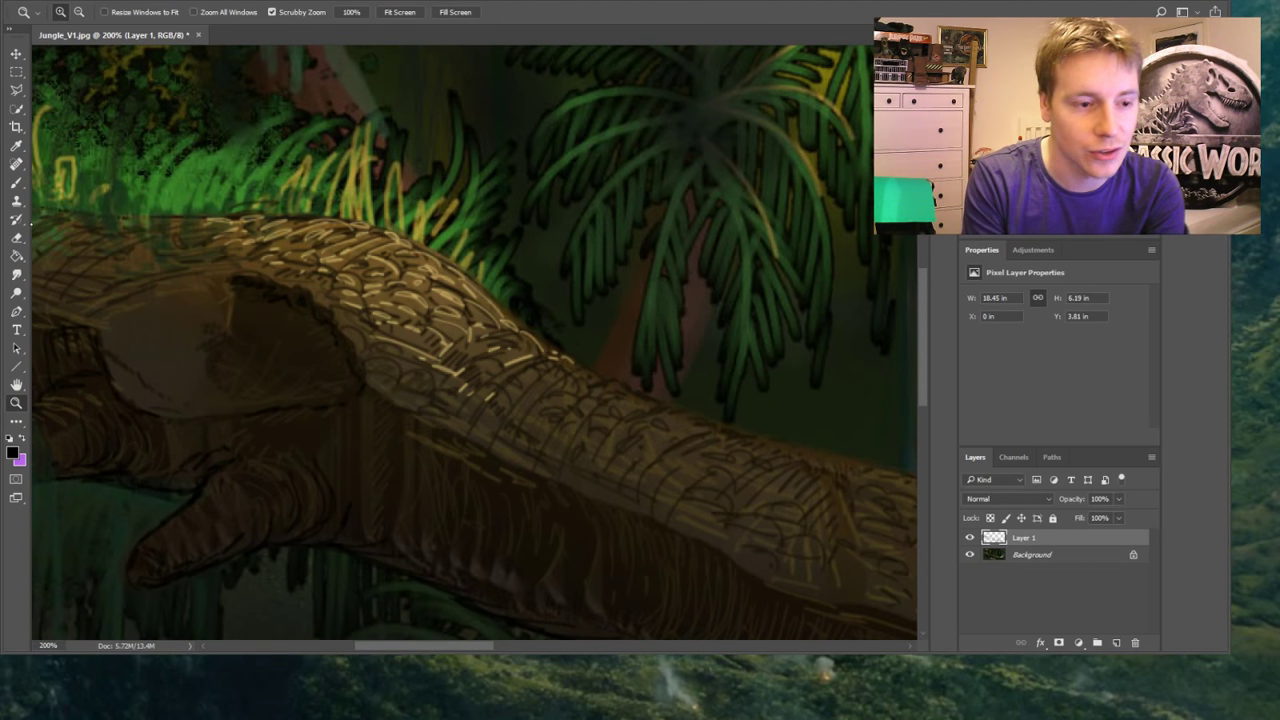
{"action": "key", "text": "b"}
{"action": "key", "text": "i"}
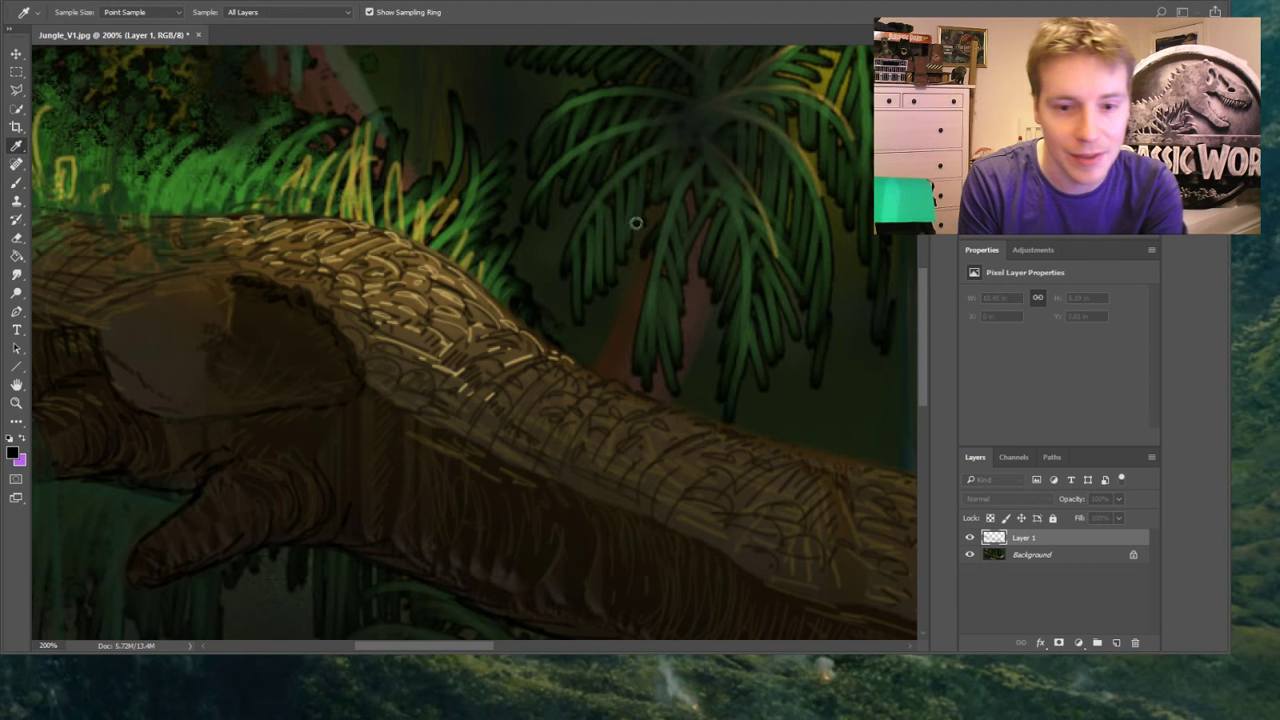
Sample the palm leaf's green and paint a thick vine from the trunk top down its side
{"action": "left_click", "coordinate": [785, 176]}
{"action": "key", "text": "b"}
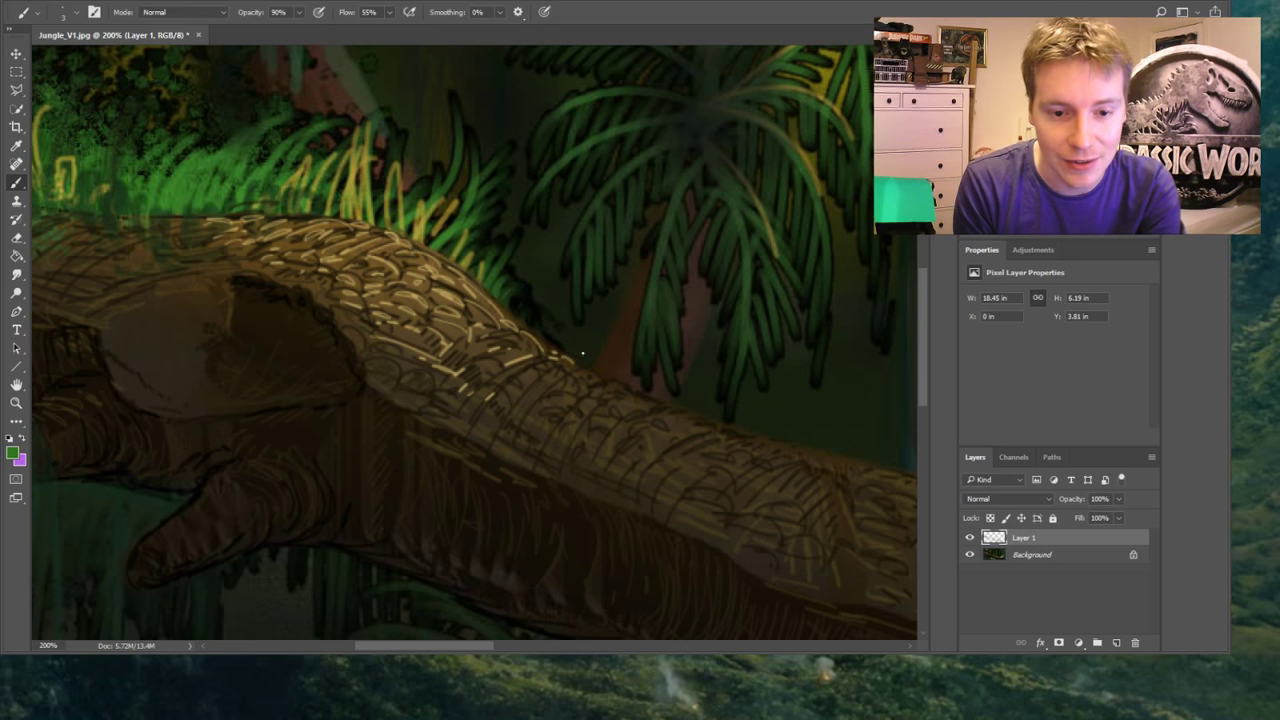
{"action": "mouse_move", "coordinate": [578, 357]}
{"action": "left_mouse_down"}
{"action": "mouse_move", "coordinate": [597, 360]}
{"action": "mouse_move", "coordinate": [571, 357]}
{"action": "mouse_move", "coordinate": [600, 377]}
{"action": "mouse_move", "coordinate": [477, 451]}
{"action": "mouse_move", "coordinate": [528, 435]}
{"action": "left_mouse_up"}
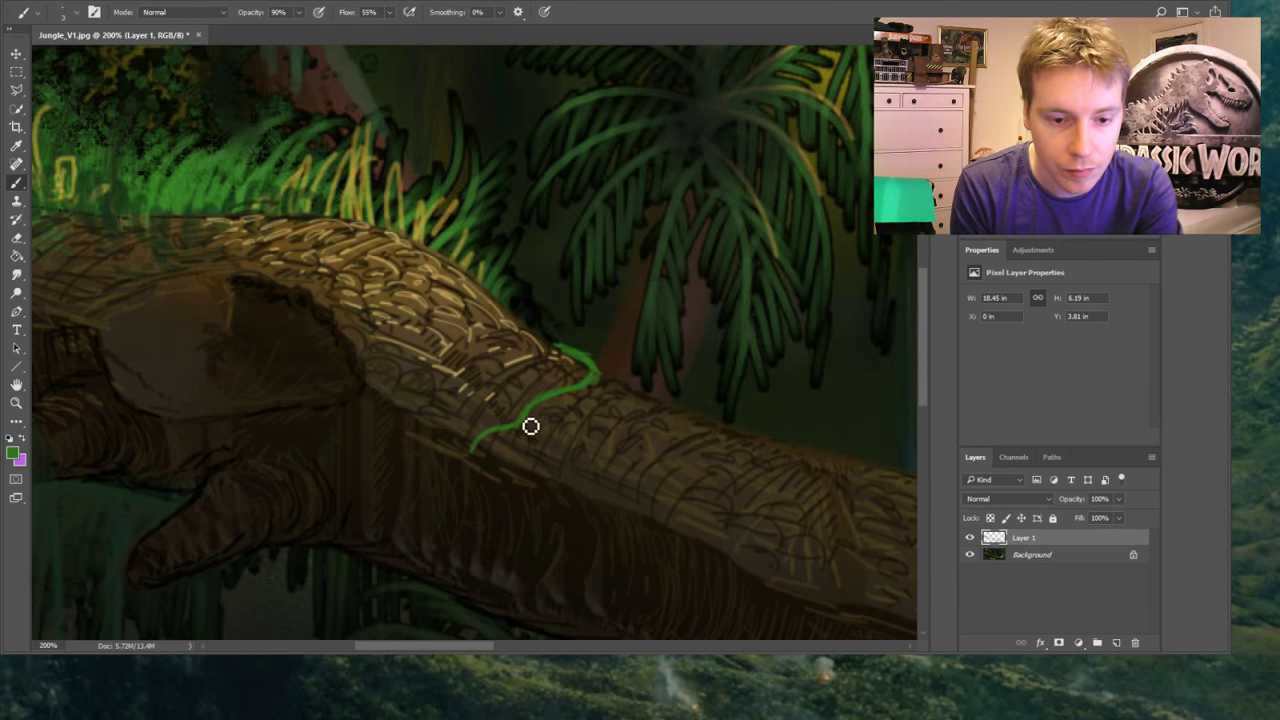
{"action": "mouse_move", "coordinate": [443, 496]}
{"action": "left_mouse_down"}
{"action": "mouse_move", "coordinate": [429, 539]}
{"action": "mouse_move", "coordinate": [438, 588]}
{"action": "left_mouse_up"}
{"action": "mouse_move", "coordinate": [429, 533]}
{"action": "left_mouse_down"}
{"action": "mouse_move", "coordinate": [440, 494]}
{"action": "mouse_move", "coordinate": [469, 466]}
{"action": "mouse_move", "coordinate": [526, 440]}
{"action": "left_mouse_up"}
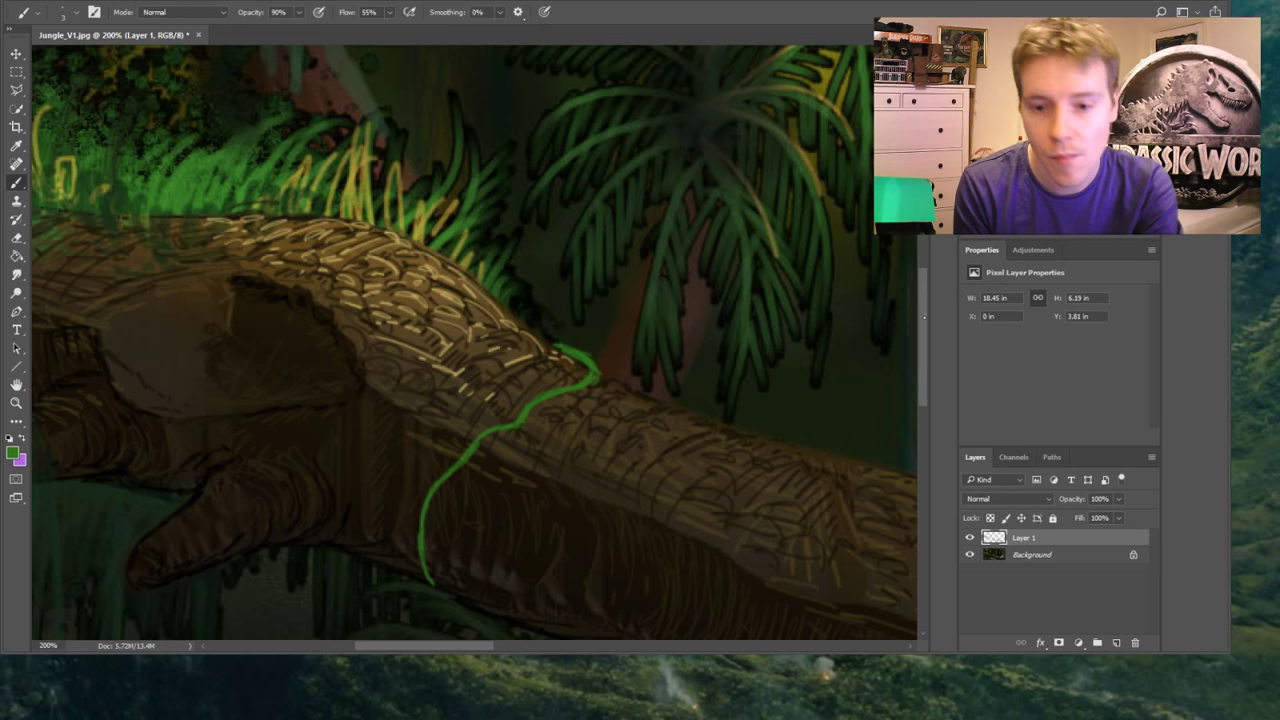
{"action": "left_click_drag", "start_coordinate": [921, 330], "coordinate": [921, 405]}
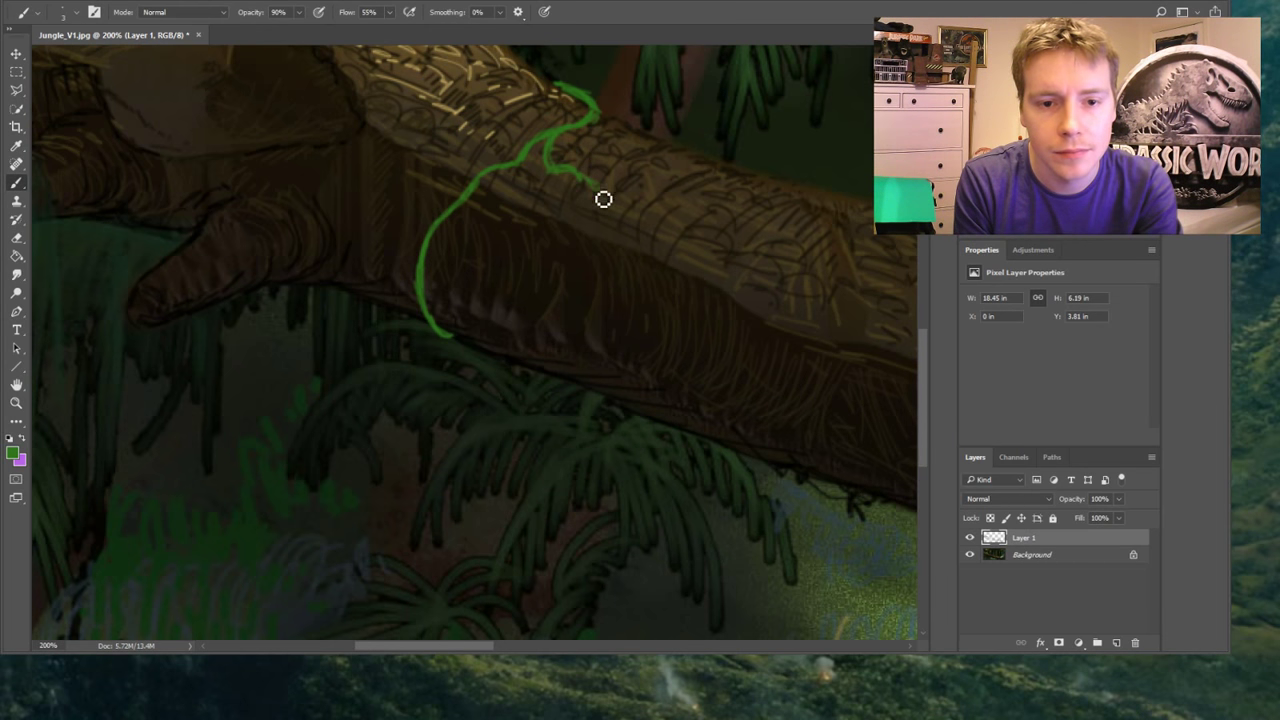
Add a second vine strand down the trunk, joined to the upper curl, with a hooked curl and tendril
{"action": "left_click_drag", "start_coordinate": [587, 186], "coordinate": [556, 222]}
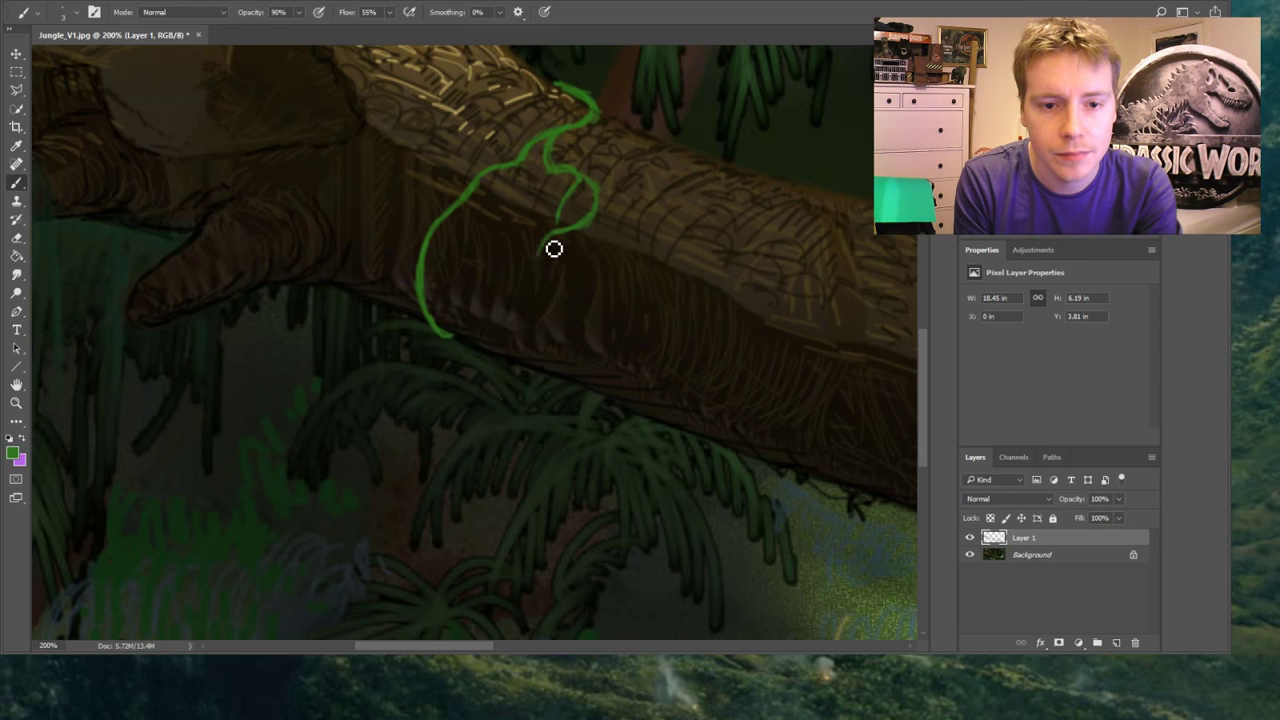
{"action": "mouse_move", "coordinate": [552, 248]}
{"action": "left_mouse_down"}
{"action": "mouse_move", "coordinate": [540, 281]}
{"action": "mouse_move", "coordinate": [550, 257]}
{"action": "mouse_move", "coordinate": [540, 320]}
{"action": "mouse_move", "coordinate": [551, 352]}
{"action": "mouse_move", "coordinate": [535, 376]}
{"action": "mouse_move", "coordinate": [551, 341]}
{"action": "mouse_move", "coordinate": [526, 371]}
{"action": "left_mouse_up"}
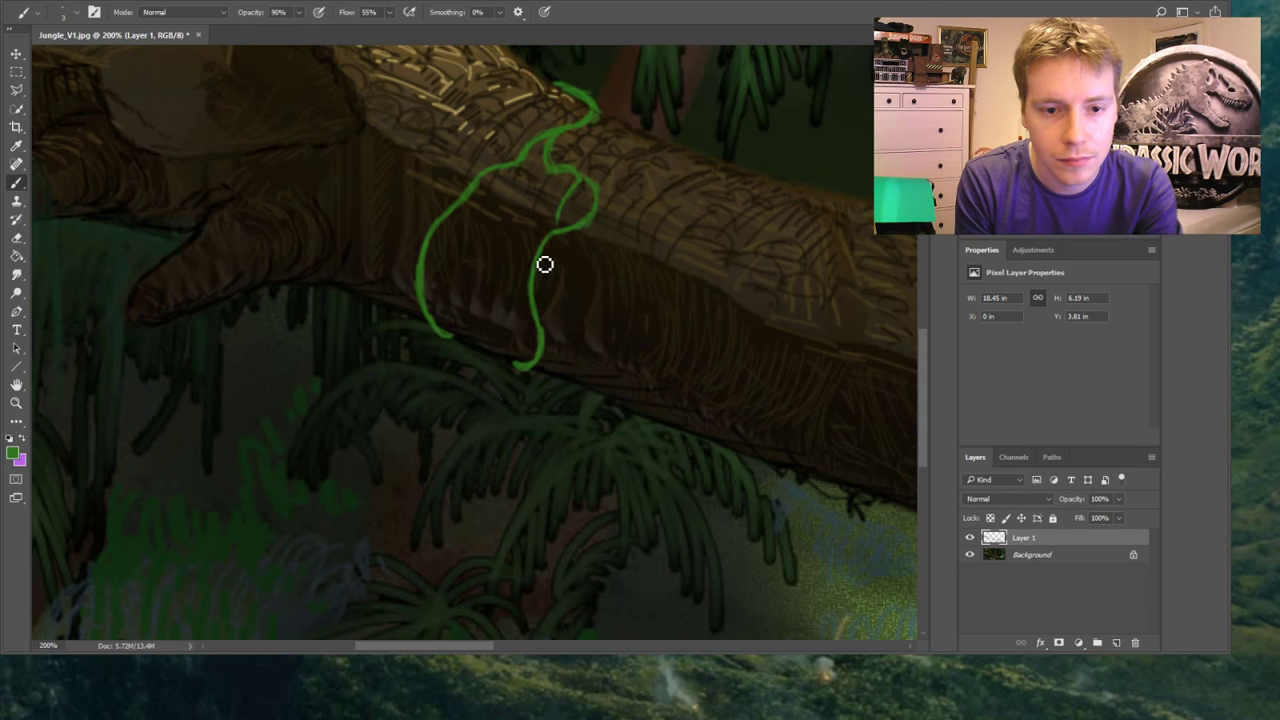
{"action": "mouse_move", "coordinate": [580, 224]}
{"action": "left_mouse_down"}
{"action": "mouse_move", "coordinate": [560, 237]}
{"action": "mouse_move", "coordinate": [590, 208]}
{"action": "left_mouse_up"}
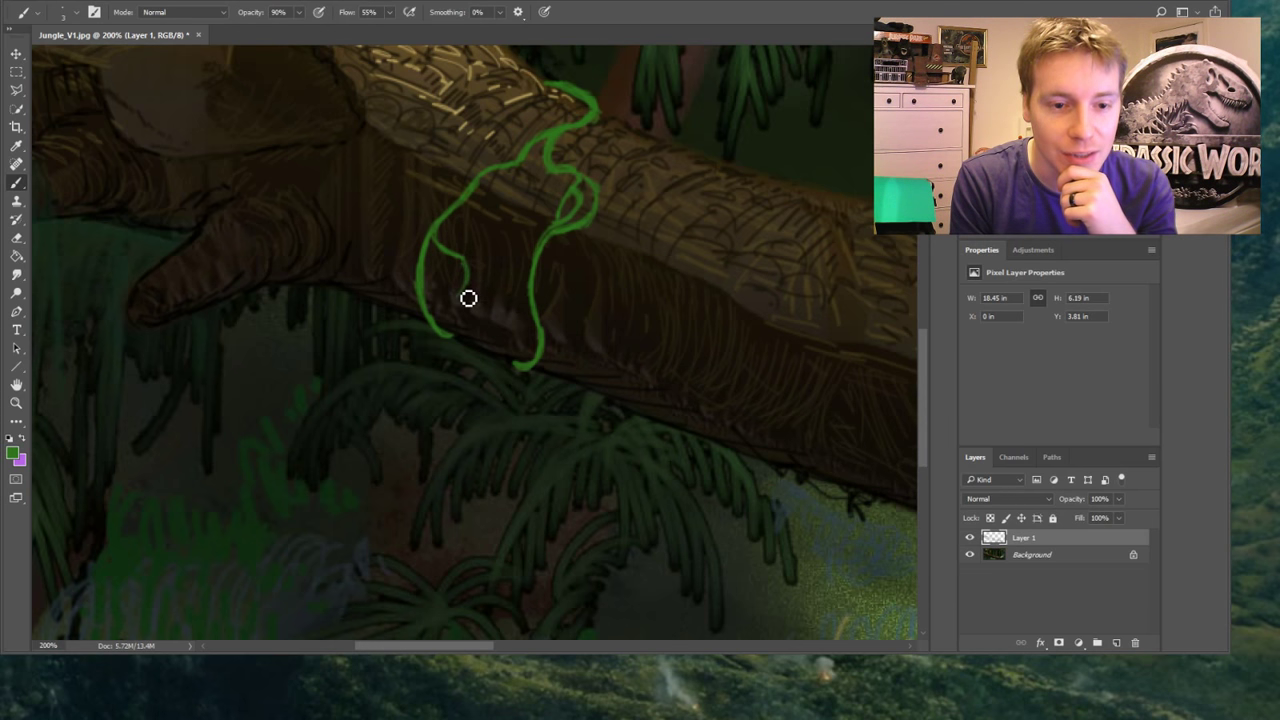
{"action": "mouse_move", "coordinate": [442, 244]}
{"action": "left_mouse_down"}
{"action": "mouse_move", "coordinate": [466, 268]}
{"action": "mouse_move", "coordinate": [461, 290]}
{"action": "left_mouse_up"}
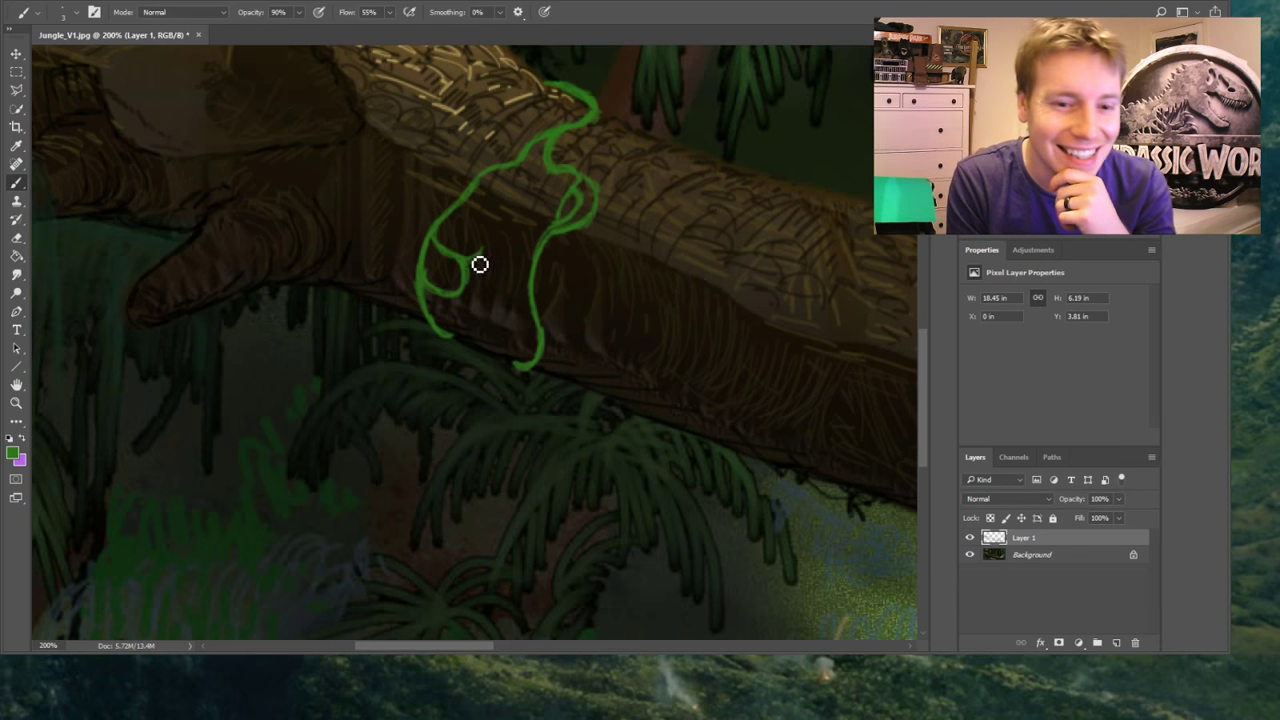
{"action": "mouse_move", "coordinate": [480, 264]}
{"action": "left_mouse_down"}
{"action": "mouse_move", "coordinate": [521, 256]}
{"action": "mouse_move", "coordinate": [510, 242]}
{"action": "mouse_move", "coordinate": [536, 318]}
{"action": "mouse_move", "coordinate": [500, 241]}
{"action": "mouse_move", "coordinate": [518, 186]}
{"action": "left_mouse_up"}
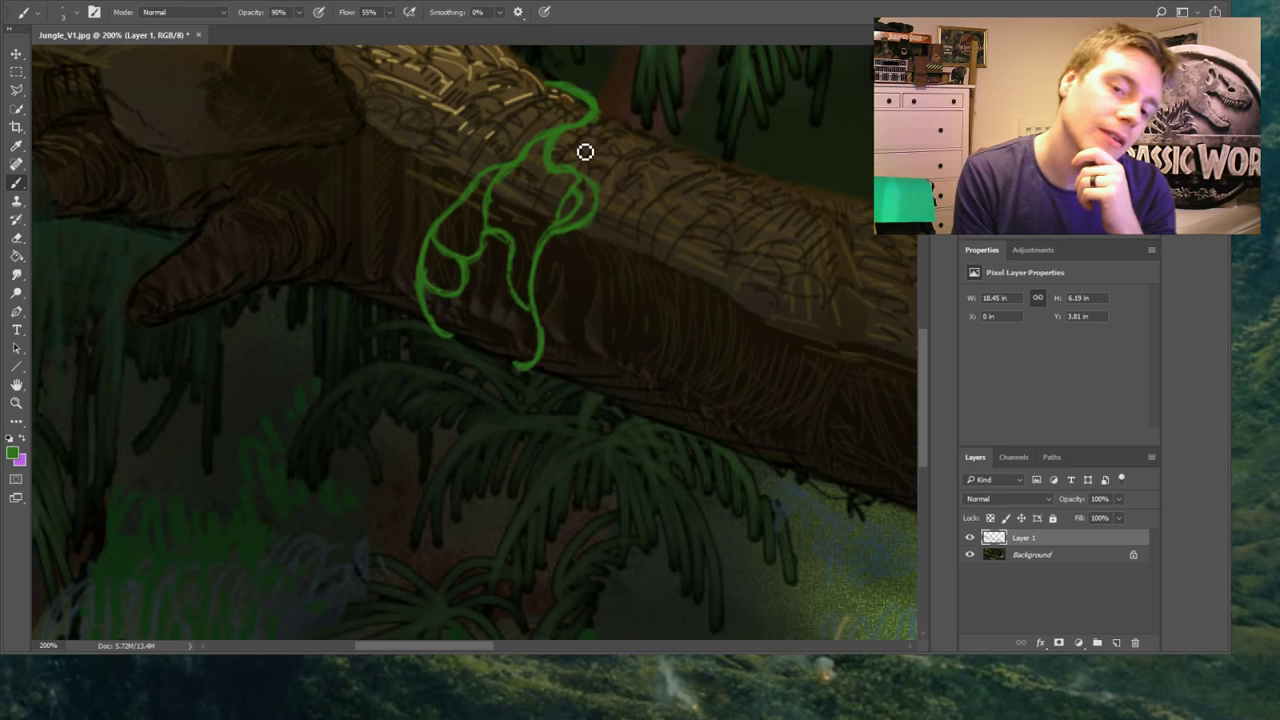
Paint a new vine strand across the trunk's top and down its left side
{"action": "scroll", "coordinate": [923, 357], "scroll_direction": "up", "scroll_amount": 5}
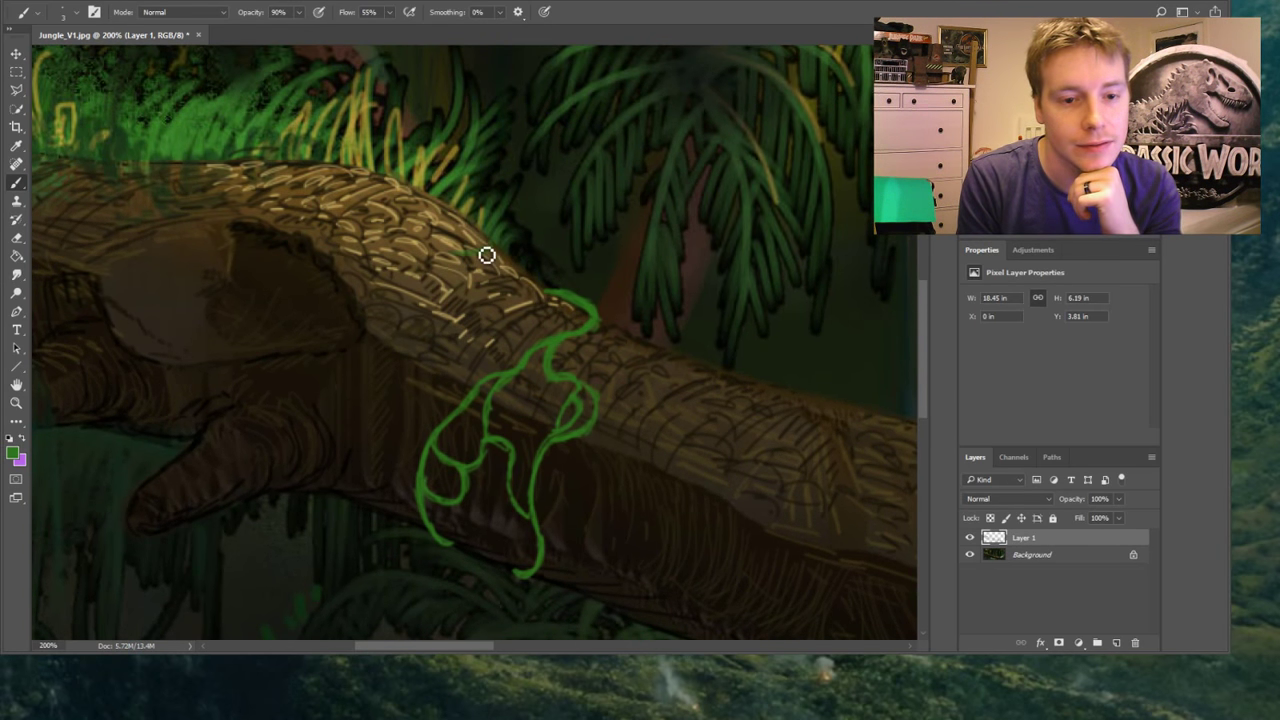
{"action": "mouse_move", "coordinate": [489, 256]}
{"action": "left_mouse_down"}
{"action": "mouse_move", "coordinate": [421, 272]}
{"action": "mouse_move", "coordinate": [402, 297]}
{"action": "mouse_move", "coordinate": [385, 336]}
{"action": "mouse_move", "coordinate": [406, 373]}
{"action": "mouse_move", "coordinate": [371, 417]}
{"action": "left_mouse_up"}
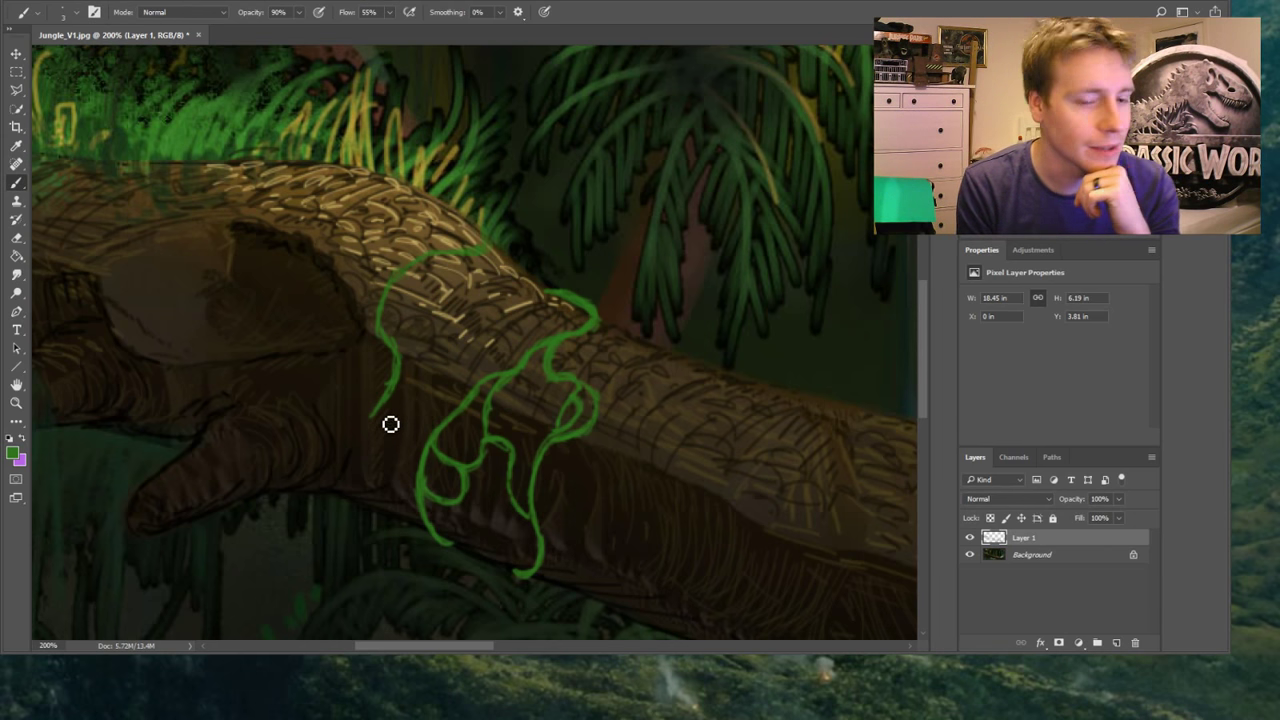
{"action": "mouse_move", "coordinate": [390, 413]}
{"action": "left_mouse_down"}
{"action": "mouse_move", "coordinate": [354, 465]}
{"action": "mouse_move", "coordinate": [361, 446]}
{"action": "mouse_move", "coordinate": [367, 511]}
{"action": "left_mouse_up"}
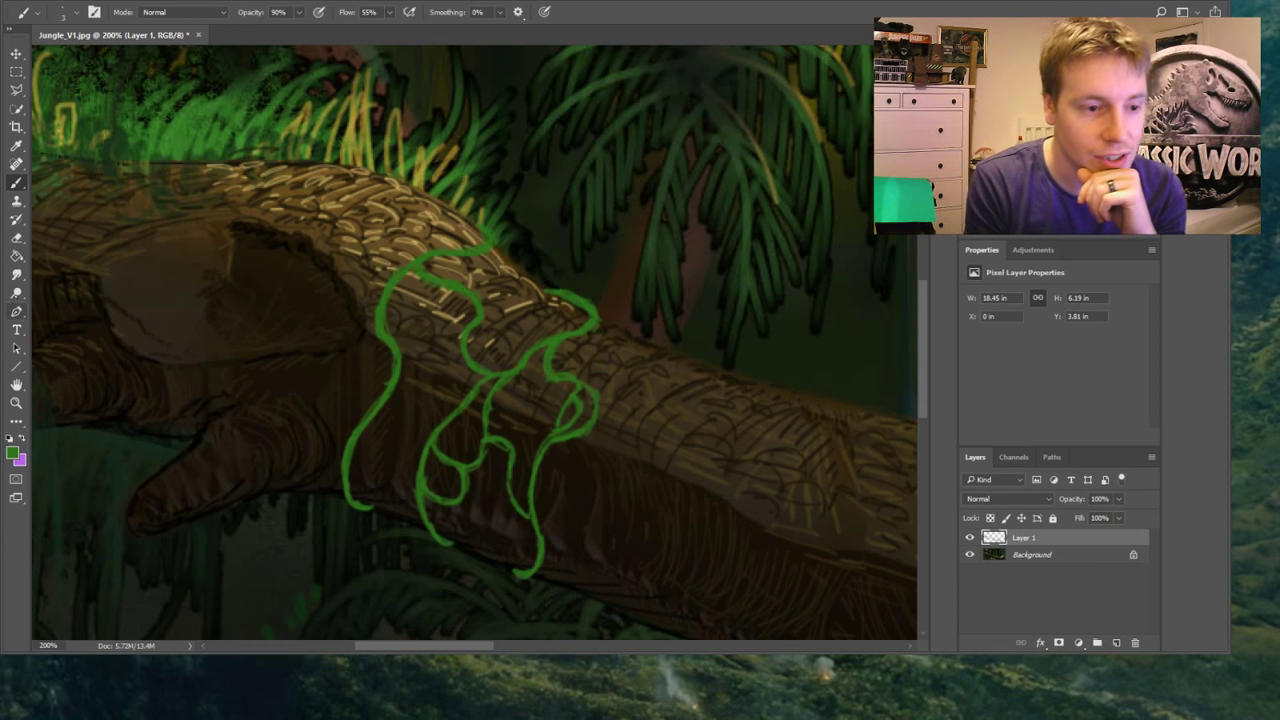
Smudge the lower end of the left vine into the trunk, then return to Brush and Eyedropper
{"action": "key", "text": "o"}
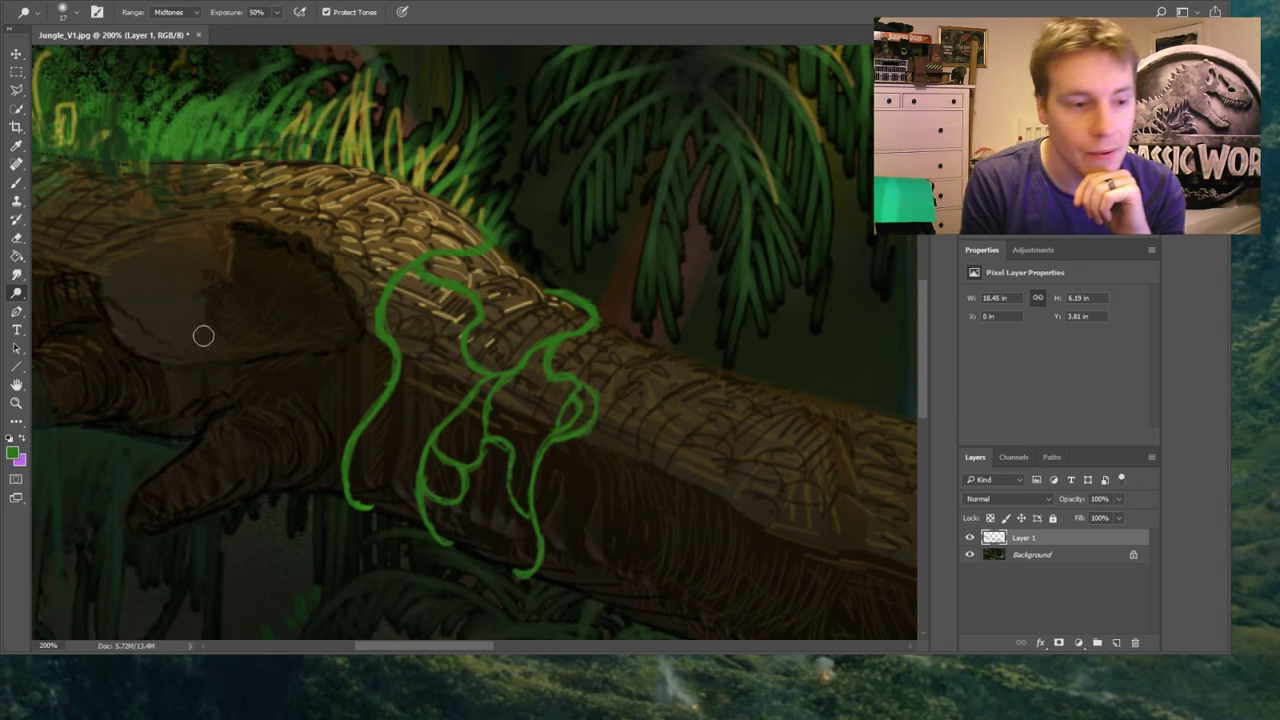
{"action": "key", "text": "r"}
{"action": "left_click_drag", "start_coordinate": [362, 473], "coordinate": [376, 488]}
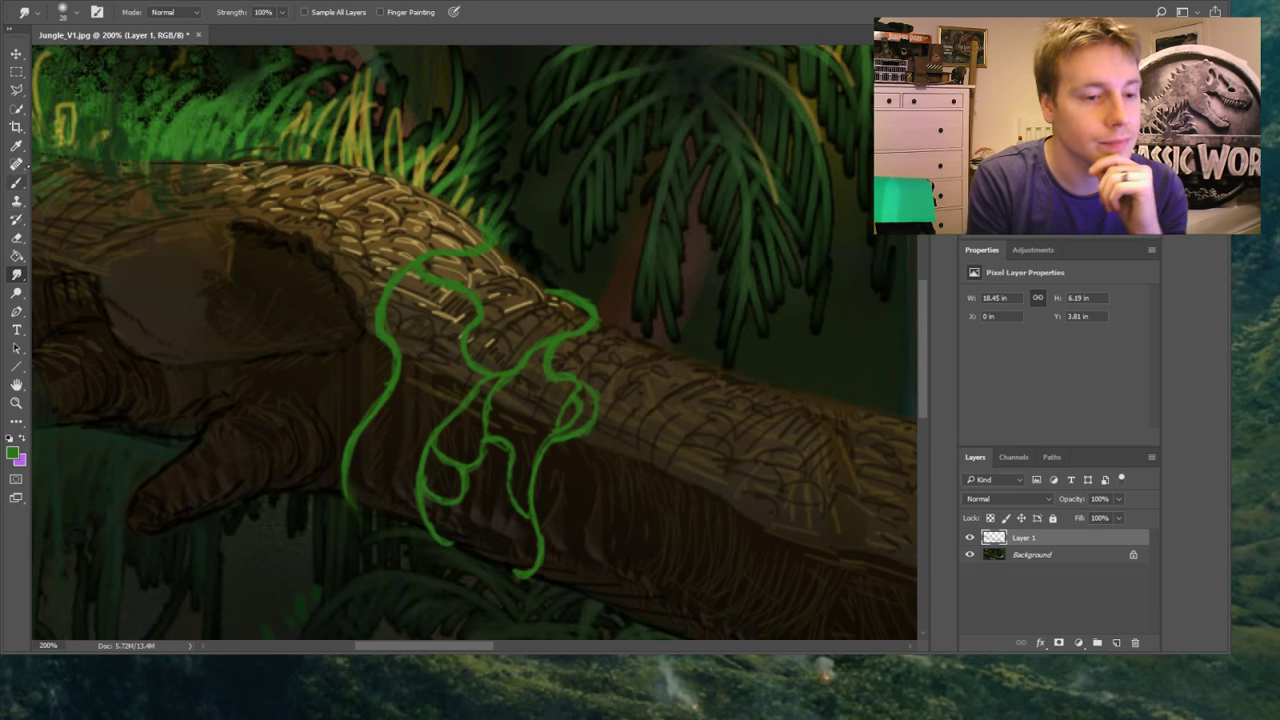
{"action": "key", "text": "b"}
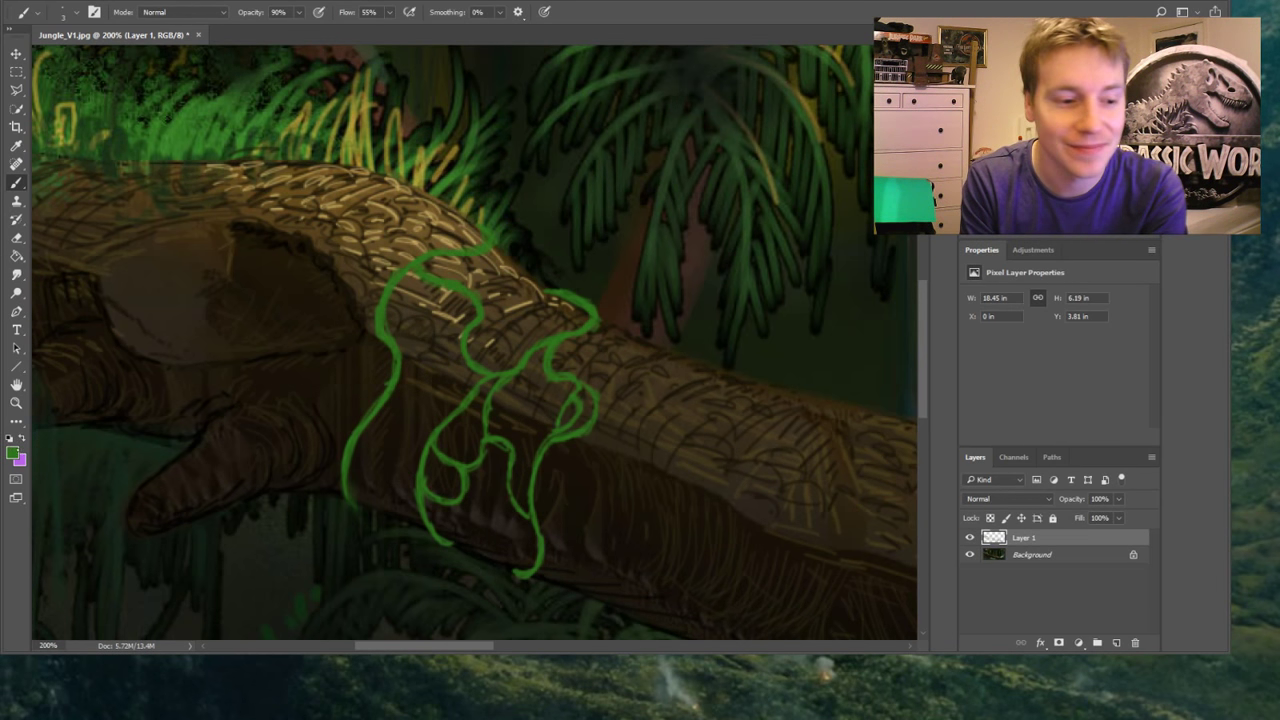
{"action": "key", "text": "i"}
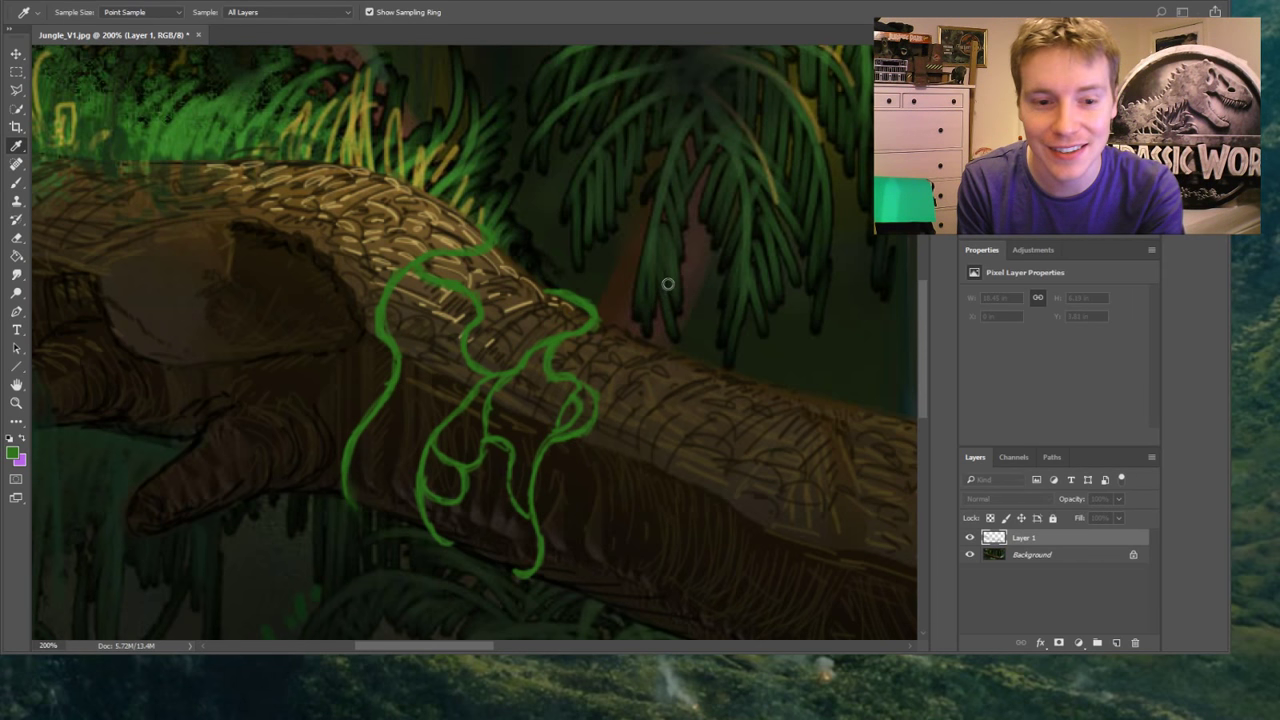
Return to the Brush for painting extra vine strands and brighter green highlights
{"action": "key", "text": "b"}
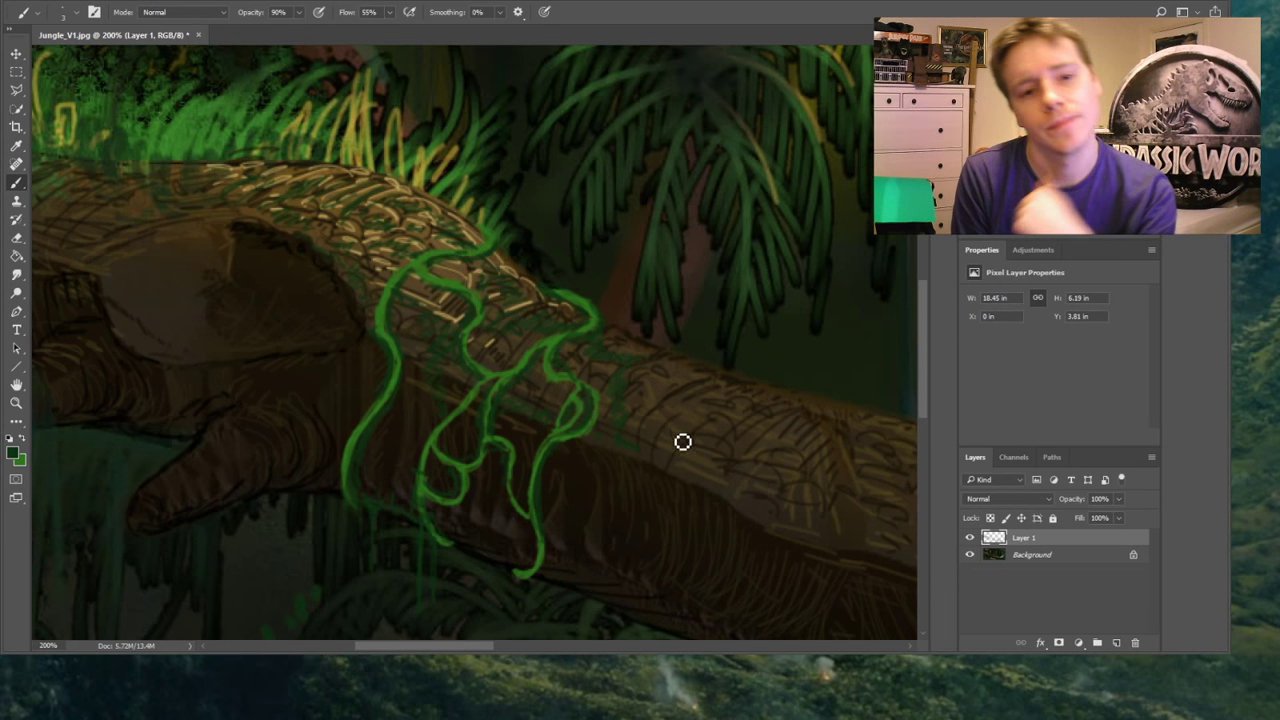
Brush a subtle stroke along the trunk's top edge, then fit the whole painting in the window
{"action": "mouse_move", "coordinate": [223, 169]}
{"action": "left_mouse_down"}
{"action": "mouse_move", "coordinate": [246, 196]}
{"action": "mouse_move", "coordinate": [264, 150]}
{"action": "mouse_move", "coordinate": [243, 185]}
{"action": "mouse_move", "coordinate": [238, 159]}
{"action": "mouse_move", "coordinate": [331, 215]}
{"action": "mouse_move", "coordinate": [336, 176]}
{"action": "mouse_move", "coordinate": [328, 204]}
{"action": "mouse_move", "coordinate": [377, 163]}
{"action": "mouse_move", "coordinate": [403, 217]}
{"action": "mouse_move", "coordinate": [449, 200]}
{"action": "mouse_move", "coordinate": [497, 249]}
{"action": "left_mouse_up"}
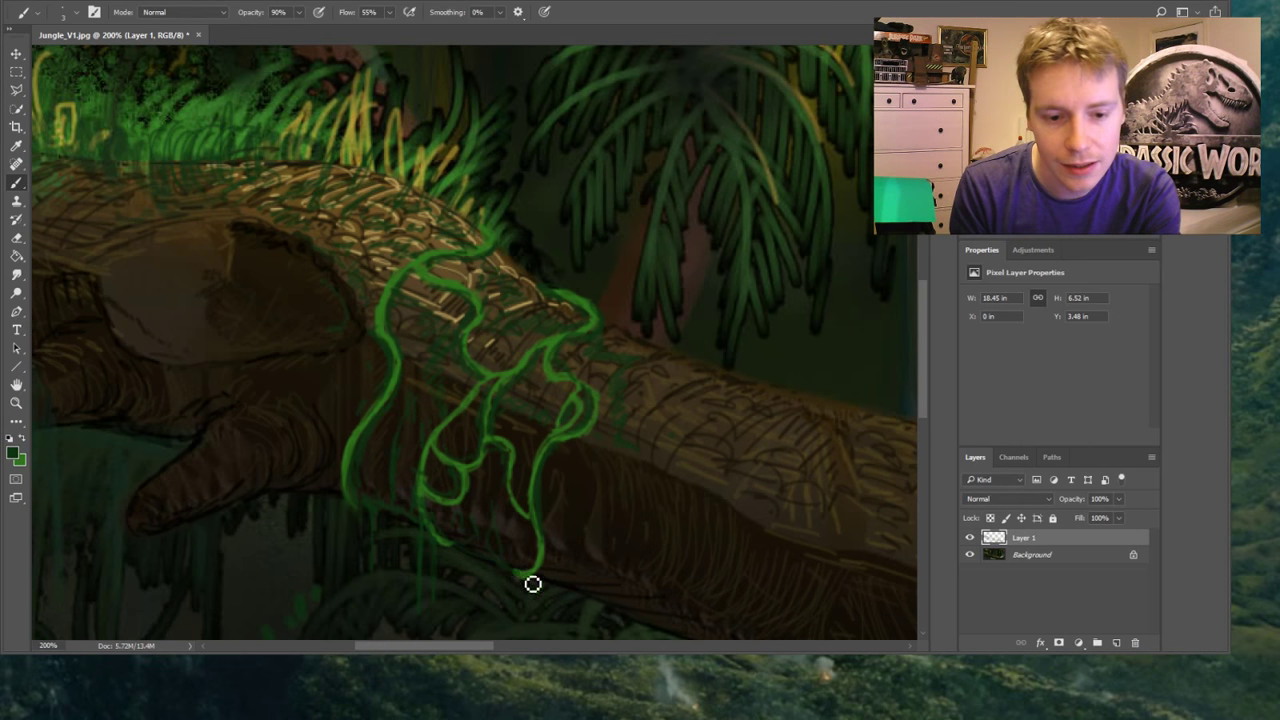
{"action": "key", "text": "z"}
{"action": "left_click", "coordinate": [399, 13]}
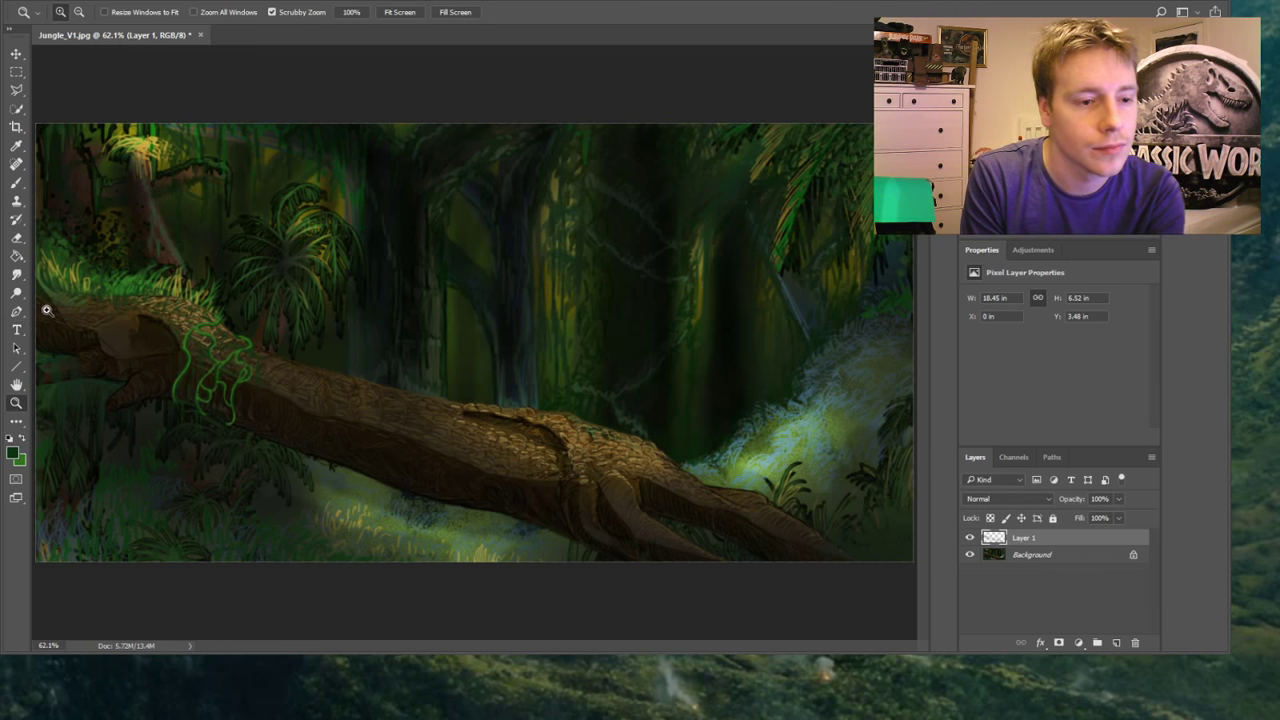
Zoom back to 200% on the vine-wrapped log and return to the Brush
{"action": "left_click_drag", "start_coordinate": [46, 310], "coordinate": [55, 316]}
{"action": "key", "text": "b"}
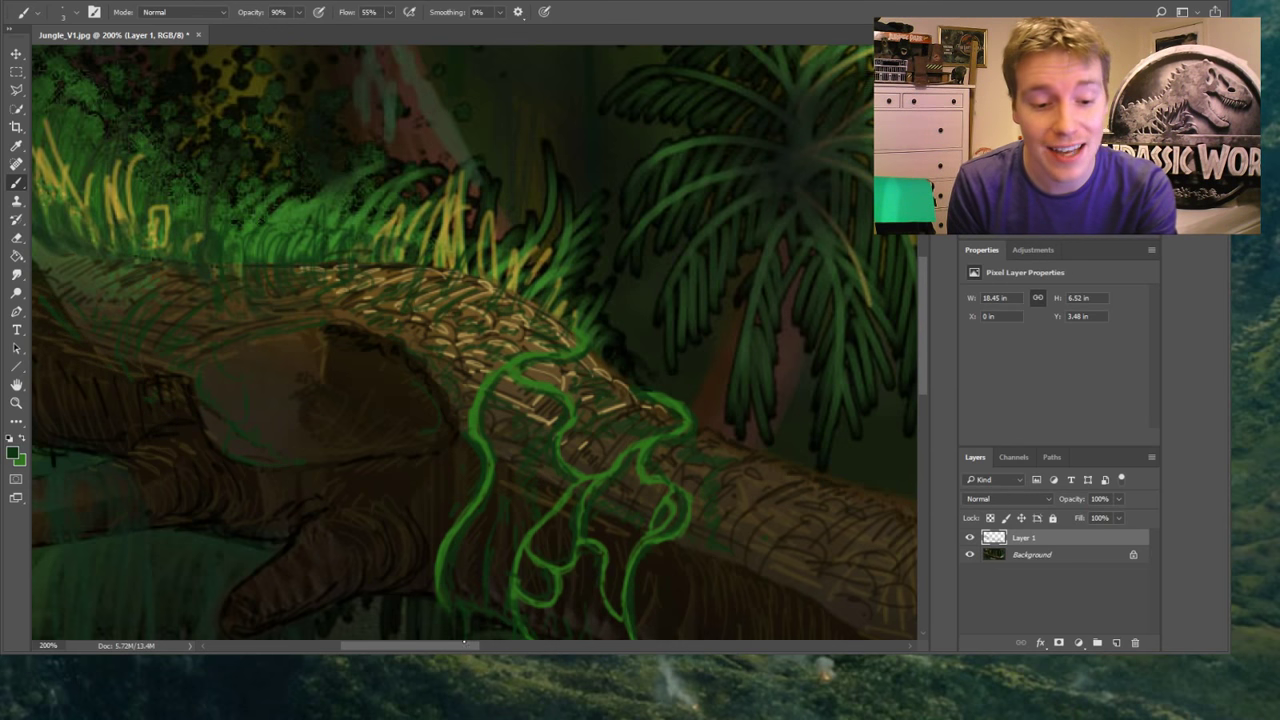
Paint short dark-green grass blades overhanging the trunk's upper edge on Layer 1
{"action": "scroll", "coordinate": [412, 569], "scroll_direction": "left", "scroll_amount": 3}
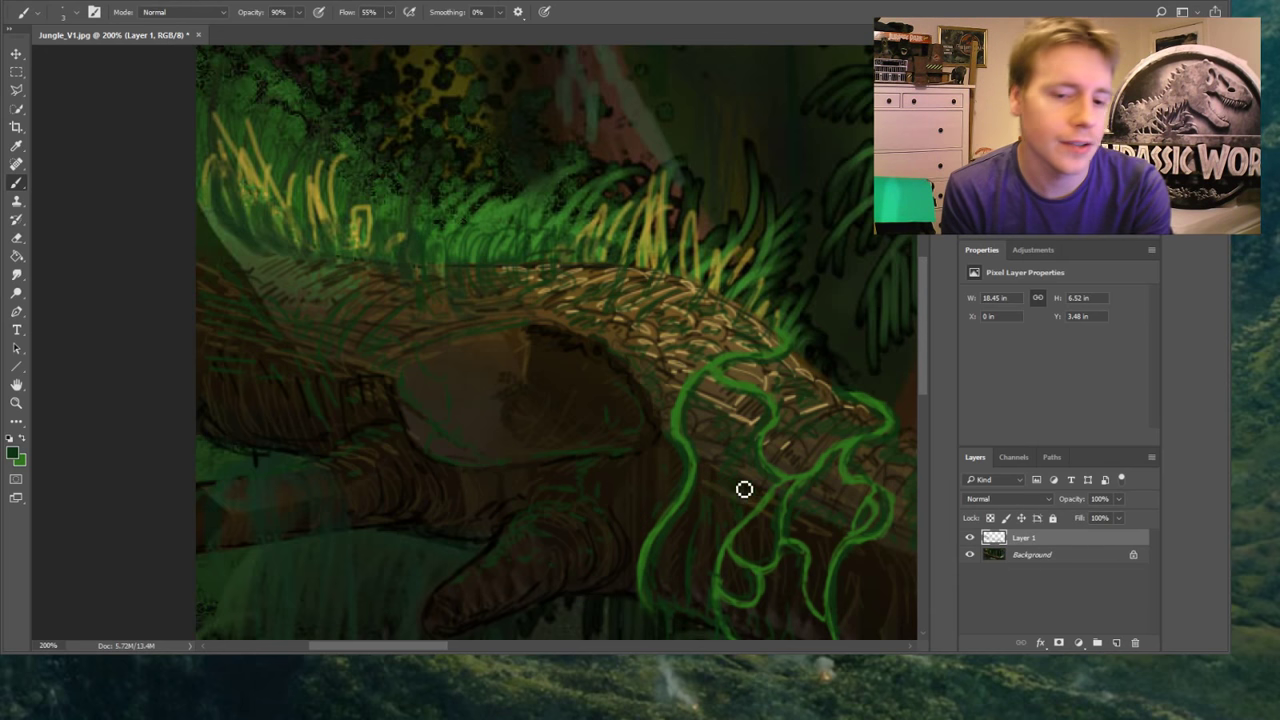
{"action": "mouse_move", "coordinate": [495, 250]}
{"action": "left_mouse_down"}
{"action": "mouse_move", "coordinate": [527, 193]}
{"action": "mouse_move", "coordinate": [529, 266]}
{"action": "mouse_move", "coordinate": [548, 260]}
{"action": "left_mouse_up"}
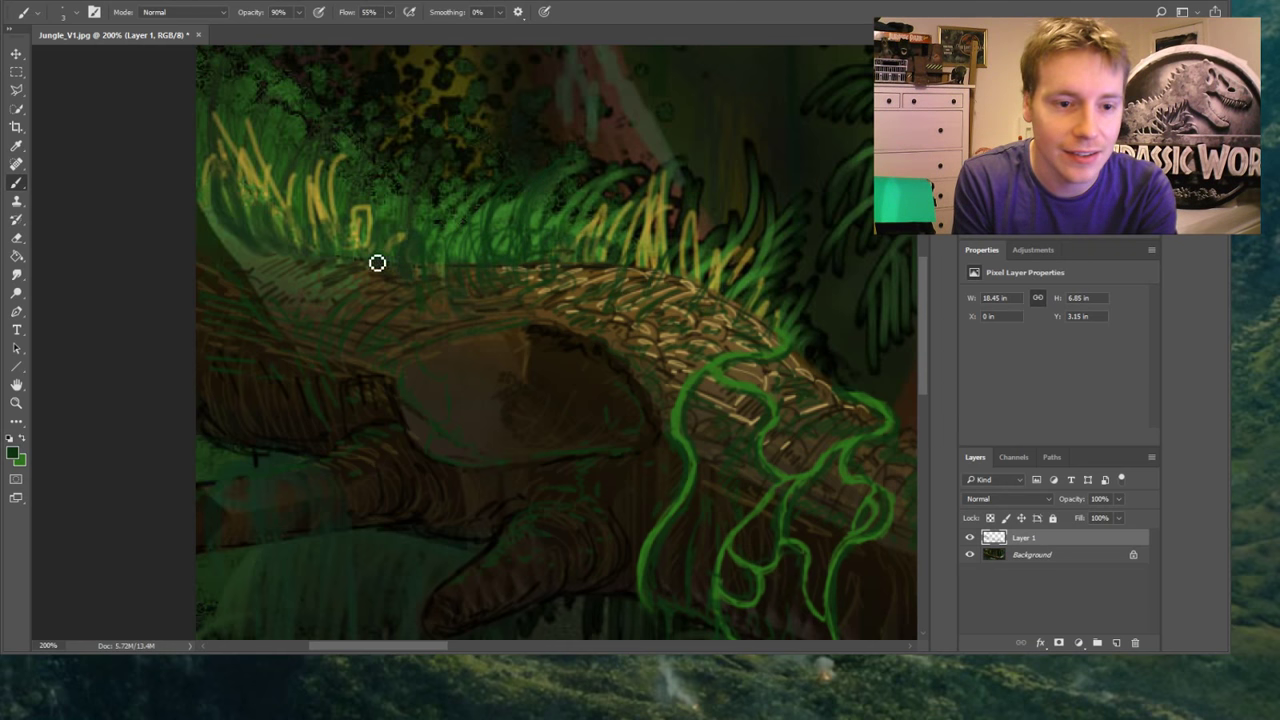
{"action": "mouse_move", "coordinate": [366, 250]}
{"action": "left_mouse_down"}
{"action": "mouse_move", "coordinate": [362, 199]}
{"action": "mouse_move", "coordinate": [341, 249]}
{"action": "mouse_move", "coordinate": [345, 191]}
{"action": "mouse_move", "coordinate": [340, 267]}
{"action": "mouse_move", "coordinate": [251, 162]}
{"action": "mouse_move", "coordinate": [233, 172]}
{"action": "mouse_move", "coordinate": [209, 149]}
{"action": "left_mouse_up"}
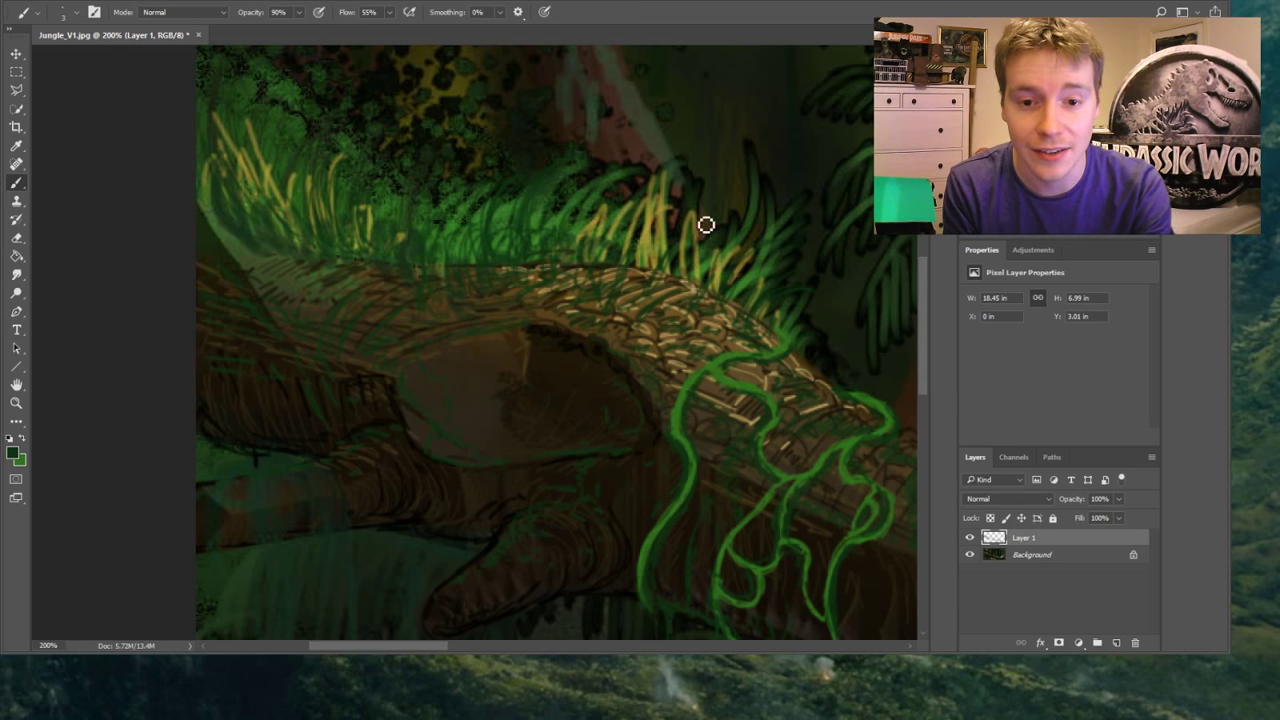
{"action": "mouse_move", "coordinate": [668, 266]}
{"action": "left_mouse_down"}
{"action": "mouse_move", "coordinate": [680, 218]}
{"action": "mouse_move", "coordinate": [660, 210]}
{"action": "mouse_move", "coordinate": [672, 196]}
{"action": "left_mouse_up"}
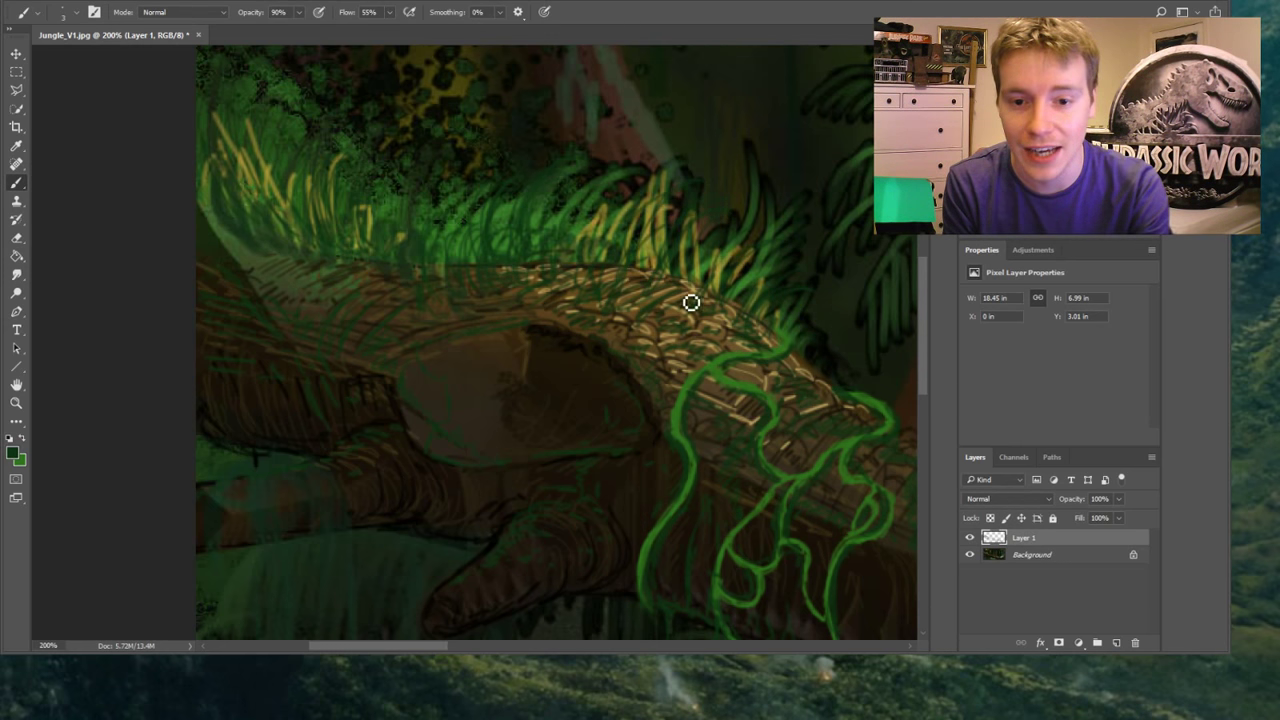
{"action": "left_click_drag", "start_coordinate": [690, 310], "coordinate": [730, 260]}
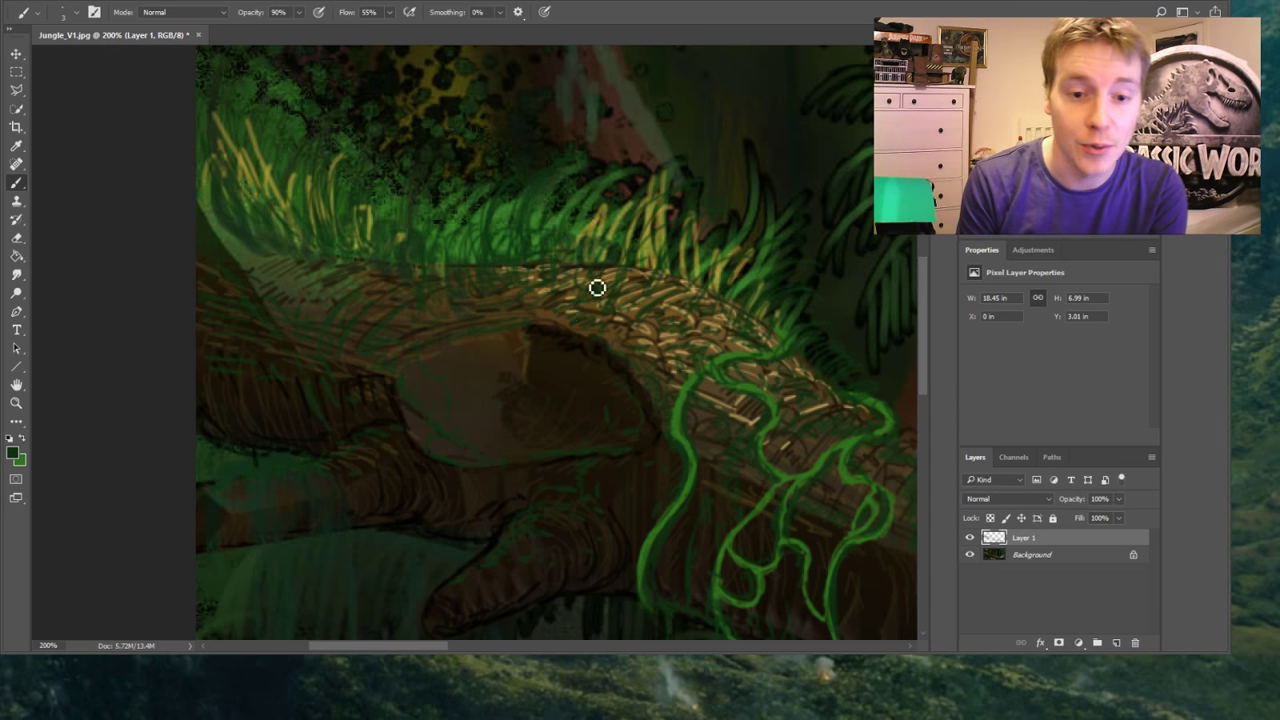
{"action": "left_click_drag", "start_coordinate": [500, 252], "coordinate": [500, 212]}
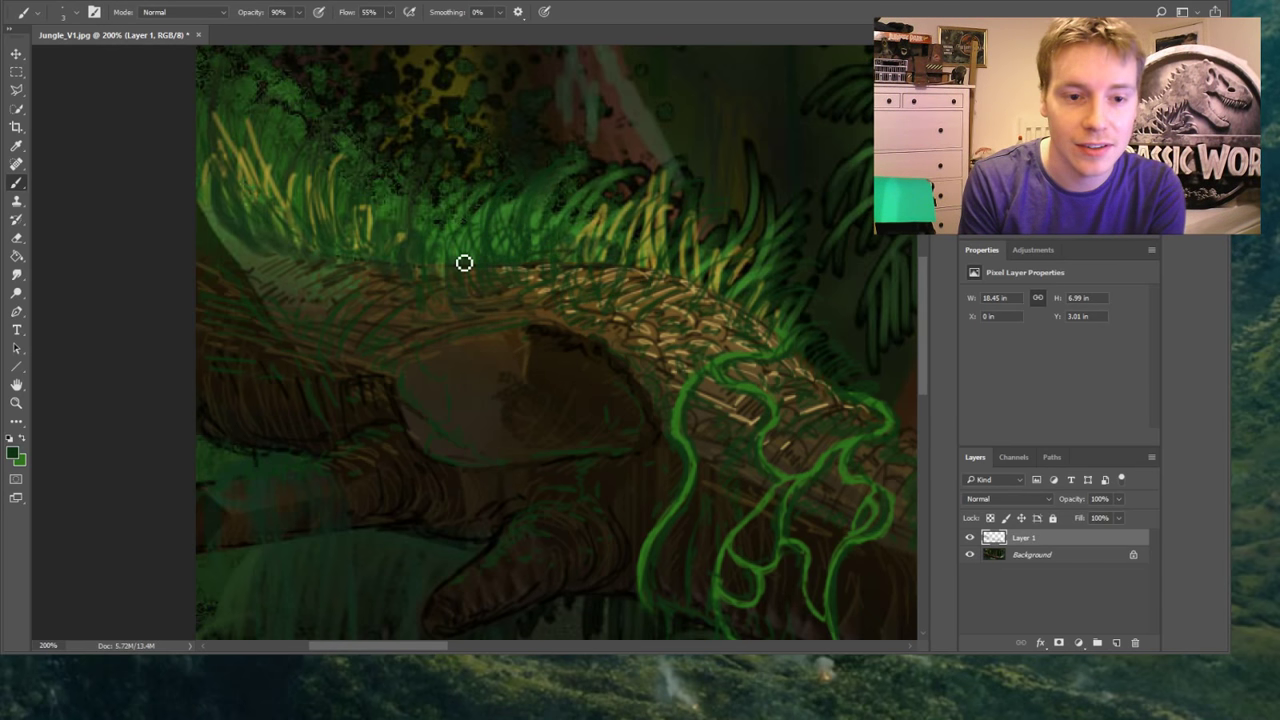
{"action": "left_click_drag", "start_coordinate": [440, 252], "coordinate": [425, 228]}
{"action": "mouse_move", "coordinate": [305, 246]}
{"action": "left_mouse_down"}
{"action": "mouse_move", "coordinate": [295, 176]}
{"action": "mouse_move", "coordinate": [307, 156]}
{"action": "mouse_move", "coordinate": [246, 129]}
{"action": "left_mouse_up"}
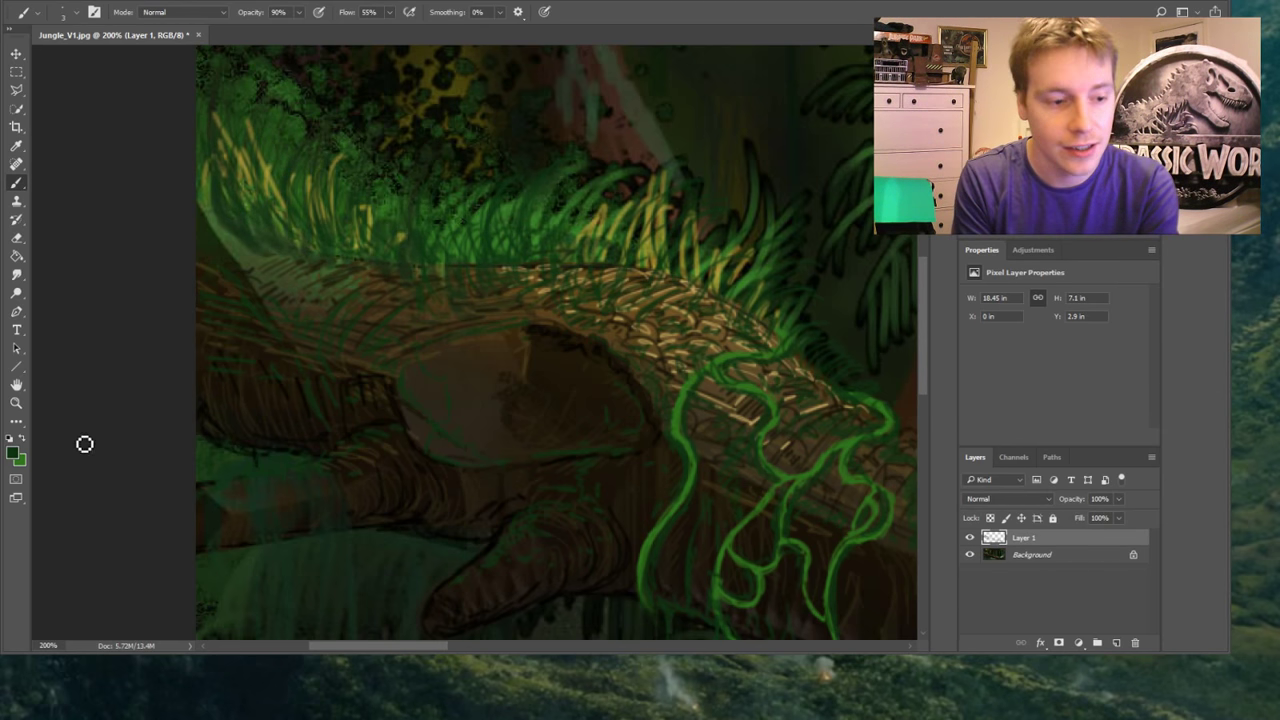
Fit the painting on screen, toggle Layer 1 to compare, then zoom to 200% on the vines
{"action": "left_click", "coordinate": [16, 402]}
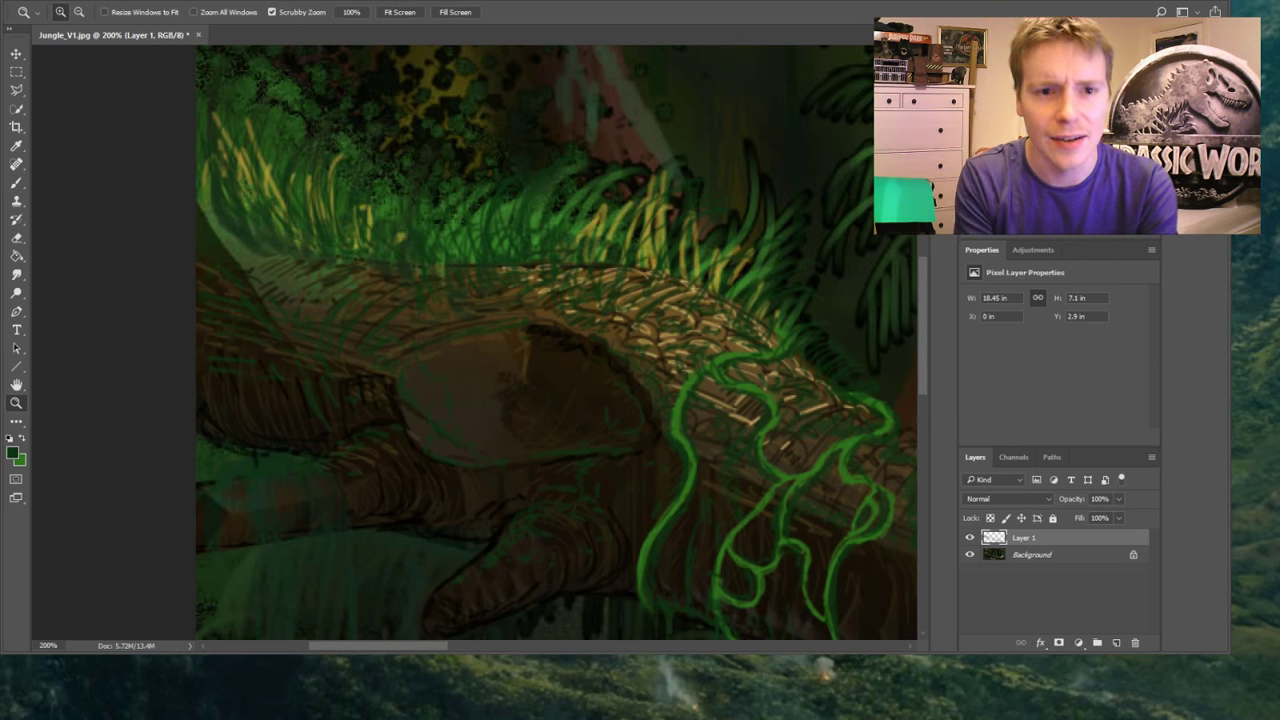
{"action": "left_click", "coordinate": [399, 12]}
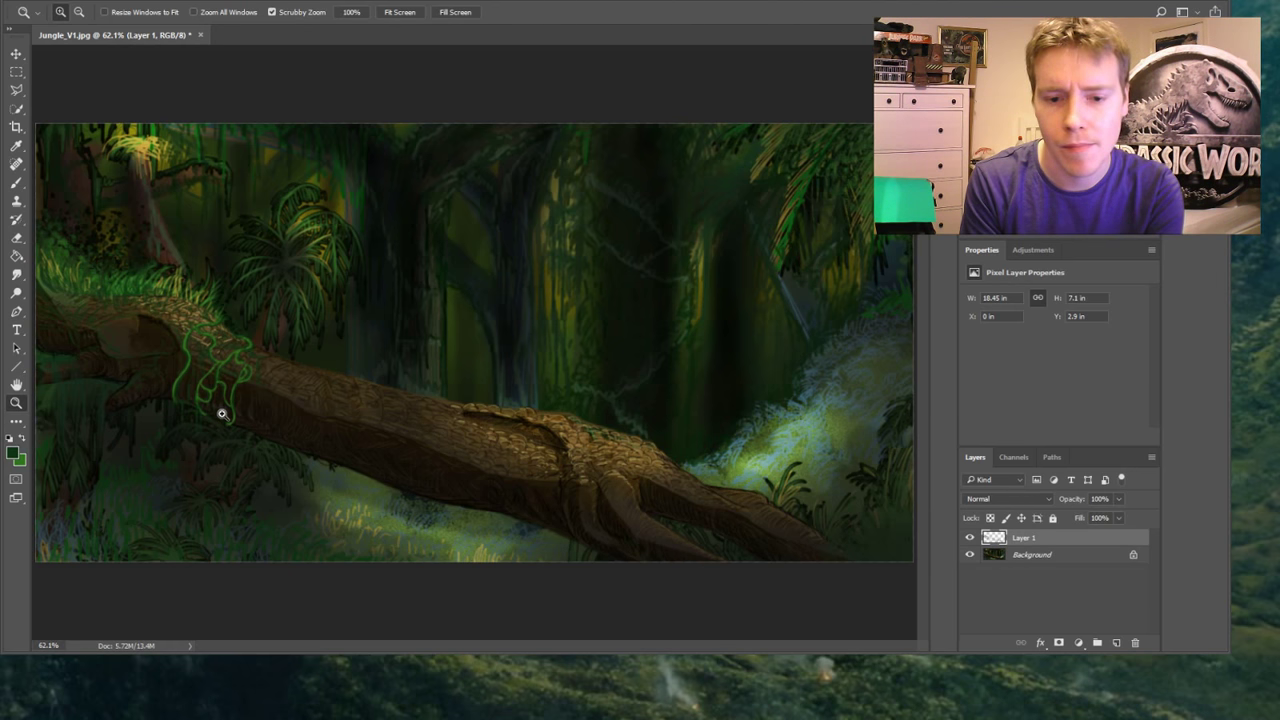
{"action": "left_click", "coordinate": [969, 538]}
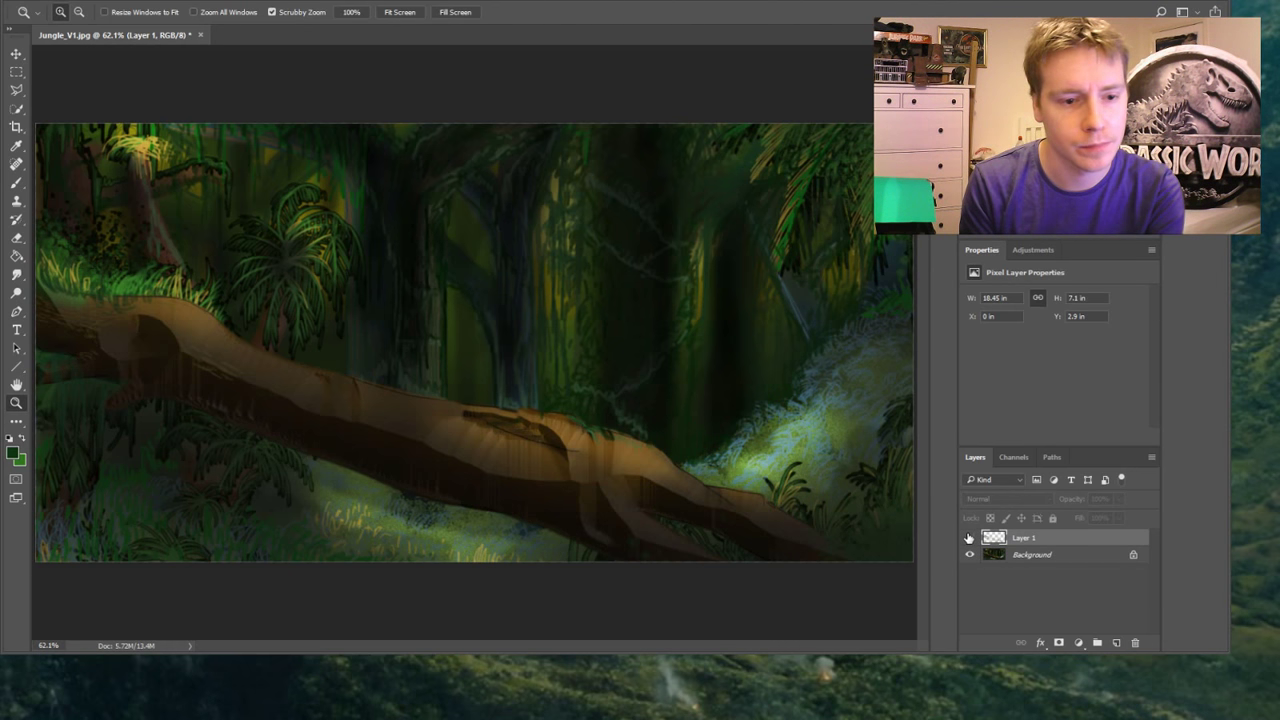
{"action": "left_click", "coordinate": [969, 538]}
{"action": "left_click", "coordinate": [969, 538]}
{"action": "left_click", "coordinate": [969, 538]}
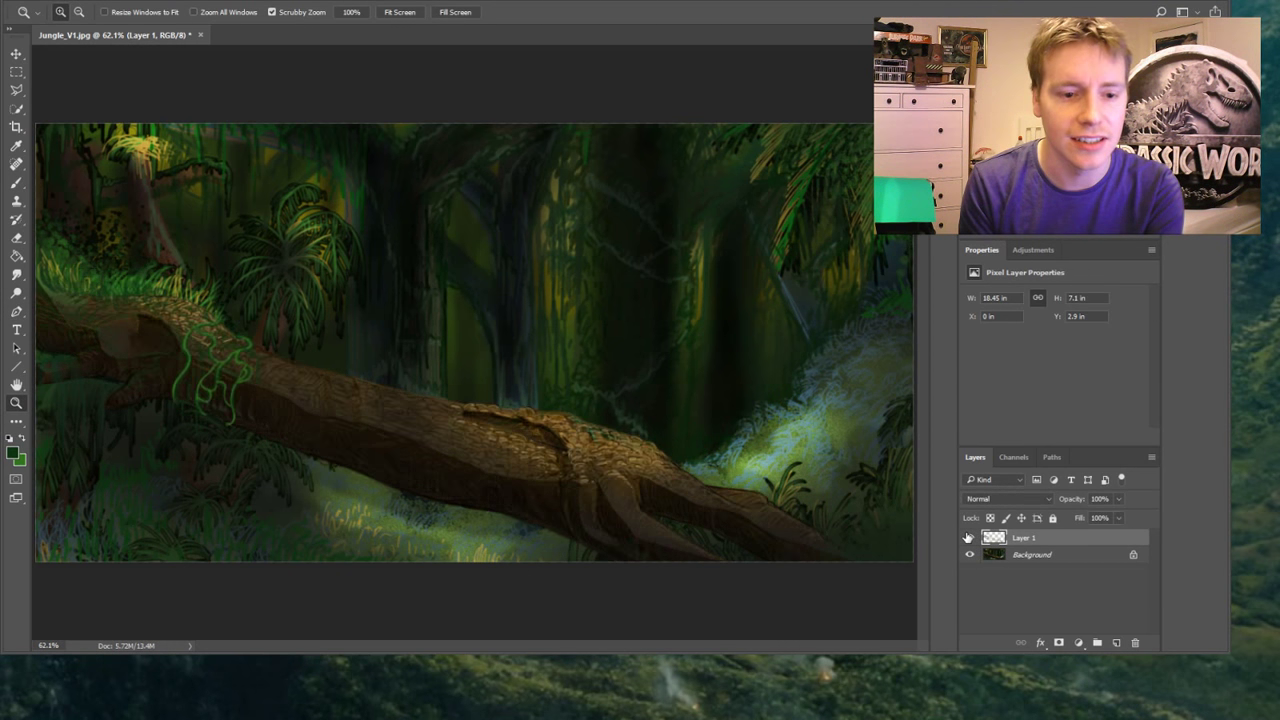
{"action": "left_click", "coordinate": [969, 538]}
{"action": "left_click", "coordinate": [969, 538]}
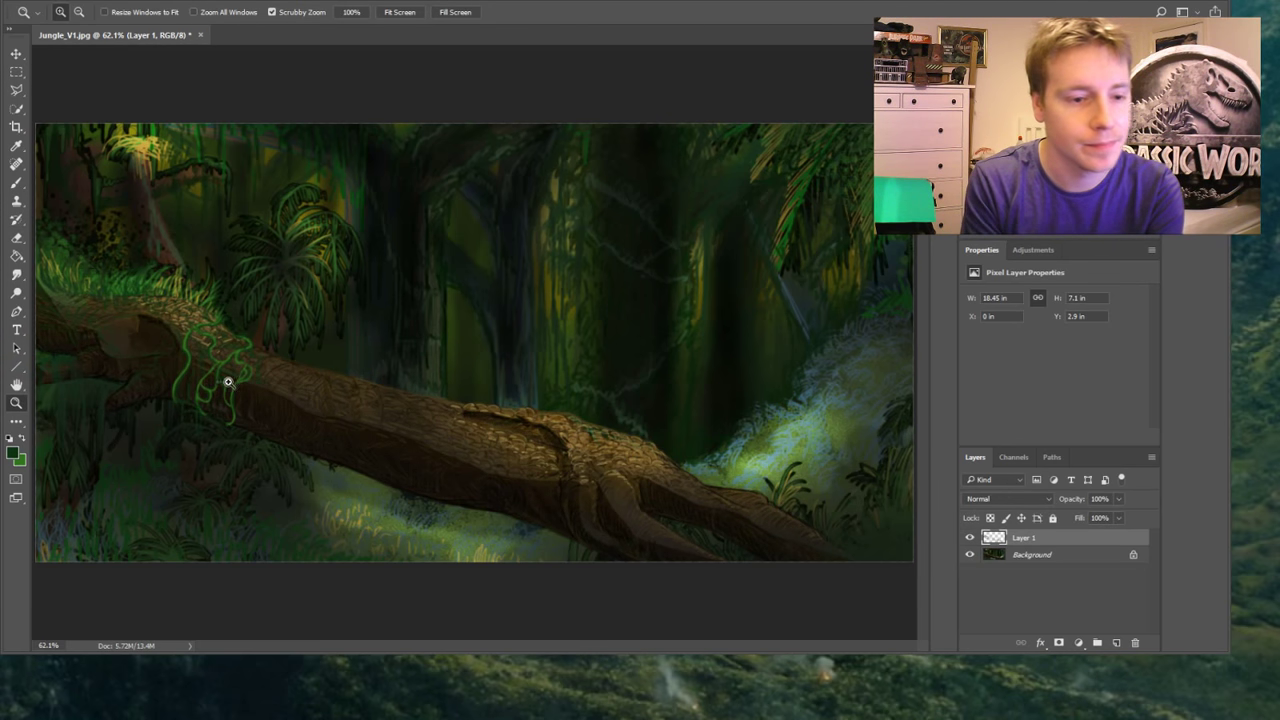
{"action": "mouse_move", "coordinate": [230, 384]}
{"action": "left_mouse_down"}
{"action": "mouse_move", "coordinate": [238, 372]}
{"action": "mouse_move", "coordinate": [240, 388]}
{"action": "left_mouse_up"}
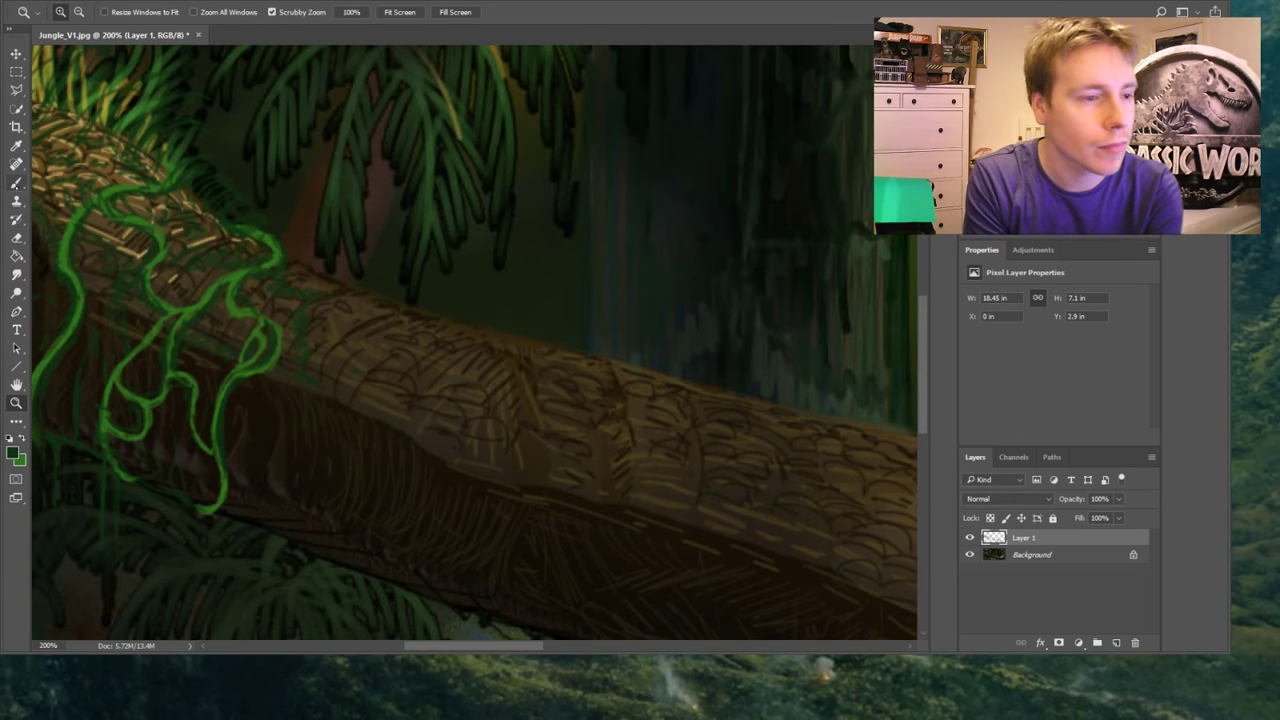
Paint a thin green vine with small branches winding across the middle of the log, then fit the view
{"action": "left_click", "coordinate": [16, 184]}
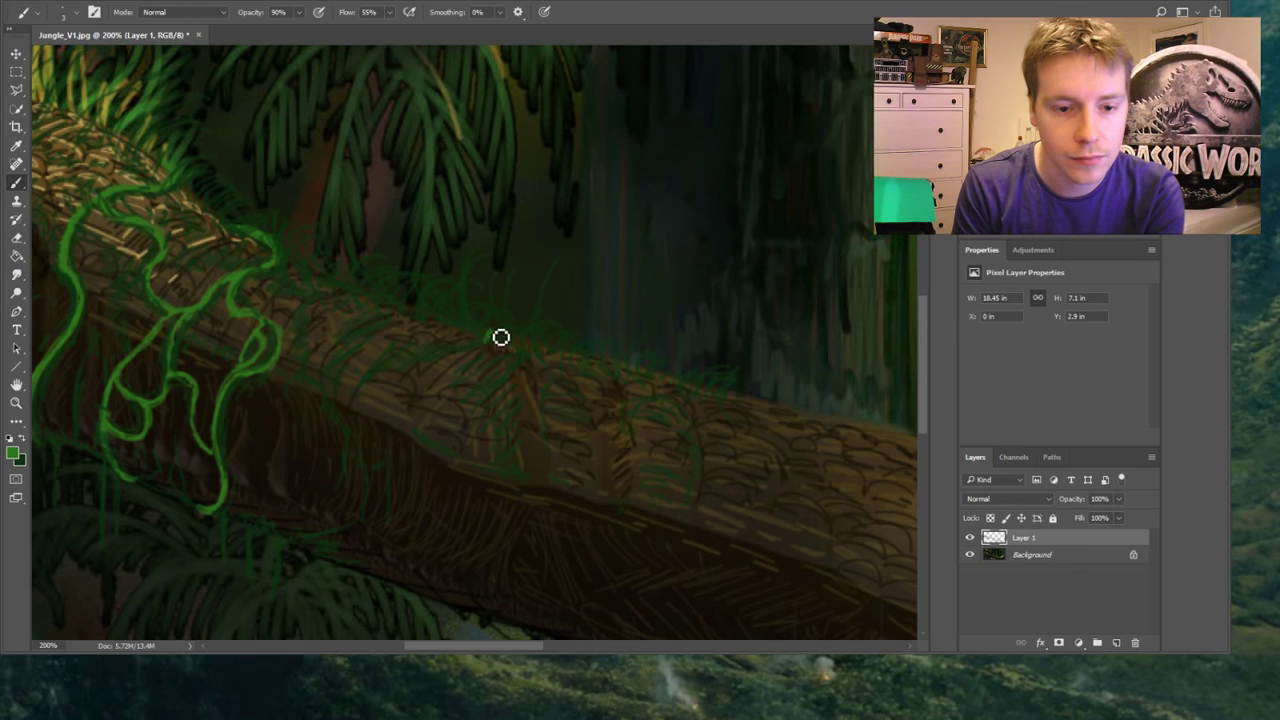
{"action": "mouse_move", "coordinate": [501, 337]}
{"action": "left_mouse_down"}
{"action": "mouse_move", "coordinate": [489, 351]}
{"action": "mouse_move", "coordinate": [504, 375]}
{"action": "mouse_move", "coordinate": [483, 414]}
{"action": "mouse_move", "coordinate": [552, 430]}
{"action": "left_mouse_up"}
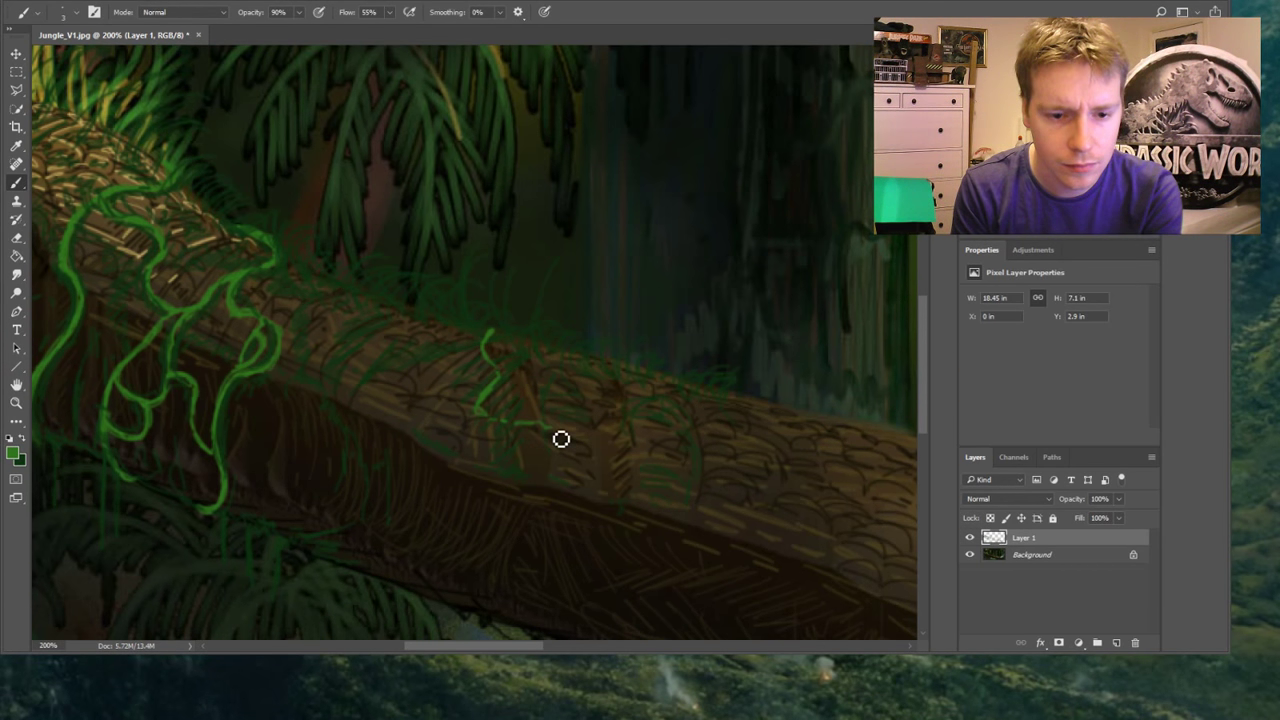
{"action": "left_click_drag", "start_coordinate": [608, 493], "coordinate": [641, 512]}
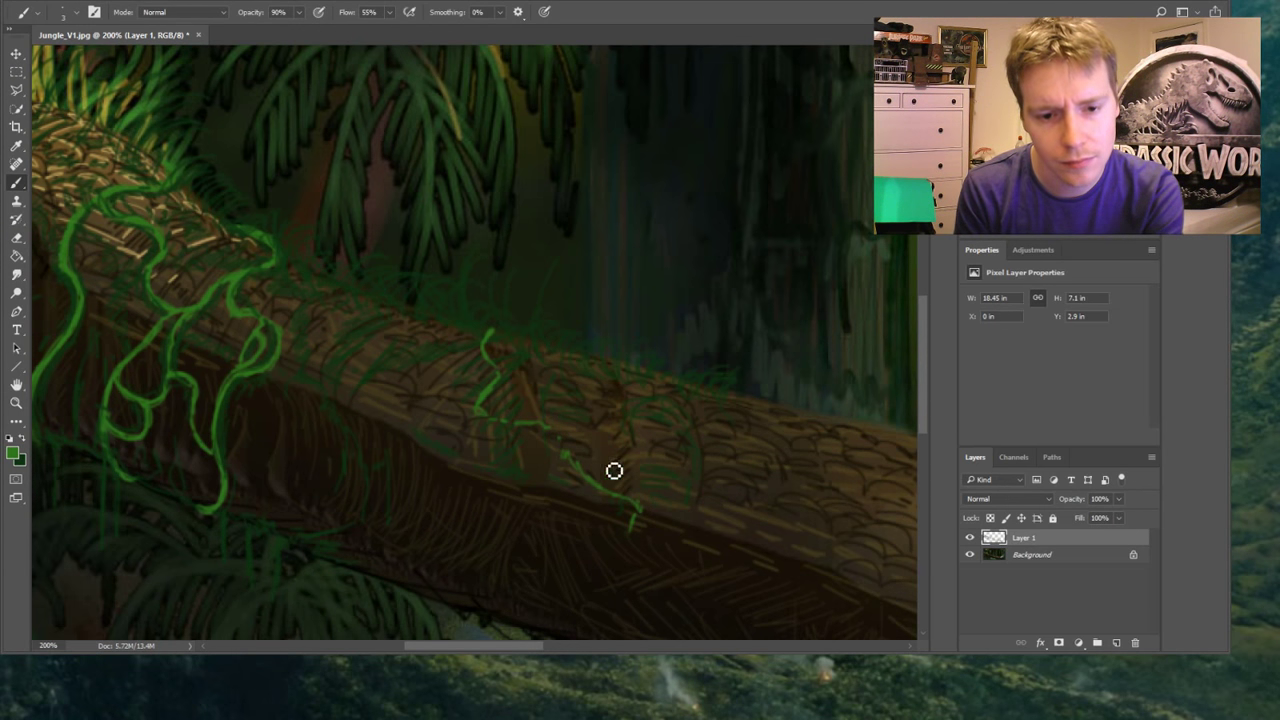
{"action": "mouse_move", "coordinate": [584, 467]}
{"action": "left_mouse_down"}
{"action": "mouse_move", "coordinate": [666, 420]}
{"action": "mouse_move", "coordinate": [643, 397]}
{"action": "mouse_move", "coordinate": [644, 374]}
{"action": "left_mouse_up"}
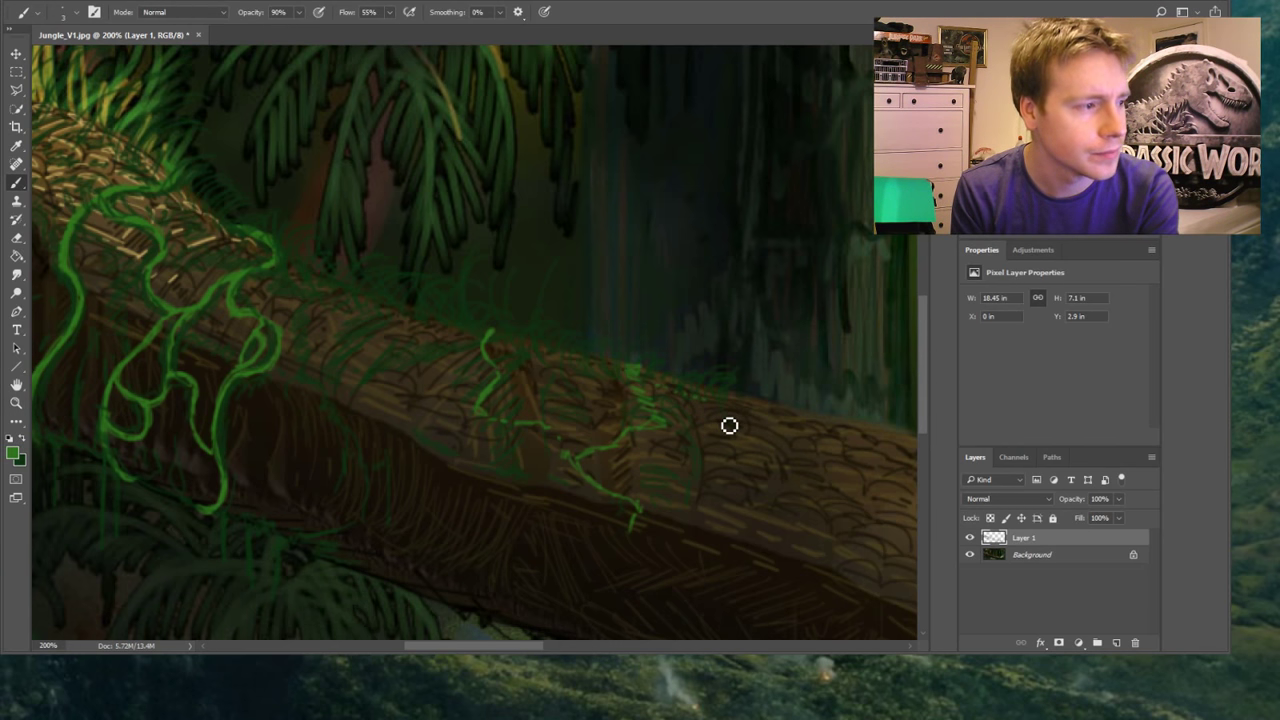
{"action": "mouse_move", "coordinate": [652, 378]}
{"action": "left_mouse_down"}
{"action": "mouse_move", "coordinate": [714, 414]}
{"action": "mouse_move", "coordinate": [750, 412]}
{"action": "left_mouse_up"}
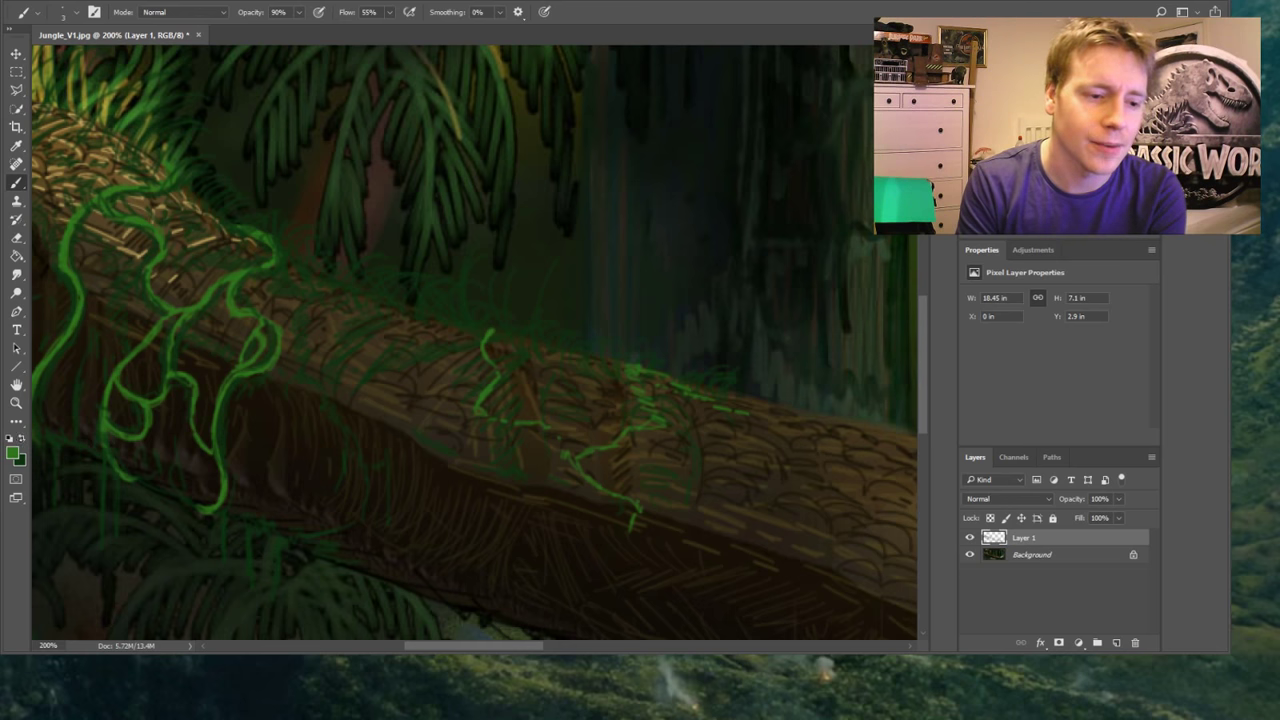
{"action": "left_click", "coordinate": [16, 402]}
{"action": "left_click", "coordinate": [405, 14]}
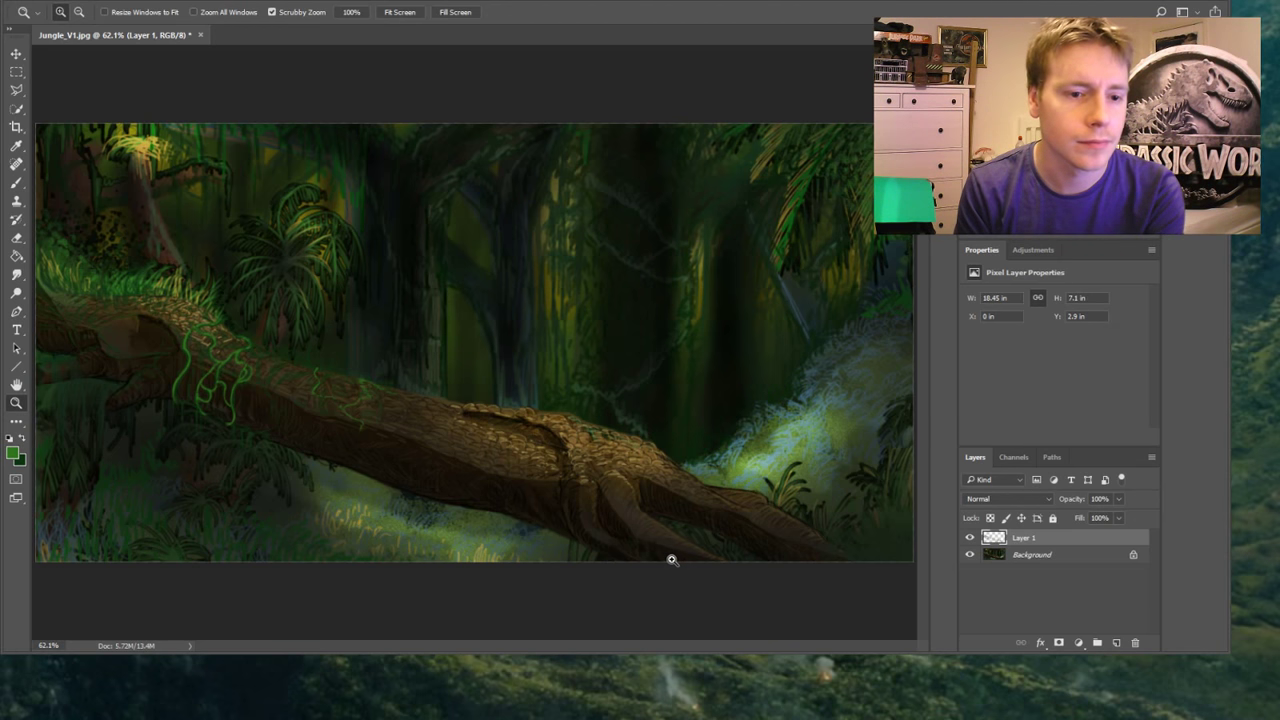
Zoom in on the trunk's right end, paint green grass strokes along its top edge, then zoom out
{"action": "left_click", "coordinate": [766, 580]}
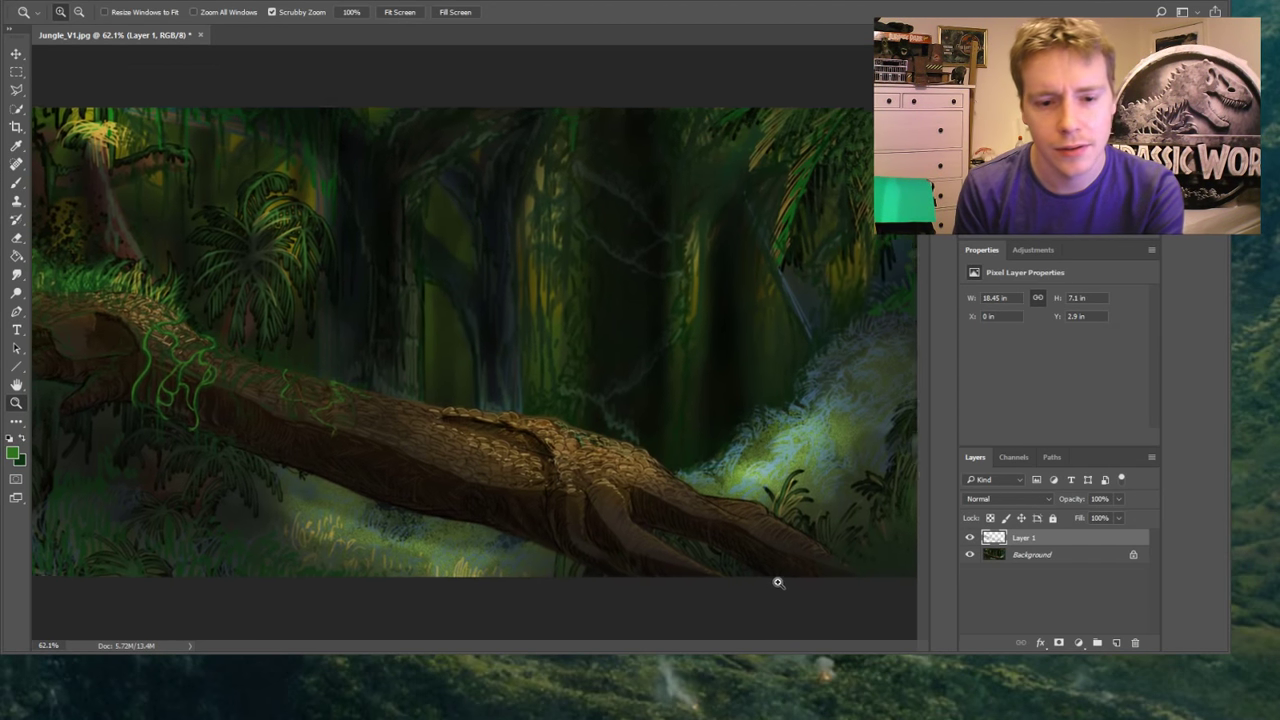
{"action": "left_click", "coordinate": [768, 581]}
{"action": "left_click", "coordinate": [770, 582]}
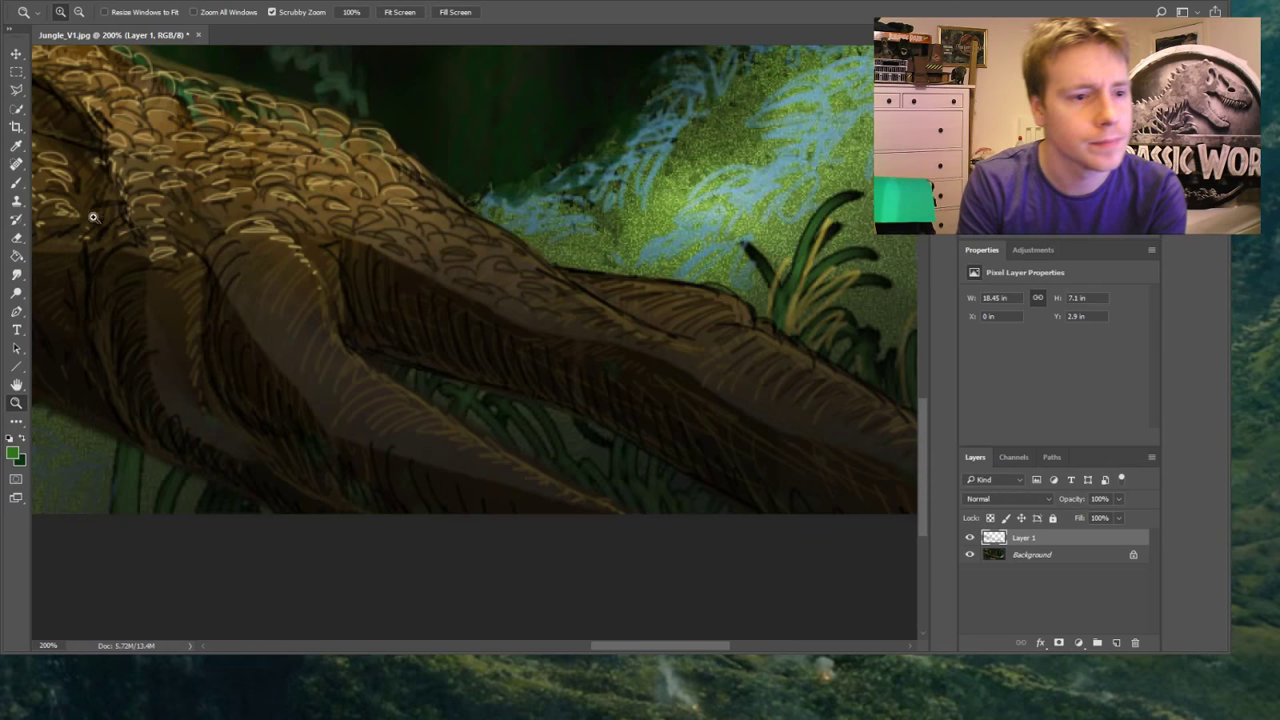
{"action": "left_click", "coordinate": [16, 184]}
{"action": "mouse_move", "coordinate": [608, 296]}
{"action": "left_mouse_down"}
{"action": "mouse_move", "coordinate": [734, 309]}
{"action": "mouse_move", "coordinate": [672, 297]}
{"action": "mouse_move", "coordinate": [649, 322]}
{"action": "mouse_move", "coordinate": [711, 341]}
{"action": "mouse_move", "coordinate": [659, 336]}
{"action": "mouse_move", "coordinate": [787, 360]}
{"action": "mouse_move", "coordinate": [741, 330]}
{"action": "mouse_move", "coordinate": [729, 289]}
{"action": "left_mouse_up"}
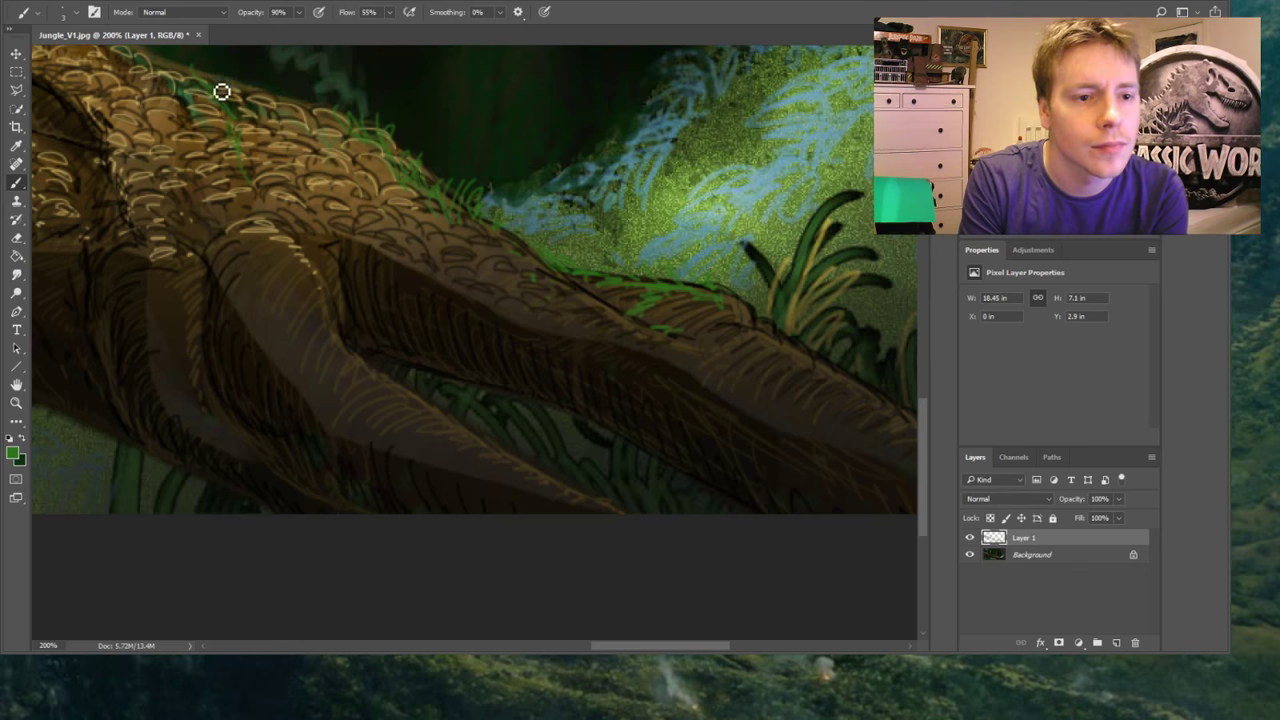
{"action": "mouse_move", "coordinate": [222, 92]}
{"action": "left_mouse_down"}
{"action": "mouse_move", "coordinate": [256, 110]}
{"action": "mouse_move", "coordinate": [265, 94]}
{"action": "mouse_move", "coordinate": [285, 123]}
{"action": "mouse_move", "coordinate": [310, 103]}
{"action": "left_mouse_up"}
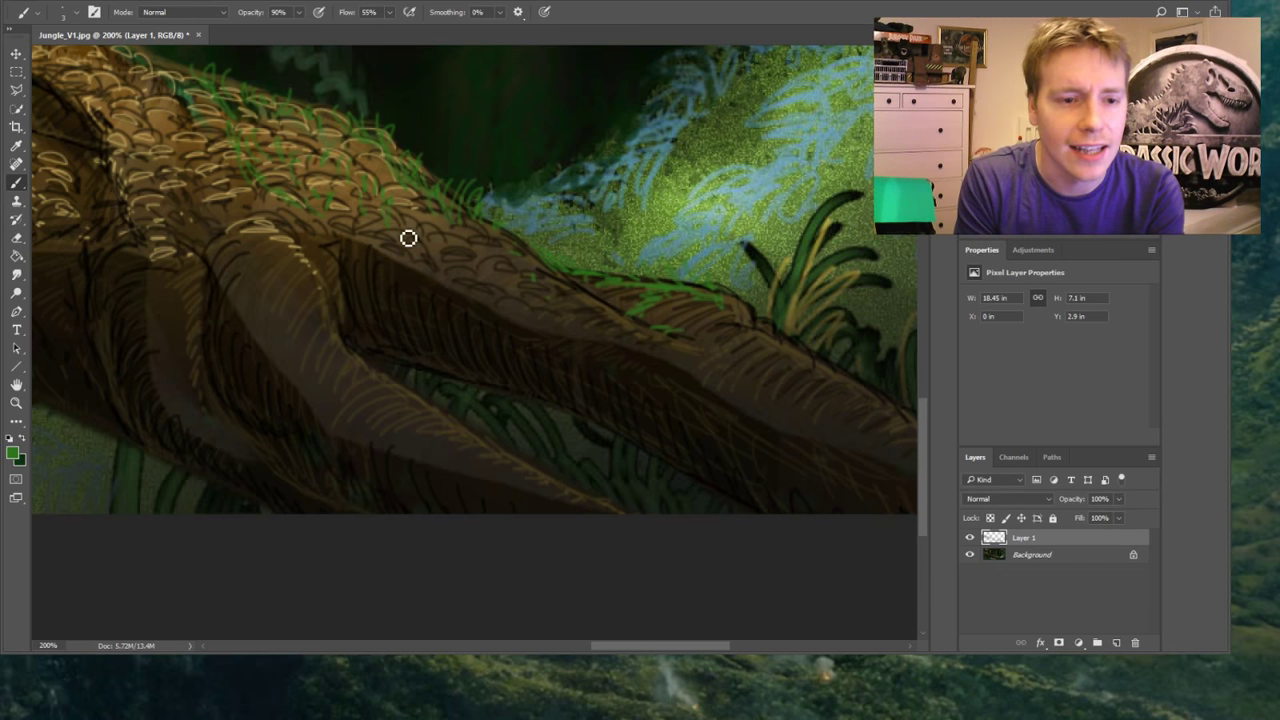
{"action": "key", "text": "z"}
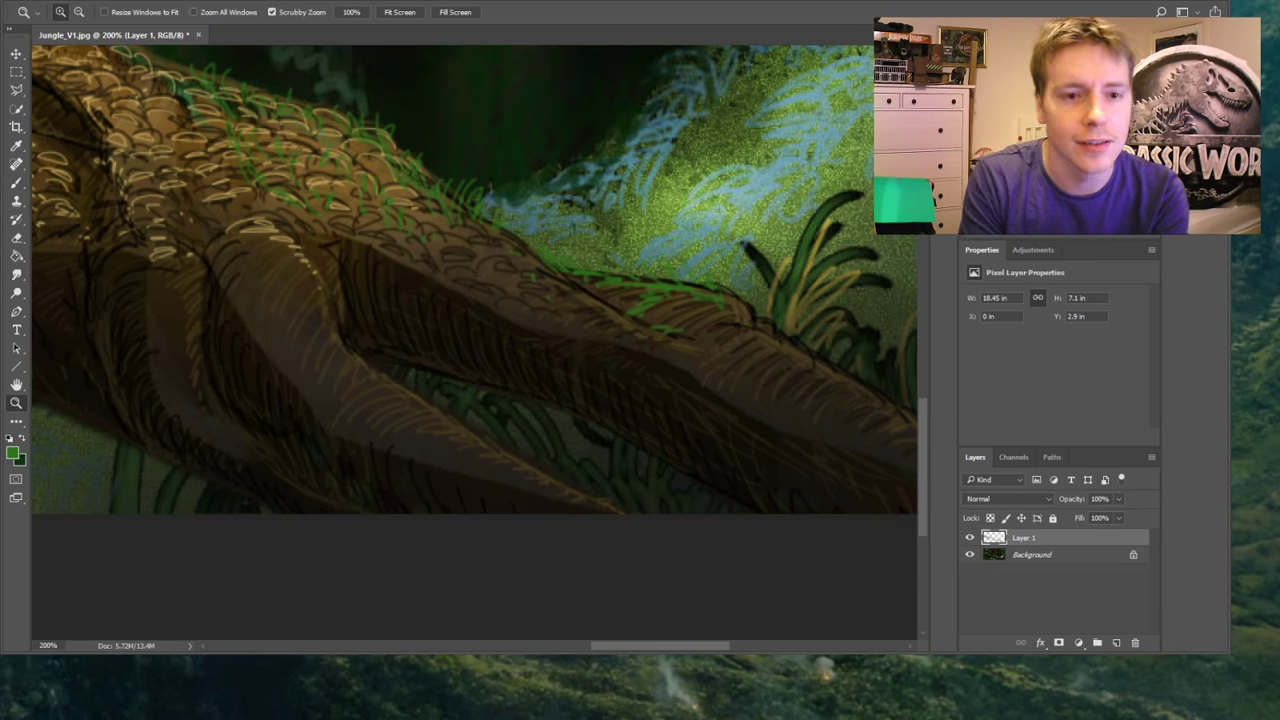
{"action": "left_click_drag", "start_coordinate": [408, 57], "coordinate": [255, 324]}
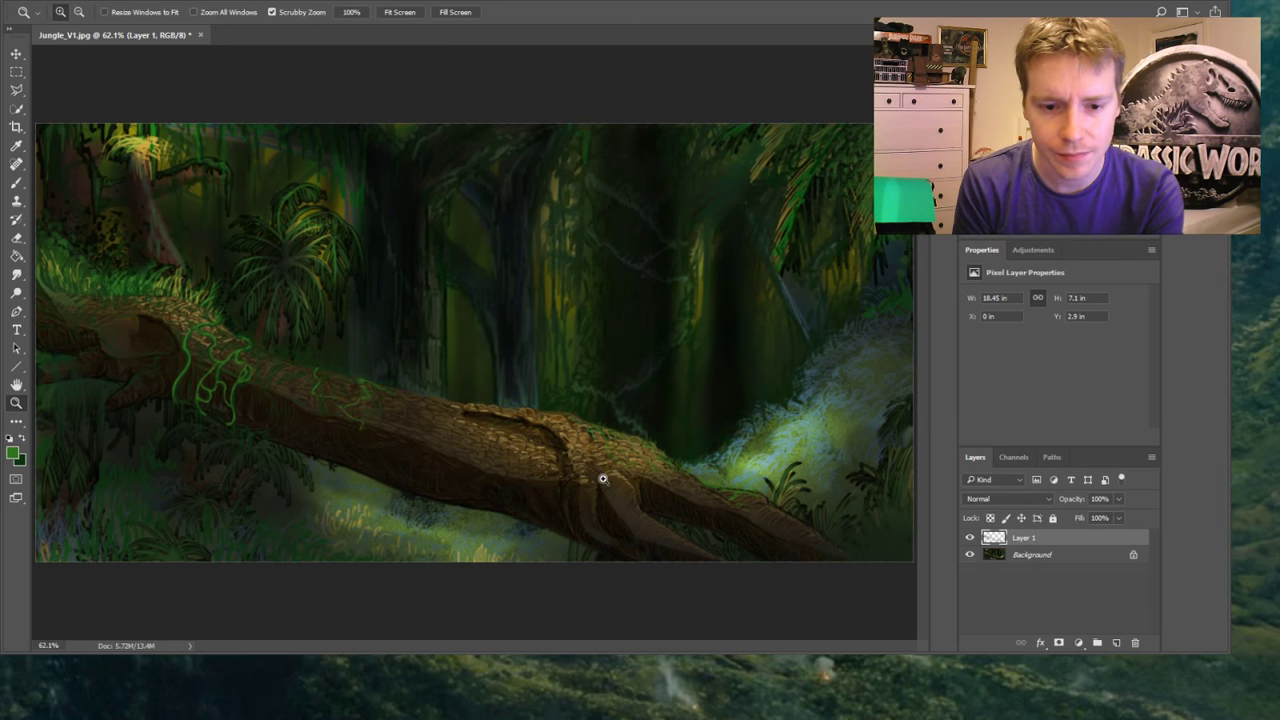
Zoom to 200% on the scaly section and brush green grass blades along the trunk's back
{"action": "left_click_drag", "start_coordinate": [637, 486], "coordinate": [637, 490]}
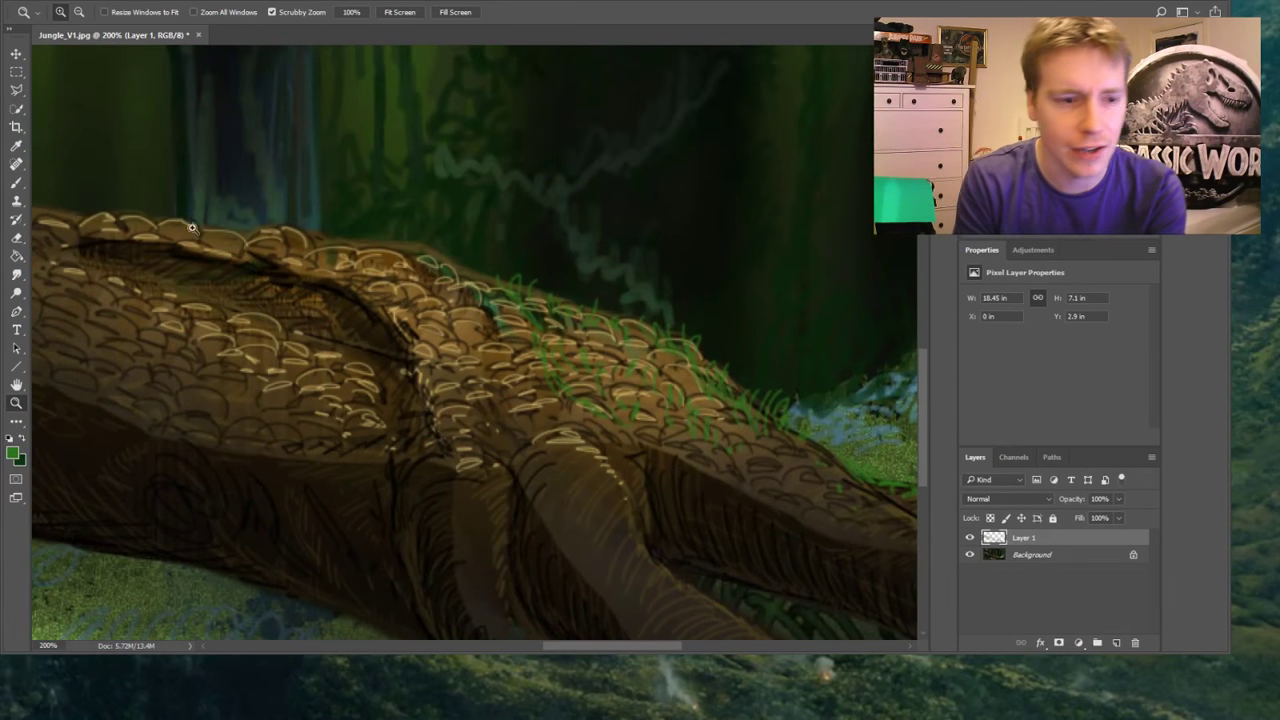
{"action": "key", "text": "b"}
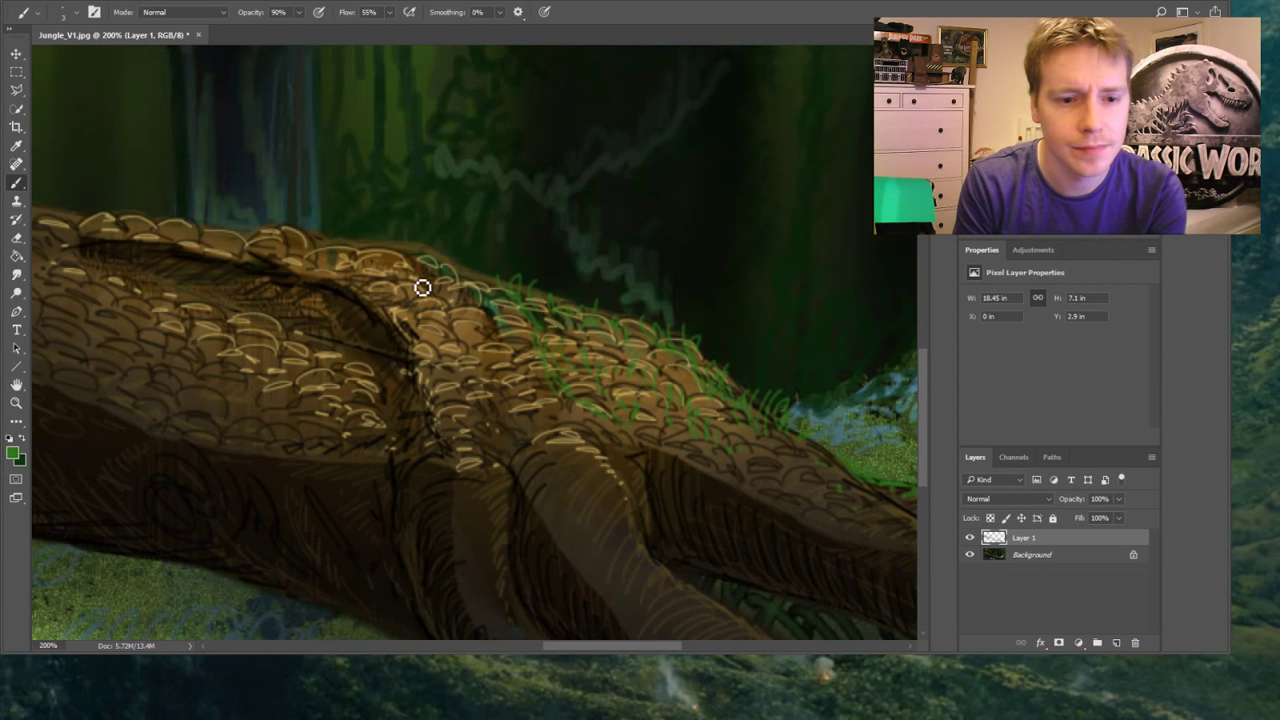
{"action": "mouse_move", "coordinate": [427, 253]}
{"action": "left_mouse_down"}
{"action": "mouse_move", "coordinate": [387, 222]}
{"action": "mouse_move", "coordinate": [396, 259]}
{"action": "mouse_move", "coordinate": [425, 261]}
{"action": "mouse_move", "coordinate": [431, 229]}
{"action": "mouse_move", "coordinate": [430, 274]}
{"action": "mouse_move", "coordinate": [447, 253]}
{"action": "mouse_move", "coordinate": [444, 270]}
{"action": "mouse_move", "coordinate": [459, 274]}
{"action": "mouse_move", "coordinate": [481, 244]}
{"action": "mouse_move", "coordinate": [468, 292]}
{"action": "mouse_move", "coordinate": [501, 285]}
{"action": "mouse_move", "coordinate": [430, 264]}
{"action": "mouse_move", "coordinate": [458, 301]}
{"action": "mouse_move", "coordinate": [388, 285]}
{"action": "left_mouse_up"}
{"action": "mouse_move", "coordinate": [314, 257]}
{"action": "left_mouse_down"}
{"action": "mouse_move", "coordinate": [283, 217]}
{"action": "mouse_move", "coordinate": [291, 245]}
{"action": "mouse_move", "coordinate": [319, 260]}
{"action": "mouse_move", "coordinate": [342, 262]}
{"action": "mouse_move", "coordinate": [359, 238]}
{"action": "mouse_move", "coordinate": [337, 284]}
{"action": "mouse_move", "coordinate": [351, 309]}
{"action": "mouse_move", "coordinate": [401, 312]}
{"action": "mouse_move", "coordinate": [471, 355]}
{"action": "mouse_move", "coordinate": [482, 325]}
{"action": "mouse_move", "coordinate": [495, 377]}
{"action": "mouse_move", "coordinate": [520, 388]}
{"action": "mouse_move", "coordinate": [521, 430]}
{"action": "mouse_move", "coordinate": [535, 425]}
{"action": "mouse_move", "coordinate": [544, 446]}
{"action": "mouse_move", "coordinate": [550, 436]}
{"action": "mouse_move", "coordinate": [500, 426]}
{"action": "mouse_move", "coordinate": [618, 447]}
{"action": "mouse_move", "coordinate": [633, 468]}
{"action": "mouse_move", "coordinate": [669, 435]}
{"action": "left_mouse_up"}
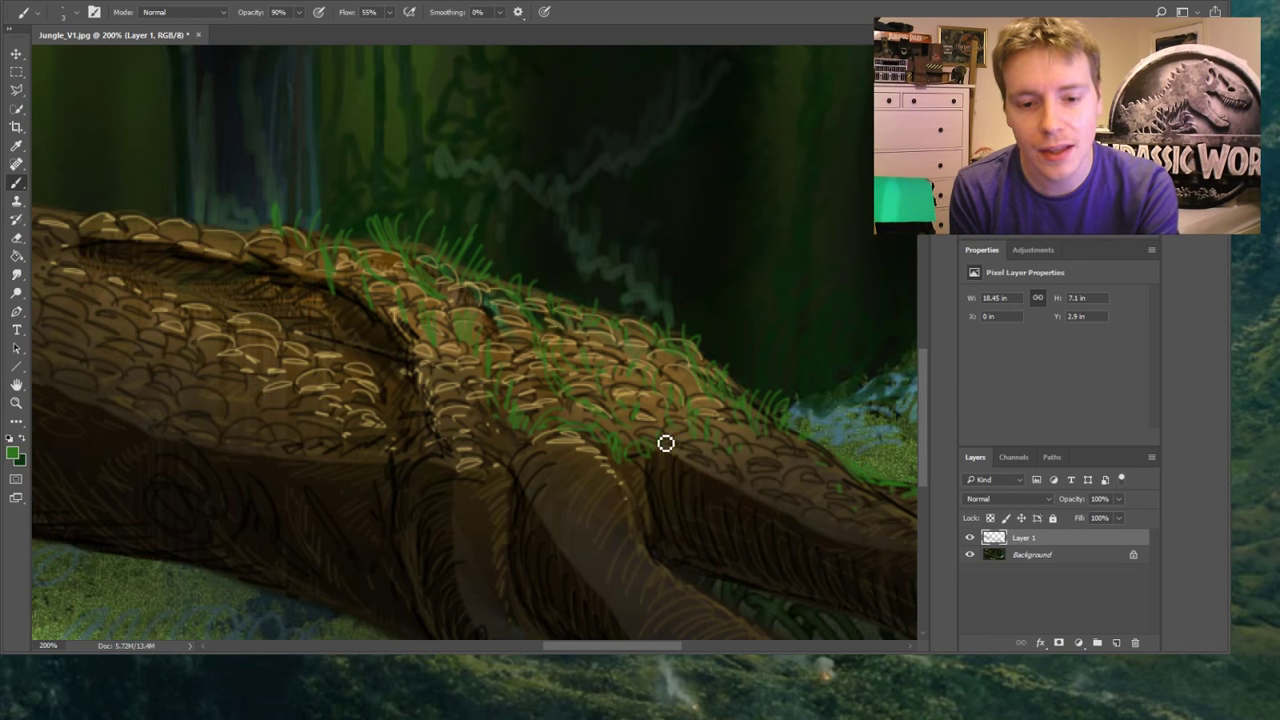
{"action": "mouse_move", "coordinate": [620, 317]}
{"action": "left_mouse_down"}
{"action": "mouse_move", "coordinate": [594, 320]}
{"action": "mouse_move", "coordinate": [617, 334]}
{"action": "mouse_move", "coordinate": [645, 320]}
{"action": "left_mouse_up"}
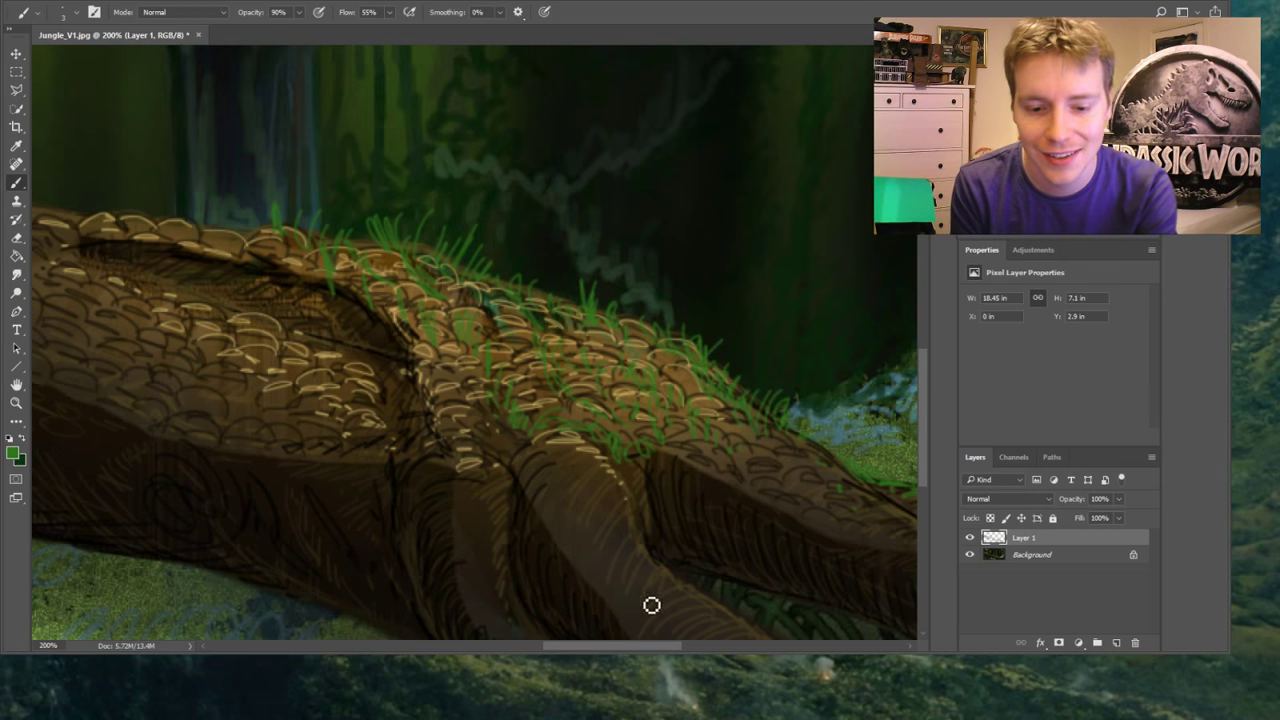
{"action": "scroll", "coordinate": [831, 363], "scroll_direction": "right", "scroll_amount": 5}
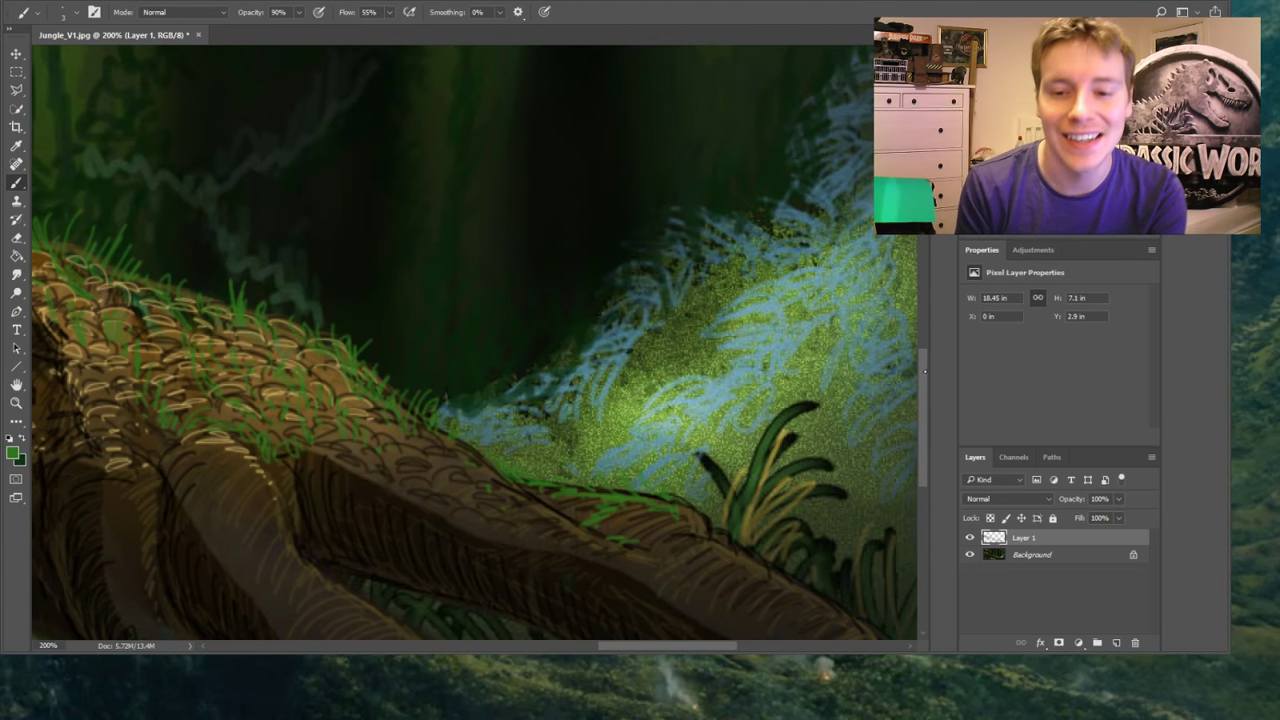
Paint bright and faint grass flicks along the fallen trunk's top ridge
{"action": "scroll", "coordinate": [925, 372], "scroll_direction": "down", "scroll_amount": 3}
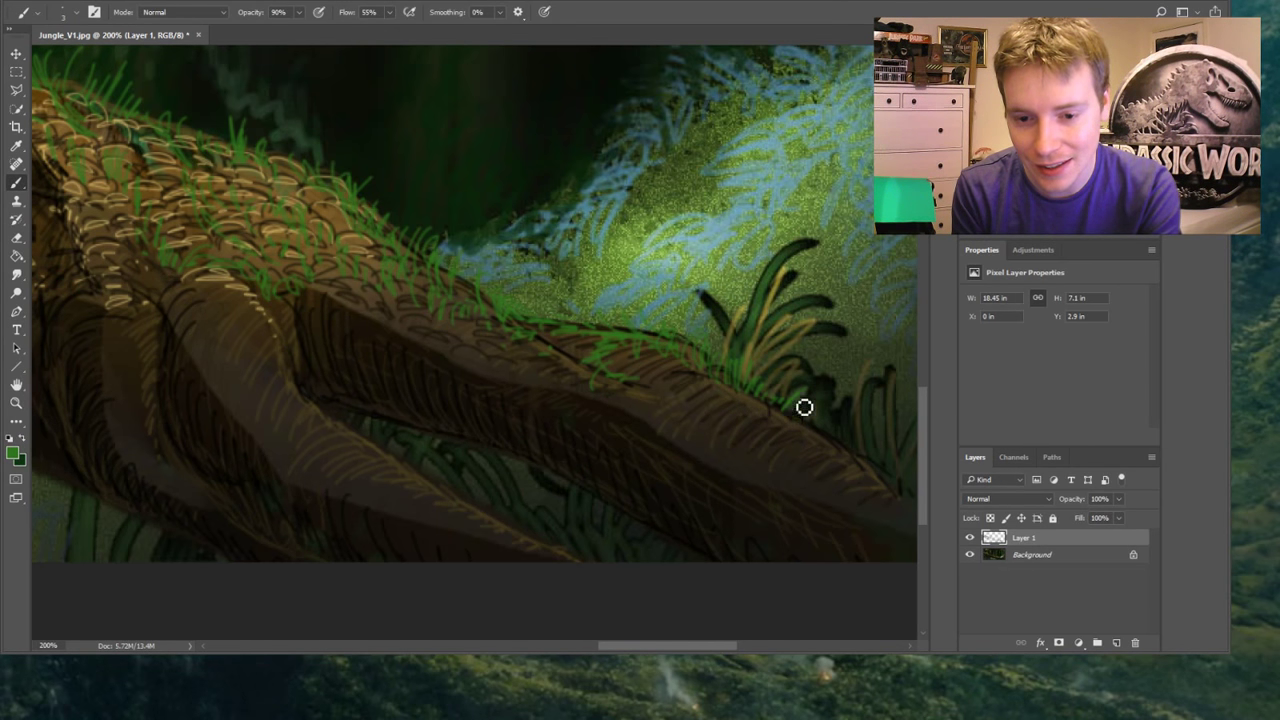
{"action": "mouse_move", "coordinate": [803, 406]}
{"action": "left_mouse_down"}
{"action": "mouse_move", "coordinate": [797, 429]}
{"action": "mouse_move", "coordinate": [826, 420]}
{"action": "mouse_move", "coordinate": [832, 437]}
{"action": "left_mouse_up"}
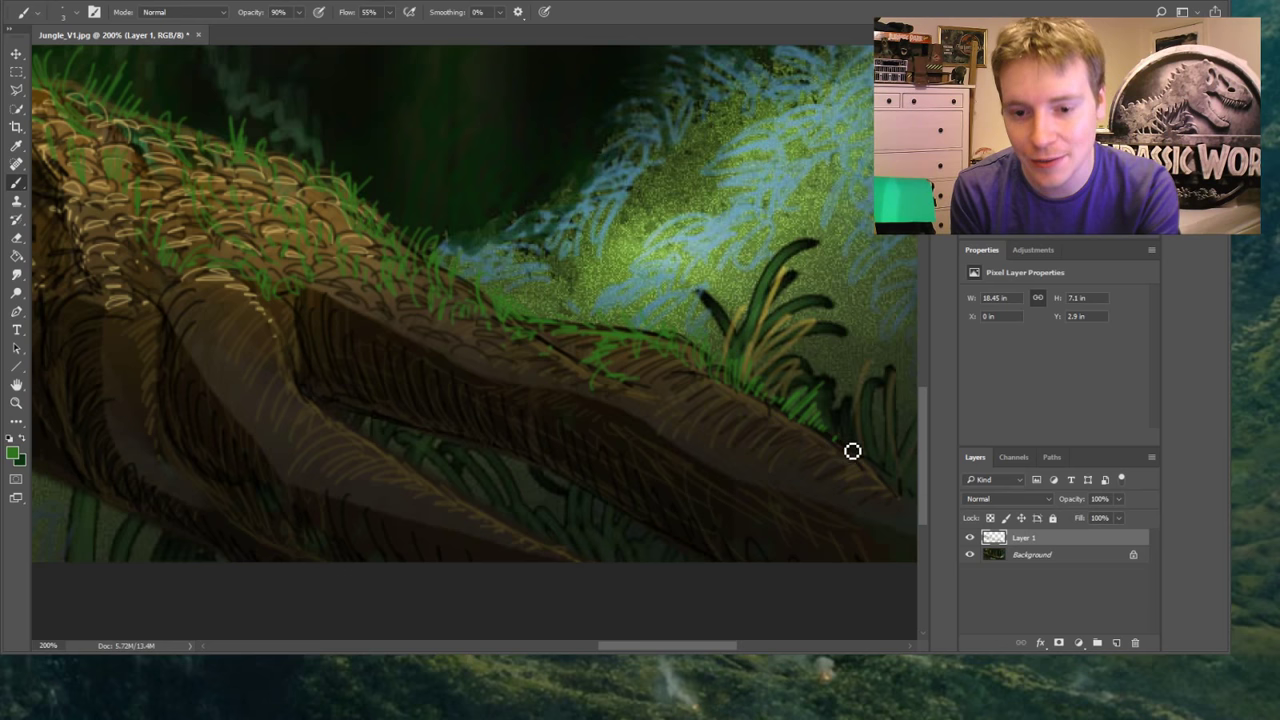
{"action": "mouse_move", "coordinate": [305, 395]}
{"action": "left_mouse_down"}
{"action": "mouse_move", "coordinate": [293, 353]}
{"action": "mouse_move", "coordinate": [300, 362]}
{"action": "mouse_move", "coordinate": [265, 350]}
{"action": "mouse_move", "coordinate": [261, 313]}
{"action": "mouse_move", "coordinate": [272, 345]}
{"action": "mouse_move", "coordinate": [294, 321]}
{"action": "mouse_move", "coordinate": [243, 290]}
{"action": "left_mouse_up"}
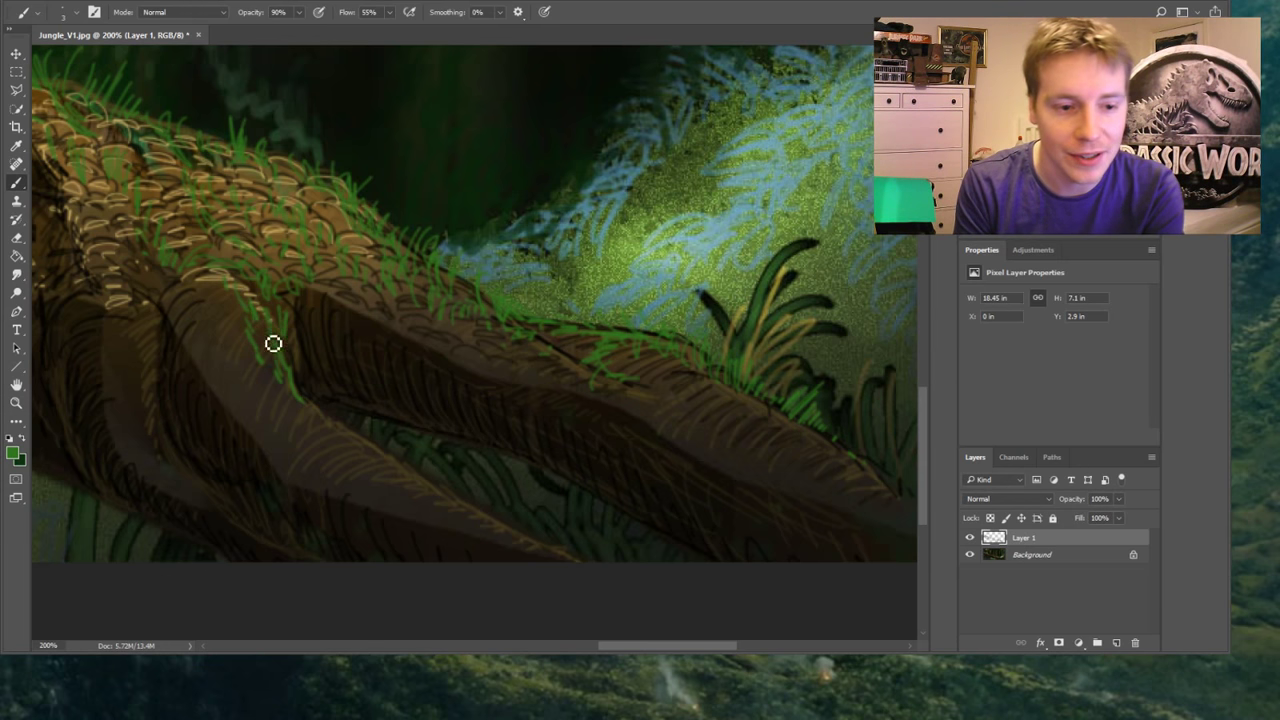
{"action": "mouse_move", "coordinate": [320, 412]}
{"action": "left_mouse_down"}
{"action": "mouse_move", "coordinate": [380, 459]}
{"action": "mouse_move", "coordinate": [439, 471]}
{"action": "left_mouse_up"}
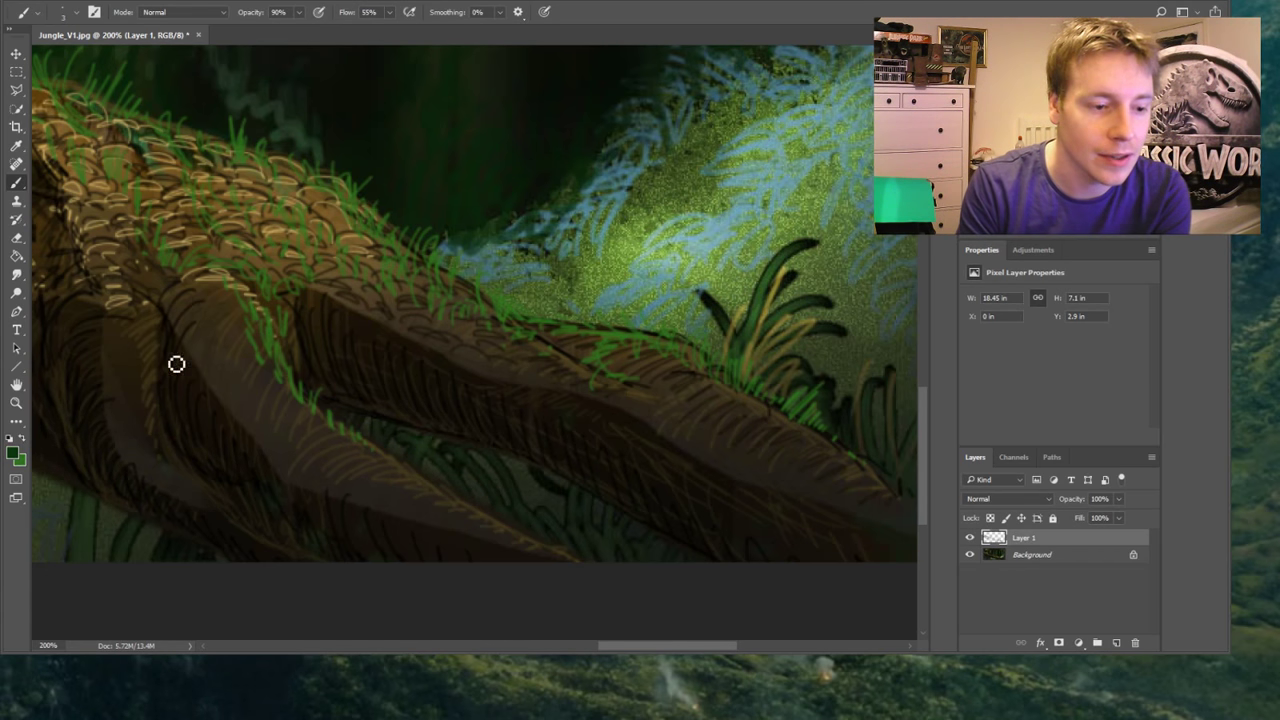
{"action": "mouse_move", "coordinate": [240, 291]}
{"action": "left_mouse_down"}
{"action": "mouse_move", "coordinate": [270, 345]}
{"action": "mouse_move", "coordinate": [264, 367]}
{"action": "mouse_move", "coordinate": [283, 352]}
{"action": "mouse_move", "coordinate": [307, 412]}
{"action": "mouse_move", "coordinate": [326, 413]}
{"action": "mouse_move", "coordinate": [287, 396]}
{"action": "mouse_move", "coordinate": [330, 434]}
{"action": "mouse_move", "coordinate": [304, 449]}
{"action": "mouse_move", "coordinate": [313, 486]}
{"action": "mouse_move", "coordinate": [357, 462]}
{"action": "mouse_move", "coordinate": [413, 464]}
{"action": "mouse_move", "coordinate": [368, 505]}
{"action": "mouse_move", "coordinate": [393, 500]}
{"action": "mouse_move", "coordinate": [383, 516]}
{"action": "mouse_move", "coordinate": [491, 531]}
{"action": "left_mouse_up"}
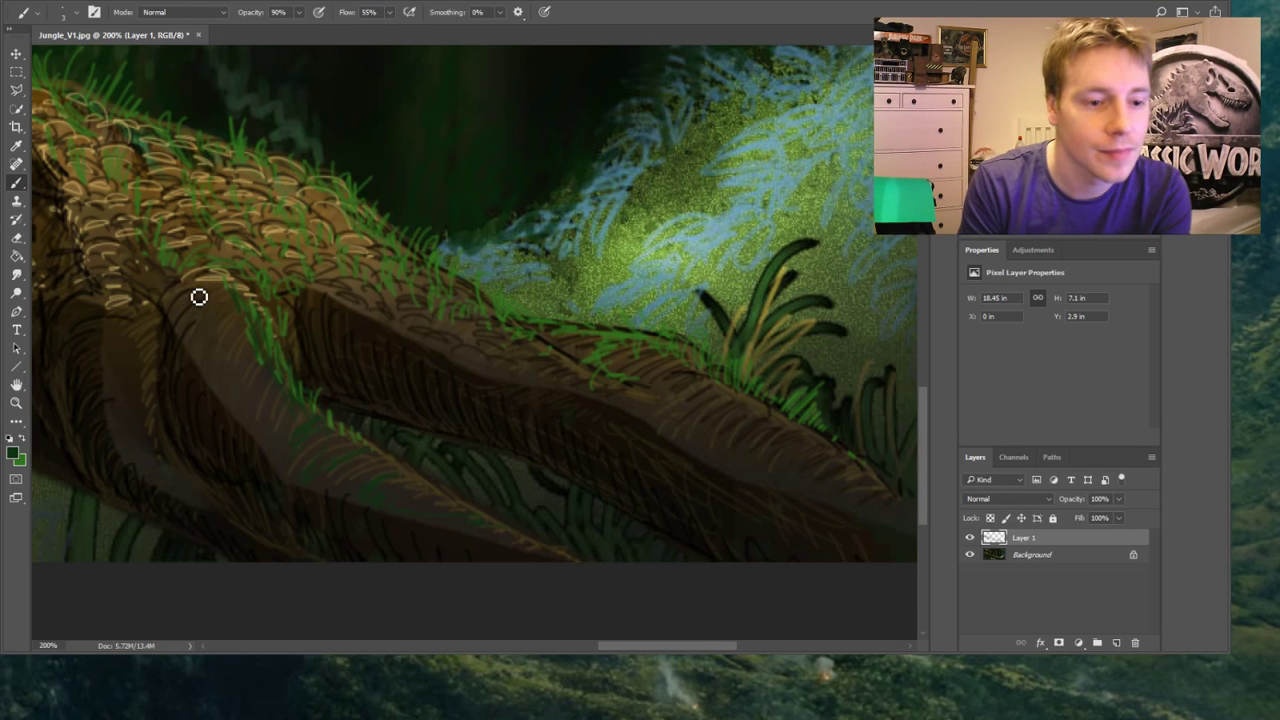
{"action": "mouse_move", "coordinate": [199, 297]}
{"action": "left_mouse_down"}
{"action": "mouse_move", "coordinate": [200, 309]}
{"action": "mouse_move", "coordinate": [246, 303]}
{"action": "mouse_move", "coordinate": [229, 353]}
{"action": "left_mouse_up"}
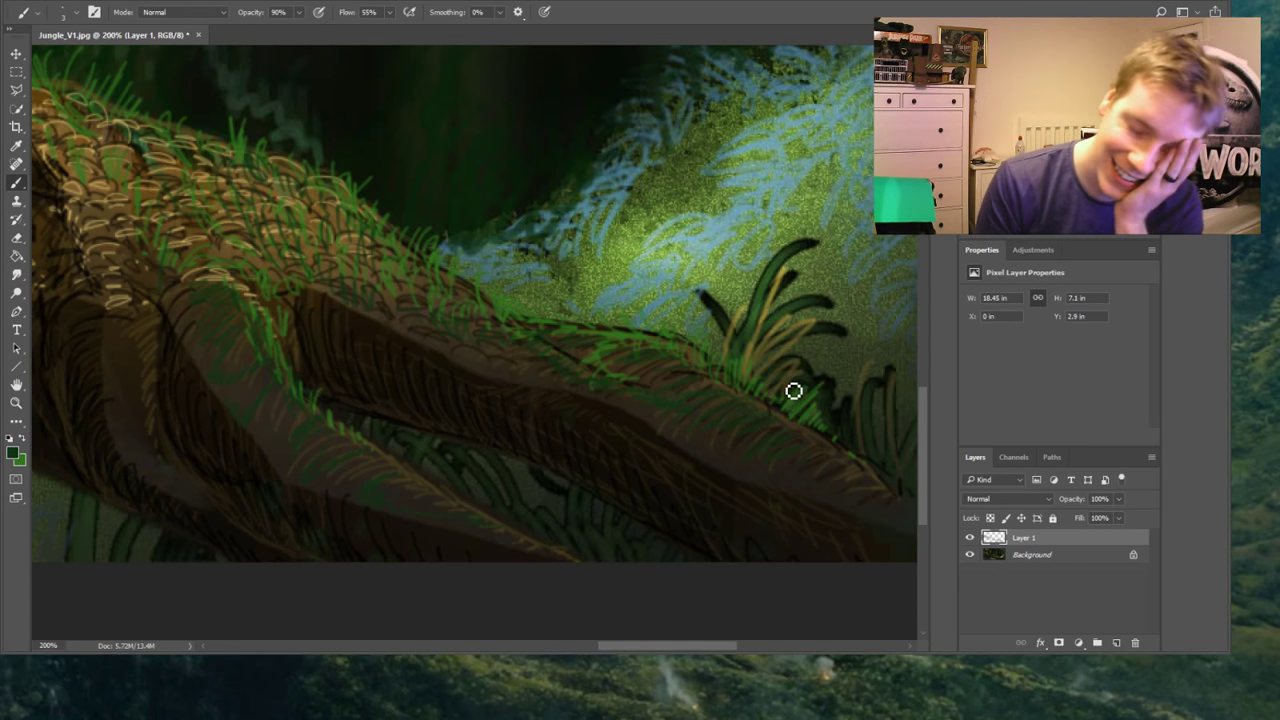
{"action": "left_click_drag", "start_coordinate": [668, 646], "coordinate": [695, 648]}
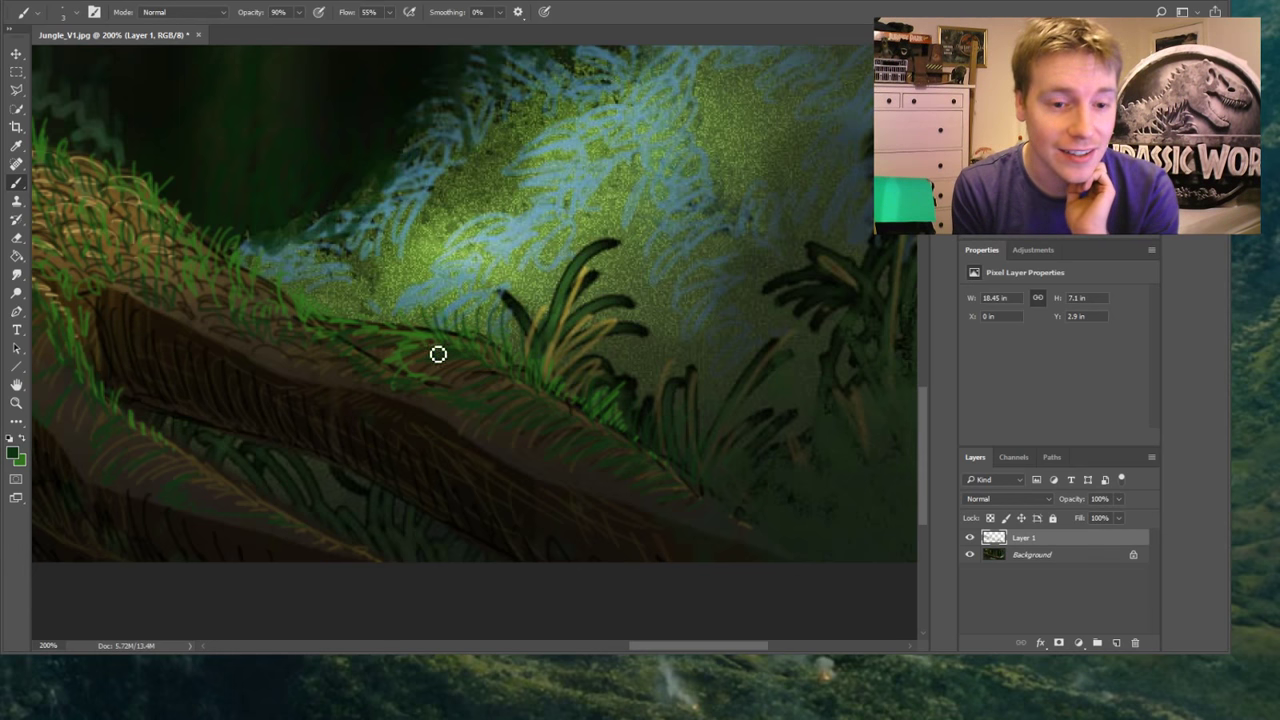
Add dark grass blades beside the ferns and small blades along the trunk ridge
{"action": "mouse_move", "coordinate": [448, 344]}
{"action": "left_mouse_down"}
{"action": "mouse_move", "coordinate": [442, 278]}
{"action": "mouse_move", "coordinate": [452, 292]}
{"action": "mouse_move", "coordinate": [484, 264]}
{"action": "mouse_move", "coordinate": [488, 308]}
{"action": "mouse_move", "coordinate": [490, 290]}
{"action": "left_mouse_up"}
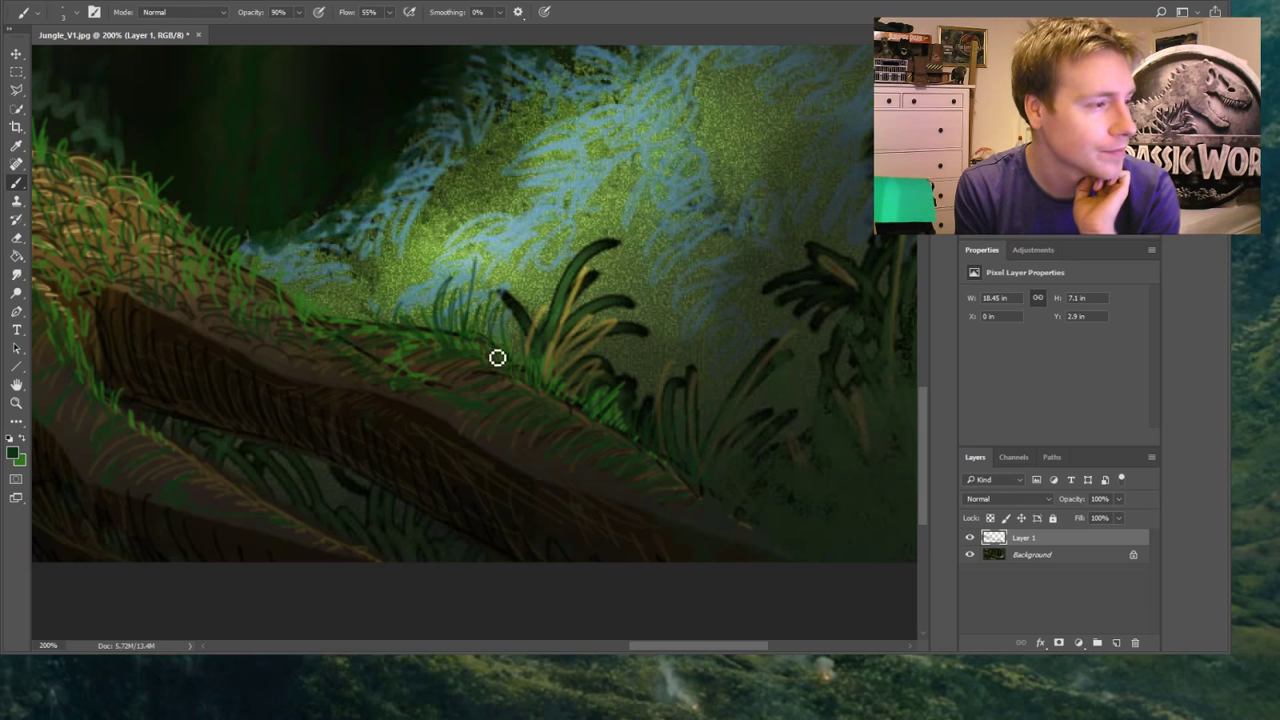
{"action": "left_click_drag", "start_coordinate": [500, 350], "coordinate": [504, 326]}
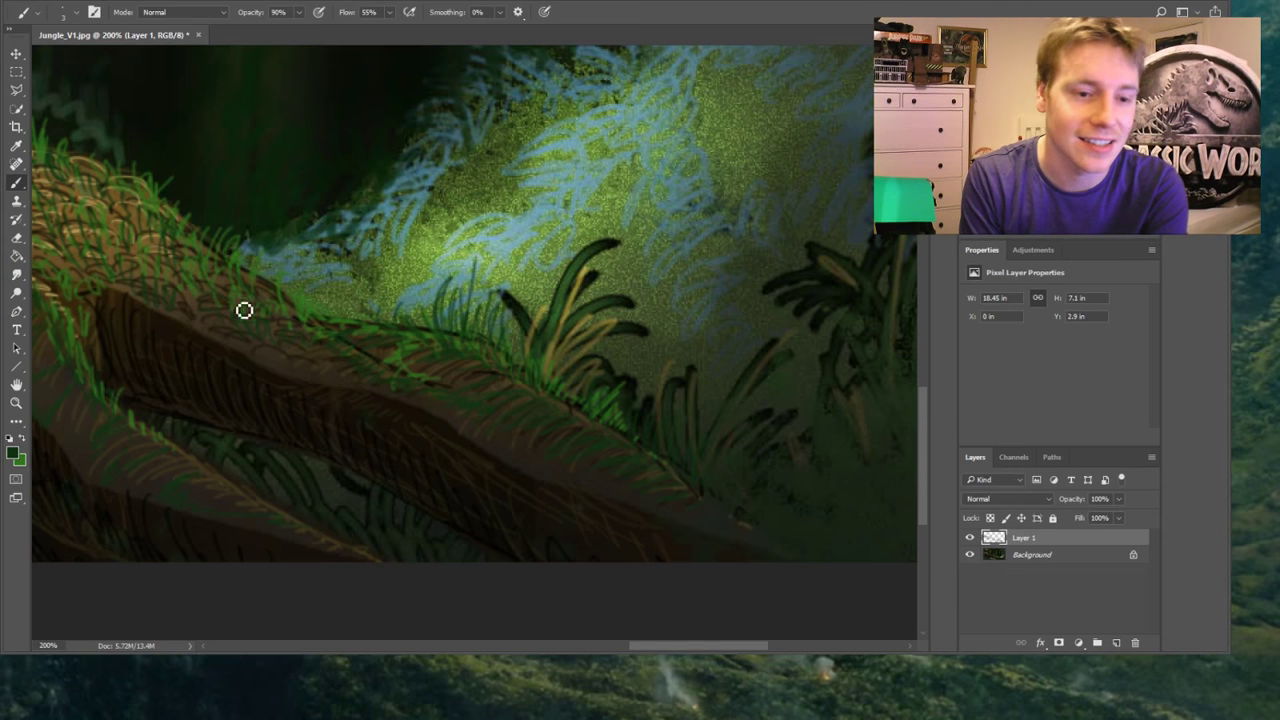
{"action": "mouse_move", "coordinate": [244, 310]}
{"action": "left_mouse_down"}
{"action": "mouse_move", "coordinate": [285, 301]}
{"action": "mouse_move", "coordinate": [300, 319]}
{"action": "mouse_move", "coordinate": [336, 287]}
{"action": "mouse_move", "coordinate": [330, 327]}
{"action": "mouse_move", "coordinate": [373, 263]}
{"action": "mouse_move", "coordinate": [364, 334]}
{"action": "mouse_move", "coordinate": [386, 302]}
{"action": "mouse_move", "coordinate": [347, 298]}
{"action": "mouse_move", "coordinate": [322, 326]}
{"action": "mouse_move", "coordinate": [306, 267]}
{"action": "mouse_move", "coordinate": [291, 316]}
{"action": "mouse_move", "coordinate": [367, 315]}
{"action": "mouse_move", "coordinate": [375, 340]}
{"action": "mouse_move", "coordinate": [395, 310]}
{"action": "left_mouse_up"}
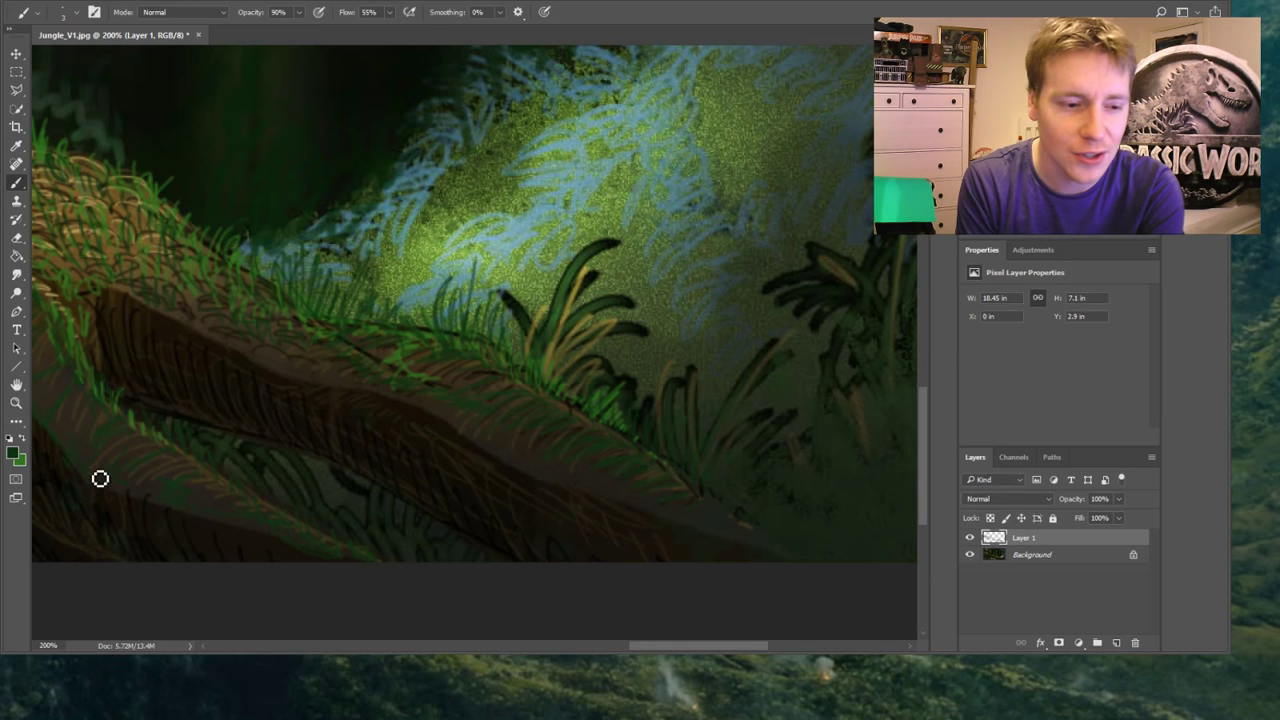
{"action": "left_click", "coordinate": [16, 421]}
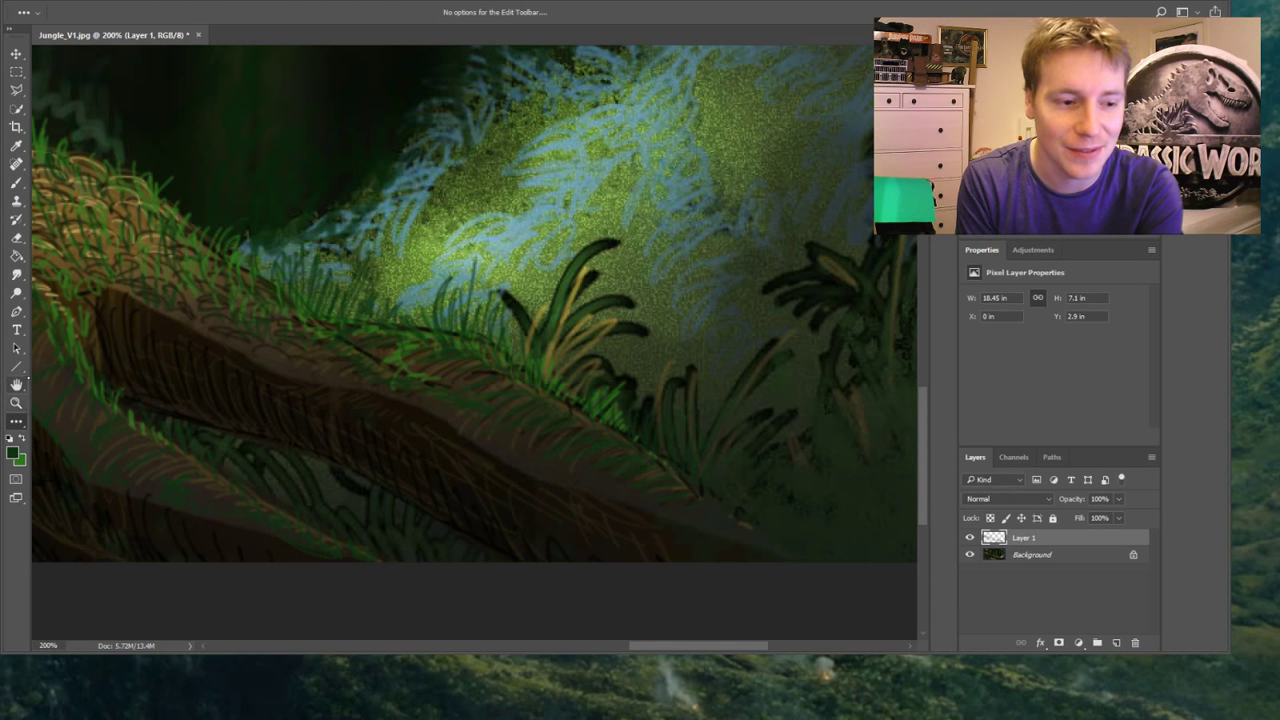
Fit the whole jungle painting in the window
{"action": "left_click", "coordinate": [16, 402]}
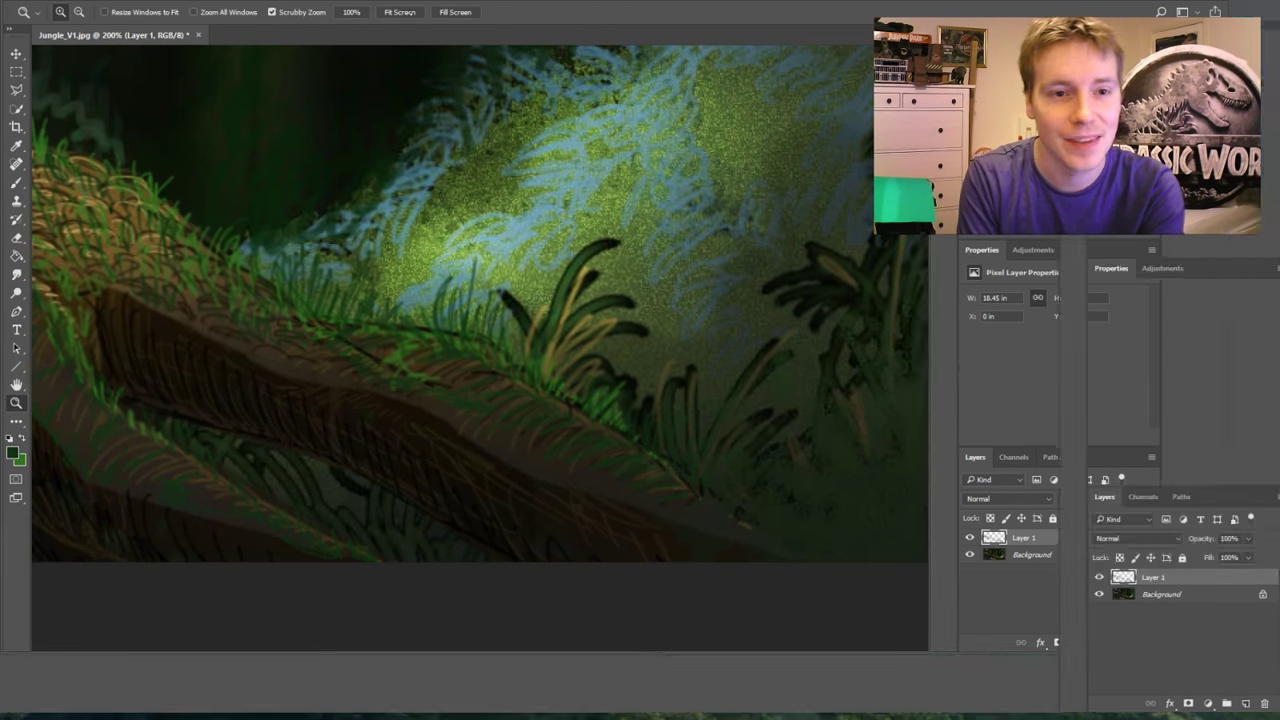
{"action": "key", "text": "f"}
{"action": "left_click", "coordinate": [400, 10]}
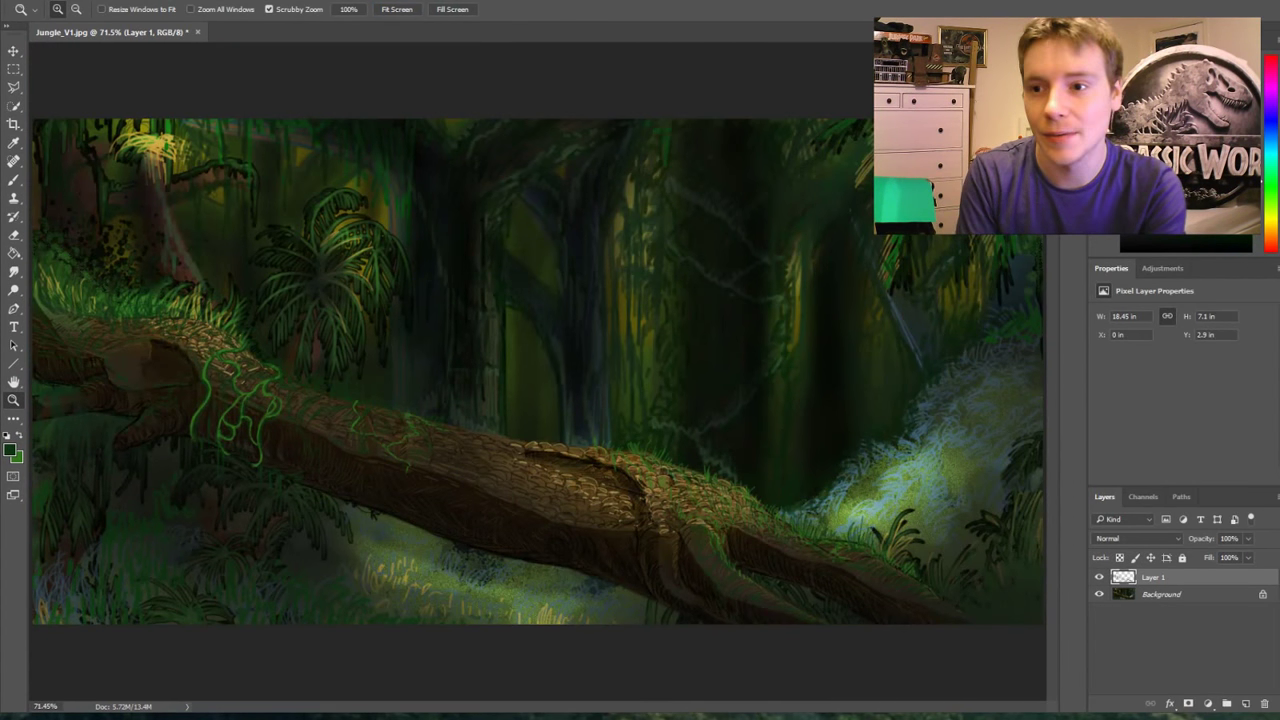
{"action": "key", "text": "f"}
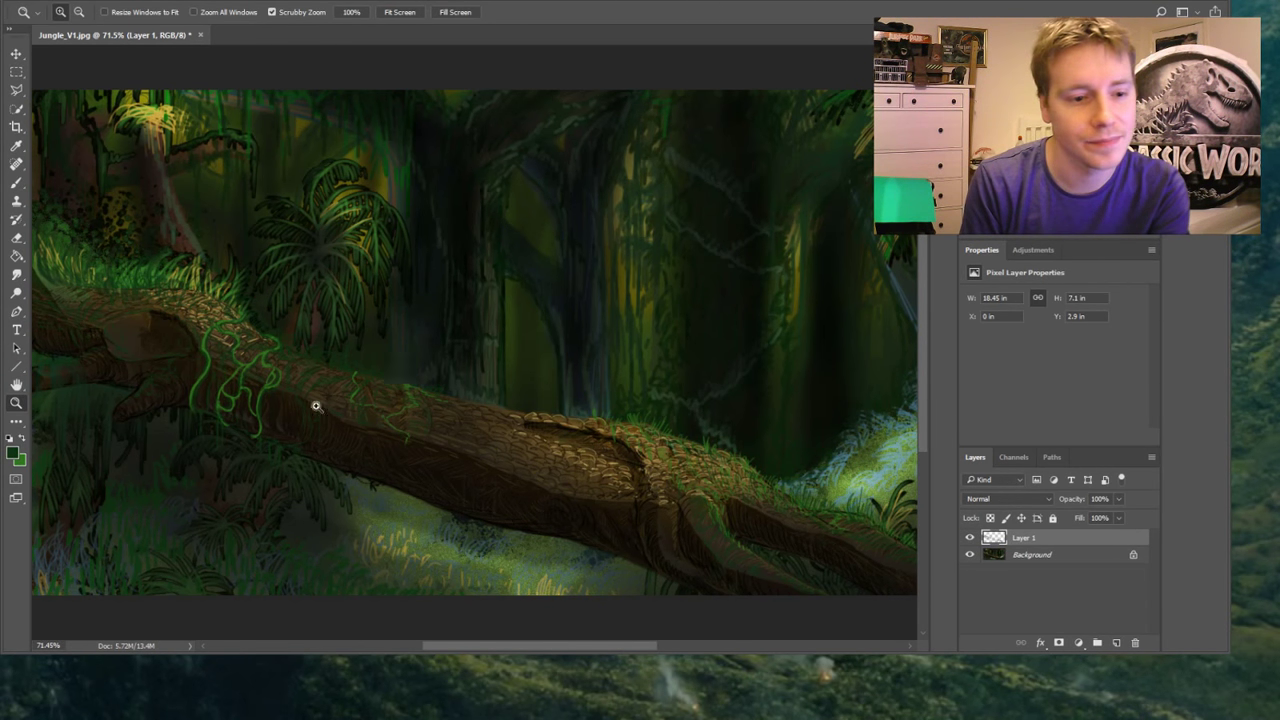
Toggle Layer 1's visibility repeatedly to compare it against the original painting
{"action": "left_click", "coordinate": [969, 539]}
{"action": "left_click", "coordinate": [969, 539]}
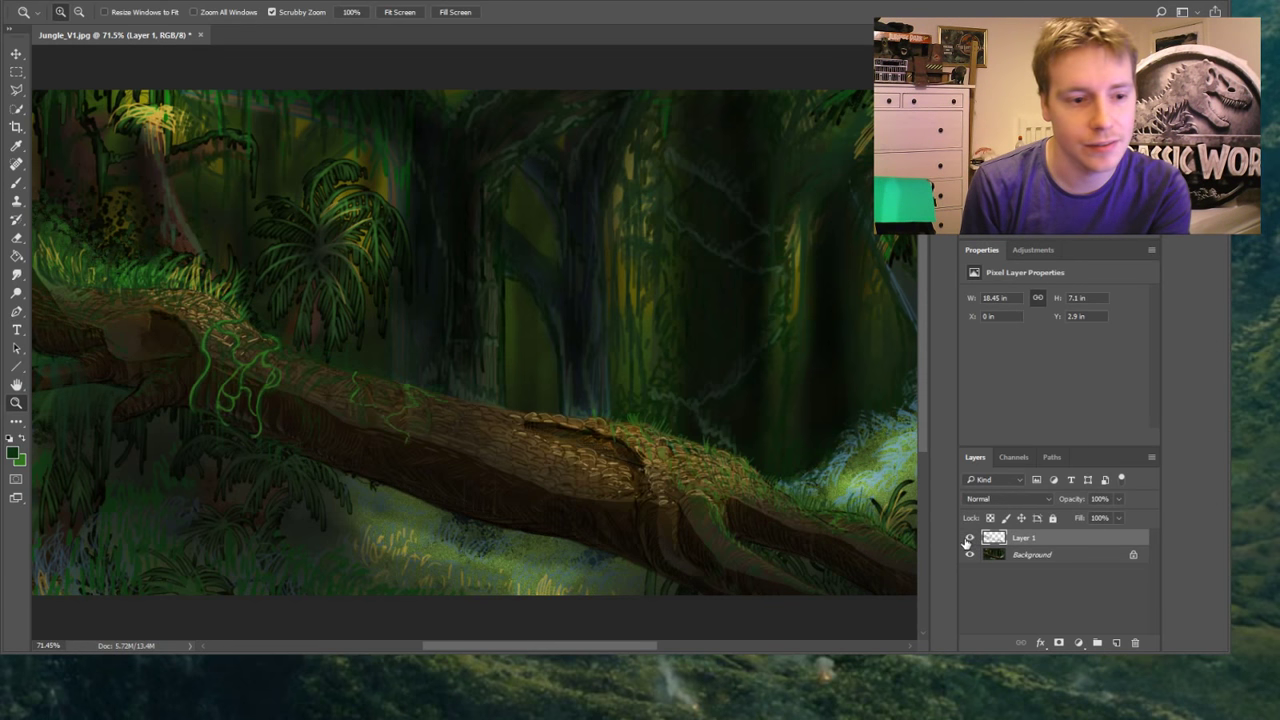
{"action": "left_click", "coordinate": [968, 539]}
{"action": "left_click", "coordinate": [967, 540]}
{"action": "left_click", "coordinate": [967, 540]}
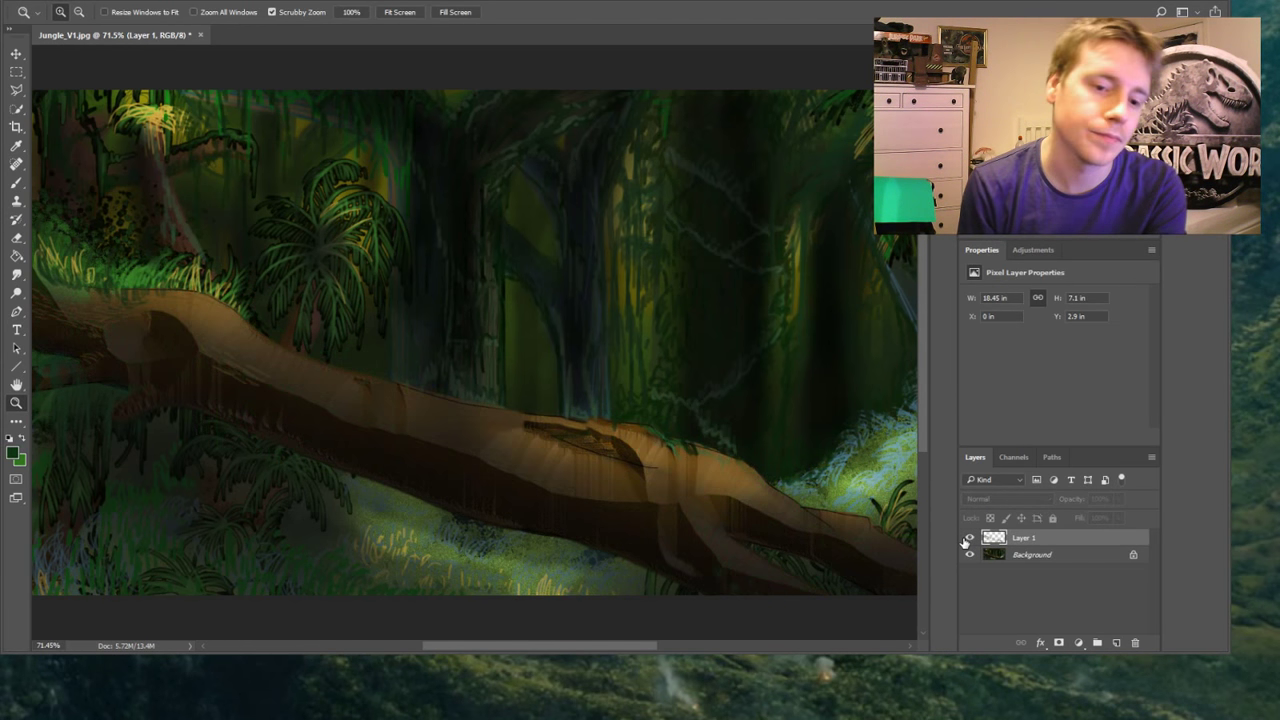
{"action": "left_click", "coordinate": [967, 540]}
{"action": "left_click", "coordinate": [967, 540]}
{"action": "left_click", "coordinate": [967, 540]}
{"action": "left_click", "coordinate": [967, 540]}
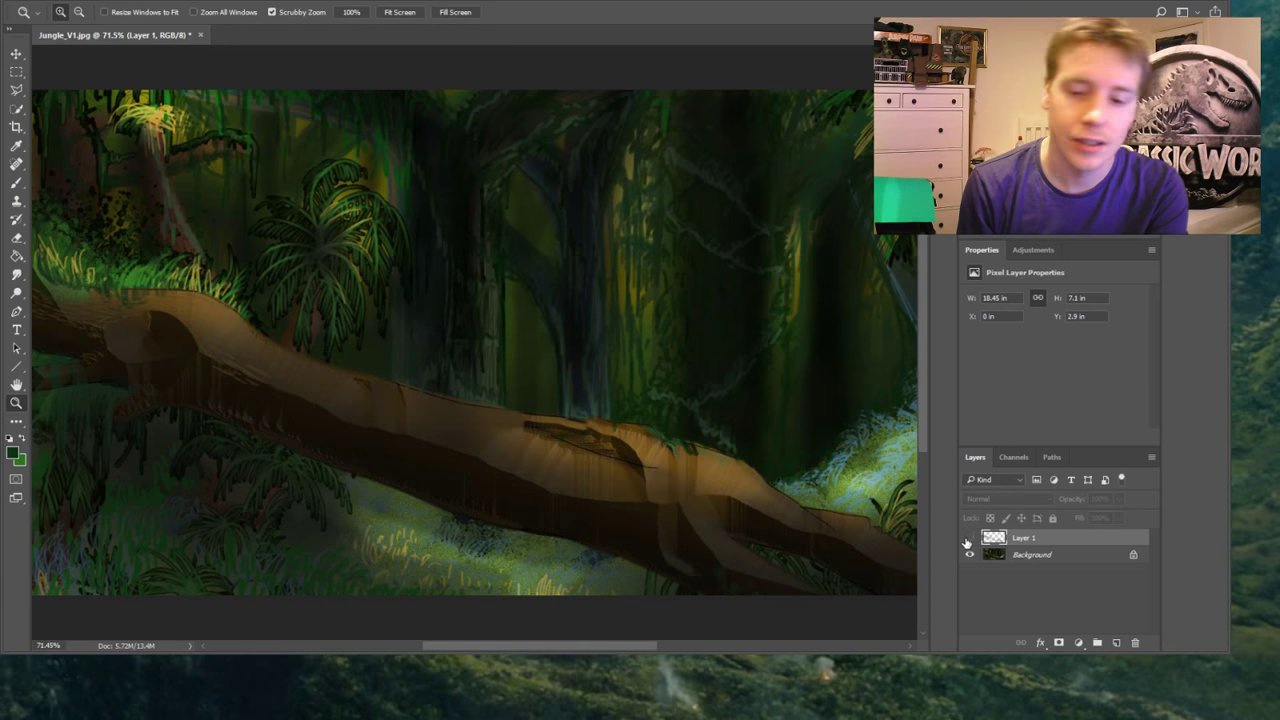
{"action": "left_click", "coordinate": [967, 540]}
Make the Background layer active and choose the Polygonal Lasso tool
{"action": "left_click", "coordinate": [994, 560]}
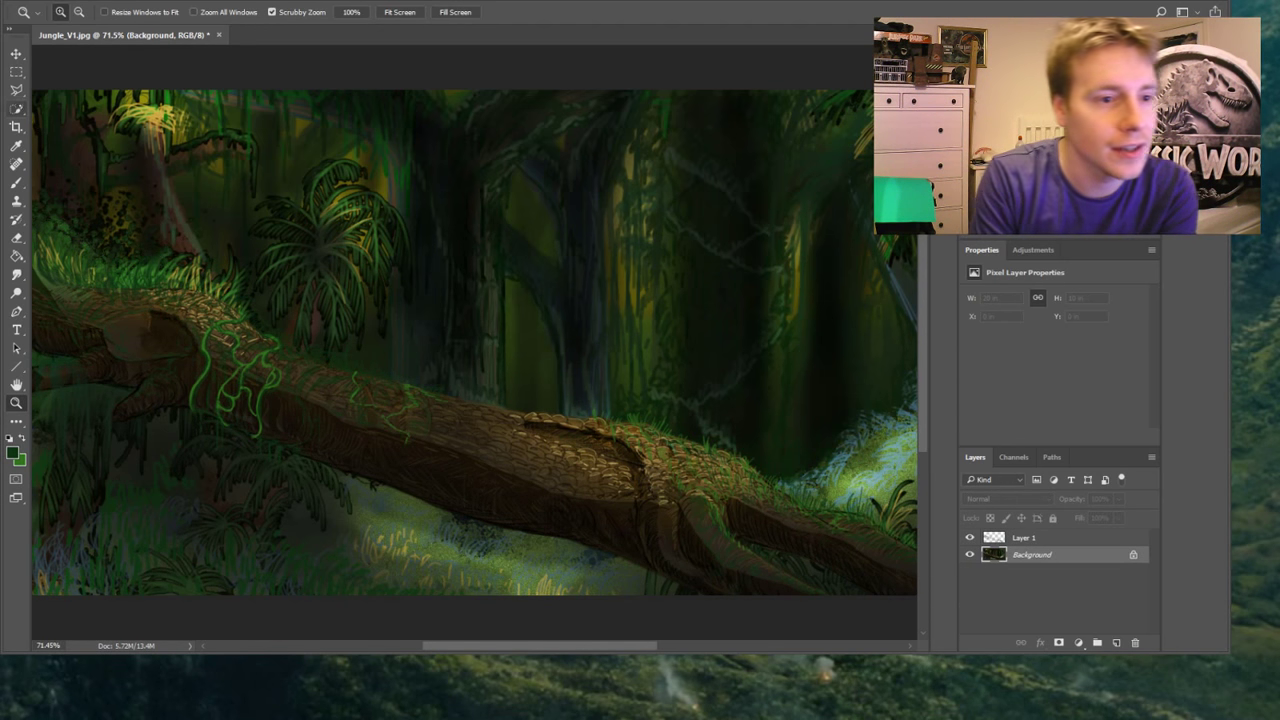
{"action": "left_click", "coordinate": [16, 109]}
{"action": "left_click", "coordinate": [16, 90]}
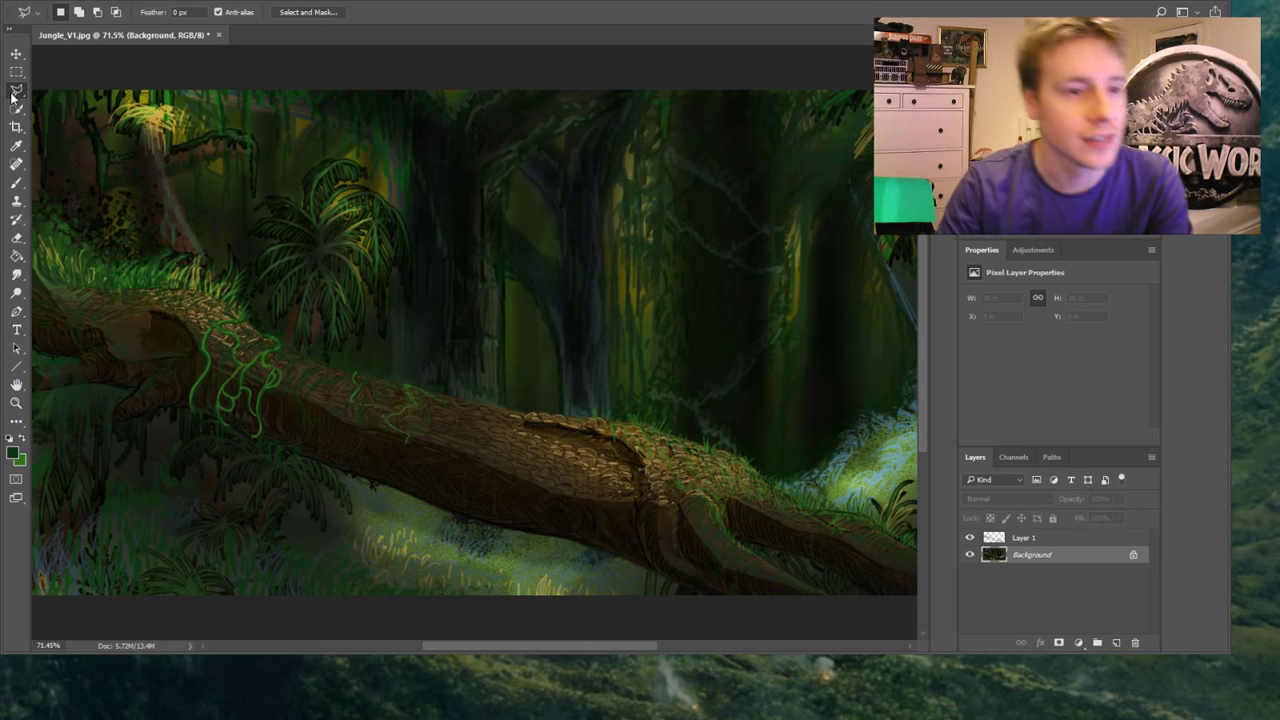
Unlock the Background into editable Layer 0 and zoom out slightly to see the whole trunk
{"action": "left_click", "coordinate": [70, 92]}
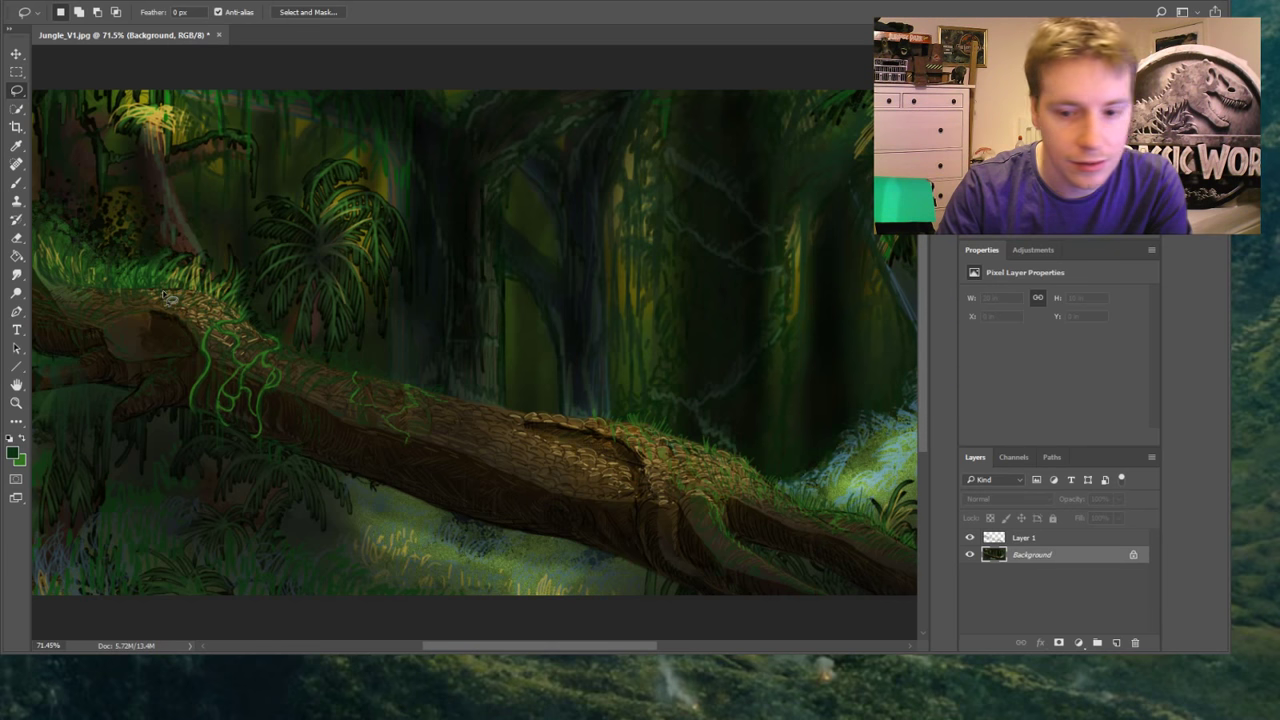
{"action": "left_click", "coordinate": [1133, 555]}
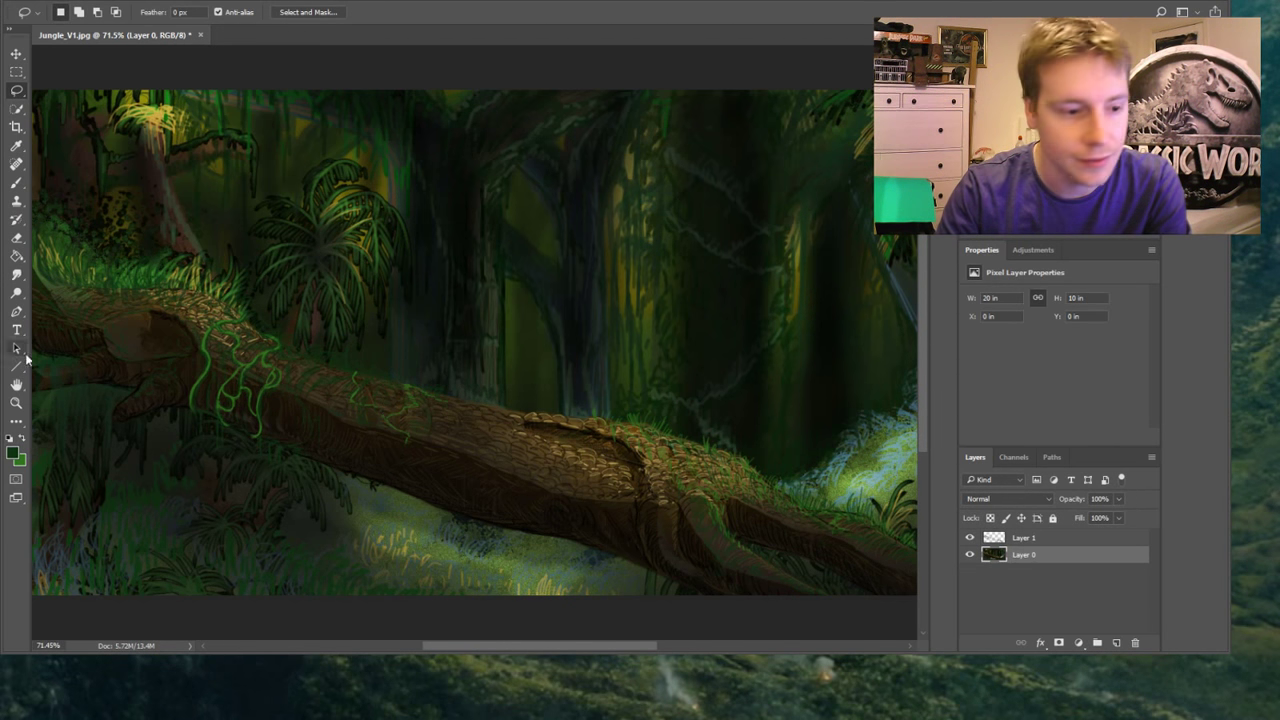
{"action": "left_click", "coordinate": [16, 402]}
{"action": "left_click", "coordinate": [150, 133]}
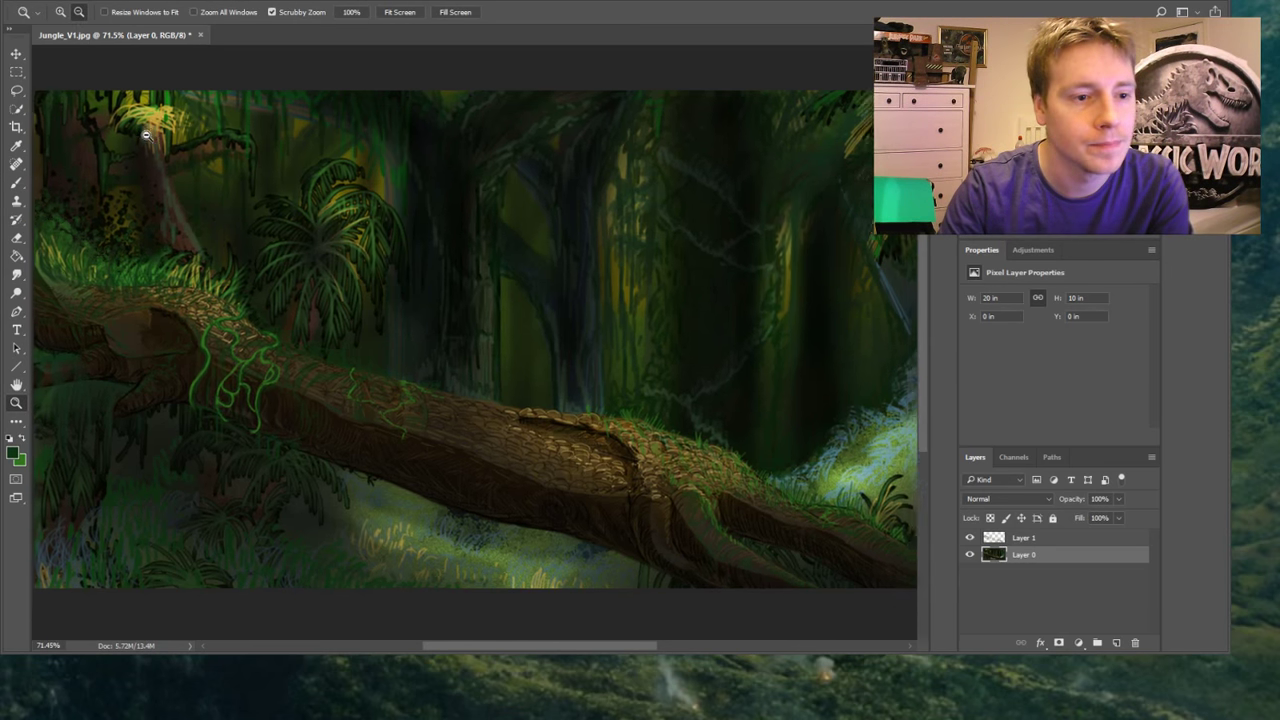
Trace a freehand Lasso selection around the entire fallen trunk
{"action": "left_click", "coordinate": [14, 91]}
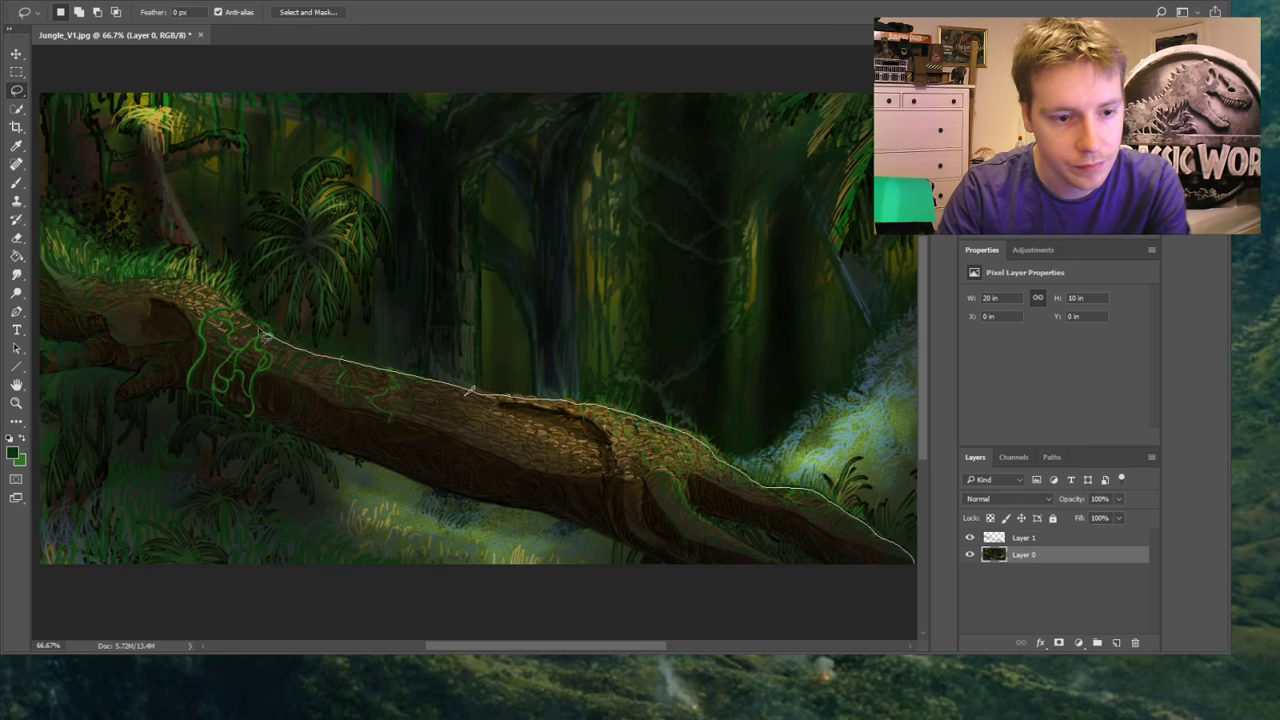
{"action": "mouse_move", "coordinate": [176, 284]}
{"action": "left_mouse_down"}
{"action": "mouse_move", "coordinate": [76, 270]}
{"action": "mouse_move", "coordinate": [37, 291]}
{"action": "left_mouse_up"}
{"action": "left_click_drag", "start_coordinate": [101, 353], "coordinate": [35, 367]}
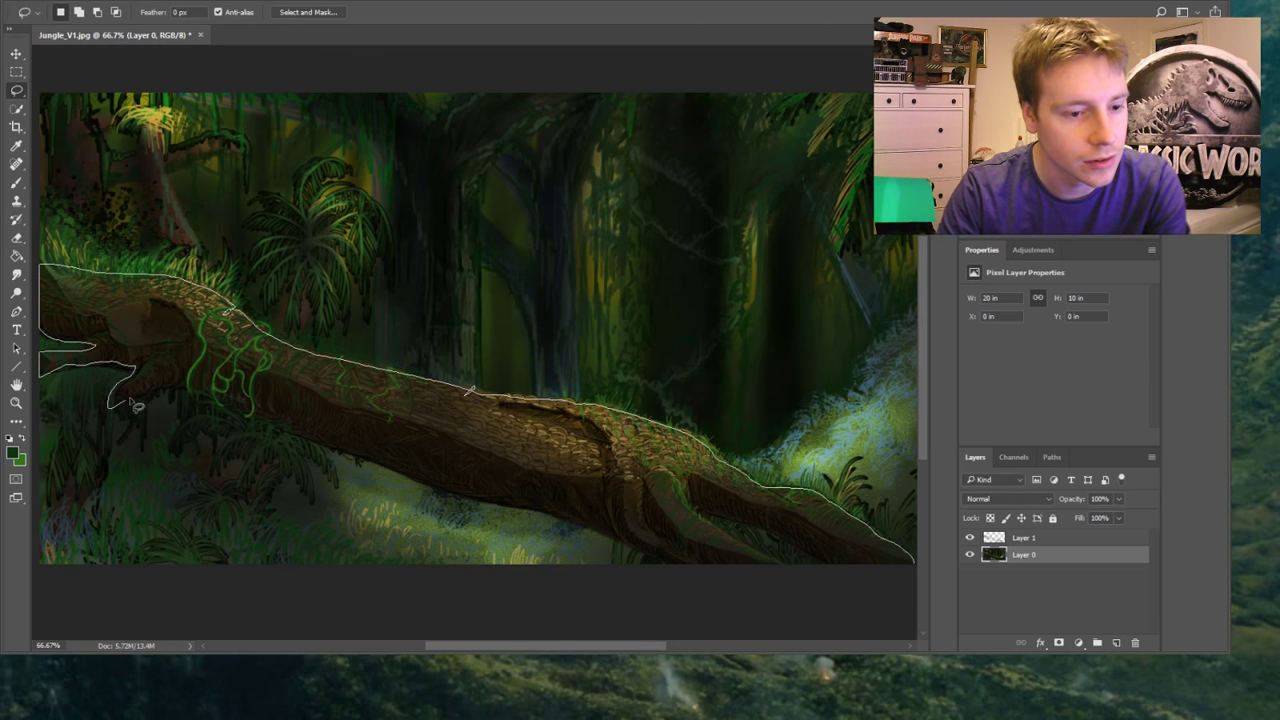
{"action": "left_click_drag", "start_coordinate": [137, 406], "coordinate": [195, 395]}
{"action": "mouse_move", "coordinate": [295, 436]}
{"action": "left_mouse_down"}
{"action": "mouse_move", "coordinate": [469, 497]}
{"action": "mouse_move", "coordinate": [568, 514]}
{"action": "mouse_move", "coordinate": [690, 578]}
{"action": "mouse_move", "coordinate": [785, 571]}
{"action": "mouse_move", "coordinate": [709, 529]}
{"action": "mouse_move", "coordinate": [693, 503]}
{"action": "mouse_move", "coordinate": [830, 560]}
{"action": "mouse_move", "coordinate": [891, 571]}
{"action": "left_mouse_up"}
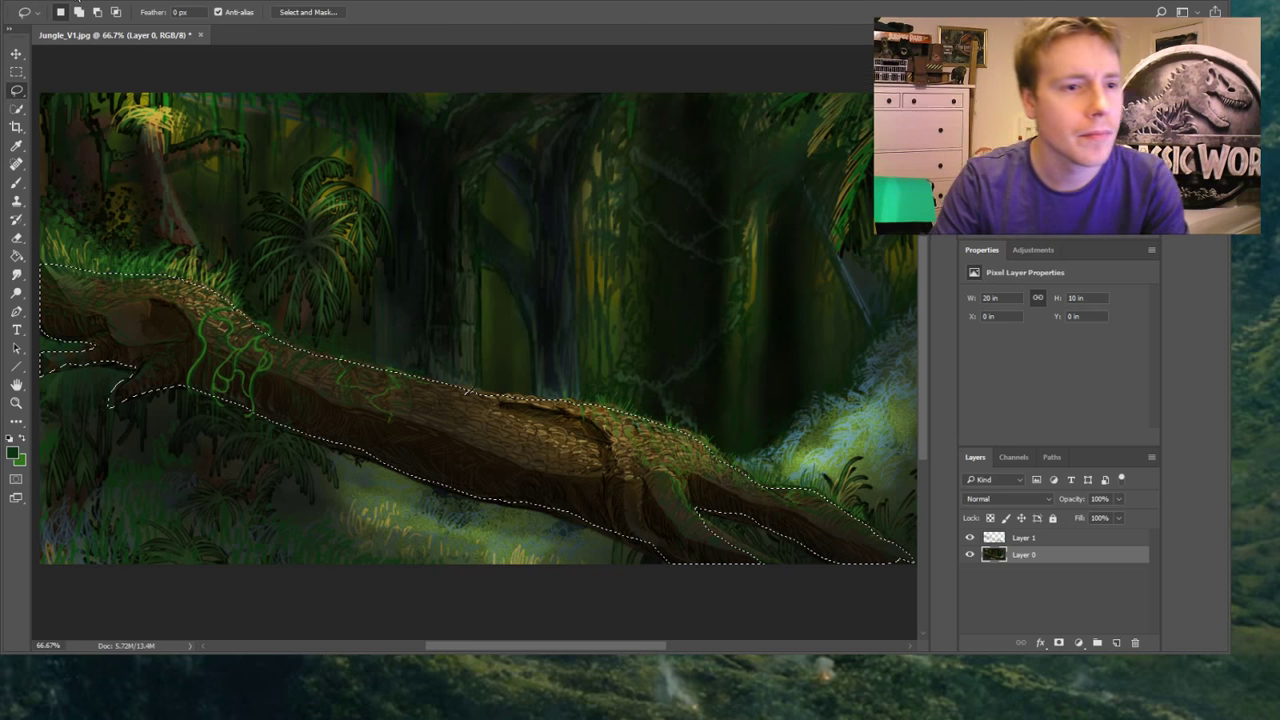
Copy the selected trunk onto its own Layer 2 and toggle the background to check it
{"action": "key", "text": "Delete"}
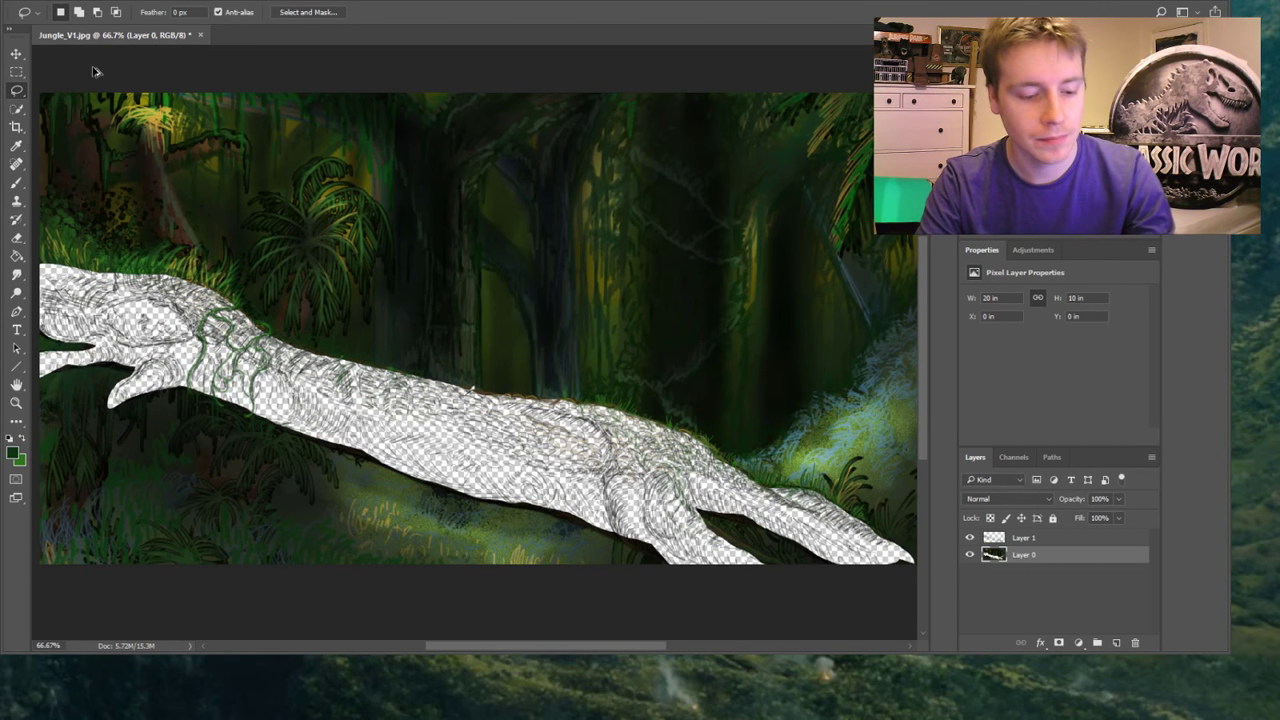
{"action": "key", "text": "ctrl+z"}
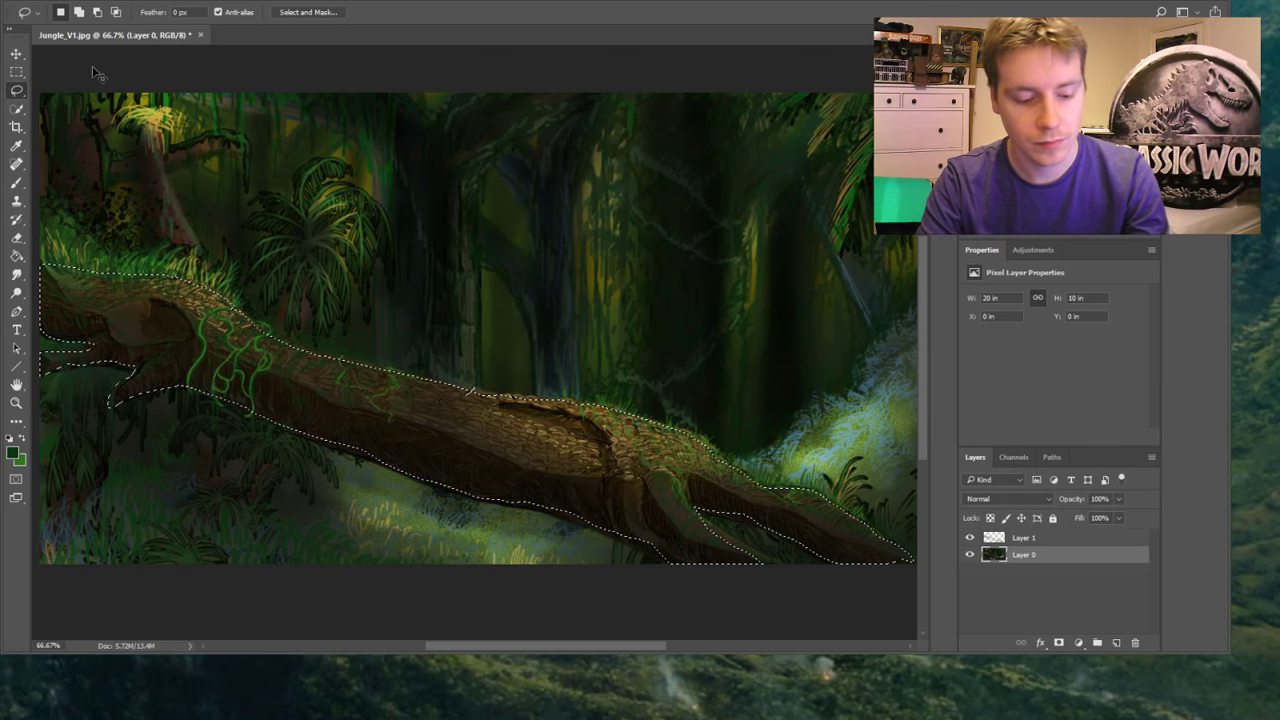
{"action": "key", "text": "ctrl+j"}
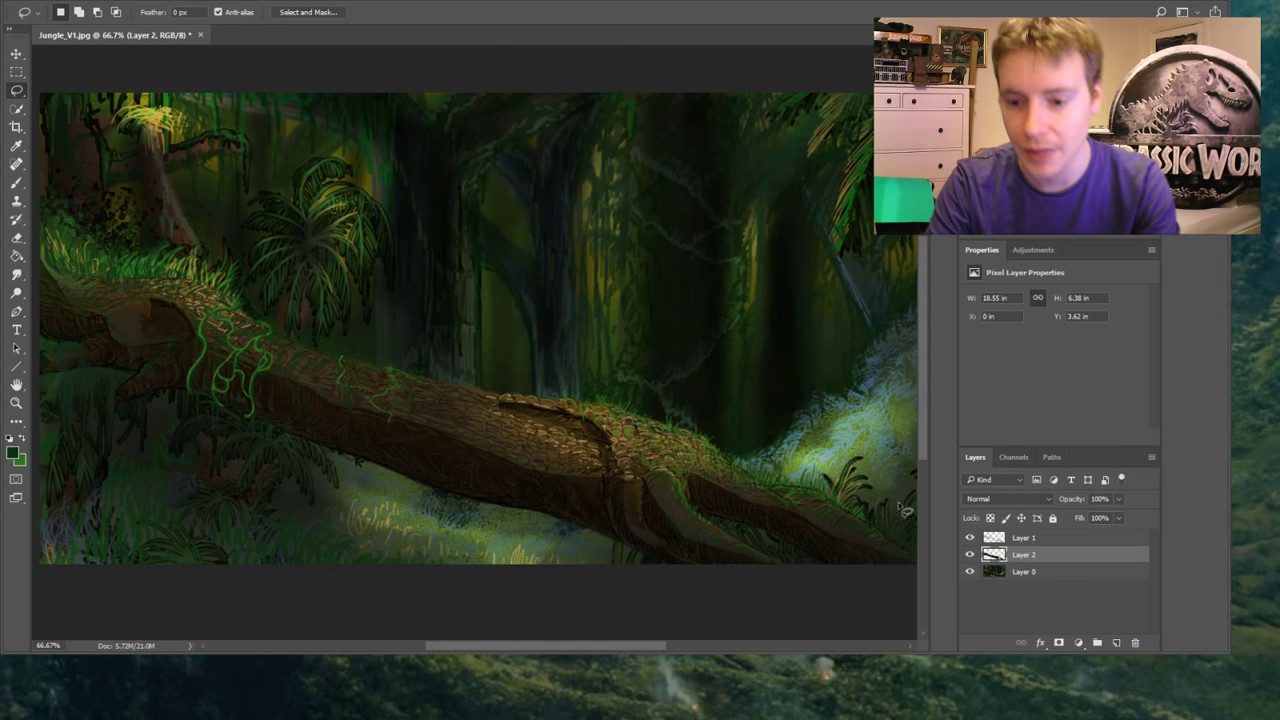
{"action": "left_click", "coordinate": [970, 571]}
{"action": "left_click", "coordinate": [970, 571]}
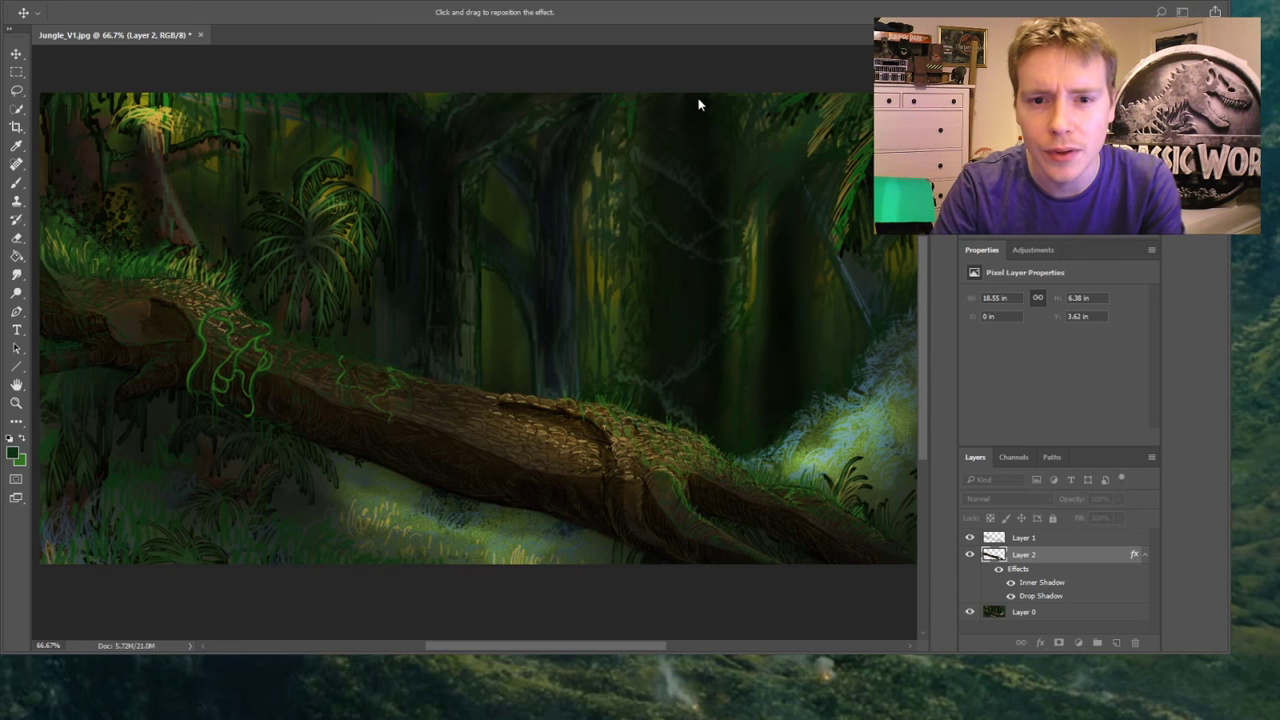
Apply Bevel & Emboss and a Gradient Overlay to shade Layer 2's trunk deeper brown
{"action": "key", "text": "Return"}
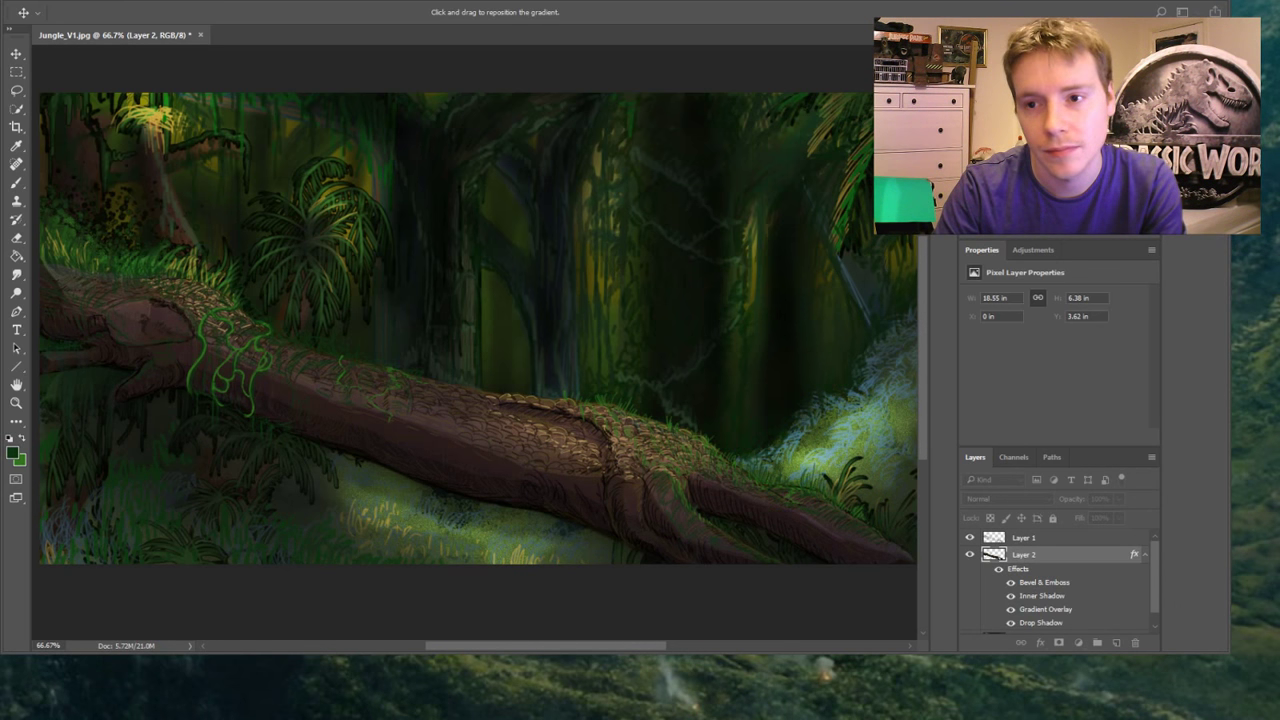
{"action": "key", "text": "Return"}
{"action": "key", "text": "l"}
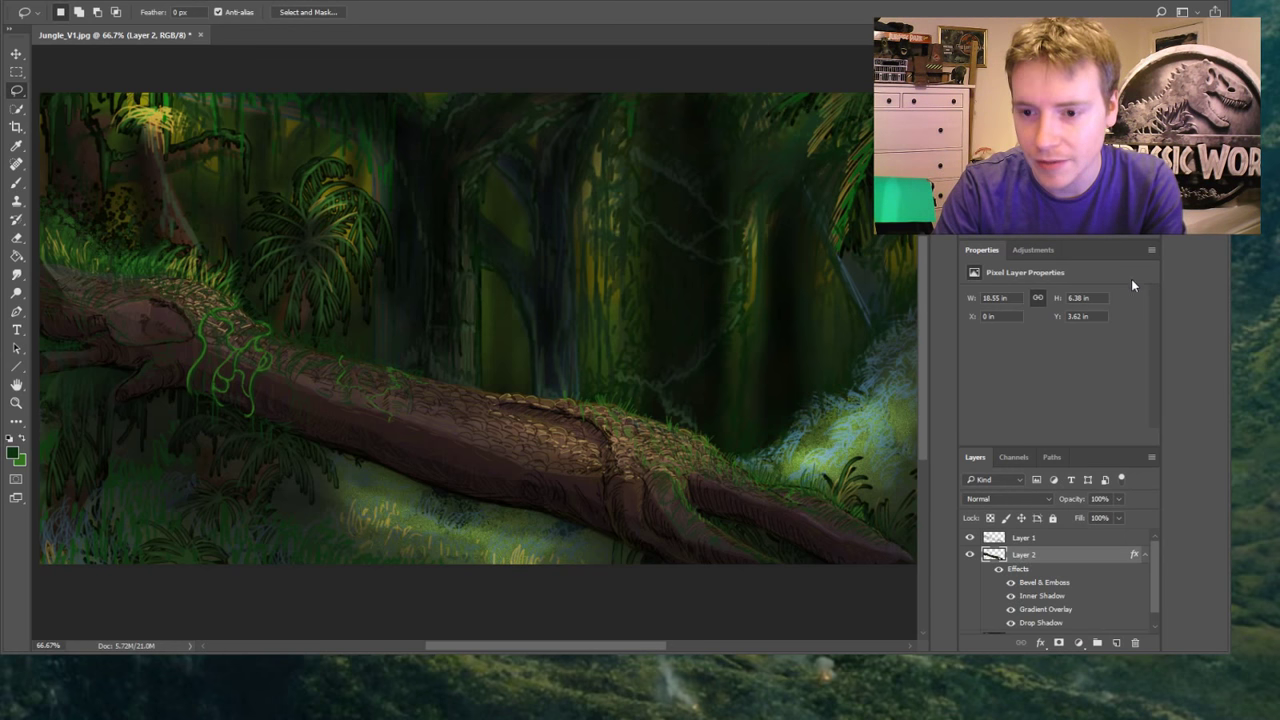
Rasterize the trunk on Layer 2, set its opacity to 80%, and select Layer 1
{"action": "key", "text": "ctrl+alt+shift+s"}
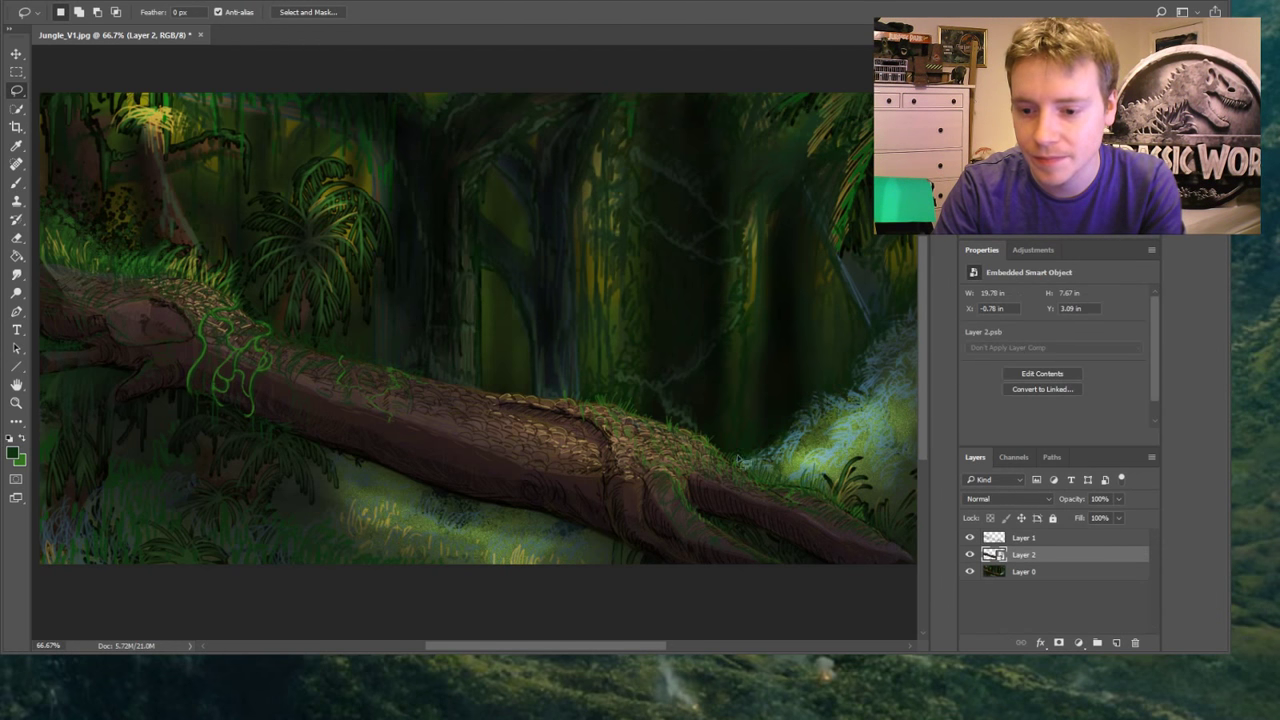
{"action": "left_click", "coordinate": [16, 237]}
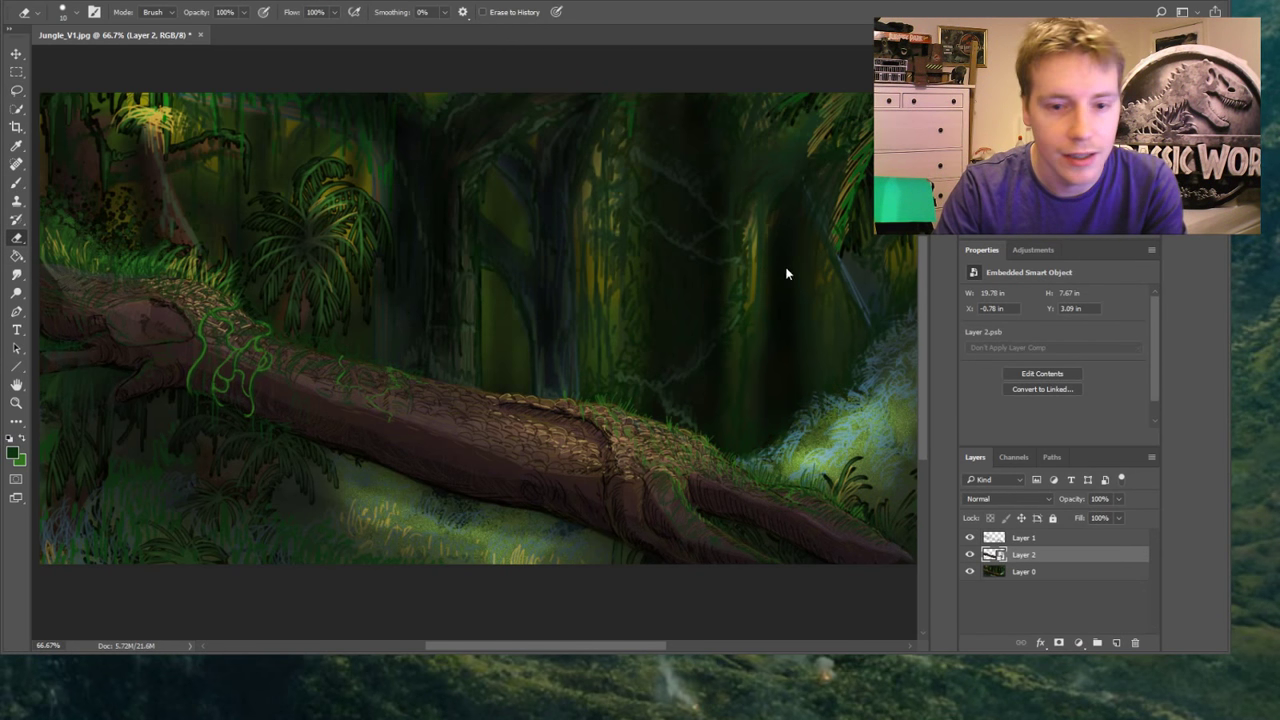
{"action": "left_click", "coordinate": [1100, 498]}
{"action": "type", "text": "43"}
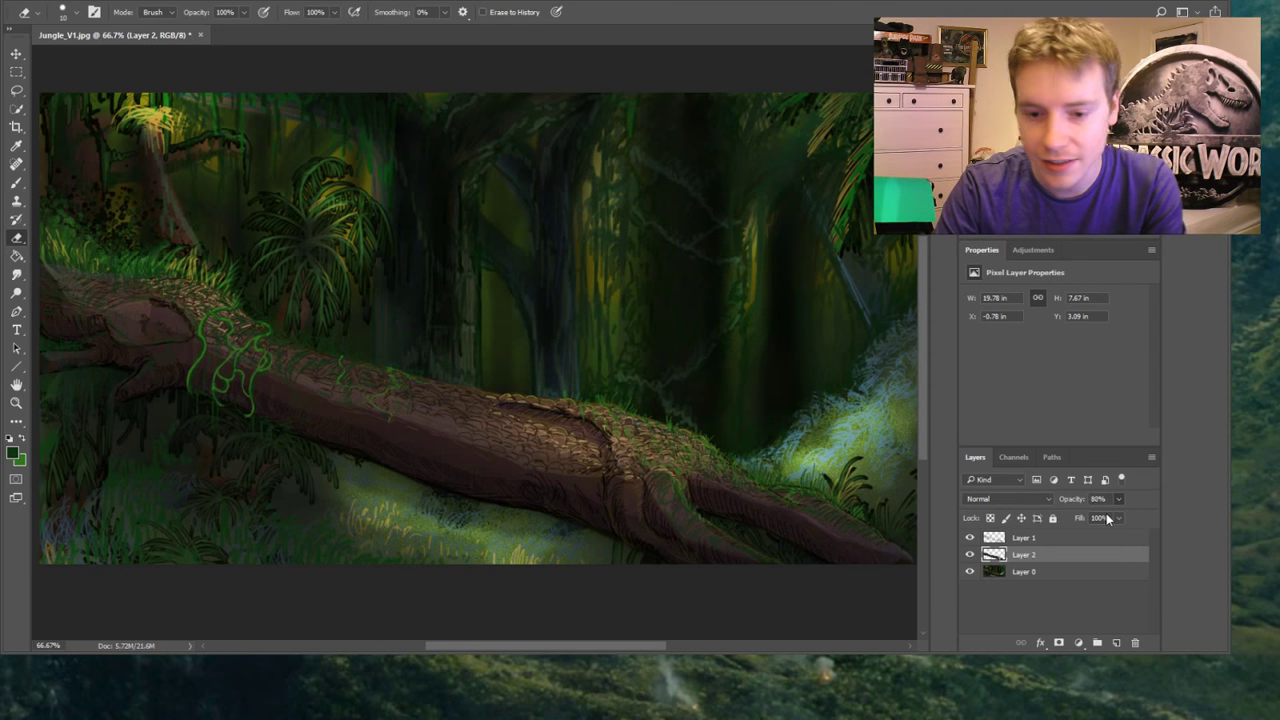
{"action": "key", "text": "Return"}
{"action": "mouse_move", "coordinate": [1075, 517]}
{"action": "left_mouse_down"}
{"action": "mouse_move", "coordinate": [1126, 515]}
{"action": "mouse_move", "coordinate": [1079, 519]}
{"action": "left_mouse_up"}
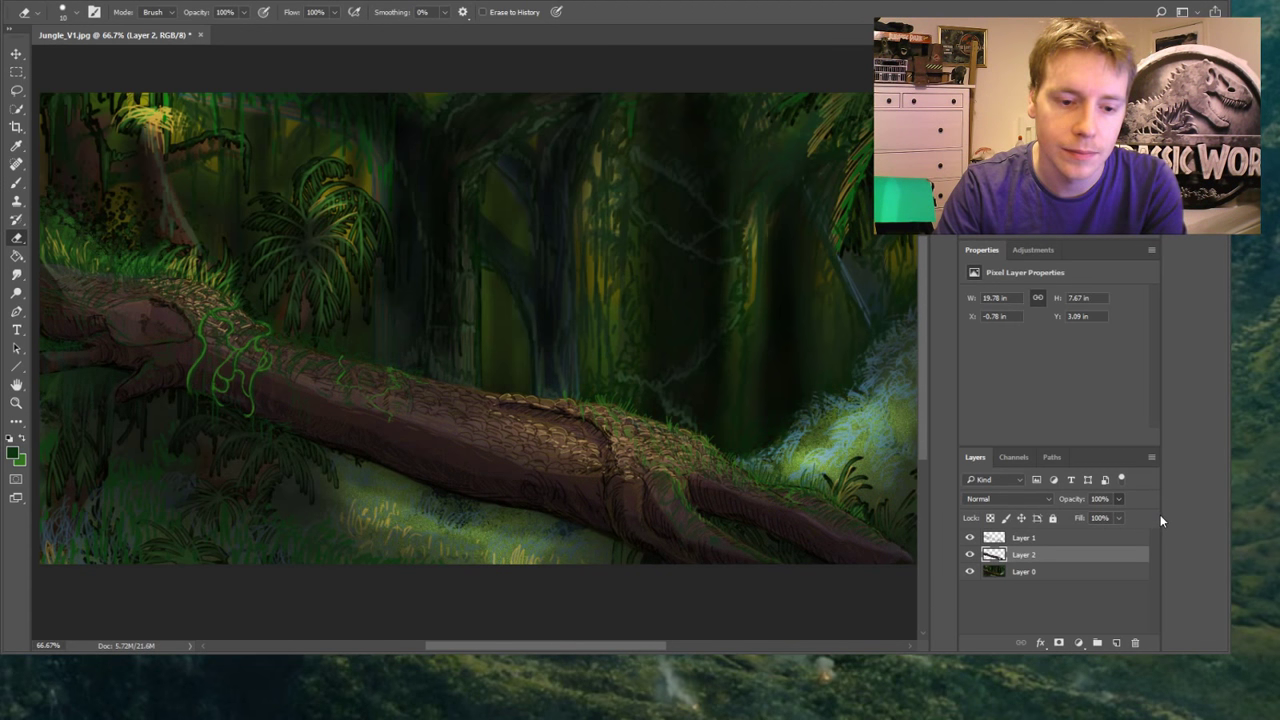
{"action": "left_click_drag", "start_coordinate": [1094, 511], "coordinate": [1107, 516]}
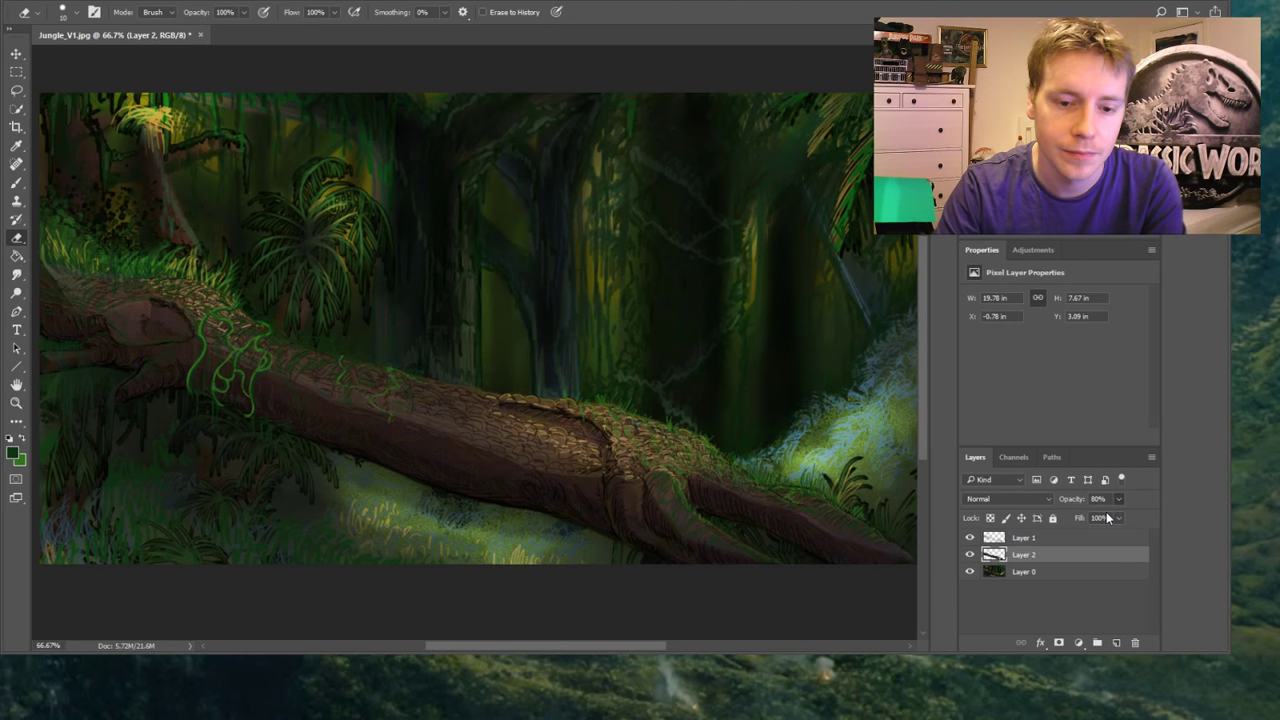
{"action": "left_click", "coordinate": [1024, 540]}
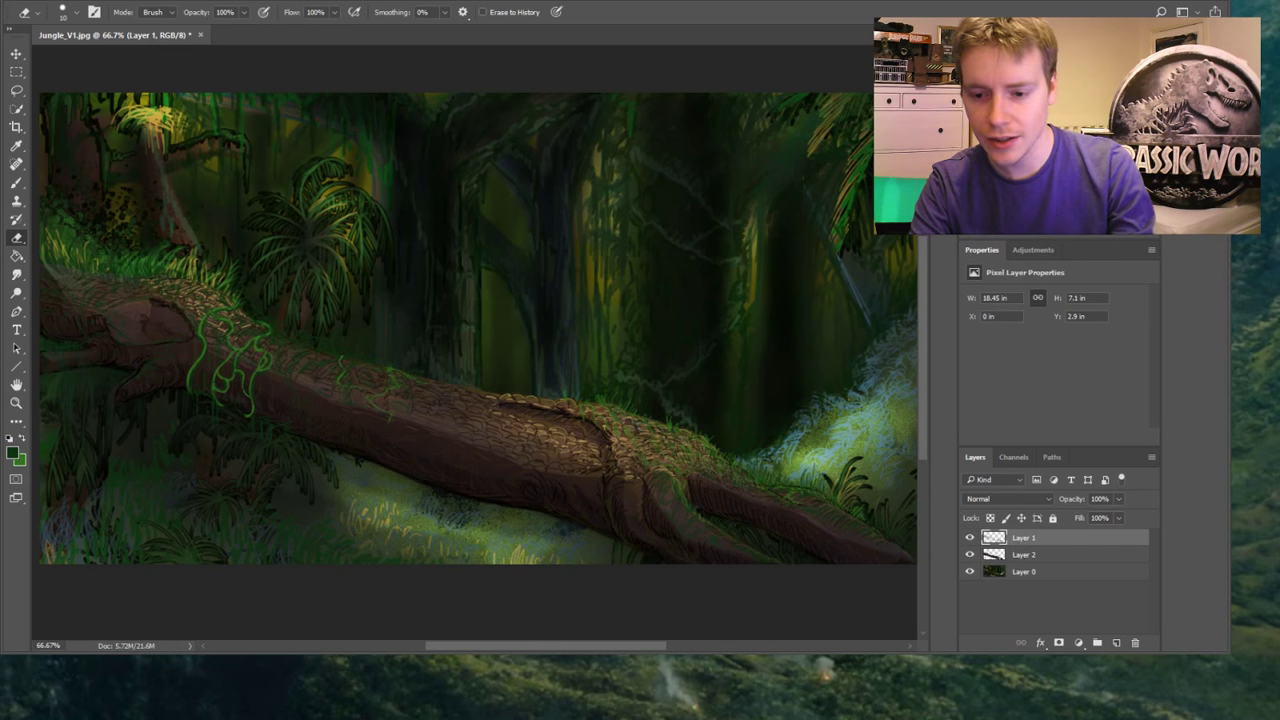
Merge Layer 1 and Layer 2 with Ctrl+E and toggle the merged layer's visibility to check it
{"action": "left_click", "coordinate": [1028, 555], "text": "shift"}
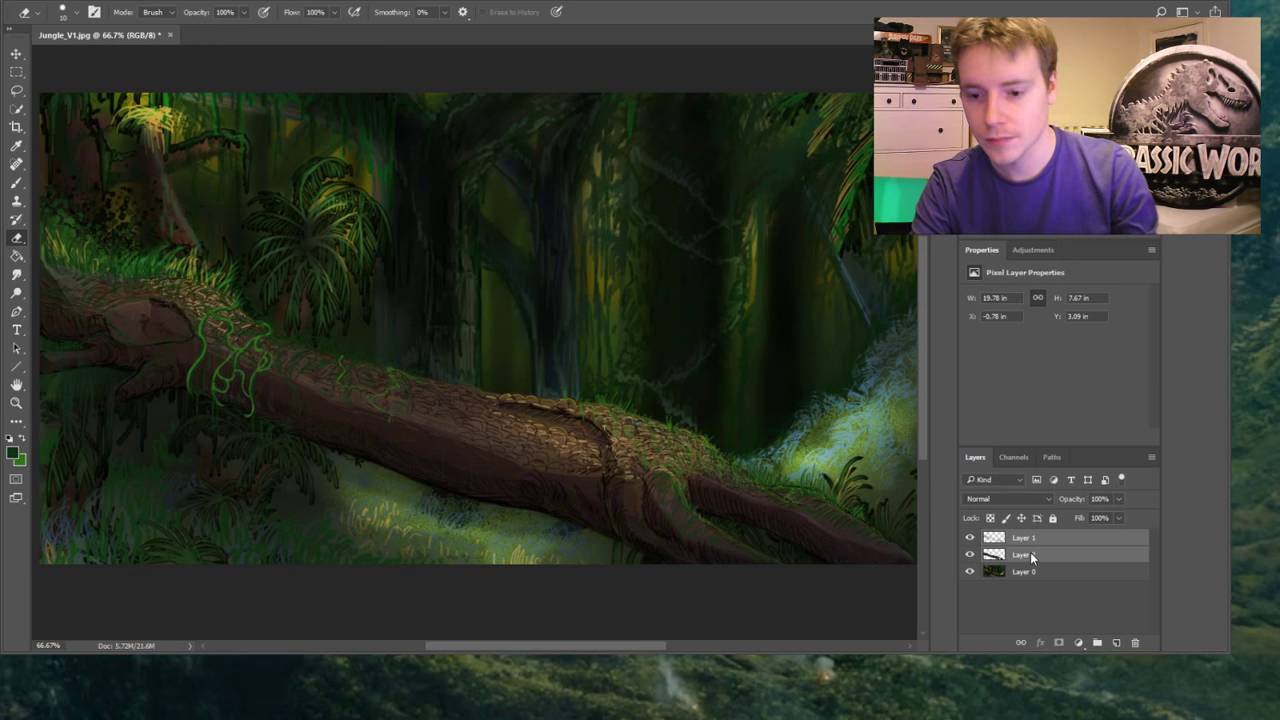
{"action": "key", "text": "ctrl+e"}
{"action": "left_click", "coordinate": [969, 538]}
{"action": "left_click", "coordinate": [969, 538]}
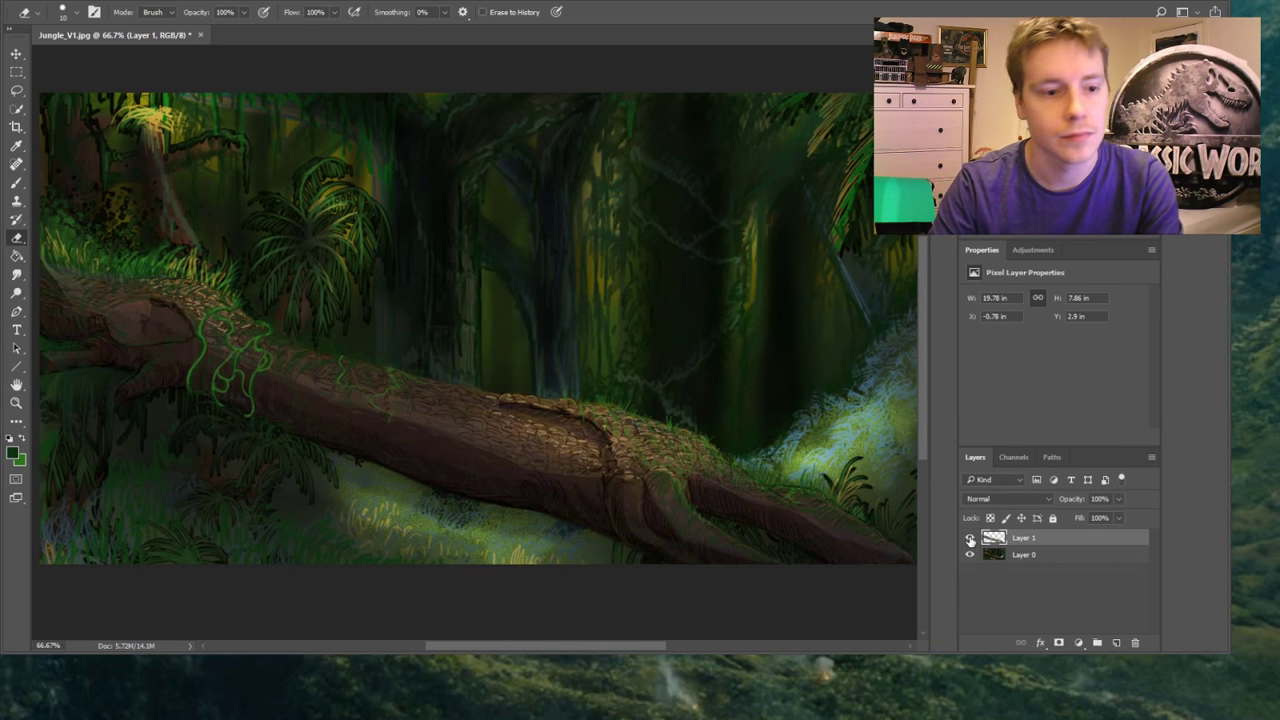
{"action": "left_click", "coordinate": [969, 538]}
{"action": "left_click", "coordinate": [969, 538]}
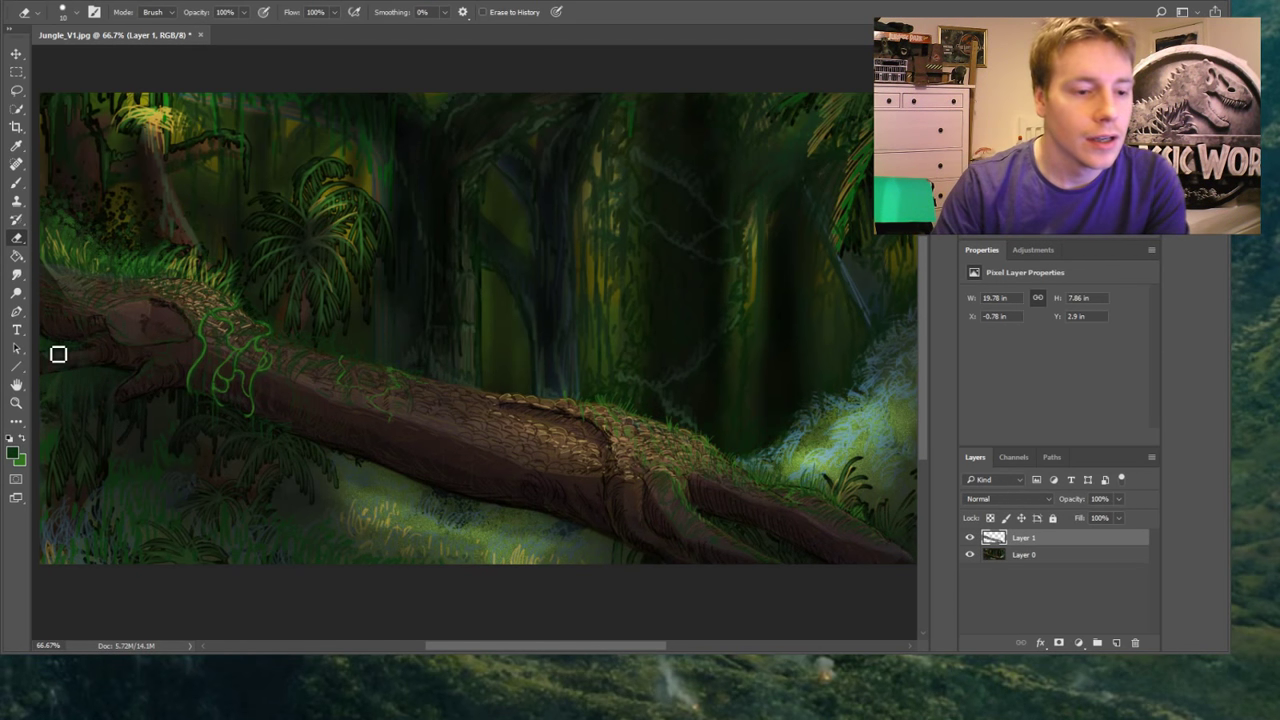
Zoom in on the vines covering the log at lower left
{"action": "left_click", "coordinate": [20, 405]}
{"action": "left_click", "coordinate": [295, 377], "text": "alt"}
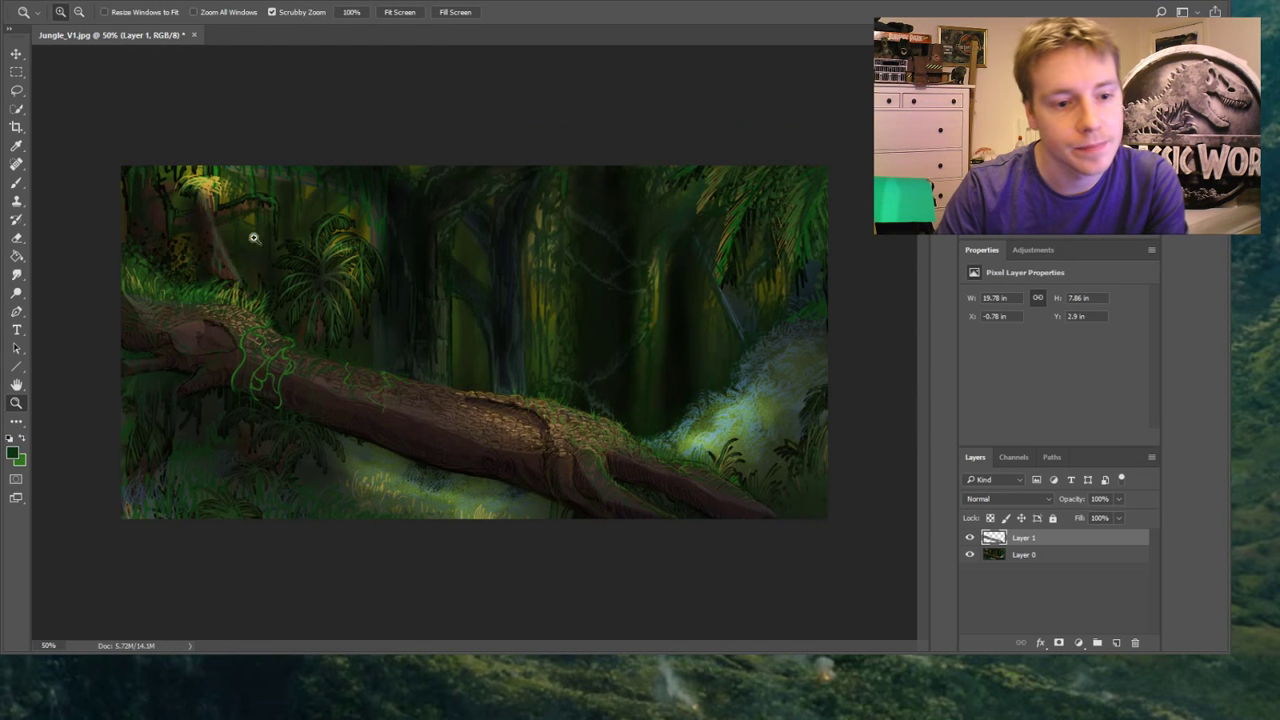
{"action": "left_click", "coordinate": [330, 462]}
{"action": "left_click", "coordinate": [300, 400]}
At 200% zoom, paint light-green vines curling along the top of the log, then fit the view
{"action": "left_click", "coordinate": [168, 232]}
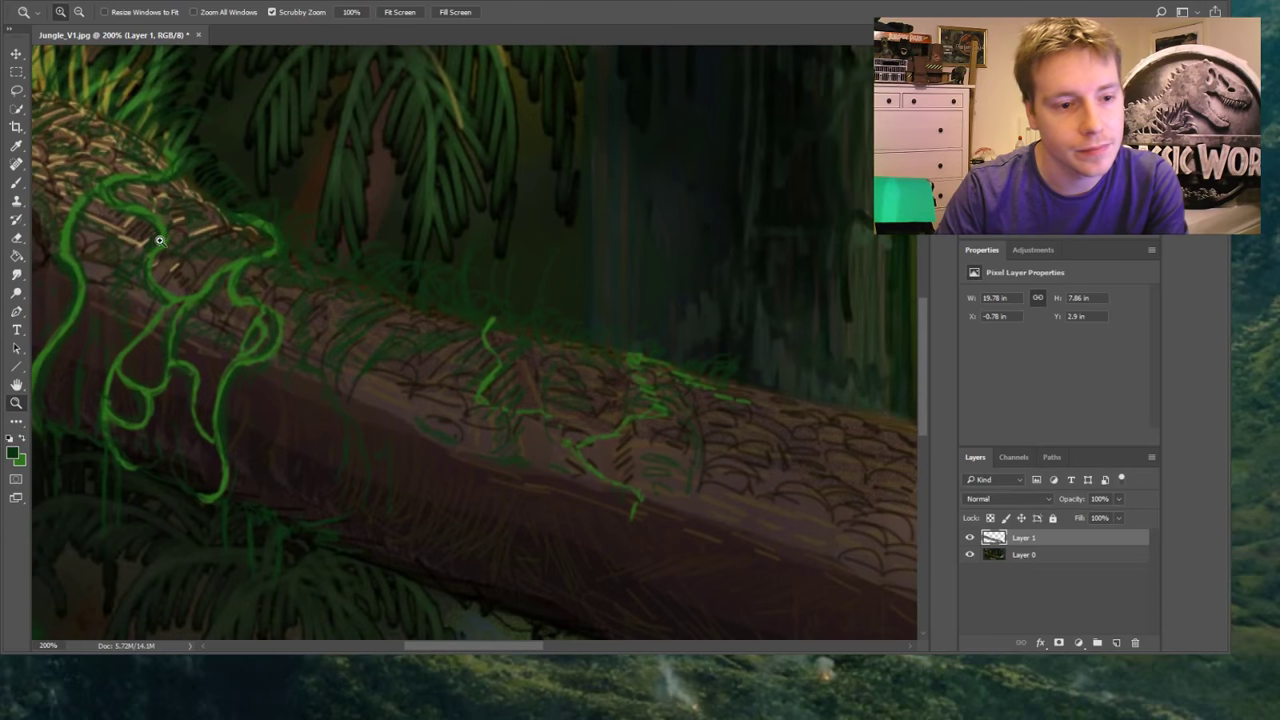
{"action": "left_click", "coordinate": [16, 184]}
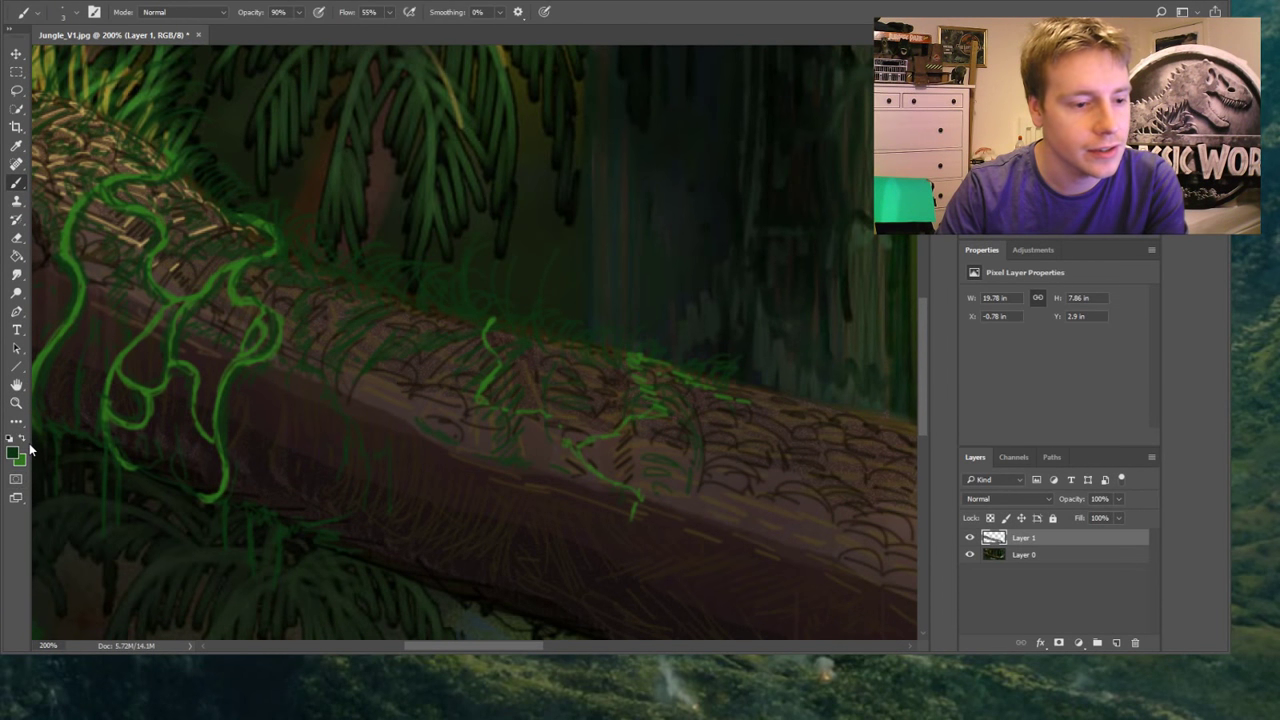
{"action": "left_click", "coordinate": [20, 440]}
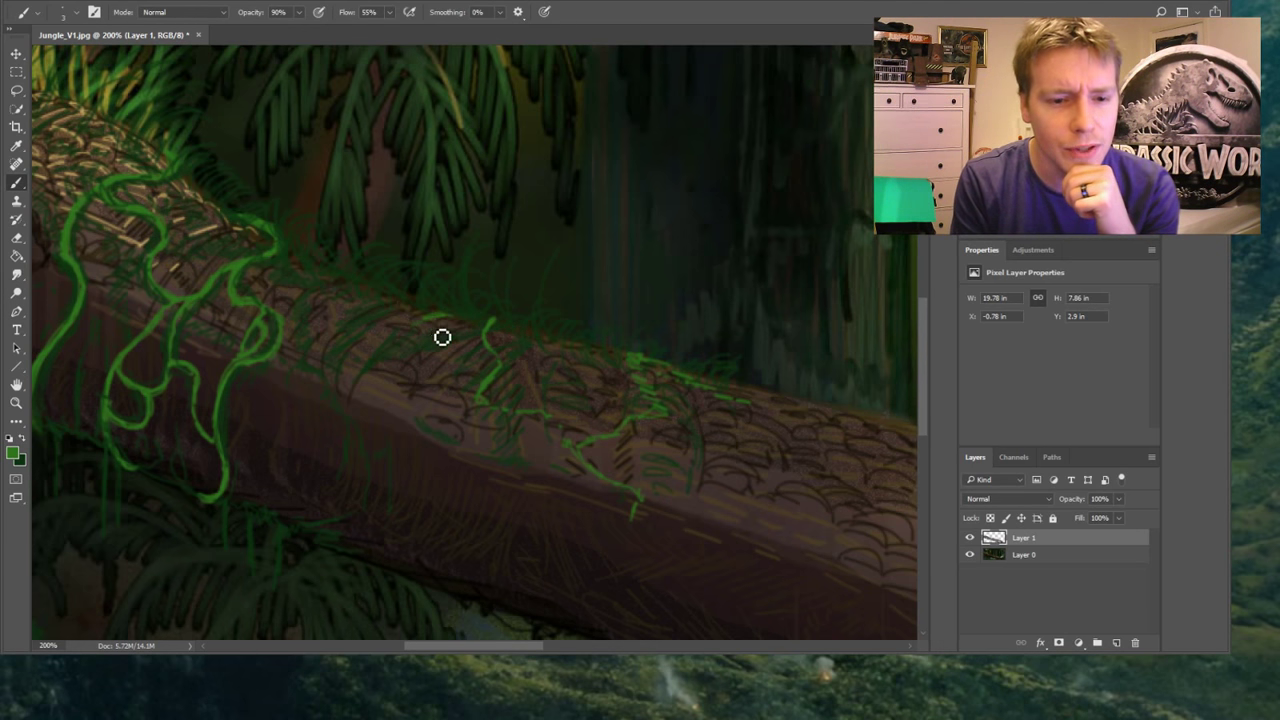
{"action": "mouse_move", "coordinate": [443, 337]}
{"action": "left_mouse_down"}
{"action": "mouse_move", "coordinate": [341, 409]}
{"action": "mouse_move", "coordinate": [402, 418]}
{"action": "mouse_move", "coordinate": [433, 445]}
{"action": "mouse_move", "coordinate": [413, 465]}
{"action": "mouse_move", "coordinate": [422, 448]}
{"action": "mouse_move", "coordinate": [453, 456]}
{"action": "mouse_move", "coordinate": [422, 460]}
{"action": "mouse_move", "coordinate": [420, 500]}
{"action": "left_mouse_up"}
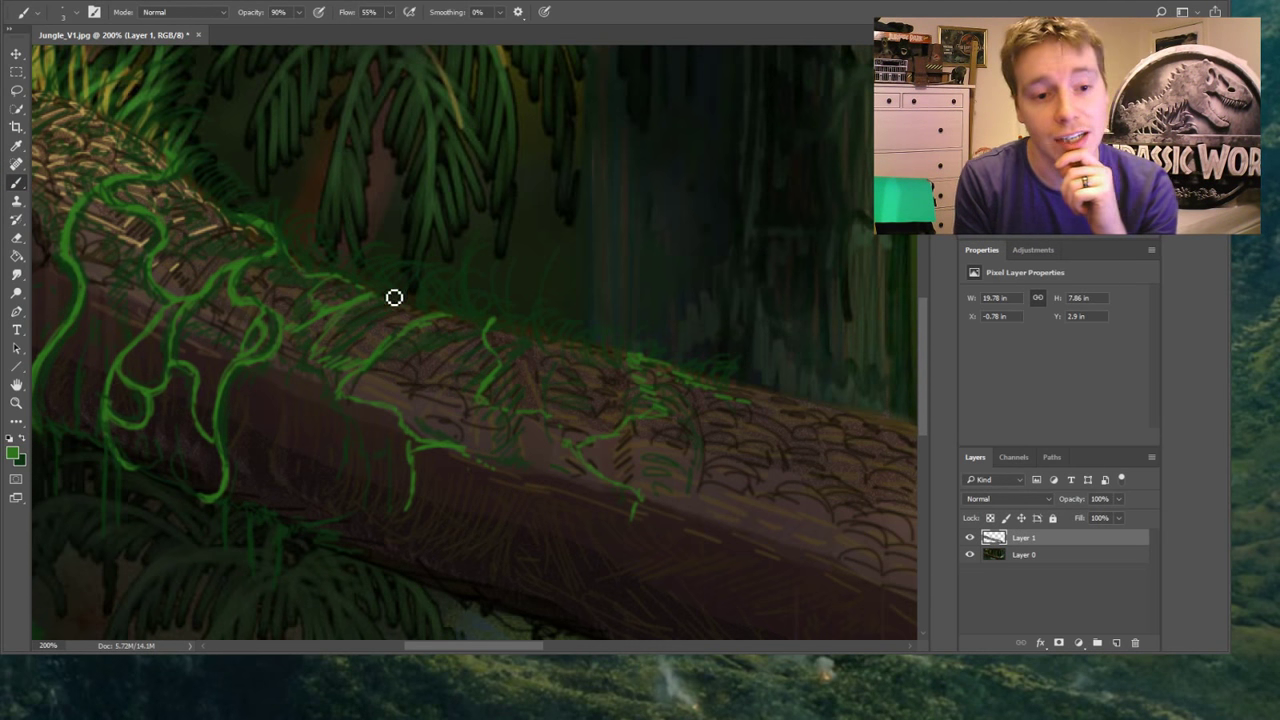
{"action": "mouse_move", "coordinate": [386, 294]}
{"action": "left_mouse_down"}
{"action": "mouse_move", "coordinate": [403, 266]}
{"action": "mouse_move", "coordinate": [383, 306]}
{"action": "mouse_move", "coordinate": [401, 288]}
{"action": "mouse_move", "coordinate": [415, 313]}
{"action": "mouse_move", "coordinate": [449, 309]}
{"action": "left_mouse_up"}
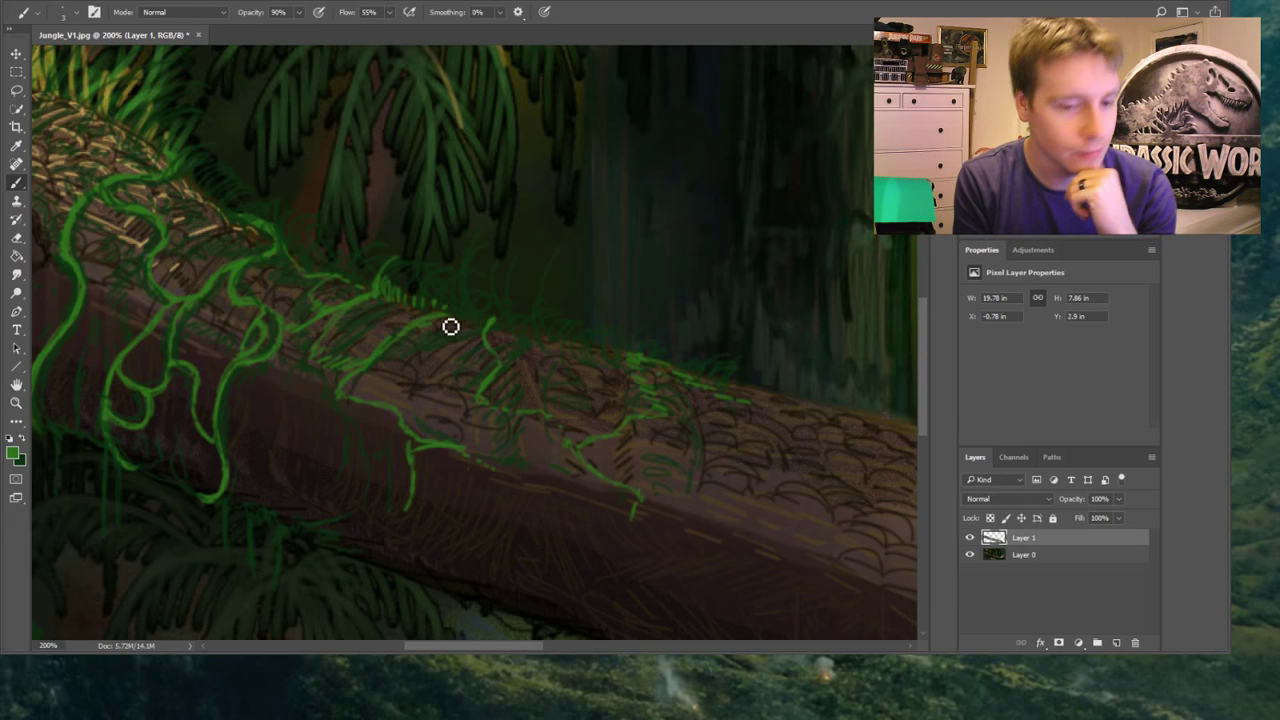
{"action": "left_click", "coordinate": [16, 401]}
{"action": "left_click", "coordinate": [399, 12]}
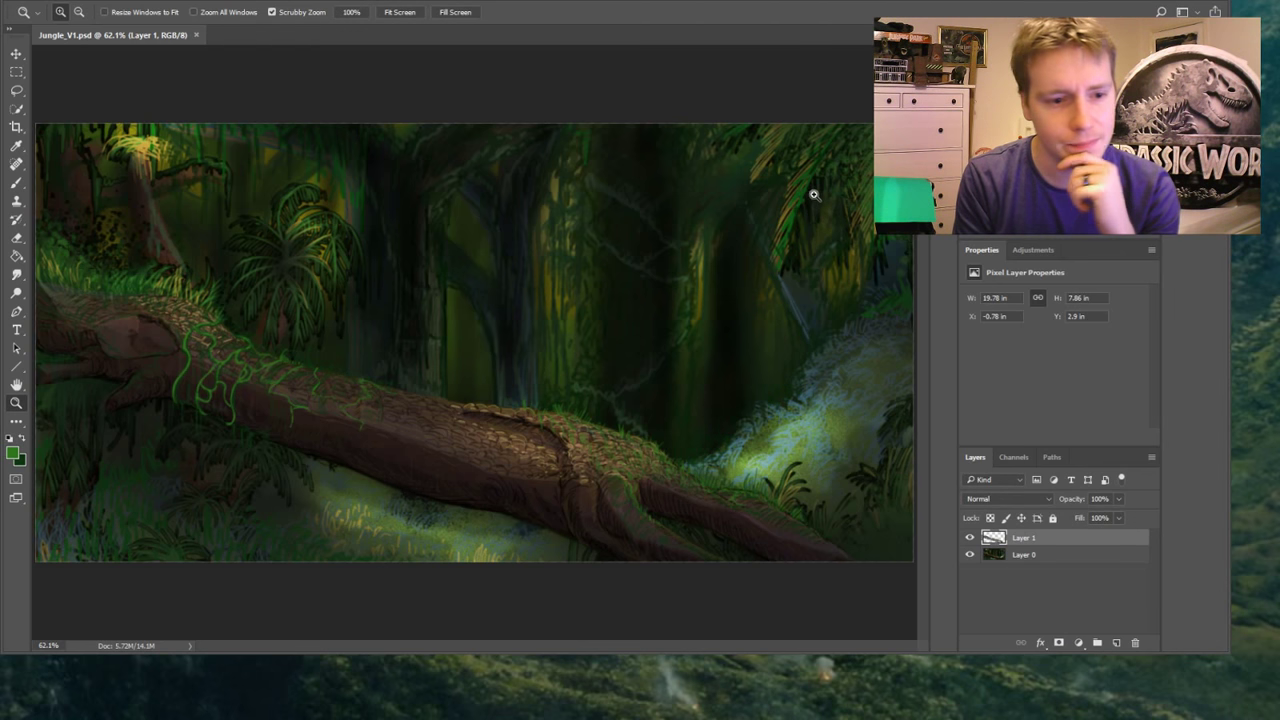
At 100% zoom, burn the log's underside with the Burn tool (Shadows range, 12% exposure)
{"action": "left_click", "coordinate": [261, 368]}
{"action": "left_click", "coordinate": [258, 376]}
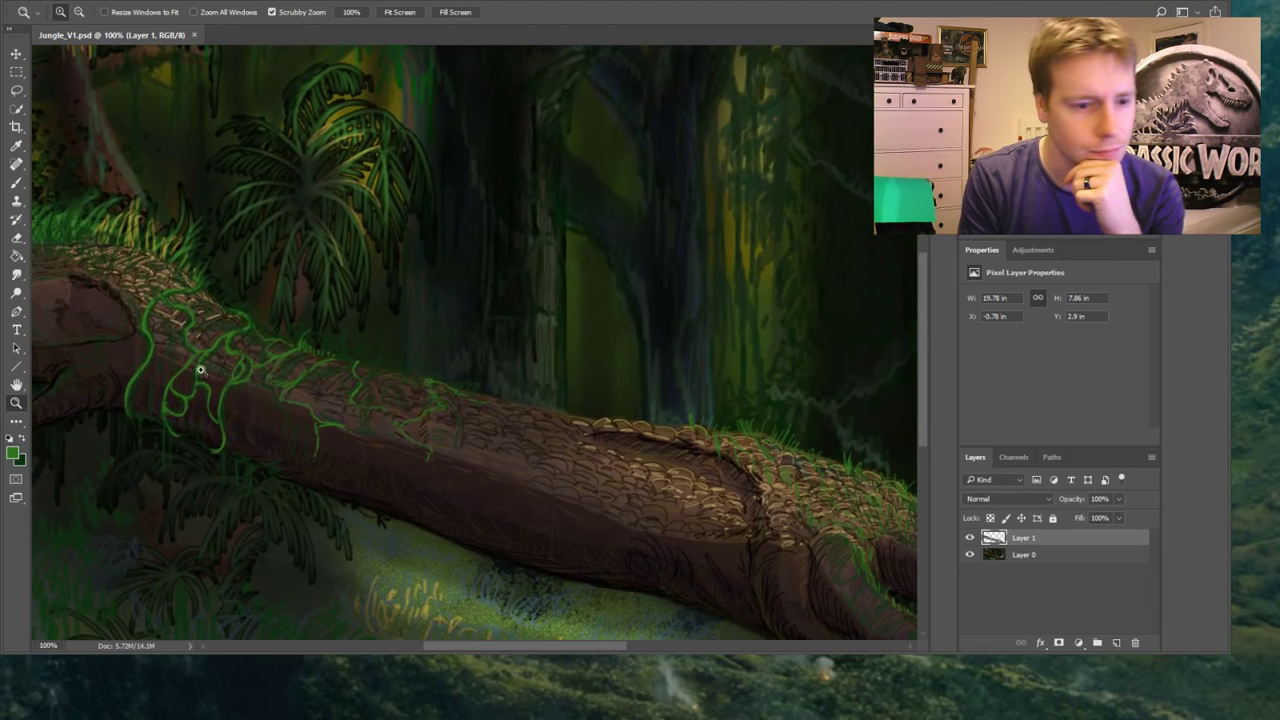
{"action": "left_click", "coordinate": [16, 292]}
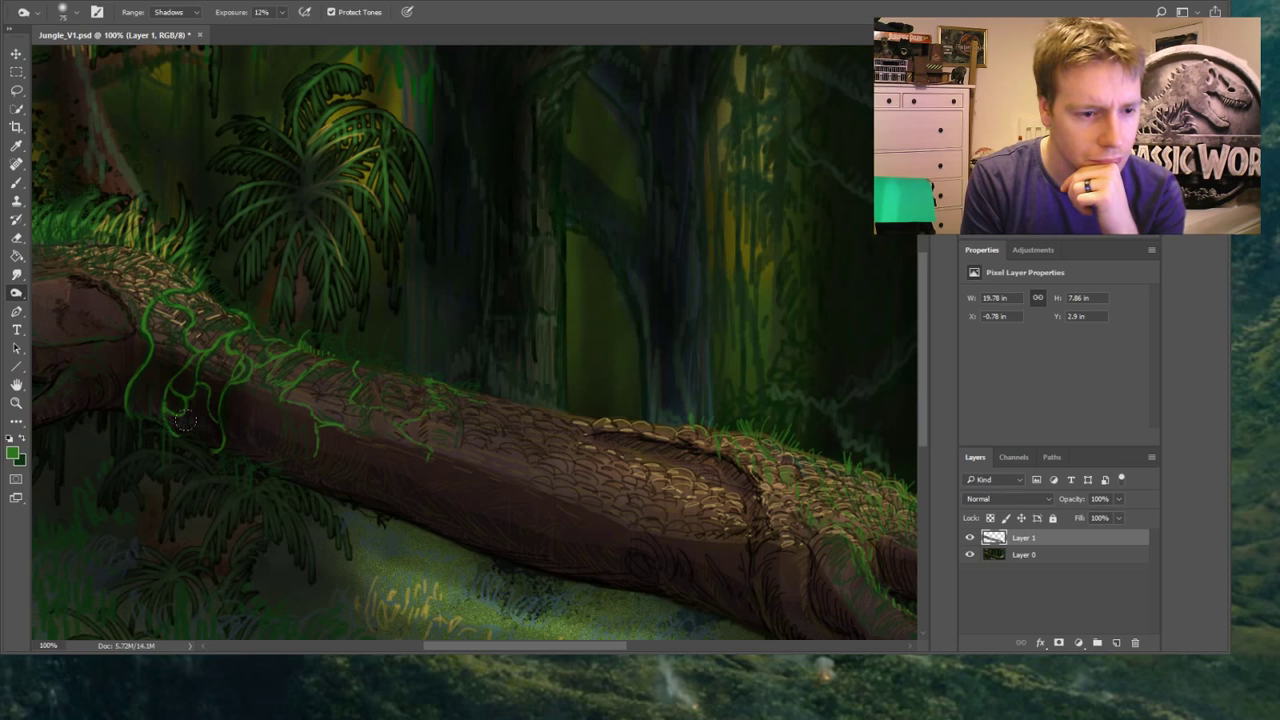
{"action": "left_click_drag", "start_coordinate": [345, 498], "coordinate": [397, 500]}
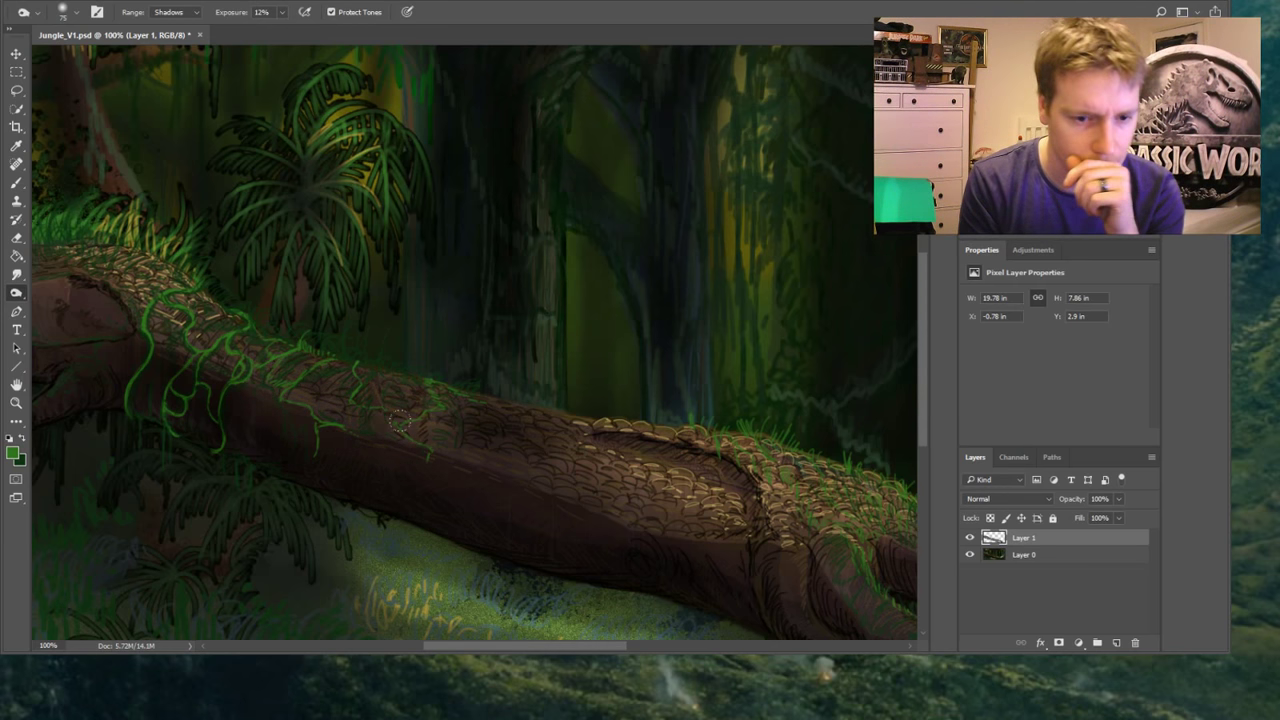
{"action": "key", "text": "b"}
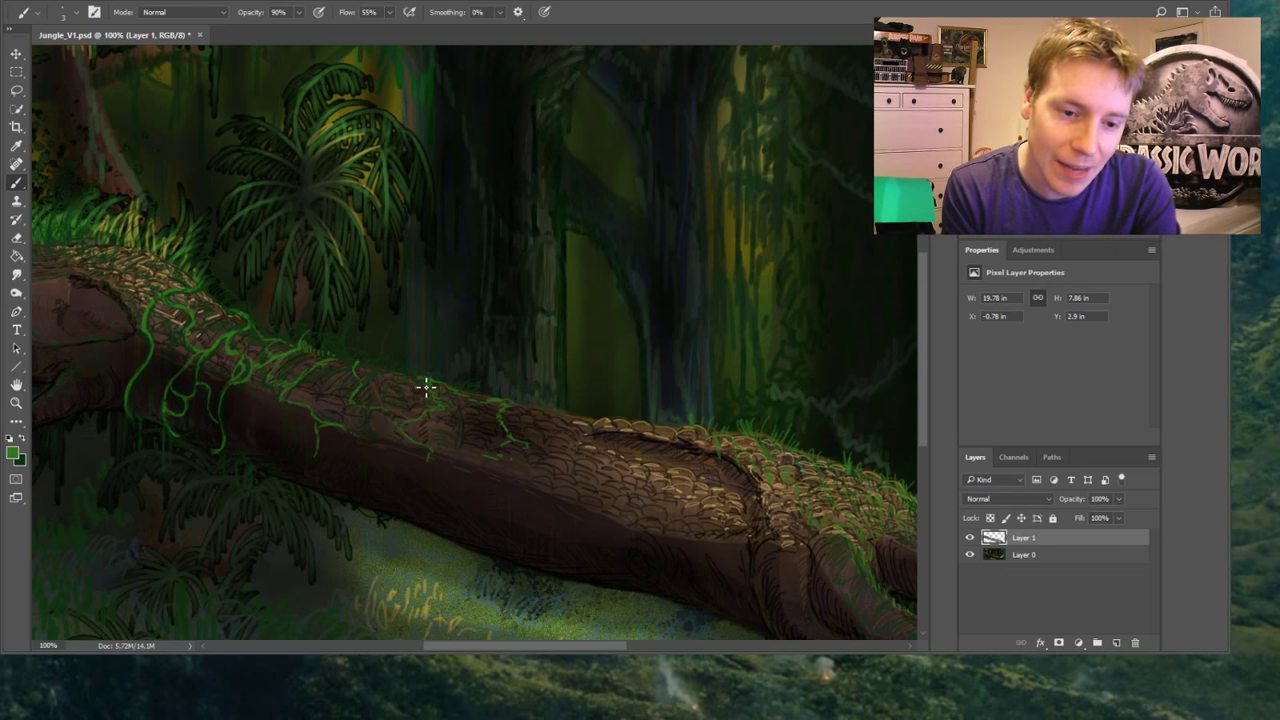
Paint short bright-green grass blades along the log's top edge
{"action": "mouse_move", "coordinate": [393, 375]}
{"action": "left_mouse_down"}
{"action": "mouse_move", "coordinate": [403, 366]}
{"action": "mouse_move", "coordinate": [441, 383]}
{"action": "left_mouse_up"}
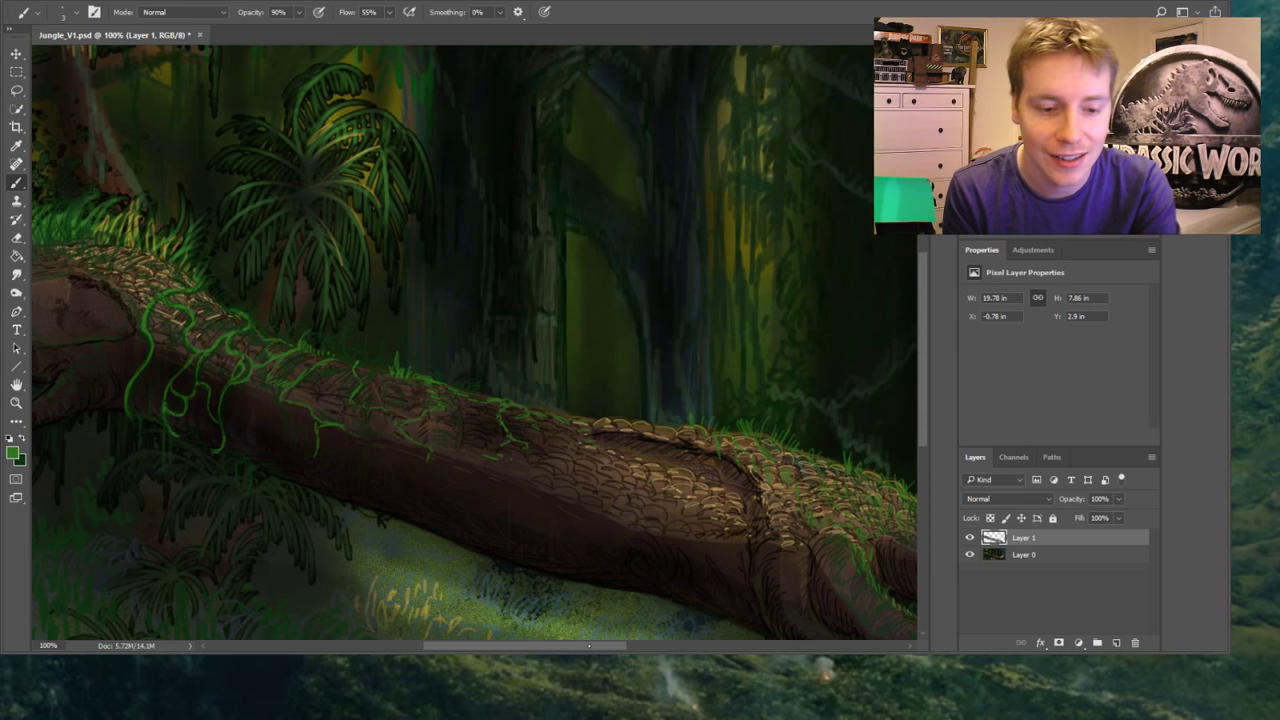
{"action": "left_click_drag", "start_coordinate": [589, 646], "coordinate": [524, 644]}
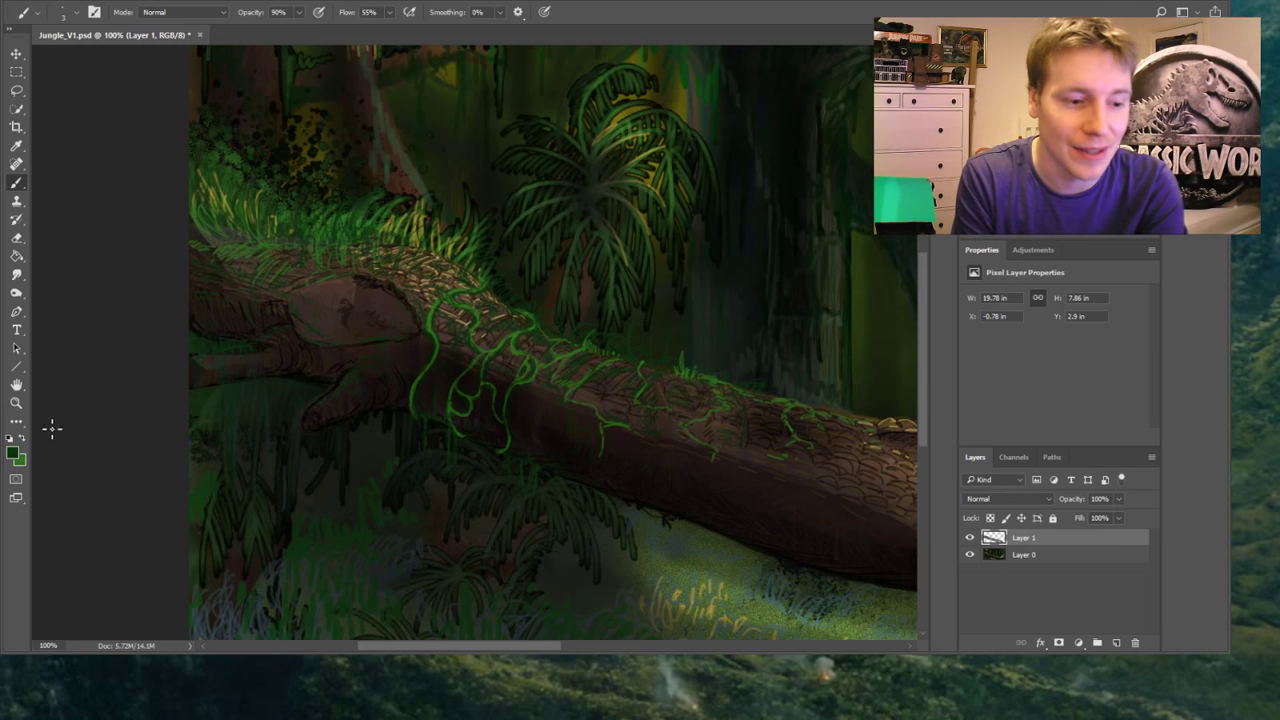
Sample a colour from the painting and paint thin dark grass blades along the bank and log edge
{"action": "key", "text": "i"}
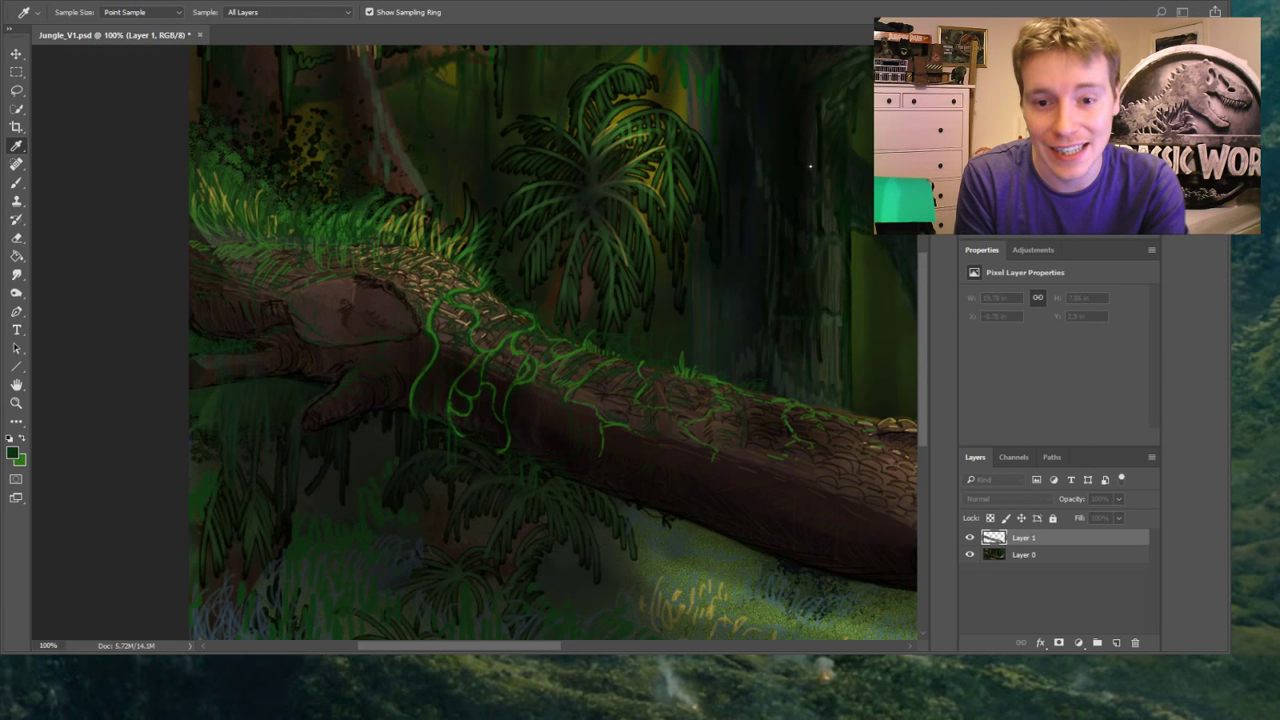
{"action": "key", "text": "b"}
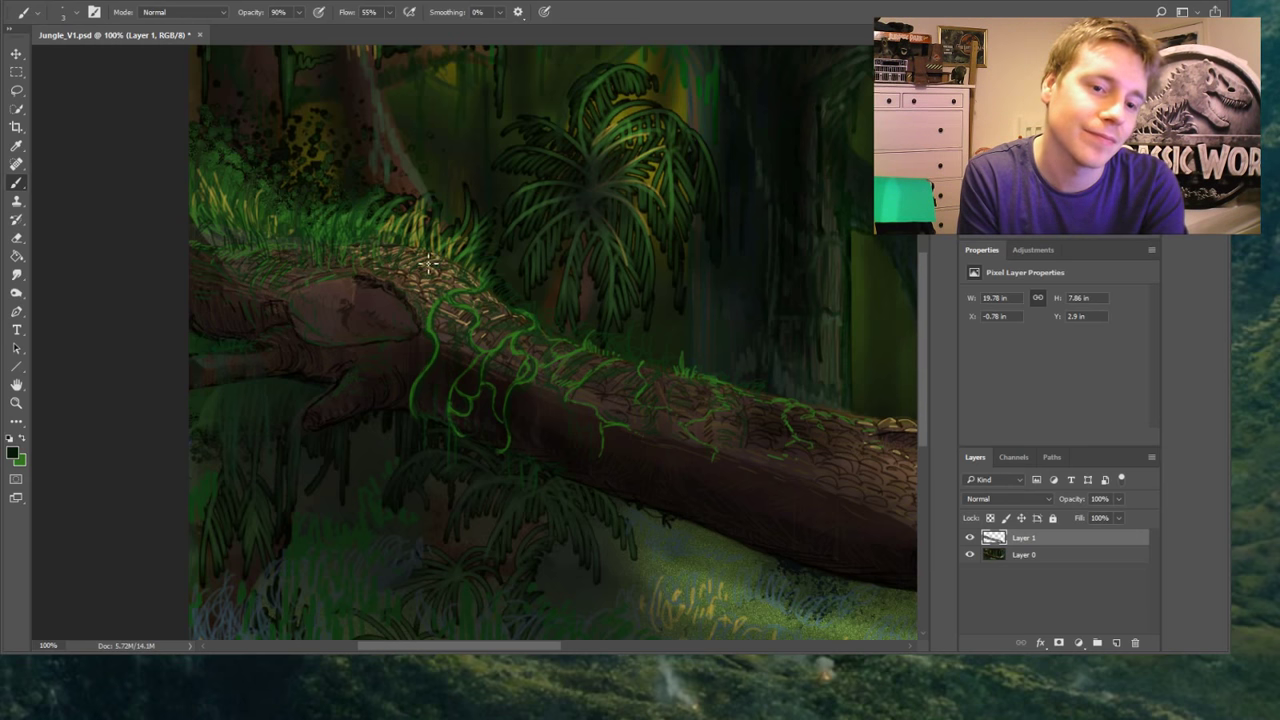
{"action": "mouse_move", "coordinate": [252, 203]}
{"action": "left_mouse_down"}
{"action": "mouse_move", "coordinate": [214, 177]}
{"action": "mouse_move", "coordinate": [204, 187]}
{"action": "left_mouse_up"}
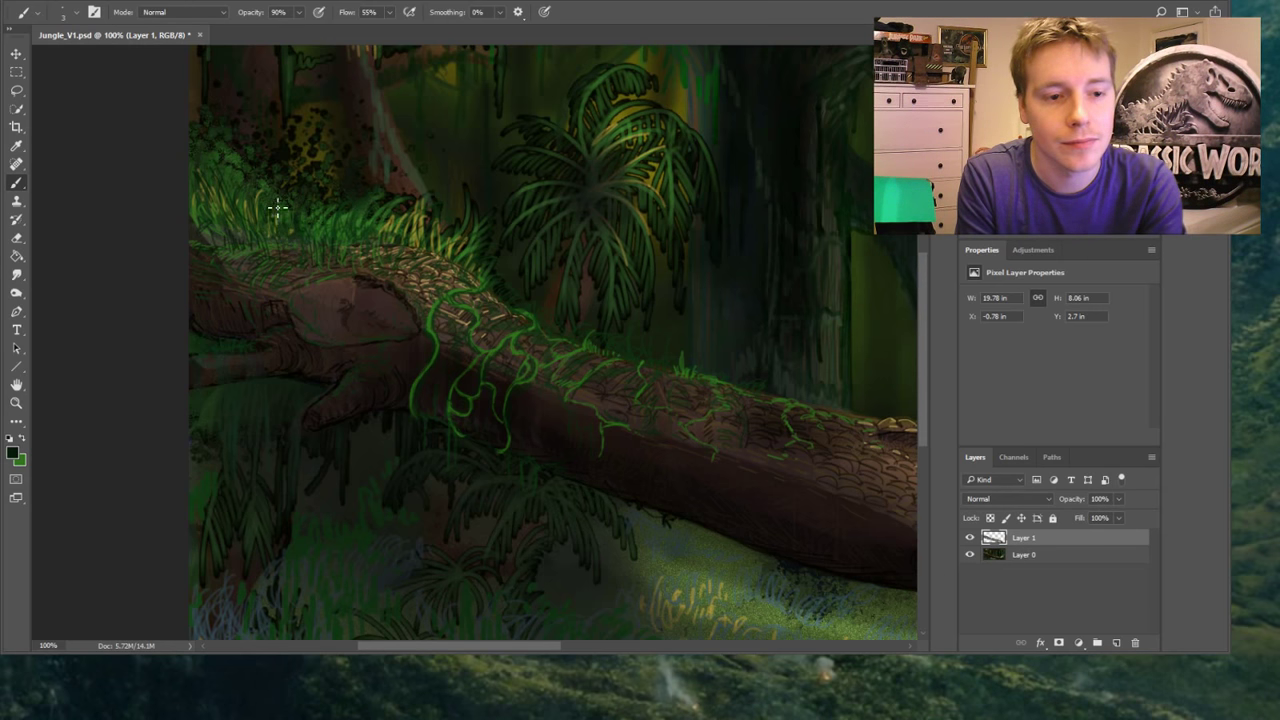
{"action": "mouse_move", "coordinate": [260, 216]}
{"action": "left_mouse_down"}
{"action": "mouse_move", "coordinate": [248, 245]}
{"action": "mouse_move", "coordinate": [224, 200]}
{"action": "mouse_move", "coordinate": [217, 241]}
{"action": "mouse_move", "coordinate": [200, 177]}
{"action": "left_mouse_up"}
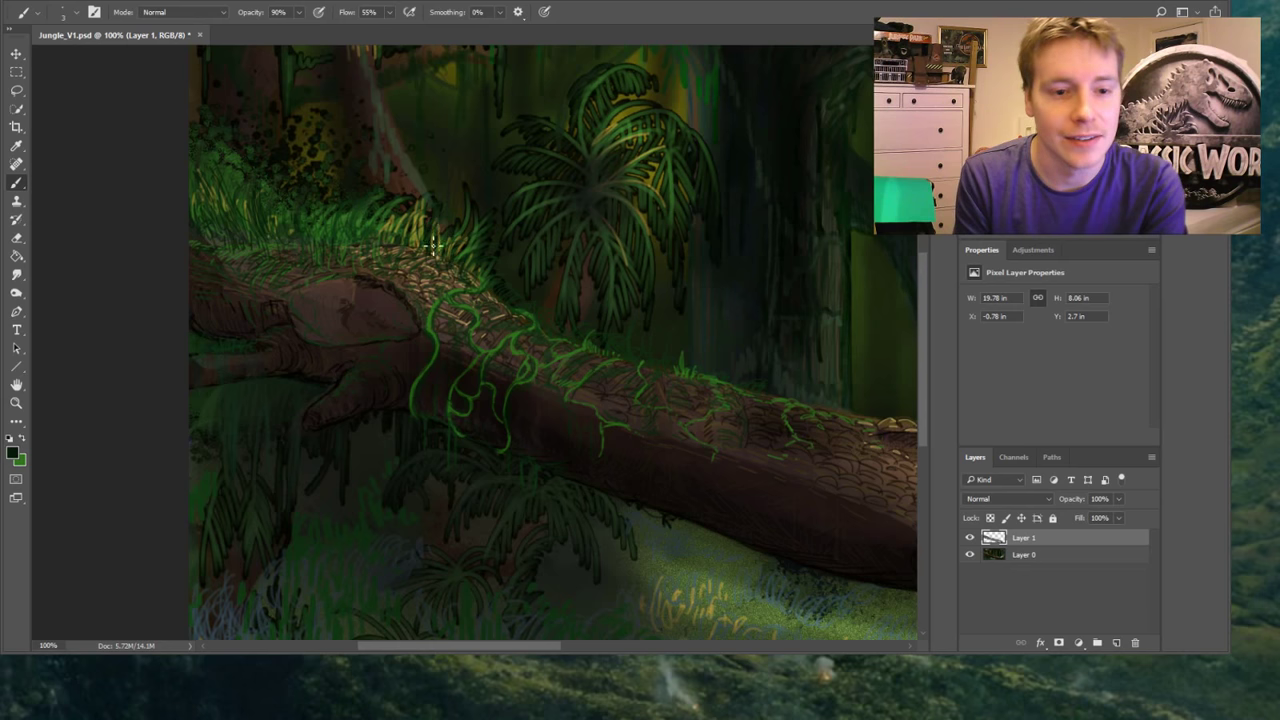
{"action": "mouse_move", "coordinate": [418, 206]}
{"action": "left_mouse_down"}
{"action": "mouse_move", "coordinate": [414, 262]}
{"action": "mouse_move", "coordinate": [400, 228]}
{"action": "mouse_move", "coordinate": [395, 245]}
{"action": "left_mouse_up"}
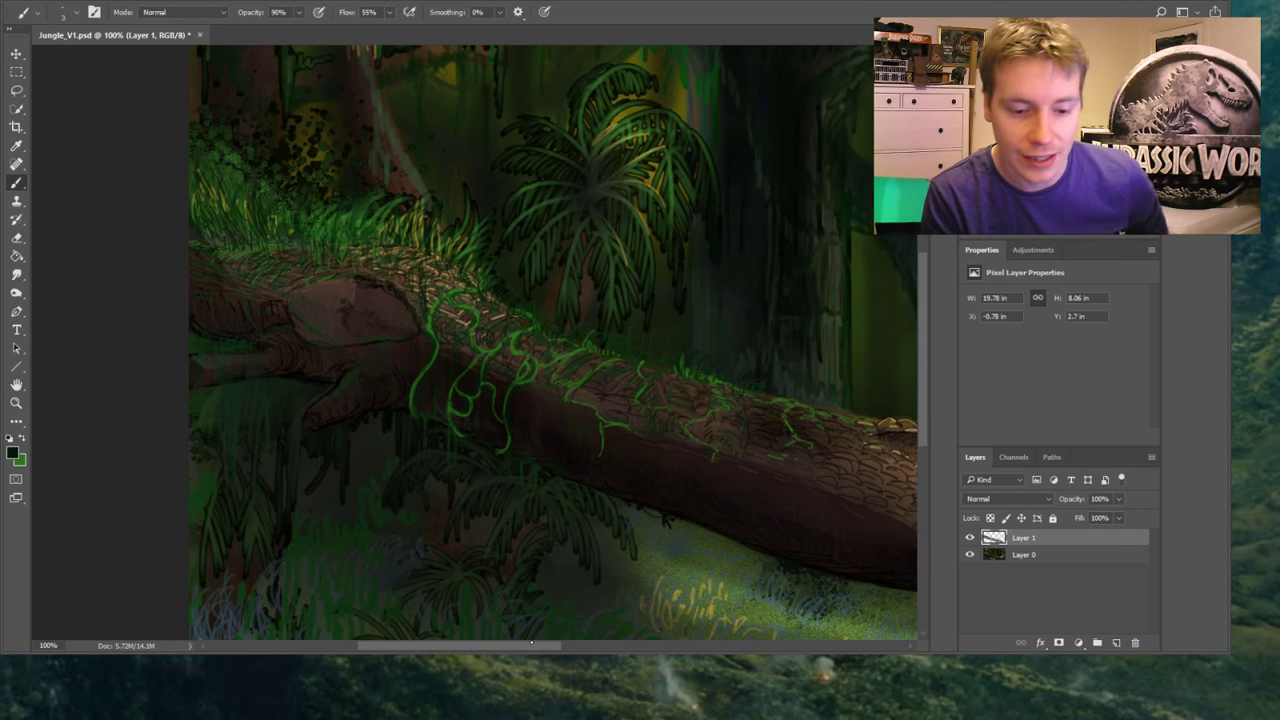
{"action": "left_click_drag", "start_coordinate": [858, 531], "coordinate": [628, 601]}
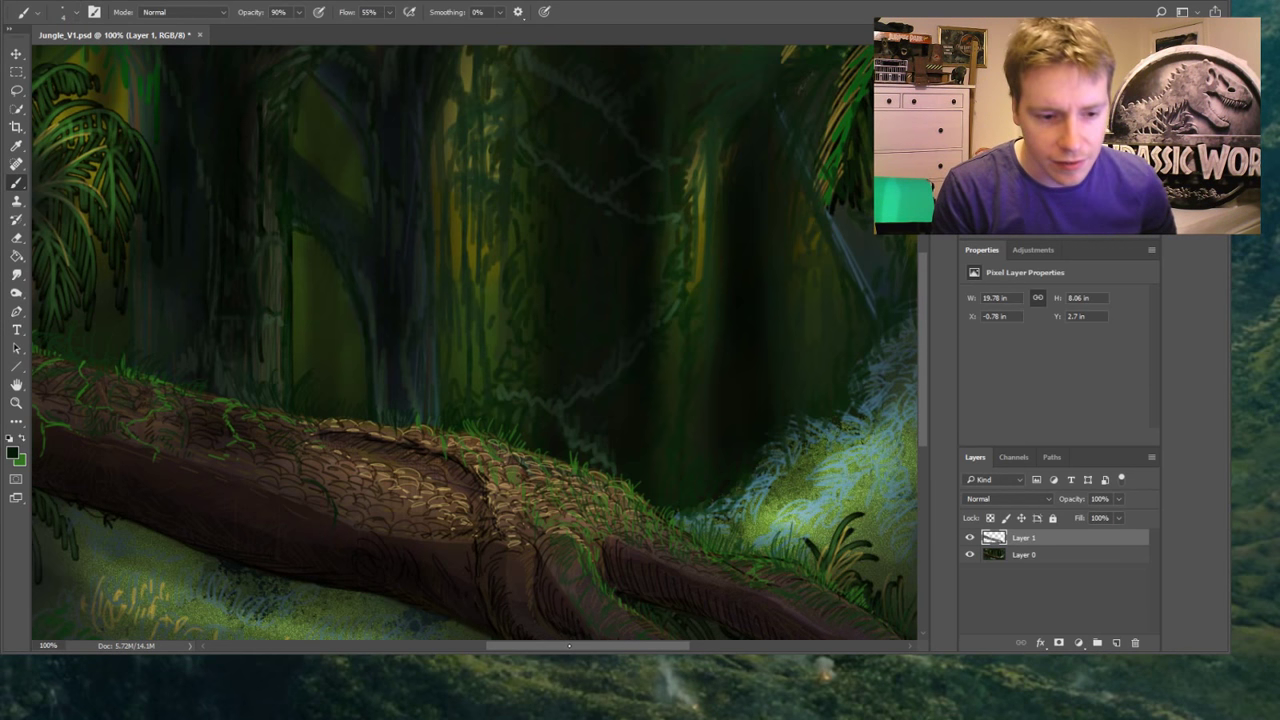
{"action": "left_click_drag", "start_coordinate": [571, 646], "coordinate": [536, 647]}
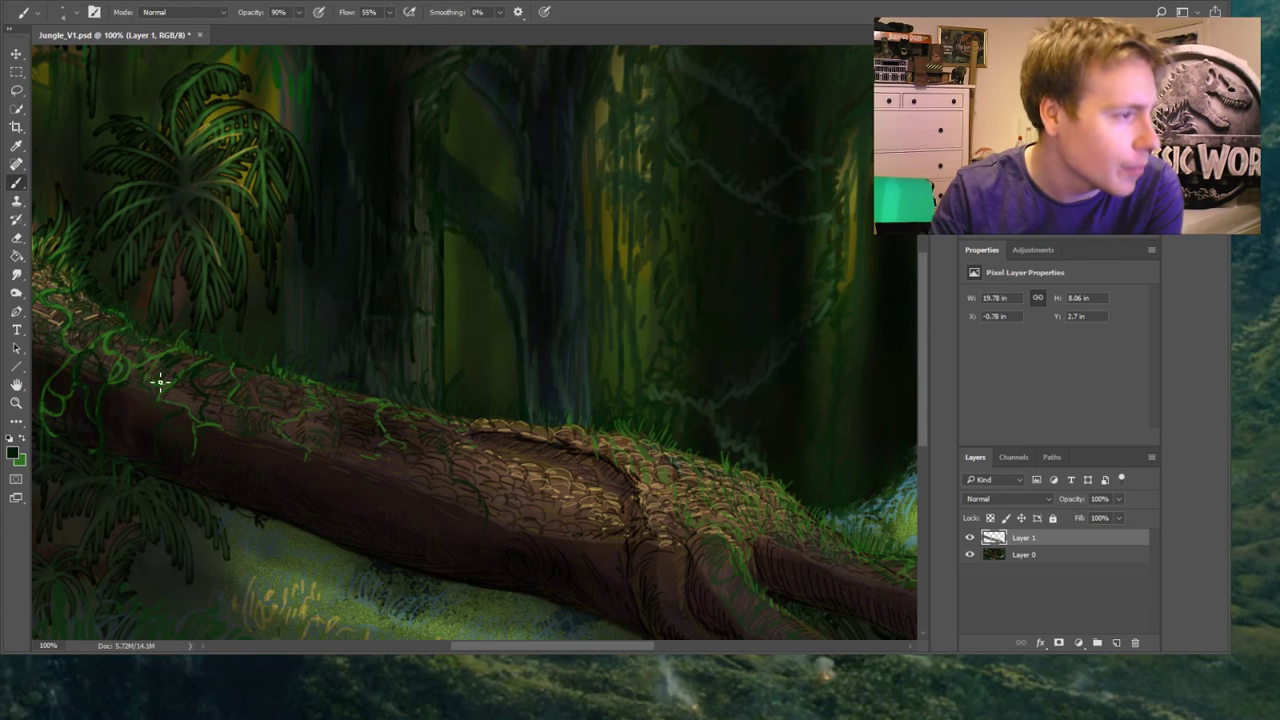
Paint scale-texture strokes onto the bark near the middle of the log
{"action": "left_click_drag", "start_coordinate": [484, 649], "coordinate": [402, 651]}
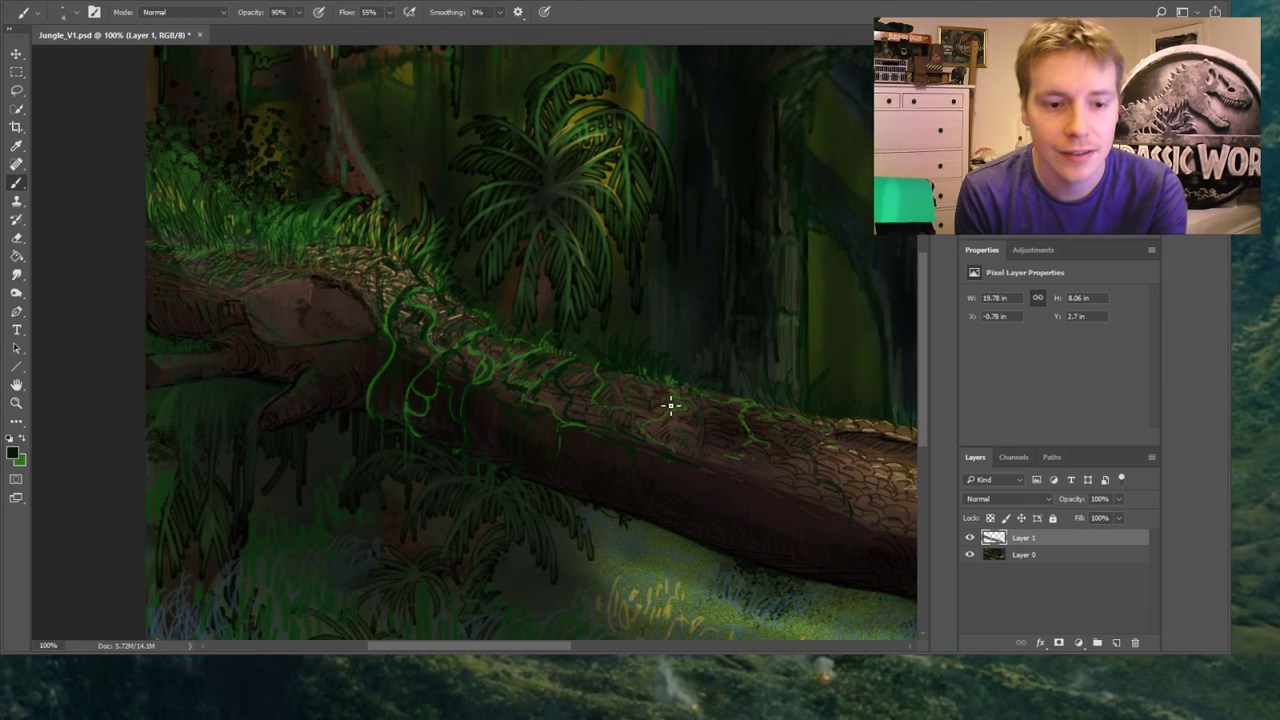
{"action": "scroll", "coordinate": [536, 558], "scroll_direction": "right", "scroll_amount": 10}
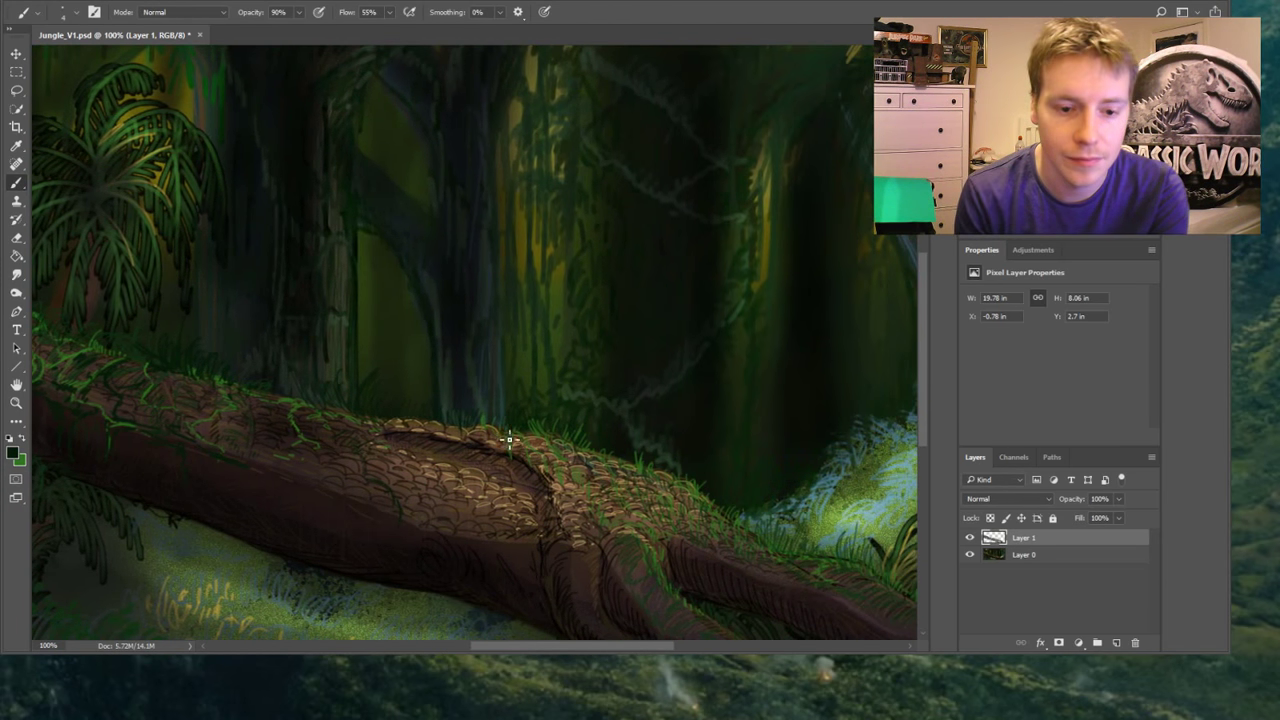
{"action": "mouse_move", "coordinate": [508, 438]}
{"action": "left_mouse_down"}
{"action": "mouse_move", "coordinate": [511, 411]}
{"action": "mouse_move", "coordinate": [552, 470]}
{"action": "left_mouse_up"}
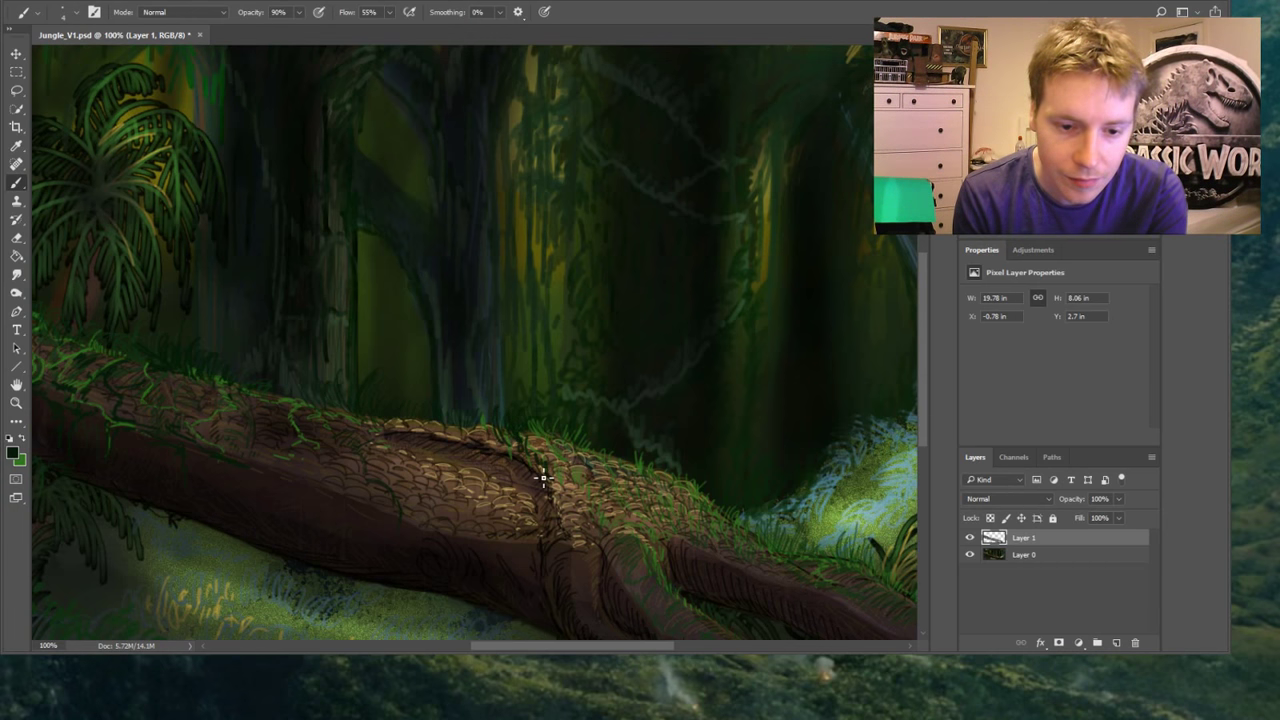
{"action": "mouse_move", "coordinate": [389, 449]}
{"action": "left_mouse_down"}
{"action": "mouse_move", "coordinate": [383, 426]}
{"action": "mouse_move", "coordinate": [427, 444]}
{"action": "left_mouse_up"}
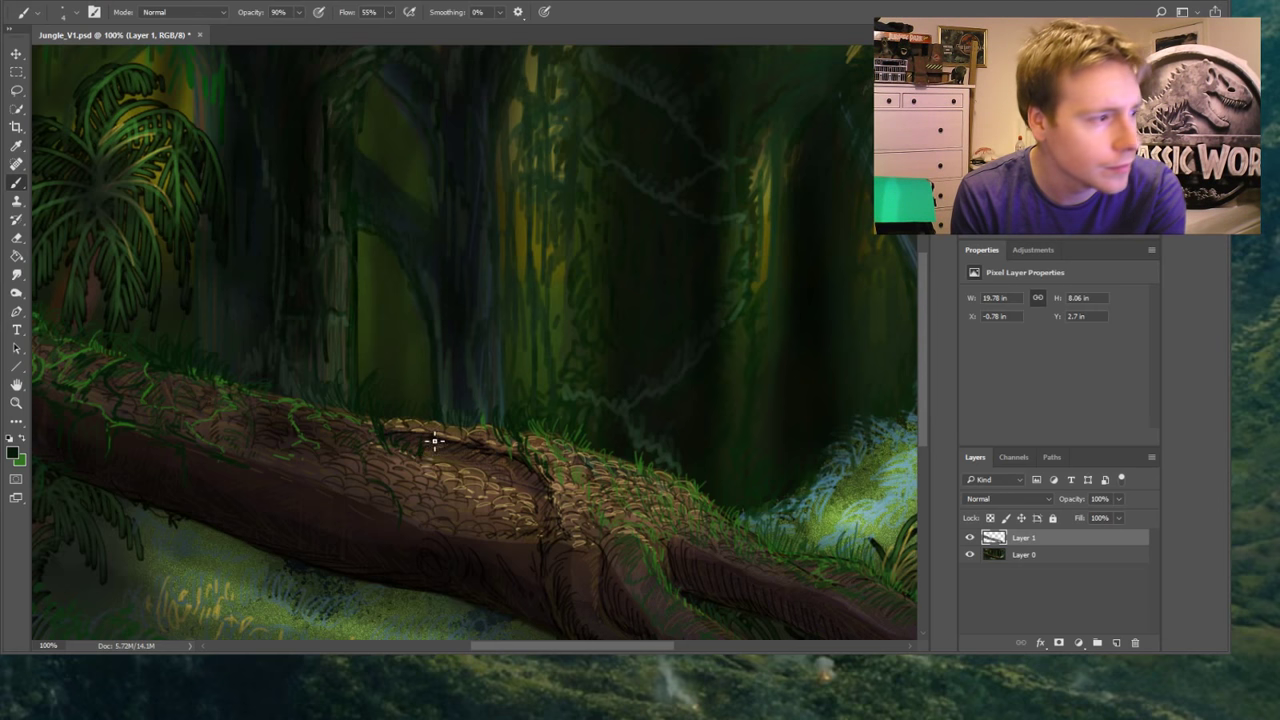
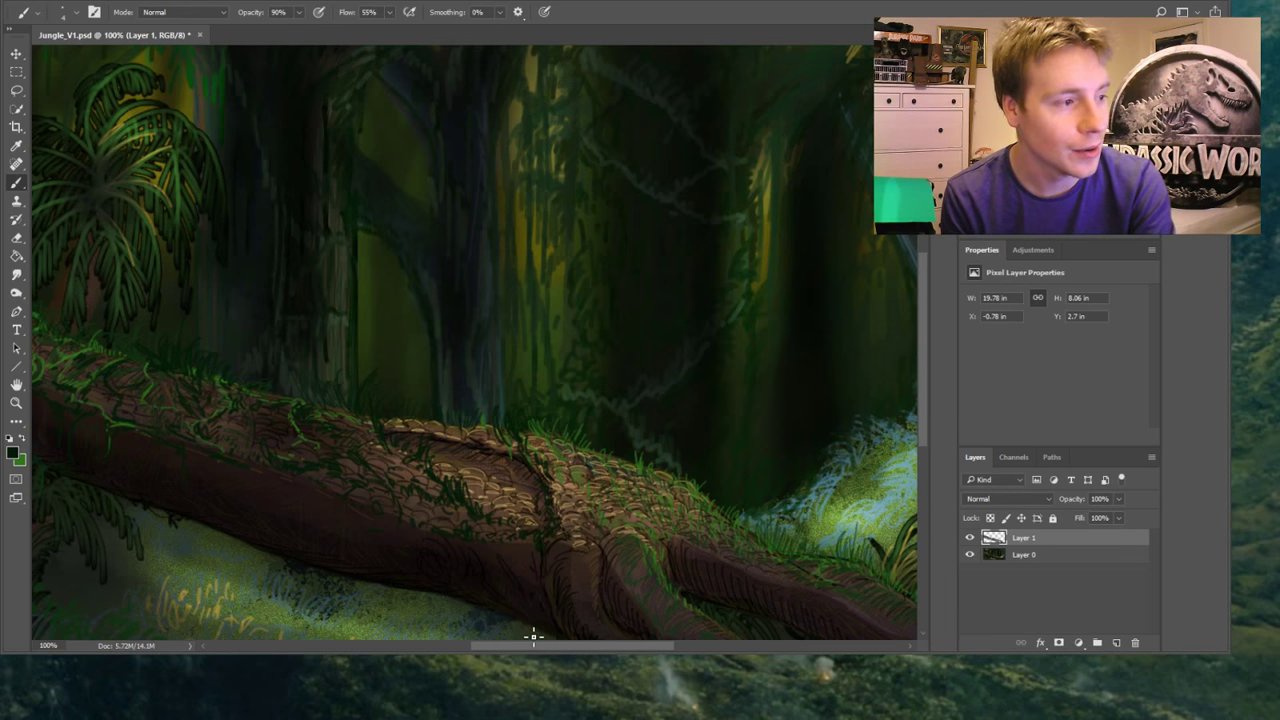
Extend the fallen log's tip farther across the scene on Layer 1
{"action": "scroll", "coordinate": [520, 626], "scroll_direction": "right", "scroll_amount": 5}
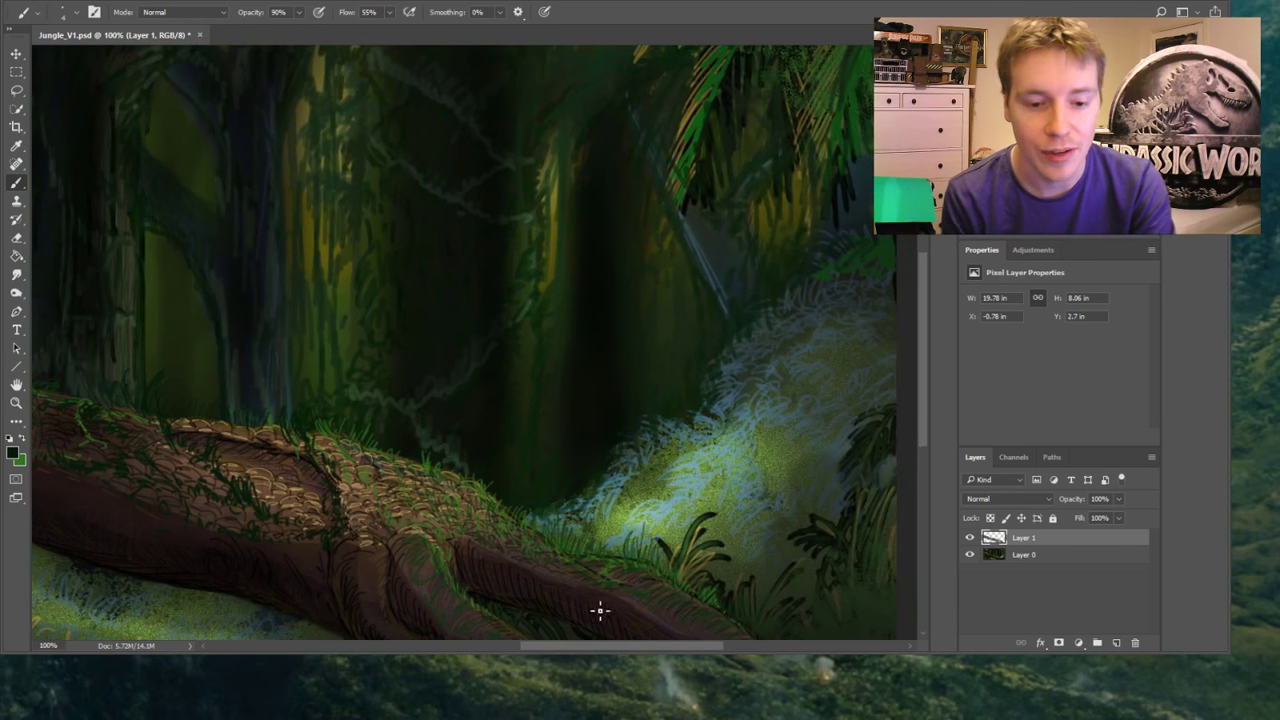
{"action": "scroll", "coordinate": [918, 373], "scroll_direction": "down", "scroll_amount": 5}
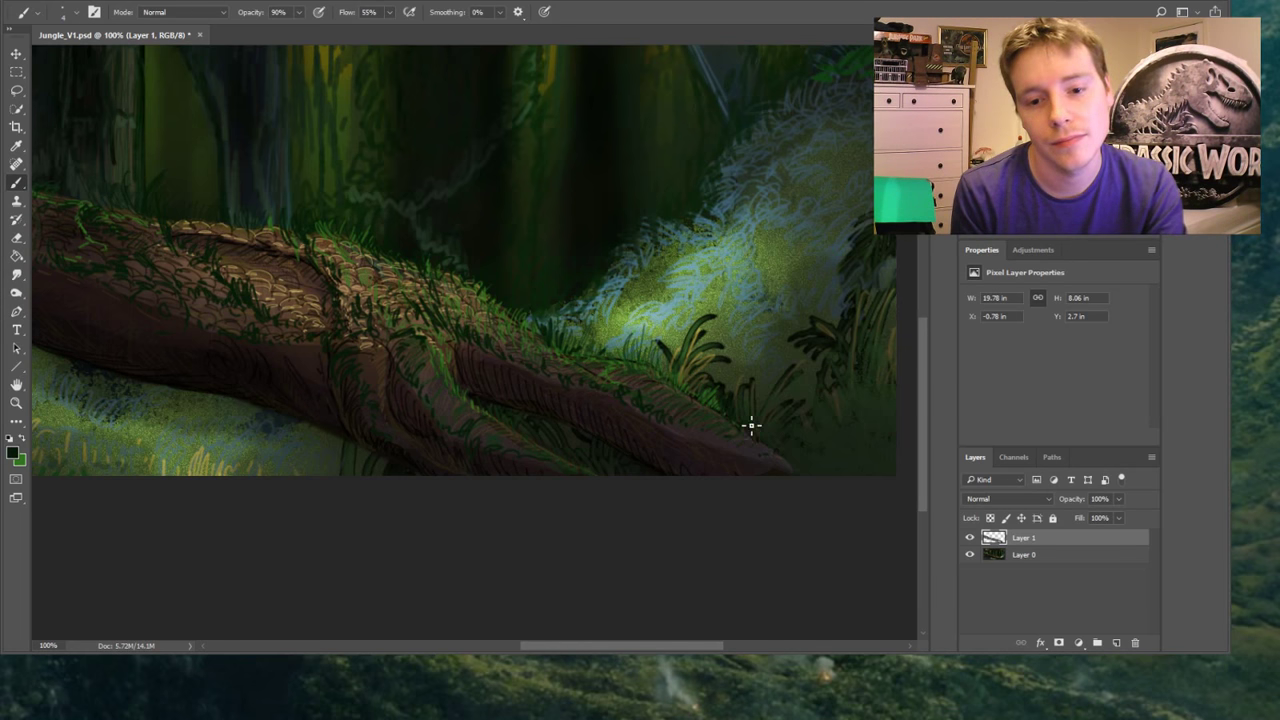
{"action": "mouse_move", "coordinate": [773, 467]}
{"action": "left_mouse_down"}
{"action": "mouse_move", "coordinate": [829, 501]}
{"action": "mouse_move", "coordinate": [849, 462]}
{"action": "mouse_move", "coordinate": [858, 481]}
{"action": "mouse_move", "coordinate": [878, 467]}
{"action": "mouse_move", "coordinate": [861, 488]}
{"action": "mouse_move", "coordinate": [889, 474]}
{"action": "left_mouse_up"}
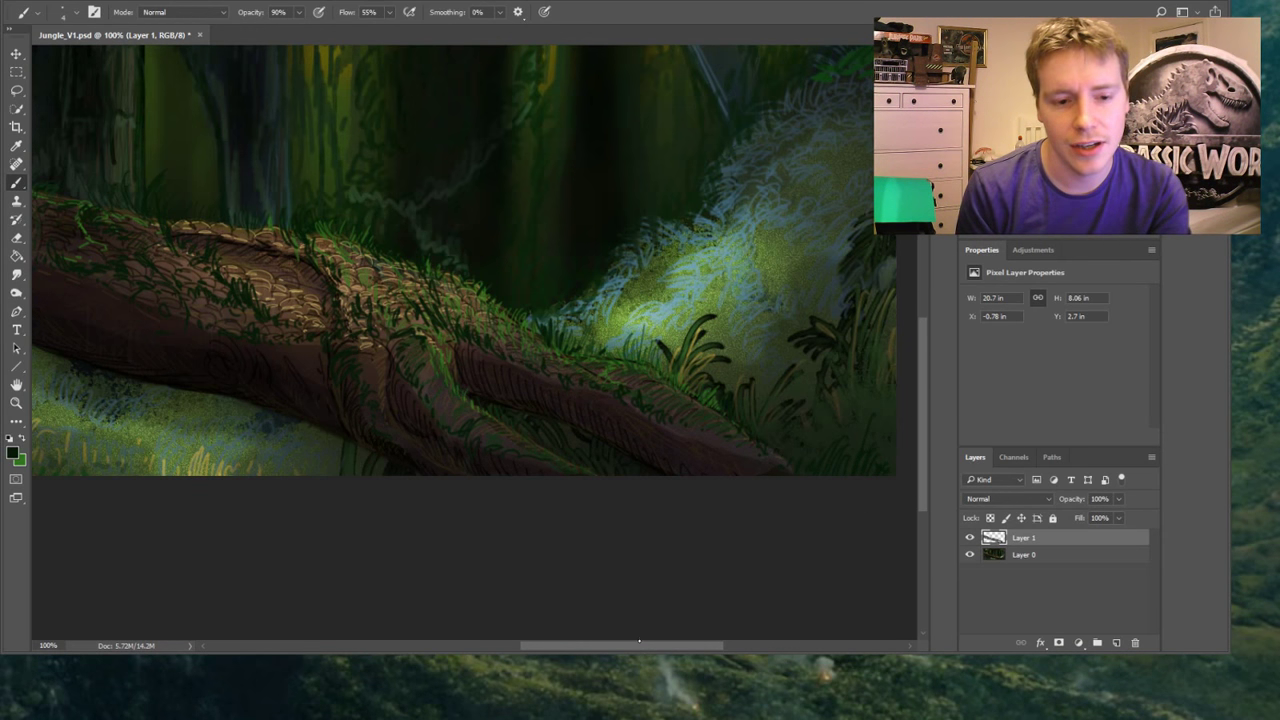
{"action": "left_click_drag", "start_coordinate": [639, 641], "coordinate": [522, 632]}
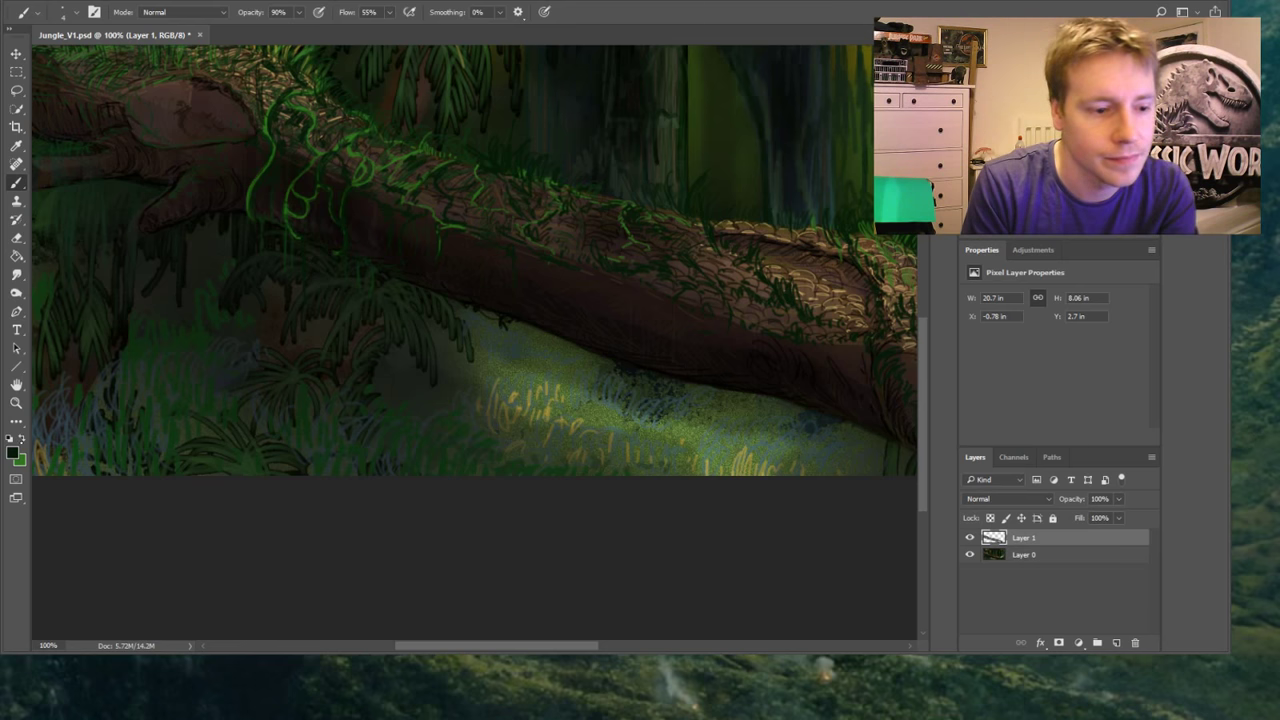
Sample a green and paint four thin vine strands dangling below the log's left end
{"action": "key", "text": "i"}
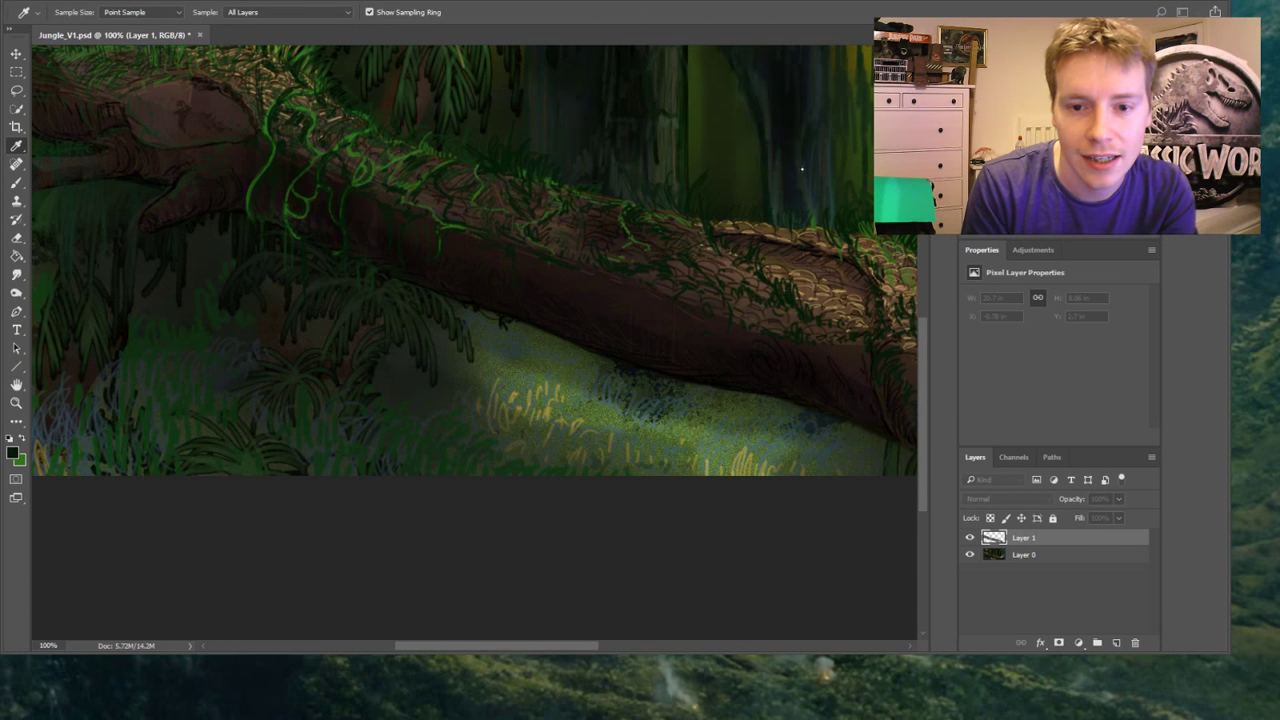
{"action": "key", "text": "b"}
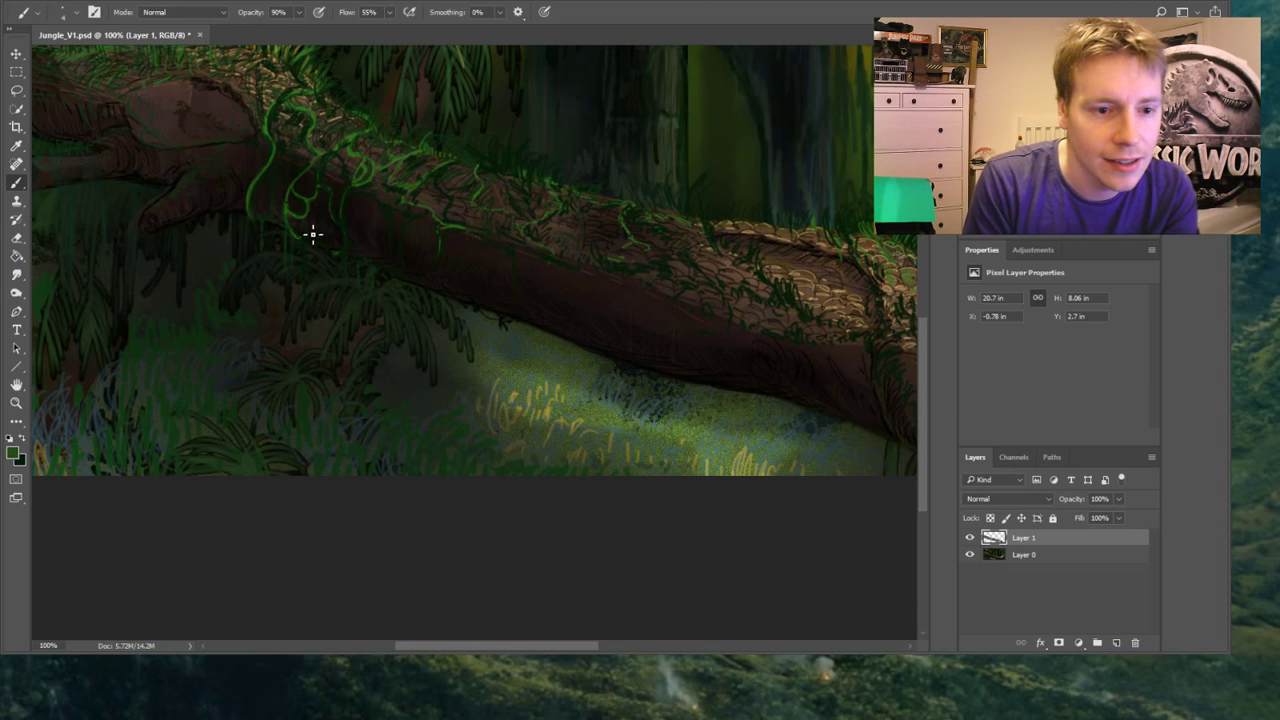
{"action": "mouse_move", "coordinate": [306, 241]}
{"action": "left_mouse_down"}
{"action": "mouse_move", "coordinate": [312, 279]}
{"action": "mouse_move", "coordinate": [312, 250]}
{"action": "mouse_move", "coordinate": [344, 257]}
{"action": "mouse_move", "coordinate": [357, 293]}
{"action": "mouse_move", "coordinate": [358, 263]}
{"action": "mouse_move", "coordinate": [371, 266]}
{"action": "mouse_move", "coordinate": [359, 375]}
{"action": "left_mouse_up"}
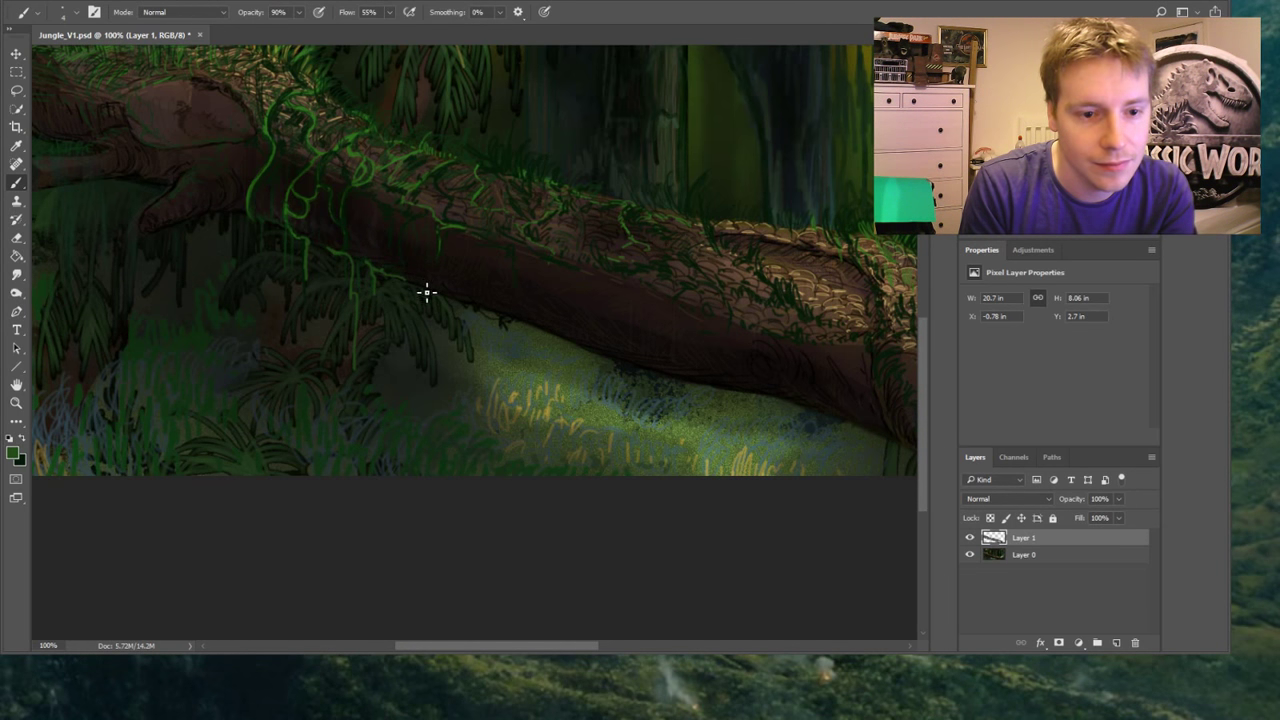
{"action": "left_click_drag", "start_coordinate": [426, 291], "coordinate": [426, 366]}
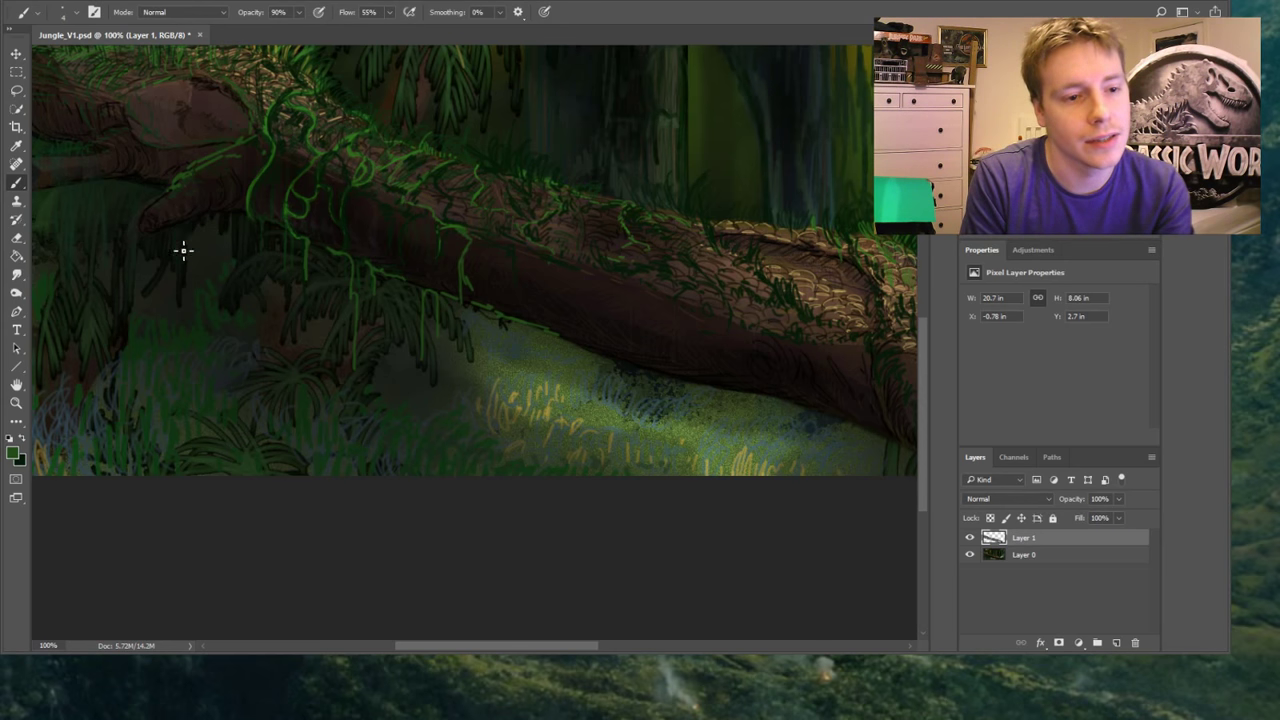
{"action": "left_click_drag", "start_coordinate": [183, 250], "coordinate": [178, 310]}
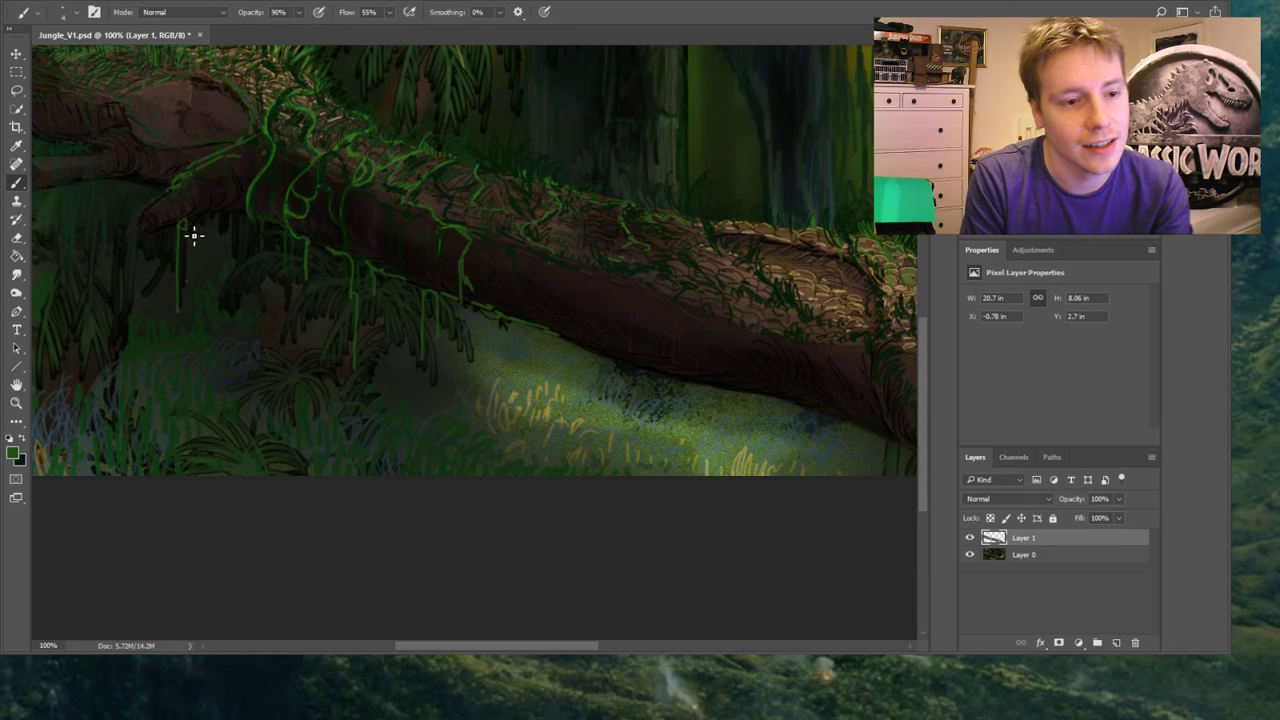
{"action": "left_click_drag", "start_coordinate": [187, 252], "coordinate": [187, 278]}
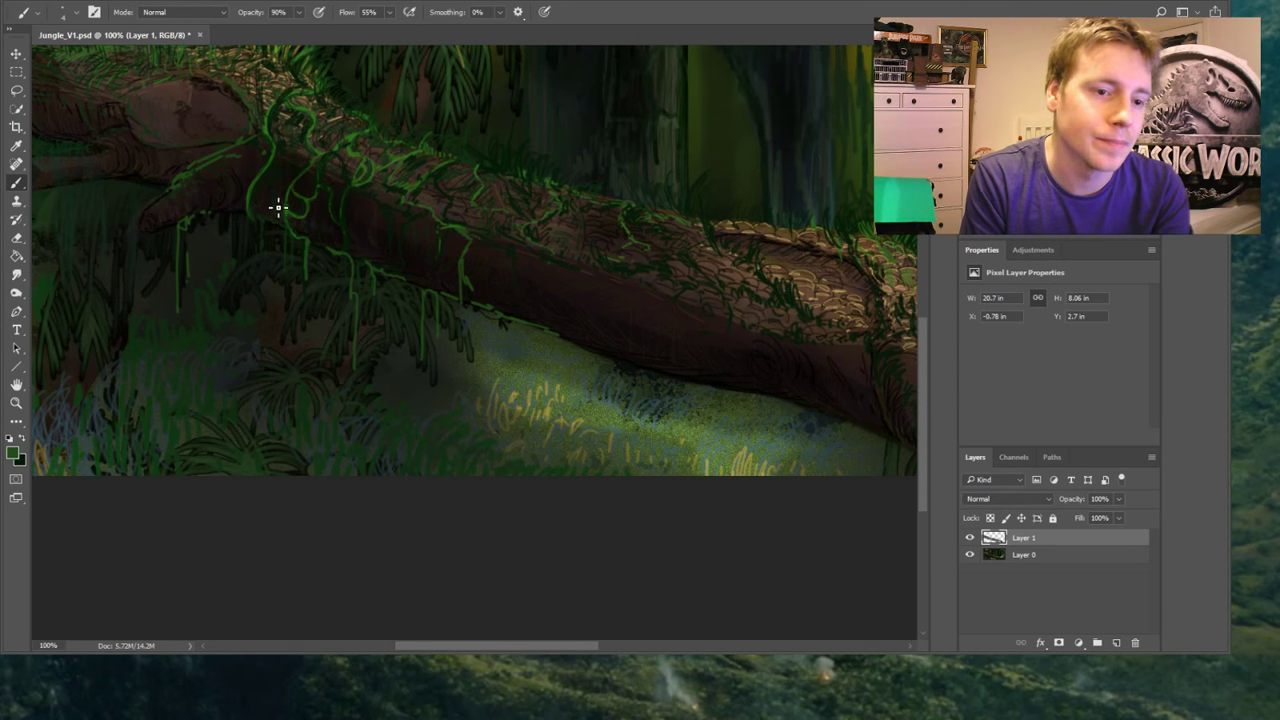
{"action": "left_click", "coordinate": [16, 402]}
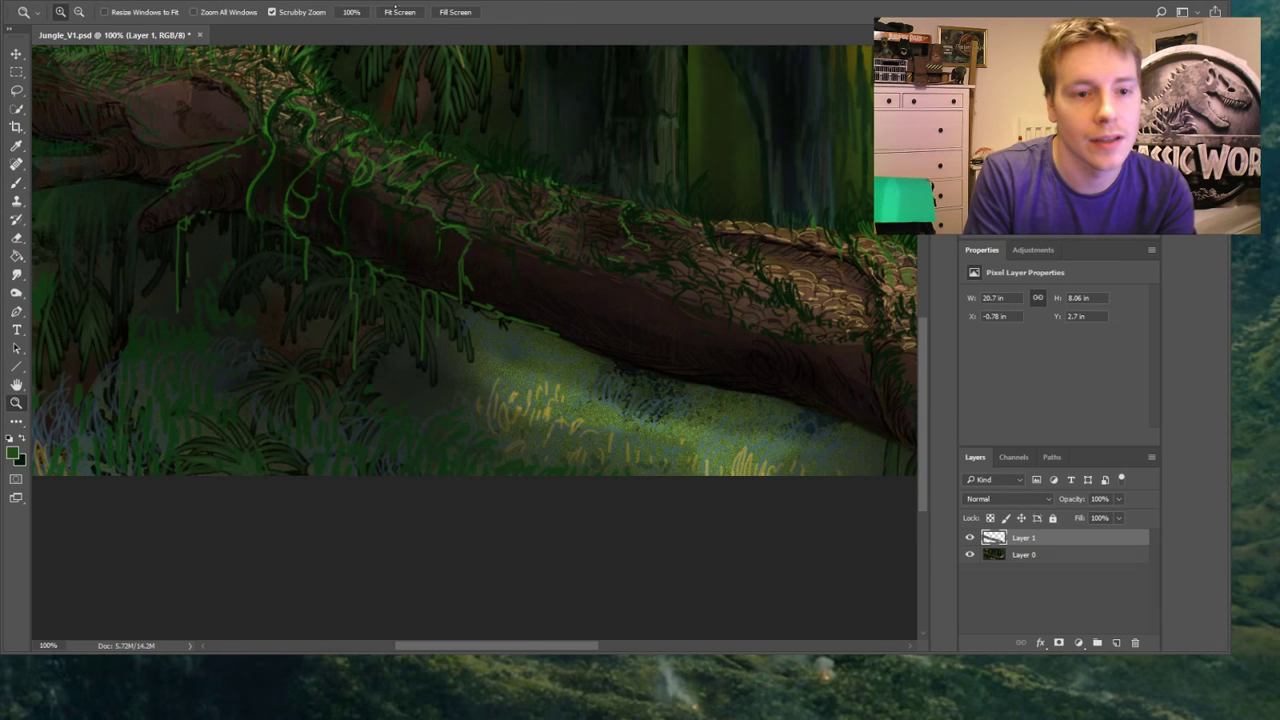
{"action": "left_click", "coordinate": [121, 313]}
{"action": "left_click", "coordinate": [402, 11]}
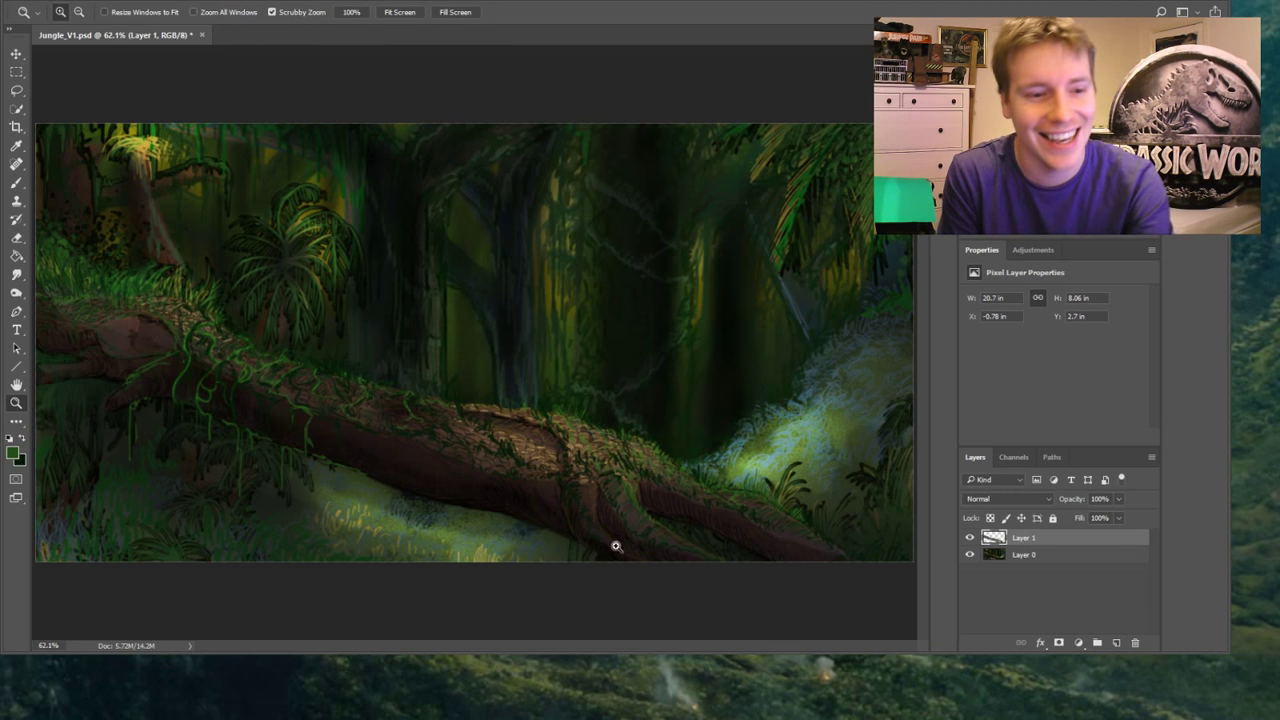
{"action": "left_click_drag", "start_coordinate": [62, 350], "coordinate": [106, 368]}
{"action": "left_click_drag", "start_coordinate": [921, 390], "coordinate": [921, 428]}
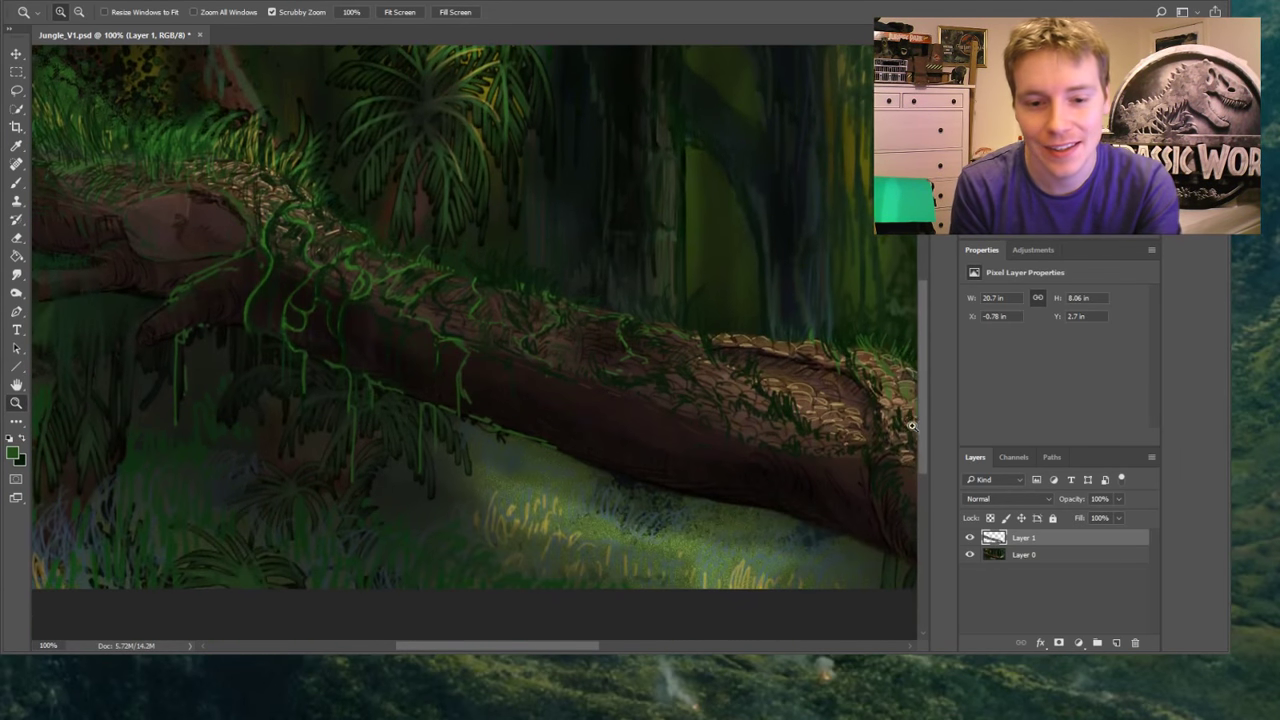
{"action": "left_click_drag", "start_coordinate": [465, 648], "coordinate": [545, 648]}
{"action": "left_click", "coordinate": [16, 182]}
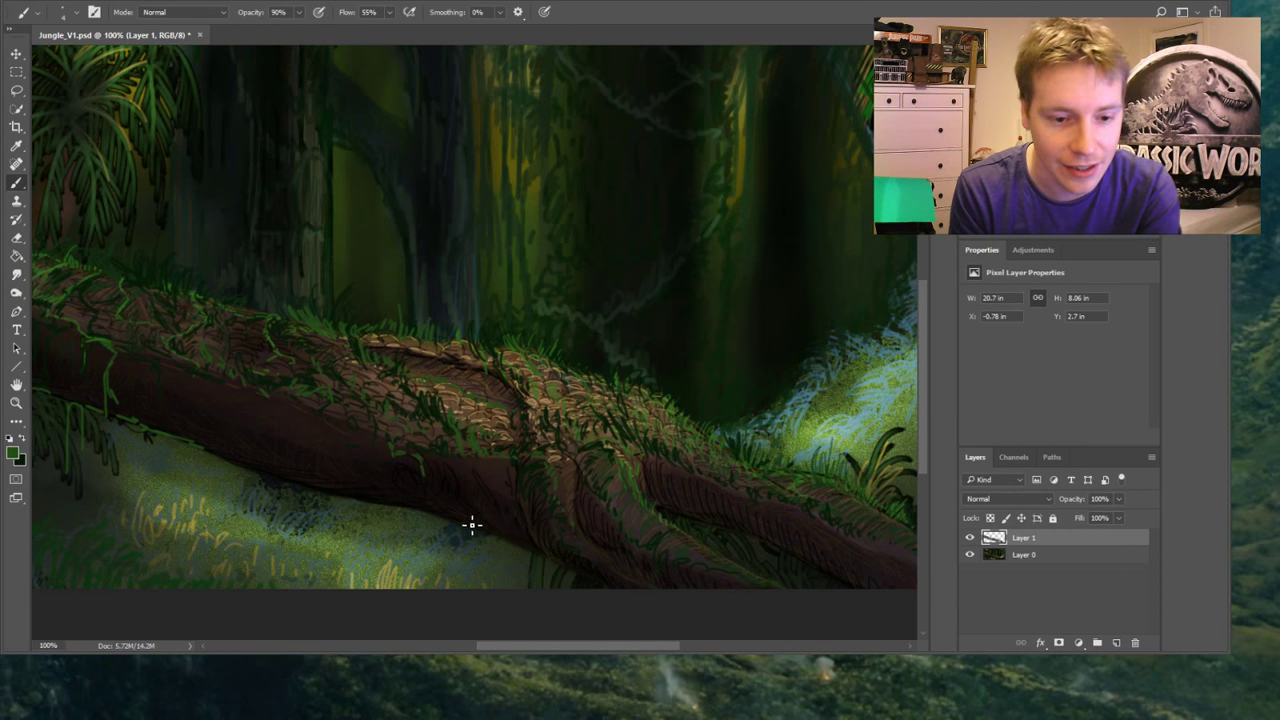
Paint grass blades on the ground and several dark vines hanging beneath the log
{"action": "mouse_move", "coordinate": [432, 550]}
{"action": "left_mouse_down"}
{"action": "mouse_move", "coordinate": [436, 520]}
{"action": "mouse_move", "coordinate": [457, 526]}
{"action": "mouse_move", "coordinate": [459, 562]}
{"action": "left_mouse_up"}
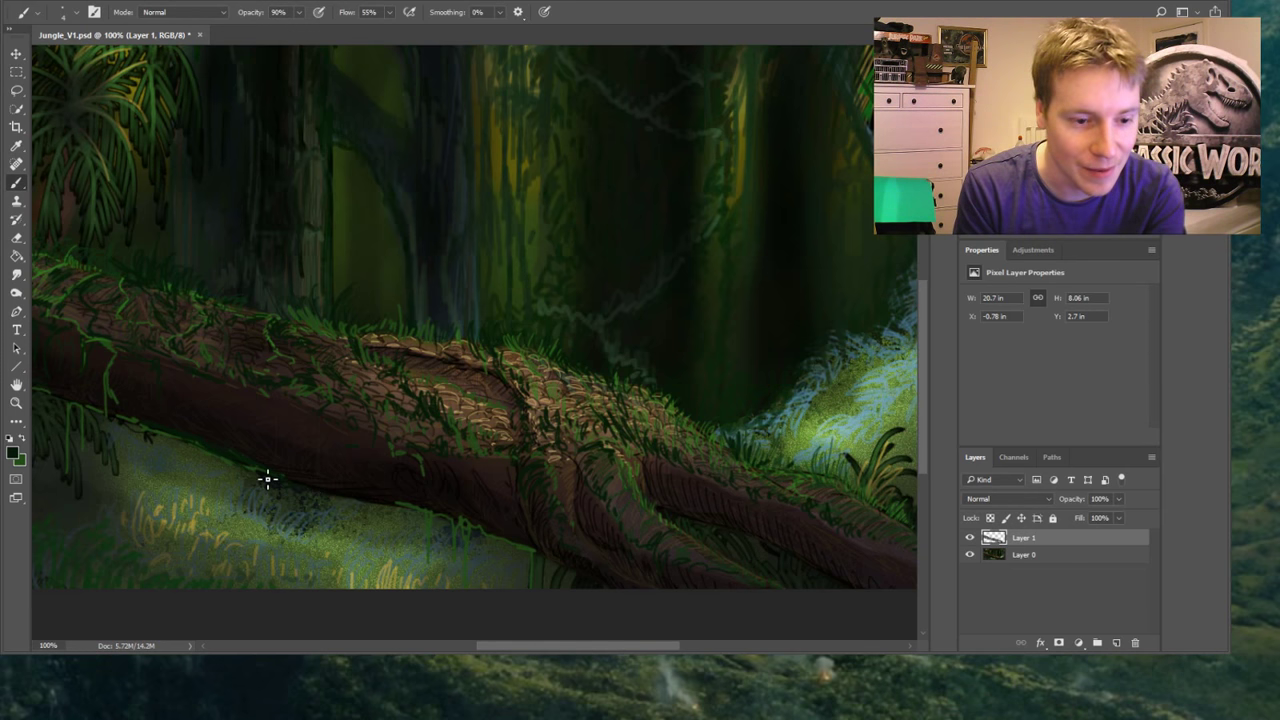
{"action": "left_click_drag", "start_coordinate": [236, 462], "coordinate": [240, 530]}
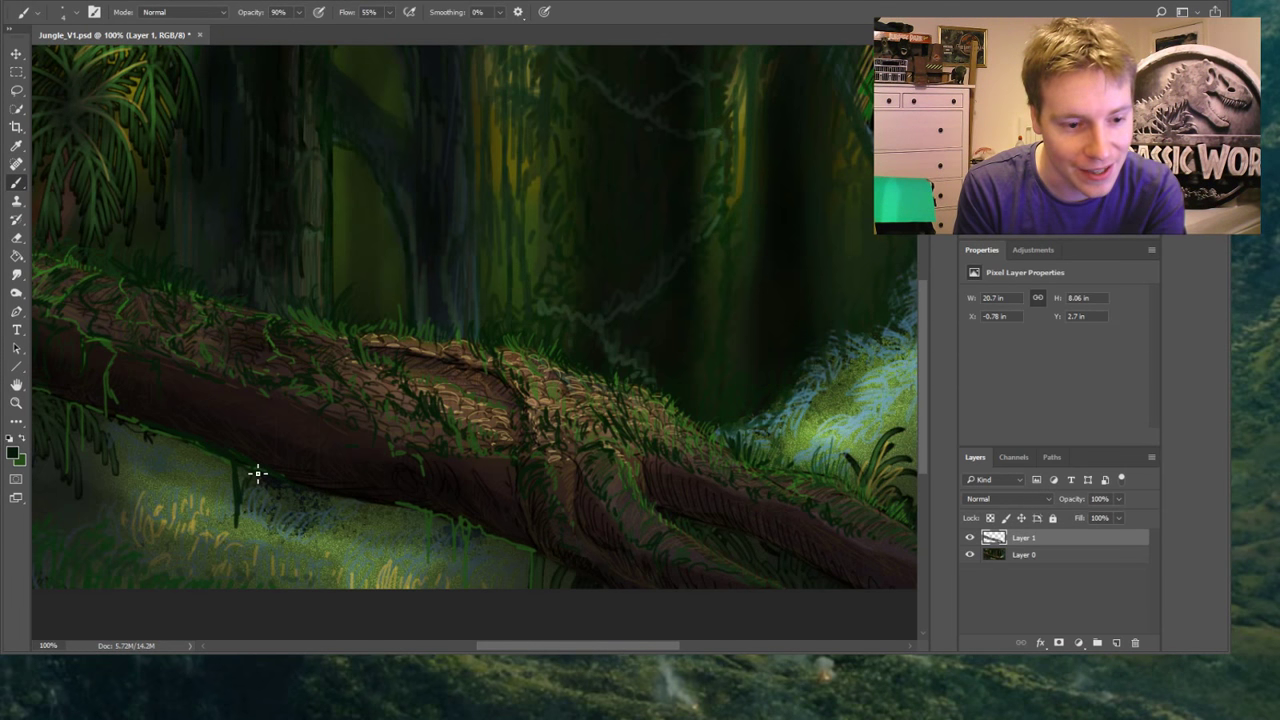
{"action": "left_click_drag", "start_coordinate": [256, 474], "coordinate": [255, 560]}
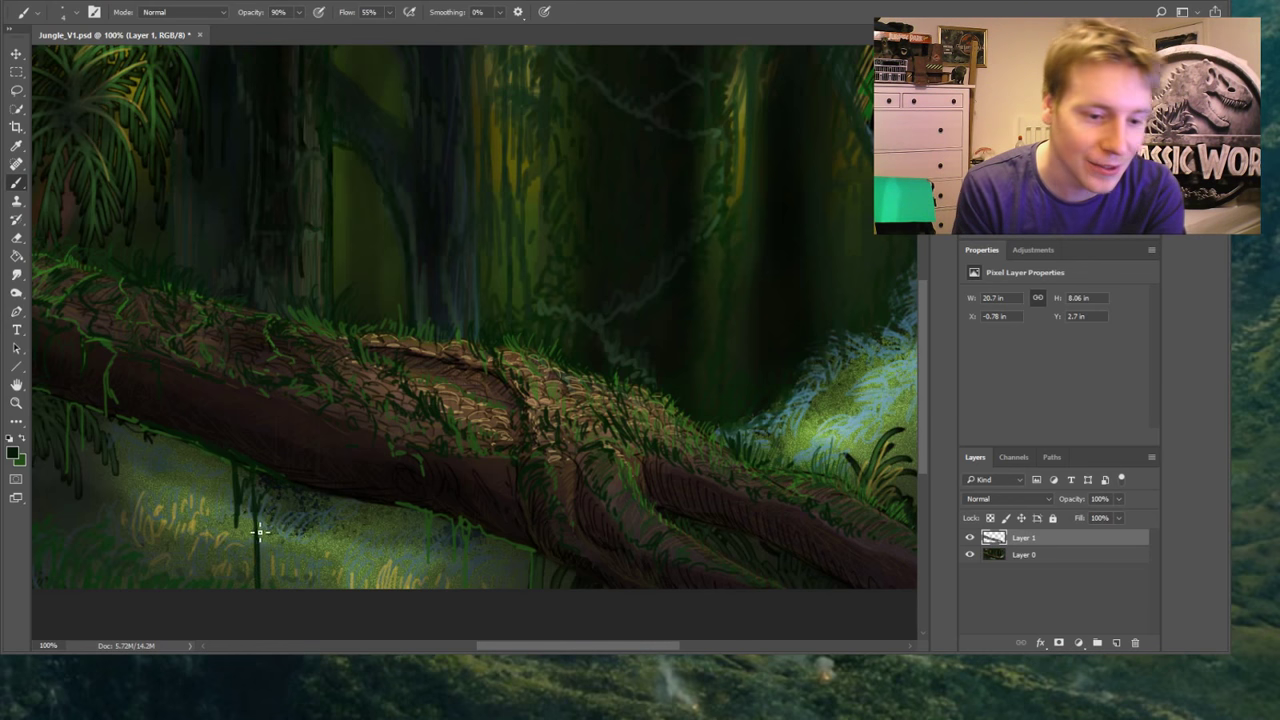
{"action": "left_click_drag", "start_coordinate": [260, 605], "coordinate": [257, 468]}
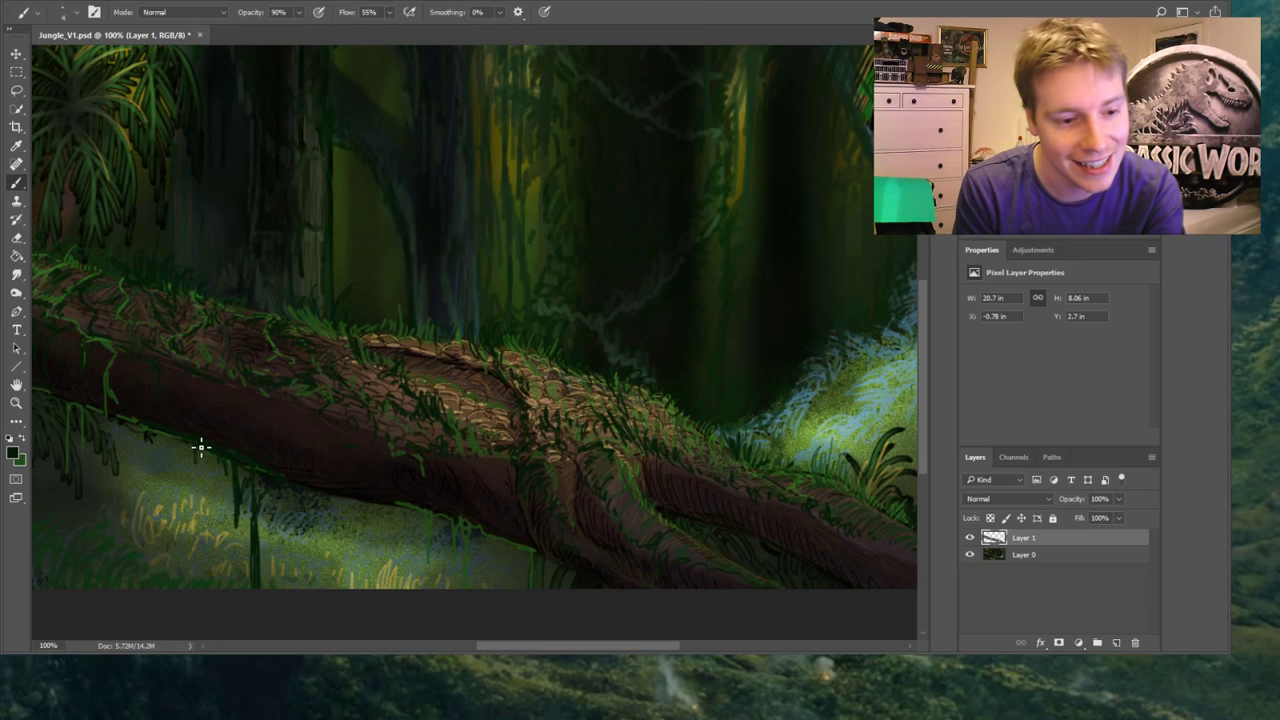
{"action": "mouse_move", "coordinate": [200, 446]}
{"action": "left_mouse_down"}
{"action": "mouse_move", "coordinate": [206, 546]}
{"action": "mouse_move", "coordinate": [213, 450]}
{"action": "mouse_move", "coordinate": [207, 545]}
{"action": "mouse_move", "coordinate": [200, 449]}
{"action": "mouse_move", "coordinate": [205, 542]}
{"action": "left_mouse_up"}
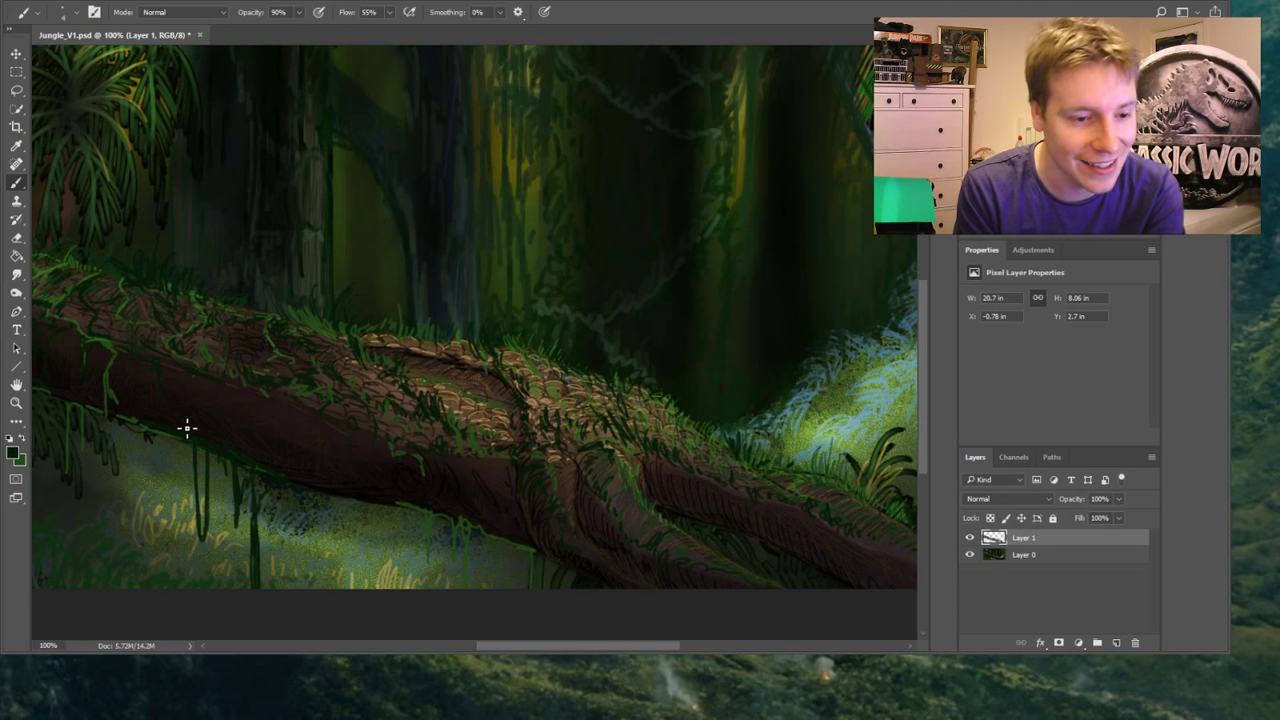
{"action": "mouse_move", "coordinate": [169, 434]}
{"action": "left_mouse_down"}
{"action": "mouse_move", "coordinate": [173, 477]}
{"action": "mouse_move", "coordinate": [199, 513]}
{"action": "left_mouse_up"}
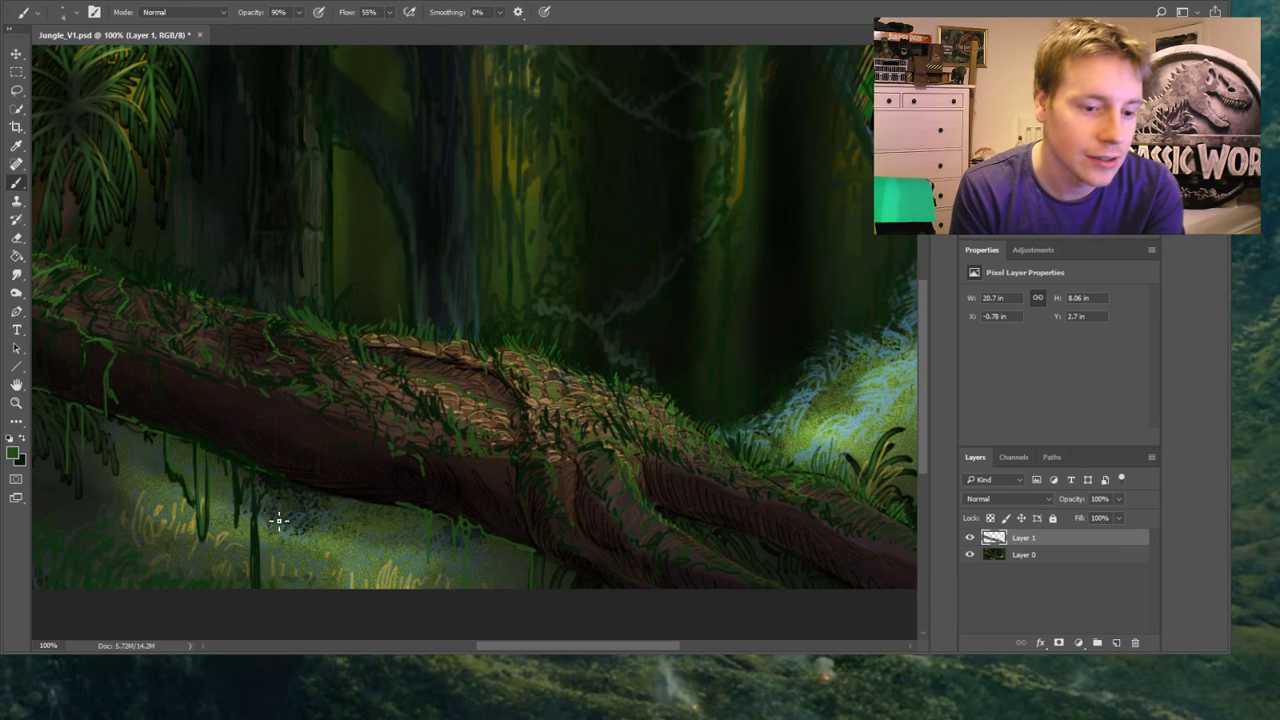
{"action": "left_click_drag", "start_coordinate": [256, 485], "coordinate": [258, 570]}
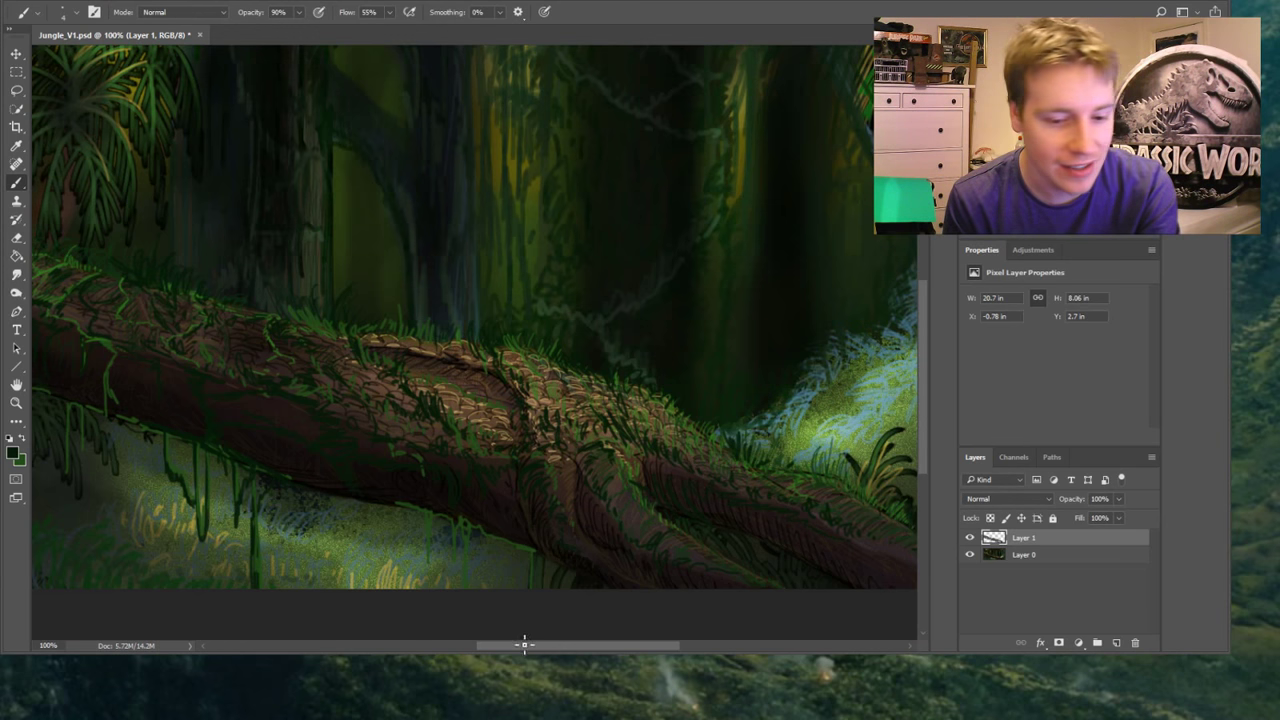
{"action": "left_click_drag", "start_coordinate": [519, 648], "coordinate": [577, 648]}
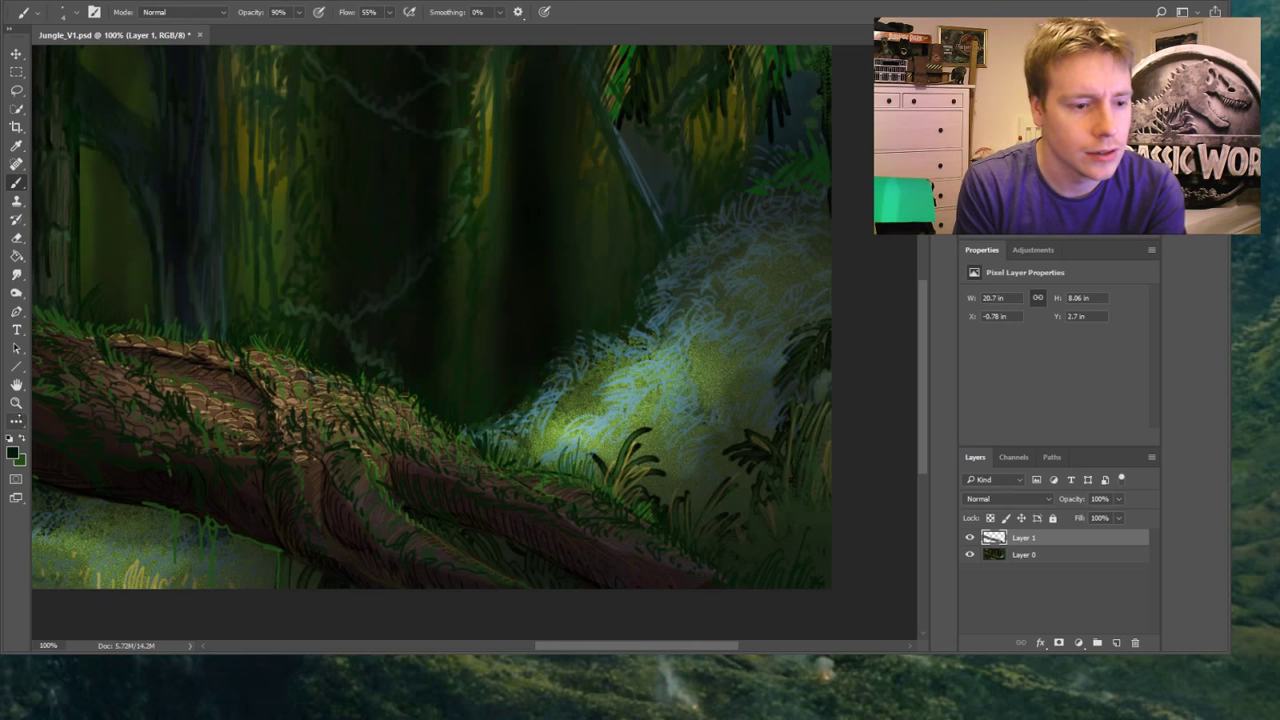
Fit the painting on screen, save it with Ctrl+S, and toggle Layer 1 off and on
{"action": "left_click", "coordinate": [16, 402]}
{"action": "left_click", "coordinate": [398, 12]}
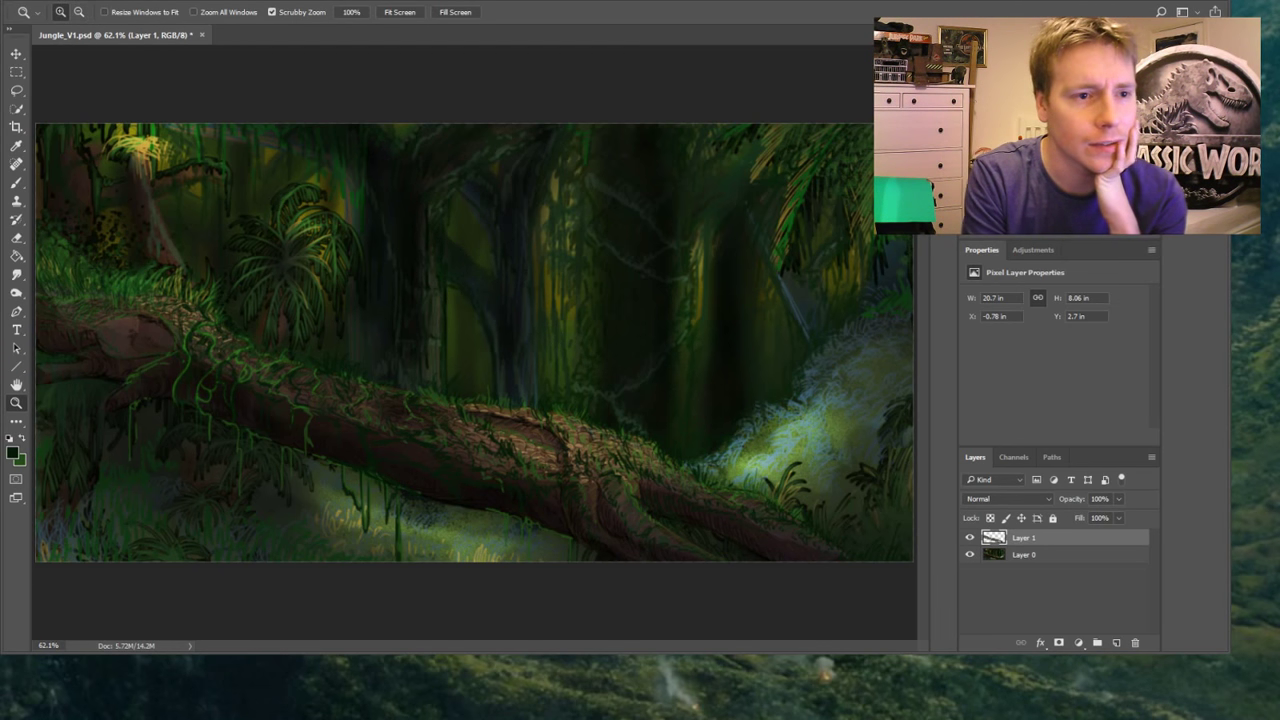
{"action": "key", "text": "ctrl+s"}
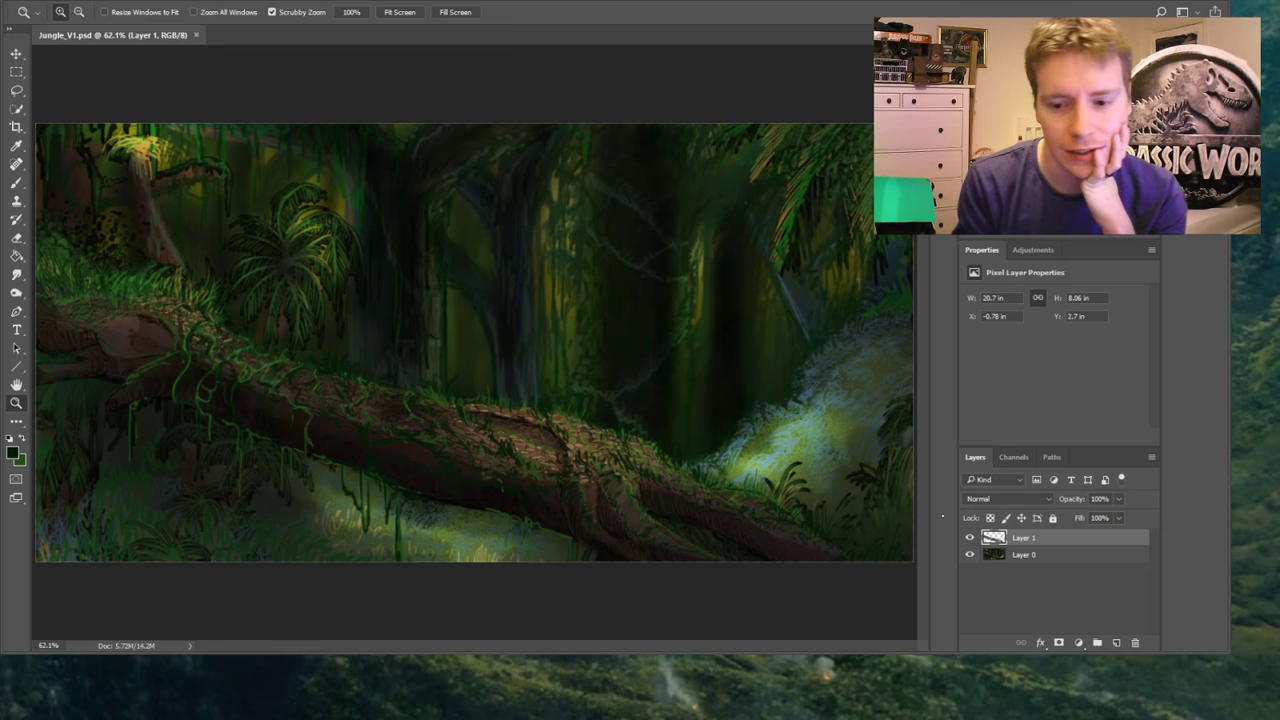
{"action": "left_click", "coordinate": [970, 538]}
{"action": "left_click", "coordinate": [968, 539]}
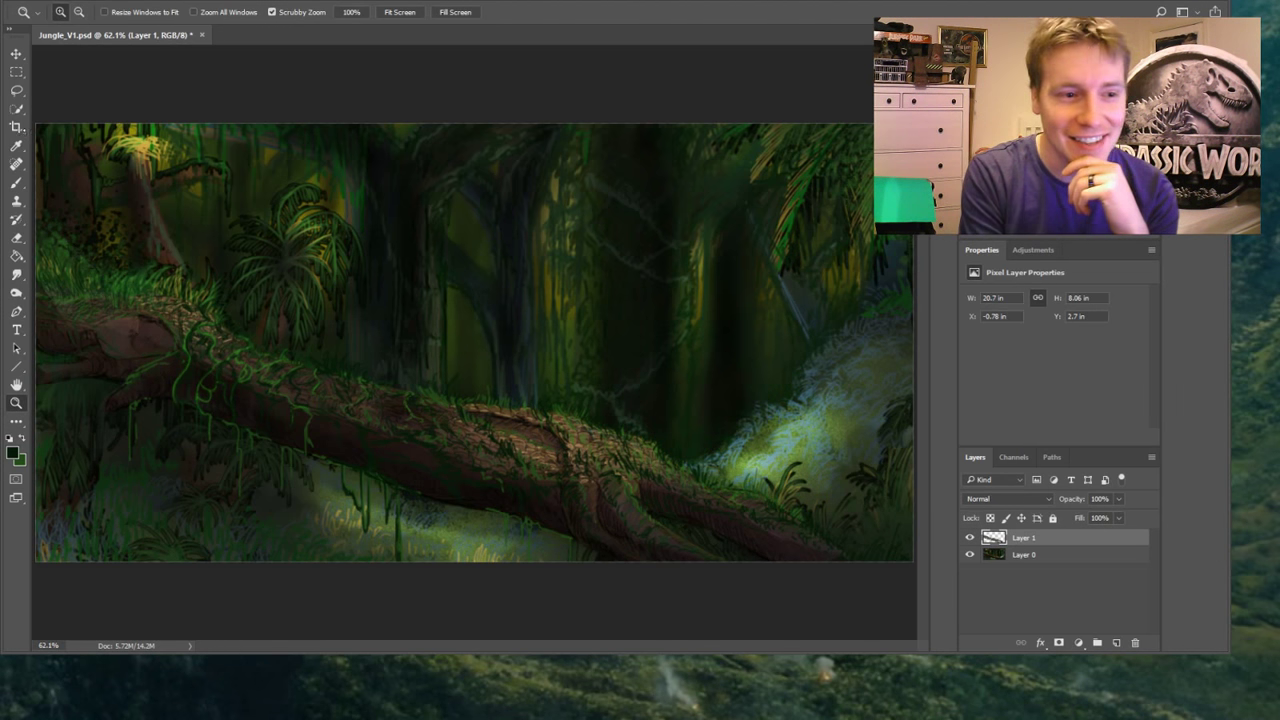
Lasso a patch along the log and sample a colour from it
{"action": "left_click", "coordinate": [16, 90]}
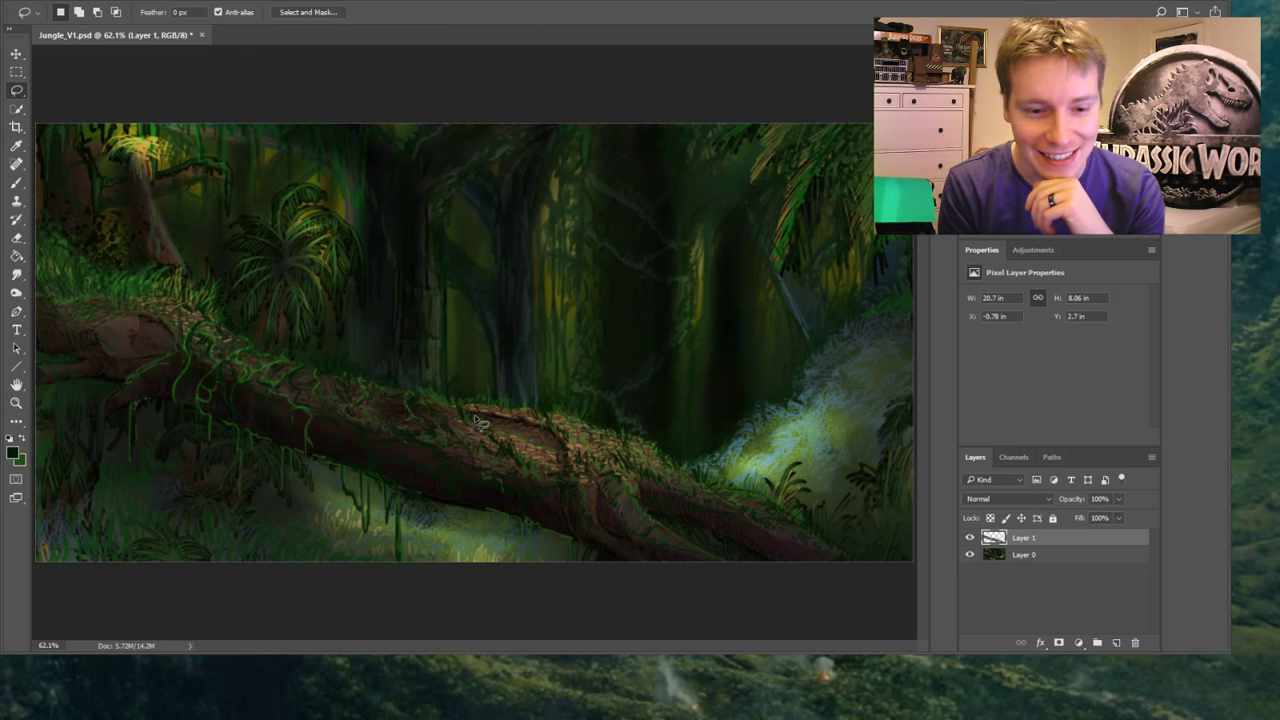
{"action": "left_click_drag", "start_coordinate": [480, 422], "coordinate": [522, 434]}
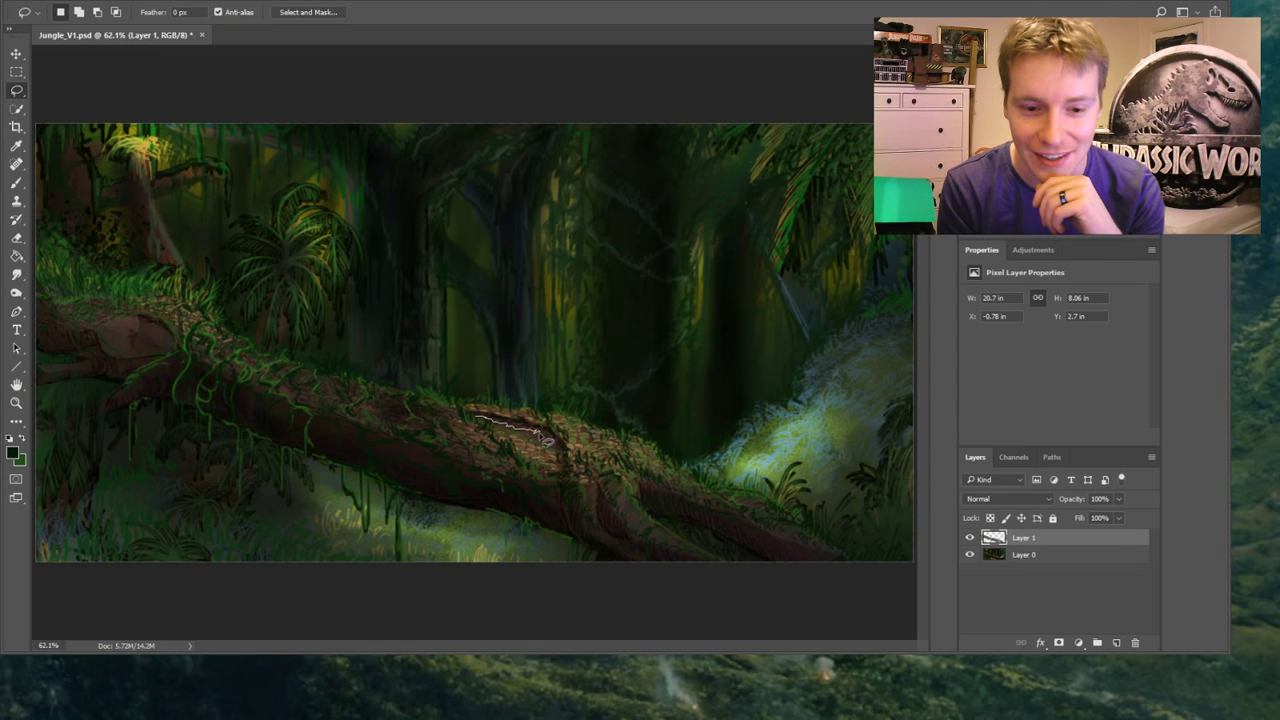
{"action": "left_click_drag", "start_coordinate": [568, 470], "coordinate": [479, 422]}
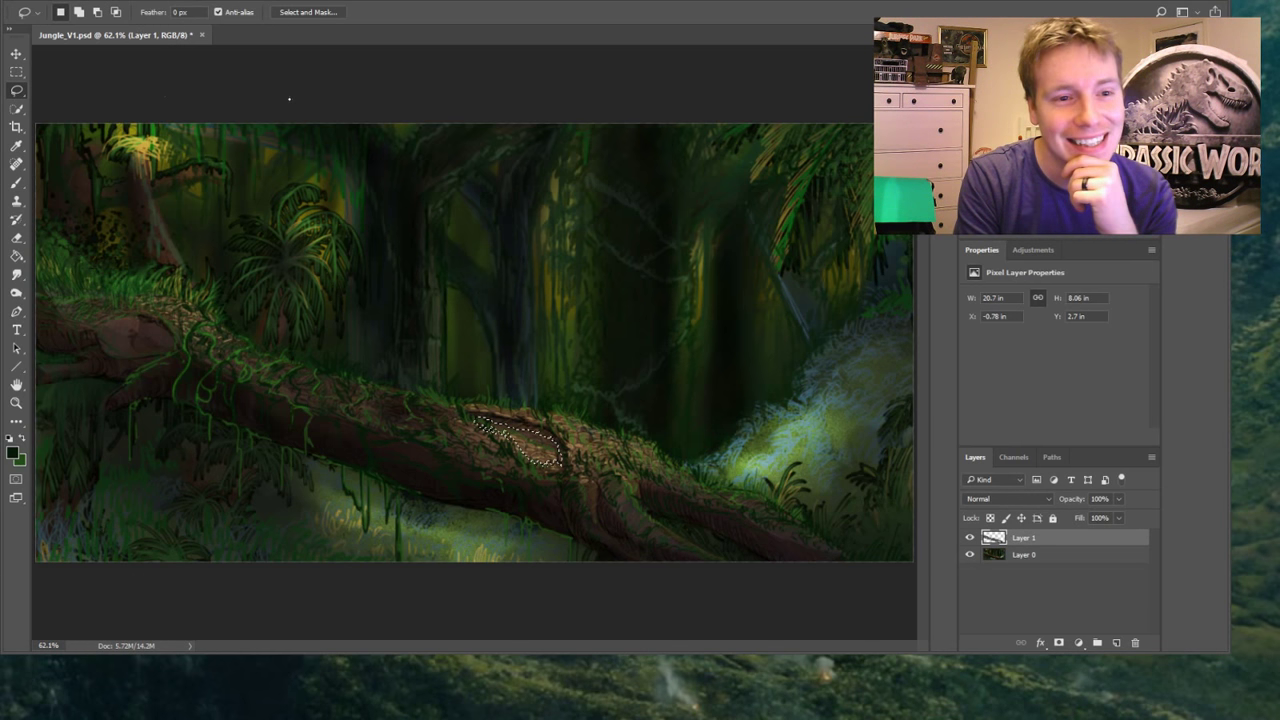
{"action": "key", "text": "i"}
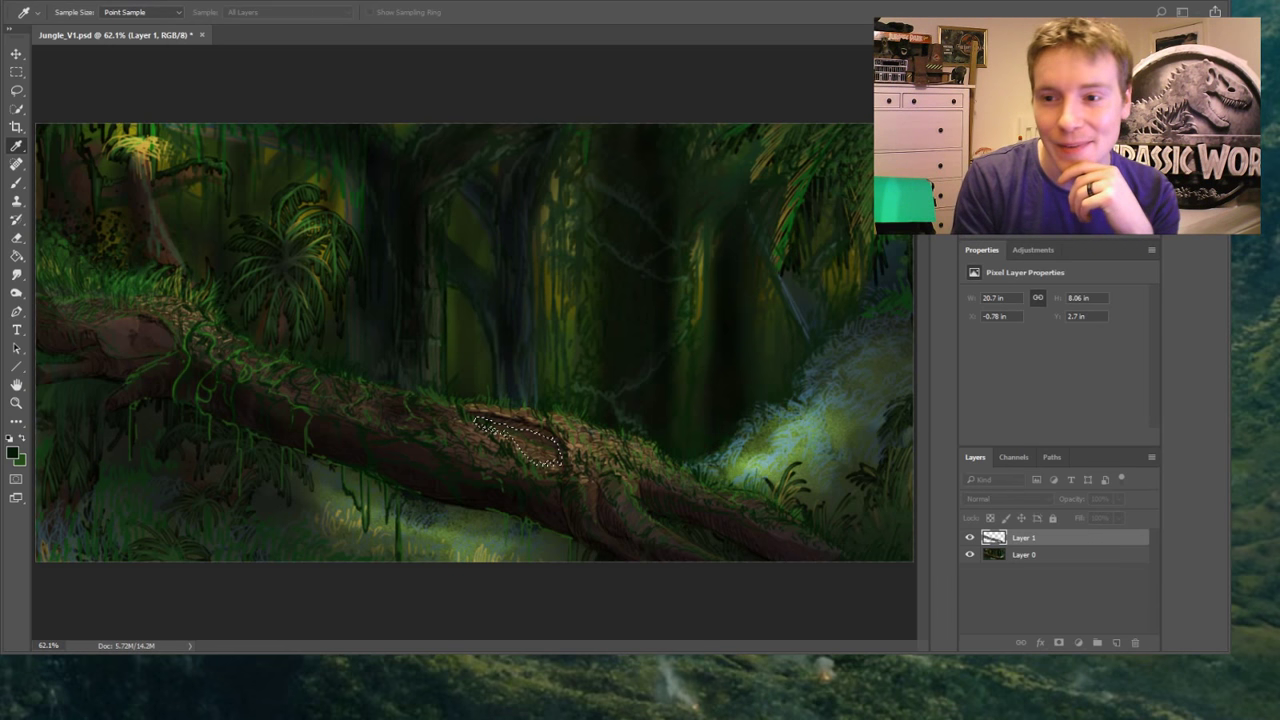
Drop the selection and pick the Burn tool for shadows at 12% exposure
{"action": "key", "text": "m"}
{"action": "key", "text": "ctrl+d"}
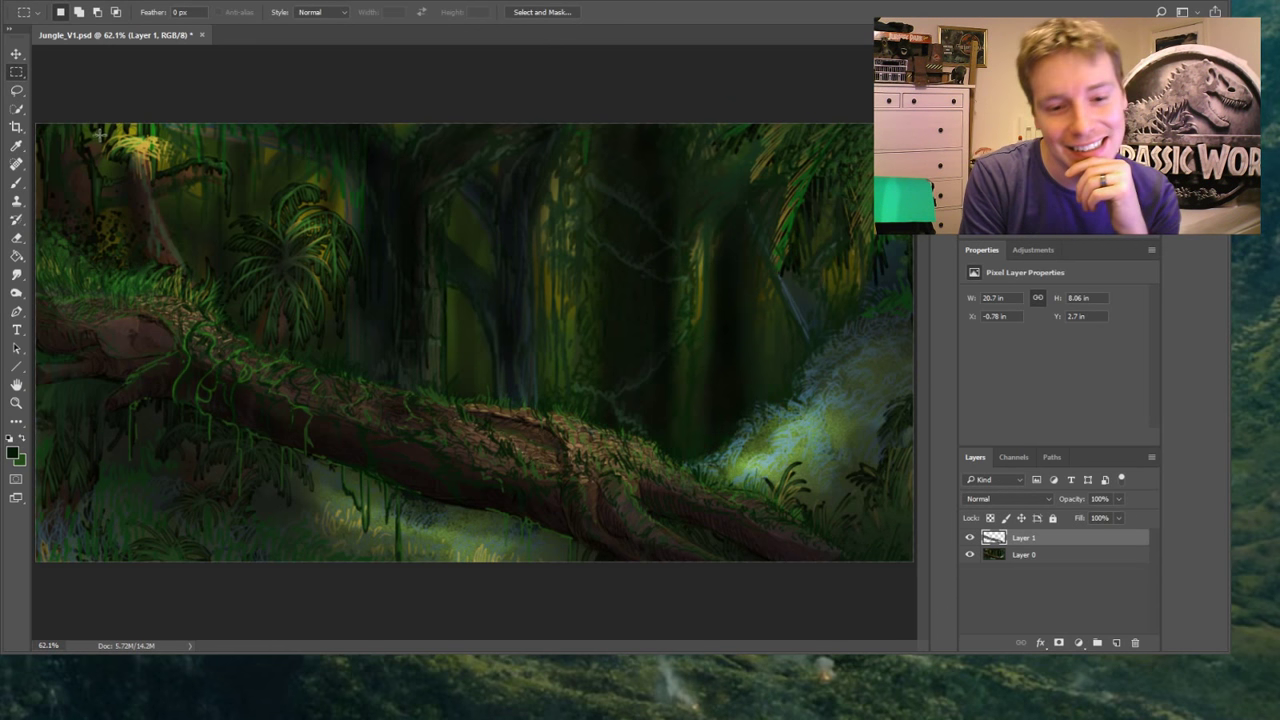
{"action": "left_click", "coordinate": [16, 292]}
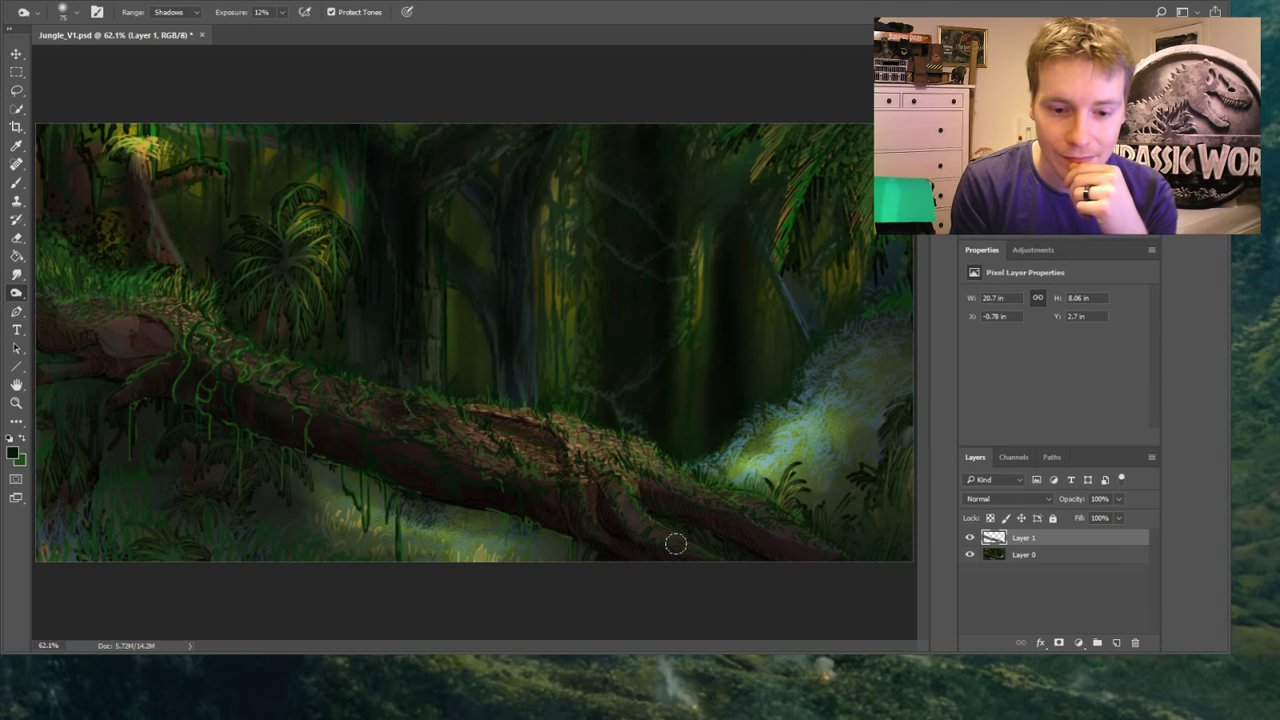
Return to the detail layer with the Brush and sample a colour for bark texture
{"action": "left_click", "coordinate": [1036, 555]}
{"action": "left_click", "coordinate": [1010, 540]}
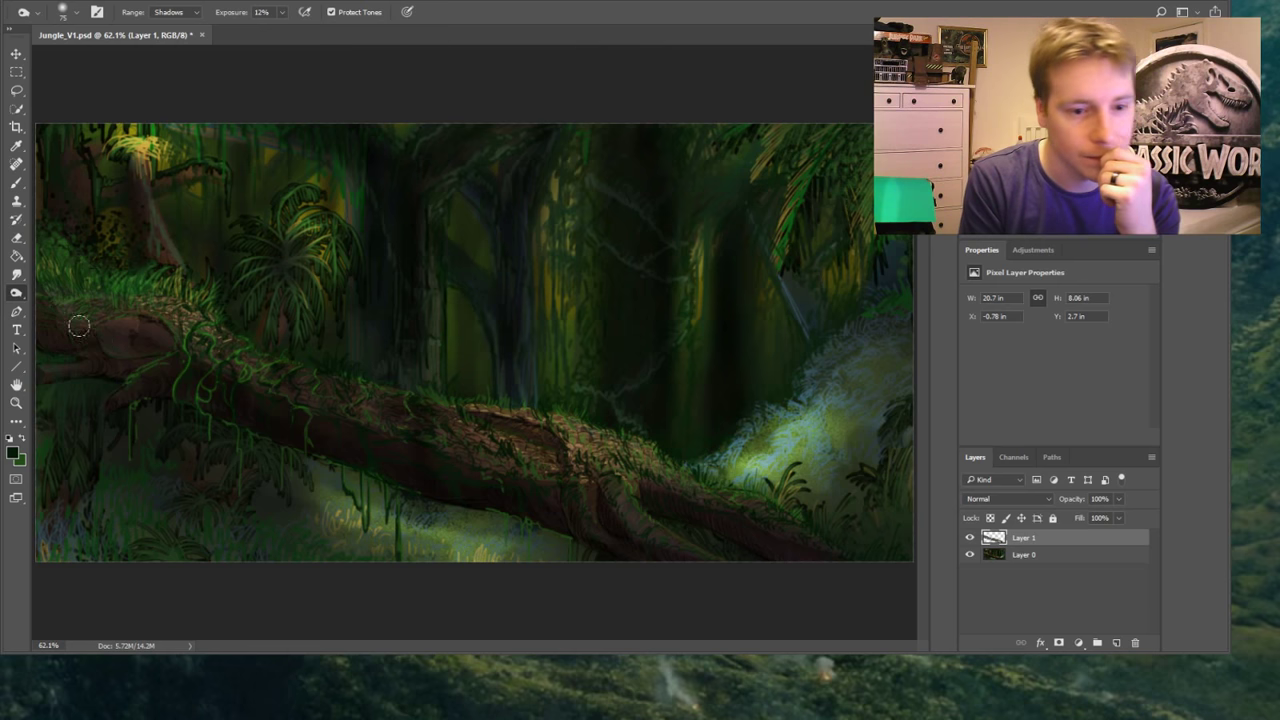
{"action": "left_click", "coordinate": [16, 182]}
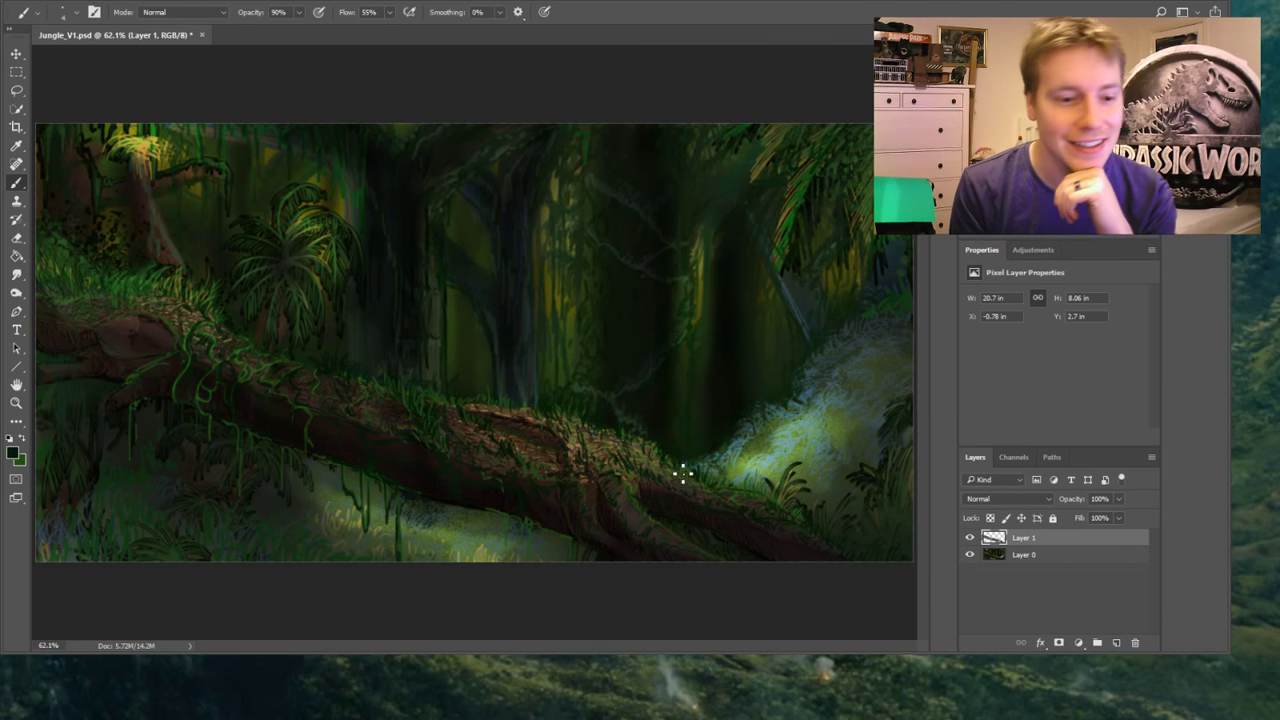
{"action": "key", "text": "i"}
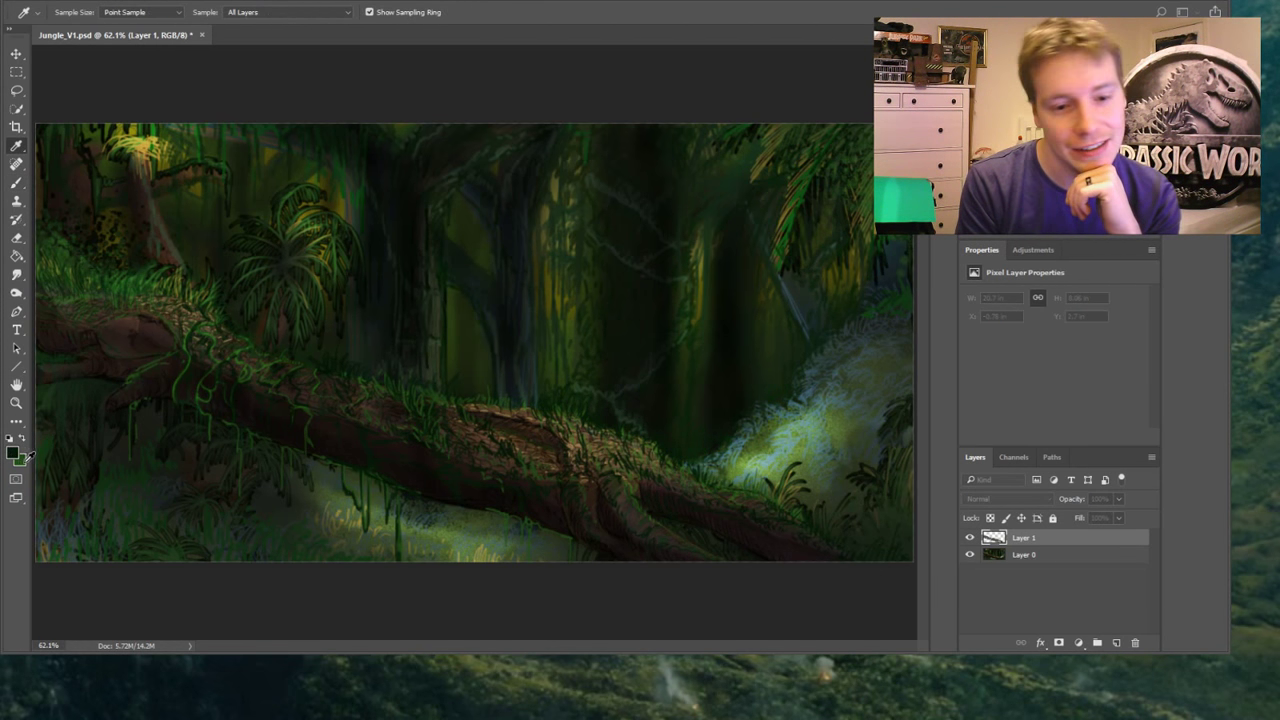
{"action": "key", "text": "b"}
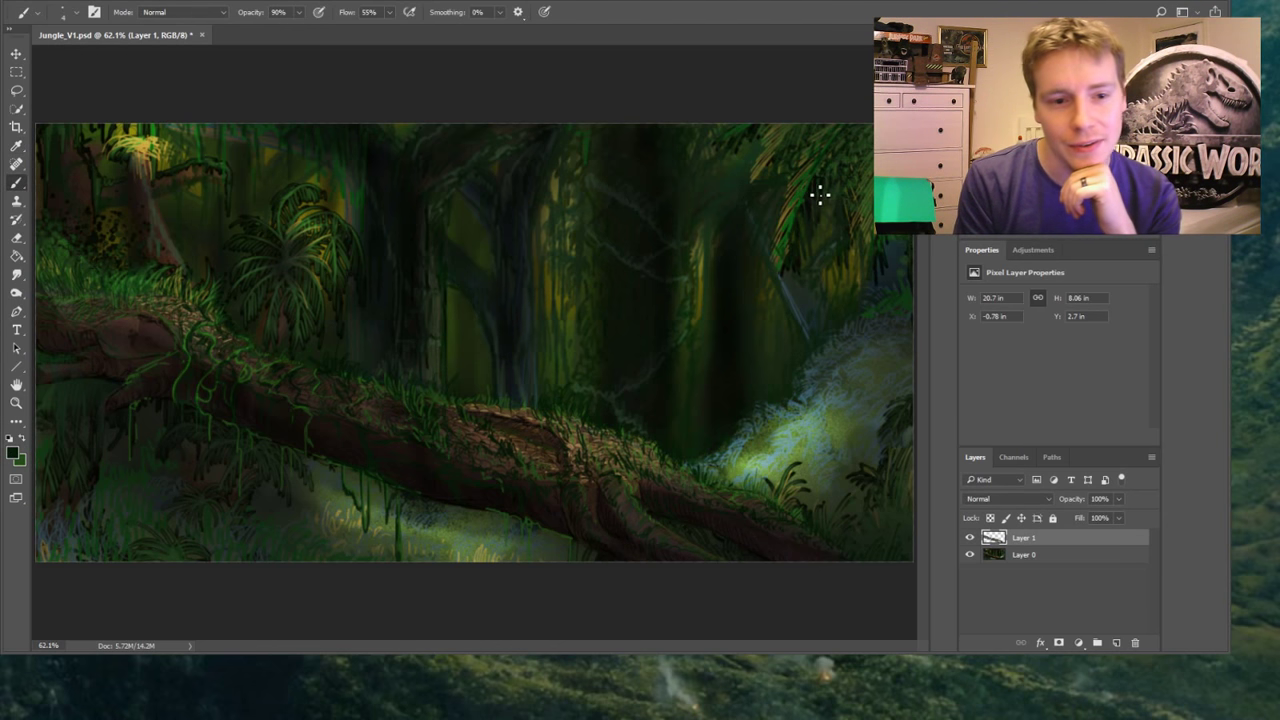
{"action": "left_click", "coordinate": [969, 538]}
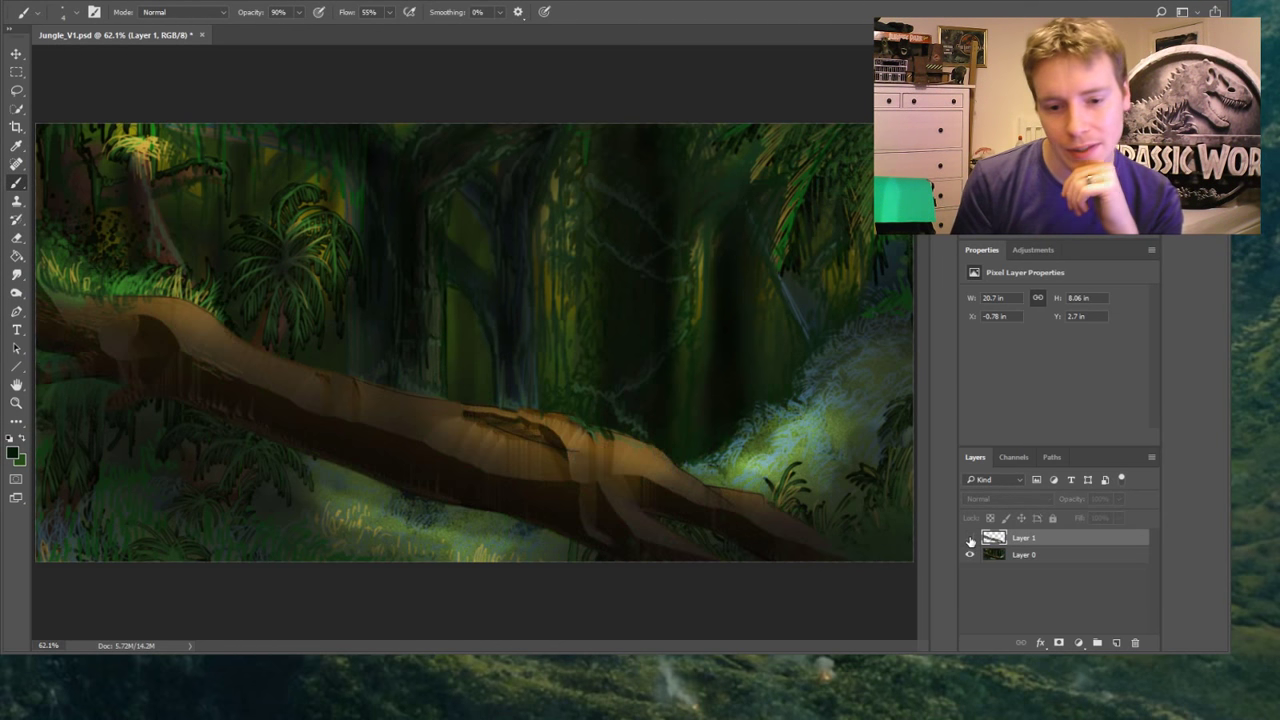
{"action": "left_click", "coordinate": [969, 538]}
{"action": "left_click", "coordinate": [969, 538]}
{"action": "left_click", "coordinate": [969, 538]}
{"action": "left_click", "coordinate": [969, 538]}
{"action": "left_click", "coordinate": [969, 538]}
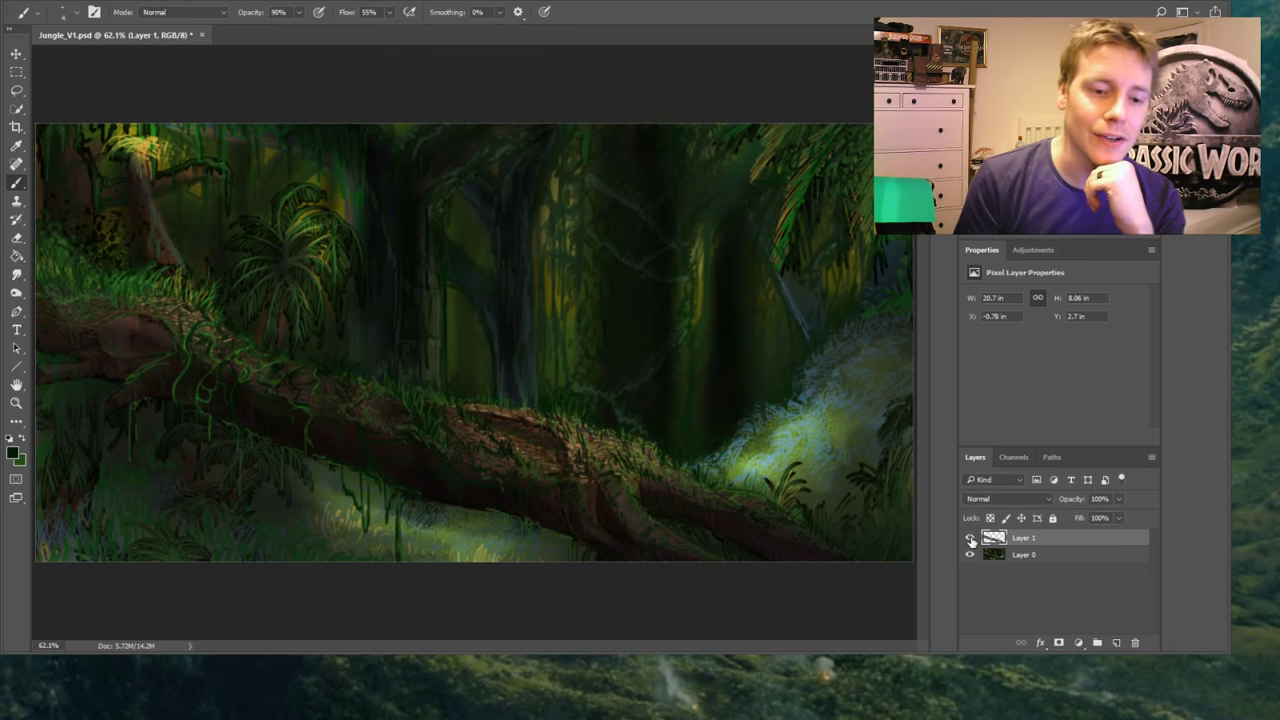
{"action": "left_click", "coordinate": [969, 538]}
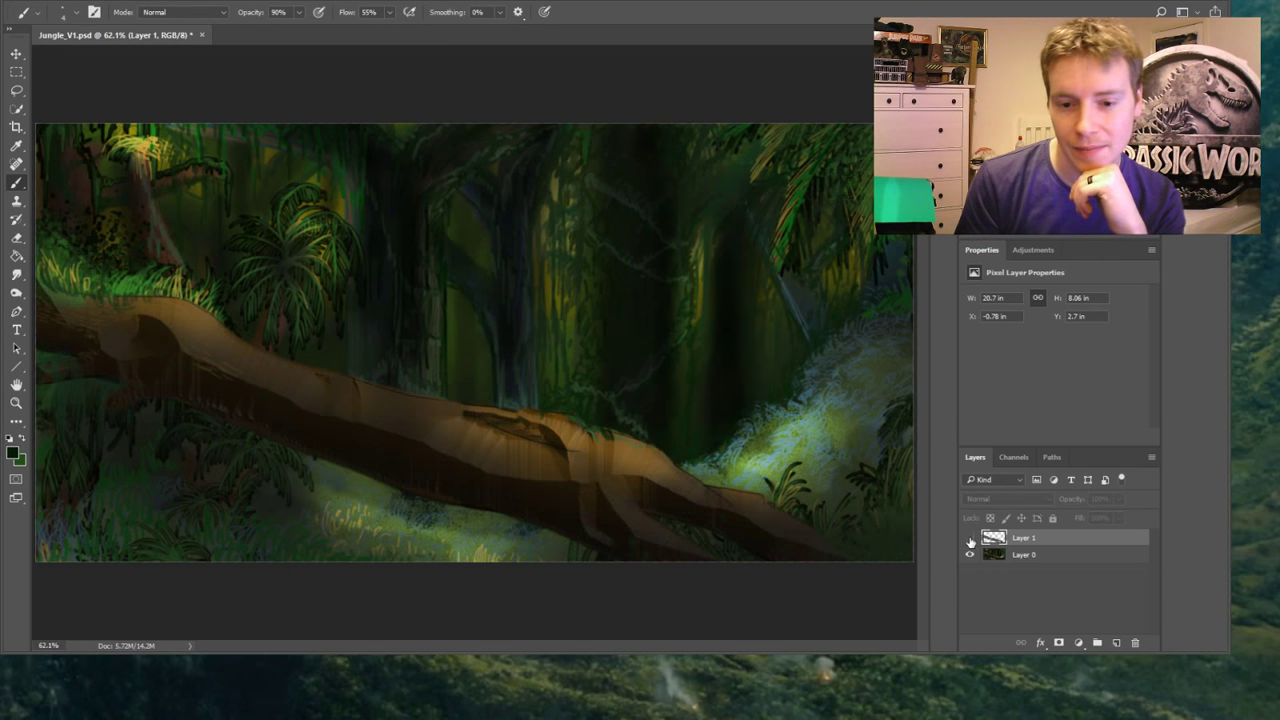
{"action": "left_click", "coordinate": [969, 538]}
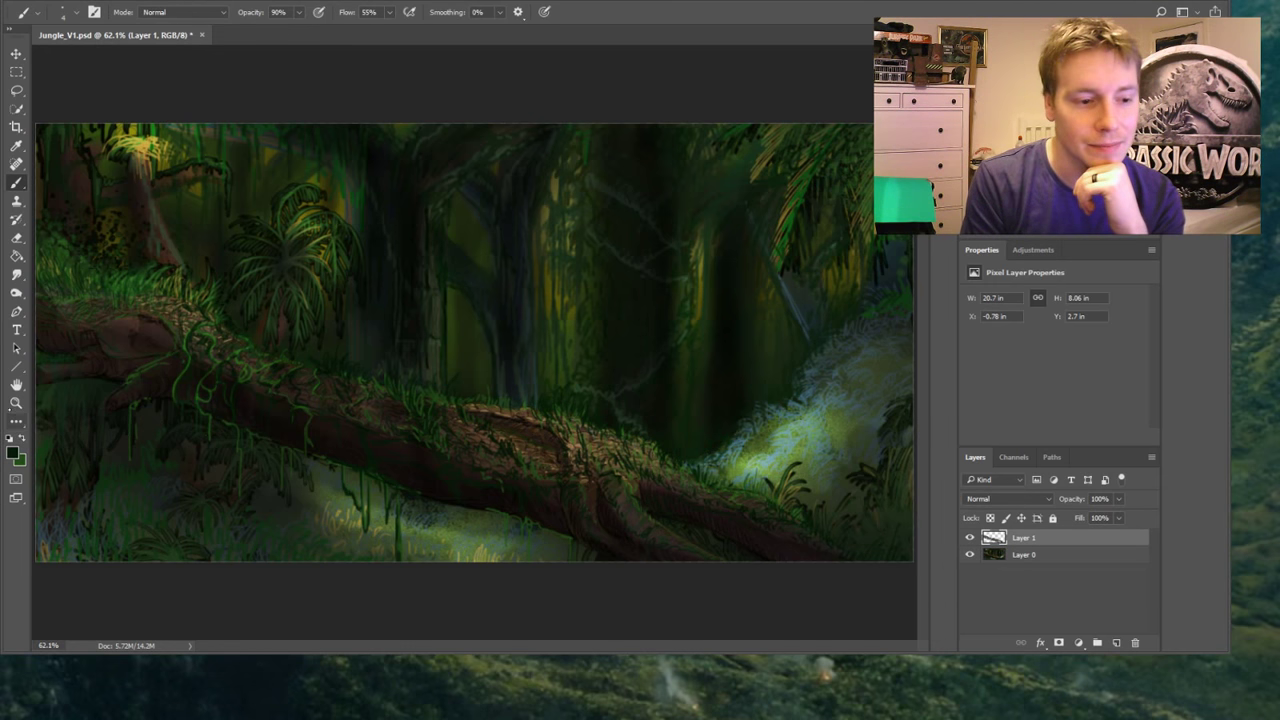
{"action": "key", "text": "z"}
Zoom to 200% on the upper-left leopard and sample a light green from the foliage
{"action": "left_click_drag", "start_coordinate": [76, 175], "coordinate": [63, 157]}
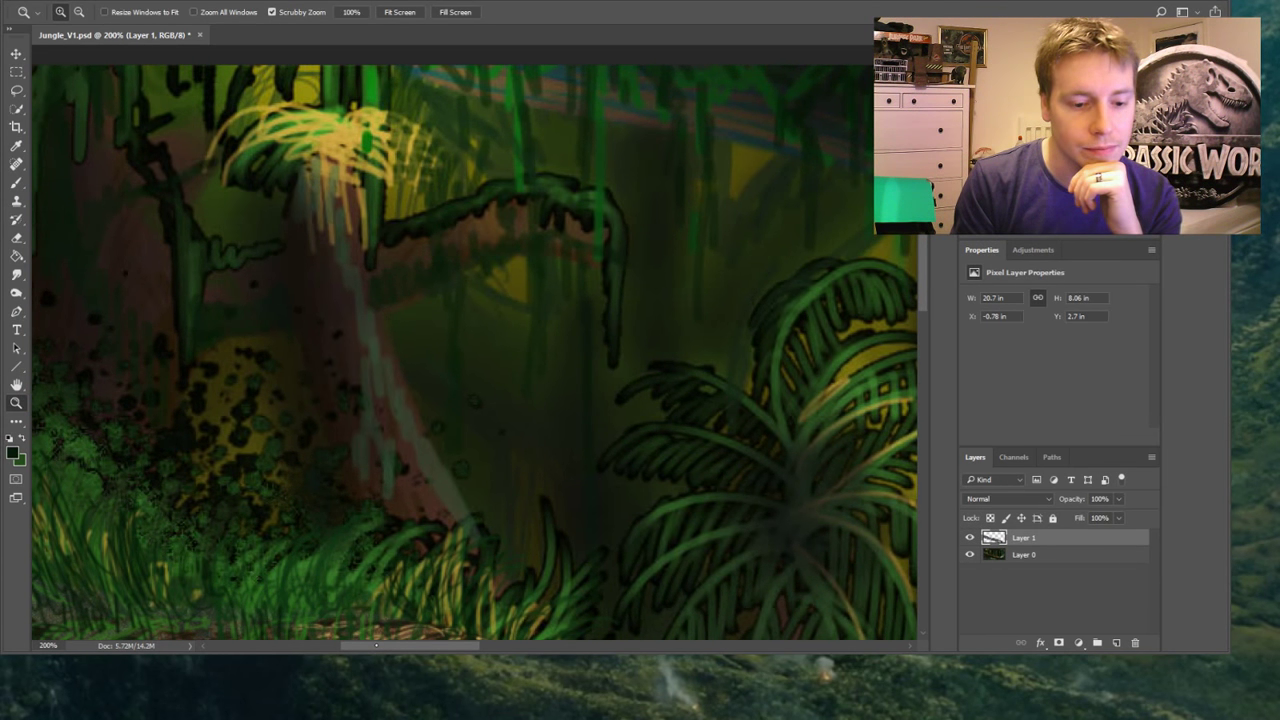
{"action": "key", "text": "i"}
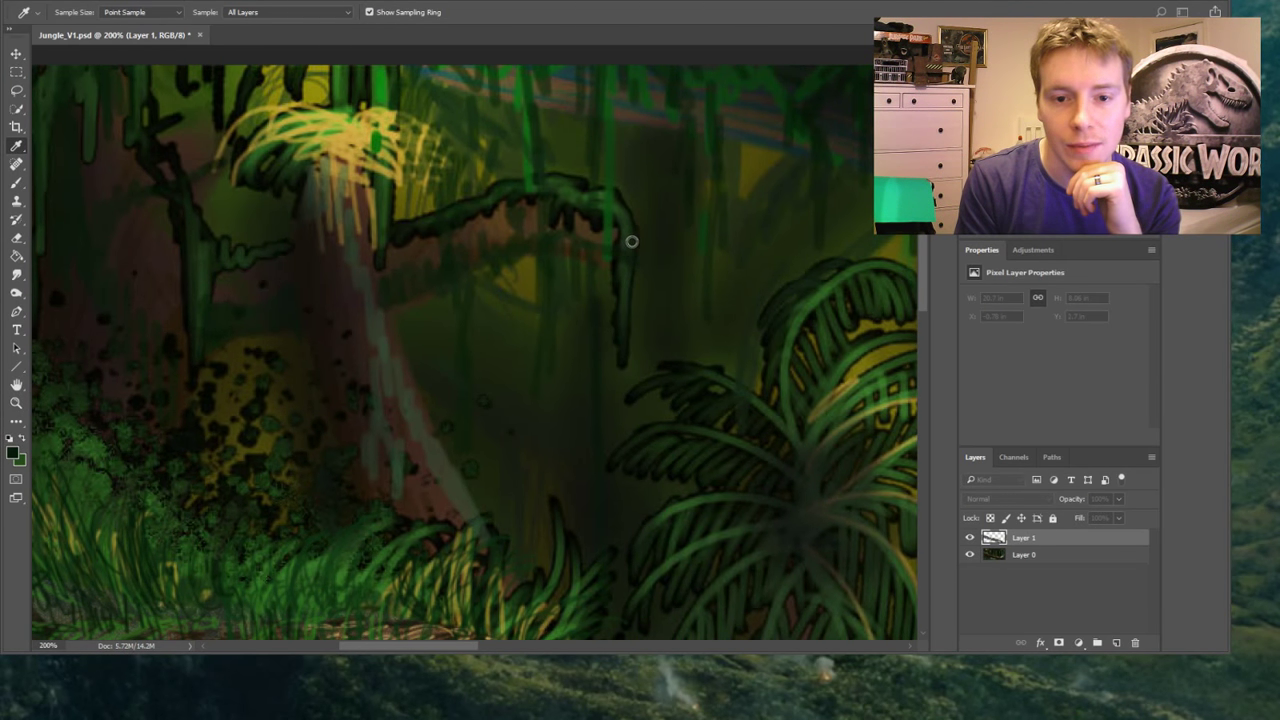
{"action": "key", "text": "z"}
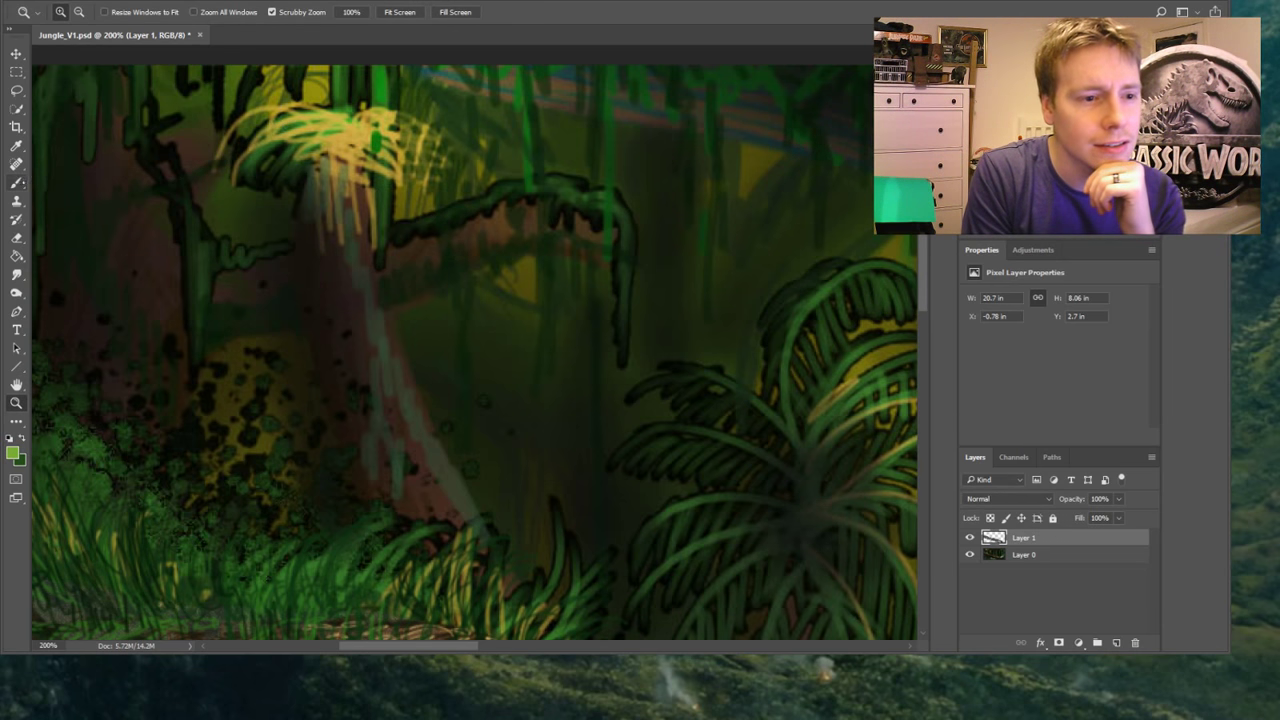
{"action": "left_click", "coordinate": [16, 182]}
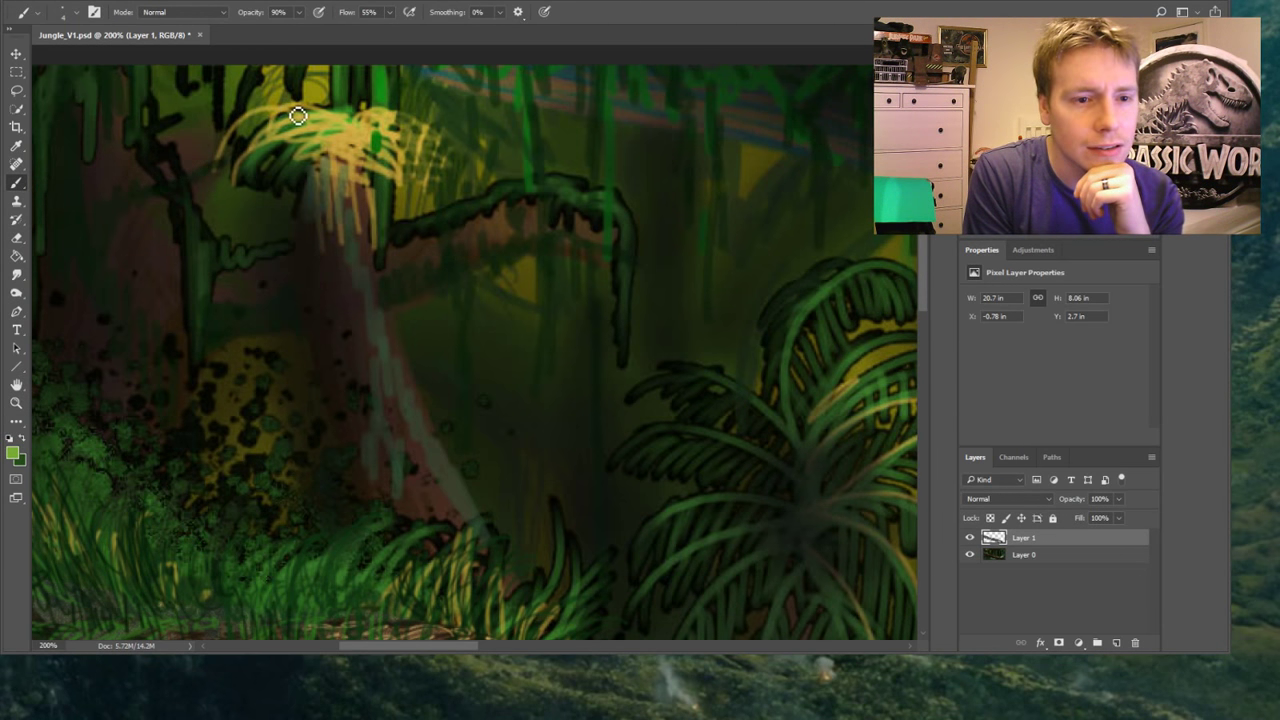
At 90% brush opacity, paint the first palm fronds and leaflets arcing down-left
{"action": "key", "text": "9"}
{"action": "mouse_move", "coordinate": [286, 114]}
{"action": "left_mouse_down"}
{"action": "mouse_move", "coordinate": [211, 157]}
{"action": "mouse_move", "coordinate": [206, 231]}
{"action": "mouse_move", "coordinate": [220, 226]}
{"action": "mouse_move", "coordinate": [220, 263]}
{"action": "mouse_move", "coordinate": [223, 206]}
{"action": "mouse_move", "coordinate": [243, 206]}
{"action": "mouse_move", "coordinate": [258, 128]}
{"action": "mouse_move", "coordinate": [275, 152]}
{"action": "mouse_move", "coordinate": [298, 118]}
{"action": "mouse_move", "coordinate": [340, 132]}
{"action": "mouse_move", "coordinate": [306, 129]}
{"action": "mouse_move", "coordinate": [257, 206]}
{"action": "mouse_move", "coordinate": [266, 323]}
{"action": "mouse_move", "coordinate": [266, 240]}
{"action": "mouse_move", "coordinate": [280, 237]}
{"action": "mouse_move", "coordinate": [290, 163]}
{"action": "left_mouse_up"}
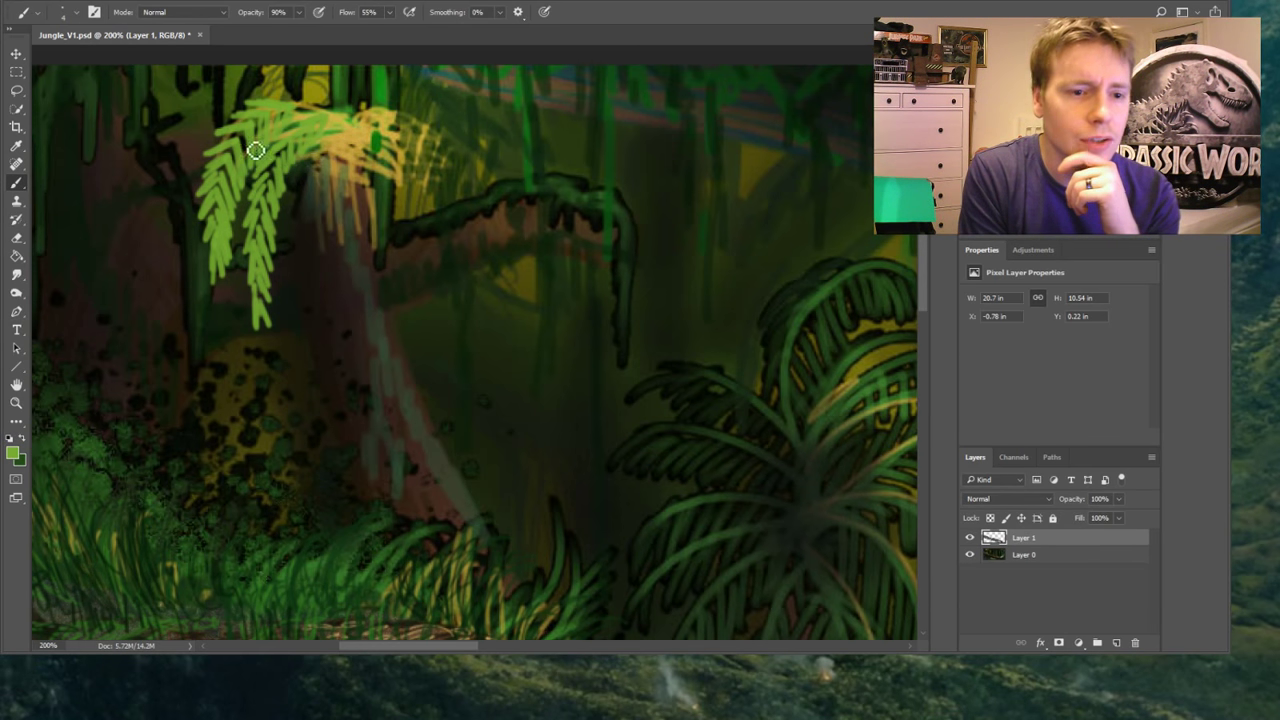
{"action": "mouse_move", "coordinate": [307, 113]}
{"action": "left_mouse_down"}
{"action": "mouse_move", "coordinate": [294, 100]}
{"action": "mouse_move", "coordinate": [246, 103]}
{"action": "mouse_move", "coordinate": [157, 223]}
{"action": "mouse_move", "coordinate": [164, 238]}
{"action": "mouse_move", "coordinate": [171, 191]}
{"action": "mouse_move", "coordinate": [197, 181]}
{"action": "mouse_move", "coordinate": [220, 124]}
{"action": "mouse_move", "coordinate": [278, 92]}
{"action": "mouse_move", "coordinate": [215, 112]}
{"action": "mouse_move", "coordinate": [151, 206]}
{"action": "mouse_move", "coordinate": [160, 272]}
{"action": "left_mouse_up"}
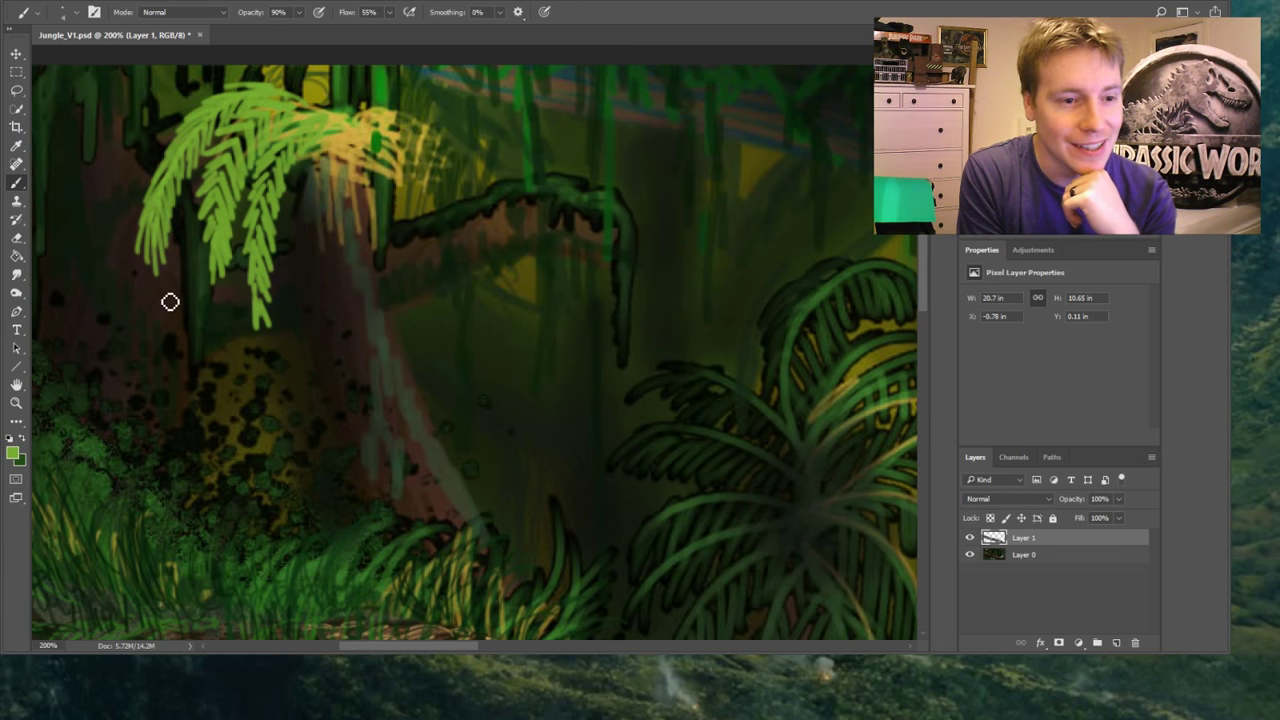
{"action": "mouse_move", "coordinate": [217, 177]}
{"action": "left_mouse_down"}
{"action": "mouse_move", "coordinate": [198, 238]}
{"action": "mouse_move", "coordinate": [216, 307]}
{"action": "mouse_move", "coordinate": [199, 210]}
{"action": "mouse_move", "coordinate": [190, 232]}
{"action": "mouse_move", "coordinate": [224, 328]}
{"action": "left_mouse_up"}
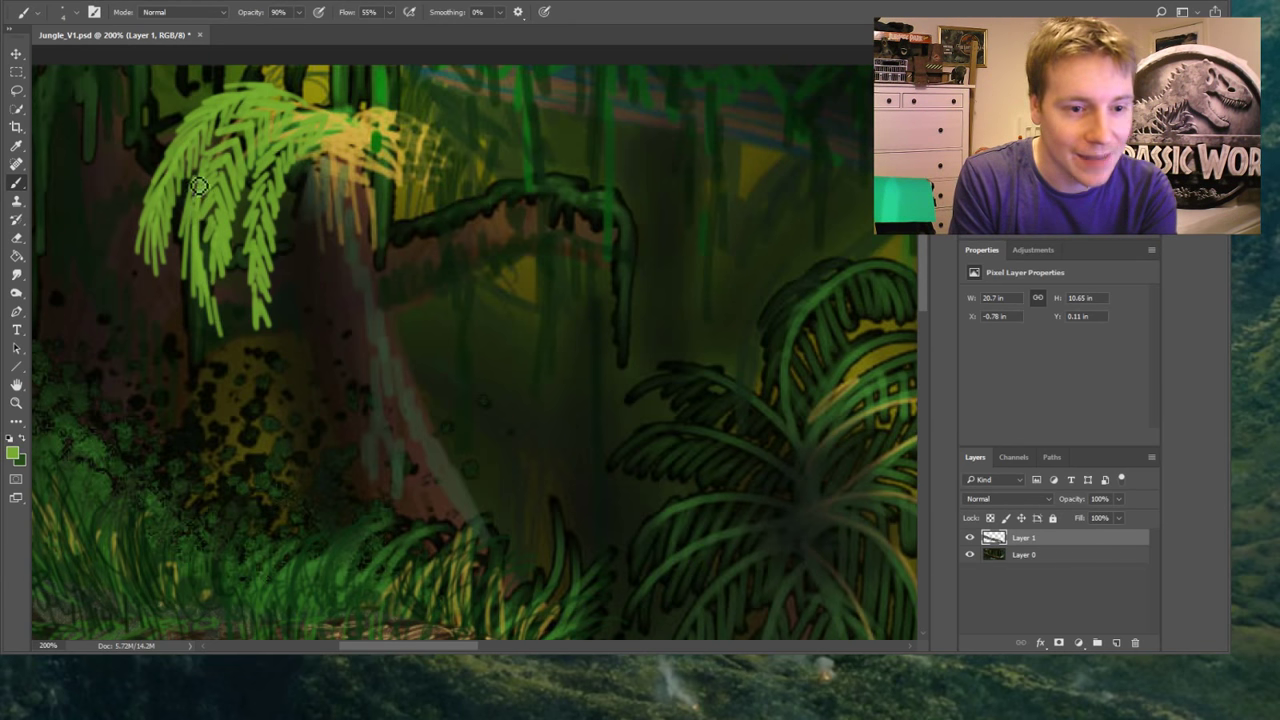
{"action": "left_click_drag", "start_coordinate": [330, 193], "coordinate": [316, 285]}
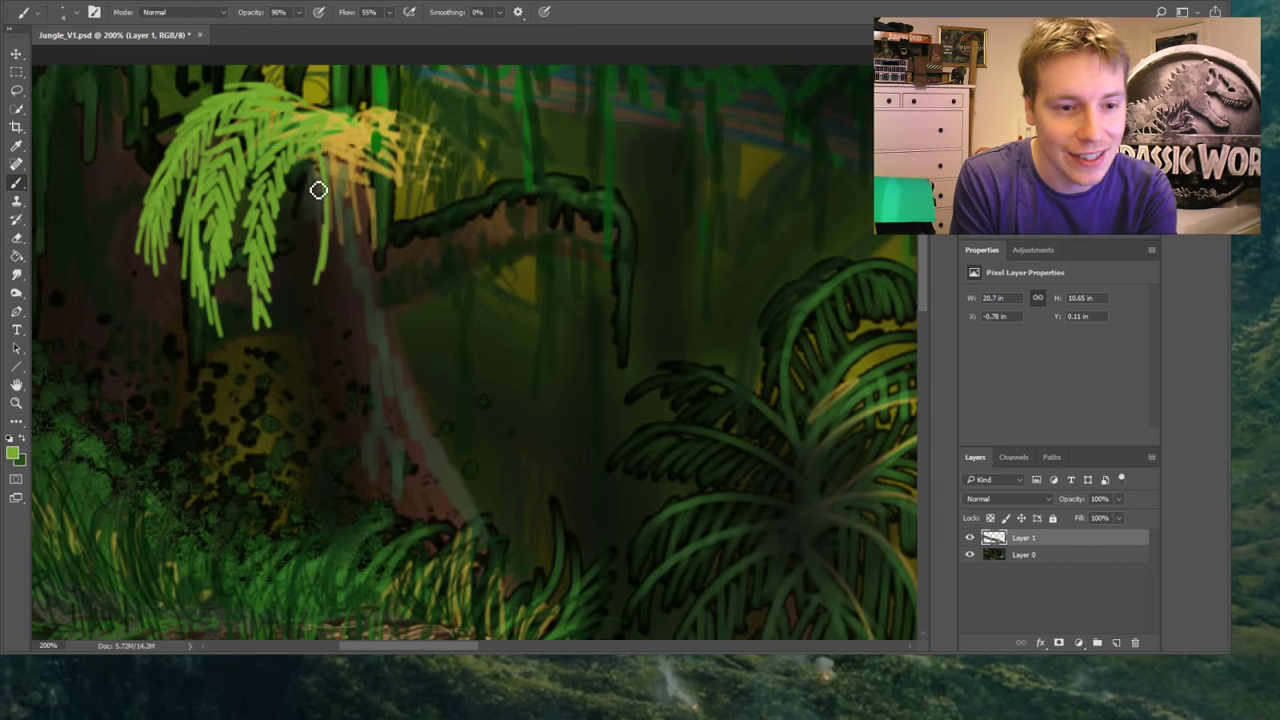
{"action": "mouse_move", "coordinate": [324, 182]}
{"action": "left_mouse_down"}
{"action": "mouse_move", "coordinate": [325, 319]}
{"action": "mouse_move", "coordinate": [339, 191]}
{"action": "left_mouse_up"}
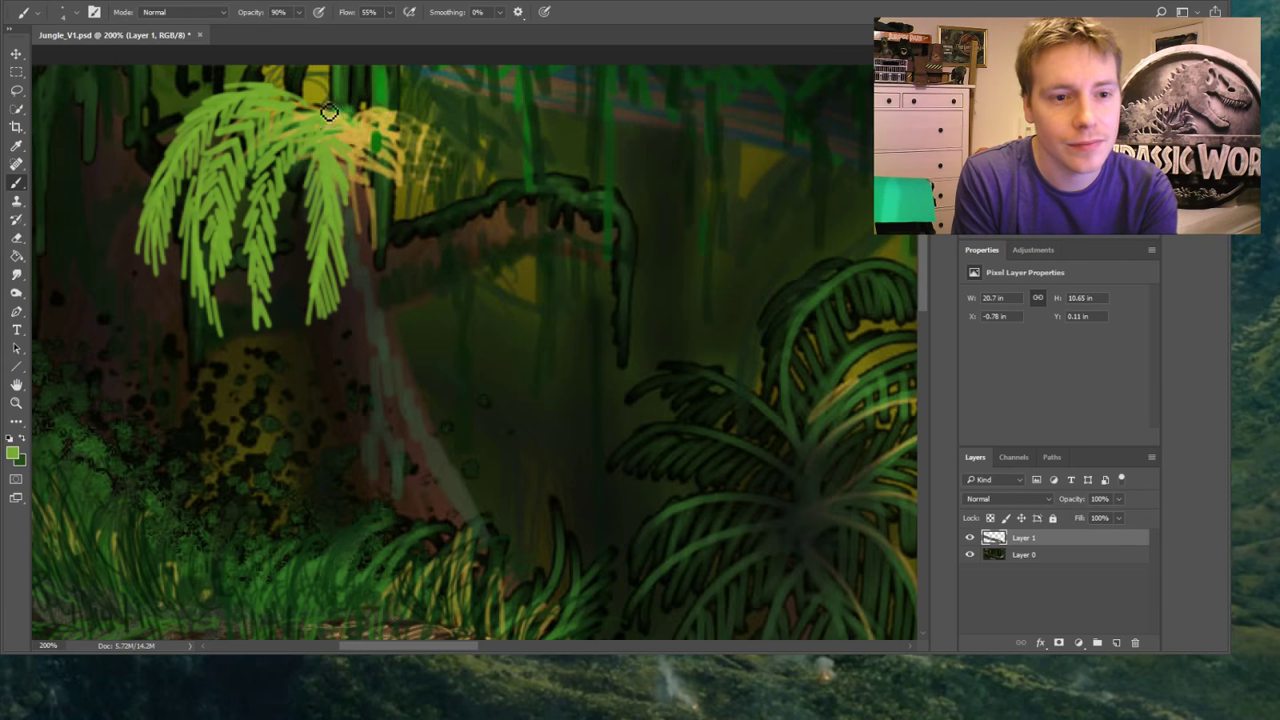
Add a thin frond arching right across the top, with leaflets on the right and middle
{"action": "left_click_drag", "start_coordinate": [312, 118], "coordinate": [445, 114]}
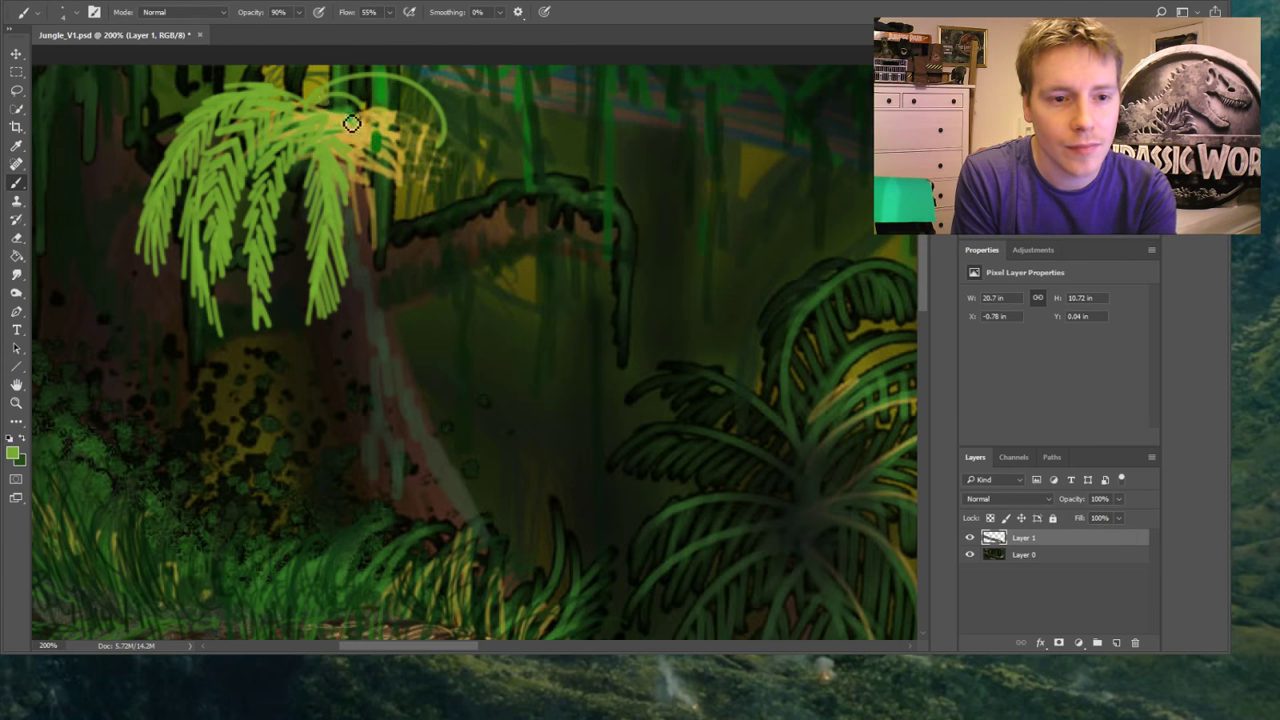
{"action": "mouse_move", "coordinate": [345, 92]}
{"action": "left_mouse_down"}
{"action": "mouse_move", "coordinate": [405, 112]}
{"action": "mouse_move", "coordinate": [370, 89]}
{"action": "mouse_move", "coordinate": [415, 103]}
{"action": "mouse_move", "coordinate": [443, 156]}
{"action": "mouse_move", "coordinate": [475, 160]}
{"action": "mouse_move", "coordinate": [457, 127]}
{"action": "mouse_move", "coordinate": [462, 192]}
{"action": "mouse_move", "coordinate": [465, 148]}
{"action": "mouse_move", "coordinate": [459, 163]}
{"action": "mouse_move", "coordinate": [366, 139]}
{"action": "mouse_move", "coordinate": [394, 142]}
{"action": "mouse_move", "coordinate": [408, 251]}
{"action": "left_mouse_up"}
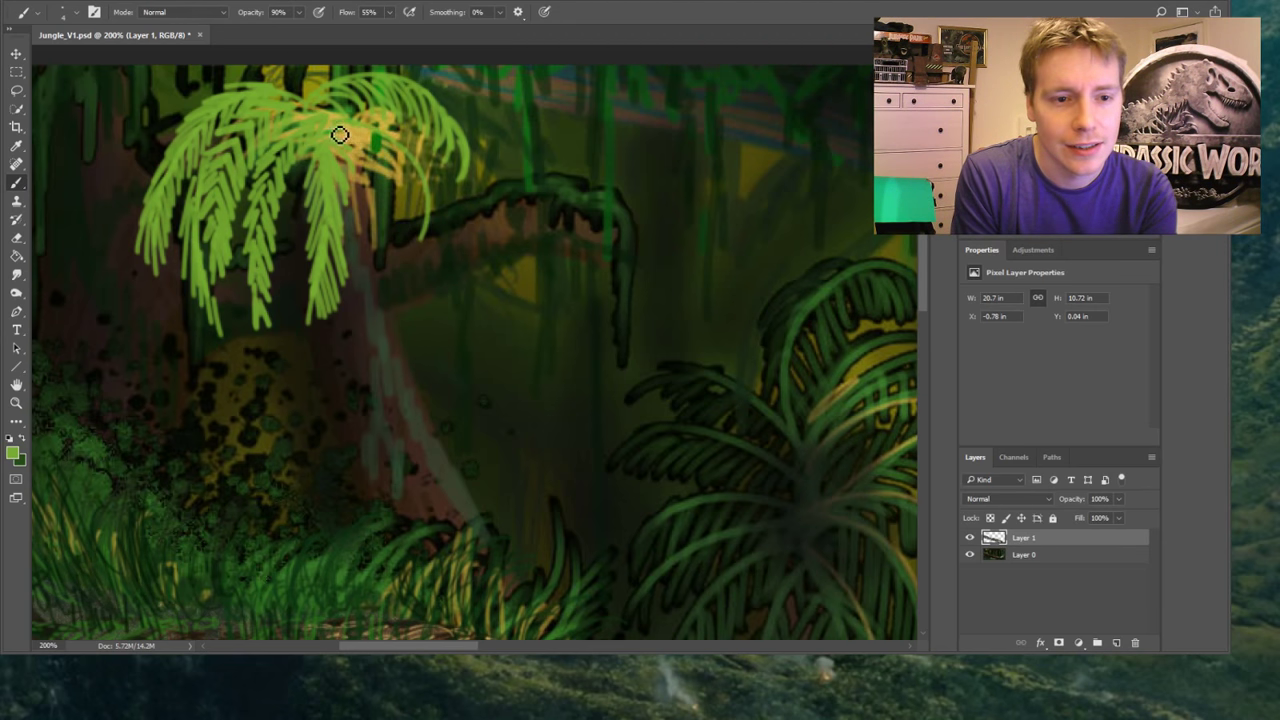
{"action": "mouse_move", "coordinate": [380, 186]}
{"action": "left_mouse_down"}
{"action": "mouse_move", "coordinate": [400, 161]}
{"action": "mouse_move", "coordinate": [423, 194]}
{"action": "mouse_move", "coordinate": [426, 286]}
{"action": "left_mouse_up"}
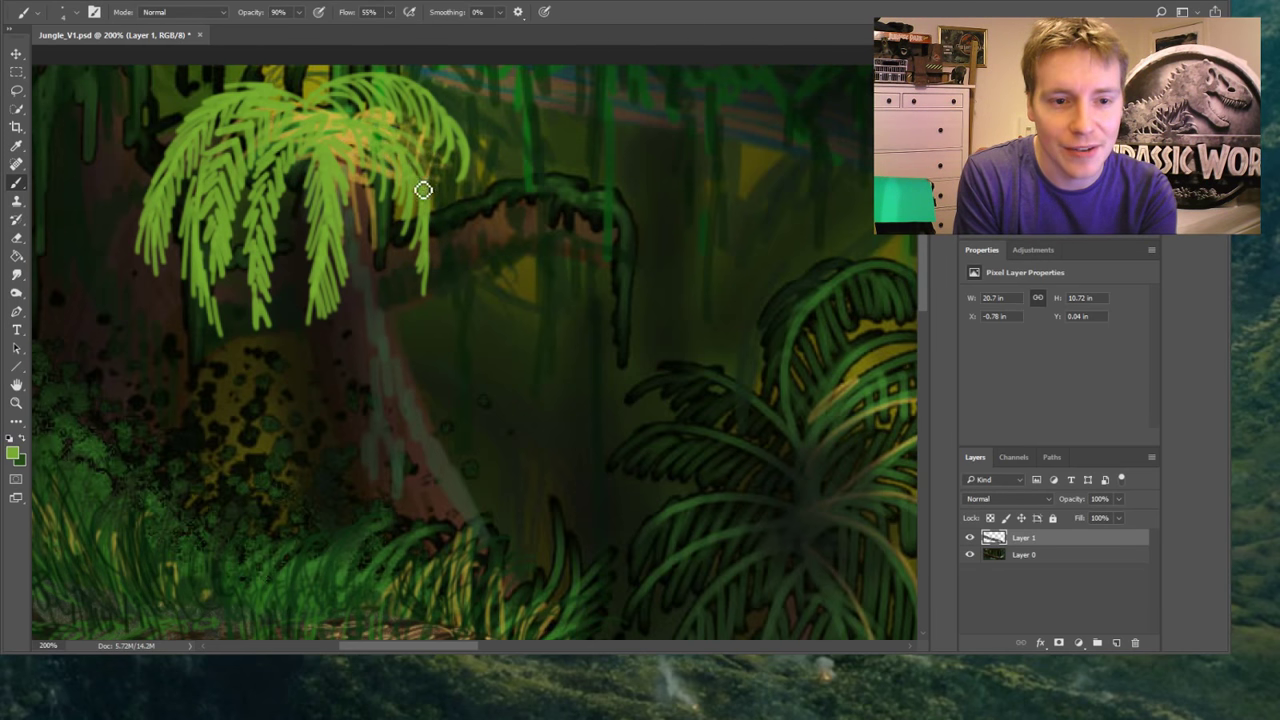
{"action": "left_click_drag", "start_coordinate": [418, 166], "coordinate": [440, 282]}
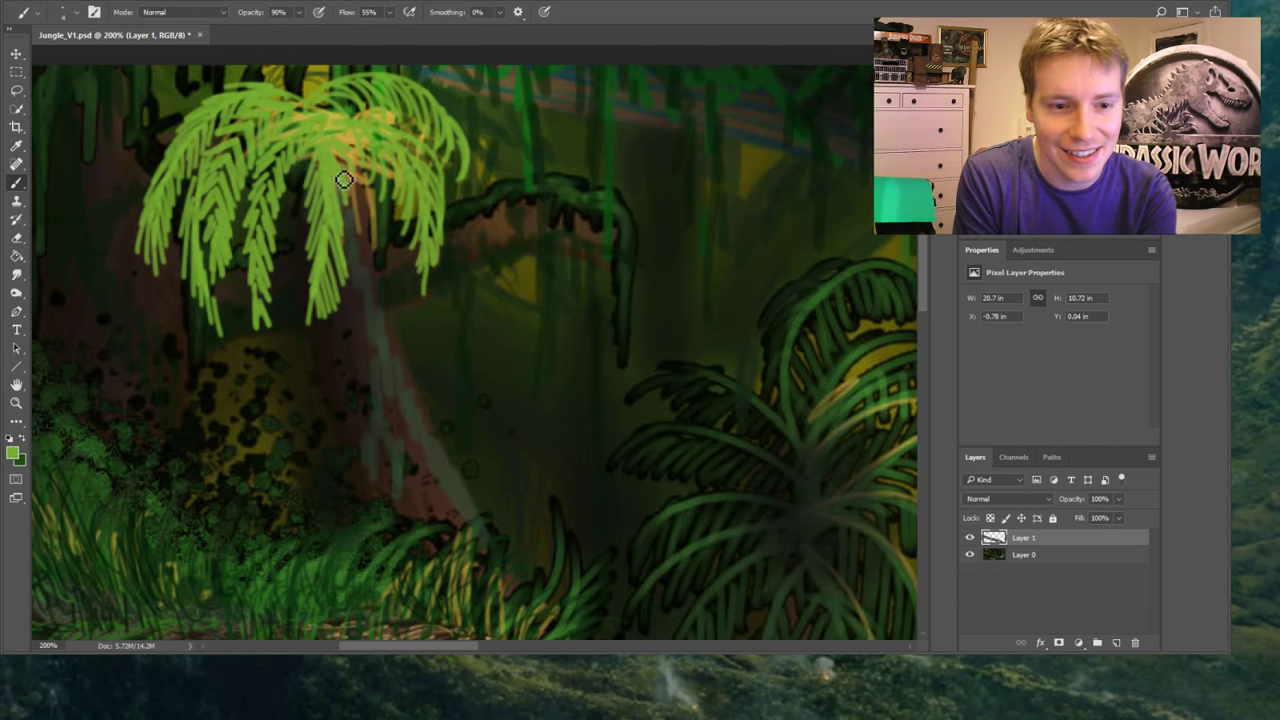
{"action": "mouse_move", "coordinate": [375, 229]}
{"action": "left_mouse_down"}
{"action": "mouse_move", "coordinate": [394, 321]}
{"action": "mouse_move", "coordinate": [362, 167]}
{"action": "mouse_move", "coordinate": [377, 288]}
{"action": "mouse_move", "coordinate": [403, 305]}
{"action": "mouse_move", "coordinate": [385, 190]}
{"action": "mouse_move", "coordinate": [401, 222]}
{"action": "mouse_move", "coordinate": [340, 121]}
{"action": "mouse_move", "coordinate": [304, 118]}
{"action": "mouse_move", "coordinate": [340, 107]}
{"action": "left_mouse_up"}
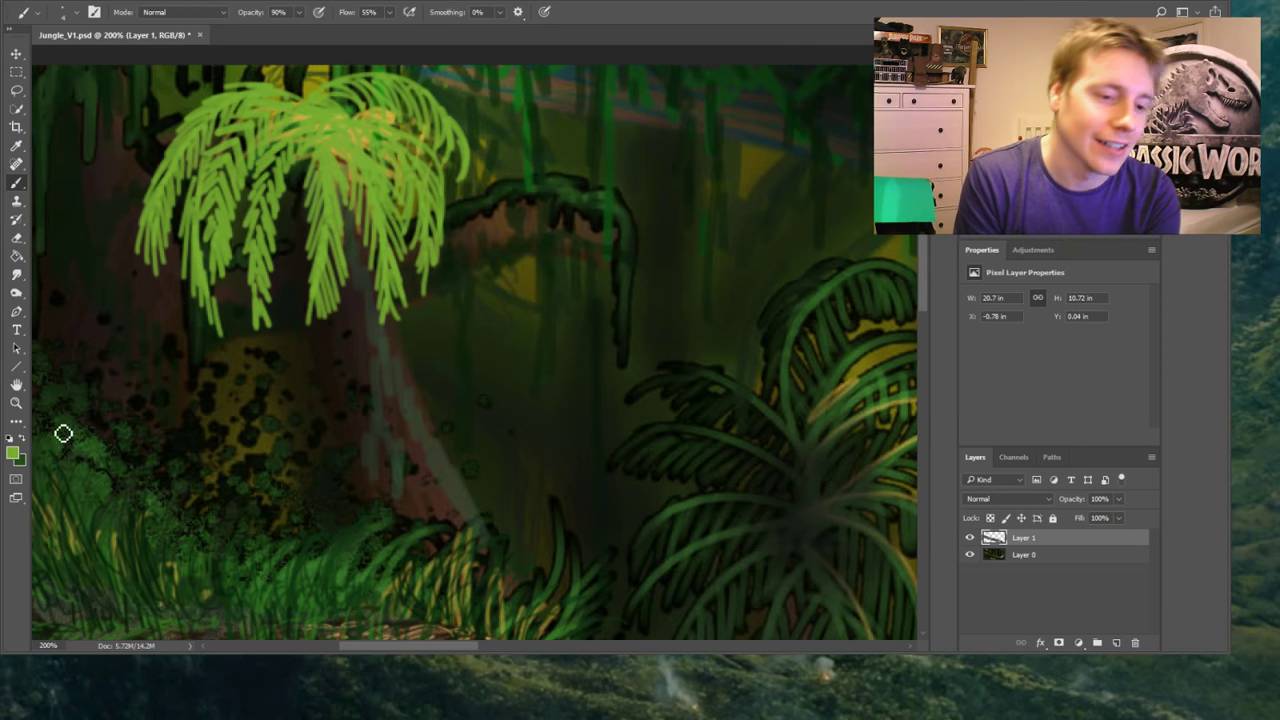
Shade the palm crown and central frond in darker green, then resample a colour
{"action": "key", "text": "x"}
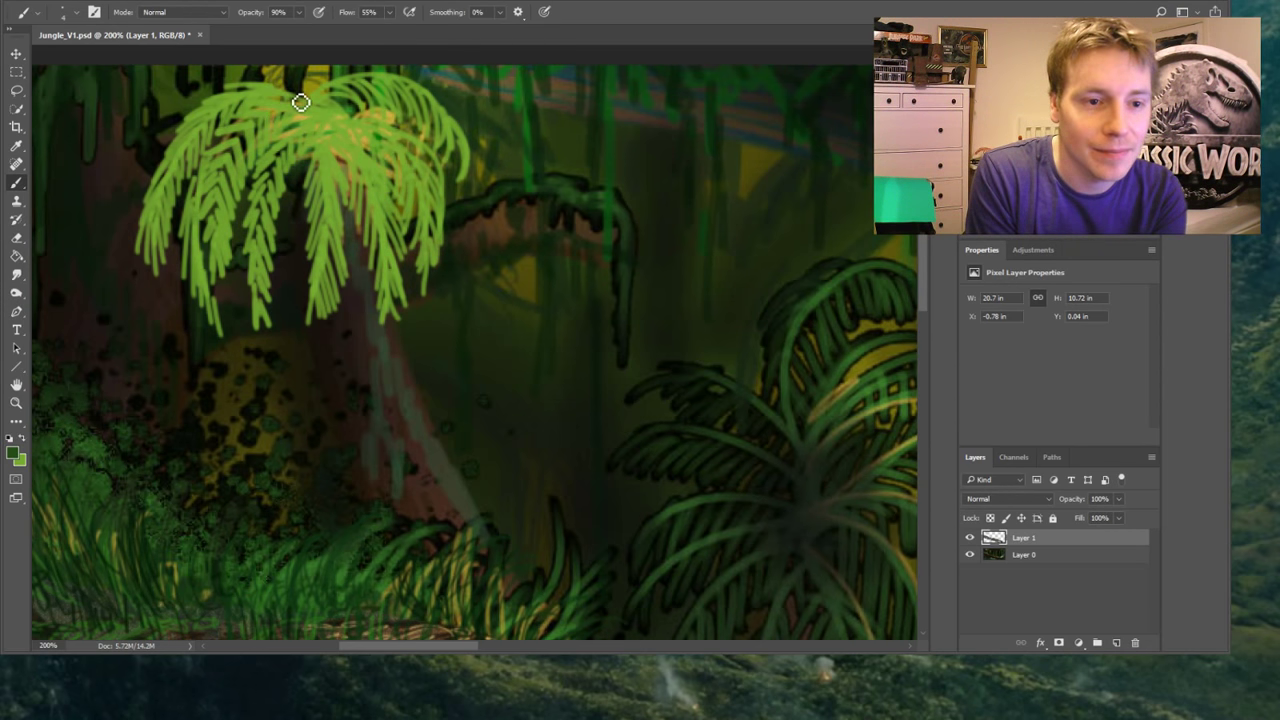
{"action": "mouse_move", "coordinate": [297, 103]}
{"action": "left_mouse_down"}
{"action": "mouse_move", "coordinate": [225, 100]}
{"action": "mouse_move", "coordinate": [286, 100]}
{"action": "mouse_move", "coordinate": [235, 96]}
{"action": "mouse_move", "coordinate": [277, 101]}
{"action": "mouse_move", "coordinate": [207, 114]}
{"action": "mouse_move", "coordinate": [262, 106]}
{"action": "mouse_move", "coordinate": [208, 120]}
{"action": "mouse_move", "coordinate": [244, 100]}
{"action": "mouse_move", "coordinate": [182, 147]}
{"action": "mouse_move", "coordinate": [155, 190]}
{"action": "mouse_move", "coordinate": [167, 209]}
{"action": "mouse_move", "coordinate": [156, 284]}
{"action": "left_mouse_up"}
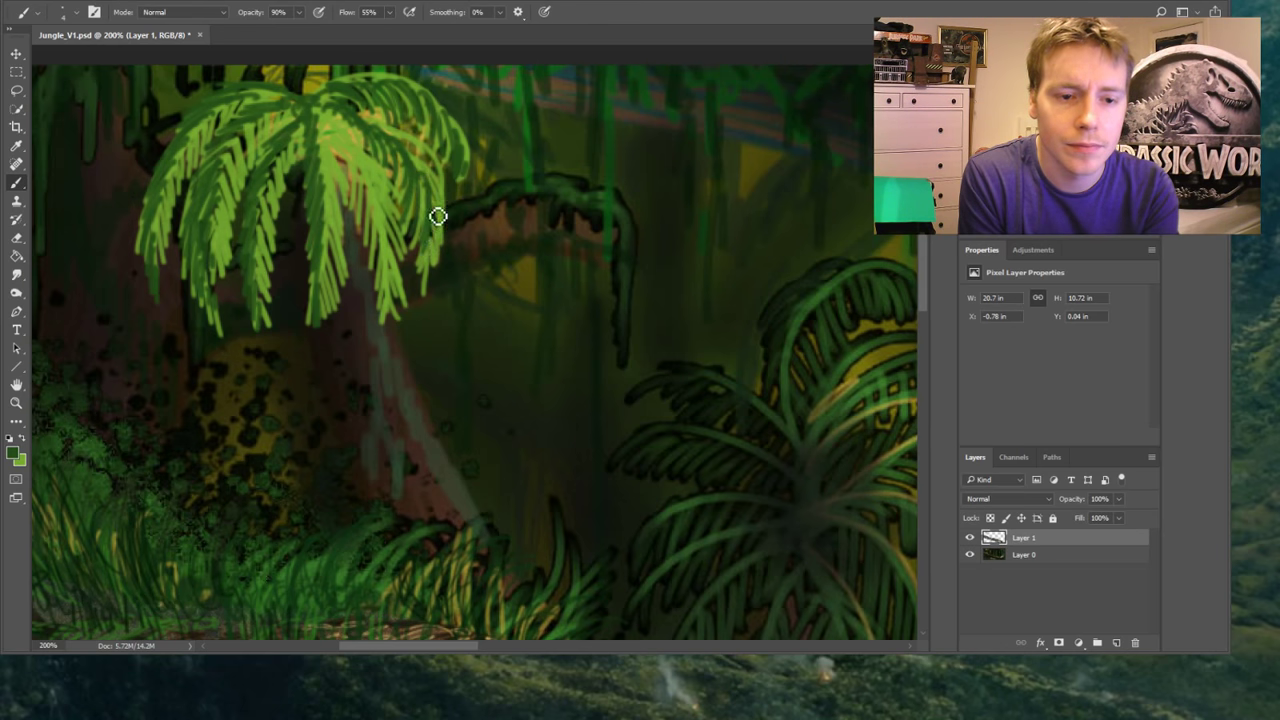
{"action": "left_click_drag", "start_coordinate": [328, 138], "coordinate": [392, 277]}
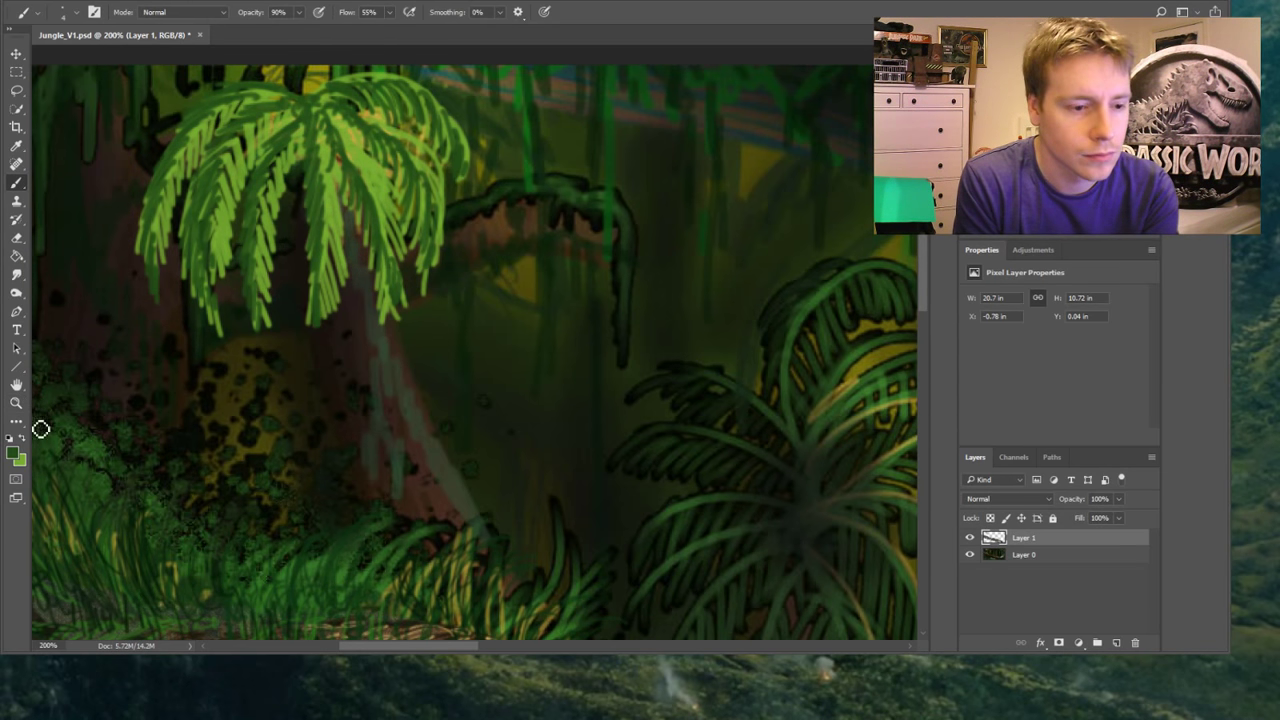
{"action": "key", "text": "i"}
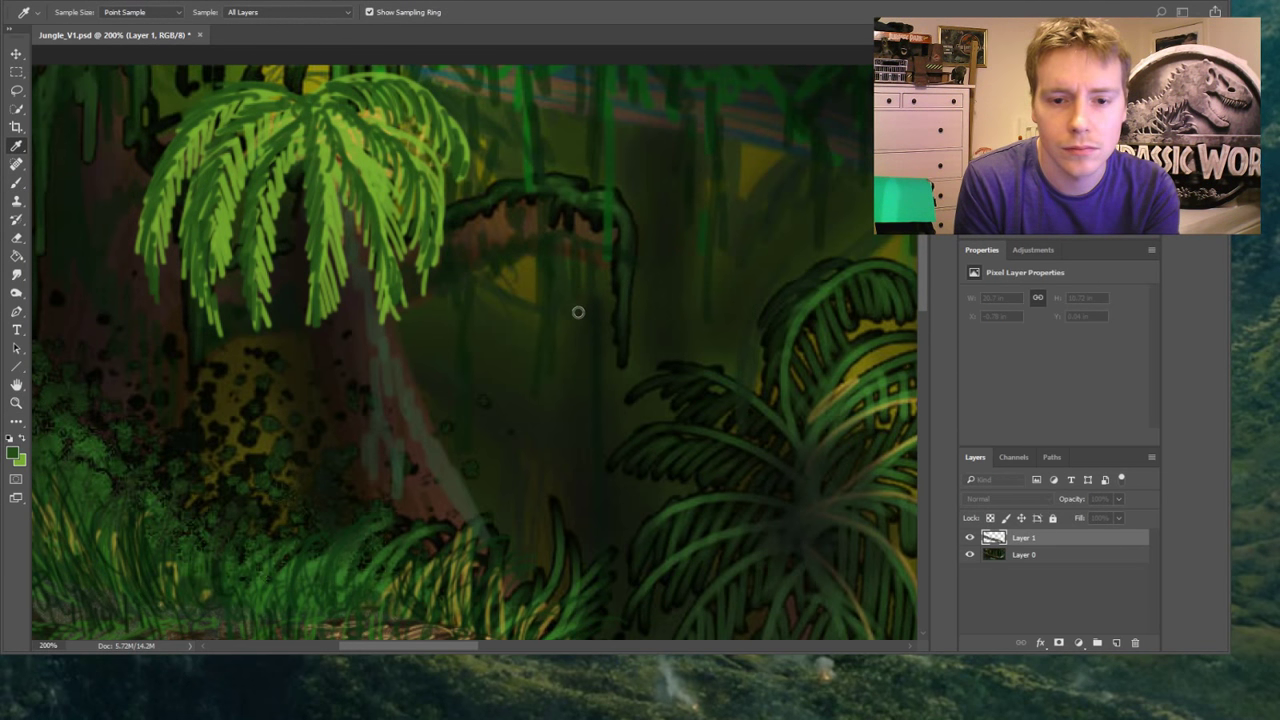
{"action": "key", "text": "b"}
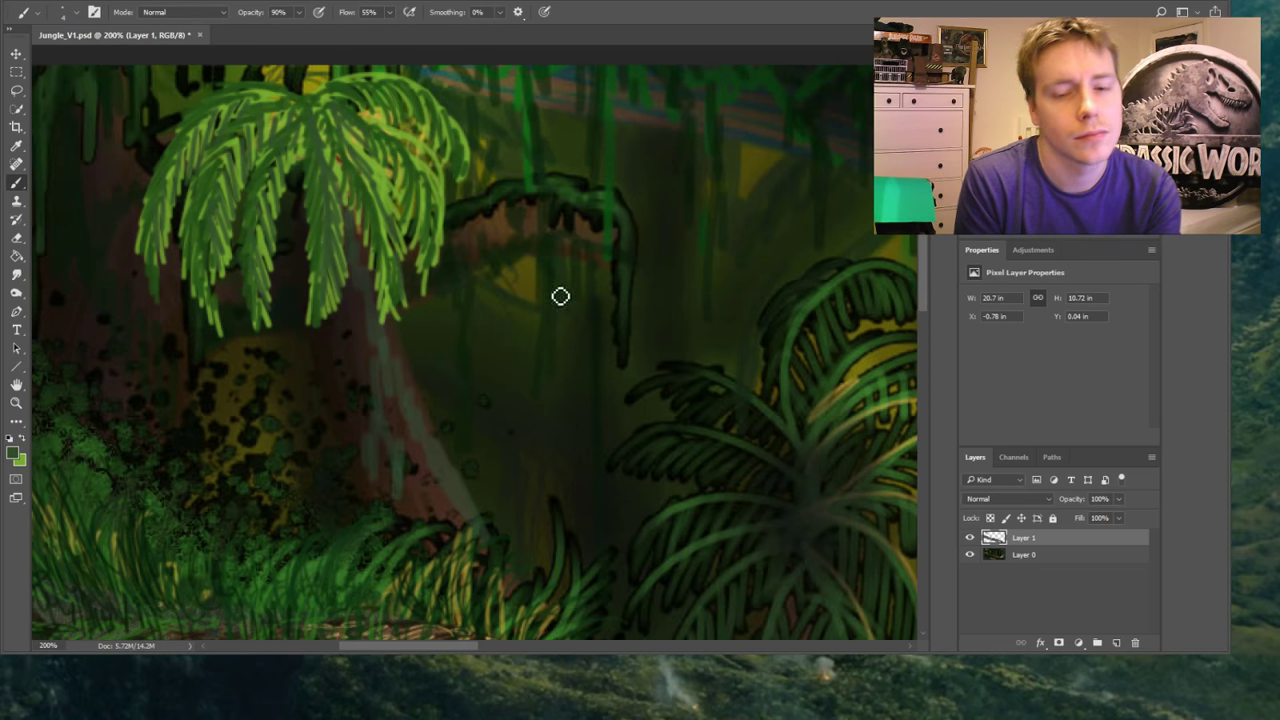
Sample a dark green and paint vines hanging from the top edge over the palm
{"action": "scroll", "coordinate": [925, 258], "scroll_direction": "up", "scroll_amount": 3}
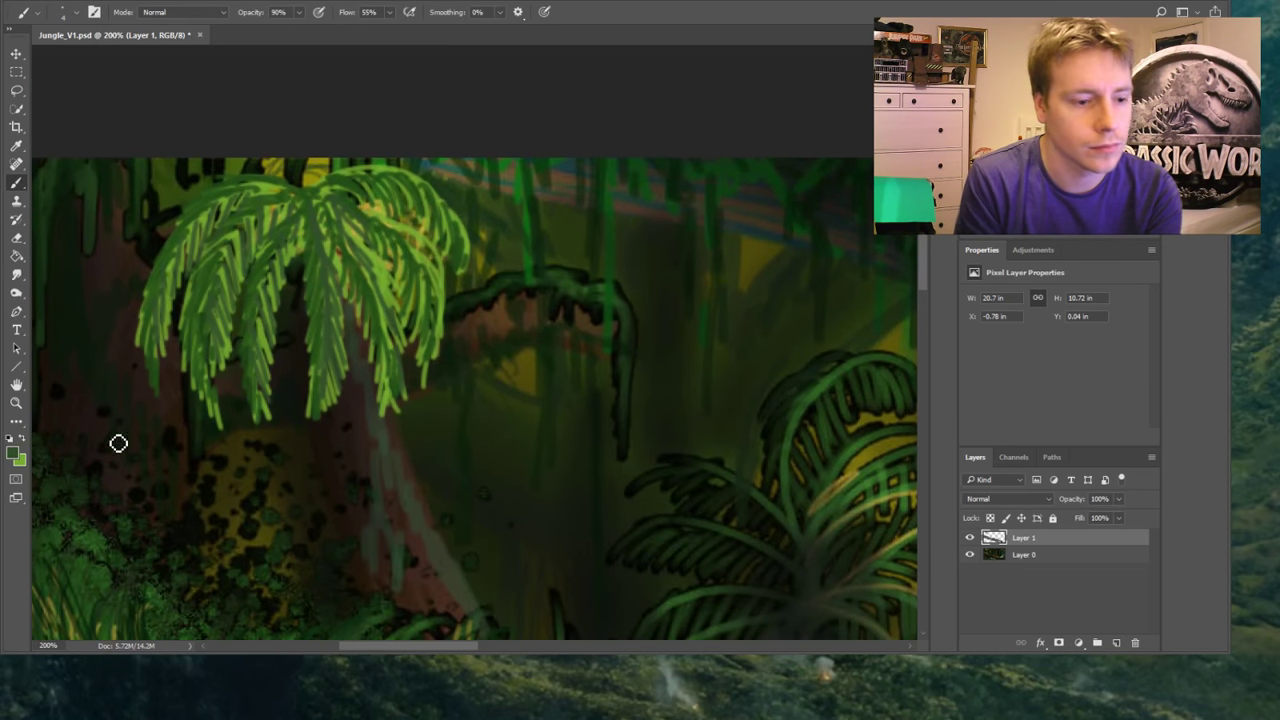
{"action": "left_click", "coordinate": [554, 296], "text": "alt"}
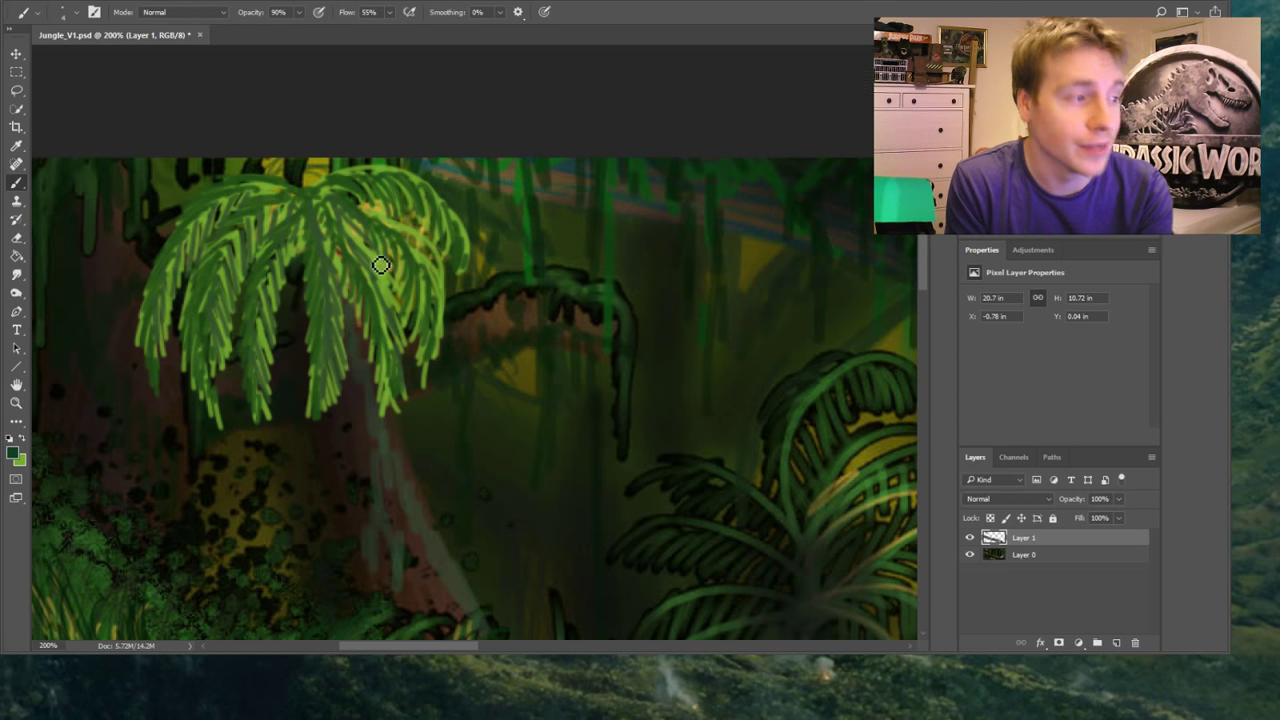
{"action": "left_click_drag", "start_coordinate": [297, 160], "coordinate": [299, 248]}
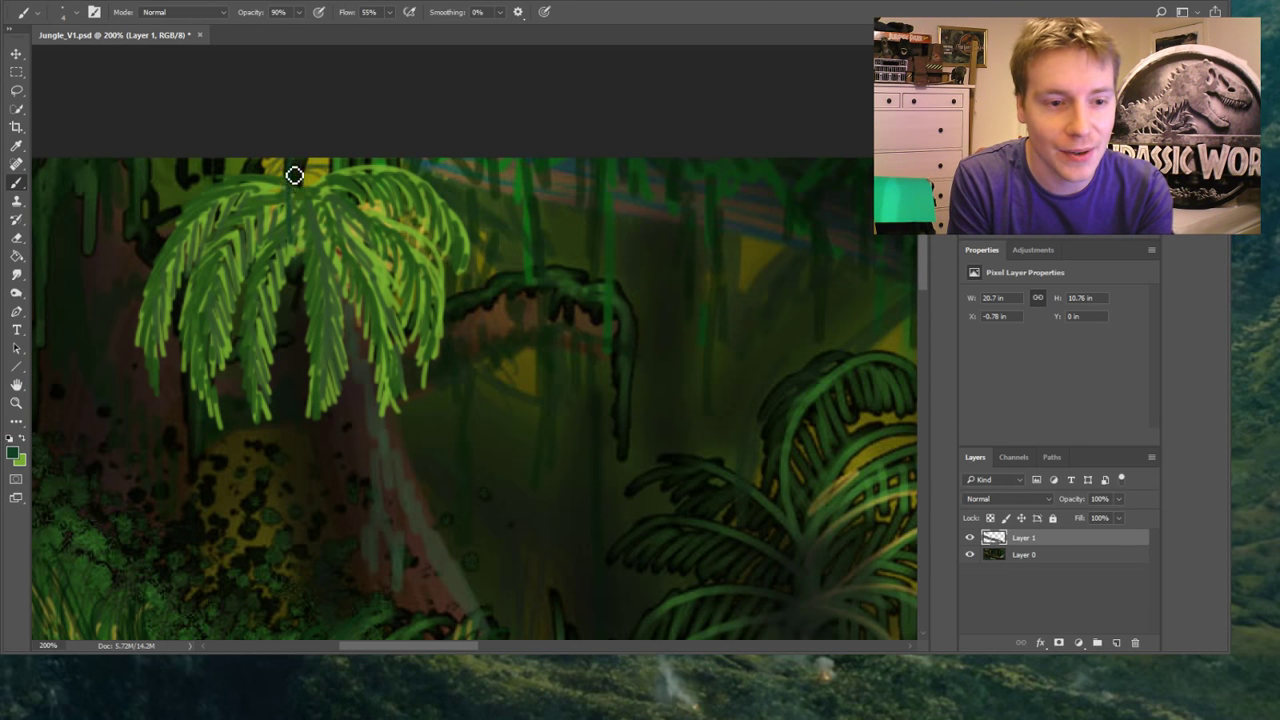
{"action": "mouse_move", "coordinate": [304, 148]}
{"action": "left_mouse_down"}
{"action": "mouse_move", "coordinate": [309, 262]}
{"action": "mouse_move", "coordinate": [301, 168]}
{"action": "mouse_move", "coordinate": [309, 257]}
{"action": "mouse_move", "coordinate": [313, 158]}
{"action": "mouse_move", "coordinate": [310, 204]}
{"action": "mouse_move", "coordinate": [313, 170]}
{"action": "mouse_move", "coordinate": [338, 158]}
{"action": "mouse_move", "coordinate": [345, 236]}
{"action": "mouse_move", "coordinate": [346, 172]}
{"action": "mouse_move", "coordinate": [347, 240]}
{"action": "left_mouse_up"}
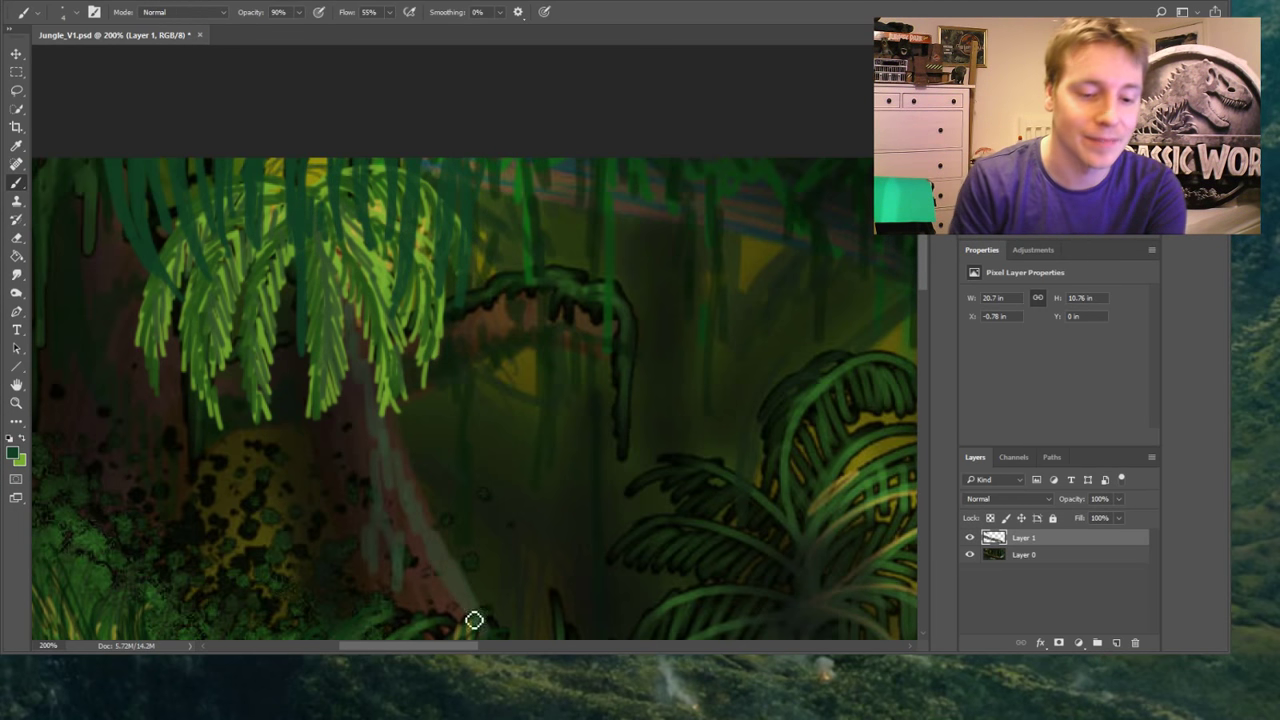
Paint light and dark green hanging vines down the top-left and left edge
{"action": "left_click_drag", "start_coordinate": [415, 644], "coordinate": [379, 646]}
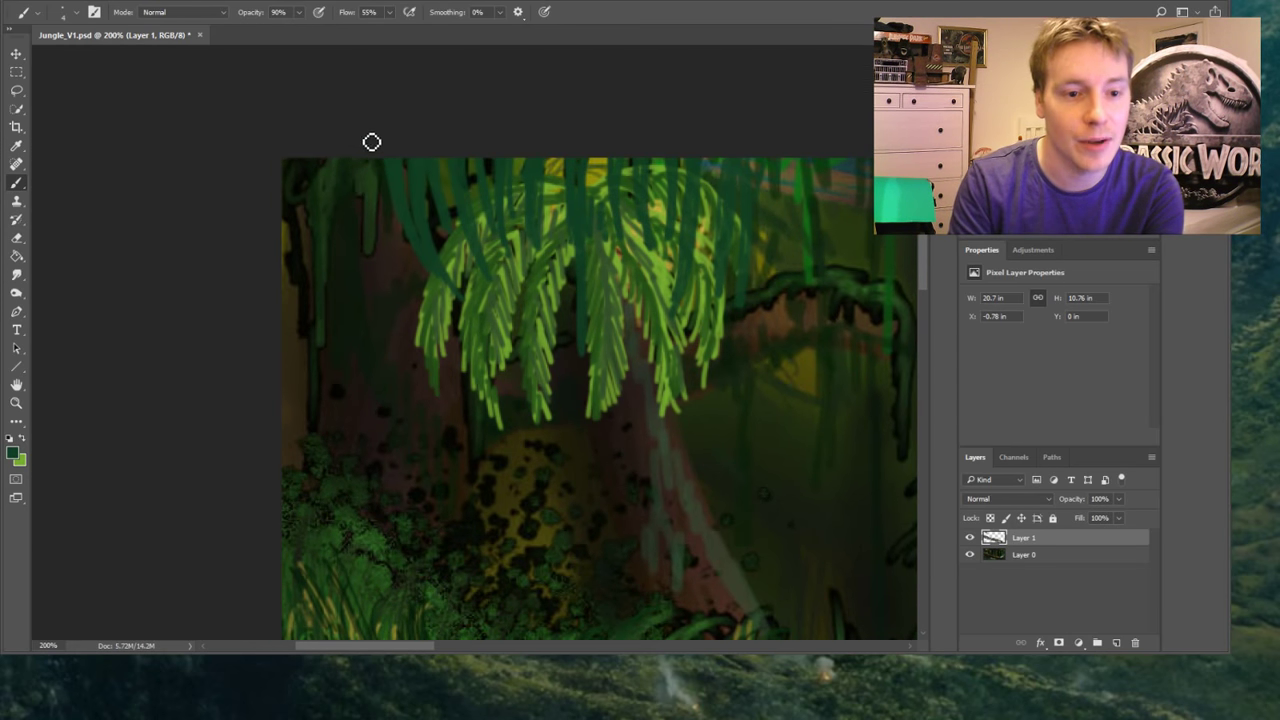
{"action": "left_click_drag", "start_coordinate": [371, 143], "coordinate": [385, 290]}
{"action": "mouse_move", "coordinate": [363, 166]}
{"action": "left_mouse_down"}
{"action": "mouse_move", "coordinate": [396, 315]}
{"action": "mouse_move", "coordinate": [387, 275]}
{"action": "left_mouse_up"}
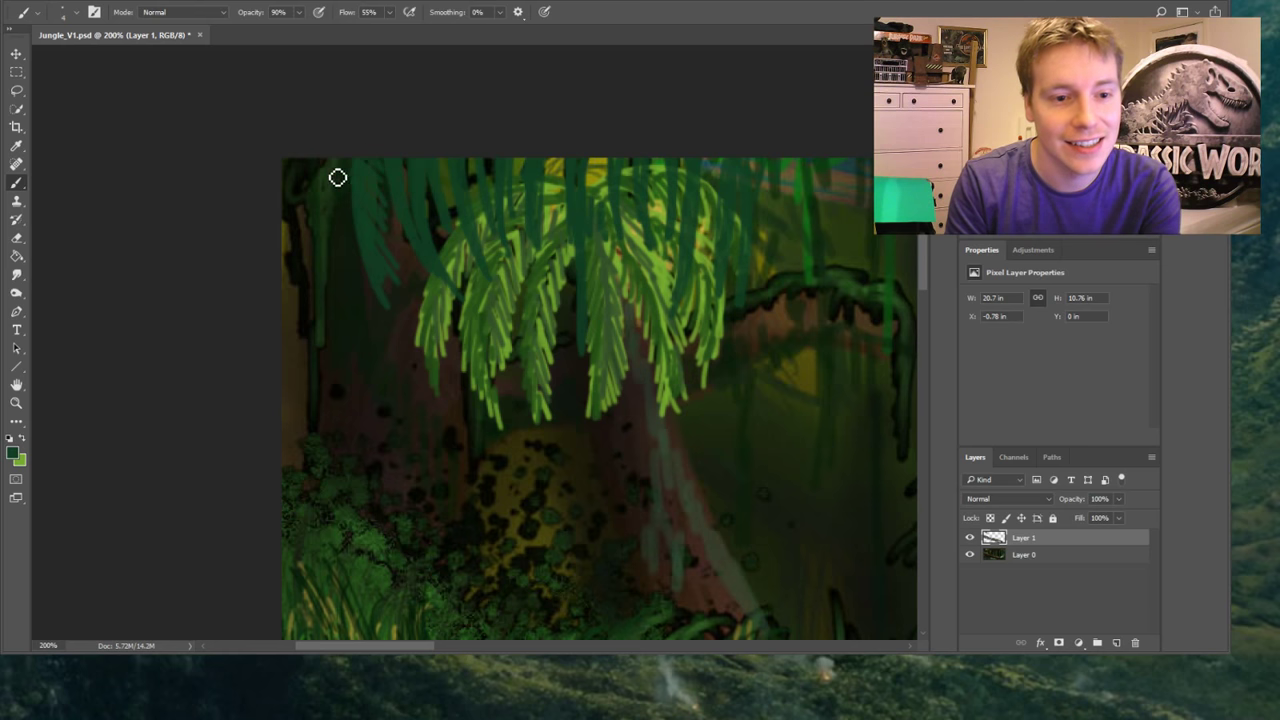
{"action": "left_click_drag", "start_coordinate": [337, 177], "coordinate": [340, 311]}
{"action": "left_click_drag", "start_coordinate": [323, 163], "coordinate": [314, 211]}
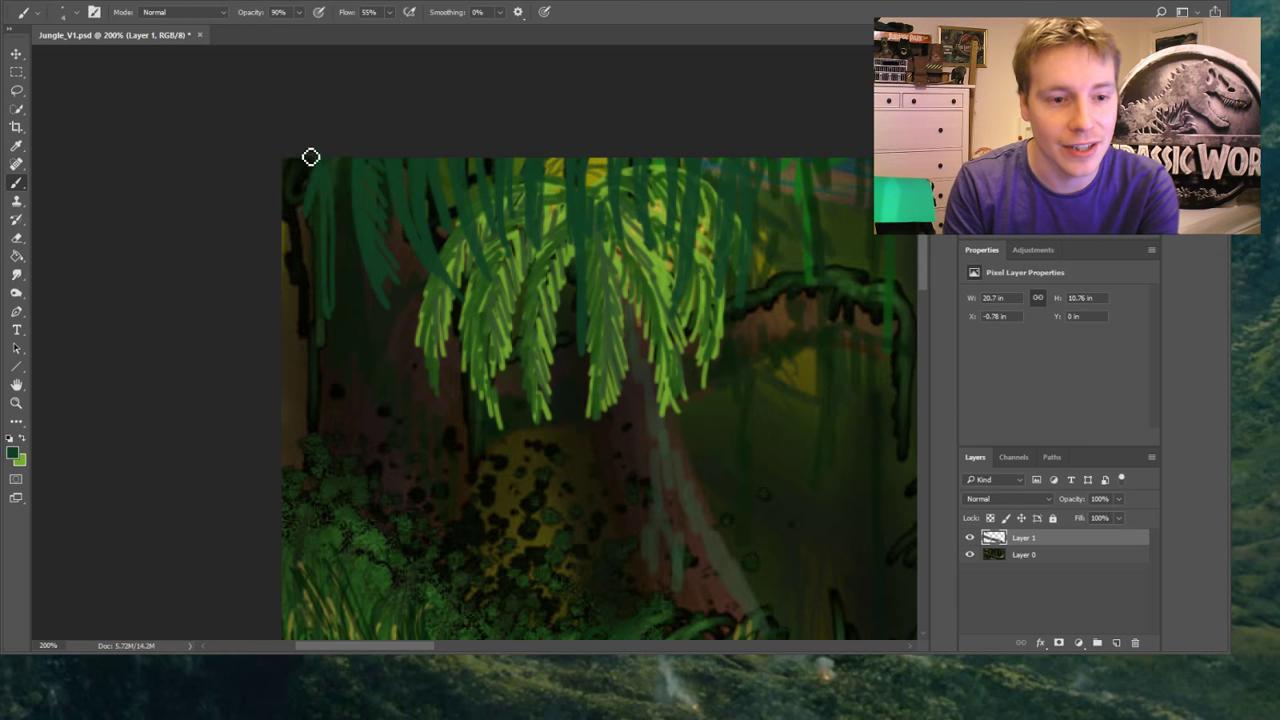
{"action": "mouse_move", "coordinate": [310, 157]}
{"action": "left_mouse_down"}
{"action": "mouse_move", "coordinate": [314, 207]}
{"action": "mouse_move", "coordinate": [299, 216]}
{"action": "mouse_move", "coordinate": [325, 227]}
{"action": "mouse_move", "coordinate": [343, 306]}
{"action": "left_mouse_up"}
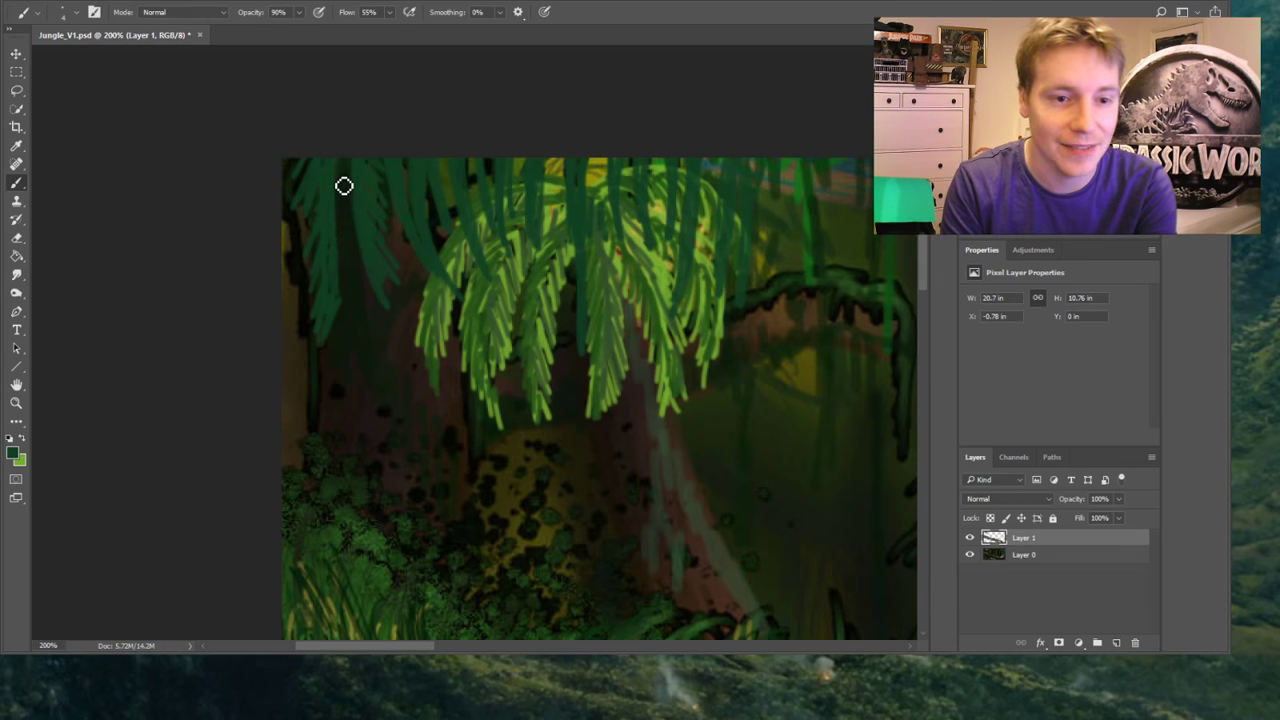
{"action": "left_click_drag", "start_coordinate": [337, 251], "coordinate": [359, 358]}
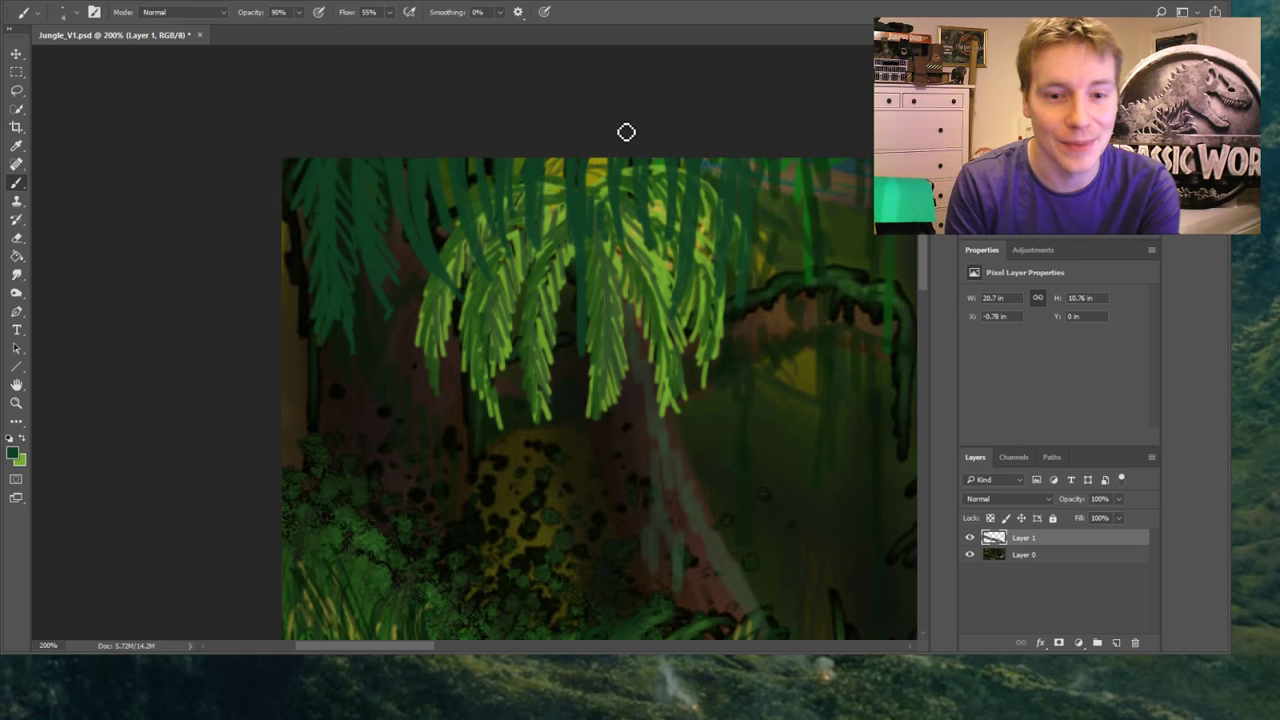
Paint a dark vine over the light leaves and sample a darker green from the painting
{"action": "left_click_drag", "start_coordinate": [558, 205], "coordinate": [541, 335]}
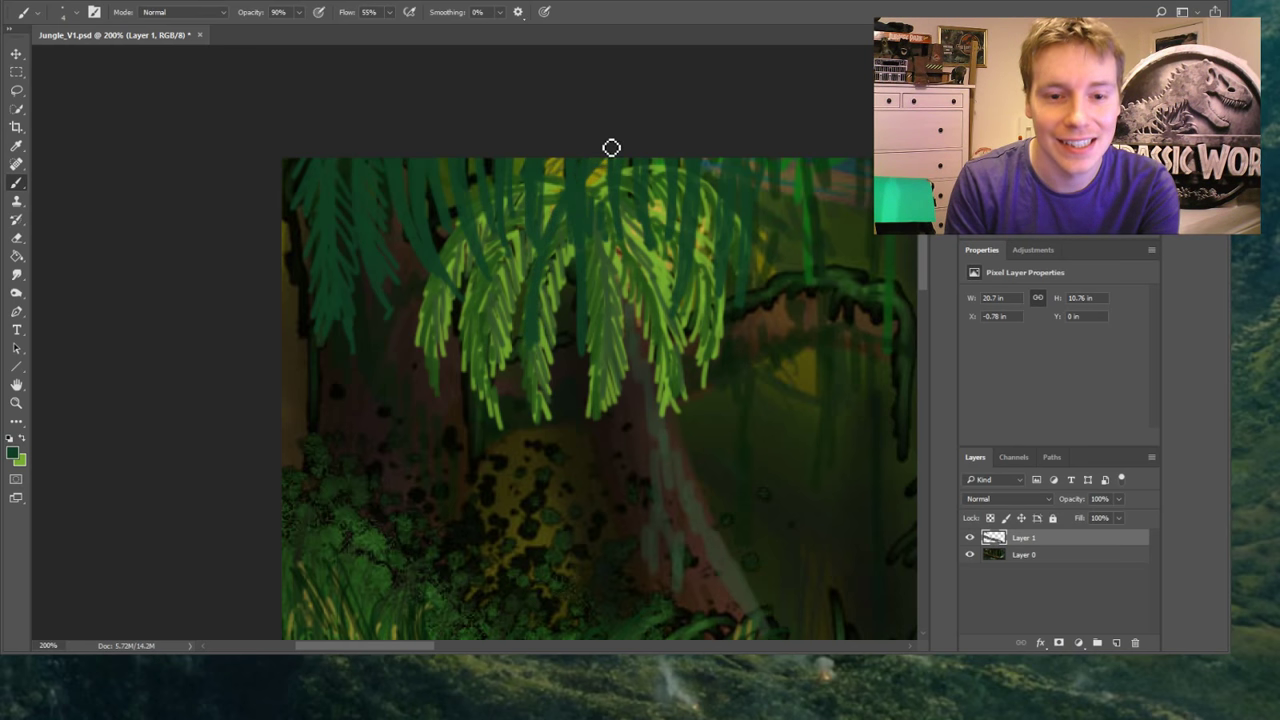
{"action": "mouse_move", "coordinate": [611, 146]}
{"action": "left_mouse_down"}
{"action": "mouse_move", "coordinate": [541, 334]}
{"action": "mouse_move", "coordinate": [588, 158]}
{"action": "mouse_move", "coordinate": [540, 257]}
{"action": "left_mouse_up"}
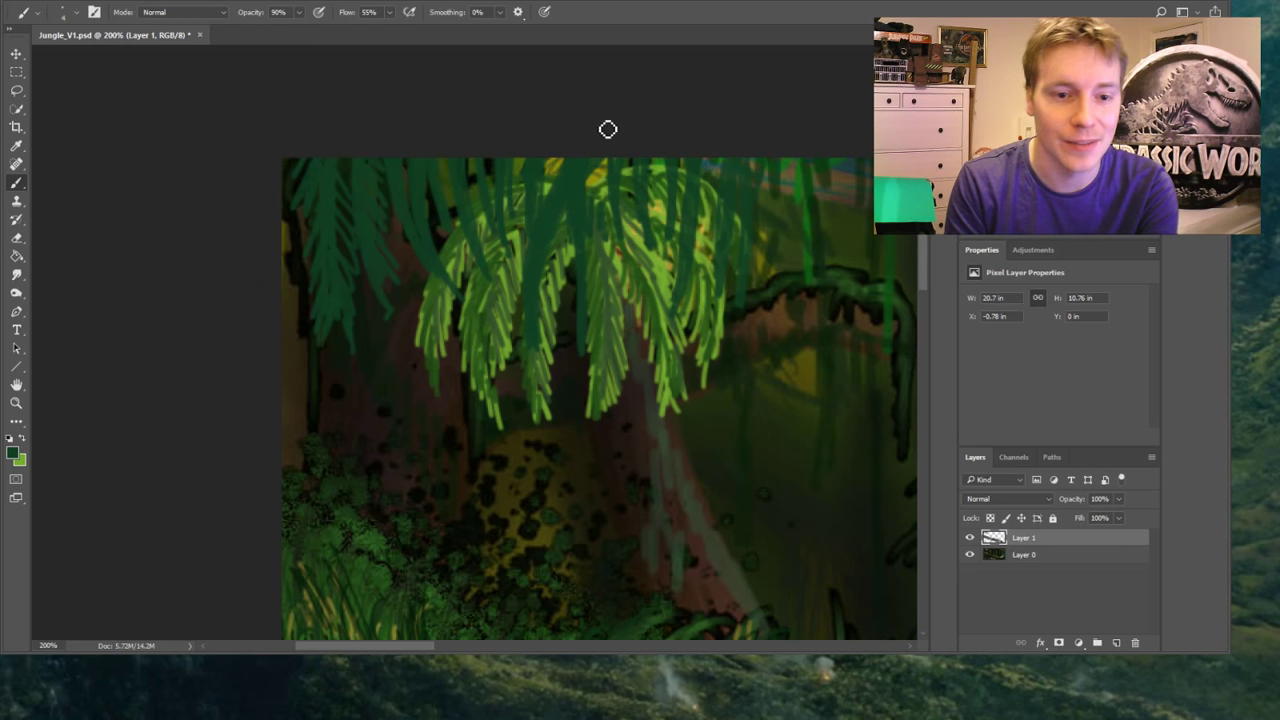
{"action": "key", "text": "alt"}
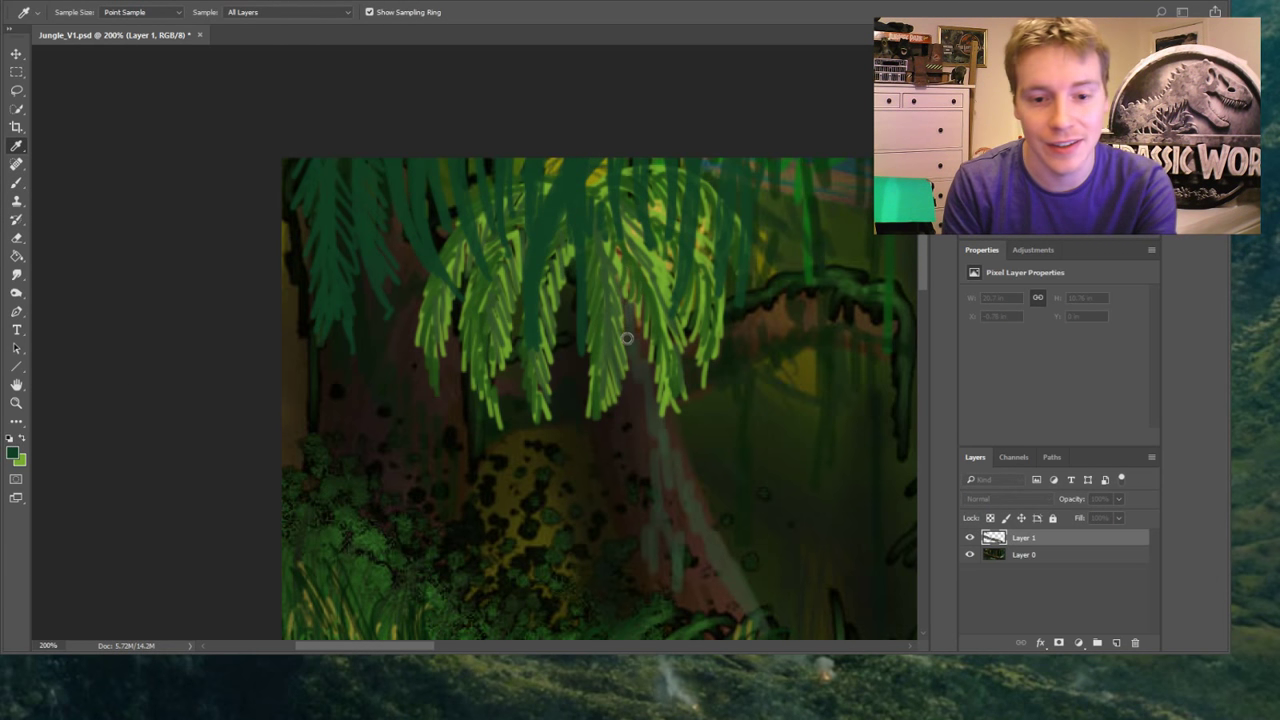
{"action": "left_click", "coordinate": [786, 163], "text": "alt"}
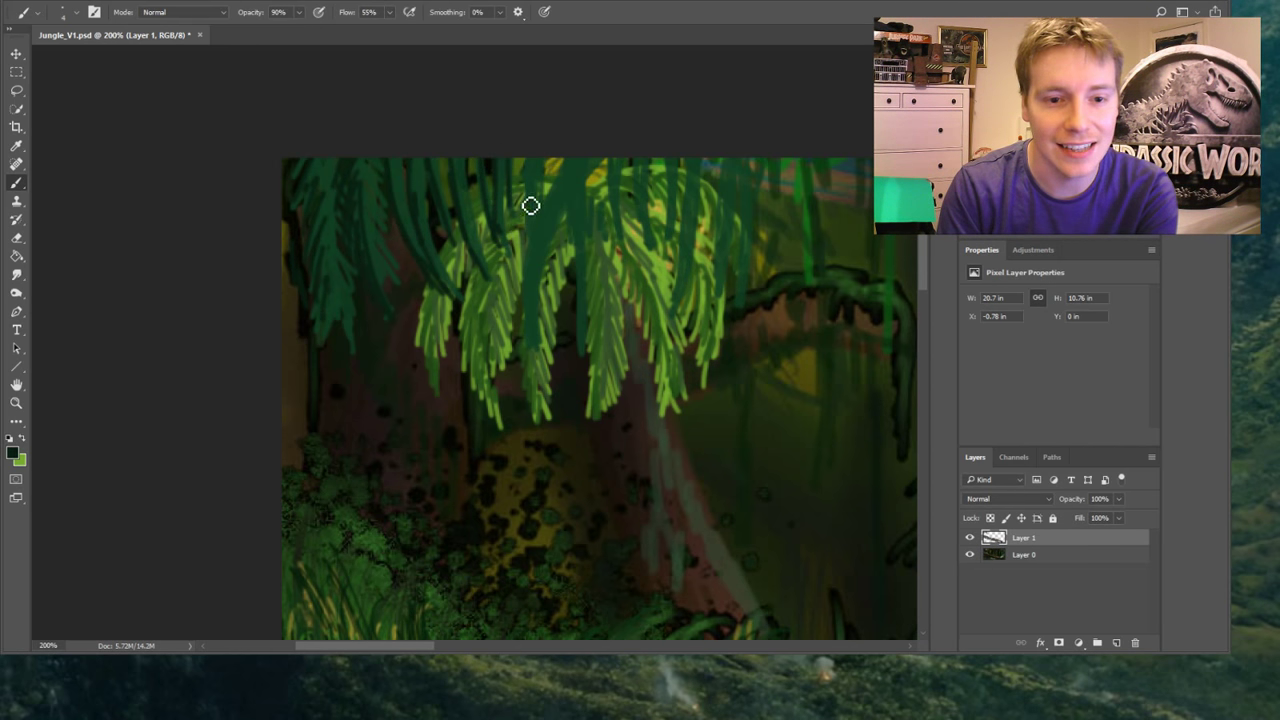
Drape dark green vines over the central and right-hand leaves up to the top edge
{"action": "mouse_move", "coordinate": [527, 217]}
{"action": "left_mouse_down"}
{"action": "mouse_move", "coordinate": [528, 237]}
{"action": "mouse_move", "coordinate": [539, 161]}
{"action": "left_mouse_up"}
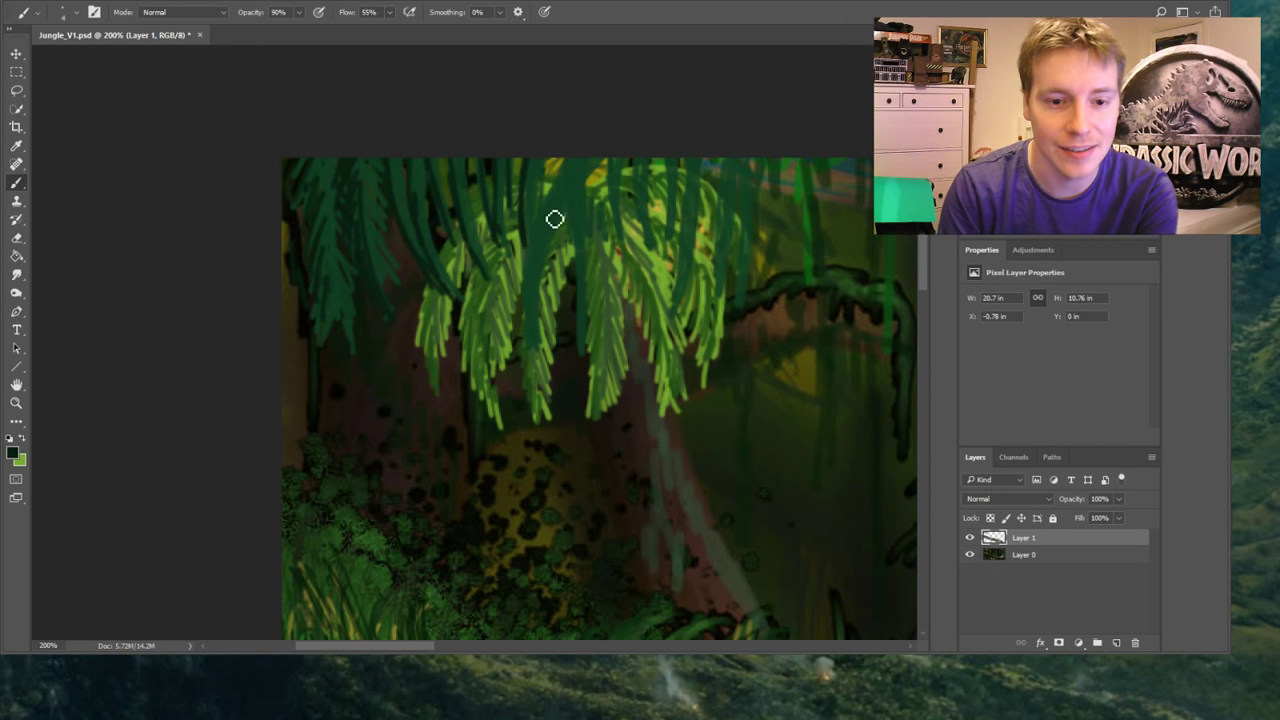
{"action": "left_click_drag", "start_coordinate": [536, 300], "coordinate": [586, 160]}
{"action": "mouse_move", "coordinate": [541, 254]}
{"action": "left_mouse_down"}
{"action": "mouse_move", "coordinate": [589, 155]}
{"action": "mouse_move", "coordinate": [533, 261]}
{"action": "mouse_move", "coordinate": [583, 174]}
{"action": "mouse_move", "coordinate": [595, 224]}
{"action": "mouse_move", "coordinate": [573, 204]}
{"action": "mouse_move", "coordinate": [568, 284]}
{"action": "mouse_move", "coordinate": [567, 219]}
{"action": "left_mouse_up"}
{"action": "mouse_move", "coordinate": [582, 304]}
{"action": "left_mouse_down"}
{"action": "mouse_move", "coordinate": [569, 167]}
{"action": "mouse_move", "coordinate": [611, 177]}
{"action": "mouse_move", "coordinate": [619, 222]}
{"action": "mouse_move", "coordinate": [619, 160]}
{"action": "mouse_move", "coordinate": [628, 250]}
{"action": "left_mouse_up"}
{"action": "left_click_drag", "start_coordinate": [650, 150], "coordinate": [645, 222]}
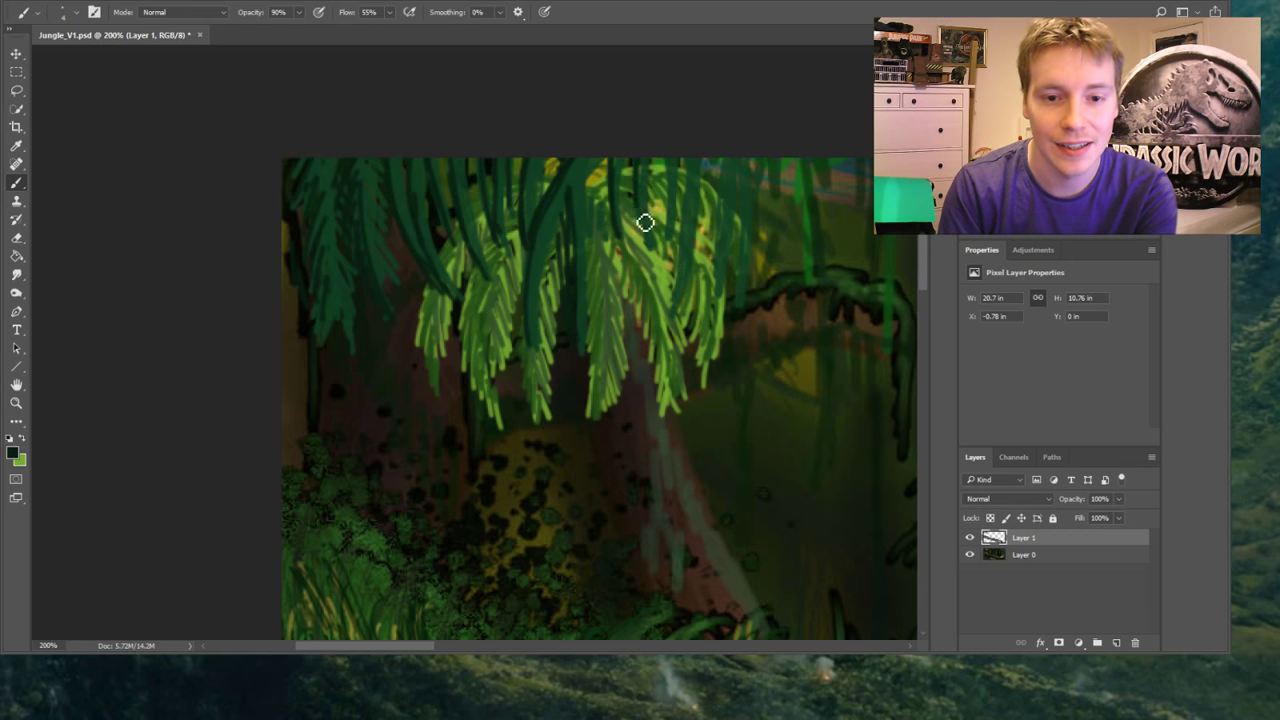
{"action": "mouse_move", "coordinate": [674, 171]}
{"action": "left_mouse_down"}
{"action": "mouse_move", "coordinate": [672, 221]}
{"action": "mouse_move", "coordinate": [678, 137]}
{"action": "mouse_move", "coordinate": [678, 300]}
{"action": "left_mouse_up"}
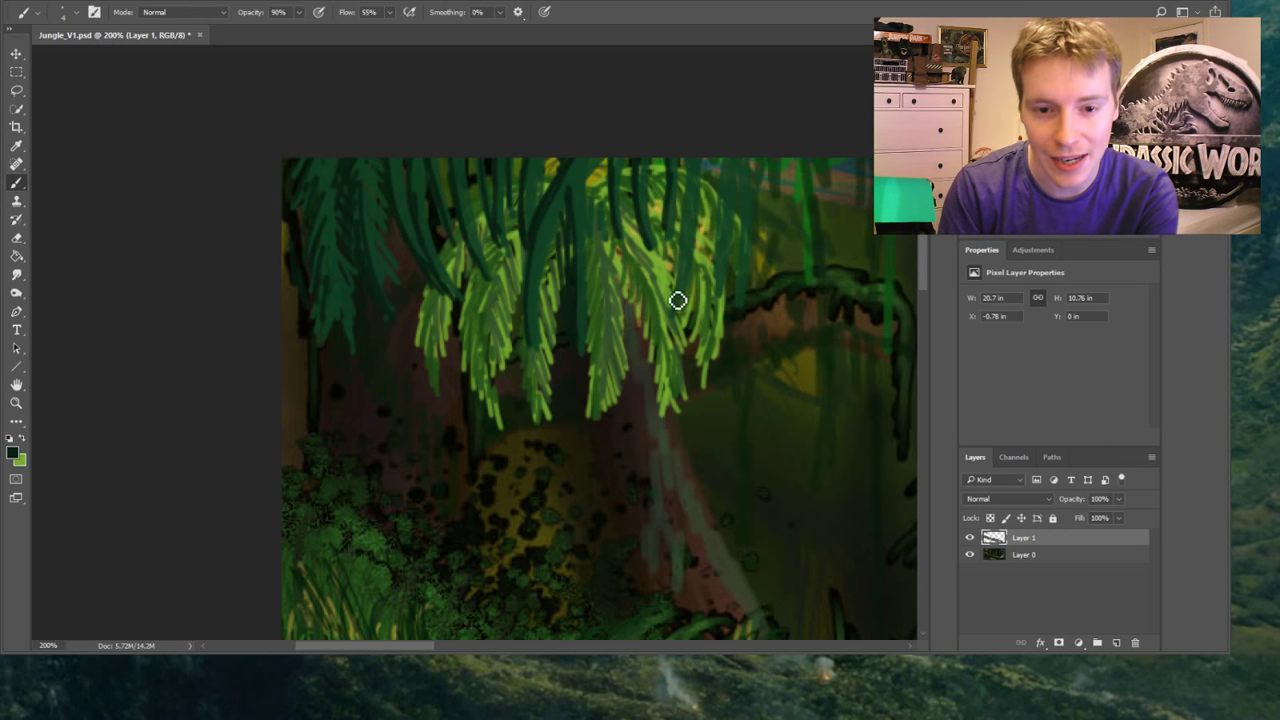
{"action": "left_click_drag", "start_coordinate": [694, 140], "coordinate": [669, 314]}
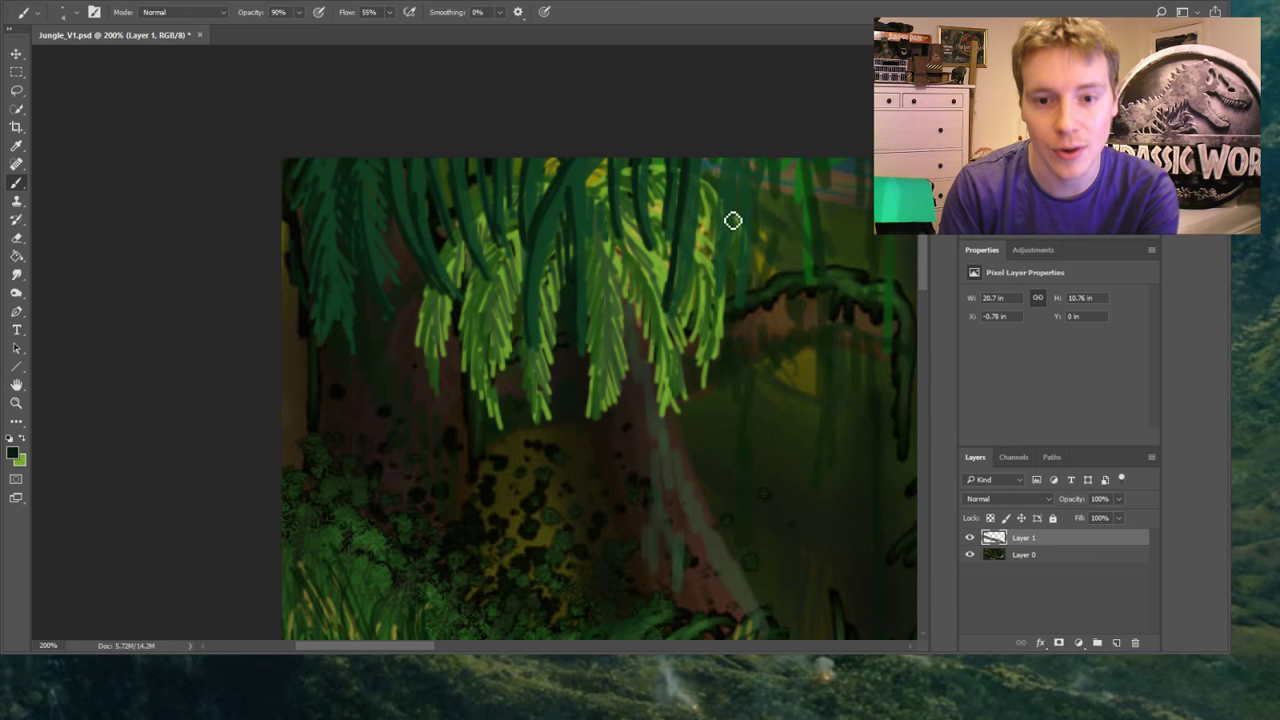
Cover the far-right leaves with dark vines and darken the light leaves on the left
{"action": "left_click_drag", "start_coordinate": [733, 220], "coordinate": [718, 292]}
{"action": "left_click_drag", "start_coordinate": [735, 168], "coordinate": [718, 305]}
{"action": "left_click_drag", "start_coordinate": [736, 190], "coordinate": [743, 277]}
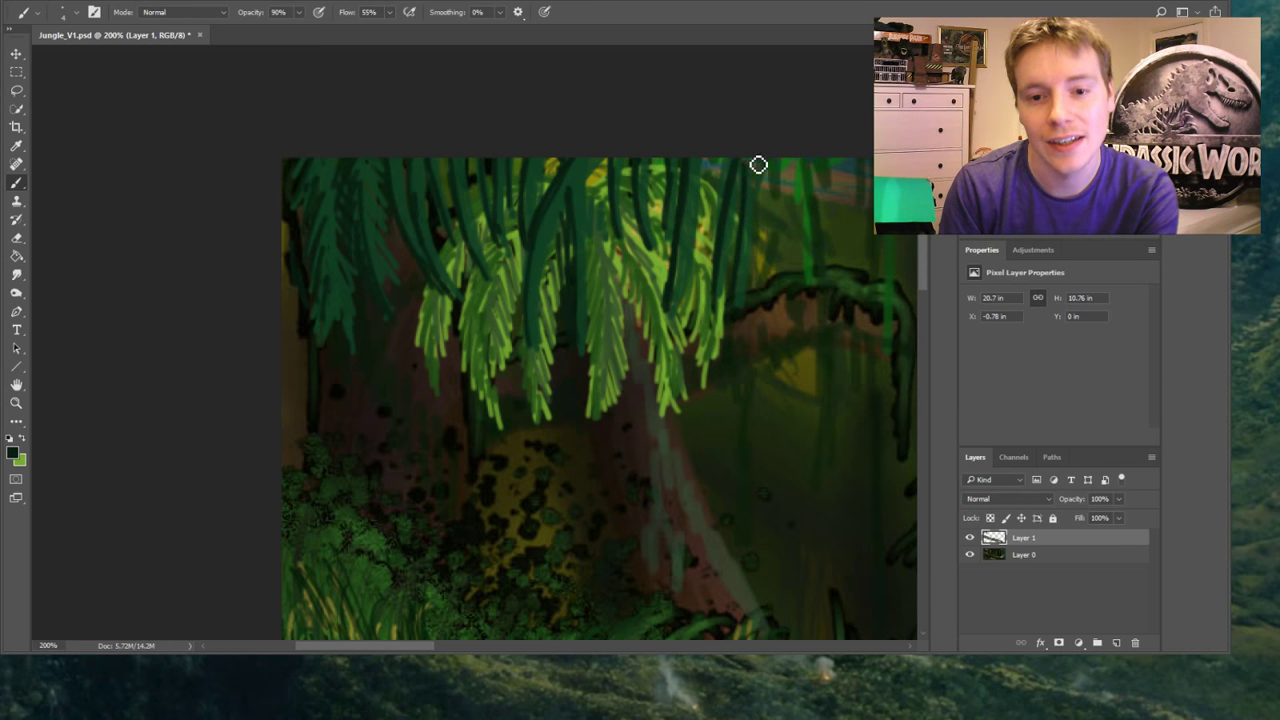
{"action": "mouse_move", "coordinate": [486, 286]}
{"action": "left_mouse_down"}
{"action": "mouse_move", "coordinate": [445, 275]}
{"action": "mouse_move", "coordinate": [451, 245]}
{"action": "mouse_move", "coordinate": [461, 241]}
{"action": "mouse_move", "coordinate": [423, 359]}
{"action": "mouse_move", "coordinate": [439, 354]}
{"action": "mouse_move", "coordinate": [443, 378]}
{"action": "mouse_move", "coordinate": [486, 270]}
{"action": "mouse_move", "coordinate": [467, 313]}
{"action": "mouse_move", "coordinate": [483, 305]}
{"action": "mouse_move", "coordinate": [475, 376]}
{"action": "mouse_move", "coordinate": [500, 422]}
{"action": "mouse_move", "coordinate": [492, 257]}
{"action": "mouse_move", "coordinate": [505, 266]}
{"action": "mouse_move", "coordinate": [516, 249]}
{"action": "mouse_move", "coordinate": [503, 364]}
{"action": "mouse_move", "coordinate": [500, 267]}
{"action": "mouse_move", "coordinate": [489, 335]}
{"action": "mouse_move", "coordinate": [501, 276]}
{"action": "mouse_move", "coordinate": [531, 262]}
{"action": "mouse_move", "coordinate": [548, 435]}
{"action": "left_mouse_up"}
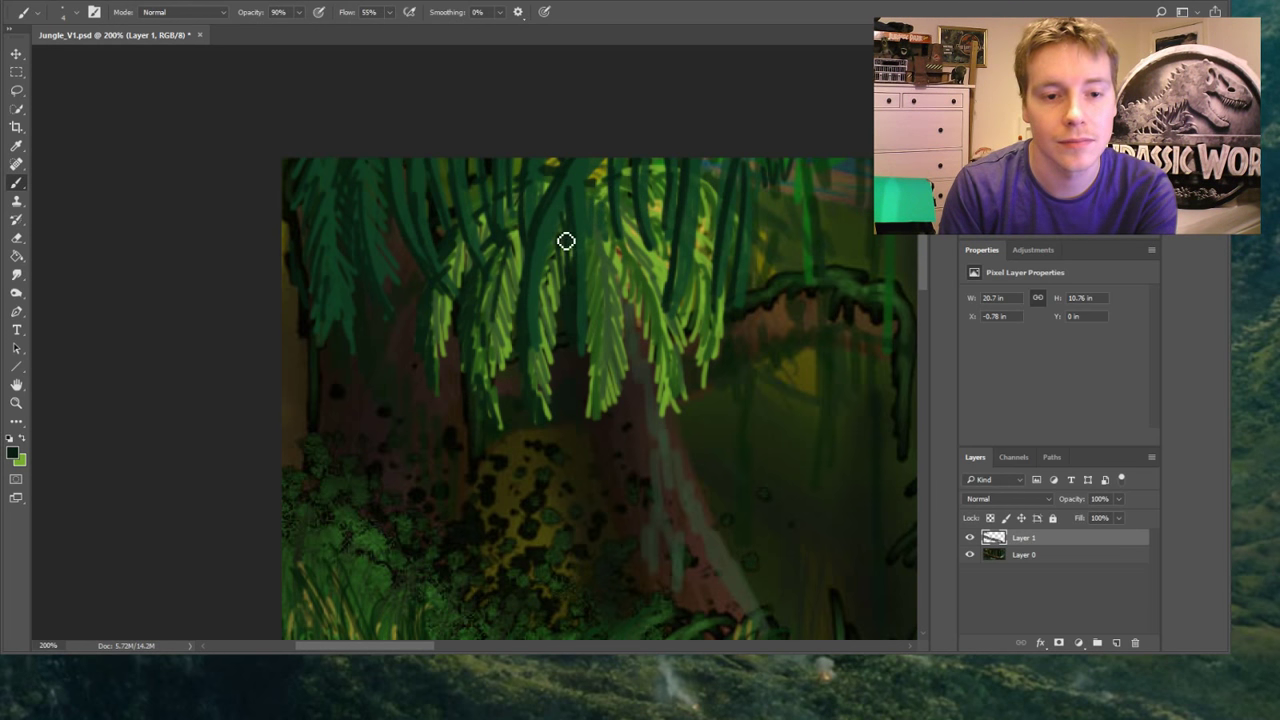
{"action": "mouse_move", "coordinate": [583, 309]}
{"action": "left_mouse_down"}
{"action": "mouse_move", "coordinate": [610, 320]}
{"action": "mouse_move", "coordinate": [604, 428]}
{"action": "left_mouse_up"}
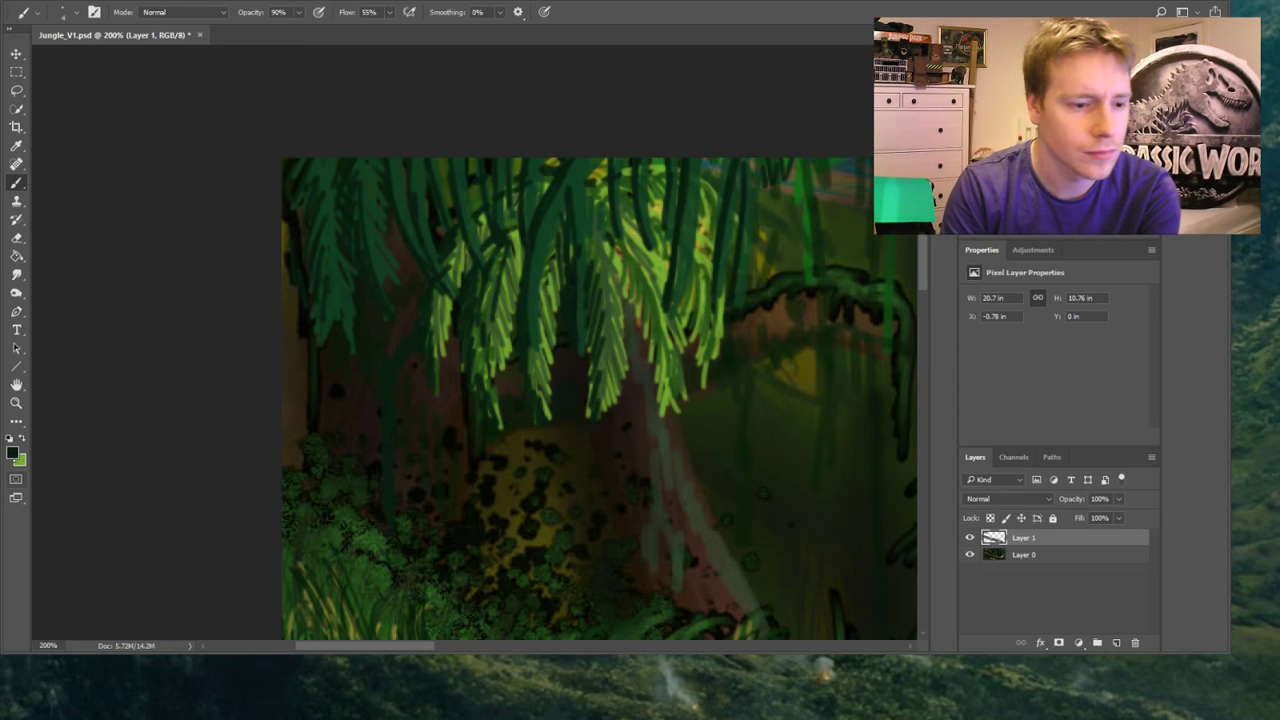
{"action": "key", "text": "i"}
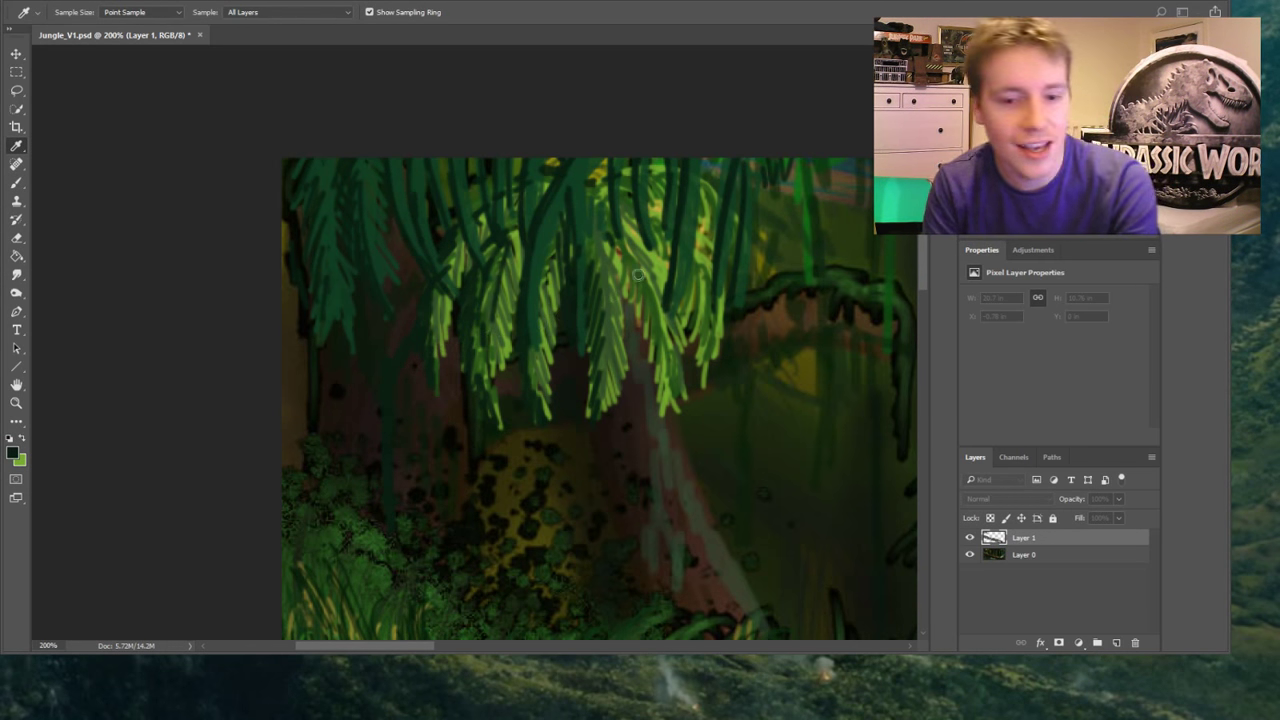
Brush two more dark green leaf strokes down the fronds, then take the Burn tool at Shadows, 12% exposure
{"action": "key", "text": "b"}
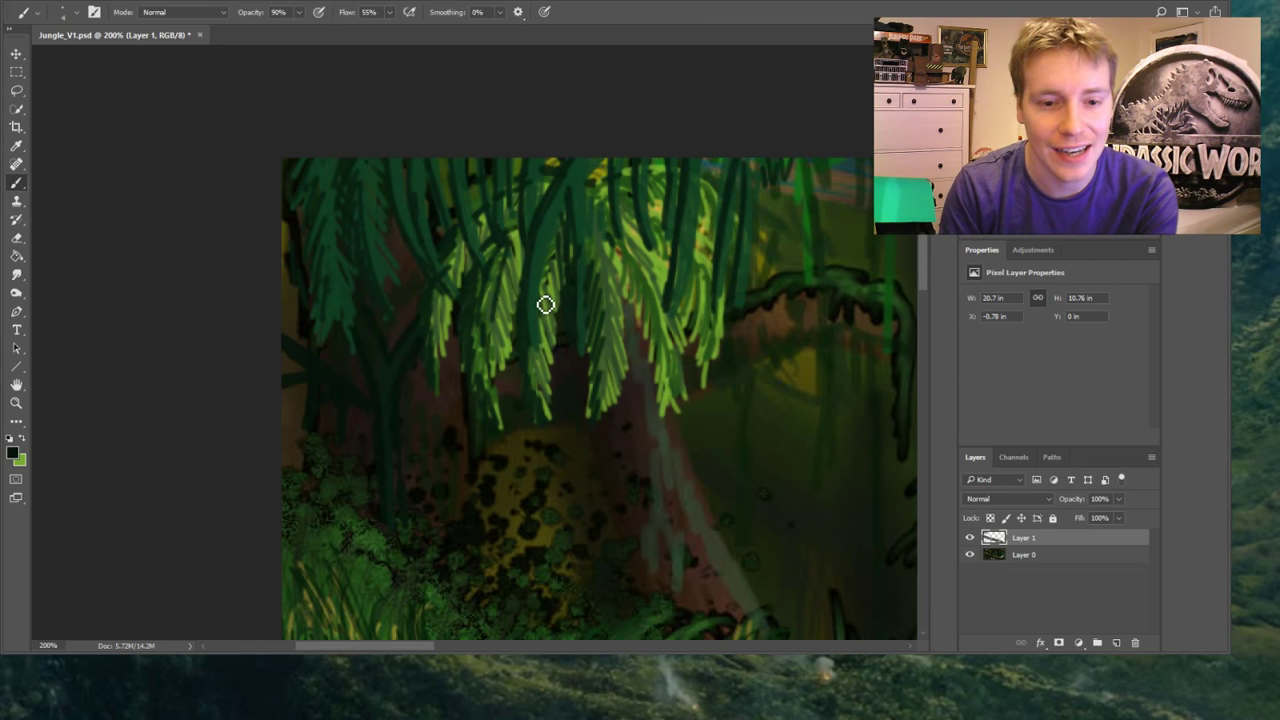
{"action": "left_click_drag", "start_coordinate": [546, 297], "coordinate": [544, 345]}
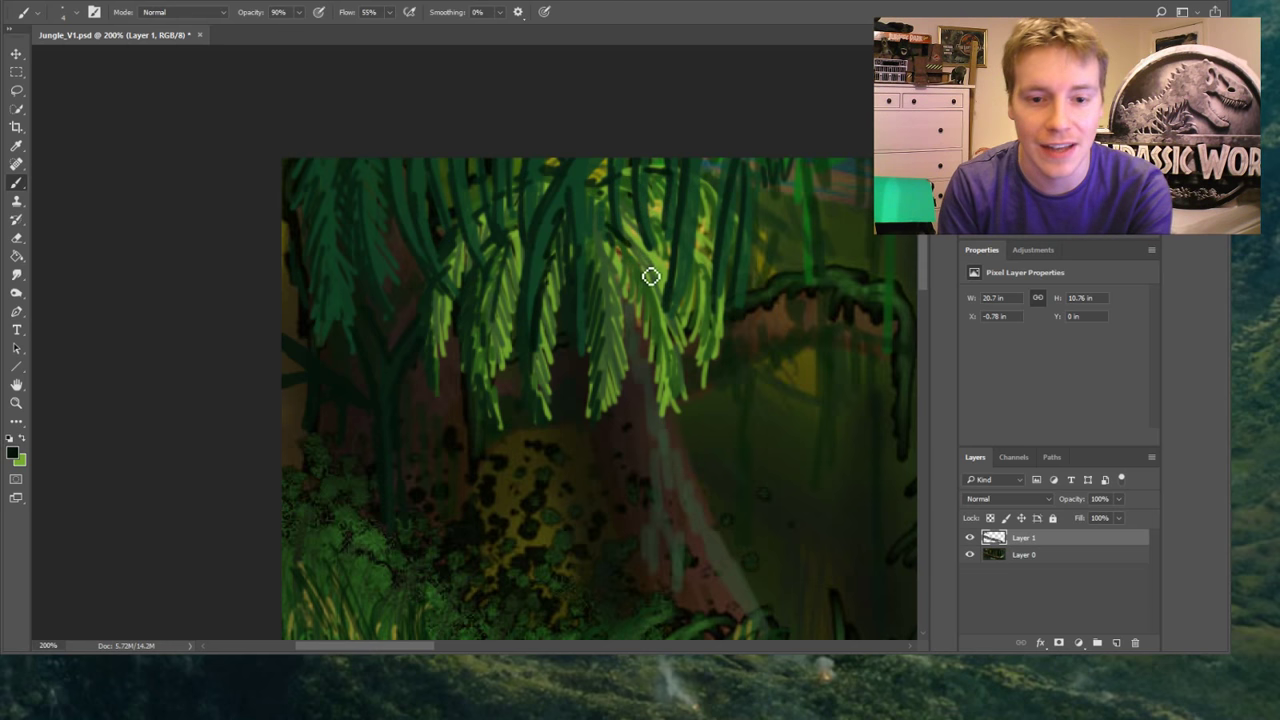
{"action": "mouse_move", "coordinate": [610, 240]}
{"action": "left_mouse_down"}
{"action": "mouse_move", "coordinate": [641, 286]}
{"action": "mouse_move", "coordinate": [627, 266]}
{"action": "mouse_move", "coordinate": [632, 296]}
{"action": "mouse_move", "coordinate": [621, 256]}
{"action": "mouse_move", "coordinate": [637, 333]}
{"action": "mouse_move", "coordinate": [652, 309]}
{"action": "mouse_move", "coordinate": [678, 411]}
{"action": "mouse_move", "coordinate": [625, 392]}
{"action": "mouse_move", "coordinate": [591, 433]}
{"action": "mouse_move", "coordinate": [602, 446]}
{"action": "mouse_move", "coordinate": [588, 378]}
{"action": "mouse_move", "coordinate": [600, 486]}
{"action": "mouse_move", "coordinate": [629, 568]}
{"action": "left_mouse_up"}
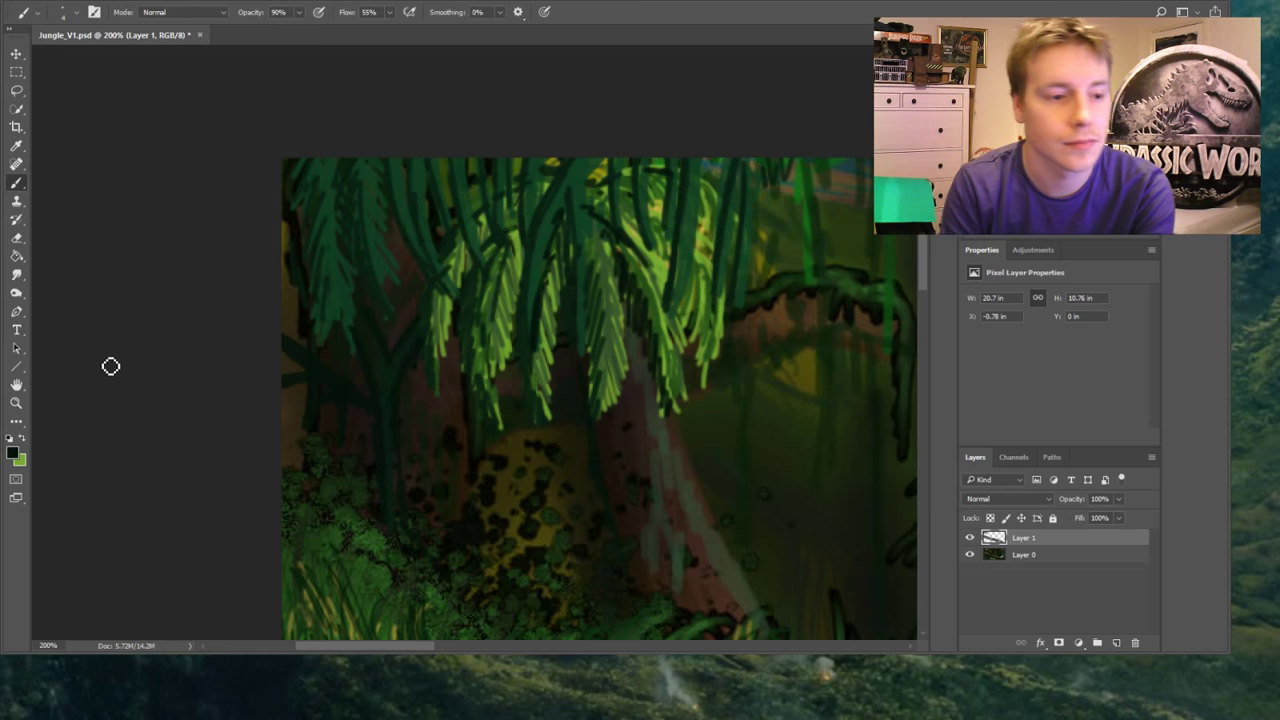
{"action": "key", "text": "o"}
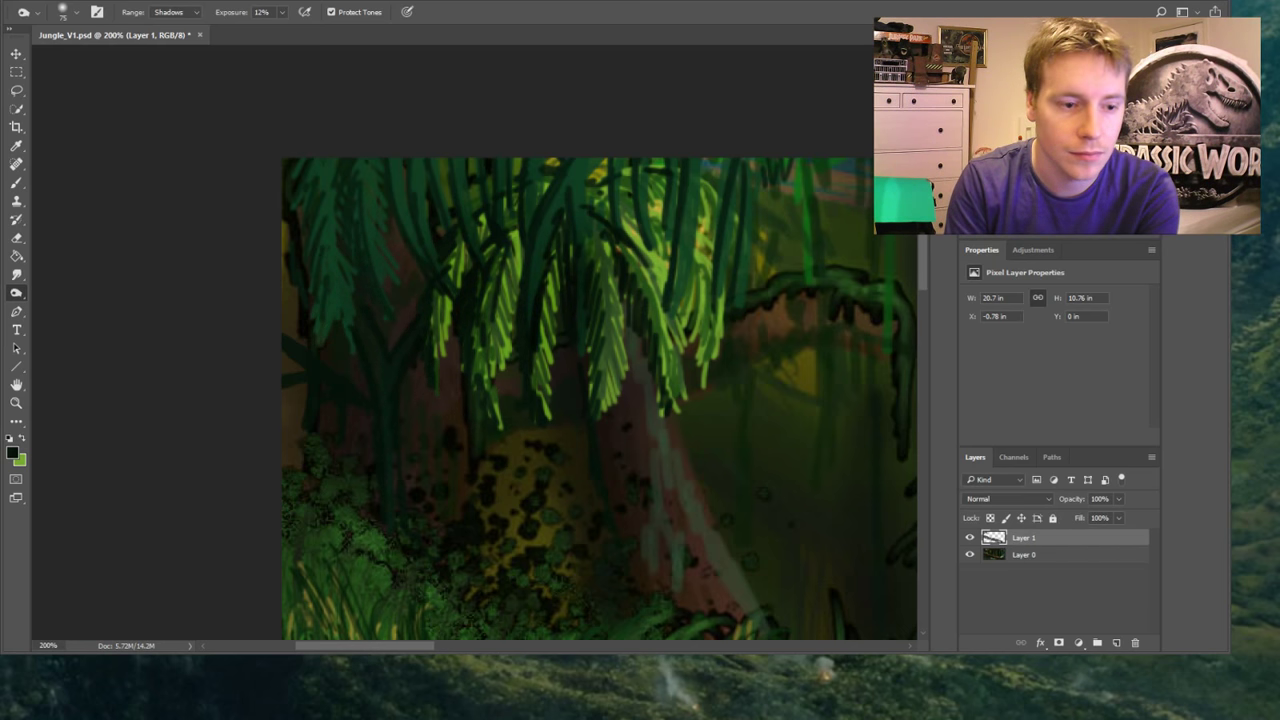
Fit the painting to the screen and toggle Layer 1 repeatedly to compare the log, ending visible
{"action": "left_click", "coordinate": [16, 402]}
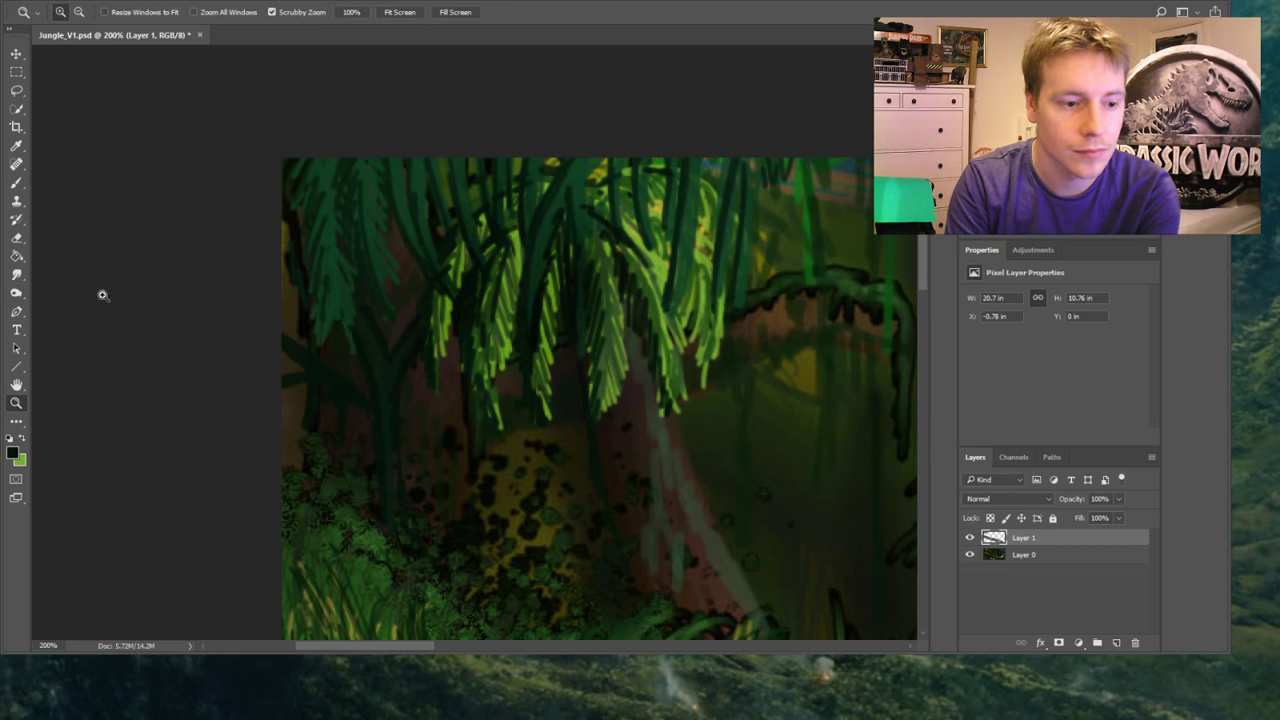
{"action": "left_click", "coordinate": [409, 12]}
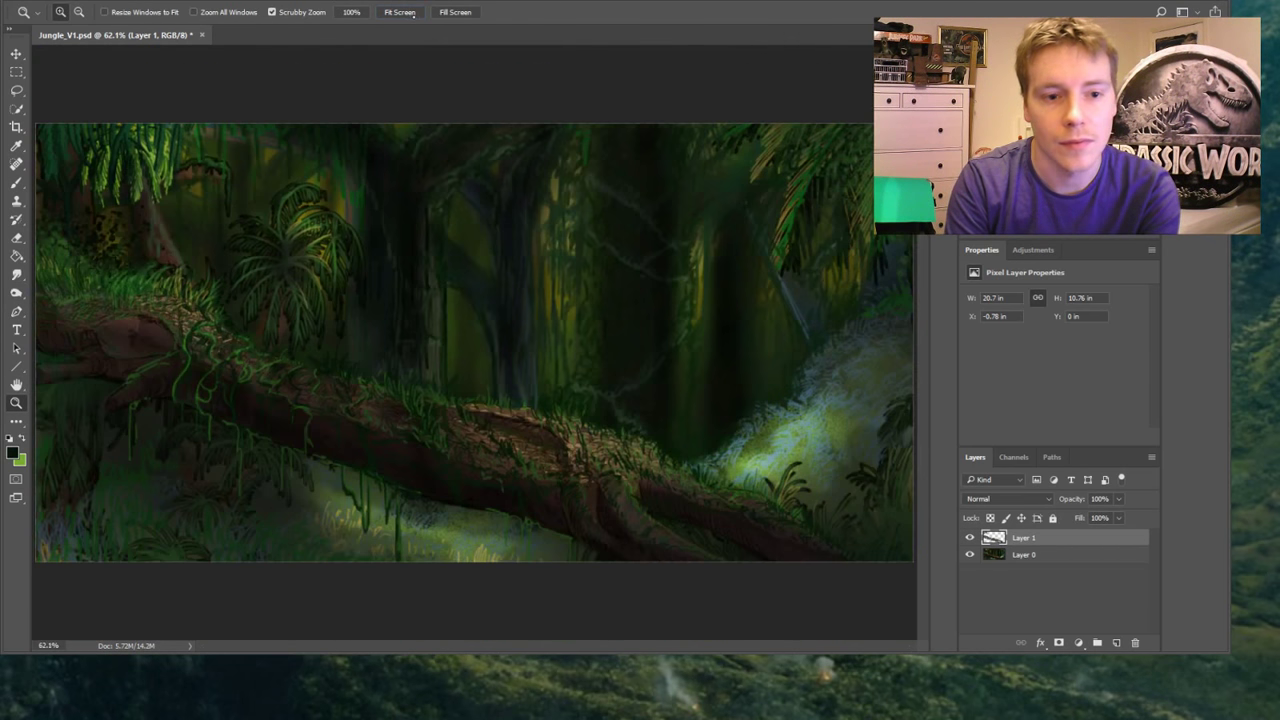
{"action": "left_click", "coordinate": [970, 538]}
{"action": "left_click", "coordinate": [970, 538]}
{"action": "left_click", "coordinate": [970, 538]}
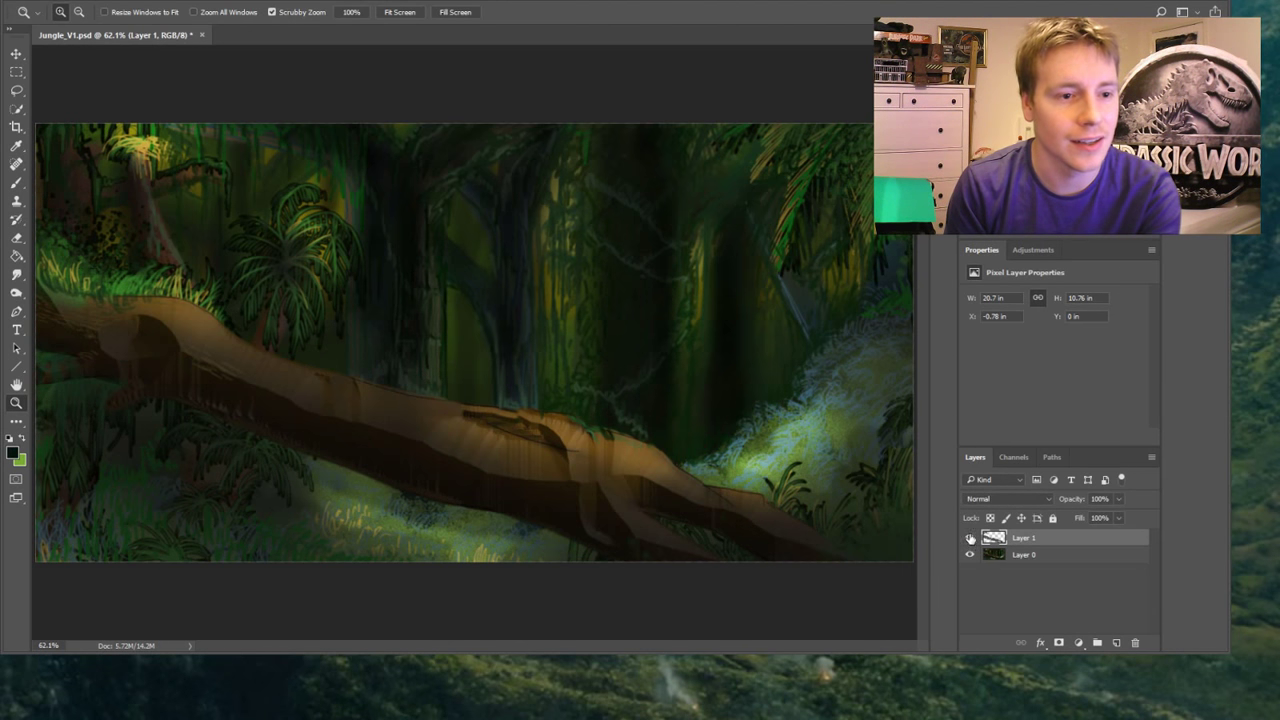
{"action": "left_click", "coordinate": [970, 538]}
{"action": "left_click", "coordinate": [970, 538]}
{"action": "left_click", "coordinate": [970, 538]}
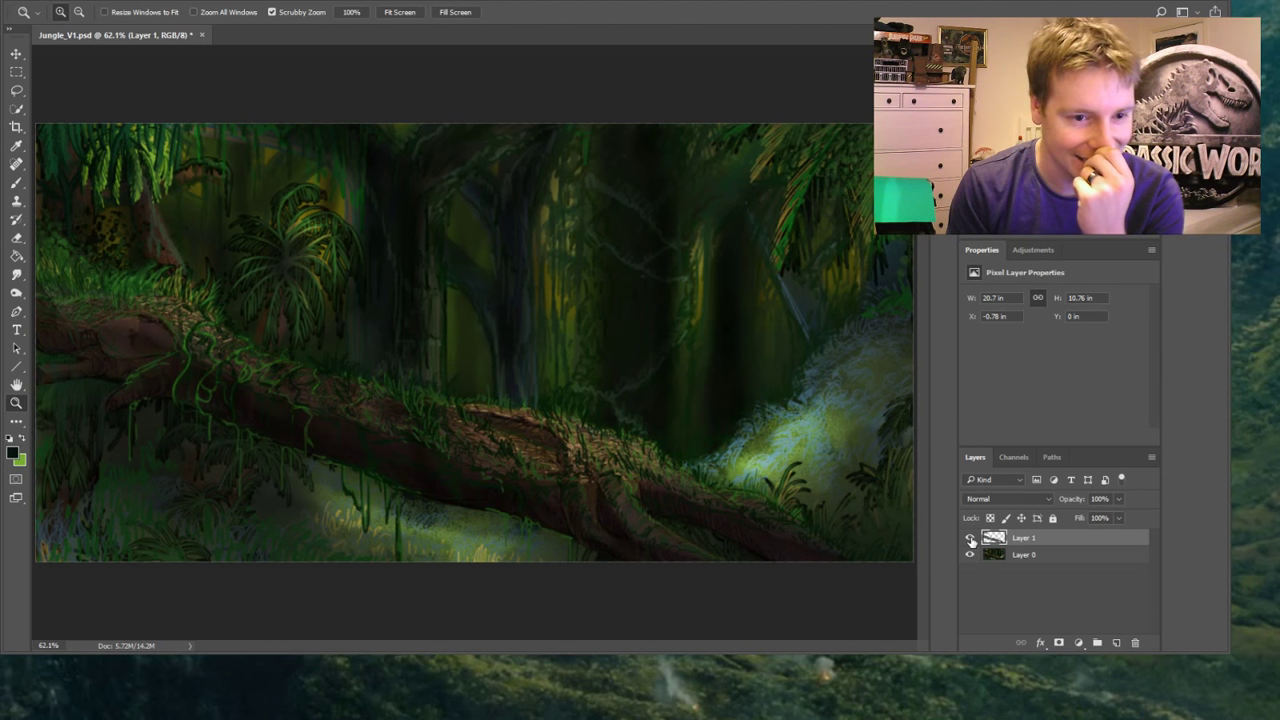
{"action": "left_click", "coordinate": [970, 538]}
{"action": "left_click", "coordinate": [970, 538]}
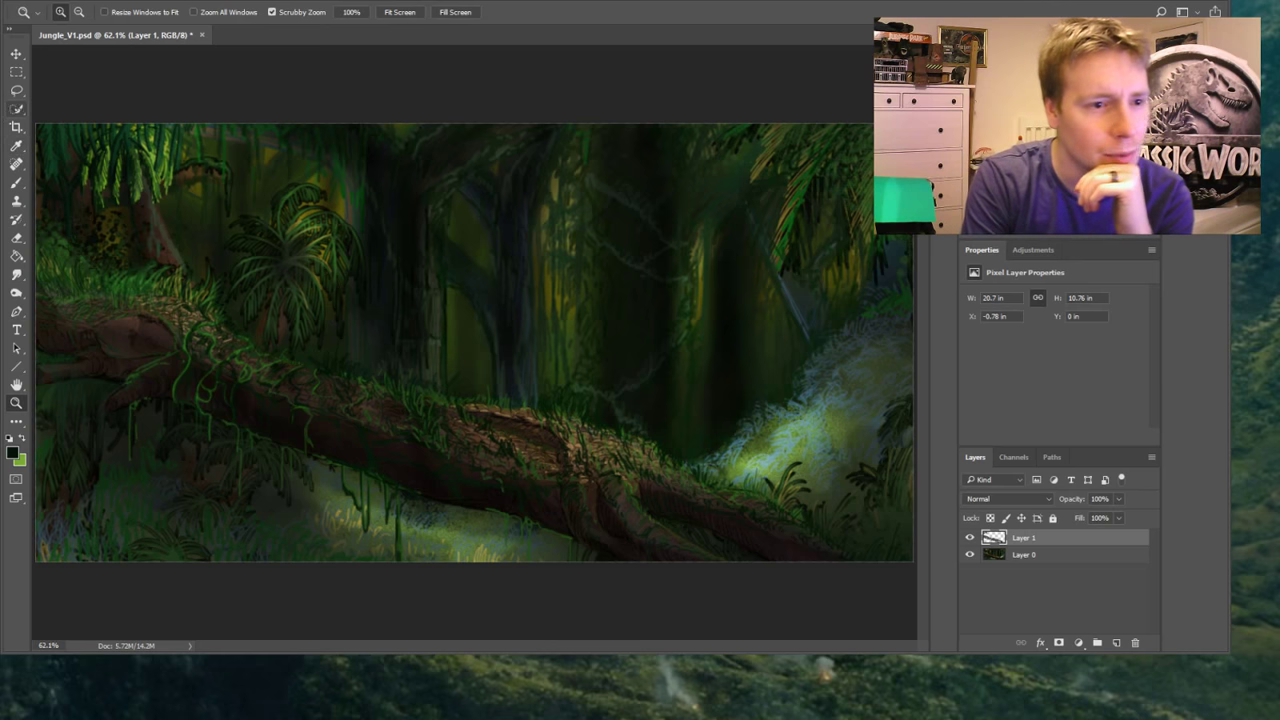
{"action": "key", "text": "l"}
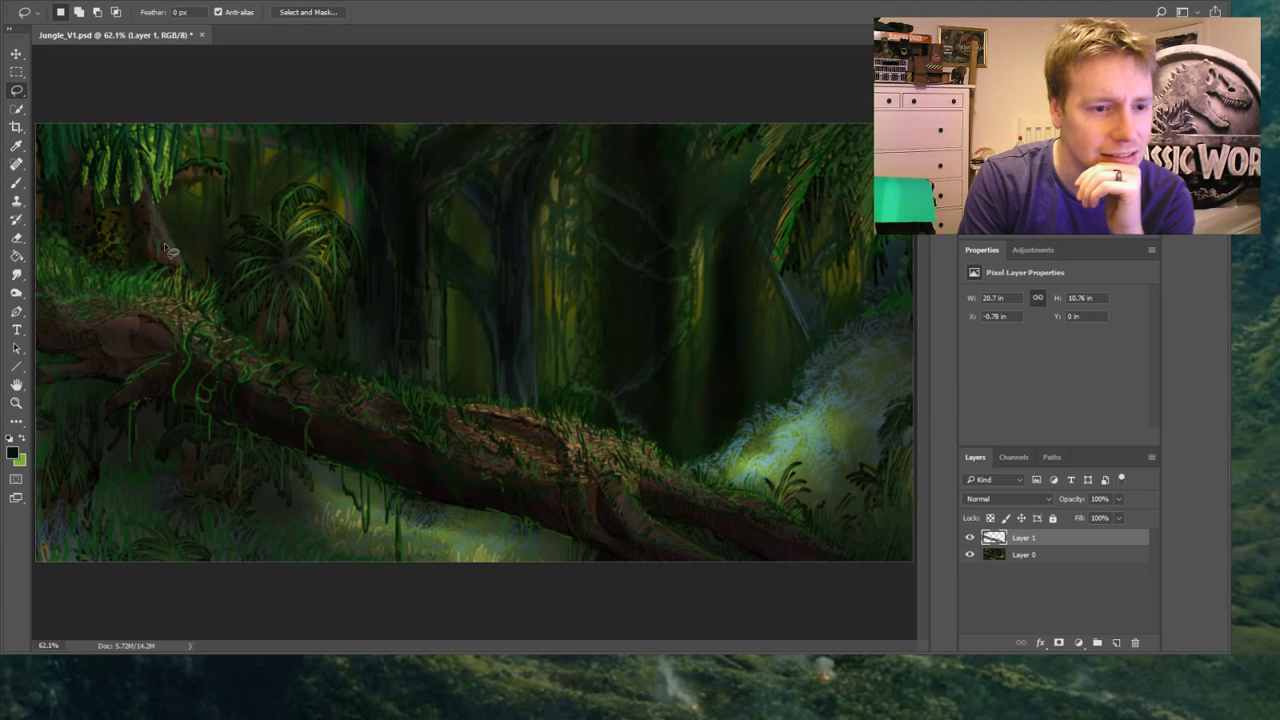
Move the lassoed top-left foliage onto a new Layer 2 placed below Layer 1, renamed 'log'
{"action": "left_click_drag", "start_coordinate": [165, 248], "coordinate": [101, 251]}
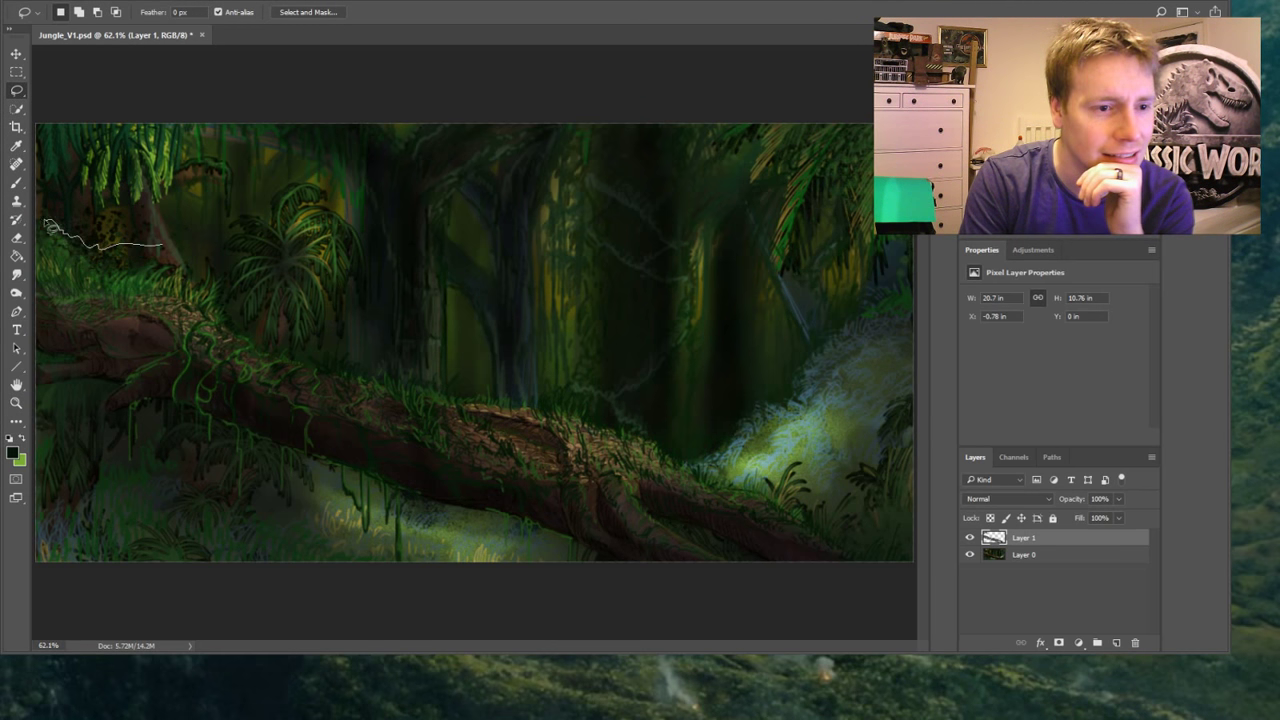
{"action": "mouse_move", "coordinate": [37, 132]}
{"action": "left_mouse_down"}
{"action": "mouse_move", "coordinate": [180, 92]}
{"action": "mouse_move", "coordinate": [322, 97]}
{"action": "mouse_move", "coordinate": [349, 157]}
{"action": "mouse_move", "coordinate": [336, 286]}
{"action": "left_mouse_up"}
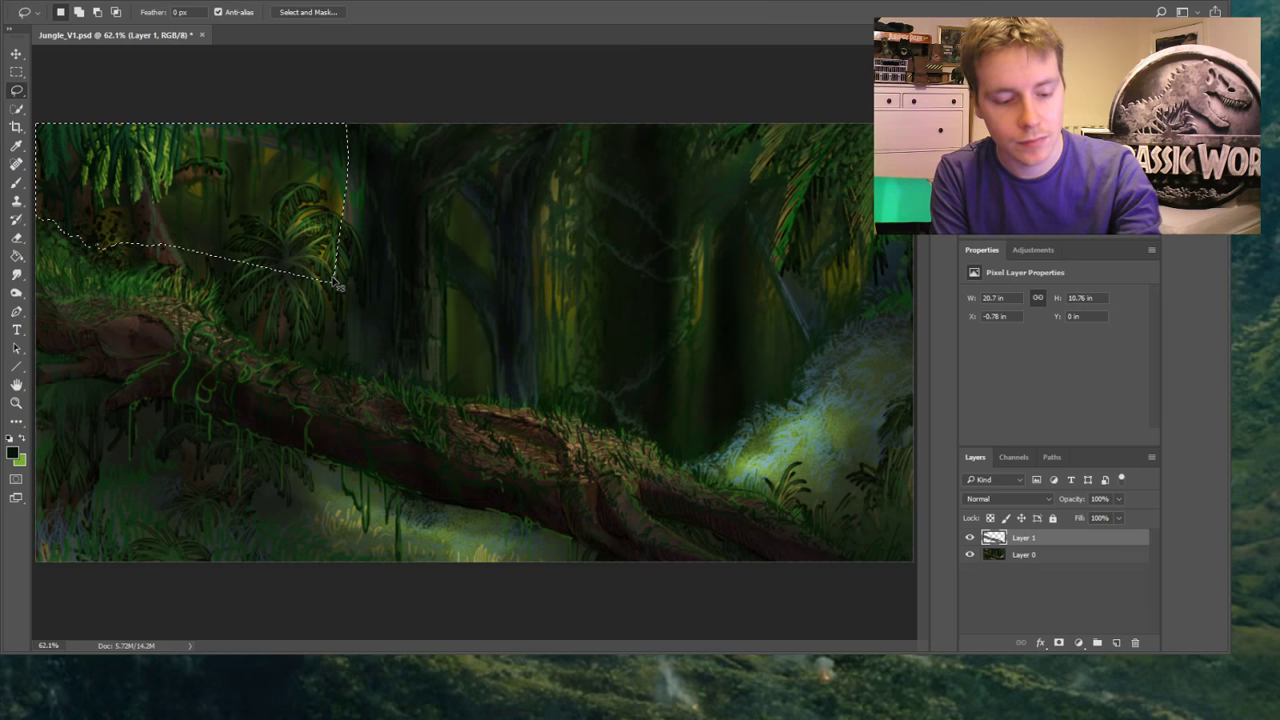
{"action": "key", "text": "Delete"}
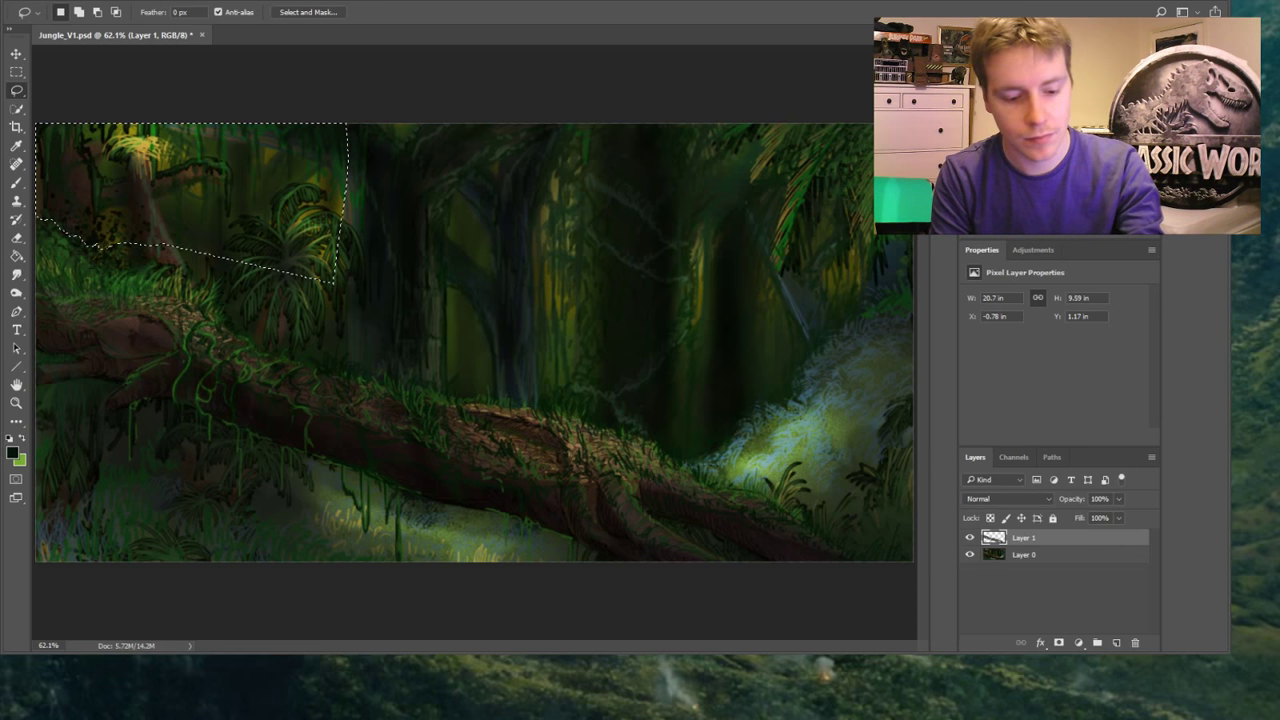
{"action": "key", "text": "ctrl+v"}
{"action": "key", "text": "v"}
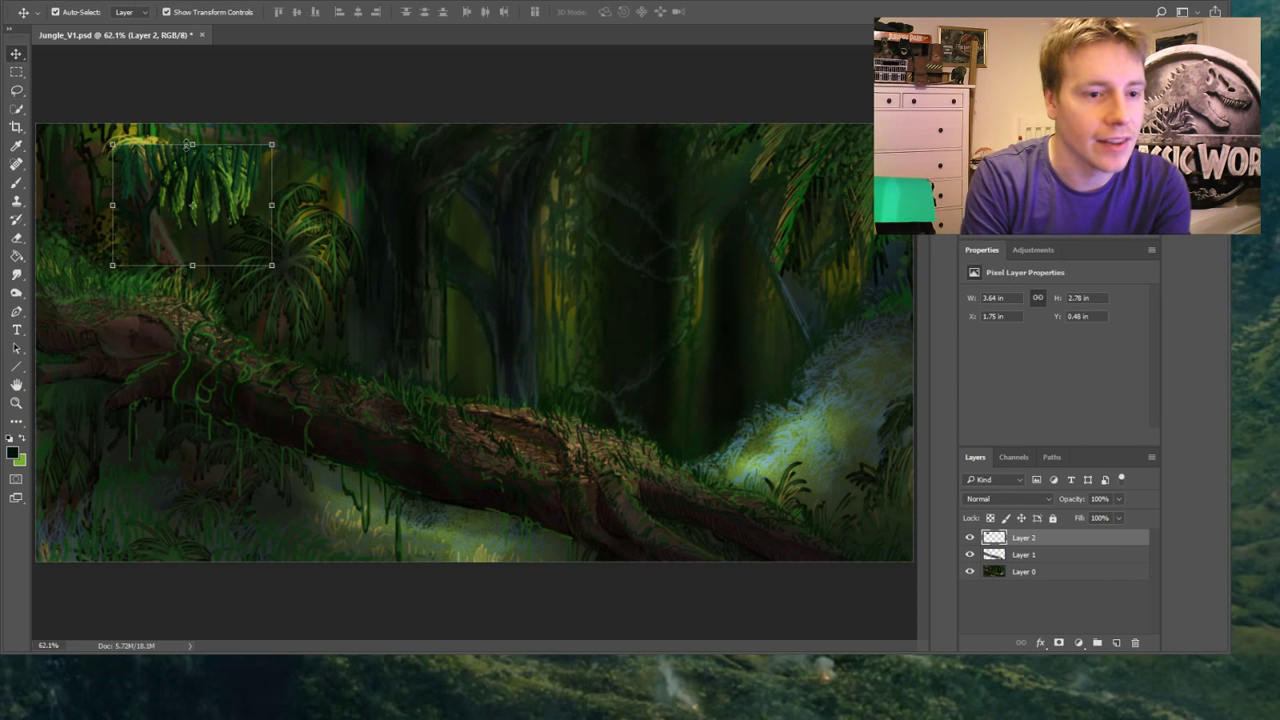
{"action": "left_click_drag", "start_coordinate": [140, 170], "coordinate": [134, 156]}
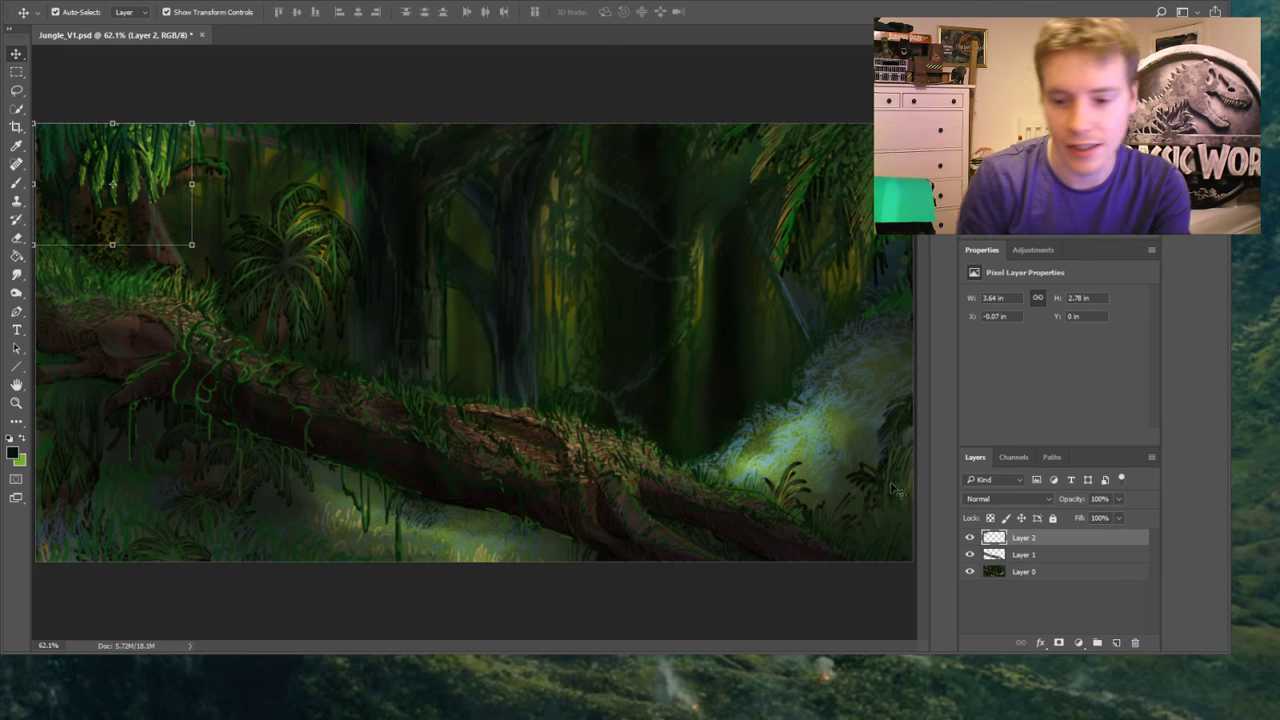
{"action": "double_click", "coordinate": [1024, 554]}
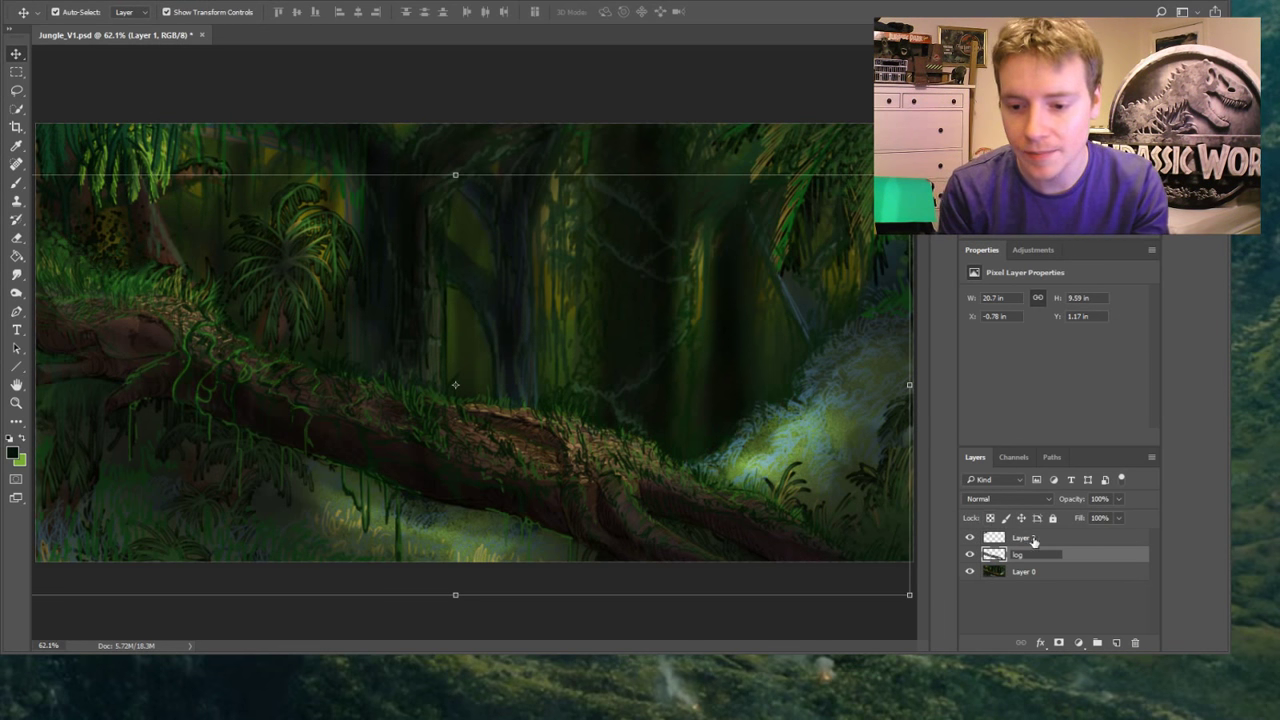
{"action": "left_click_drag", "start_coordinate": [1035, 540], "coordinate": [1028, 571]}
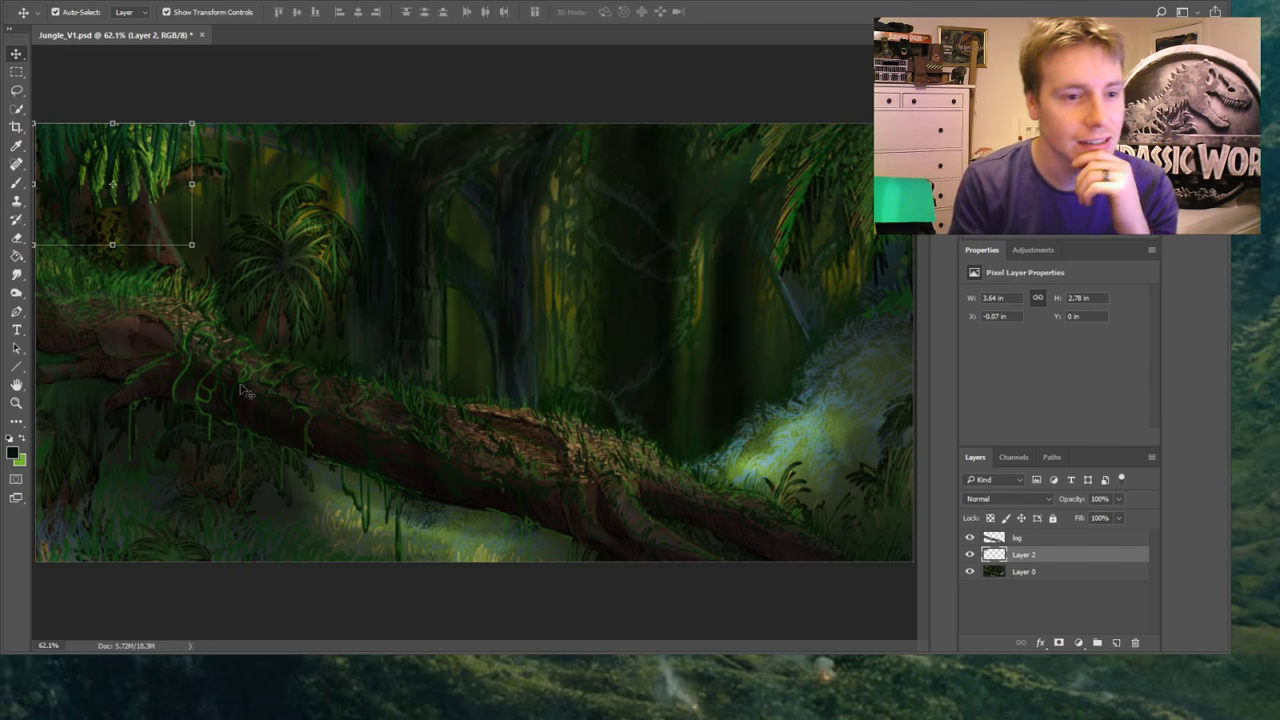
Toggle Layer 0 off and on to inspect the upper layers, then zoom to 200% on the upper-left palm
{"action": "left_click", "coordinate": [16, 421]}
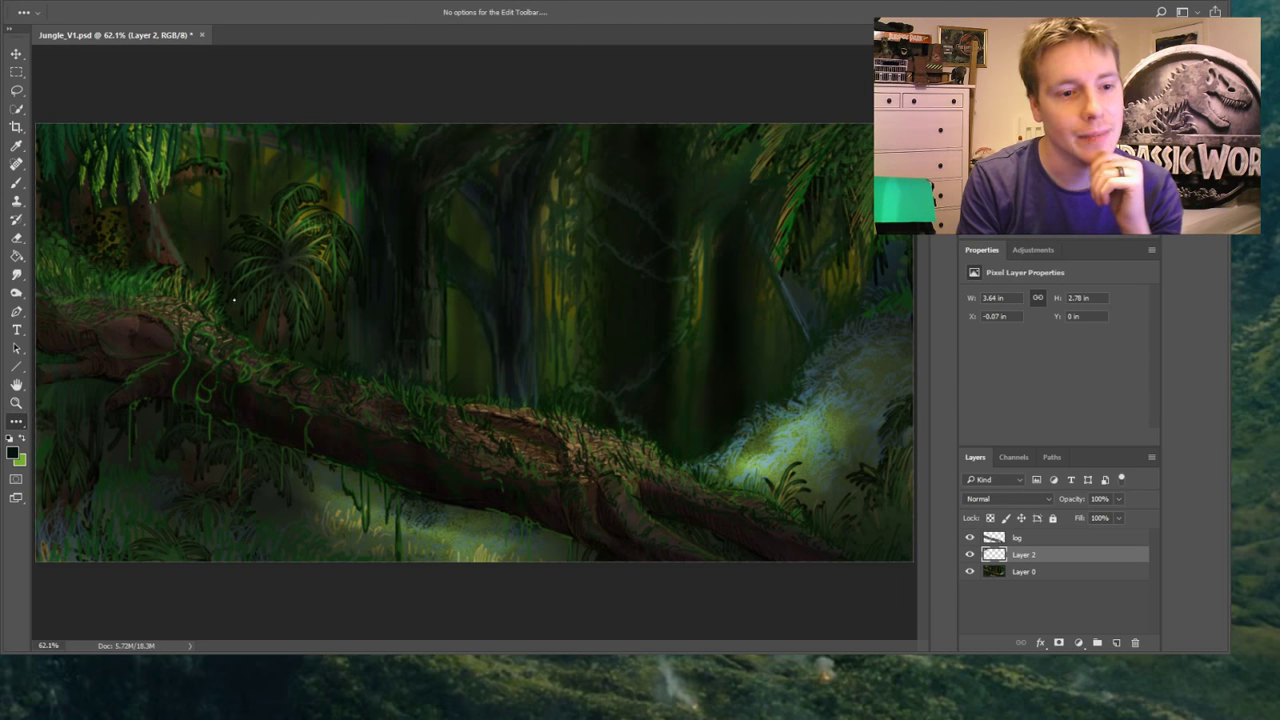
{"action": "left_click", "coordinate": [970, 571]}
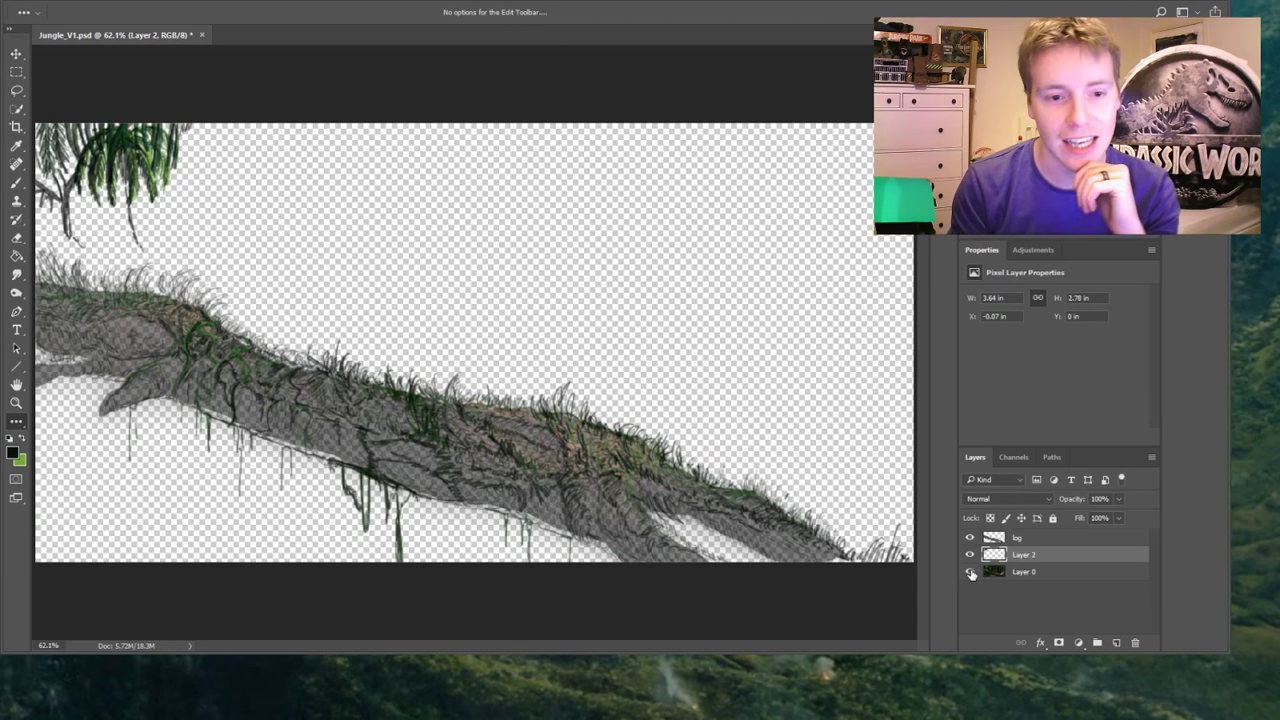
{"action": "left_click", "coordinate": [970, 571]}
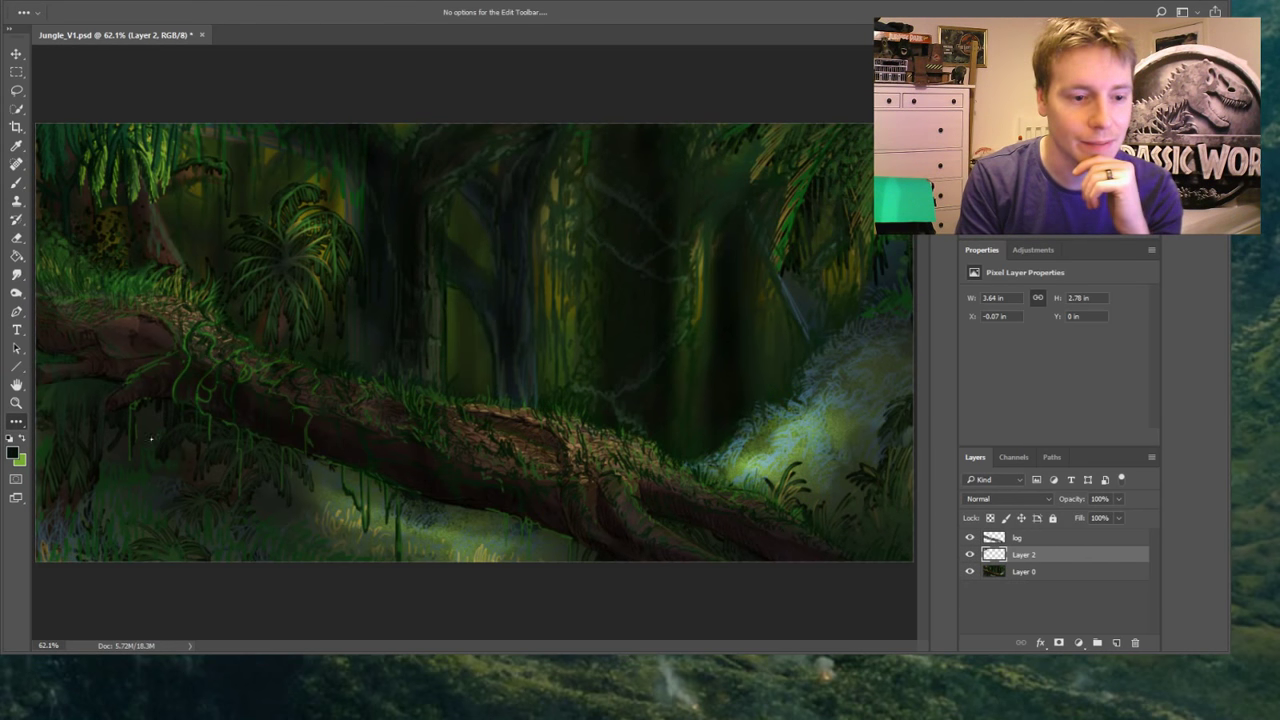
{"action": "key", "text": "z"}
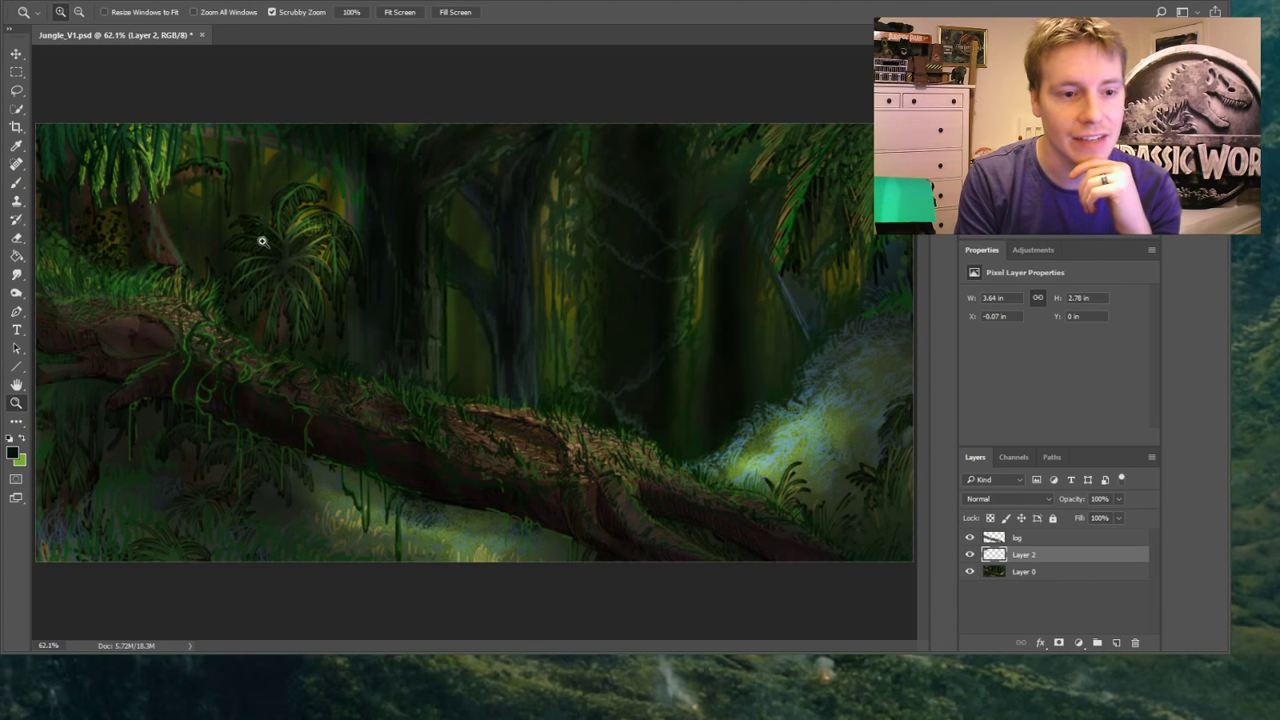
{"action": "mouse_move", "coordinate": [176, 155]}
{"action": "left_mouse_down"}
{"action": "mouse_move", "coordinate": [190, 192]}
{"action": "mouse_move", "coordinate": [216, 186]}
{"action": "mouse_move", "coordinate": [225, 251]}
{"action": "mouse_move", "coordinate": [119, 305]}
{"action": "mouse_move", "coordinate": [131, 347]}
{"action": "mouse_move", "coordinate": [157, 327]}
{"action": "mouse_move", "coordinate": [178, 366]}
{"action": "mouse_move", "coordinate": [177, 411]}
{"action": "left_mouse_up"}
{"action": "key", "text": "b"}
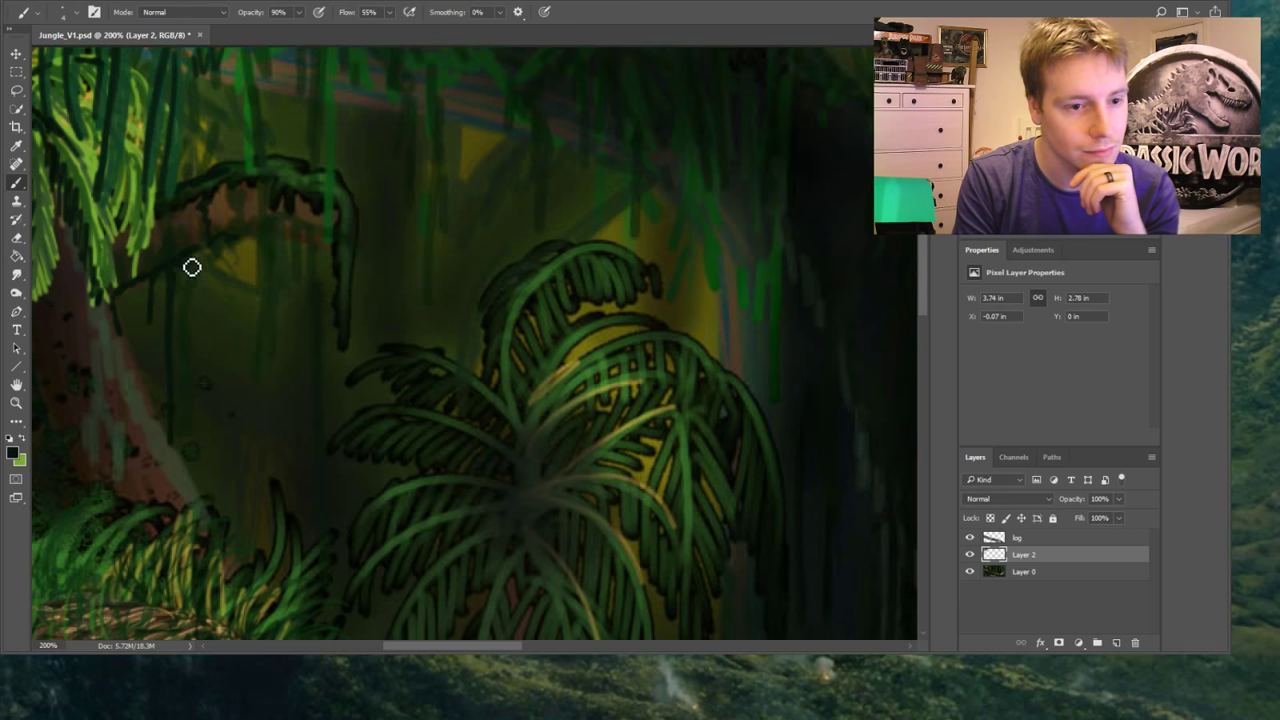
Outline the branch, frond top and trunk edge, and paint thin vines hanging below the frond
{"action": "left_click_drag", "start_coordinate": [263, 229], "coordinate": [318, 217]}
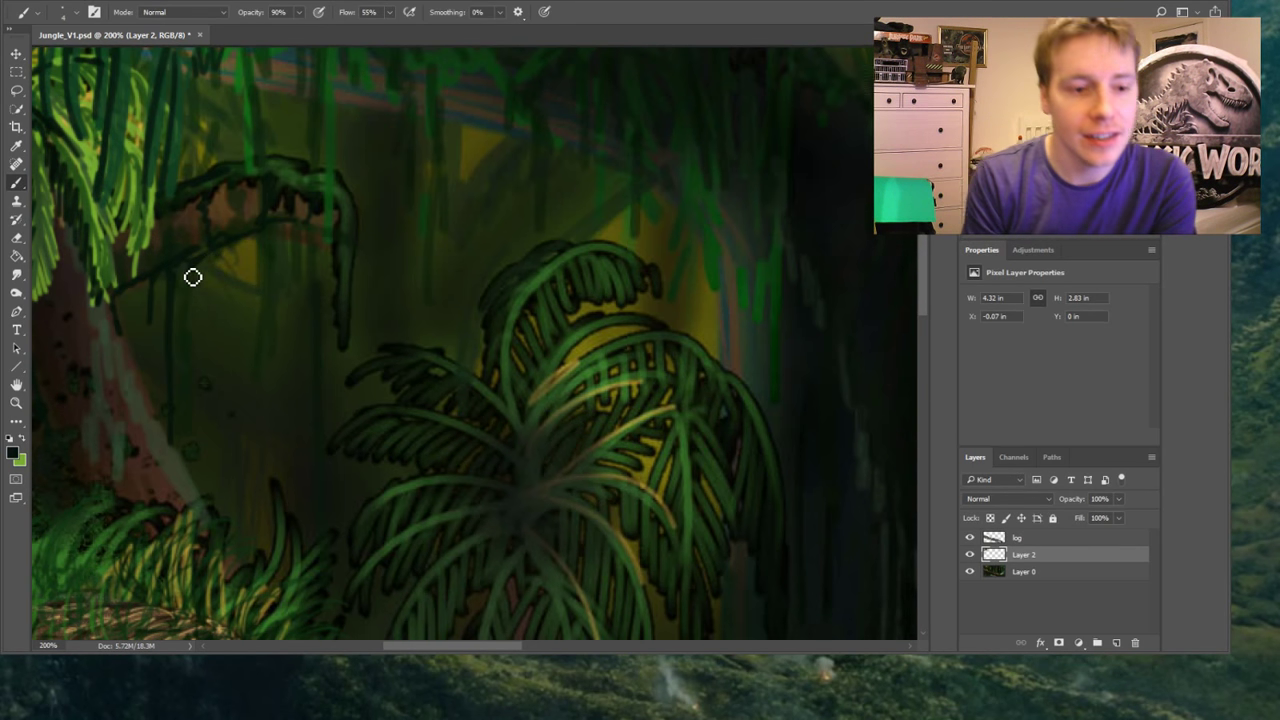
{"action": "mouse_move", "coordinate": [229, 250]}
{"action": "left_mouse_down"}
{"action": "mouse_move", "coordinate": [233, 379]}
{"action": "mouse_move", "coordinate": [215, 325]}
{"action": "mouse_move", "coordinate": [217, 370]}
{"action": "left_mouse_up"}
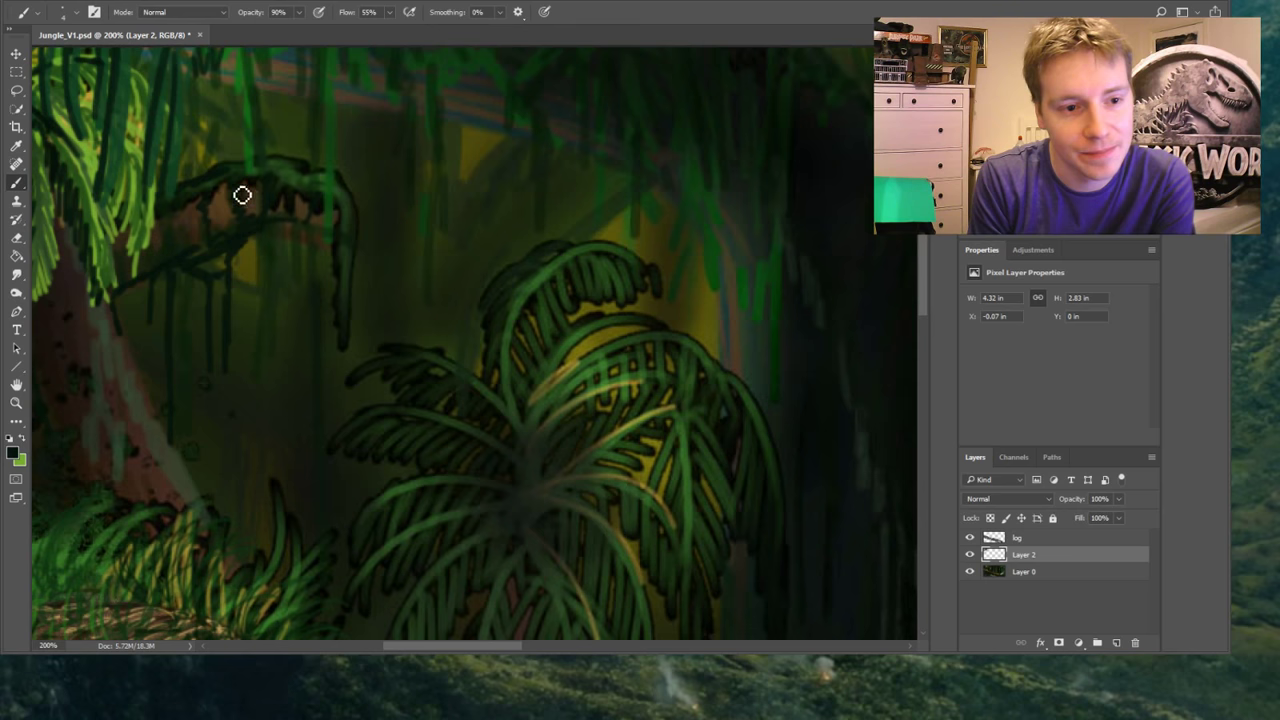
{"action": "mouse_move", "coordinate": [281, 242]}
{"action": "left_mouse_down"}
{"action": "mouse_move", "coordinate": [258, 373]}
{"action": "mouse_move", "coordinate": [254, 333]}
{"action": "mouse_move", "coordinate": [256, 321]}
{"action": "mouse_move", "coordinate": [272, 415]}
{"action": "left_mouse_up"}
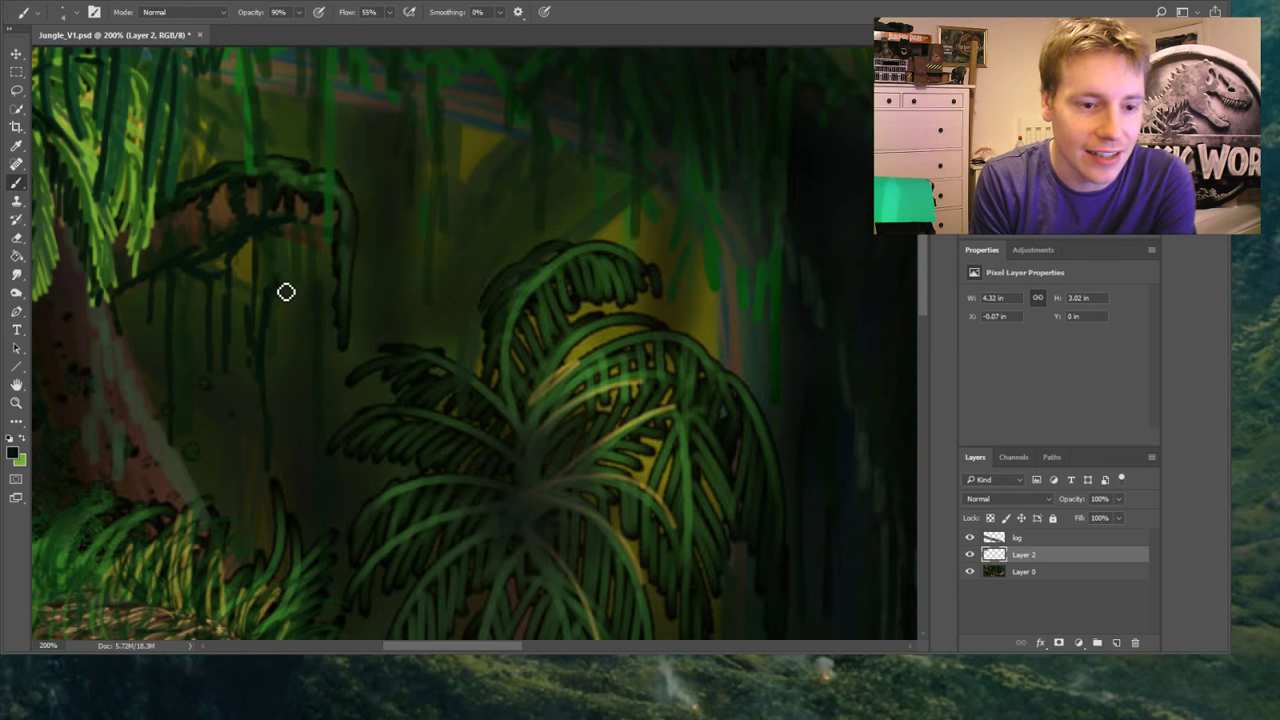
{"action": "left_click_drag", "start_coordinate": [316, 216], "coordinate": [336, 245]}
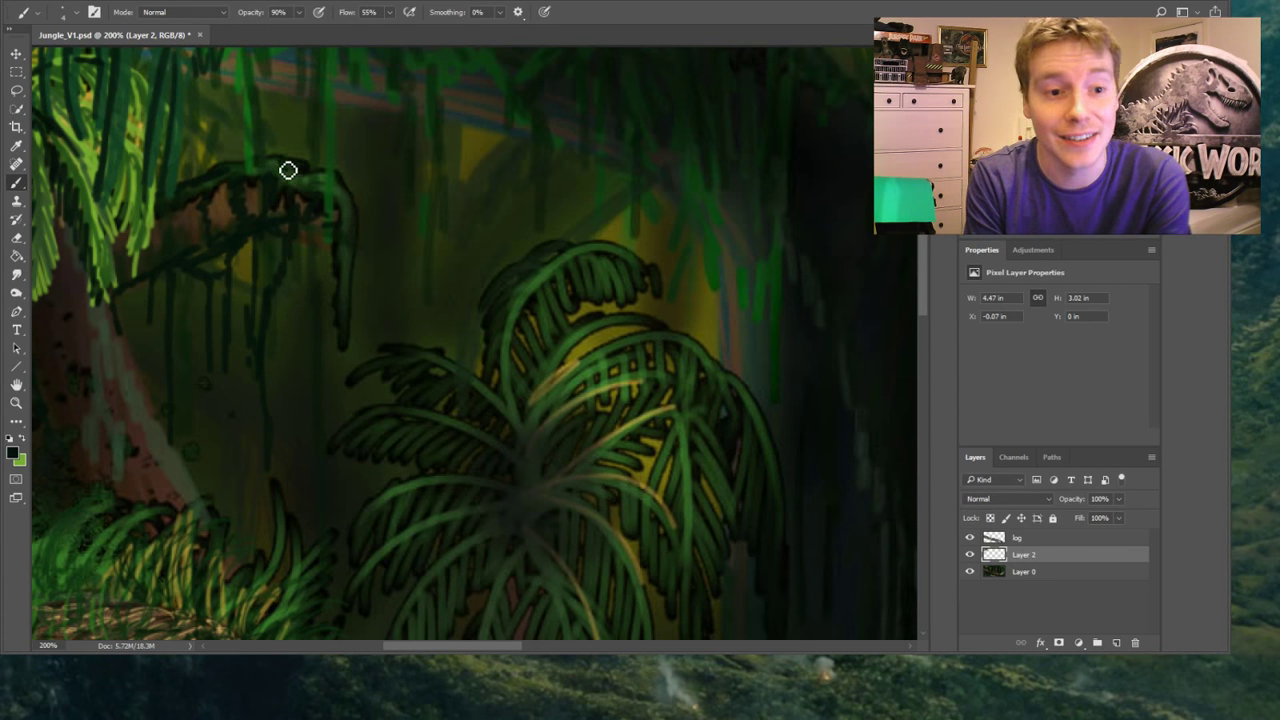
{"action": "mouse_move", "coordinate": [254, 174]}
{"action": "left_mouse_down"}
{"action": "mouse_move", "coordinate": [293, 168]}
{"action": "mouse_move", "coordinate": [339, 187]}
{"action": "mouse_move", "coordinate": [353, 211]}
{"action": "mouse_move", "coordinate": [348, 196]}
{"action": "mouse_move", "coordinate": [343, 229]}
{"action": "left_mouse_up"}
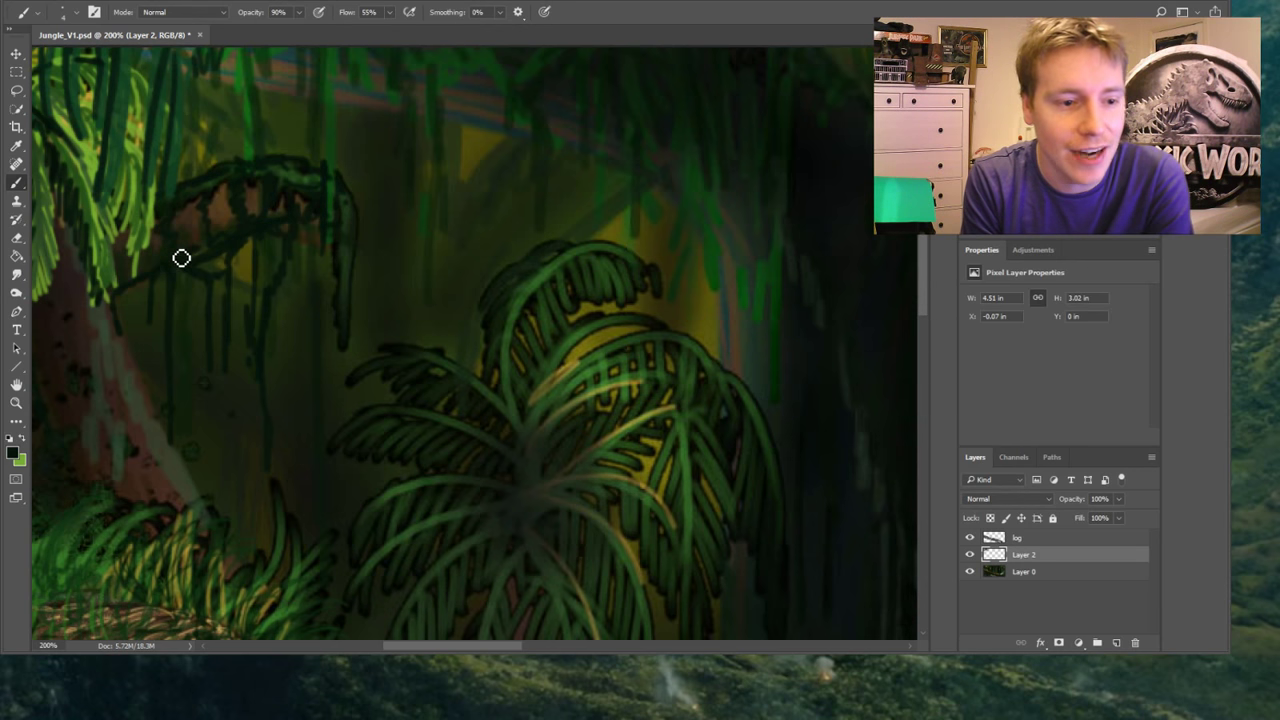
{"action": "mouse_move", "coordinate": [135, 338]}
{"action": "left_mouse_down"}
{"action": "mouse_move", "coordinate": [151, 411]}
{"action": "mouse_move", "coordinate": [147, 383]}
{"action": "mouse_move", "coordinate": [202, 492]}
{"action": "mouse_move", "coordinate": [198, 515]}
{"action": "mouse_move", "coordinate": [214, 505]}
{"action": "mouse_move", "coordinate": [216, 520]}
{"action": "mouse_move", "coordinate": [194, 510]}
{"action": "mouse_move", "coordinate": [178, 526]}
{"action": "mouse_move", "coordinate": [175, 455]}
{"action": "mouse_move", "coordinate": [162, 442]}
{"action": "mouse_move", "coordinate": [166, 464]}
{"action": "mouse_move", "coordinate": [118, 476]}
{"action": "mouse_move", "coordinate": [142, 443]}
{"action": "mouse_move", "coordinate": [142, 409]}
{"action": "mouse_move", "coordinate": [118, 409]}
{"action": "mouse_move", "coordinate": [89, 382]}
{"action": "mouse_move", "coordinate": [71, 322]}
{"action": "left_mouse_up"}
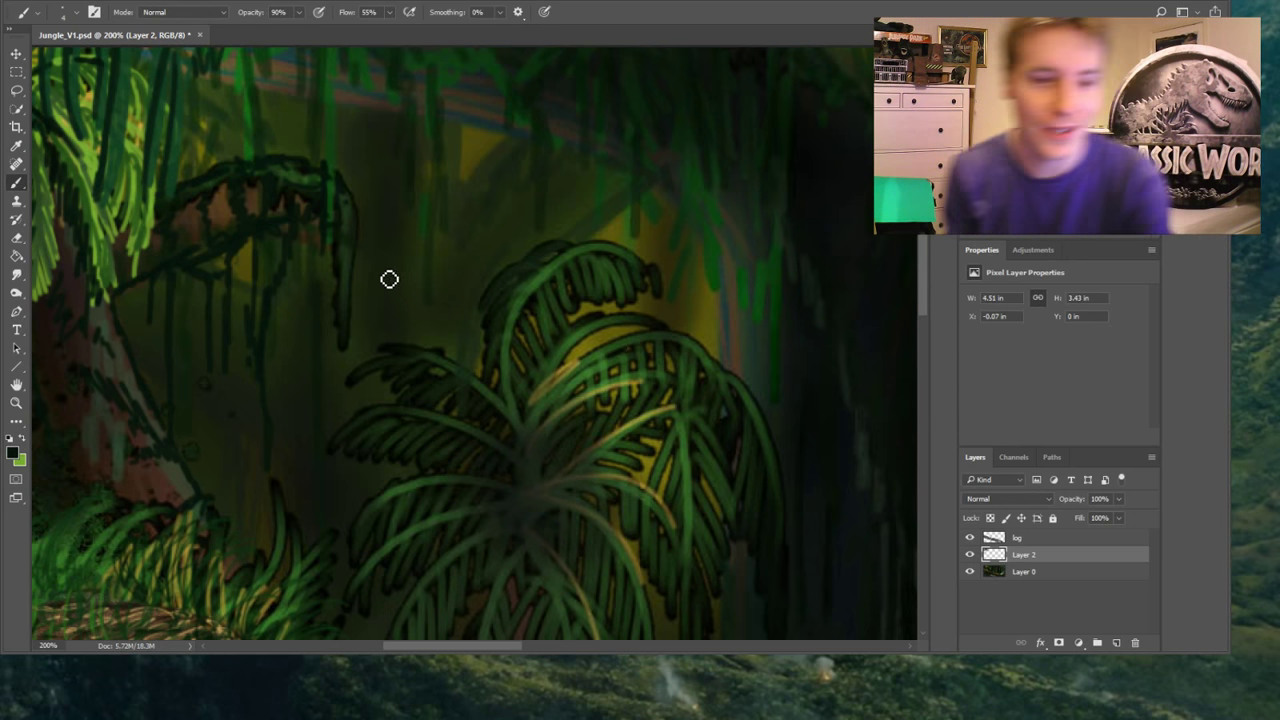
Add two more vines hanging from the top edge and darken the branch with another stroke
{"action": "scroll", "coordinate": [475, 343], "scroll_direction": "up", "scroll_amount": 3}
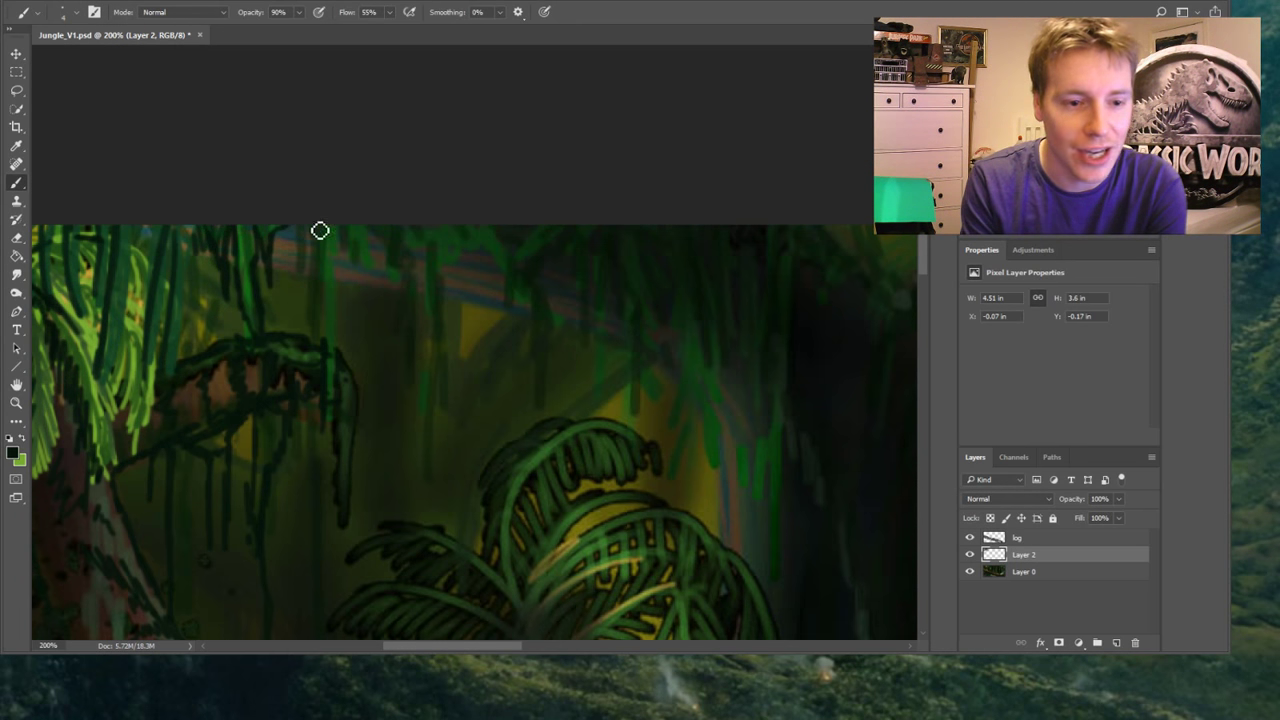
{"action": "left_click_drag", "start_coordinate": [303, 226], "coordinate": [309, 283]}
{"action": "left_click_drag", "start_coordinate": [317, 223], "coordinate": [323, 271]}
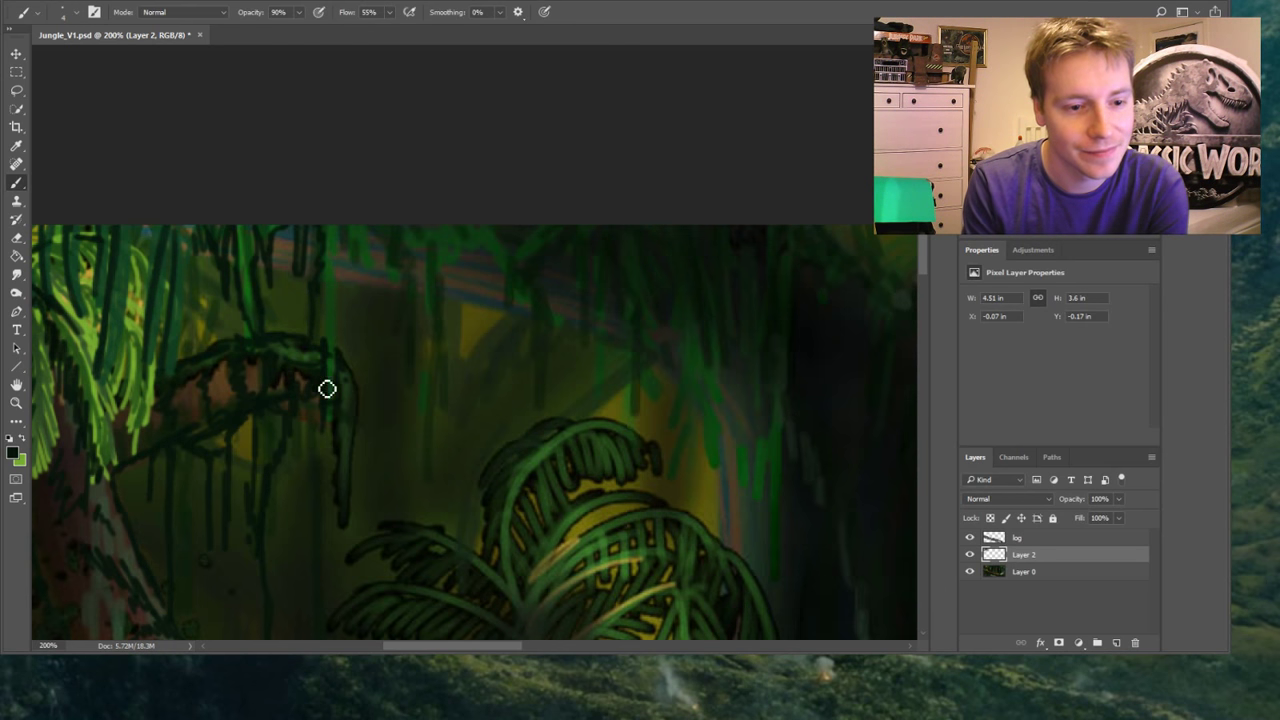
{"action": "left_click_drag", "start_coordinate": [349, 376], "coordinate": [346, 243]}
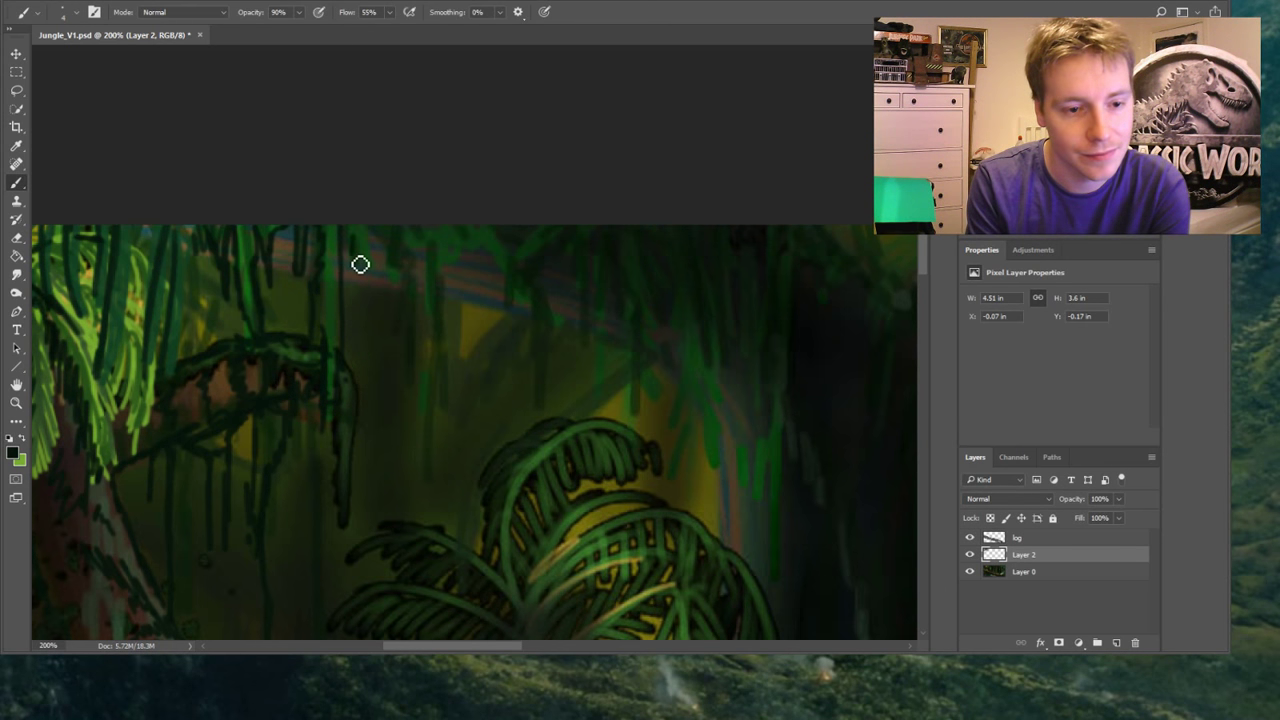
Paint dark green strokes across the small palm's fronds, darkening the lower tips and a right frond
{"action": "scroll", "coordinate": [905, 346], "scroll_direction": "down", "scroll_amount": 5}
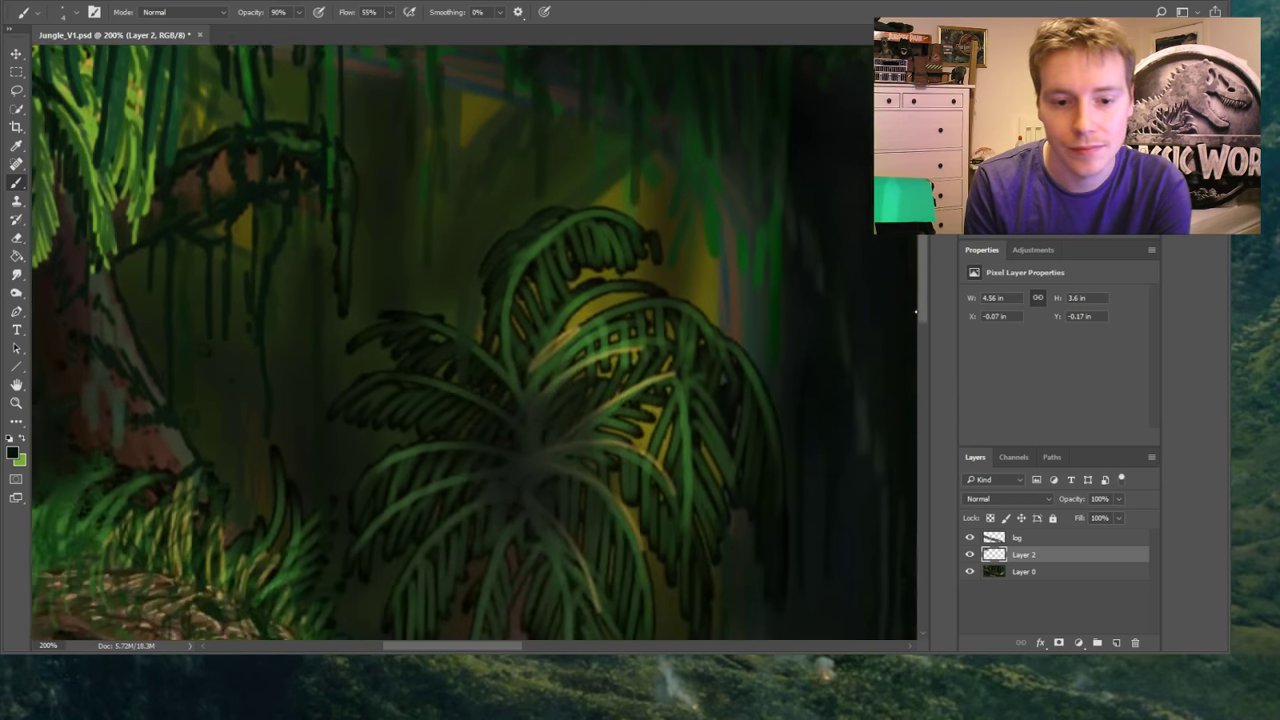
{"action": "left_click", "coordinate": [914, 349]}
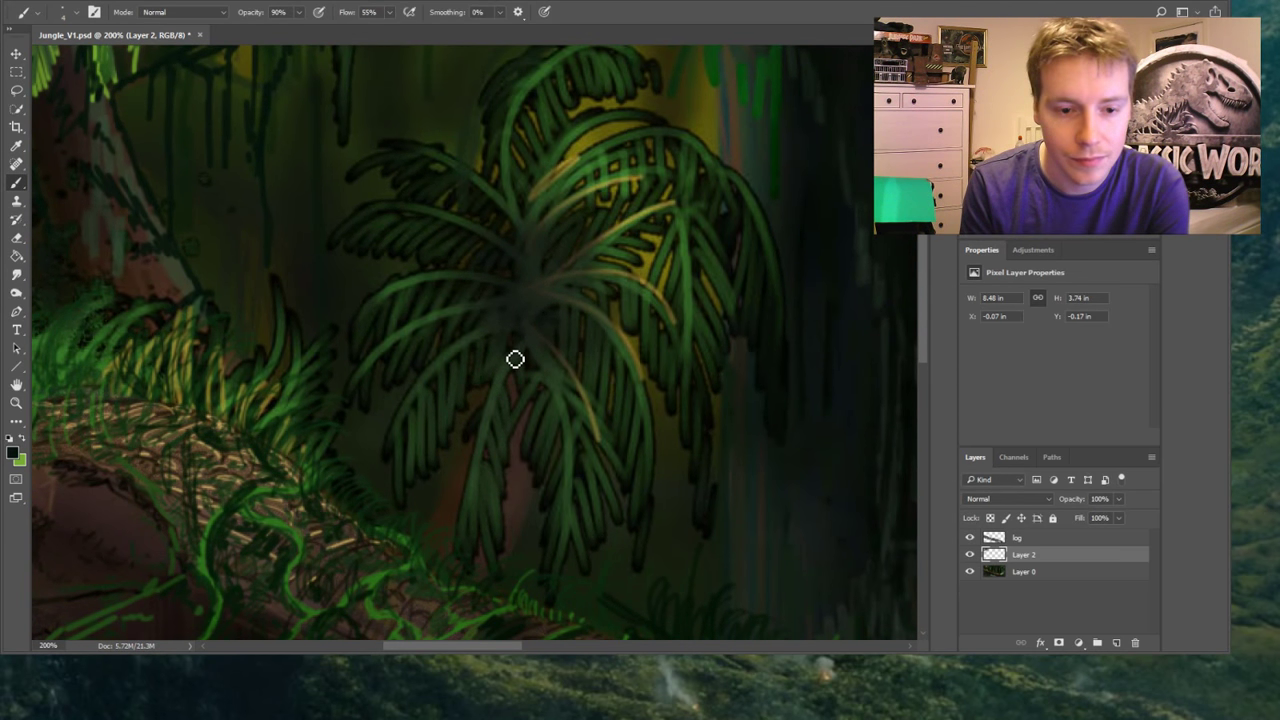
{"action": "mouse_move", "coordinate": [523, 349]}
{"action": "left_mouse_down"}
{"action": "mouse_move", "coordinate": [474, 427]}
{"action": "mouse_move", "coordinate": [466, 451]}
{"action": "mouse_move", "coordinate": [483, 444]}
{"action": "mouse_move", "coordinate": [466, 514]}
{"action": "left_mouse_up"}
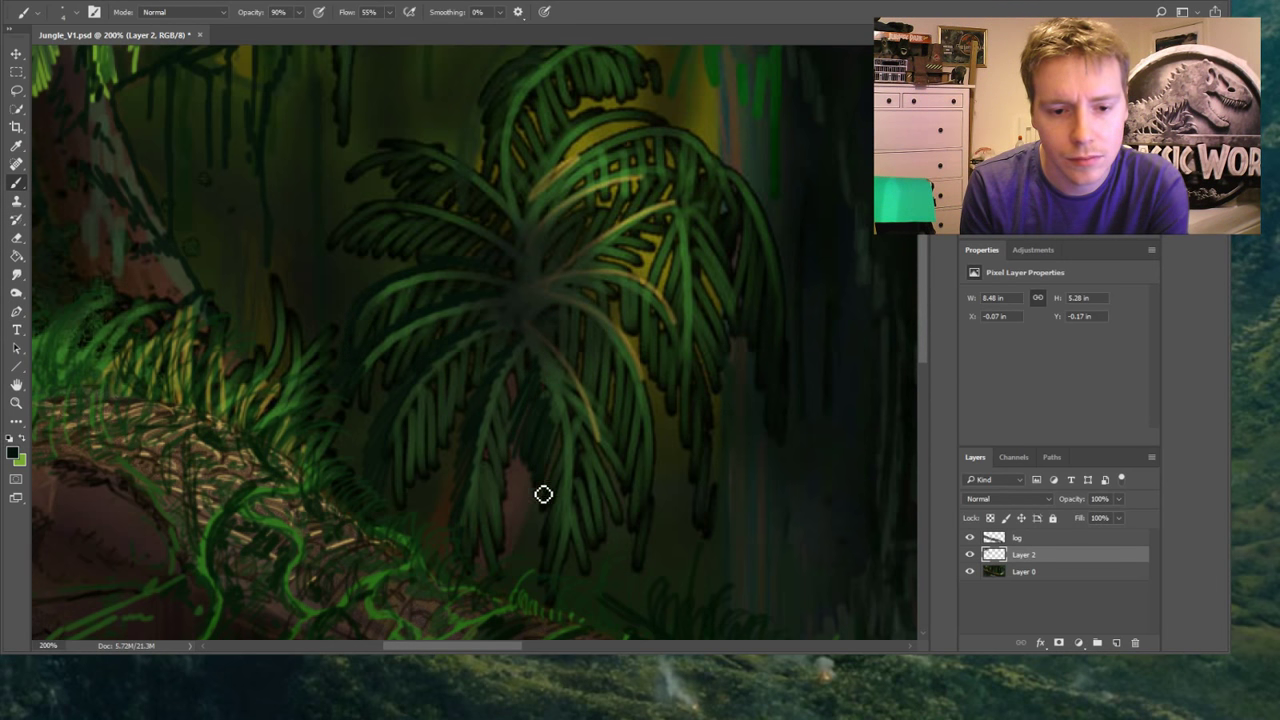
{"action": "left_click_drag", "start_coordinate": [565, 541], "coordinate": [558, 570]}
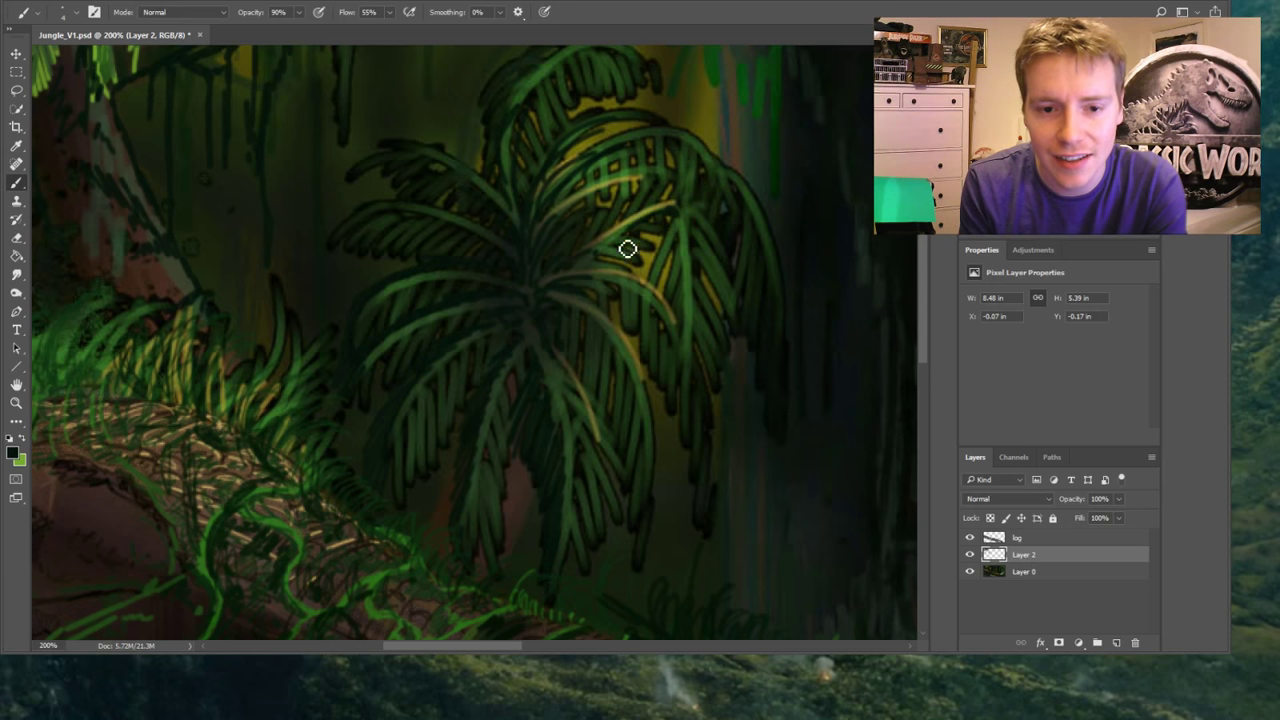
{"action": "left_click_drag", "start_coordinate": [680, 229], "coordinate": [686, 320]}
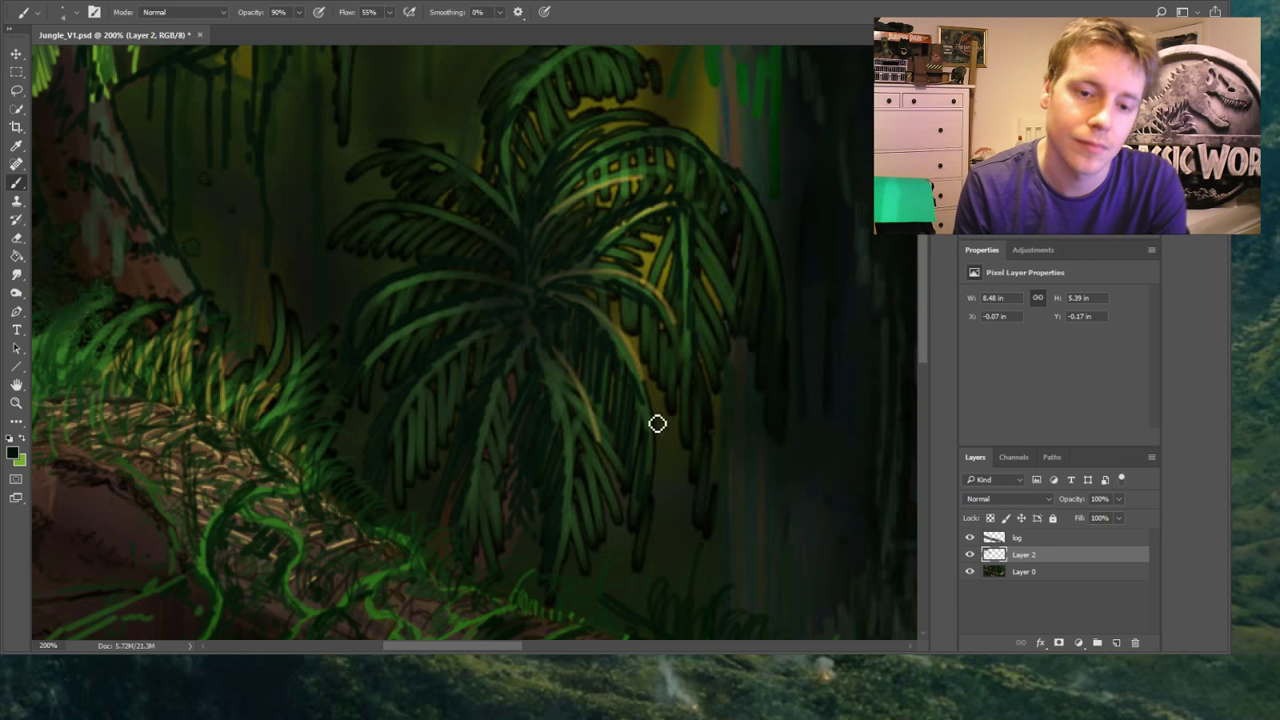
{"action": "left_click", "coordinate": [16, 402]}
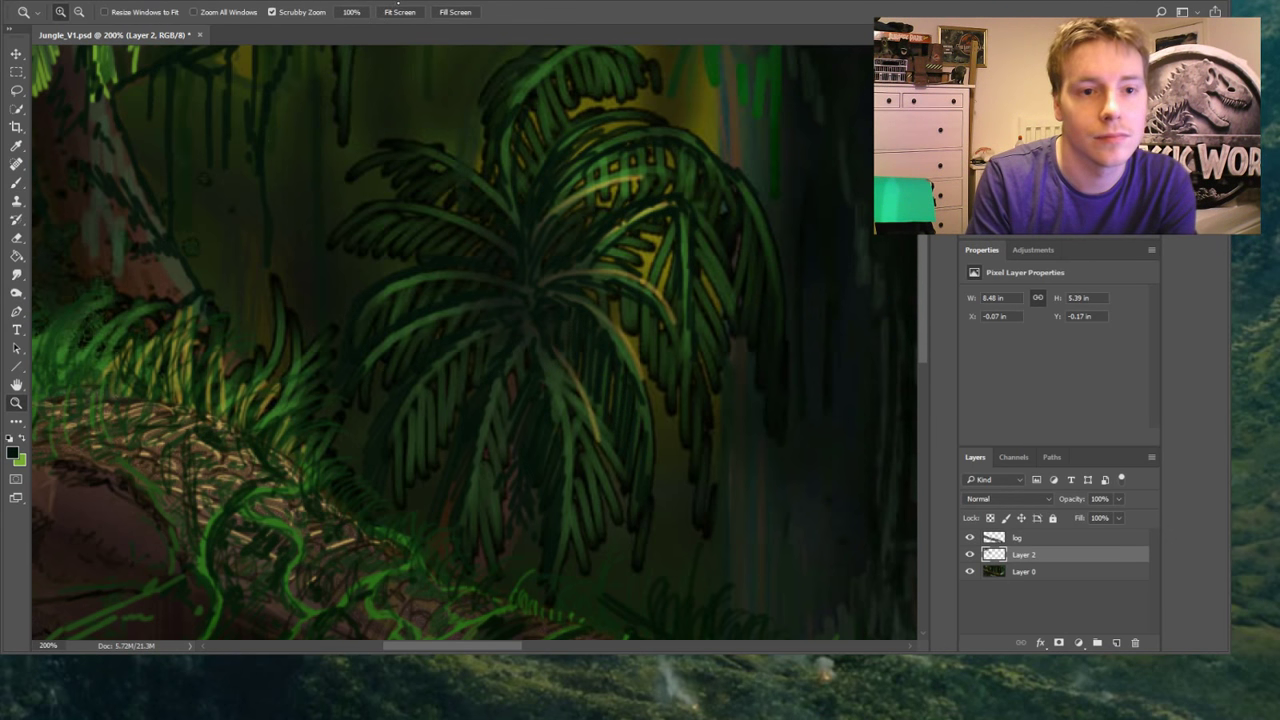
Fit the whole painting on screen, then zoom back to 100% on the upper-left area
{"action": "left_click", "coordinate": [399, 12]}
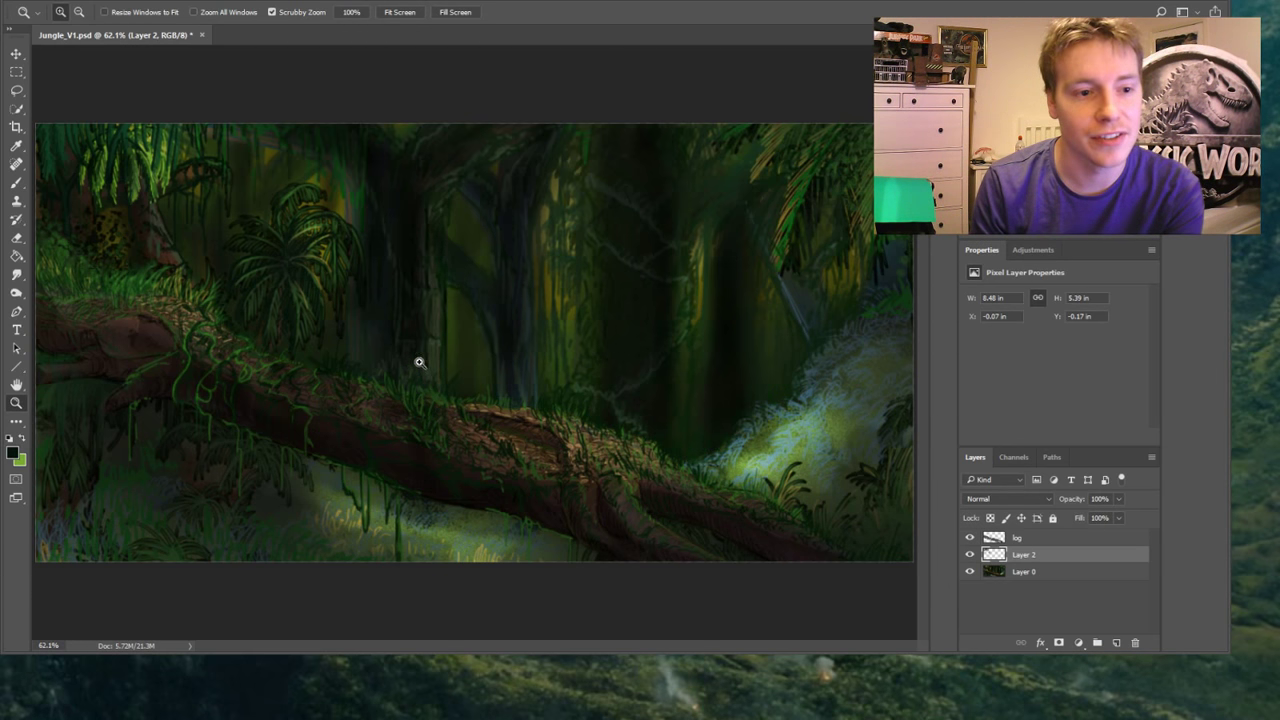
{"action": "left_click", "coordinate": [75, 150]}
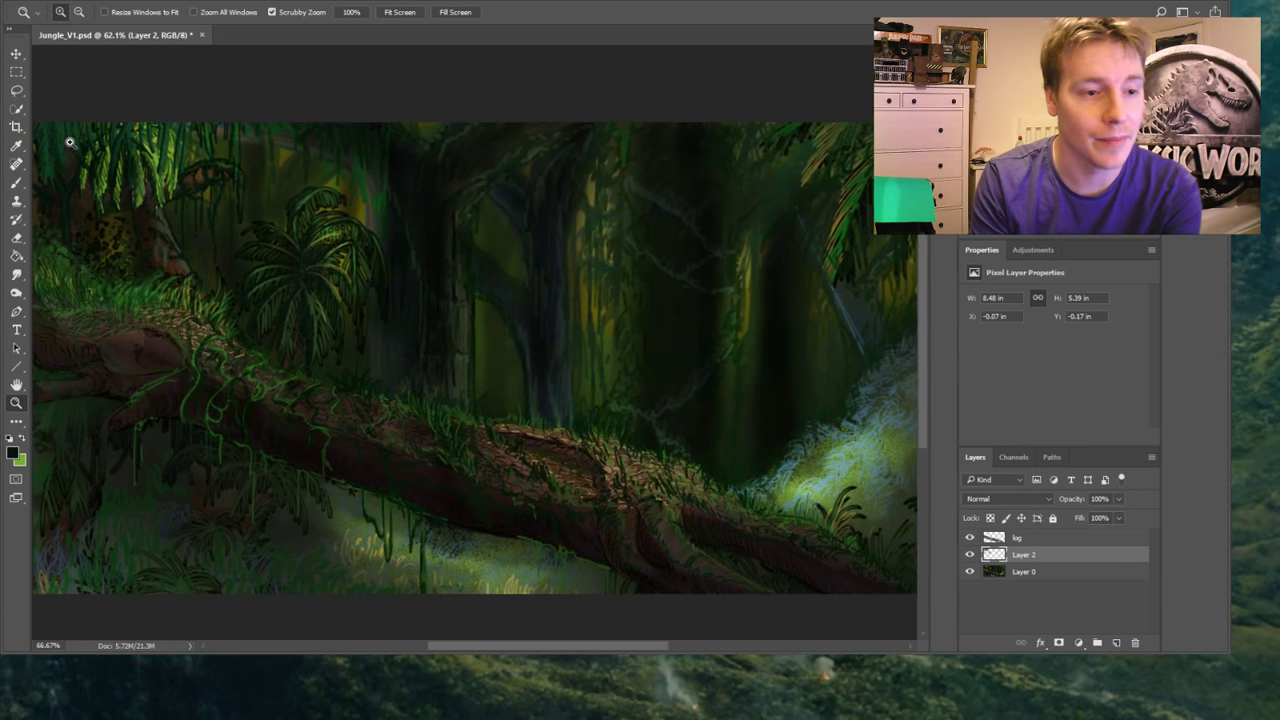
{"action": "left_click", "coordinate": [16, 292]}
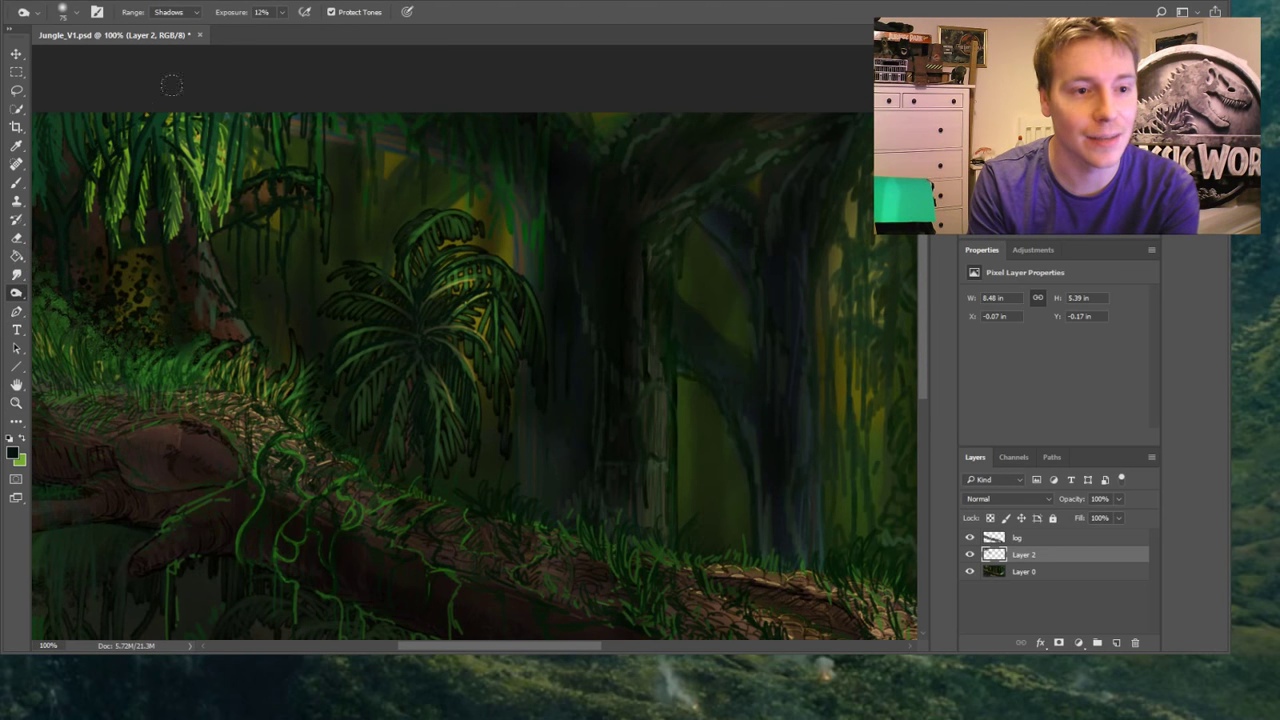
Switch the Burn tool's range from Shadows to Midtones and return to the Brush
{"action": "key", "text": "alt+shift+m"}
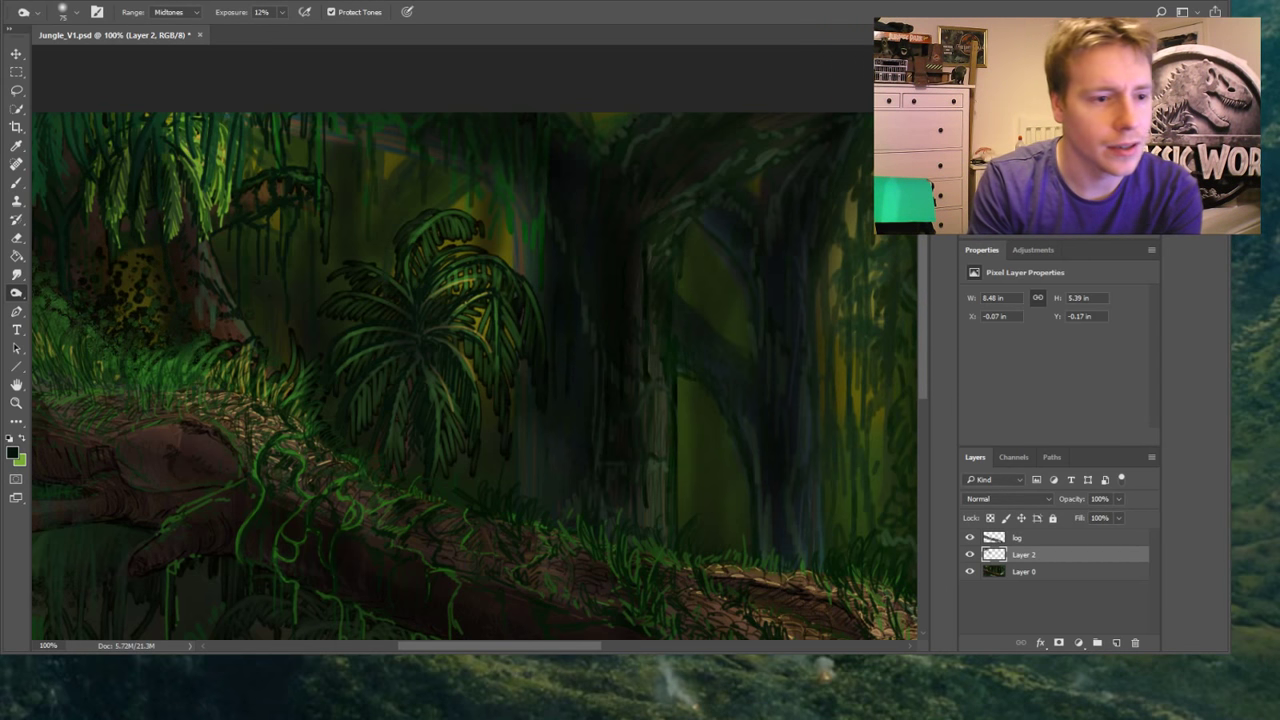
{"action": "key", "text": "b"}
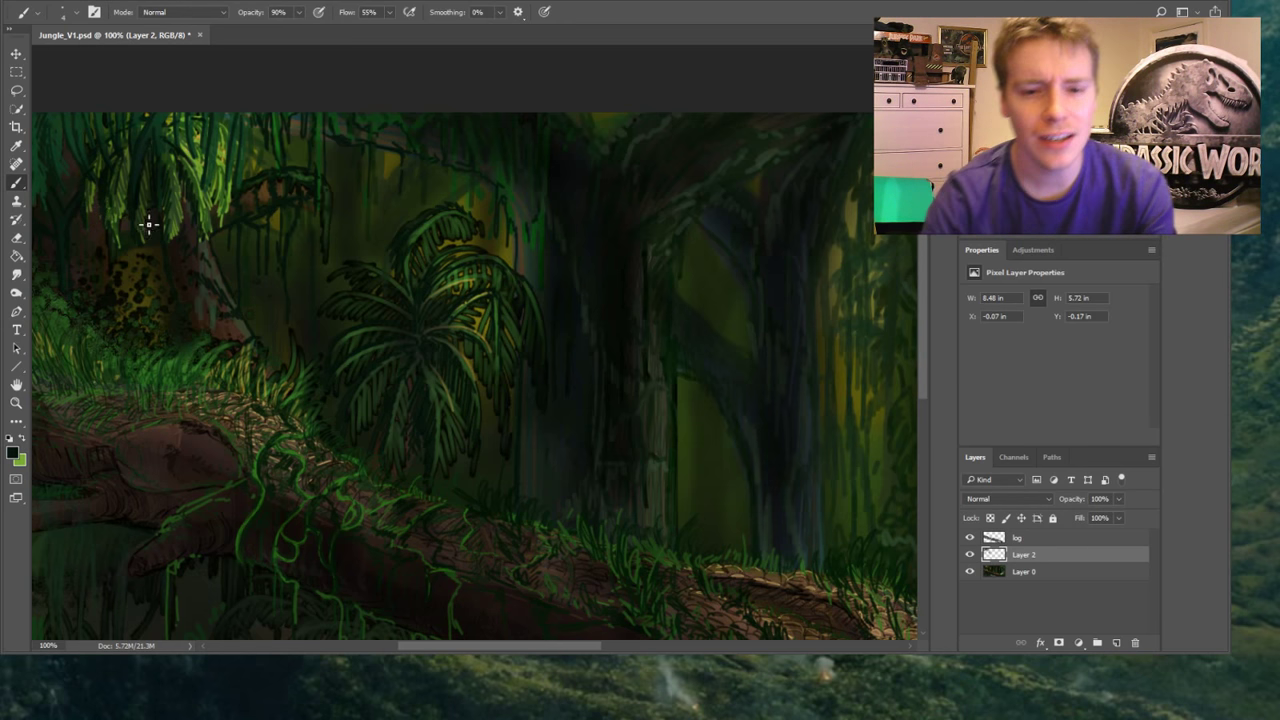
Paint dark strokes into the canopy along the top edge of the painting
{"action": "left_click_drag", "start_coordinate": [573, 201], "coordinate": [651, 117]}
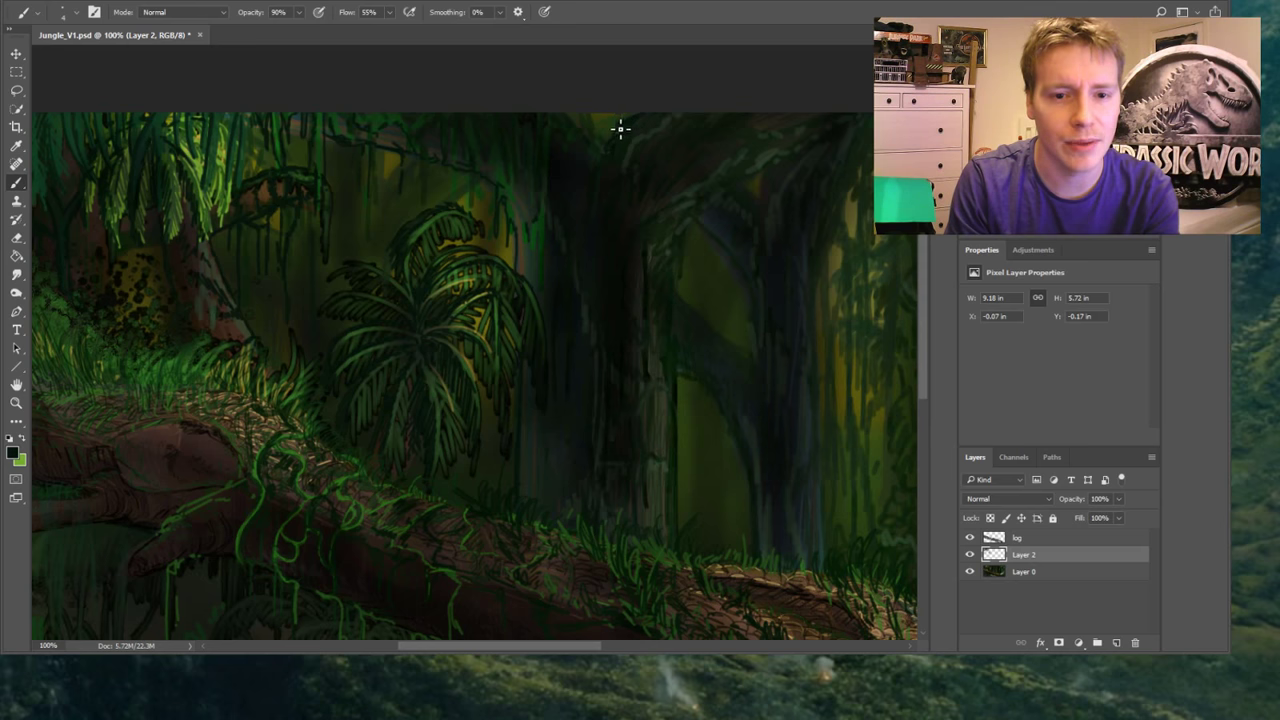
{"action": "mouse_move", "coordinate": [597, 118]}
{"action": "left_mouse_down"}
{"action": "mouse_move", "coordinate": [611, 134]}
{"action": "mouse_move", "coordinate": [651, 109]}
{"action": "mouse_move", "coordinate": [586, 121]}
{"action": "left_mouse_up"}
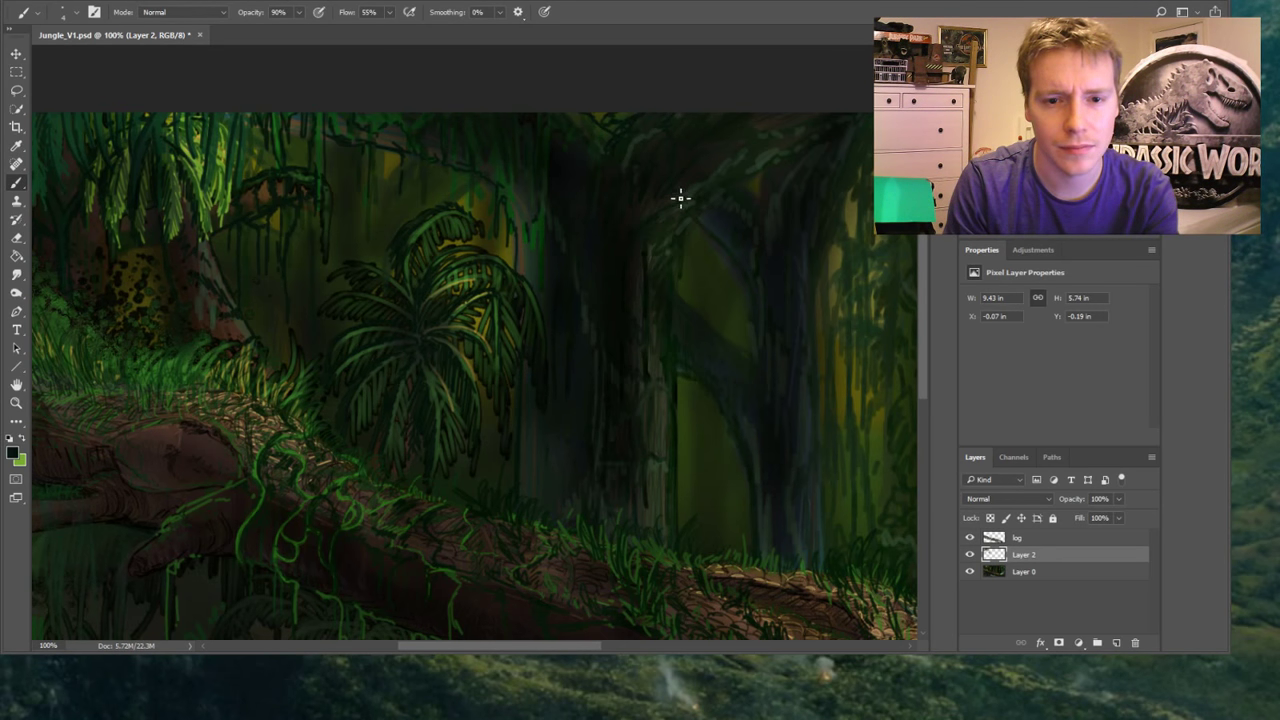
{"action": "mouse_move", "coordinate": [710, 157]}
{"action": "left_mouse_down"}
{"action": "mouse_move", "coordinate": [807, 145]}
{"action": "mouse_move", "coordinate": [773, 149]}
{"action": "left_mouse_up"}
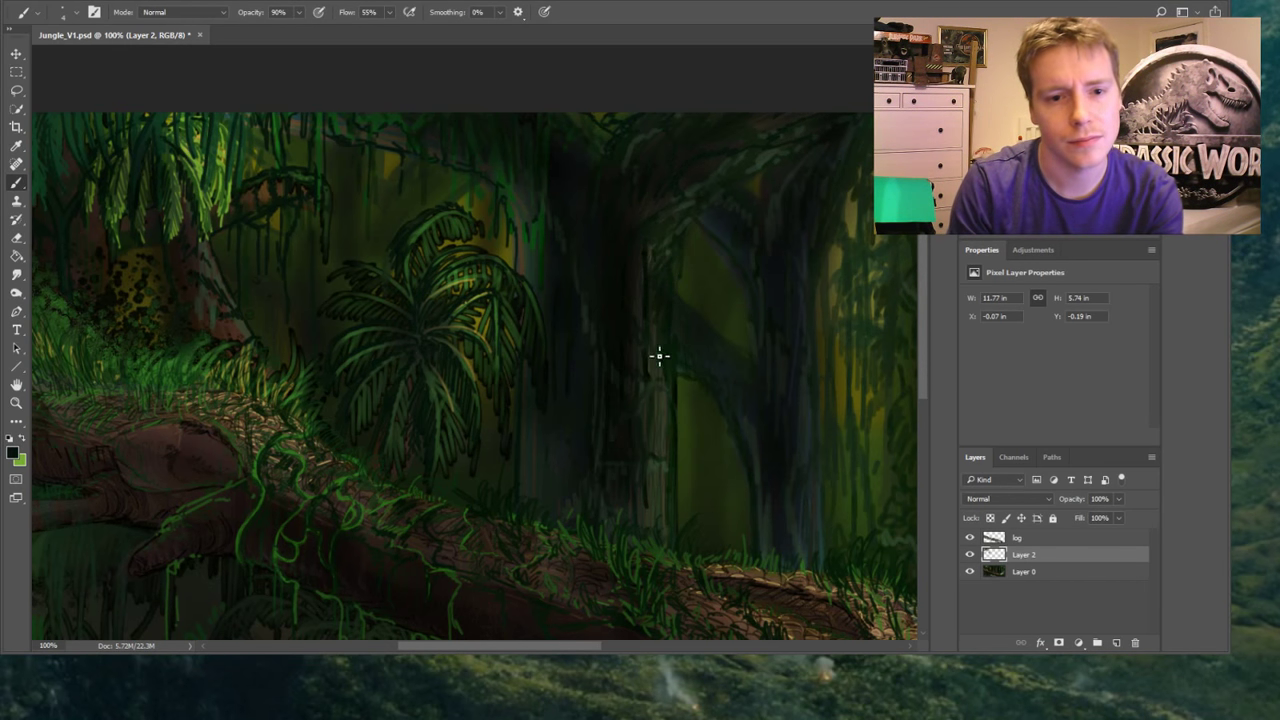
Darken the top-right foliage and palm fronds, undoing the last stray stroke
{"action": "scroll", "coordinate": [475, 380], "scroll_direction": "right", "scroll_amount": 10}
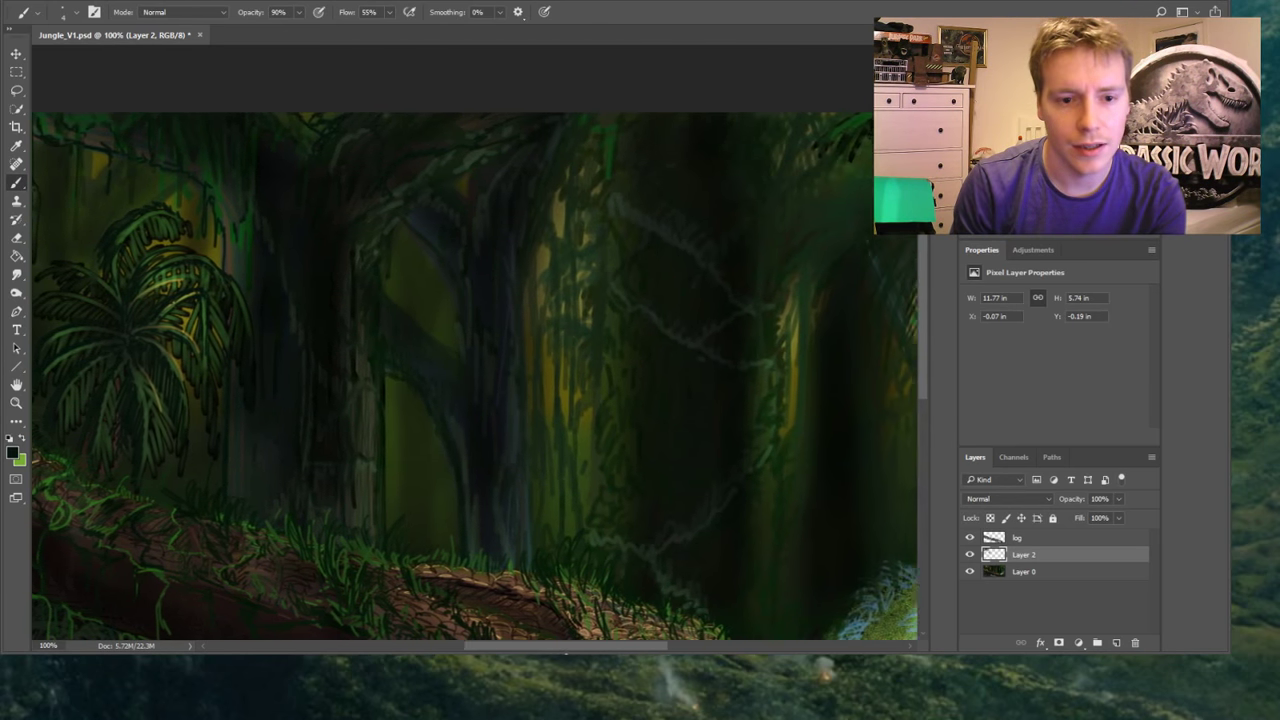
{"action": "scroll", "coordinate": [475, 380], "scroll_direction": "left", "scroll_amount": 1}
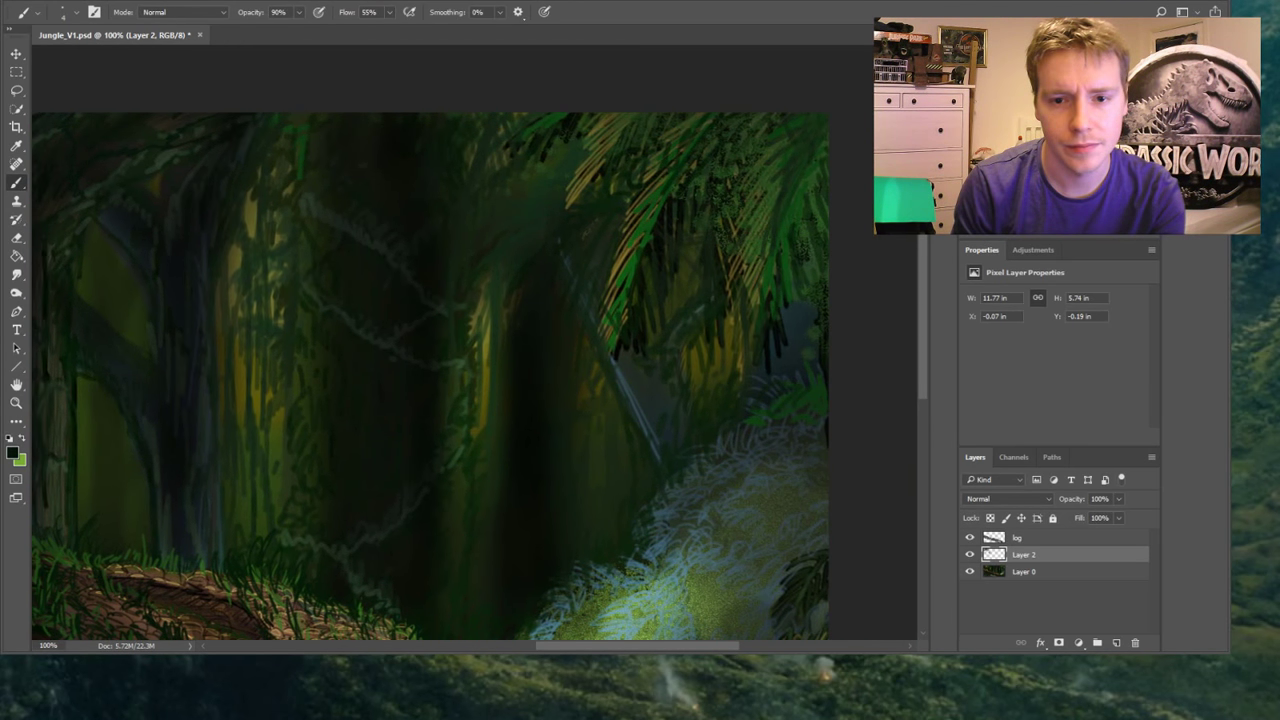
{"action": "mouse_move", "coordinate": [808, 123]}
{"action": "left_mouse_down"}
{"action": "mouse_move", "coordinate": [768, 151]}
{"action": "mouse_move", "coordinate": [798, 138]}
{"action": "mouse_move", "coordinate": [763, 164]}
{"action": "mouse_move", "coordinate": [794, 156]}
{"action": "mouse_move", "coordinate": [749, 217]}
{"action": "mouse_move", "coordinate": [791, 199]}
{"action": "mouse_move", "coordinate": [744, 250]}
{"action": "mouse_move", "coordinate": [781, 235]}
{"action": "mouse_move", "coordinate": [753, 285]}
{"action": "mouse_move", "coordinate": [783, 318]}
{"action": "mouse_move", "coordinate": [824, 269]}
{"action": "mouse_move", "coordinate": [834, 134]}
{"action": "left_mouse_up"}
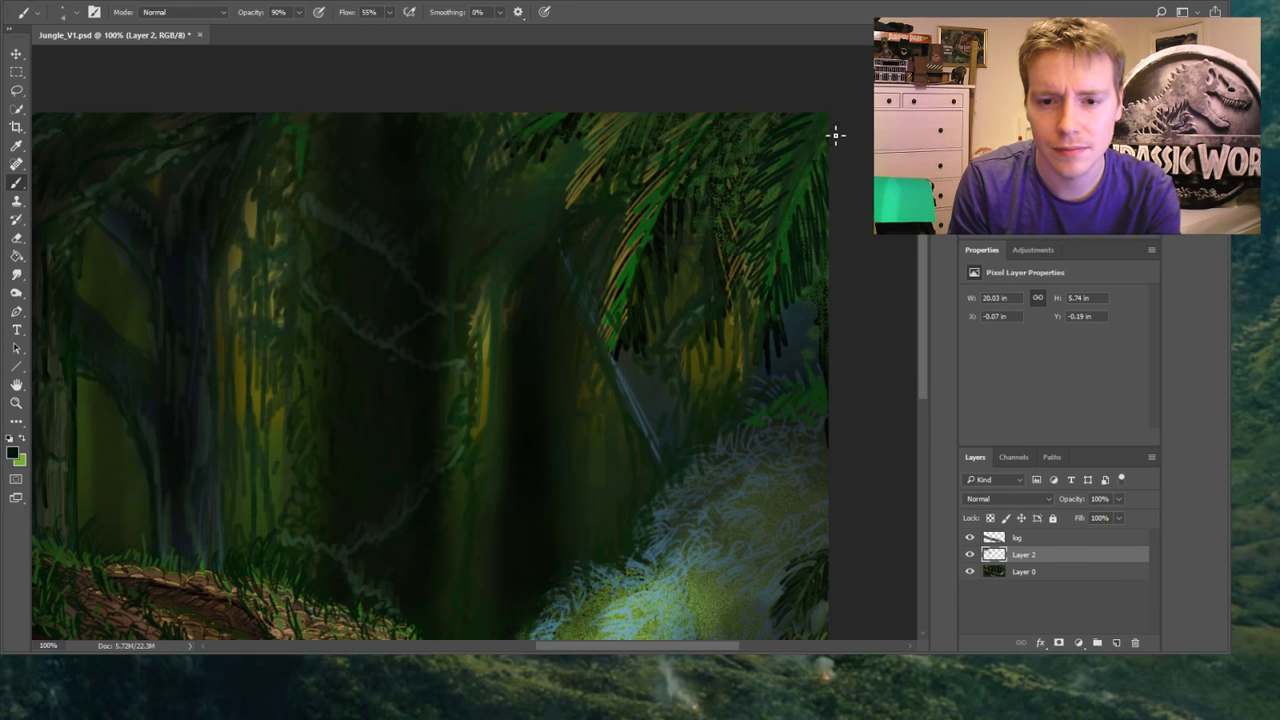
{"action": "mouse_move", "coordinate": [731, 123]}
{"action": "left_mouse_down"}
{"action": "mouse_move", "coordinate": [690, 123]}
{"action": "mouse_move", "coordinate": [632, 202]}
{"action": "mouse_move", "coordinate": [661, 198]}
{"action": "mouse_move", "coordinate": [619, 254]}
{"action": "mouse_move", "coordinate": [636, 251]}
{"action": "mouse_move", "coordinate": [606, 319]}
{"action": "mouse_move", "coordinate": [625, 354]}
{"action": "mouse_move", "coordinate": [641, 335]}
{"action": "mouse_move", "coordinate": [656, 347]}
{"action": "mouse_move", "coordinate": [665, 329]}
{"action": "mouse_move", "coordinate": [689, 192]}
{"action": "mouse_move", "coordinate": [716, 216]}
{"action": "mouse_move", "coordinate": [779, 131]}
{"action": "left_mouse_up"}
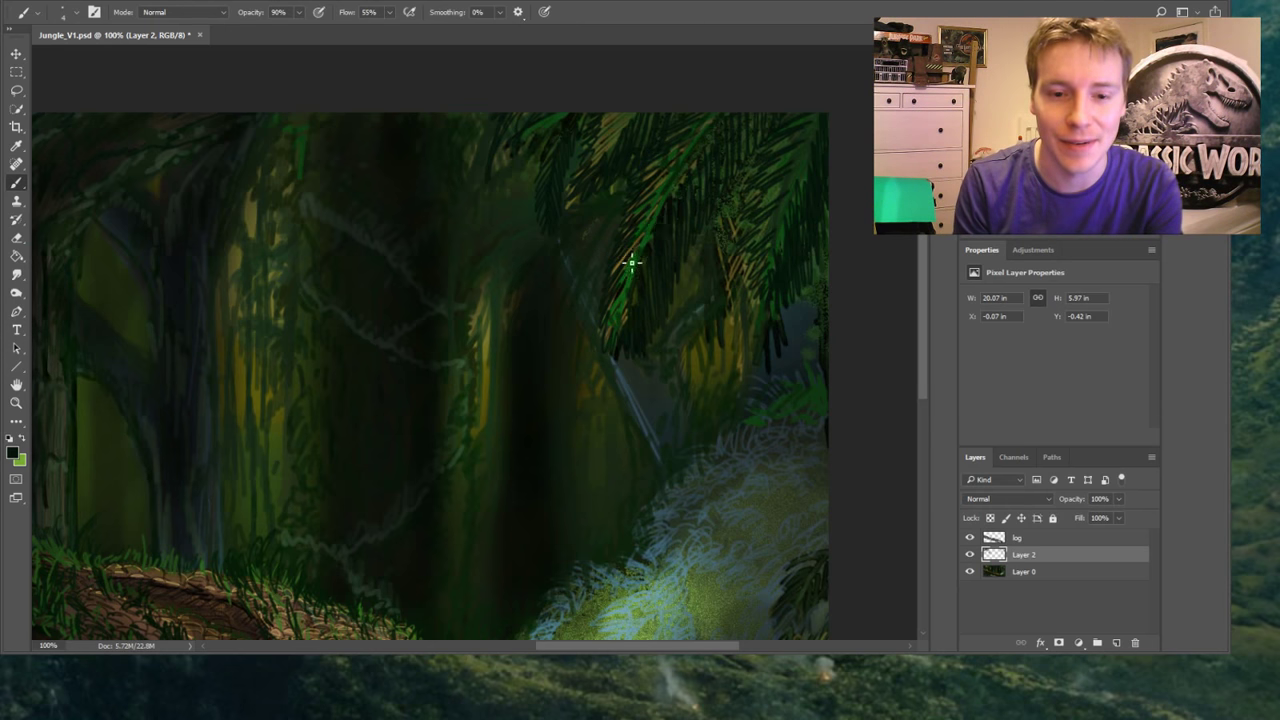
{"action": "key", "text": "ctrl+z"}
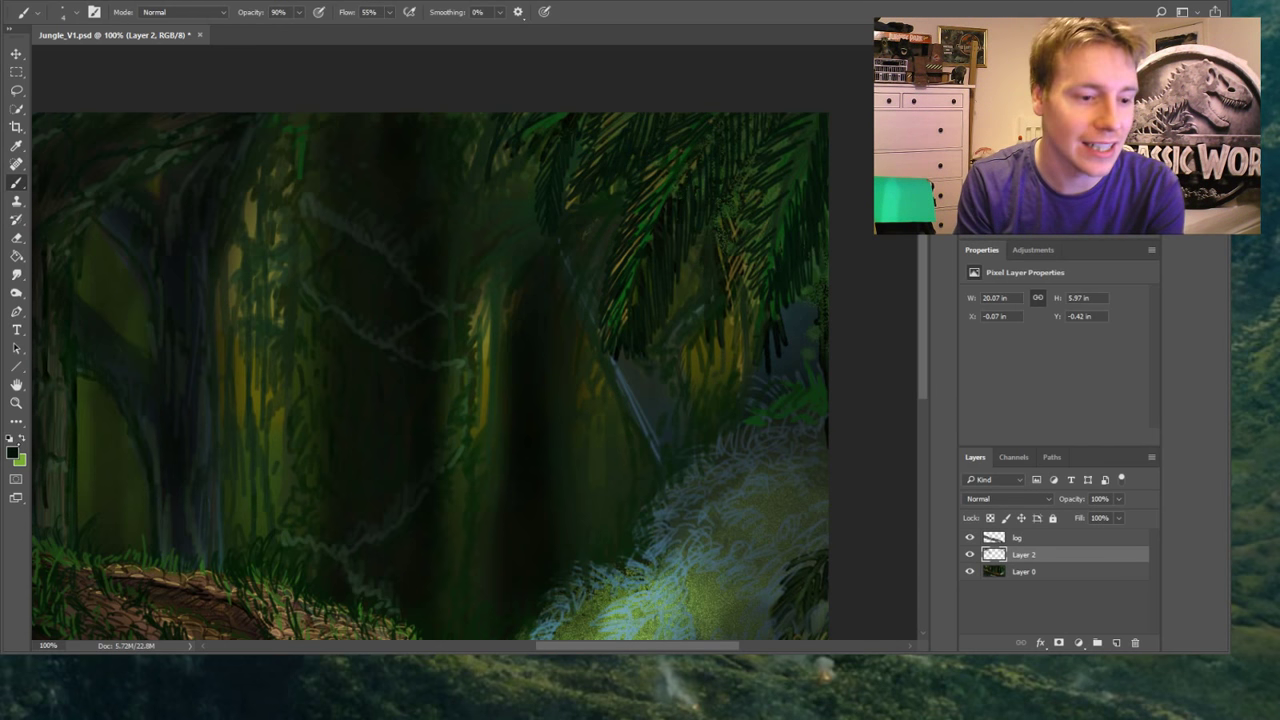
Switch to green and paint light-green leaf strokes on the upper fronds
{"action": "key", "text": "x"}
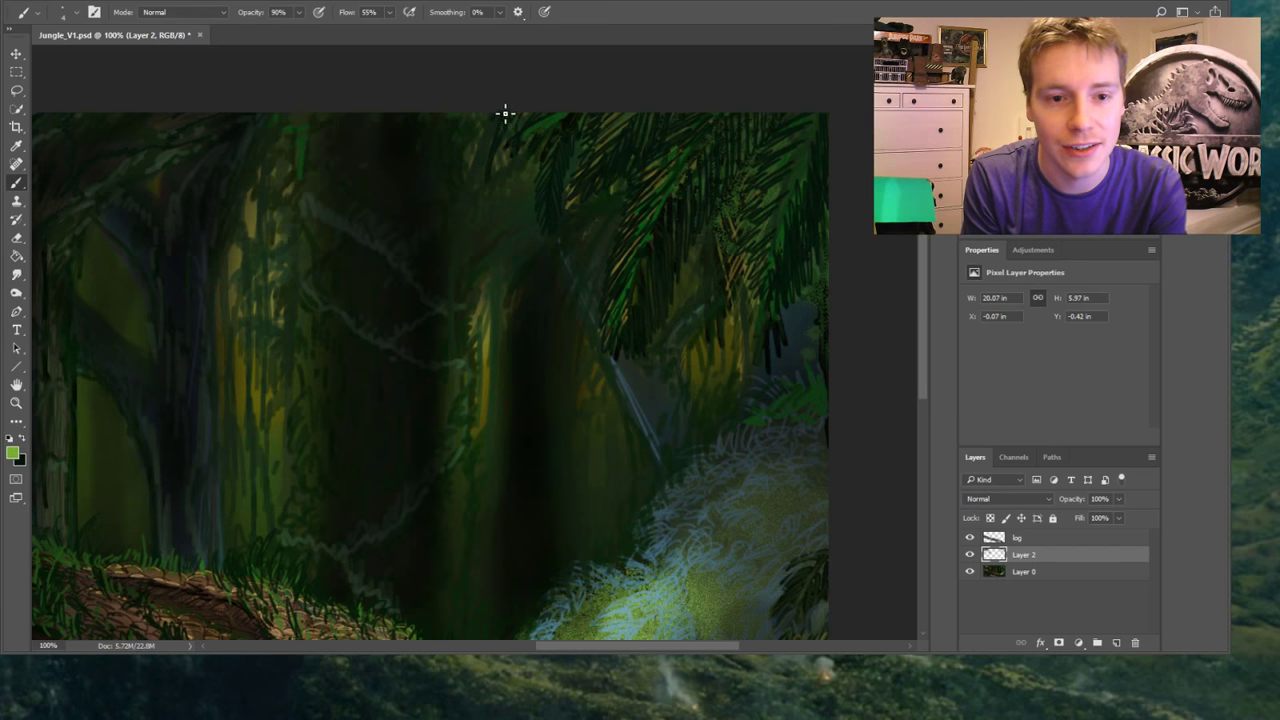
{"action": "mouse_move", "coordinate": [492, 127]}
{"action": "left_mouse_down"}
{"action": "mouse_move", "coordinate": [503, 121]}
{"action": "mouse_move", "coordinate": [488, 165]}
{"action": "mouse_move", "coordinate": [506, 143]}
{"action": "left_mouse_up"}
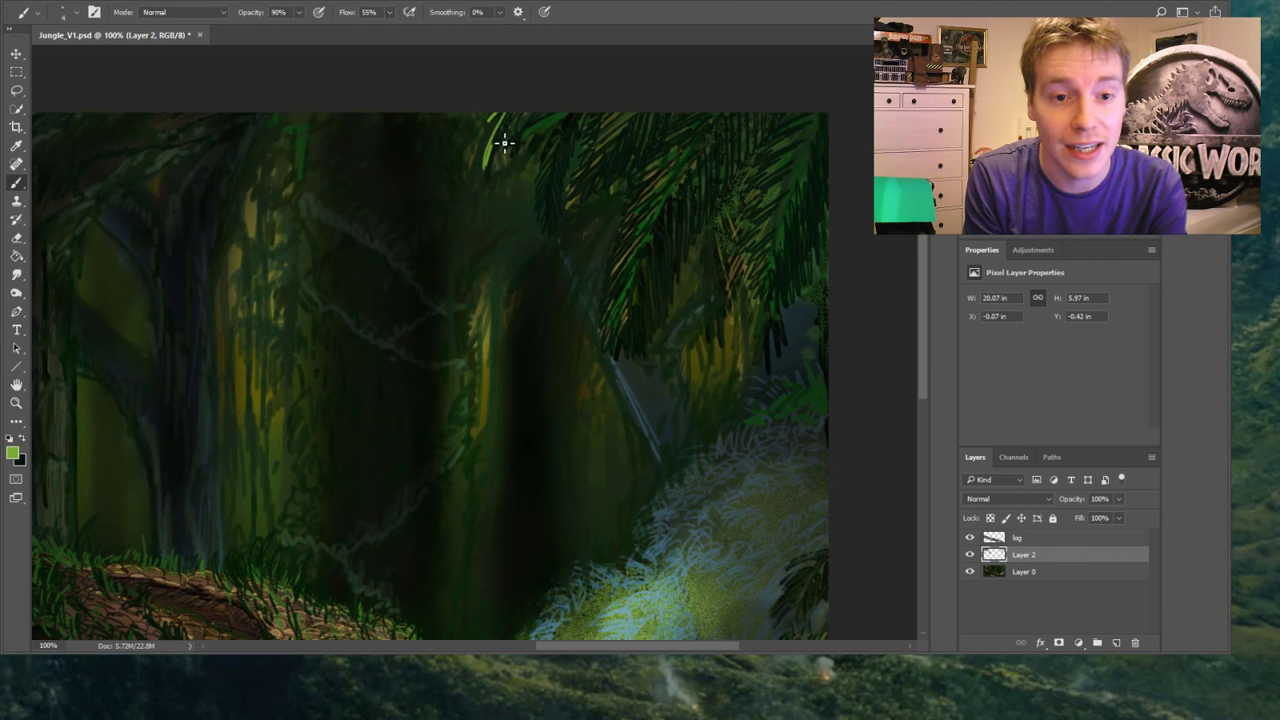
{"action": "mouse_move", "coordinate": [521, 150]}
{"action": "left_mouse_down"}
{"action": "mouse_move", "coordinate": [573, 126]}
{"action": "mouse_move", "coordinate": [541, 152]}
{"action": "left_mouse_up"}
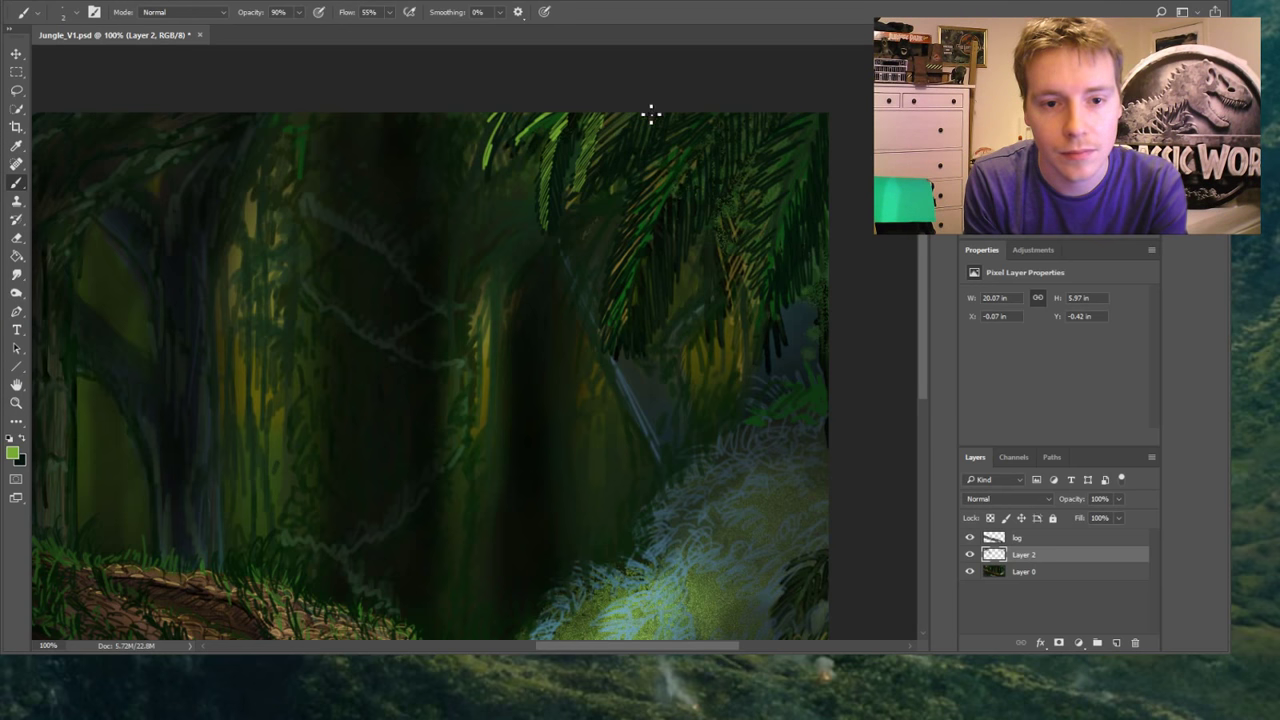
{"action": "mouse_move", "coordinate": [706, 121]}
{"action": "left_mouse_down"}
{"action": "mouse_move", "coordinate": [671, 143]}
{"action": "mouse_move", "coordinate": [663, 166]}
{"action": "mouse_move", "coordinate": [699, 149]}
{"action": "mouse_move", "coordinate": [626, 260]}
{"action": "mouse_move", "coordinate": [622, 348]}
{"action": "left_mouse_up"}
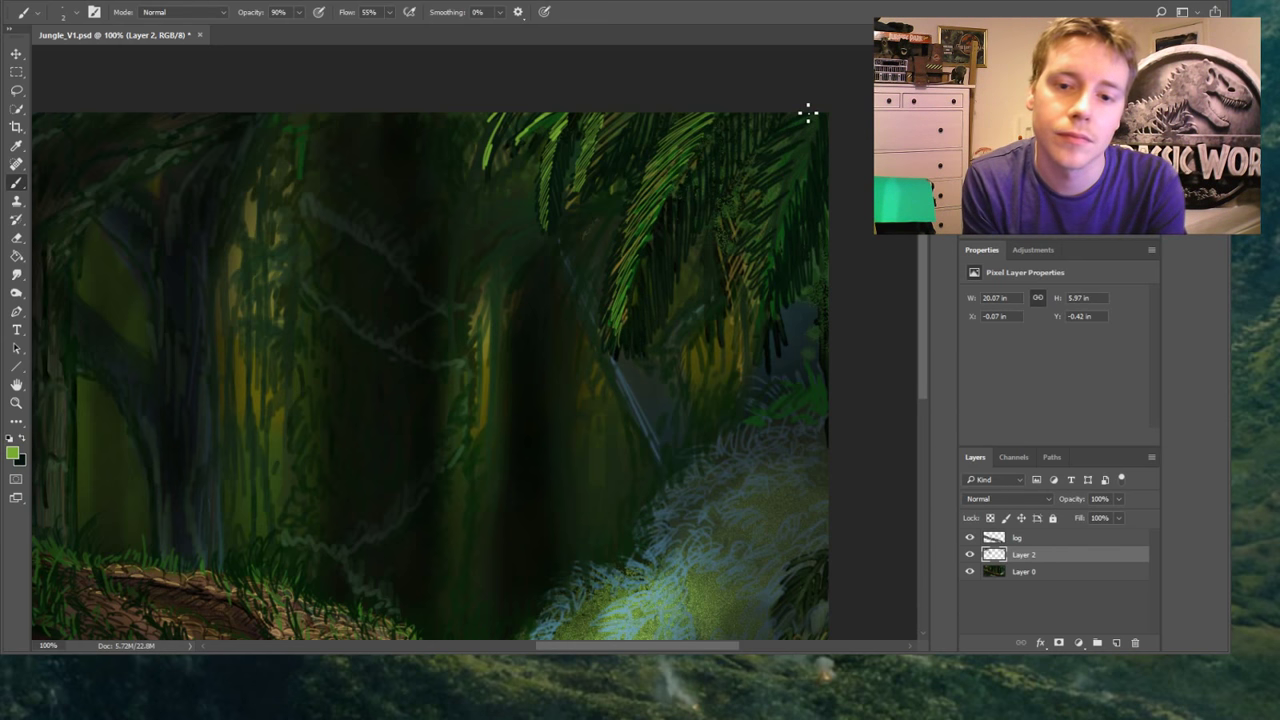
Add brighter green leaves down the right-hand fronds, then fit the whole painting on screen
{"action": "mouse_move", "coordinate": [808, 114]}
{"action": "left_mouse_down"}
{"action": "mouse_move", "coordinate": [814, 145]}
{"action": "mouse_move", "coordinate": [759, 216]}
{"action": "mouse_move", "coordinate": [800, 187]}
{"action": "mouse_move", "coordinate": [753, 265]}
{"action": "mouse_move", "coordinate": [777, 254]}
{"action": "mouse_move", "coordinate": [759, 283]}
{"action": "mouse_move", "coordinate": [776, 264]}
{"action": "mouse_move", "coordinate": [757, 297]}
{"action": "left_mouse_up"}
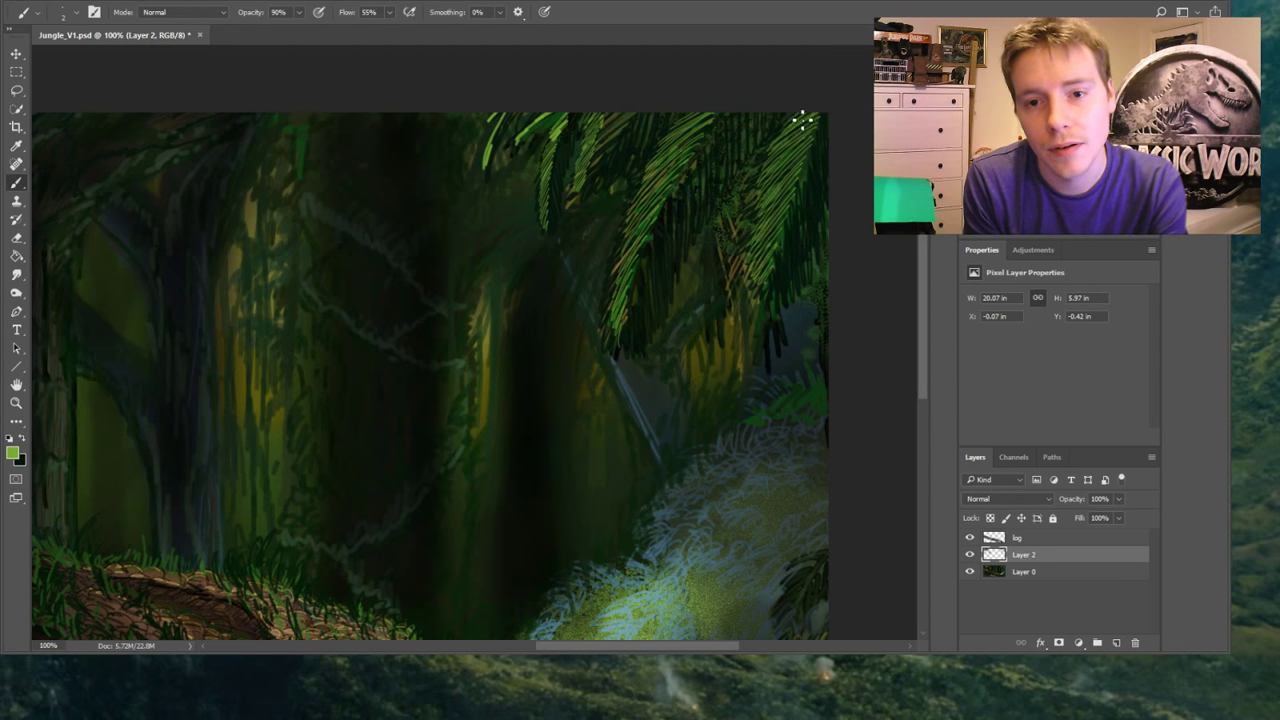
{"action": "mouse_move", "coordinate": [831, 106]}
{"action": "left_mouse_down"}
{"action": "mouse_move", "coordinate": [790, 226]}
{"action": "mouse_move", "coordinate": [791, 206]}
{"action": "mouse_move", "coordinate": [749, 263]}
{"action": "left_mouse_up"}
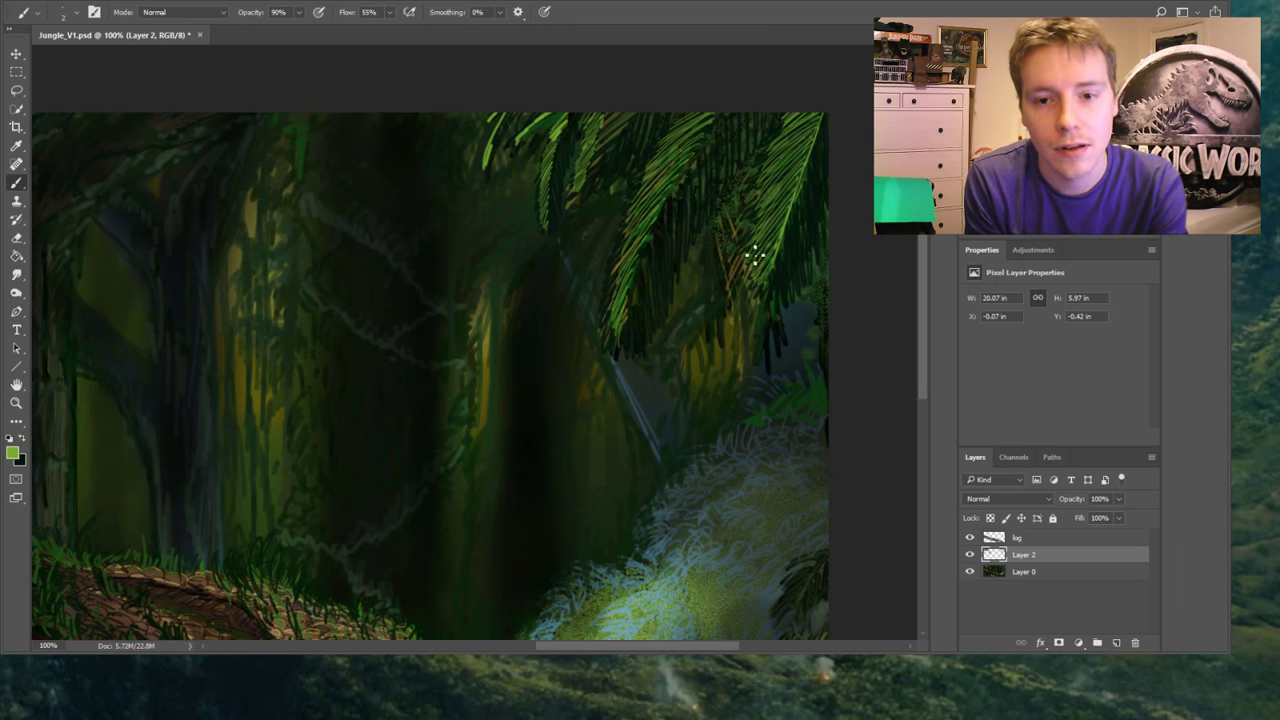
{"action": "mouse_move", "coordinate": [726, 140]}
{"action": "left_mouse_down"}
{"action": "mouse_move", "coordinate": [712, 152]}
{"action": "mouse_move", "coordinate": [729, 120]}
{"action": "mouse_move", "coordinate": [623, 312]}
{"action": "mouse_move", "coordinate": [651, 245]}
{"action": "left_mouse_up"}
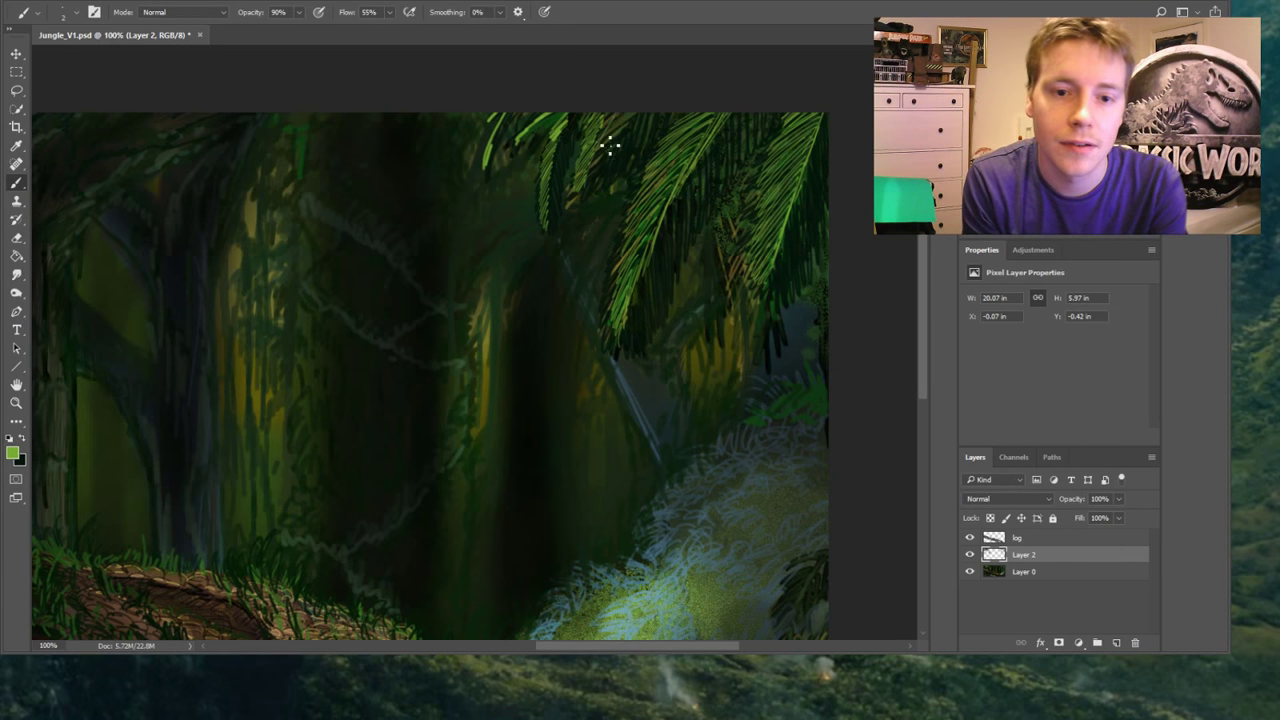
{"action": "left_click_drag", "start_coordinate": [612, 150], "coordinate": [604, 116]}
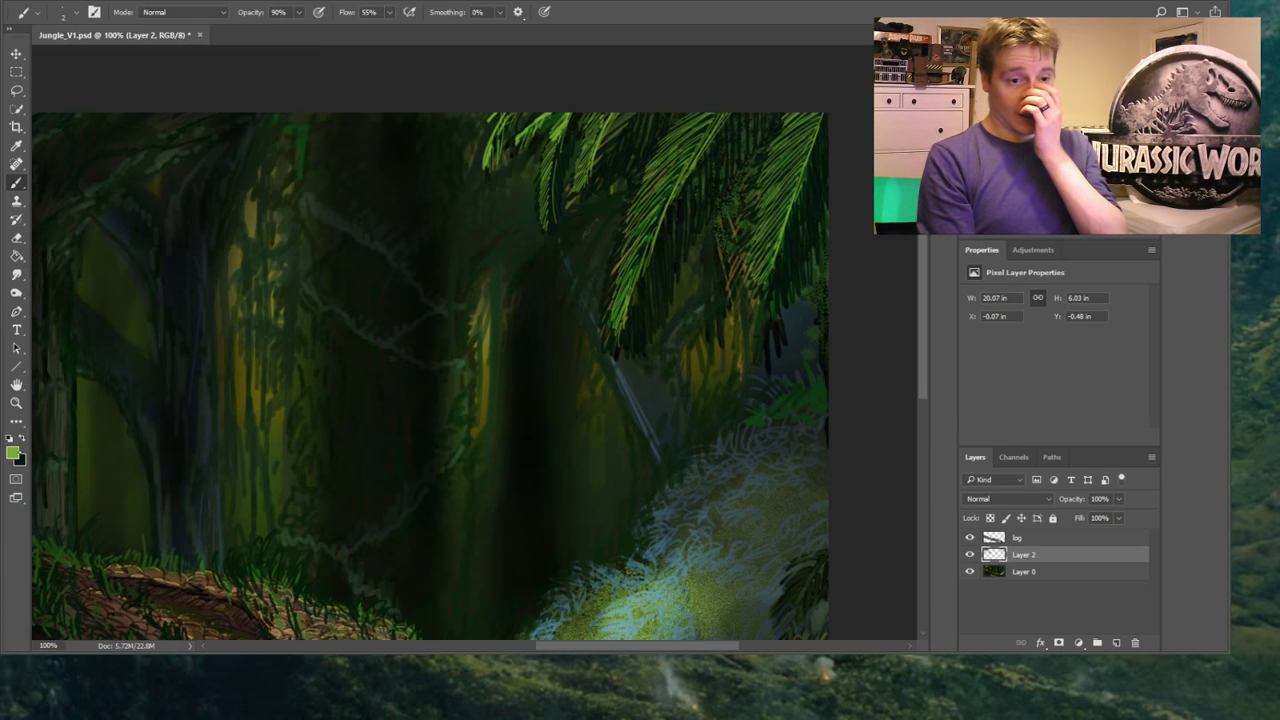
{"action": "key", "text": "z"}
{"action": "left_click", "coordinate": [400, 12]}
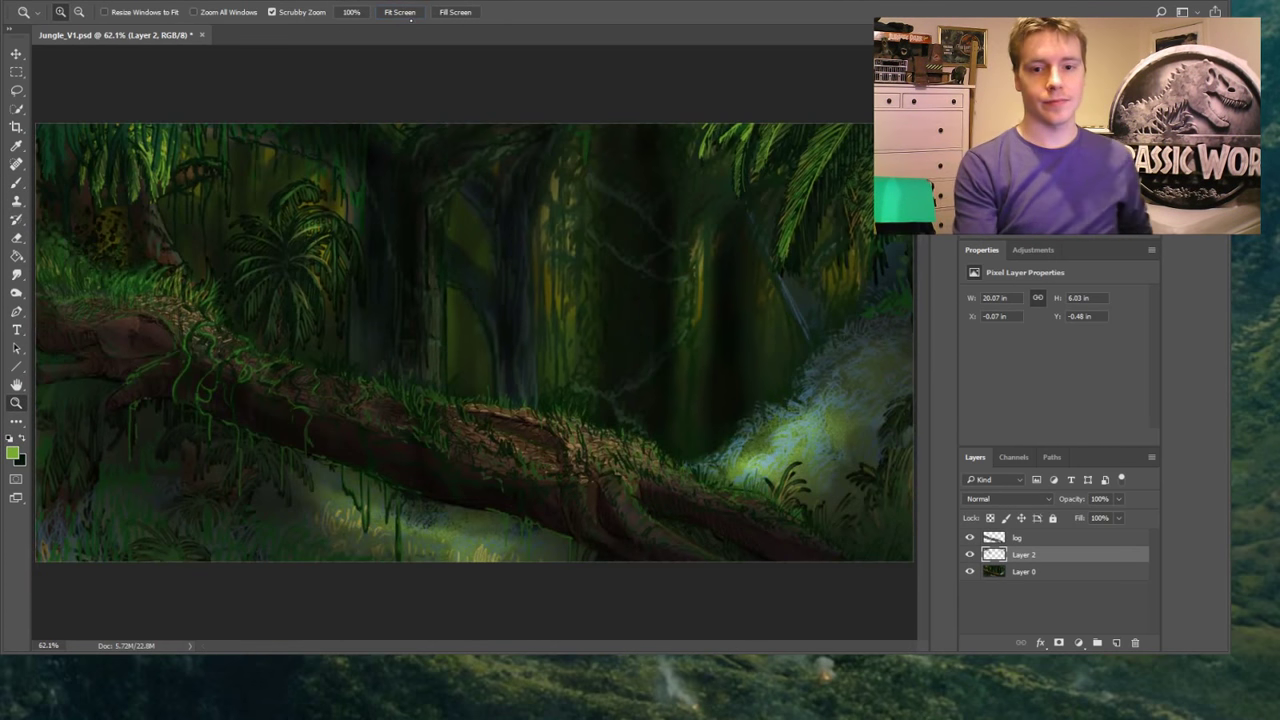
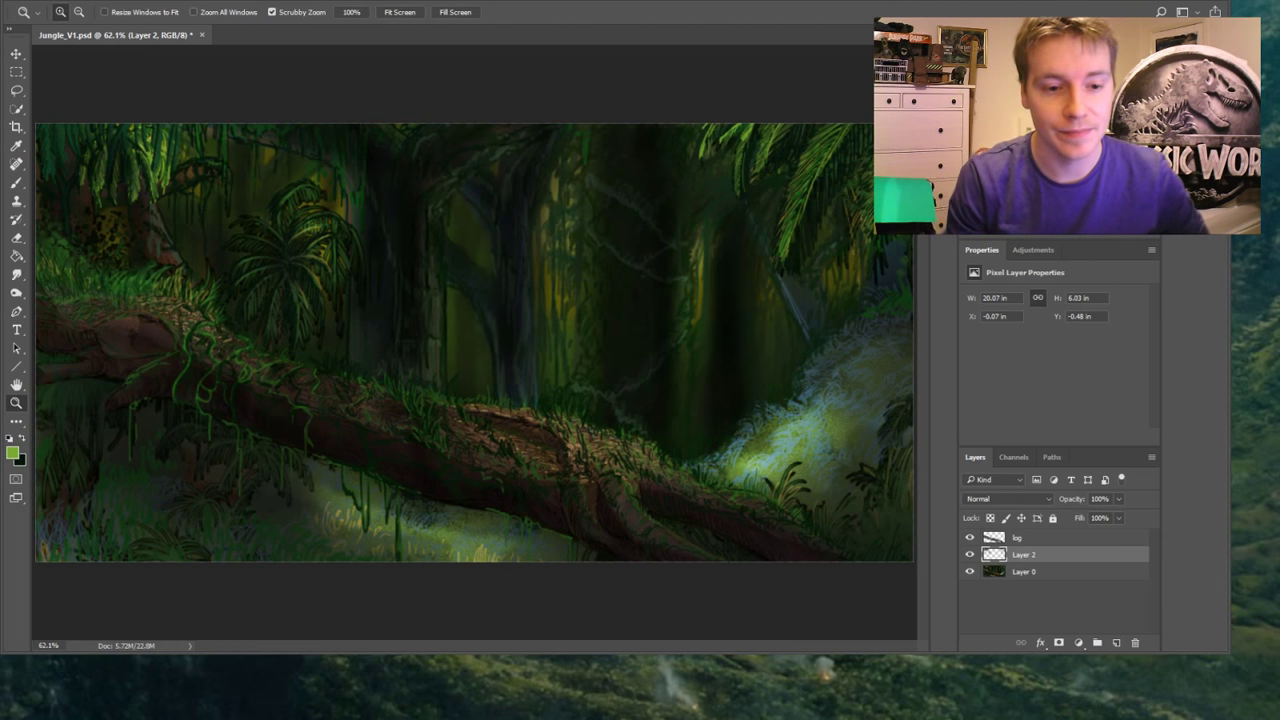
View the painting at 100% and dab a few small brush strokes on the log
{"action": "double_click", "coordinate": [658, 477]}
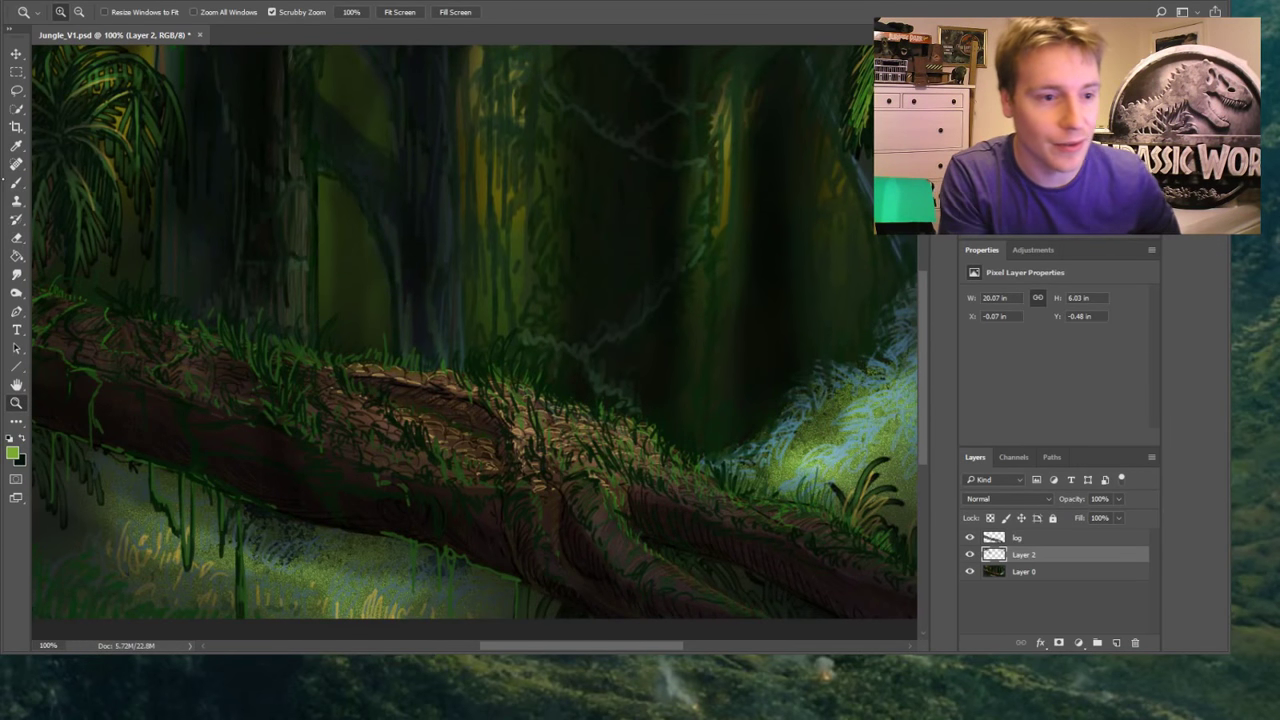
{"action": "key", "text": "b"}
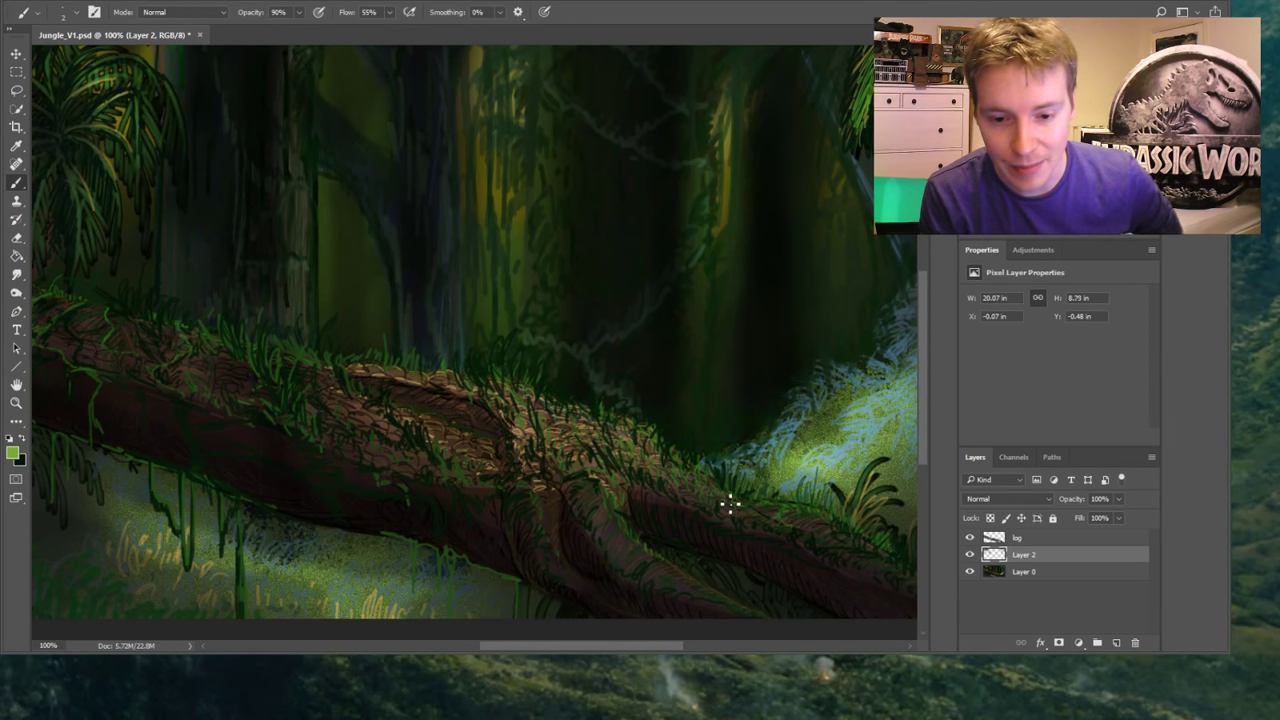
{"action": "mouse_move", "coordinate": [727, 505]}
{"action": "left_mouse_down"}
{"action": "mouse_move", "coordinate": [717, 514]}
{"action": "mouse_move", "coordinate": [735, 505]}
{"action": "mouse_move", "coordinate": [709, 486]}
{"action": "mouse_move", "coordinate": [689, 508]}
{"action": "mouse_move", "coordinate": [728, 520]}
{"action": "left_mouse_up"}
On the log layer, sample a darker green and paint moss strokes along the log
{"action": "key", "text": "alt+bracketright"}
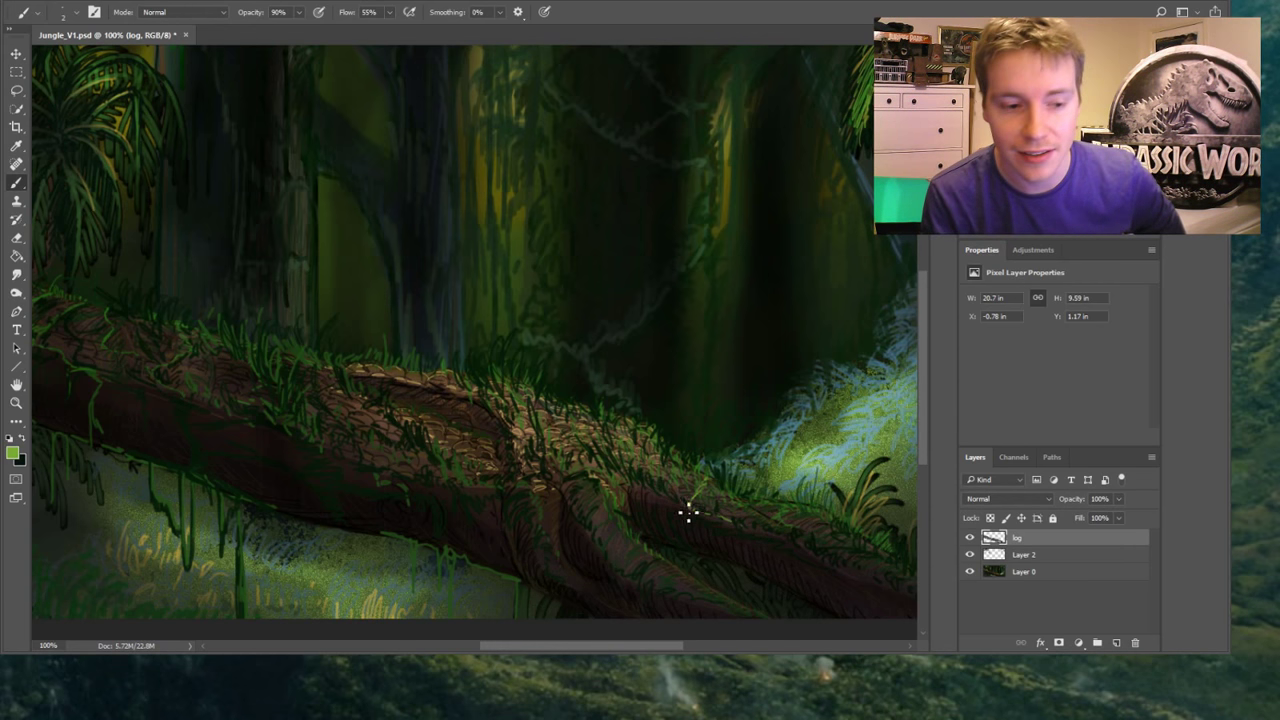
{"action": "key", "text": "alt"}
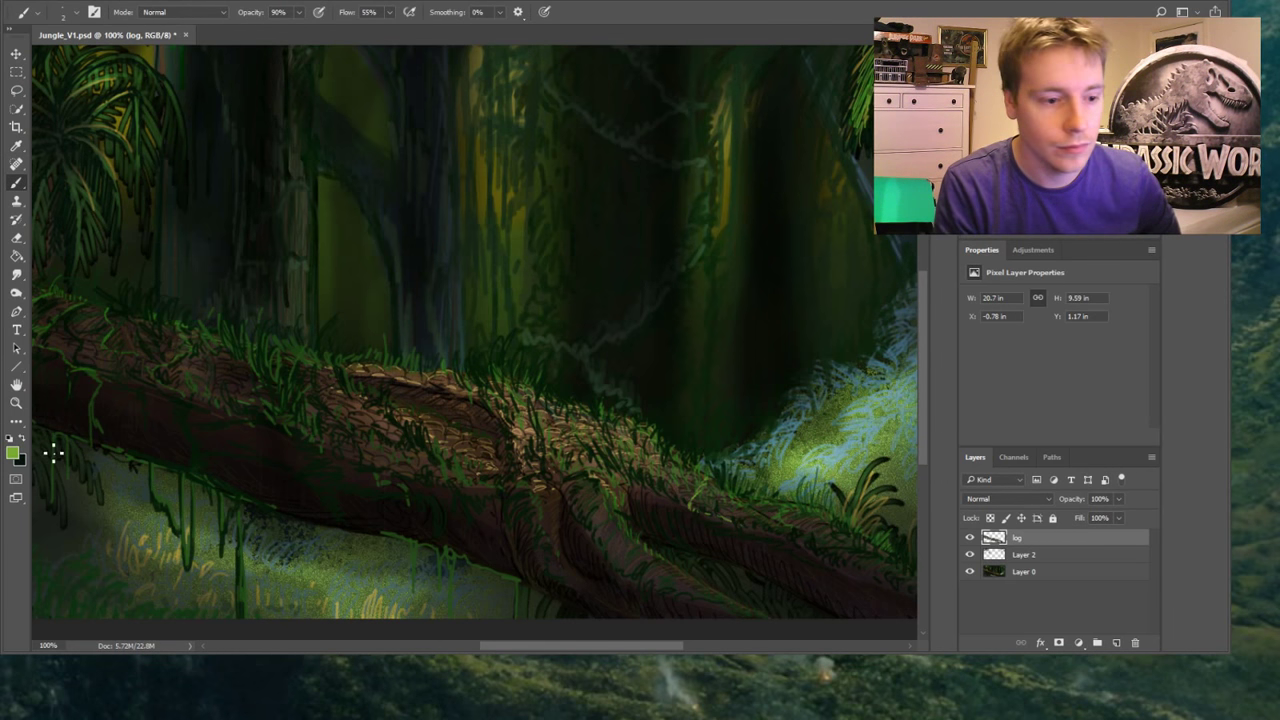
{"action": "key", "text": "alt"}
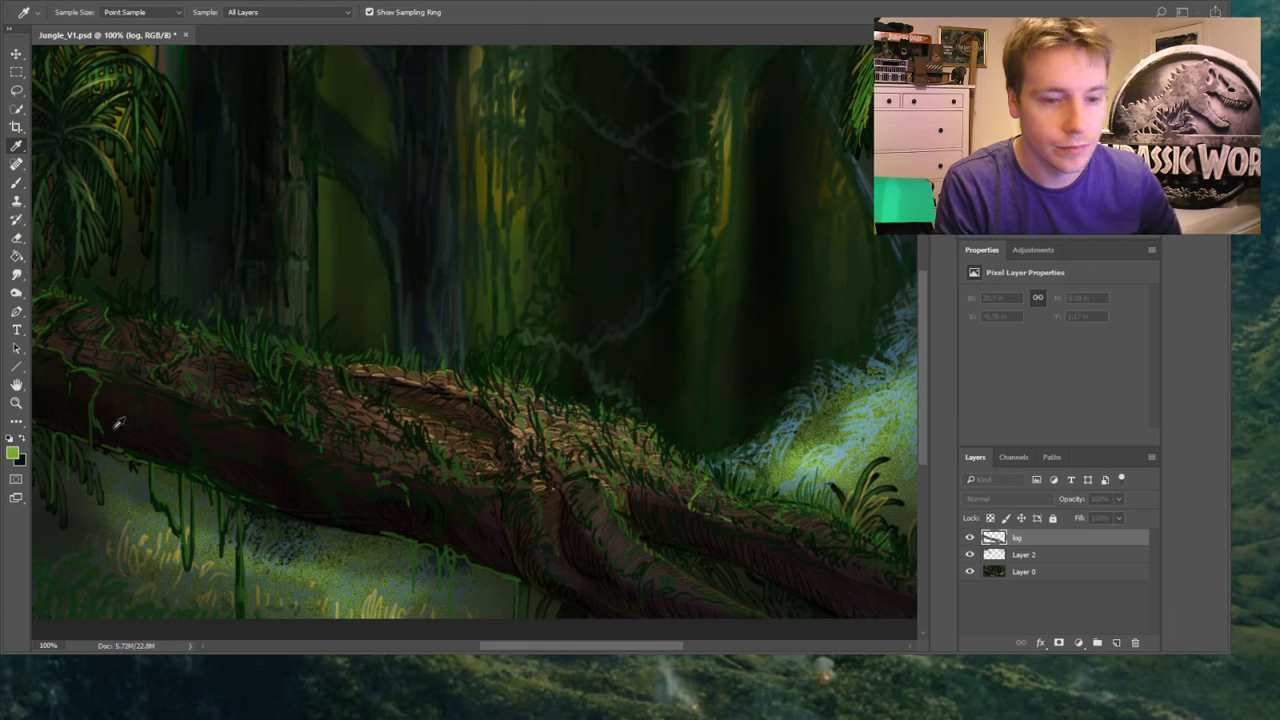
{"action": "left_click", "coordinate": [676, 272], "text": "alt"}
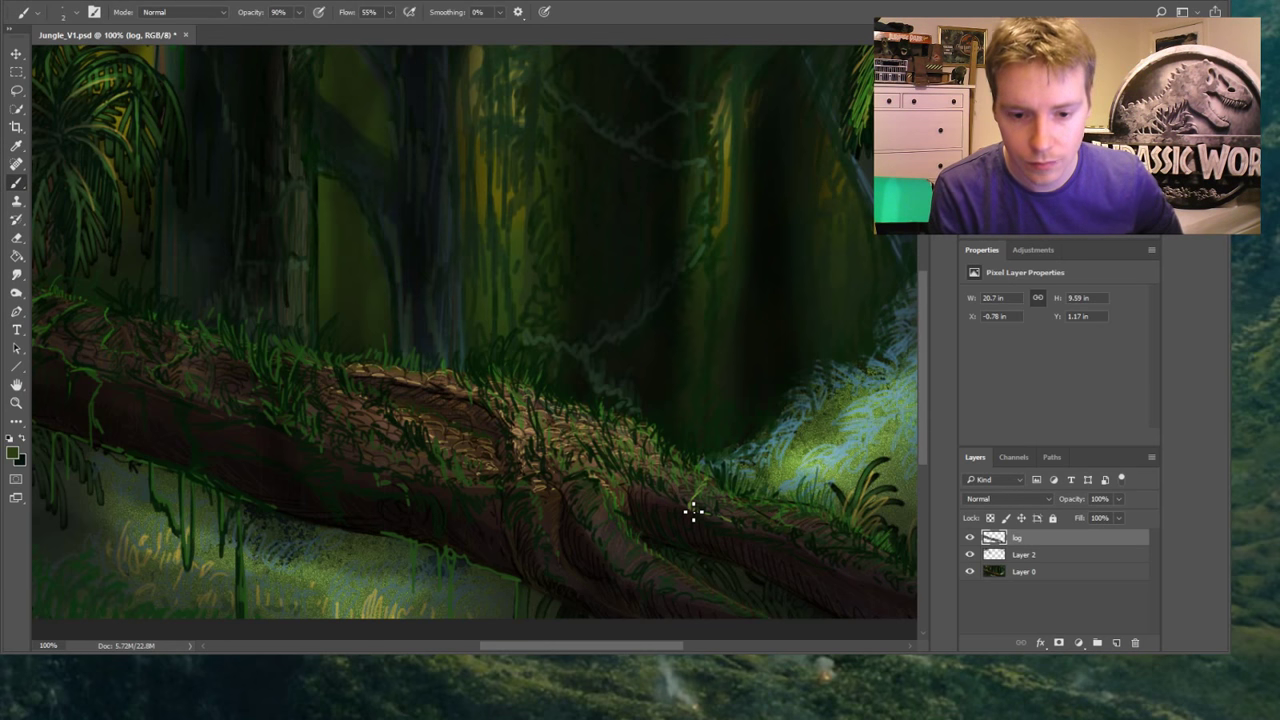
{"action": "mouse_move", "coordinate": [717, 526]}
{"action": "left_mouse_down"}
{"action": "mouse_move", "coordinate": [731, 554]}
{"action": "mouse_move", "coordinate": [749, 538]}
{"action": "mouse_move", "coordinate": [719, 532]}
{"action": "mouse_move", "coordinate": [759, 537]}
{"action": "left_mouse_up"}
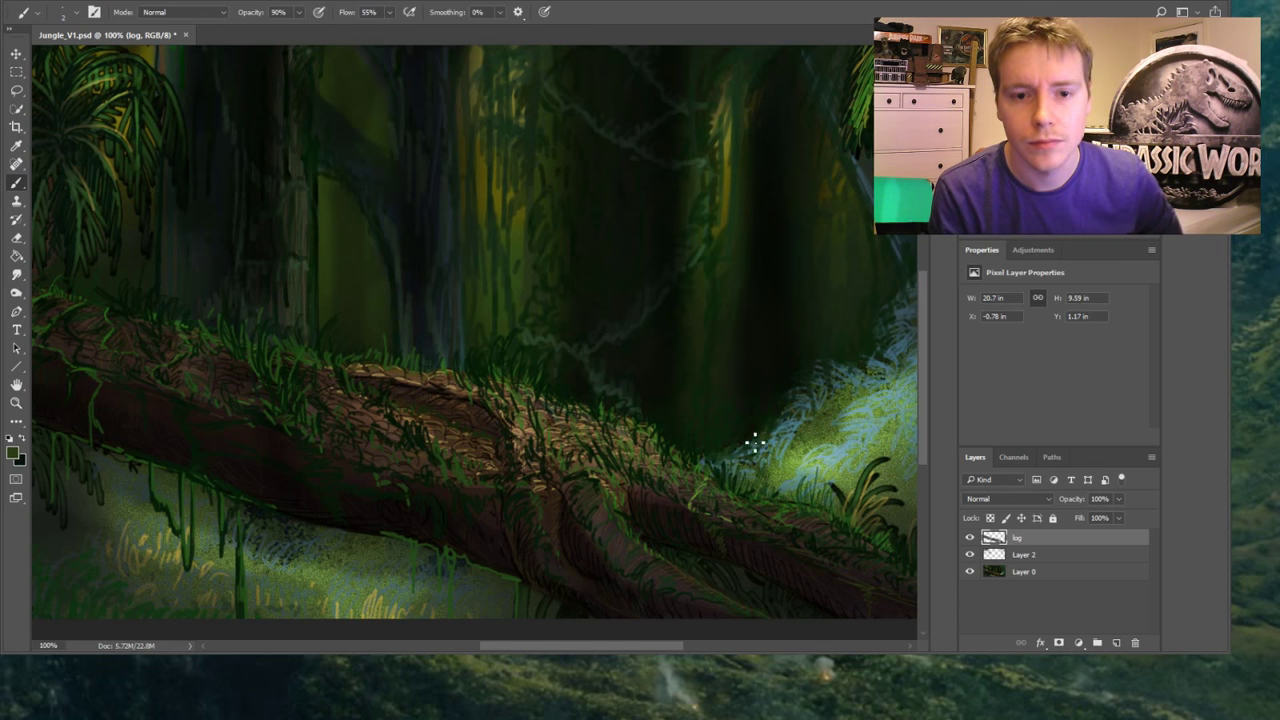
{"action": "left_click_drag", "start_coordinate": [642, 645], "coordinate": [702, 645]}
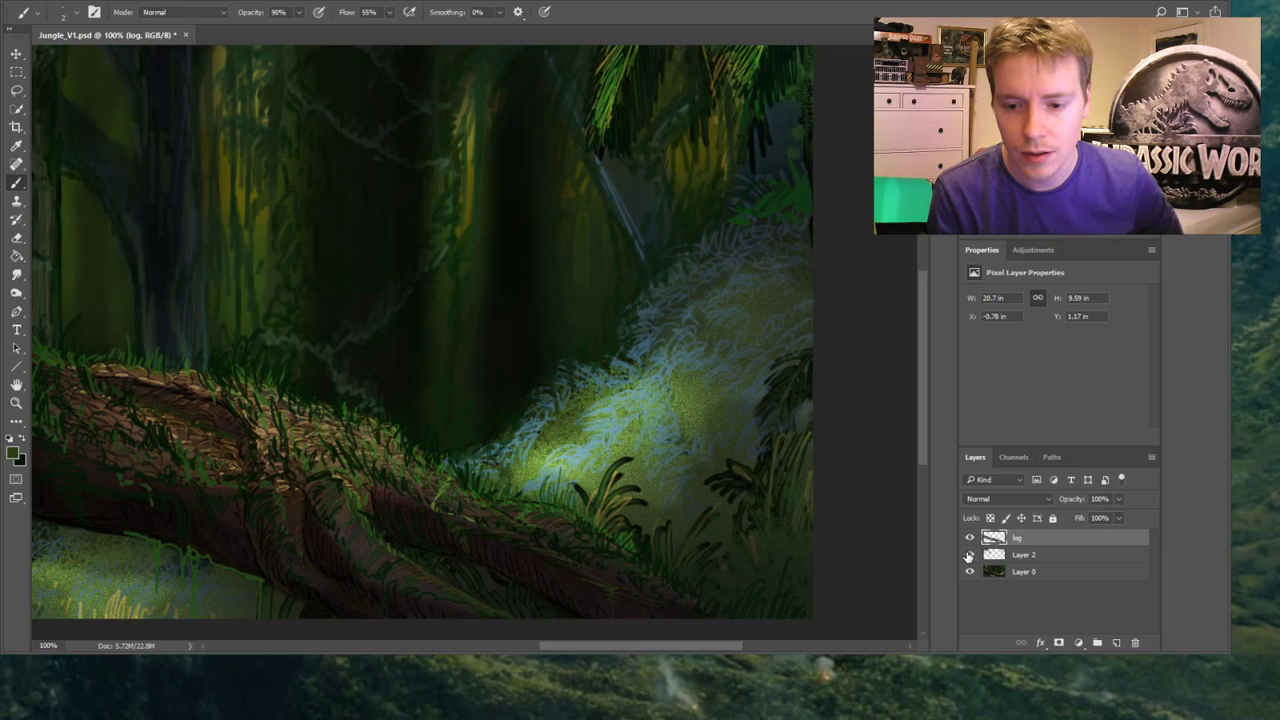
Compare Layer 2 on and off, zoom to 200% on the mound, and extend an upper-right stroke
{"action": "left_click", "coordinate": [969, 554]}
{"action": "left_click", "coordinate": [969, 554]}
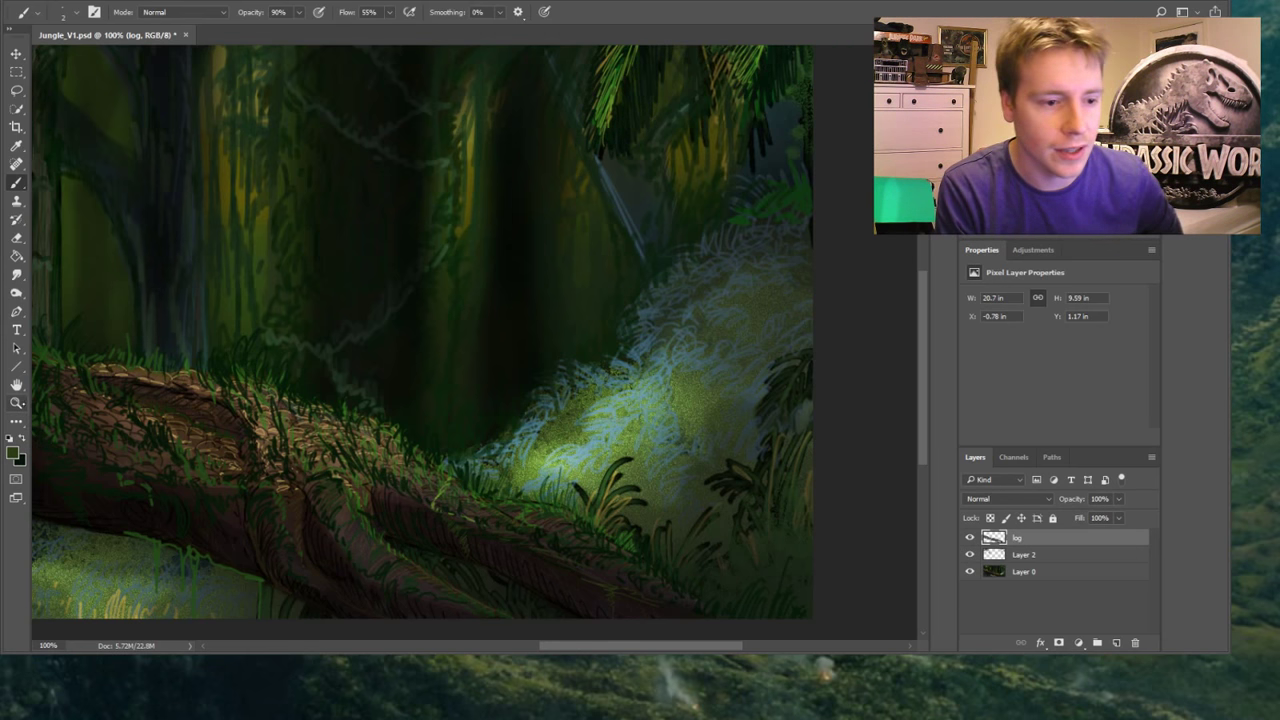
{"action": "left_click", "coordinate": [16, 402]}
{"action": "left_click", "coordinate": [817, 283]}
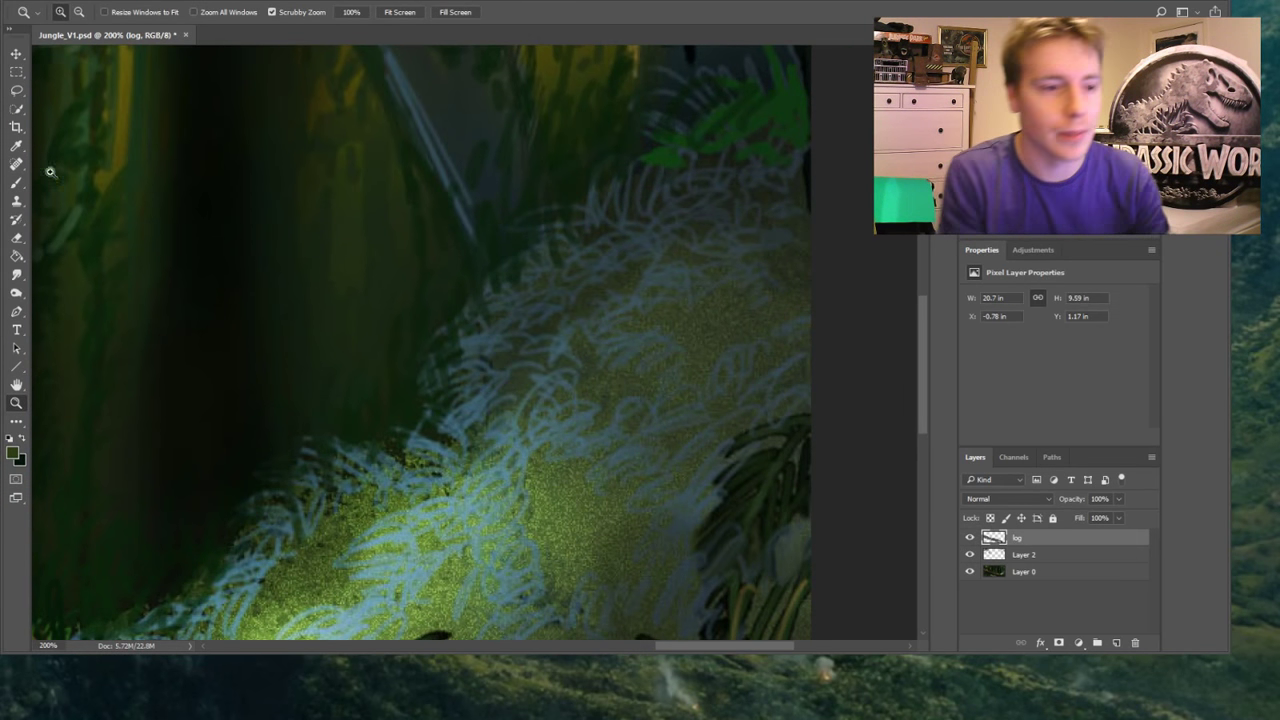
{"action": "left_click", "coordinate": [16, 183]}
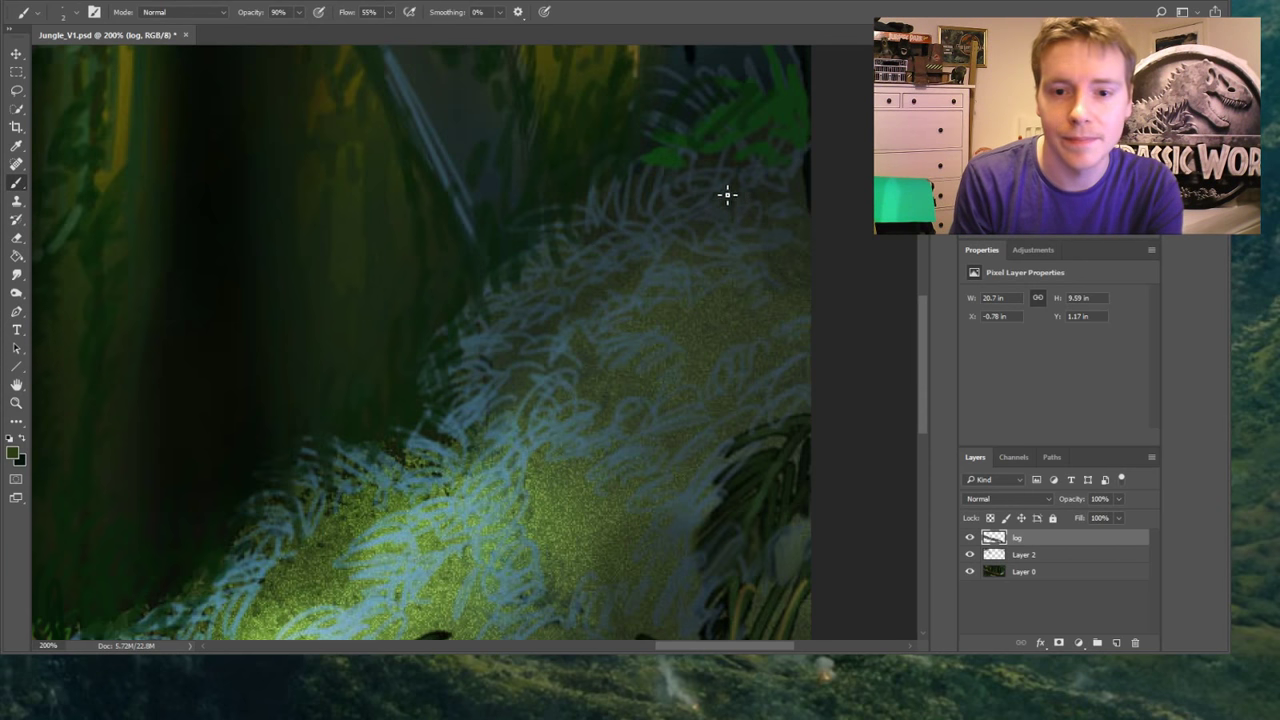
{"action": "left_click_drag", "start_coordinate": [726, 194], "coordinate": [797, 189]}
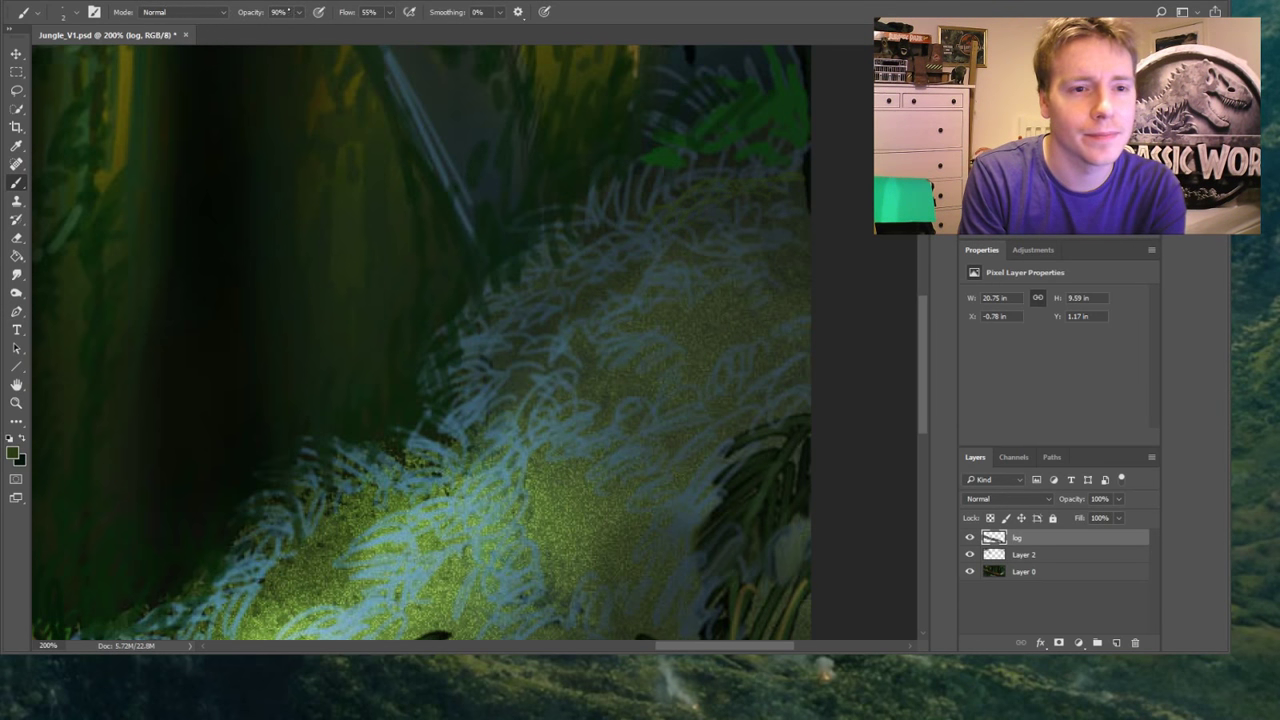
Add Layer 3 below Layer 2, paint leaf strokes at 90% opacity, and give it a Drop Shadow
{"action": "key", "text": "ctrl+shift+alt+n"}
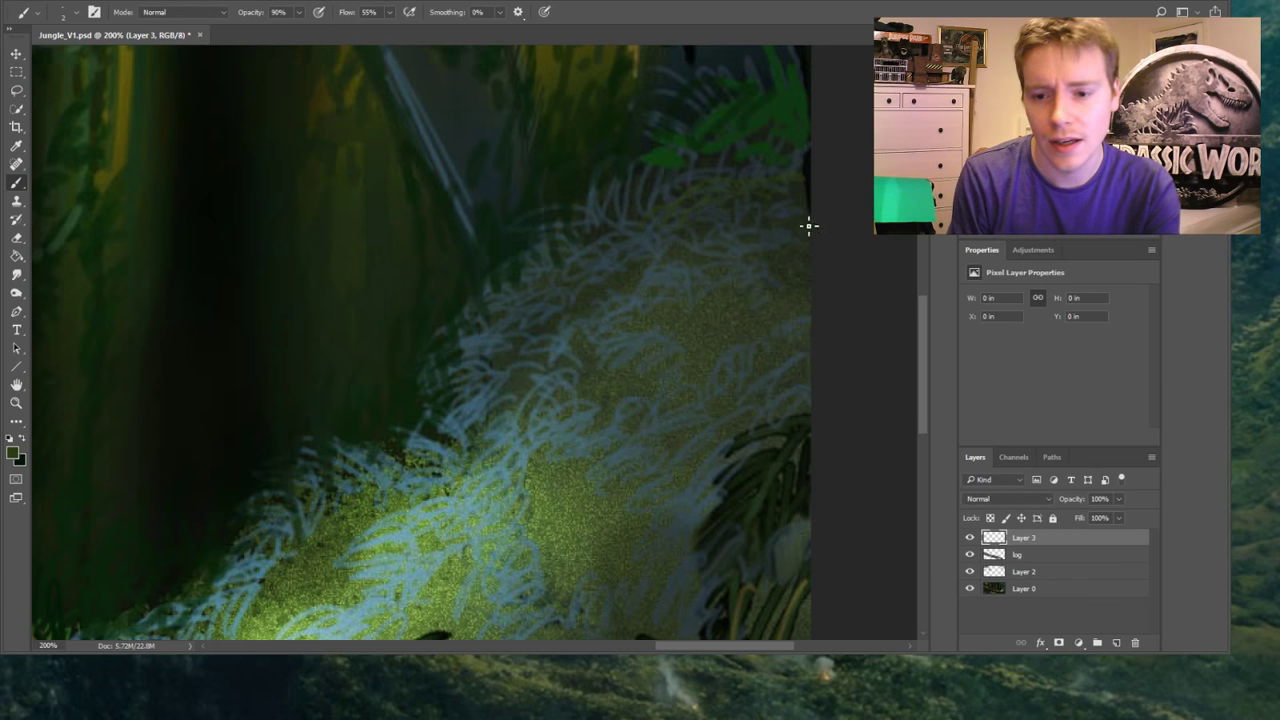
{"action": "left_click_drag", "start_coordinate": [1026, 540], "coordinate": [1018, 582]}
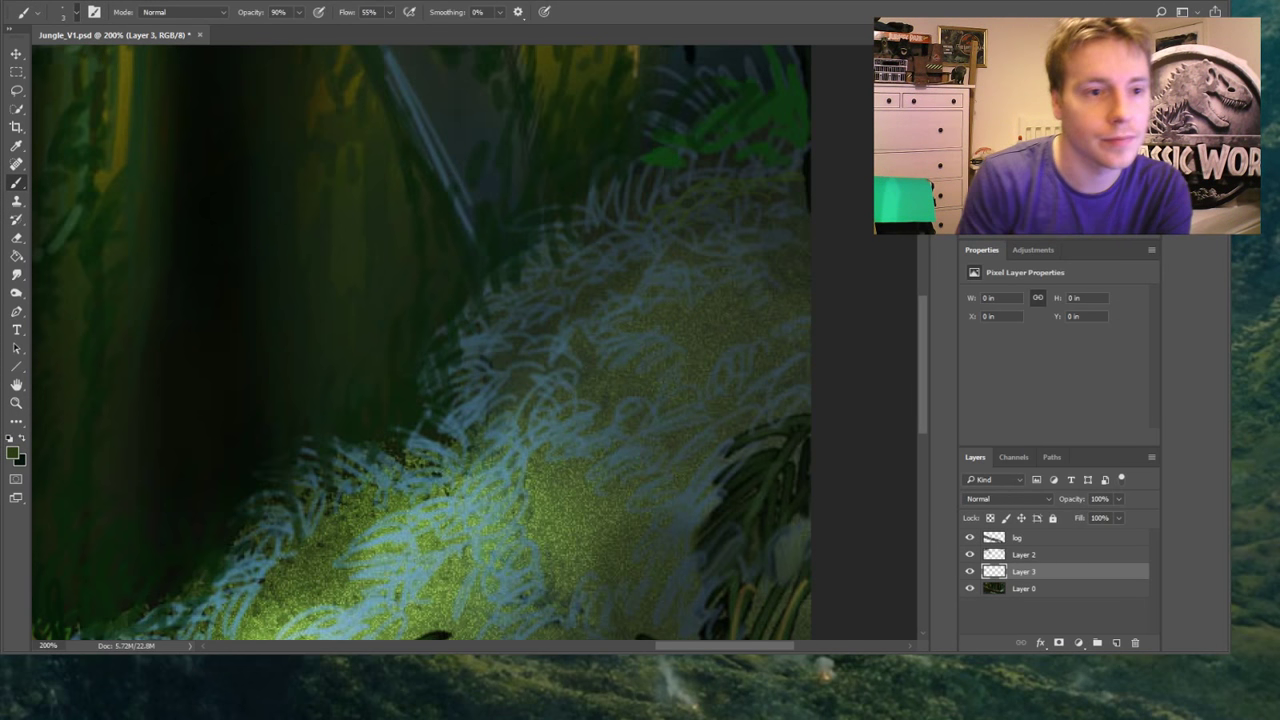
{"action": "key", "text": "9"}
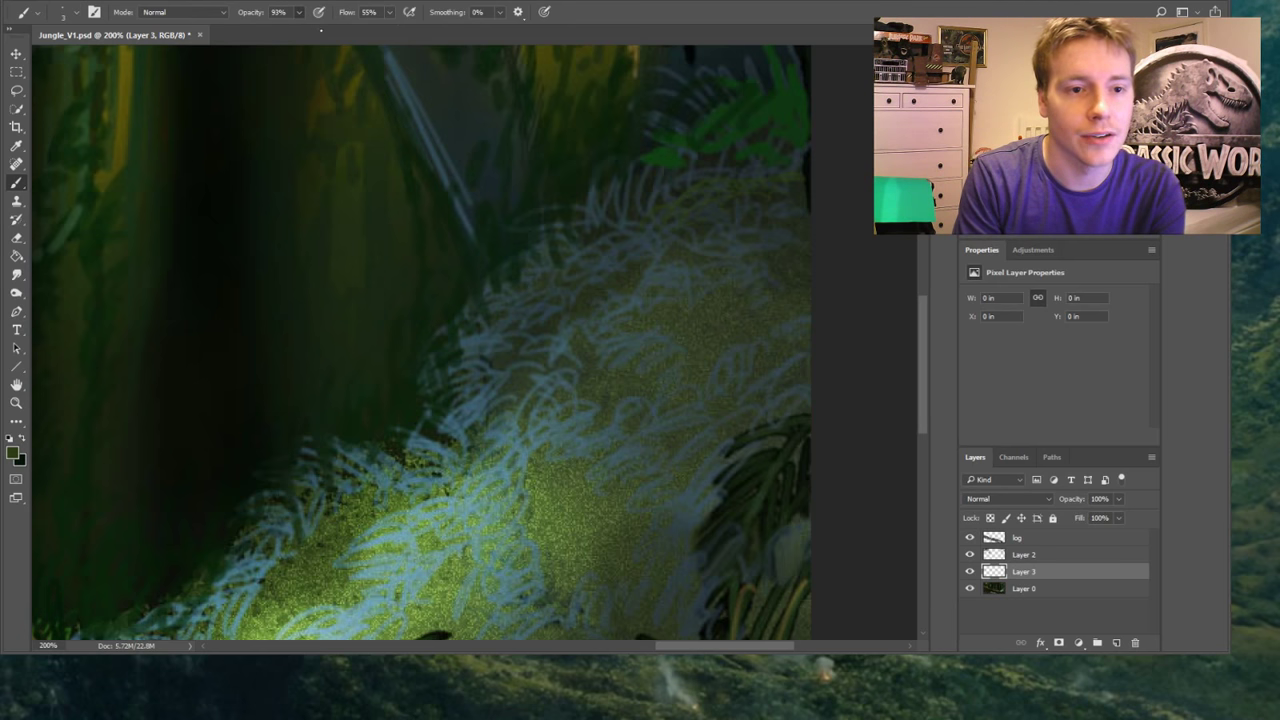
{"action": "left_click", "coordinate": [698, 272]}
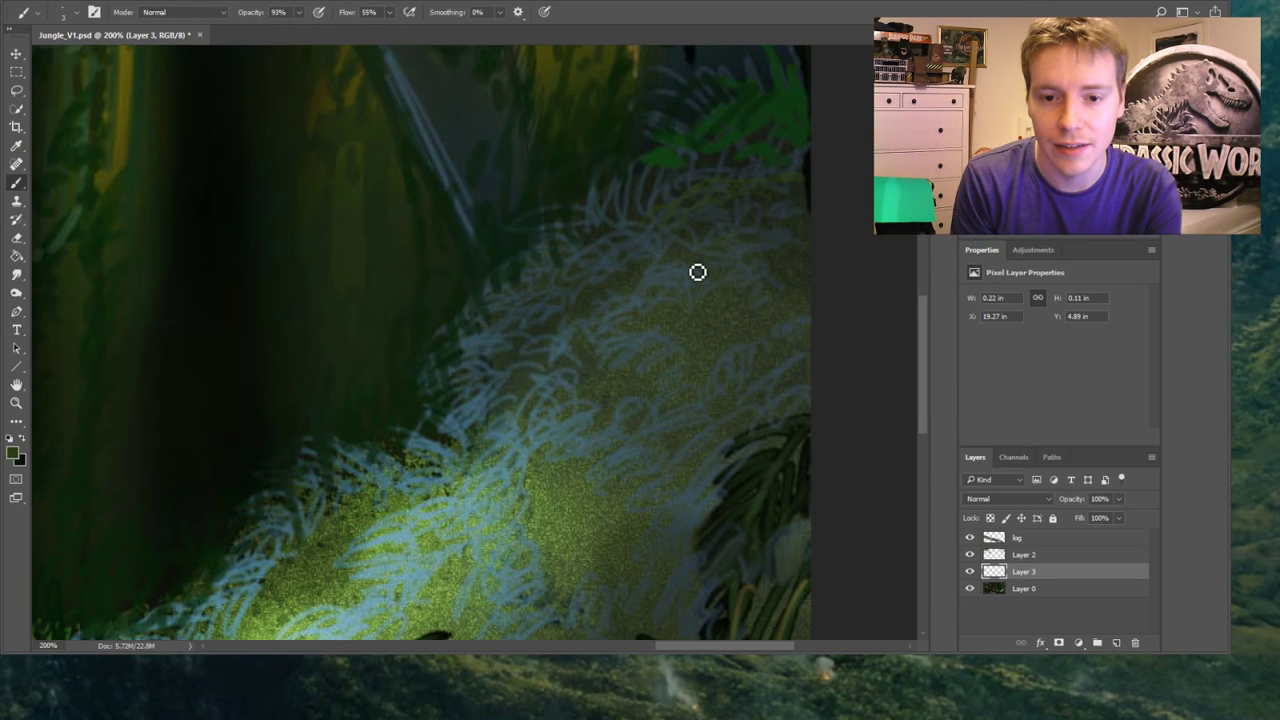
{"action": "left_click_drag", "start_coordinate": [698, 272], "coordinate": [646, 303]}
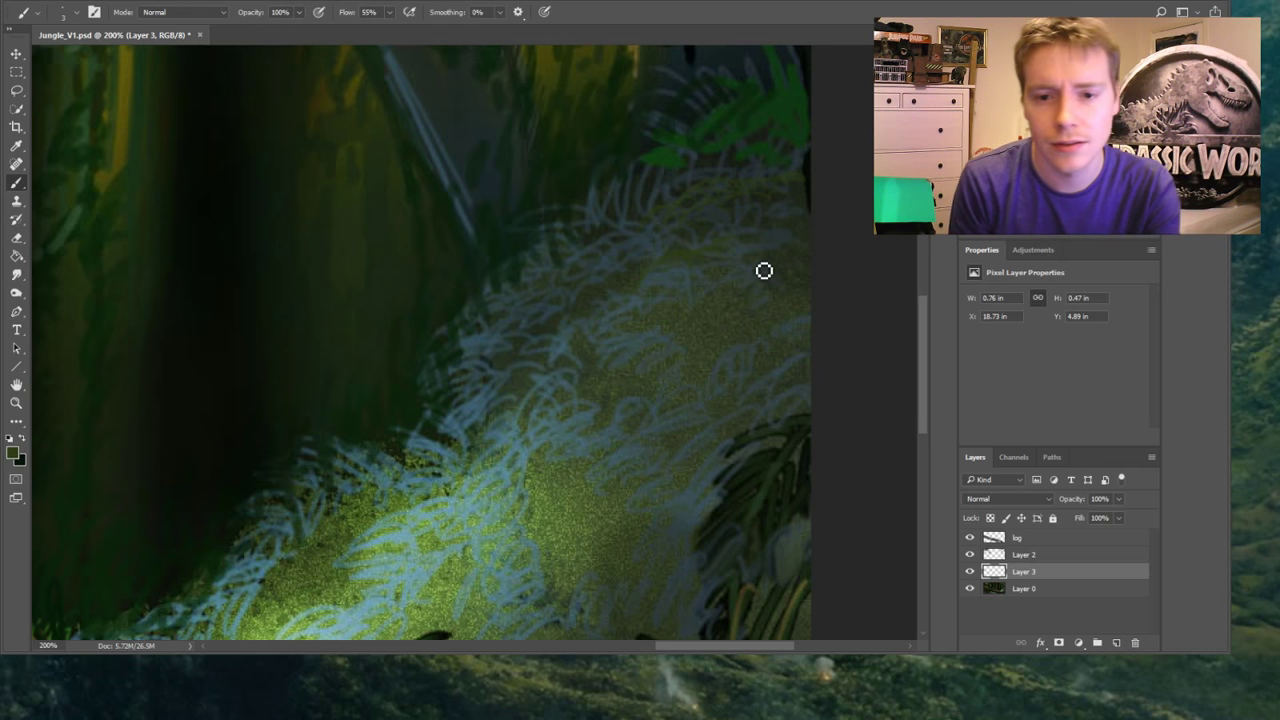
{"action": "left_click", "coordinate": [702, 318]}
{"action": "mouse_move", "coordinate": [702, 318]}
{"action": "left_mouse_down"}
{"action": "mouse_move", "coordinate": [569, 323]}
{"action": "mouse_move", "coordinate": [523, 365]}
{"action": "left_mouse_up"}
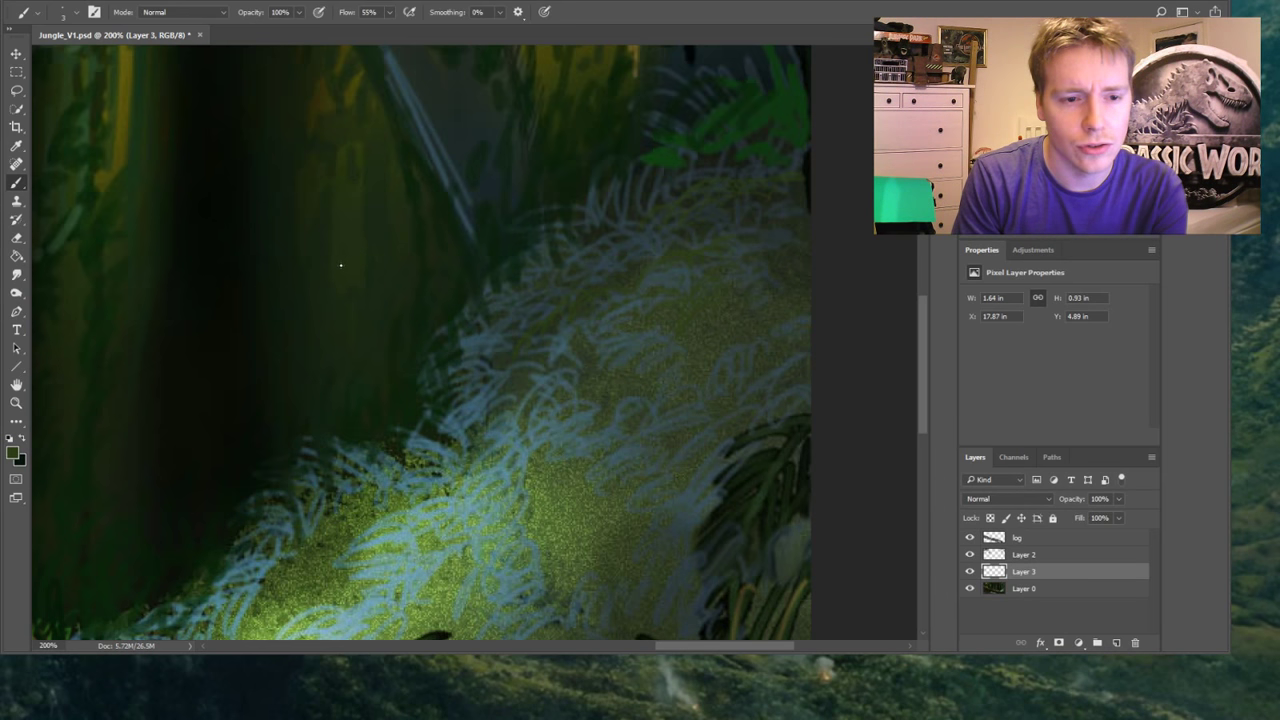
{"action": "key", "text": "F2"}
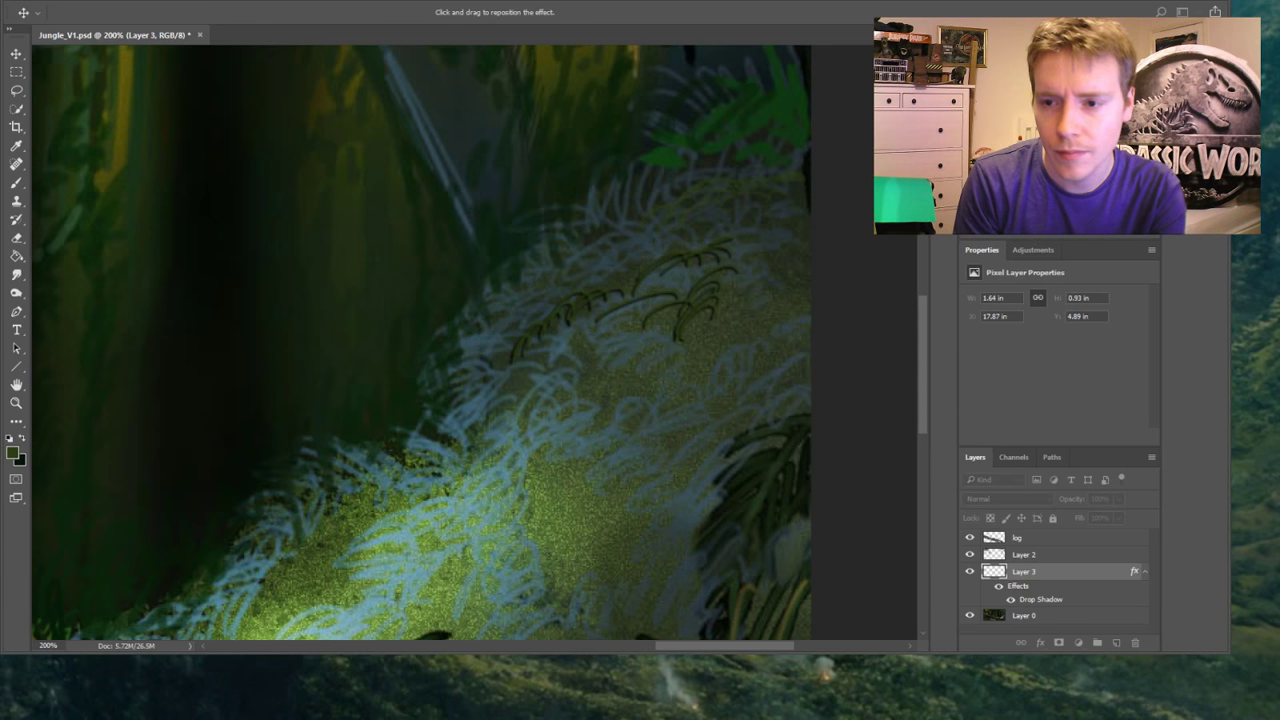
Paint dark olive fern strokes on Layer 3 across the mound's top and near the upper-right edge
{"action": "key", "text": "b"}
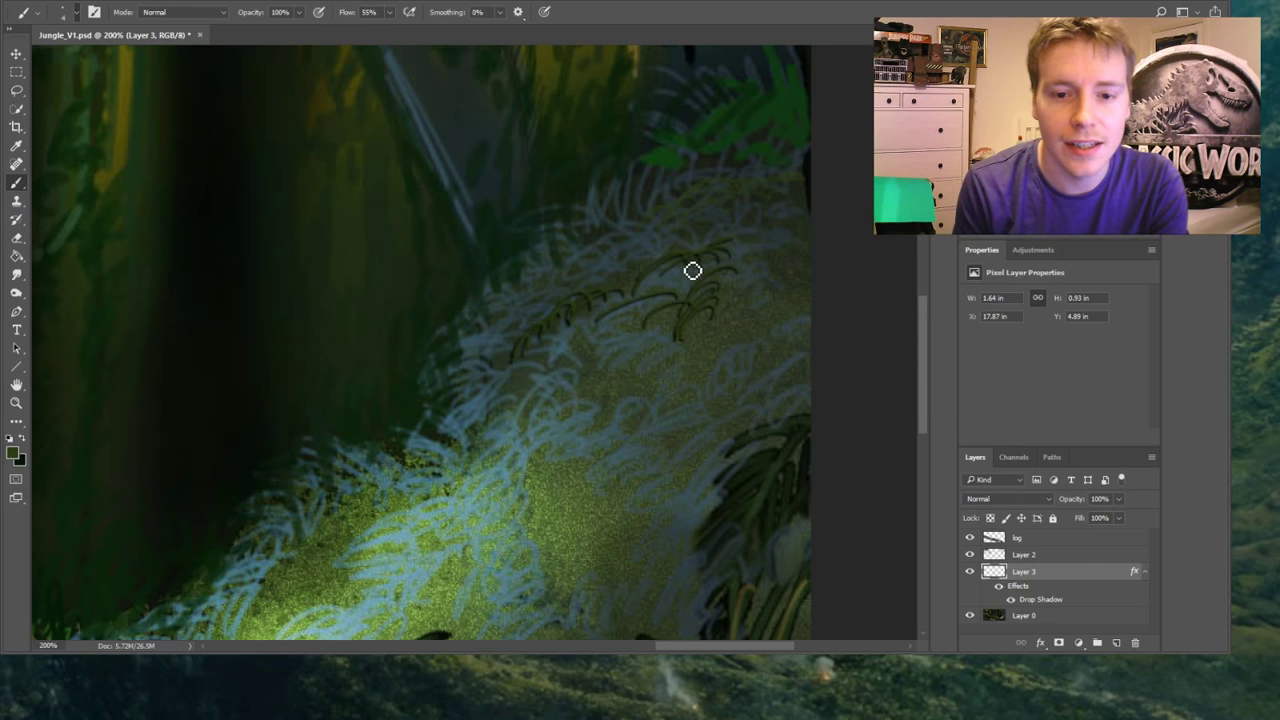
{"action": "mouse_move", "coordinate": [735, 240]}
{"action": "left_mouse_down"}
{"action": "mouse_move", "coordinate": [752, 211]}
{"action": "mouse_move", "coordinate": [747, 224]}
{"action": "mouse_move", "coordinate": [802, 199]}
{"action": "mouse_move", "coordinate": [811, 208]}
{"action": "mouse_move", "coordinate": [811, 191]}
{"action": "mouse_move", "coordinate": [755, 195]}
{"action": "mouse_move", "coordinate": [718, 231]}
{"action": "mouse_move", "coordinate": [700, 224]}
{"action": "mouse_move", "coordinate": [645, 254]}
{"action": "mouse_move", "coordinate": [654, 246]}
{"action": "mouse_move", "coordinate": [625, 239]}
{"action": "mouse_move", "coordinate": [583, 285]}
{"action": "mouse_move", "coordinate": [559, 273]}
{"action": "mouse_move", "coordinate": [537, 309]}
{"action": "left_mouse_up"}
{"action": "mouse_move", "coordinate": [609, 257]}
{"action": "left_mouse_down"}
{"action": "mouse_move", "coordinate": [639, 236]}
{"action": "mouse_move", "coordinate": [650, 213]}
{"action": "mouse_move", "coordinate": [666, 223]}
{"action": "mouse_move", "coordinate": [720, 204]}
{"action": "mouse_move", "coordinate": [736, 179]}
{"action": "mouse_move", "coordinate": [722, 176]}
{"action": "mouse_move", "coordinate": [730, 184]}
{"action": "mouse_move", "coordinate": [747, 162]}
{"action": "mouse_move", "coordinate": [759, 177]}
{"action": "mouse_move", "coordinate": [796, 143]}
{"action": "mouse_move", "coordinate": [791, 169]}
{"action": "mouse_move", "coordinate": [743, 145]}
{"action": "mouse_move", "coordinate": [802, 161]}
{"action": "mouse_move", "coordinate": [784, 140]}
{"action": "mouse_move", "coordinate": [800, 130]}
{"action": "mouse_move", "coordinate": [814, 142]}
{"action": "mouse_move", "coordinate": [795, 70]}
{"action": "left_mouse_up"}
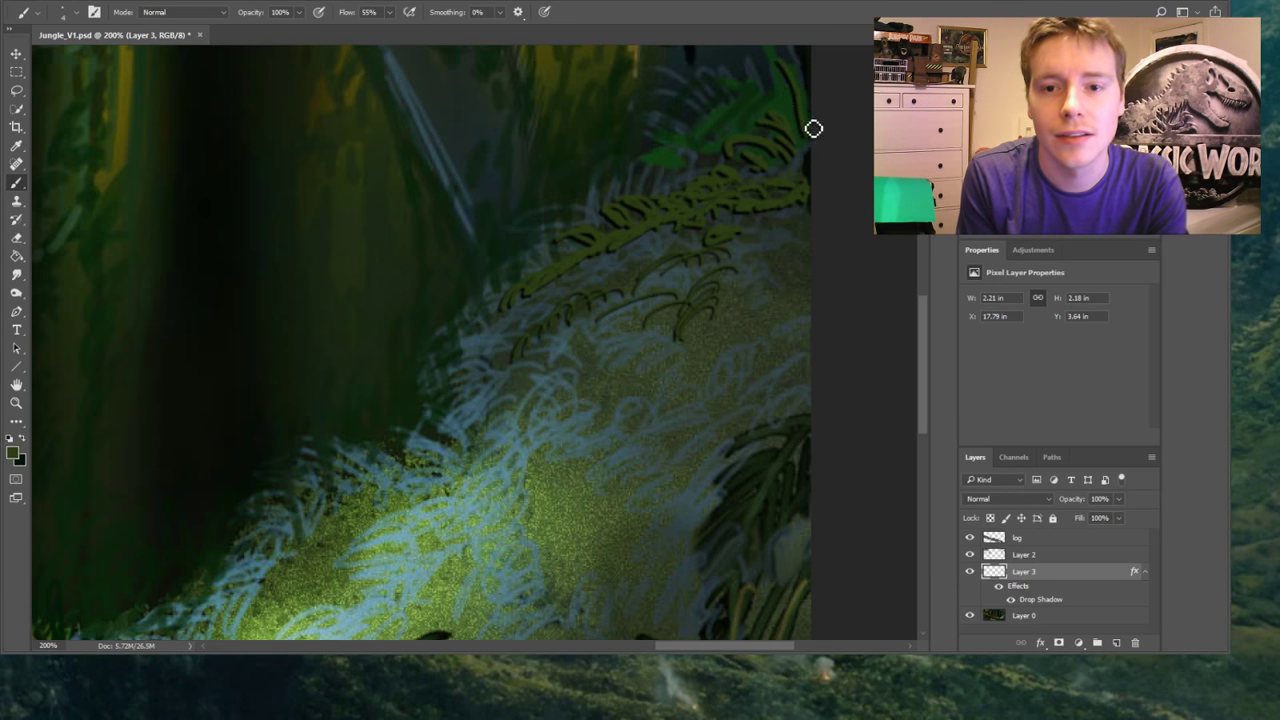
{"action": "left_click_drag", "start_coordinate": [813, 126], "coordinate": [788, 90]}
{"action": "scroll", "coordinate": [795, 150], "scroll_direction": "up", "scroll_amount": 3}
{"action": "left_click_drag", "start_coordinate": [793, 237], "coordinate": [748, 277]}
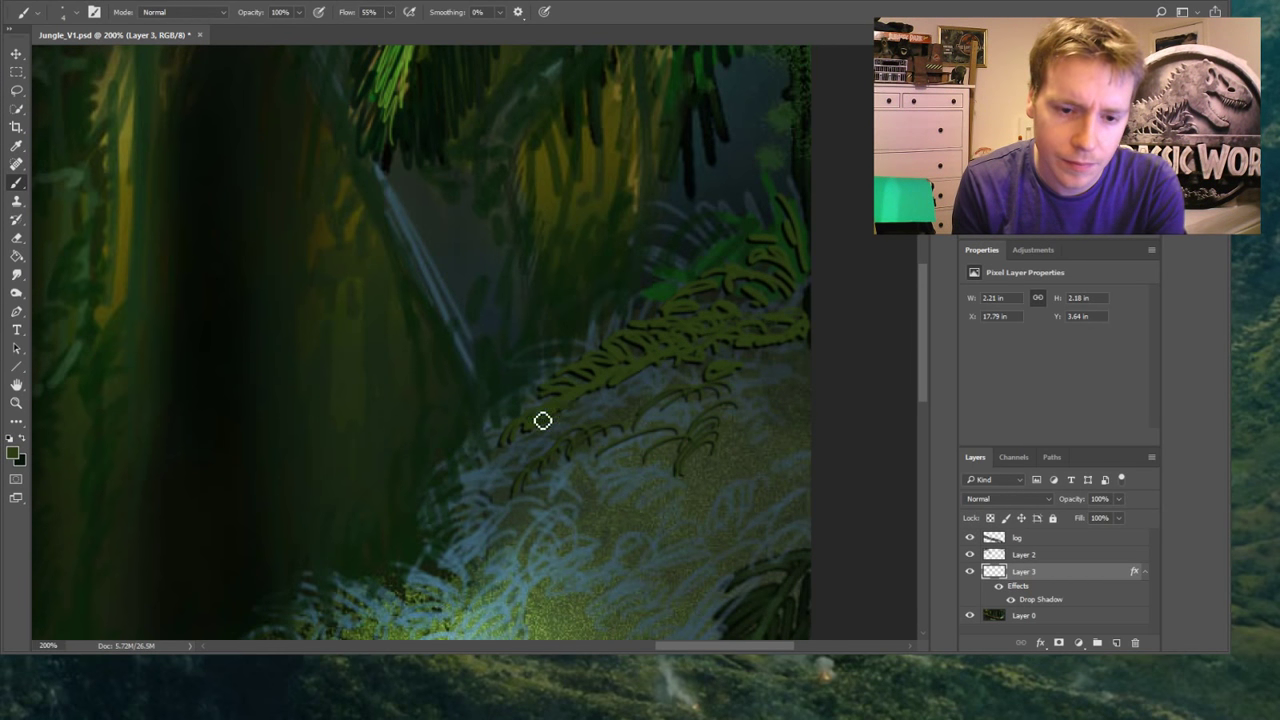
{"action": "mouse_move", "coordinate": [516, 448]}
{"action": "left_mouse_down"}
{"action": "mouse_move", "coordinate": [502, 492]}
{"action": "mouse_move", "coordinate": [557, 474]}
{"action": "mouse_move", "coordinate": [560, 450]}
{"action": "mouse_move", "coordinate": [592, 427]}
{"action": "mouse_move", "coordinate": [617, 431]}
{"action": "mouse_move", "coordinate": [666, 406]}
{"action": "mouse_move", "coordinate": [731, 411]}
{"action": "mouse_move", "coordinate": [671, 398]}
{"action": "mouse_move", "coordinate": [655, 371]}
{"action": "mouse_move", "coordinate": [674, 398]}
{"action": "mouse_move", "coordinate": [714, 380]}
{"action": "left_mouse_up"}
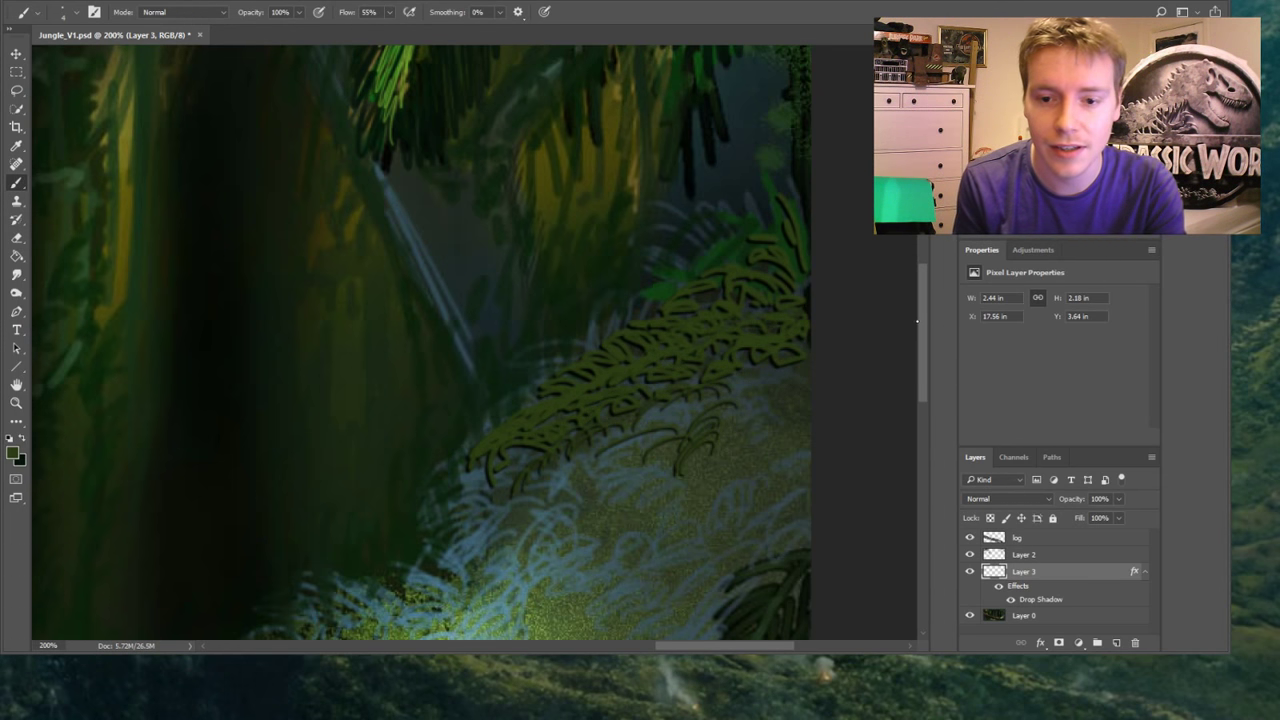
Paint dark fern strokes down the ridge to the lower left and extend the leafy edge up-left
{"action": "scroll", "coordinate": [917, 320], "scroll_direction": "down", "scroll_amount": 5}
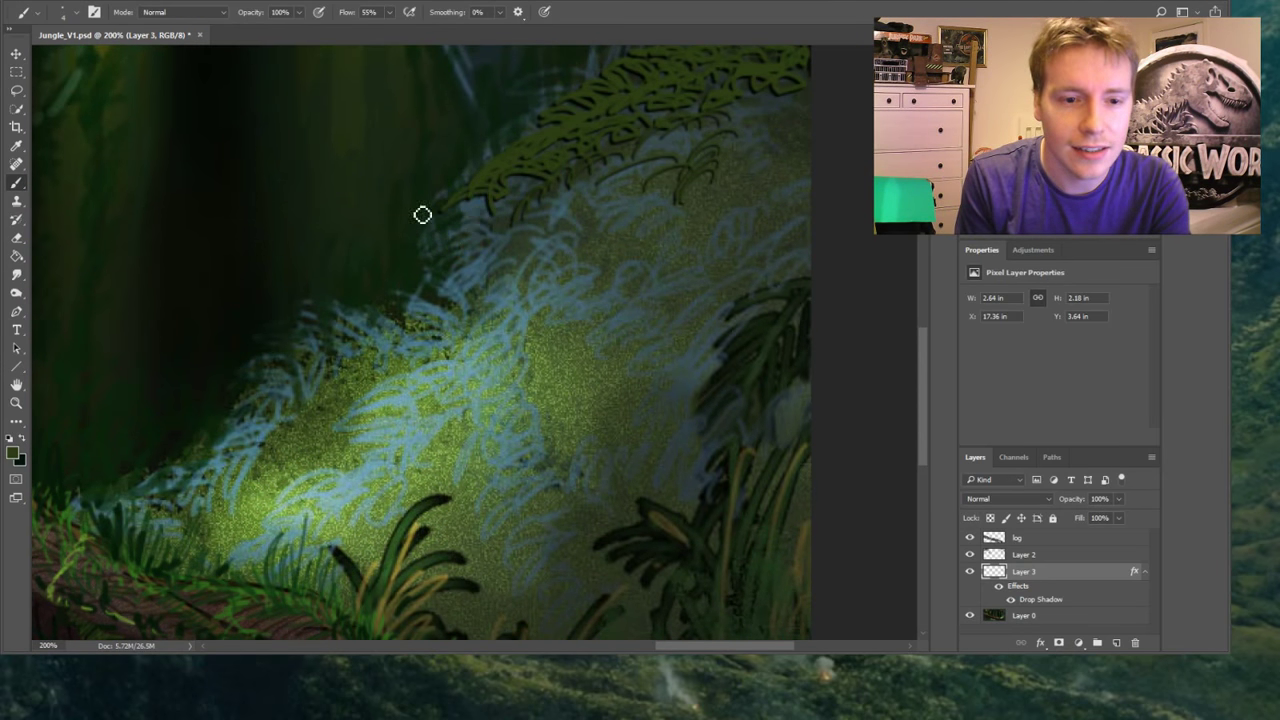
{"action": "mouse_move", "coordinate": [422, 215]}
{"action": "left_mouse_down"}
{"action": "mouse_move", "coordinate": [468, 219]}
{"action": "mouse_move", "coordinate": [426, 241]}
{"action": "mouse_move", "coordinate": [420, 282]}
{"action": "mouse_move", "coordinate": [444, 281]}
{"action": "mouse_move", "coordinate": [444, 303]}
{"action": "mouse_move", "coordinate": [406, 323]}
{"action": "mouse_move", "coordinate": [459, 312]}
{"action": "mouse_move", "coordinate": [468, 259]}
{"action": "left_mouse_up"}
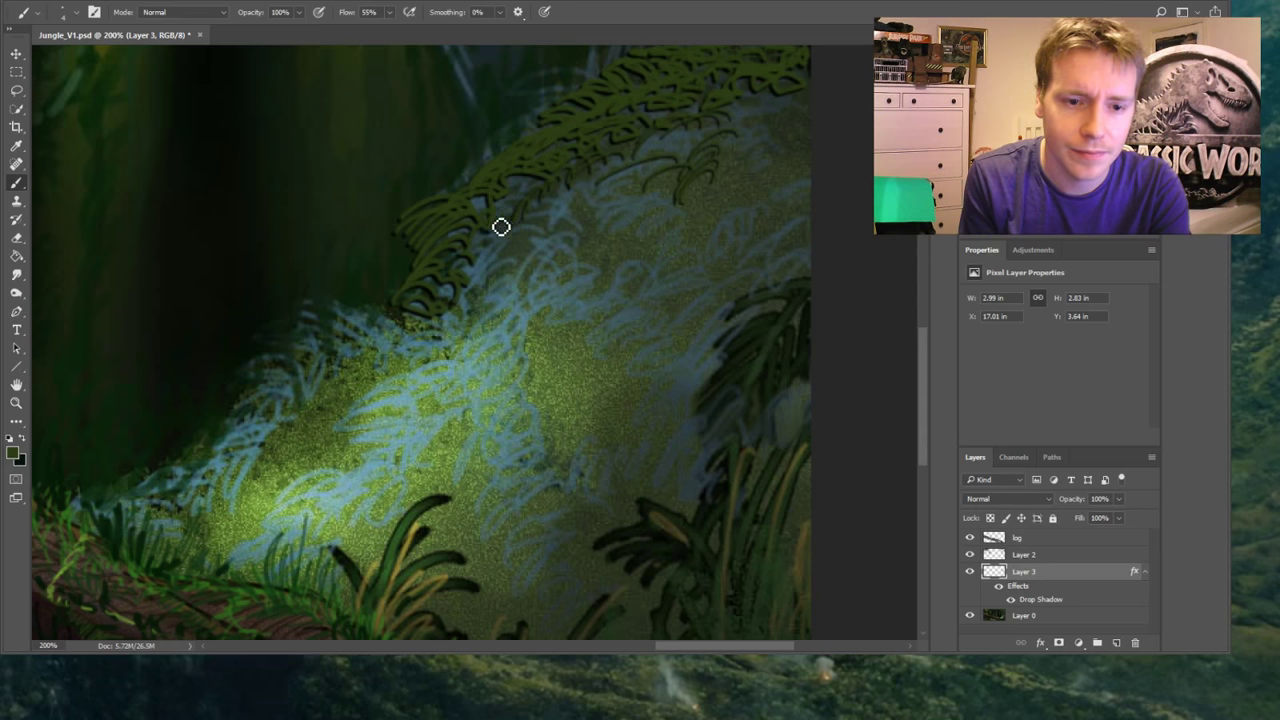
{"action": "mouse_move", "coordinate": [426, 300]}
{"action": "left_mouse_down"}
{"action": "mouse_move", "coordinate": [391, 349]}
{"action": "mouse_move", "coordinate": [329, 319]}
{"action": "mouse_move", "coordinate": [331, 360]}
{"action": "mouse_move", "coordinate": [306, 398]}
{"action": "mouse_move", "coordinate": [287, 408]}
{"action": "mouse_move", "coordinate": [262, 380]}
{"action": "mouse_move", "coordinate": [266, 408]}
{"action": "mouse_move", "coordinate": [238, 433]}
{"action": "mouse_move", "coordinate": [263, 428]}
{"action": "mouse_move", "coordinate": [254, 444]}
{"action": "mouse_move", "coordinate": [89, 506]}
{"action": "mouse_move", "coordinate": [122, 514]}
{"action": "left_mouse_up"}
{"action": "mouse_move", "coordinate": [263, 470]}
{"action": "left_mouse_down"}
{"action": "mouse_move", "coordinate": [289, 431]}
{"action": "mouse_move", "coordinate": [331, 423]}
{"action": "mouse_move", "coordinate": [337, 389]}
{"action": "mouse_move", "coordinate": [397, 354]}
{"action": "mouse_move", "coordinate": [476, 344]}
{"action": "left_mouse_up"}
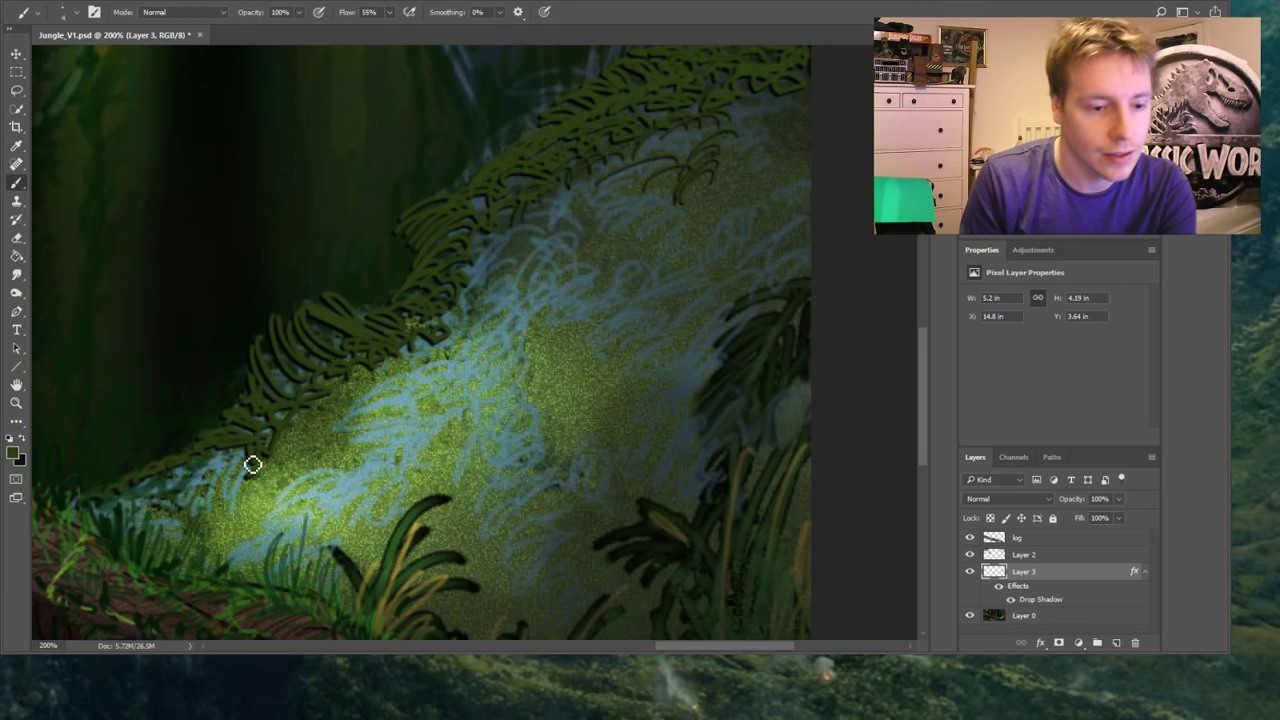
{"action": "mouse_move", "coordinate": [251, 463]}
{"action": "left_mouse_down"}
{"action": "mouse_move", "coordinate": [122, 529]}
{"action": "mouse_move", "coordinate": [187, 504]}
{"action": "mouse_move", "coordinate": [169, 541]}
{"action": "mouse_move", "coordinate": [223, 549]}
{"action": "left_mouse_up"}
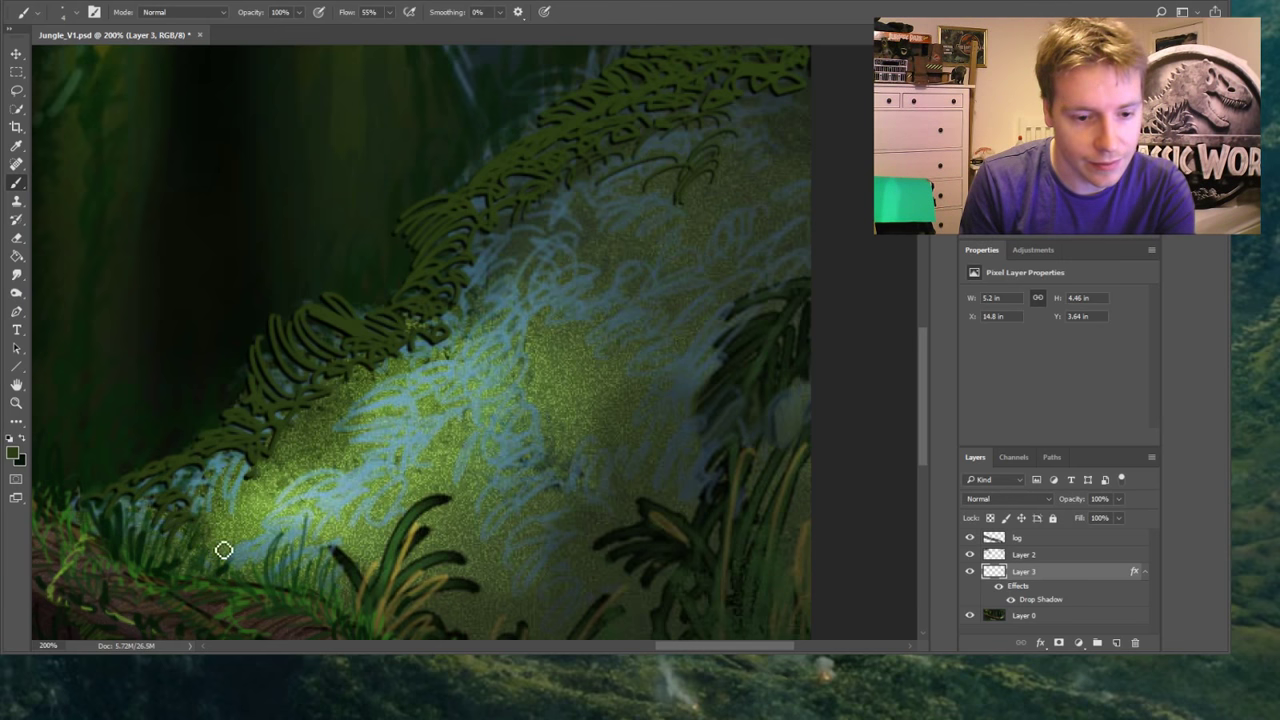
{"action": "scroll", "coordinate": [766, 251], "scroll_direction": "up", "scroll_amount": 3}
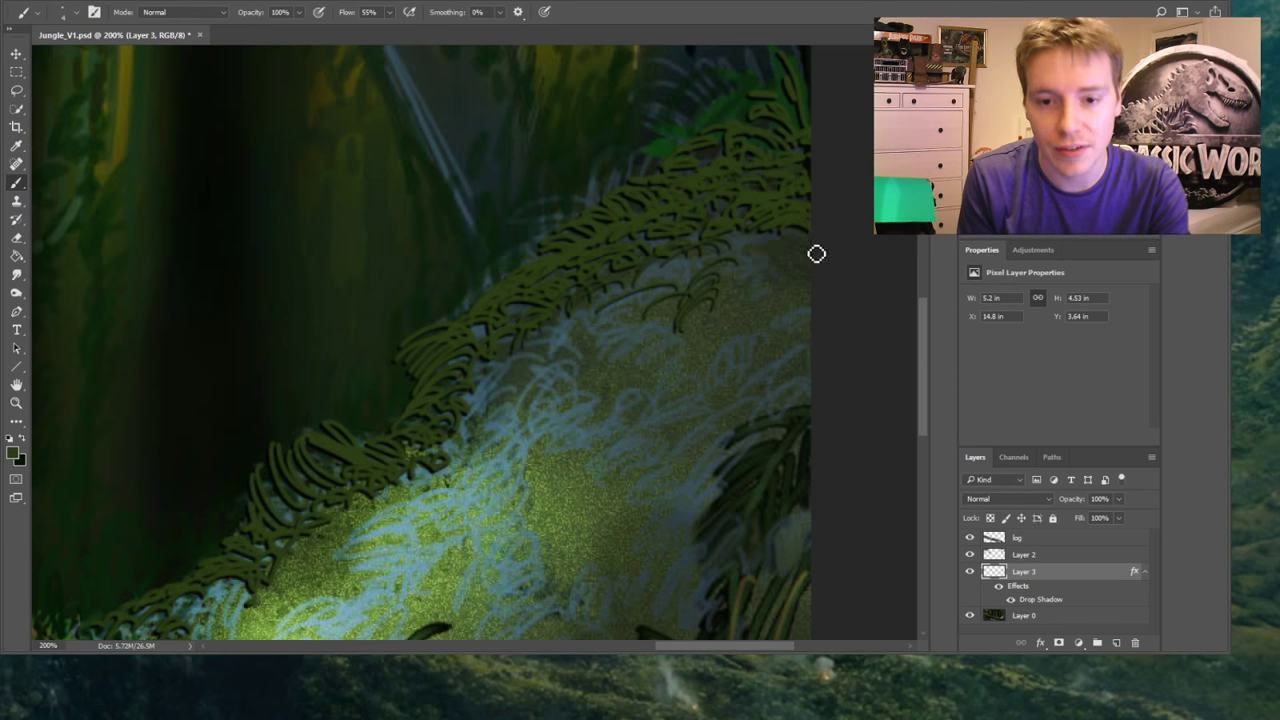
{"action": "mouse_move", "coordinate": [750, 262]}
{"action": "left_mouse_down"}
{"action": "mouse_move", "coordinate": [803, 311]}
{"action": "mouse_move", "coordinate": [697, 280]}
{"action": "mouse_move", "coordinate": [611, 311]}
{"action": "mouse_move", "coordinate": [636, 323]}
{"action": "mouse_move", "coordinate": [680, 311]}
{"action": "mouse_move", "coordinate": [670, 283]}
{"action": "mouse_move", "coordinate": [727, 243]}
{"action": "left_mouse_up"}
{"action": "mouse_move", "coordinate": [688, 289]}
{"action": "left_mouse_down"}
{"action": "mouse_move", "coordinate": [550, 343]}
{"action": "mouse_move", "coordinate": [654, 360]}
{"action": "mouse_move", "coordinate": [694, 357]}
{"action": "mouse_move", "coordinate": [800, 306]}
{"action": "mouse_move", "coordinate": [818, 327]}
{"action": "mouse_move", "coordinate": [714, 322]}
{"action": "left_mouse_up"}
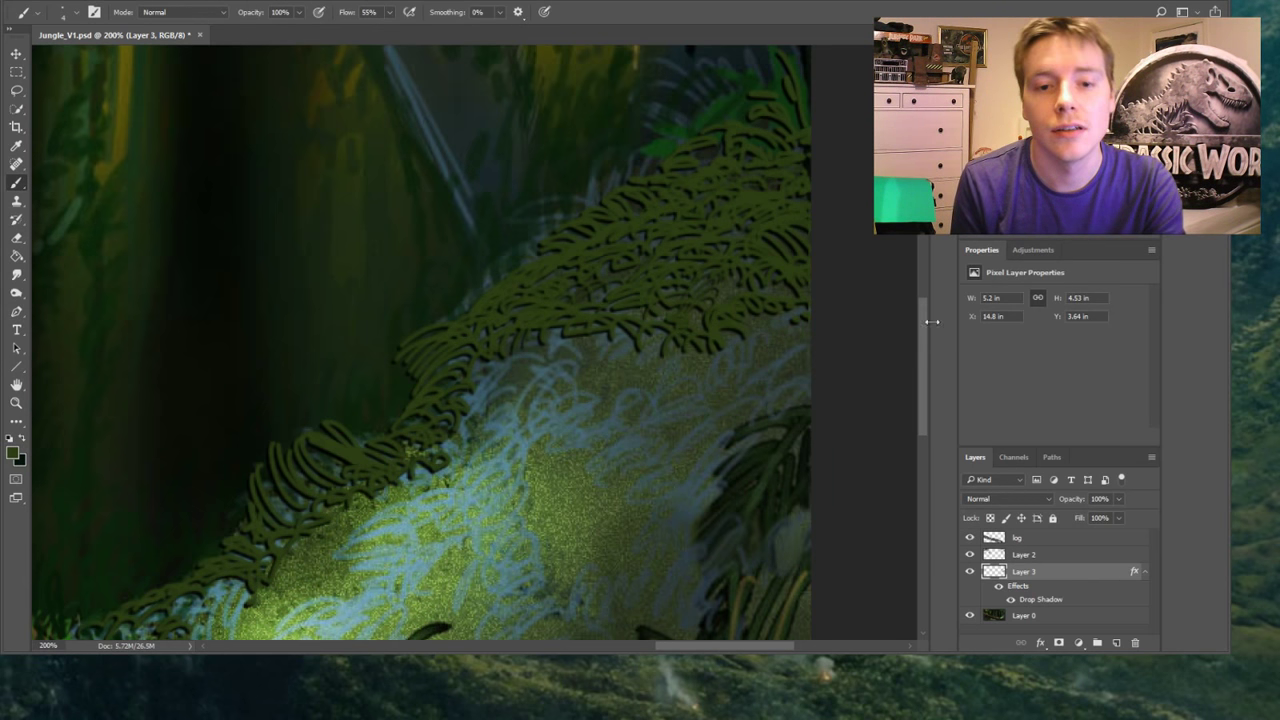
{"action": "mouse_move", "coordinate": [559, 239]}
{"action": "left_mouse_down"}
{"action": "mouse_move", "coordinate": [473, 265]}
{"action": "mouse_move", "coordinate": [465, 289]}
{"action": "mouse_move", "coordinate": [508, 308]}
{"action": "mouse_move", "coordinate": [552, 287]}
{"action": "mouse_move", "coordinate": [550, 241]}
{"action": "mouse_move", "coordinate": [570, 219]}
{"action": "mouse_move", "coordinate": [630, 217]}
{"action": "mouse_move", "coordinate": [631, 164]}
{"action": "left_mouse_up"}
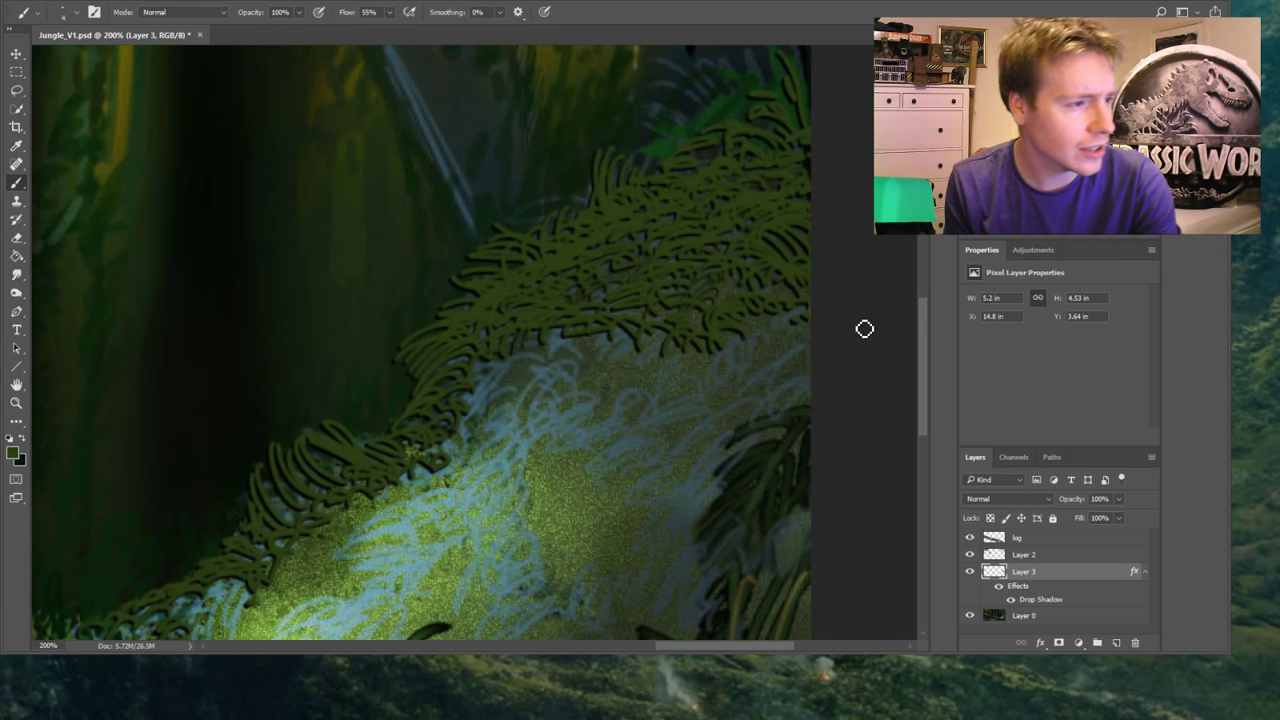
{"action": "scroll", "coordinate": [917, 380], "scroll_direction": "down", "scroll_amount": 6}
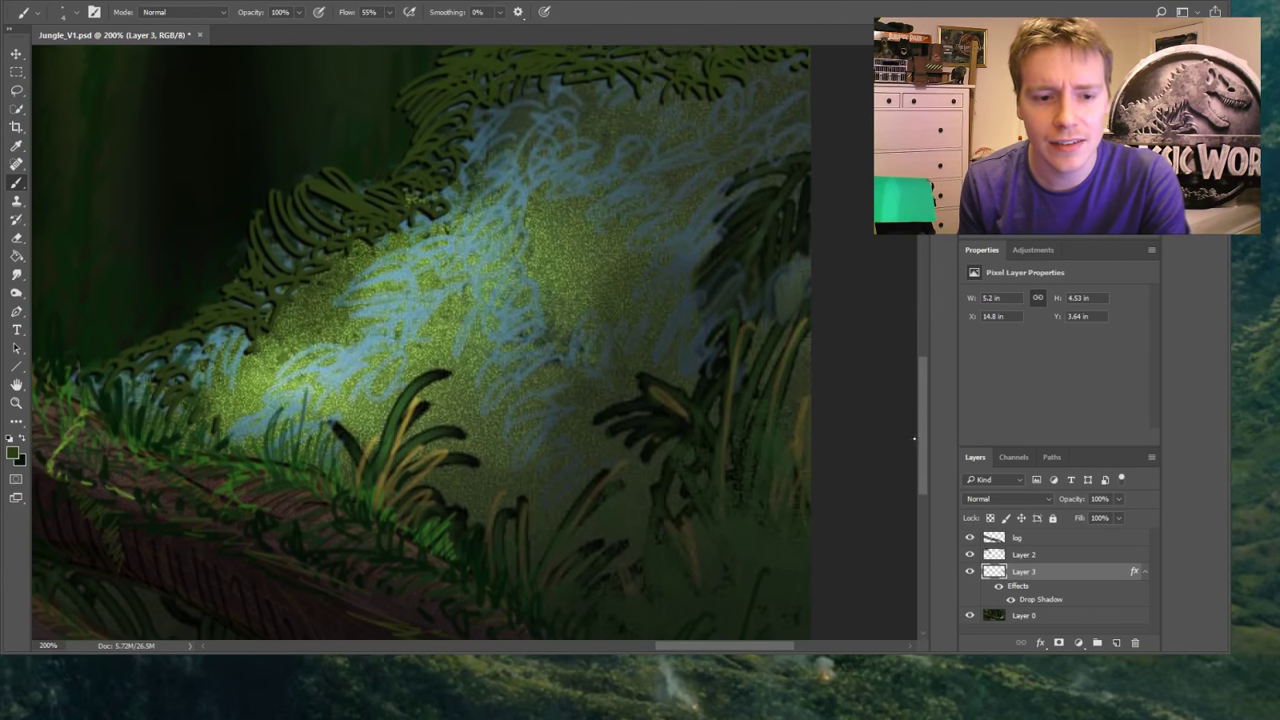
Paint dense dark green leaves over the lit upper-right area and along the foliage edge to the mound's bottom
{"action": "scroll", "coordinate": [915, 360], "scroll_direction": "up", "scroll_amount": 2}
{"action": "mouse_move", "coordinate": [764, 244]}
{"action": "left_mouse_down"}
{"action": "mouse_move", "coordinate": [770, 280]}
{"action": "mouse_move", "coordinate": [806, 251]}
{"action": "mouse_move", "coordinate": [800, 217]}
{"action": "mouse_move", "coordinate": [806, 259]}
{"action": "mouse_move", "coordinate": [838, 235]}
{"action": "mouse_move", "coordinate": [776, 290]}
{"action": "mouse_move", "coordinate": [601, 258]}
{"action": "mouse_move", "coordinate": [606, 281]}
{"action": "mouse_move", "coordinate": [604, 262]}
{"action": "mouse_move", "coordinate": [578, 246]}
{"action": "mouse_move", "coordinate": [492, 299]}
{"action": "mouse_move", "coordinate": [532, 265]}
{"action": "mouse_move", "coordinate": [472, 322]}
{"action": "mouse_move", "coordinate": [561, 271]}
{"action": "mouse_move", "coordinate": [573, 294]}
{"action": "mouse_move", "coordinate": [622, 290]}
{"action": "left_mouse_up"}
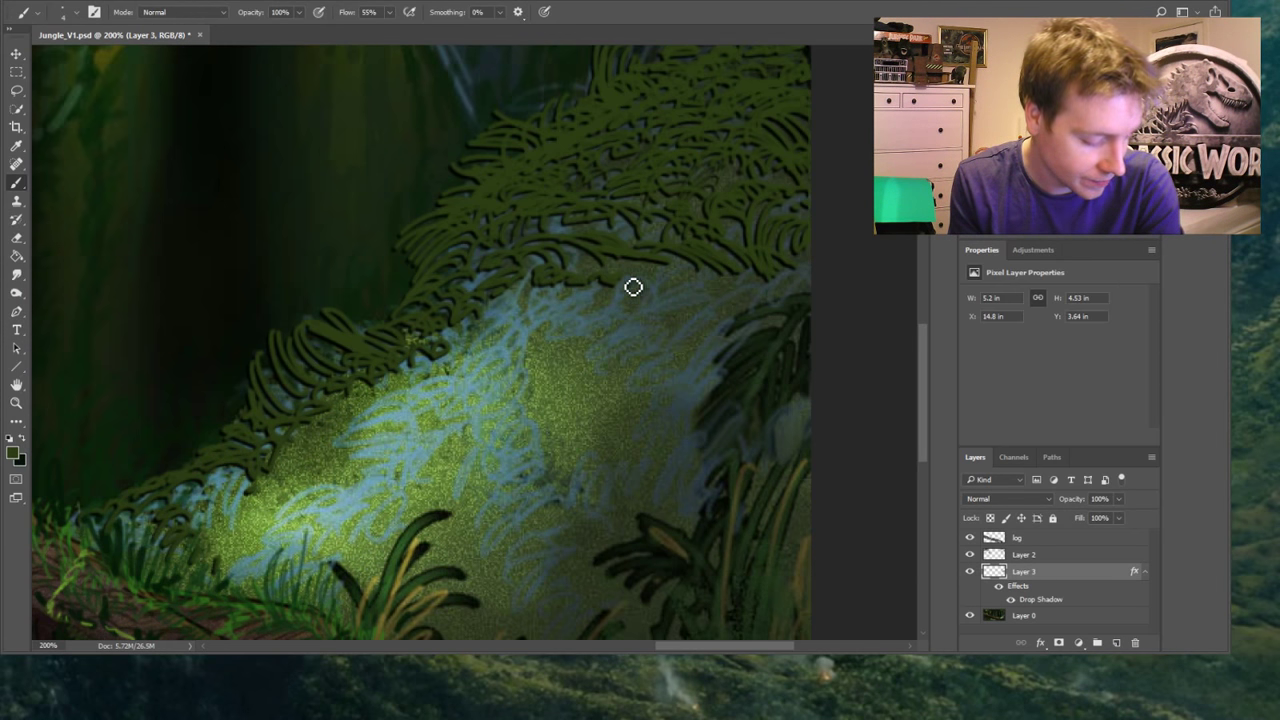
{"action": "mouse_move", "coordinate": [633, 287]}
{"action": "left_mouse_down"}
{"action": "mouse_move", "coordinate": [667, 279]}
{"action": "mouse_move", "coordinate": [605, 273]}
{"action": "mouse_move", "coordinate": [646, 289]}
{"action": "mouse_move", "coordinate": [657, 259]}
{"action": "mouse_move", "coordinate": [713, 308]}
{"action": "mouse_move", "coordinate": [731, 316]}
{"action": "mouse_move", "coordinate": [726, 303]}
{"action": "mouse_move", "coordinate": [765, 299]}
{"action": "left_mouse_up"}
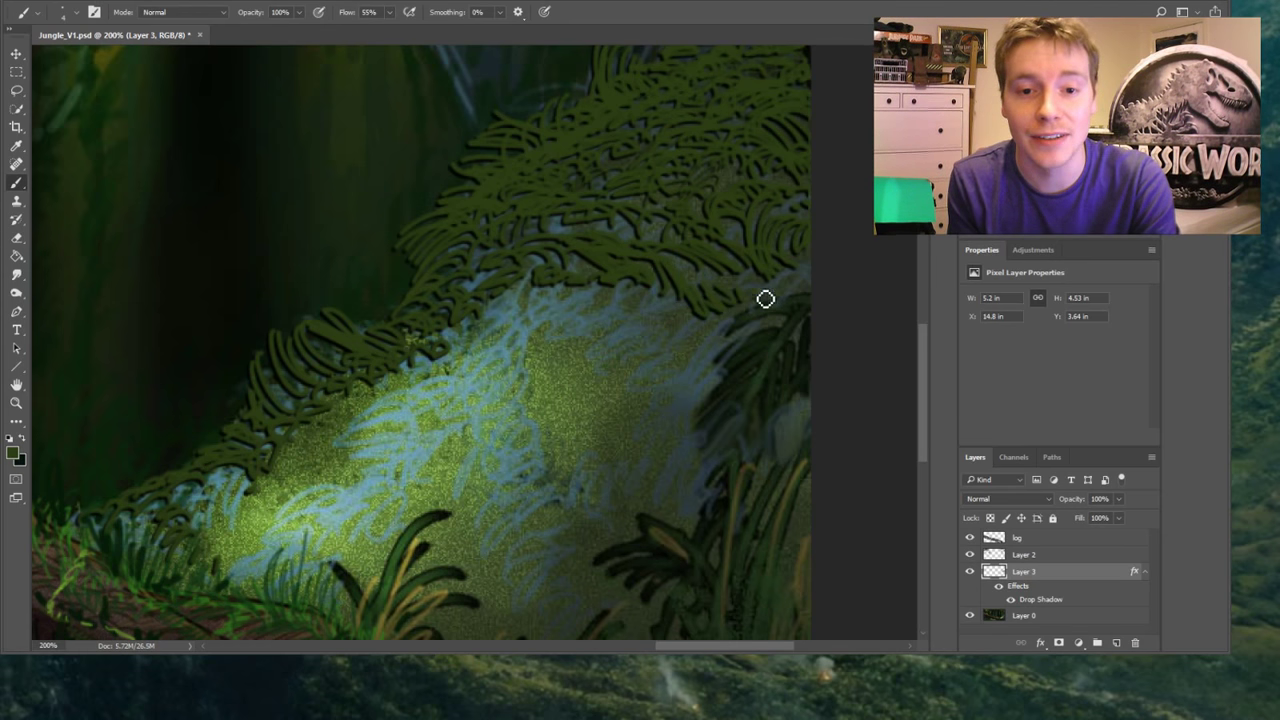
{"action": "left_click_drag", "start_coordinate": [611, 229], "coordinate": [668, 263]}
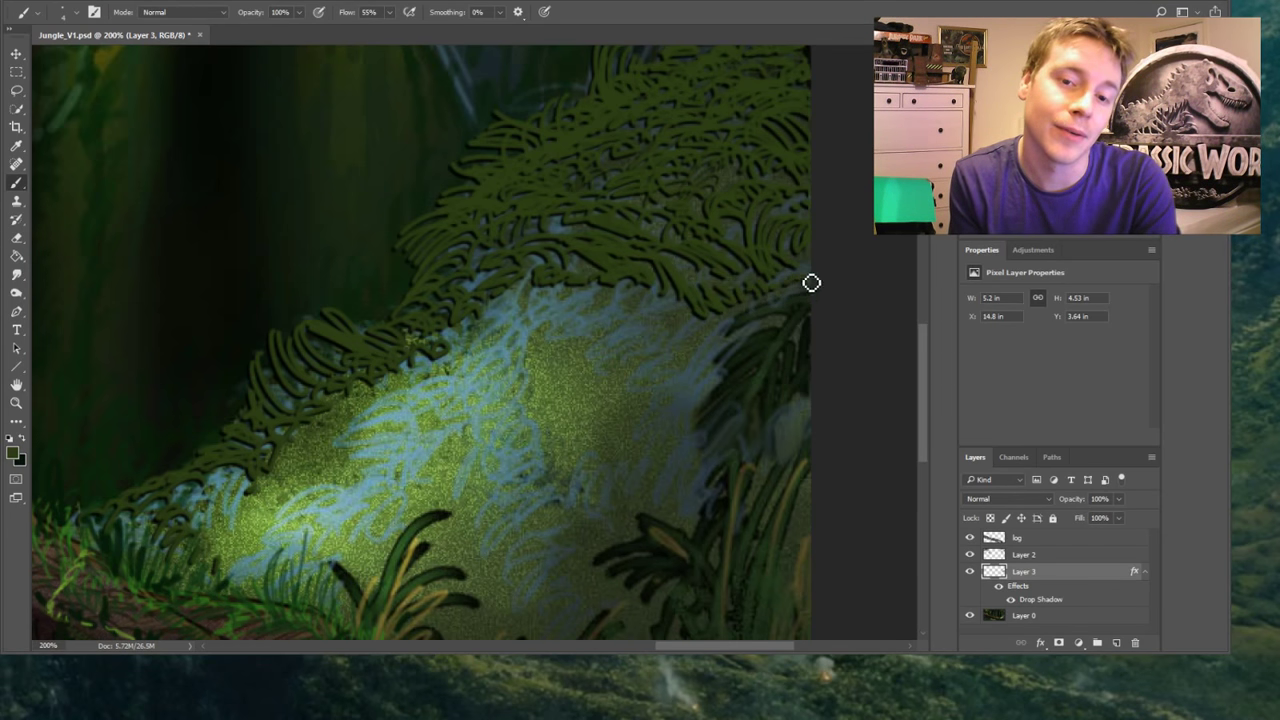
{"action": "mouse_move", "coordinate": [493, 345]}
{"action": "left_mouse_down"}
{"action": "mouse_move", "coordinate": [612, 293]}
{"action": "mouse_move", "coordinate": [490, 321]}
{"action": "mouse_move", "coordinate": [562, 312]}
{"action": "mouse_move", "coordinate": [571, 298]}
{"action": "mouse_move", "coordinate": [591, 318]}
{"action": "mouse_move", "coordinate": [653, 311]}
{"action": "mouse_move", "coordinate": [640, 307]}
{"action": "mouse_move", "coordinate": [657, 329]}
{"action": "mouse_move", "coordinate": [699, 324]}
{"action": "mouse_move", "coordinate": [724, 356]}
{"action": "mouse_move", "coordinate": [592, 322]}
{"action": "mouse_move", "coordinate": [486, 338]}
{"action": "mouse_move", "coordinate": [622, 334]}
{"action": "mouse_move", "coordinate": [628, 348]}
{"action": "mouse_move", "coordinate": [671, 346]}
{"action": "mouse_move", "coordinate": [728, 379]}
{"action": "mouse_move", "coordinate": [690, 382]}
{"action": "left_mouse_up"}
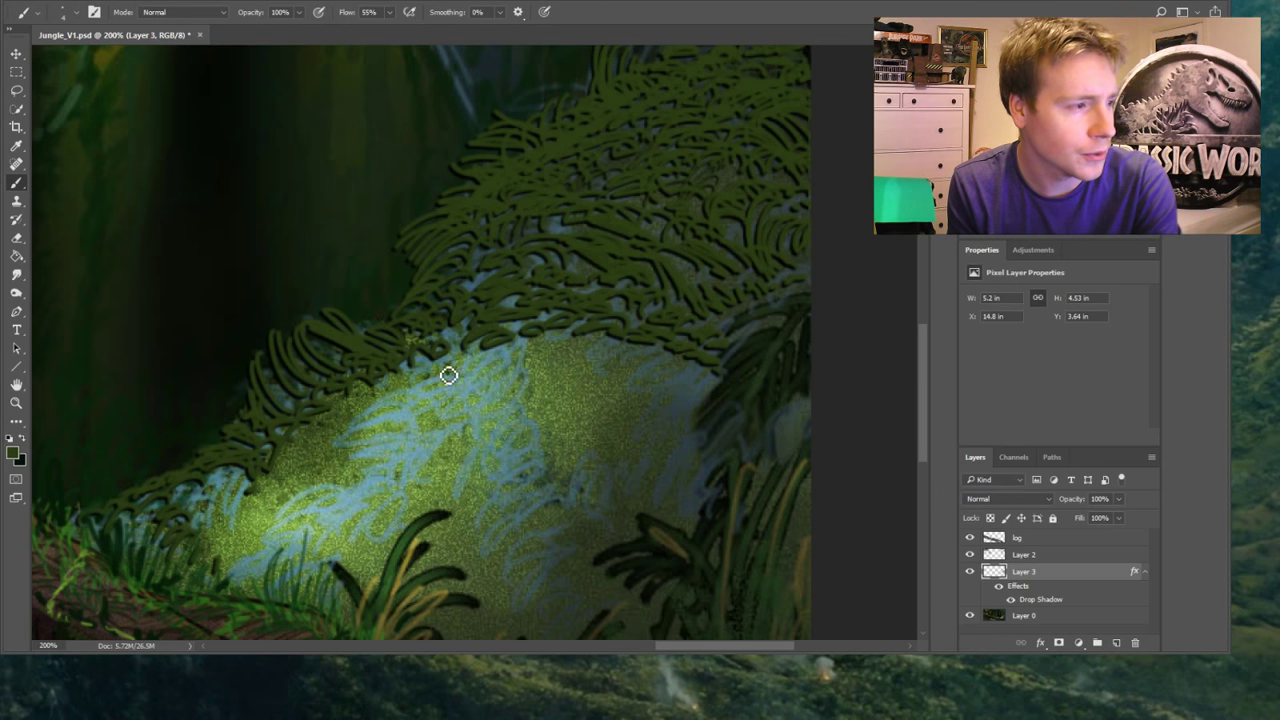
{"action": "mouse_move", "coordinate": [462, 397]}
{"action": "left_mouse_down"}
{"action": "mouse_move", "coordinate": [488, 341]}
{"action": "mouse_move", "coordinate": [530, 360]}
{"action": "mouse_move", "coordinate": [539, 344]}
{"action": "mouse_move", "coordinate": [565, 378]}
{"action": "mouse_move", "coordinate": [584, 342]}
{"action": "mouse_move", "coordinate": [611, 365]}
{"action": "mouse_move", "coordinate": [628, 347]}
{"action": "mouse_move", "coordinate": [675, 378]}
{"action": "mouse_move", "coordinate": [707, 380]}
{"action": "left_mouse_up"}
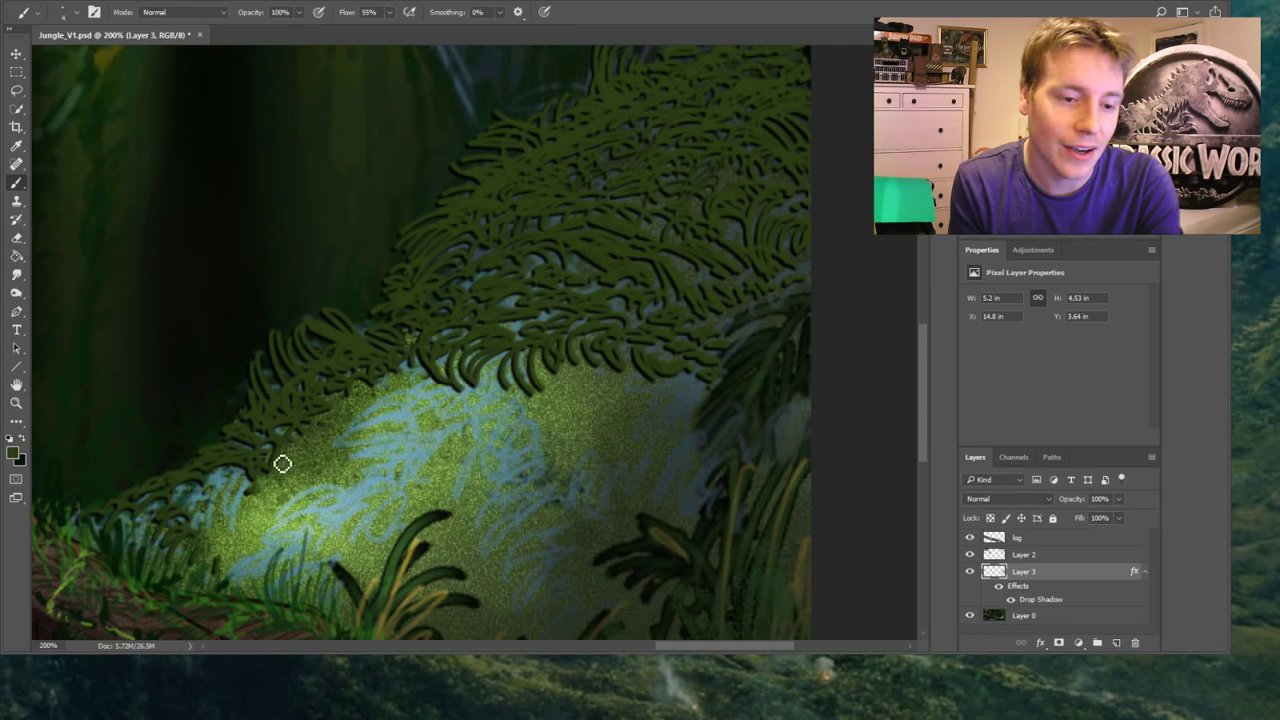
{"action": "mouse_move", "coordinate": [282, 463]}
{"action": "left_mouse_down"}
{"action": "mouse_move", "coordinate": [247, 504]}
{"action": "mouse_move", "coordinate": [190, 497]}
{"action": "left_mouse_up"}
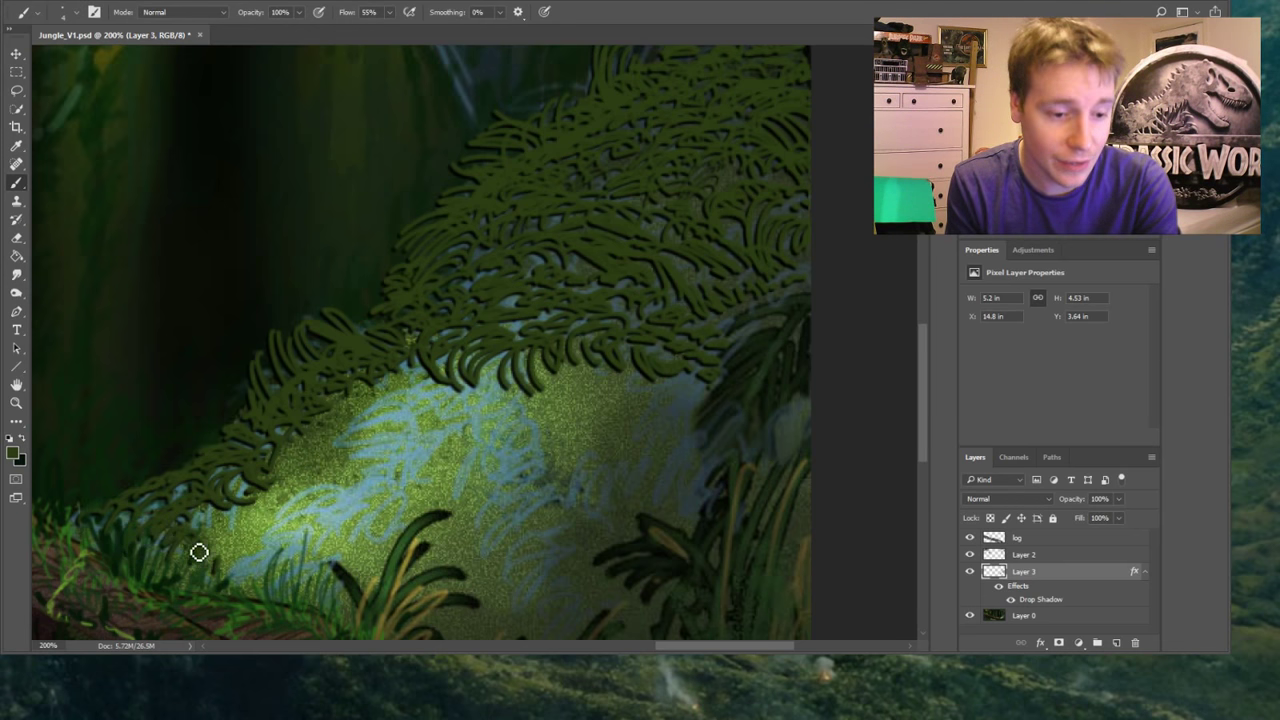
{"action": "mouse_move", "coordinate": [199, 552]}
{"action": "left_mouse_down"}
{"action": "mouse_move", "coordinate": [172, 573]}
{"action": "mouse_move", "coordinate": [166, 559]}
{"action": "mouse_move", "coordinate": [217, 566]}
{"action": "mouse_move", "coordinate": [272, 607]}
{"action": "mouse_move", "coordinate": [296, 577]}
{"action": "mouse_move", "coordinate": [275, 602]}
{"action": "mouse_move", "coordinate": [357, 618]}
{"action": "mouse_move", "coordinate": [375, 573]}
{"action": "mouse_move", "coordinate": [366, 564]}
{"action": "mouse_move", "coordinate": [264, 586]}
{"action": "mouse_move", "coordinate": [220, 535]}
{"action": "mouse_move", "coordinate": [231, 552]}
{"action": "mouse_move", "coordinate": [233, 503]}
{"action": "mouse_move", "coordinate": [264, 552]}
{"action": "left_mouse_up"}
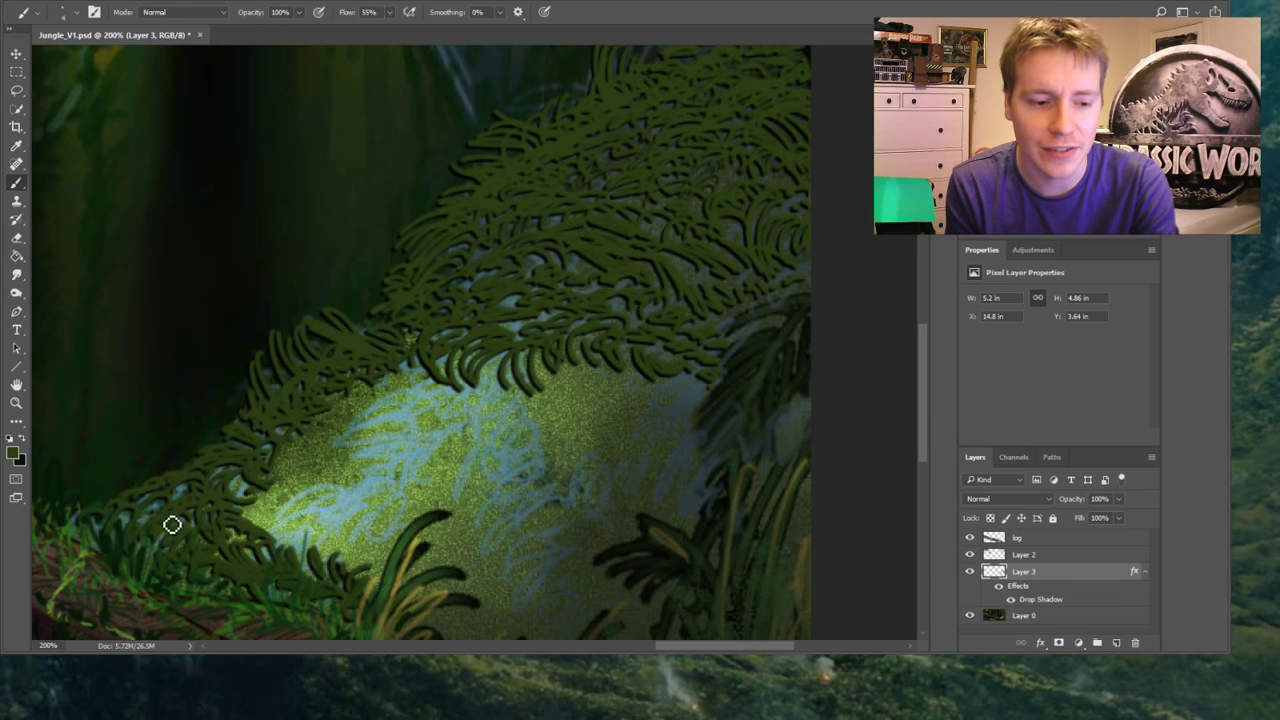
{"action": "mouse_move", "coordinate": [172, 524]}
{"action": "left_mouse_down"}
{"action": "mouse_move", "coordinate": [157, 523]}
{"action": "mouse_move", "coordinate": [237, 517]}
{"action": "mouse_move", "coordinate": [314, 477]}
{"action": "mouse_move", "coordinate": [323, 457]}
{"action": "mouse_move", "coordinate": [411, 423]}
{"action": "mouse_move", "coordinate": [354, 403]}
{"action": "mouse_move", "coordinate": [370, 397]}
{"action": "mouse_move", "coordinate": [377, 409]}
{"action": "mouse_move", "coordinate": [449, 391]}
{"action": "mouse_move", "coordinate": [434, 406]}
{"action": "mouse_move", "coordinate": [514, 408]}
{"action": "mouse_move", "coordinate": [531, 394]}
{"action": "mouse_move", "coordinate": [531, 380]}
{"action": "mouse_move", "coordinate": [474, 371]}
{"action": "mouse_move", "coordinate": [527, 395]}
{"action": "mouse_move", "coordinate": [560, 383]}
{"action": "mouse_move", "coordinate": [653, 400]}
{"action": "mouse_move", "coordinate": [680, 383]}
{"action": "mouse_move", "coordinate": [706, 391]}
{"action": "left_mouse_up"}
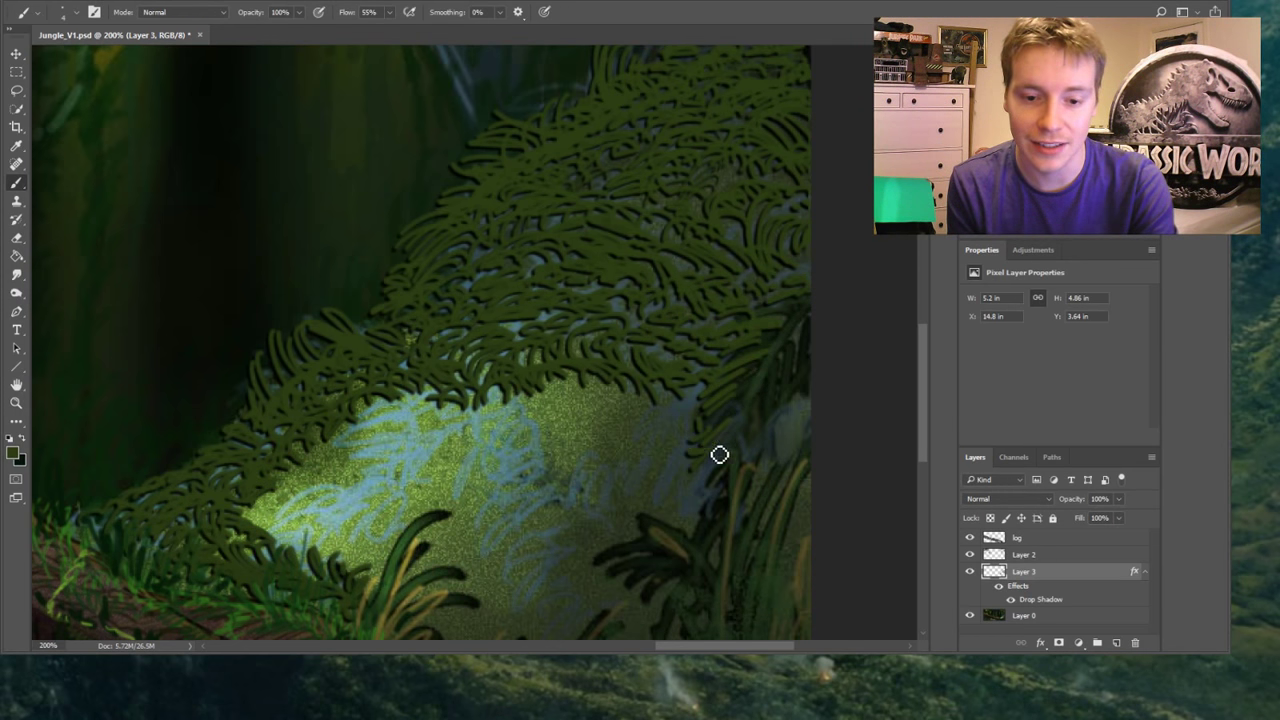
Add dark grass strokes below the mound and cover the lit patch's left edge with leaves
{"action": "scroll", "coordinate": [906, 440], "scroll_direction": "down", "scroll_amount": 5}
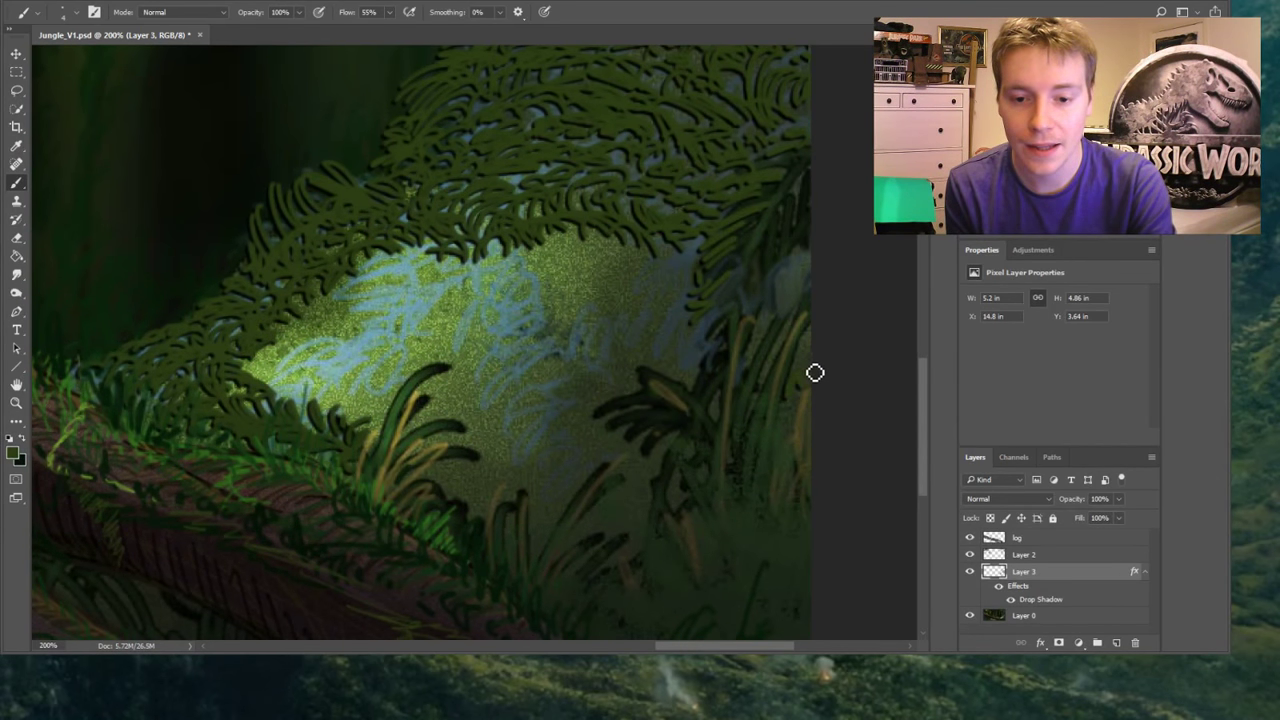
{"action": "mouse_move", "coordinate": [629, 503]}
{"action": "left_mouse_down"}
{"action": "mouse_move", "coordinate": [598, 543]}
{"action": "mouse_move", "coordinate": [619, 529]}
{"action": "mouse_move", "coordinate": [630, 539]}
{"action": "mouse_move", "coordinate": [642, 468]}
{"action": "mouse_move", "coordinate": [666, 483]}
{"action": "mouse_move", "coordinate": [642, 568]}
{"action": "mouse_move", "coordinate": [645, 496]}
{"action": "mouse_move", "coordinate": [677, 446]}
{"action": "mouse_move", "coordinate": [677, 461]}
{"action": "mouse_move", "coordinate": [580, 476]}
{"action": "mouse_move", "coordinate": [563, 519]}
{"action": "mouse_move", "coordinate": [548, 521]}
{"action": "mouse_move", "coordinate": [550, 555]}
{"action": "mouse_move", "coordinate": [564, 555]}
{"action": "mouse_move", "coordinate": [625, 444]}
{"action": "mouse_move", "coordinate": [642, 454]}
{"action": "mouse_move", "coordinate": [582, 456]}
{"action": "mouse_move", "coordinate": [528, 480]}
{"action": "left_mouse_up"}
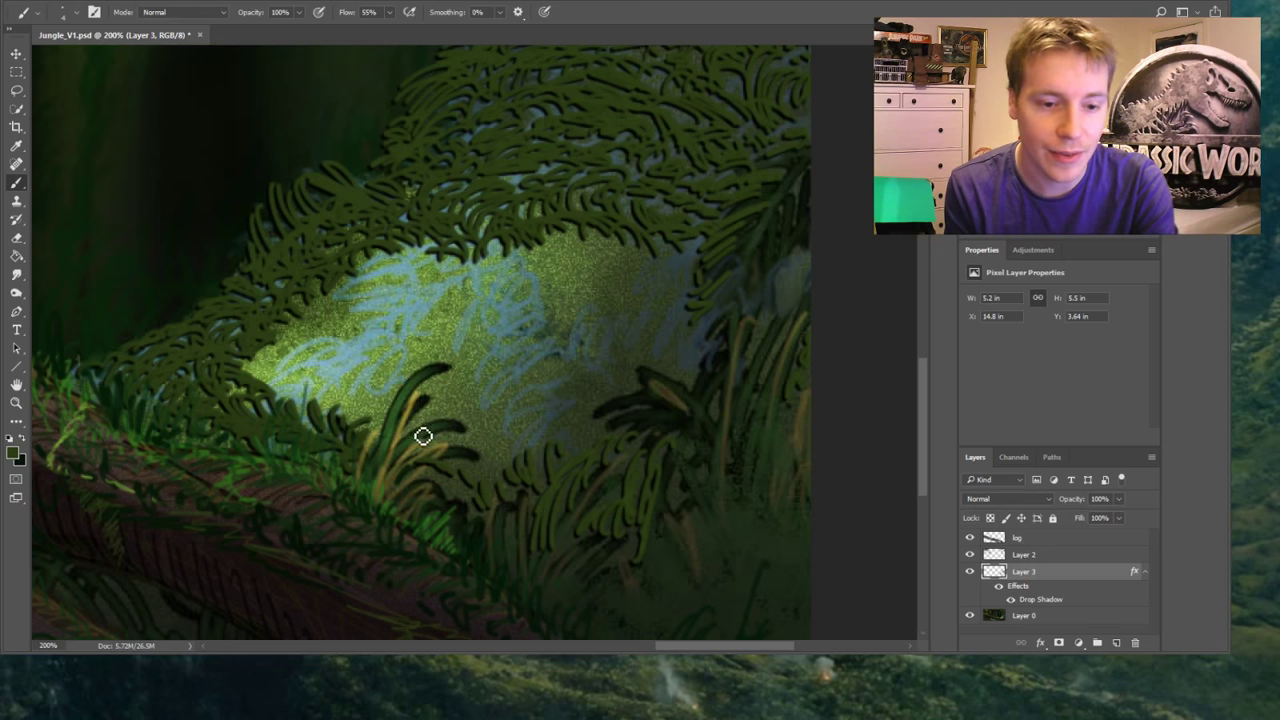
{"action": "mouse_move", "coordinate": [423, 437]}
{"action": "left_mouse_down"}
{"action": "mouse_move", "coordinate": [492, 431]}
{"action": "mouse_move", "coordinate": [479, 450]}
{"action": "mouse_move", "coordinate": [500, 456]}
{"action": "mouse_move", "coordinate": [497, 484]}
{"action": "mouse_move", "coordinate": [474, 494]}
{"action": "mouse_move", "coordinate": [445, 484]}
{"action": "mouse_move", "coordinate": [539, 442]}
{"action": "mouse_move", "coordinate": [567, 444]}
{"action": "mouse_move", "coordinate": [457, 411]}
{"action": "mouse_move", "coordinate": [479, 370]}
{"action": "mouse_move", "coordinate": [387, 415]}
{"action": "mouse_move", "coordinate": [414, 383]}
{"action": "mouse_move", "coordinate": [497, 353]}
{"action": "mouse_move", "coordinate": [535, 406]}
{"action": "mouse_move", "coordinate": [521, 411]}
{"action": "mouse_move", "coordinate": [546, 474]}
{"action": "mouse_move", "coordinate": [616, 432]}
{"action": "left_mouse_up"}
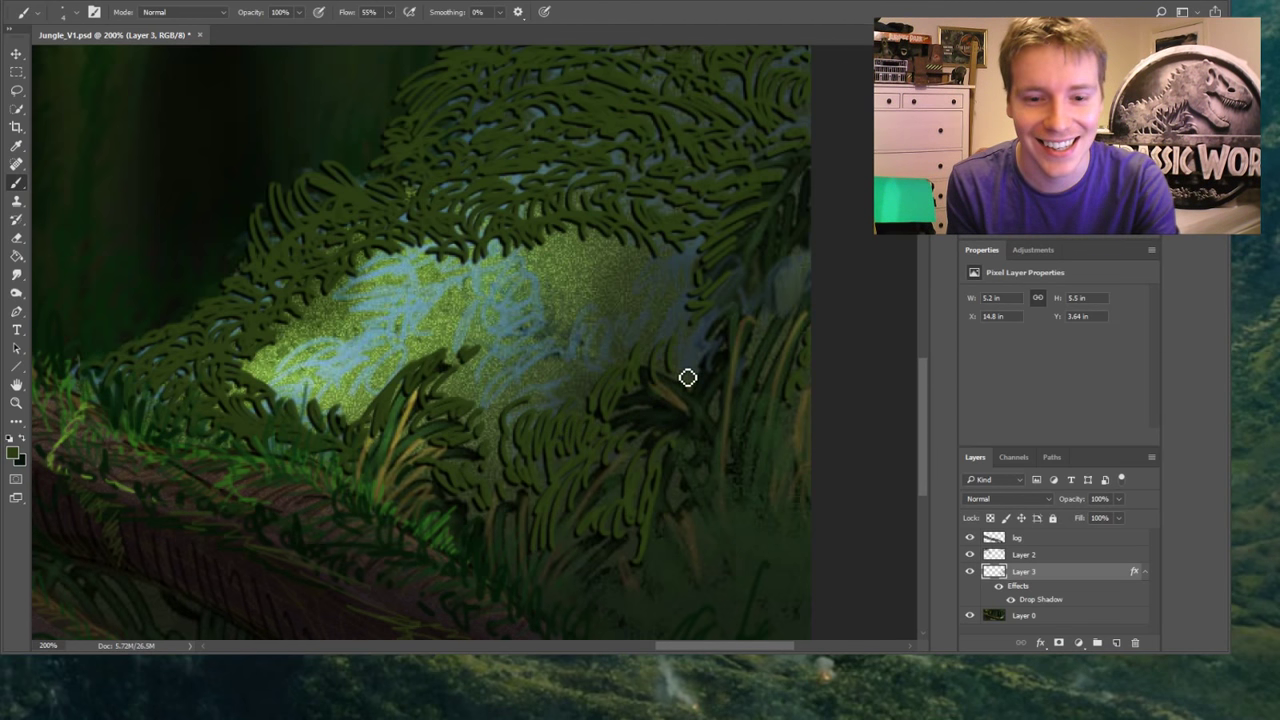
{"action": "mouse_move", "coordinate": [338, 328]}
{"action": "left_mouse_down"}
{"action": "mouse_move", "coordinate": [290, 376]}
{"action": "mouse_move", "coordinate": [265, 356]}
{"action": "mouse_move", "coordinate": [291, 409]}
{"action": "mouse_move", "coordinate": [308, 414]}
{"action": "mouse_move", "coordinate": [328, 376]}
{"action": "mouse_move", "coordinate": [358, 416]}
{"action": "mouse_move", "coordinate": [382, 387]}
{"action": "mouse_move", "coordinate": [408, 389]}
{"action": "mouse_move", "coordinate": [361, 420]}
{"action": "mouse_move", "coordinate": [331, 403]}
{"action": "mouse_move", "coordinate": [313, 349]}
{"action": "mouse_move", "coordinate": [324, 328]}
{"action": "mouse_move", "coordinate": [306, 356]}
{"action": "mouse_move", "coordinate": [375, 276]}
{"action": "mouse_move", "coordinate": [431, 264]}
{"action": "mouse_move", "coordinate": [432, 283]}
{"action": "mouse_move", "coordinate": [493, 268]}
{"action": "mouse_move", "coordinate": [407, 272]}
{"action": "mouse_move", "coordinate": [408, 293]}
{"action": "mouse_move", "coordinate": [373, 289]}
{"action": "mouse_move", "coordinate": [366, 301]}
{"action": "mouse_move", "coordinate": [421, 283]}
{"action": "mouse_move", "coordinate": [422, 301]}
{"action": "mouse_move", "coordinate": [489, 281]}
{"action": "mouse_move", "coordinate": [342, 329]}
{"action": "mouse_move", "coordinate": [382, 394]}
{"action": "mouse_move", "coordinate": [385, 311]}
{"action": "mouse_move", "coordinate": [429, 327]}
{"action": "mouse_move", "coordinate": [438, 379]}
{"action": "mouse_move", "coordinate": [400, 370]}
{"action": "mouse_move", "coordinate": [423, 367]}
{"action": "mouse_move", "coordinate": [422, 342]}
{"action": "mouse_move", "coordinate": [447, 336]}
{"action": "mouse_move", "coordinate": [464, 357]}
{"action": "mouse_move", "coordinate": [376, 325]}
{"action": "mouse_move", "coordinate": [342, 357]}
{"action": "mouse_move", "coordinate": [460, 307]}
{"action": "mouse_move", "coordinate": [486, 314]}
{"action": "mouse_move", "coordinate": [574, 248]}
{"action": "mouse_move", "coordinate": [702, 270]}
{"action": "mouse_move", "coordinate": [543, 277]}
{"action": "mouse_move", "coordinate": [491, 334]}
{"action": "mouse_move", "coordinate": [560, 300]}
{"action": "mouse_move", "coordinate": [666, 286]}
{"action": "mouse_move", "coordinate": [697, 306]}
{"action": "mouse_move", "coordinate": [683, 343]}
{"action": "mouse_move", "coordinate": [594, 313]}
{"action": "mouse_move", "coordinate": [480, 369]}
{"action": "mouse_move", "coordinate": [523, 473]}
{"action": "mouse_move", "coordinate": [537, 411]}
{"action": "mouse_move", "coordinate": [600, 386]}
{"action": "mouse_move", "coordinate": [600, 400]}
{"action": "mouse_move", "coordinate": [662, 353]}
{"action": "mouse_move", "coordinate": [583, 334]}
{"action": "mouse_move", "coordinate": [497, 383]}
{"action": "mouse_move", "coordinate": [538, 362]}
{"action": "mouse_move", "coordinate": [563, 380]}
{"action": "mouse_move", "coordinate": [591, 374]}
{"action": "mouse_move", "coordinate": [591, 326]}
{"action": "mouse_move", "coordinate": [474, 327]}
{"action": "left_mouse_up"}
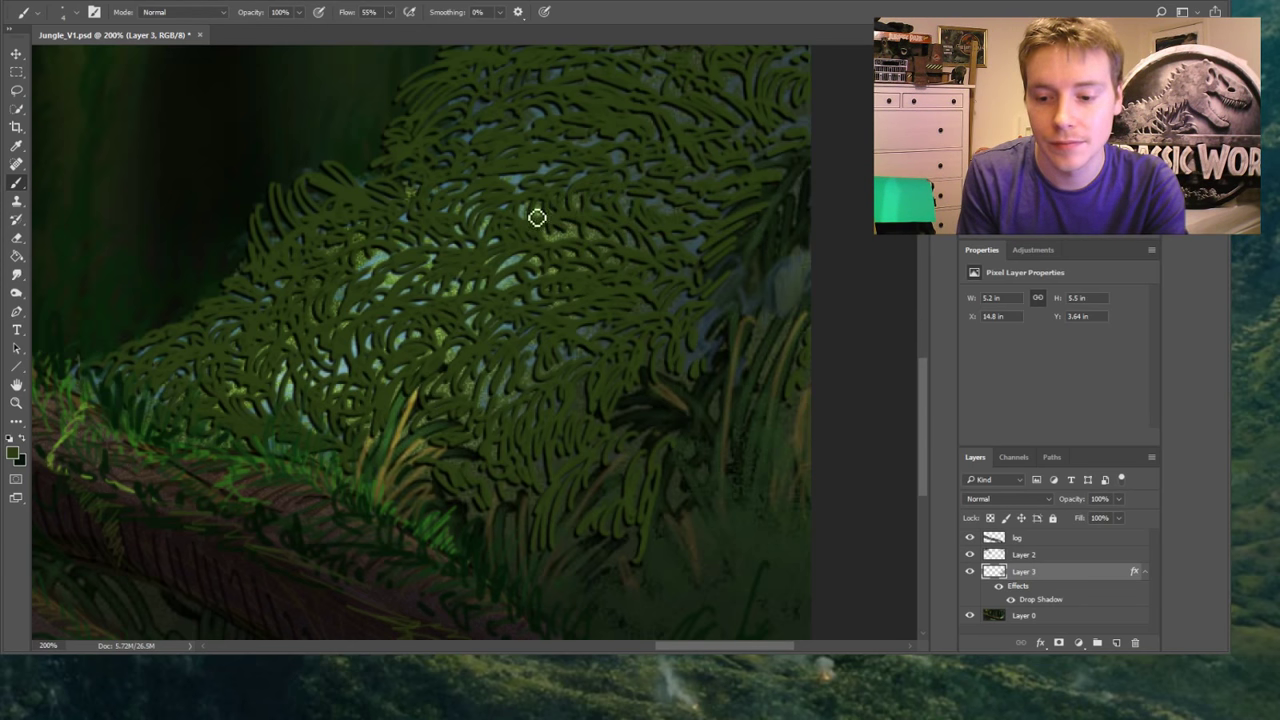
{"action": "scroll", "coordinate": [925, 378], "scroll_direction": "up", "scroll_amount": 3}
{"action": "scroll", "coordinate": [925, 378], "scroll_direction": "up", "scroll_amount": 2}
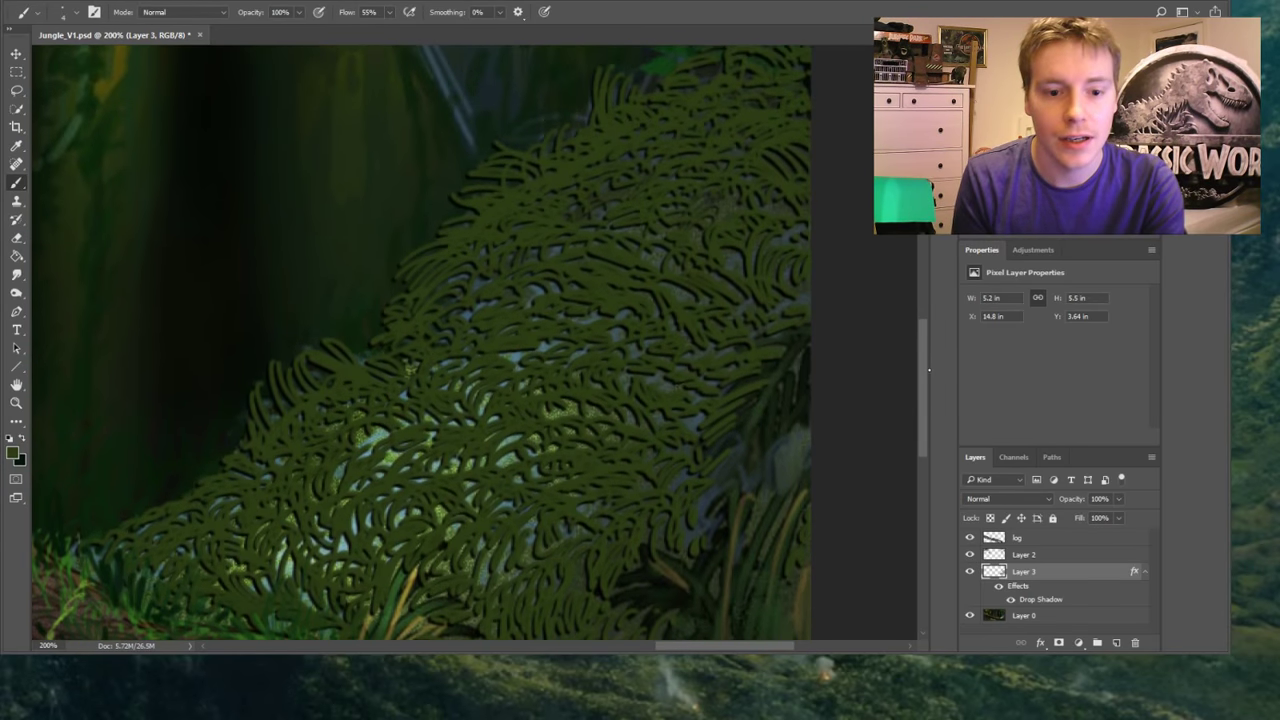
Fit the whole painting on screen, then zoom to 100% on the lower-left log area
{"action": "left_click", "coordinate": [16, 402]}
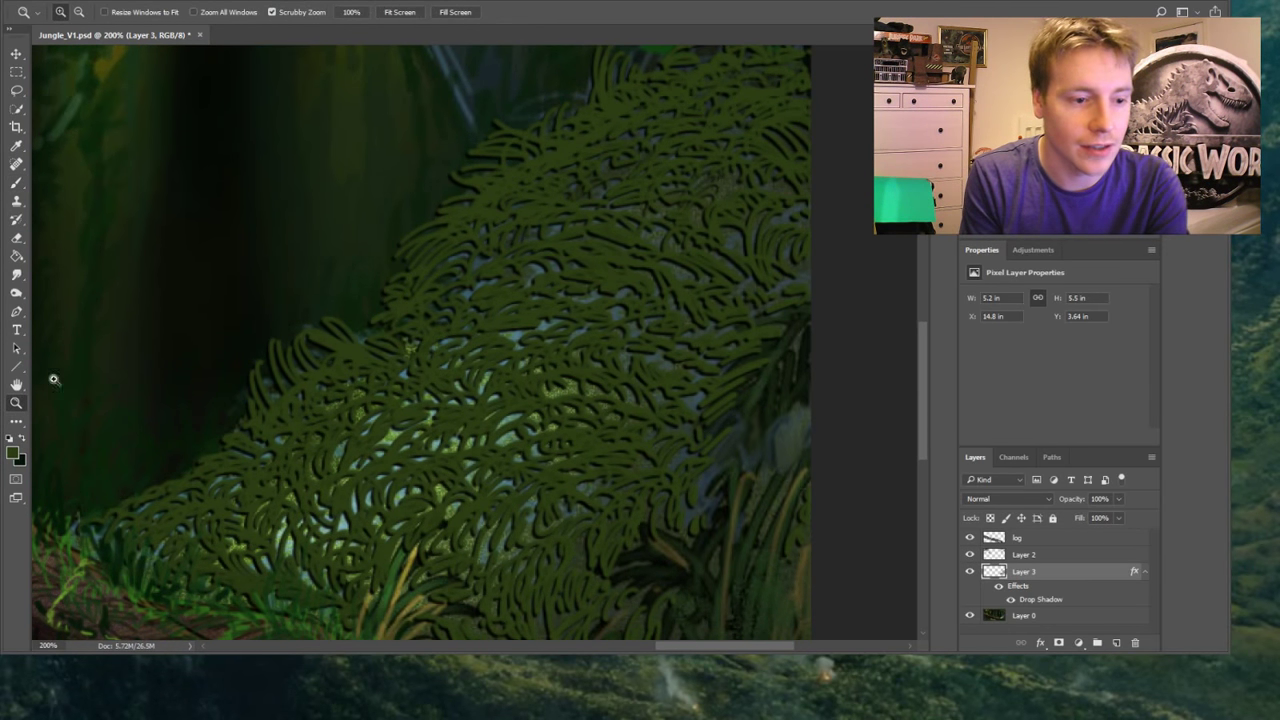
{"action": "left_click", "coordinate": [408, 13]}
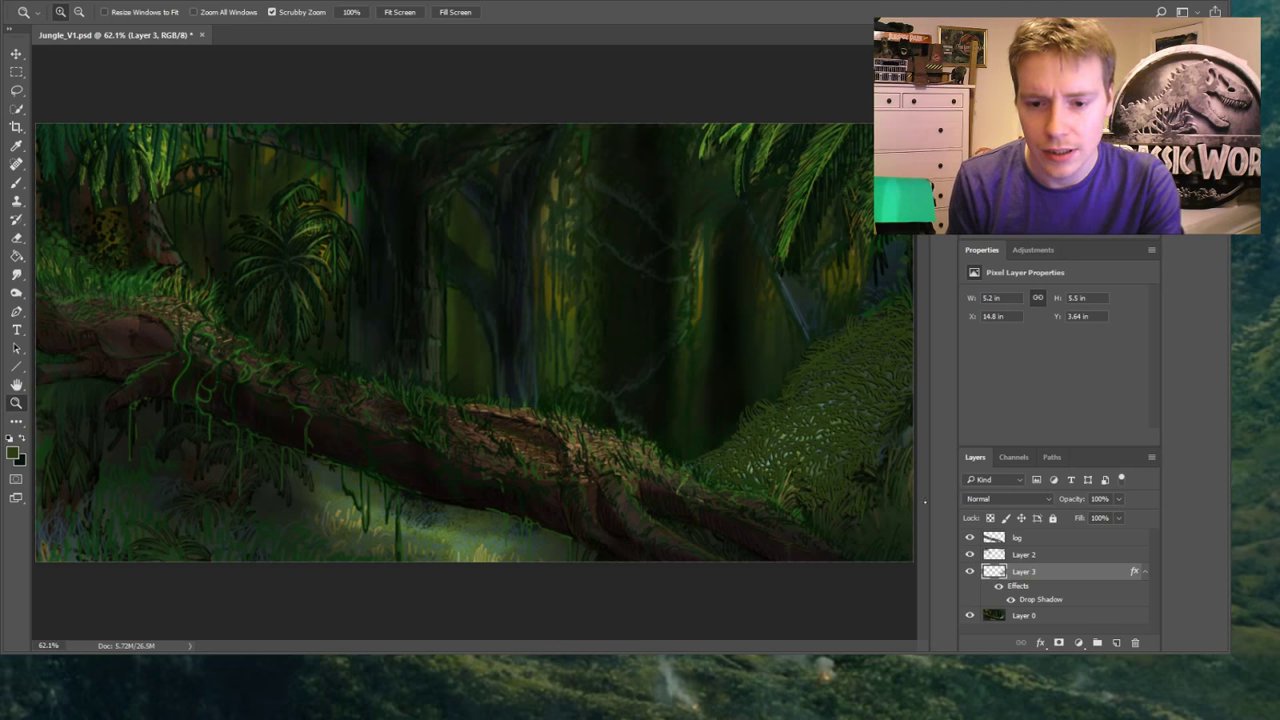
{"action": "key", "text": "b"}
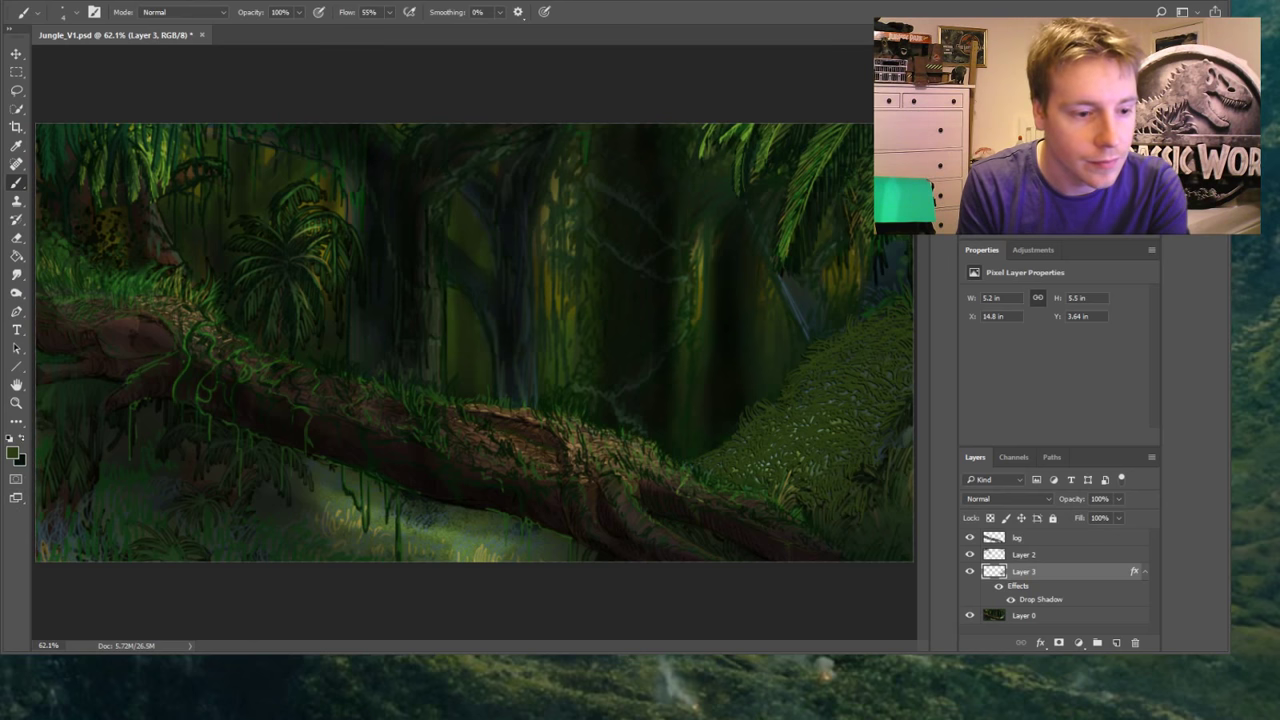
{"action": "left_click", "coordinate": [16, 403]}
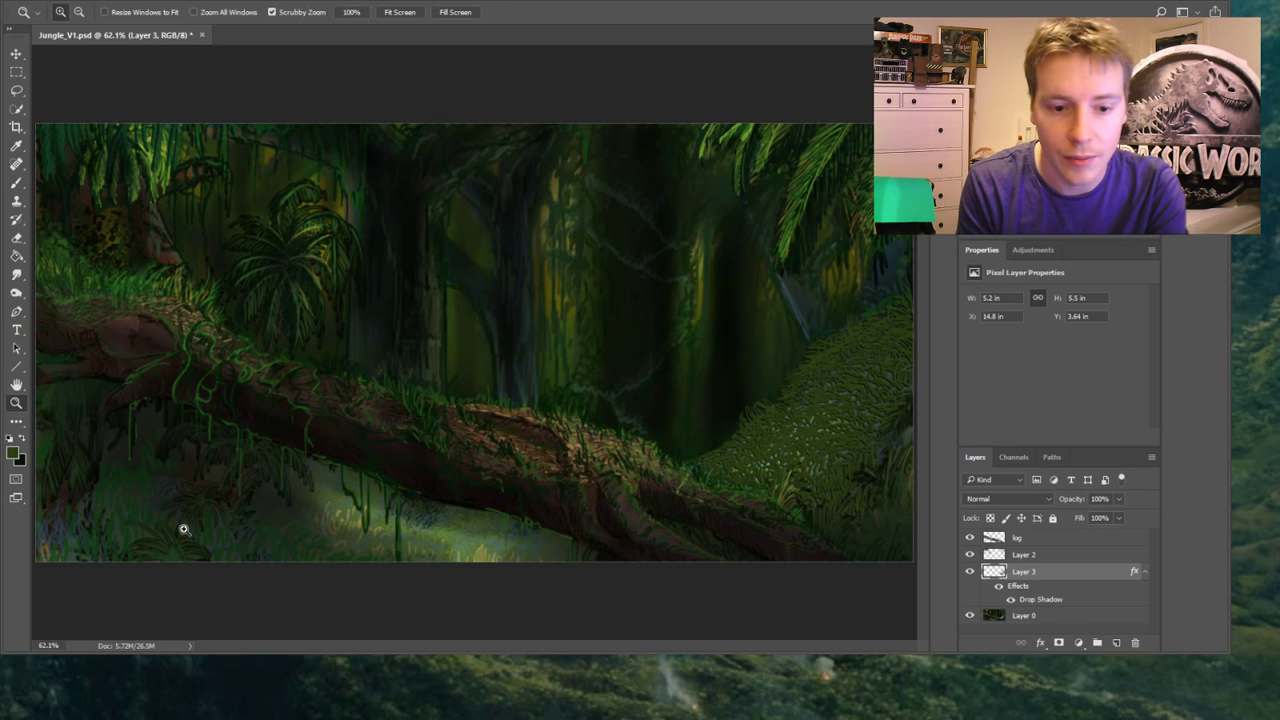
{"action": "left_click", "coordinate": [120, 587]}
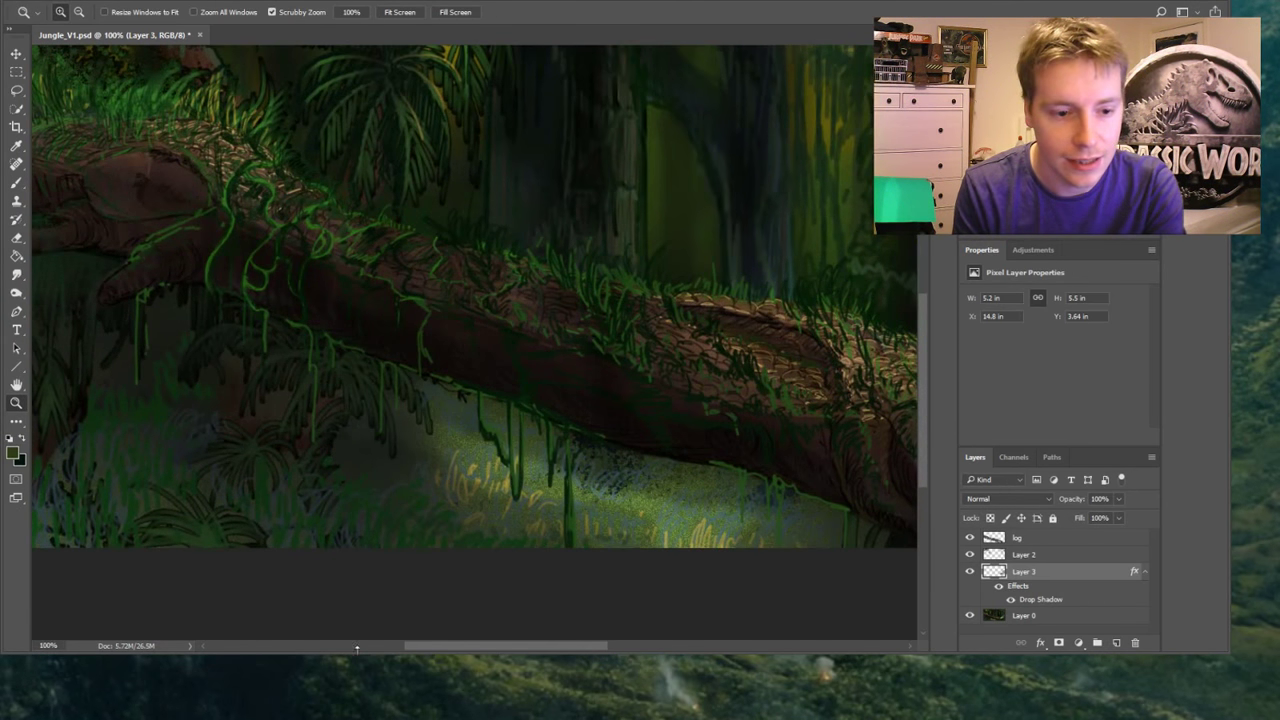
Sample a green from the painting and paint short grass and leaf strokes under the log's left end
{"action": "left_click_drag", "start_coordinate": [429, 644], "coordinate": [367, 632]}
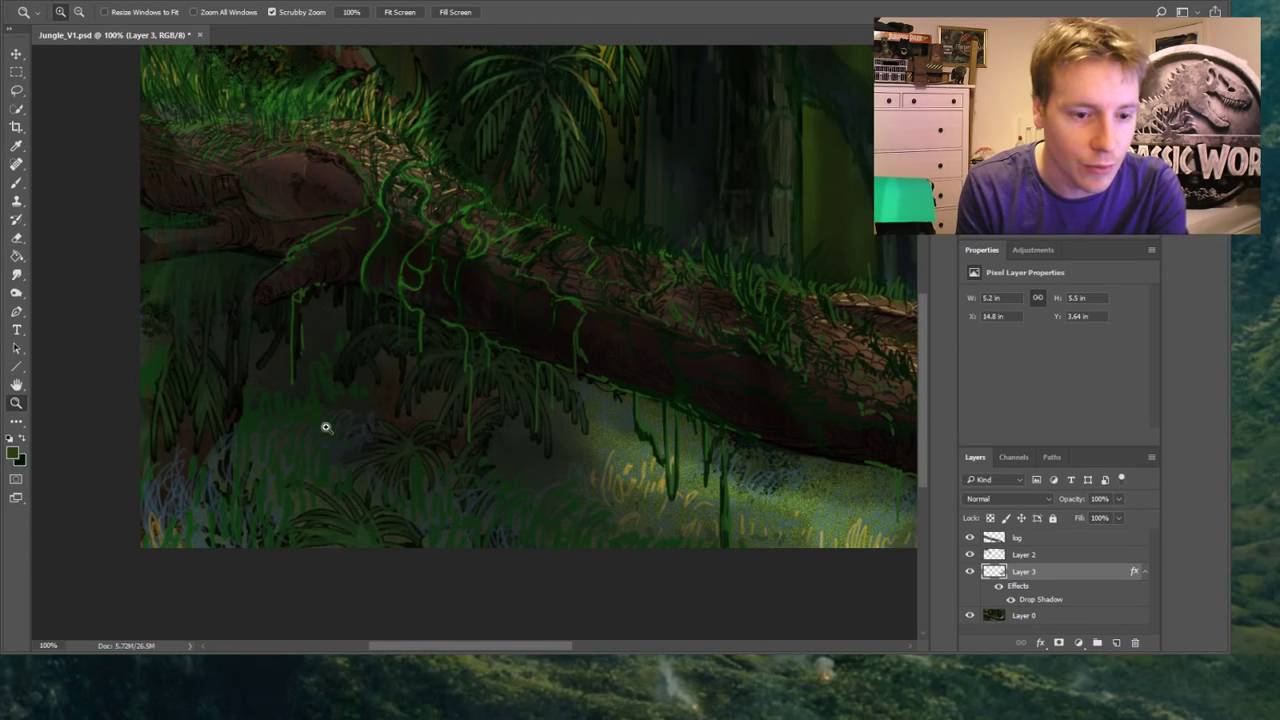
{"action": "key", "text": "b"}
{"action": "mouse_move", "coordinate": [263, 390]}
{"action": "left_mouse_down"}
{"action": "mouse_move", "coordinate": [251, 409]}
{"action": "mouse_move", "coordinate": [266, 420]}
{"action": "mouse_move", "coordinate": [296, 407]}
{"action": "left_mouse_up"}
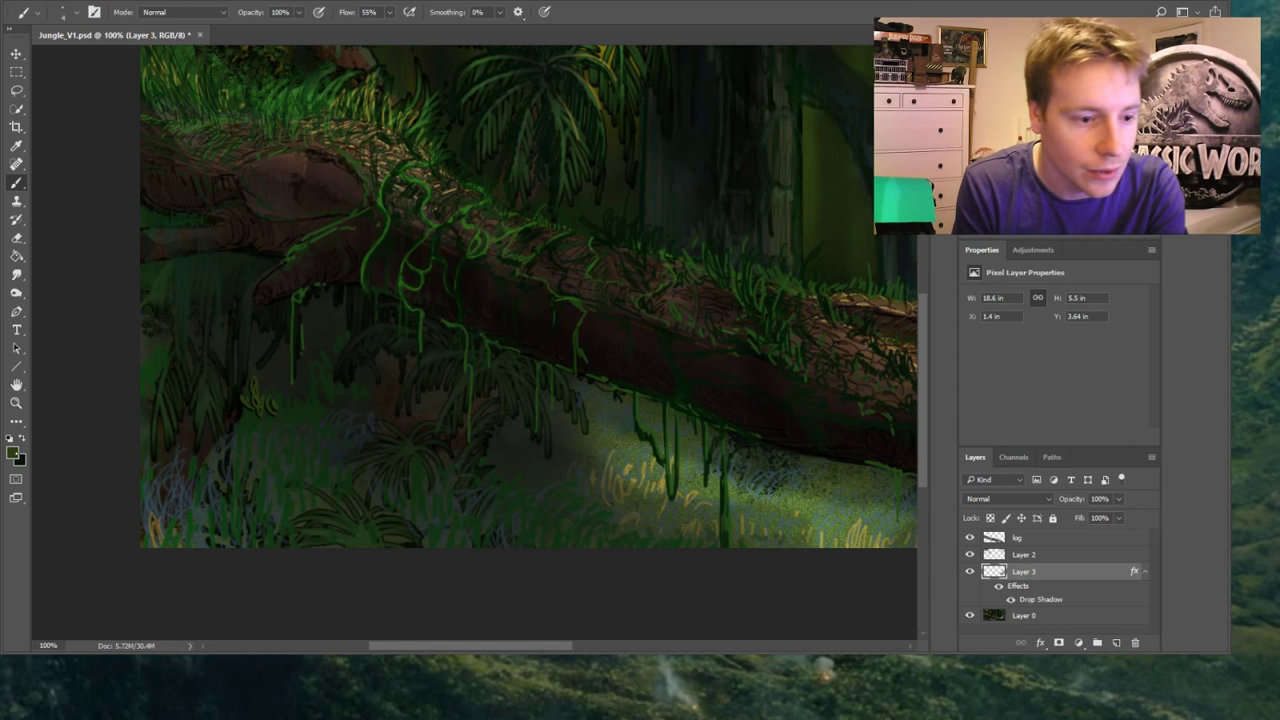
{"action": "key", "text": "i"}
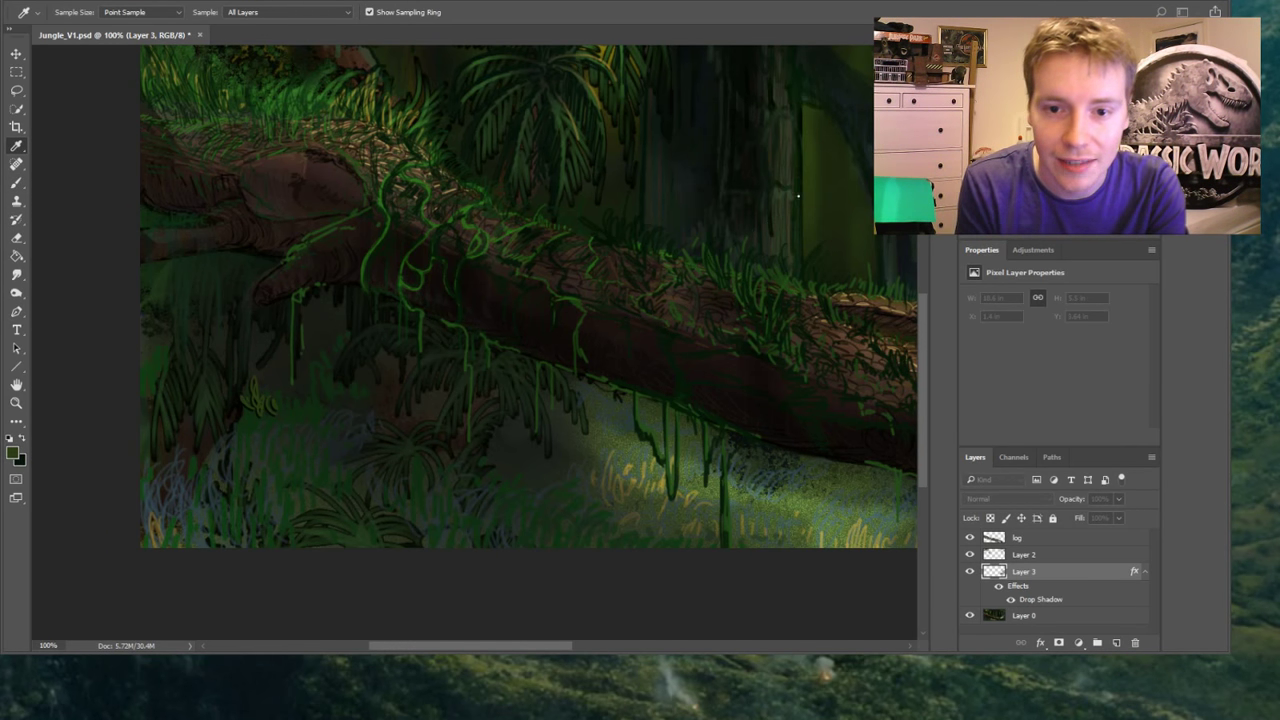
{"action": "key", "text": "b"}
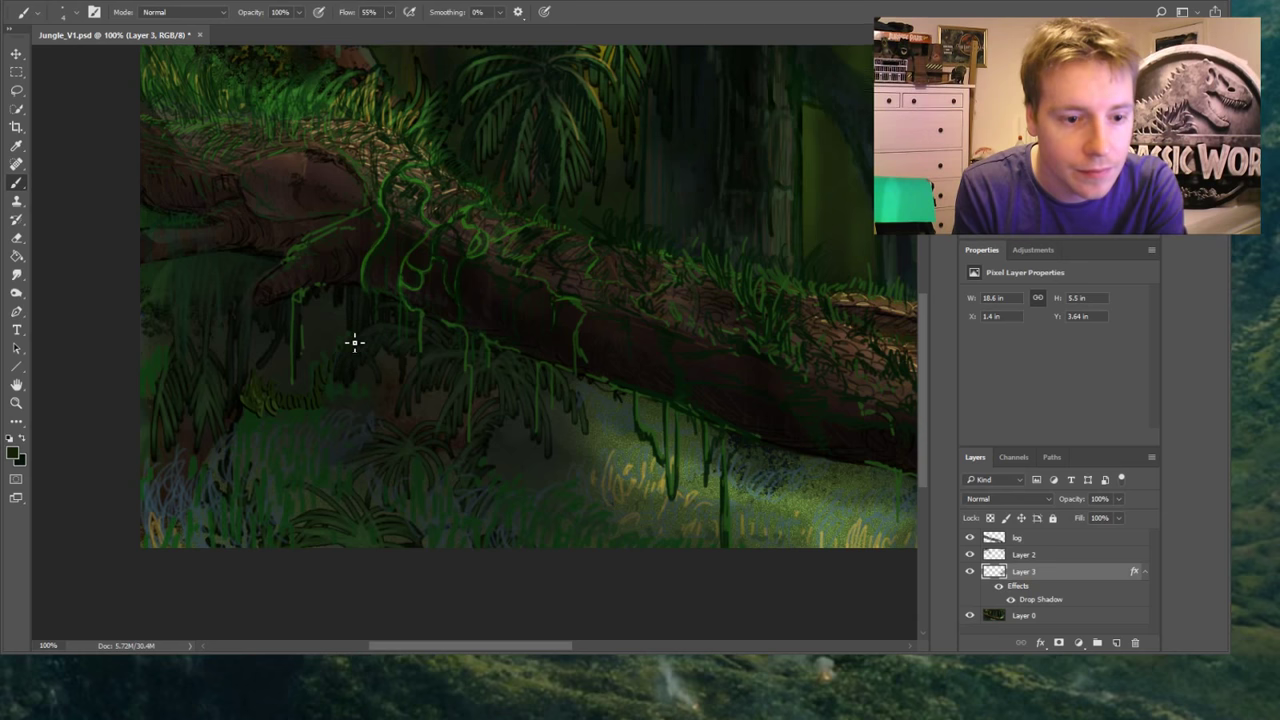
{"action": "mouse_move", "coordinate": [286, 408]}
{"action": "left_mouse_down"}
{"action": "mouse_move", "coordinate": [255, 403]}
{"action": "mouse_move", "coordinate": [245, 418]}
{"action": "mouse_move", "coordinate": [251, 432]}
{"action": "mouse_move", "coordinate": [260, 423]}
{"action": "mouse_move", "coordinate": [221, 461]}
{"action": "mouse_move", "coordinate": [194, 476]}
{"action": "mouse_move", "coordinate": [188, 458]}
{"action": "mouse_move", "coordinate": [179, 503]}
{"action": "mouse_move", "coordinate": [159, 464]}
{"action": "mouse_move", "coordinate": [151, 543]}
{"action": "mouse_move", "coordinate": [149, 497]}
{"action": "mouse_move", "coordinate": [176, 554]}
{"action": "mouse_move", "coordinate": [183, 501]}
{"action": "mouse_move", "coordinate": [186, 512]}
{"action": "mouse_move", "coordinate": [152, 457]}
{"action": "mouse_move", "coordinate": [197, 509]}
{"action": "mouse_move", "coordinate": [210, 478]}
{"action": "mouse_move", "coordinate": [223, 487]}
{"action": "mouse_move", "coordinate": [239, 441]}
{"action": "mouse_move", "coordinate": [194, 469]}
{"action": "mouse_move", "coordinate": [190, 507]}
{"action": "mouse_move", "coordinate": [168, 507]}
{"action": "mouse_move", "coordinate": [159, 490]}
{"action": "mouse_move", "coordinate": [161, 551]}
{"action": "mouse_move", "coordinate": [182, 553]}
{"action": "mouse_move", "coordinate": [192, 531]}
{"action": "mouse_move", "coordinate": [189, 480]}
{"action": "mouse_move", "coordinate": [218, 507]}
{"action": "left_mouse_up"}
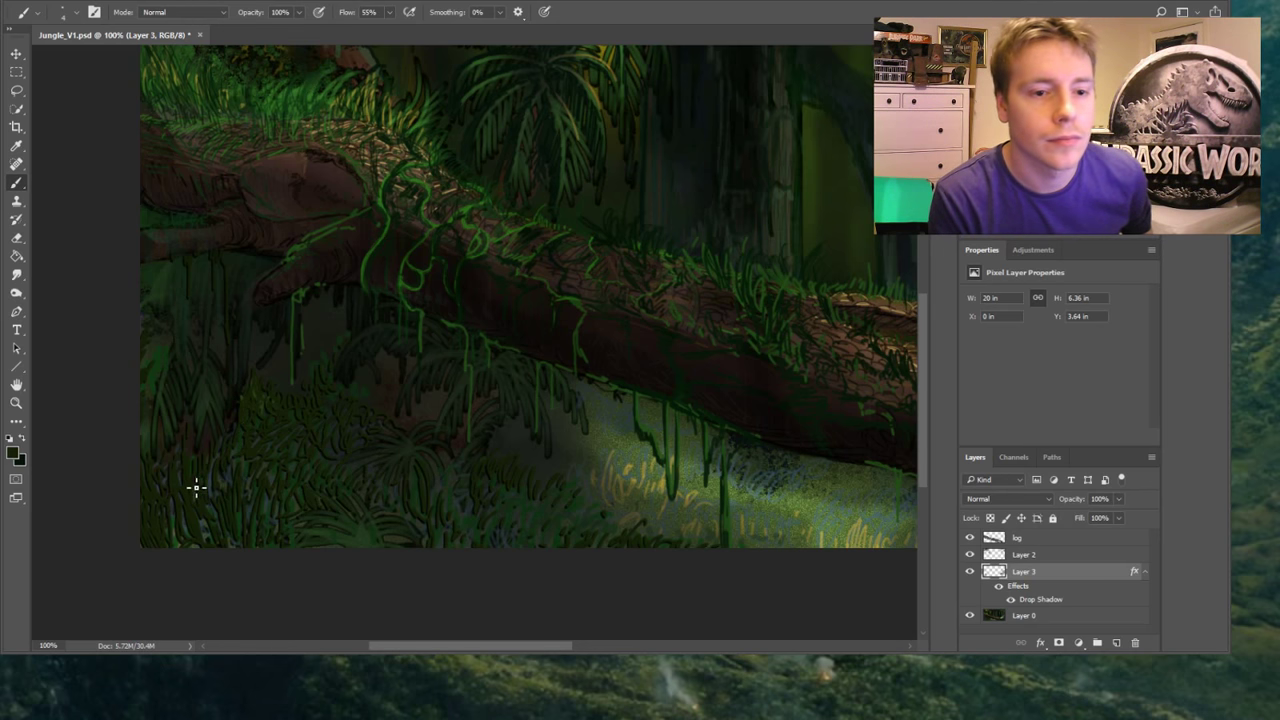
Sample a green from the painting and paint grass blades over the lit patch beneath the log
{"action": "left_click_drag", "start_coordinate": [459, 647], "coordinate": [524, 647]}
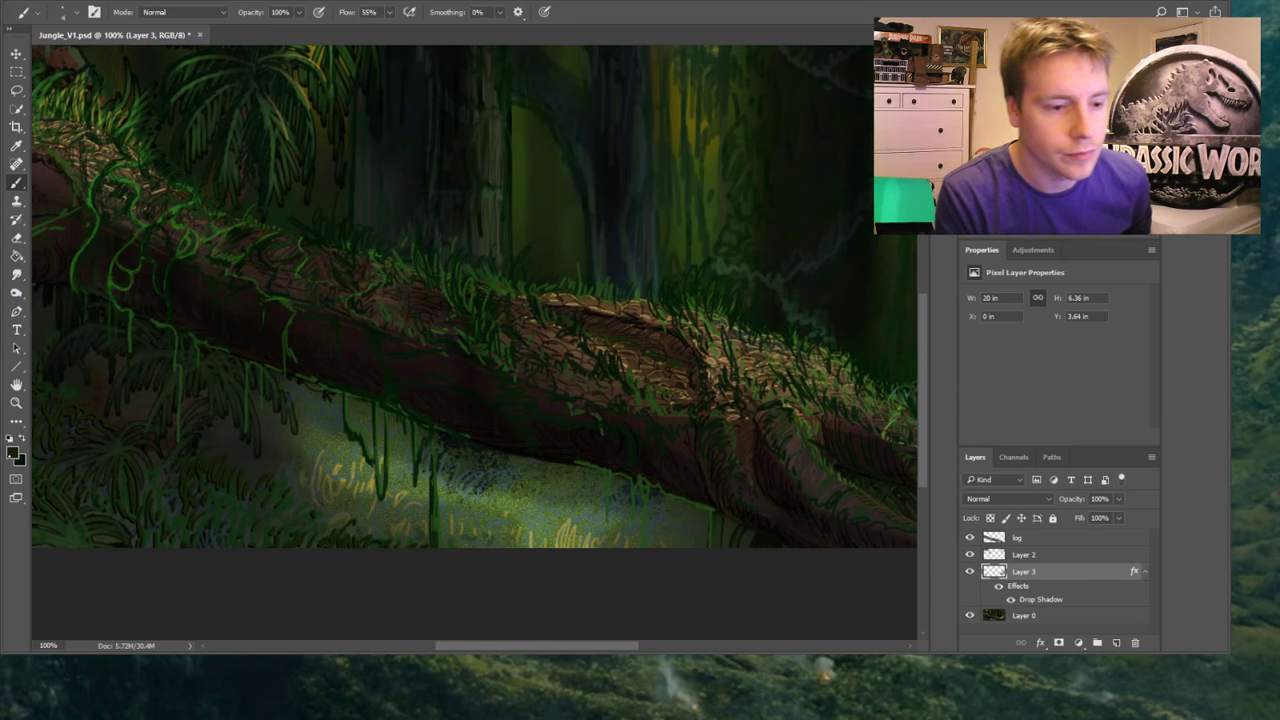
{"action": "key", "text": "i"}
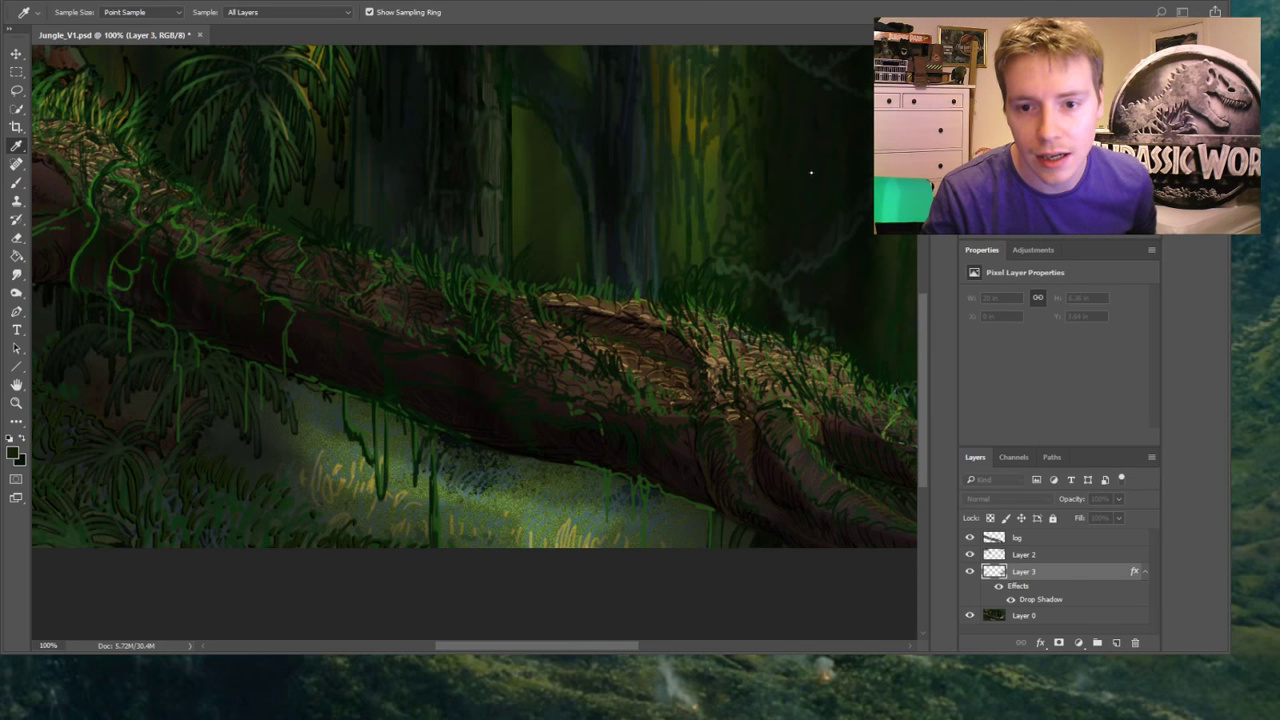
{"action": "left_click", "coordinate": [612, 279]}
{"action": "key", "text": "b"}
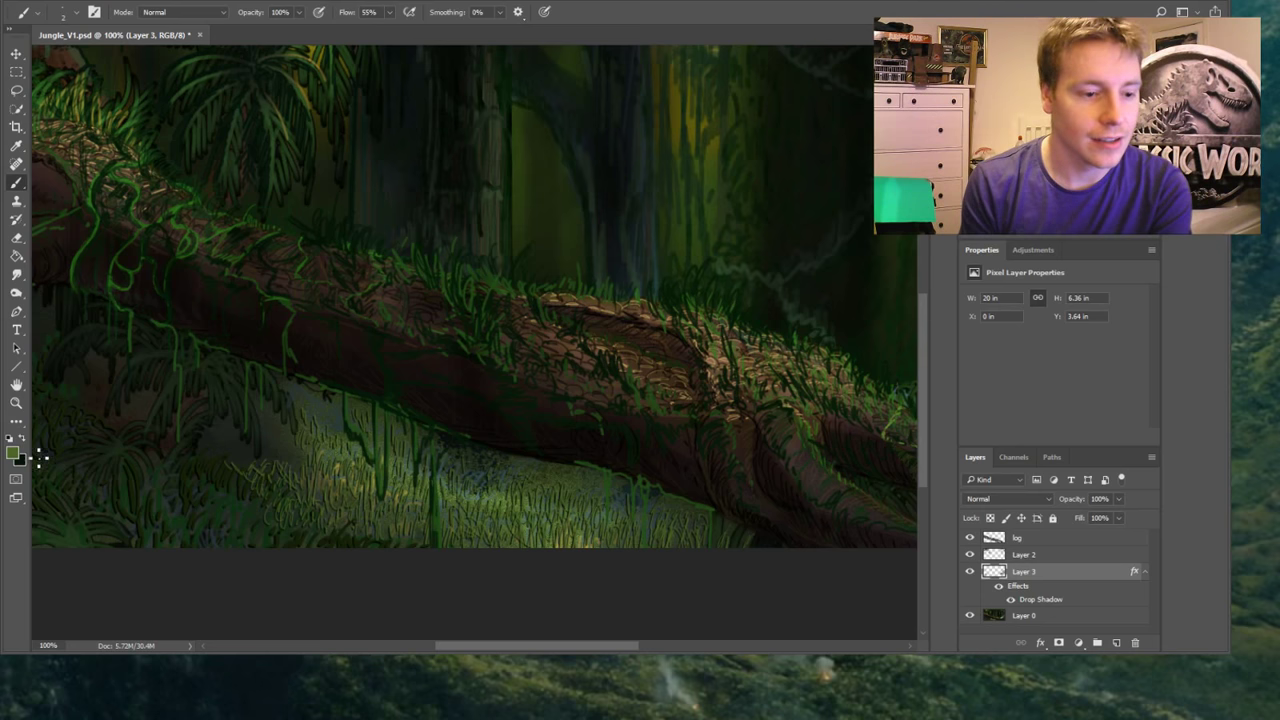
{"action": "left_click", "coordinate": [16, 402]}
Fit the painting on screen and toggle Layer 3 on and off to compare the grass lighting
{"action": "left_click", "coordinate": [399, 12]}
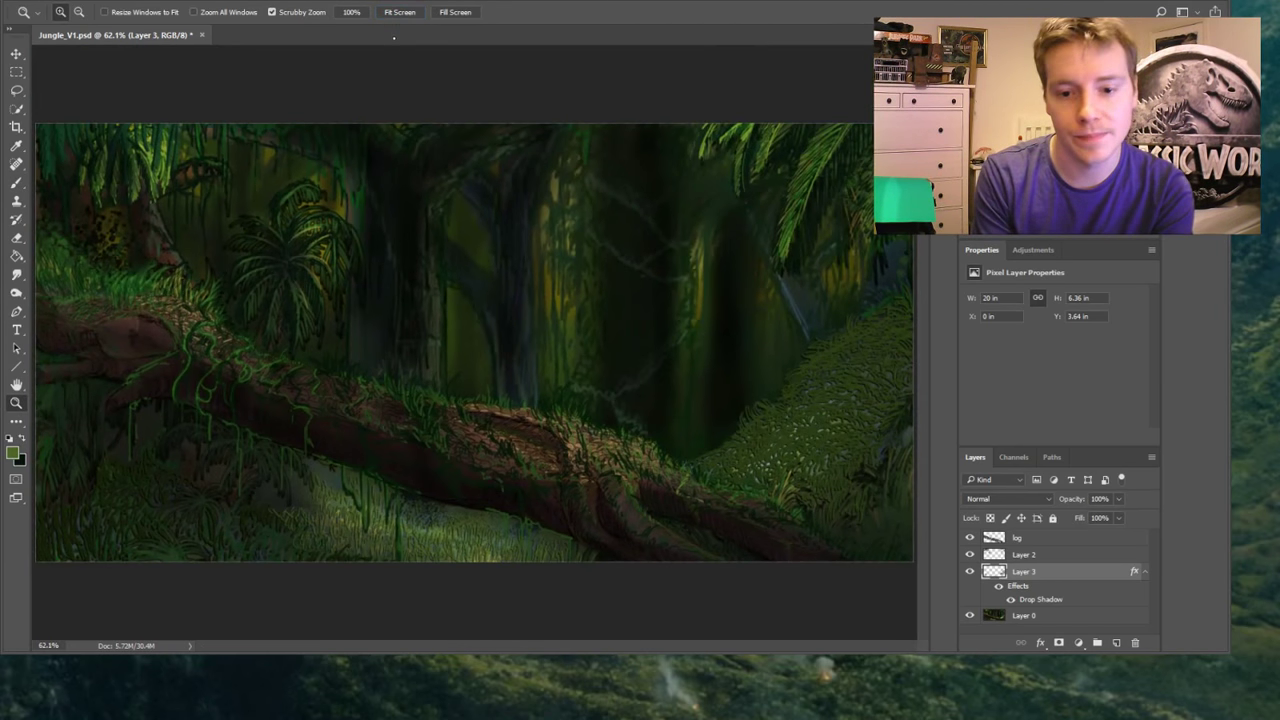
{"action": "left_click", "coordinate": [969, 571]}
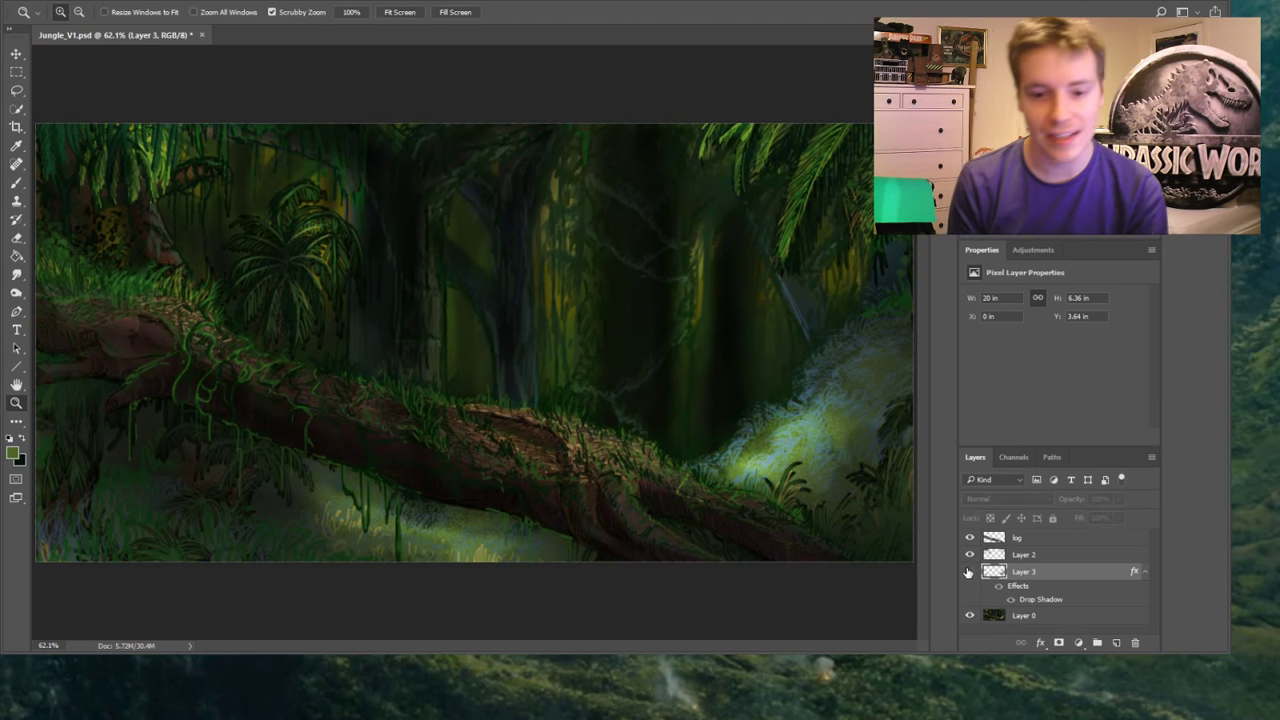
{"action": "left_click", "coordinate": [969, 571]}
{"action": "left_click", "coordinate": [969, 571]}
{"action": "left_click", "coordinate": [969, 571]}
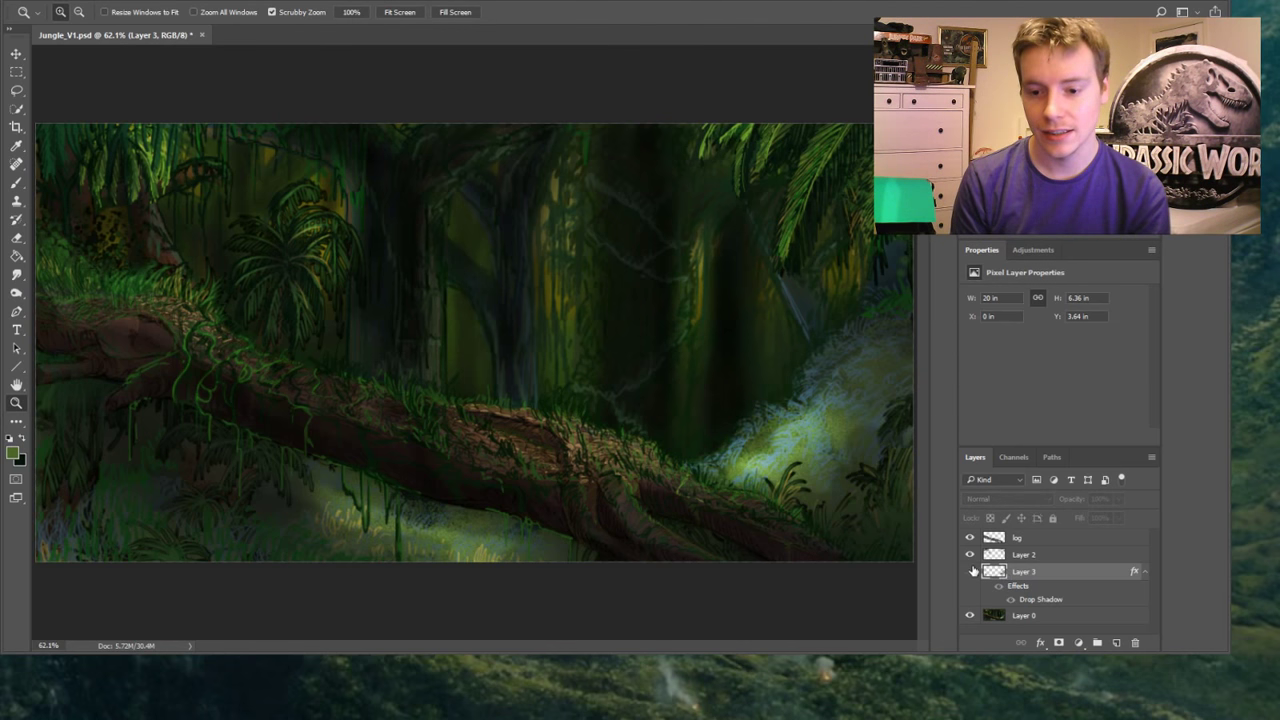
{"action": "left_click", "coordinate": [973, 571]}
Shift Layer 3's Drop Shadow offset and add a Gradient Overlay style, then confirm
{"action": "double_click", "coordinate": [1036, 599]}
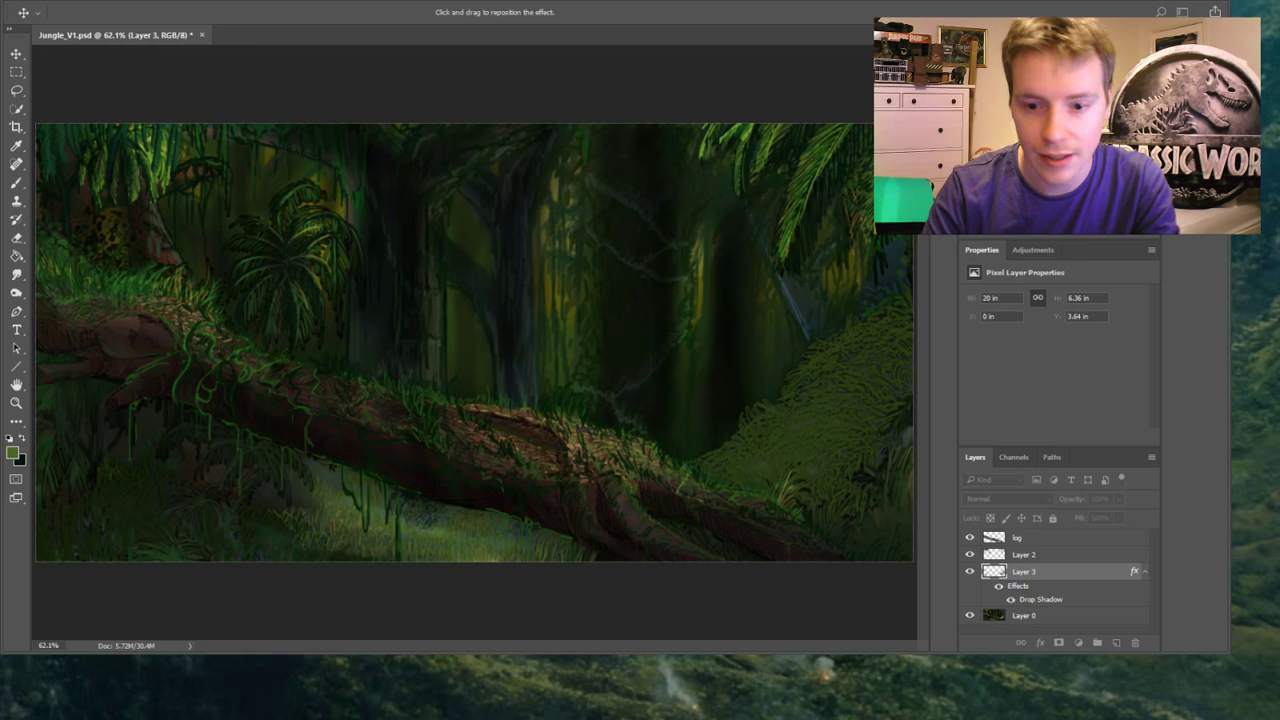
{"action": "left_click_drag", "start_coordinate": [730, 470], "coordinate": [880, 370]}
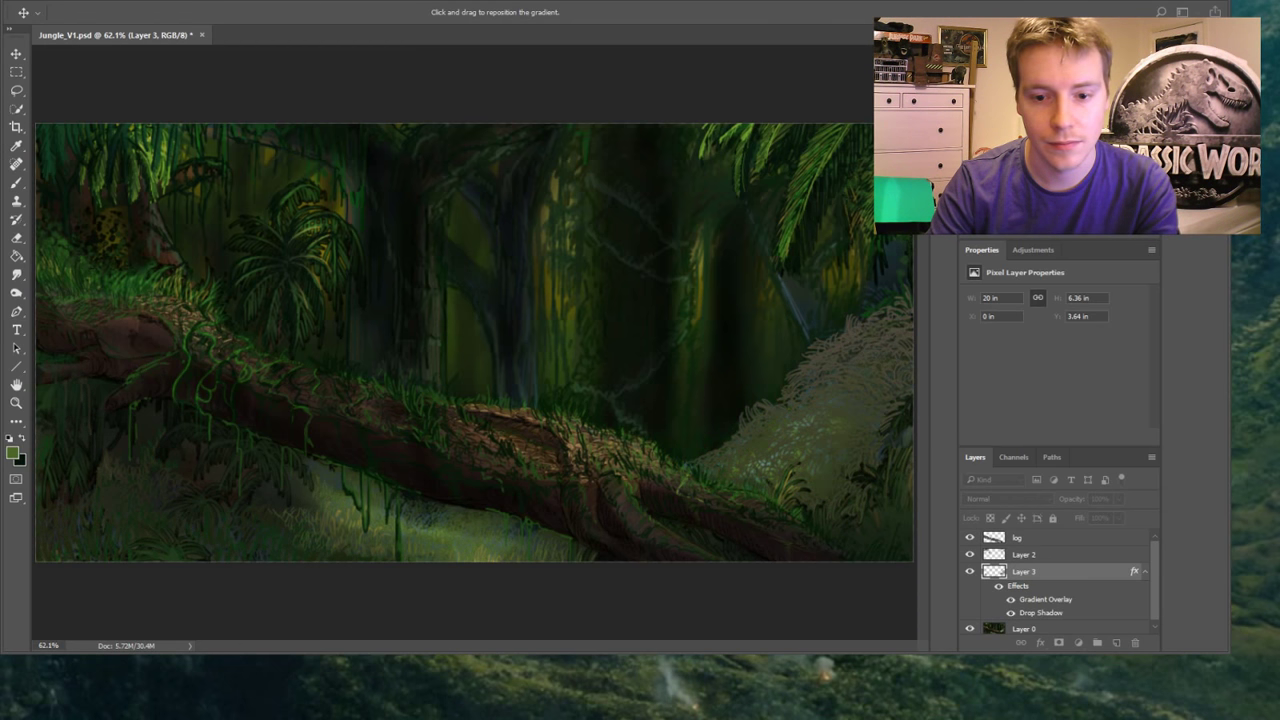
{"action": "key", "text": "i"}
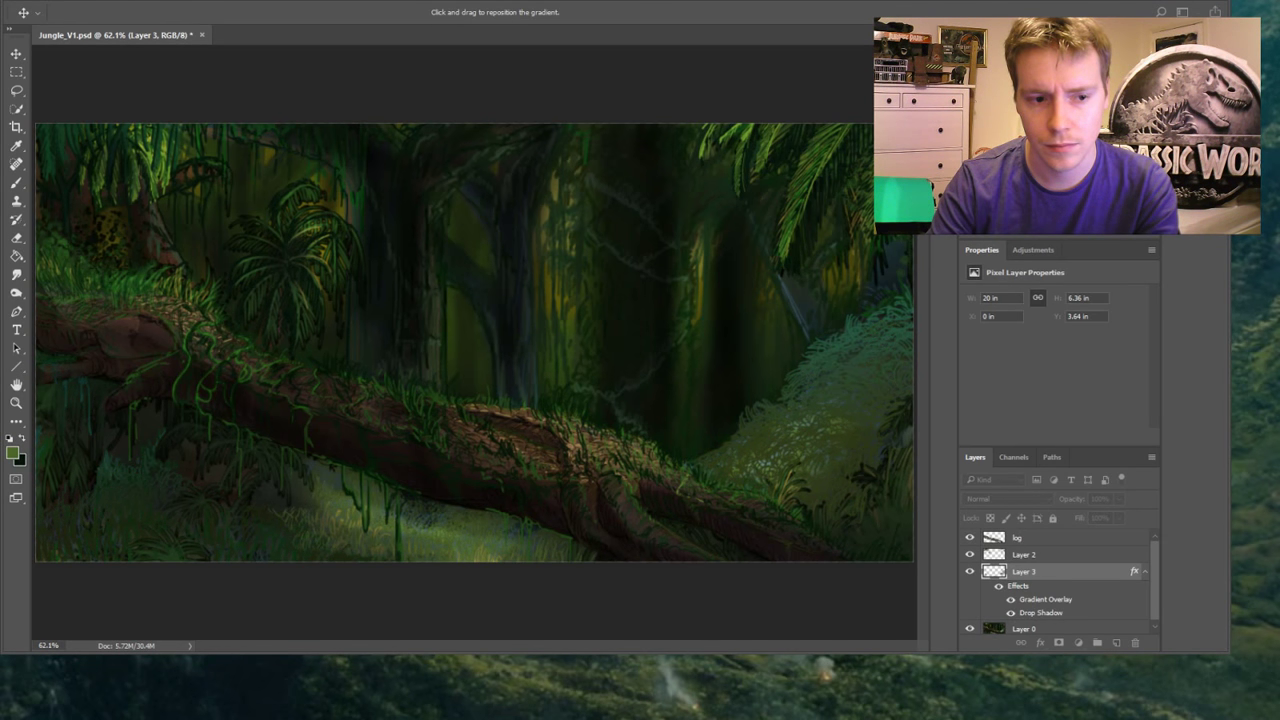
{"action": "key", "text": "Return"}
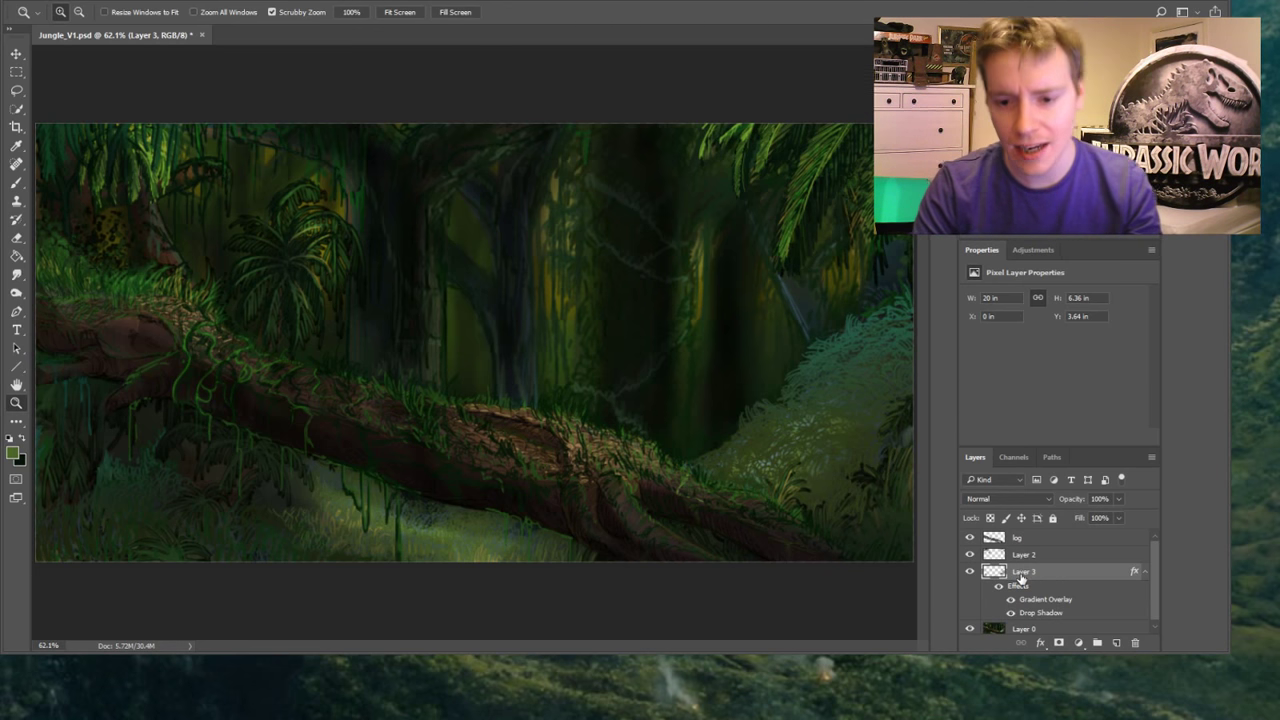
Compare the painting with Layer 2 hidden and shown, then select Layer 2 for brush painting
{"action": "left_click", "coordinate": [970, 555]}
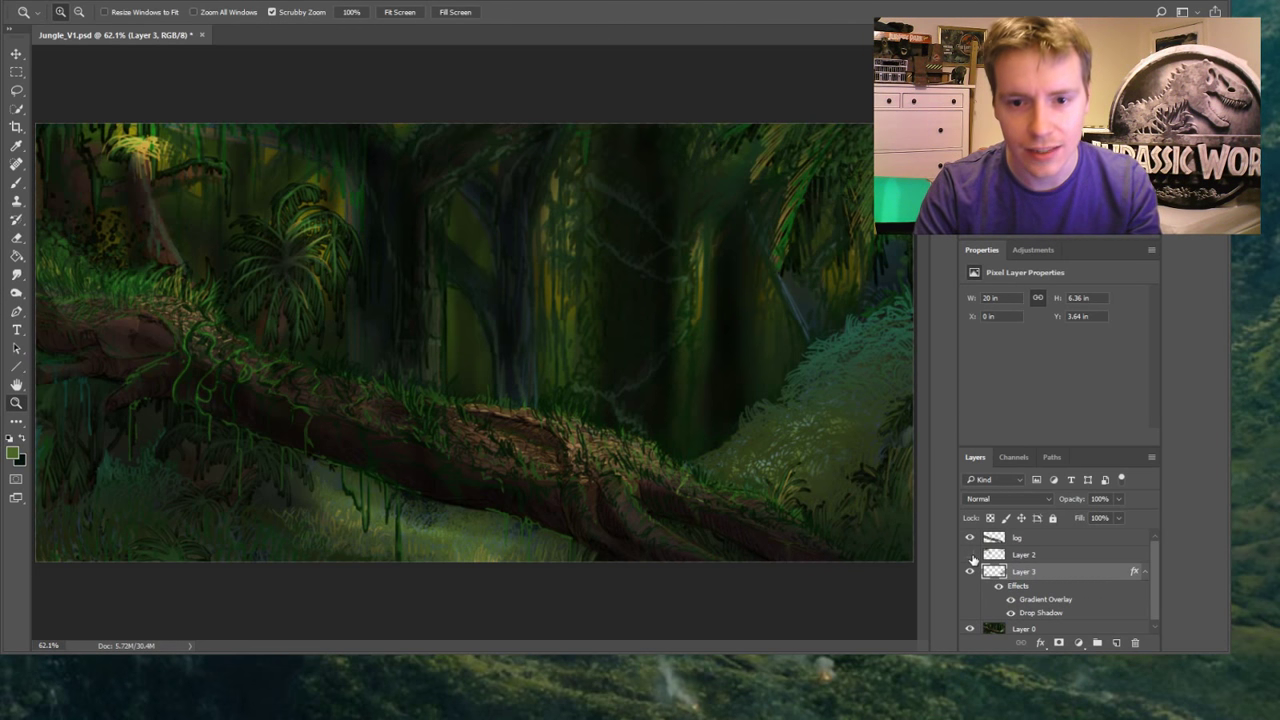
{"action": "left_click", "coordinate": [970, 555]}
{"action": "left_click", "coordinate": [970, 555]}
{"action": "left_click", "coordinate": [970, 555]}
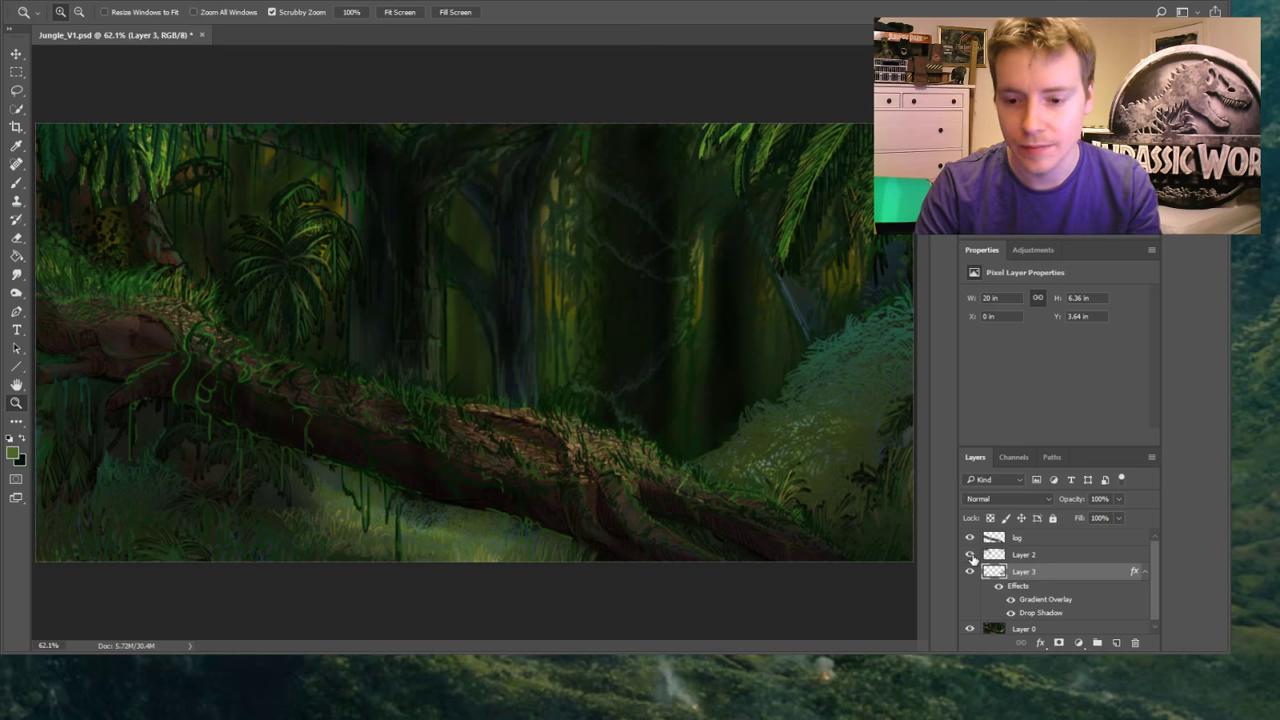
{"action": "left_click", "coordinate": [1024, 557]}
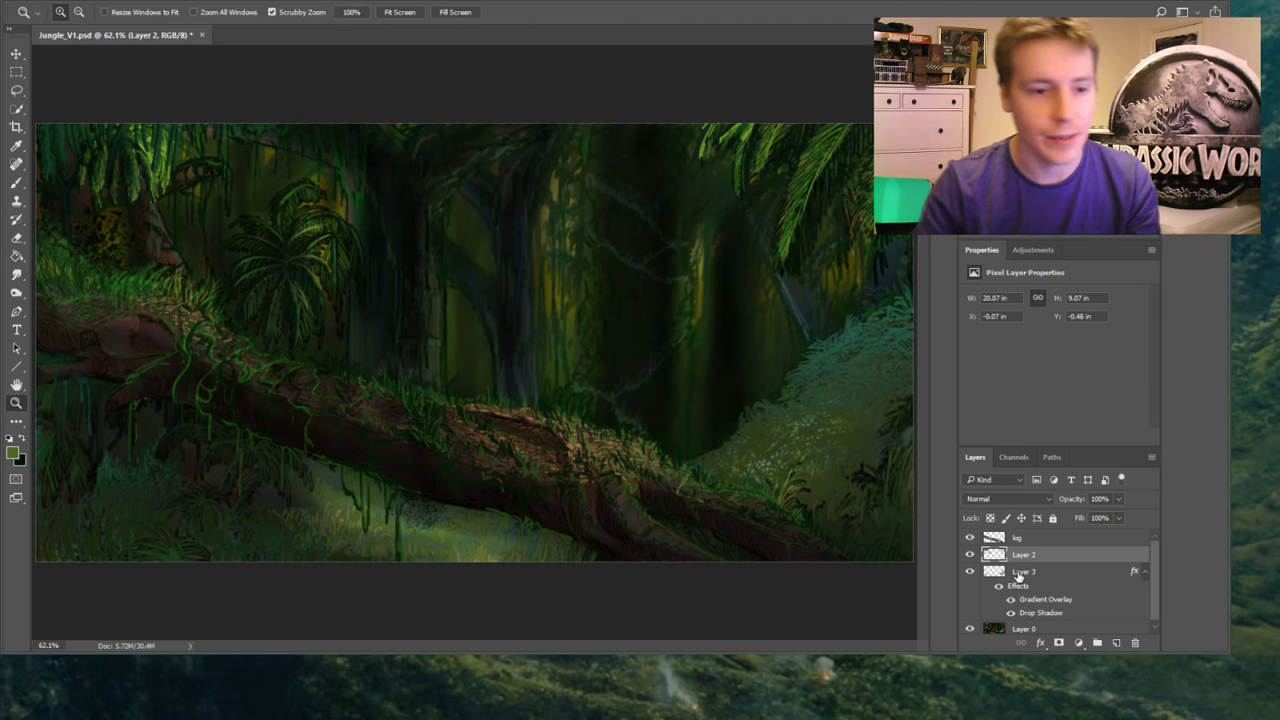
{"action": "key", "text": "b"}
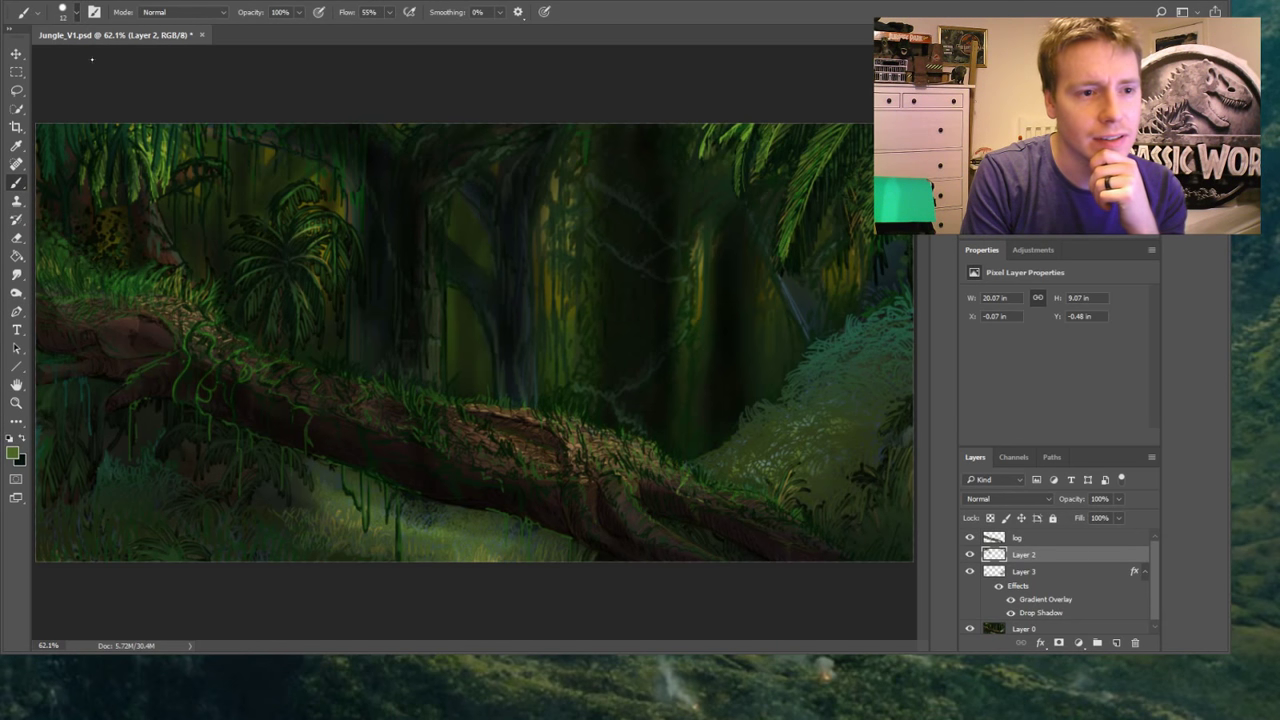
Paint two curved vine swags across the top edge and a short vine hanging from it
{"action": "mouse_move", "coordinate": [420, 126]}
{"action": "left_mouse_down"}
{"action": "mouse_move", "coordinate": [489, 184]}
{"action": "mouse_move", "coordinate": [625, 219]}
{"action": "mouse_move", "coordinate": [736, 167]}
{"action": "mouse_move", "coordinate": [766, 117]}
{"action": "left_mouse_up"}
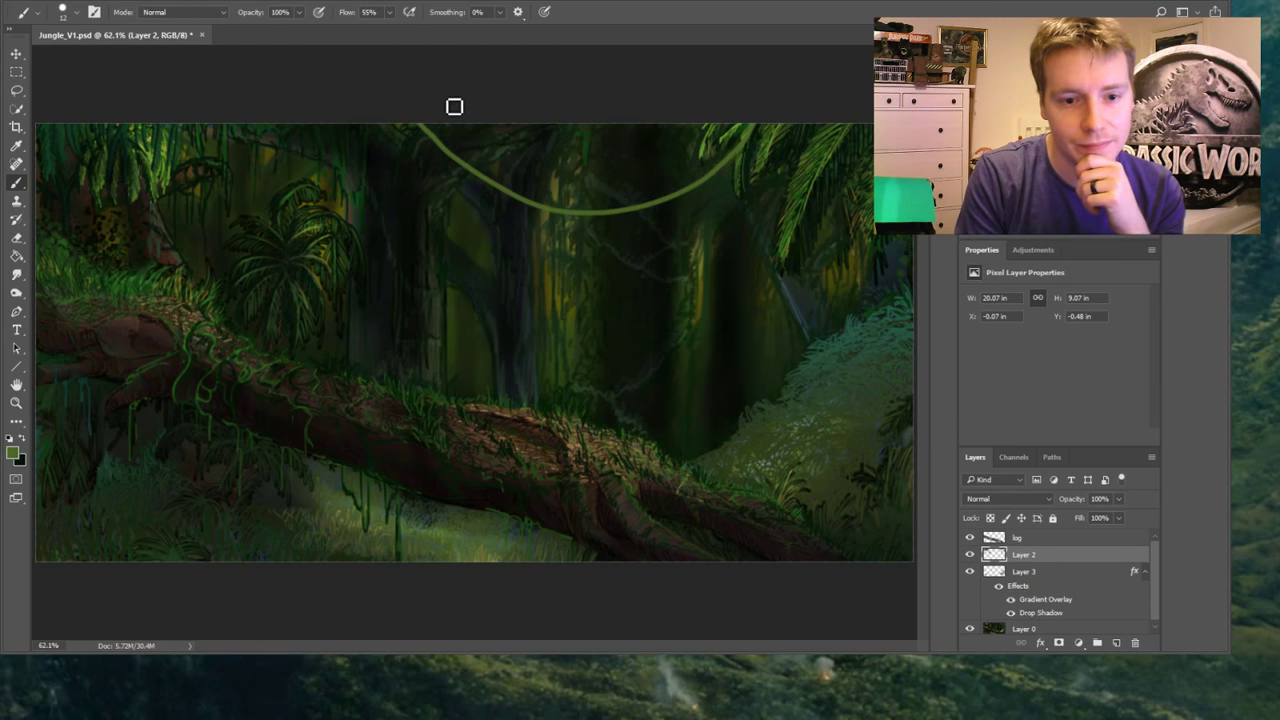
{"action": "mouse_move", "coordinate": [351, 114]}
{"action": "left_mouse_down"}
{"action": "mouse_move", "coordinate": [437, 178]}
{"action": "mouse_move", "coordinate": [635, 157]}
{"action": "mouse_move", "coordinate": [709, 110]}
{"action": "left_mouse_up"}
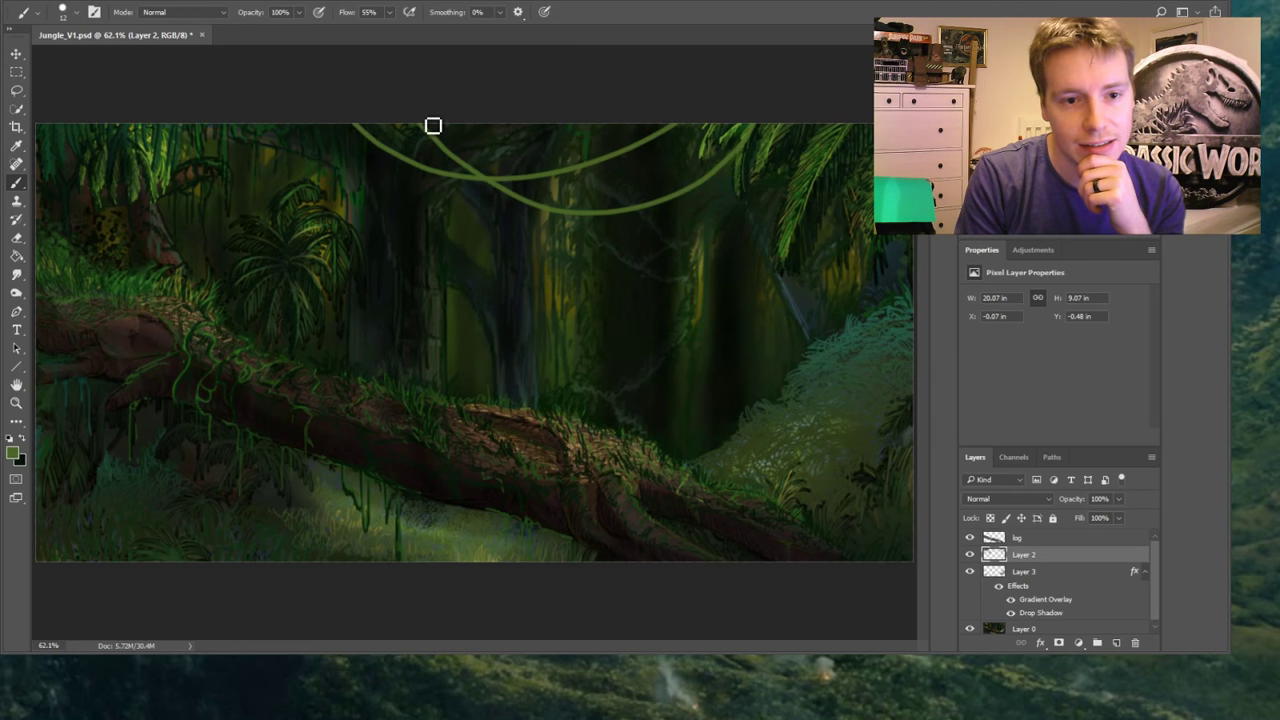
{"action": "mouse_move", "coordinate": [433, 125]}
{"action": "left_mouse_down"}
{"action": "mouse_move", "coordinate": [451, 154]}
{"action": "mouse_move", "coordinate": [443, 277]}
{"action": "mouse_move", "coordinate": [438, 180]}
{"action": "left_mouse_up"}
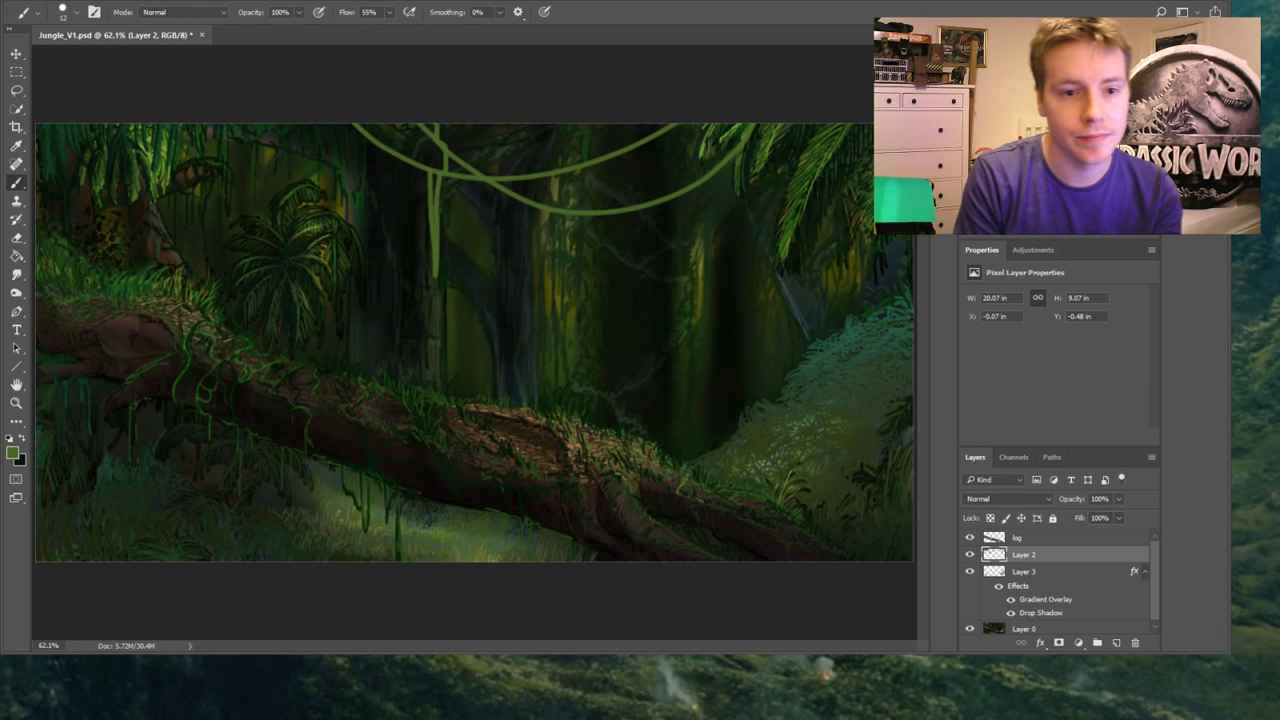
{"action": "key", "text": "ctrl+z"}
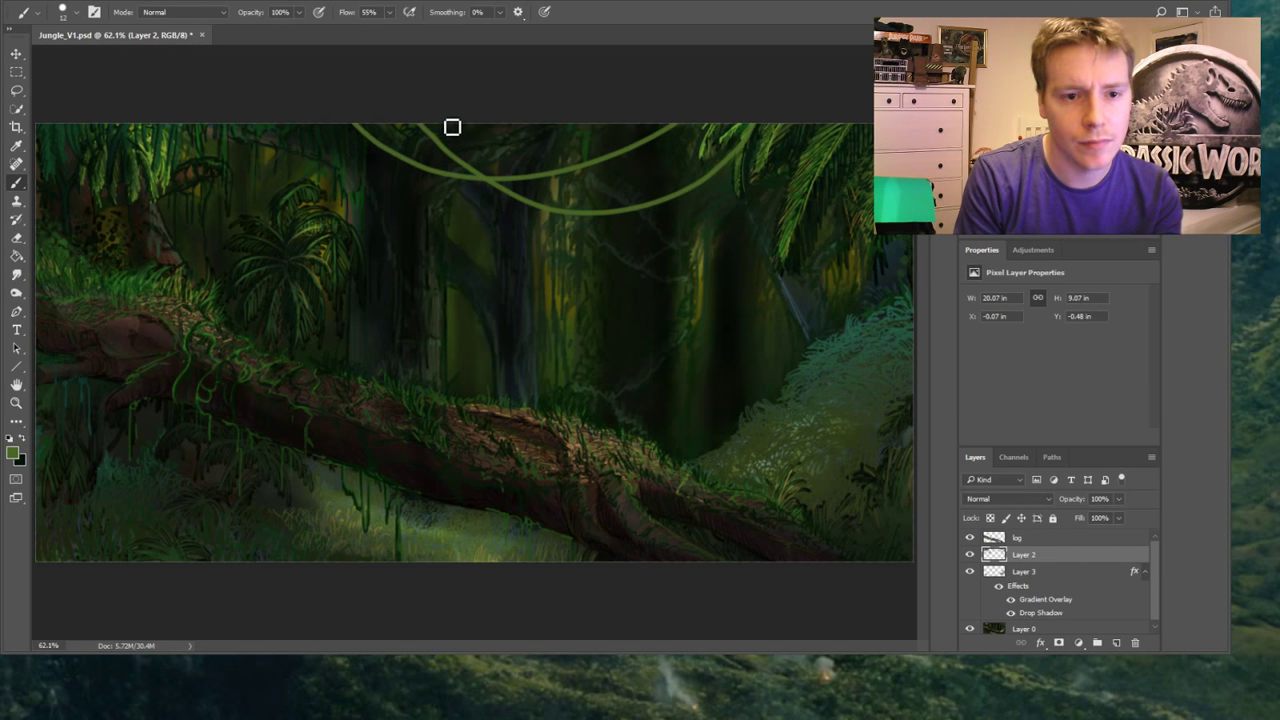
{"action": "mouse_move", "coordinate": [452, 127]}
{"action": "left_mouse_down"}
{"action": "mouse_move", "coordinate": [461, 248]}
{"action": "mouse_move", "coordinate": [463, 194]}
{"action": "left_mouse_up"}
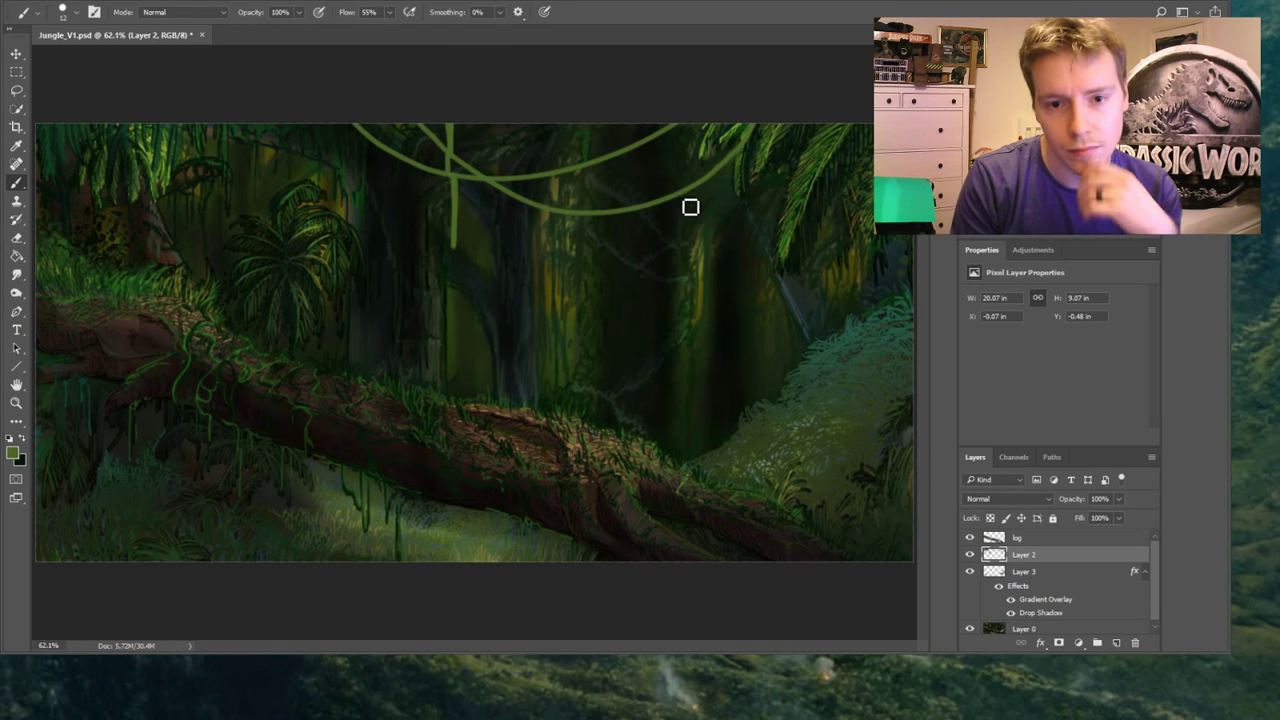
Paint a long strand hanging from the right vine into the trees, plus a vine at top left
{"action": "left_click_drag", "start_coordinate": [681, 186], "coordinate": [680, 260]}
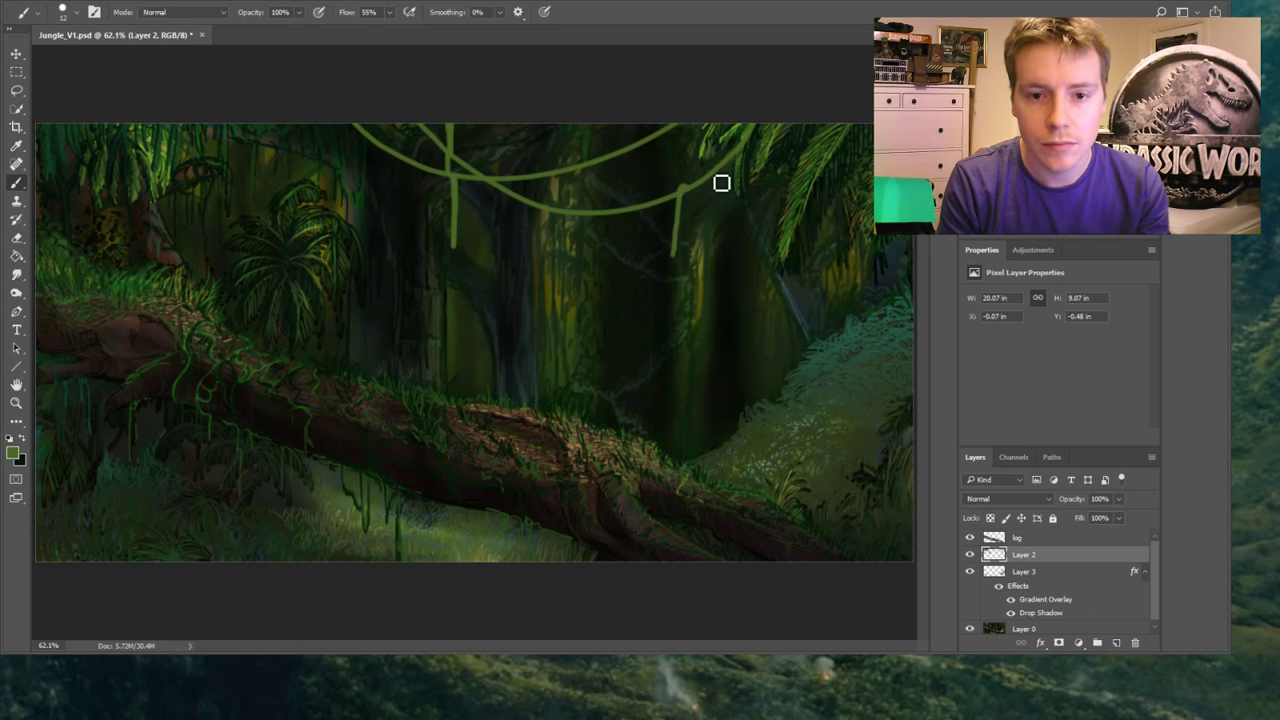
{"action": "key", "text": "ctrl+z"}
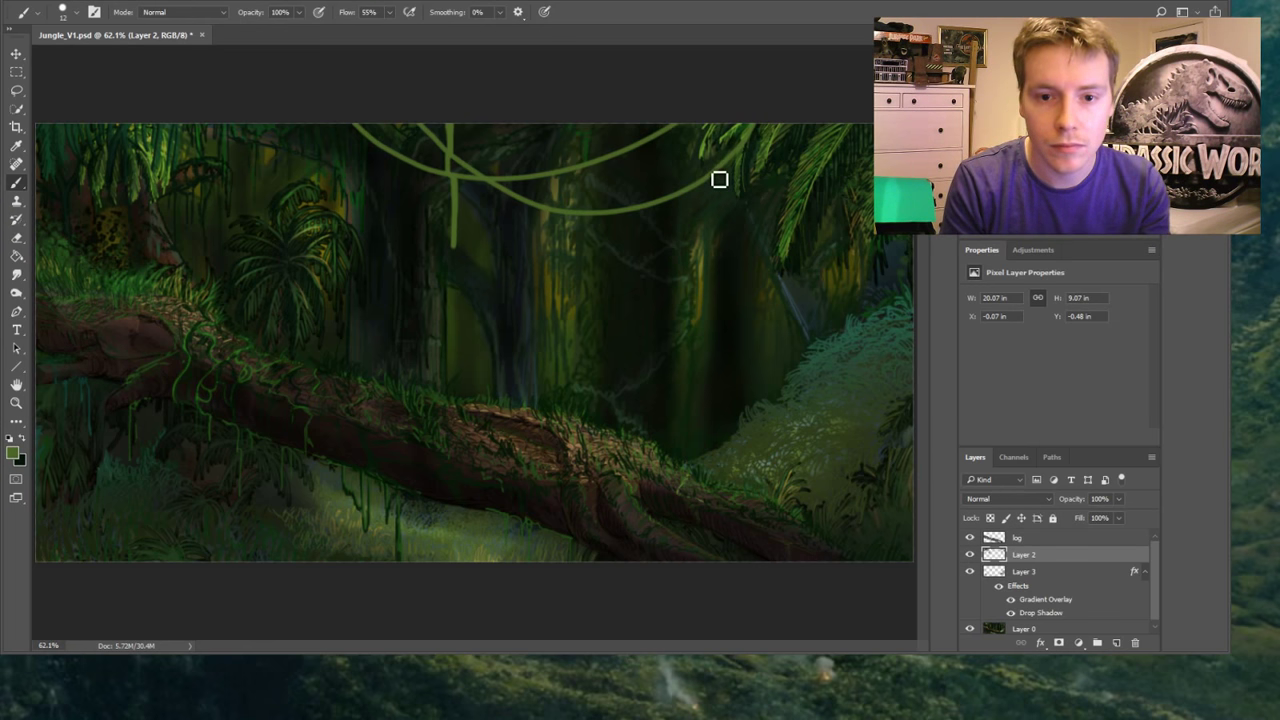
{"action": "left_click_drag", "start_coordinate": [714, 174], "coordinate": [703, 252]}
{"action": "key", "text": "ctrl+z"}
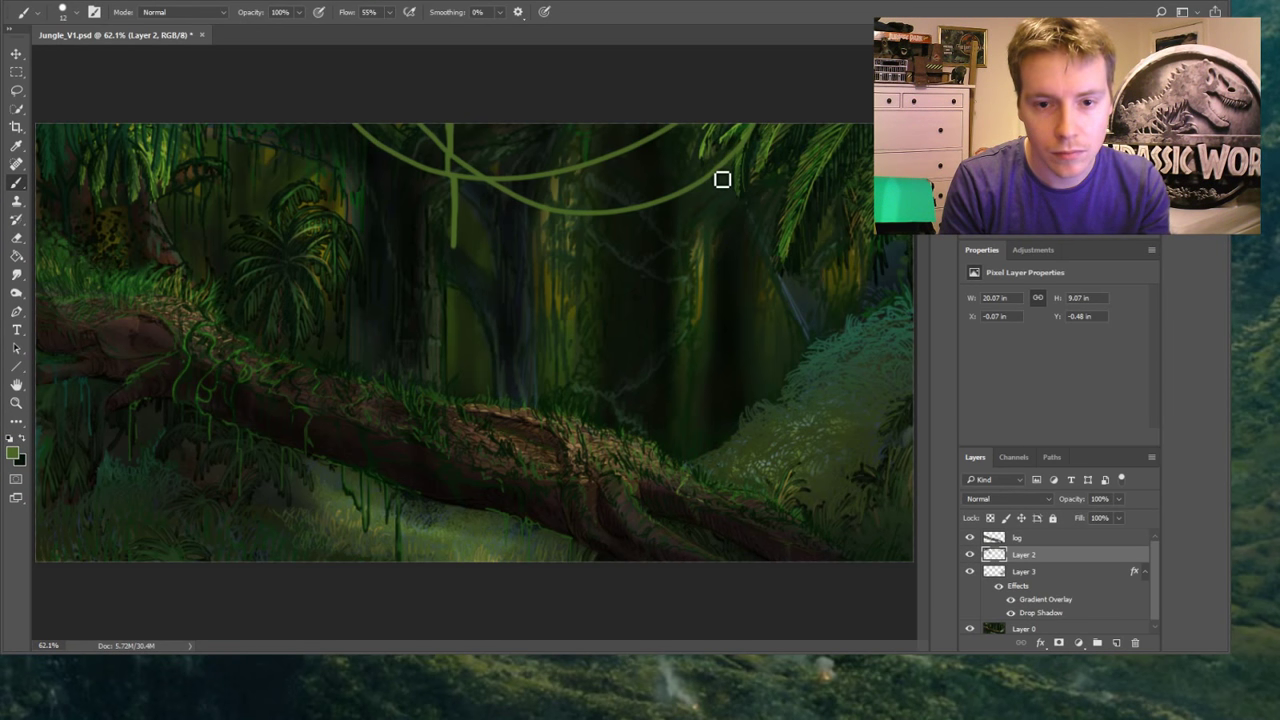
{"action": "left_click_drag", "start_coordinate": [722, 179], "coordinate": [711, 280]}
{"action": "key", "text": "ctrl+z"}
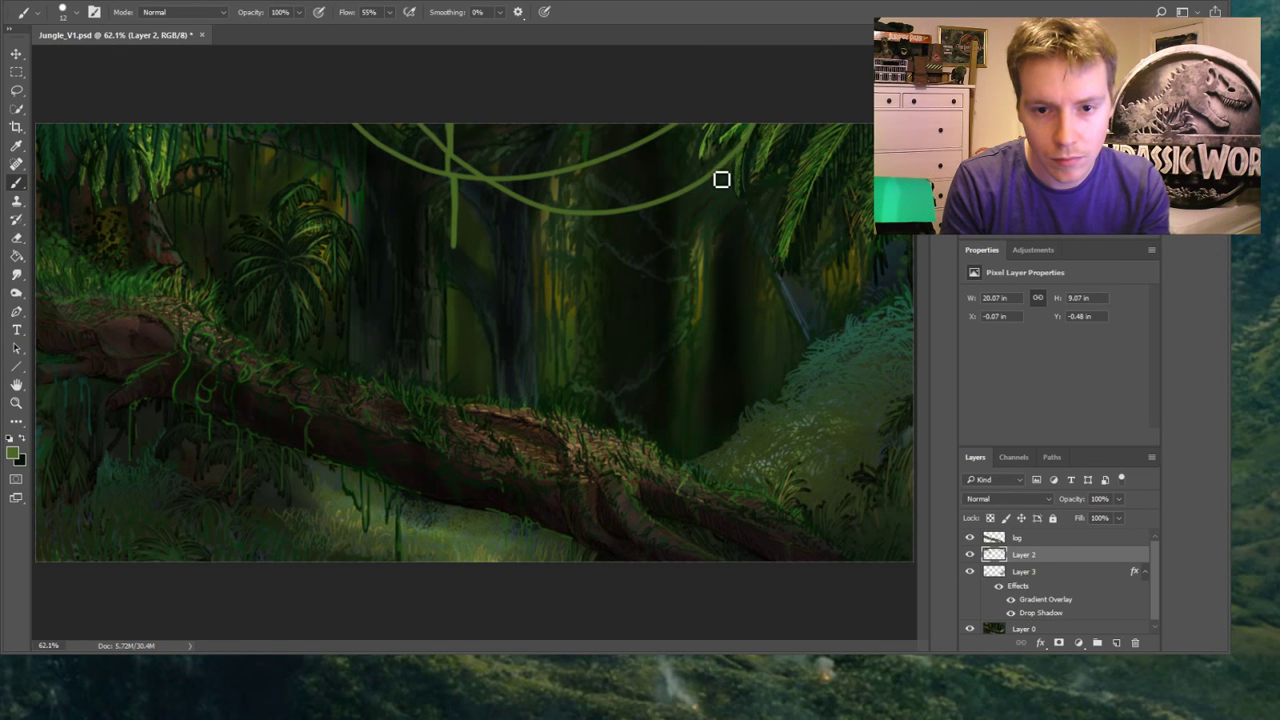
{"action": "left_click_drag", "start_coordinate": [720, 183], "coordinate": [714, 271]}
{"action": "key", "text": "ctrl+z"}
{"action": "left_click_drag", "start_coordinate": [720, 183], "coordinate": [714, 304]}
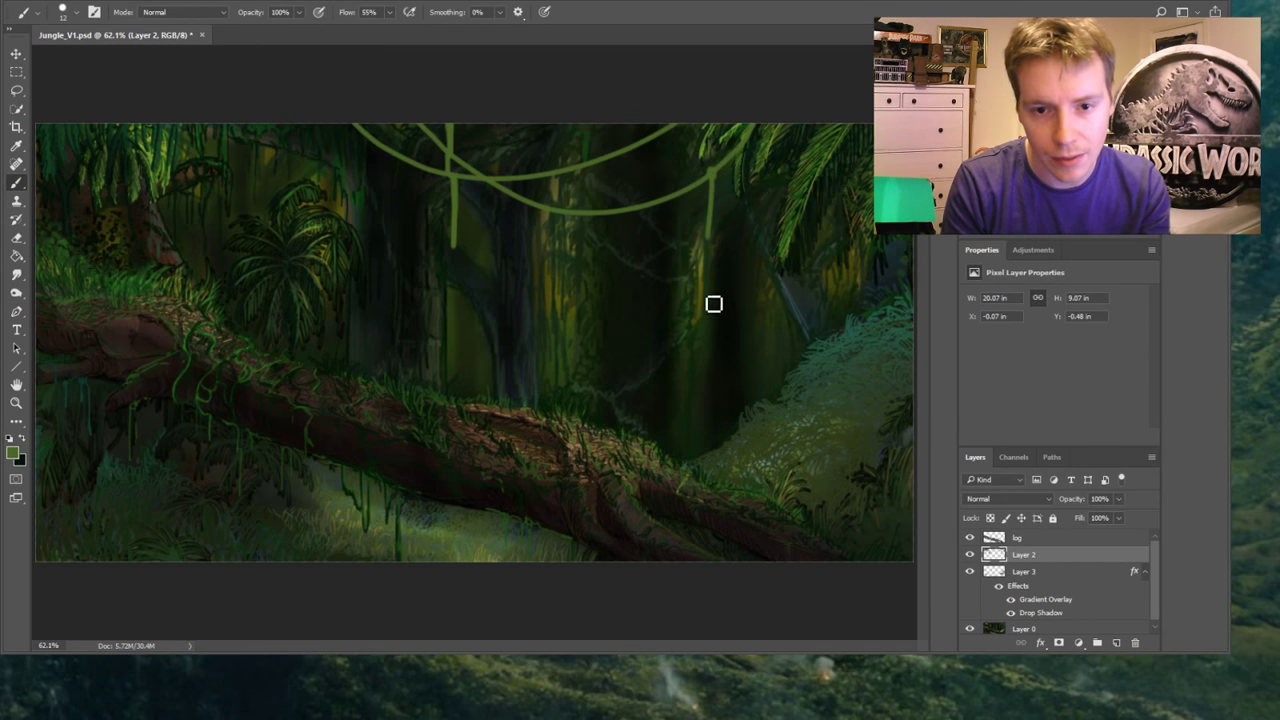
{"action": "key", "text": "ctrl+z"}
{"action": "left_click_drag", "start_coordinate": [728, 190], "coordinate": [723, 243]}
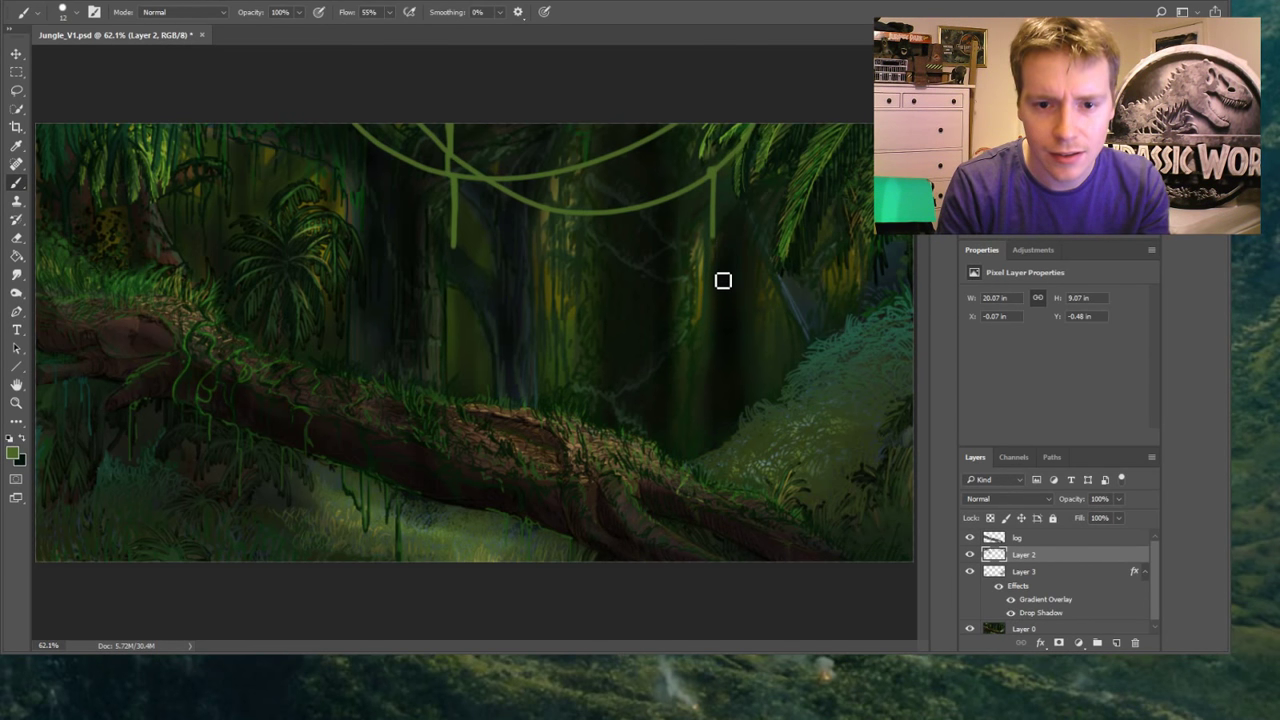
{"action": "key", "text": "ctrl+z"}
{"action": "left_click_drag", "start_coordinate": [720, 180], "coordinate": [714, 285]}
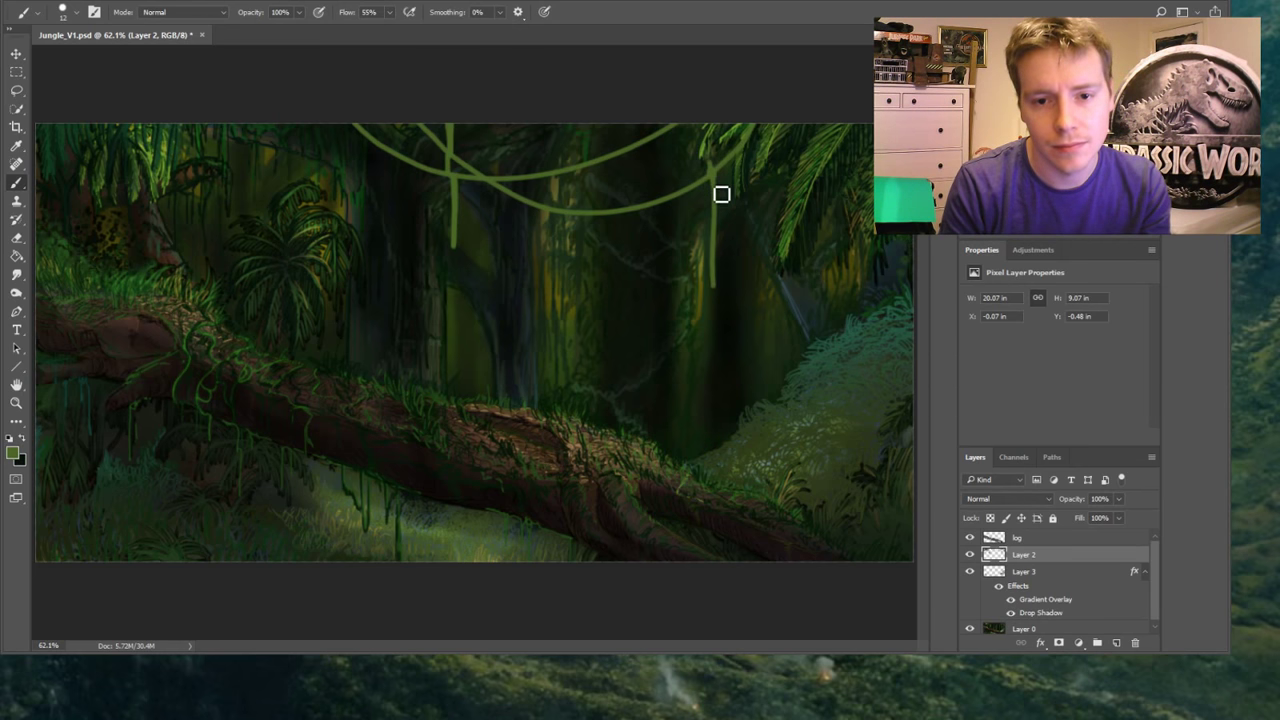
{"action": "key", "text": "ctrl+z"}
{"action": "left_click_drag", "start_coordinate": [723, 183], "coordinate": [723, 335]}
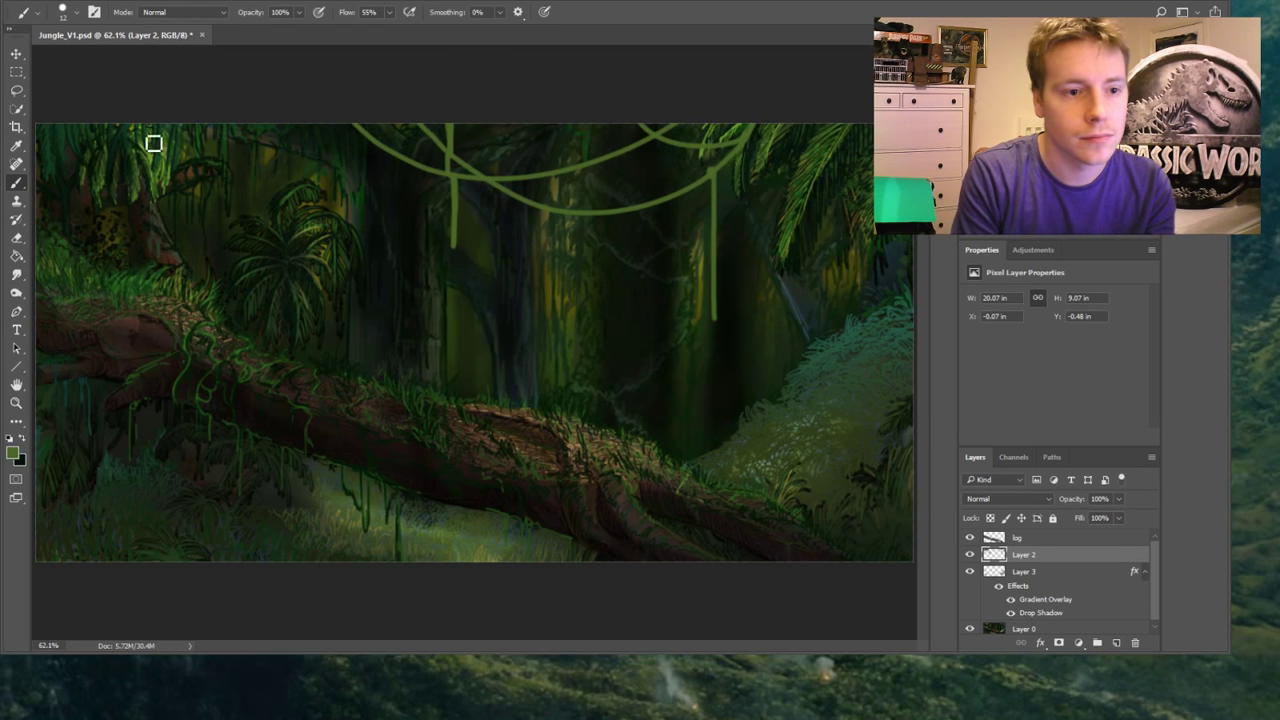
{"action": "mouse_move", "coordinate": [86, 117]}
{"action": "left_mouse_down"}
{"action": "mouse_move", "coordinate": [208, 150]}
{"action": "mouse_move", "coordinate": [260, 109]}
{"action": "left_mouse_up"}
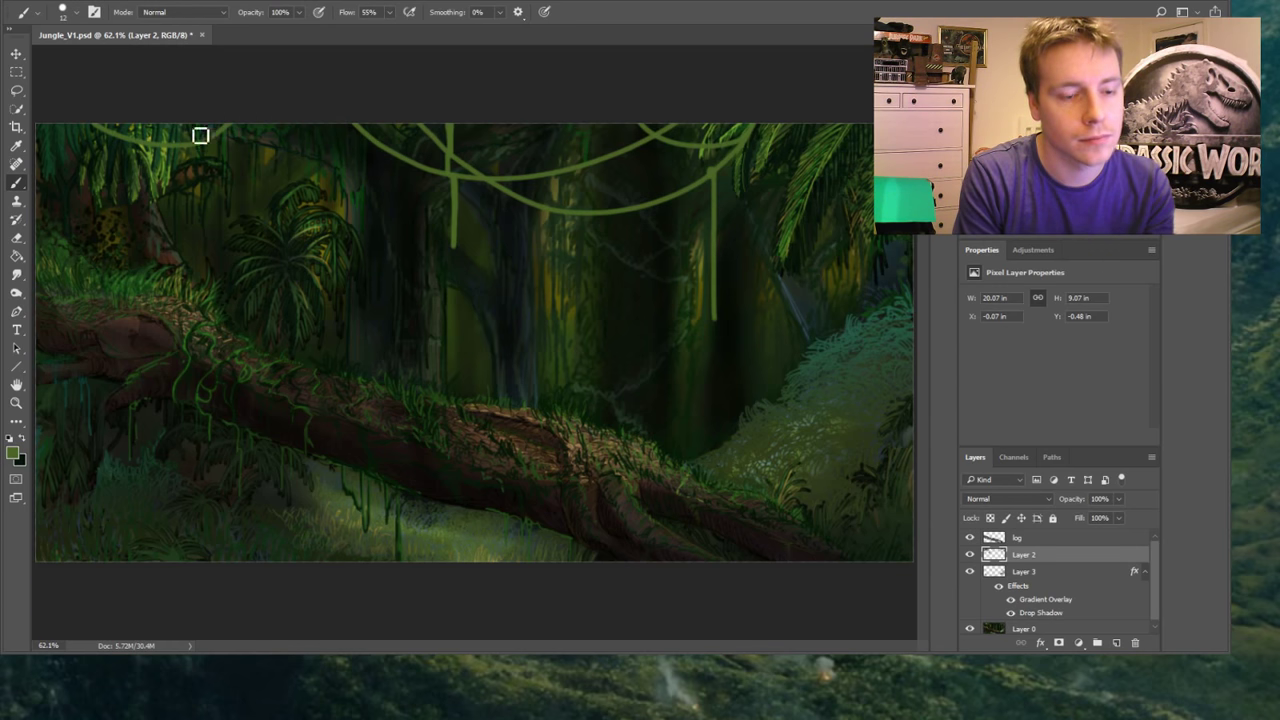
{"action": "left_click", "coordinate": [16, 402]}
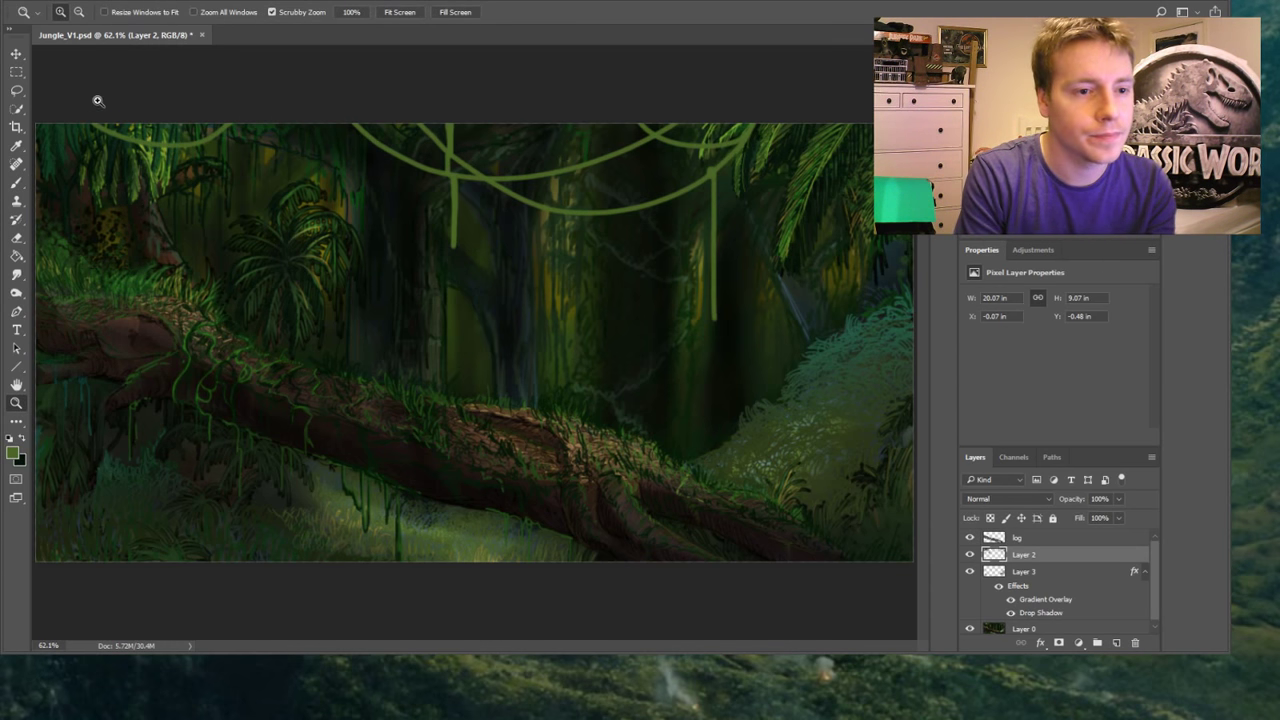
Zoom into the top-left vine and enlarge the brush for shading Layer 2
{"action": "left_click_drag", "start_coordinate": [98, 100], "coordinate": [100, 197]}
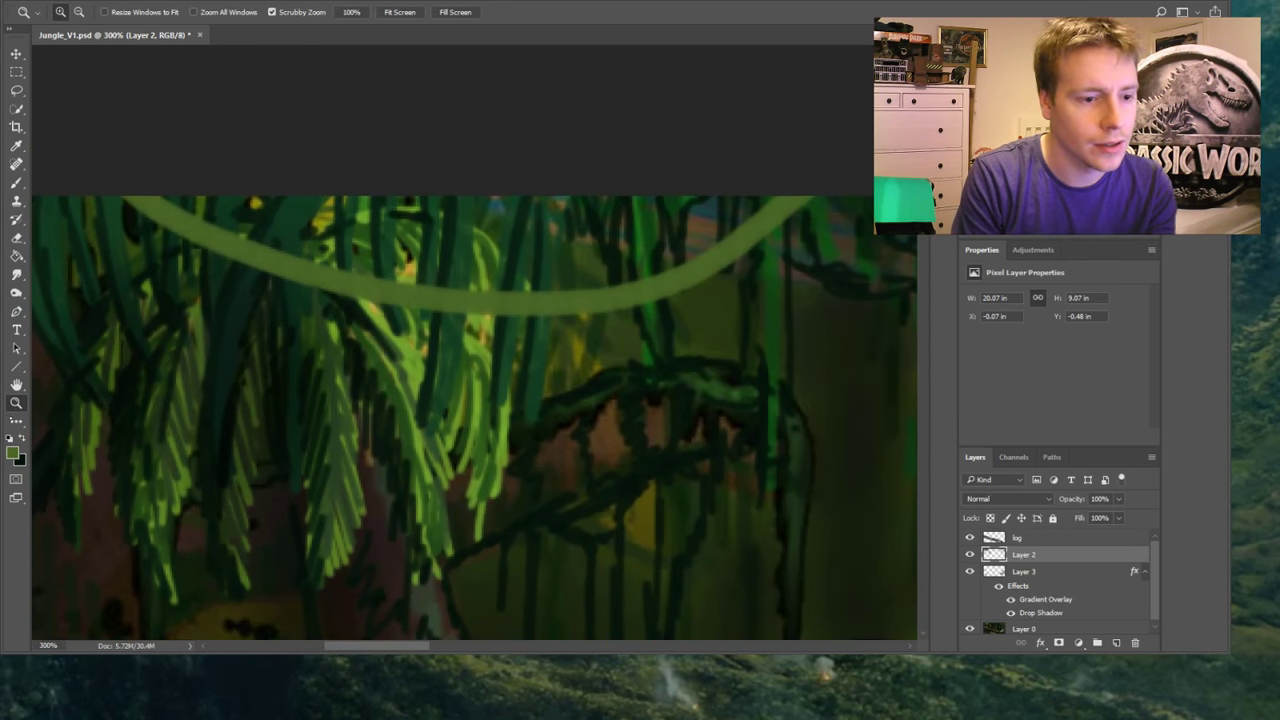
{"action": "key", "text": "i"}
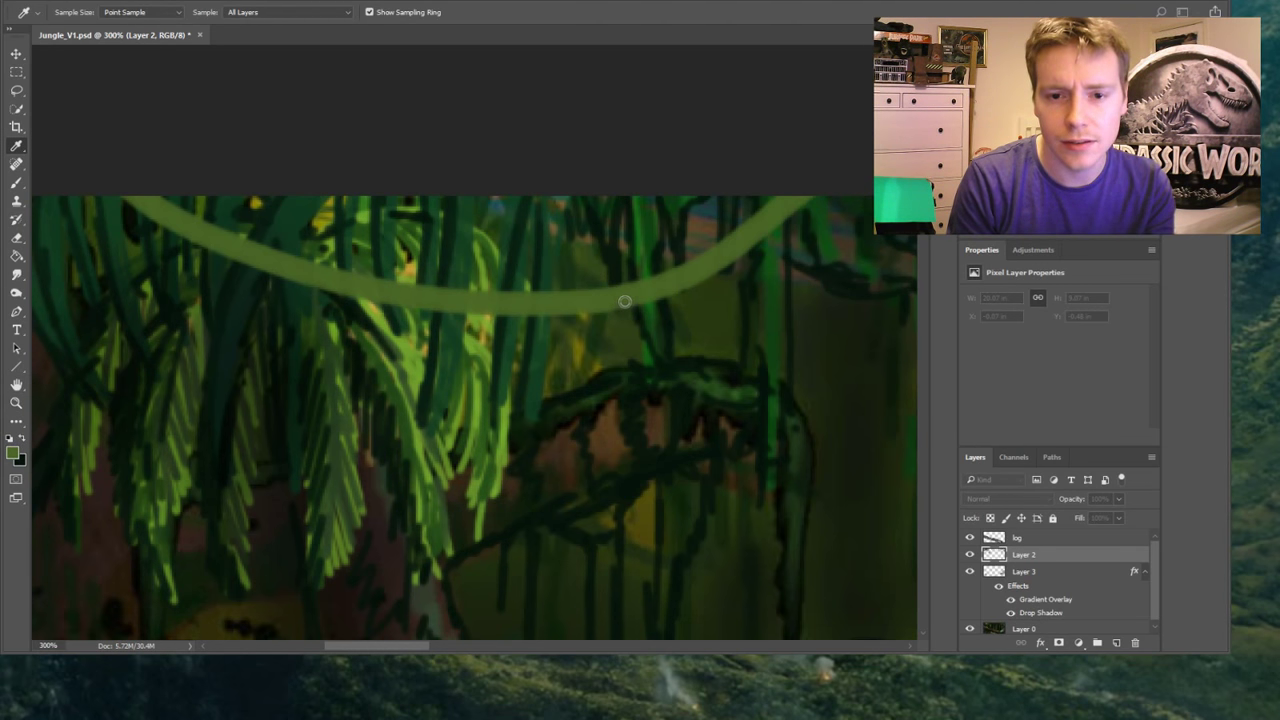
{"action": "key", "text": "z"}
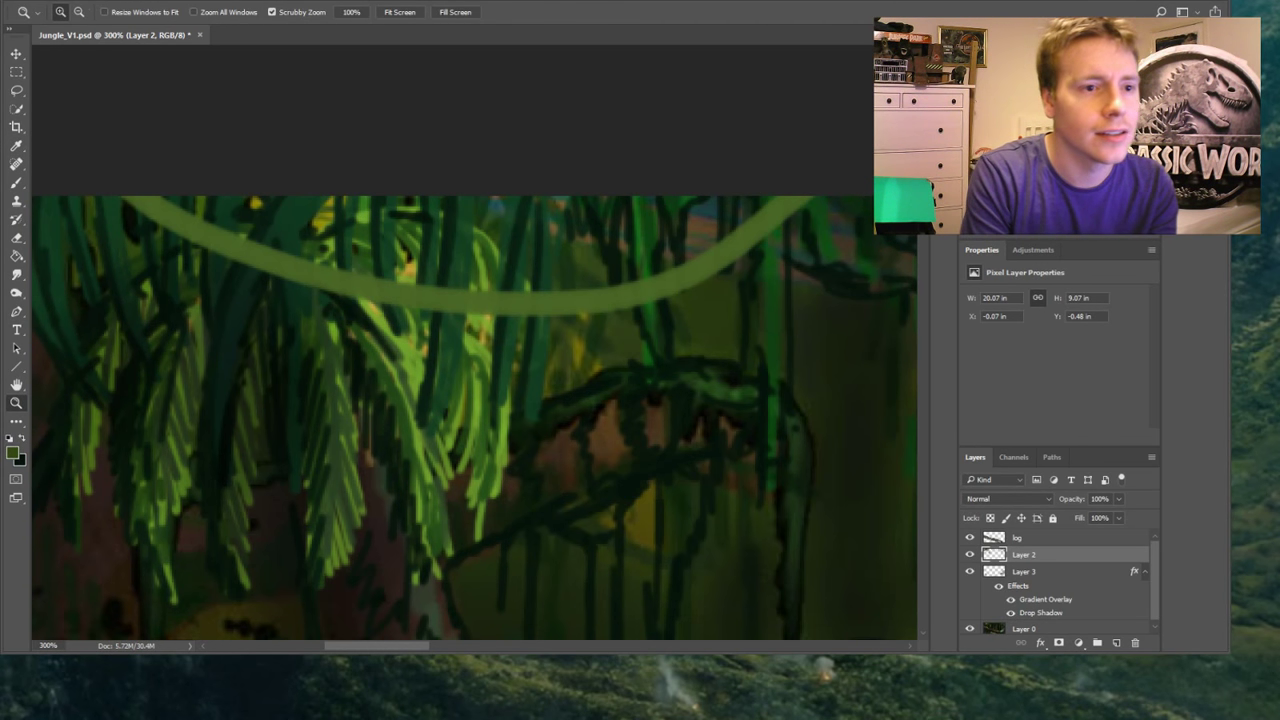
{"action": "left_click", "coordinate": [16, 182]}
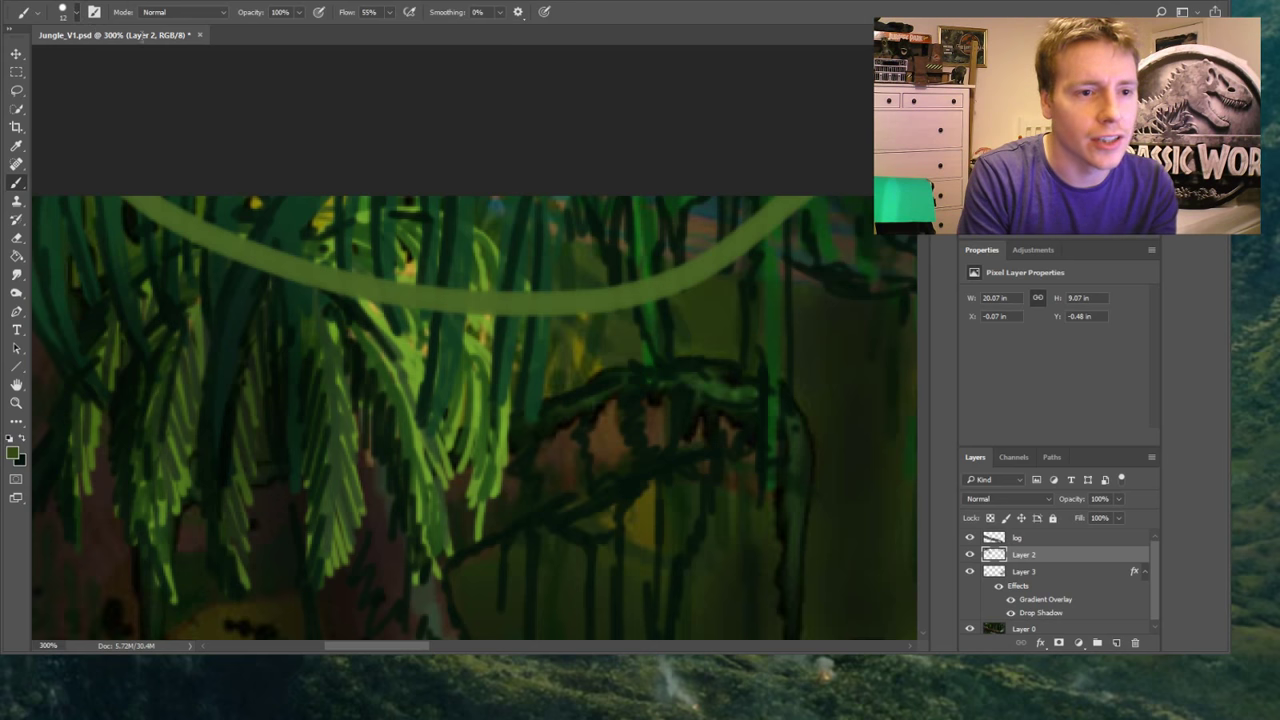
{"action": "key", "text": "bracketright"}
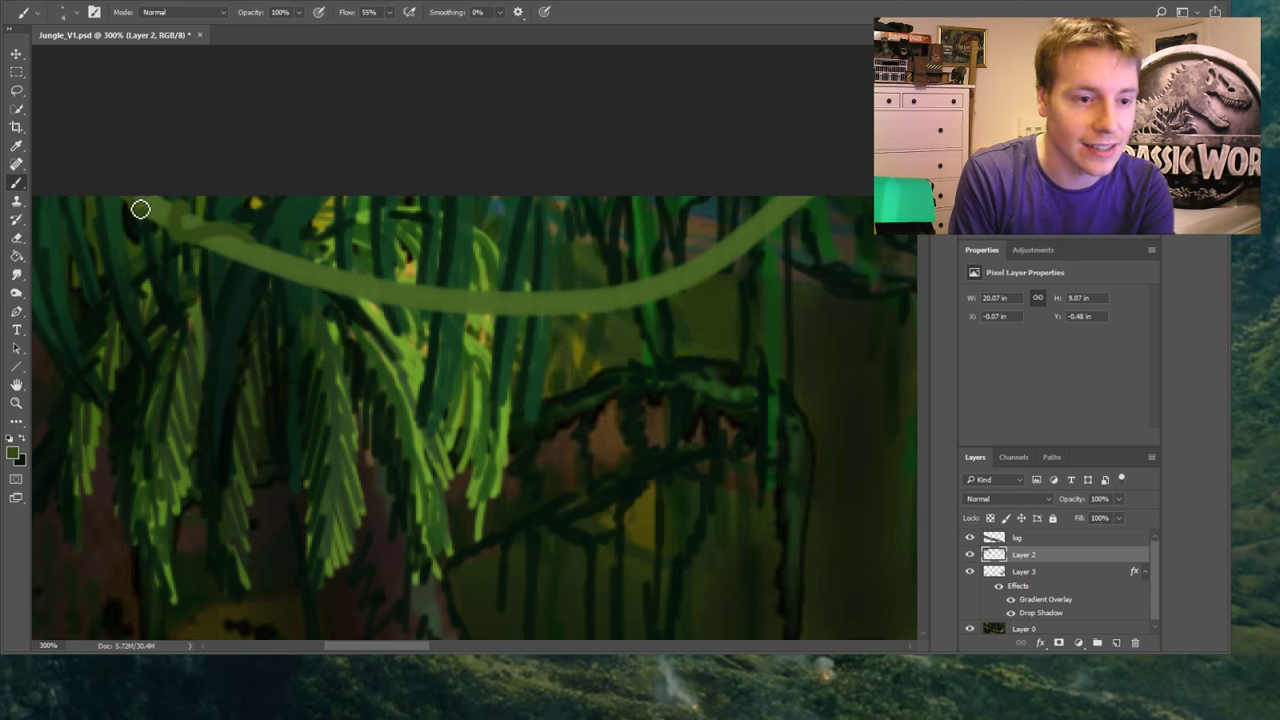
{"action": "key", "text": "r"}
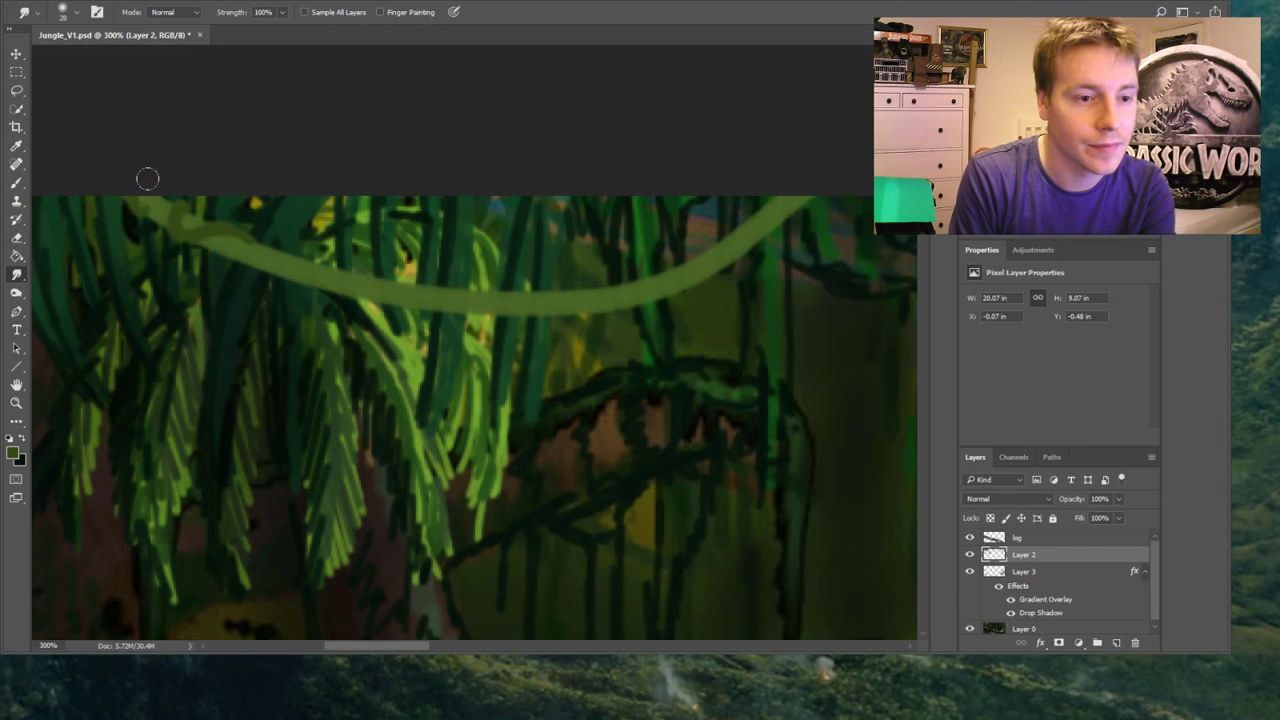
Paint three thin dark and light-green strands hanging beneath the vine
{"action": "key", "text": "b"}
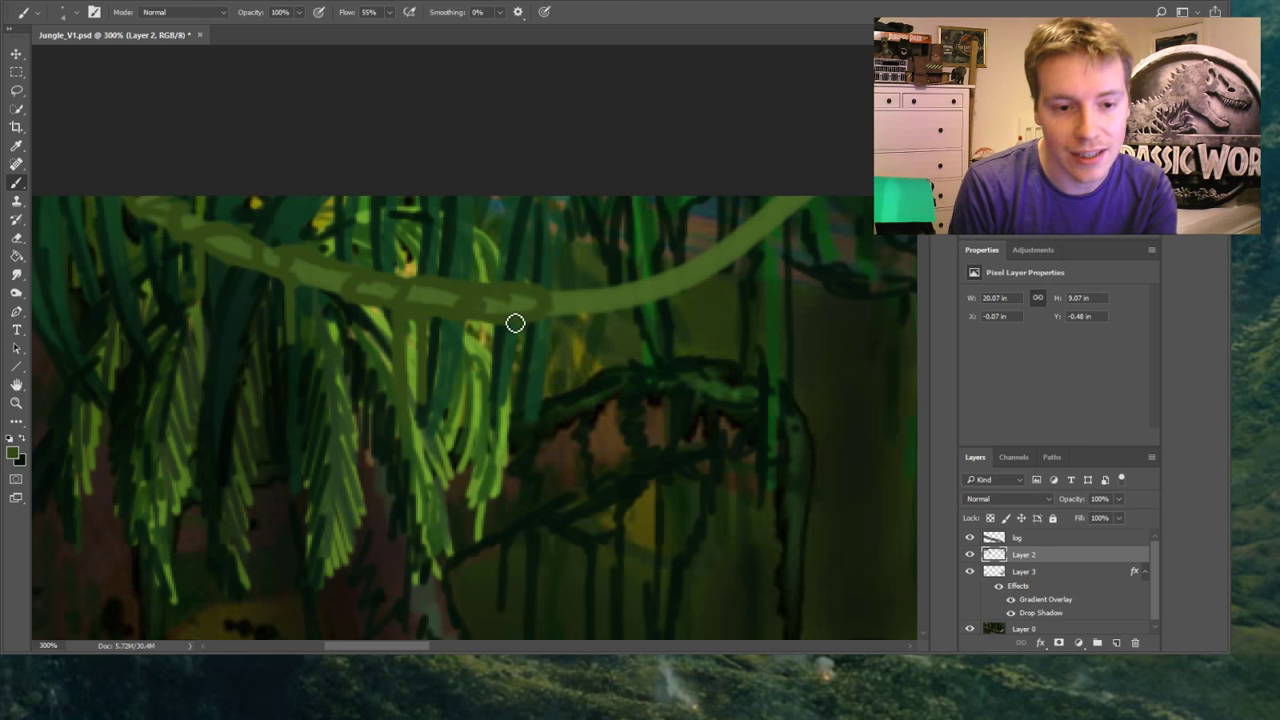
{"action": "left_click_drag", "start_coordinate": [528, 320], "coordinate": [534, 454]}
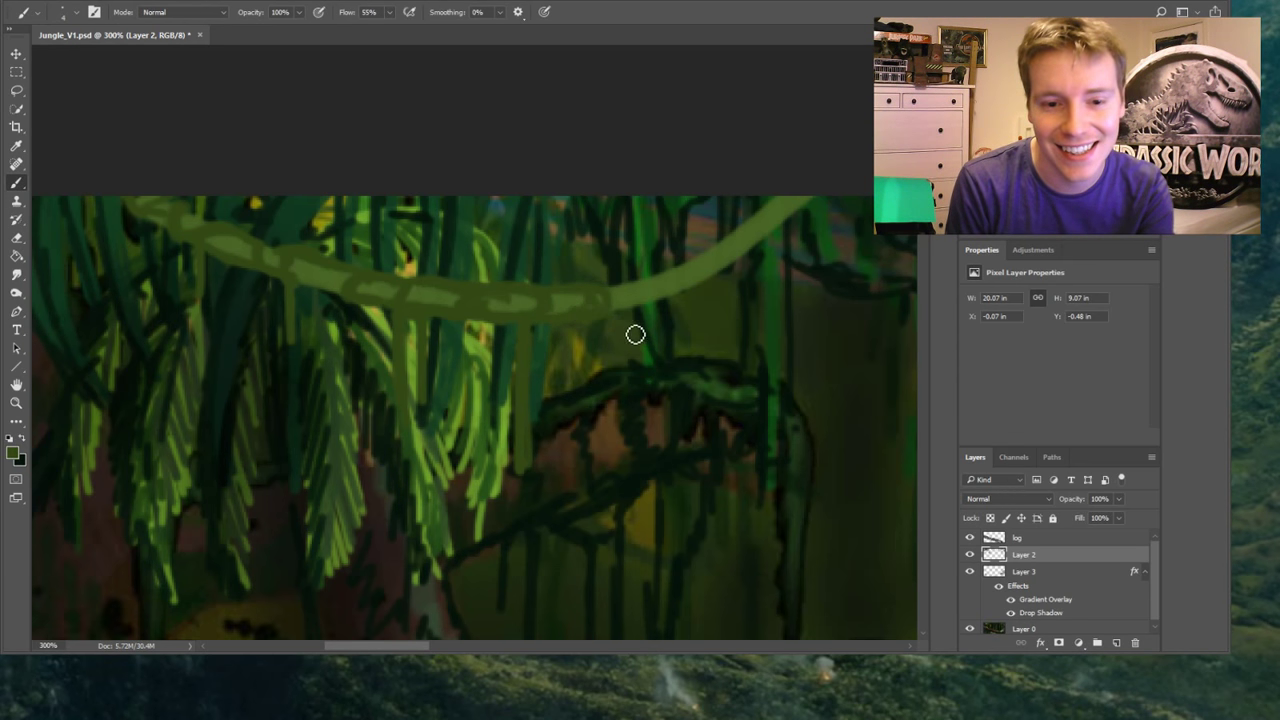
{"action": "left_click_drag", "start_coordinate": [600, 322], "coordinate": [594, 427]}
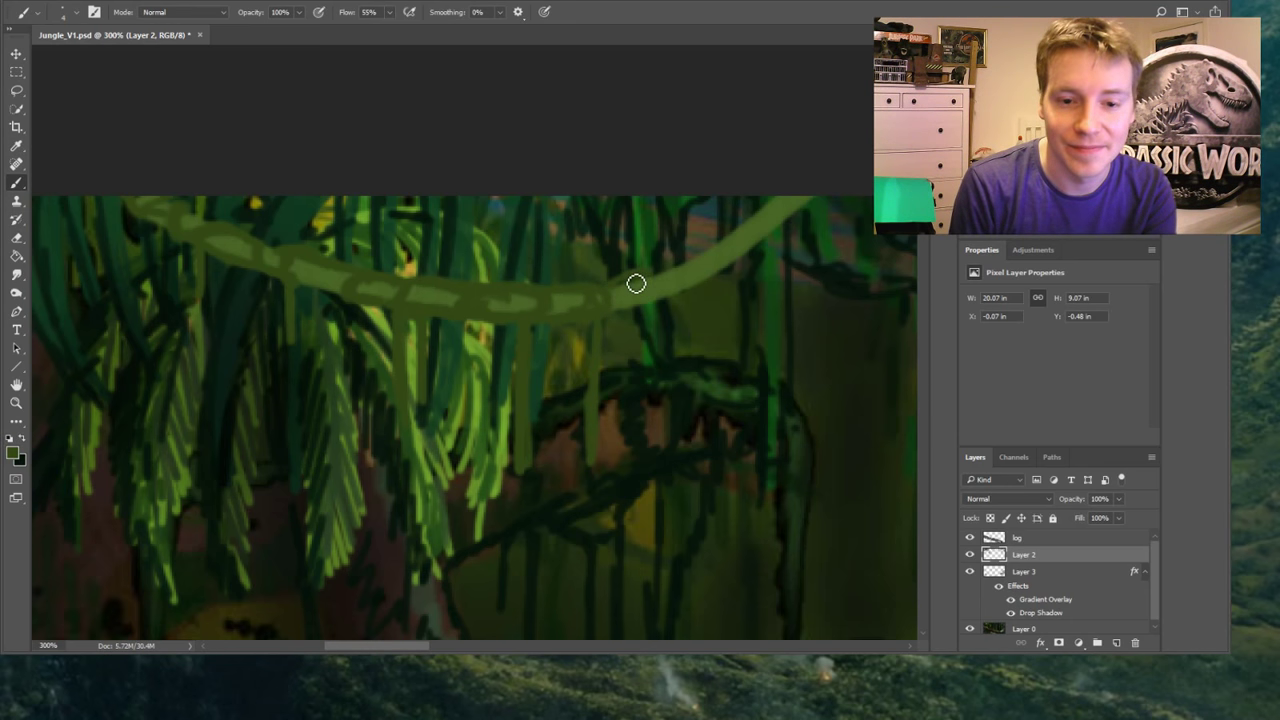
{"action": "mouse_move", "coordinate": [683, 266]}
{"action": "left_mouse_down"}
{"action": "mouse_move", "coordinate": [702, 301]}
{"action": "mouse_move", "coordinate": [695, 364]}
{"action": "left_mouse_up"}
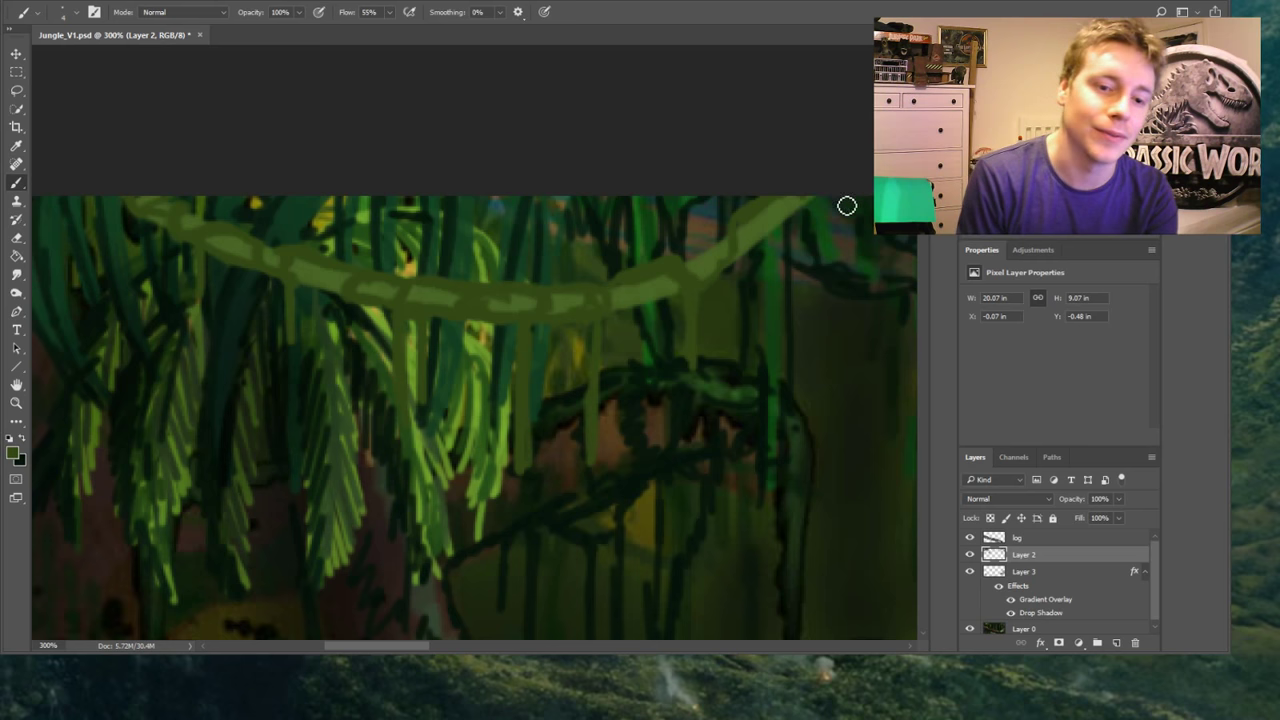
Smudge the yellow-green leaves next to the vine
{"action": "left_click", "coordinate": [16, 274]}
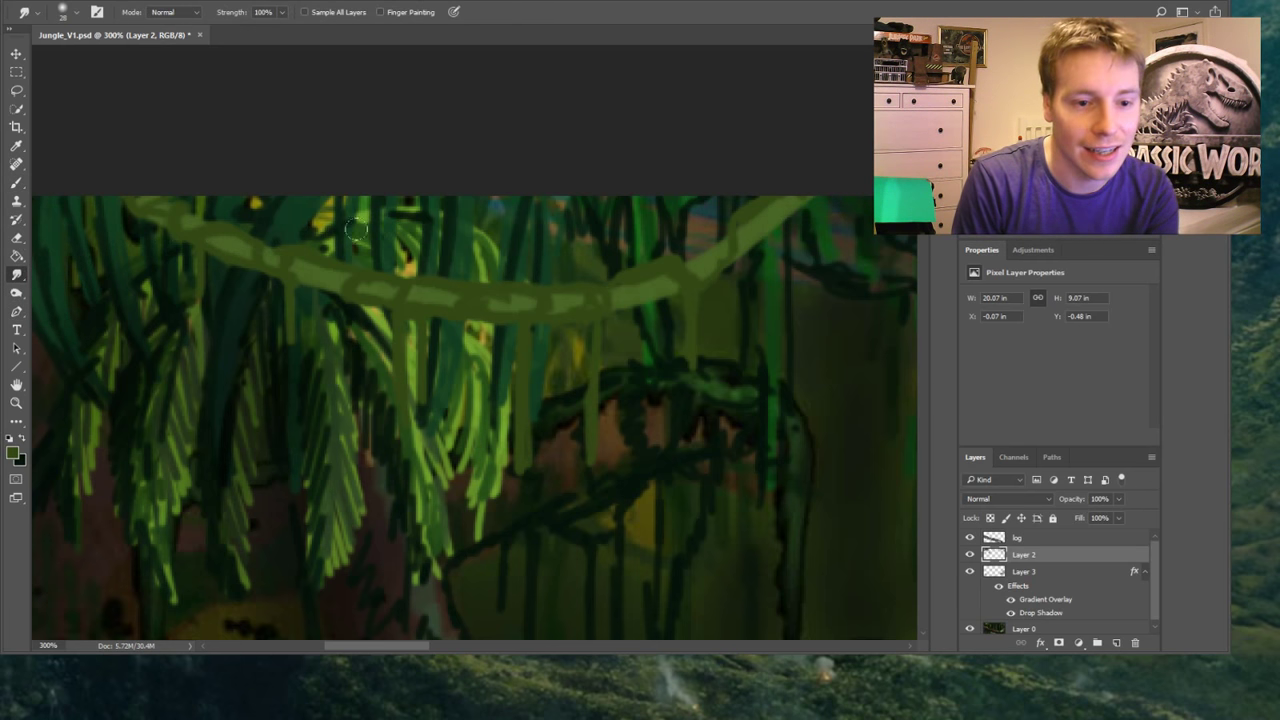
{"action": "left_click_drag", "start_coordinate": [326, 222], "coordinate": [347, 227]}
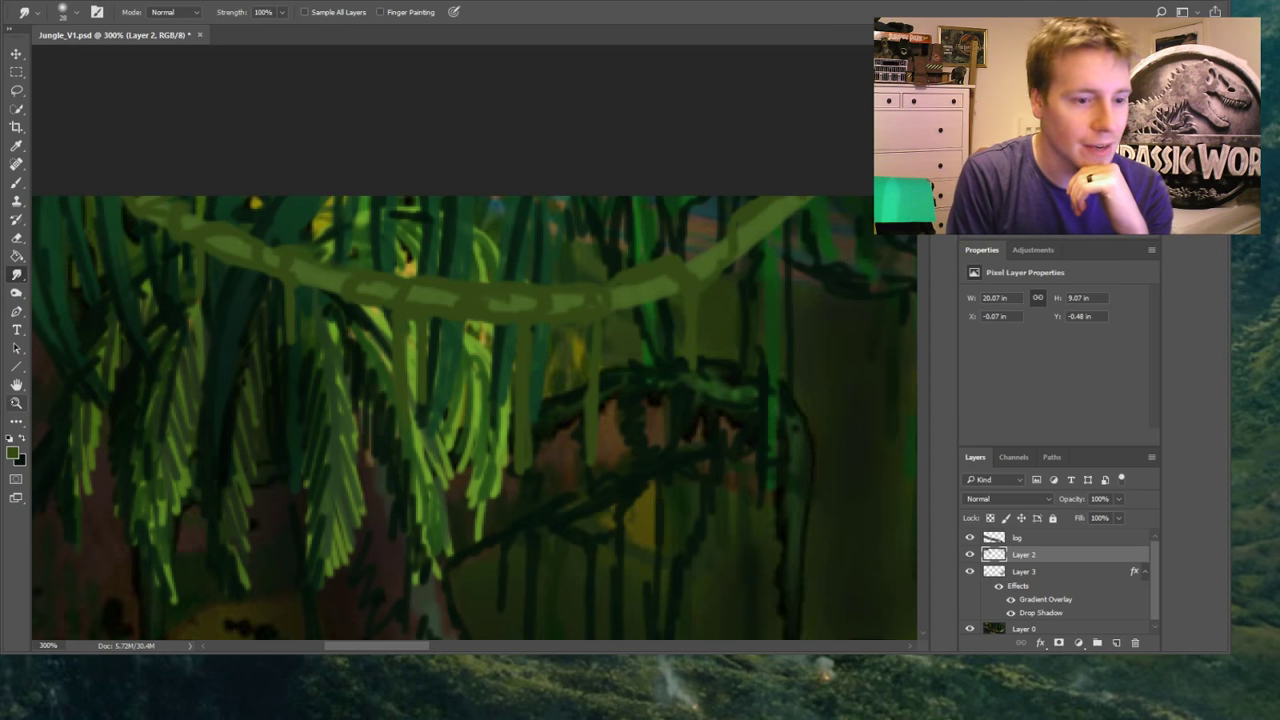
{"action": "key", "text": "z"}
{"action": "left_click", "coordinate": [400, 12]}
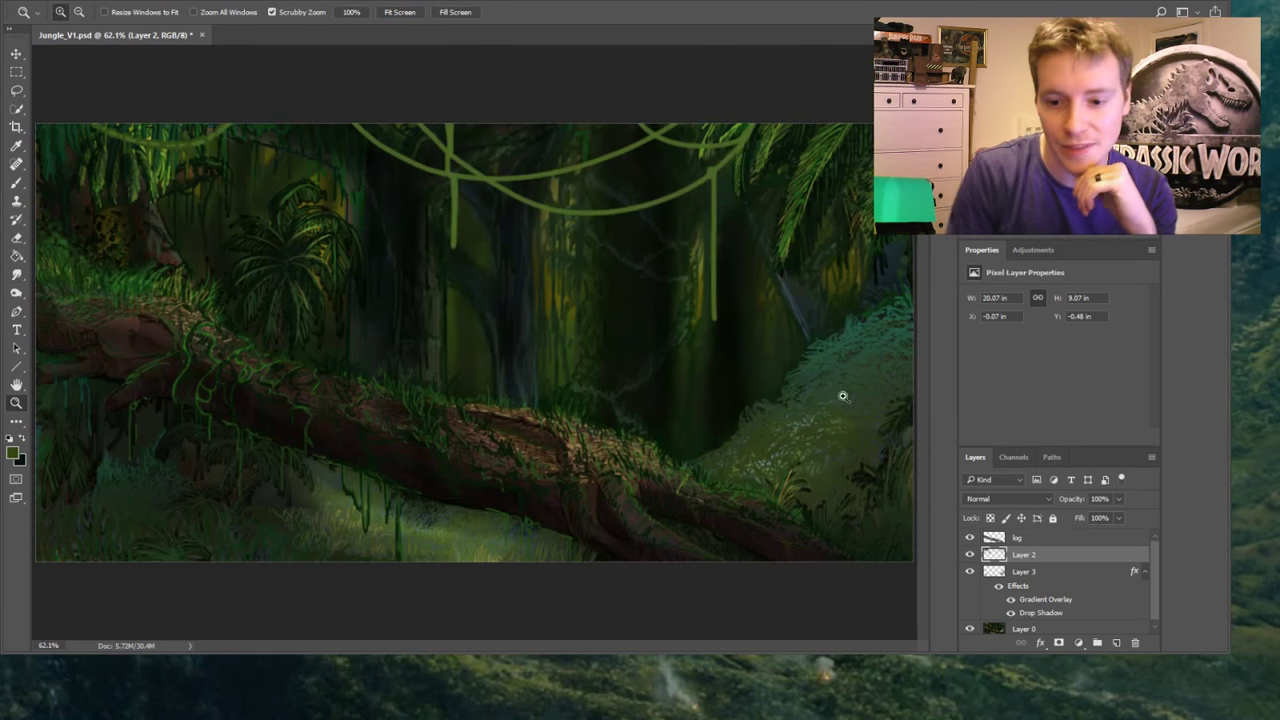
{"action": "left_click", "coordinate": [969, 571]}
{"action": "left_click", "coordinate": [969, 571]}
{"action": "left_click", "coordinate": [969, 538]}
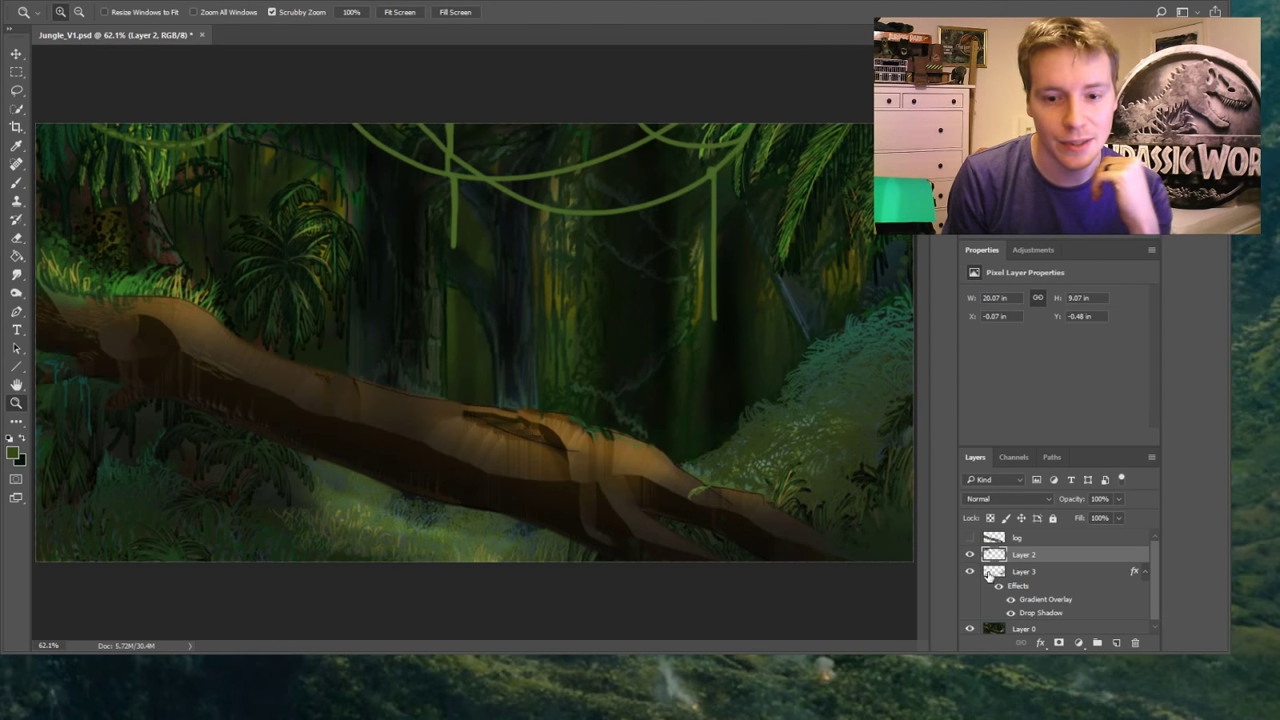
{"action": "left_click", "coordinate": [969, 571]}
{"action": "left_click", "coordinate": [969, 554]}
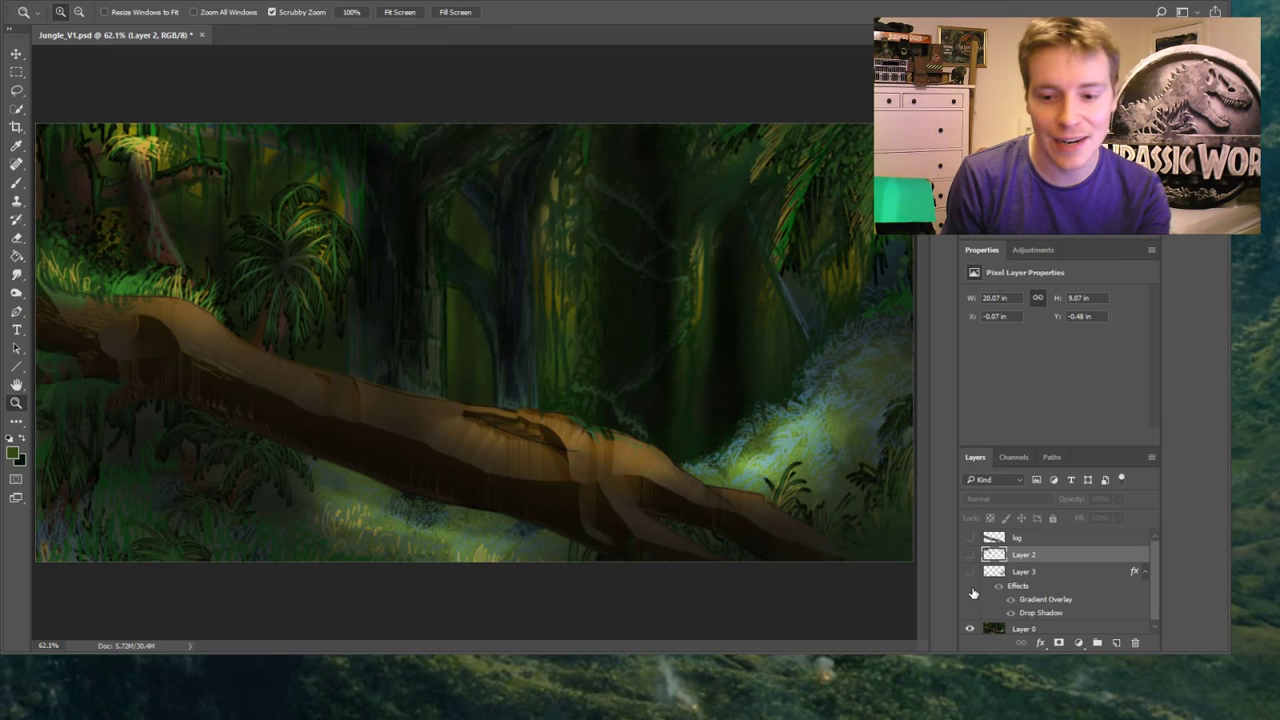
{"action": "left_click", "coordinate": [969, 571]}
{"action": "left_click", "coordinate": [969, 554]}
{"action": "left_click", "coordinate": [969, 554]}
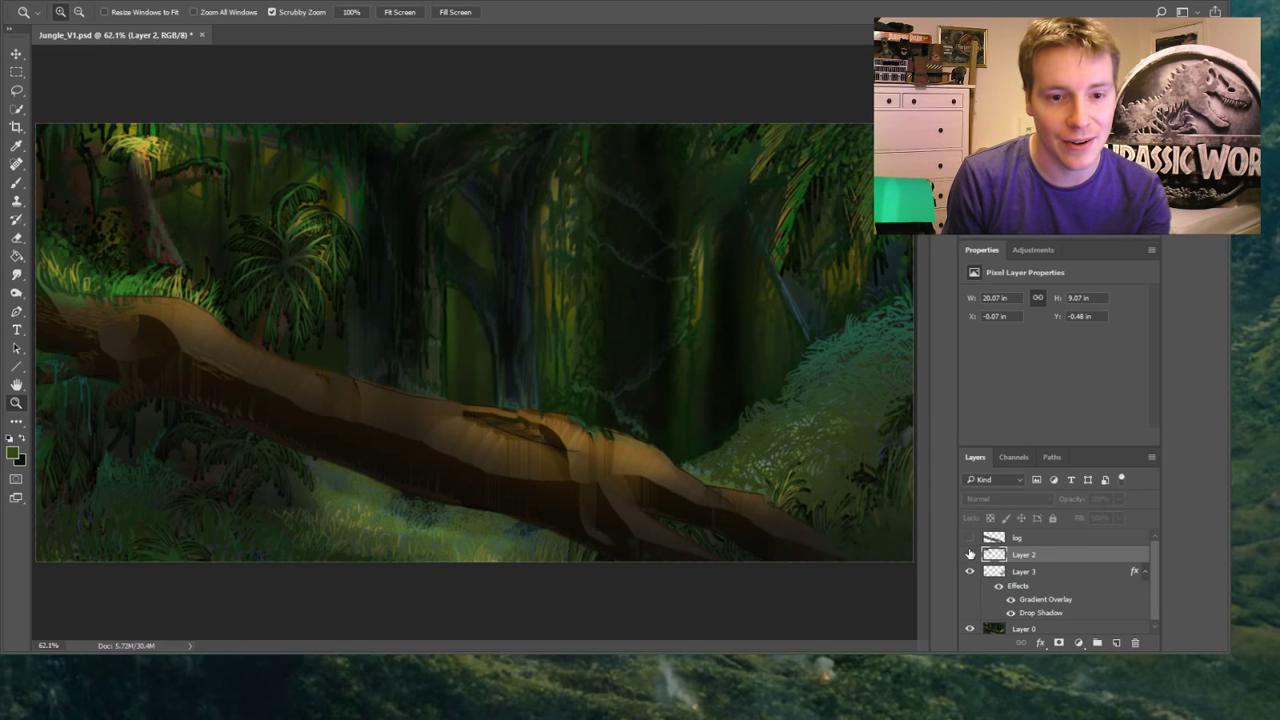
{"action": "key", "text": "alt+bracketright"}
{"action": "left_click", "coordinate": [969, 554]}
{"action": "left_click", "coordinate": [969, 554]}
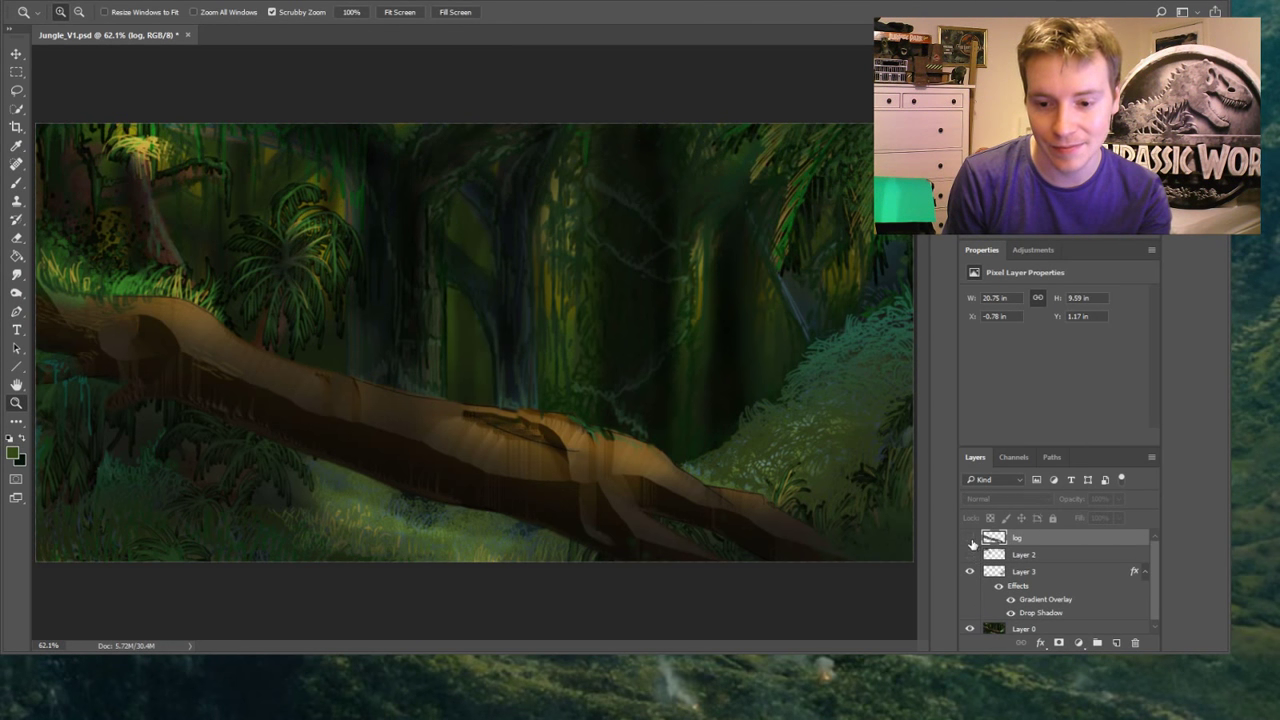
{"action": "left_click", "coordinate": [969, 538]}
{"action": "left_click", "coordinate": [969, 554]}
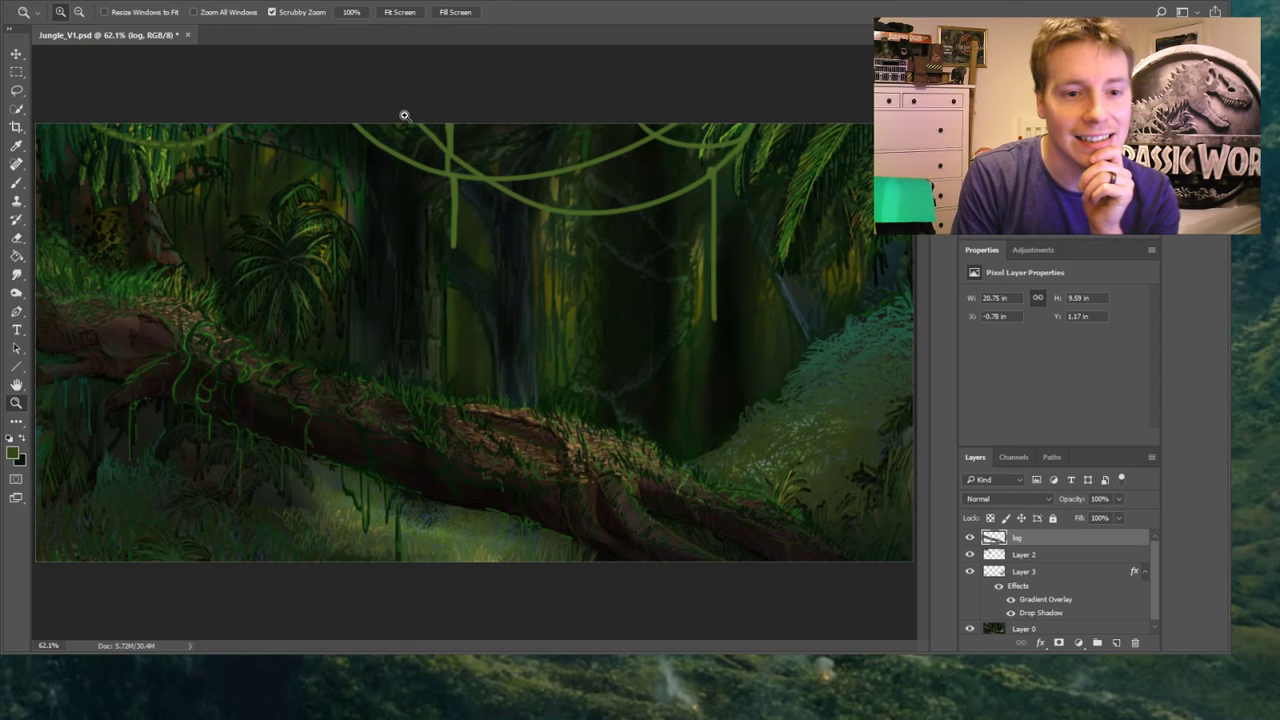
Zoom in on the top vines, shade the left vine and paint a thin branch off the vertical vine
{"action": "left_click_drag", "start_coordinate": [404, 115], "coordinate": [290, 160]}
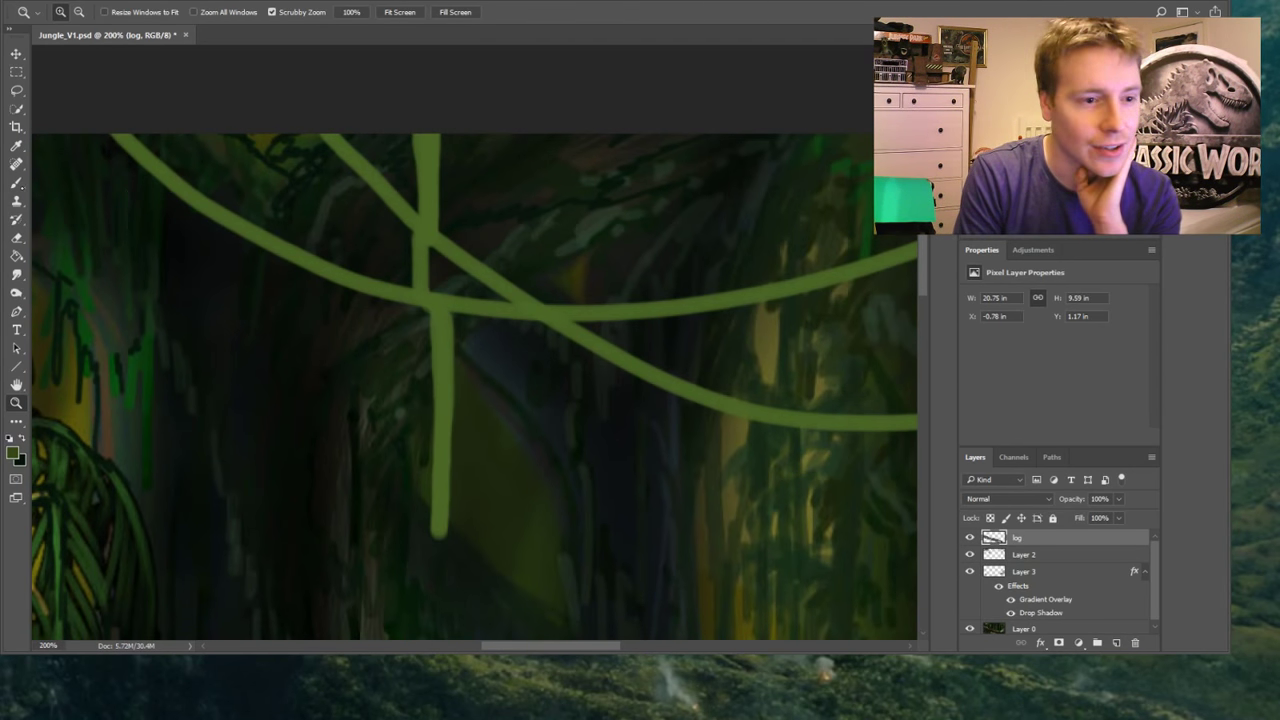
{"action": "key", "text": "b"}
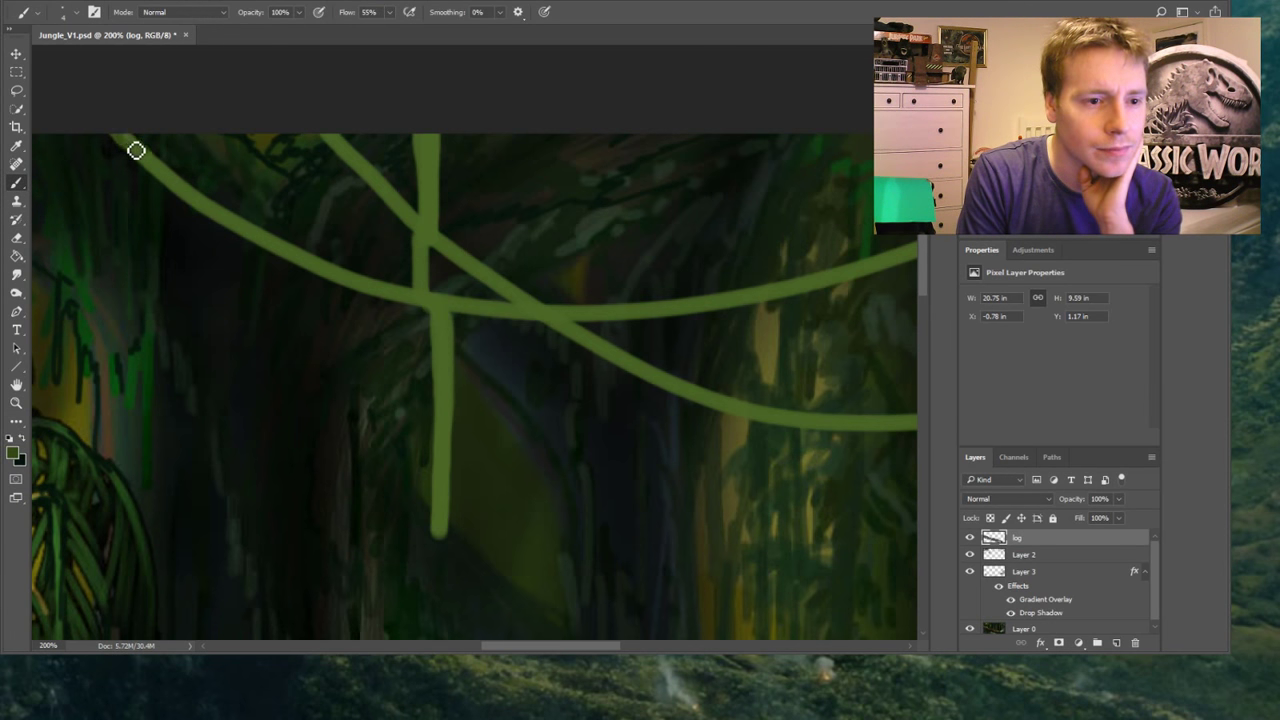
{"action": "left_click_drag", "start_coordinate": [136, 150], "coordinate": [152, 170]}
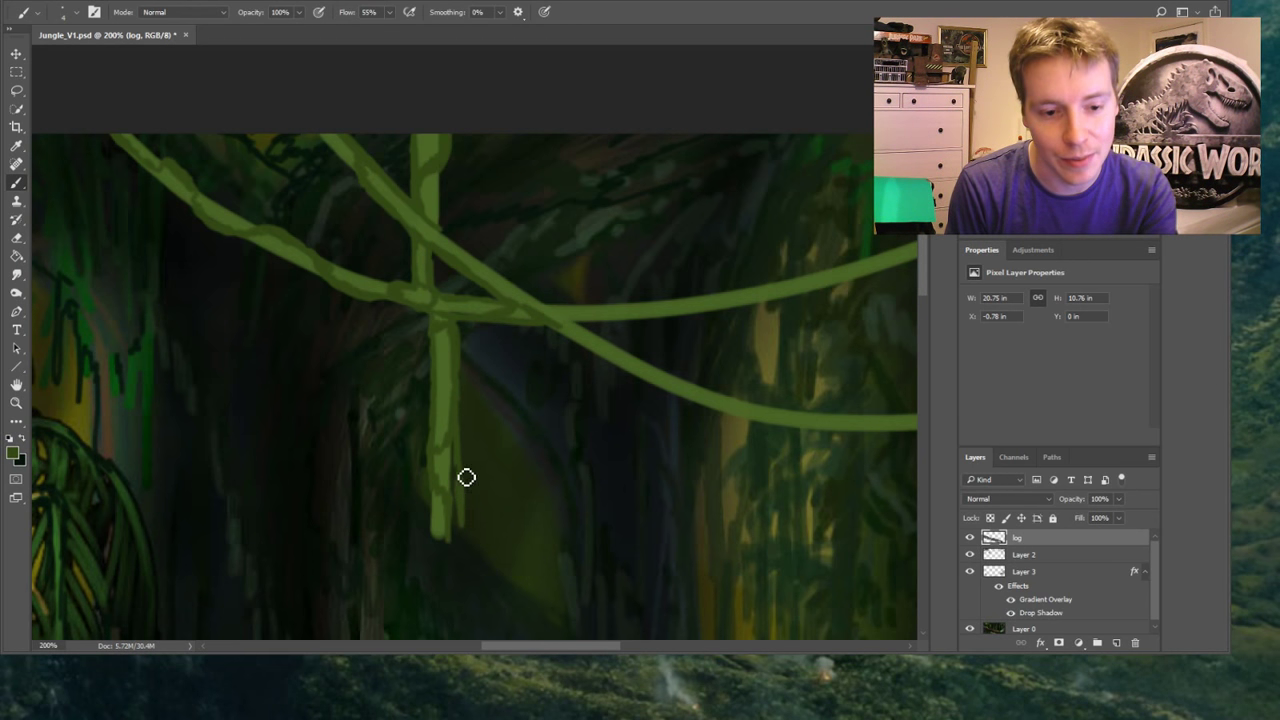
{"action": "mouse_move", "coordinate": [474, 369]}
{"action": "left_mouse_down"}
{"action": "mouse_move", "coordinate": [489, 354]}
{"action": "mouse_move", "coordinate": [460, 551]}
{"action": "left_mouse_up"}
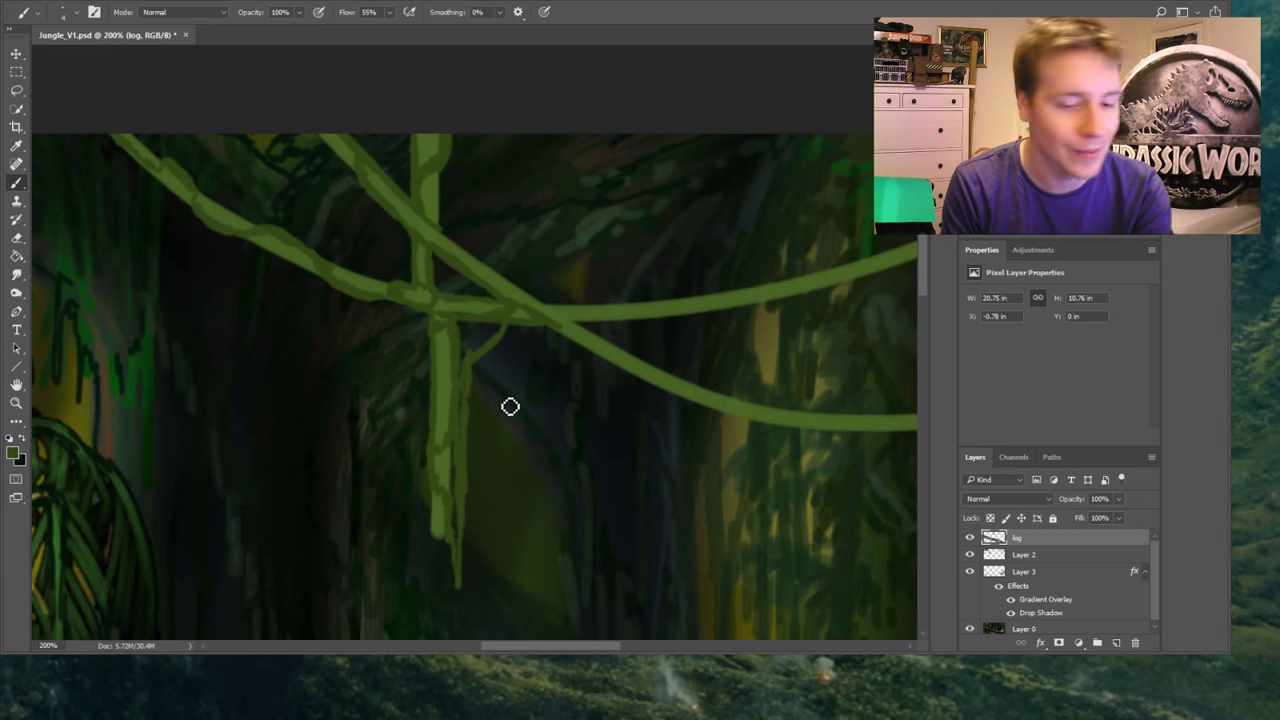
{"action": "left_click_drag", "start_coordinate": [565, 647], "coordinate": [623, 647]}
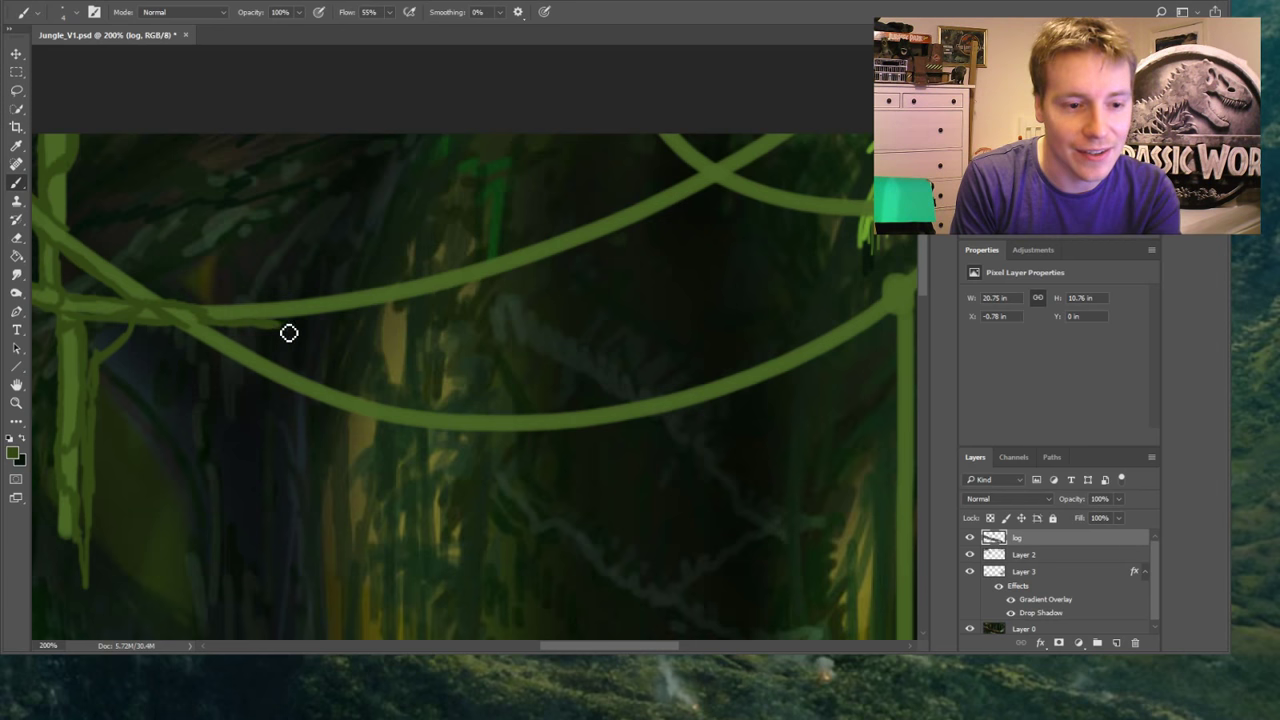
Thicken the upper vine, add strands hanging from both vines, and join the lower vine to the vertical one
{"action": "mouse_move", "coordinate": [304, 326]}
{"action": "left_mouse_down"}
{"action": "mouse_move", "coordinate": [408, 285]}
{"action": "mouse_move", "coordinate": [525, 286]}
{"action": "mouse_move", "coordinate": [572, 262]}
{"action": "mouse_move", "coordinate": [537, 271]}
{"action": "mouse_move", "coordinate": [546, 259]}
{"action": "mouse_move", "coordinate": [517, 258]}
{"action": "mouse_move", "coordinate": [529, 250]}
{"action": "mouse_move", "coordinate": [627, 215]}
{"action": "mouse_move", "coordinate": [673, 217]}
{"action": "mouse_move", "coordinate": [735, 160]}
{"action": "left_mouse_up"}
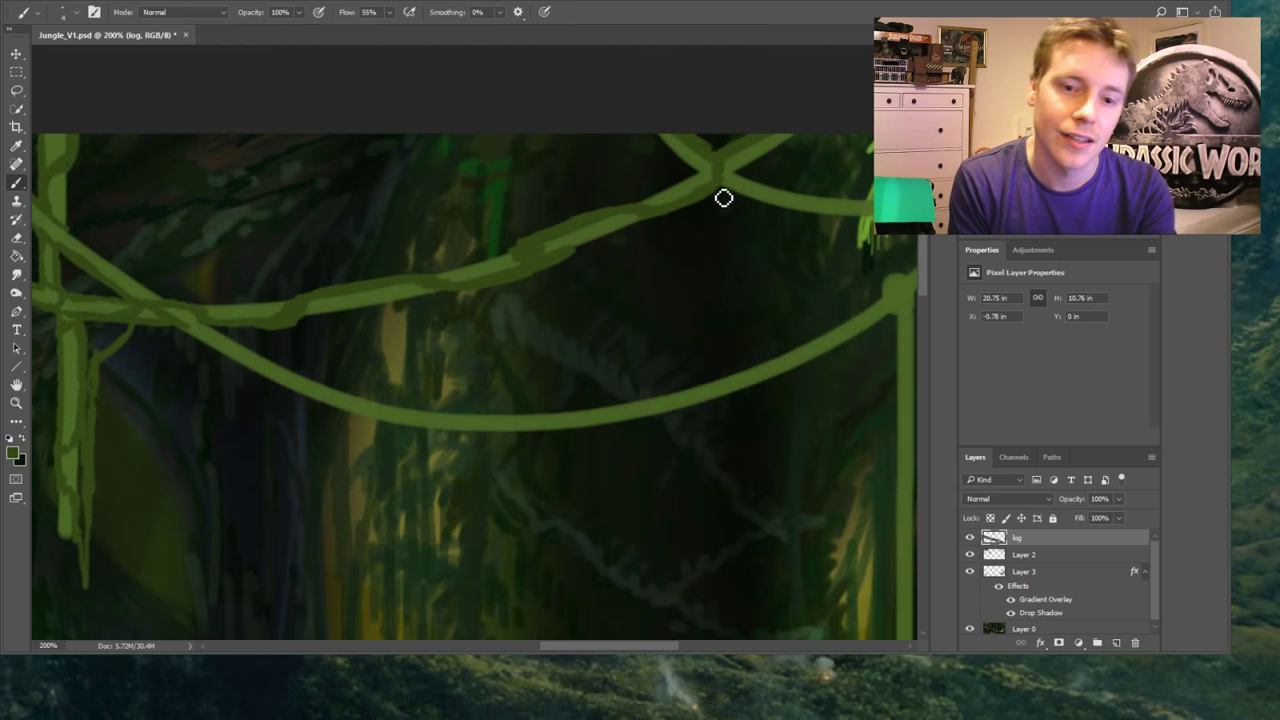
{"action": "left_click_drag", "start_coordinate": [526, 262], "coordinate": [534, 368]}
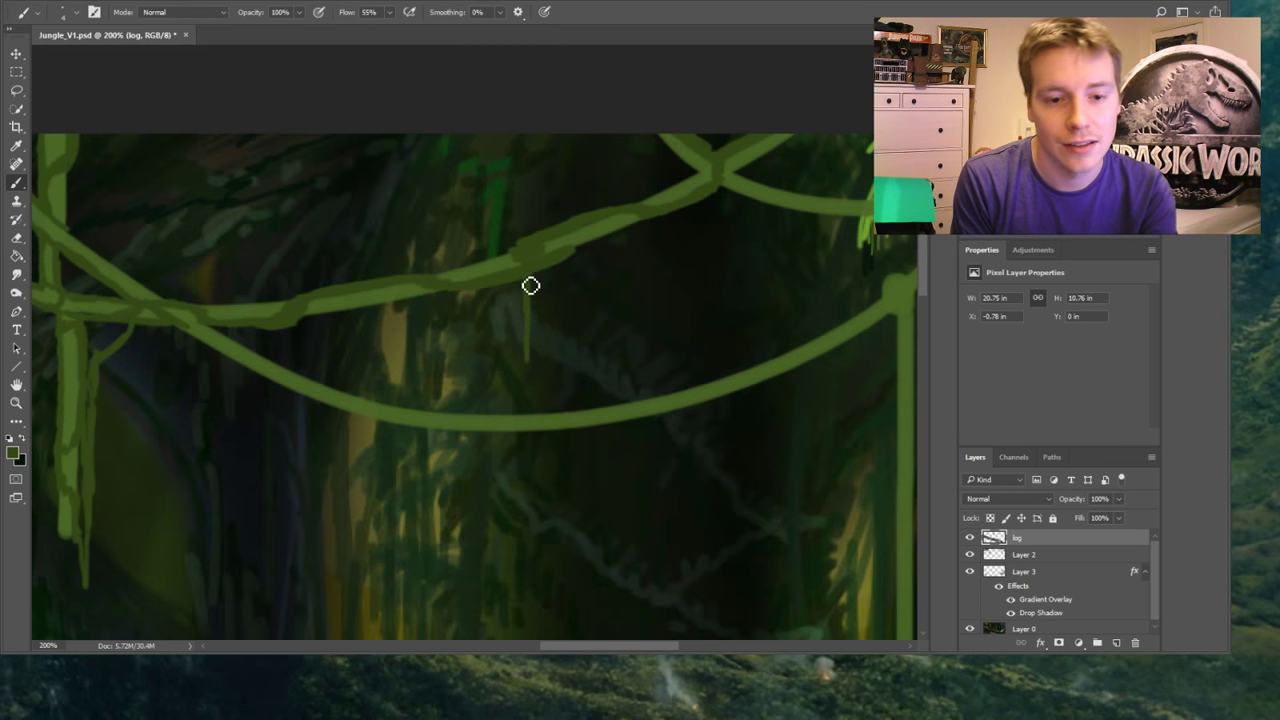
{"action": "key", "text": "ctrl+z"}
{"action": "left_click_drag", "start_coordinate": [522, 280], "coordinate": [531, 389]}
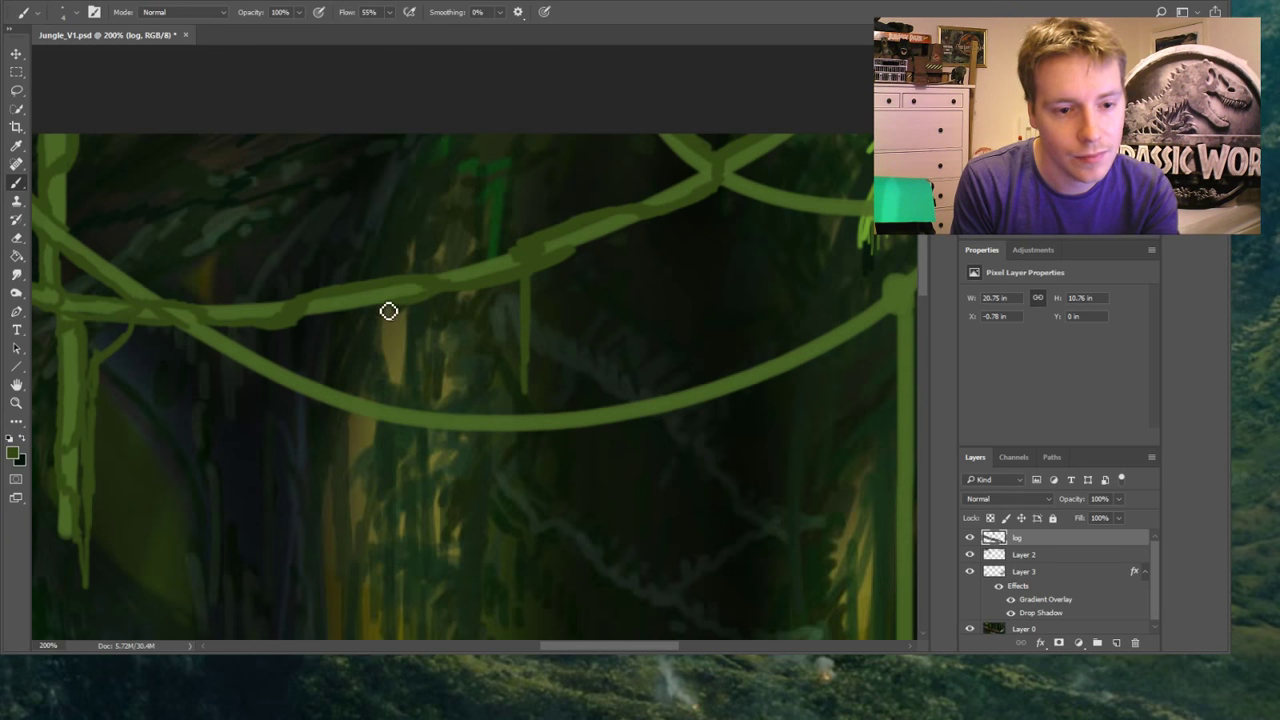
{"action": "left_click_drag", "start_coordinate": [401, 313], "coordinate": [403, 402]}
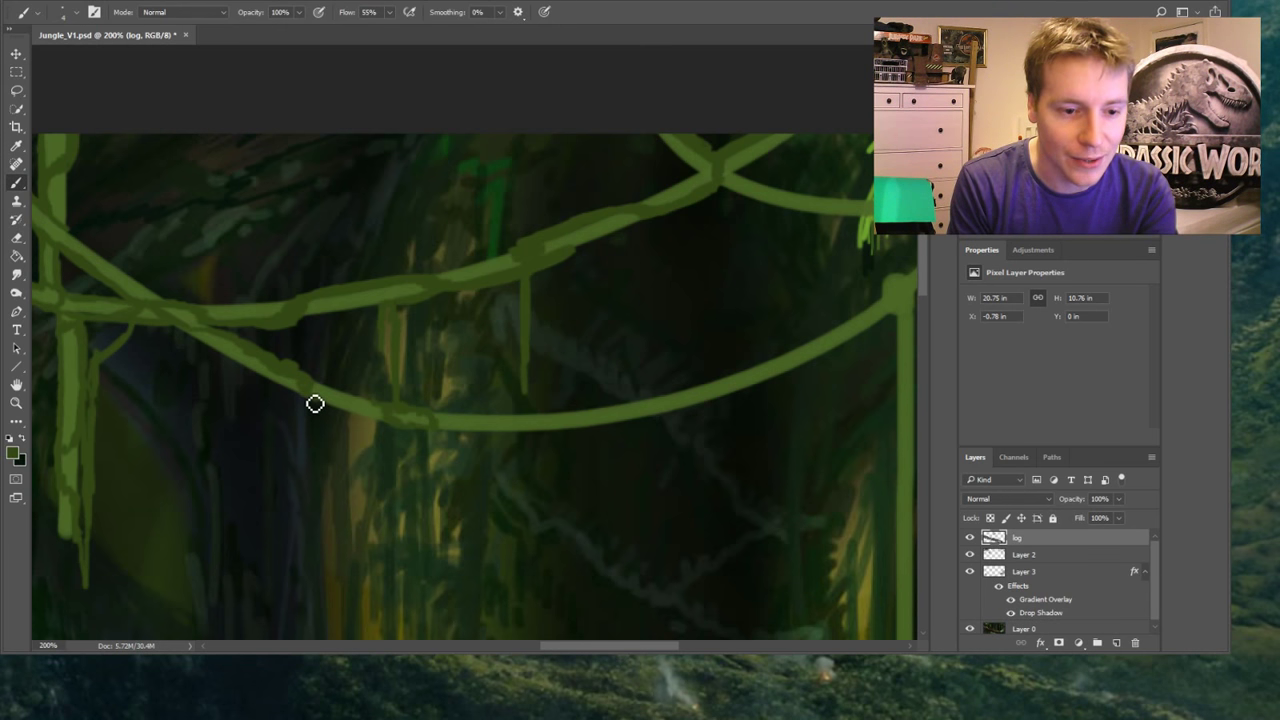
{"action": "left_click_drag", "start_coordinate": [315, 403], "coordinate": [320, 490]}
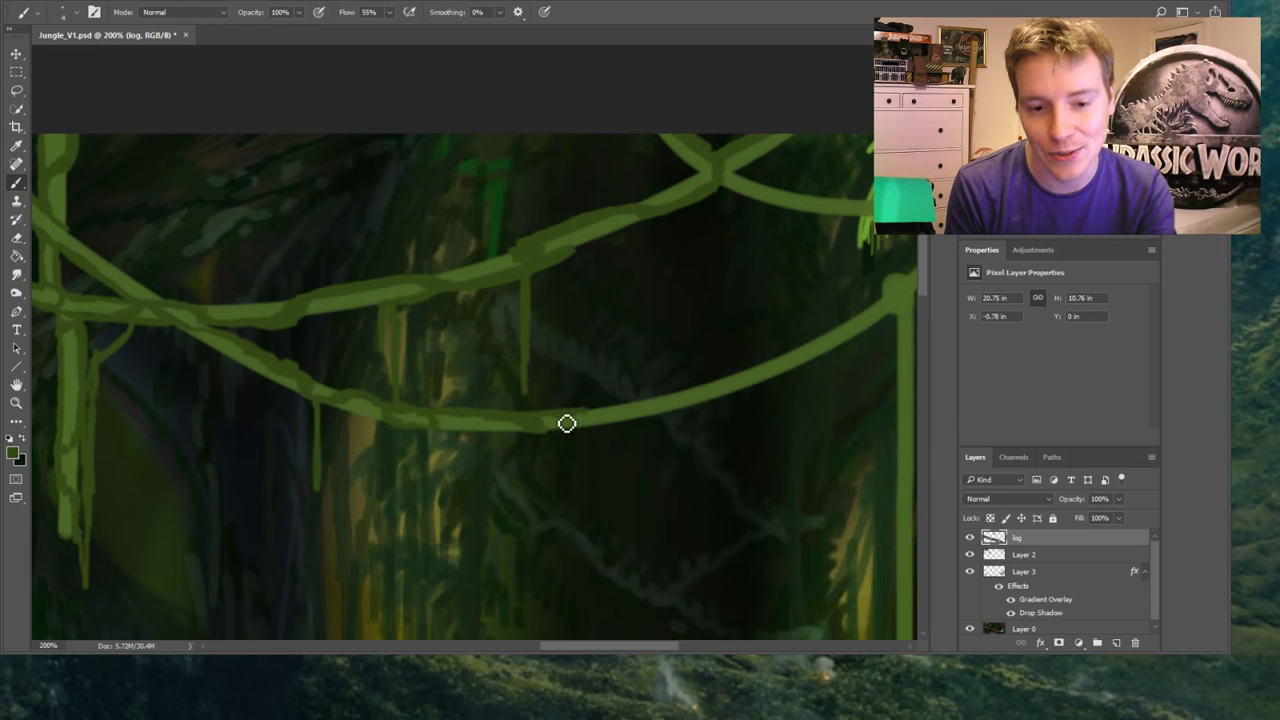
{"action": "left_click_drag", "start_coordinate": [608, 439], "coordinate": [608, 511]}
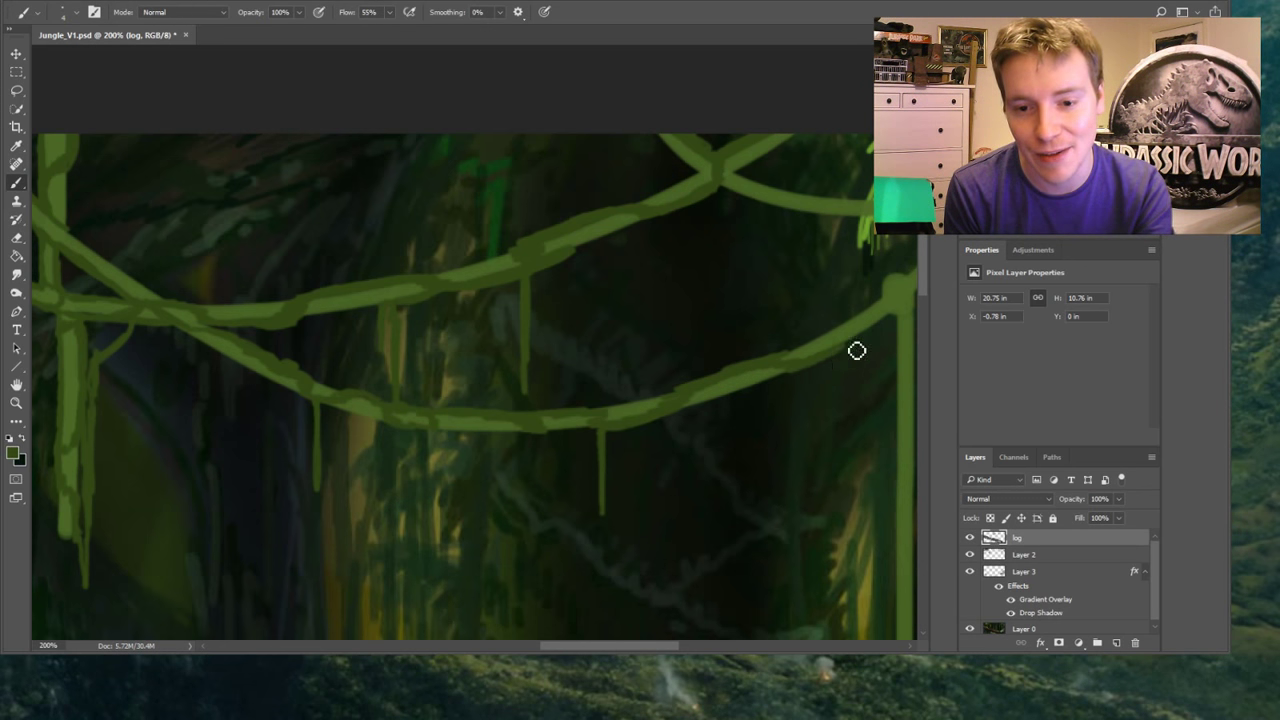
{"action": "left_click_drag", "start_coordinate": [890, 307], "coordinate": [908, 282]}
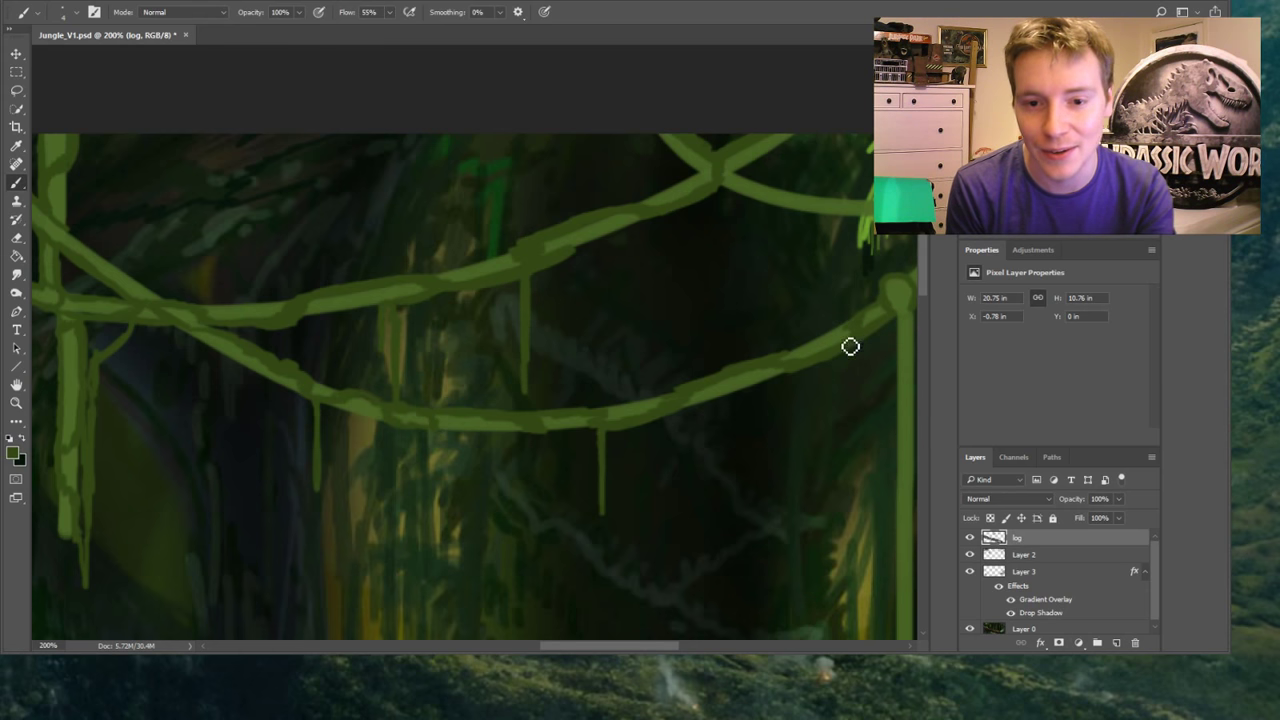
{"action": "left_click_drag", "start_coordinate": [585, 645], "coordinate": [650, 645]}
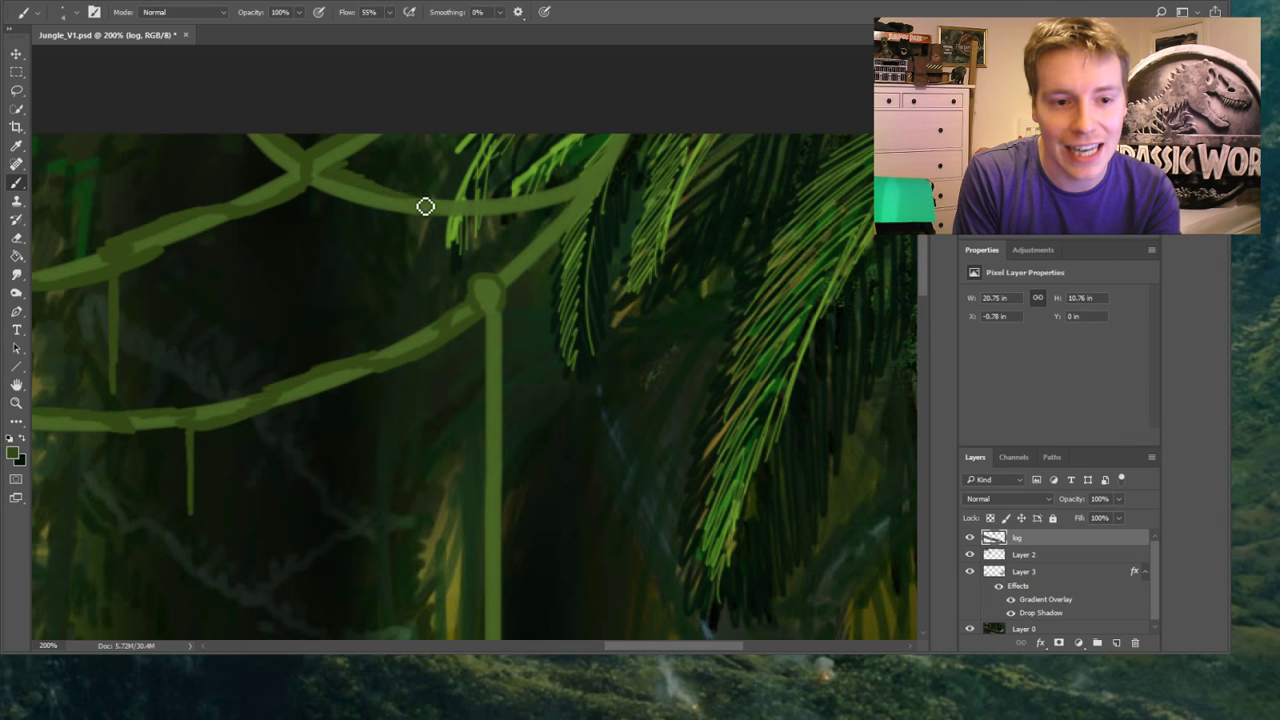
Add lighter green highlights to the vines and the vertical post, plus long thin hanging tendrils
{"action": "mouse_move", "coordinate": [487, 206]}
{"action": "left_mouse_down"}
{"action": "mouse_move", "coordinate": [597, 166]}
{"action": "mouse_move", "coordinate": [589, 180]}
{"action": "mouse_move", "coordinate": [625, 143]}
{"action": "left_mouse_up"}
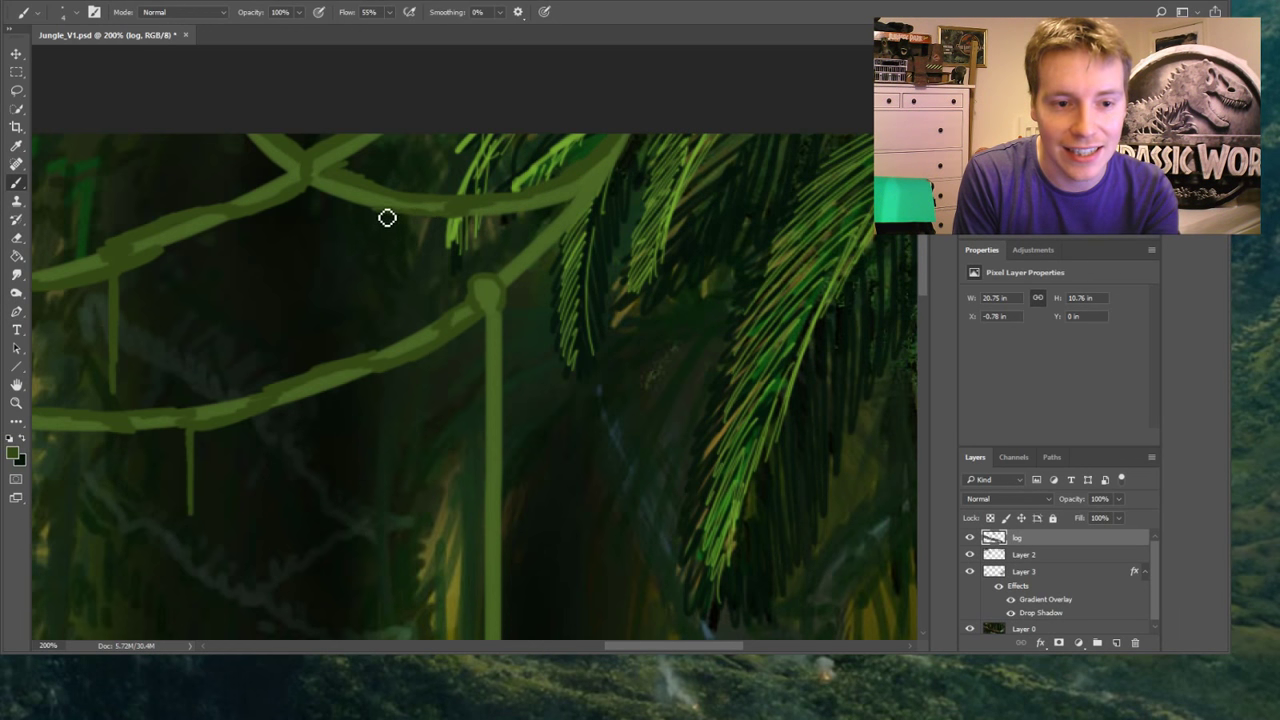
{"action": "left_click_drag", "start_coordinate": [384, 214], "coordinate": [384, 266]}
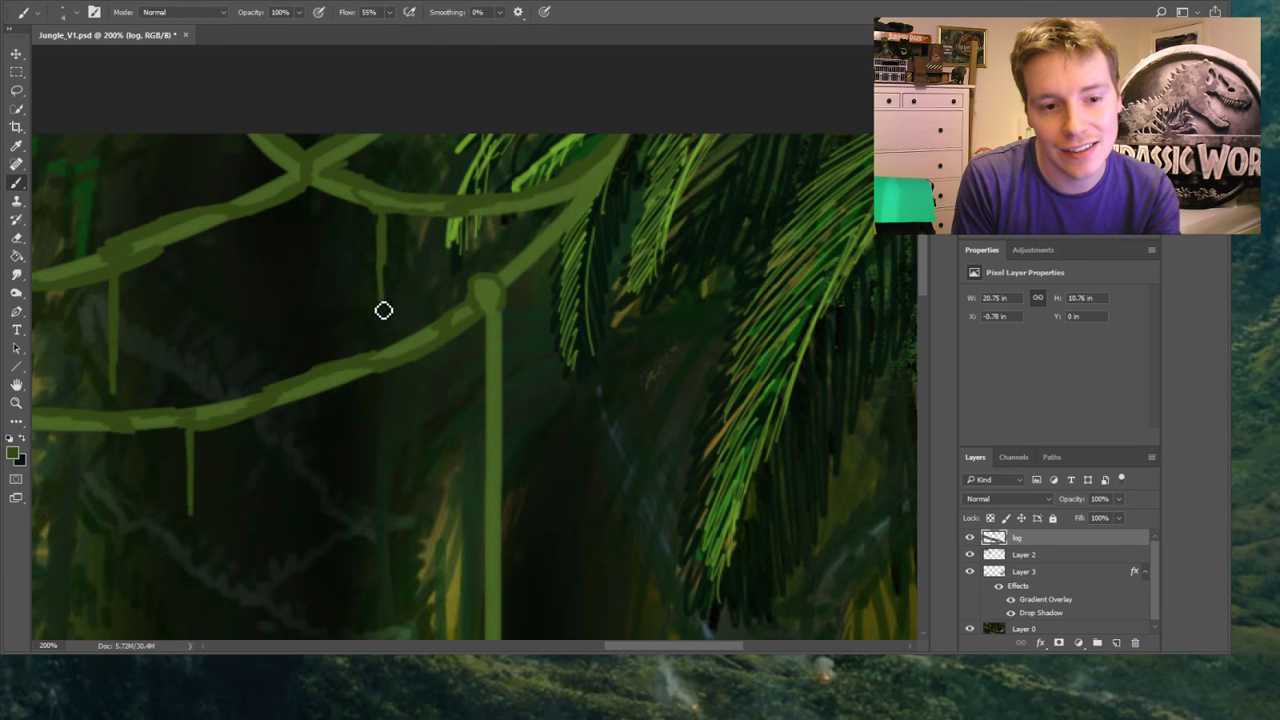
{"action": "left_click_drag", "start_coordinate": [383, 306], "coordinate": [391, 357]}
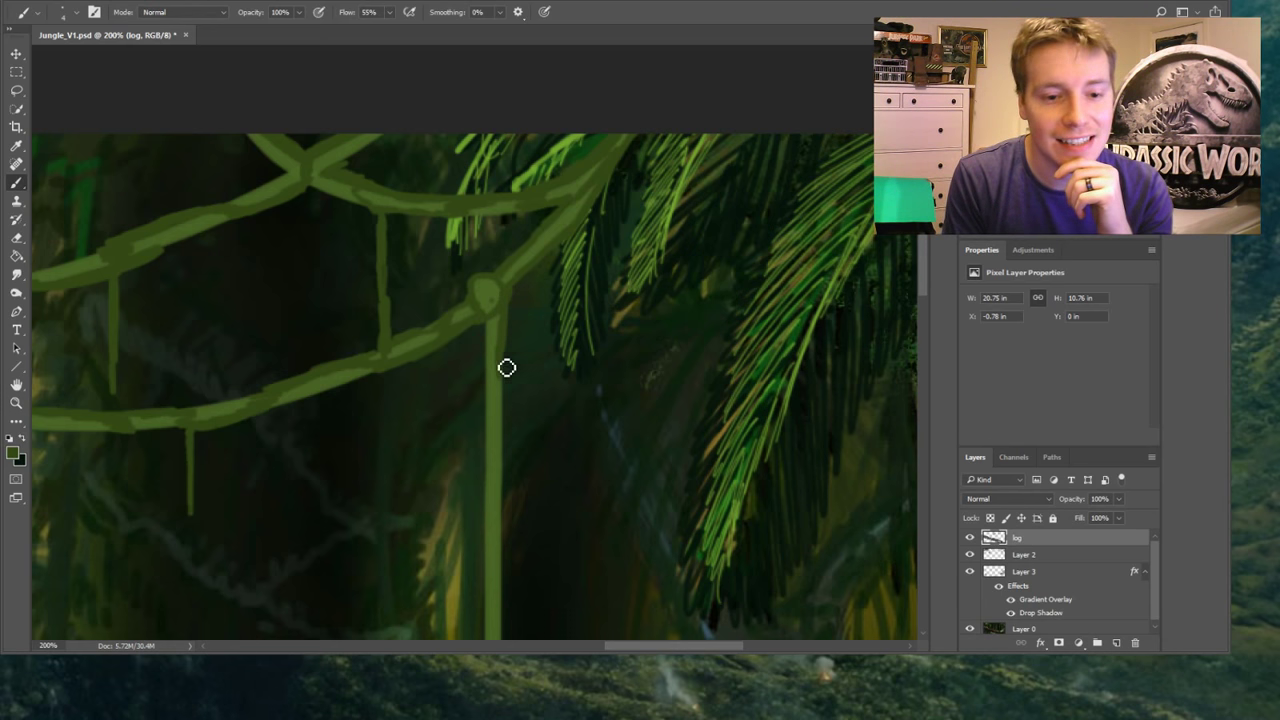
{"action": "left_click_drag", "start_coordinate": [497, 389], "coordinate": [491, 320]}
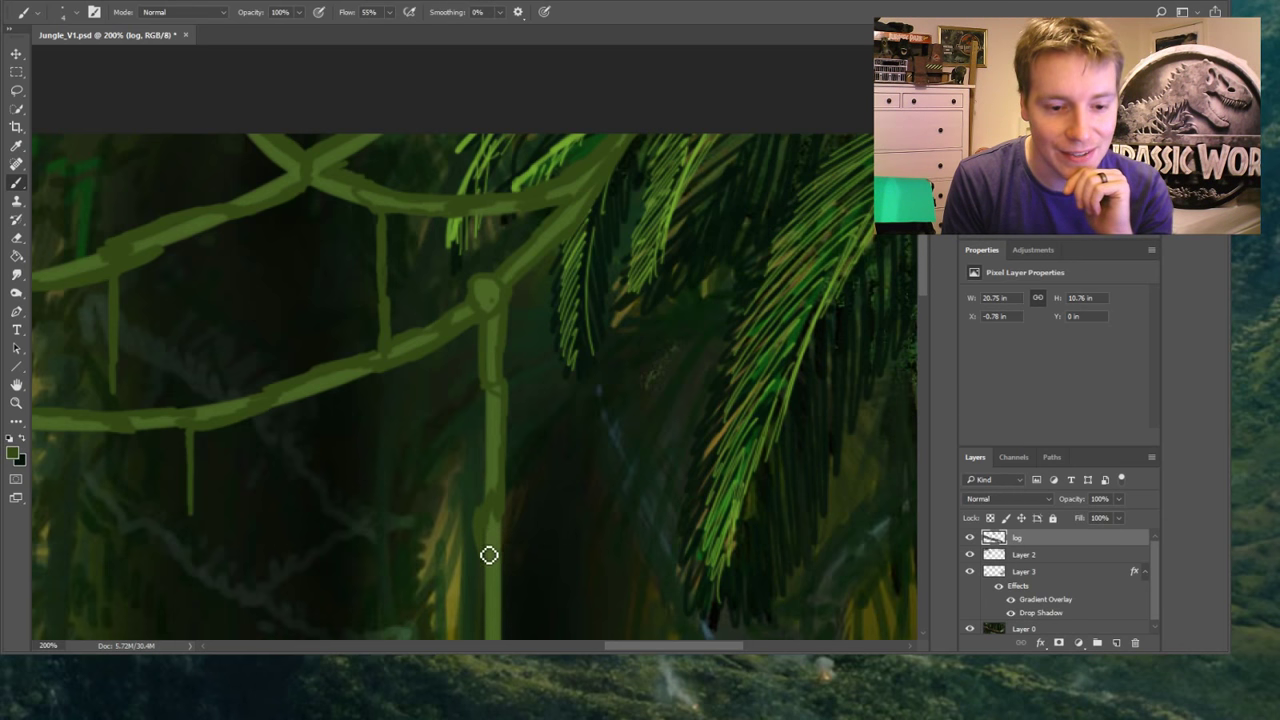
{"action": "scroll", "coordinate": [580, 317], "scroll_direction": "down", "scroll_amount": 5}
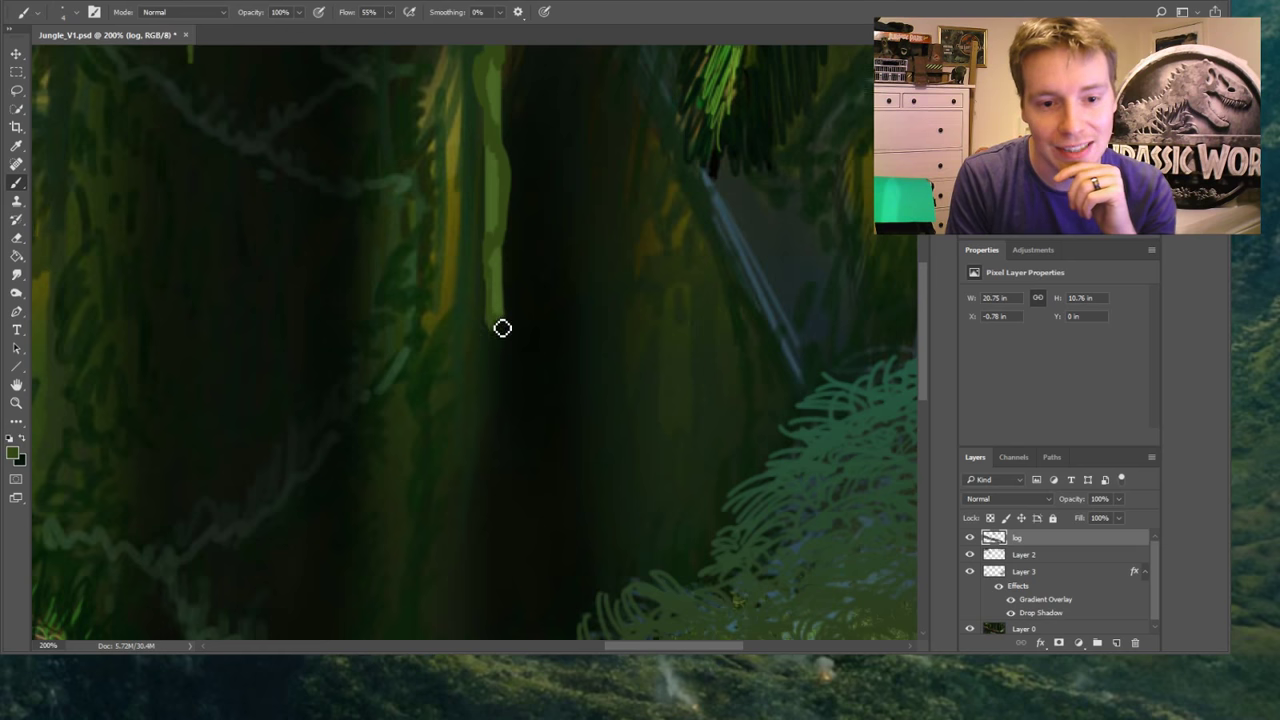
{"action": "left_click_drag", "start_coordinate": [508, 330], "coordinate": [505, 405]}
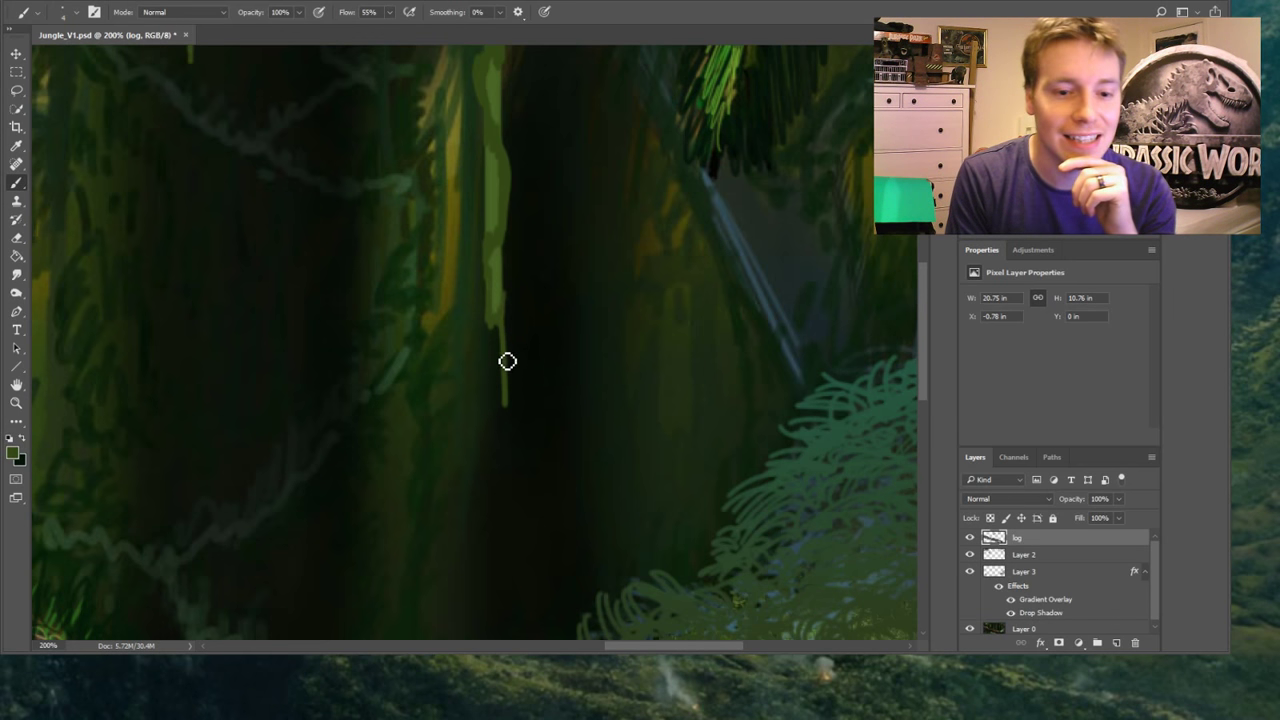
{"action": "left_click_drag", "start_coordinate": [511, 445], "coordinate": [512, 462]}
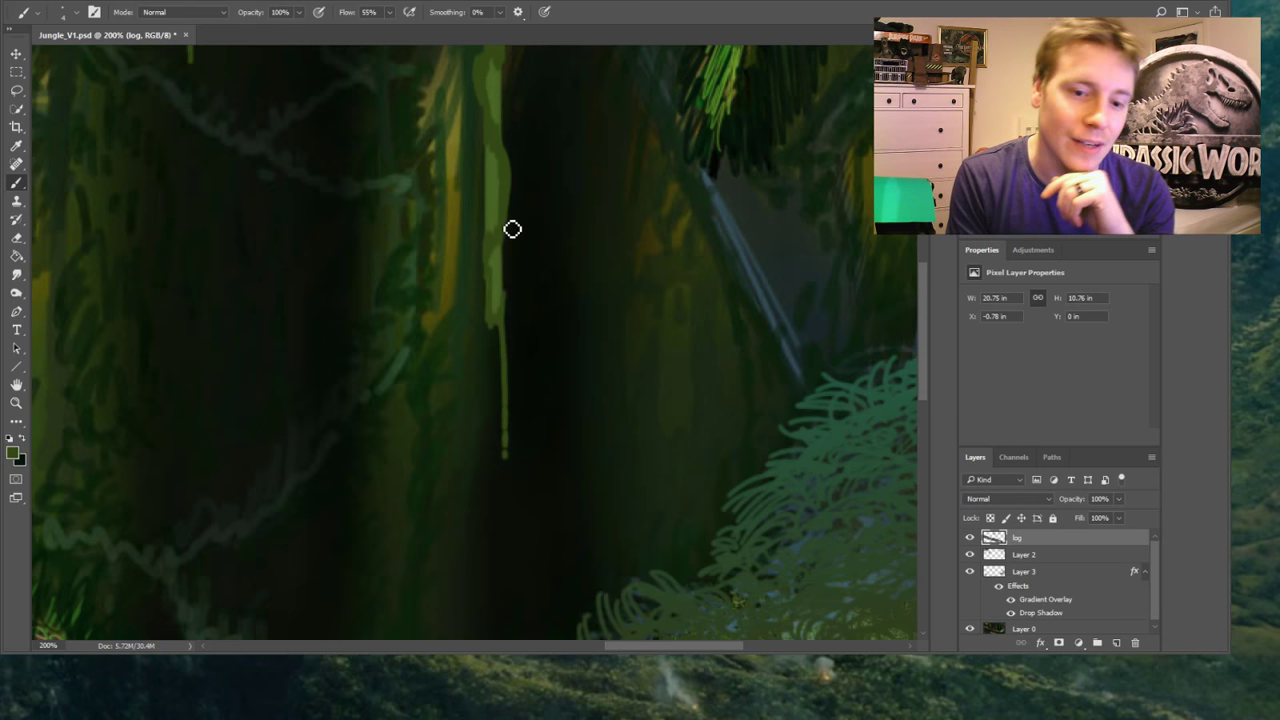
Fit the whole painting on screen and toggle the log and Layer 2 visibility to compare
{"action": "key", "text": "z"}
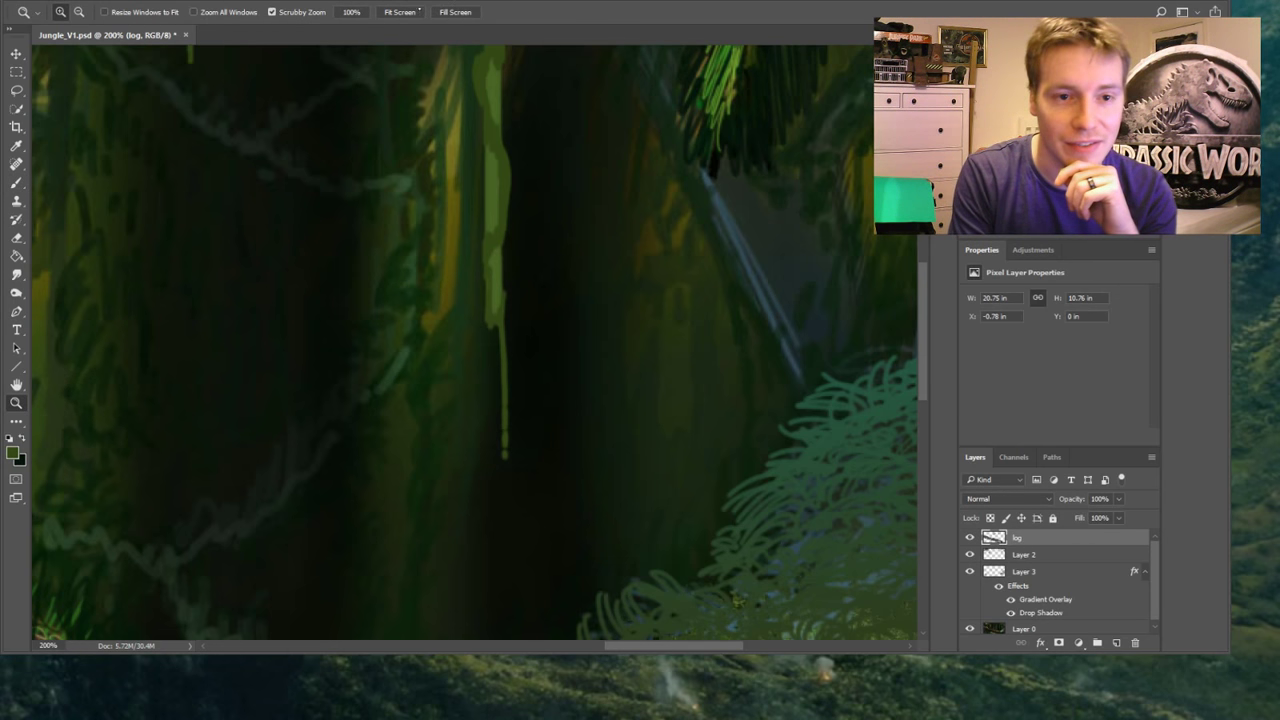
{"action": "left_click", "coordinate": [418, 11]}
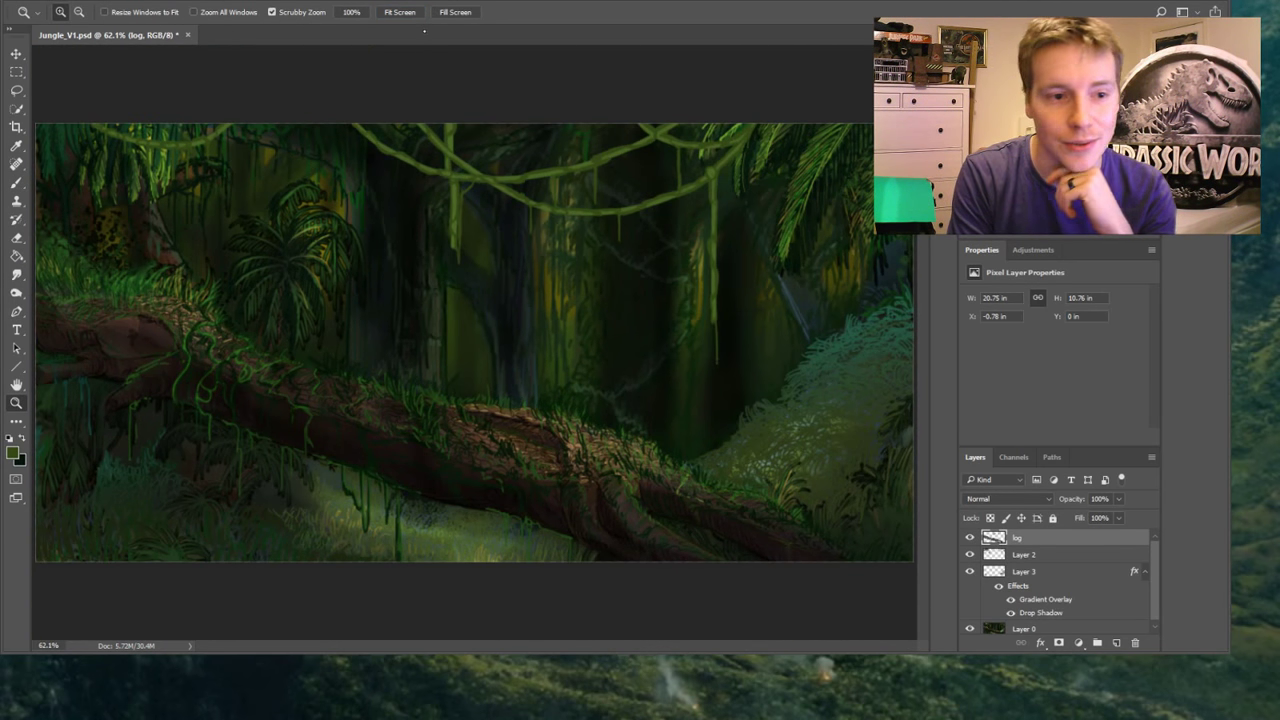
{"action": "key", "text": "o"}
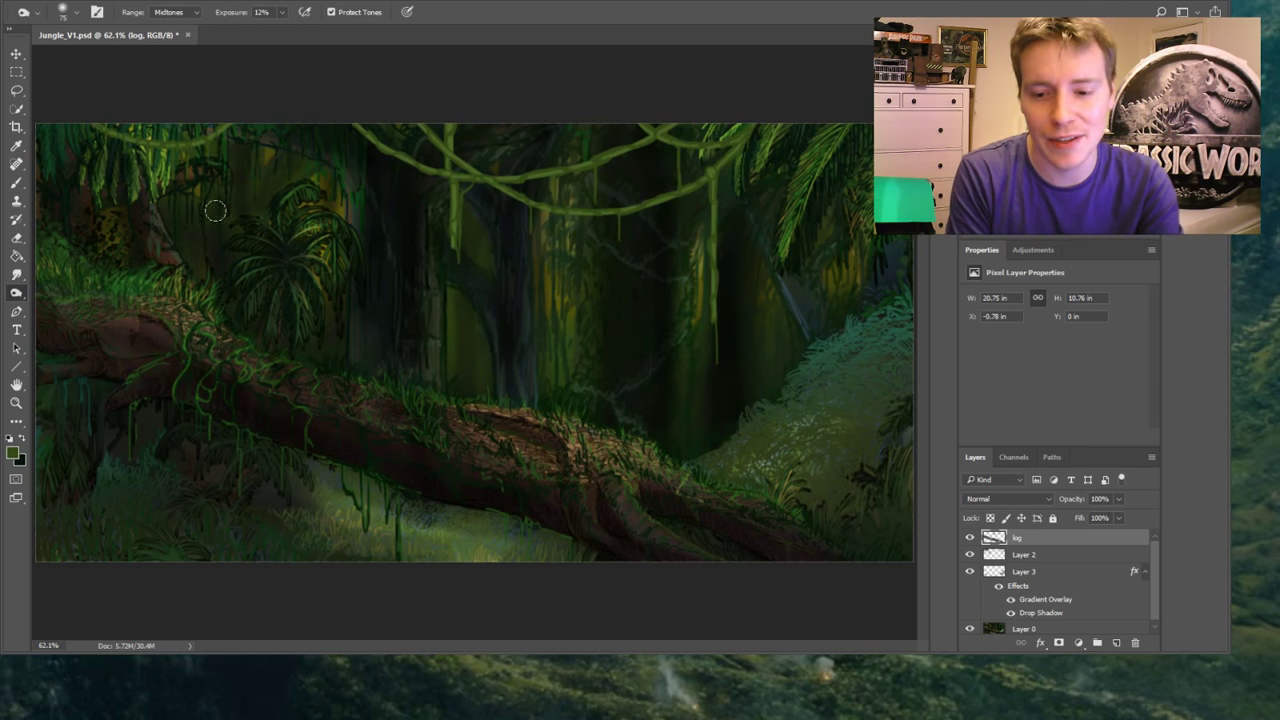
{"action": "left_click", "coordinate": [969, 540]}
{"action": "left_click", "coordinate": [969, 544]}
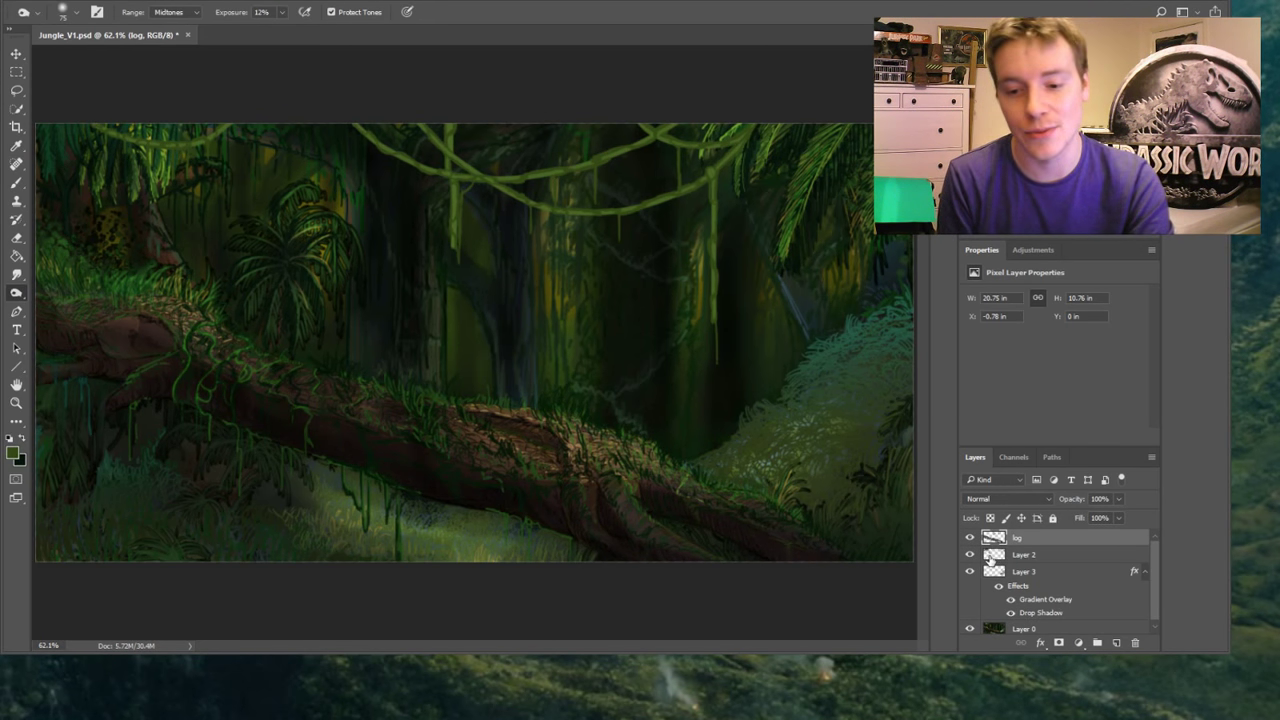
{"action": "left_click", "coordinate": [969, 555]}
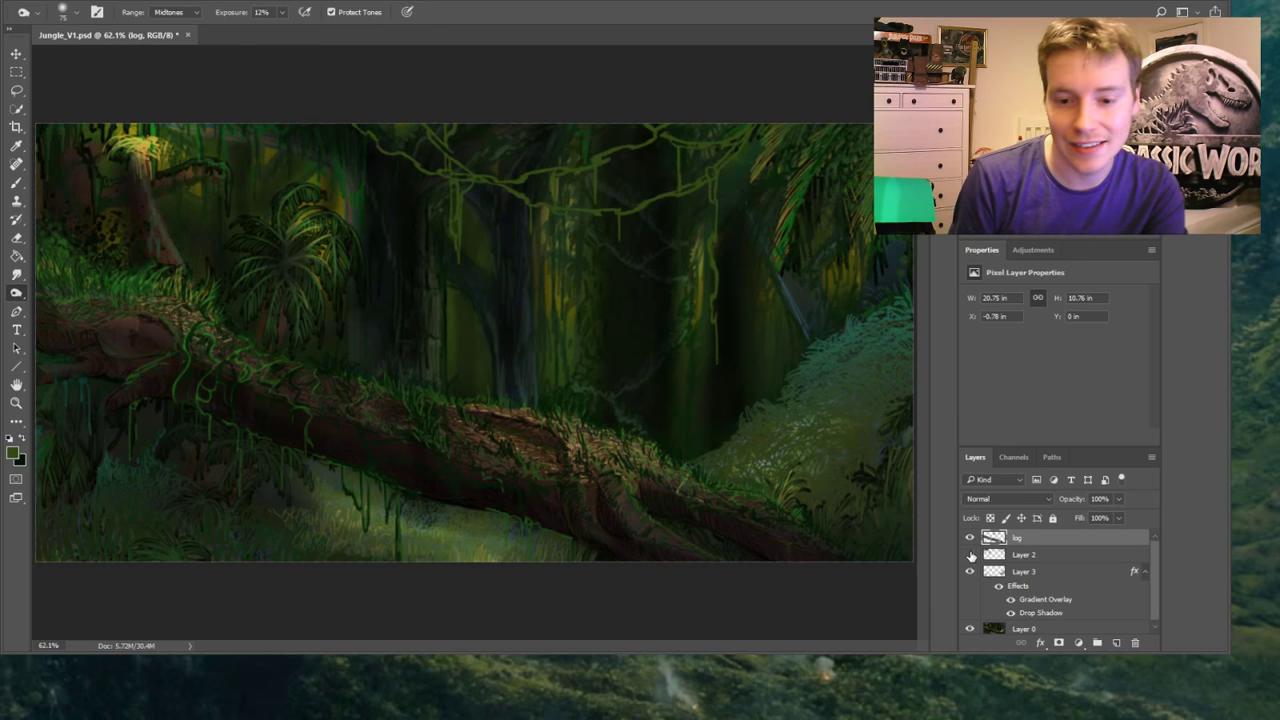
{"action": "left_click", "coordinate": [969, 555]}
{"action": "left_click", "coordinate": [970, 556]}
{"action": "left_click", "coordinate": [970, 556]}
{"action": "left_click", "coordinate": [970, 556]}
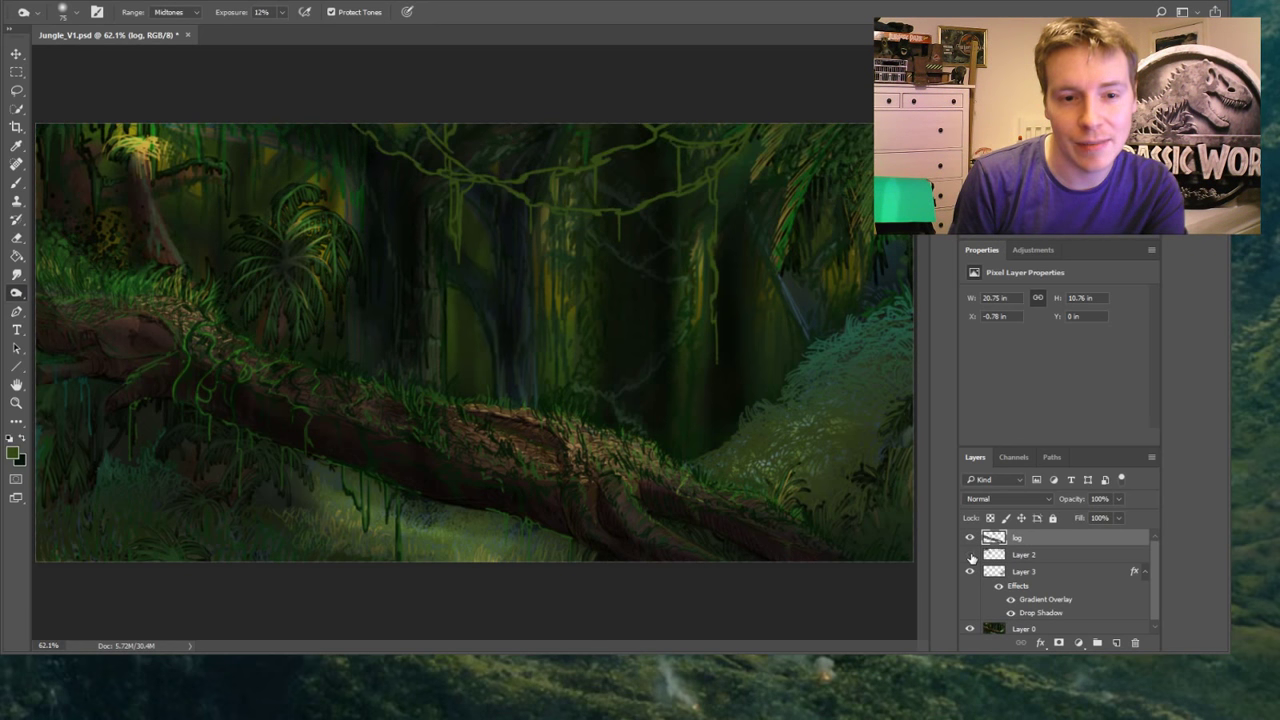
{"action": "left_click", "coordinate": [970, 556]}
Dodge the top vine on Layer 2 at 100% exposure
{"action": "left_click", "coordinate": [1004, 556]}
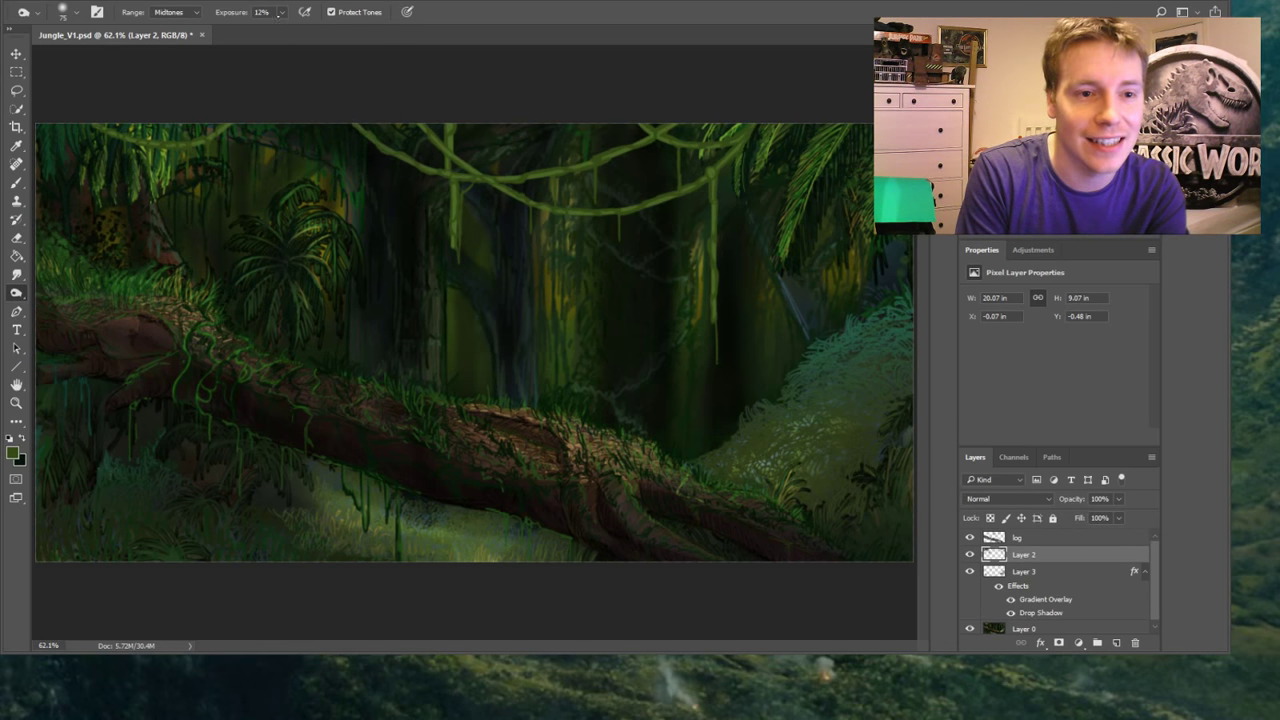
{"action": "key", "text": "0"}
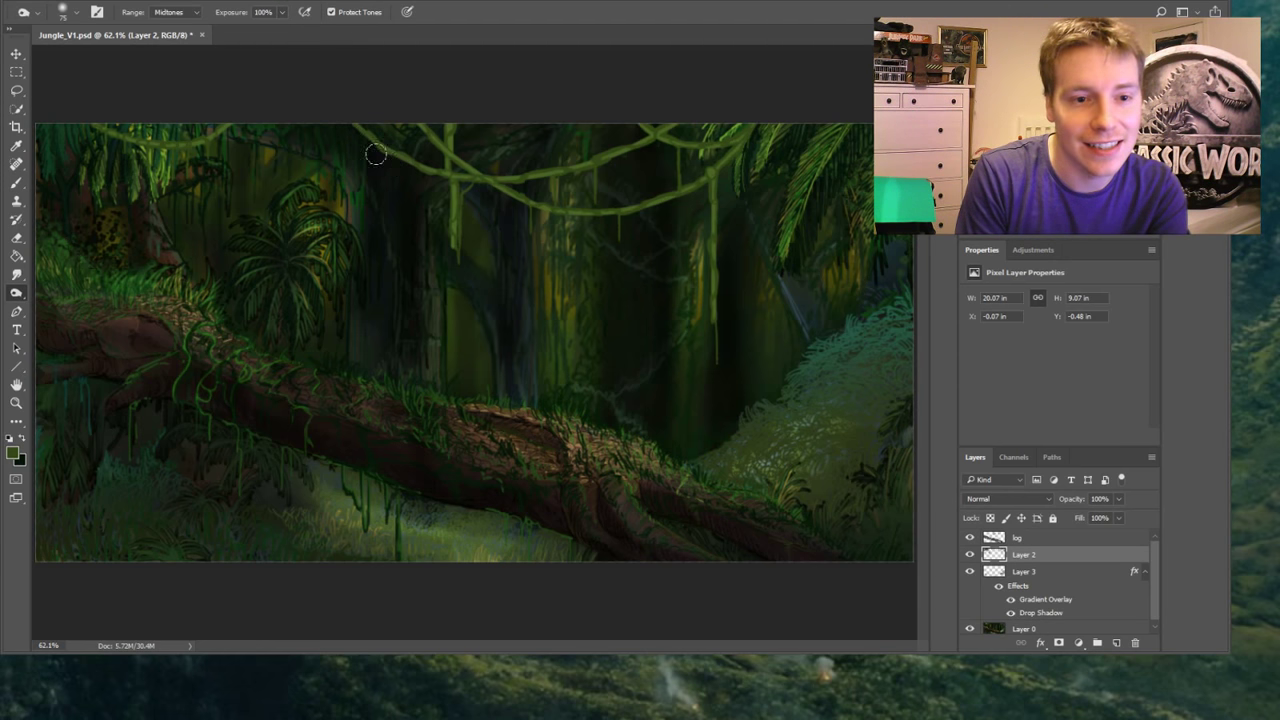
{"action": "left_click_drag", "start_coordinate": [360, 135], "coordinate": [432, 181]}
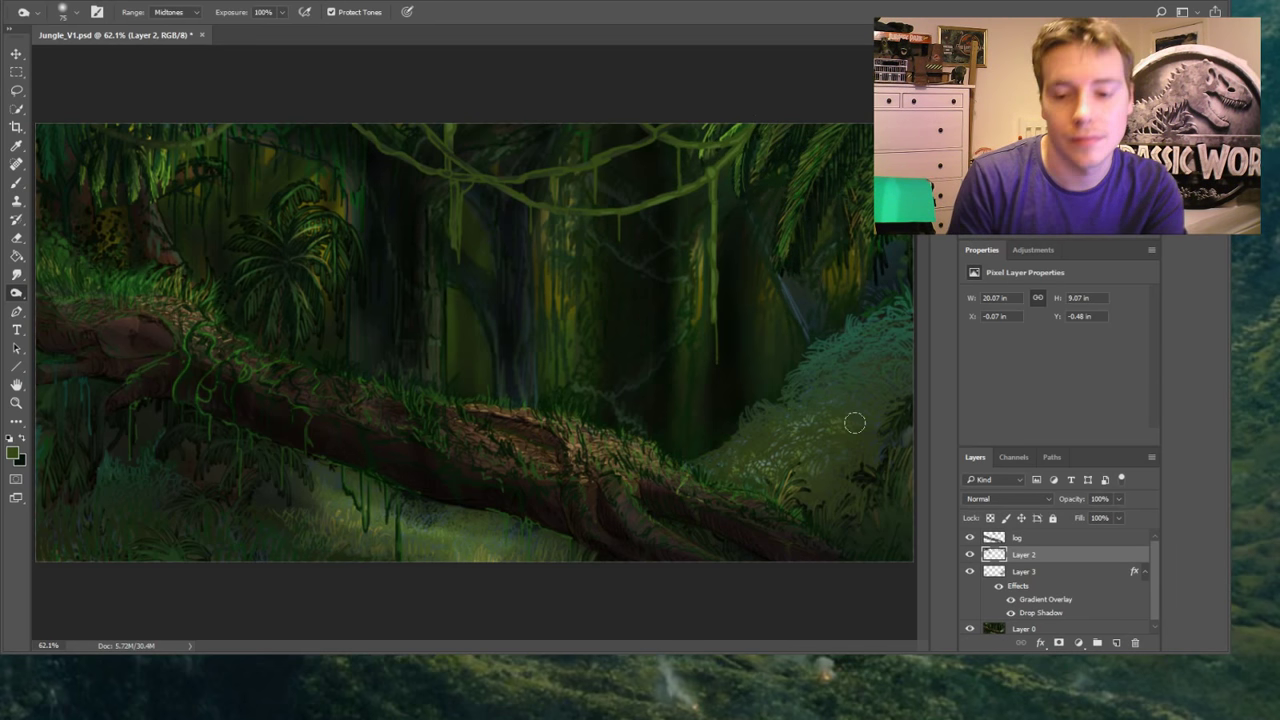
Convert Layer 3 to a Smart Object, then try Merge Visible and undo it
{"action": "left_click", "coordinate": [969, 571]}
{"action": "left_click", "coordinate": [969, 571]}
{"action": "left_click", "coordinate": [969, 571]}
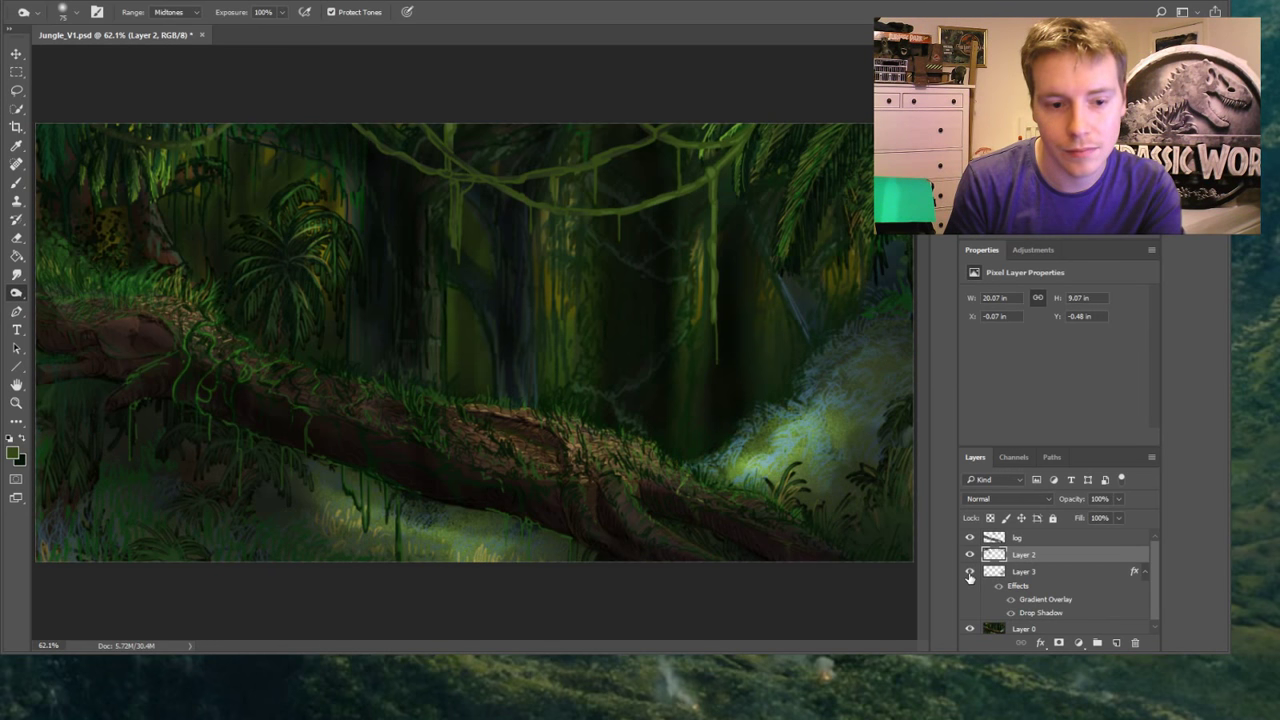
{"action": "left_click", "coordinate": [969, 571]}
{"action": "left_click", "coordinate": [969, 571]}
{"action": "left_click", "coordinate": [969, 571]}
{"action": "left_click", "coordinate": [993, 572]}
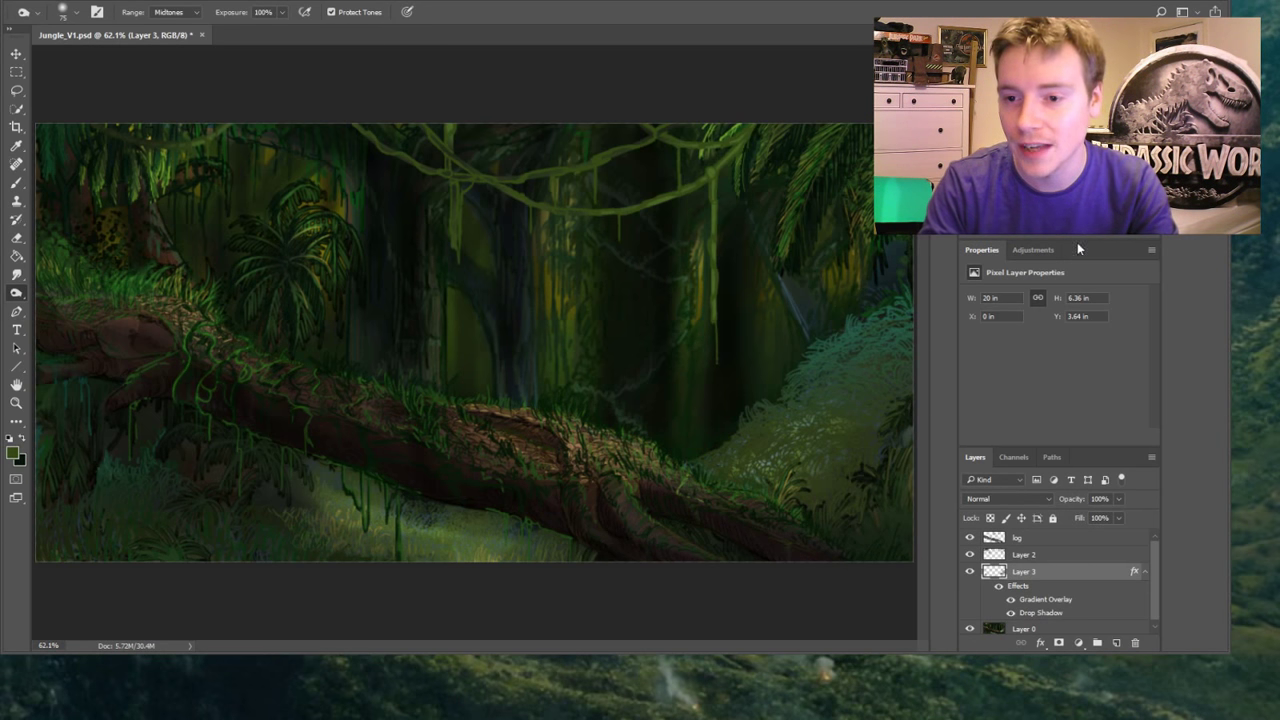
{"action": "key", "text": "ctrl+alt+shift+s"}
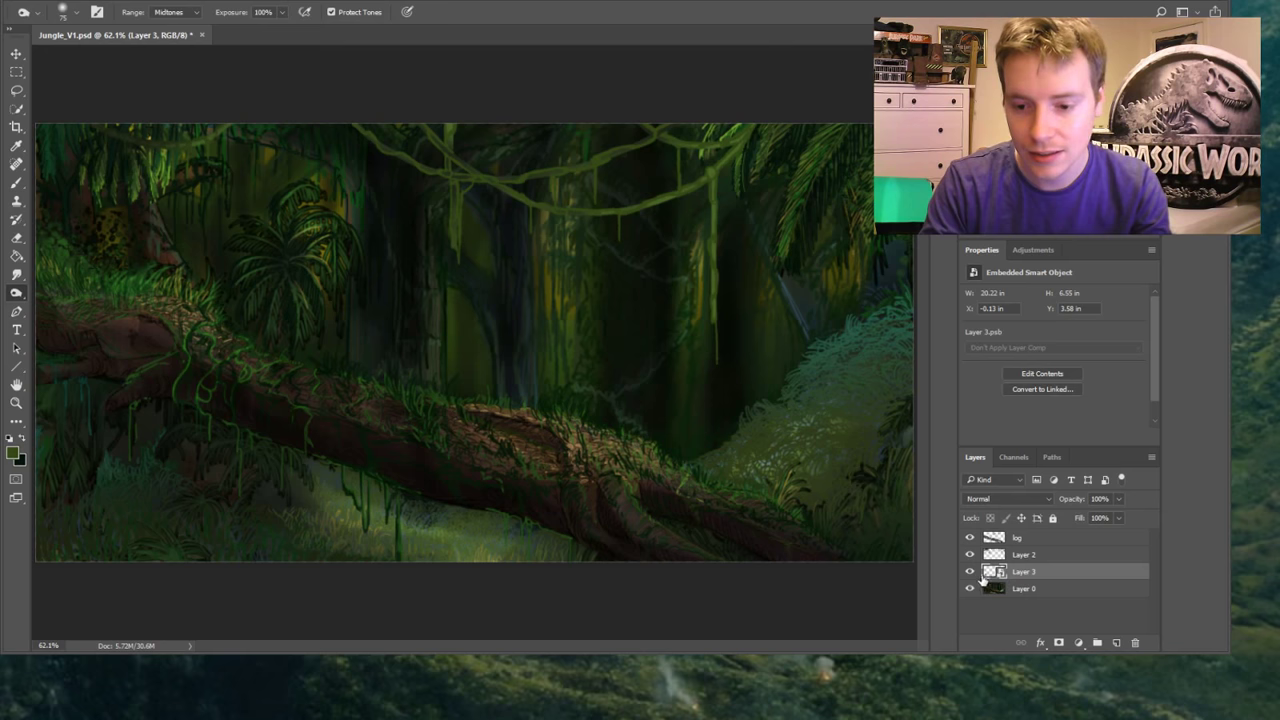
{"action": "left_click", "coordinate": [1022, 590]}
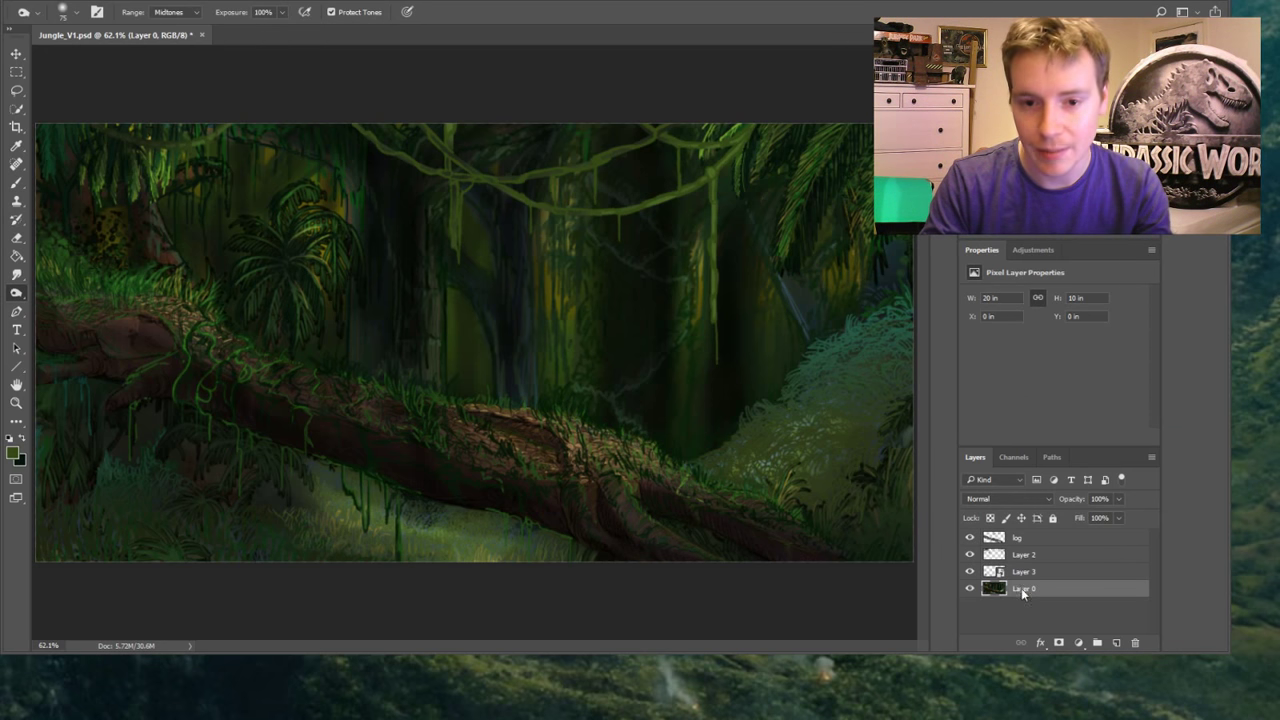
{"action": "key", "text": "ctrl+shift+e"}
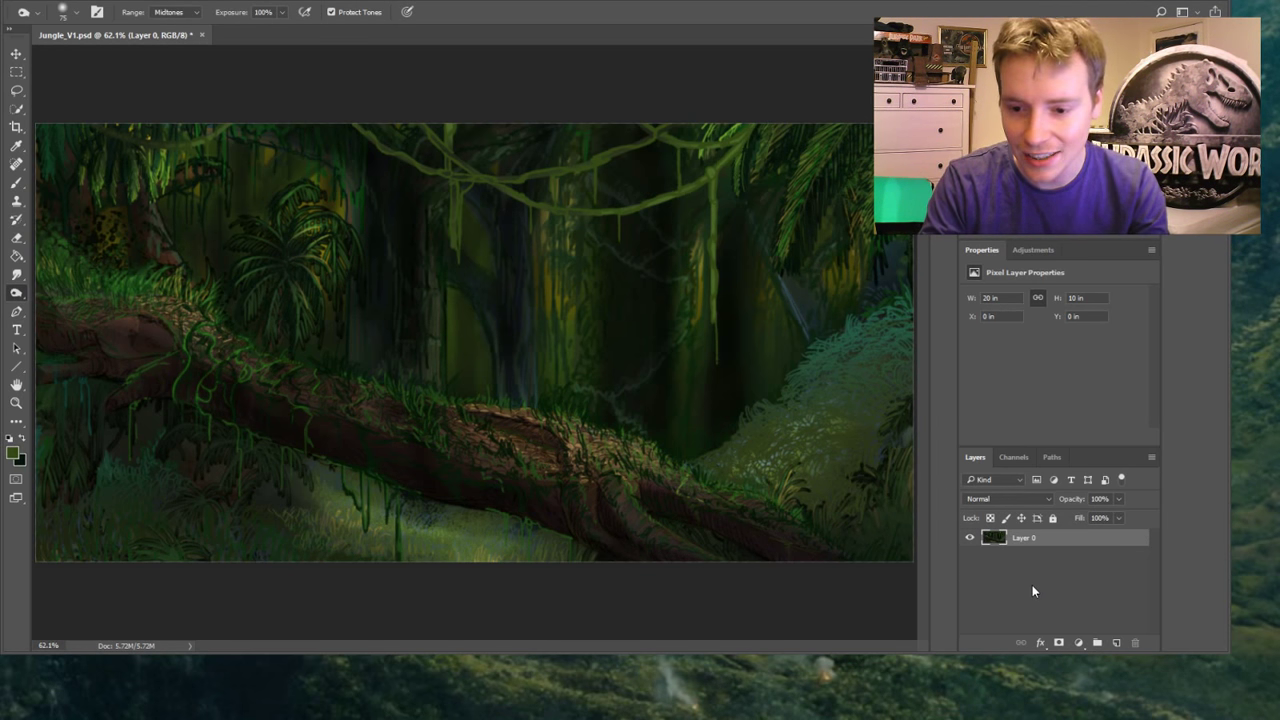
{"action": "key", "text": "ctrl+z"}
Merge Layer 0 and Layer 3 with Ctrl+E and check the result by toggling visibility
{"action": "left_click", "coordinate": [969, 571]}
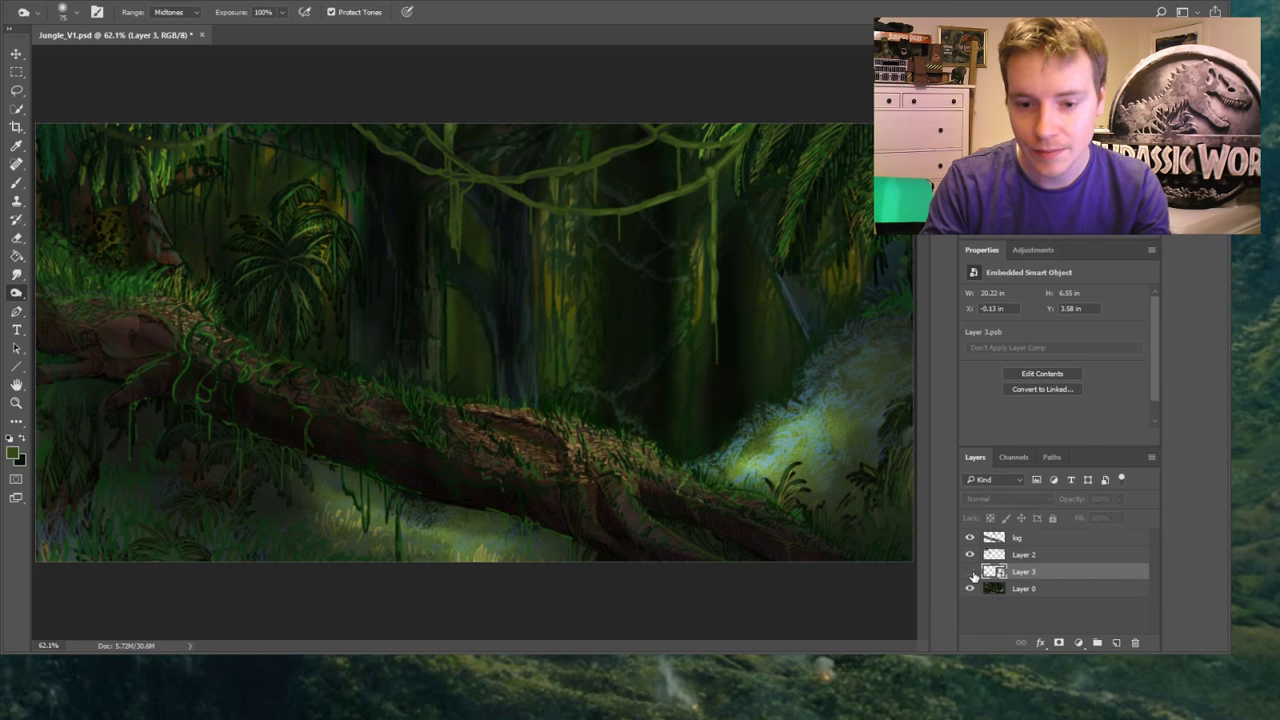
{"action": "left_click", "coordinate": [969, 571]}
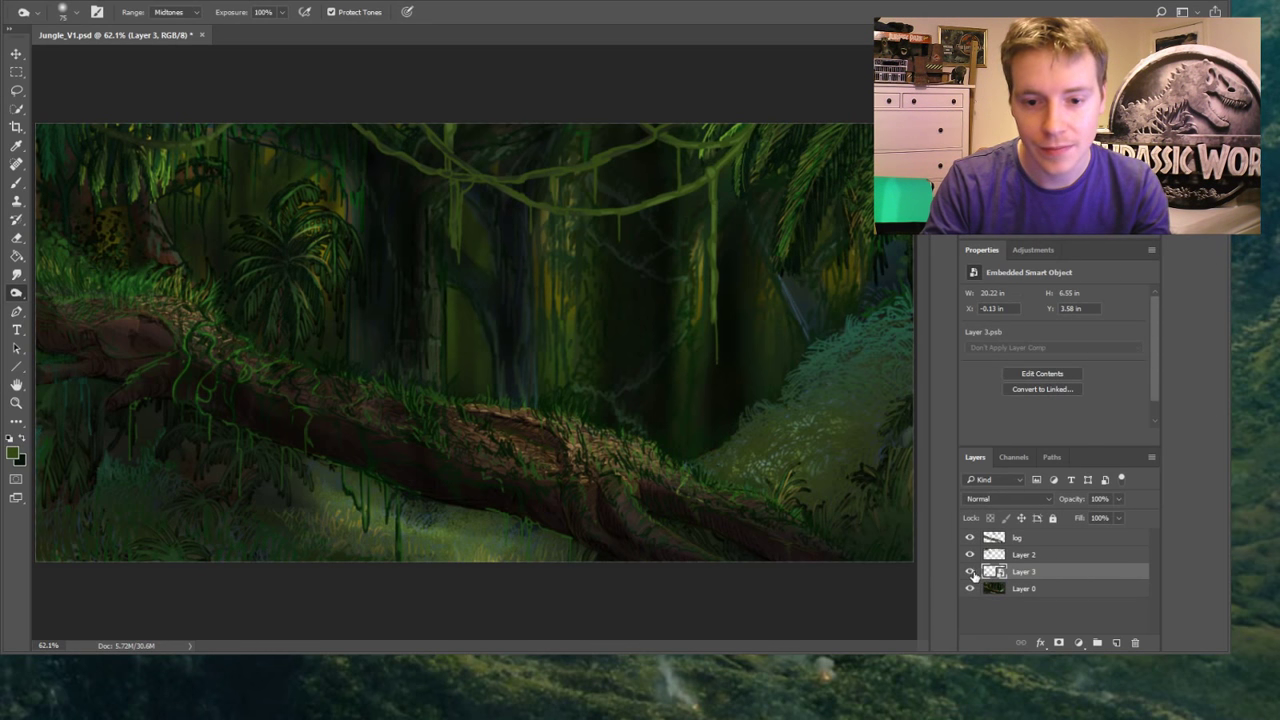
{"action": "left_click", "coordinate": [1023, 589]}
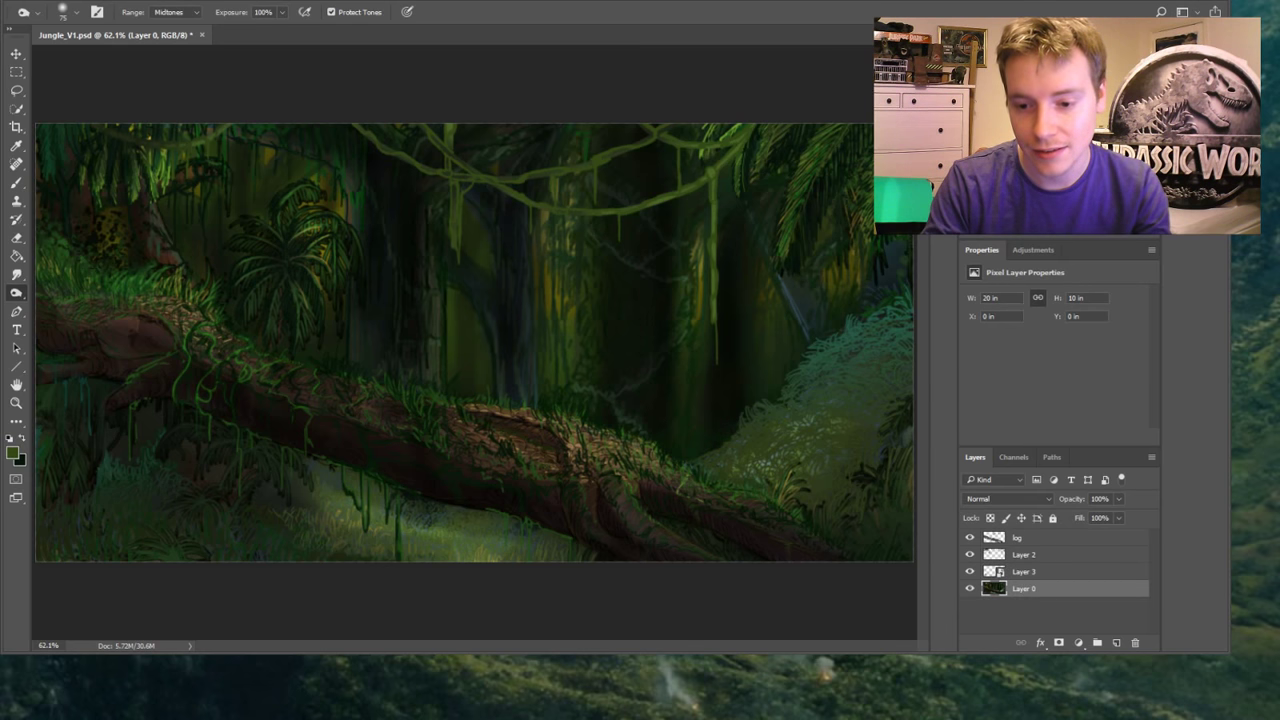
{"action": "left_click", "coordinate": [1025, 572], "text": "shift"}
{"action": "key", "text": "ctrl+e"}
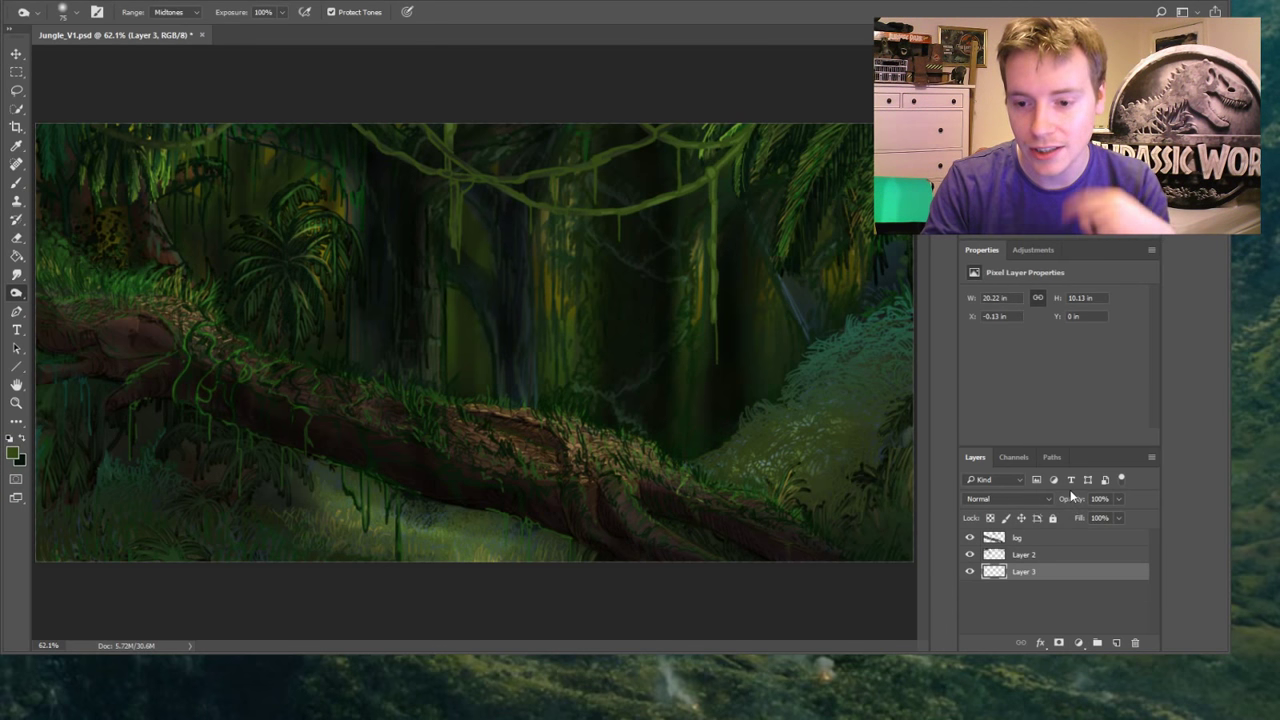
{"action": "left_click", "coordinate": [969, 573]}
{"action": "left_click", "coordinate": [969, 573]}
{"action": "left_click", "coordinate": [969, 573]}
{"action": "left_click", "coordinate": [969, 573]}
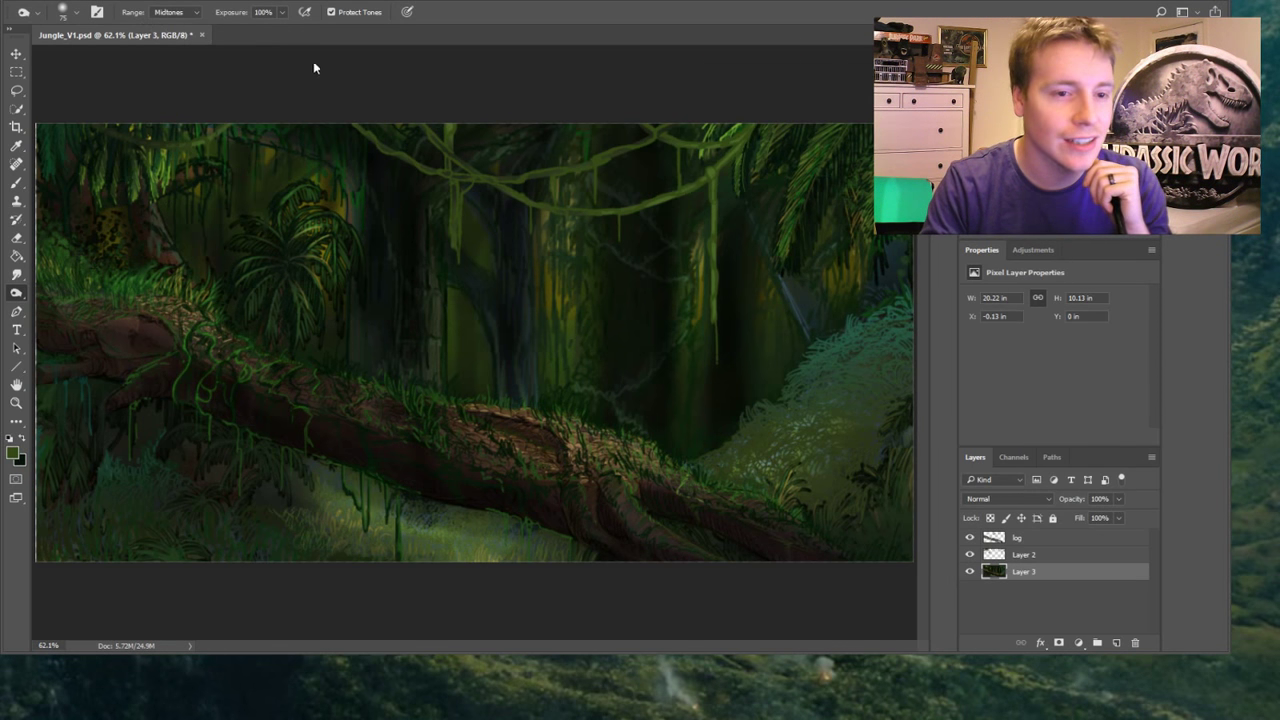
Cycle Layer 3 through dark blue and purple-brown tints, ending on the muted green
{"action": "key", "text": "i"}
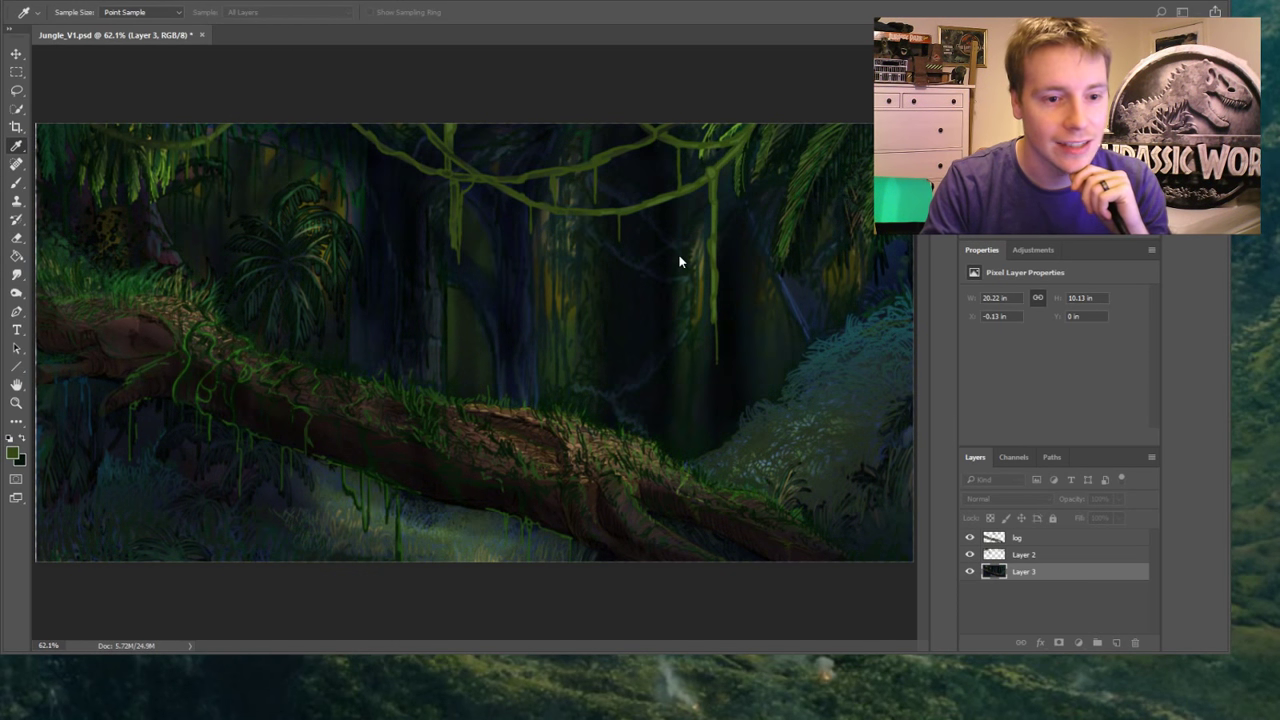
{"action": "key", "text": "ctrl+z"}
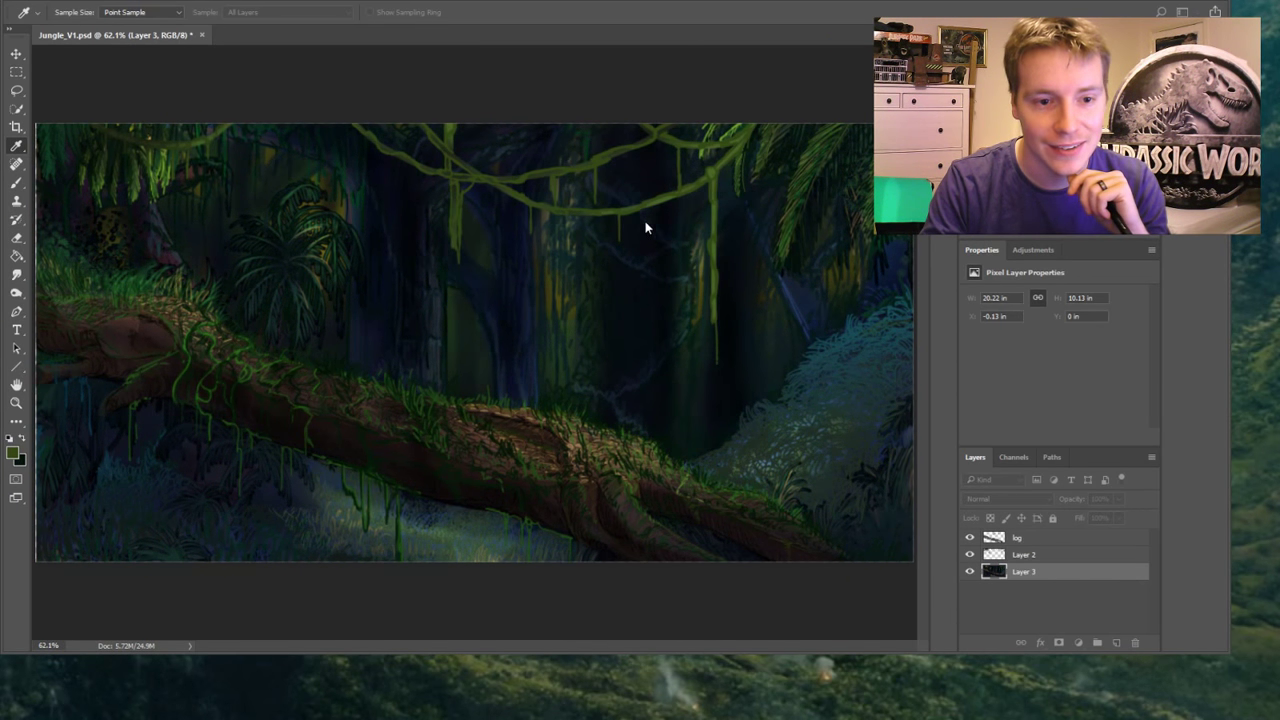
{"action": "key", "text": "ctrl+z"}
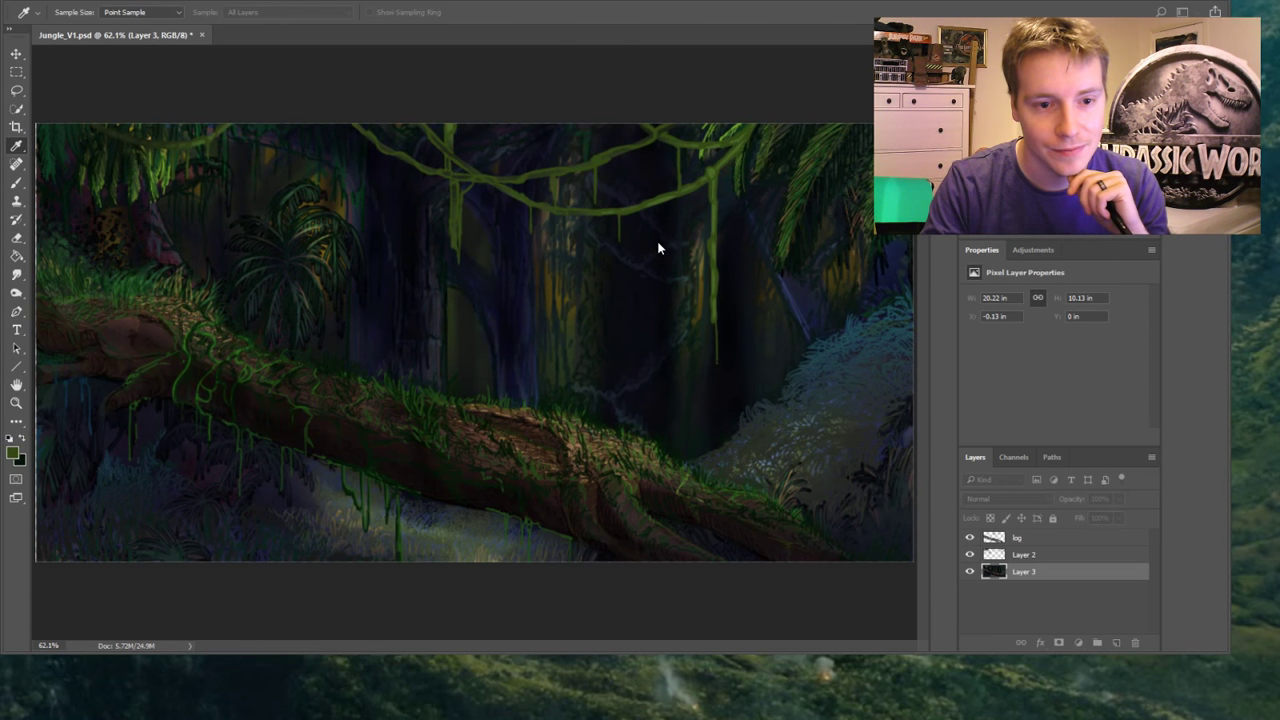
{"action": "key", "text": "ctrl+shift+z"}
{"action": "key", "text": "ctrl+shift+z"}
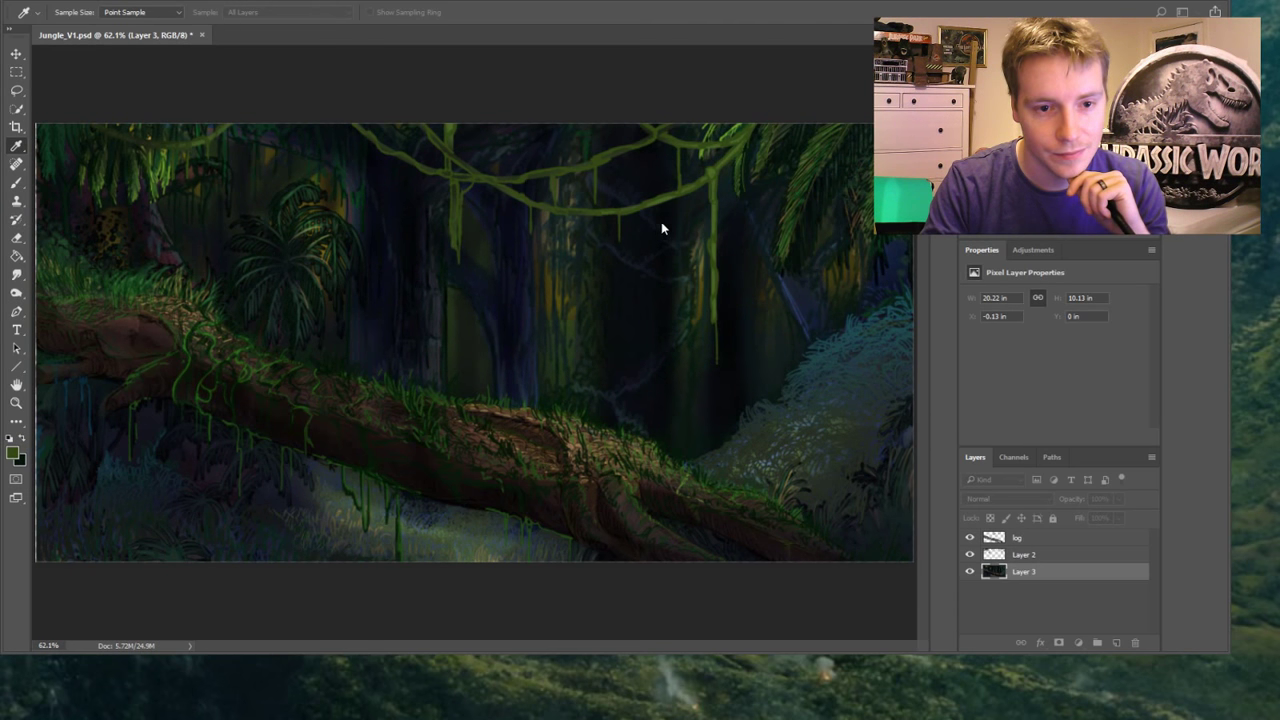
{"action": "key", "text": "o"}
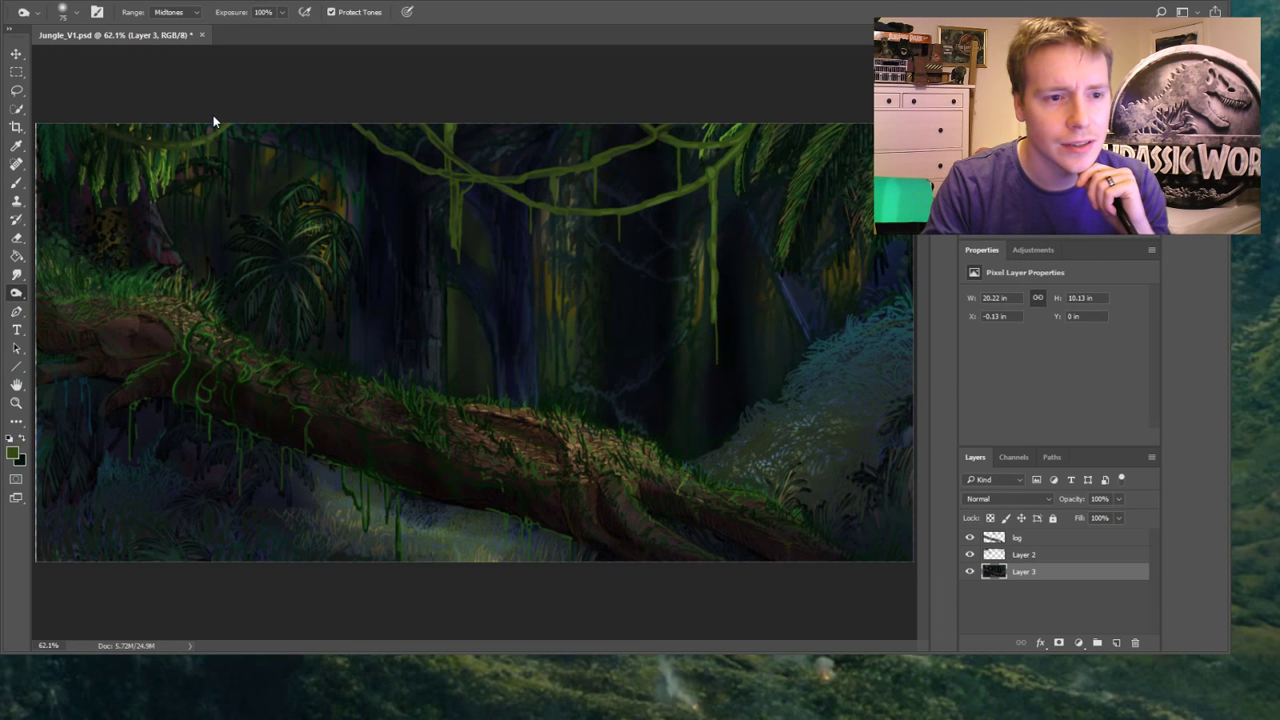
Drag the Gradient Overlay on the canvas to place the blue mist's light, then confirm
{"action": "key", "text": "space"}
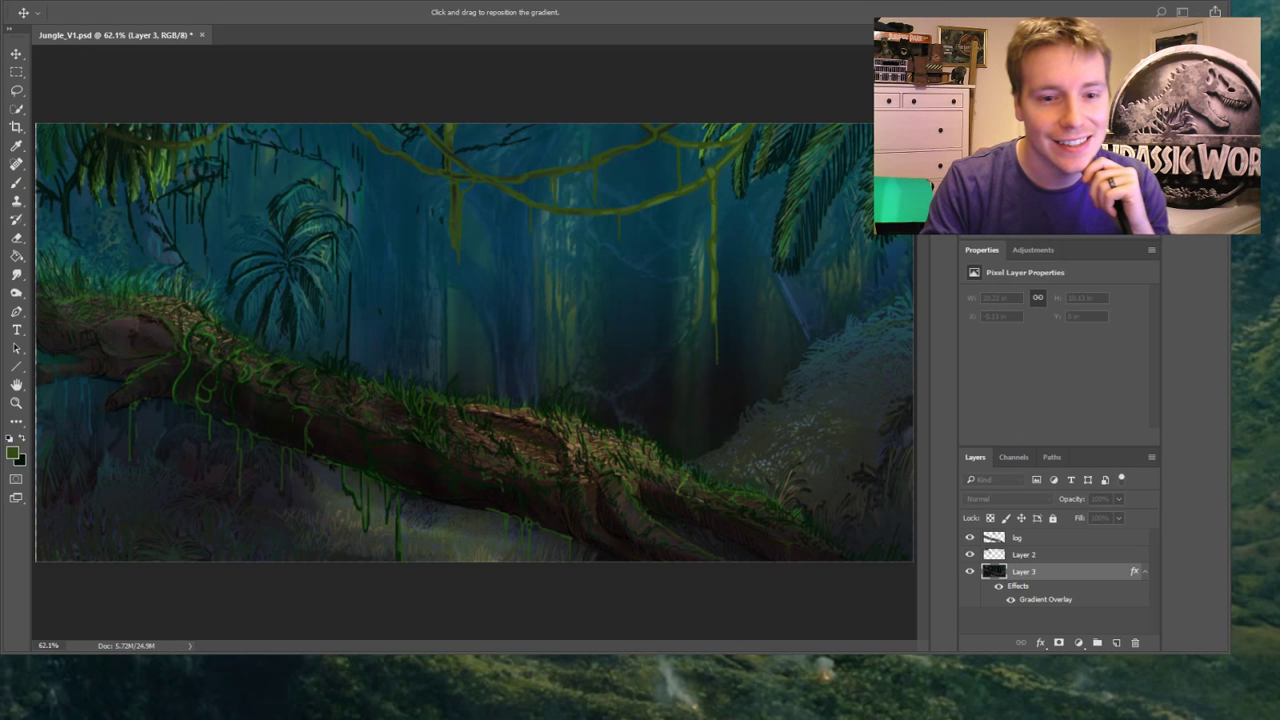
{"action": "left_click_drag", "start_coordinate": [746, 186], "coordinate": [746, 186]}
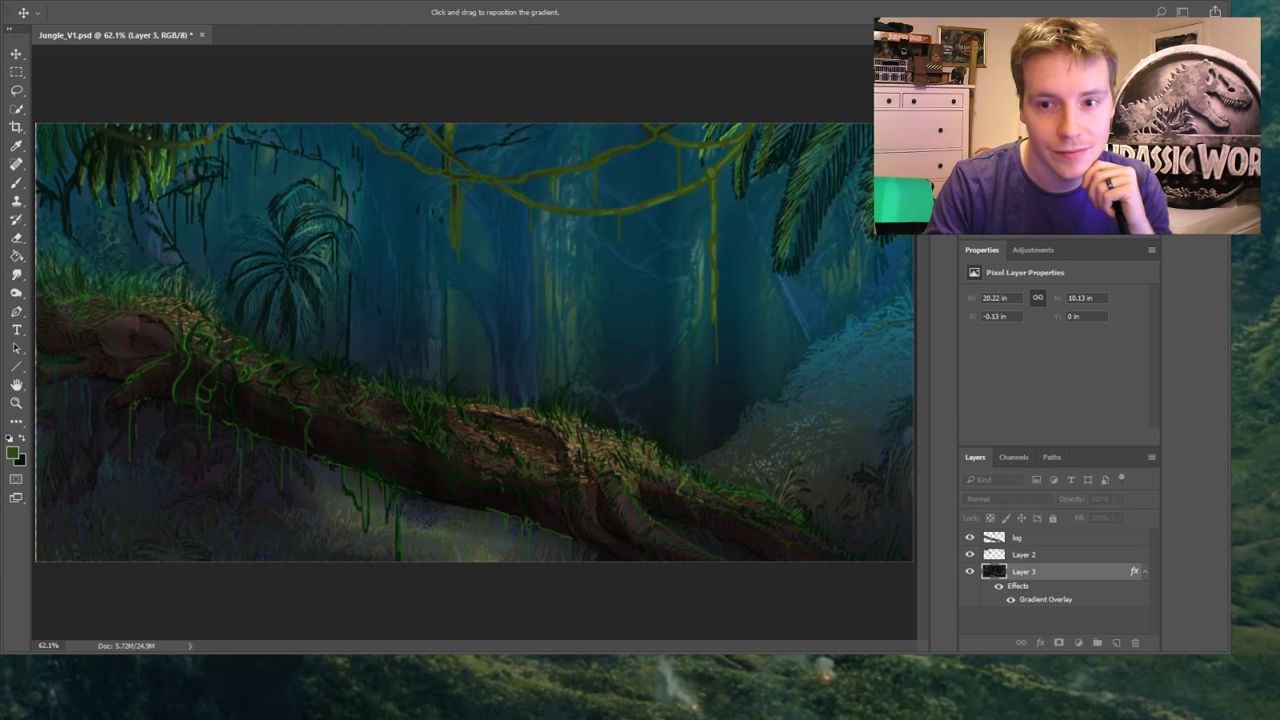
{"action": "left_click_drag", "start_coordinate": [746, 186], "coordinate": [742, 194]}
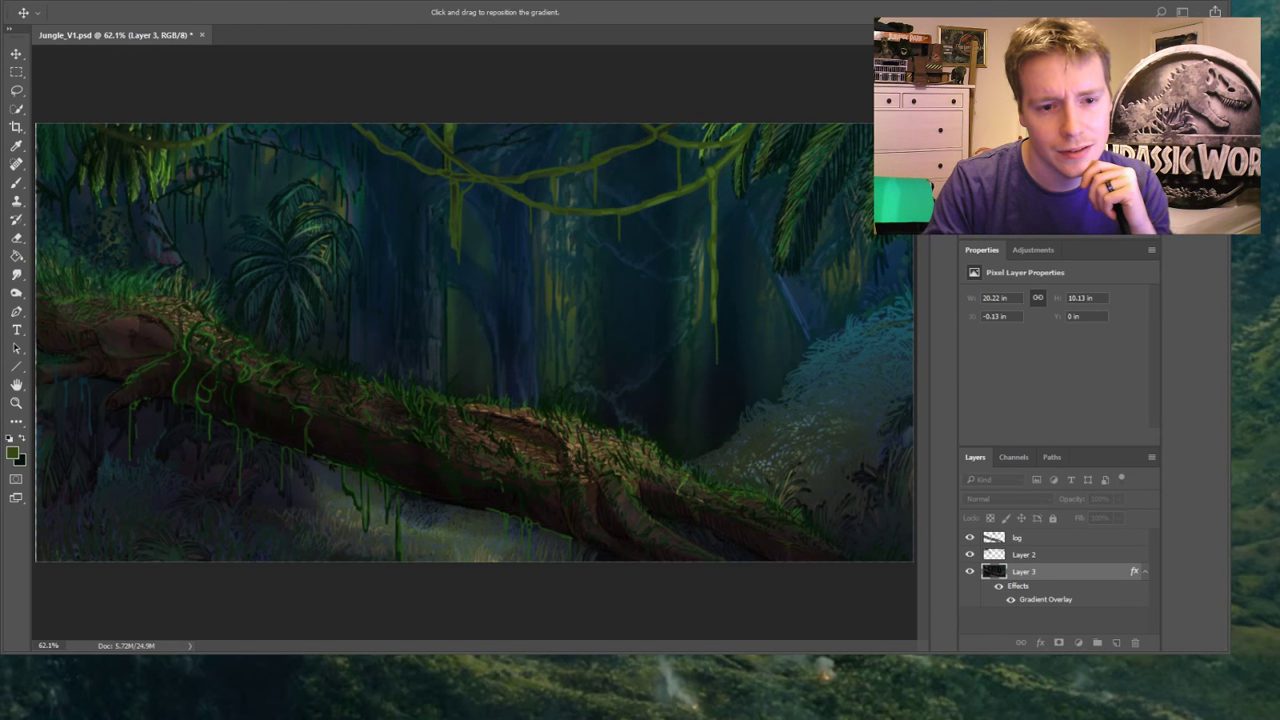
{"action": "key", "text": "Return"}
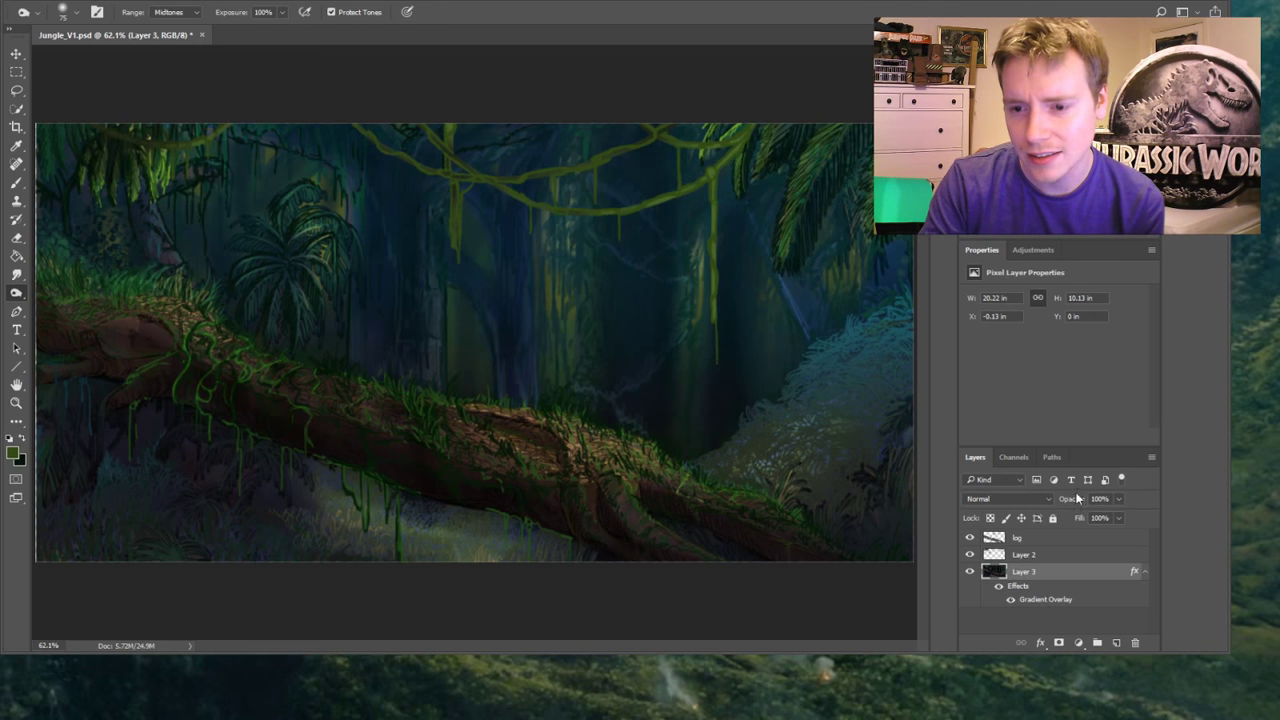
Convert Layer 3 to a smart object, rasterize it, and step through darker and brighter history states
{"action": "key", "text": "ctrl+alt+shift+s"}
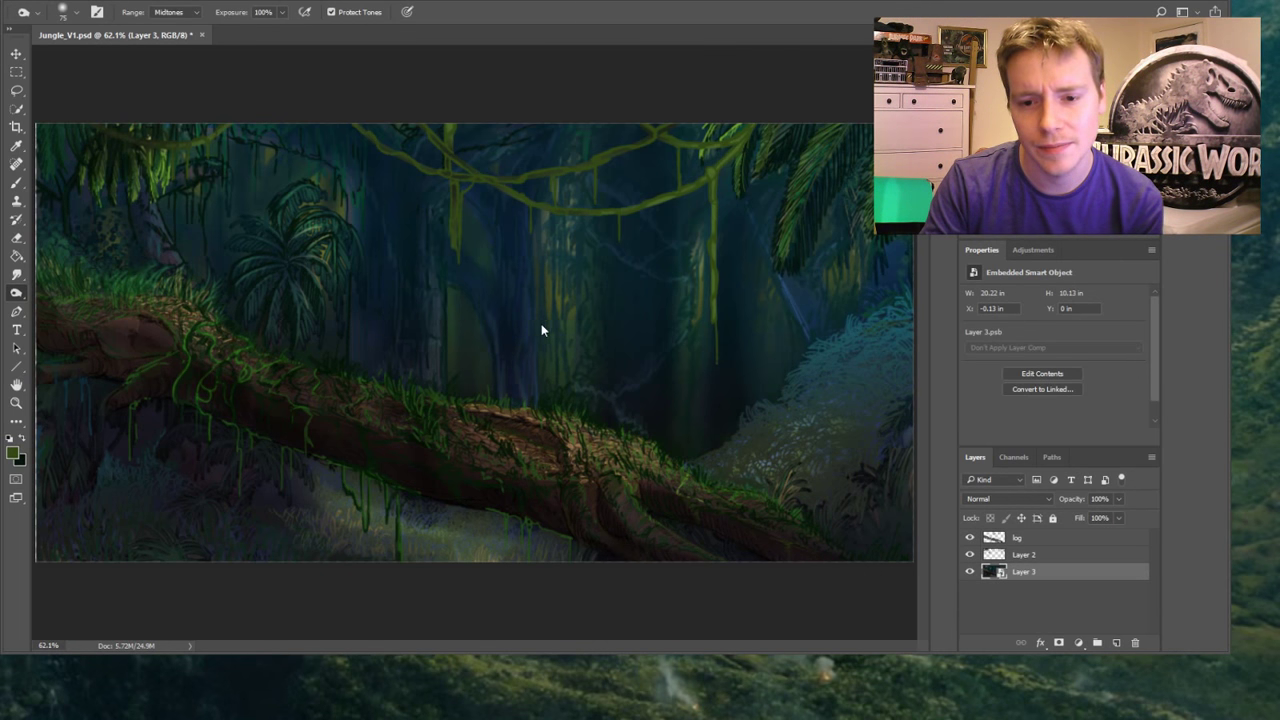
{"action": "key", "text": "ctrl+alt+shift+r"}
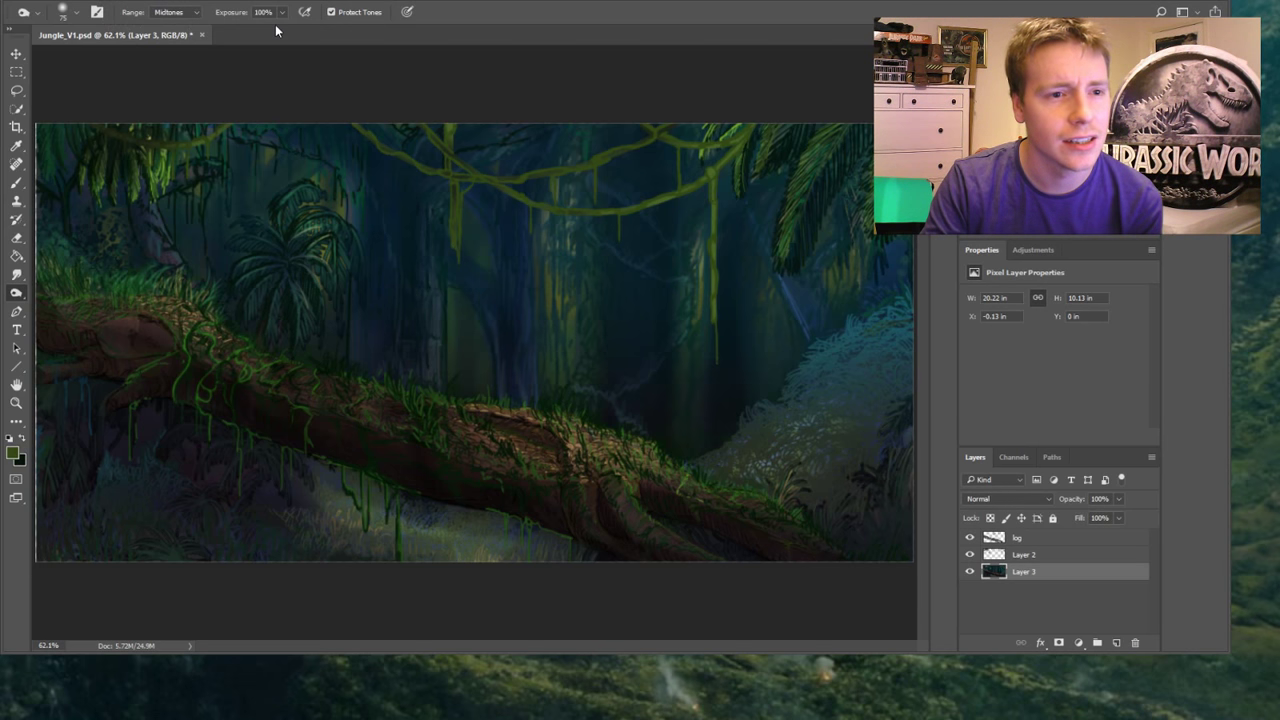
{"action": "key", "text": "i"}
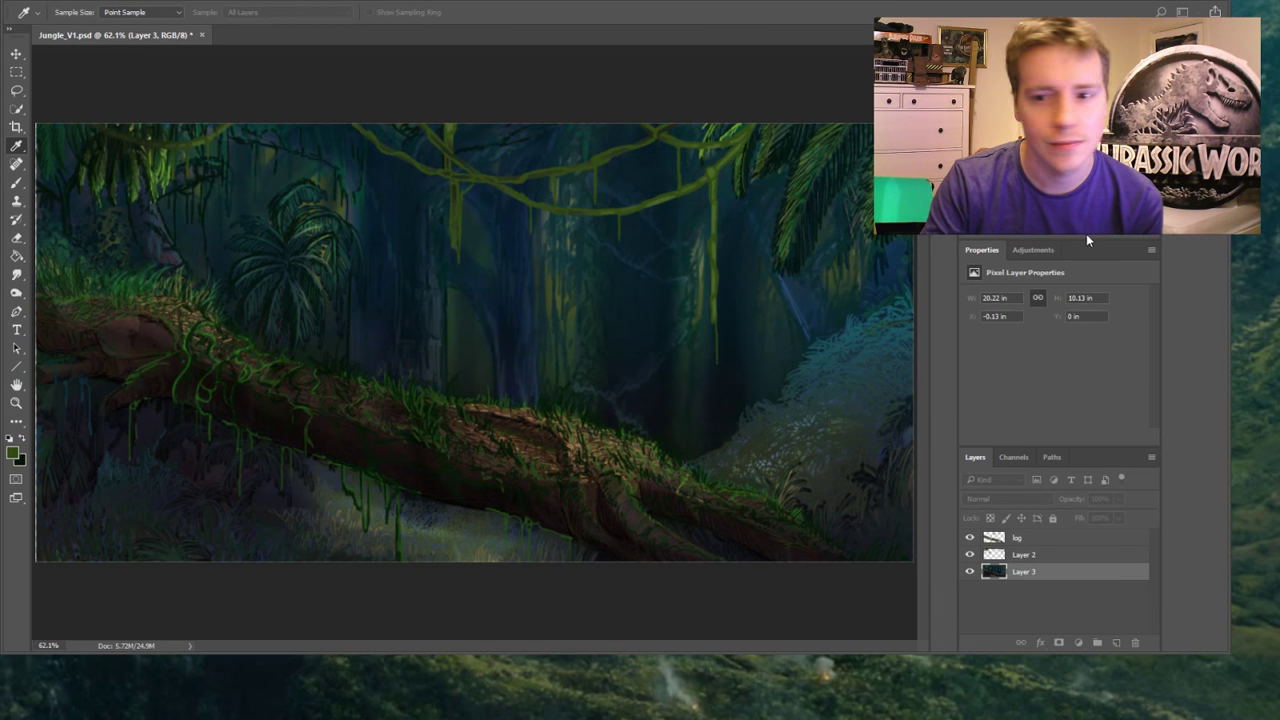
{"action": "key", "text": "ctrl+z"}
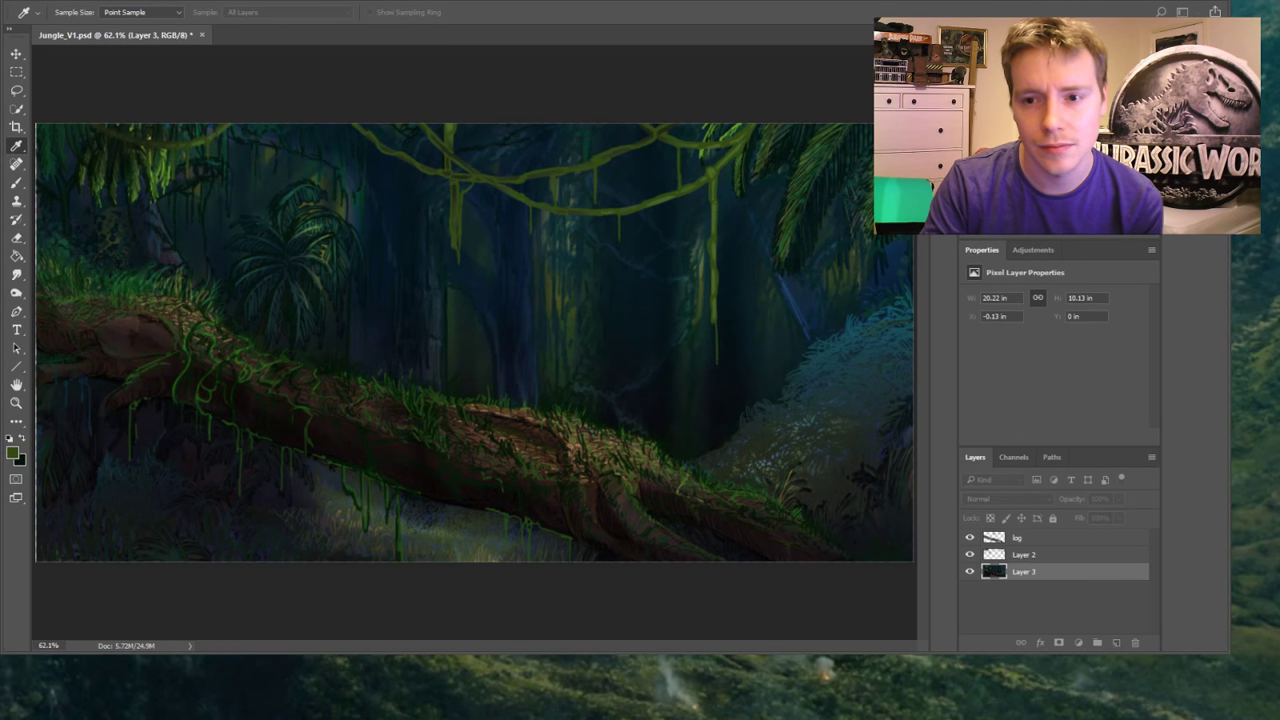
{"action": "key", "text": "ctrl+z"}
{"action": "key", "text": "ctrl+shift+z"}
{"action": "key", "text": "ctrl+z"}
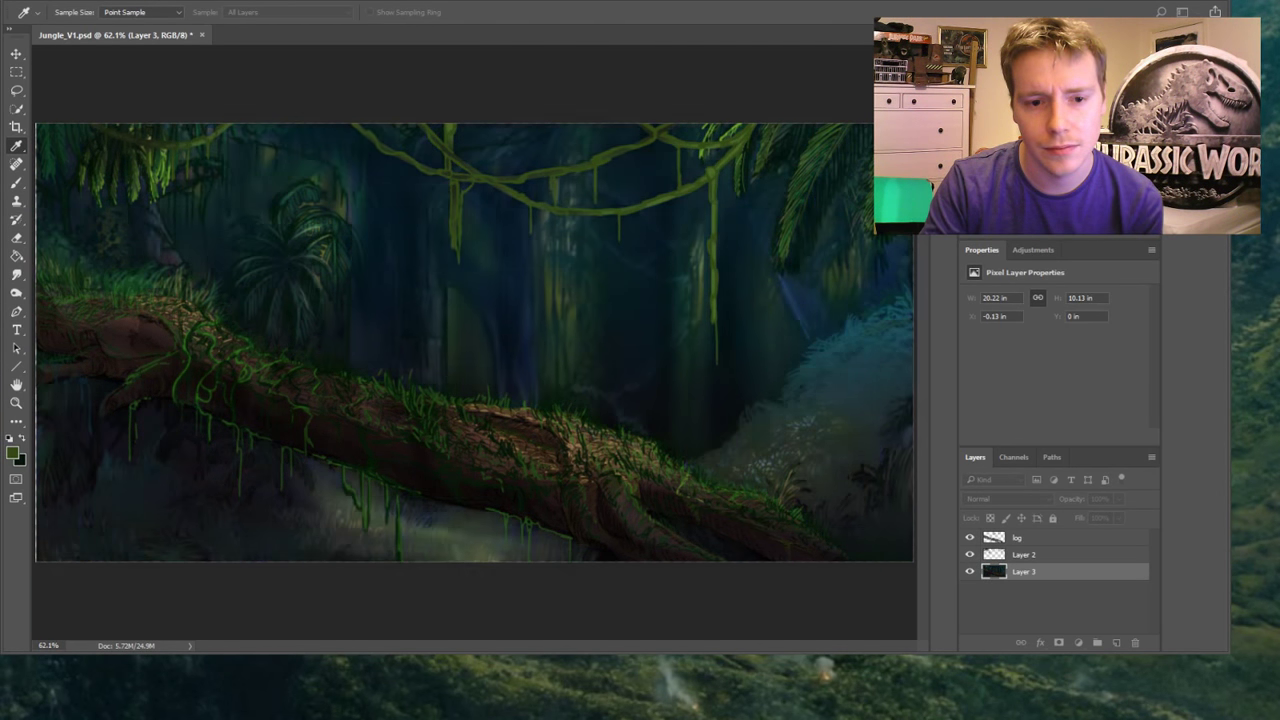
{"action": "key", "text": "ctrl+shift+z"}
{"action": "key", "text": "ctrl+z"}
{"action": "key", "text": "o"}
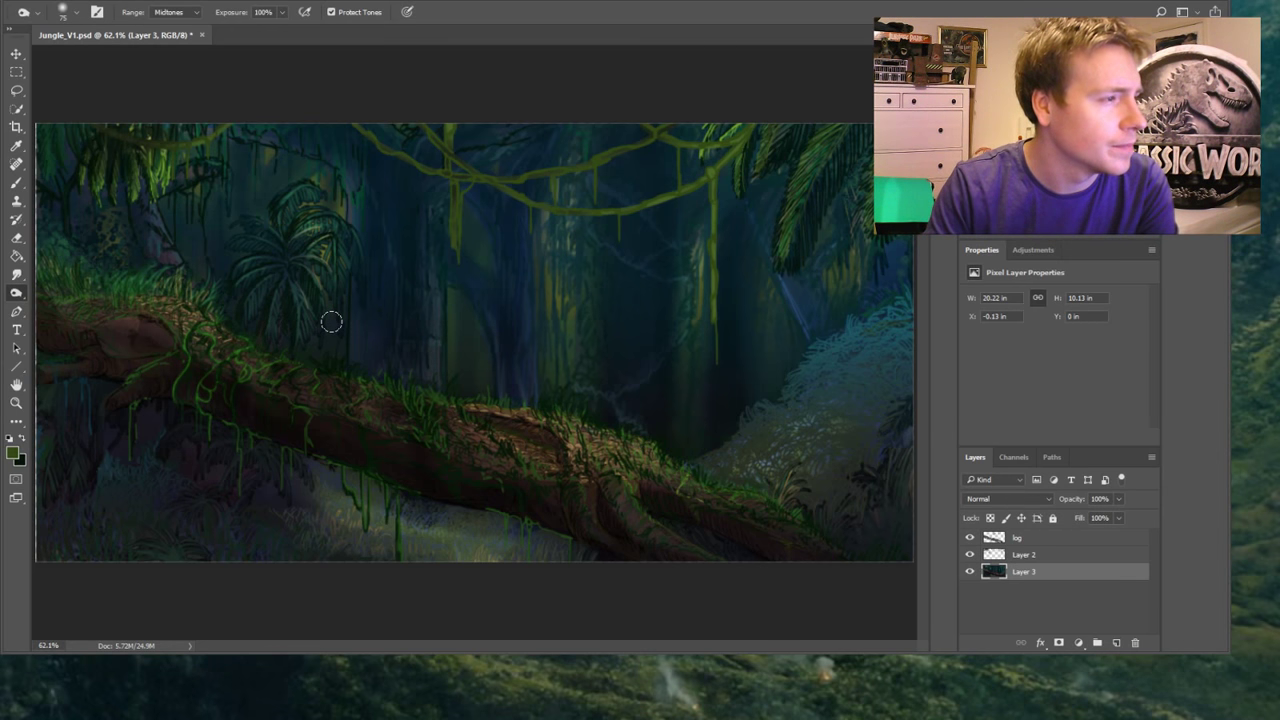
Toggle Layer 3 to compare, then remove its Gradient Overlay
{"action": "left_click", "coordinate": [968, 572]}
{"action": "left_click", "coordinate": [968, 572]}
{"action": "left_click", "coordinate": [968, 572]}
{"action": "left_click", "coordinate": [969, 571]}
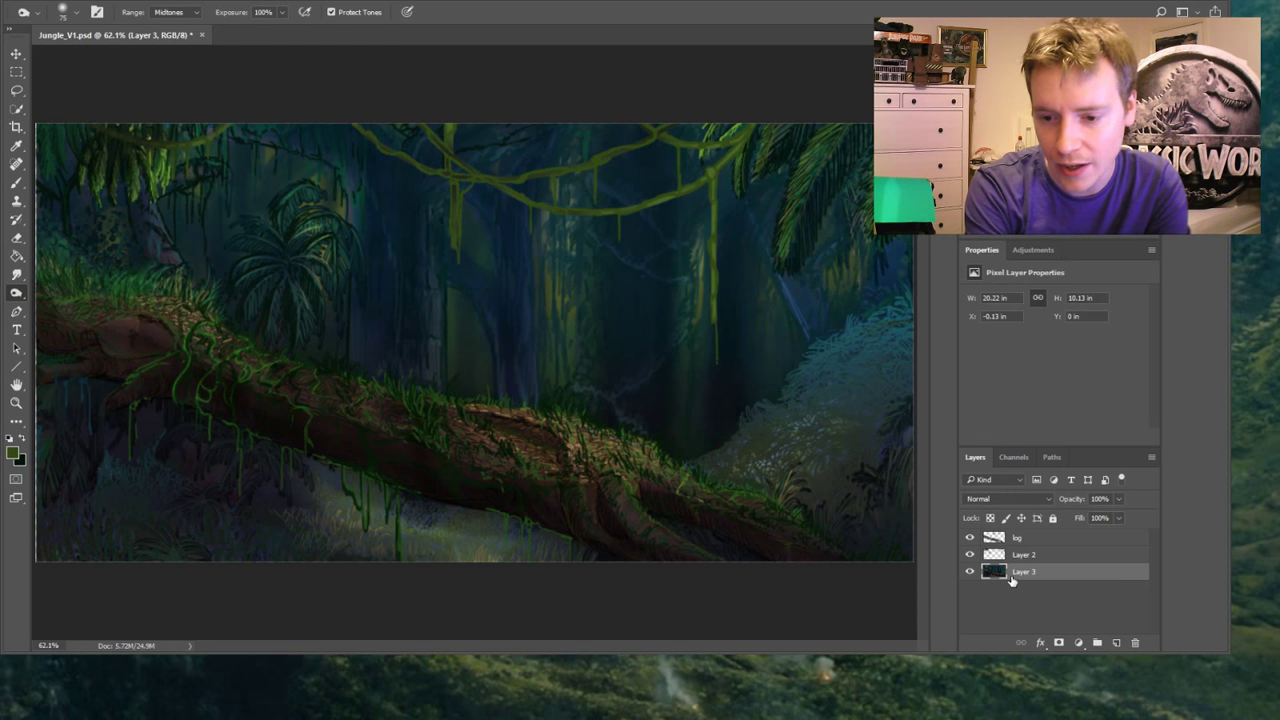
{"action": "key", "text": "ctrl+z"}
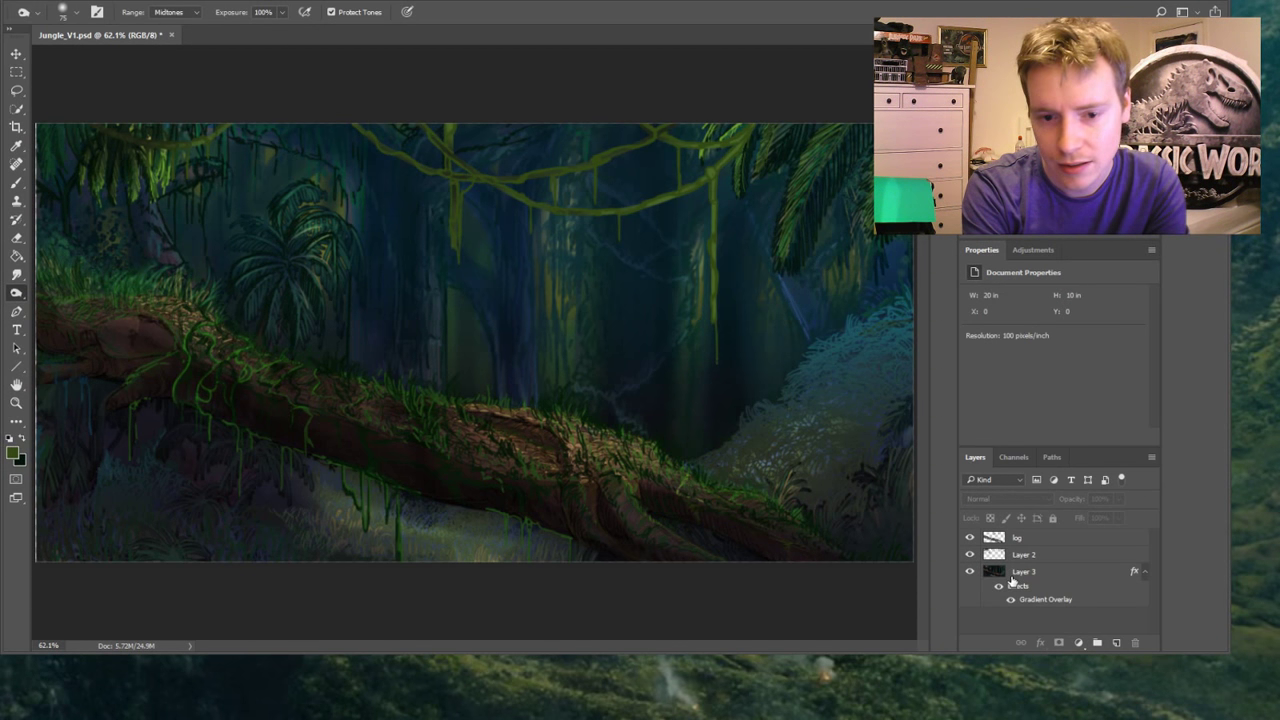
{"action": "key", "text": "ctrl+z"}
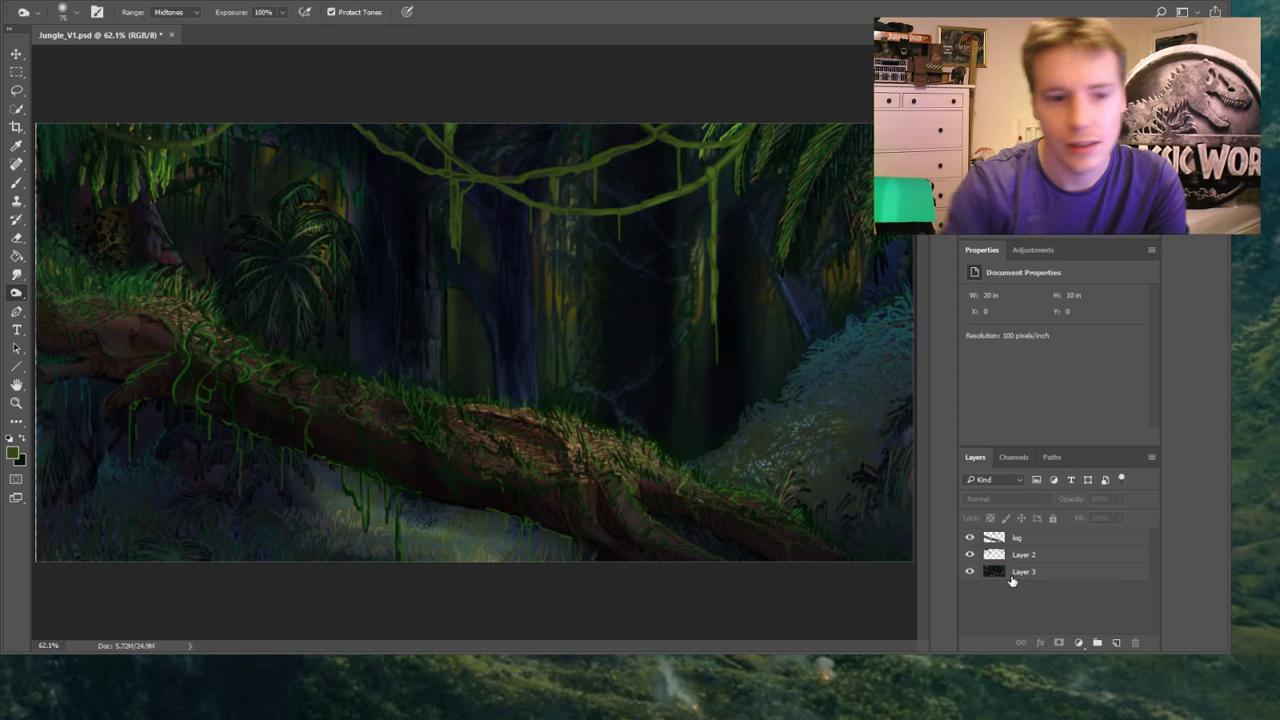
Zoom out to the whole painting, marquee-select the full canvas, then deselect
{"action": "left_click", "coordinate": [16, 402]}
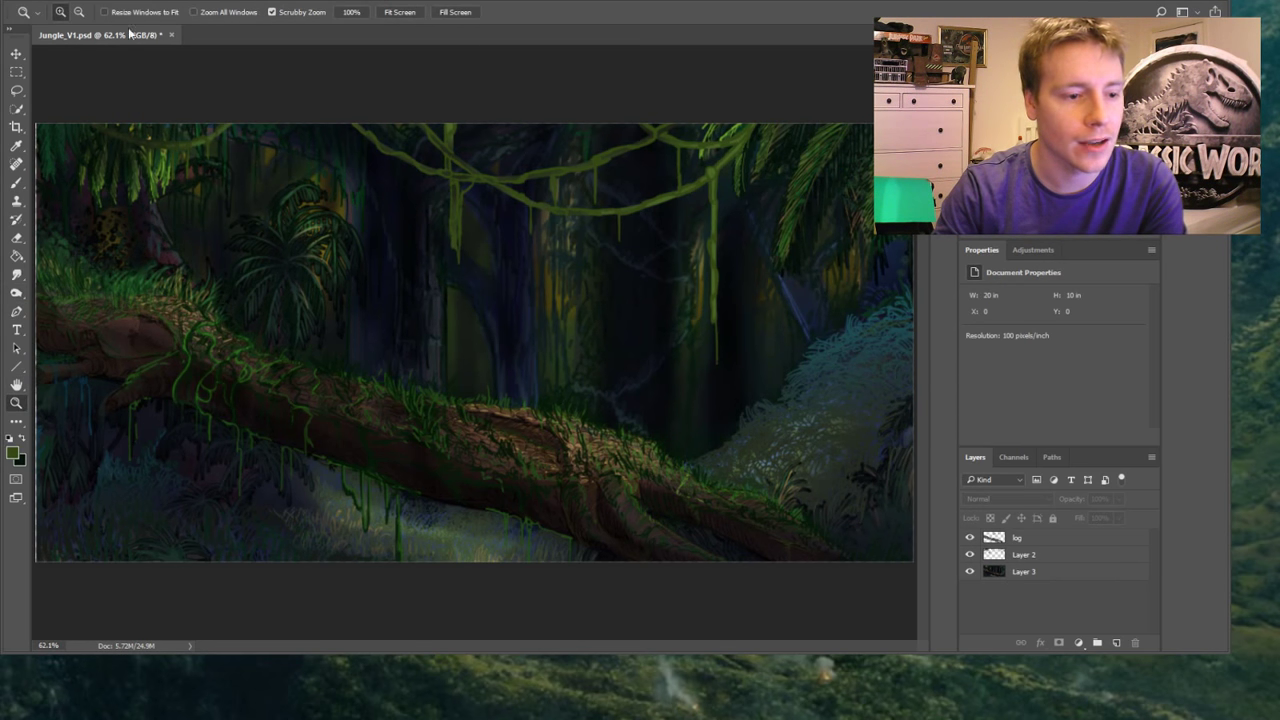
{"action": "left_click", "coordinate": [155, 188], "text": "alt"}
{"action": "key", "text": "m"}
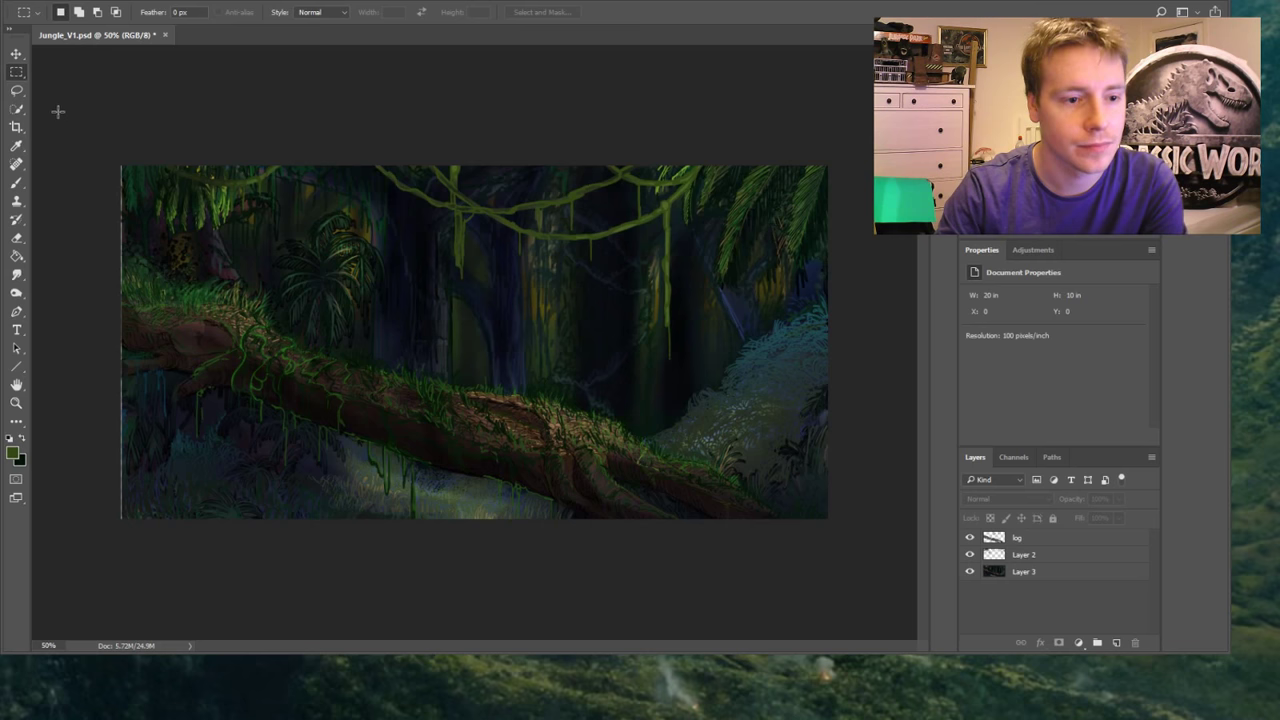
{"action": "left_click_drag", "start_coordinate": [57, 111], "coordinate": [840, 530]}
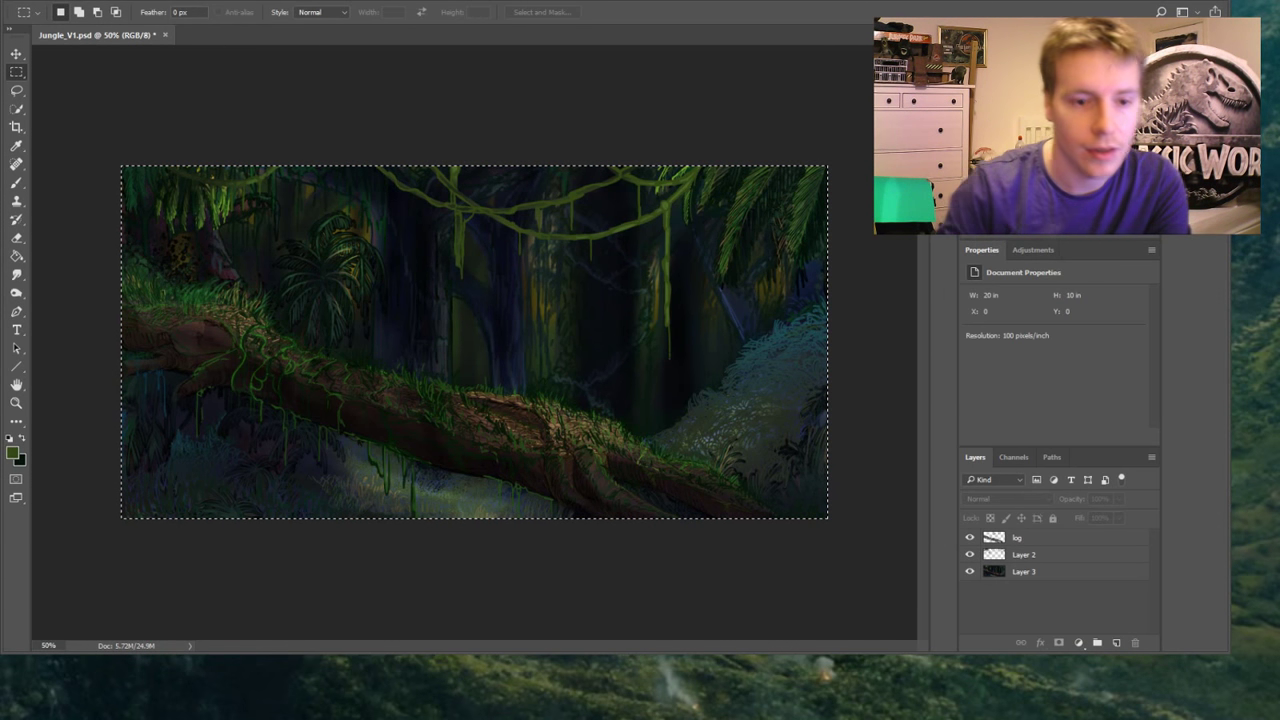
{"action": "key", "text": "ctrl+d"}
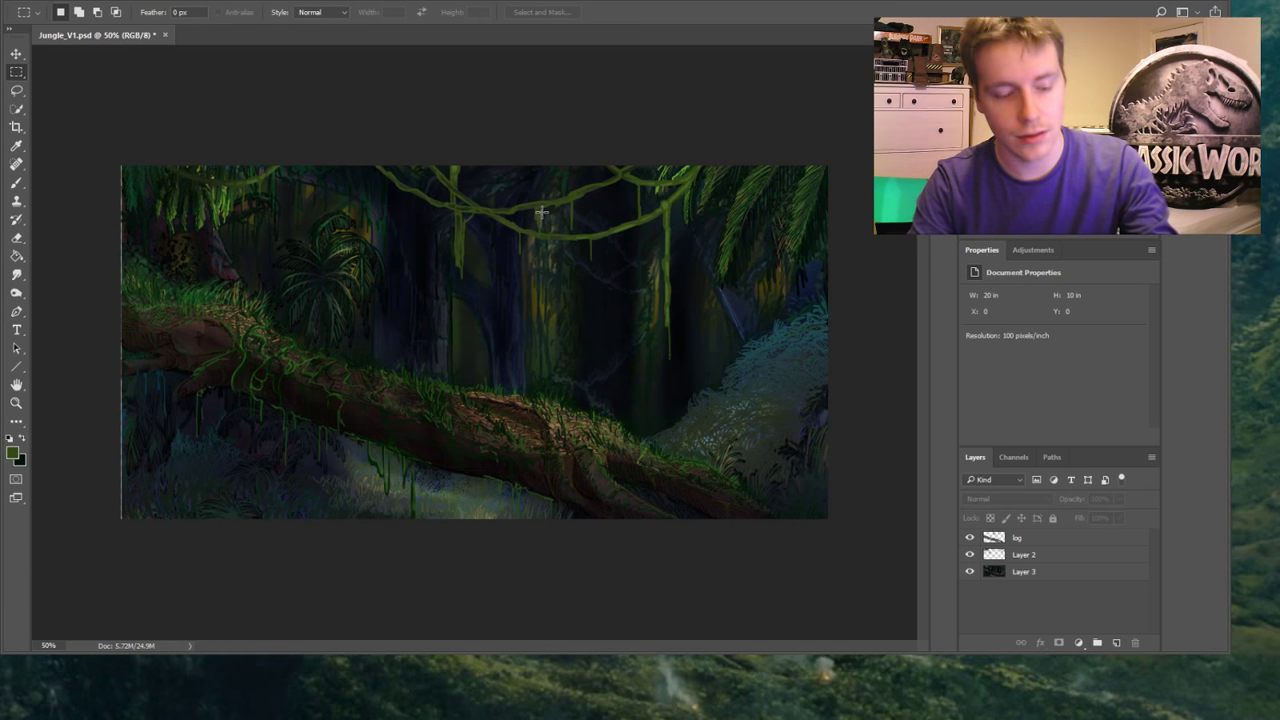
{"action": "left_click", "coordinate": [16, 53]}
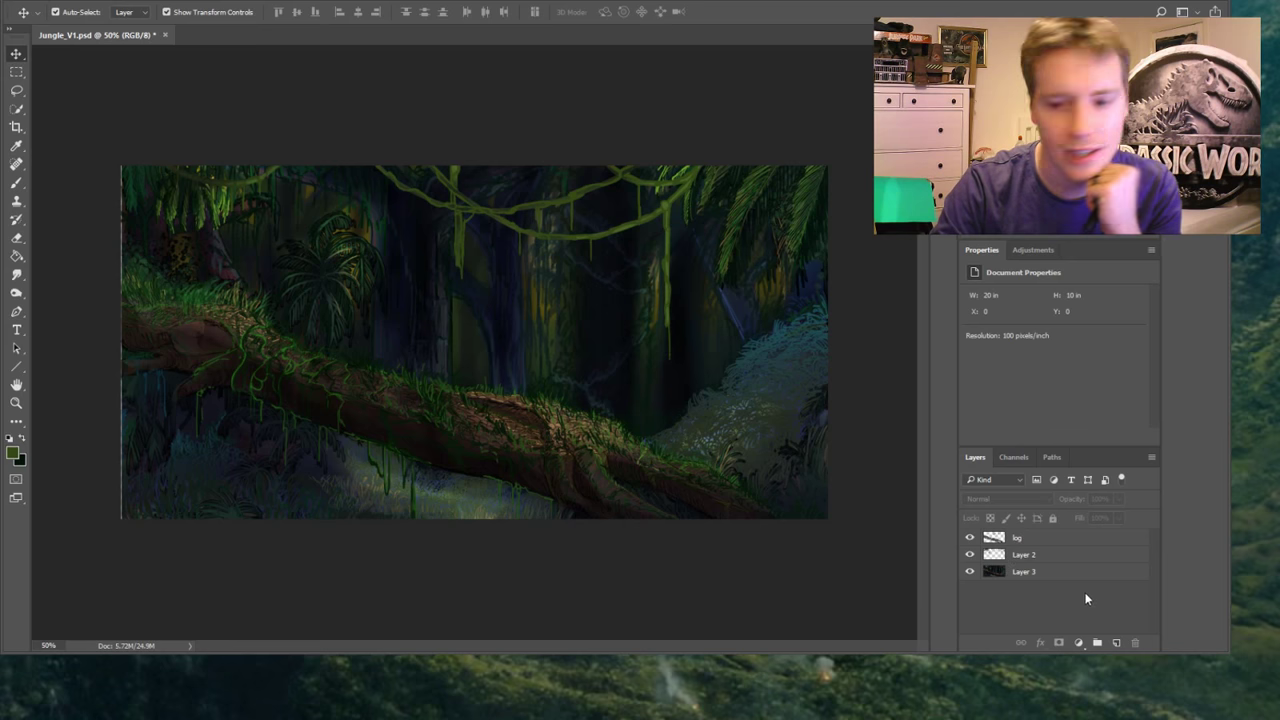
Move Layer 3 left, stretch its left edge past the canvas, and apply a blue Gradient Overlay
{"action": "left_click", "coordinate": [1013, 556]}
{"action": "left_click", "coordinate": [1033, 572]}
{"action": "left_click_drag", "start_coordinate": [376, 262], "coordinate": [374, 263]}
{"action": "left_click_drag", "start_coordinate": [120, 321], "coordinate": [98, 318]}
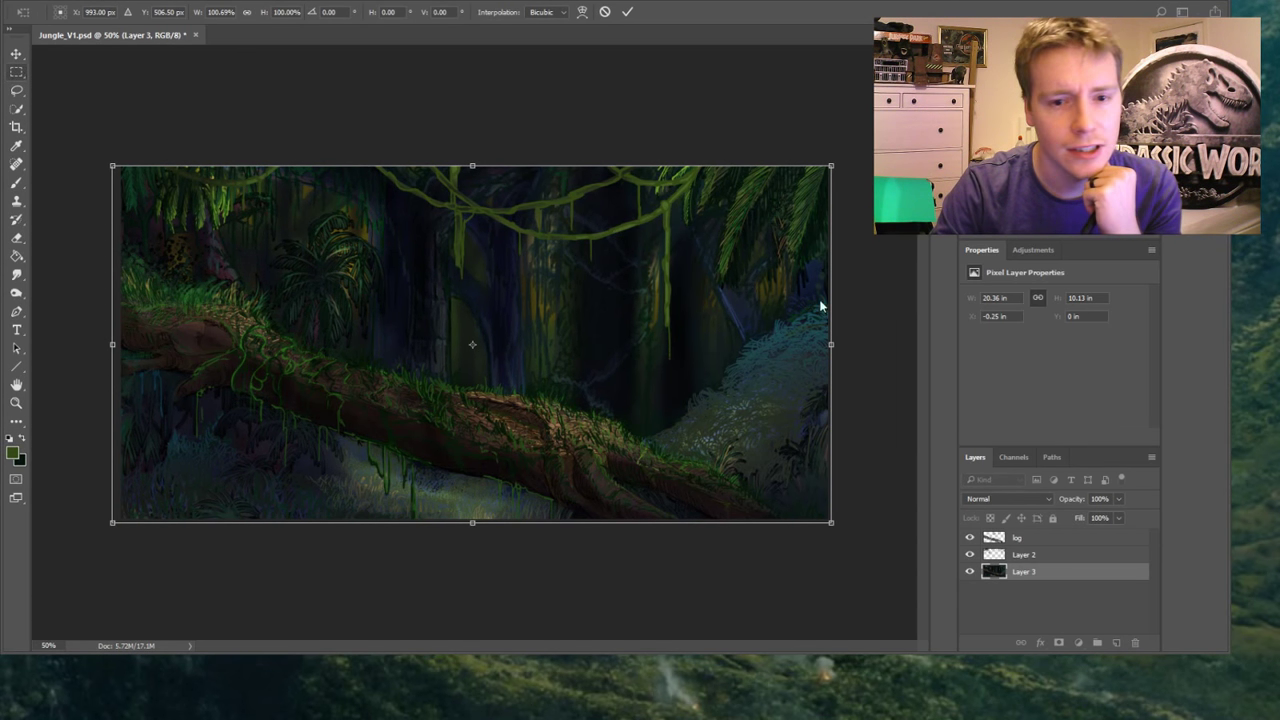
{"action": "key", "text": "Return"}
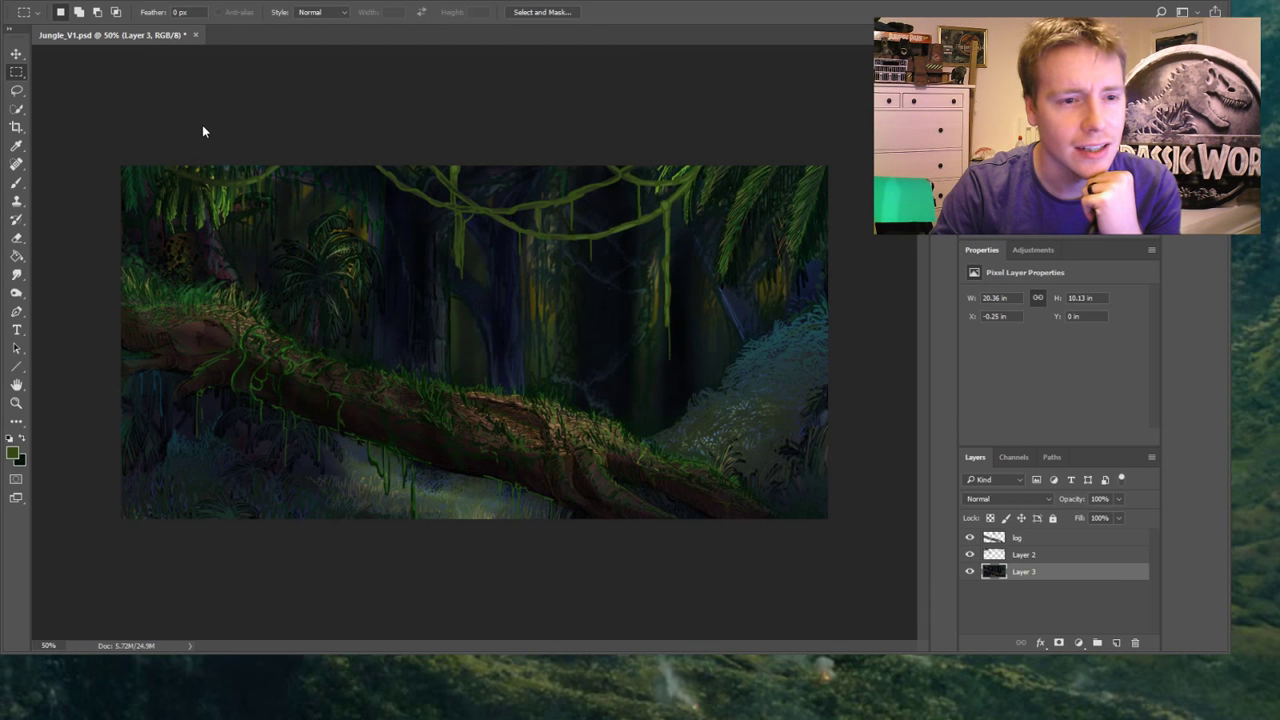
{"action": "key", "text": "F2"}
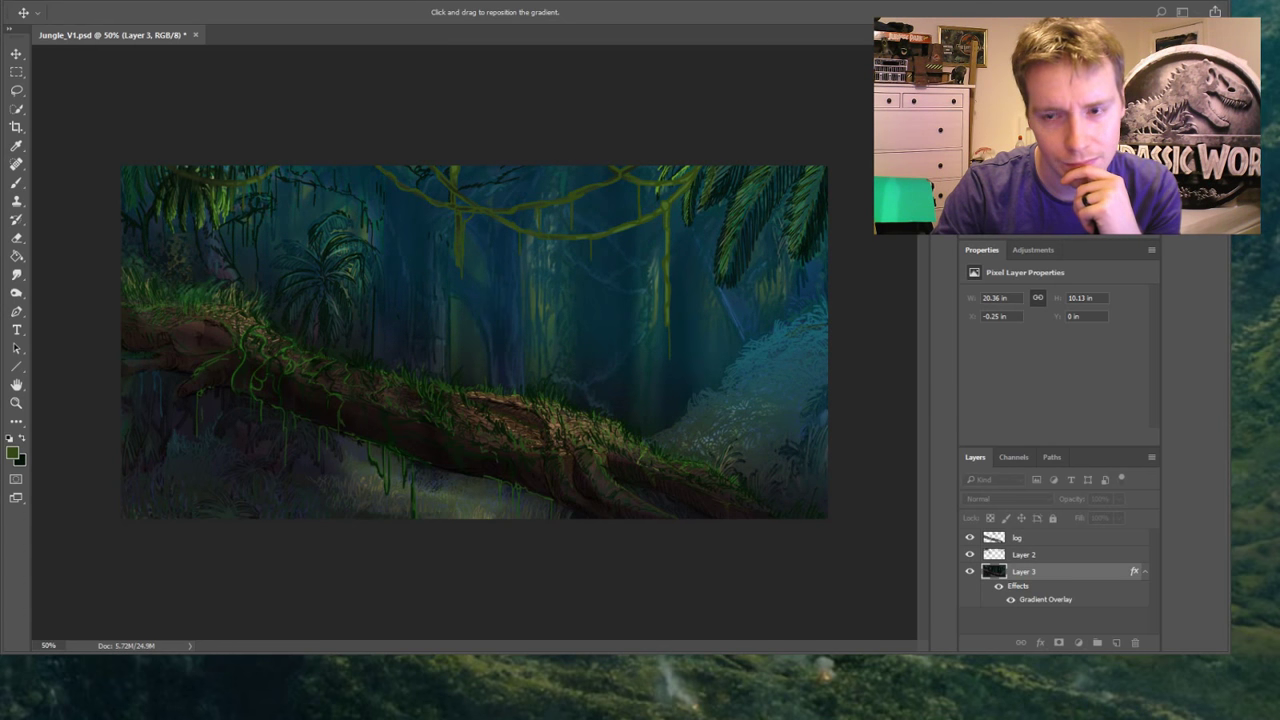
{"action": "key", "text": "Return"}
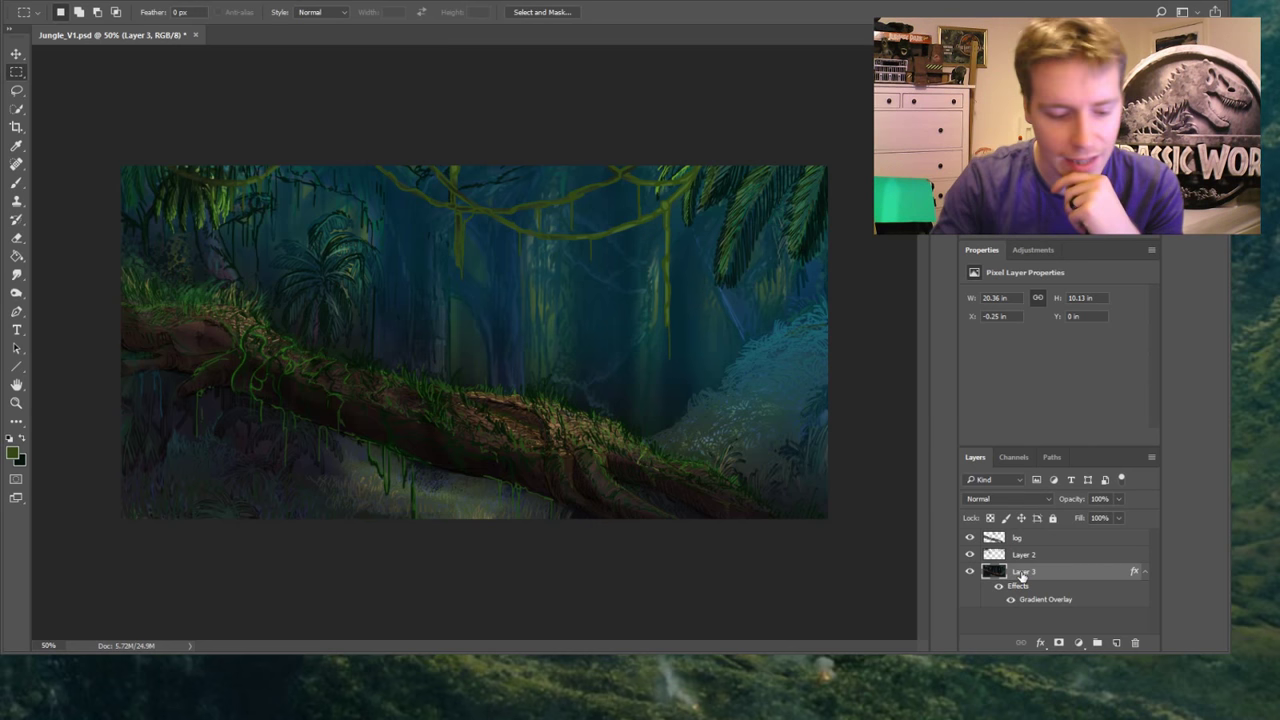
Replace the pasted fern with a merged copy of the whole canvas as new Layer 4
{"action": "key", "text": "ctrl+v"}
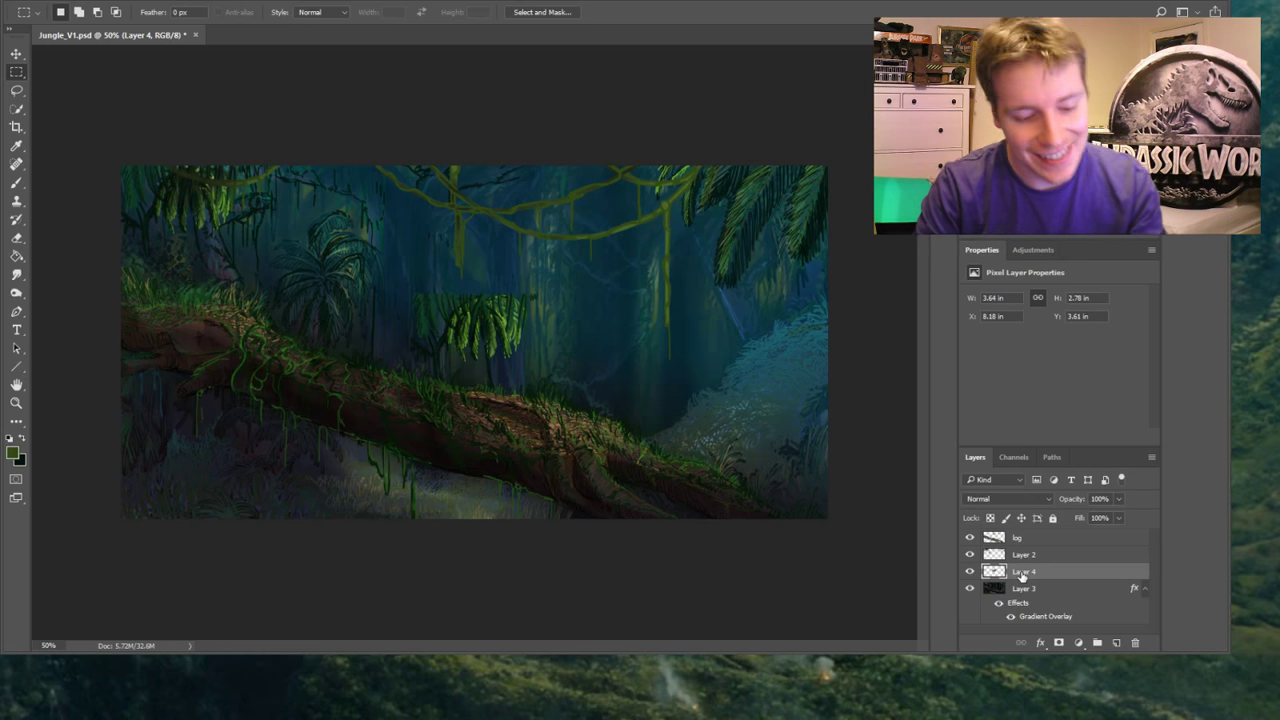
{"action": "key", "text": "ctrl+z"}
{"action": "key", "text": "ctrl+z"}
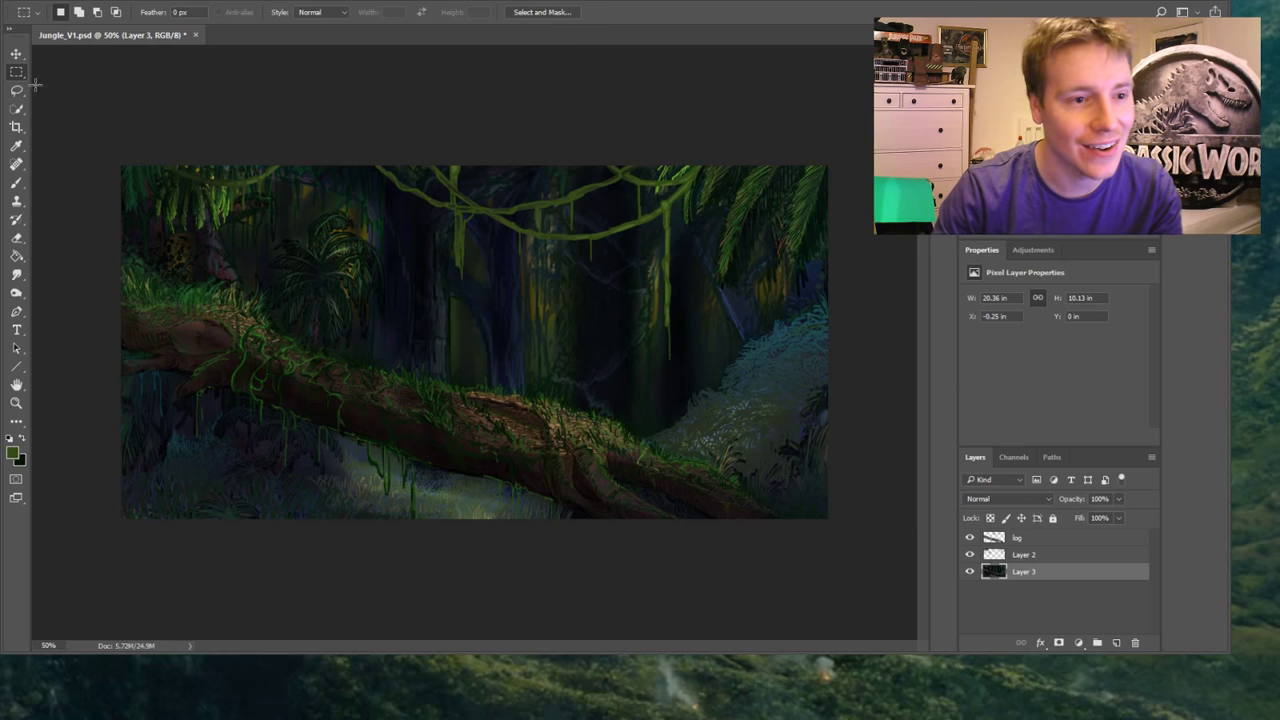
{"action": "key", "text": "ctrl+a"}
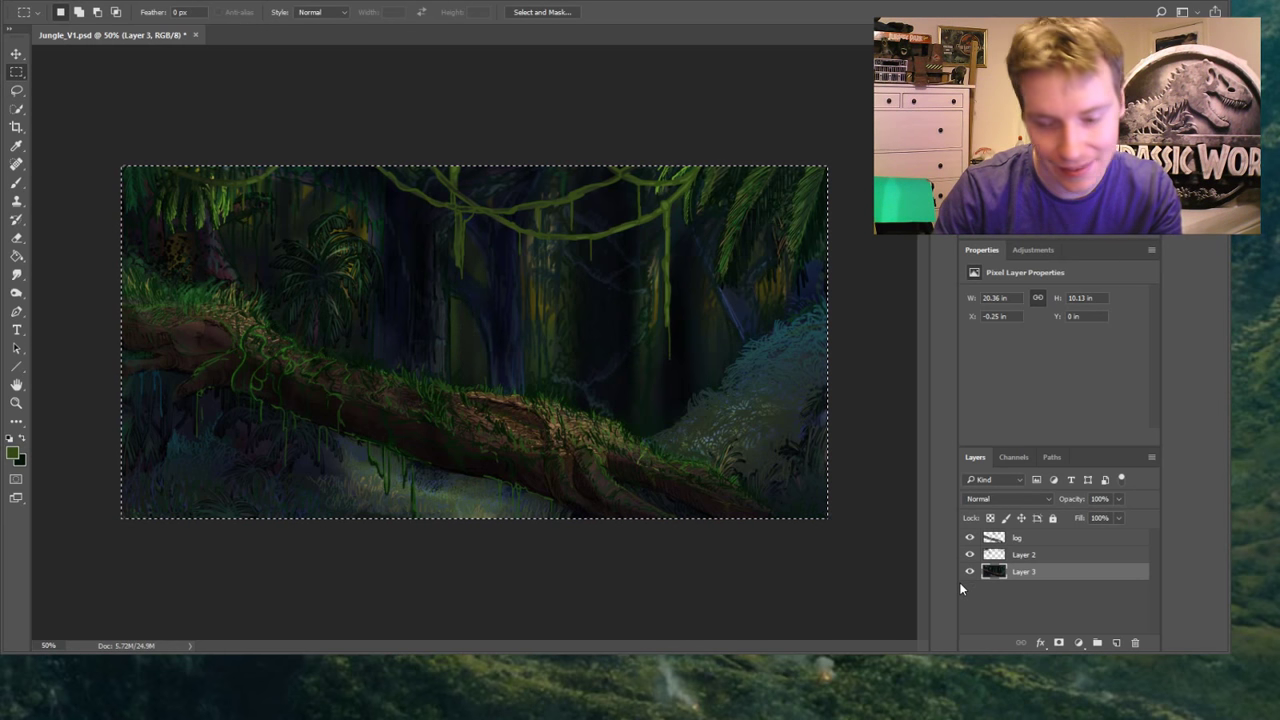
{"action": "key", "text": "ctrl+j"}
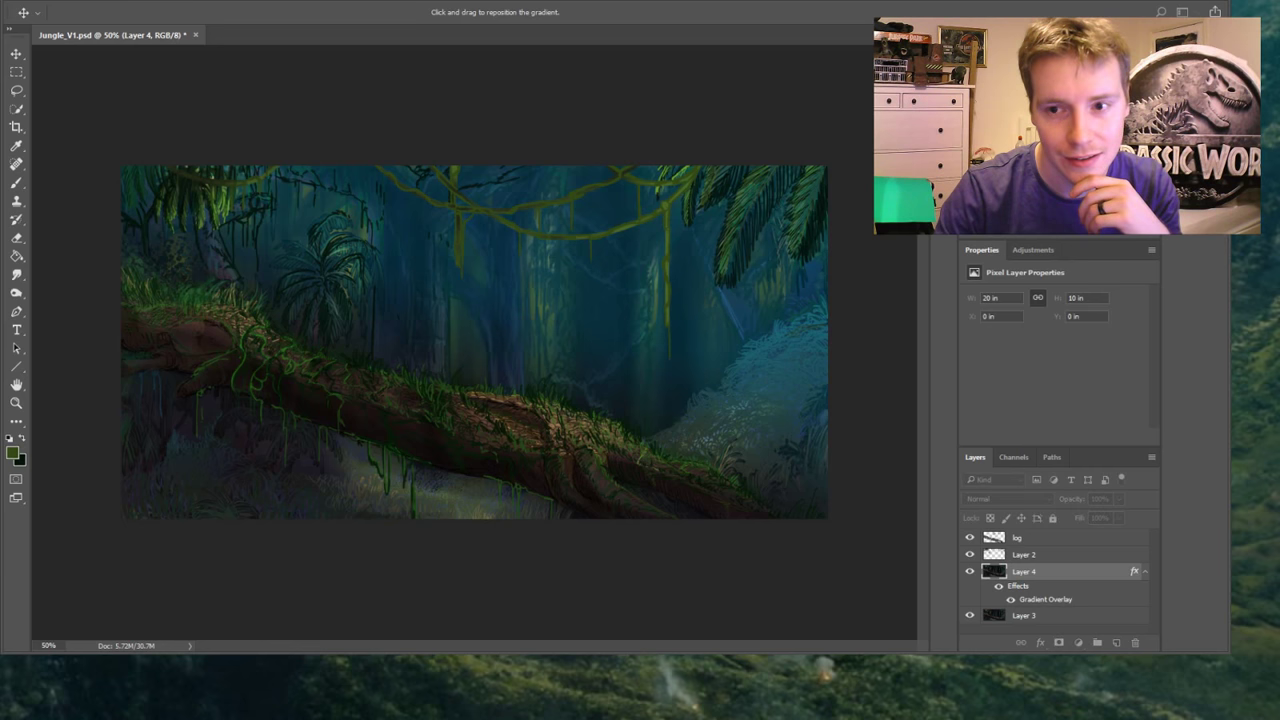
Give Layer 4 a blue gradient overlay at 82% opacity and convert it to a smart object
{"action": "key", "text": "Return"}
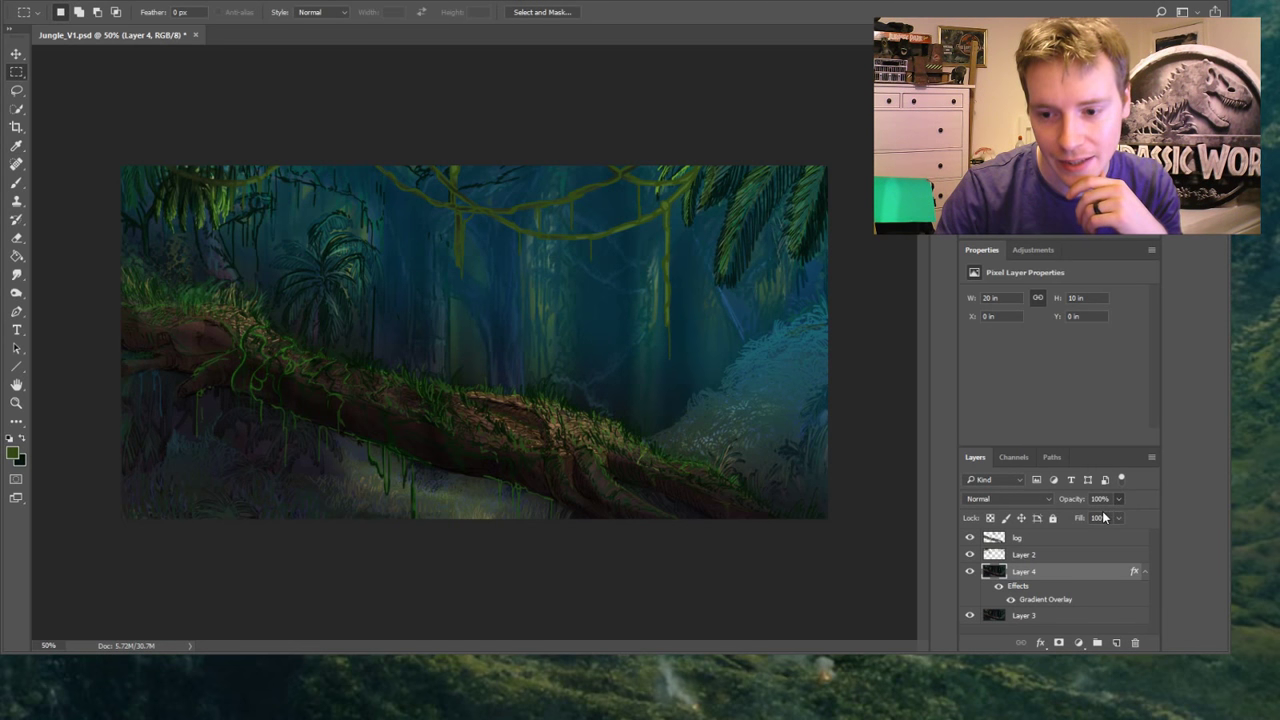
{"action": "key", "text": "8"}
{"action": "key", "text": "2"}
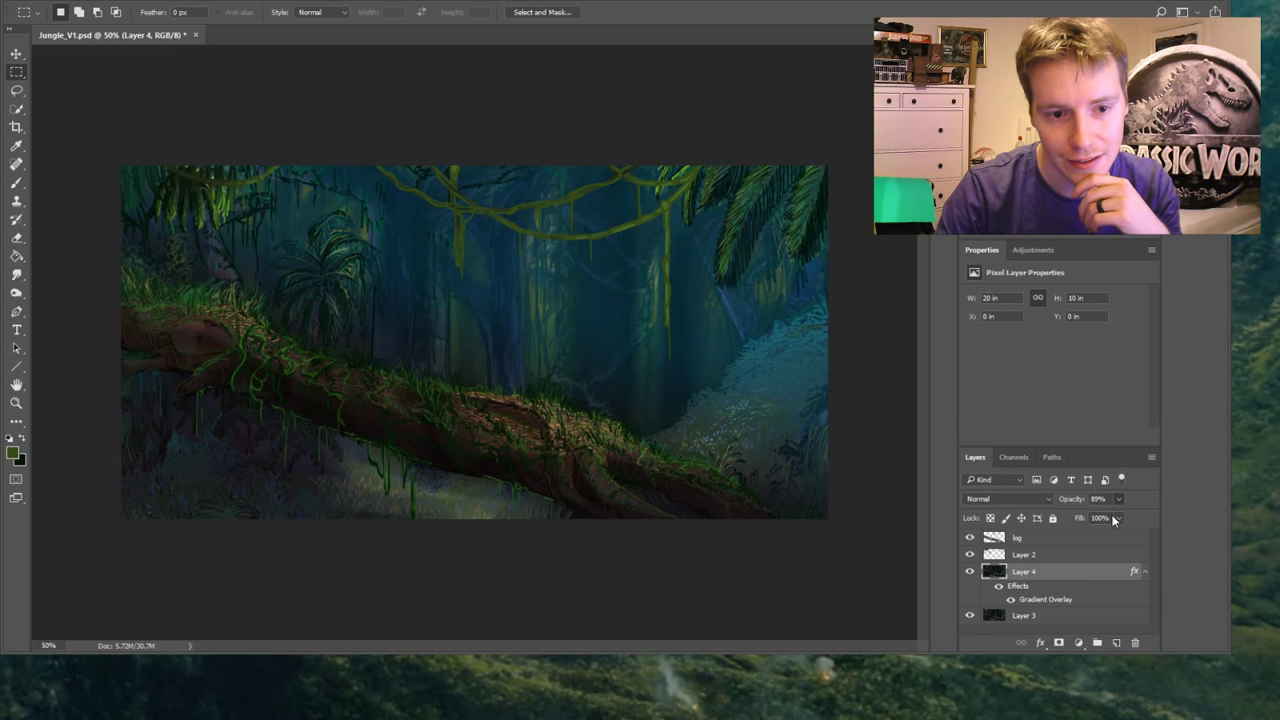
{"action": "left_click", "coordinate": [1035, 616]}
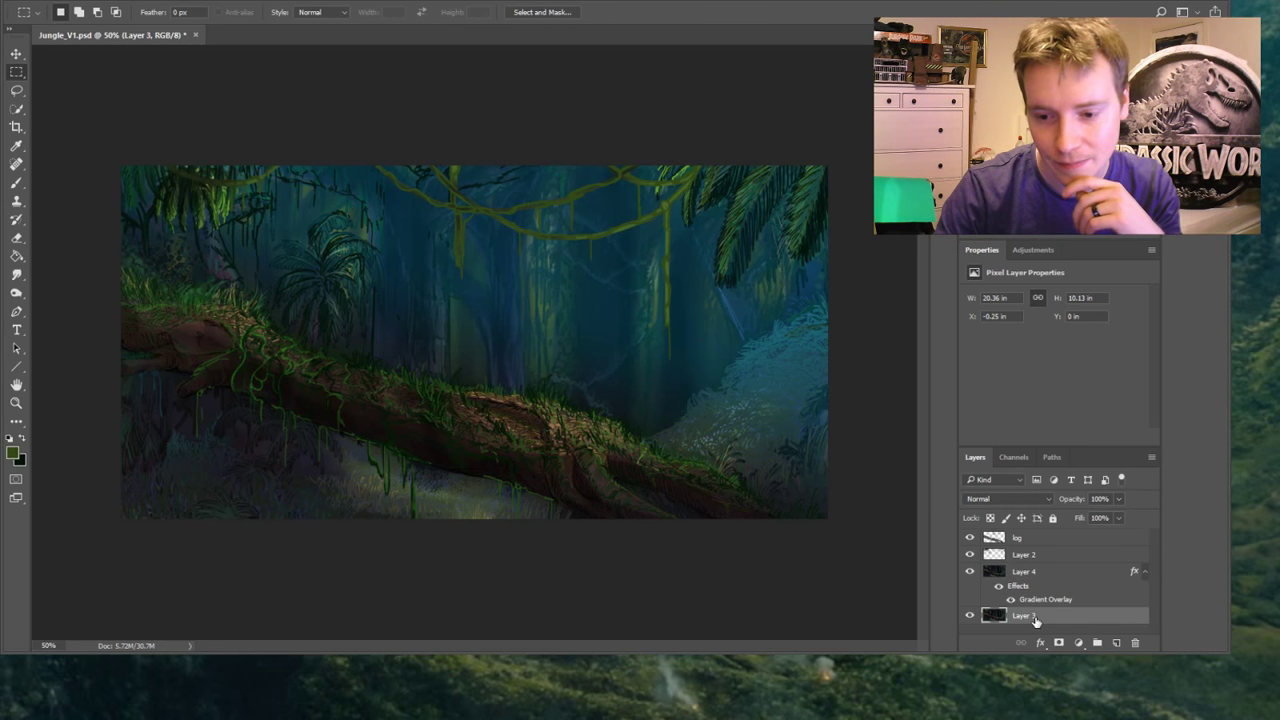
{"action": "left_click", "coordinate": [1020, 573]}
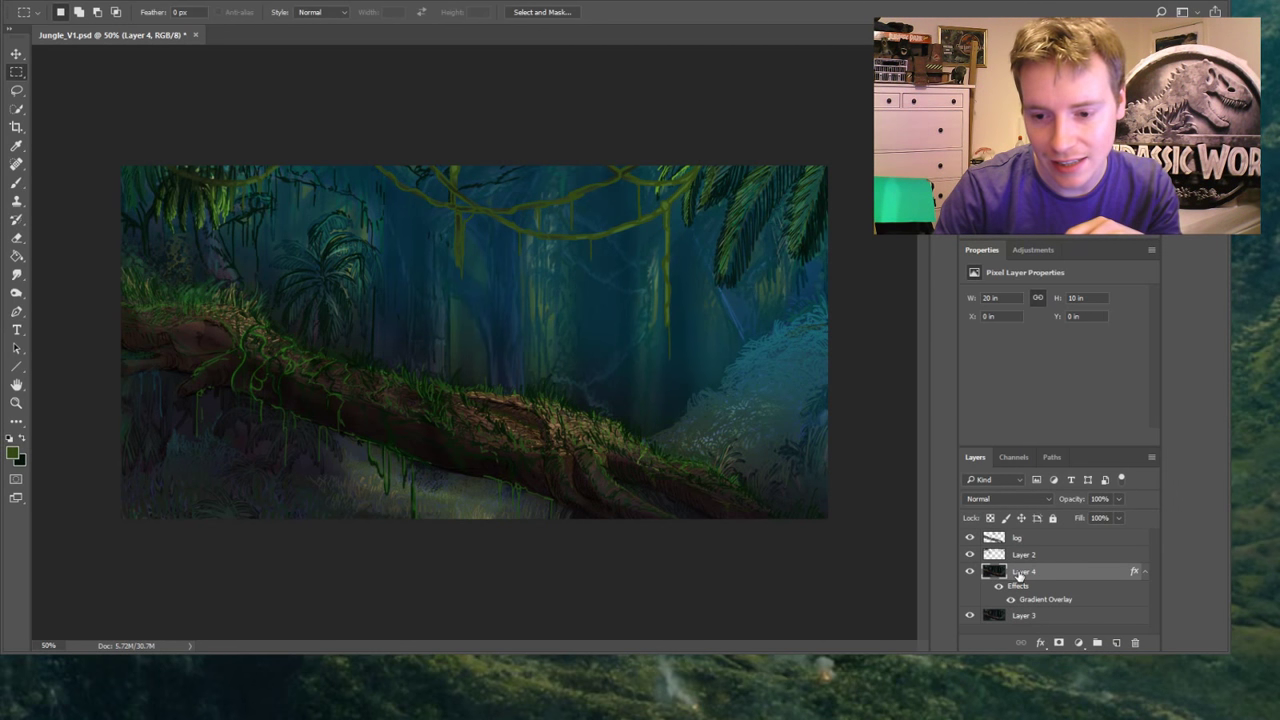
{"action": "key", "text": "ctrl+alt+shift+s"}
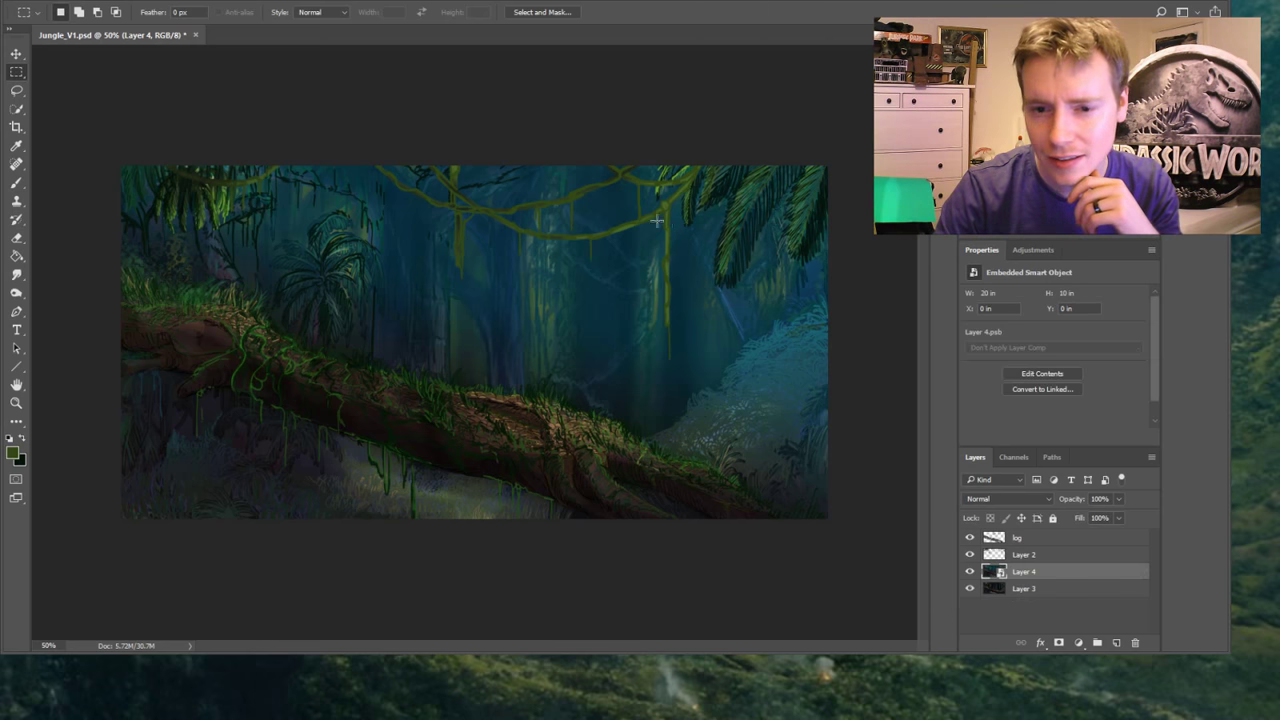
Rasterize Layer 4 back to pixels and fit the whole painting in the window
{"action": "left_click", "coordinate": [24, 237]}
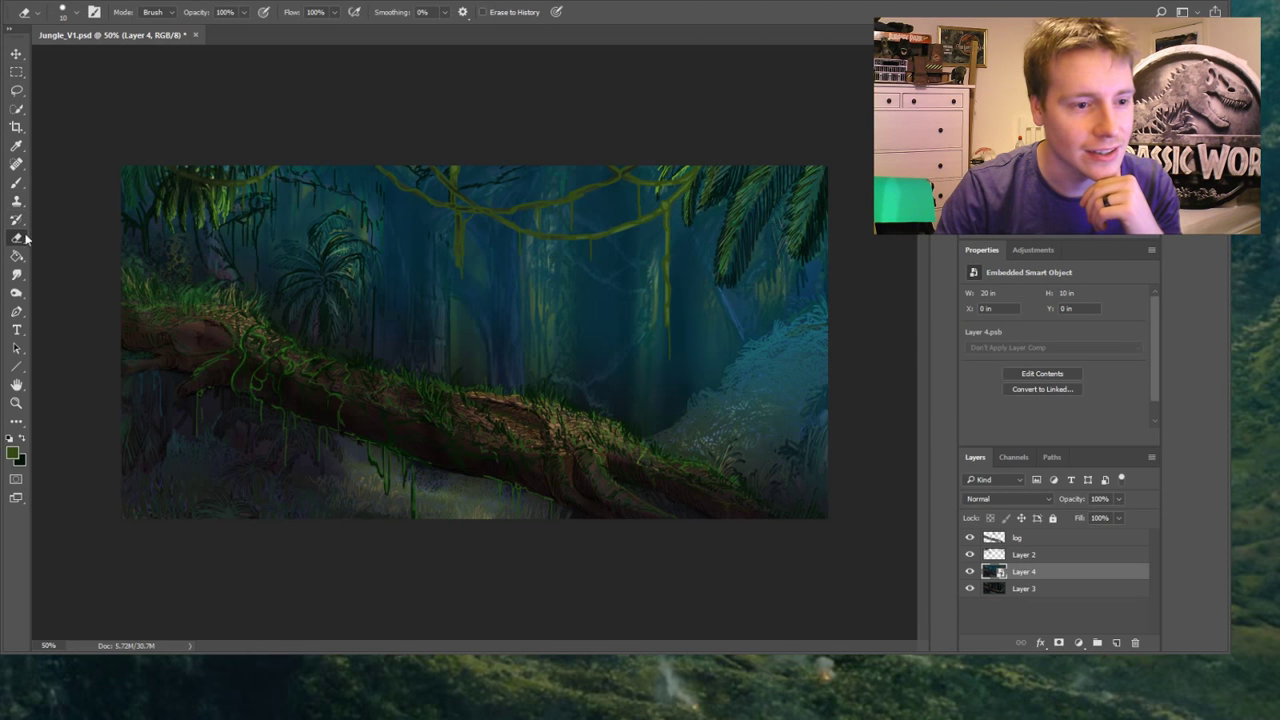
{"action": "key", "text": "ctrl+alt+shift+r"}
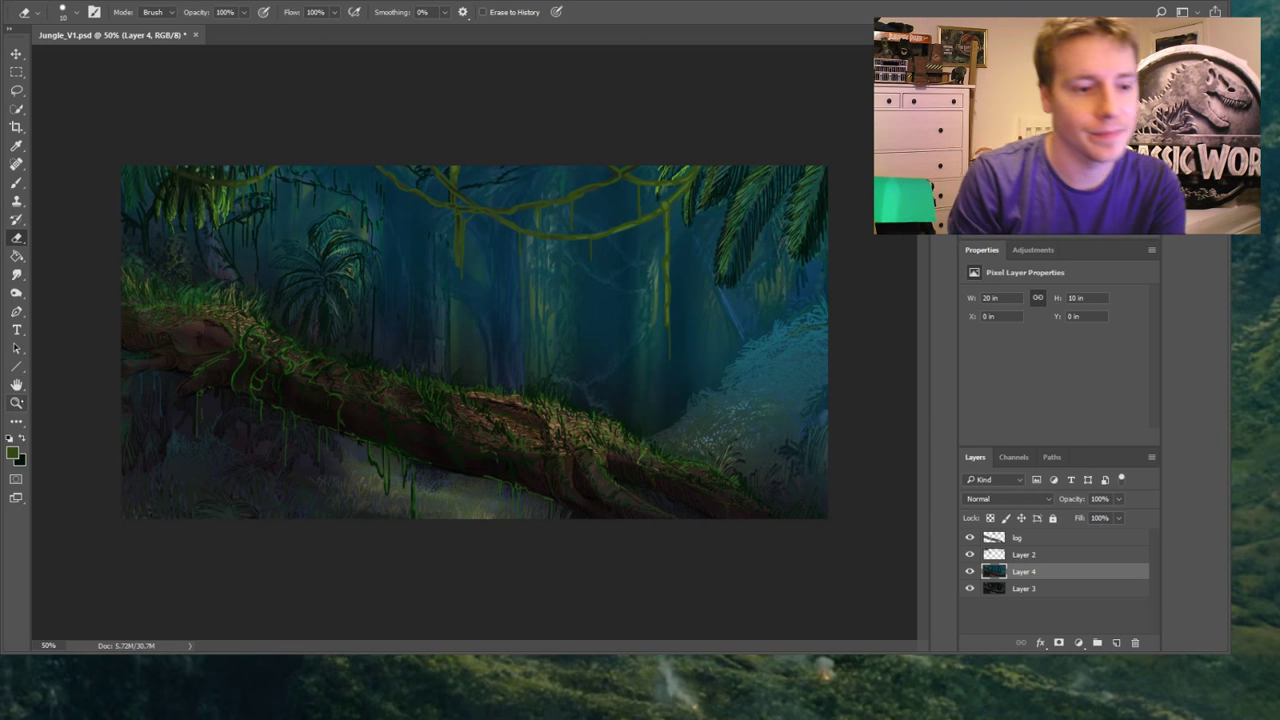
{"action": "left_click", "coordinate": [16, 403]}
{"action": "left_click", "coordinate": [399, 12]}
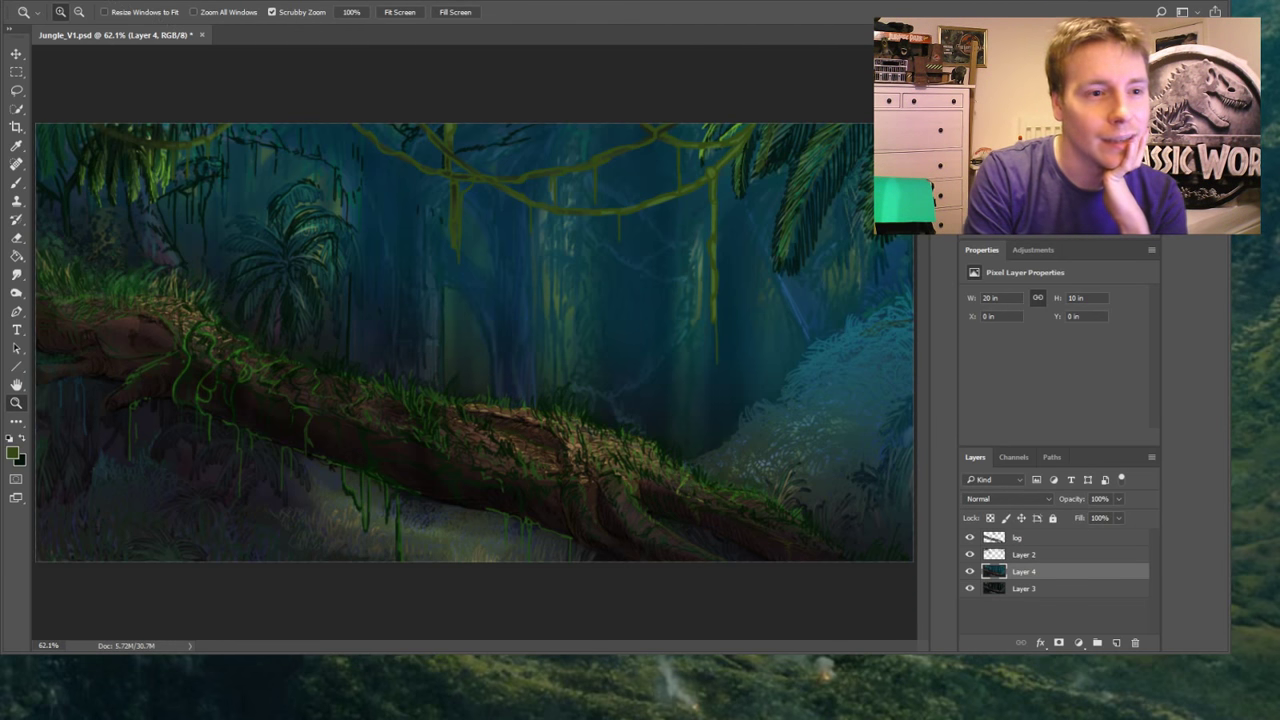
Save the document and add a new empty layer at the top of the stack
{"action": "key", "text": "ctrl+s"}
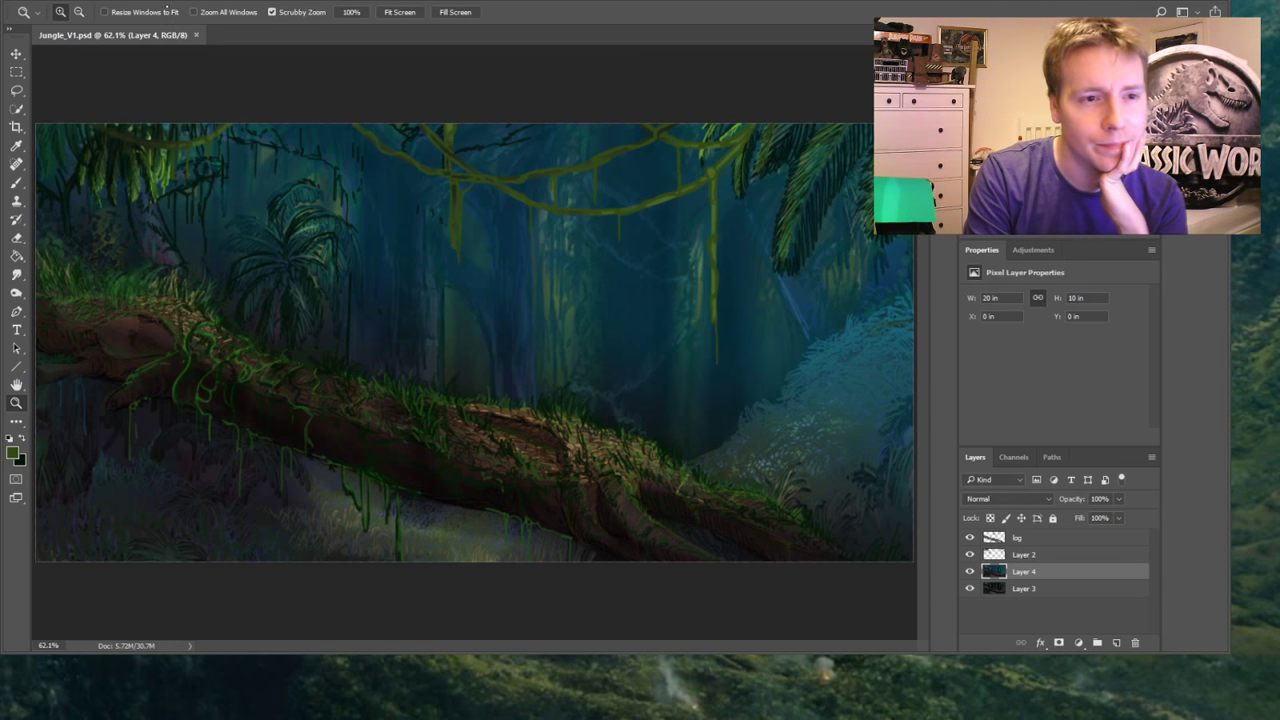
{"action": "left_click_drag", "start_coordinate": [762, 276], "coordinate": [762, 276]}
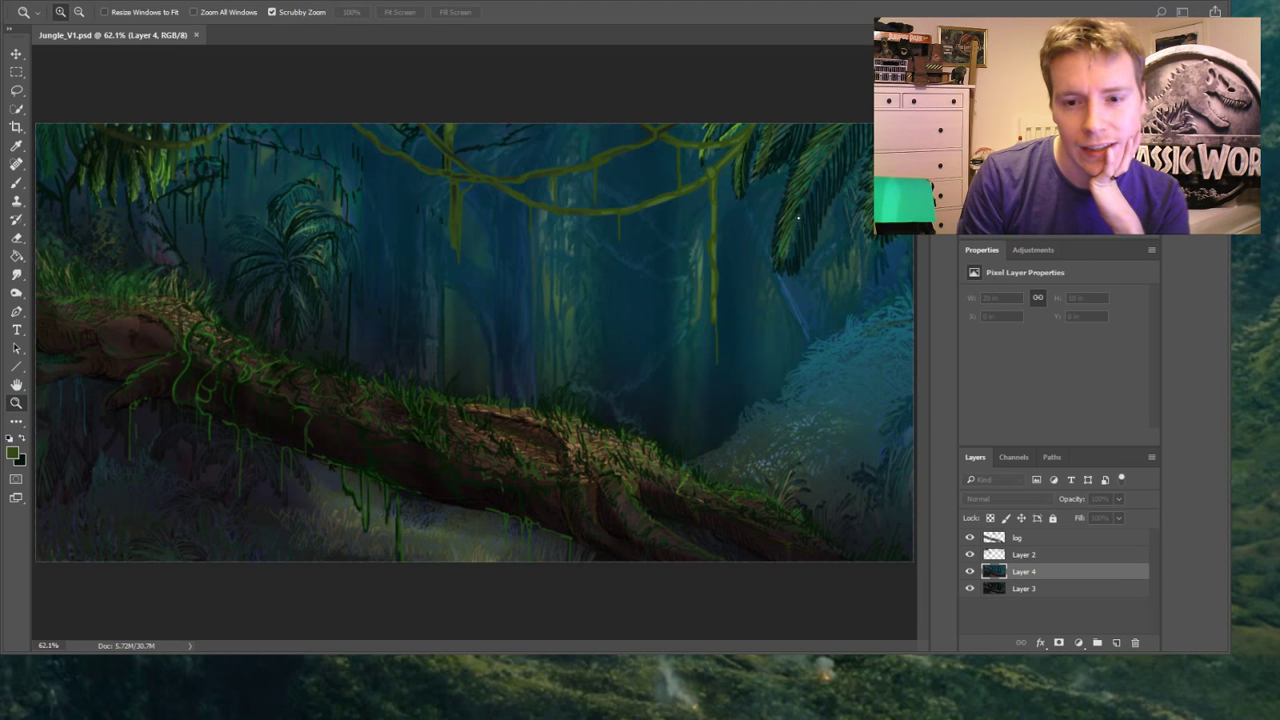
{"action": "key", "text": "ctrl+shift+alt+n"}
{"action": "left_click_drag", "start_coordinate": [1012, 572], "coordinate": [1019, 544]}
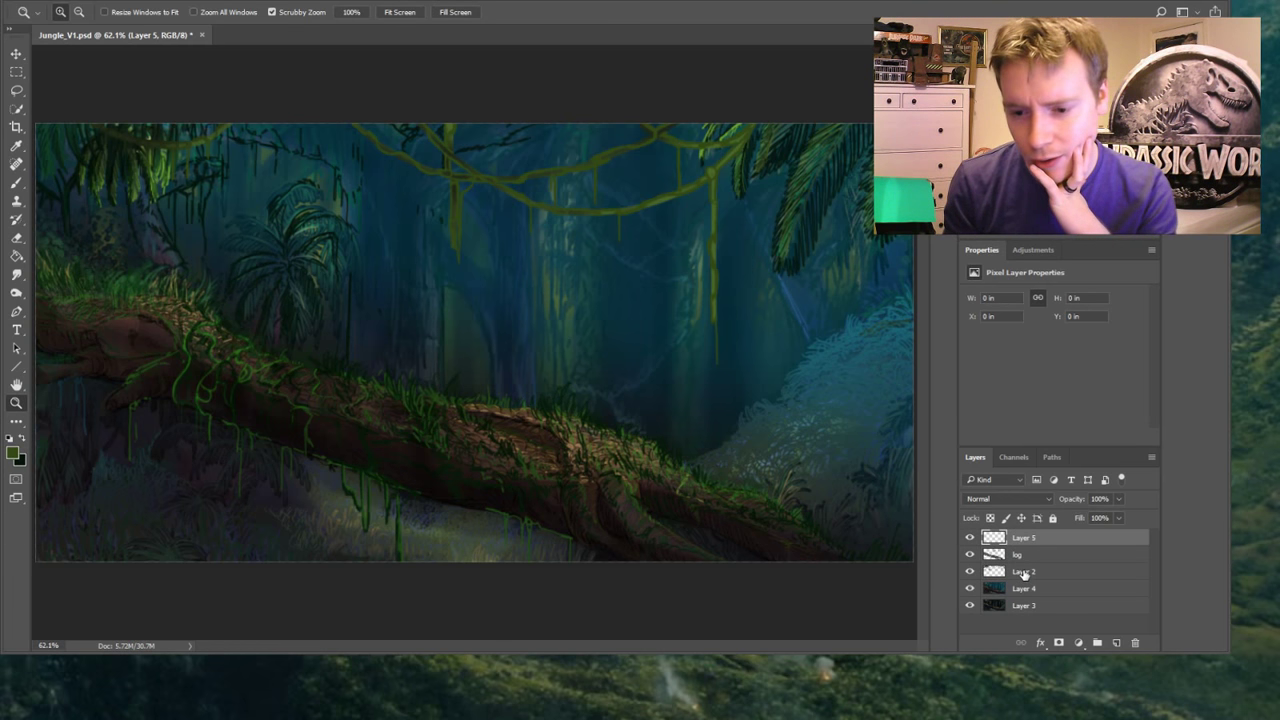
Rename the layers to vines, blue_mist, Background and C
{"action": "double_click", "coordinate": [1023, 572]}
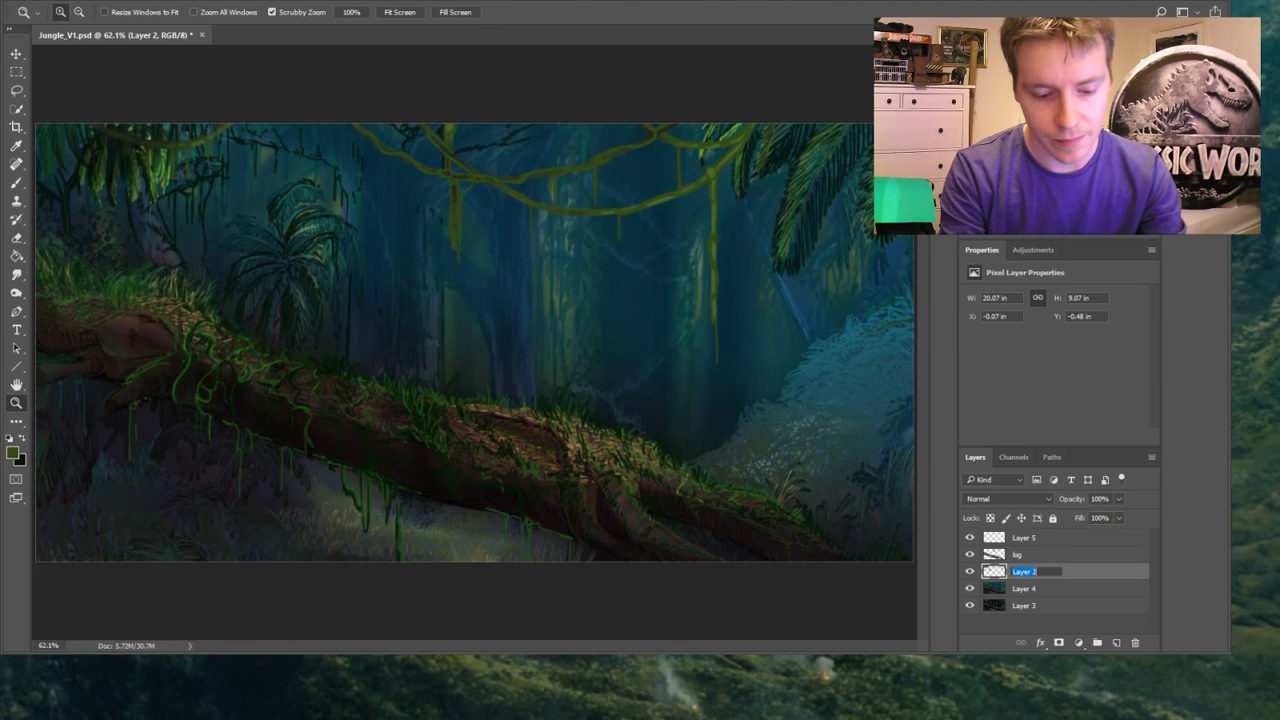
{"action": "type", "text": "vines"}
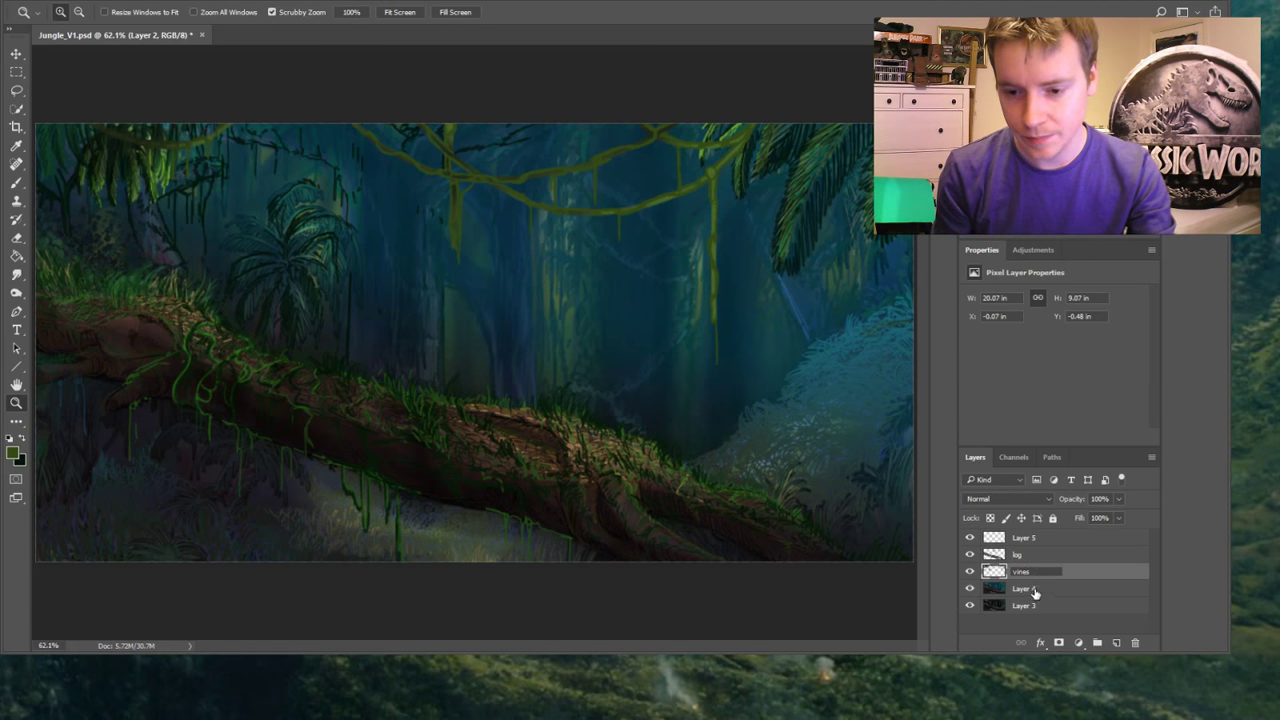
{"action": "double_click", "coordinate": [1034, 589]}
{"action": "type", "text": "blue_mist"}
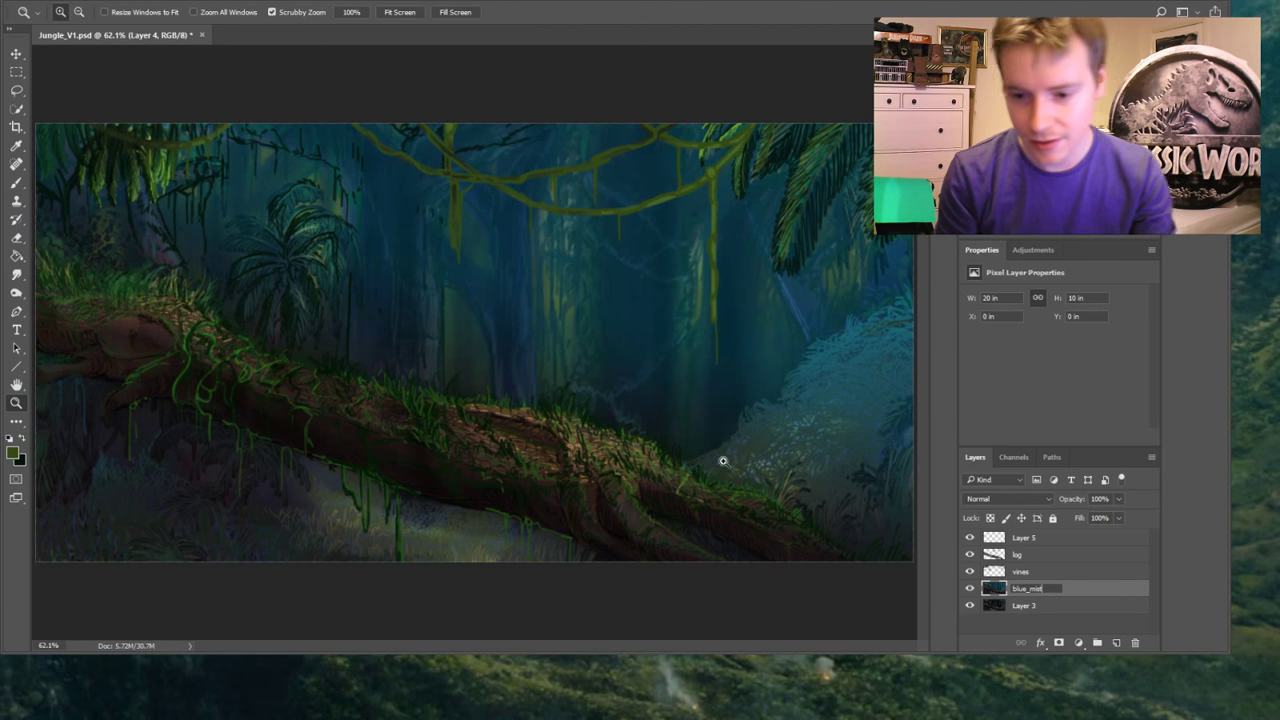
{"action": "double_click", "coordinate": [1022, 606]}
{"action": "type", "text": "b"}
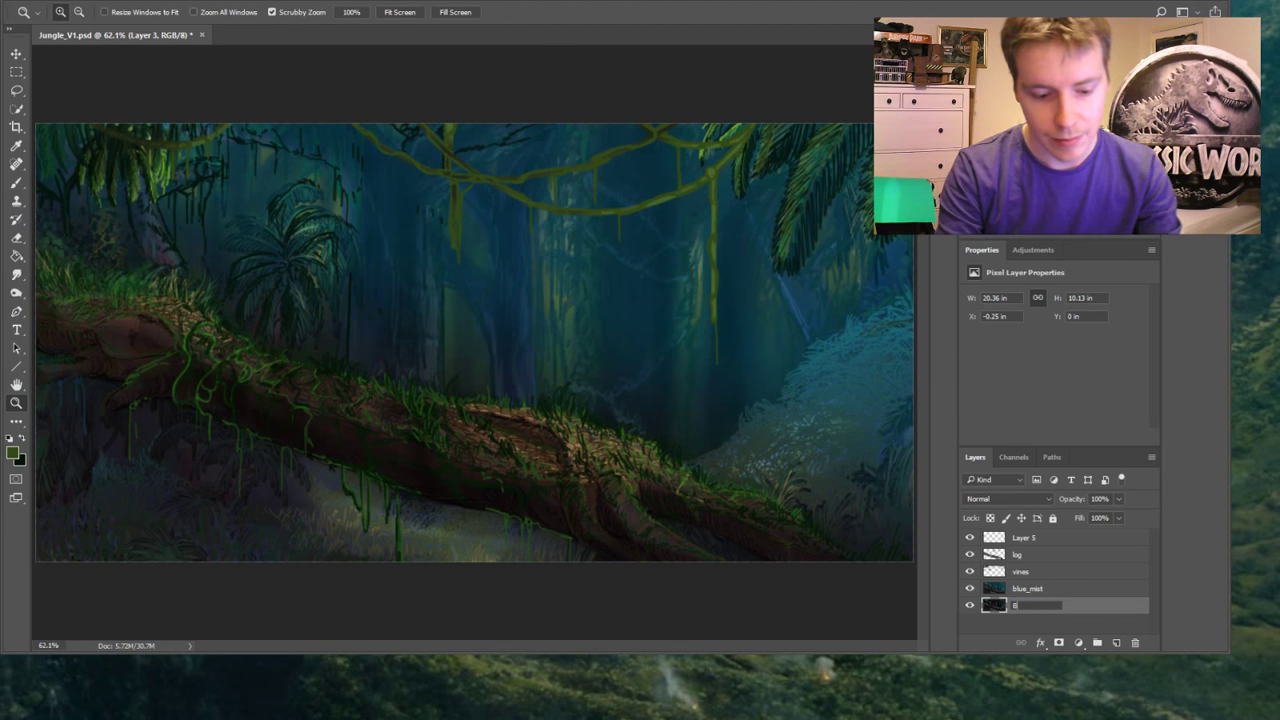
{"action": "type", "text": "ackground"}
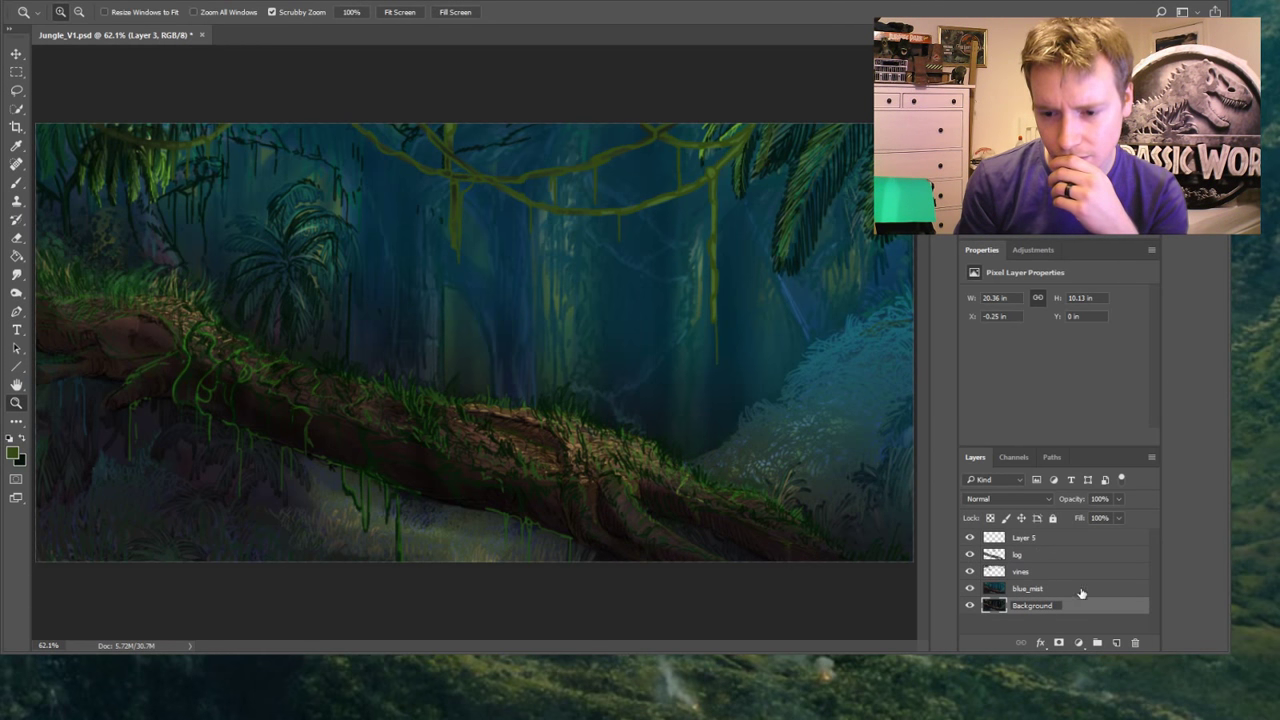
{"action": "key", "text": "Return"}
{"action": "double_click", "coordinate": [1024, 537]}
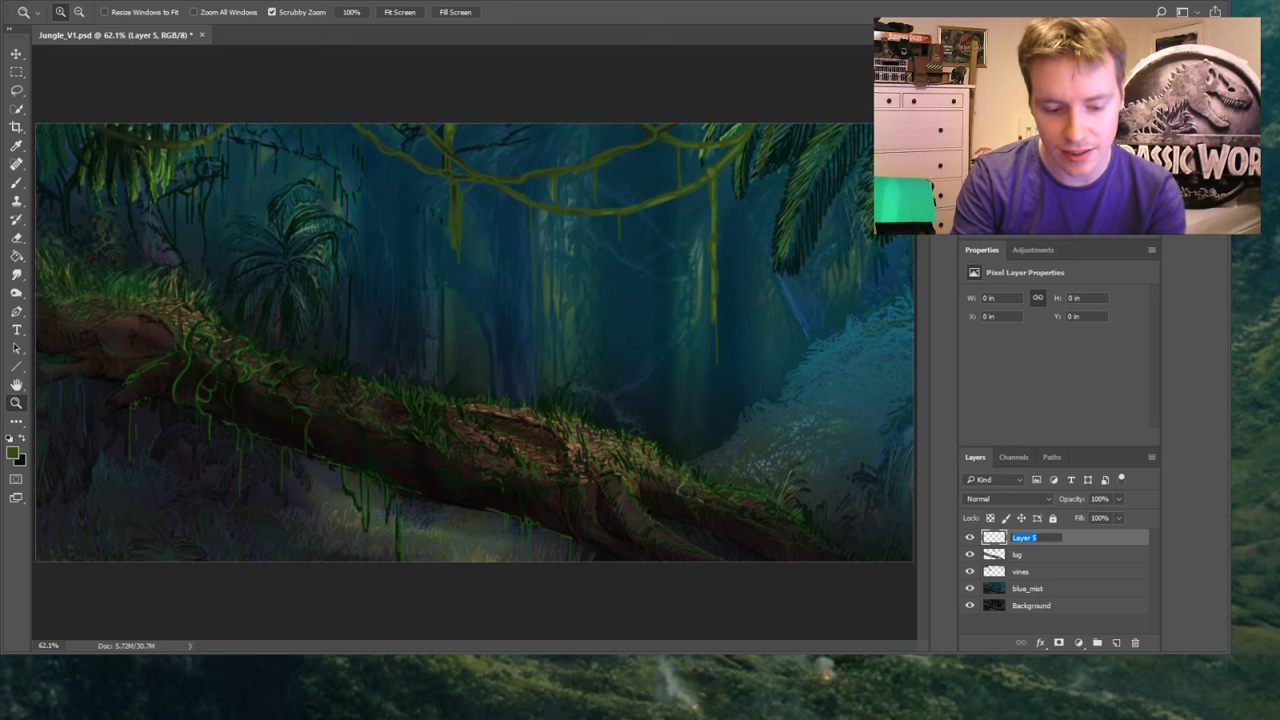
{"action": "type", "text": "C"}
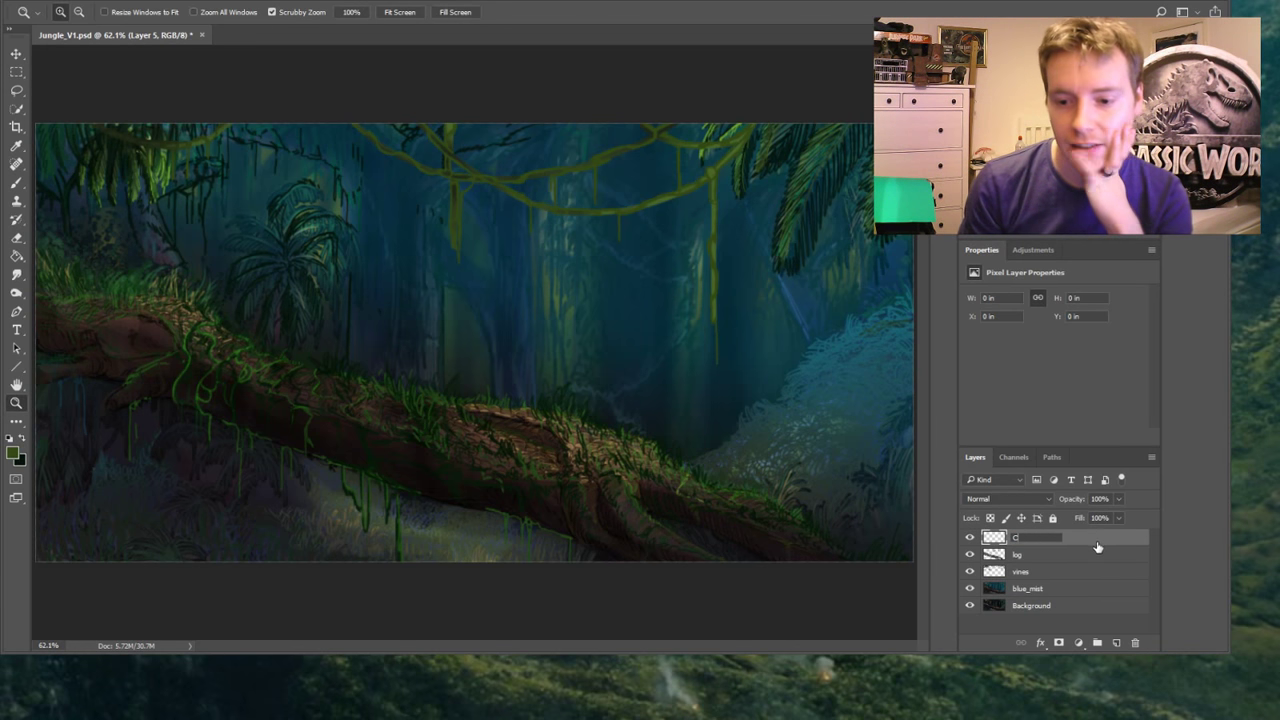
{"action": "key", "text": "Return"}
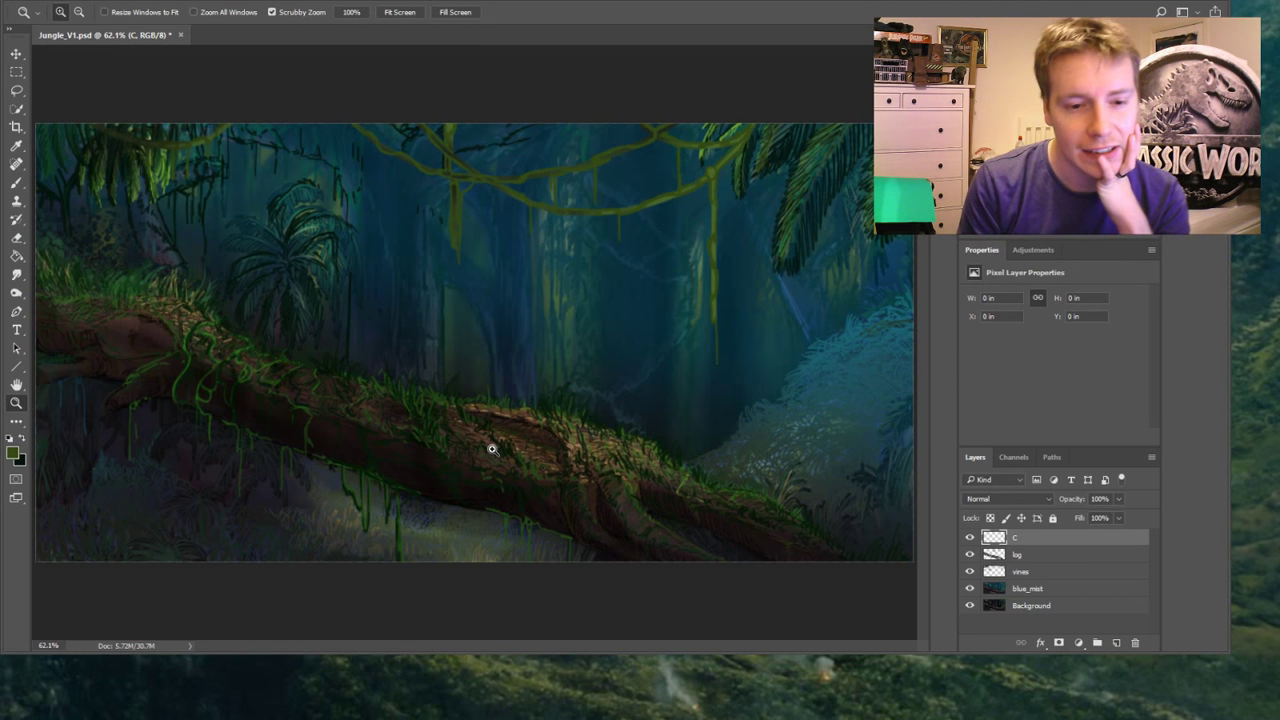
Zoom to 100% on the mossy log and set up the Brush with a red colour
{"action": "left_click", "coordinate": [555, 443]}
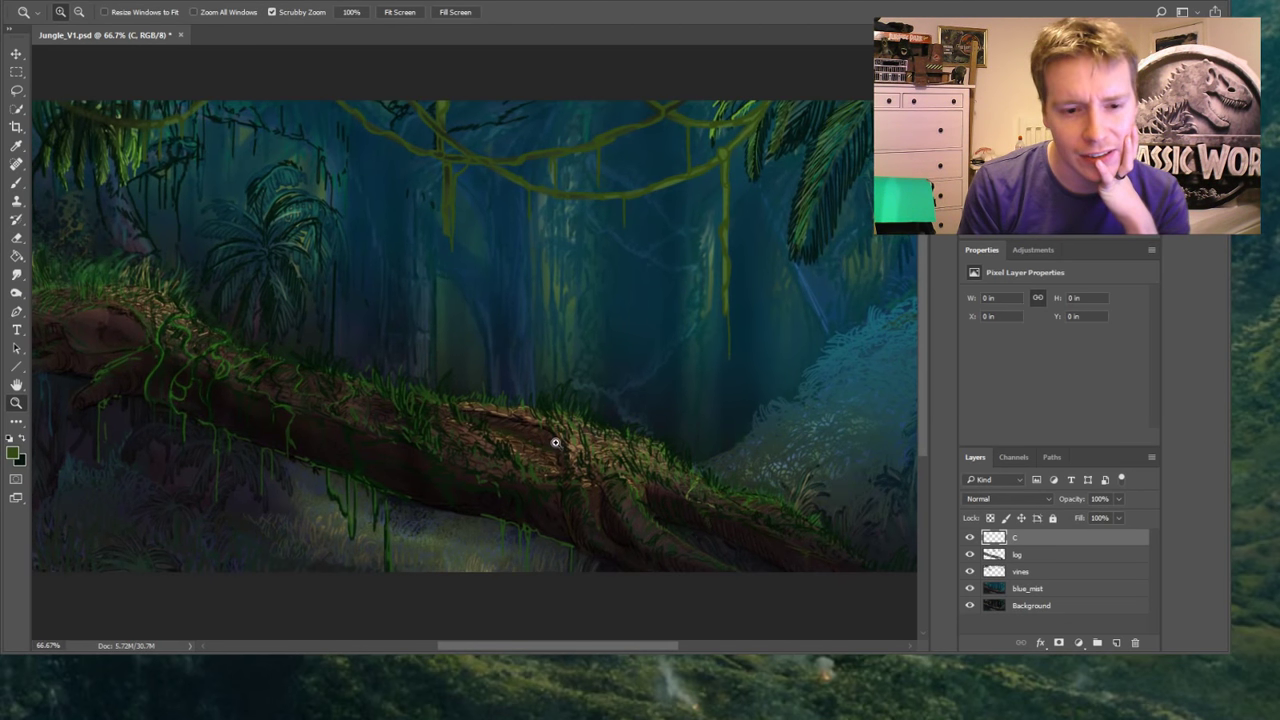
{"action": "left_click", "coordinate": [555, 443]}
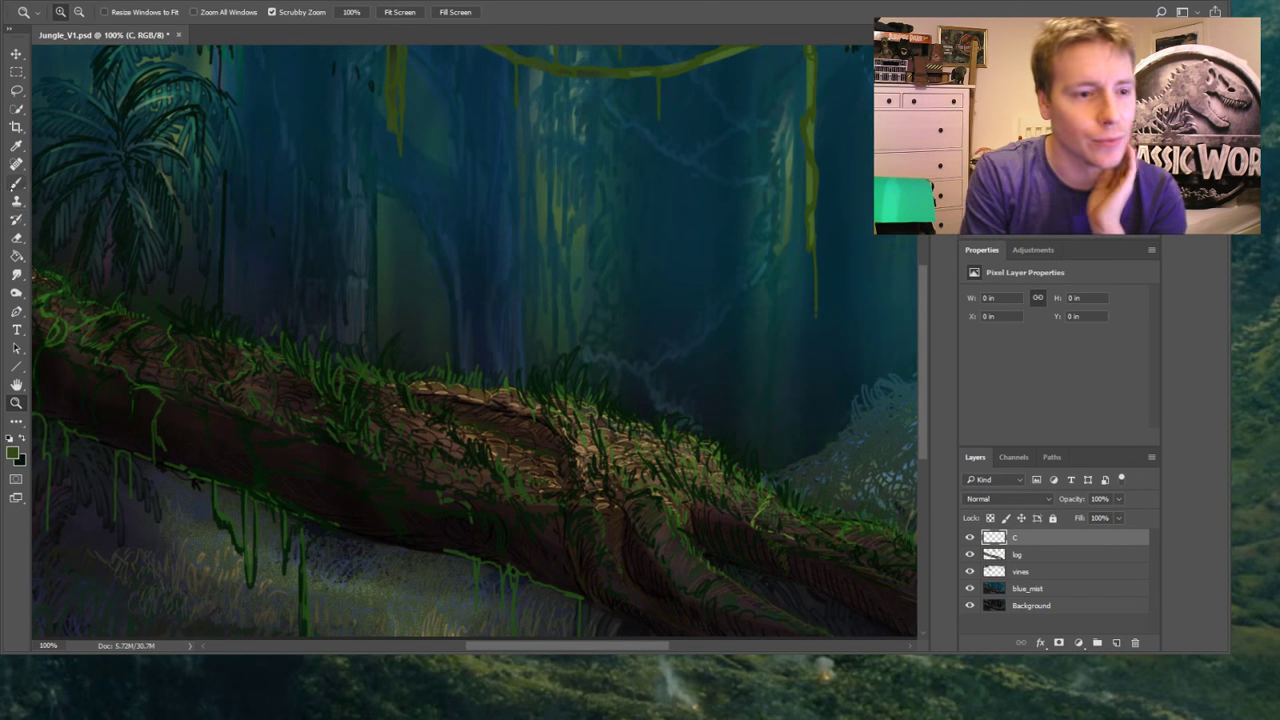
{"action": "key", "text": "b"}
{"action": "key", "text": "i"}
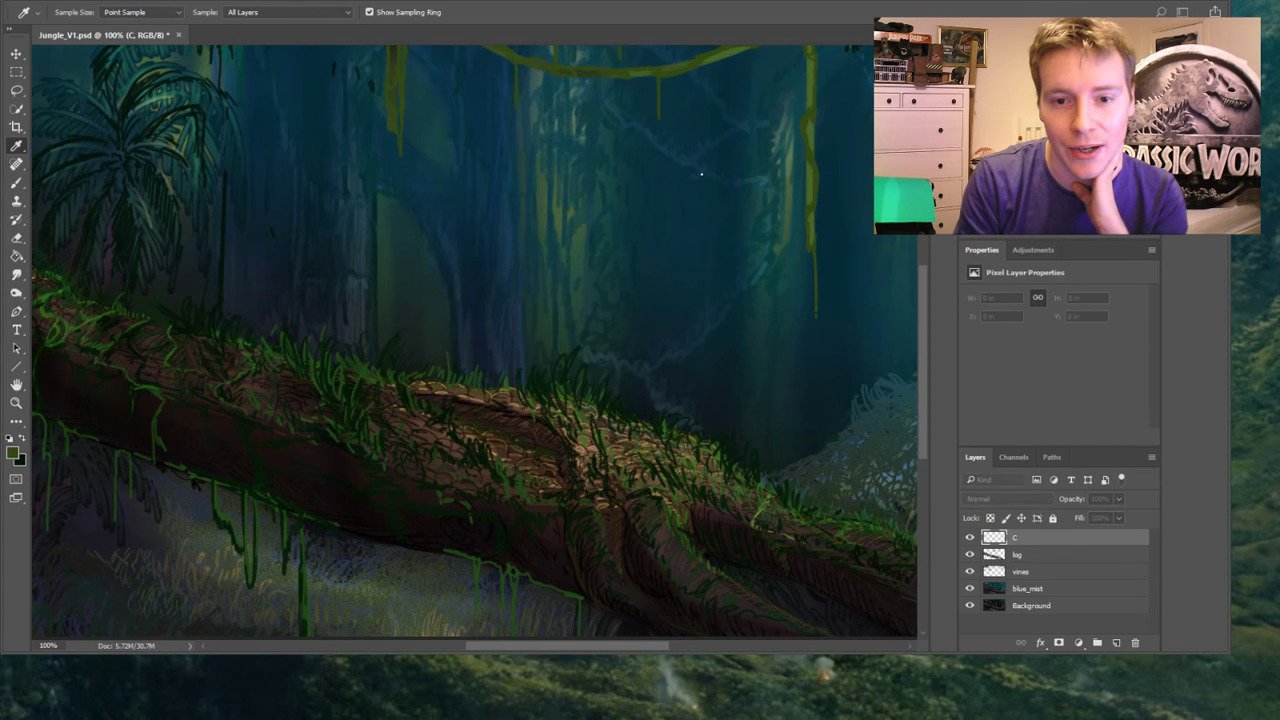
{"action": "key", "text": "b"}
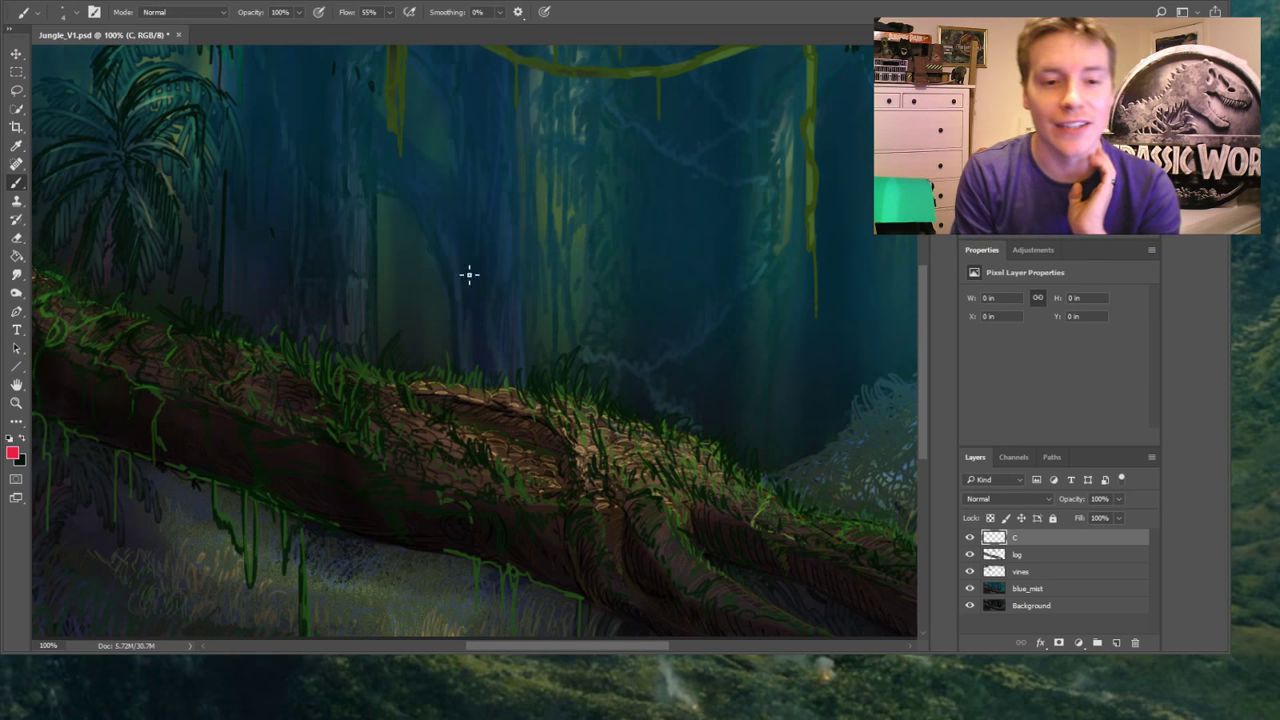
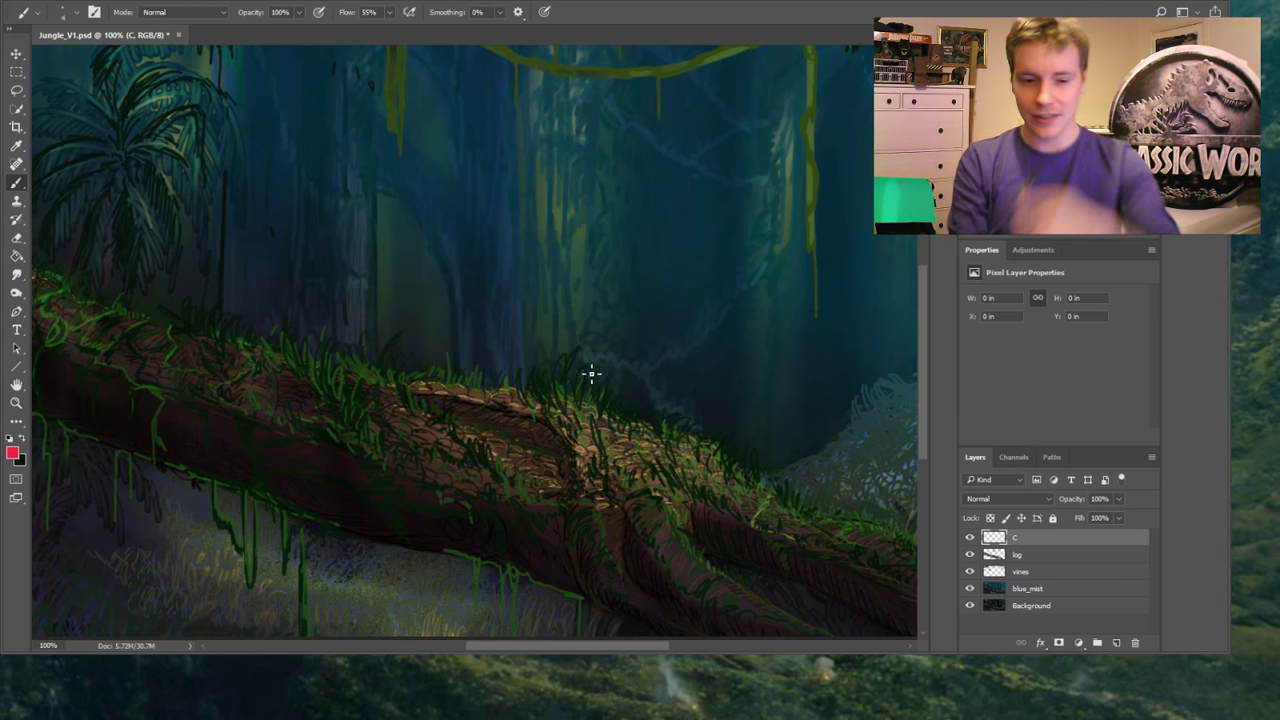
Sketch the dinosaur's head outline and neck in red, redoing the first head stroke
{"action": "mouse_move", "coordinate": [503, 293]}
{"action": "left_mouse_down"}
{"action": "mouse_move", "coordinate": [475, 336]}
{"action": "mouse_move", "coordinate": [486, 320]}
{"action": "left_mouse_up"}
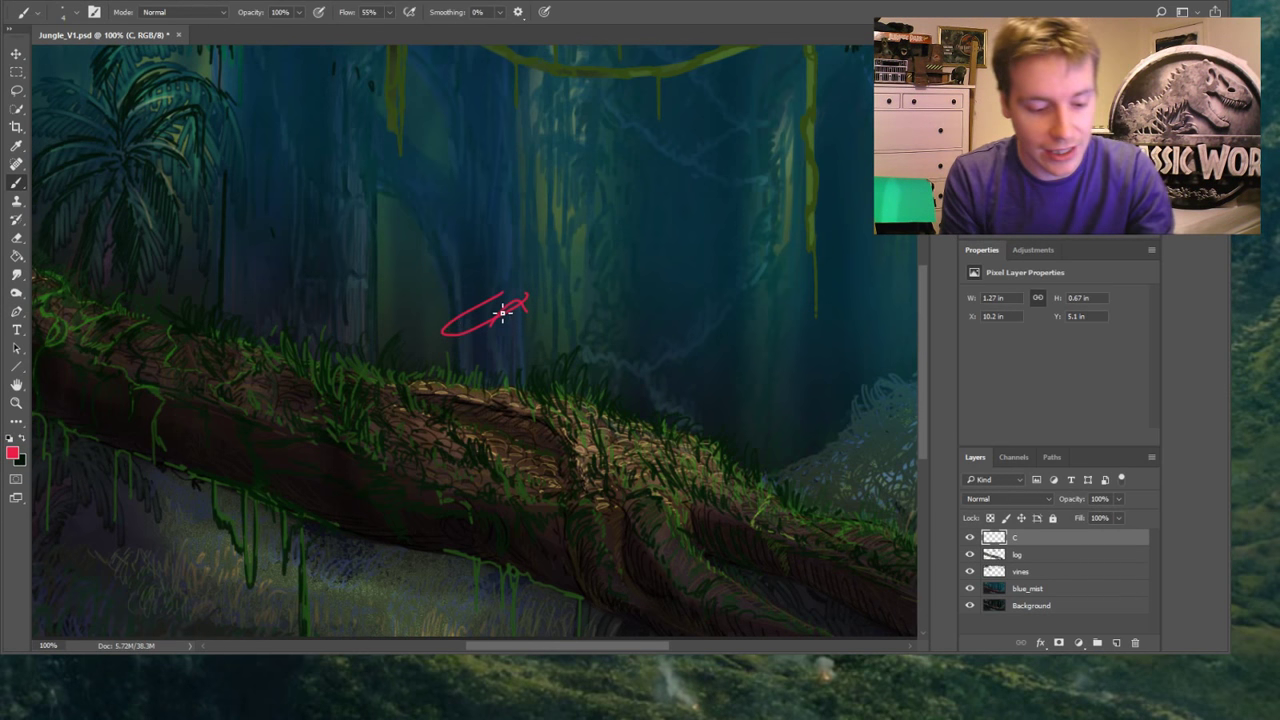
{"action": "key", "text": "ctrl+z"}
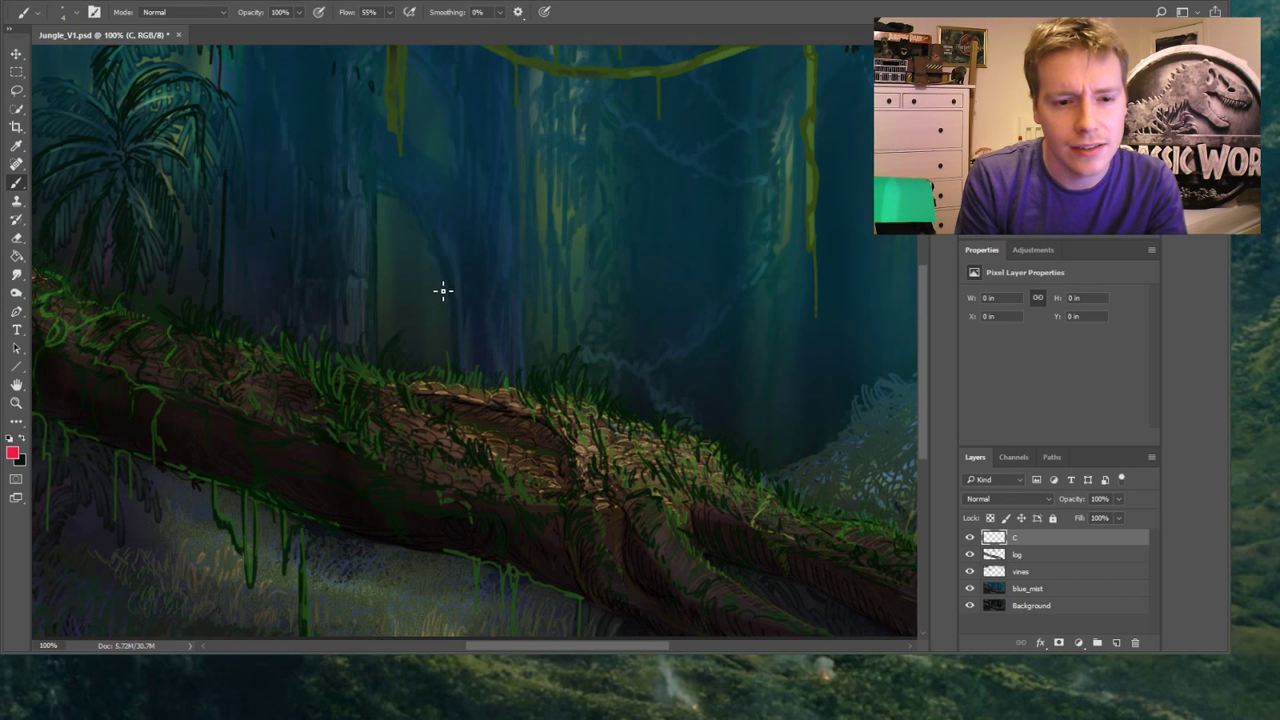
{"action": "left_click_drag", "start_coordinate": [432, 289], "coordinate": [543, 308]}
{"action": "mouse_move", "coordinate": [442, 296]}
{"action": "left_mouse_down"}
{"action": "mouse_move", "coordinate": [523, 332]}
{"action": "mouse_move", "coordinate": [502, 334]}
{"action": "mouse_move", "coordinate": [482, 424]}
{"action": "mouse_move", "coordinate": [512, 380]}
{"action": "mouse_move", "coordinate": [500, 414]}
{"action": "left_mouse_up"}
{"action": "mouse_move", "coordinate": [516, 350]}
{"action": "left_mouse_down"}
{"action": "mouse_move", "coordinate": [517, 373]}
{"action": "mouse_move", "coordinate": [489, 410]}
{"action": "mouse_move", "coordinate": [500, 440]}
{"action": "mouse_move", "coordinate": [550, 345]}
{"action": "left_mouse_up"}
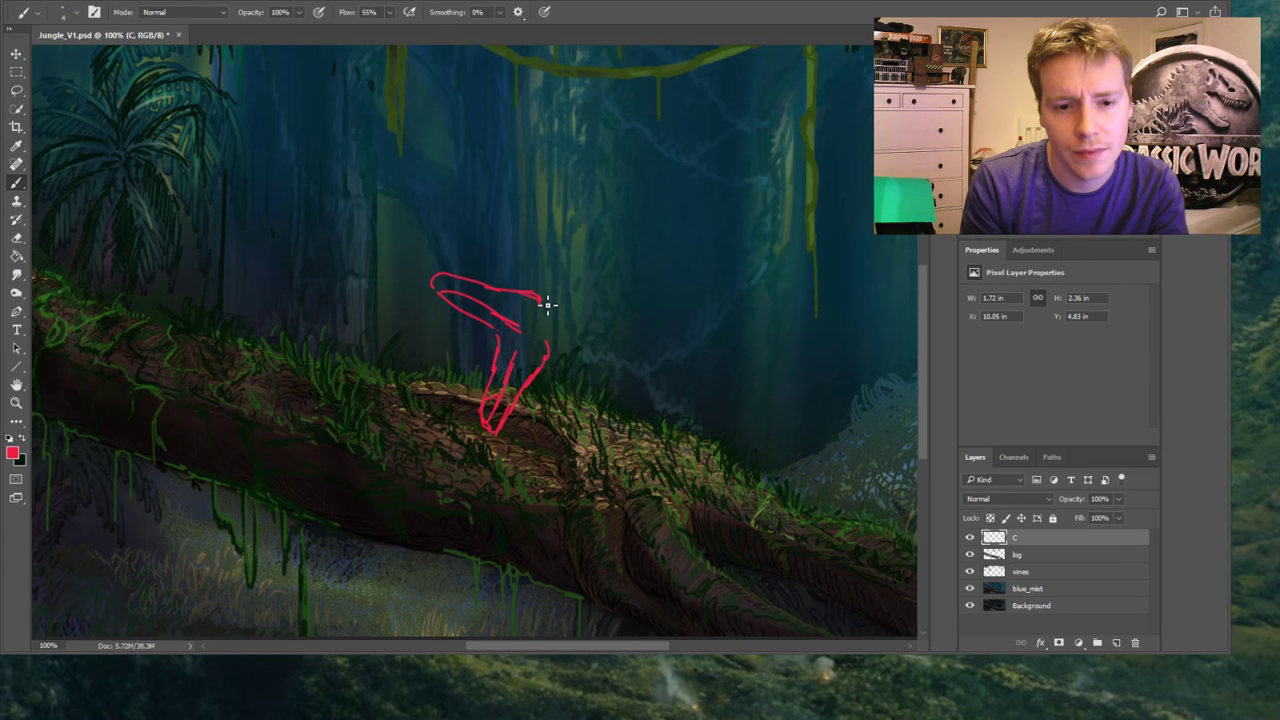
Draw the arched back, inner body contours and the rear of the body down to the hip
{"action": "mouse_move", "coordinate": [548, 296]}
{"action": "left_mouse_down"}
{"action": "mouse_move", "coordinate": [596, 257]}
{"action": "mouse_move", "coordinate": [647, 288]}
{"action": "left_mouse_up"}
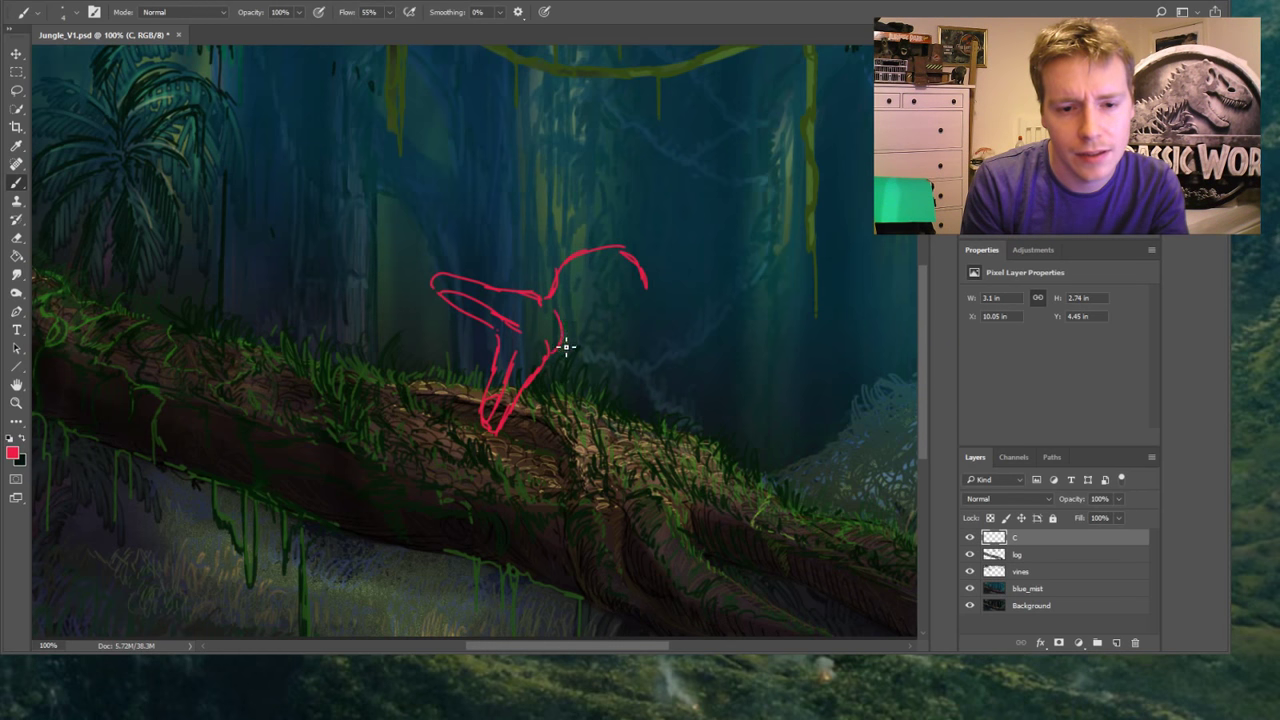
{"action": "mouse_move", "coordinate": [566, 346]}
{"action": "left_mouse_down"}
{"action": "mouse_move", "coordinate": [627, 309]}
{"action": "mouse_move", "coordinate": [613, 293]}
{"action": "mouse_move", "coordinate": [636, 330]}
{"action": "left_mouse_up"}
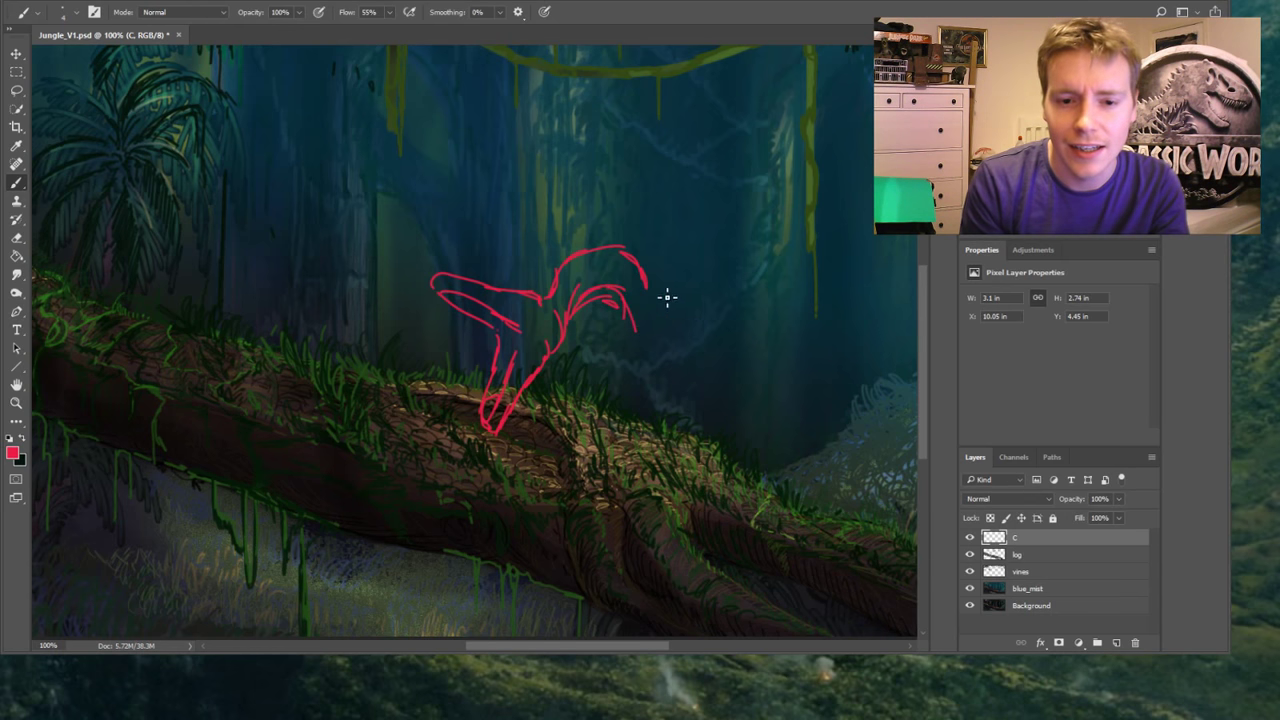
{"action": "mouse_move", "coordinate": [645, 286]}
{"action": "left_mouse_down"}
{"action": "mouse_move", "coordinate": [679, 351]}
{"action": "mouse_move", "coordinate": [699, 352]}
{"action": "left_mouse_up"}
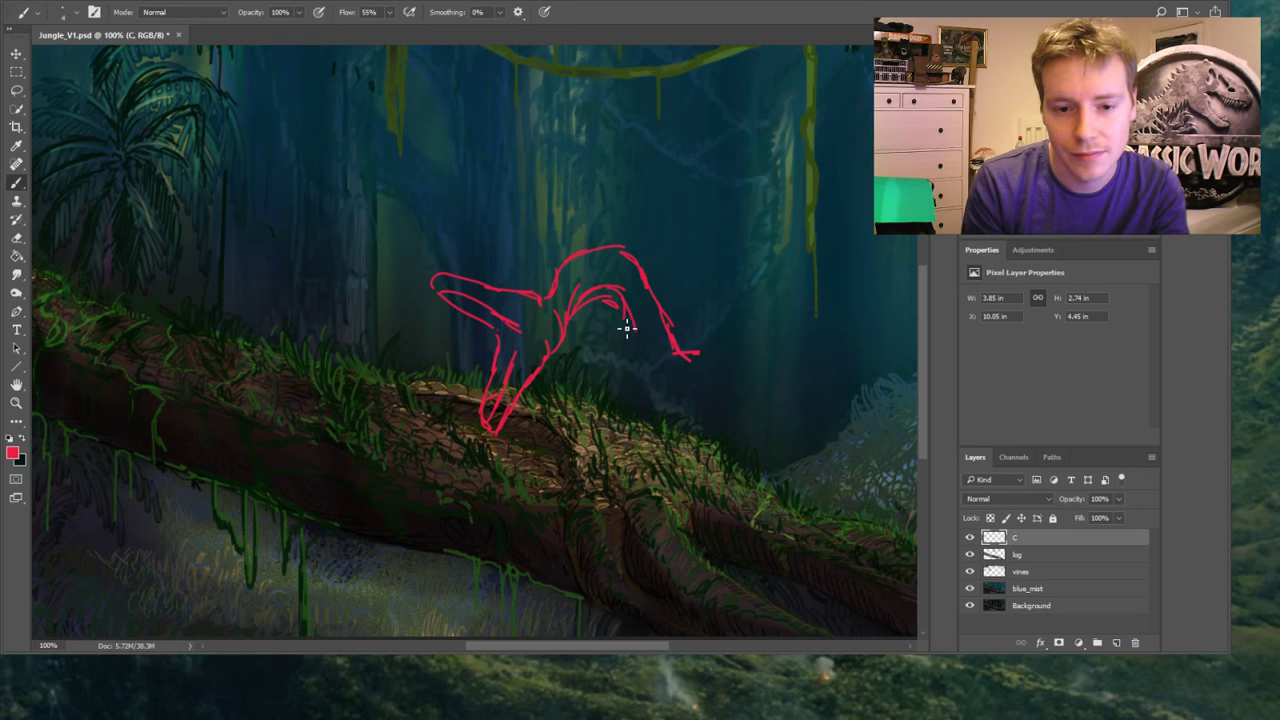
{"action": "mouse_move", "coordinate": [626, 328]}
{"action": "left_mouse_down"}
{"action": "mouse_move", "coordinate": [664, 385]}
{"action": "mouse_move", "coordinate": [636, 337]}
{"action": "mouse_move", "coordinate": [685, 392]}
{"action": "mouse_move", "coordinate": [670, 386]}
{"action": "mouse_move", "coordinate": [690, 430]}
{"action": "left_mouse_up"}
Draw the hind leg and a clawed hind foot on the log, redoing the leg-loop strokes
{"action": "mouse_move", "coordinate": [700, 356]}
{"action": "left_mouse_down"}
{"action": "mouse_move", "coordinate": [764, 375]}
{"action": "mouse_move", "coordinate": [777, 391]}
{"action": "mouse_move", "coordinate": [779, 464]}
{"action": "mouse_move", "coordinate": [759, 418]}
{"action": "mouse_move", "coordinate": [819, 364]}
{"action": "mouse_move", "coordinate": [837, 382]}
{"action": "mouse_move", "coordinate": [820, 428]}
{"action": "mouse_move", "coordinate": [790, 421]}
{"action": "mouse_move", "coordinate": [784, 486]}
{"action": "mouse_move", "coordinate": [769, 491]}
{"action": "mouse_move", "coordinate": [794, 495]}
{"action": "mouse_move", "coordinate": [803, 530]}
{"action": "mouse_move", "coordinate": [780, 563]}
{"action": "left_mouse_up"}
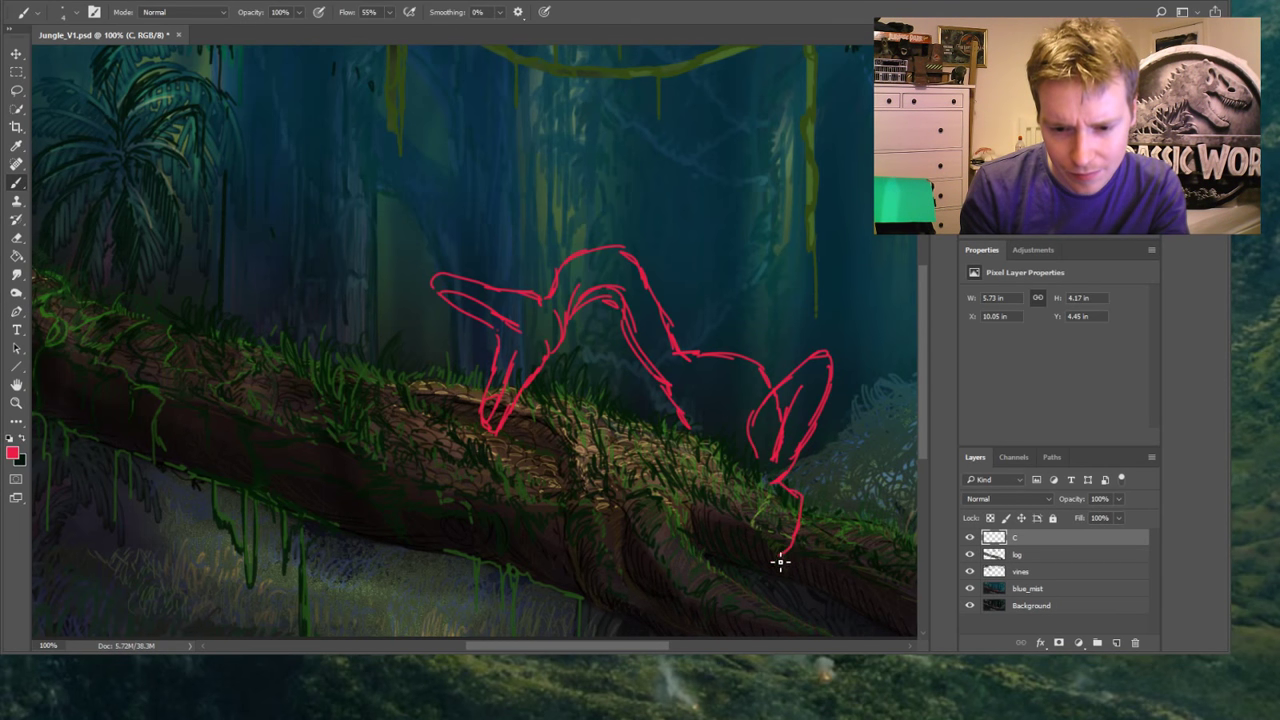
{"action": "mouse_move", "coordinate": [770, 510]}
{"action": "left_mouse_down"}
{"action": "mouse_move", "coordinate": [767, 567]}
{"action": "mouse_move", "coordinate": [791, 510]}
{"action": "mouse_move", "coordinate": [759, 497]}
{"action": "mouse_move", "coordinate": [754, 571]}
{"action": "mouse_move", "coordinate": [765, 494]}
{"action": "left_mouse_up"}
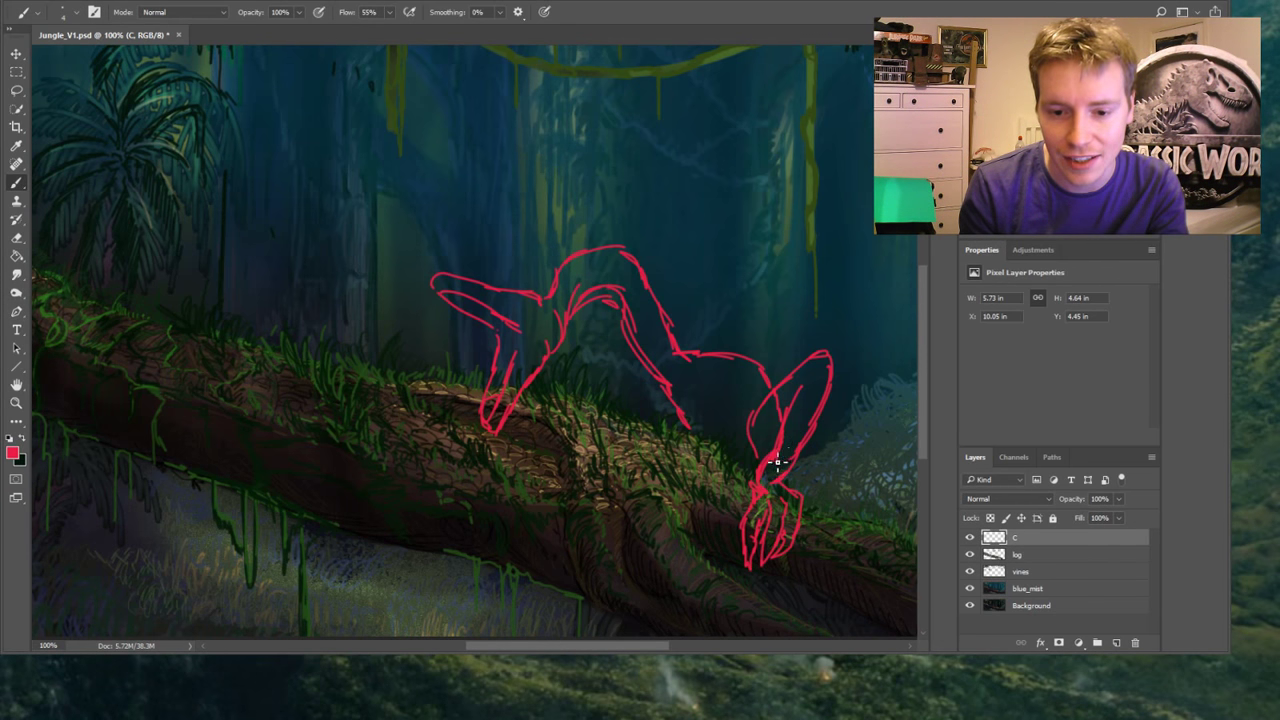
{"action": "left_click_drag", "start_coordinate": [708, 403], "coordinate": [716, 455]}
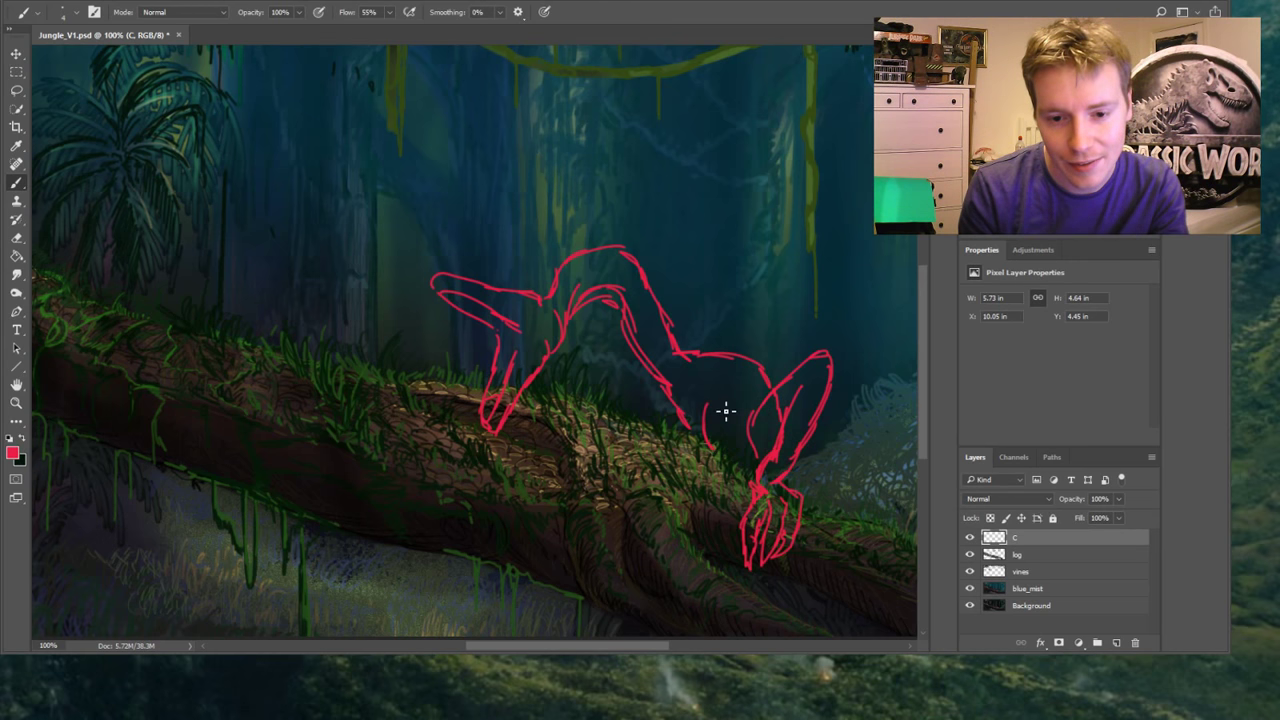
{"action": "left_click_drag", "start_coordinate": [726, 410], "coordinate": [713, 457]}
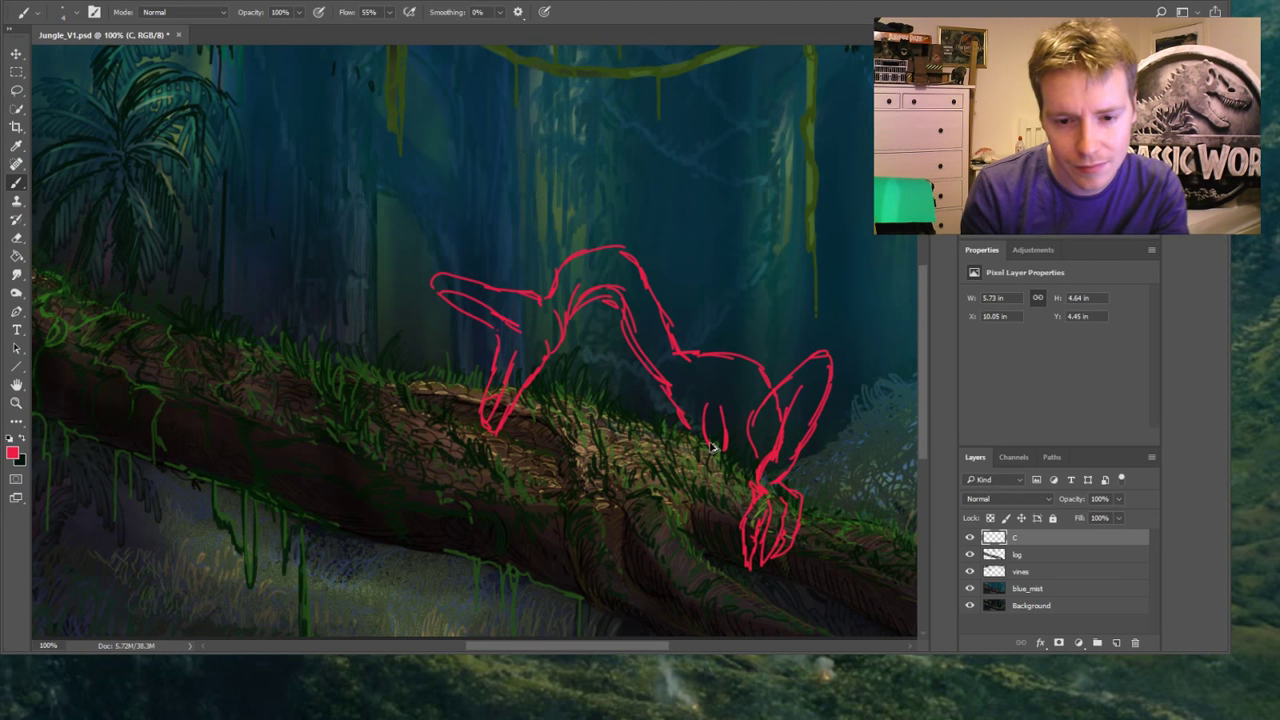
{"action": "key", "text": "ctrl+z"}
{"action": "key", "text": "ctrl+z"}
{"action": "key", "text": "ctrl+z"}
{"action": "mouse_move", "coordinate": [705, 418]}
{"action": "left_mouse_down"}
{"action": "mouse_move", "coordinate": [709, 451]}
{"action": "mouse_move", "coordinate": [726, 449]}
{"action": "mouse_move", "coordinate": [683, 476]}
{"action": "mouse_move", "coordinate": [589, 497]}
{"action": "mouse_move", "coordinate": [569, 527]}
{"action": "mouse_move", "coordinate": [600, 491]}
{"action": "mouse_move", "coordinate": [571, 514]}
{"action": "mouse_move", "coordinate": [600, 509]}
{"action": "mouse_move", "coordinate": [568, 541]}
{"action": "mouse_move", "coordinate": [631, 494]}
{"action": "mouse_move", "coordinate": [646, 505]}
{"action": "mouse_move", "coordinate": [706, 466]}
{"action": "mouse_move", "coordinate": [686, 434]}
{"action": "mouse_move", "coordinate": [713, 433]}
{"action": "mouse_move", "coordinate": [609, 410]}
{"action": "mouse_move", "coordinate": [574, 426]}
{"action": "mouse_move", "coordinate": [622, 413]}
{"action": "mouse_move", "coordinate": [549, 401]}
{"action": "mouse_move", "coordinate": [682, 430]}
{"action": "left_mouse_up"}
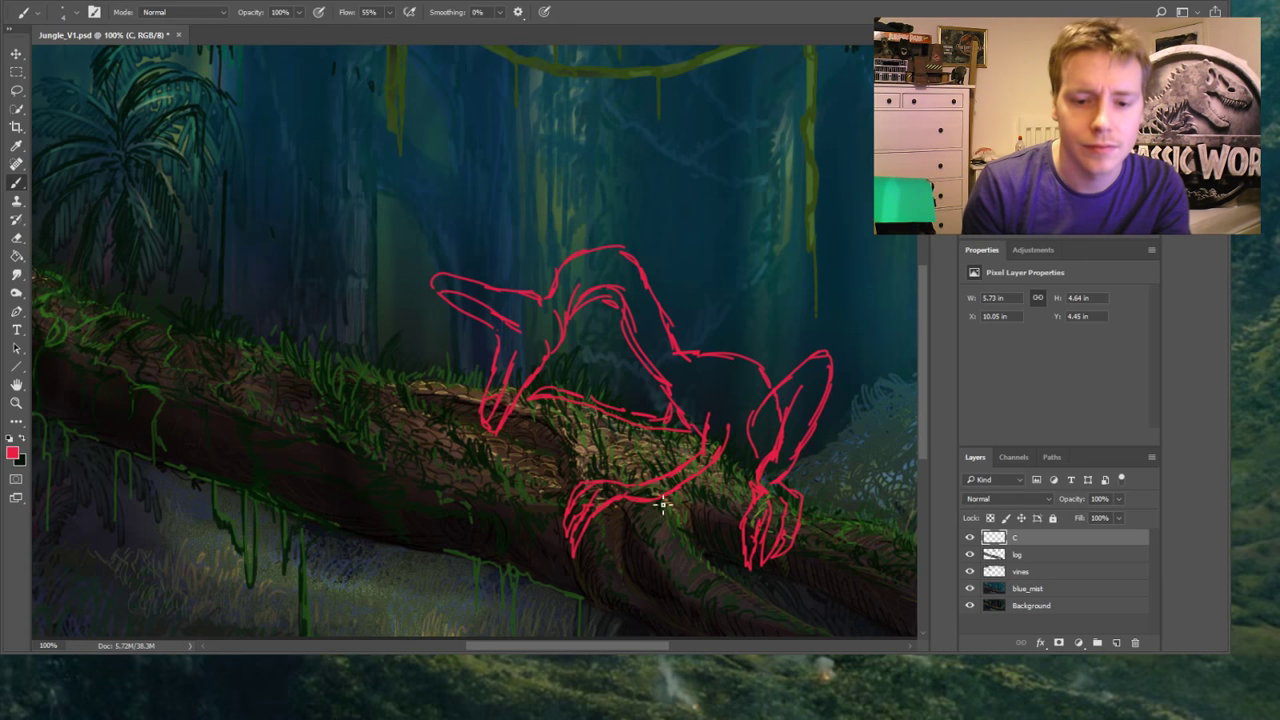
Brush a red tail curve beneath the log and fit the whole painting on screen
{"action": "scroll", "coordinate": [762, 430], "scroll_direction": "down", "scroll_amount": 4}
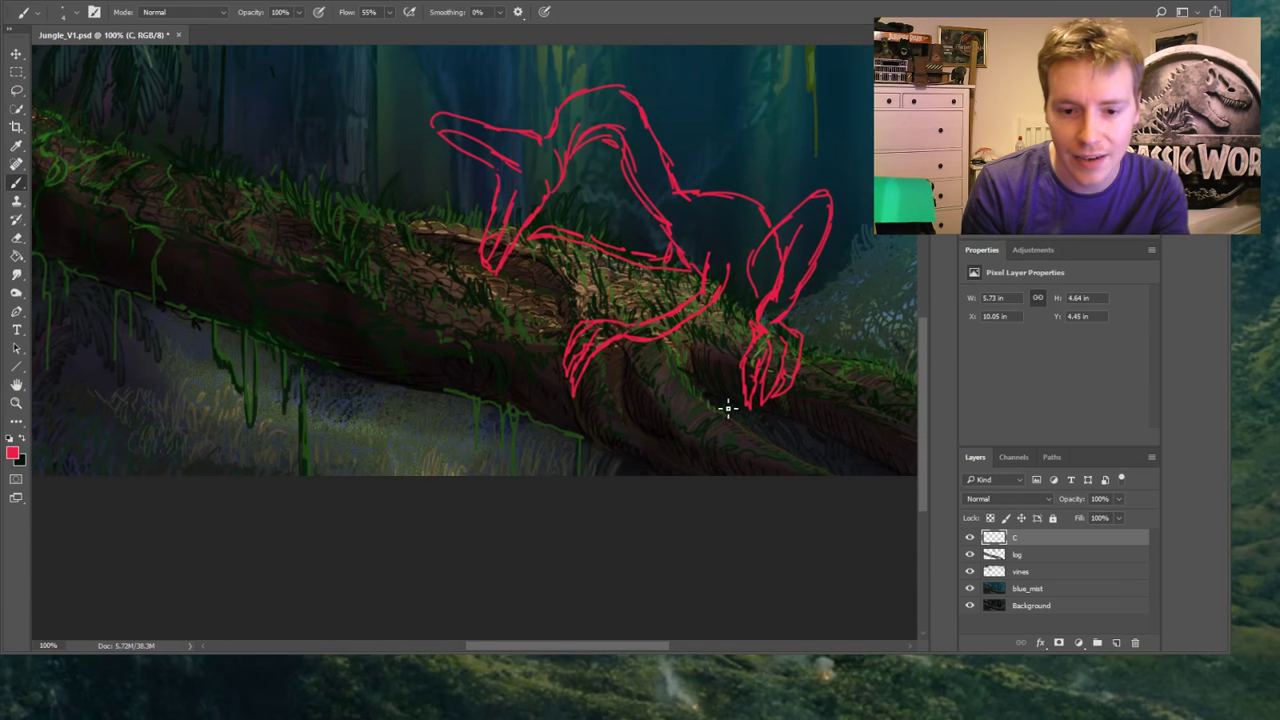
{"action": "mouse_move", "coordinate": [558, 431]}
{"action": "left_mouse_down"}
{"action": "mouse_move", "coordinate": [533, 464]}
{"action": "mouse_move", "coordinate": [462, 447]}
{"action": "mouse_move", "coordinate": [397, 454]}
{"action": "mouse_move", "coordinate": [370, 484]}
{"action": "mouse_move", "coordinate": [434, 452]}
{"action": "mouse_move", "coordinate": [509, 476]}
{"action": "mouse_move", "coordinate": [583, 458]}
{"action": "left_mouse_up"}
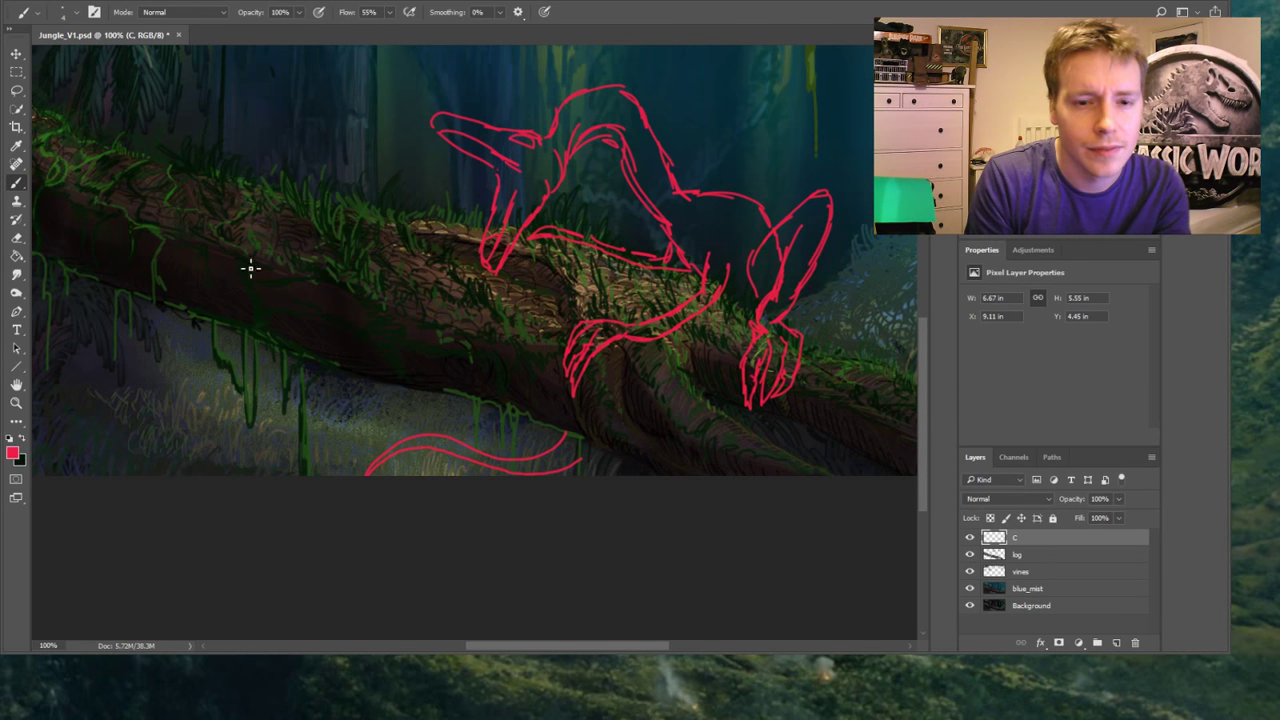
{"action": "left_click", "coordinate": [16, 402]}
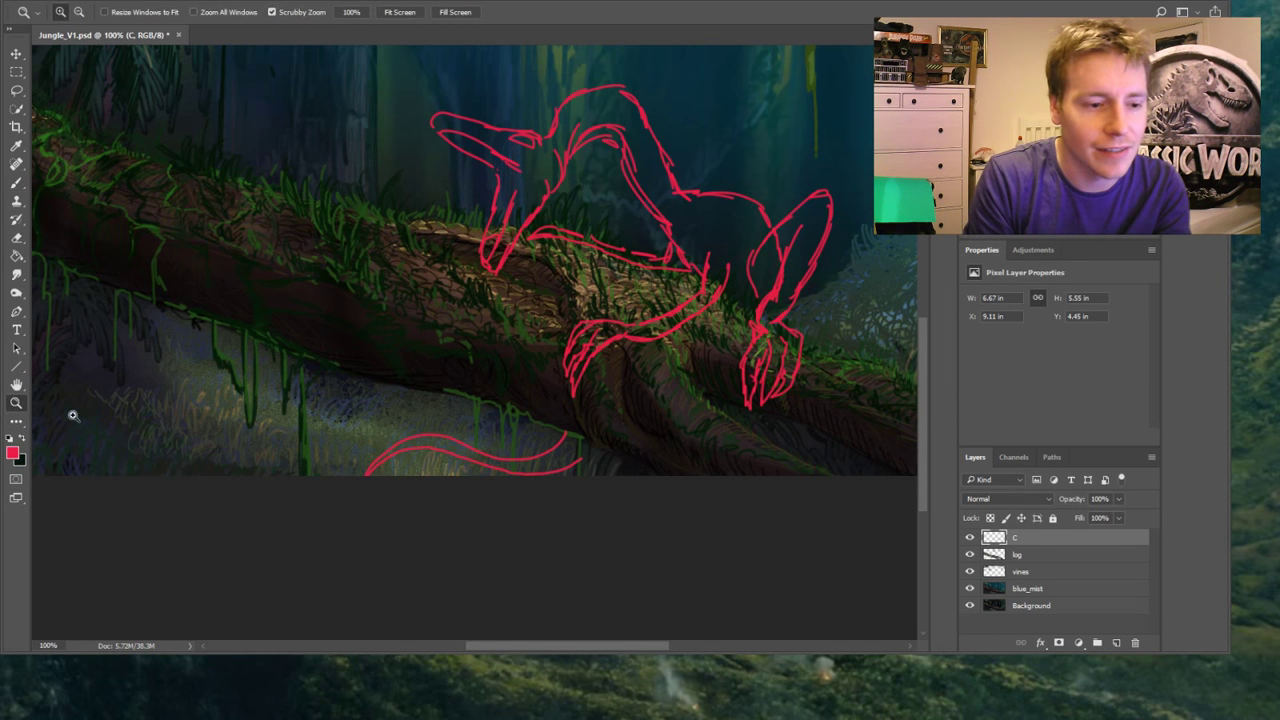
{"action": "left_click", "coordinate": [400, 12]}
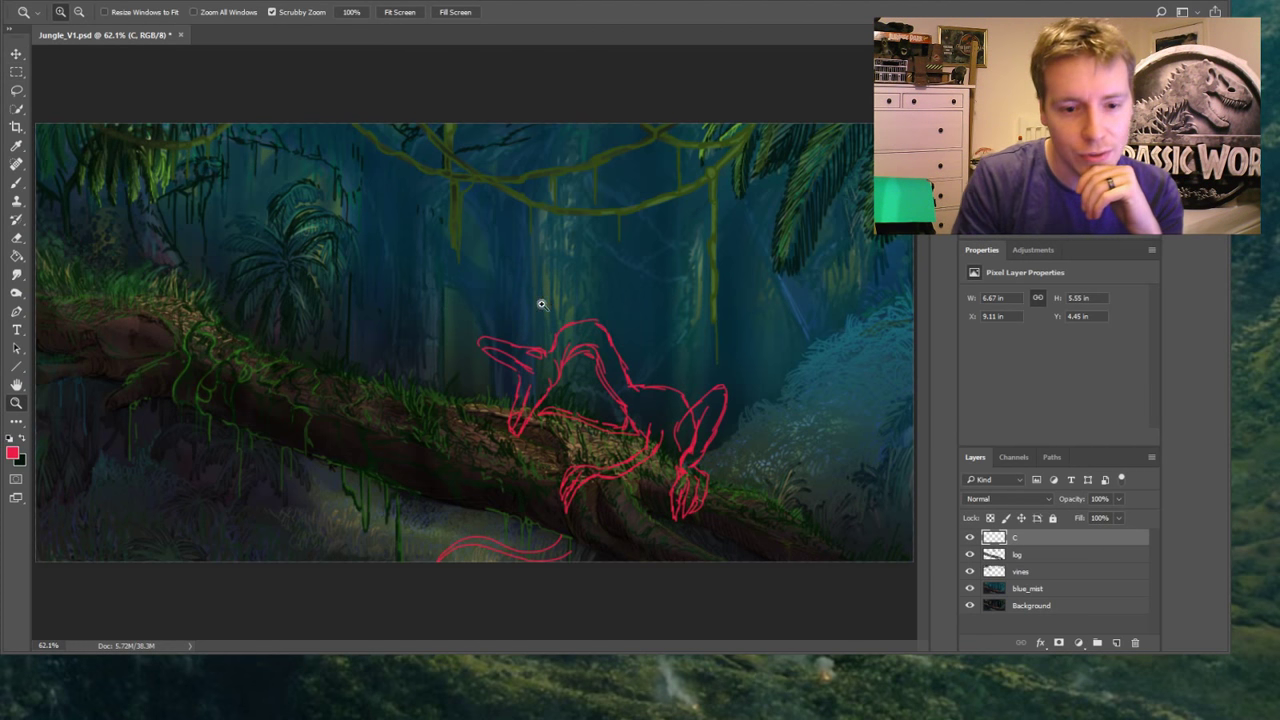
Try scaling the sketch down and moving it right along the log, then cancel the transform
{"action": "key", "text": "v"}
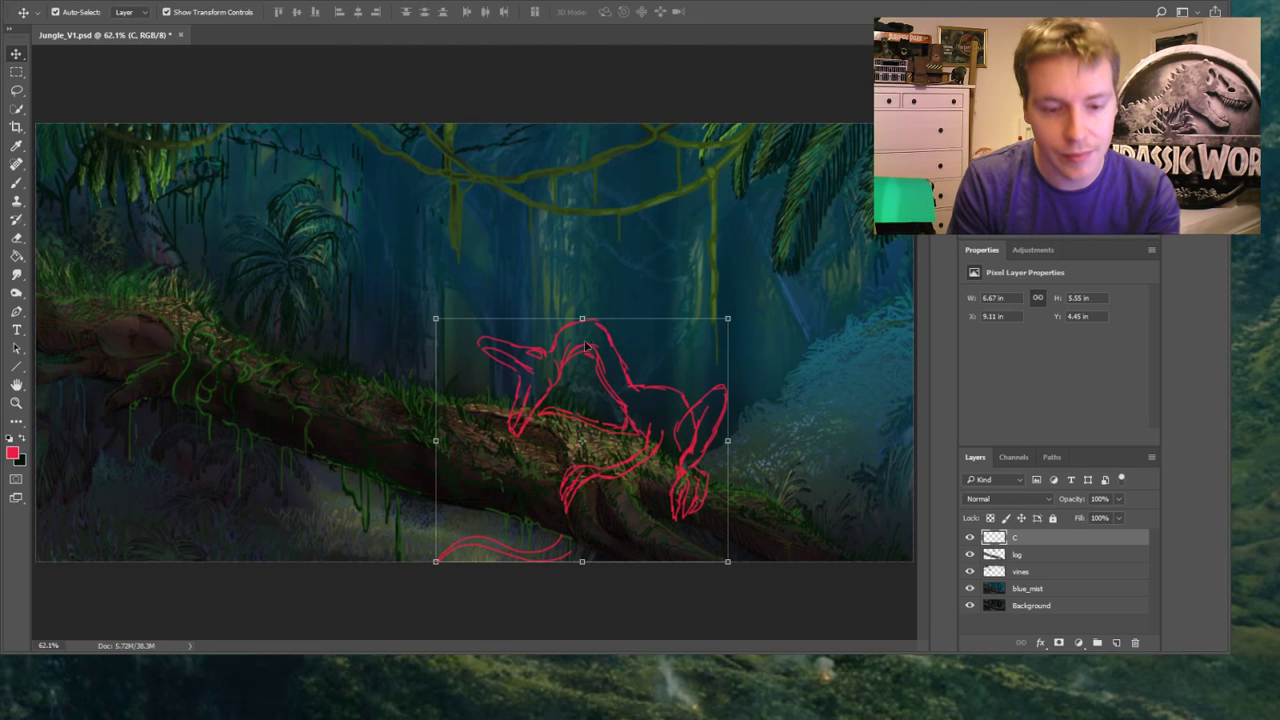
{"action": "mouse_move", "coordinate": [433, 318]}
{"action": "left_mouse_down"}
{"action": "mouse_move", "coordinate": [526, 392]}
{"action": "mouse_move", "coordinate": [557, 395]}
{"action": "left_mouse_up"}
{"action": "mouse_move", "coordinate": [685, 487]}
{"action": "left_mouse_down"}
{"action": "mouse_move", "coordinate": [660, 433]}
{"action": "mouse_move", "coordinate": [633, 461]}
{"action": "left_mouse_up"}
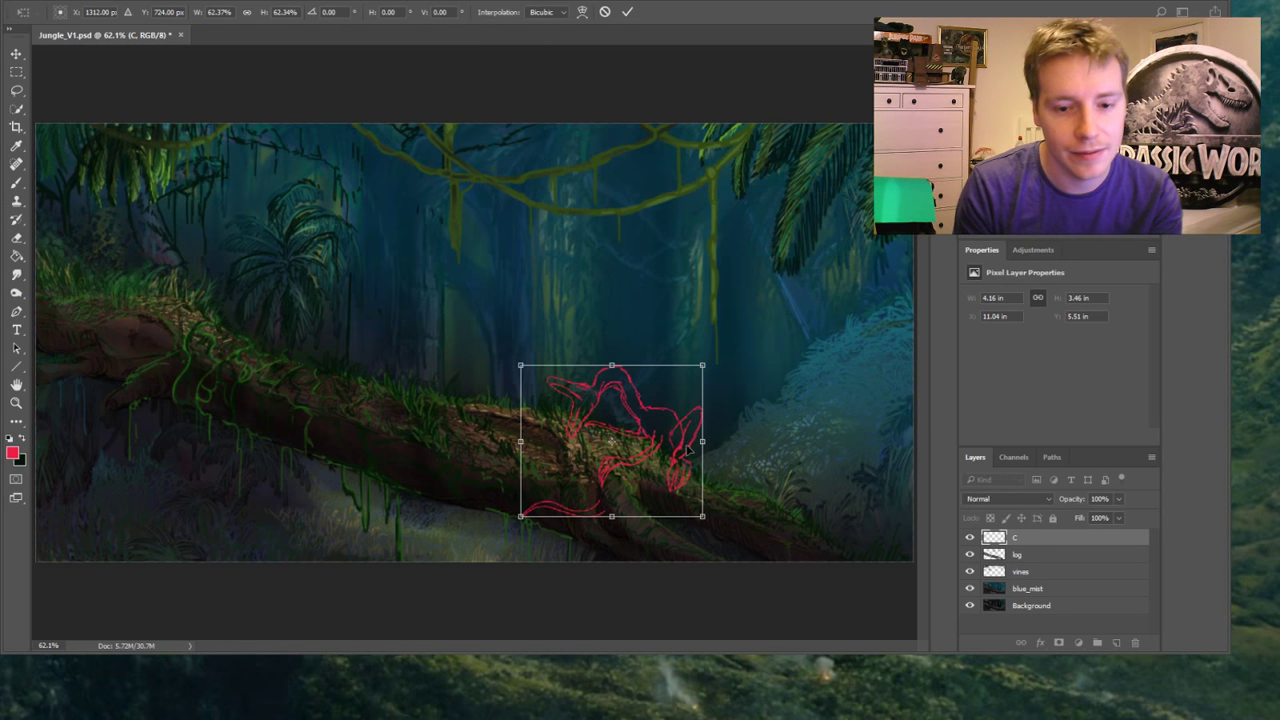
{"action": "left_click_drag", "start_coordinate": [651, 424], "coordinate": [721, 463]}
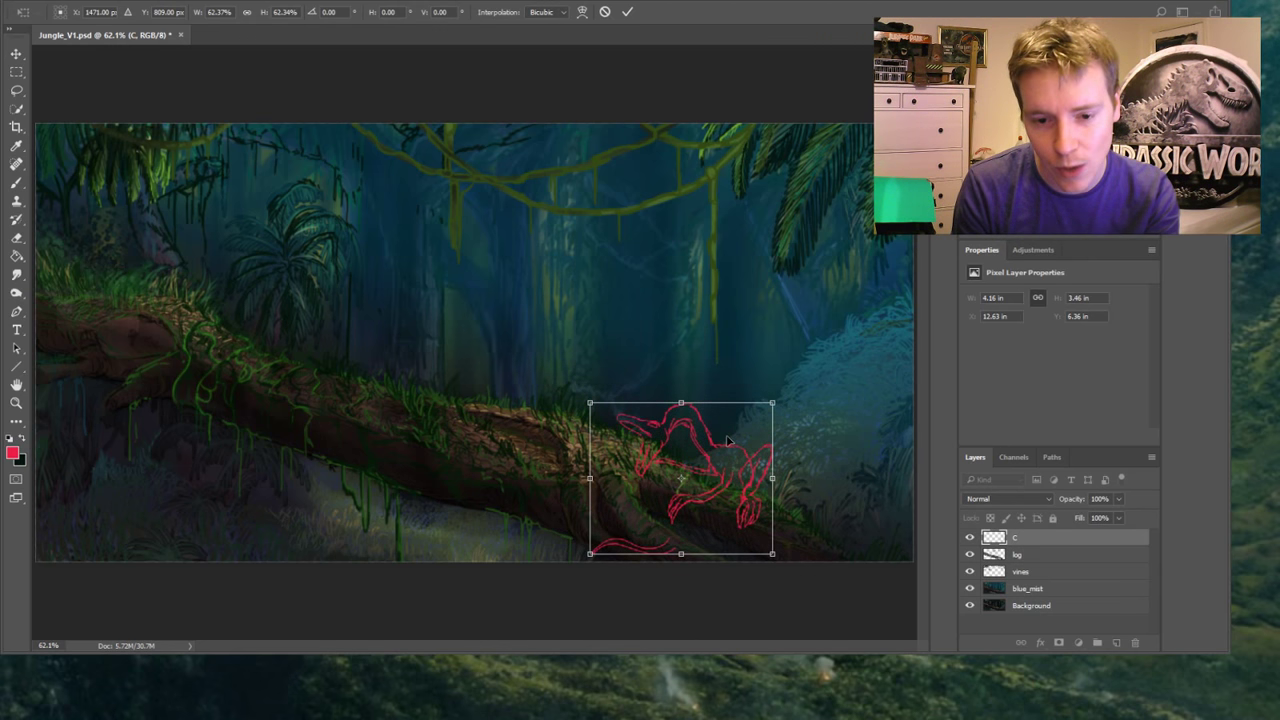
{"action": "mouse_move", "coordinate": [723, 448]}
{"action": "left_mouse_down"}
{"action": "mouse_move", "coordinate": [739, 428]}
{"action": "mouse_move", "coordinate": [721, 458]}
{"action": "left_mouse_up"}
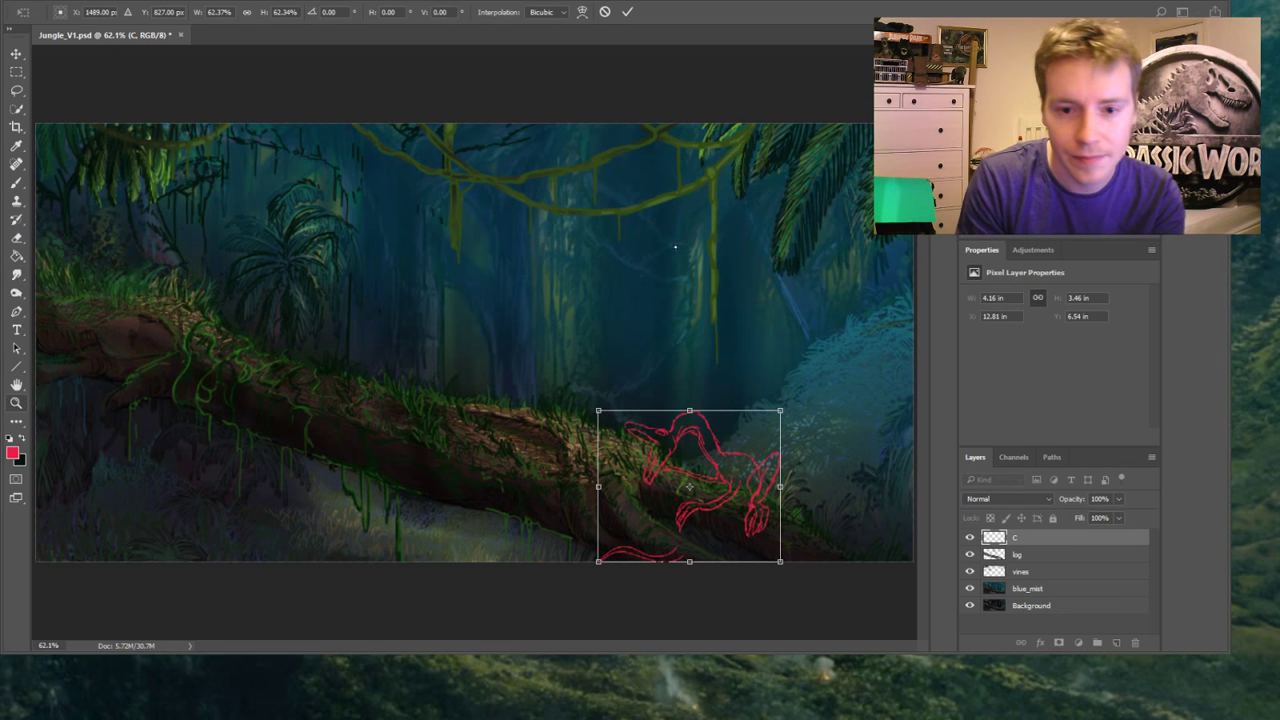
{"action": "key", "text": "Escape"}
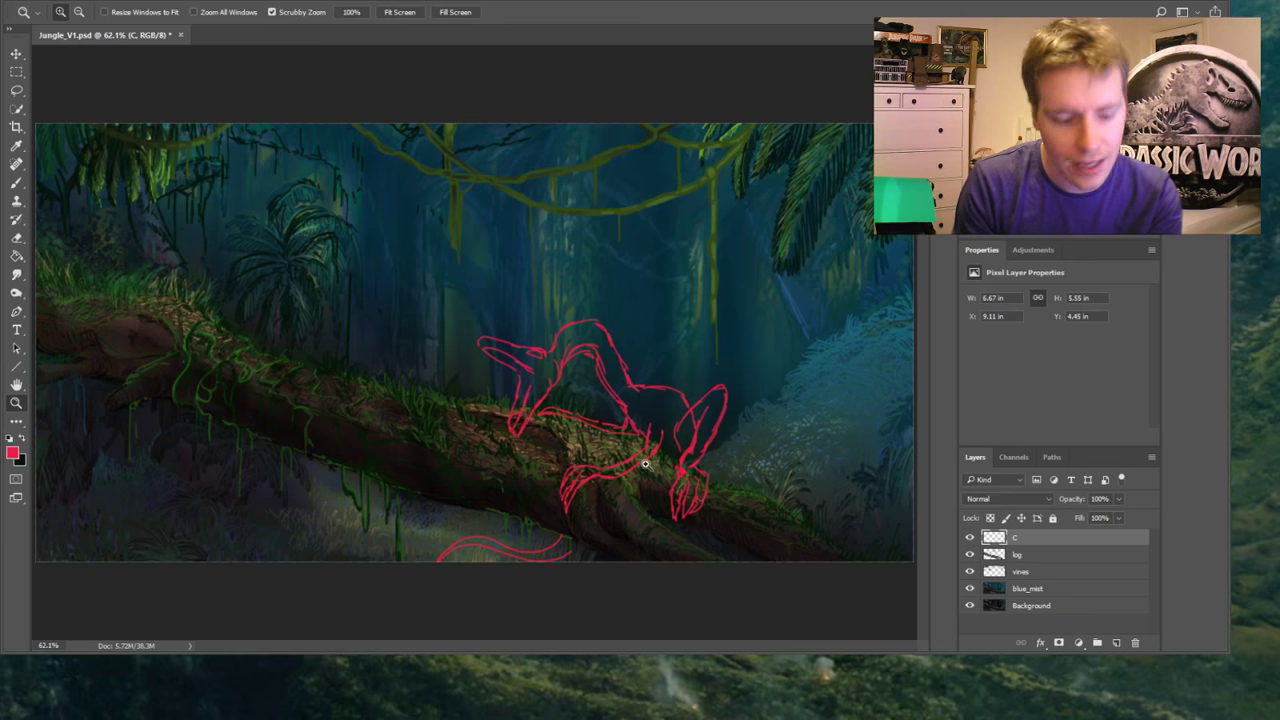
Rescale the sketch to about 59%, commit it lower and farther right, and zoom to 200%
{"action": "key", "text": "v"}
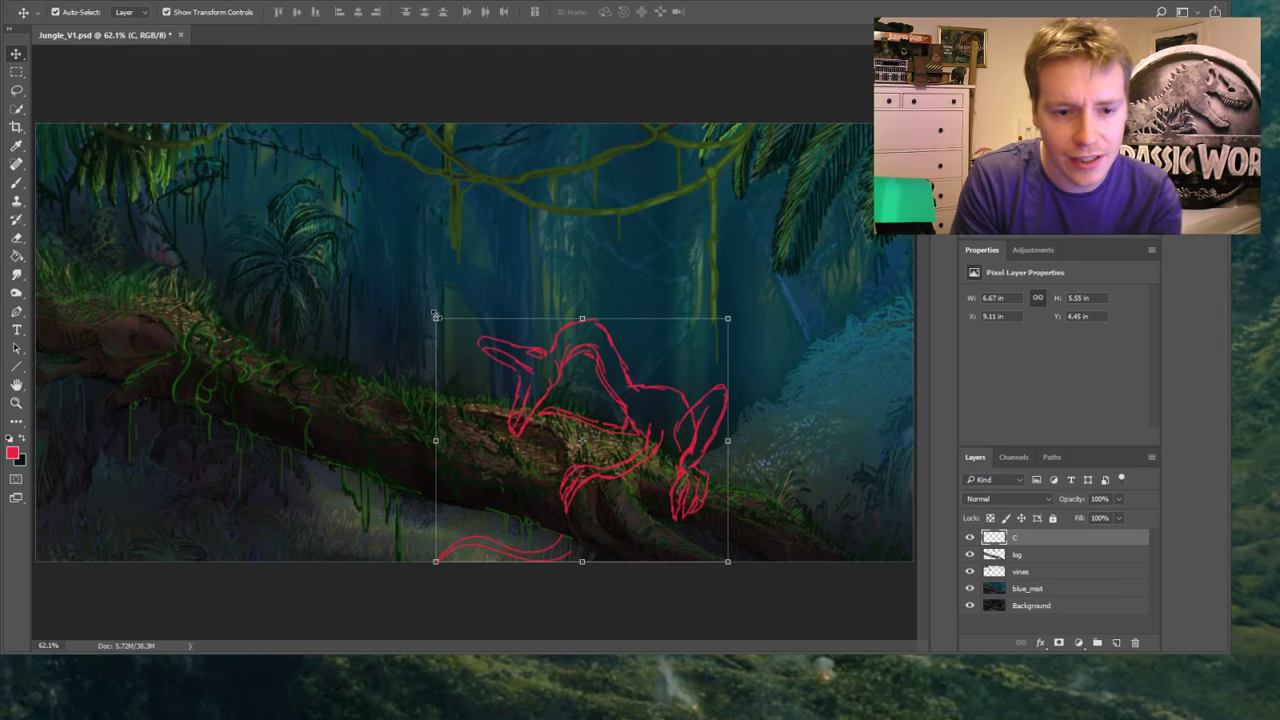
{"action": "mouse_move", "coordinate": [436, 316]}
{"action": "left_mouse_down"}
{"action": "mouse_move", "coordinate": [577, 434]}
{"action": "mouse_move", "coordinate": [551, 420]}
{"action": "left_mouse_up"}
{"action": "mouse_move", "coordinate": [662, 484]}
{"action": "left_mouse_down"}
{"action": "mouse_move", "coordinate": [722, 462]}
{"action": "mouse_move", "coordinate": [739, 482]}
{"action": "mouse_move", "coordinate": [724, 475]}
{"action": "left_mouse_up"}
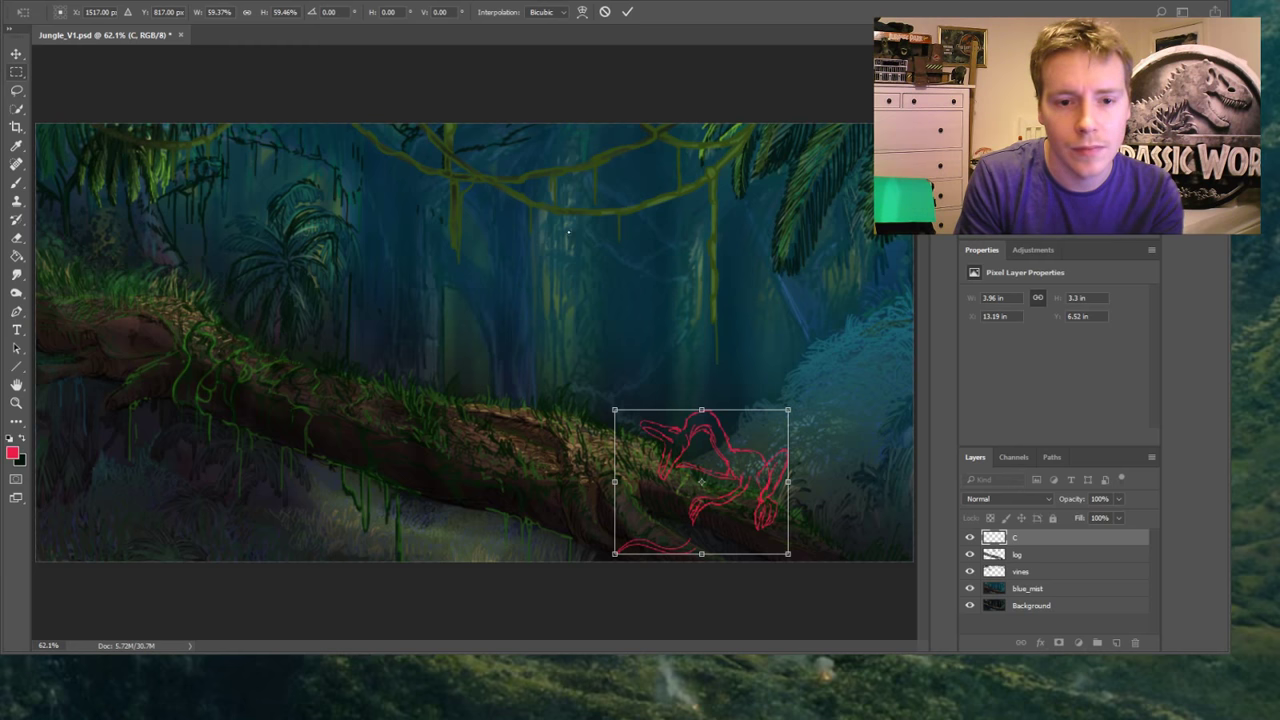
{"action": "key", "text": "Return"}
{"action": "key", "text": "z"}
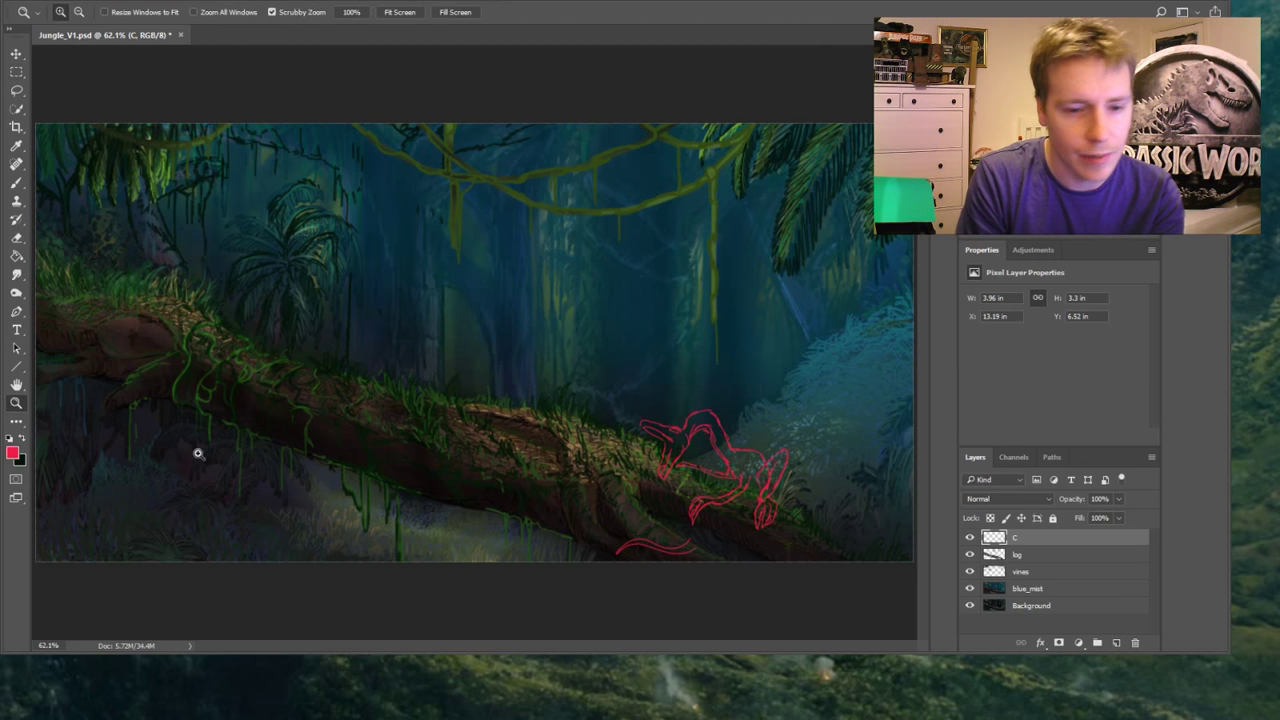
{"action": "left_click_drag", "start_coordinate": [712, 541], "coordinate": [772, 576]}
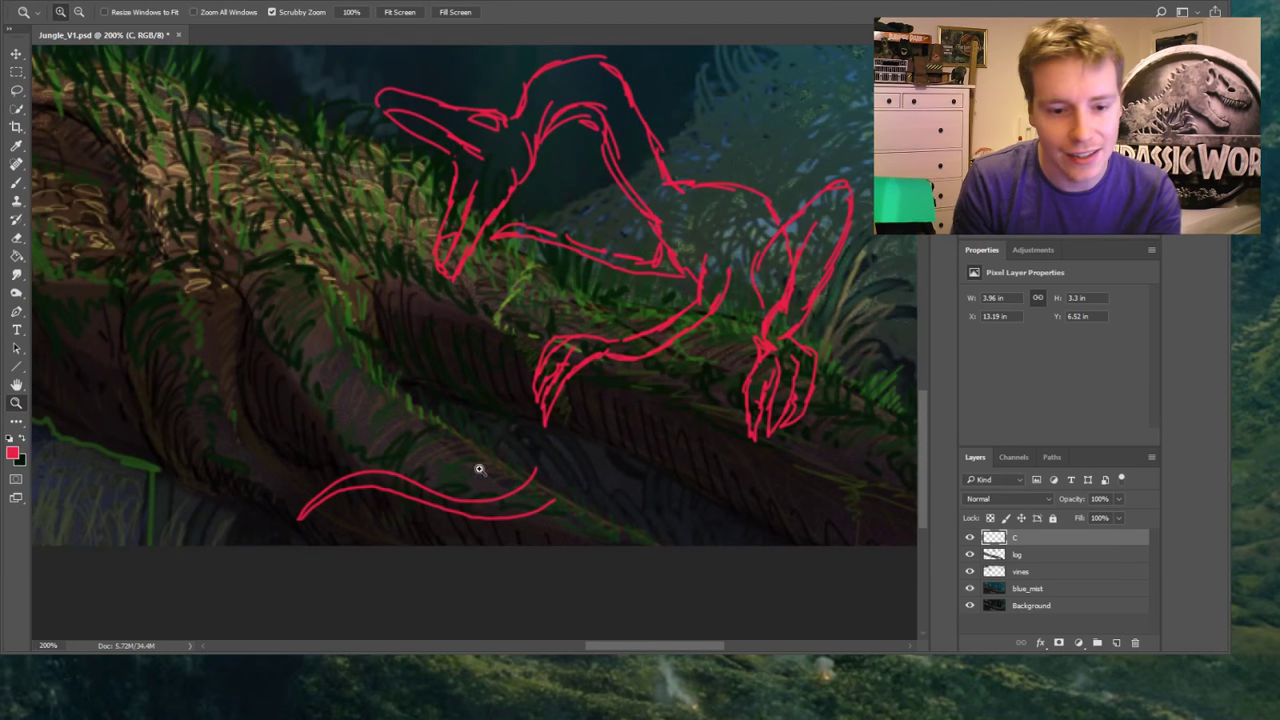
Lasso the tail stroke below the log and start a free transform on it
{"action": "key", "text": "l"}
{"action": "mouse_move", "coordinate": [540, 447]}
{"action": "left_mouse_down"}
{"action": "mouse_move", "coordinate": [378, 425]}
{"action": "mouse_move", "coordinate": [512, 587]}
{"action": "mouse_move", "coordinate": [557, 445]}
{"action": "mouse_move", "coordinate": [545, 443]}
{"action": "mouse_move", "coordinate": [660, 457]}
{"action": "mouse_move", "coordinate": [678, 438]}
{"action": "left_mouse_up"}
{"action": "key", "text": "v"}
{"action": "key", "text": "ctrl+t"}
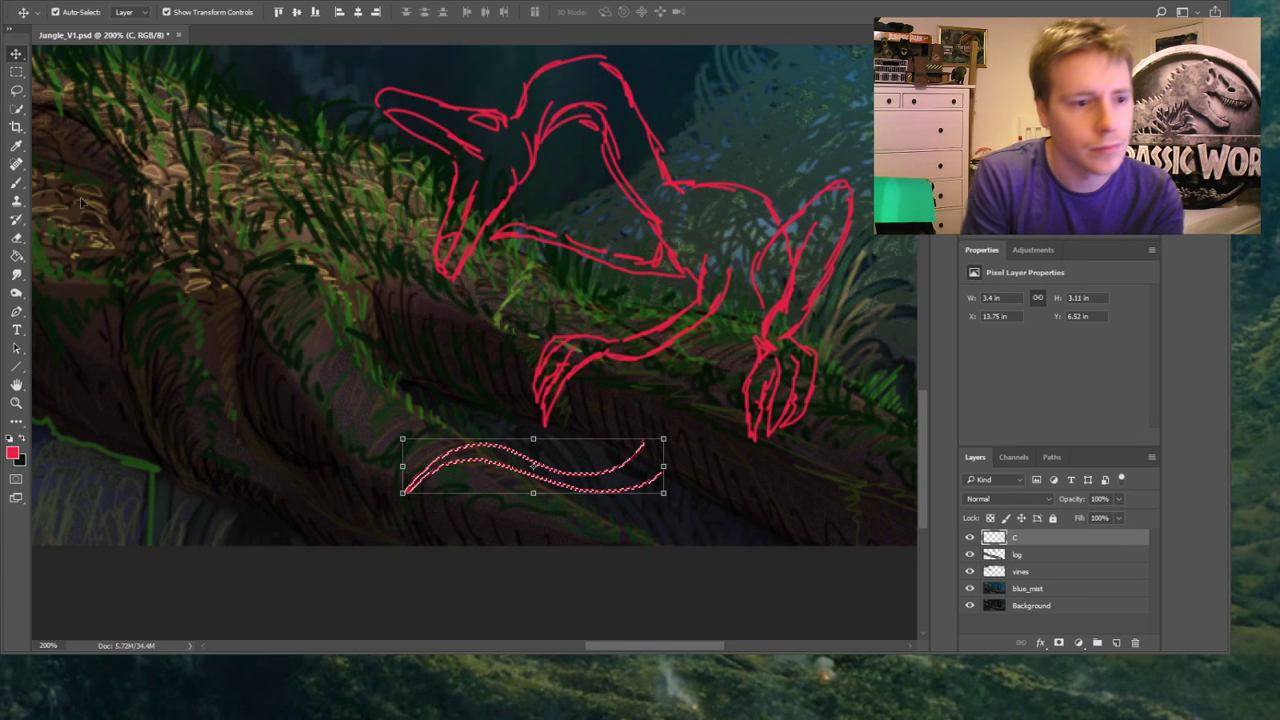
Switch to the log layer, clear the selection, and settle on the Eraser tool
{"action": "key", "text": "alt+bracketleft"}
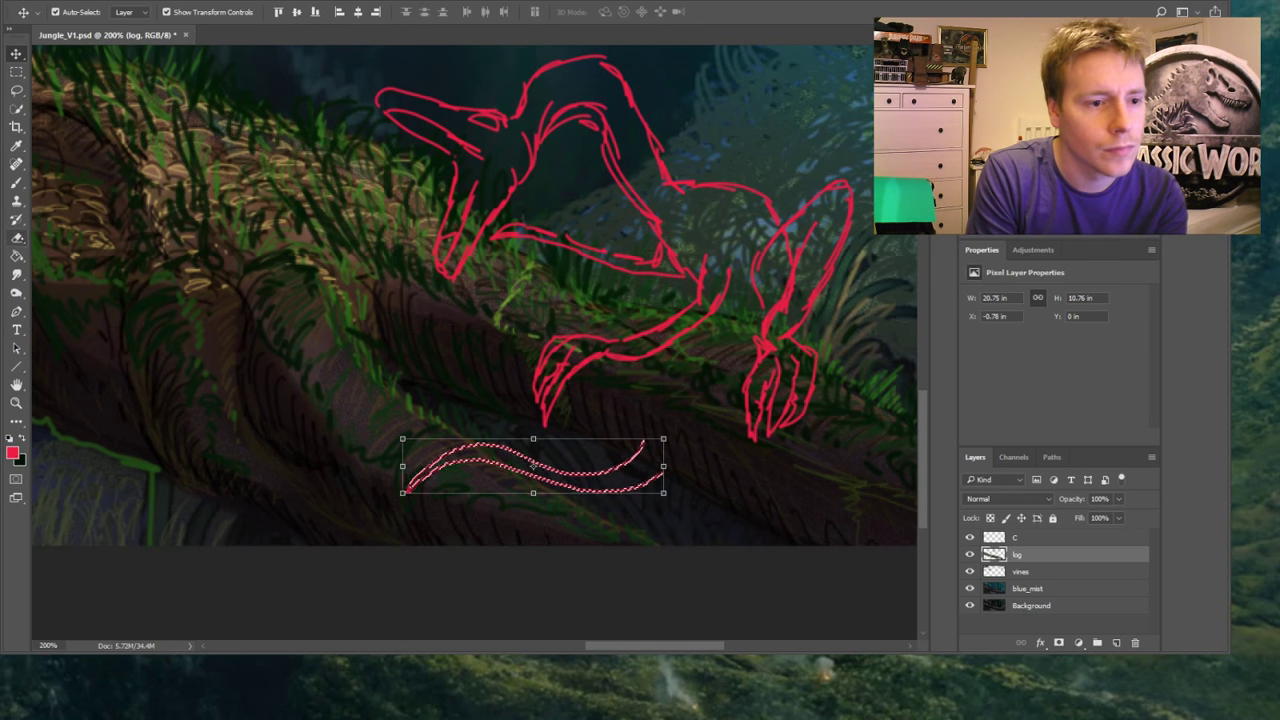
{"action": "key", "text": "e"}
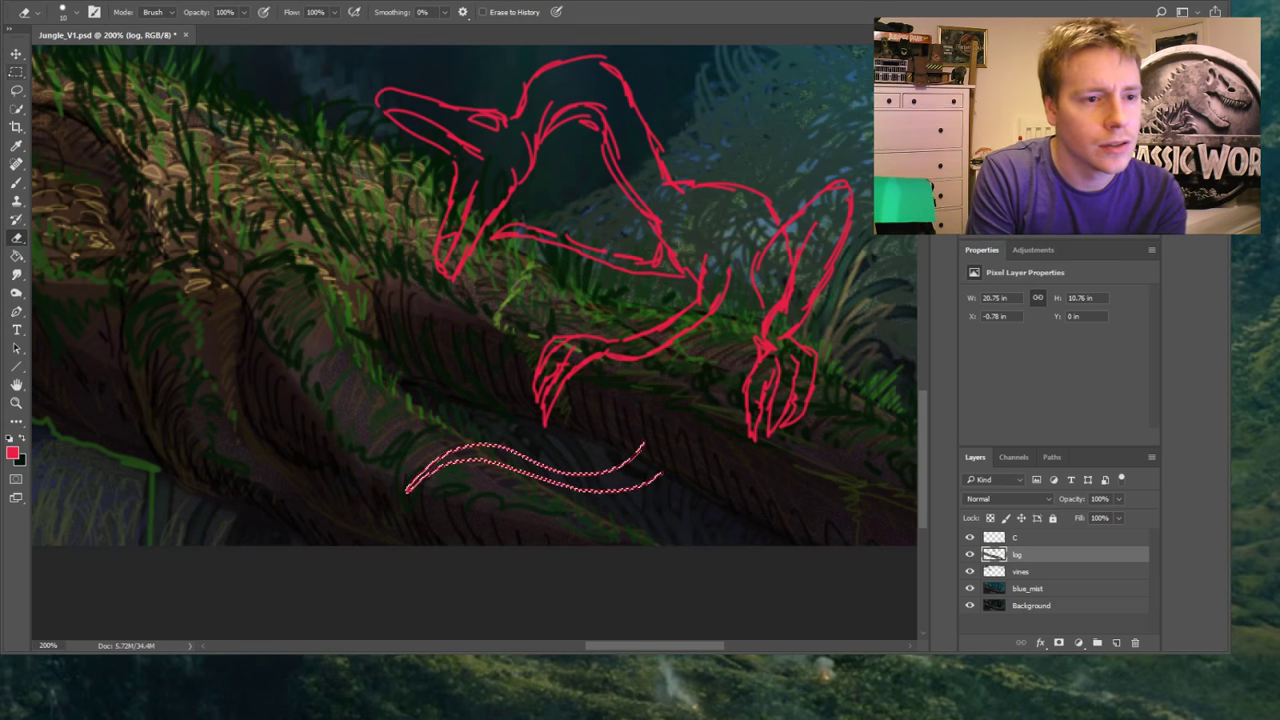
{"action": "key", "text": "m"}
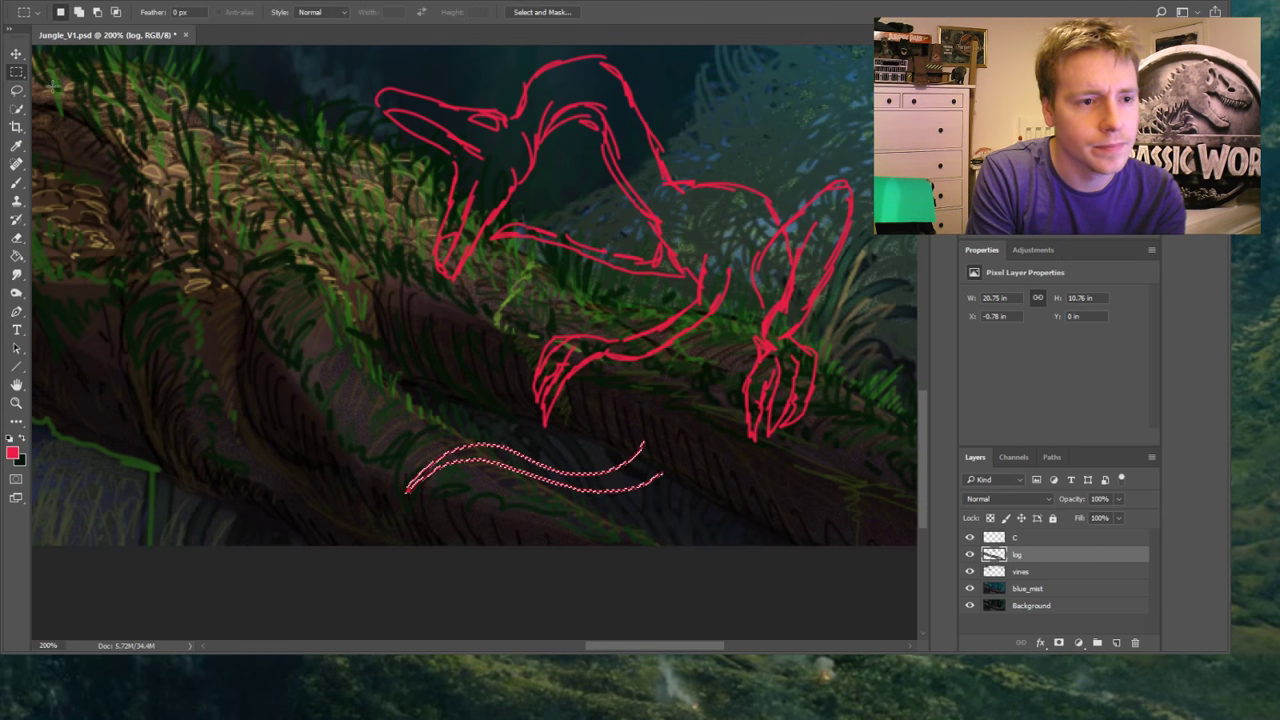
{"action": "key", "text": "ctrl+d"}
{"action": "key", "text": "e"}
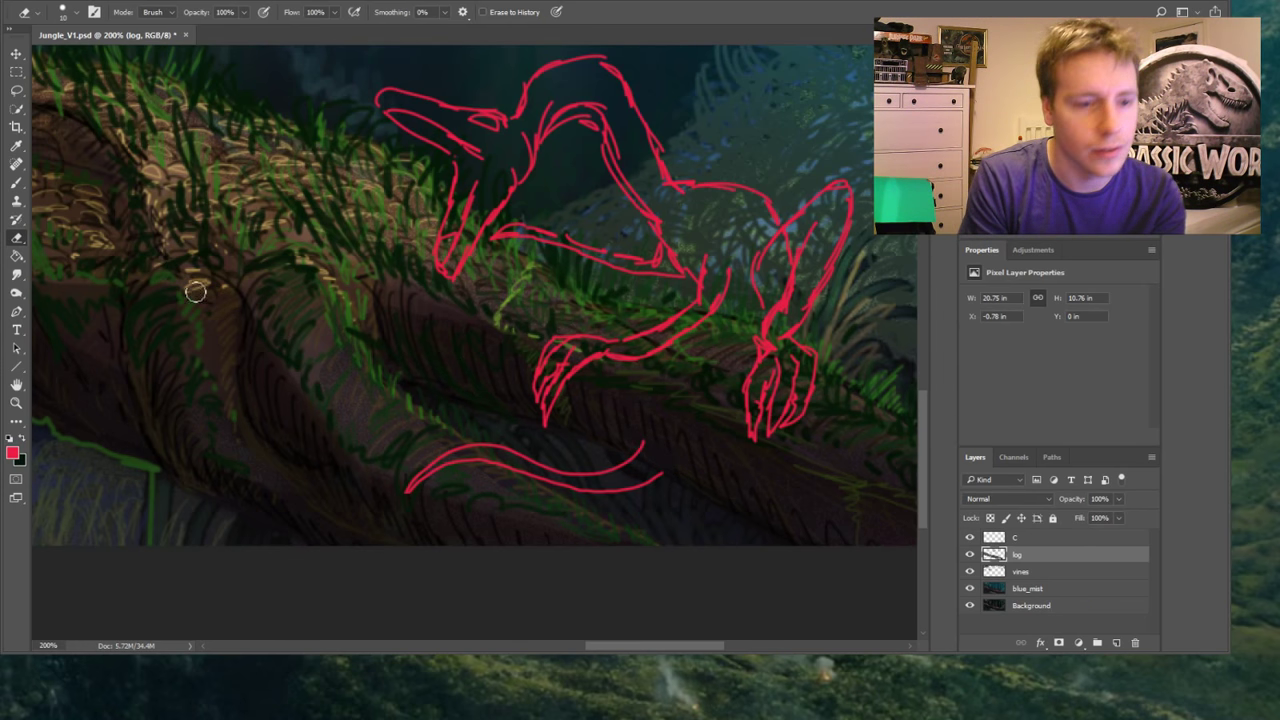
{"action": "left_click", "coordinate": [16, 73]}
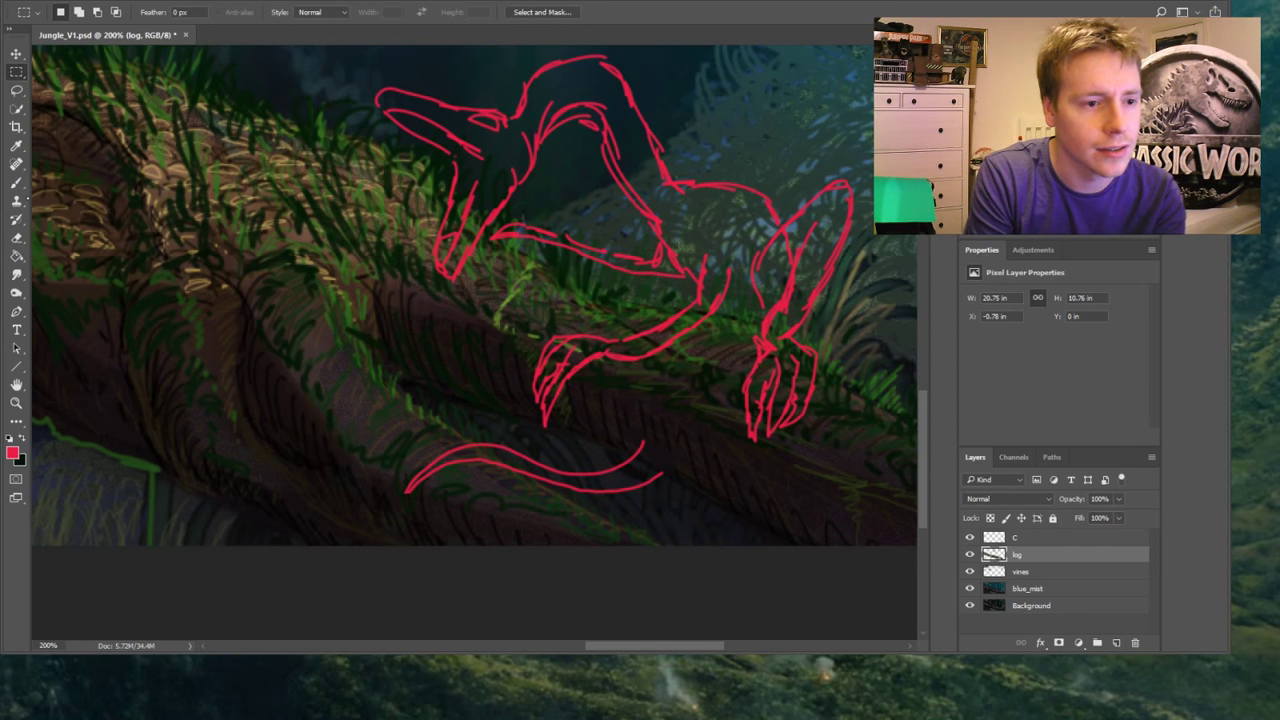
{"action": "left_click", "coordinate": [16, 237]}
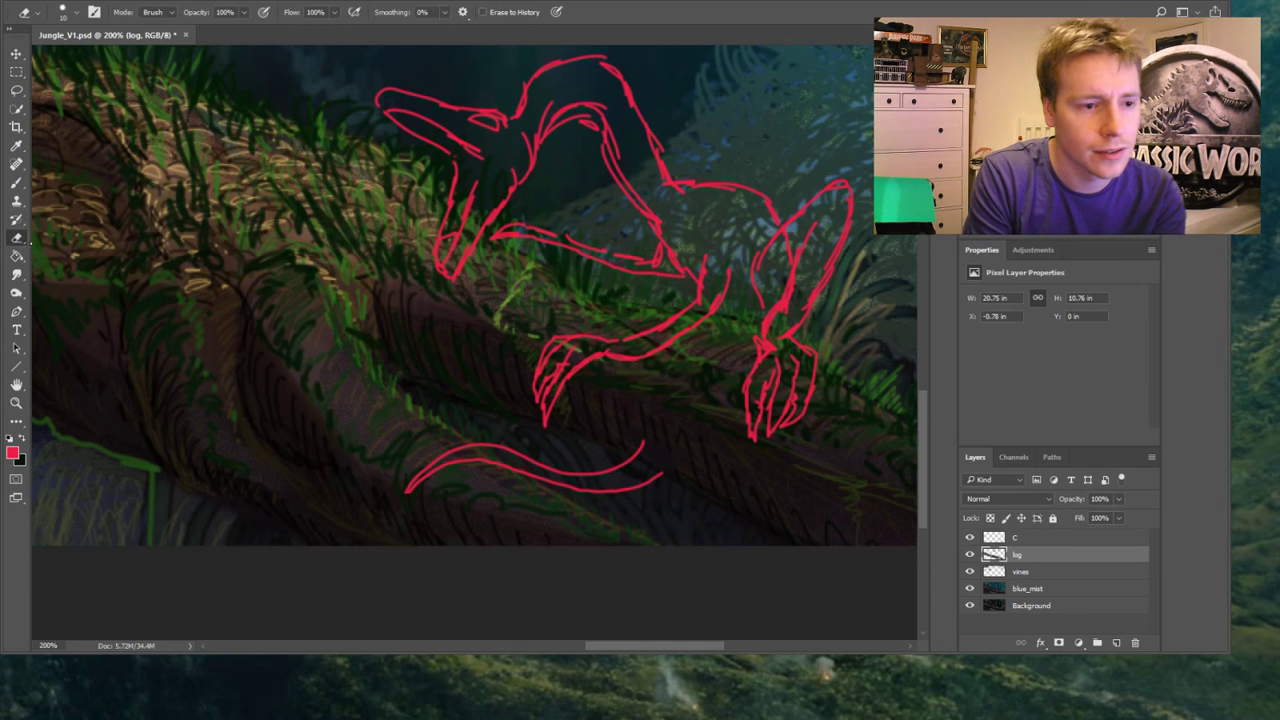
Toggle the log layer and layer C visibility to compare, then make layer C active
{"action": "left_click", "coordinate": [976, 558]}
{"action": "left_click", "coordinate": [976, 558]}
{"action": "left_click", "coordinate": [969, 537]}
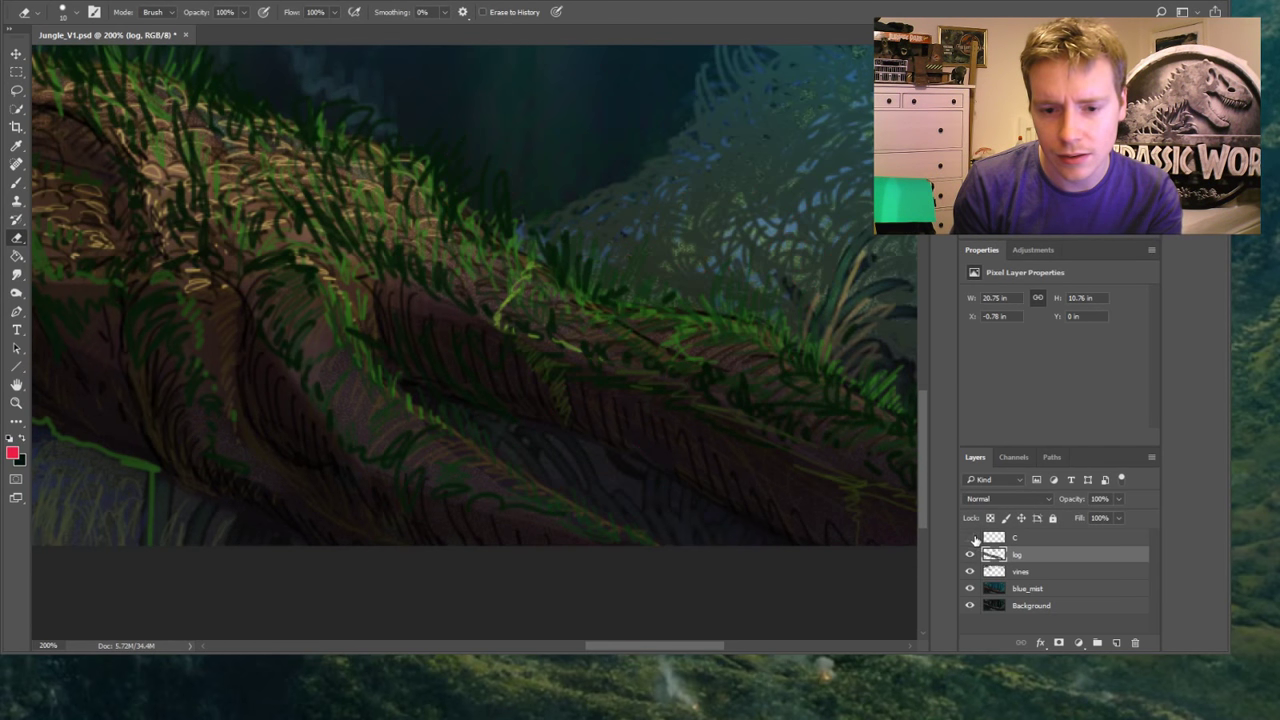
{"action": "left_click", "coordinate": [969, 537]}
{"action": "left_click", "coordinate": [1030, 537]}
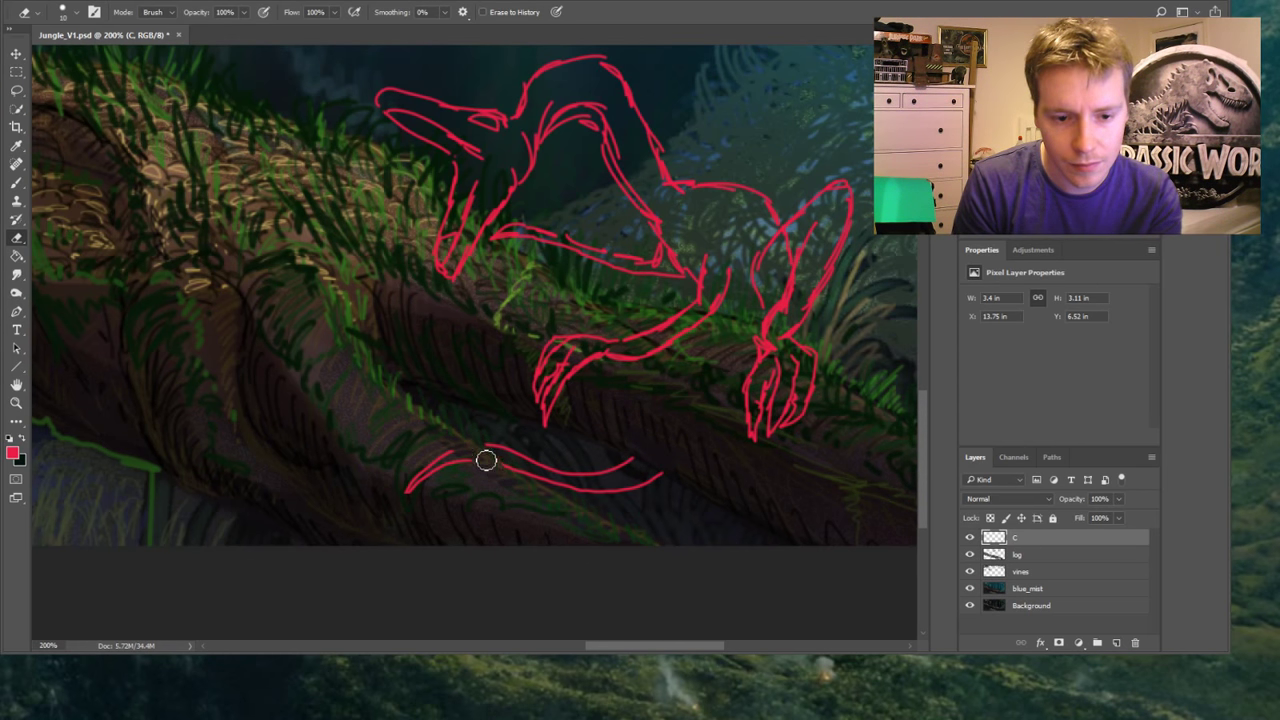
Erase the left end of the red tail stroke on layer C
{"action": "left_click_drag", "start_coordinate": [449, 457], "coordinate": [394, 514]}
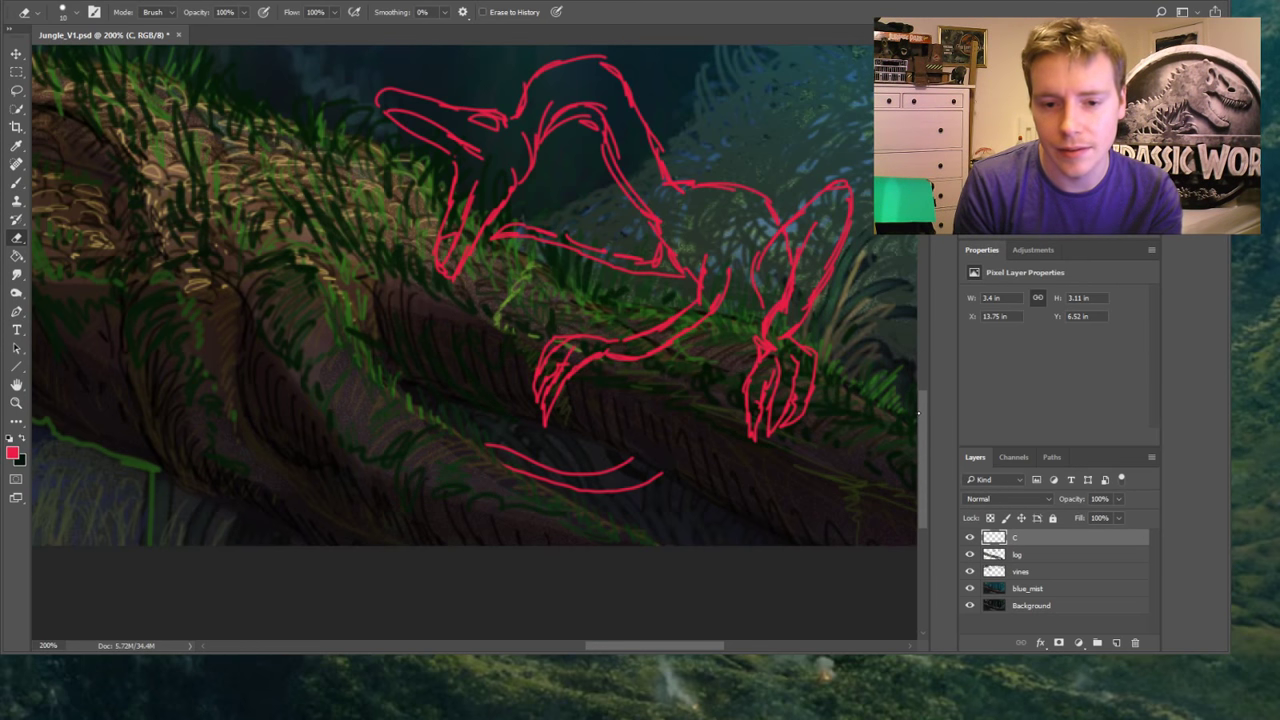
{"action": "left_click_drag", "start_coordinate": [918, 411], "coordinate": [921, 385]}
{"action": "left_click", "coordinate": [16, 89]}
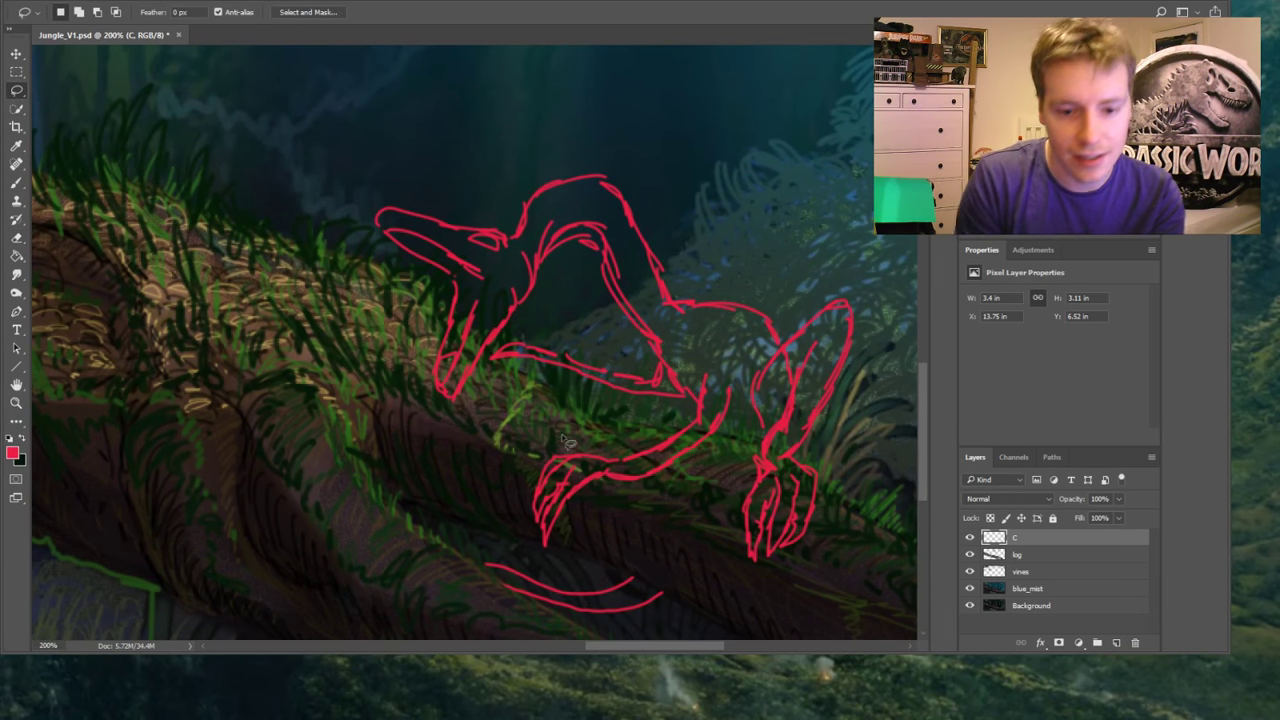
Rotate the lassoed front foot about 18° clockwise, nudge it up-right, and commit
{"action": "mouse_move", "coordinate": [568, 440]}
{"action": "left_mouse_down"}
{"action": "mouse_move", "coordinate": [606, 488]}
{"action": "mouse_move", "coordinate": [570, 441]}
{"action": "mouse_move", "coordinate": [555, 580]}
{"action": "mouse_move", "coordinate": [610, 514]}
{"action": "left_mouse_up"}
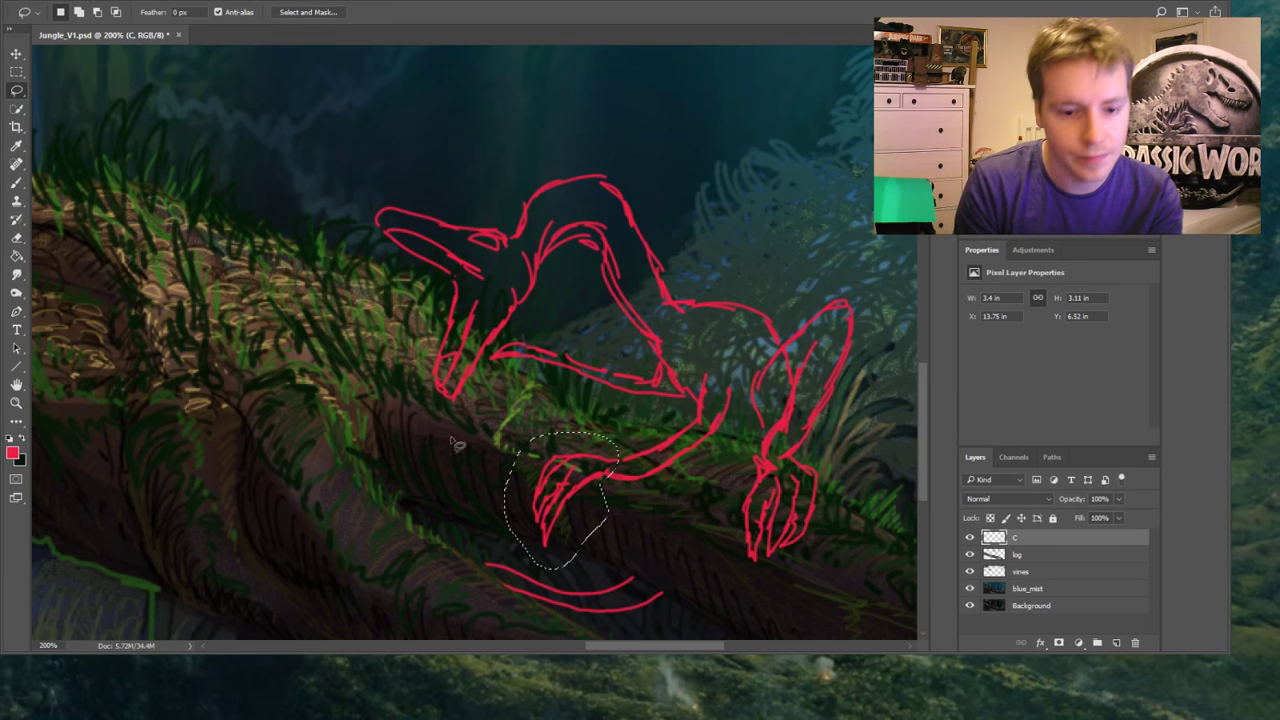
{"action": "left_click", "coordinate": [16, 53]}
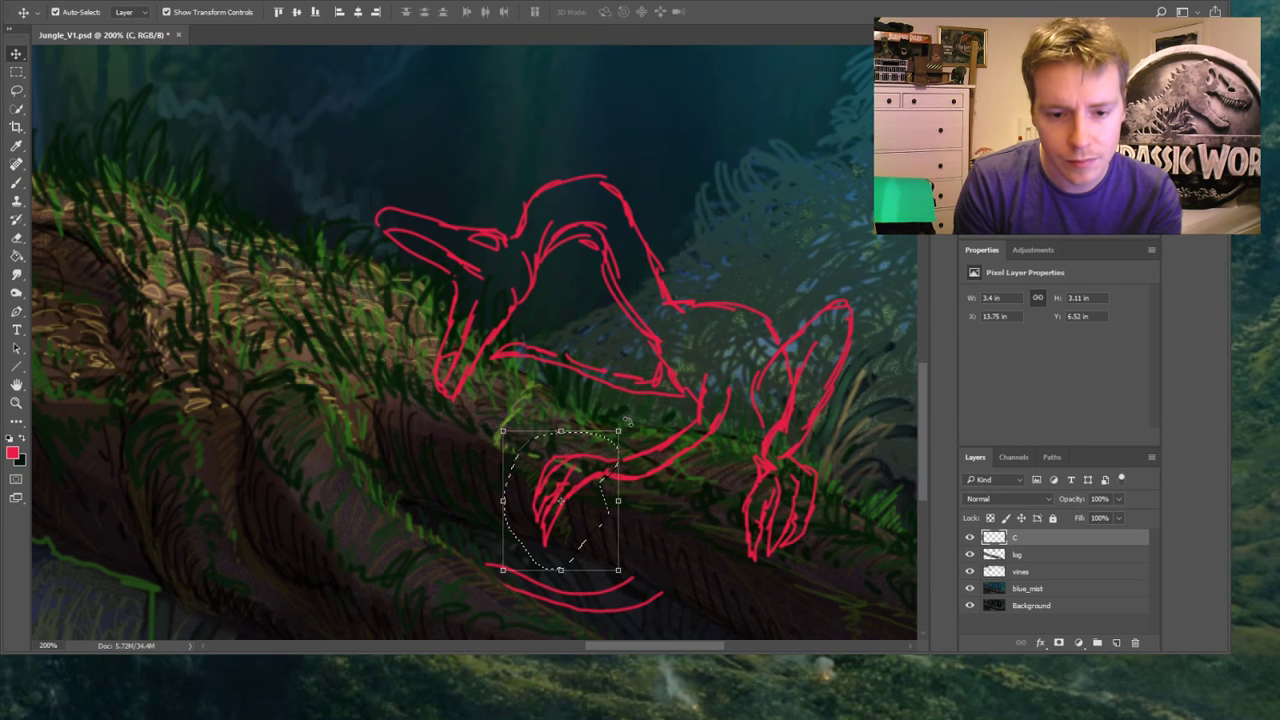
{"action": "left_click_drag", "start_coordinate": [626, 420], "coordinate": [648, 445]}
{"action": "left_click_drag", "start_coordinate": [590, 482], "coordinate": [610, 467]}
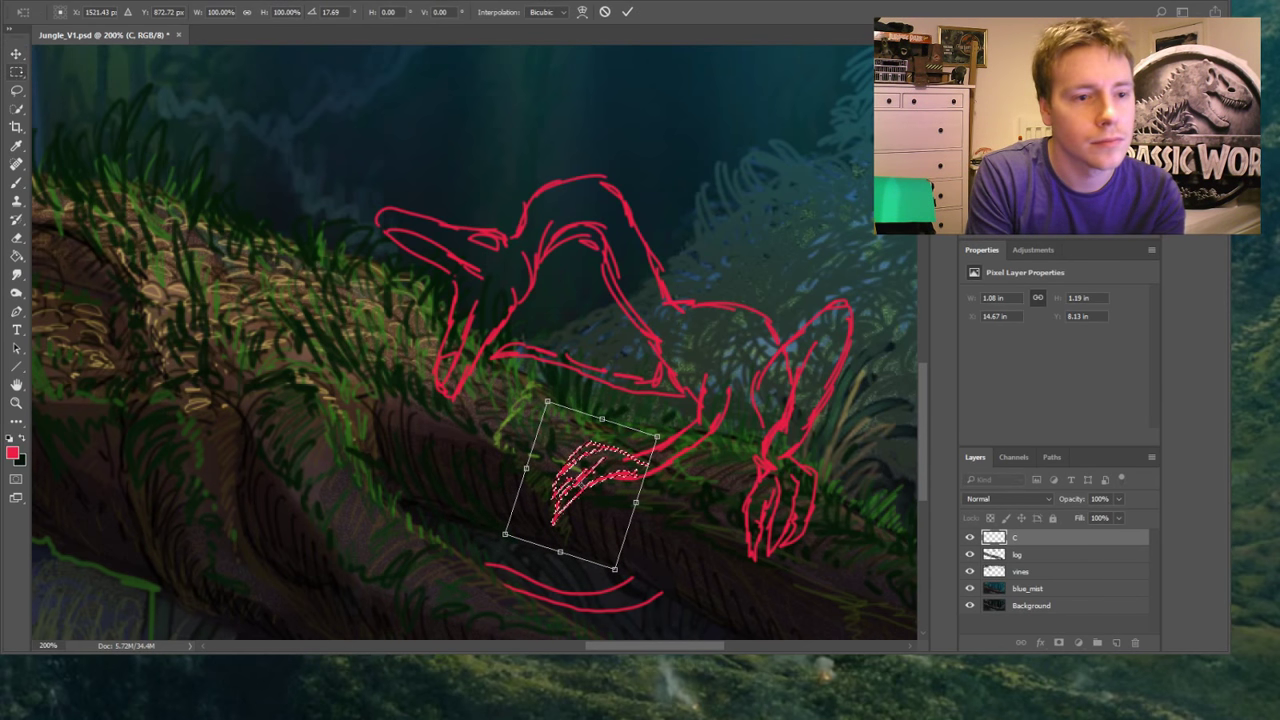
{"action": "key", "text": "Return"}
{"action": "key", "text": "ctrl+d"}
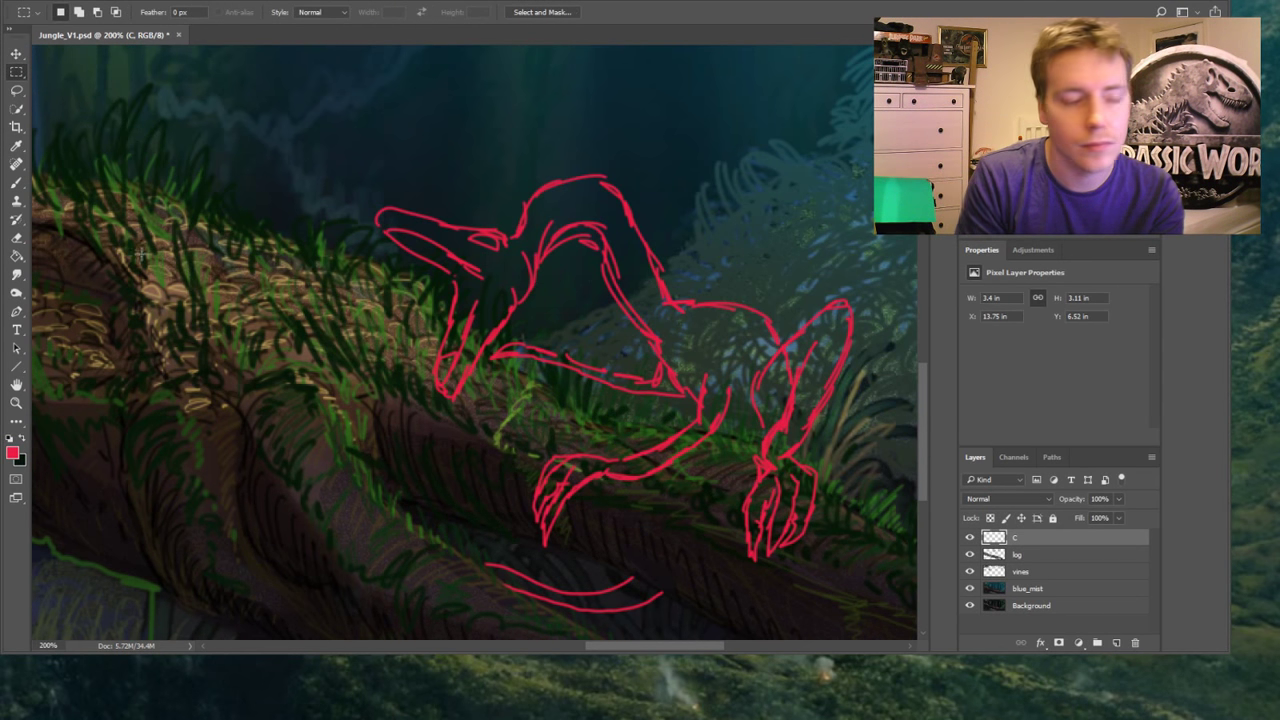
Erase the old red arm and repaint it with fresh red strokes down toward the foot
{"action": "left_click", "coordinate": [16, 237]}
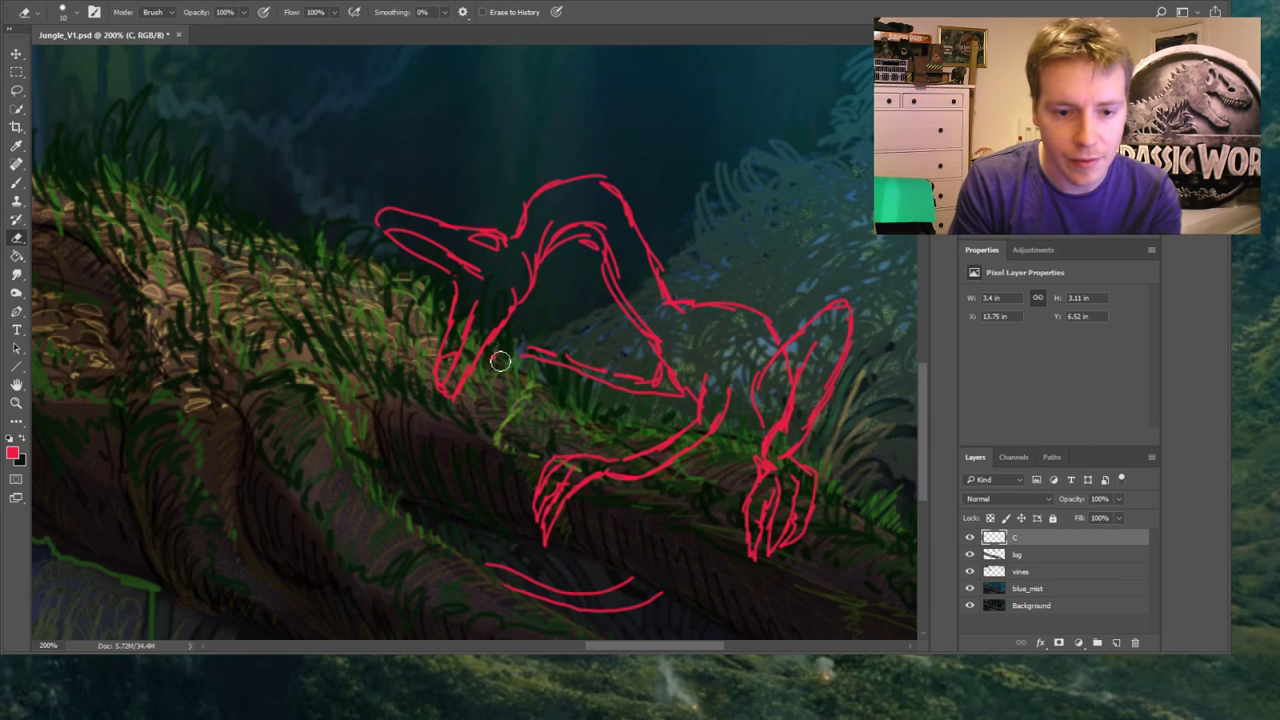
{"action": "mouse_move", "coordinate": [500, 360]}
{"action": "left_mouse_down"}
{"action": "mouse_move", "coordinate": [567, 344]}
{"action": "mouse_move", "coordinate": [561, 375]}
{"action": "mouse_move", "coordinate": [579, 394]}
{"action": "mouse_move", "coordinate": [626, 370]}
{"action": "mouse_move", "coordinate": [664, 388]}
{"action": "left_mouse_up"}
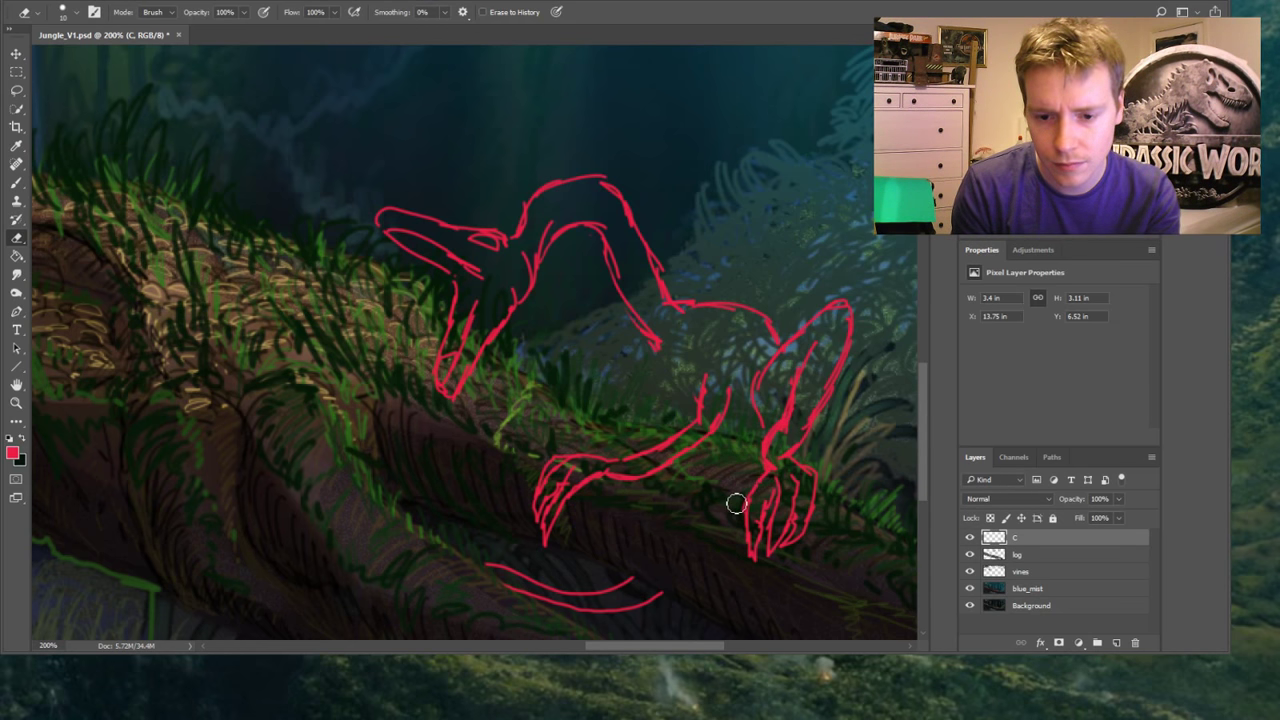
{"action": "key", "text": "b"}
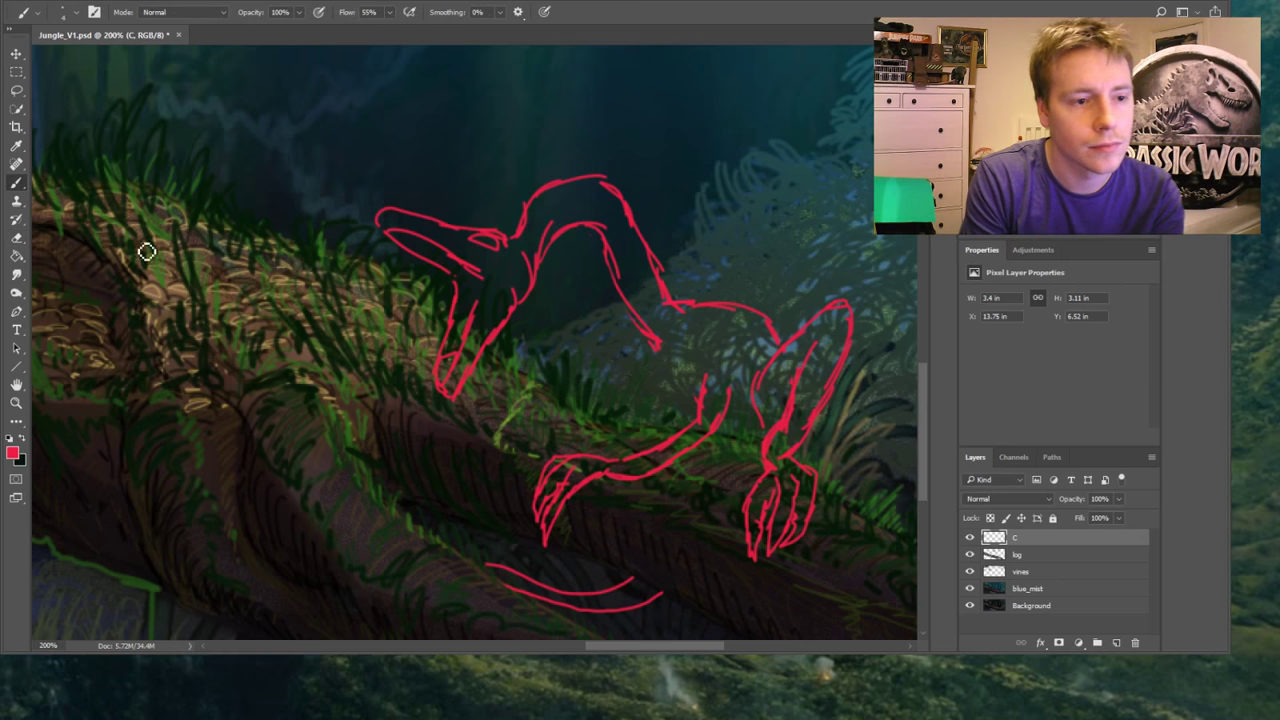
{"action": "left_click_drag", "start_coordinate": [646, 326], "coordinate": [657, 372]}
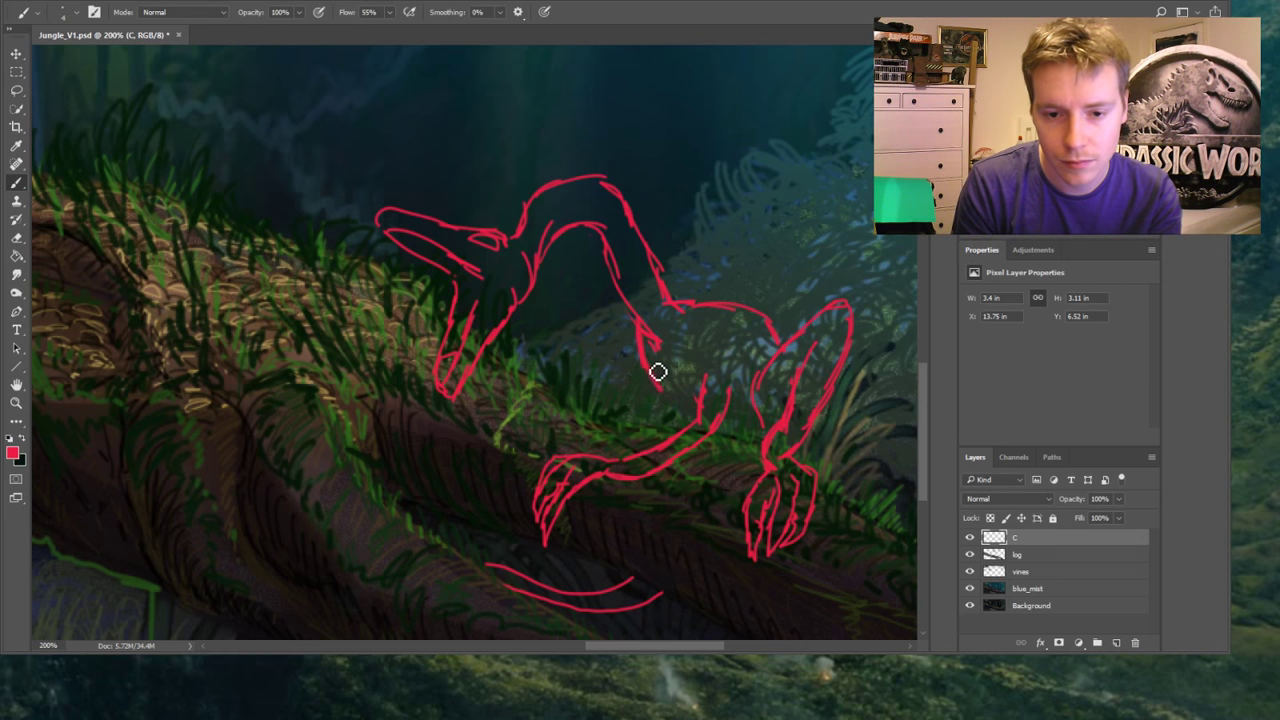
{"action": "key", "text": "ctrl+z"}
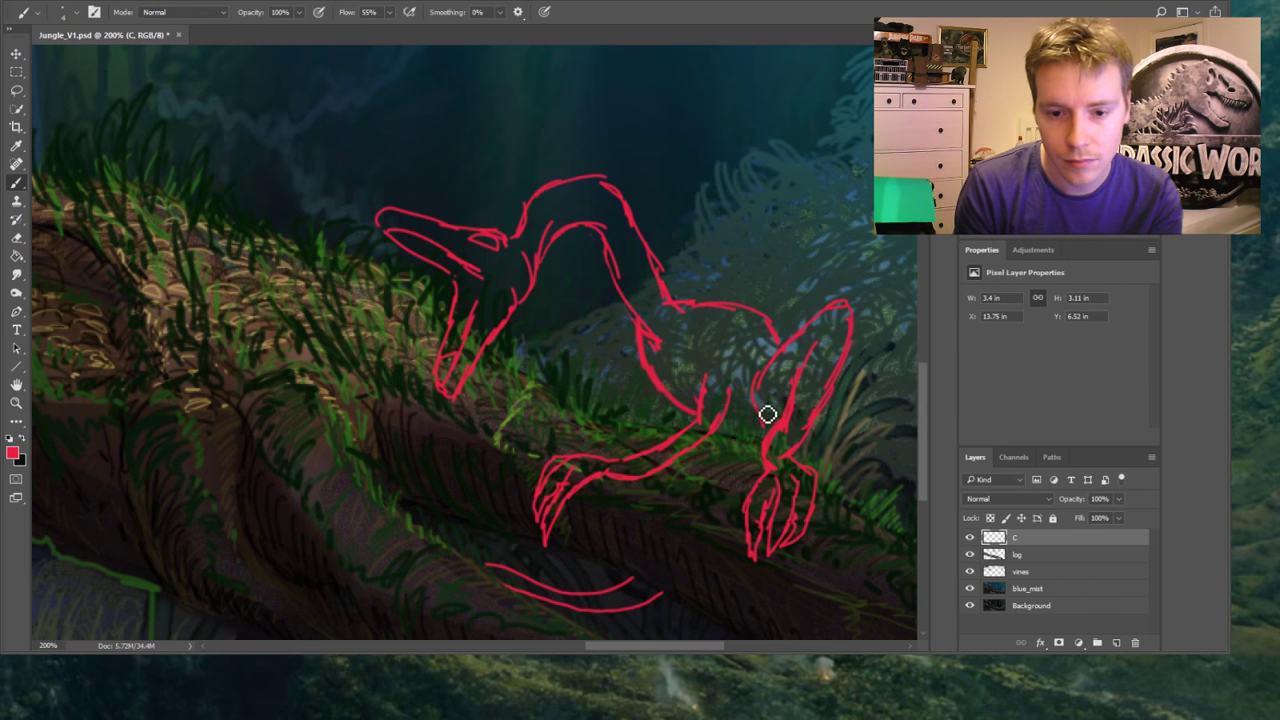
{"action": "mouse_move", "coordinate": [706, 416]}
{"action": "left_mouse_down"}
{"action": "mouse_move", "coordinate": [694, 369]}
{"action": "mouse_move", "coordinate": [709, 371]}
{"action": "mouse_move", "coordinate": [711, 423]}
{"action": "left_mouse_up"}
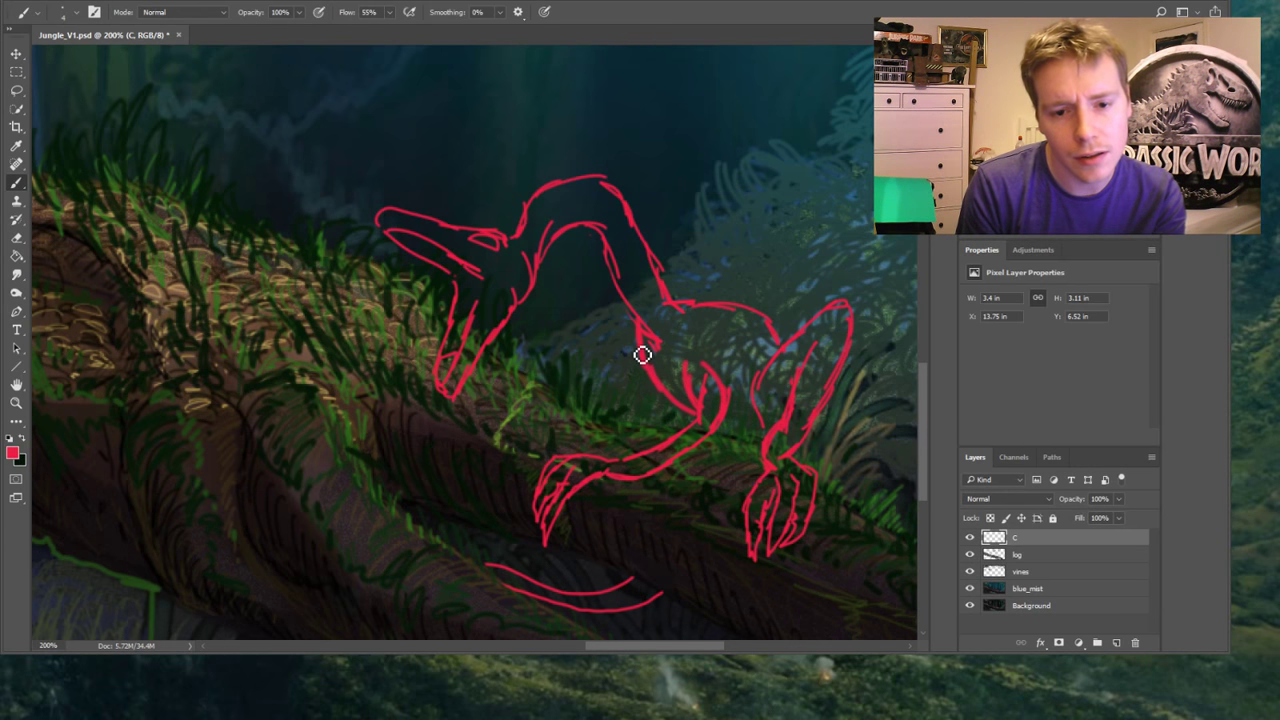
{"action": "mouse_move", "coordinate": [646, 356]}
{"action": "left_mouse_down"}
{"action": "mouse_move", "coordinate": [631, 374]}
{"action": "mouse_move", "coordinate": [636, 403]}
{"action": "left_mouse_up"}
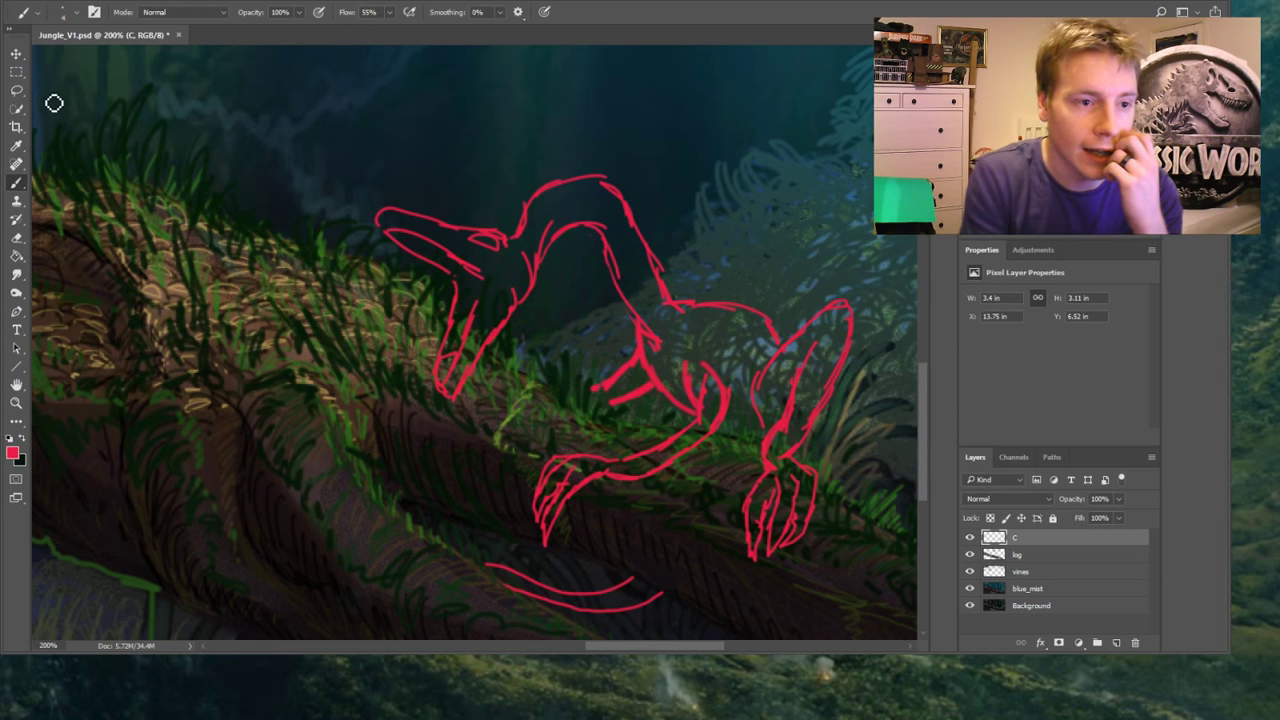
Lasso the head and neck, rotate them about 21° clockwise, raise them, and commit
{"action": "key", "text": "l"}
{"action": "mouse_move", "coordinate": [604, 262]}
{"action": "left_mouse_down"}
{"action": "mouse_move", "coordinate": [597, 116]}
{"action": "mouse_move", "coordinate": [354, 143]}
{"action": "mouse_move", "coordinate": [325, 336]}
{"action": "mouse_move", "coordinate": [456, 434]}
{"action": "mouse_move", "coordinate": [590, 290]}
{"action": "left_mouse_up"}
{"action": "key", "text": "ctrl+t"}
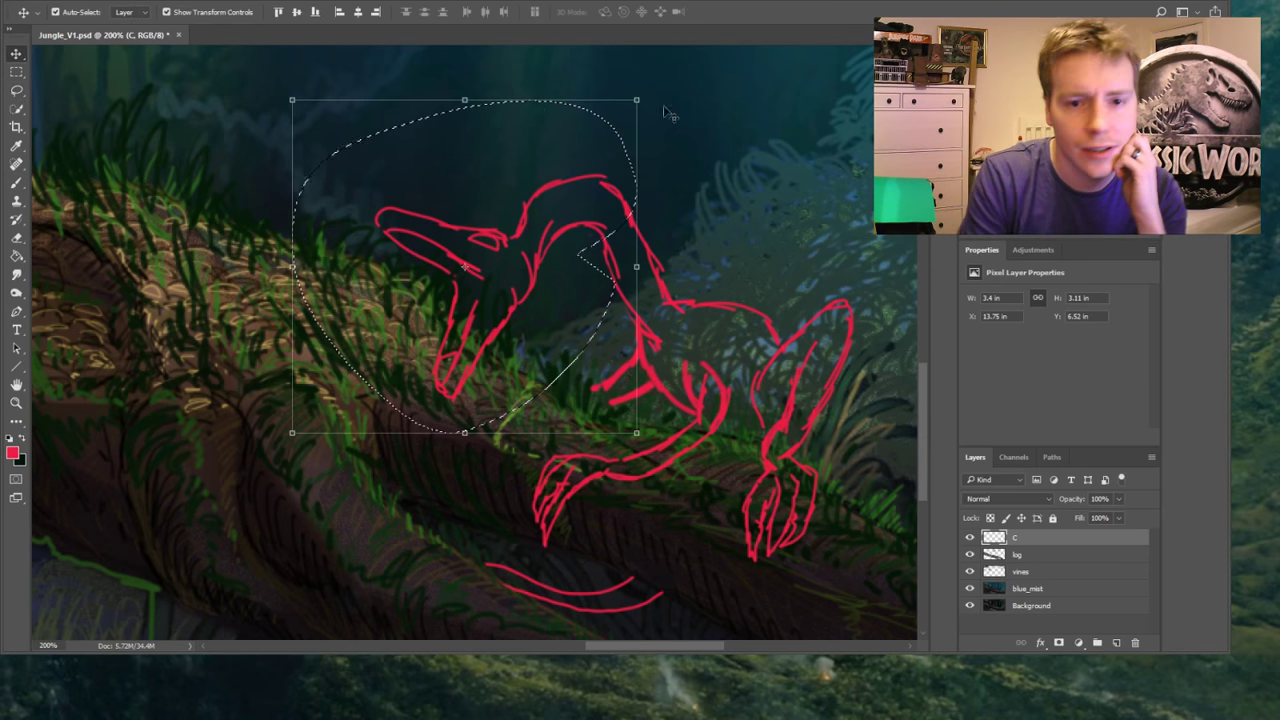
{"action": "left_click_drag", "start_coordinate": [643, 86], "coordinate": [697, 171]}
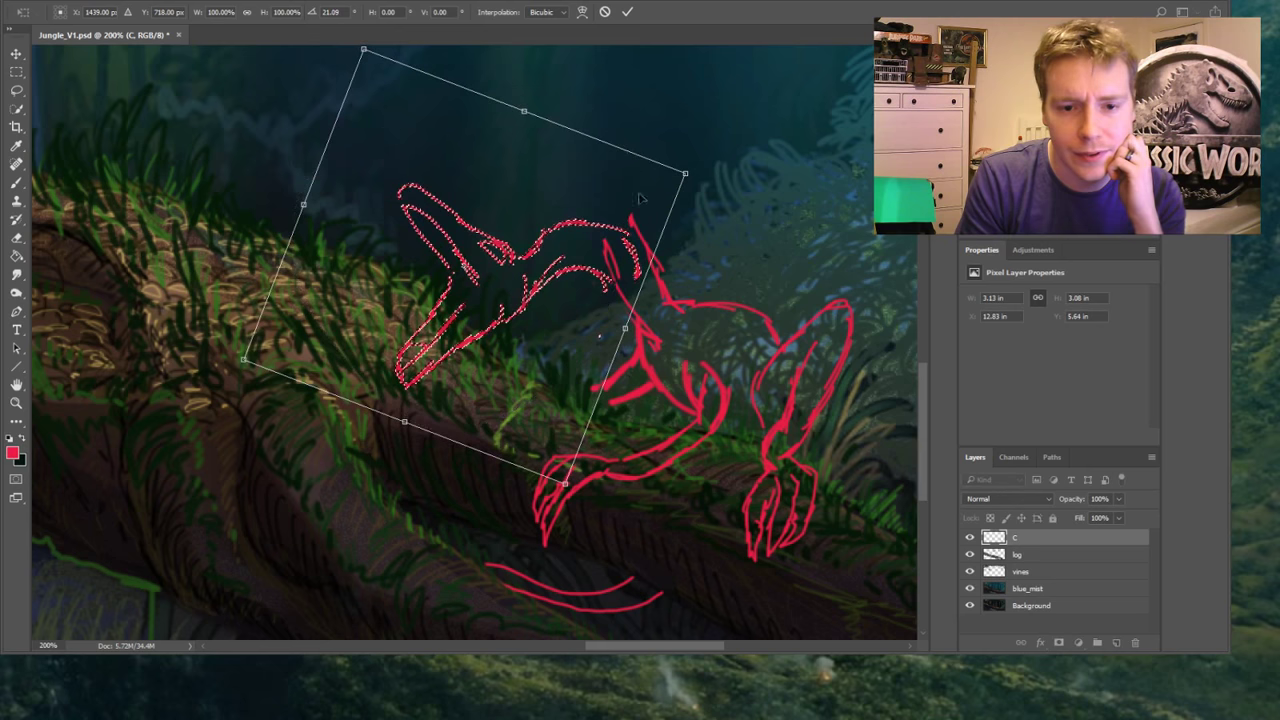
{"action": "left_click_drag", "start_coordinate": [580, 229], "coordinate": [577, 193]}
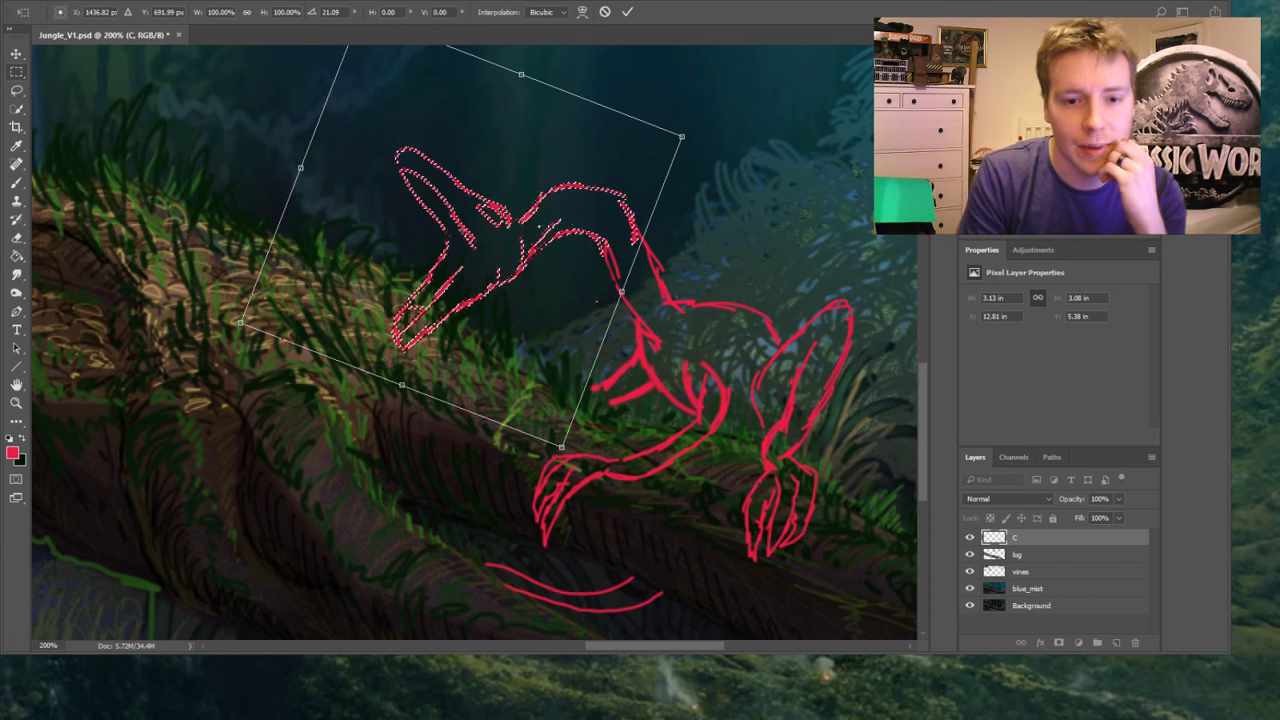
{"action": "key", "text": "l"}
{"action": "left_click", "coordinate": [347, 307]}
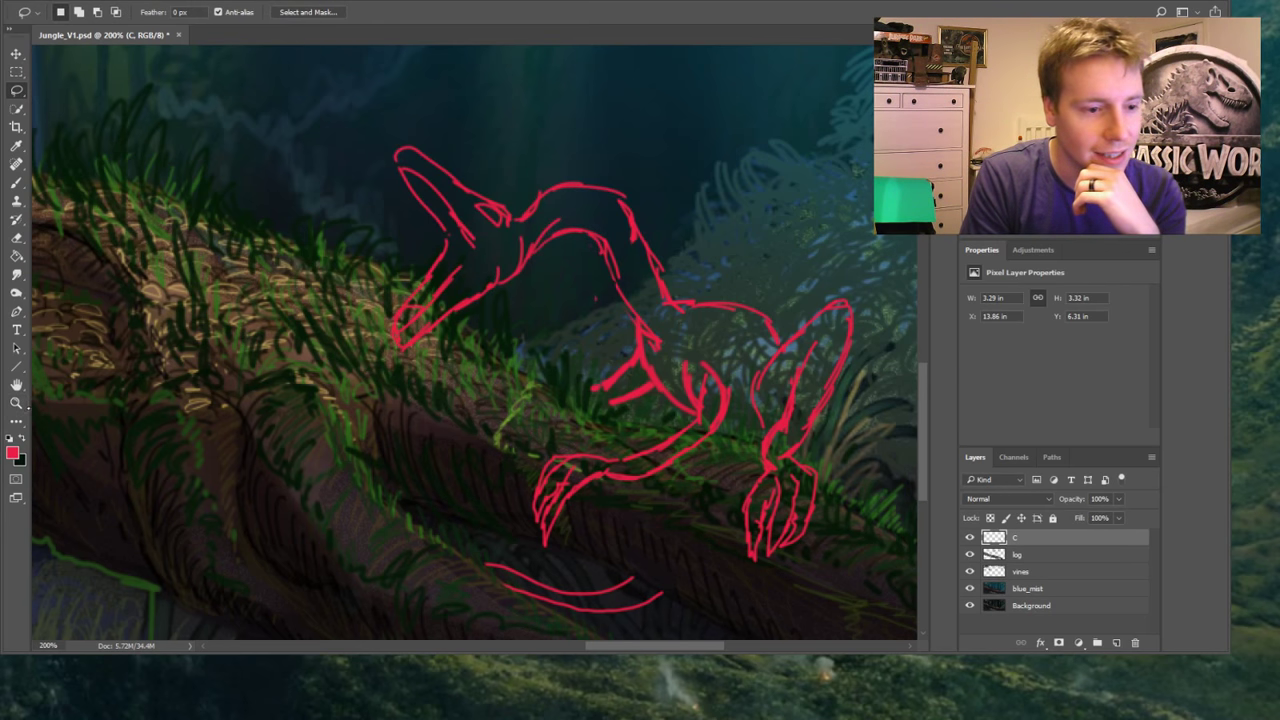
Fit the whole painting on screen to review it, then zoom back in to 200% on the dinosaur
{"action": "key", "text": "z"}
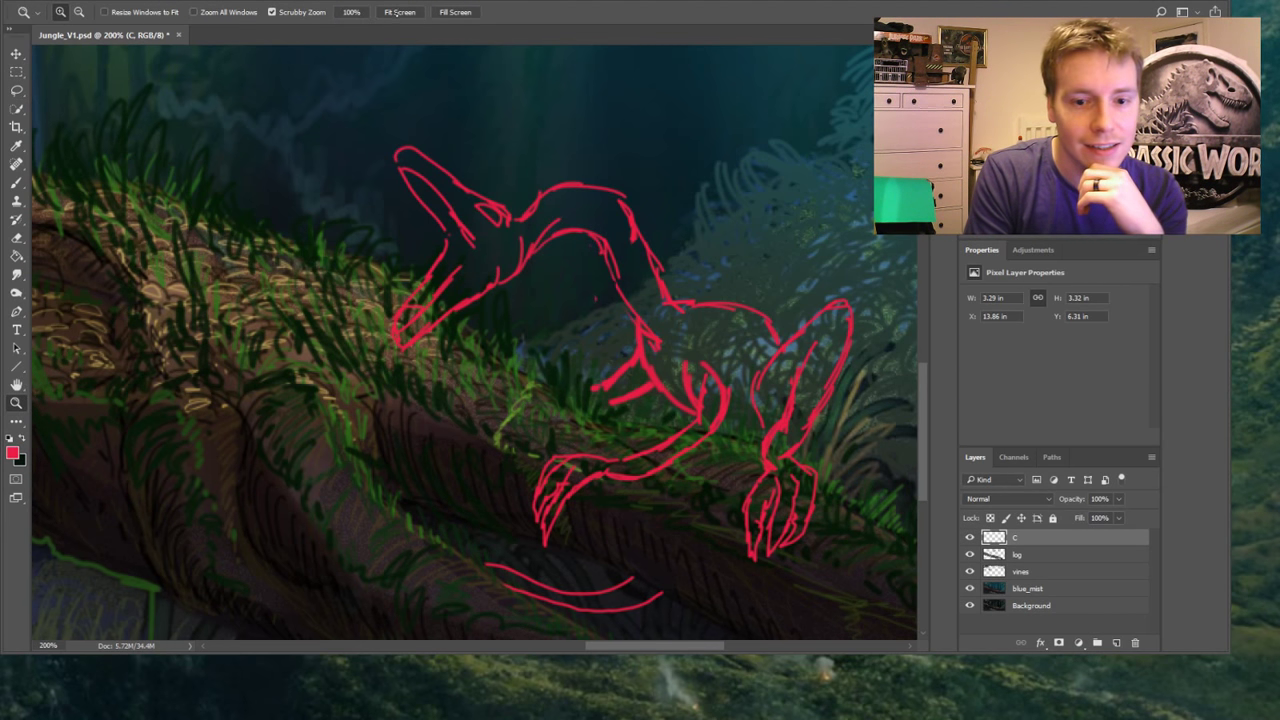
{"action": "left_click", "coordinate": [399, 12]}
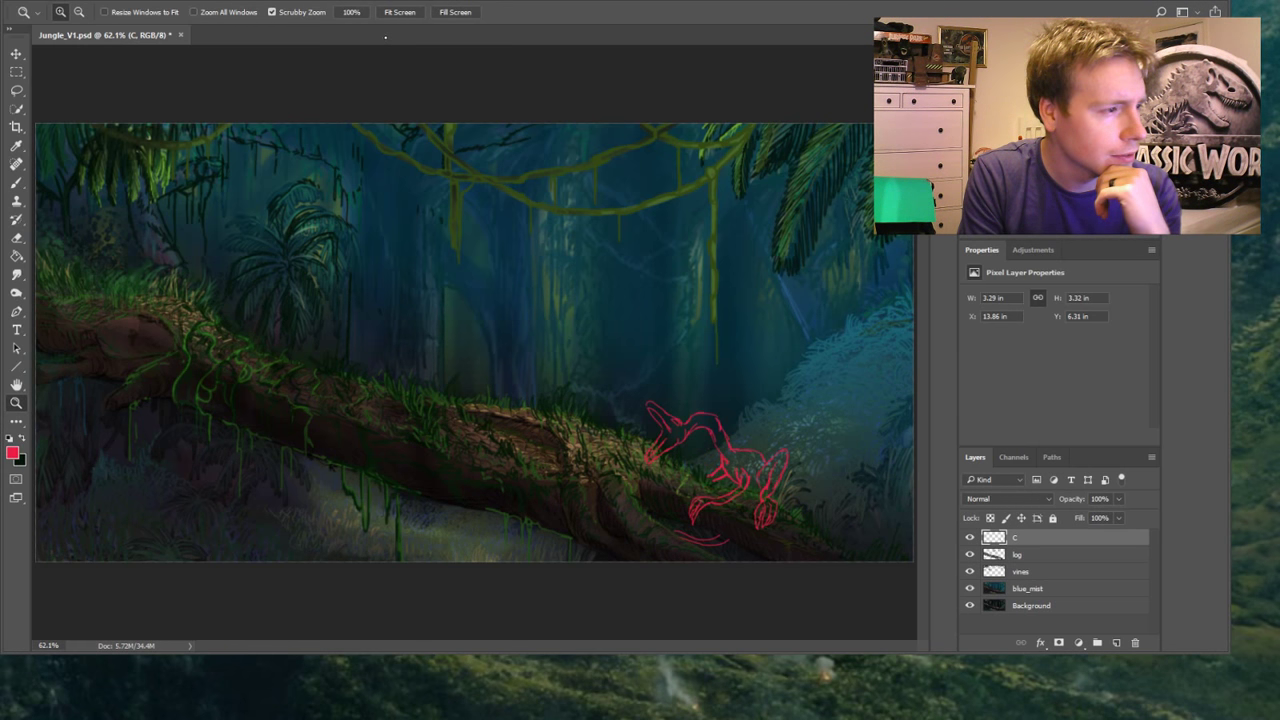
{"action": "left_click_drag", "start_coordinate": [812, 534], "coordinate": [811, 534]}
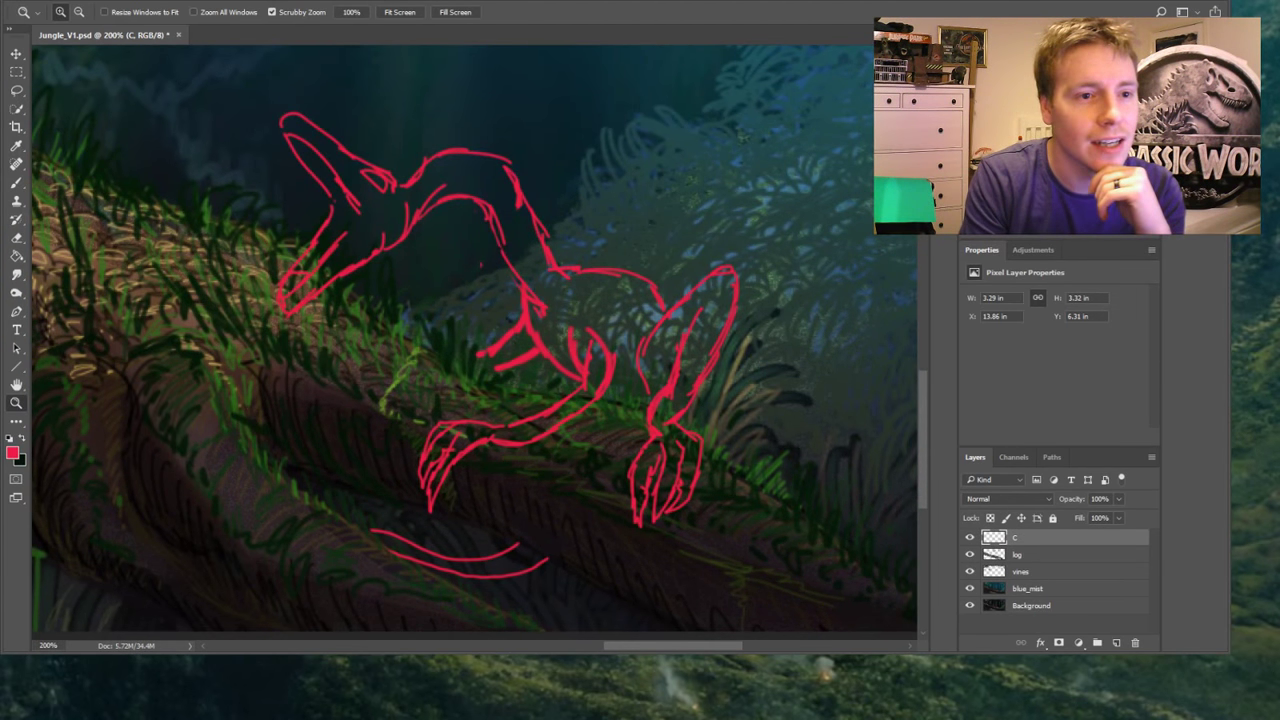
{"action": "left_click_drag", "start_coordinate": [600, 197], "coordinate": [600, 197]}
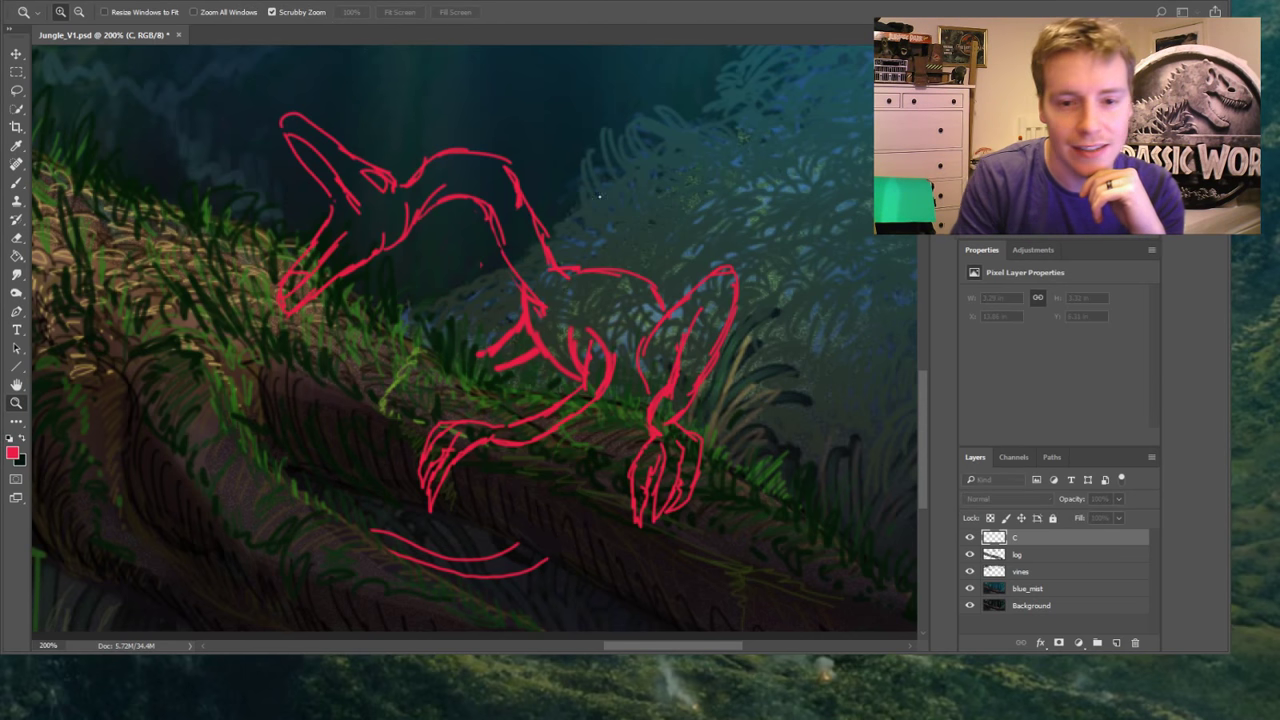
Add a new Layer 1 beneath sketch layer C and sample a pinkish-grey from the painting
{"action": "key", "text": "Return"}
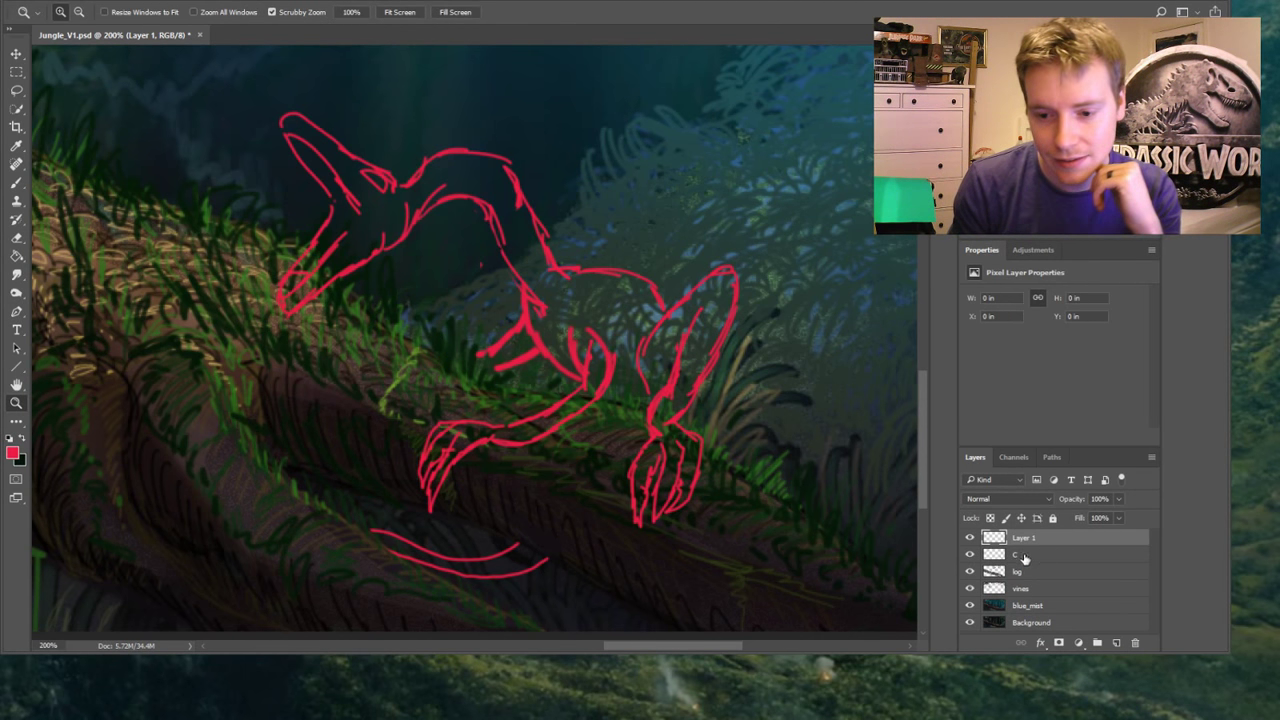
{"action": "left_click_drag", "start_coordinate": [1043, 543], "coordinate": [1039, 563]}
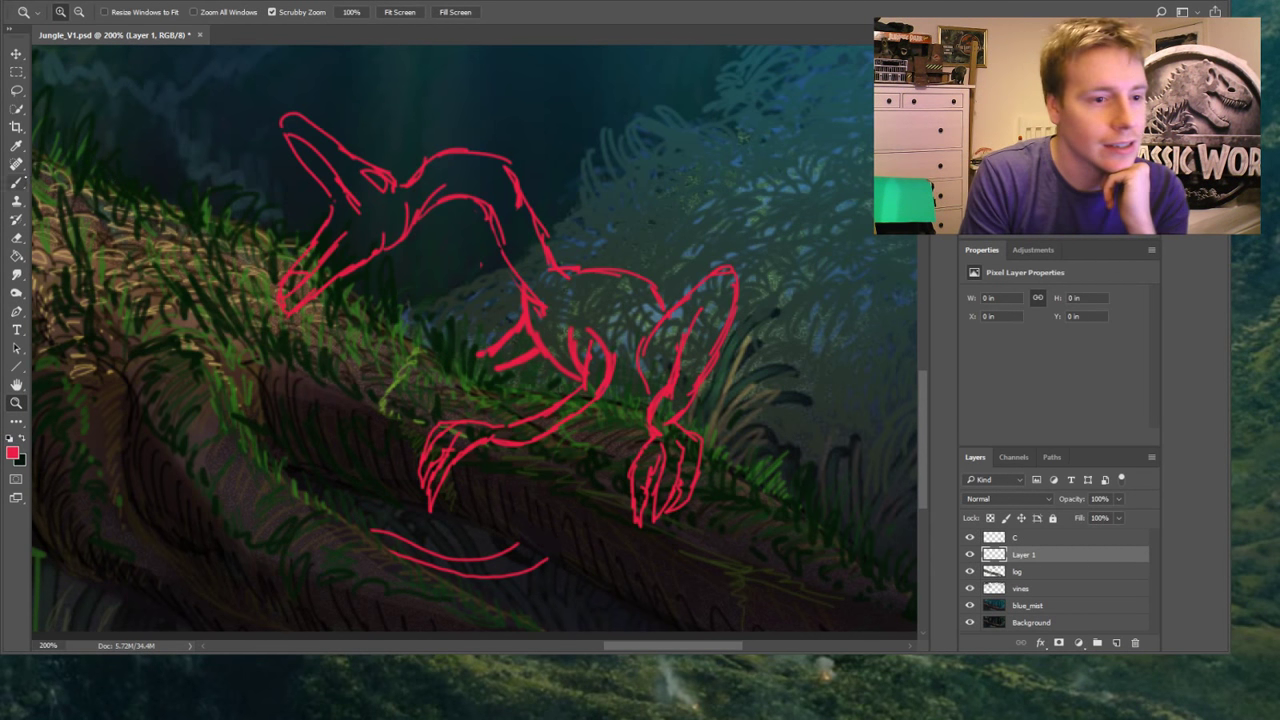
{"action": "key", "text": "i"}
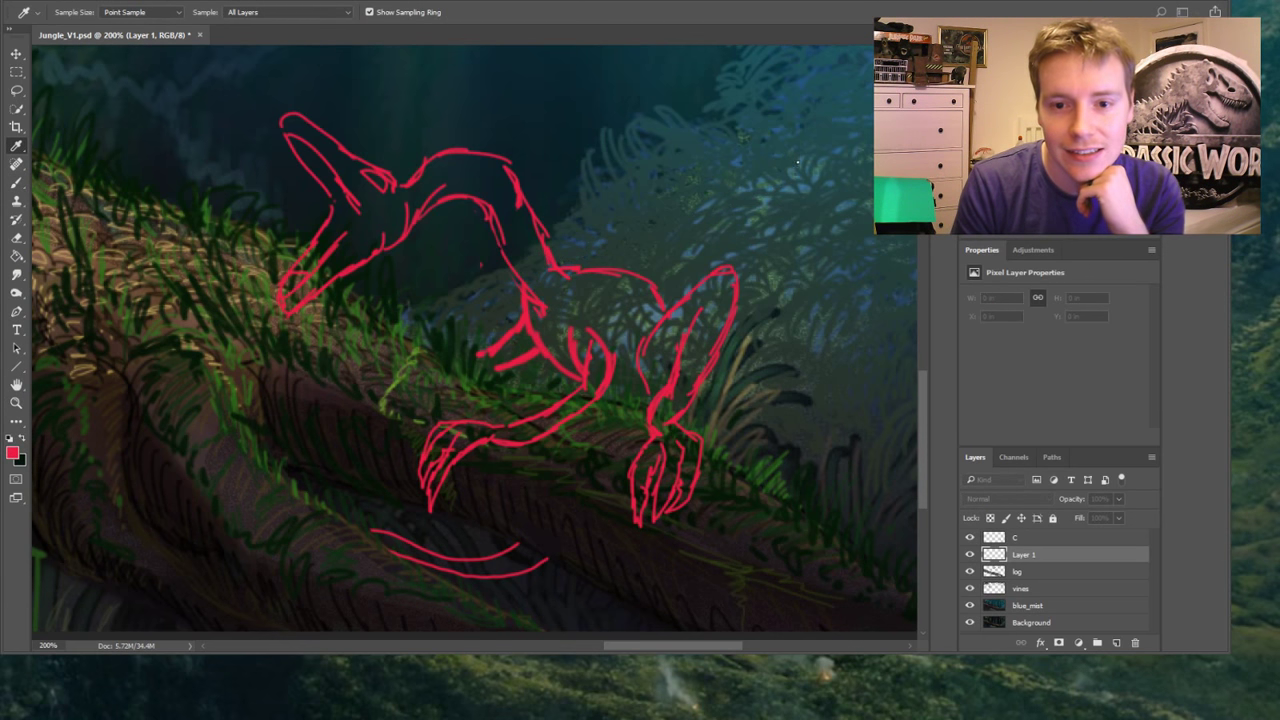
{"action": "key", "text": "b"}
Paint the flat pinkish-grey fill into the snout, head and back of the head
{"action": "mouse_move", "coordinate": [389, 209]}
{"action": "left_mouse_down"}
{"action": "mouse_move", "coordinate": [356, 237]}
{"action": "mouse_move", "coordinate": [398, 216]}
{"action": "mouse_move", "coordinate": [294, 314]}
{"action": "mouse_move", "coordinate": [311, 300]}
{"action": "mouse_move", "coordinate": [293, 307]}
{"action": "mouse_move", "coordinate": [311, 271]}
{"action": "mouse_move", "coordinate": [292, 296]}
{"action": "mouse_move", "coordinate": [365, 259]}
{"action": "mouse_move", "coordinate": [304, 313]}
{"action": "mouse_move", "coordinate": [409, 224]}
{"action": "mouse_move", "coordinate": [394, 255]}
{"action": "mouse_move", "coordinate": [414, 219]}
{"action": "mouse_move", "coordinate": [381, 247]}
{"action": "mouse_move", "coordinate": [415, 205]}
{"action": "mouse_move", "coordinate": [384, 214]}
{"action": "mouse_move", "coordinate": [396, 198]}
{"action": "mouse_move", "coordinate": [381, 183]}
{"action": "mouse_move", "coordinate": [398, 186]}
{"action": "mouse_move", "coordinate": [360, 171]}
{"action": "mouse_move", "coordinate": [403, 210]}
{"action": "mouse_move", "coordinate": [371, 214]}
{"action": "left_mouse_up"}
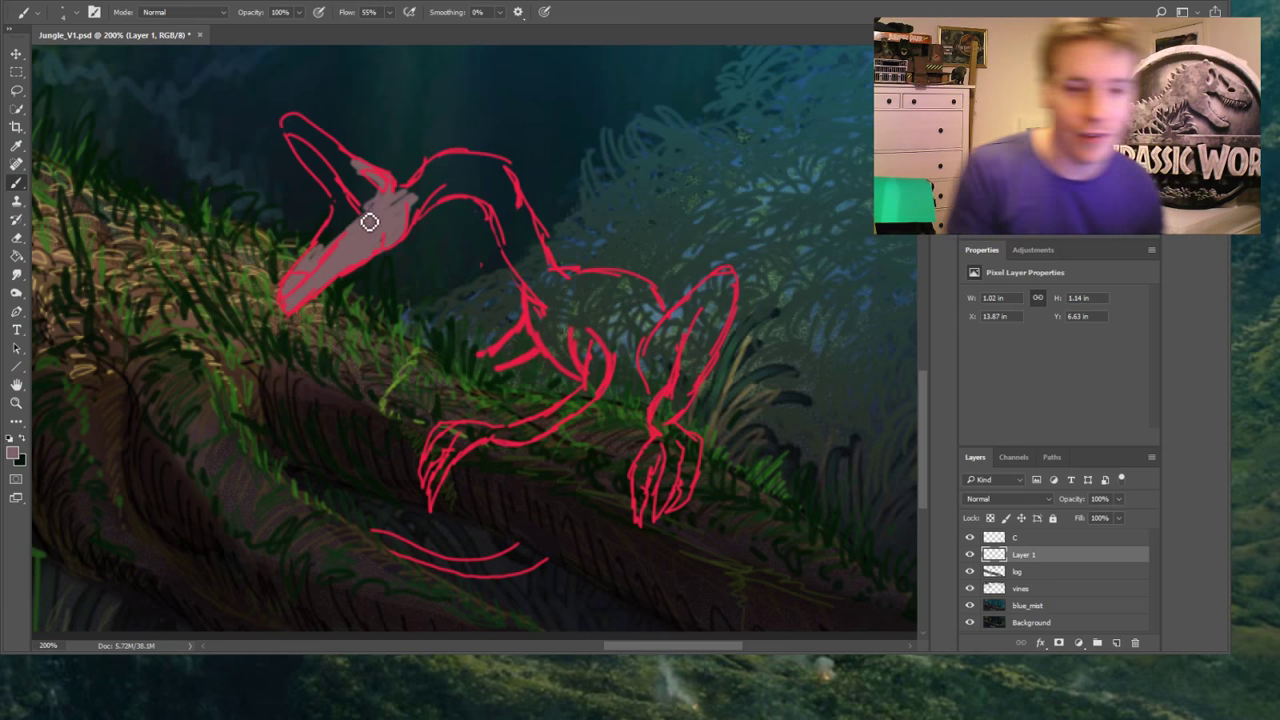
{"action": "mouse_move", "coordinate": [342, 251]}
{"action": "left_mouse_down"}
{"action": "mouse_move", "coordinate": [320, 269]}
{"action": "mouse_move", "coordinate": [346, 214]}
{"action": "mouse_move", "coordinate": [354, 237]}
{"action": "mouse_move", "coordinate": [366, 214]}
{"action": "mouse_move", "coordinate": [378, 237]}
{"action": "left_mouse_up"}
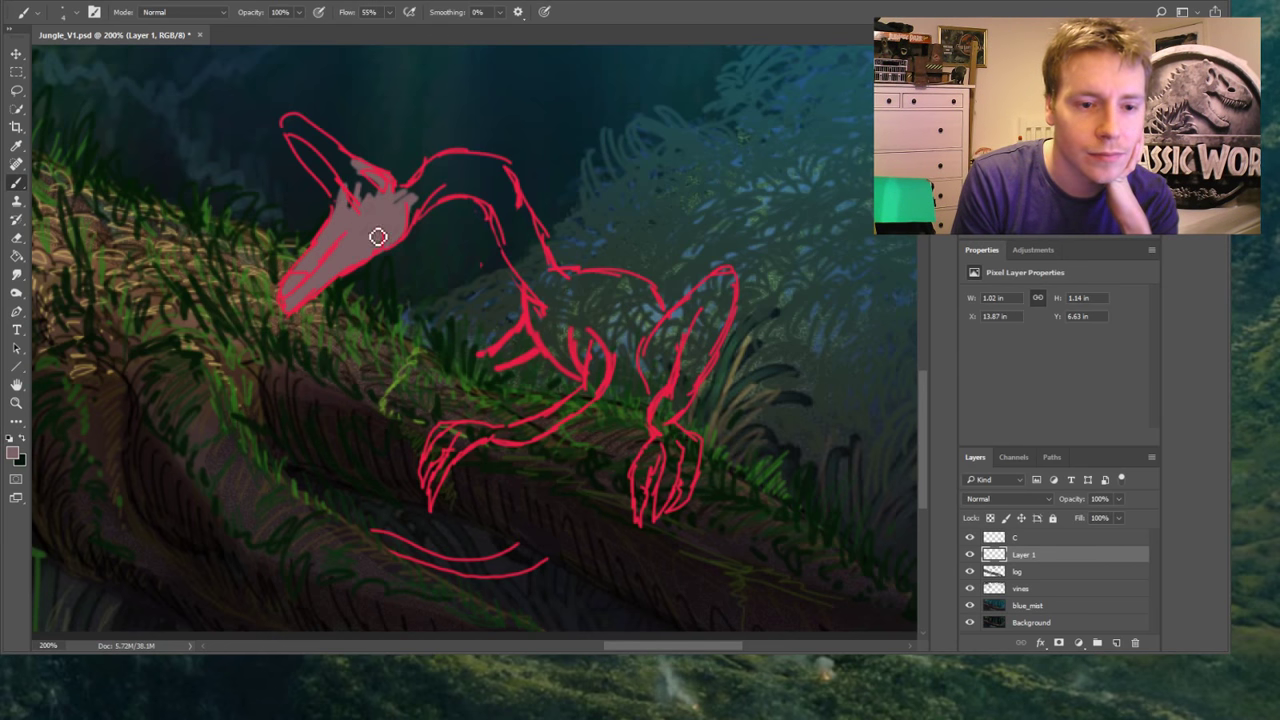
{"action": "mouse_move", "coordinate": [316, 161]}
{"action": "left_mouse_down"}
{"action": "mouse_move", "coordinate": [293, 132]}
{"action": "mouse_move", "coordinate": [311, 131]}
{"action": "mouse_move", "coordinate": [292, 128]}
{"action": "mouse_move", "coordinate": [355, 217]}
{"action": "mouse_move", "coordinate": [343, 211]}
{"action": "mouse_move", "coordinate": [318, 169]}
{"action": "mouse_move", "coordinate": [379, 216]}
{"action": "mouse_move", "coordinate": [331, 158]}
{"action": "mouse_move", "coordinate": [357, 197]}
{"action": "mouse_move", "coordinate": [379, 197]}
{"action": "mouse_move", "coordinate": [304, 128]}
{"action": "mouse_move", "coordinate": [395, 209]}
{"action": "mouse_move", "coordinate": [327, 178]}
{"action": "left_mouse_up"}
{"action": "mouse_move", "coordinate": [425, 205]}
{"action": "left_mouse_down"}
{"action": "mouse_move", "coordinate": [400, 209]}
{"action": "mouse_move", "coordinate": [406, 191]}
{"action": "mouse_move", "coordinate": [407, 240]}
{"action": "mouse_move", "coordinate": [460, 186]}
{"action": "mouse_move", "coordinate": [417, 203]}
{"action": "mouse_move", "coordinate": [457, 169]}
{"action": "mouse_move", "coordinate": [449, 197]}
{"action": "mouse_move", "coordinate": [363, 174]}
{"action": "left_mouse_up"}
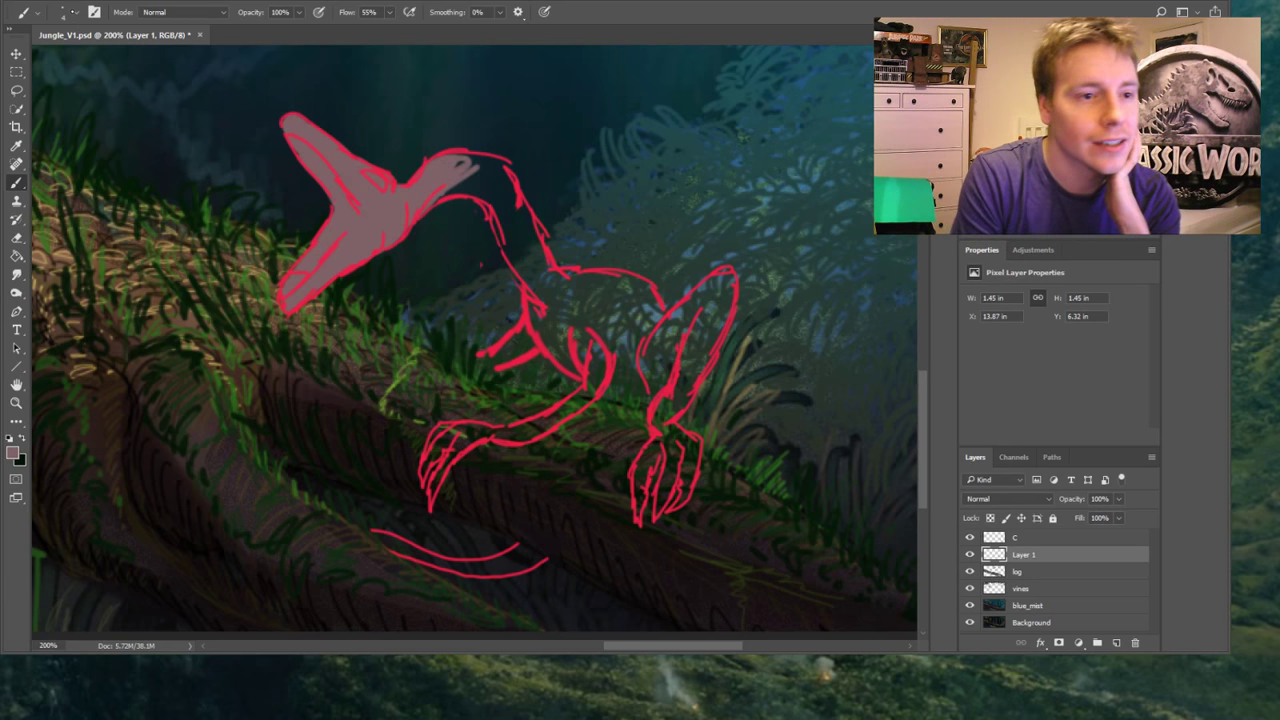
{"action": "mouse_move", "coordinate": [456, 182]}
{"action": "left_mouse_down"}
{"action": "mouse_move", "coordinate": [500, 166]}
{"action": "mouse_move", "coordinate": [490, 169]}
{"action": "left_mouse_up"}
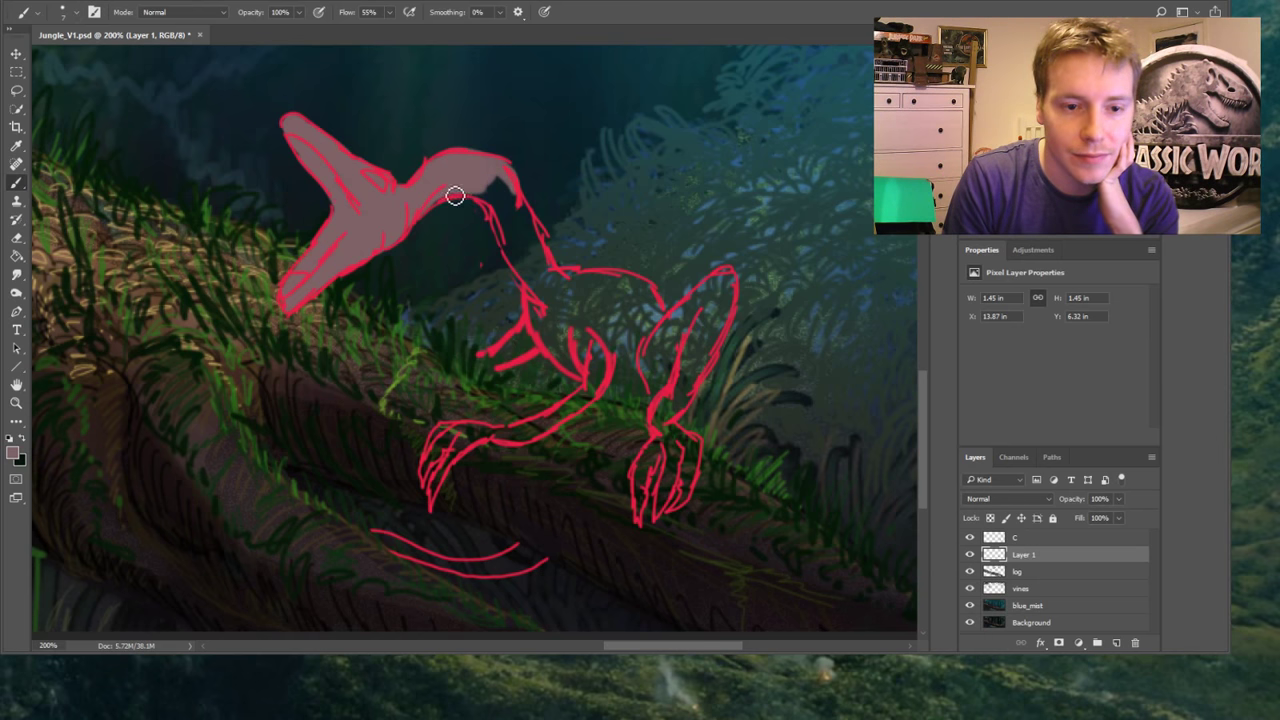
{"action": "mouse_move", "coordinate": [429, 209]}
{"action": "left_mouse_down"}
{"action": "mouse_move", "coordinate": [510, 191]}
{"action": "mouse_move", "coordinate": [523, 205]}
{"action": "mouse_move", "coordinate": [510, 252]}
{"action": "mouse_move", "coordinate": [549, 323]}
{"action": "mouse_move", "coordinate": [499, 361]}
{"action": "mouse_move", "coordinate": [539, 347]}
{"action": "mouse_move", "coordinate": [531, 355]}
{"action": "mouse_move", "coordinate": [565, 318]}
{"action": "mouse_move", "coordinate": [559, 354]}
{"action": "mouse_move", "coordinate": [601, 377]}
{"action": "mouse_move", "coordinate": [588, 330]}
{"action": "mouse_move", "coordinate": [551, 330]}
{"action": "mouse_move", "coordinate": [551, 269]}
{"action": "mouse_move", "coordinate": [580, 306]}
{"action": "mouse_move", "coordinate": [584, 283]}
{"action": "mouse_move", "coordinate": [649, 288]}
{"action": "mouse_move", "coordinate": [657, 315]}
{"action": "mouse_move", "coordinate": [577, 297]}
{"action": "mouse_move", "coordinate": [645, 294]}
{"action": "mouse_move", "coordinate": [636, 307]}
{"action": "mouse_move", "coordinate": [553, 290]}
{"action": "mouse_move", "coordinate": [540, 301]}
{"action": "mouse_move", "coordinate": [560, 350]}
{"action": "mouse_move", "coordinate": [636, 318]}
{"action": "mouse_move", "coordinate": [639, 296]}
{"action": "mouse_move", "coordinate": [600, 353]}
{"action": "mouse_move", "coordinate": [648, 349]}
{"action": "mouse_move", "coordinate": [612, 378]}
{"action": "mouse_move", "coordinate": [615, 393]}
{"action": "mouse_move", "coordinate": [641, 383]}
{"action": "mouse_move", "coordinate": [637, 400]}
{"action": "mouse_move", "coordinate": [656, 399]}
{"action": "mouse_move", "coordinate": [691, 366]}
{"action": "mouse_move", "coordinate": [640, 389]}
{"action": "mouse_move", "coordinate": [665, 328]}
{"action": "mouse_move", "coordinate": [640, 378]}
{"action": "mouse_move", "coordinate": [723, 280]}
{"action": "mouse_move", "coordinate": [717, 341]}
{"action": "mouse_move", "coordinate": [726, 303]}
{"action": "mouse_move", "coordinate": [666, 440]}
{"action": "mouse_move", "coordinate": [671, 517]}
{"action": "mouse_move", "coordinate": [689, 477]}
{"action": "mouse_move", "coordinate": [687, 443]}
{"action": "mouse_move", "coordinate": [646, 477]}
{"action": "mouse_move", "coordinate": [646, 466]}
{"action": "mouse_move", "coordinate": [640, 522]}
{"action": "left_mouse_up"}
Fill the tail, the clawed left foot, and the left arm up to the body
{"action": "mouse_move", "coordinate": [394, 553]}
{"action": "left_mouse_down"}
{"action": "mouse_move", "coordinate": [380, 540]}
{"action": "mouse_move", "coordinate": [486, 571]}
{"action": "mouse_move", "coordinate": [526, 560]}
{"action": "mouse_move", "coordinate": [509, 580]}
{"action": "mouse_move", "coordinate": [532, 556]}
{"action": "mouse_move", "coordinate": [491, 566]}
{"action": "mouse_move", "coordinate": [533, 557]}
{"action": "left_mouse_up"}
{"action": "mouse_move", "coordinate": [460, 458]}
{"action": "left_mouse_down"}
{"action": "mouse_move", "coordinate": [434, 457]}
{"action": "mouse_move", "coordinate": [437, 494]}
{"action": "mouse_move", "coordinate": [446, 440]}
{"action": "mouse_move", "coordinate": [474, 443]}
{"action": "mouse_move", "coordinate": [441, 497]}
{"action": "left_mouse_up"}
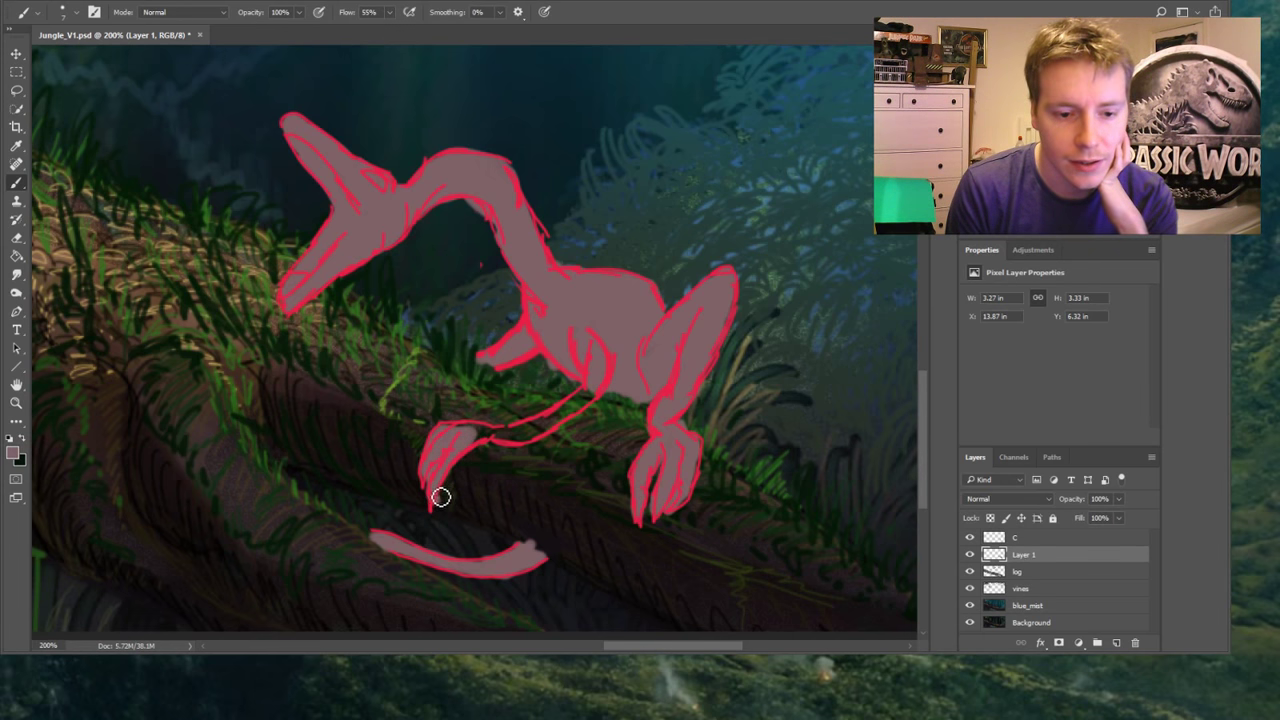
{"action": "mouse_move", "coordinate": [484, 438]}
{"action": "left_mouse_down"}
{"action": "mouse_move", "coordinate": [588, 413]}
{"action": "mouse_move", "coordinate": [513, 445]}
{"action": "mouse_move", "coordinate": [598, 389]}
{"action": "left_mouse_up"}
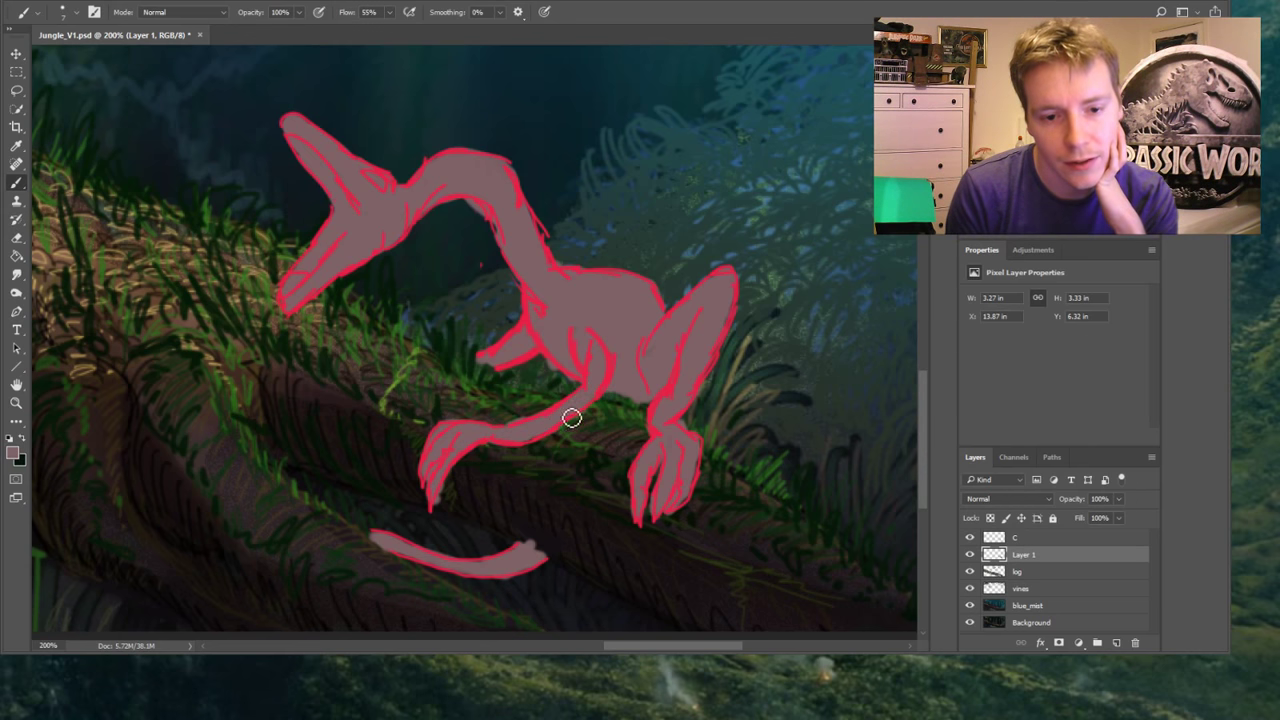
{"action": "key", "text": "alt+]"}
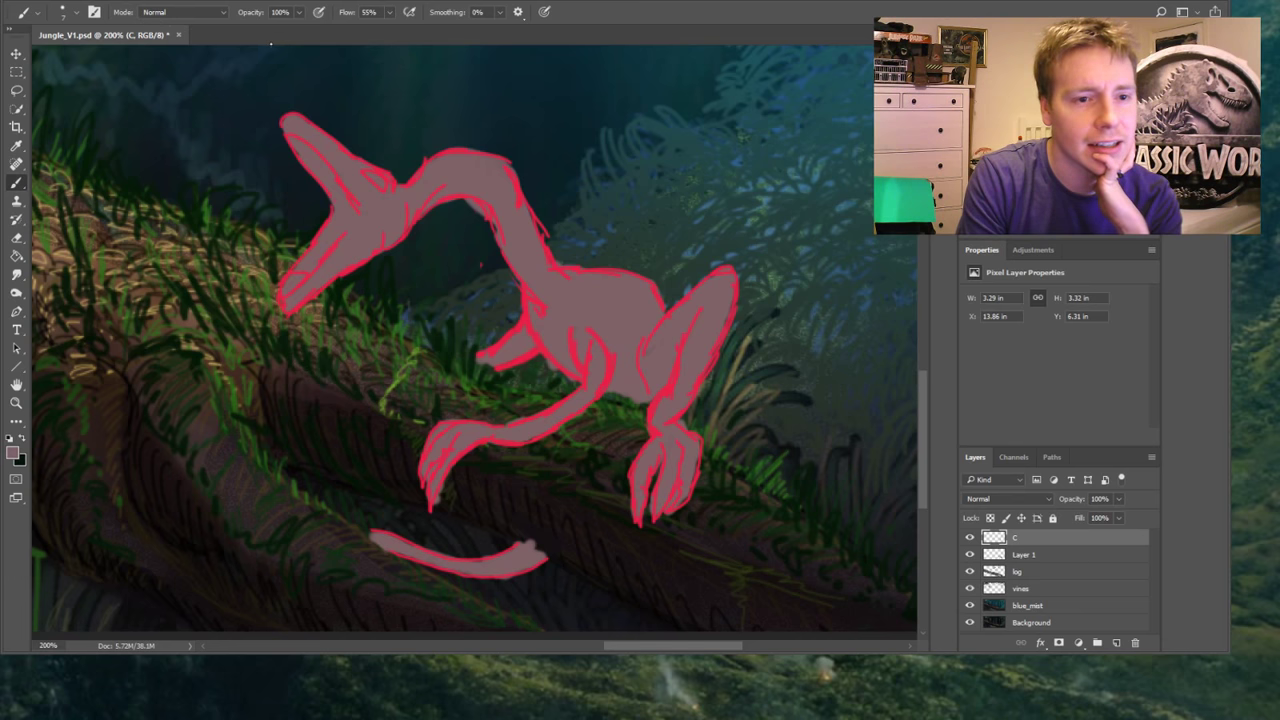
Recolour layer C's thick red outline into thin dark-brown linework
{"action": "key", "text": "i"}
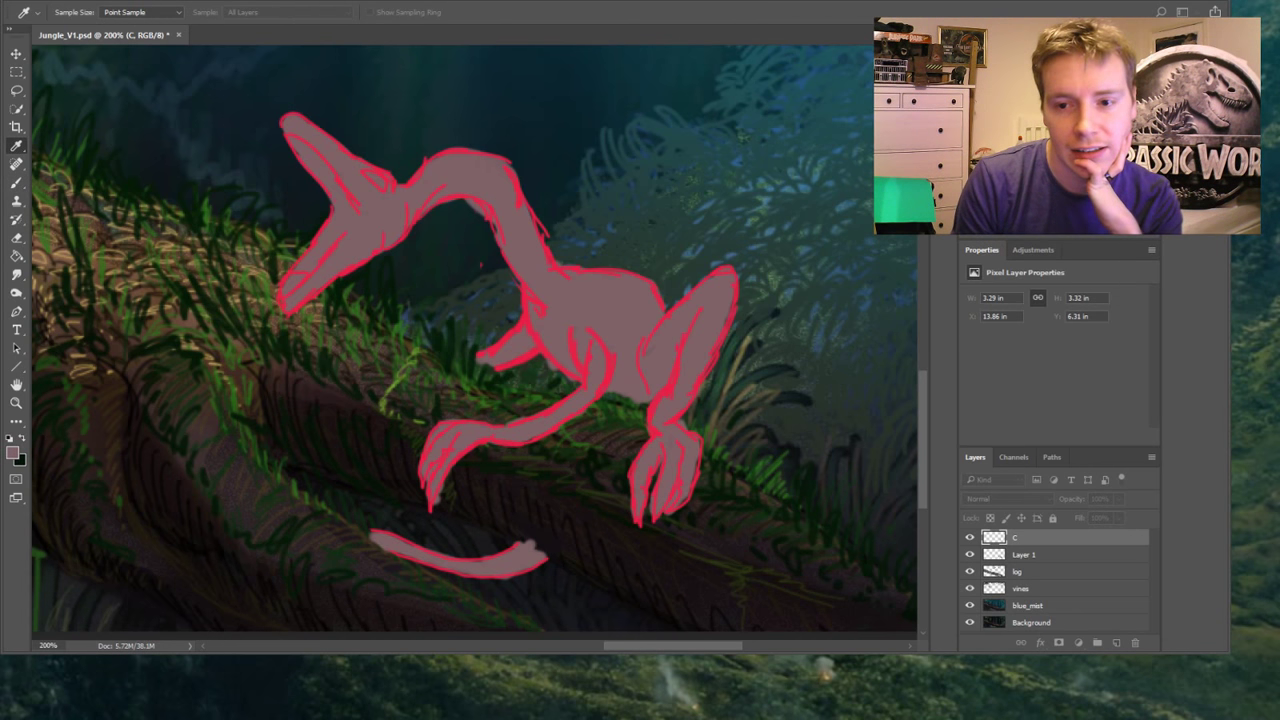
{"action": "key", "text": "ctrl+z"}
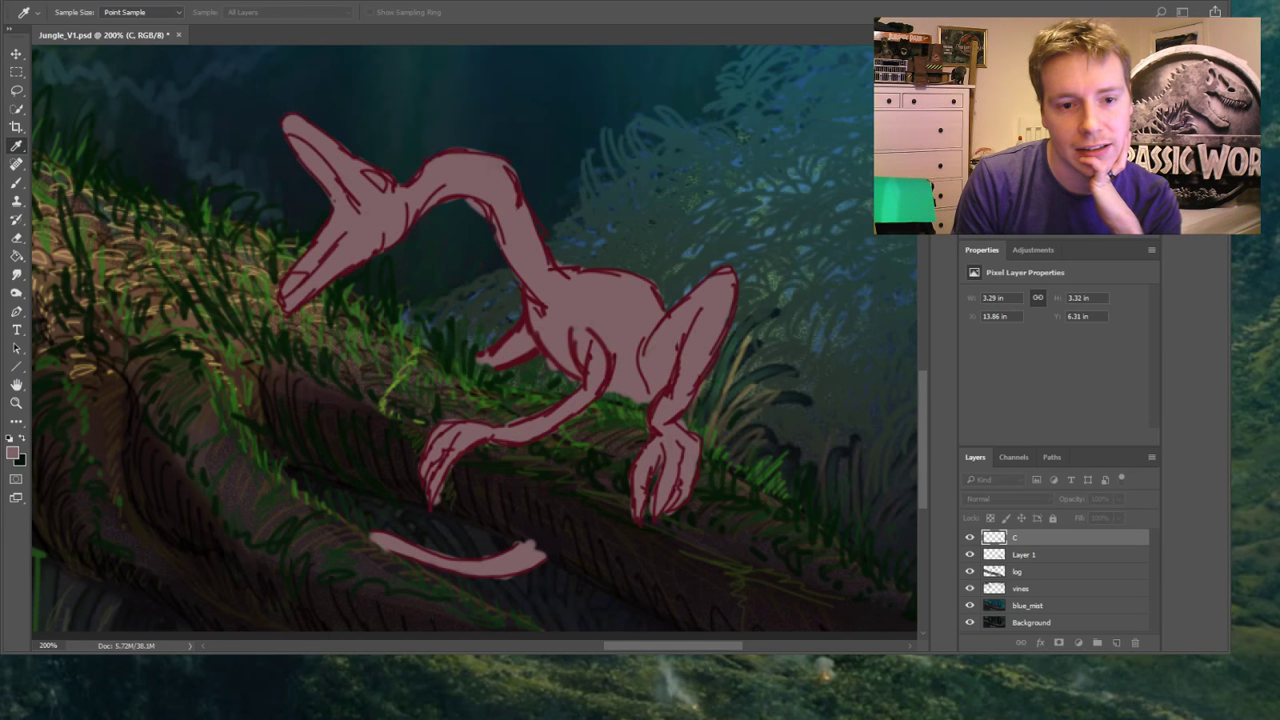
{"action": "key", "text": "ctrl+z"}
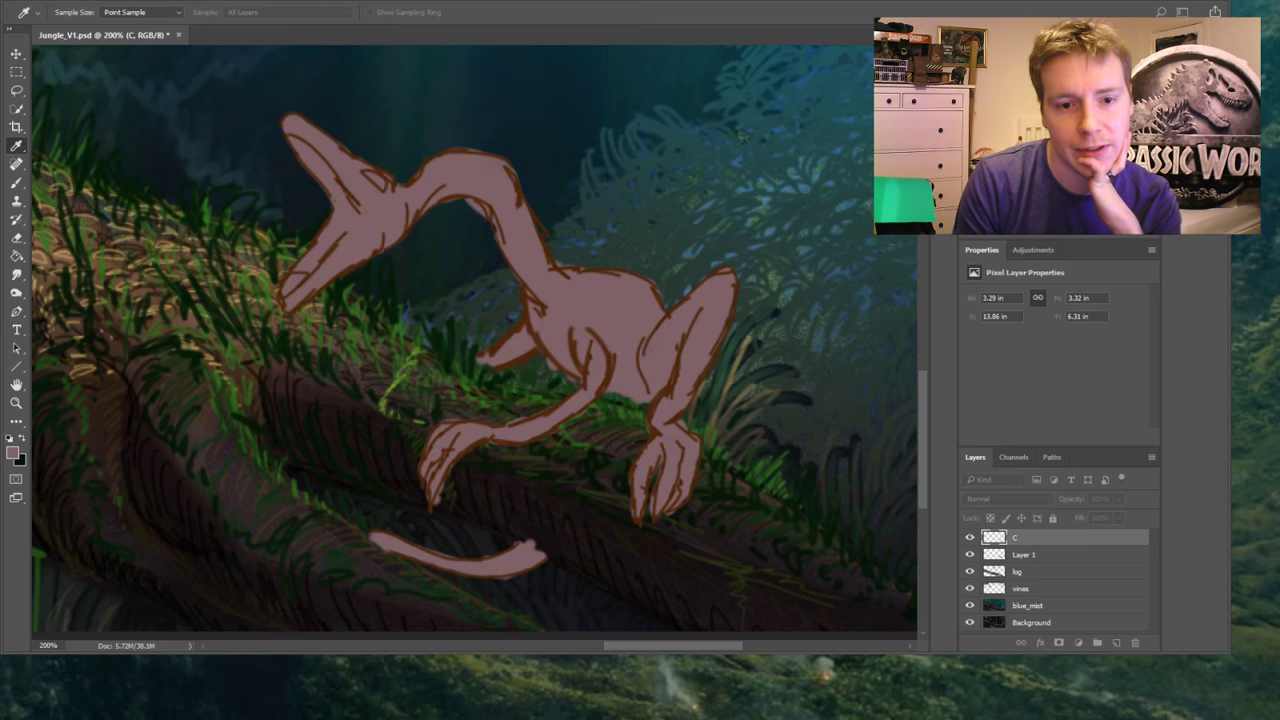
{"action": "key", "text": "ctrl+z"}
{"action": "key", "text": "ctrl+z"}
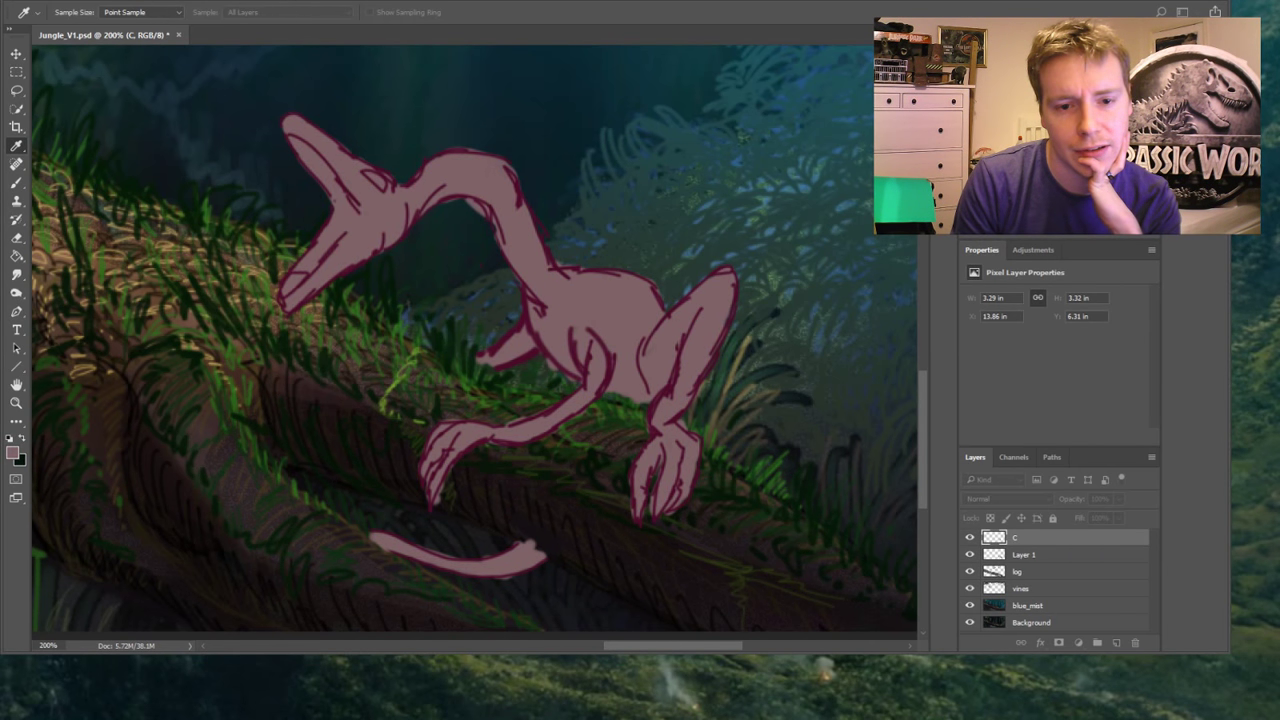
{"action": "key", "text": "ctrl+z"}
{"action": "key", "text": "ctrl+z"}
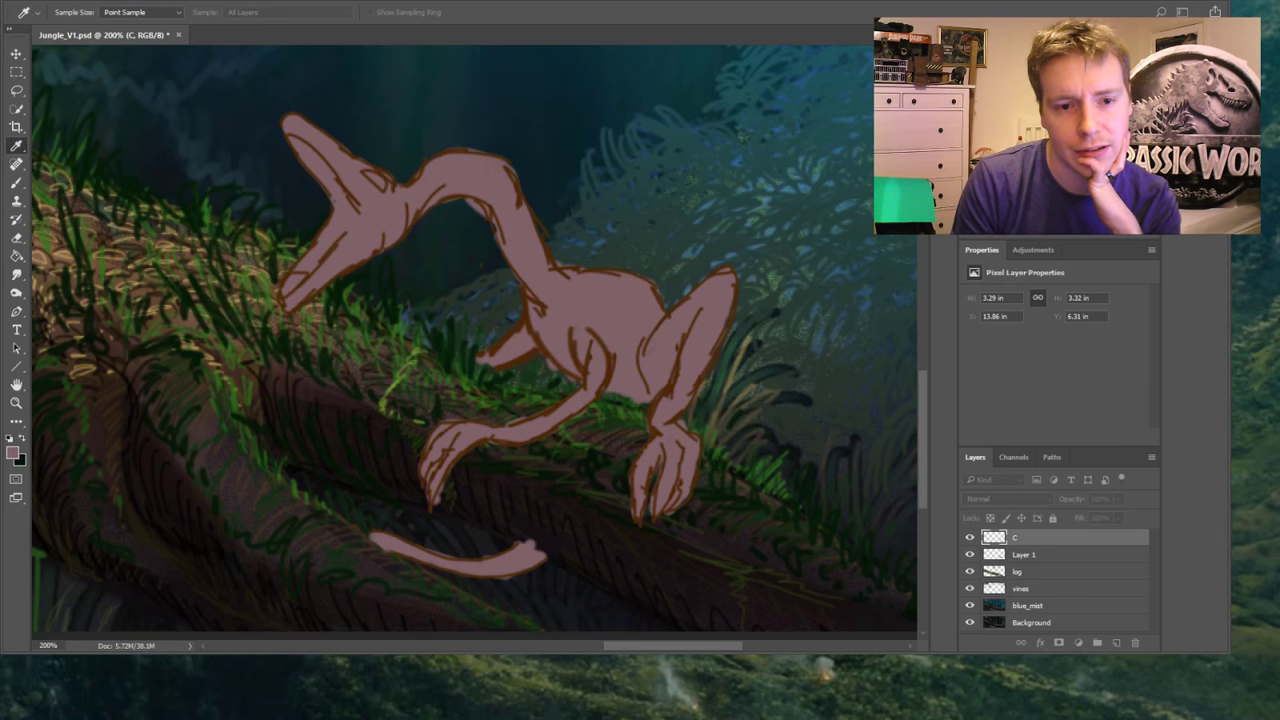
With a small Smudge brush, reshape the lower jaw outline on layer C
{"action": "key", "text": "b"}
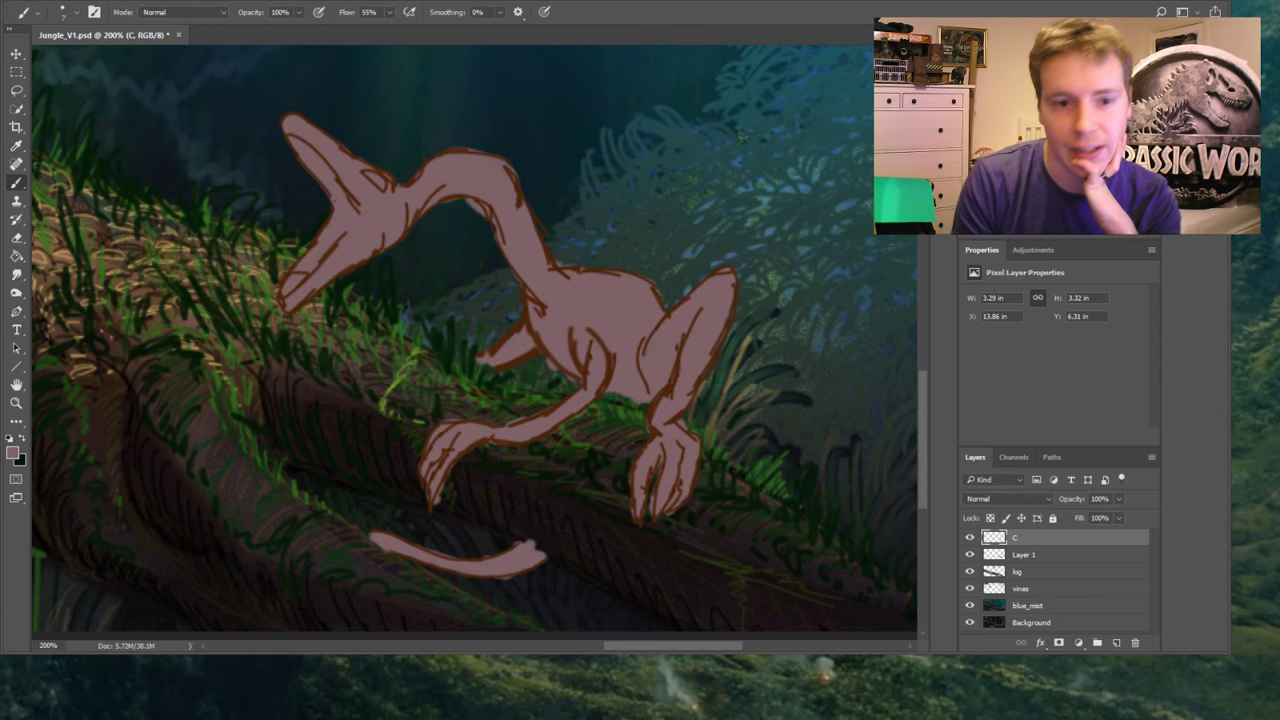
{"action": "key", "text": "r"}
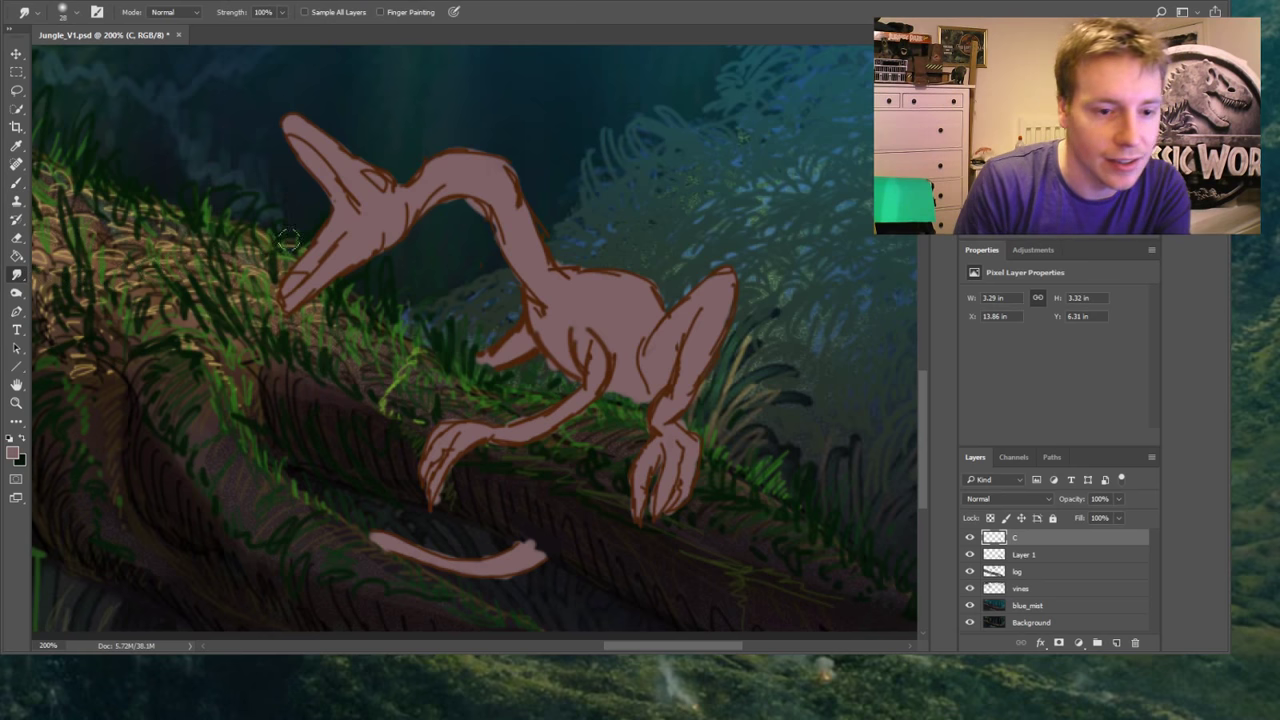
{"action": "key", "text": "bracketleft"}
{"action": "key", "text": "bracketleft"}
{"action": "key", "text": "bracketleft"}
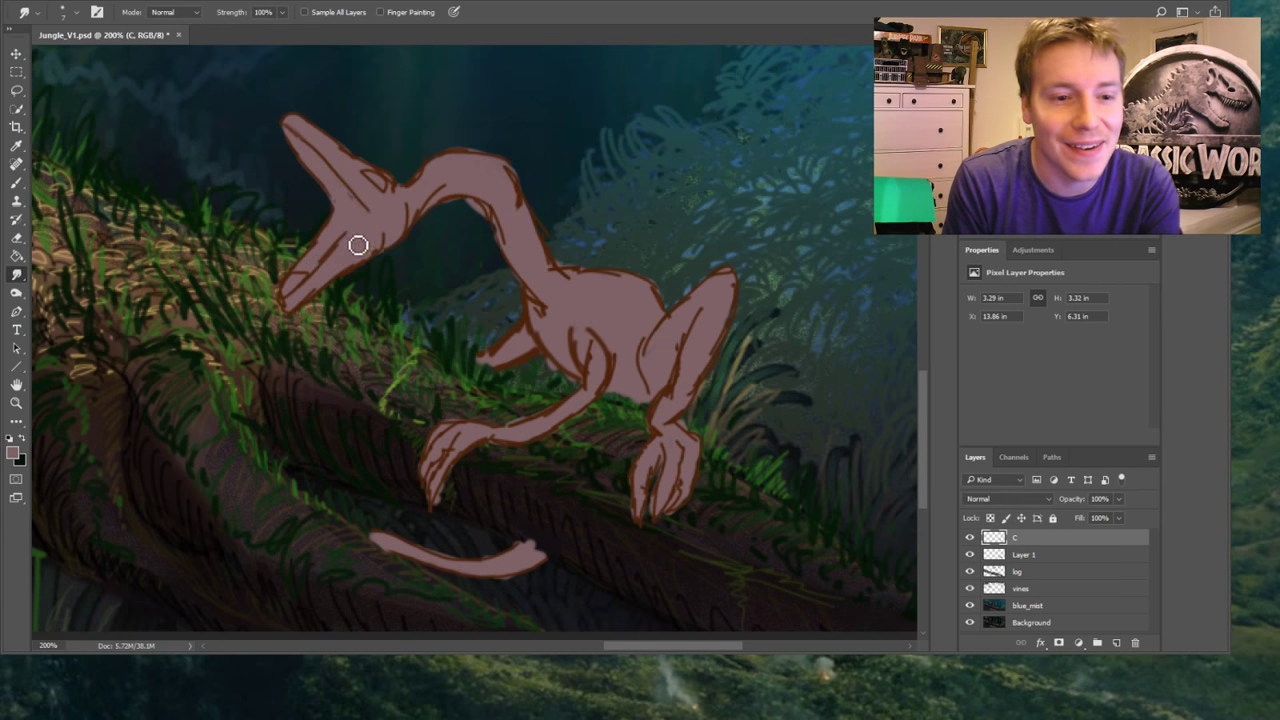
{"action": "mouse_move", "coordinate": [358, 245]}
{"action": "left_mouse_down"}
{"action": "mouse_move", "coordinate": [293, 290]}
{"action": "mouse_move", "coordinate": [332, 248]}
{"action": "mouse_move", "coordinate": [282, 302]}
{"action": "mouse_move", "coordinate": [335, 232]}
{"action": "mouse_move", "coordinate": [293, 294]}
{"action": "left_mouse_up"}
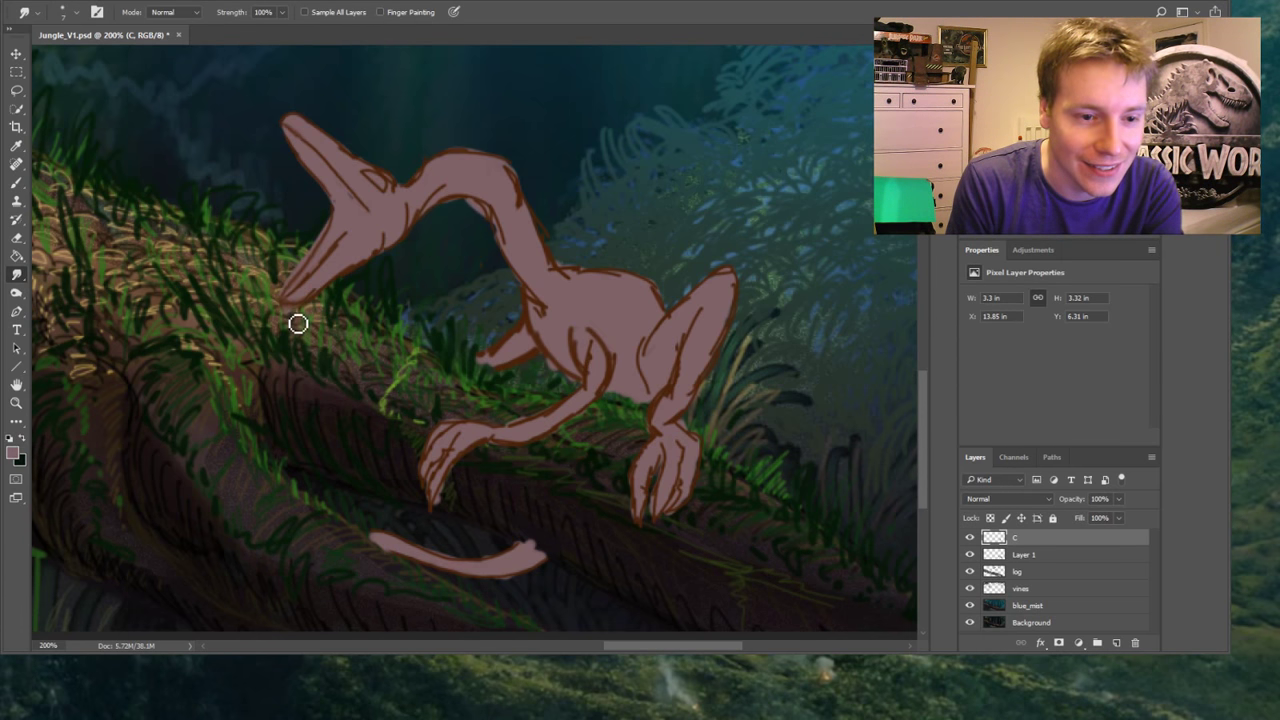
Smudge the snout and jaw-tip fill on Layer 1, then check it against layer C's linework
{"action": "left_click", "coordinate": [1022, 555]}
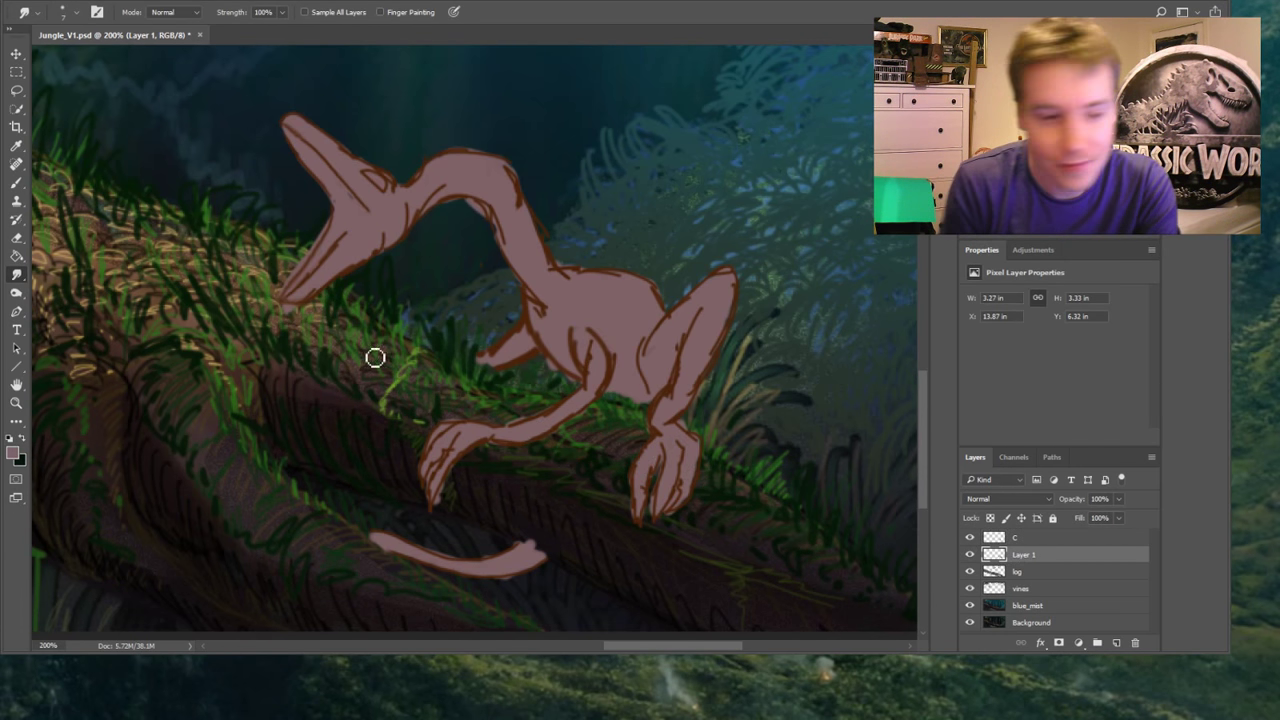
{"action": "mouse_move", "coordinate": [315, 316]}
{"action": "left_mouse_down"}
{"action": "mouse_move", "coordinate": [273, 308]}
{"action": "mouse_move", "coordinate": [322, 231]}
{"action": "left_mouse_up"}
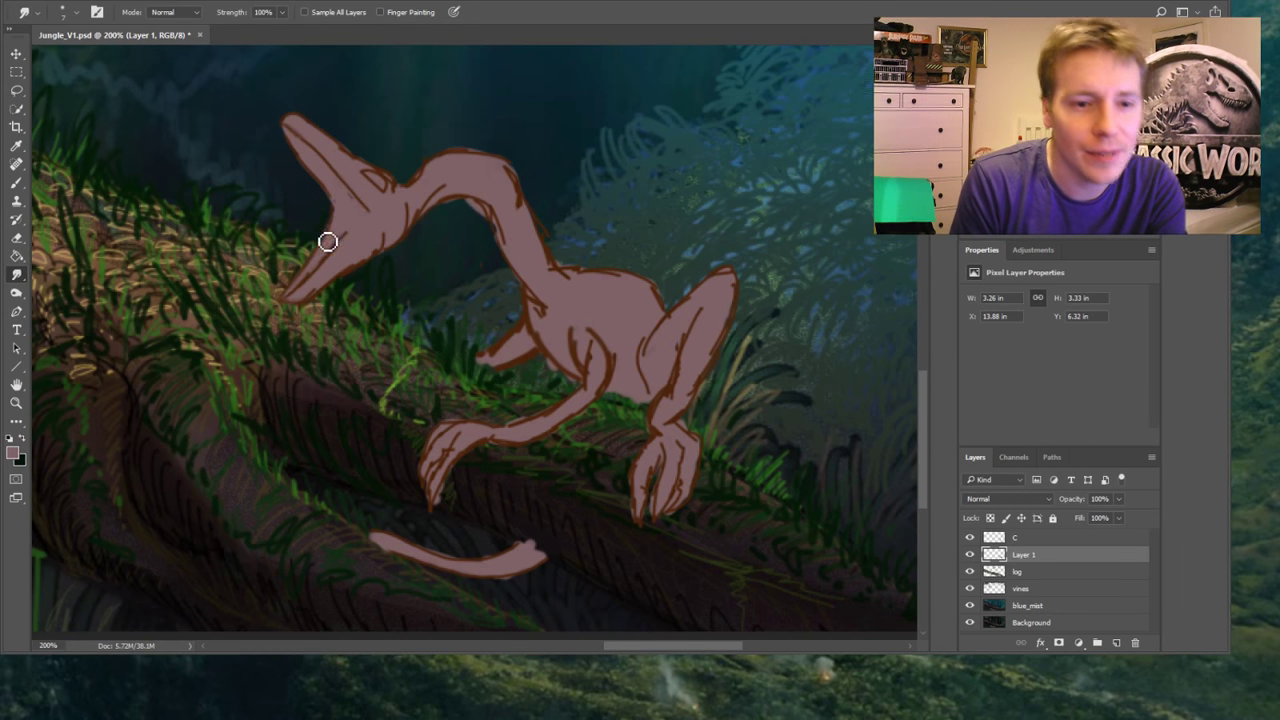
{"action": "left_click", "coordinate": [1030, 538]}
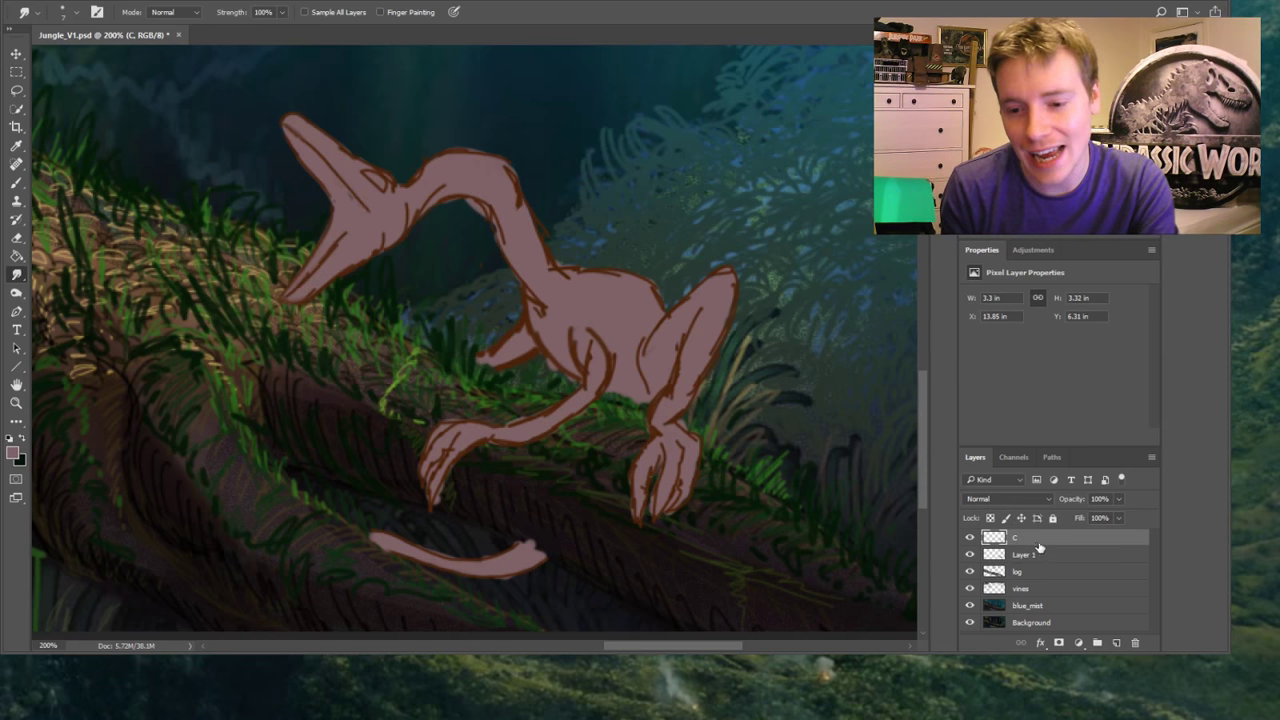
{"action": "left_click", "coordinate": [969, 539]}
{"action": "left_click", "coordinate": [969, 539]}
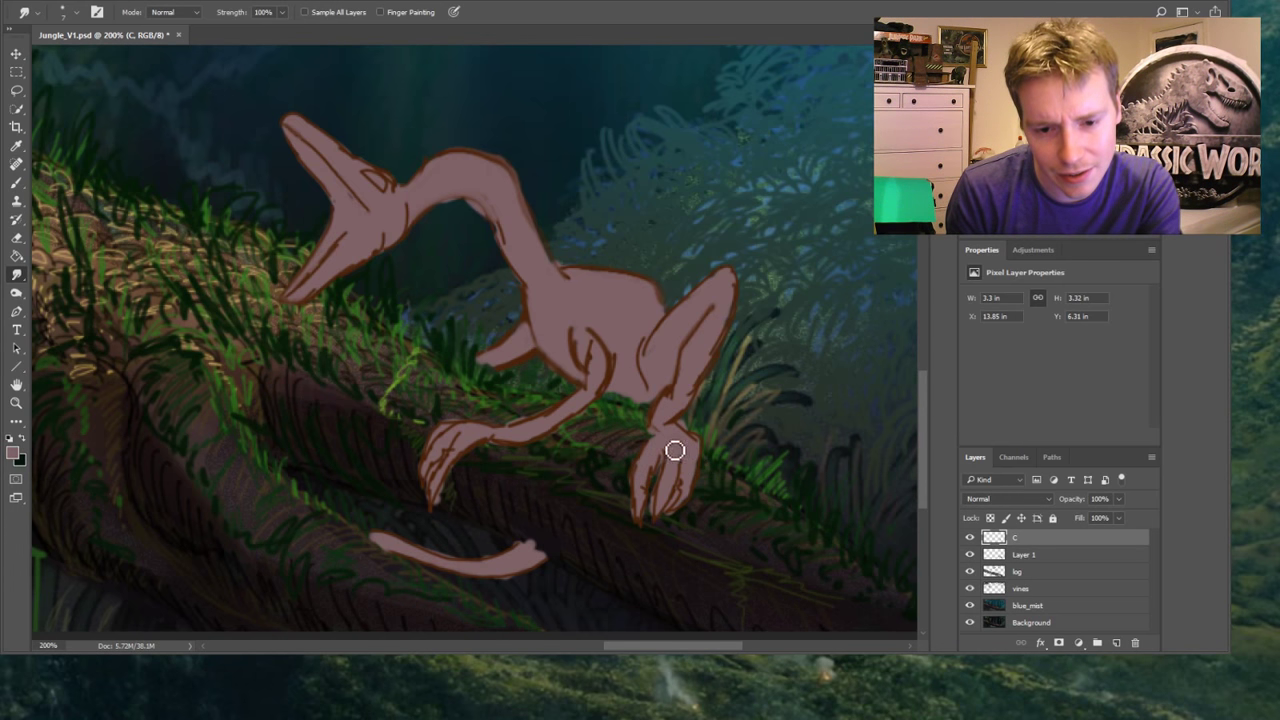
Smudge the right foot's claw toes on Layer 1 and pull the leg tip into a longer point on layer C
{"action": "key", "text": "alt+bracketleft"}
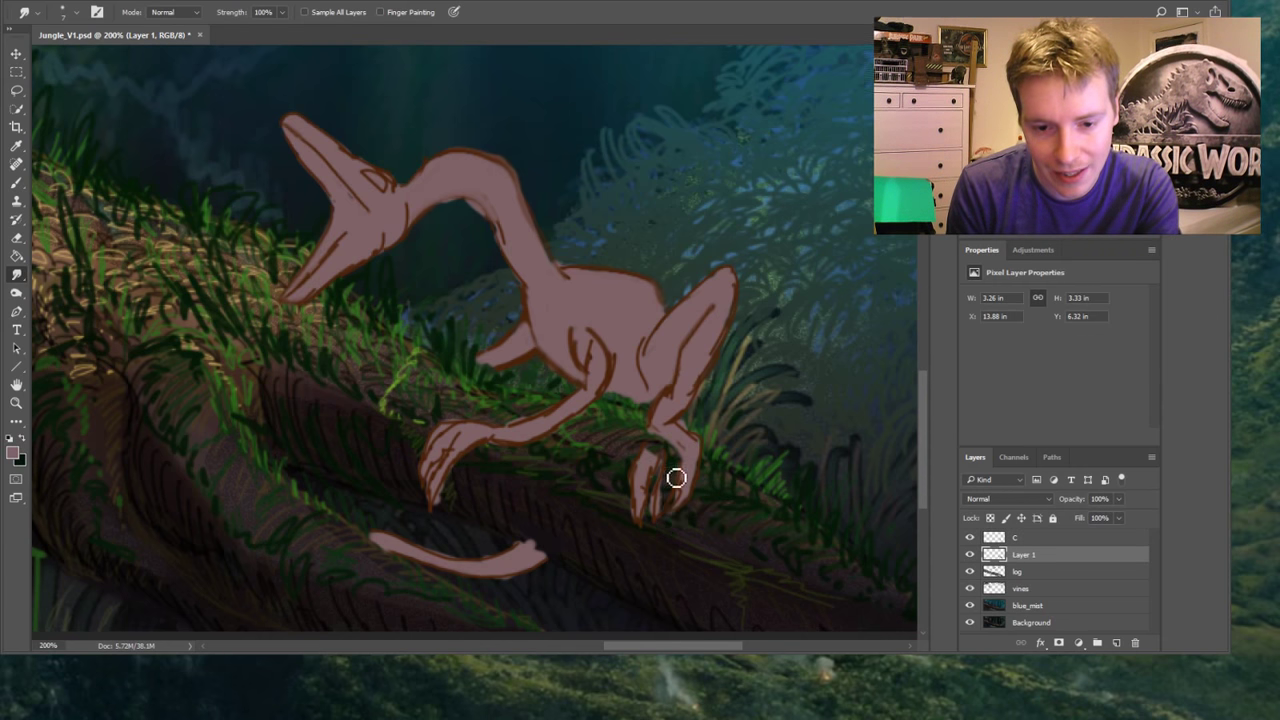
{"action": "mouse_move", "coordinate": [657, 502]}
{"action": "left_mouse_down"}
{"action": "mouse_move", "coordinate": [640, 500]}
{"action": "mouse_move", "coordinate": [660, 491]}
{"action": "left_mouse_up"}
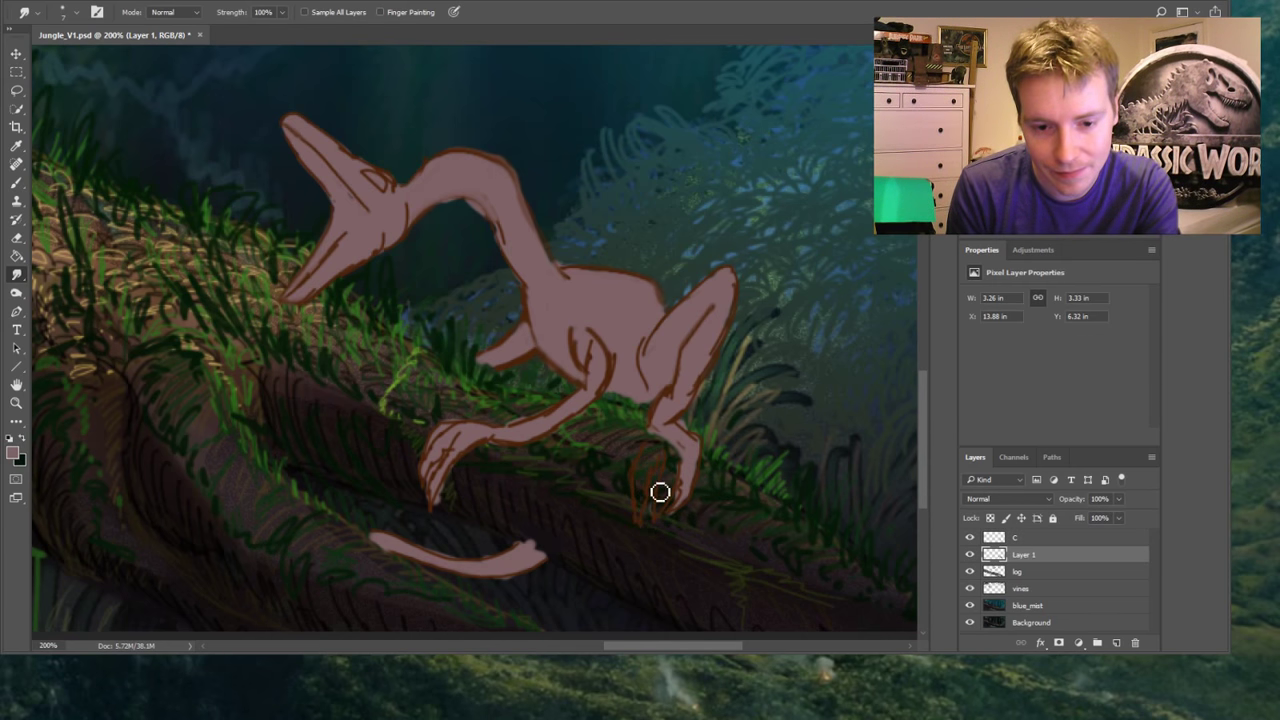
{"action": "left_click", "coordinate": [1013, 540]}
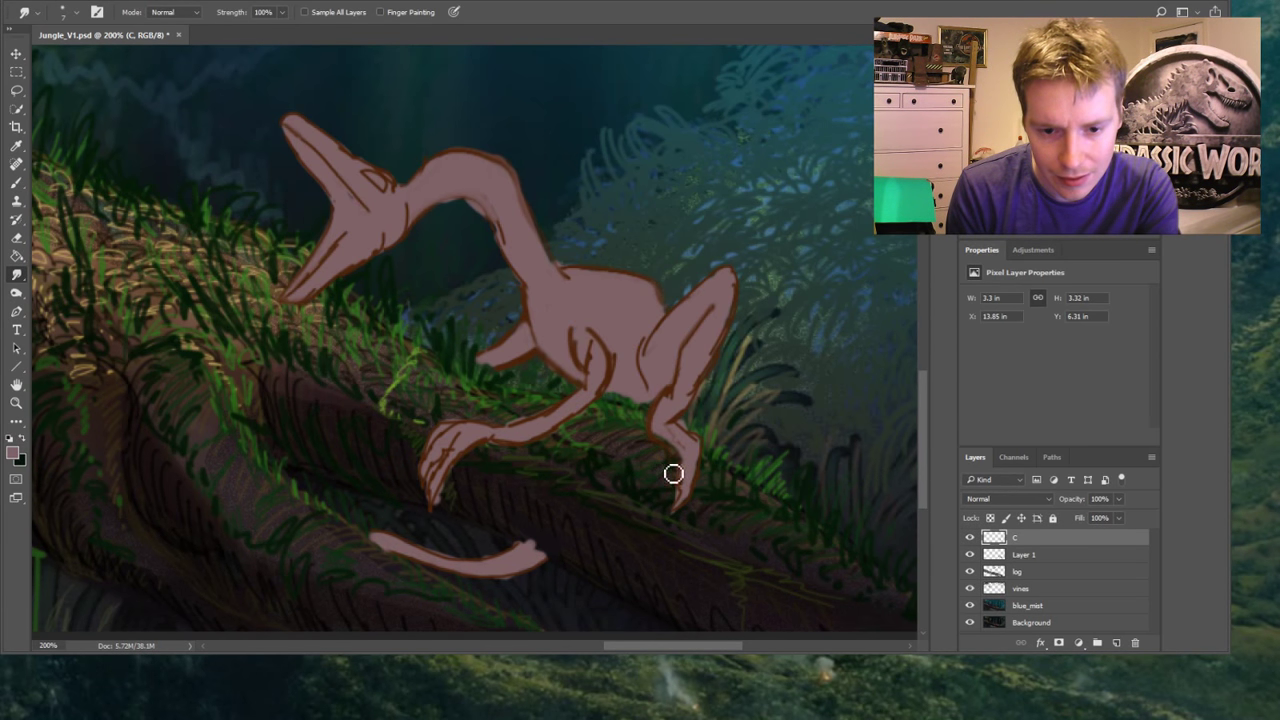
{"action": "mouse_move", "coordinate": [677, 495]}
{"action": "left_mouse_down"}
{"action": "mouse_move", "coordinate": [677, 457]}
{"action": "mouse_move", "coordinate": [686, 484]}
{"action": "mouse_move", "coordinate": [722, 480]}
{"action": "mouse_move", "coordinate": [706, 455]}
{"action": "mouse_move", "coordinate": [776, 487]}
{"action": "mouse_move", "coordinate": [717, 476]}
{"action": "mouse_move", "coordinate": [713, 513]}
{"action": "mouse_move", "coordinate": [709, 464]}
{"action": "mouse_move", "coordinate": [718, 485]}
{"action": "mouse_move", "coordinate": [731, 480]}
{"action": "mouse_move", "coordinate": [705, 456]}
{"action": "mouse_move", "coordinate": [731, 451]}
{"action": "mouse_move", "coordinate": [685, 436]}
{"action": "mouse_move", "coordinate": [722, 459]}
{"action": "mouse_move", "coordinate": [706, 453]}
{"action": "mouse_move", "coordinate": [727, 469]}
{"action": "mouse_move", "coordinate": [725, 519]}
{"action": "left_mouse_up"}
Reshape the right foot's toes inward and smooth away the bump at the tail tip on Layer 1
{"action": "key", "text": "alt+bracketleft"}
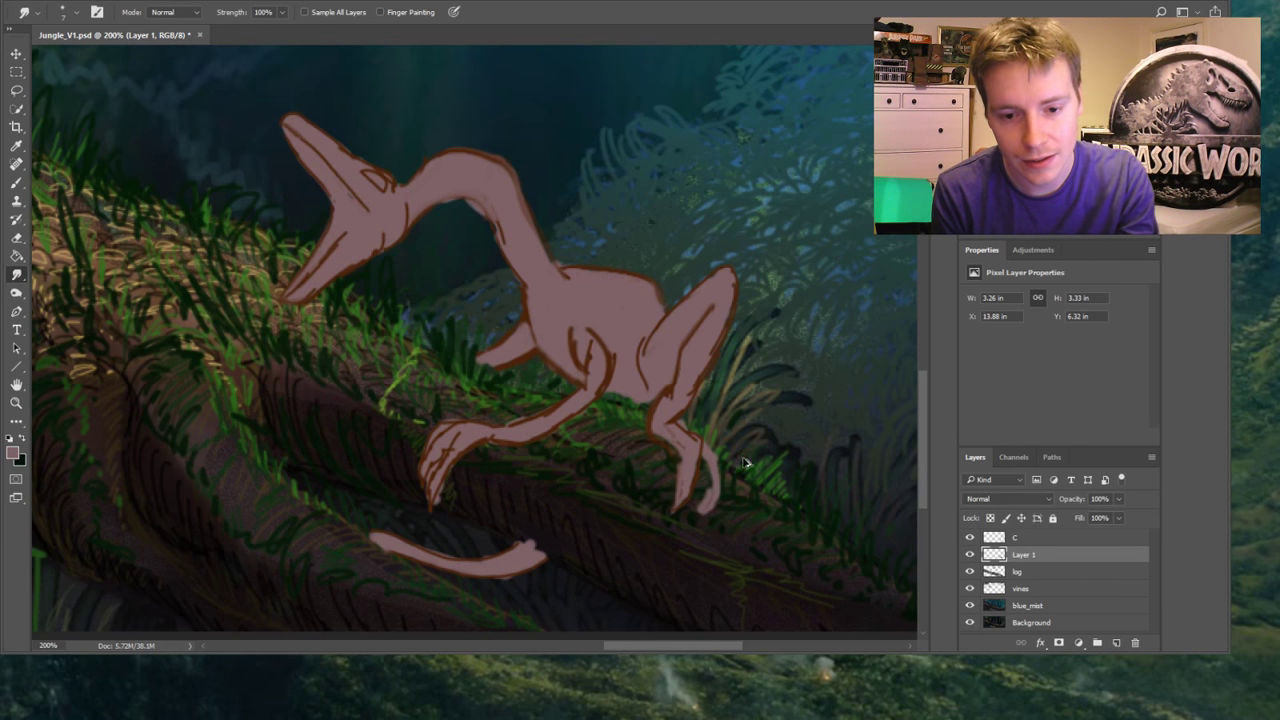
{"action": "mouse_move", "coordinate": [710, 505]}
{"action": "left_mouse_down"}
{"action": "mouse_move", "coordinate": [700, 470]}
{"action": "mouse_move", "coordinate": [670, 444]}
{"action": "mouse_move", "coordinate": [670, 496]}
{"action": "left_mouse_up"}
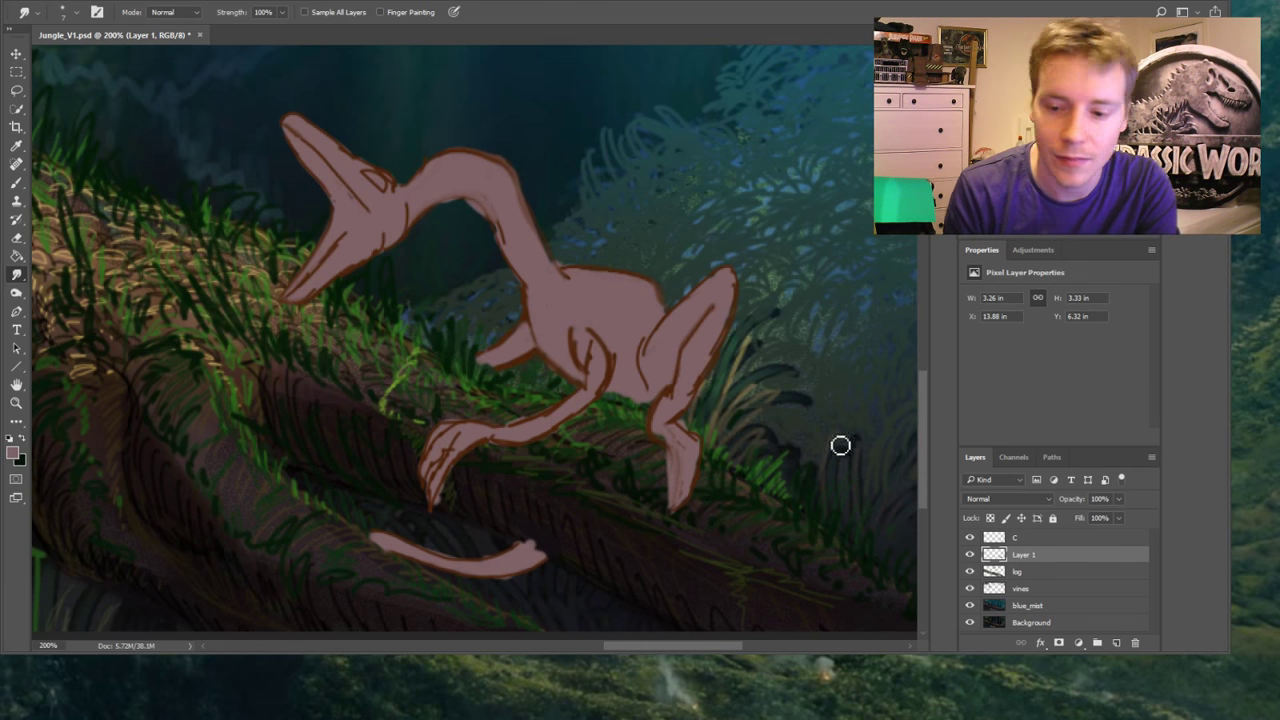
{"action": "key", "text": "alt+bracketright"}
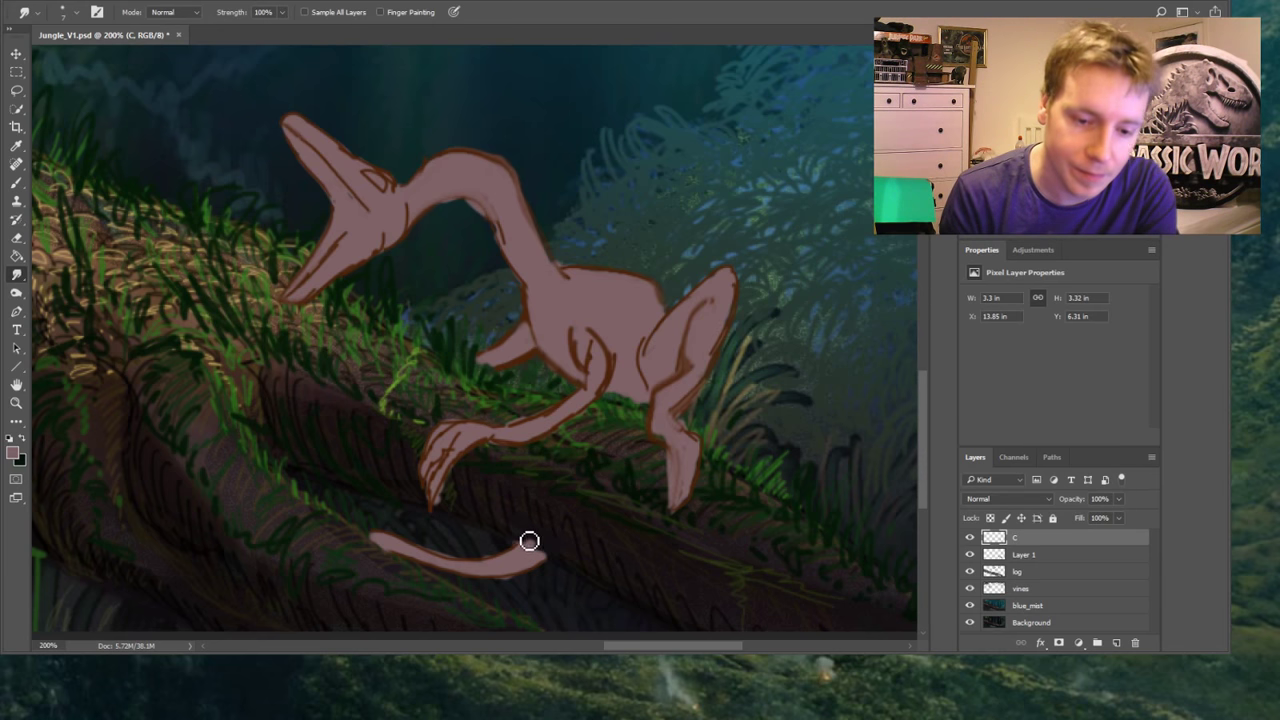
{"action": "key", "text": "alt+bracketleft"}
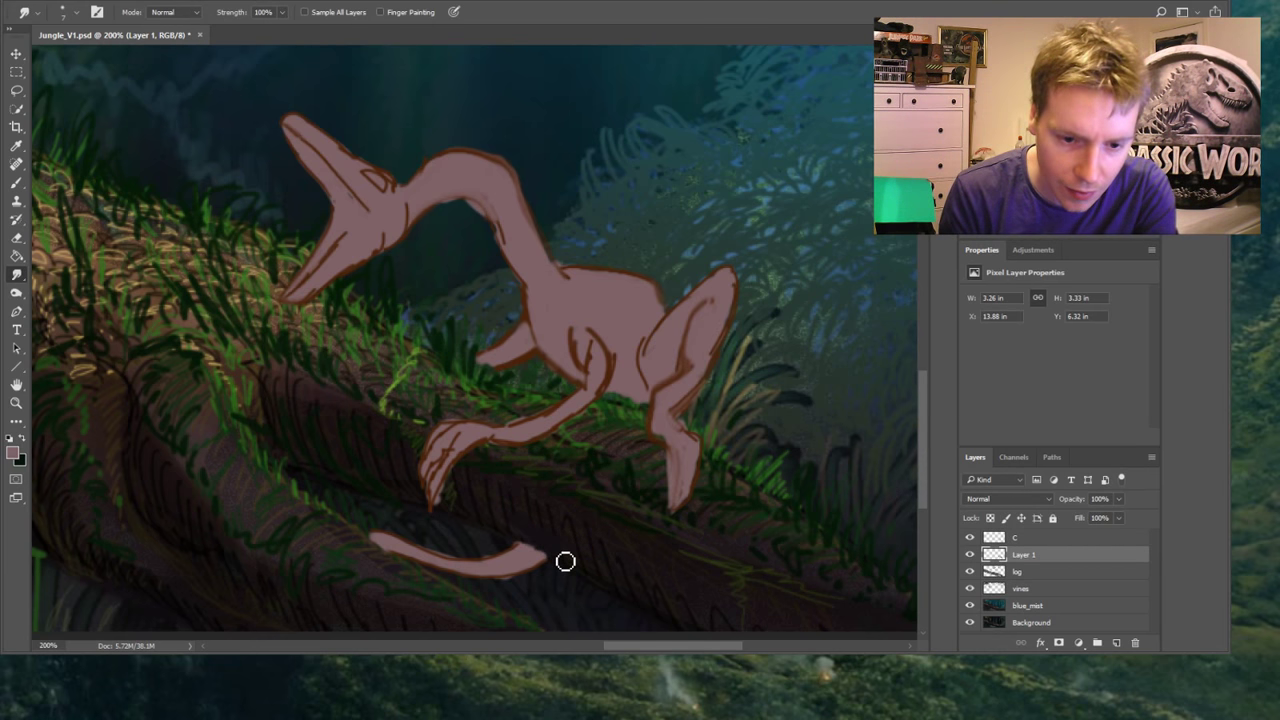
{"action": "left_click_drag", "start_coordinate": [528, 543], "coordinate": [571, 562]}
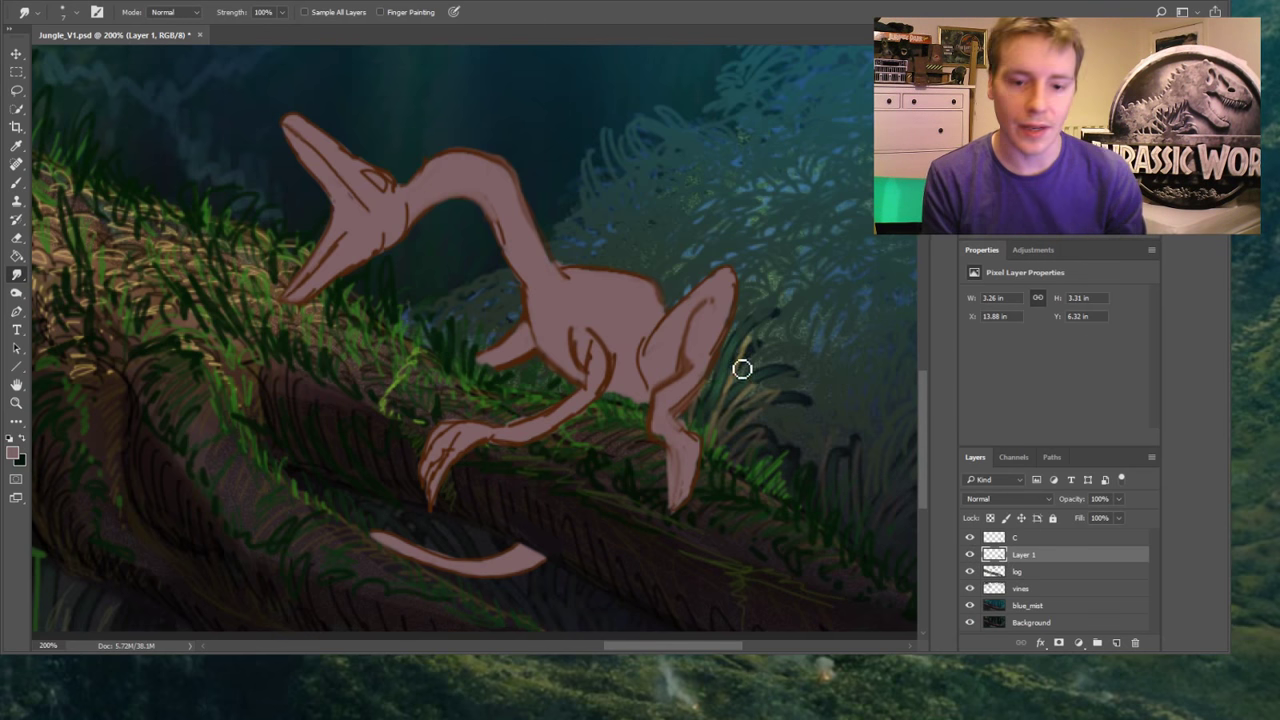
Merge layer C and Layer 1 into a single C layer with Ctrl+E
{"action": "left_click", "coordinate": [1024, 542], "text": "shift"}
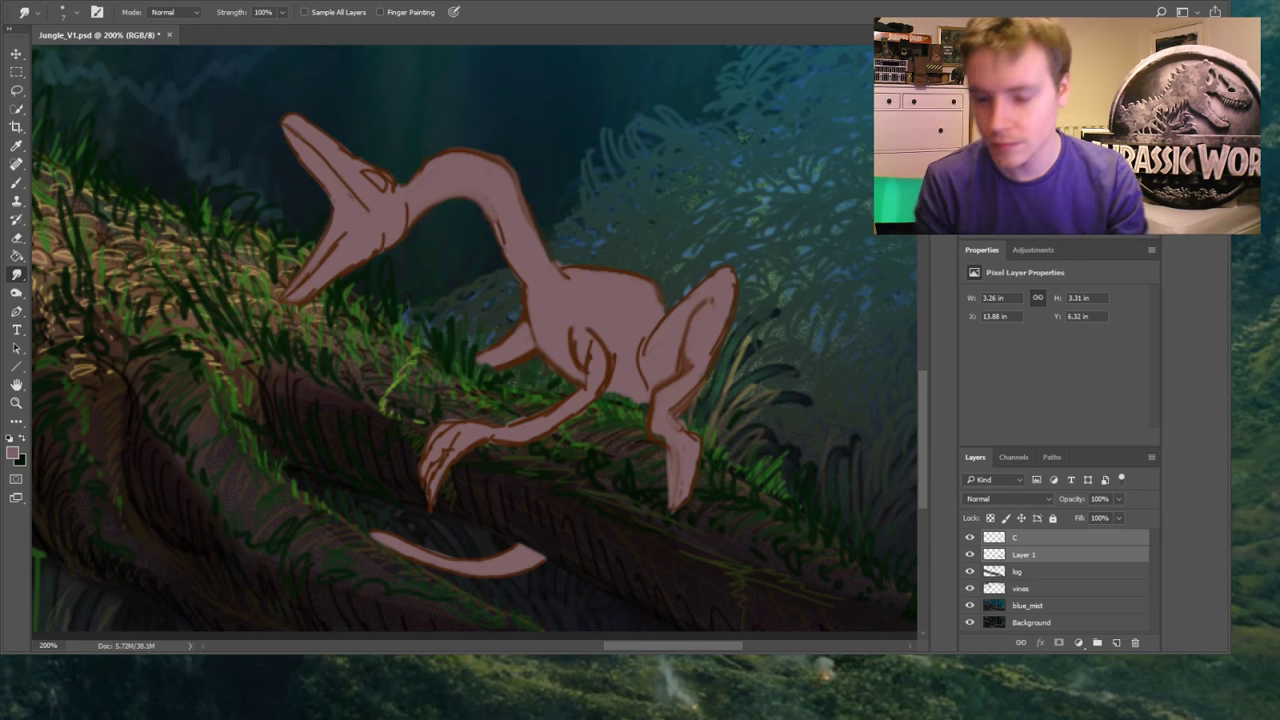
{"action": "key", "text": "ctrl+e"}
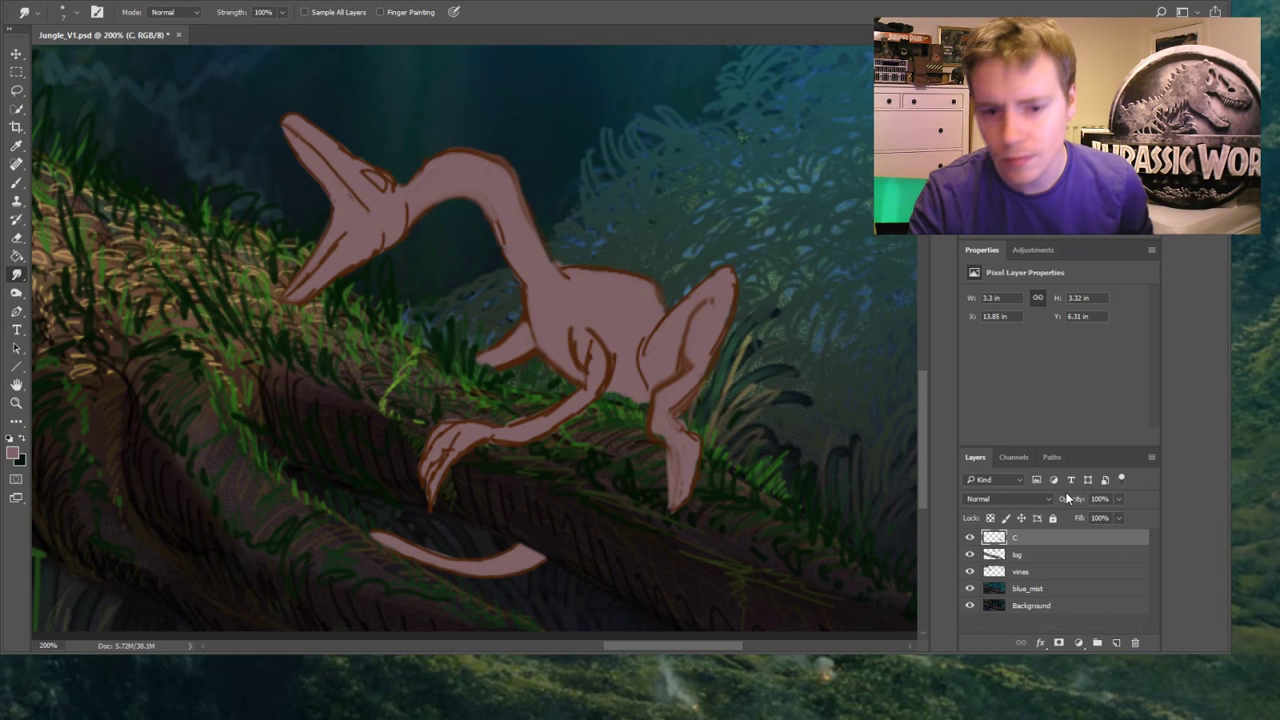
{"action": "left_click", "coordinate": [968, 537]}
{"action": "left_click", "coordinate": [968, 537]}
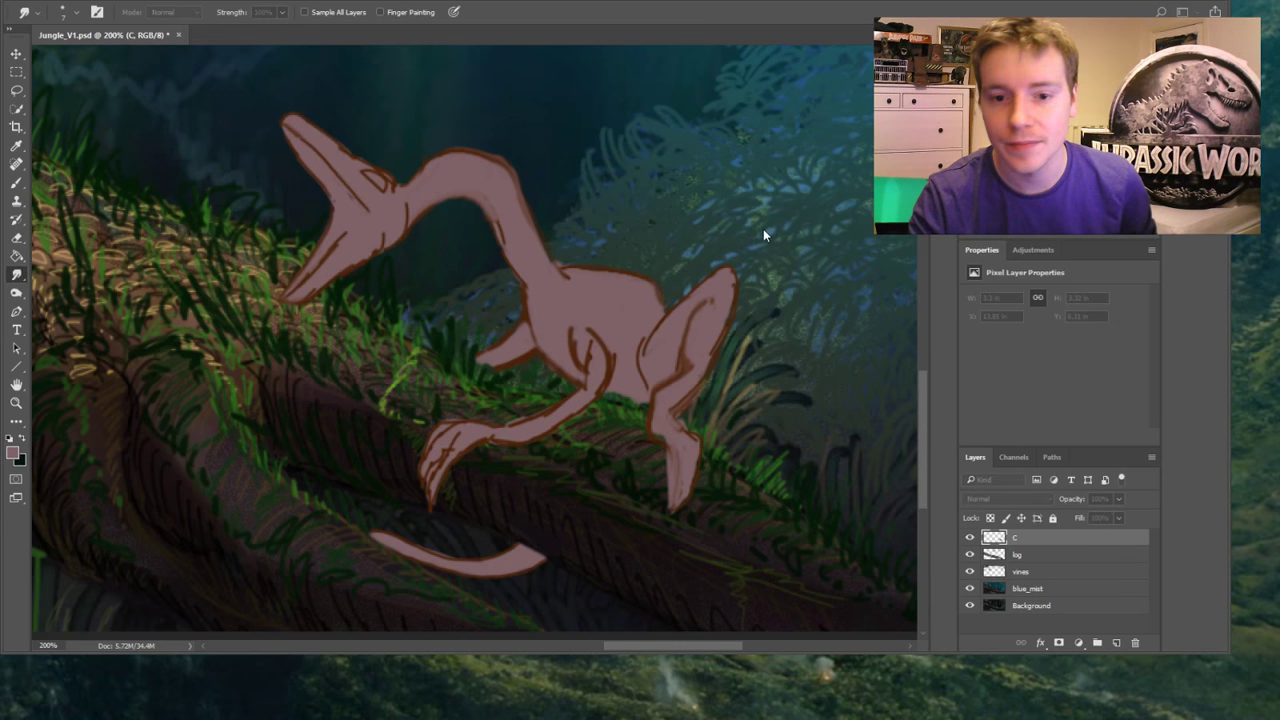
Duplicate C as C copy and recolour the copy rosy red
{"action": "key", "text": "ctrl+j"}
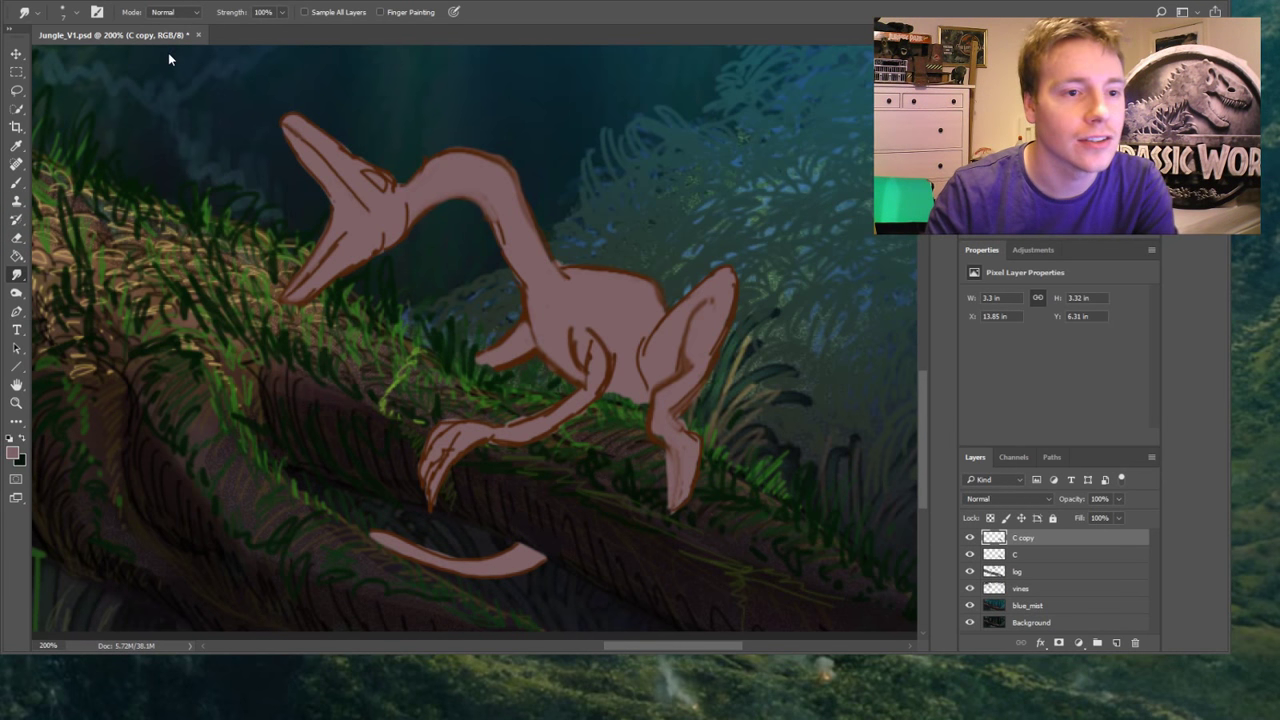
{"action": "key", "text": "i"}
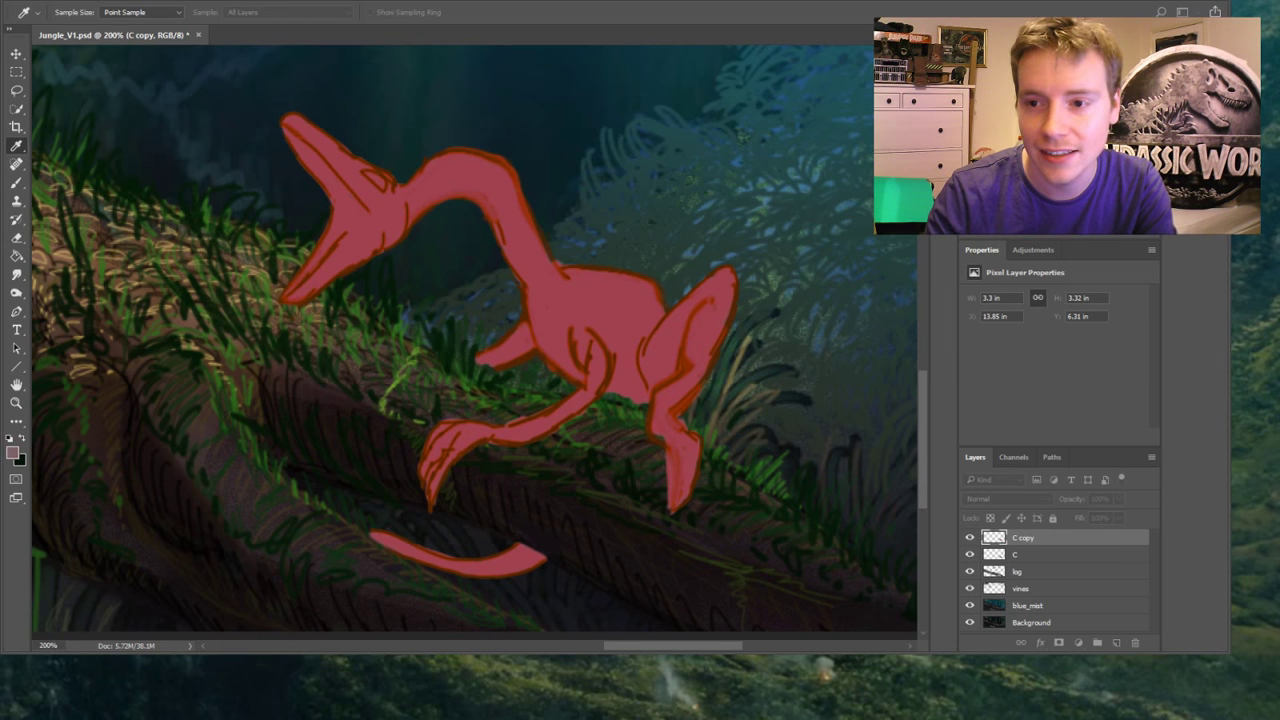
{"action": "left_click", "coordinate": [16, 238]}
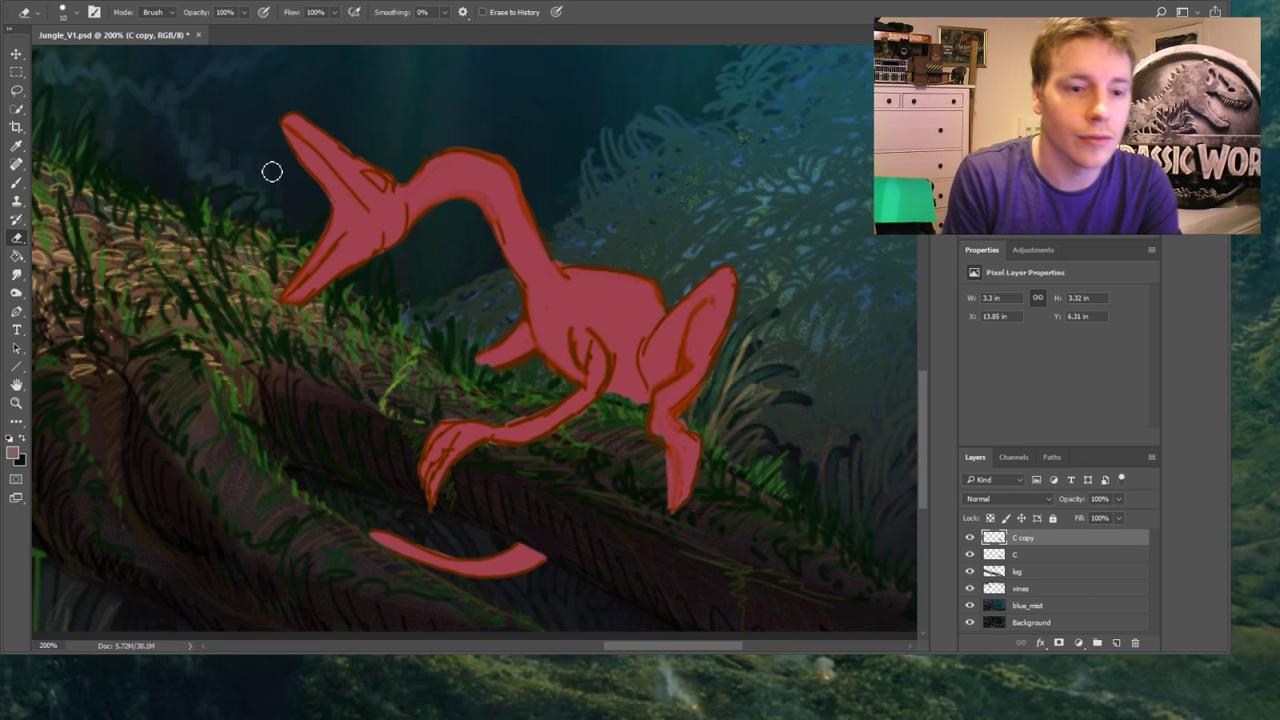
Erase lighter streaks on C copy along the crest, neck, belly and tail underside, then select layer C
{"action": "mouse_move", "coordinate": [290, 128]}
{"action": "left_mouse_down"}
{"action": "mouse_move", "coordinate": [349, 206]}
{"action": "mouse_move", "coordinate": [329, 246]}
{"action": "mouse_move", "coordinate": [271, 280]}
{"action": "left_mouse_up"}
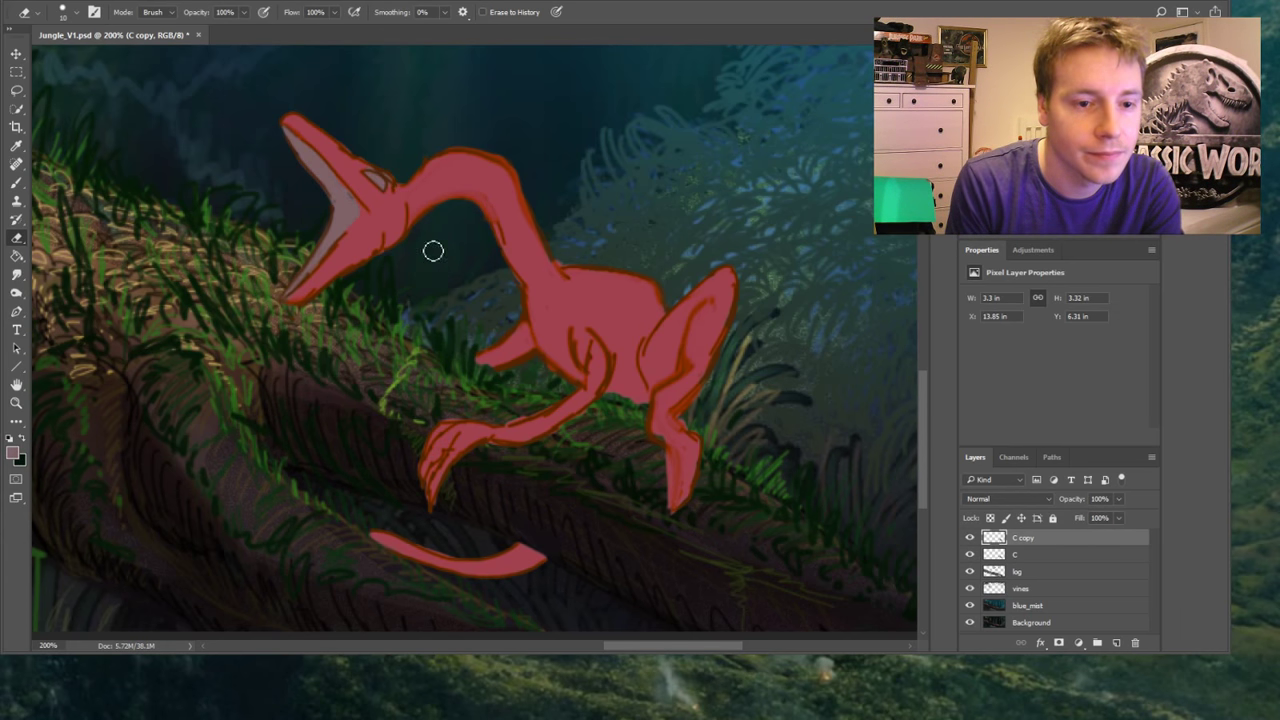
{"action": "mouse_move", "coordinate": [407, 220]}
{"action": "left_mouse_down"}
{"action": "mouse_move", "coordinate": [431, 196]}
{"action": "mouse_move", "coordinate": [429, 232]}
{"action": "mouse_move", "coordinate": [451, 195]}
{"action": "mouse_move", "coordinate": [476, 210]}
{"action": "mouse_move", "coordinate": [484, 201]}
{"action": "mouse_move", "coordinate": [508, 245]}
{"action": "mouse_move", "coordinate": [462, 197]}
{"action": "mouse_move", "coordinate": [508, 232]}
{"action": "mouse_move", "coordinate": [514, 266]}
{"action": "mouse_move", "coordinate": [531, 269]}
{"action": "mouse_move", "coordinate": [530, 289]}
{"action": "mouse_move", "coordinate": [555, 311]}
{"action": "mouse_move", "coordinate": [568, 365]}
{"action": "left_mouse_up"}
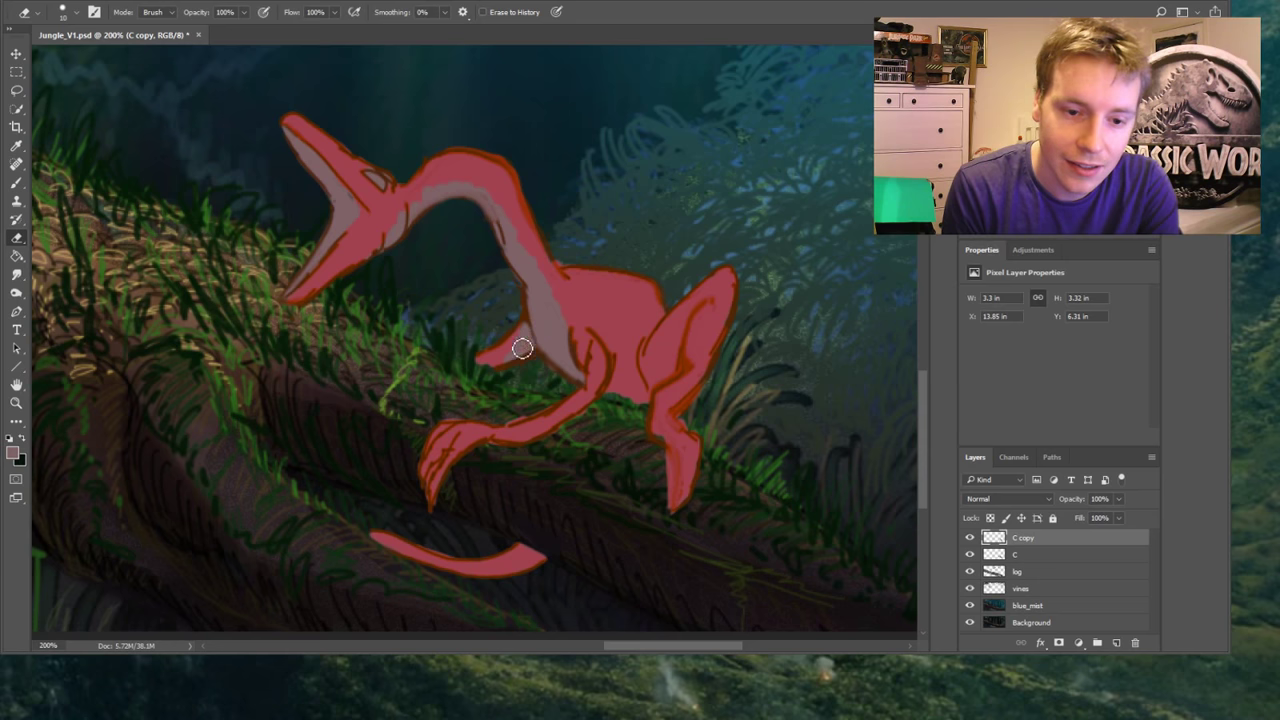
{"action": "mouse_move", "coordinate": [575, 348]}
{"action": "left_mouse_down"}
{"action": "mouse_move", "coordinate": [600, 408]}
{"action": "mouse_move", "coordinate": [606, 381]}
{"action": "mouse_move", "coordinate": [638, 404]}
{"action": "mouse_move", "coordinate": [651, 369]}
{"action": "mouse_move", "coordinate": [711, 328]}
{"action": "left_mouse_up"}
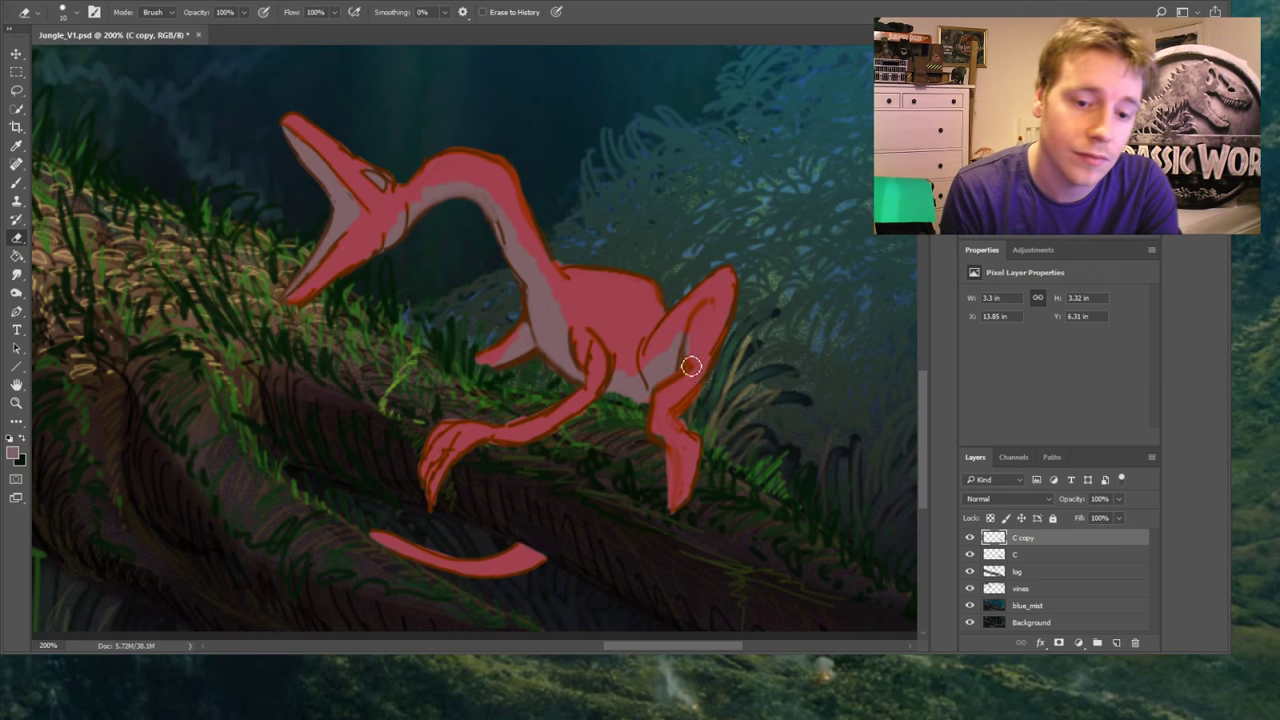
{"action": "mouse_move", "coordinate": [494, 582]}
{"action": "left_mouse_down"}
{"action": "mouse_move", "coordinate": [526, 569]}
{"action": "mouse_move", "coordinate": [457, 574]}
{"action": "mouse_move", "coordinate": [406, 551]}
{"action": "left_mouse_up"}
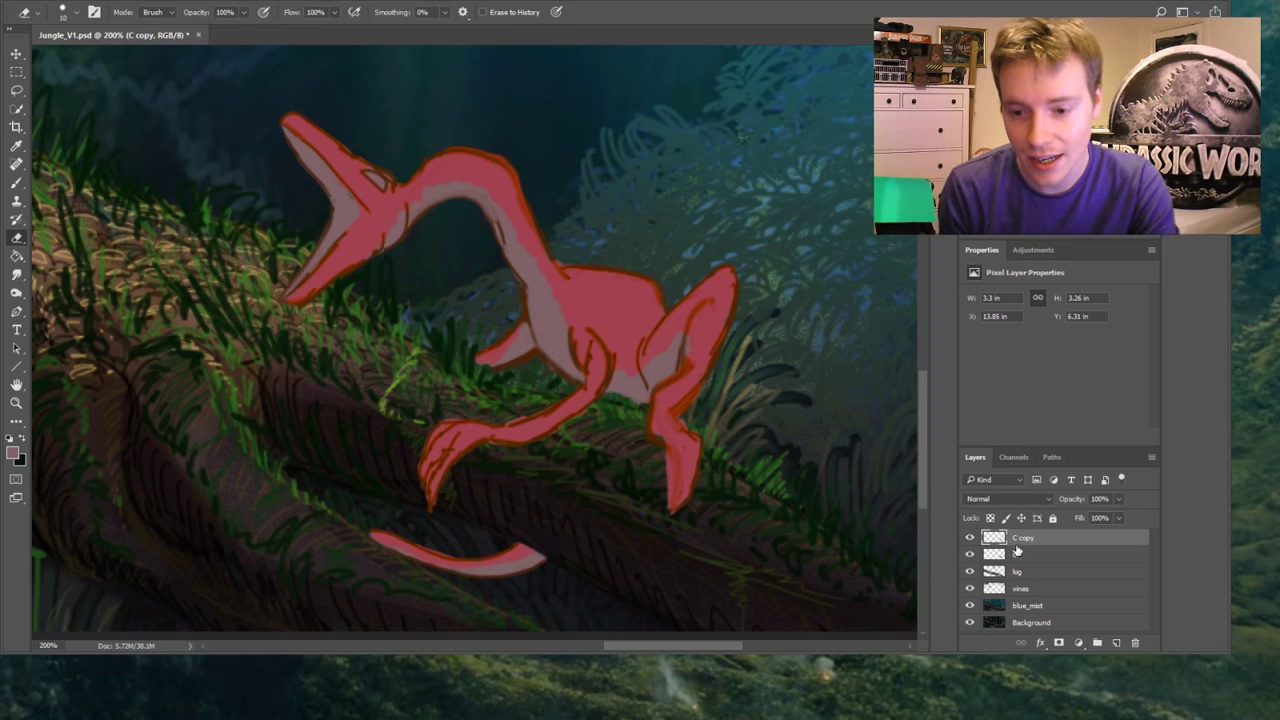
{"action": "left_click", "coordinate": [969, 538]}
{"action": "left_click", "coordinate": [969, 538]}
{"action": "left_click", "coordinate": [1016, 557]}
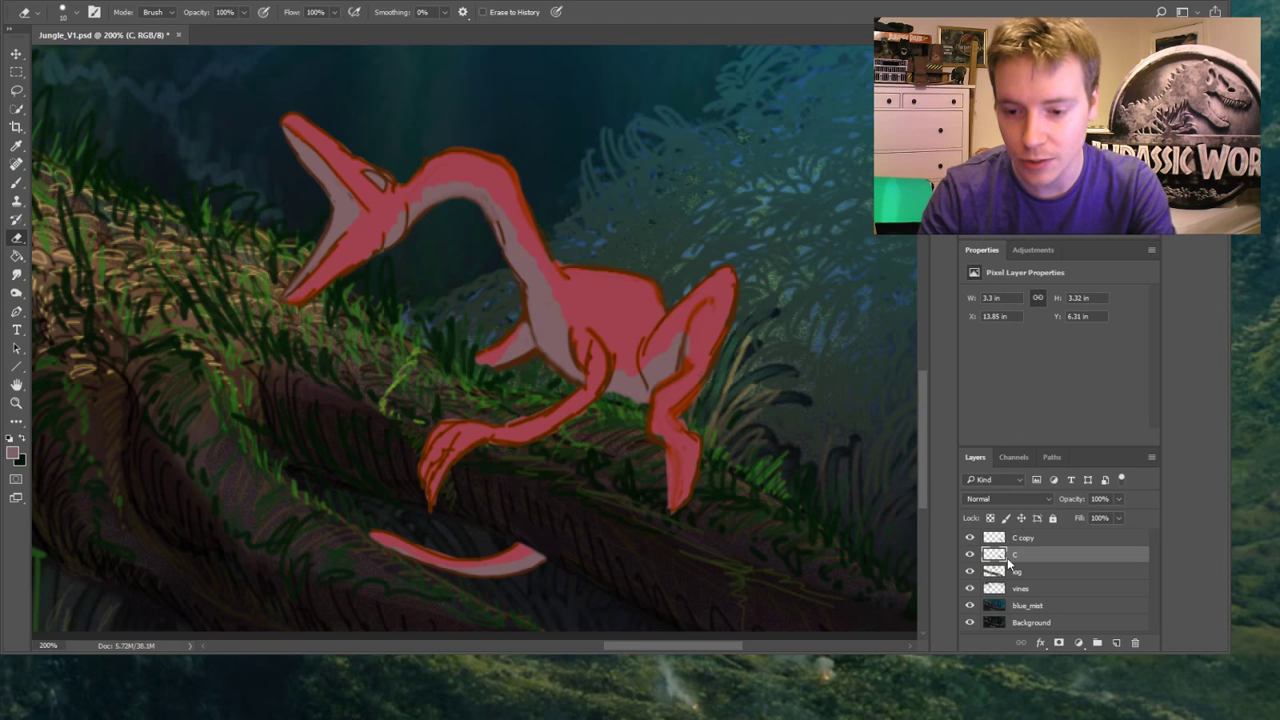
Duplicate layer C as C copy 2 and move it above C copy
{"action": "left_click_drag", "start_coordinate": [755, 376], "coordinate": [788, 303]}
{"action": "left_click_drag", "start_coordinate": [814, 228], "coordinate": [806, 200]}
{"action": "key", "text": "ctrl+j"}
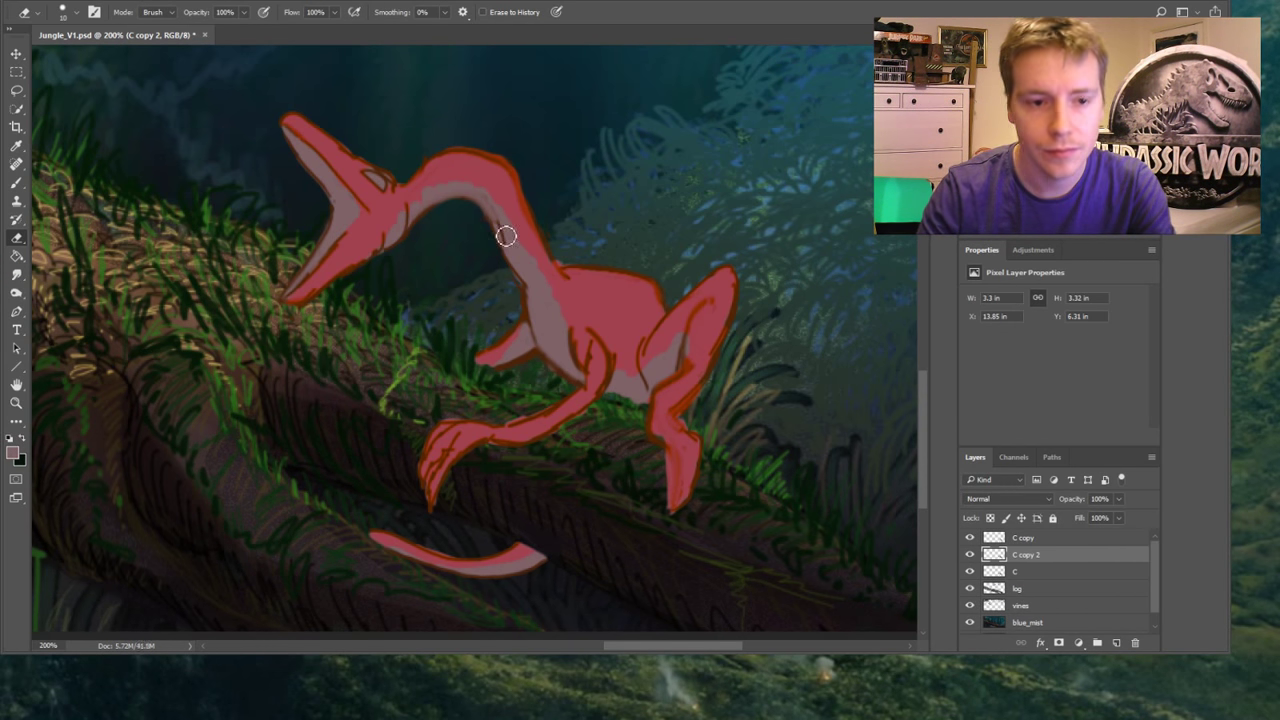
{"action": "left_click", "coordinate": [970, 537]}
{"action": "left_click", "coordinate": [970, 537]}
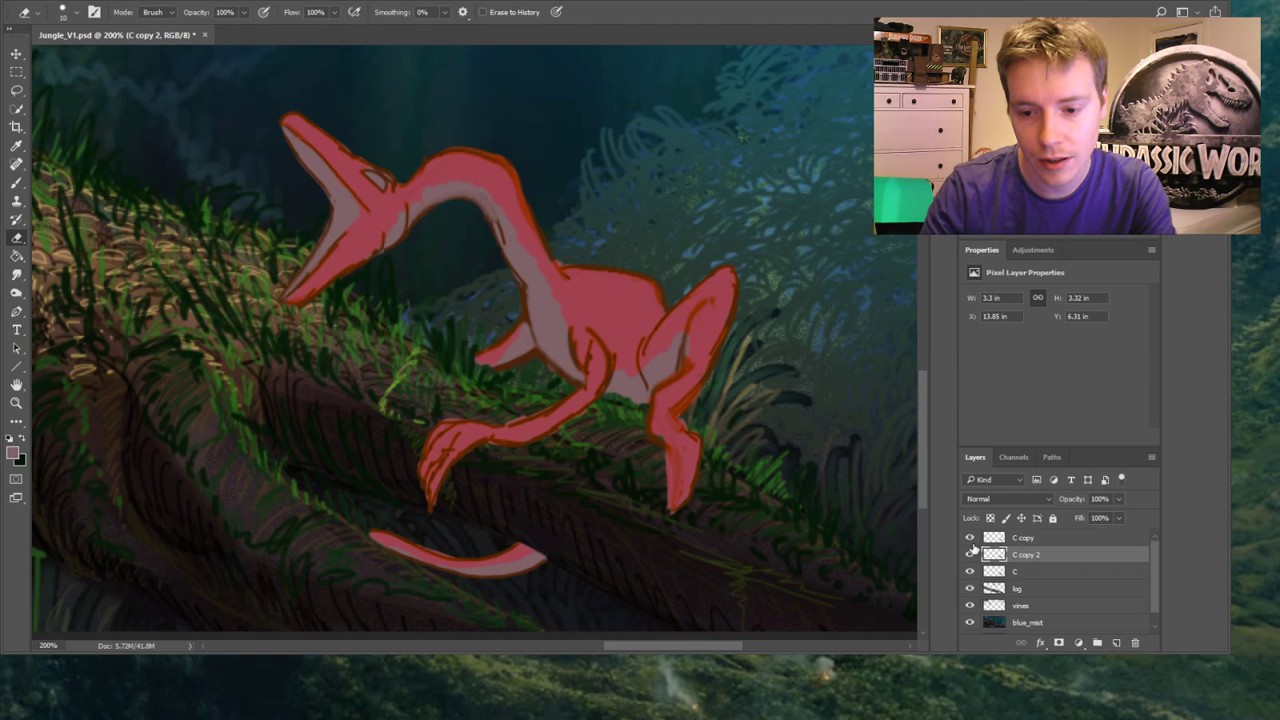
{"action": "left_click", "coordinate": [969, 539]}
{"action": "left_click", "coordinate": [969, 539]}
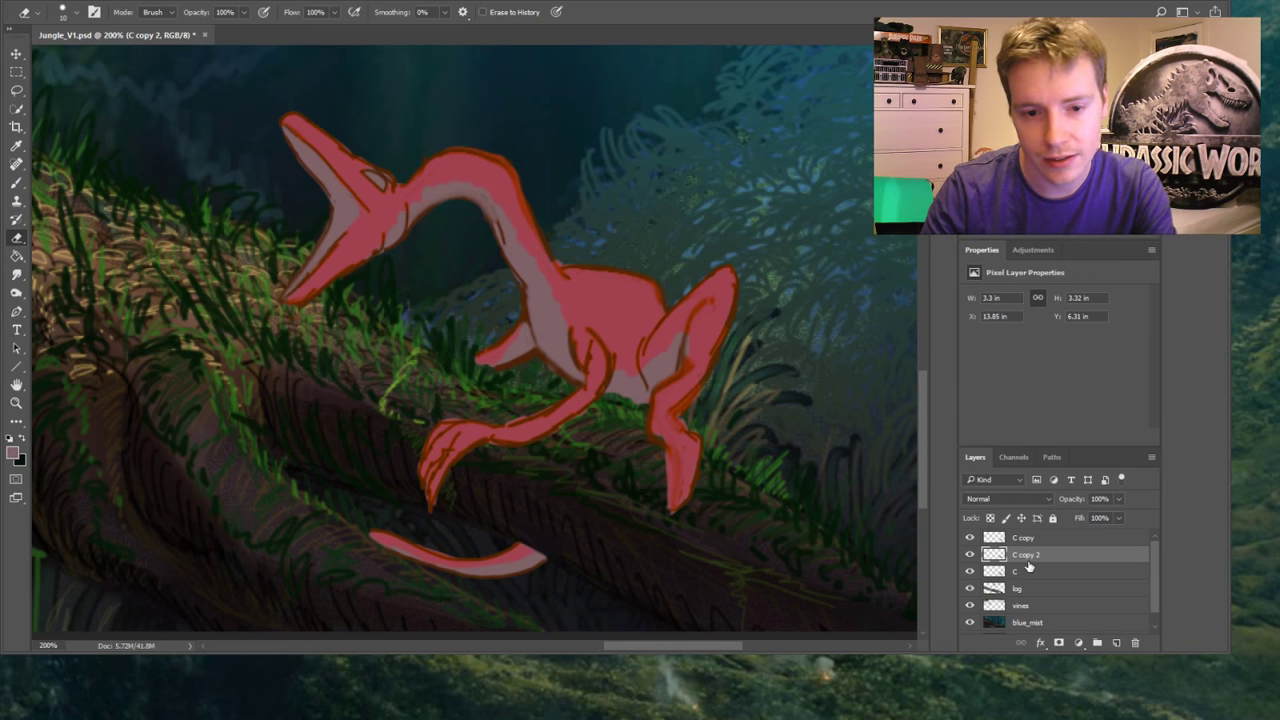
{"action": "left_click", "coordinate": [970, 538]}
{"action": "left_click", "coordinate": [970, 538]}
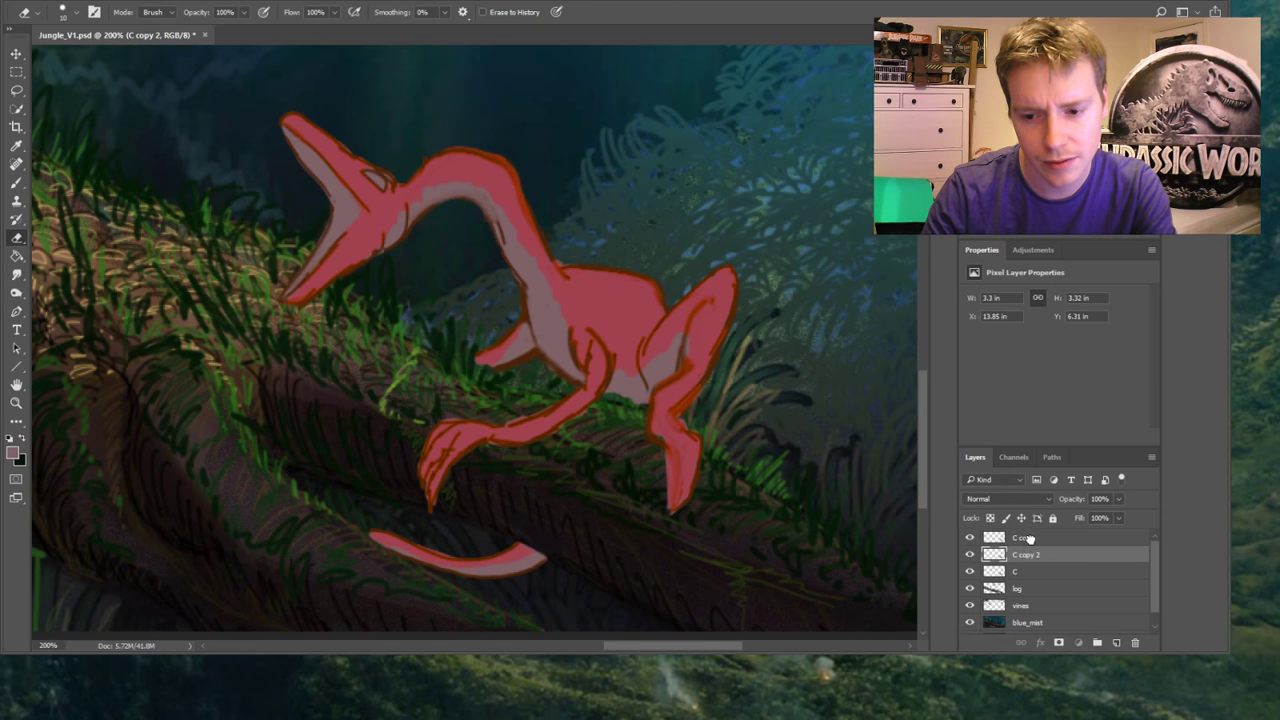
{"action": "left_click_drag", "start_coordinate": [1027, 539], "coordinate": [1024, 538]}
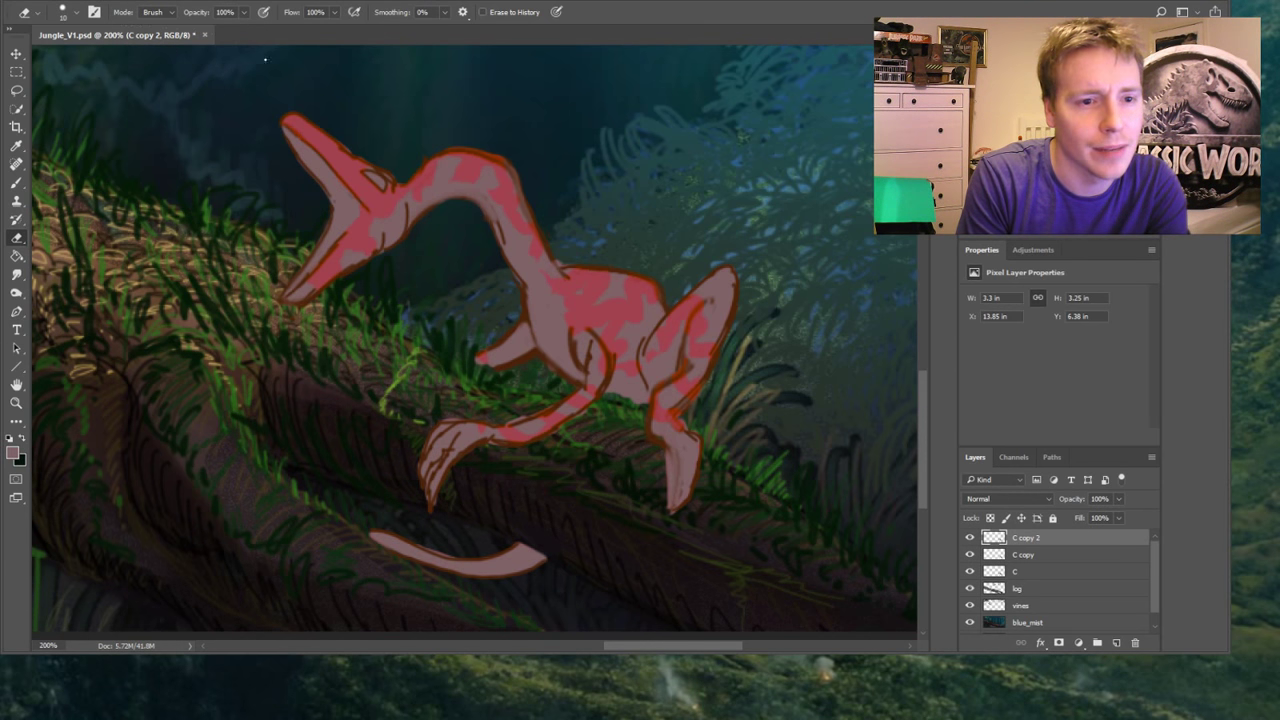
Recolour C copy 2 orange with erased patches, then merge it with C copy and C
{"action": "key", "text": "i"}
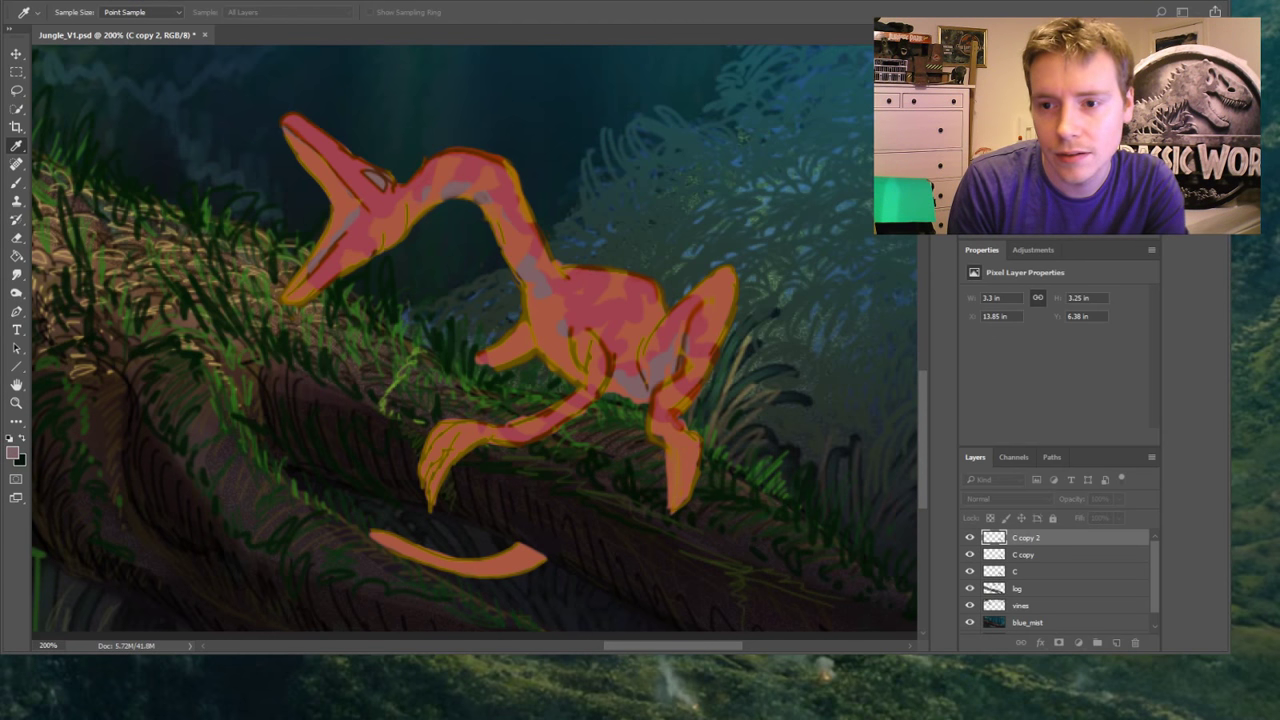
{"action": "key", "text": "e"}
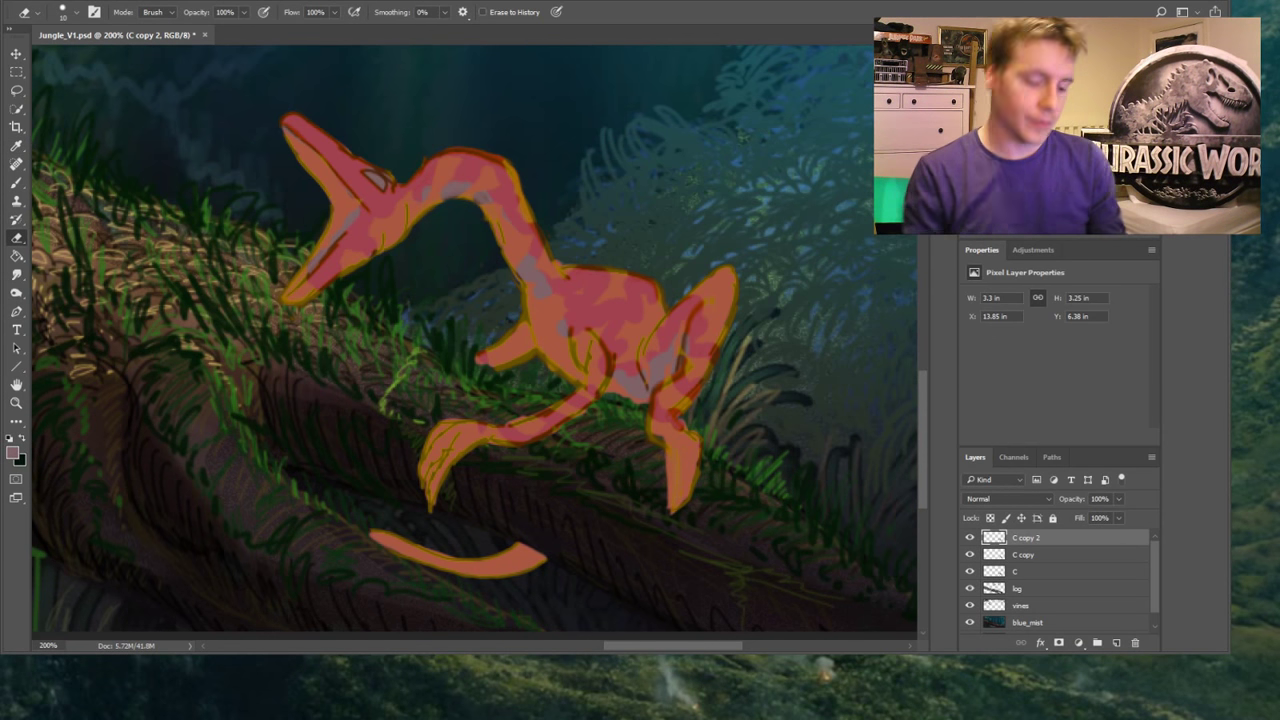
{"action": "left_click", "coordinate": [1024, 555], "text": "shift"}
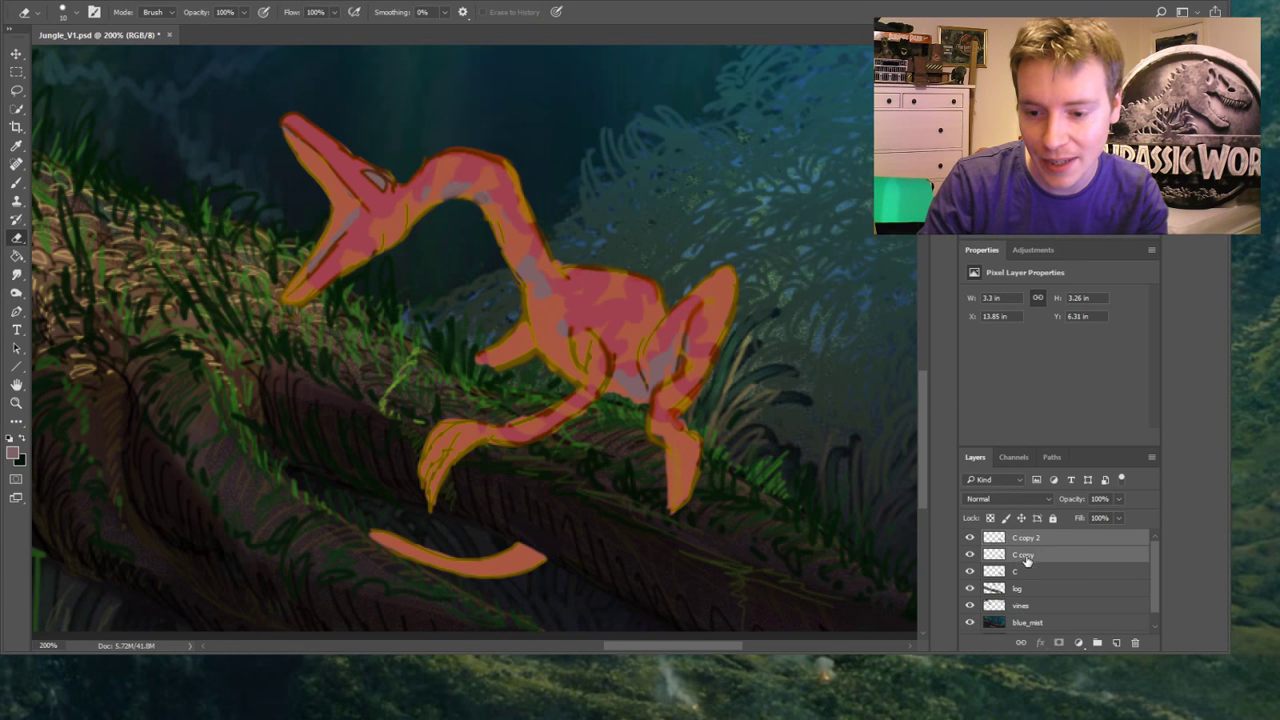
{"action": "left_click", "coordinate": [1022, 571], "text": "shift"}
{"action": "key", "text": "ctrl+e"}
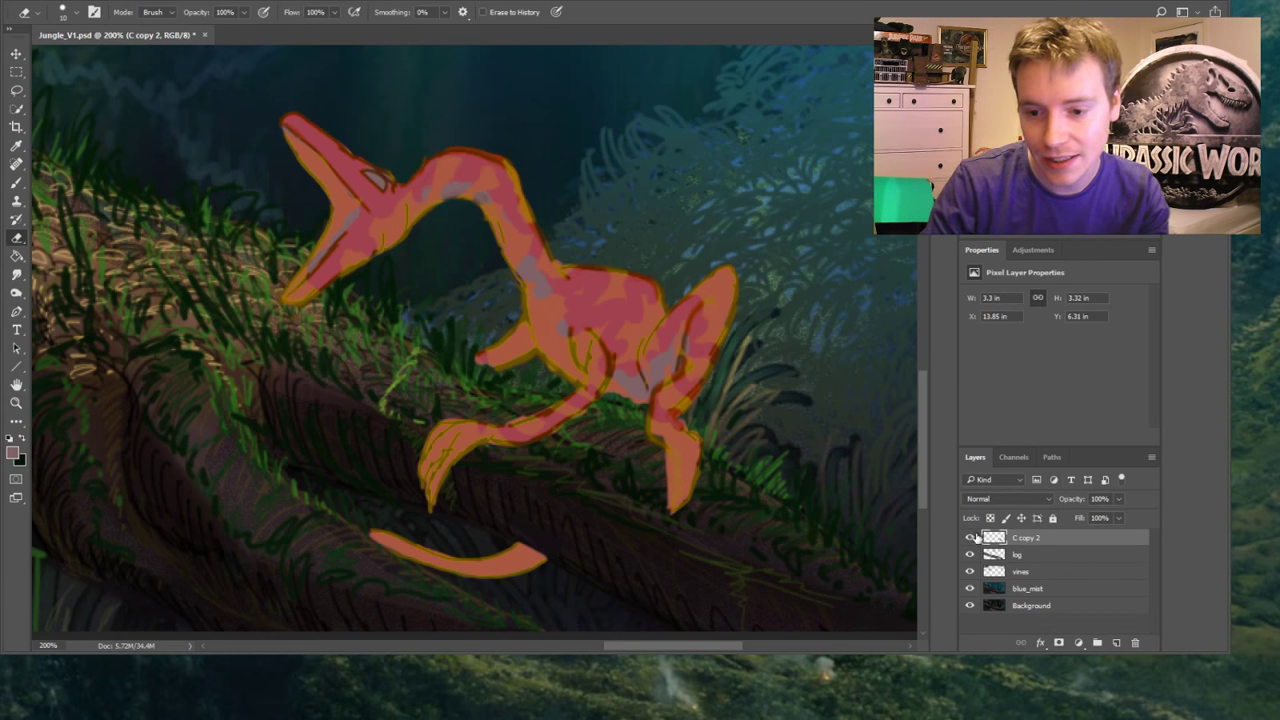
Zoom to 500% on the dinosaur's head and snout
{"action": "left_click", "coordinate": [969, 537]}
{"action": "left_click", "coordinate": [969, 537]}
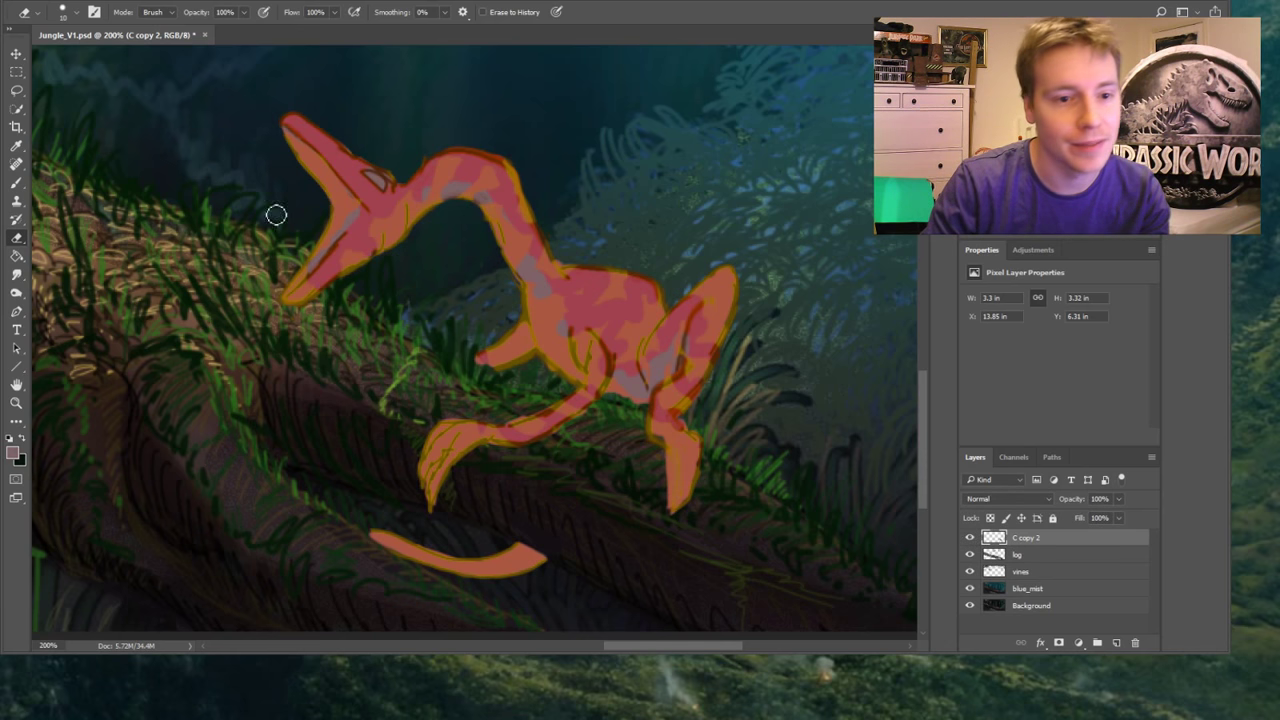
{"action": "left_click", "coordinate": [16, 402]}
{"action": "left_click", "coordinate": [362, 174]}
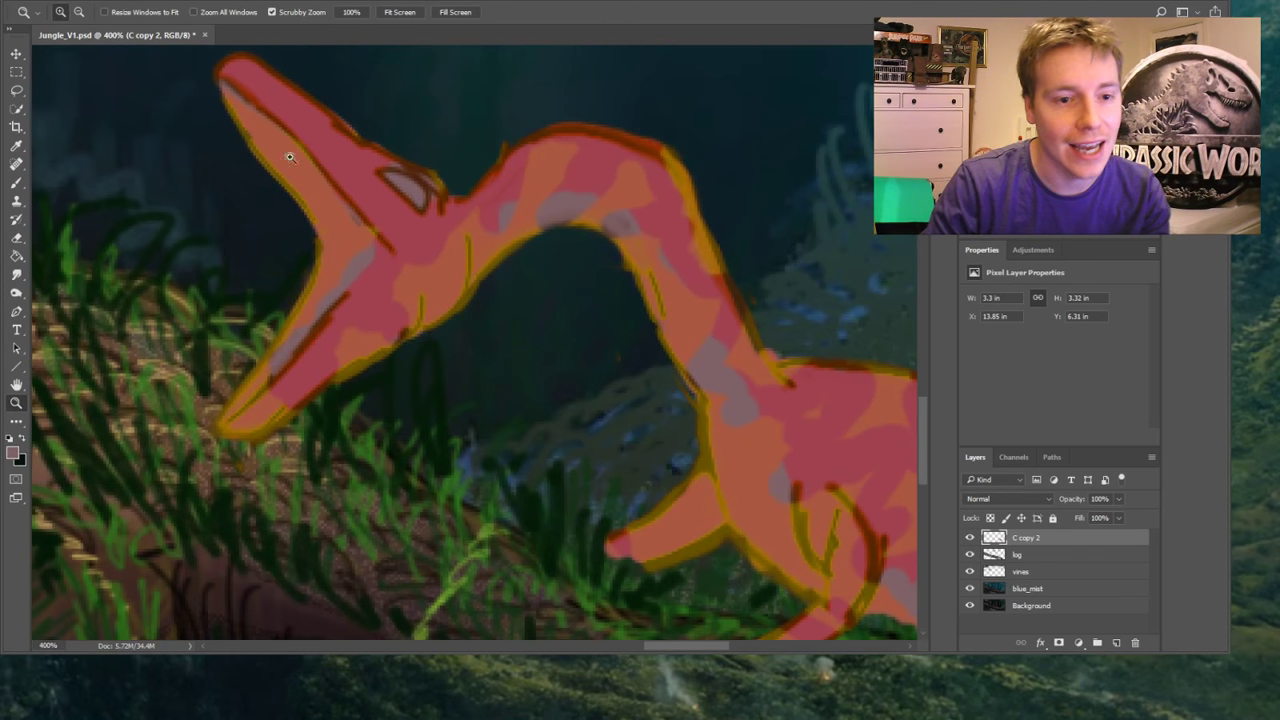
{"action": "left_click", "coordinate": [240, 130]}
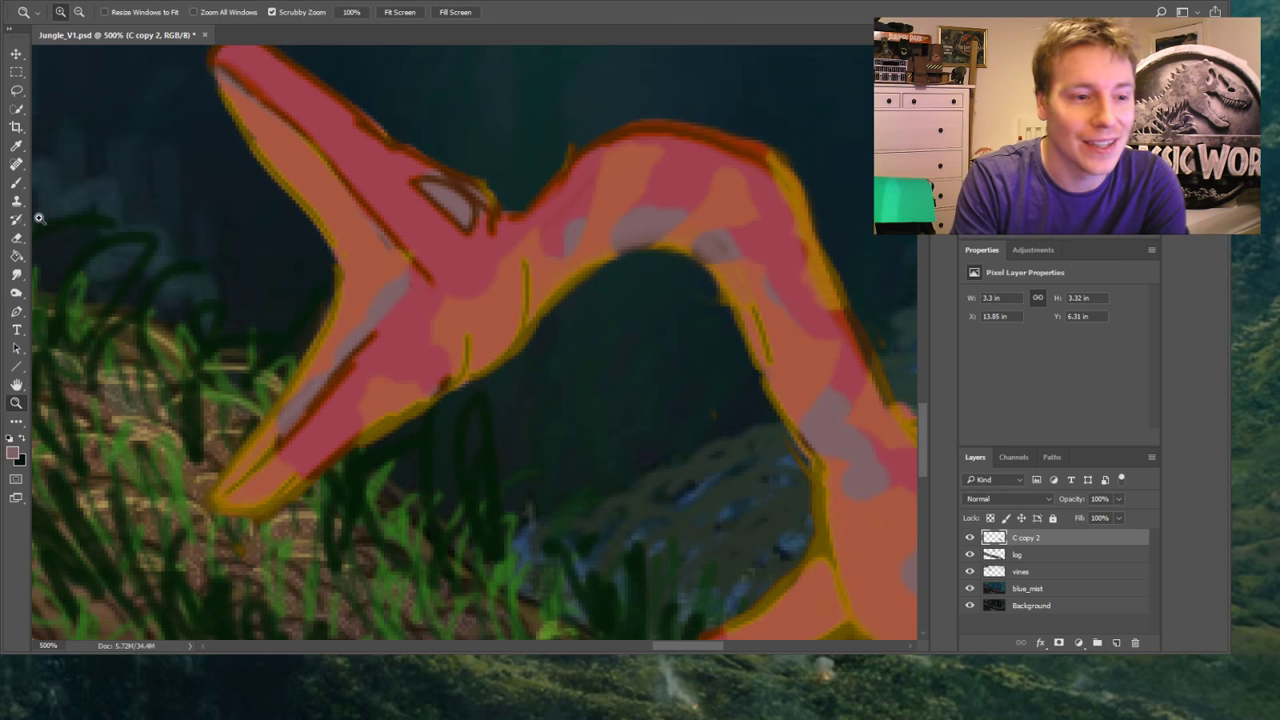
Smudge the edges of the upper and lower jaws, inside the mouth, and the lower jaw's grey streak
{"action": "key", "text": "r"}
{"action": "left_click_drag", "start_coordinate": [211, 94], "coordinate": [266, 157]}
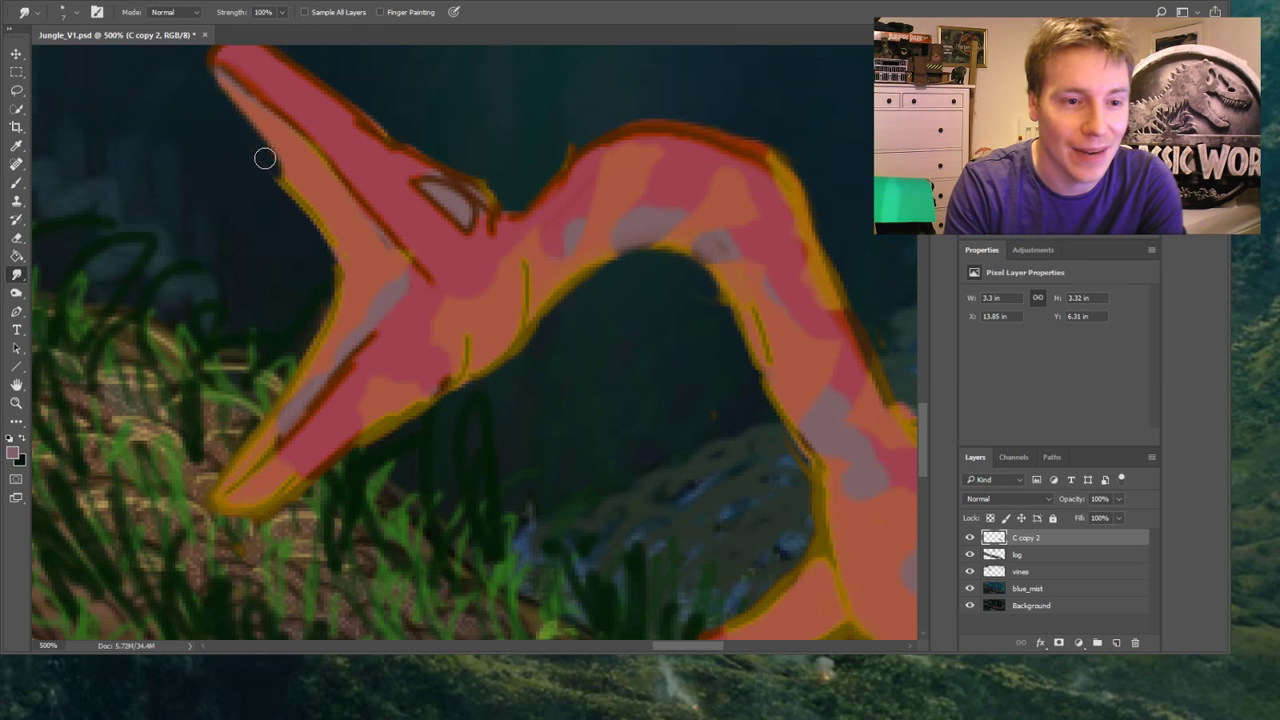
{"action": "left_click_drag", "start_coordinate": [223, 91], "coordinate": [287, 207]}
{"action": "left_click_drag", "start_coordinate": [248, 122], "coordinate": [309, 212]}
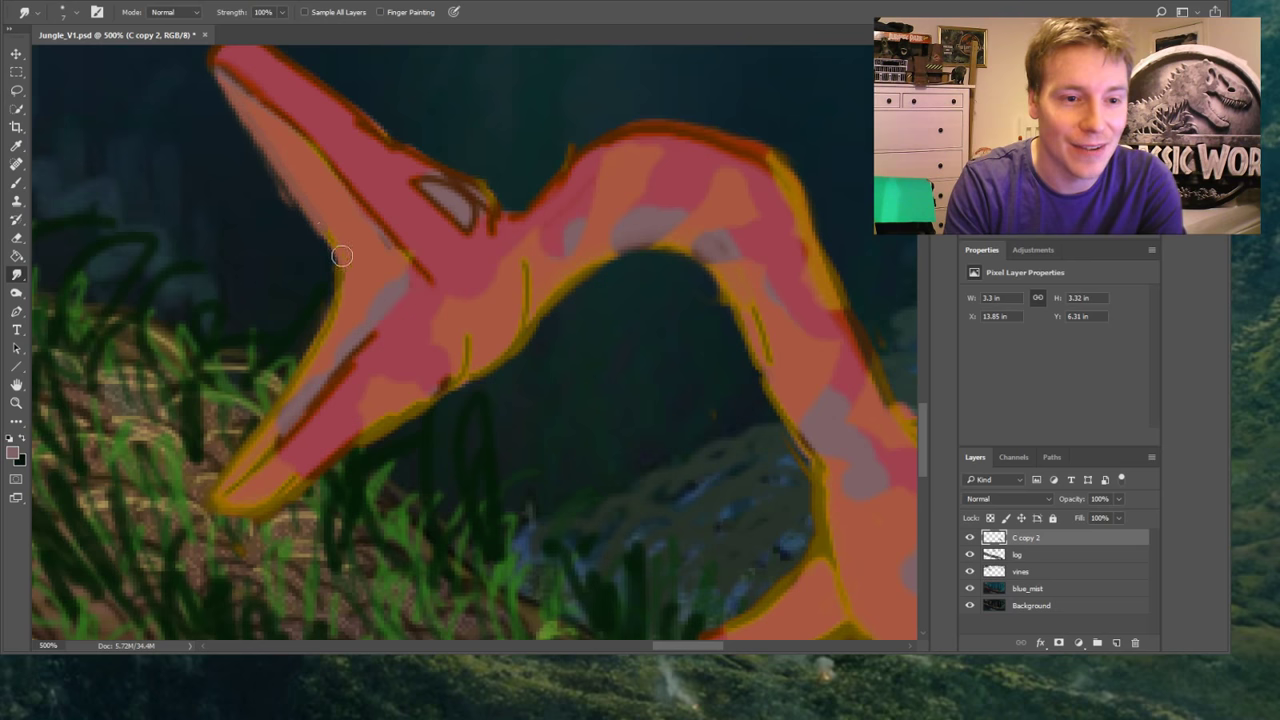
{"action": "left_click_drag", "start_coordinate": [236, 128], "coordinate": [299, 219]}
{"action": "left_click_drag", "start_coordinate": [261, 147], "coordinate": [336, 273]}
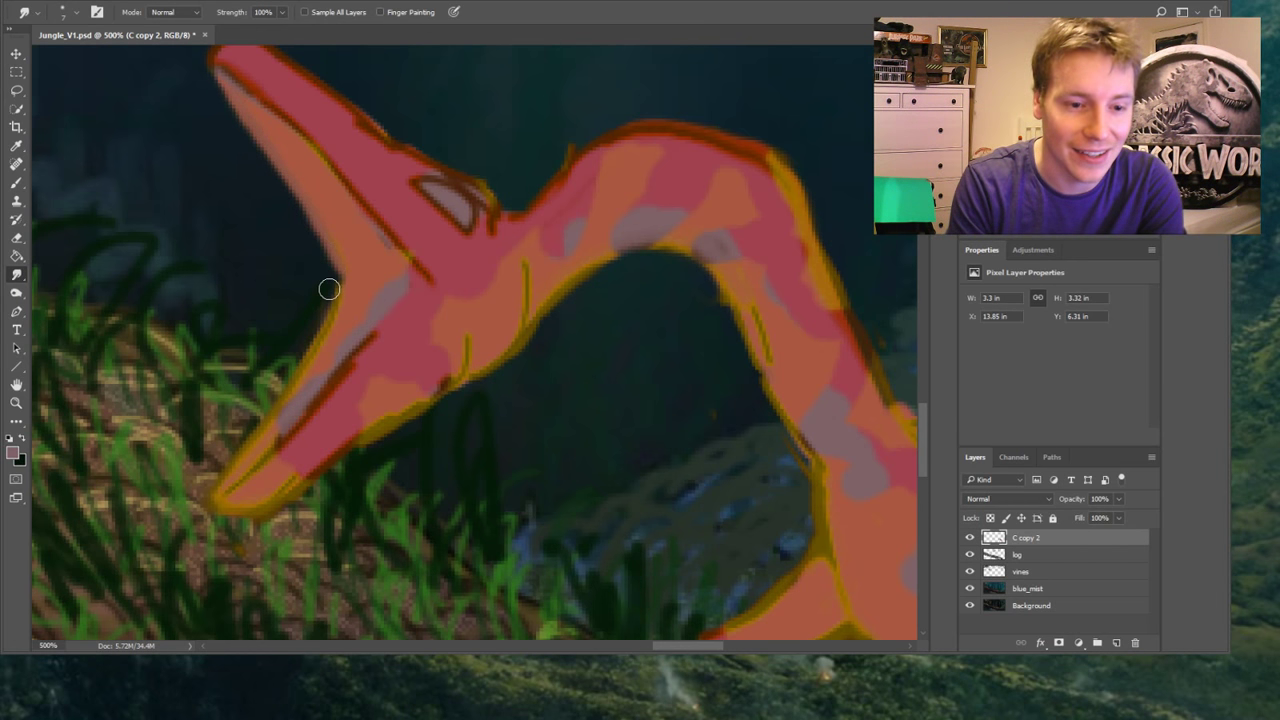
{"action": "left_click_drag", "start_coordinate": [312, 347], "coordinate": [337, 294]}
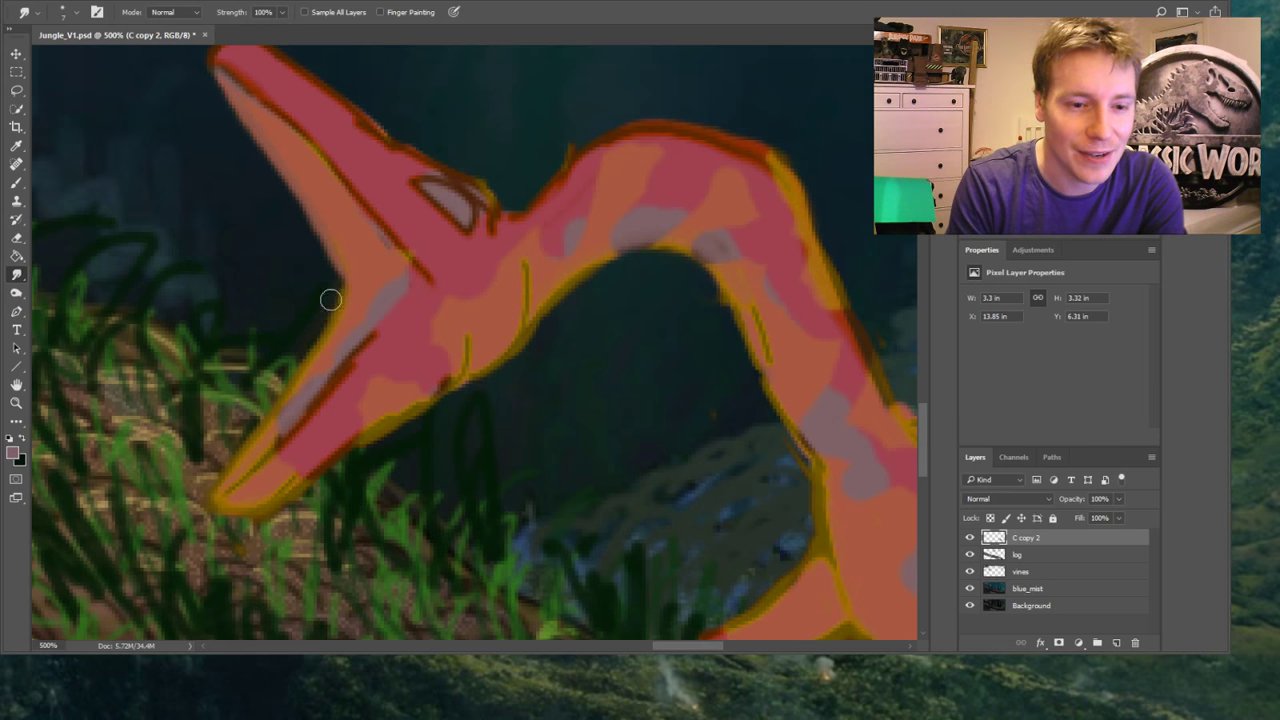
{"action": "mouse_move", "coordinate": [314, 237]}
{"action": "left_mouse_down"}
{"action": "mouse_move", "coordinate": [344, 268]}
{"action": "mouse_move", "coordinate": [342, 299]}
{"action": "mouse_move", "coordinate": [322, 261]}
{"action": "mouse_move", "coordinate": [289, 343]}
{"action": "left_mouse_up"}
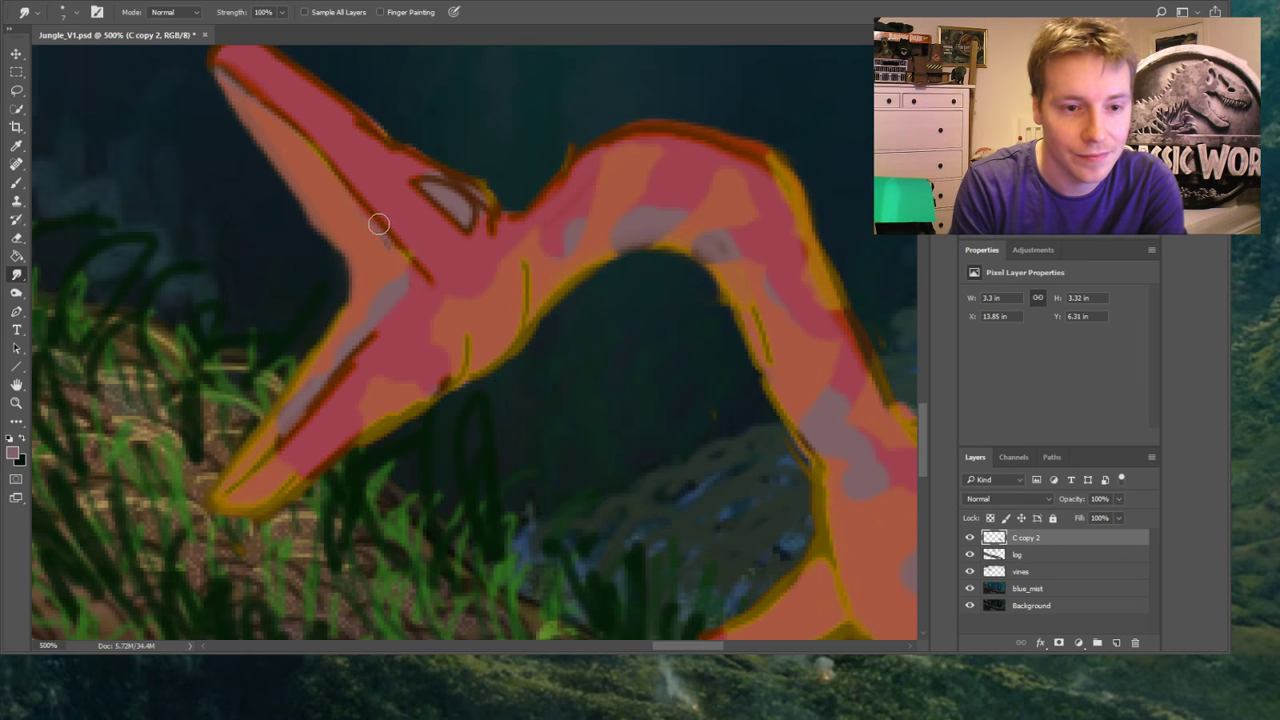
{"action": "mouse_move", "coordinate": [378, 224]}
{"action": "left_mouse_down"}
{"action": "mouse_move", "coordinate": [418, 298]}
{"action": "mouse_move", "coordinate": [335, 379]}
{"action": "mouse_move", "coordinate": [419, 287]}
{"action": "left_mouse_up"}
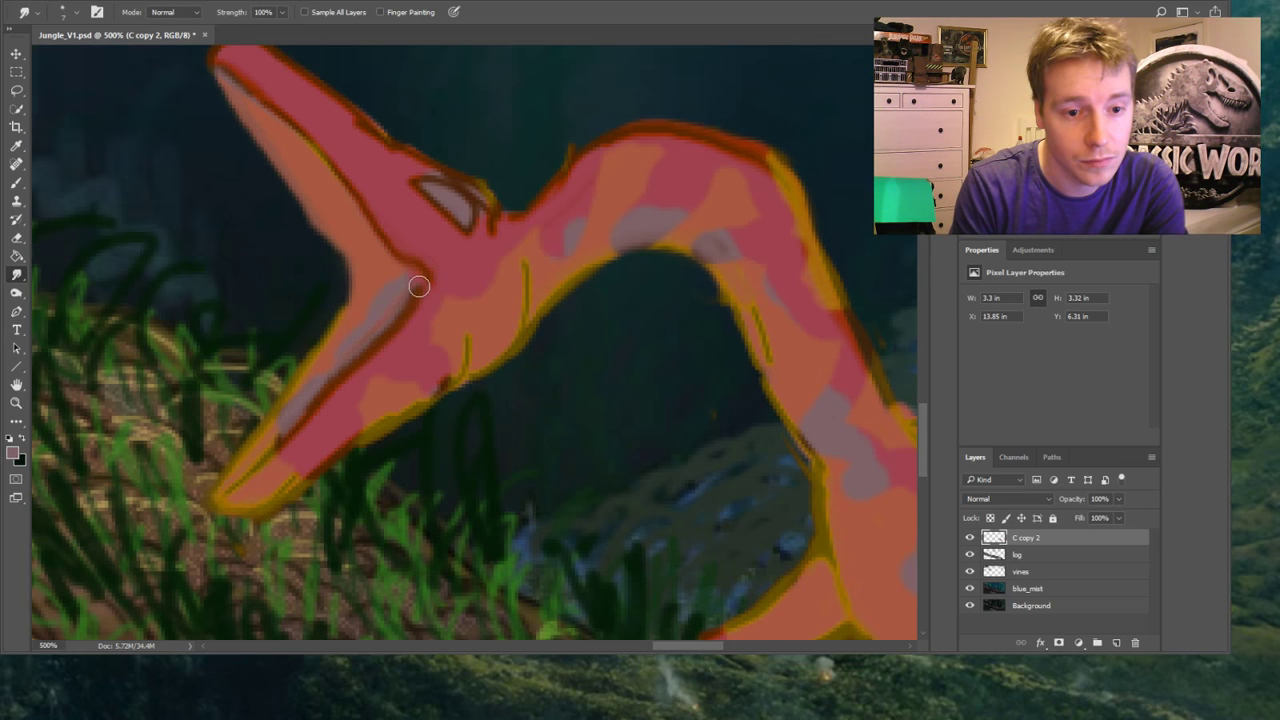
{"action": "mouse_move", "coordinate": [258, 443]}
{"action": "left_mouse_down"}
{"action": "mouse_move", "coordinate": [392, 294]}
{"action": "mouse_move", "coordinate": [232, 484]}
{"action": "mouse_move", "coordinate": [270, 435]}
{"action": "mouse_move", "coordinate": [235, 456]}
{"action": "mouse_move", "coordinate": [305, 353]}
{"action": "mouse_move", "coordinate": [271, 433]}
{"action": "mouse_move", "coordinate": [326, 340]}
{"action": "mouse_move", "coordinate": [244, 480]}
{"action": "mouse_move", "coordinate": [268, 404]}
{"action": "mouse_move", "coordinate": [224, 480]}
{"action": "mouse_move", "coordinate": [272, 390]}
{"action": "mouse_move", "coordinate": [220, 479]}
{"action": "mouse_move", "coordinate": [220, 512]}
{"action": "mouse_move", "coordinate": [235, 522]}
{"action": "mouse_move", "coordinate": [316, 498]}
{"action": "mouse_move", "coordinate": [272, 528]}
{"action": "mouse_move", "coordinate": [363, 449]}
{"action": "mouse_move", "coordinate": [319, 491]}
{"action": "mouse_move", "coordinate": [459, 413]}
{"action": "mouse_move", "coordinate": [401, 434]}
{"action": "mouse_move", "coordinate": [473, 387]}
{"action": "mouse_move", "coordinate": [459, 407]}
{"action": "mouse_move", "coordinate": [422, 416]}
{"action": "mouse_move", "coordinate": [441, 371]}
{"action": "left_mouse_up"}
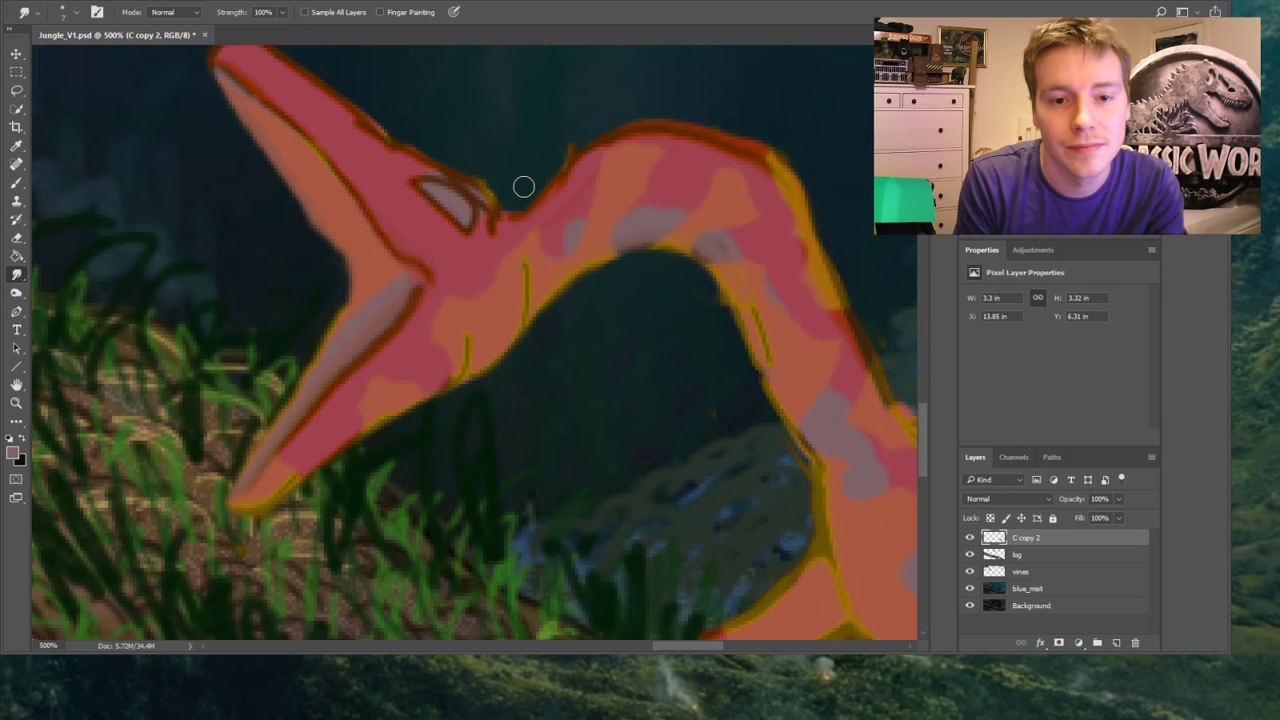
Blend away the outline spike behind the head and the dark brow line, reshaping the eye's upper edge
{"action": "mouse_move", "coordinate": [524, 187]}
{"action": "left_mouse_down"}
{"action": "mouse_move", "coordinate": [588, 146]}
{"action": "mouse_move", "coordinate": [539, 181]}
{"action": "mouse_move", "coordinate": [693, 113]}
{"action": "mouse_move", "coordinate": [617, 127]}
{"action": "mouse_move", "coordinate": [669, 120]}
{"action": "mouse_move", "coordinate": [782, 166]}
{"action": "mouse_move", "coordinate": [737, 128]}
{"action": "mouse_move", "coordinate": [810, 193]}
{"action": "left_mouse_up"}
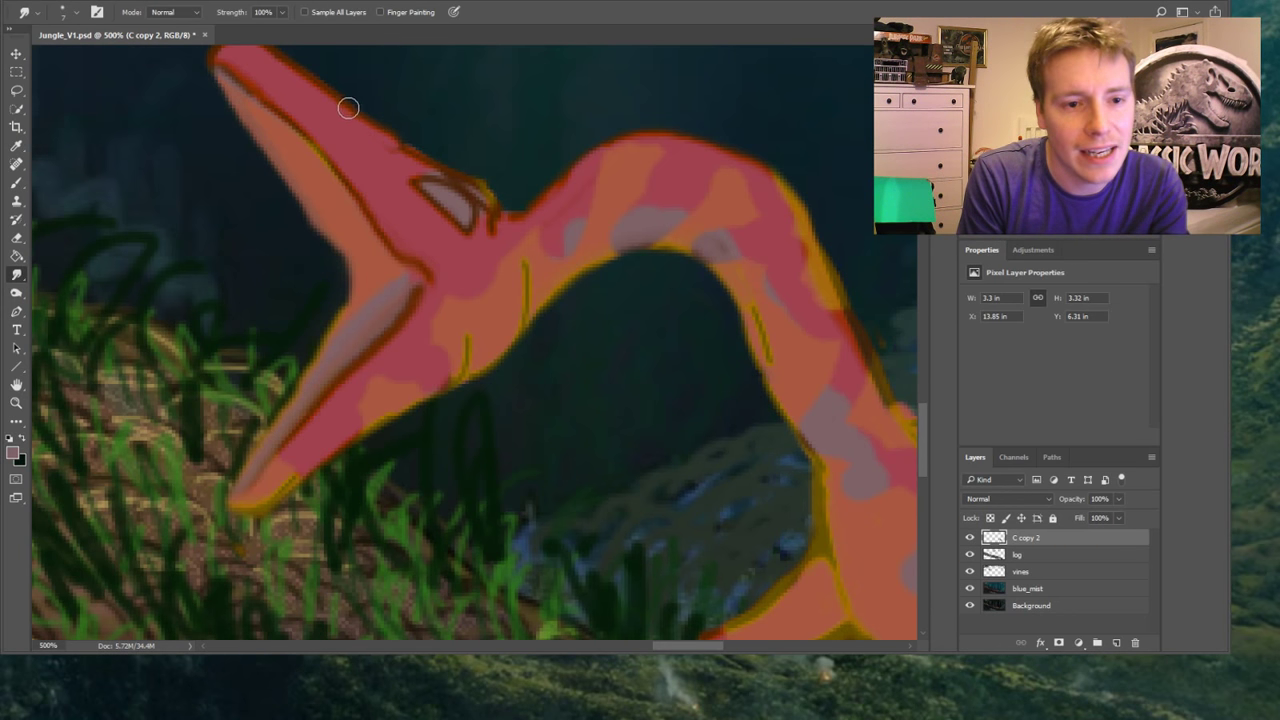
{"action": "mouse_move", "coordinate": [416, 134]}
{"action": "left_mouse_down"}
{"action": "mouse_move", "coordinate": [383, 131]}
{"action": "mouse_move", "coordinate": [420, 157]}
{"action": "left_mouse_up"}
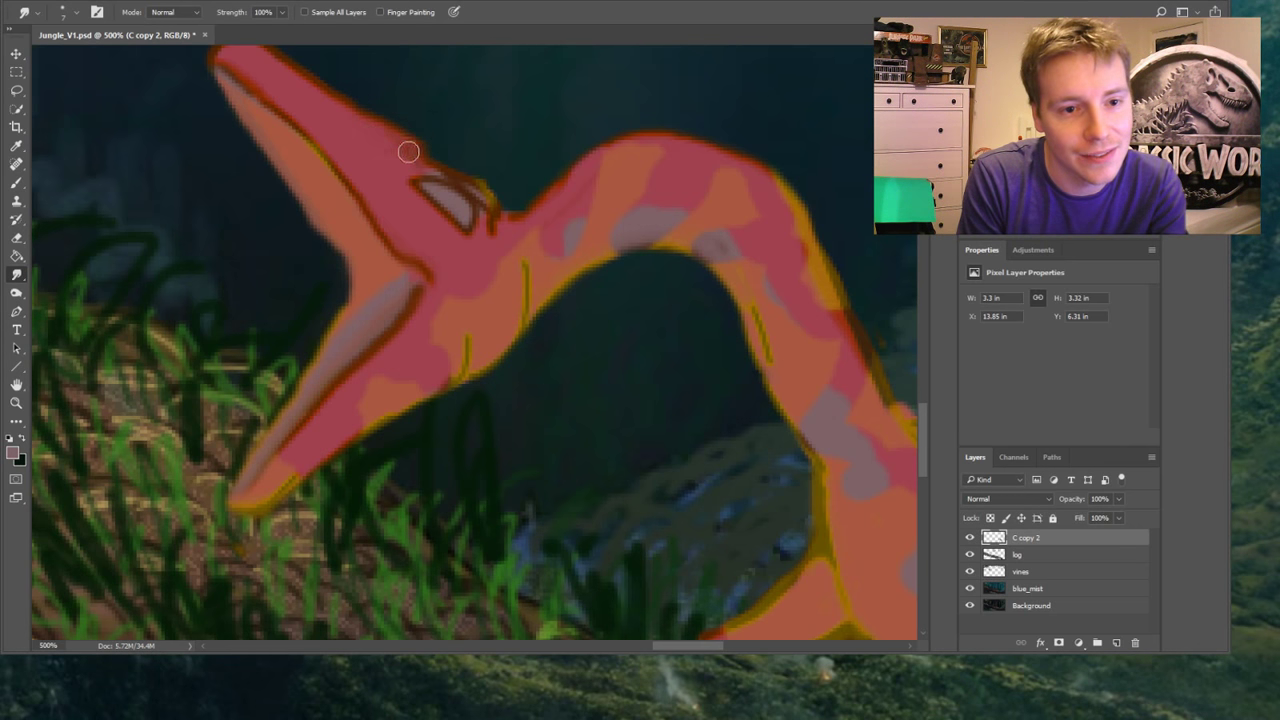
{"action": "mouse_move", "coordinate": [427, 163]}
{"action": "left_mouse_down"}
{"action": "mouse_move", "coordinate": [473, 176]}
{"action": "mouse_move", "coordinate": [453, 171]}
{"action": "mouse_move", "coordinate": [489, 226]}
{"action": "left_mouse_up"}
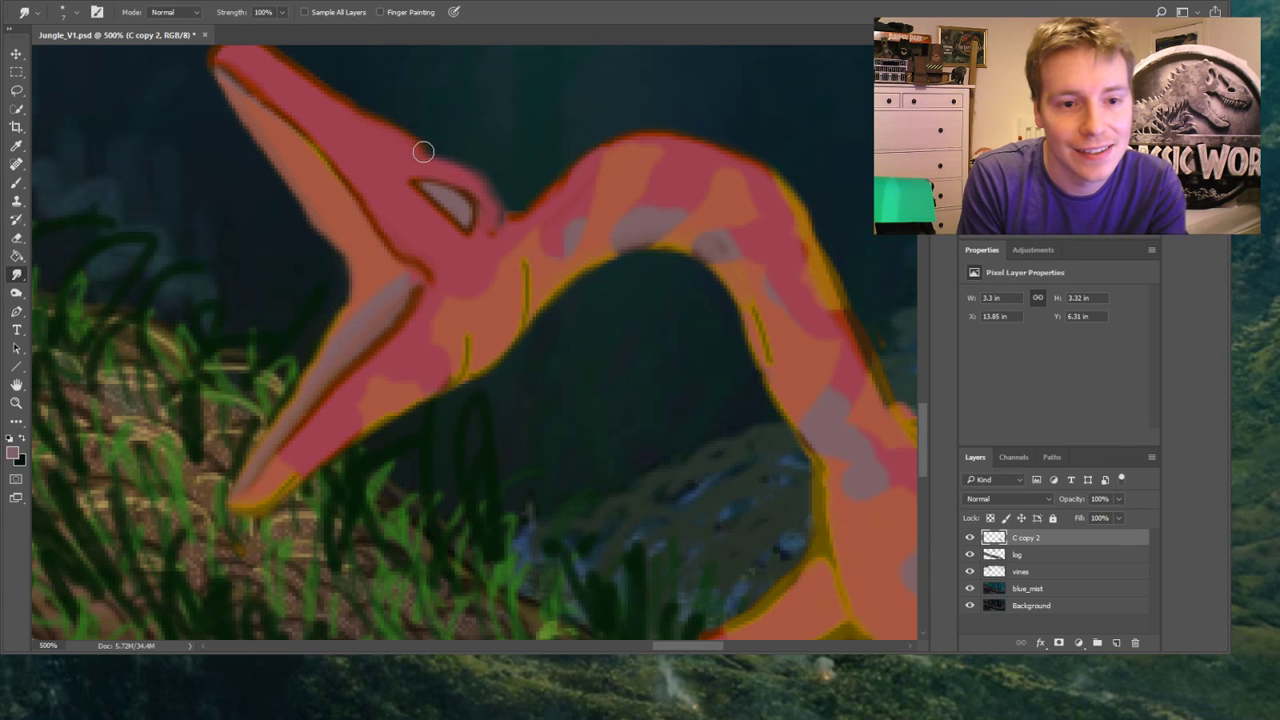
{"action": "mouse_move", "coordinate": [434, 163]}
{"action": "left_mouse_down"}
{"action": "mouse_move", "coordinate": [485, 180]}
{"action": "mouse_move", "coordinate": [464, 165]}
{"action": "mouse_move", "coordinate": [497, 209]}
{"action": "left_mouse_up"}
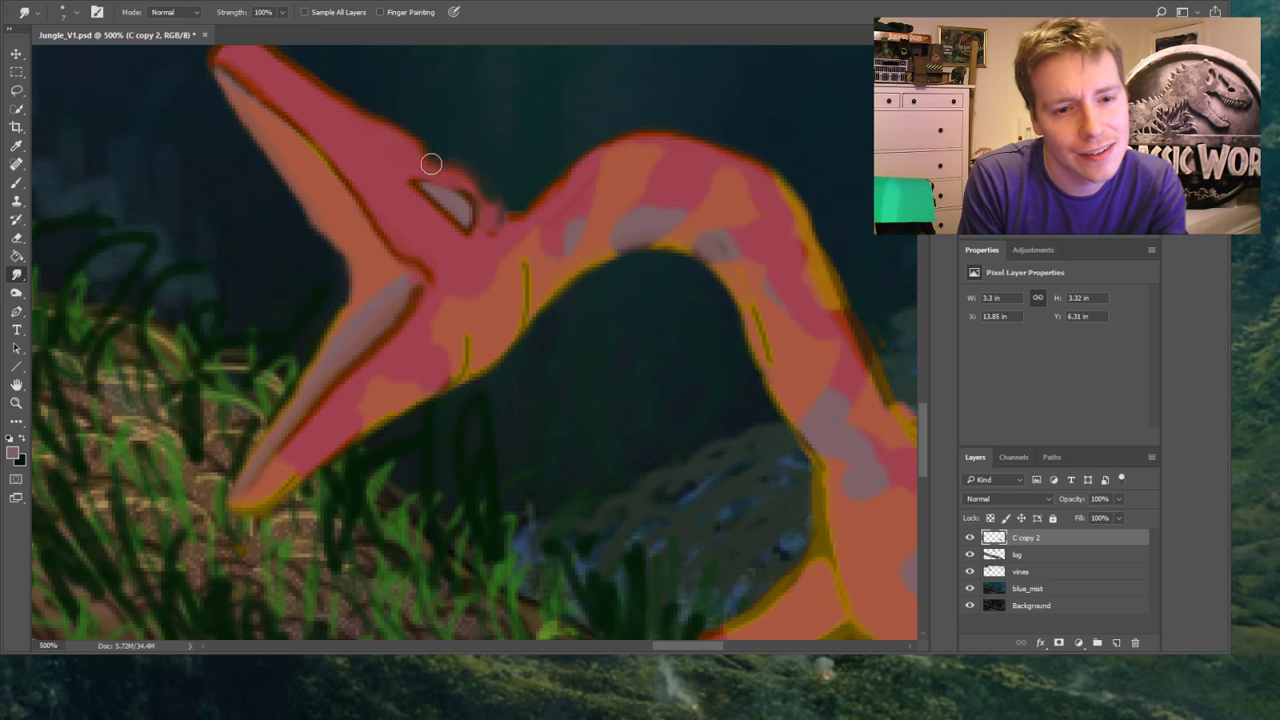
{"action": "mouse_move", "coordinate": [431, 163]}
{"action": "left_mouse_down"}
{"action": "mouse_move", "coordinate": [476, 173]}
{"action": "mouse_move", "coordinate": [442, 161]}
{"action": "mouse_move", "coordinate": [485, 200]}
{"action": "mouse_move", "coordinate": [437, 175]}
{"action": "mouse_move", "coordinate": [498, 216]}
{"action": "left_mouse_up"}
{"action": "mouse_move", "coordinate": [443, 183]}
{"action": "left_mouse_down"}
{"action": "mouse_move", "coordinate": [475, 197]}
{"action": "mouse_move", "coordinate": [451, 206]}
{"action": "mouse_move", "coordinate": [488, 212]}
{"action": "left_mouse_up"}
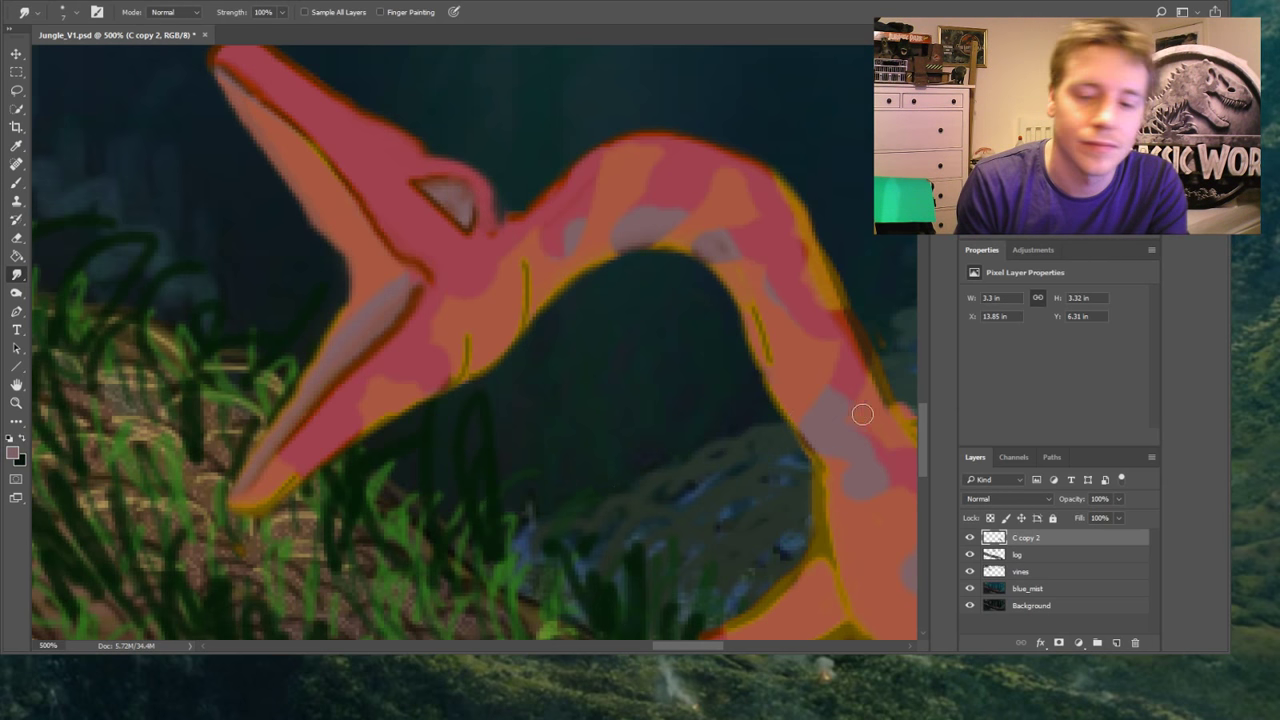
Smudge away the neck's yellow streak and the dark red streaks on the lower body and tail junction
{"action": "scroll", "coordinate": [925, 405], "scroll_direction": "up", "scroll_amount": 3}
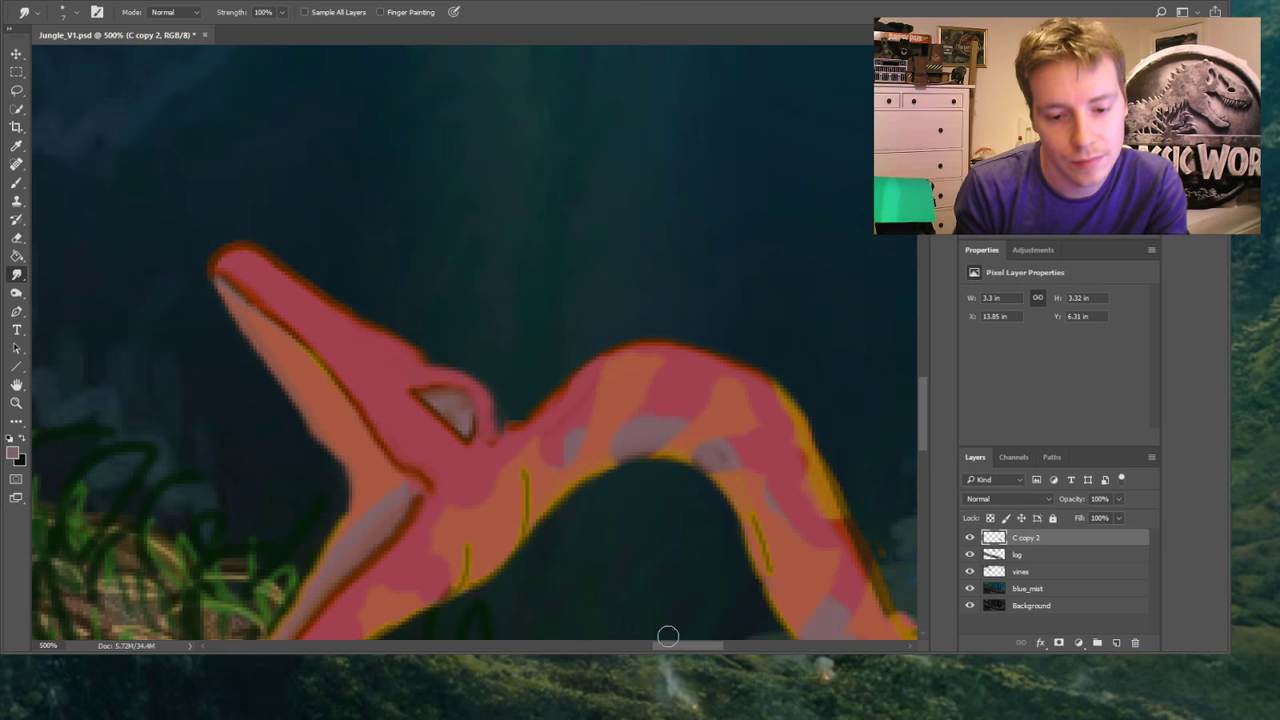
{"action": "left_click_drag", "start_coordinate": [686, 648], "coordinate": [727, 648]}
{"action": "scroll", "coordinate": [925, 405], "scroll_direction": "down", "scroll_amount": 4}
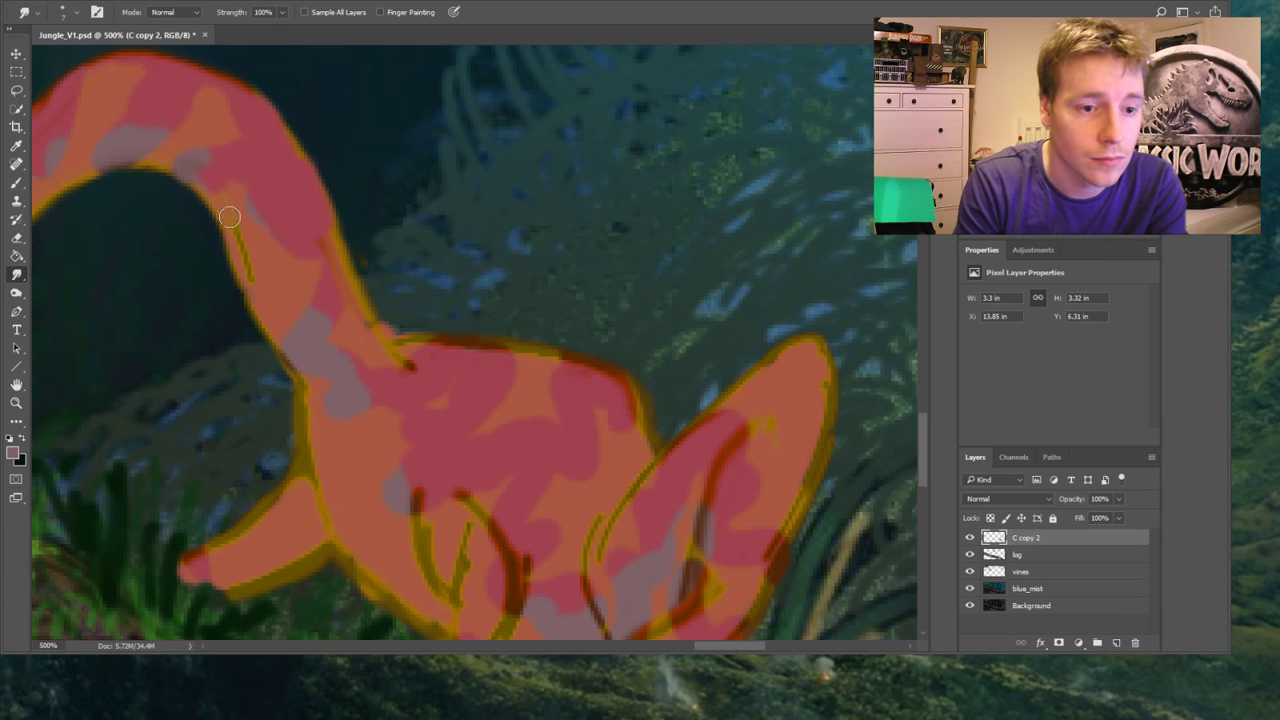
{"action": "mouse_move", "coordinate": [229, 217]}
{"action": "left_mouse_down"}
{"action": "mouse_move", "coordinate": [271, 310]}
{"action": "mouse_move", "coordinate": [219, 225]}
{"action": "mouse_move", "coordinate": [285, 369]}
{"action": "mouse_move", "coordinate": [269, 342]}
{"action": "mouse_move", "coordinate": [302, 402]}
{"action": "mouse_move", "coordinate": [307, 366]}
{"action": "mouse_move", "coordinate": [351, 439]}
{"action": "mouse_move", "coordinate": [390, 355]}
{"action": "mouse_move", "coordinate": [376, 352]}
{"action": "mouse_move", "coordinate": [419, 384]}
{"action": "mouse_move", "coordinate": [362, 308]}
{"action": "mouse_move", "coordinate": [403, 354]}
{"action": "mouse_move", "coordinate": [508, 373]}
{"action": "left_mouse_up"}
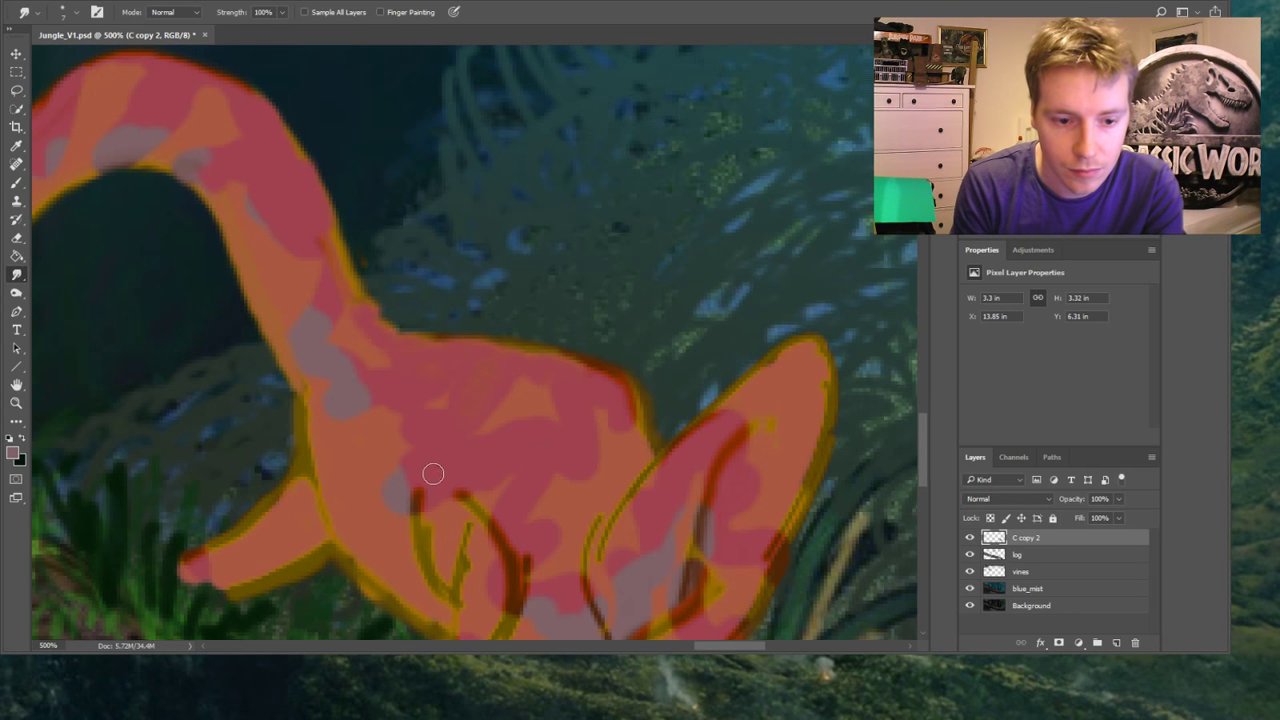
{"action": "mouse_move", "coordinate": [431, 474]}
{"action": "left_mouse_down"}
{"action": "mouse_move", "coordinate": [398, 496]}
{"action": "mouse_move", "coordinate": [399, 522]}
{"action": "mouse_move", "coordinate": [463, 499]}
{"action": "mouse_move", "coordinate": [460, 546]}
{"action": "mouse_move", "coordinate": [487, 543]}
{"action": "mouse_move", "coordinate": [494, 565]}
{"action": "mouse_move", "coordinate": [486, 623]}
{"action": "mouse_move", "coordinate": [474, 580]}
{"action": "left_mouse_up"}
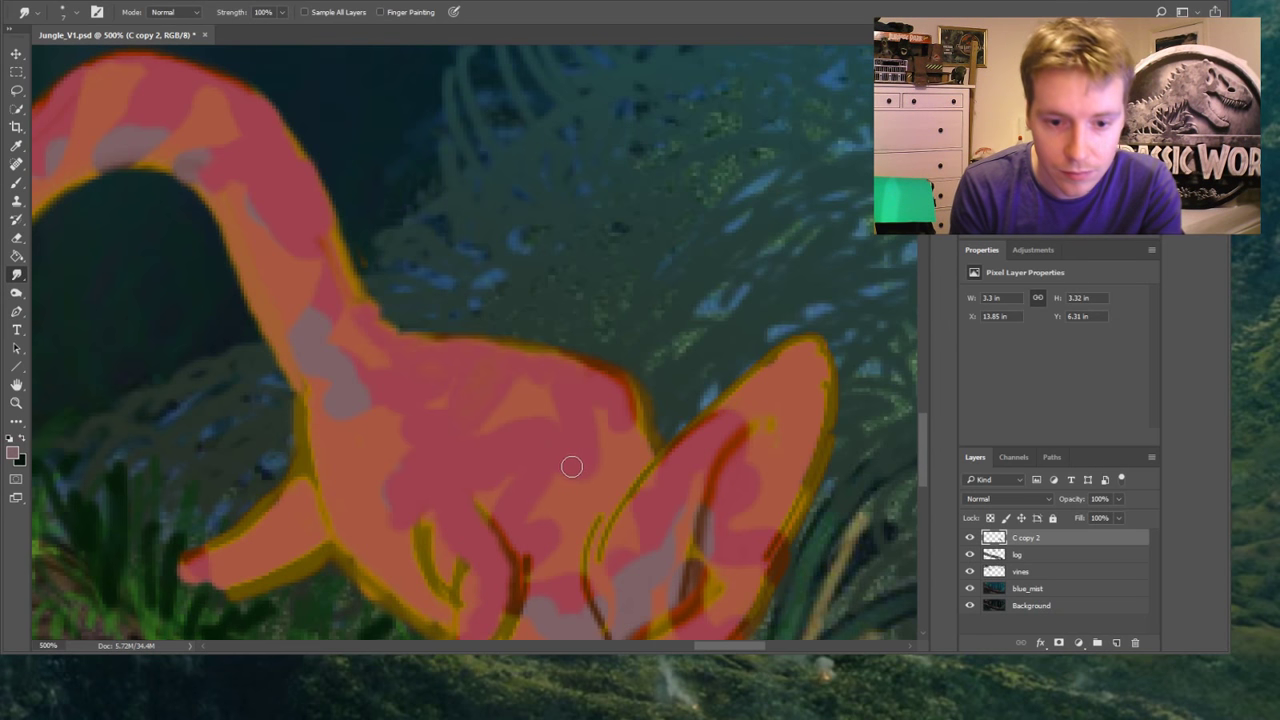
{"action": "mouse_move", "coordinate": [572, 467]}
{"action": "left_mouse_down"}
{"action": "mouse_move", "coordinate": [618, 430]}
{"action": "mouse_move", "coordinate": [632, 450]}
{"action": "mouse_move", "coordinate": [583, 523]}
{"action": "mouse_move", "coordinate": [642, 438]}
{"action": "mouse_move", "coordinate": [617, 384]}
{"action": "mouse_move", "coordinate": [482, 361]}
{"action": "mouse_move", "coordinate": [540, 382]}
{"action": "mouse_move", "coordinate": [511, 352]}
{"action": "mouse_move", "coordinate": [430, 337]}
{"action": "mouse_move", "coordinate": [544, 359]}
{"action": "mouse_move", "coordinate": [399, 337]}
{"action": "mouse_move", "coordinate": [374, 312]}
{"action": "mouse_move", "coordinate": [436, 336]}
{"action": "mouse_move", "coordinate": [397, 331]}
{"action": "mouse_move", "coordinate": [514, 357]}
{"action": "mouse_move", "coordinate": [383, 304]}
{"action": "mouse_move", "coordinate": [420, 345]}
{"action": "mouse_move", "coordinate": [531, 362]}
{"action": "mouse_move", "coordinate": [414, 304]}
{"action": "mouse_move", "coordinate": [474, 338]}
{"action": "mouse_move", "coordinate": [487, 332]}
{"action": "mouse_move", "coordinate": [435, 325]}
{"action": "mouse_move", "coordinate": [564, 351]}
{"action": "mouse_move", "coordinate": [459, 359]}
{"action": "mouse_move", "coordinate": [550, 362]}
{"action": "mouse_move", "coordinate": [438, 352]}
{"action": "mouse_move", "coordinate": [576, 361]}
{"action": "mouse_move", "coordinate": [511, 355]}
{"action": "left_mouse_up"}
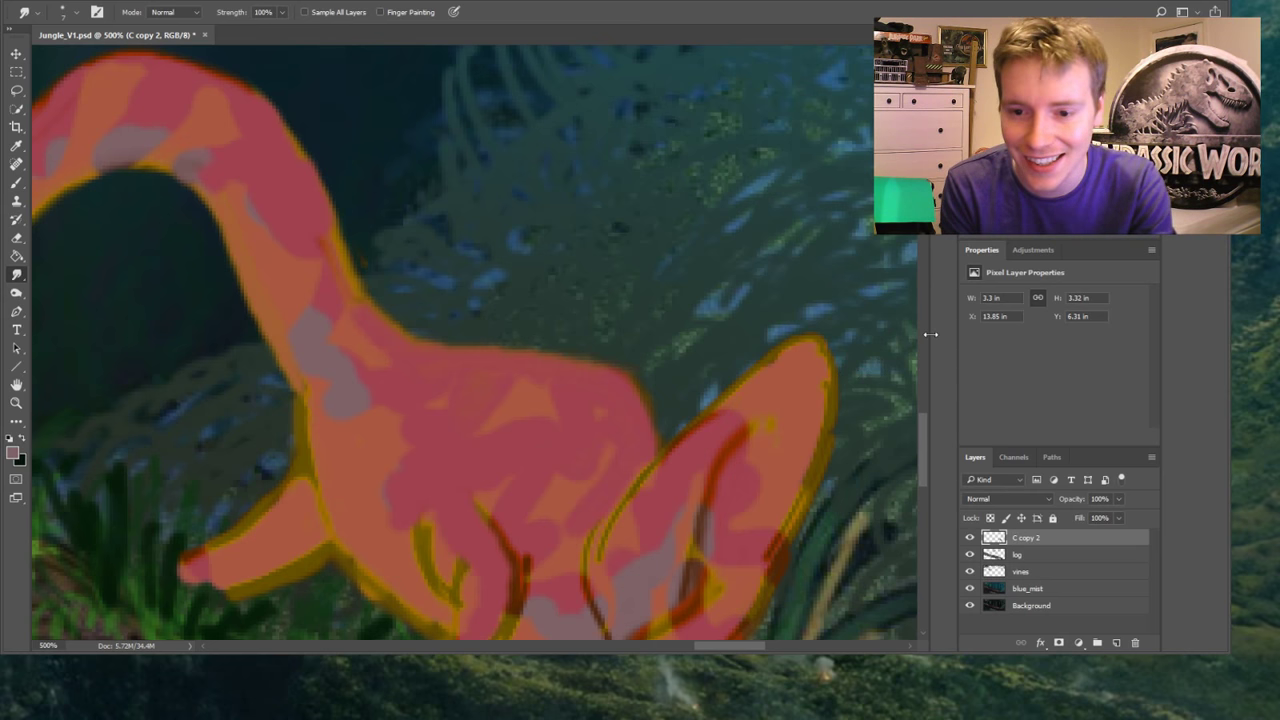
Smudge the lower body band's red edge, the limb and leg edges, and the red line on the foot
{"action": "left_click_drag", "start_coordinate": [922, 434], "coordinate": [914, 467]}
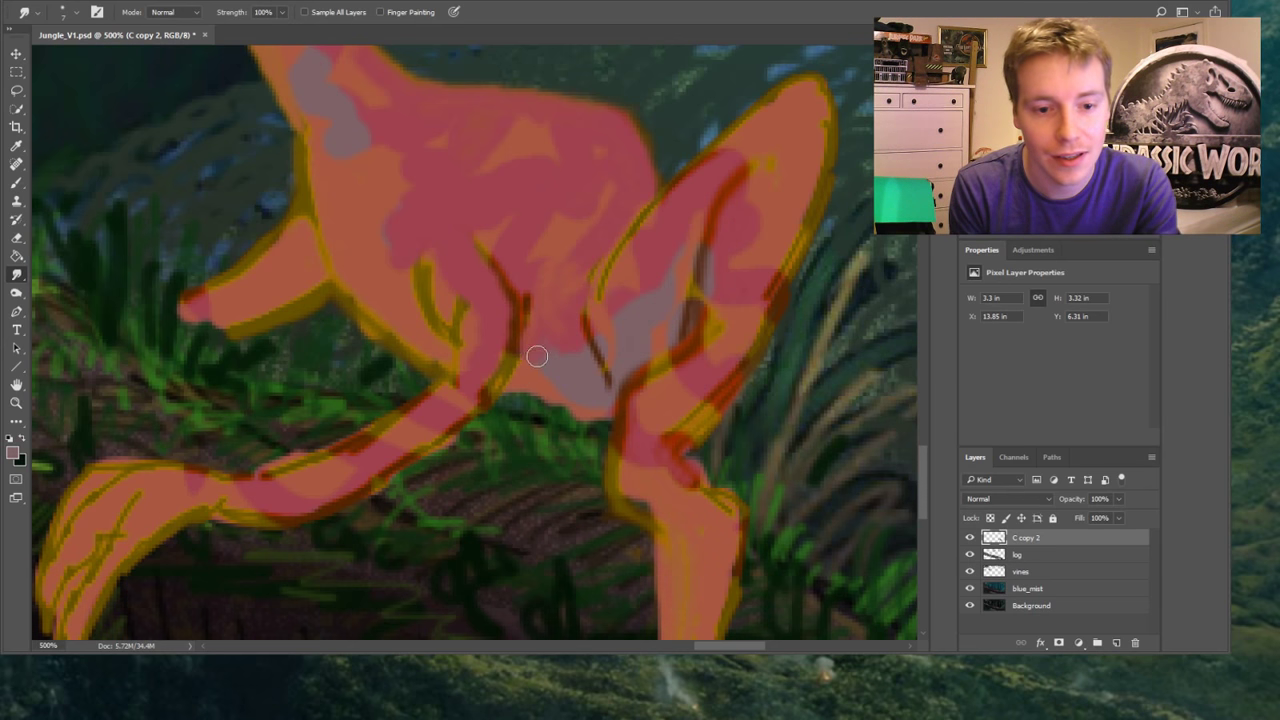
{"action": "left_click_drag", "start_coordinate": [275, 478], "coordinate": [392, 404]}
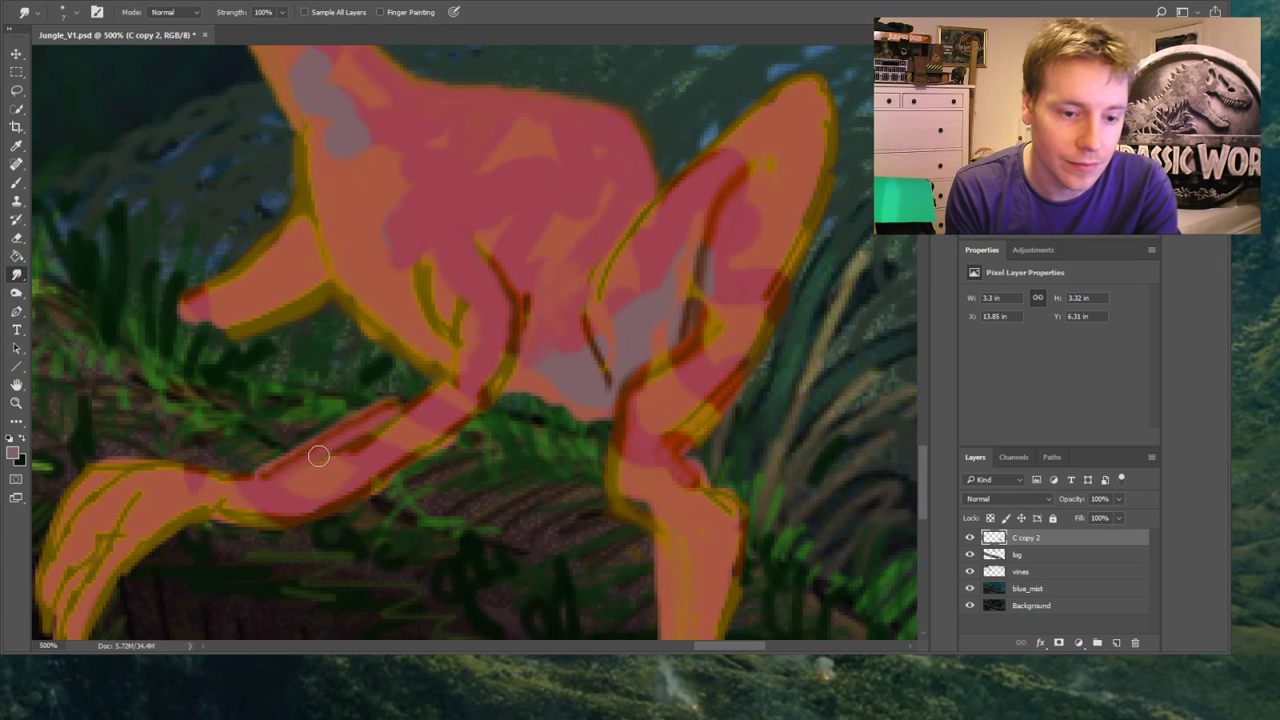
{"action": "mouse_move", "coordinate": [318, 456]}
{"action": "left_mouse_down"}
{"action": "mouse_move", "coordinate": [431, 395]}
{"action": "mouse_move", "coordinate": [327, 465]}
{"action": "mouse_move", "coordinate": [408, 414]}
{"action": "mouse_move", "coordinate": [260, 473]}
{"action": "mouse_move", "coordinate": [427, 380]}
{"action": "mouse_move", "coordinate": [405, 401]}
{"action": "mouse_move", "coordinate": [413, 414]}
{"action": "mouse_move", "coordinate": [458, 345]}
{"action": "mouse_move", "coordinate": [441, 402]}
{"action": "mouse_move", "coordinate": [453, 334]}
{"action": "mouse_move", "coordinate": [442, 397]}
{"action": "mouse_move", "coordinate": [448, 316]}
{"action": "mouse_move", "coordinate": [436, 347]}
{"action": "mouse_move", "coordinate": [430, 303]}
{"action": "mouse_move", "coordinate": [437, 392]}
{"action": "mouse_move", "coordinate": [418, 297]}
{"action": "mouse_move", "coordinate": [447, 364]}
{"action": "mouse_move", "coordinate": [424, 321]}
{"action": "mouse_move", "coordinate": [427, 366]}
{"action": "mouse_move", "coordinate": [432, 300]}
{"action": "mouse_move", "coordinate": [440, 379]}
{"action": "mouse_move", "coordinate": [450, 293]}
{"action": "mouse_move", "coordinate": [460, 340]}
{"action": "mouse_move", "coordinate": [474, 300]}
{"action": "mouse_move", "coordinate": [252, 344]}
{"action": "mouse_move", "coordinate": [308, 340]}
{"action": "mouse_move", "coordinate": [274, 347]}
{"action": "mouse_move", "coordinate": [337, 303]}
{"action": "mouse_move", "coordinate": [399, 355]}
{"action": "mouse_move", "coordinate": [351, 338]}
{"action": "mouse_move", "coordinate": [400, 366]}
{"action": "left_mouse_up"}
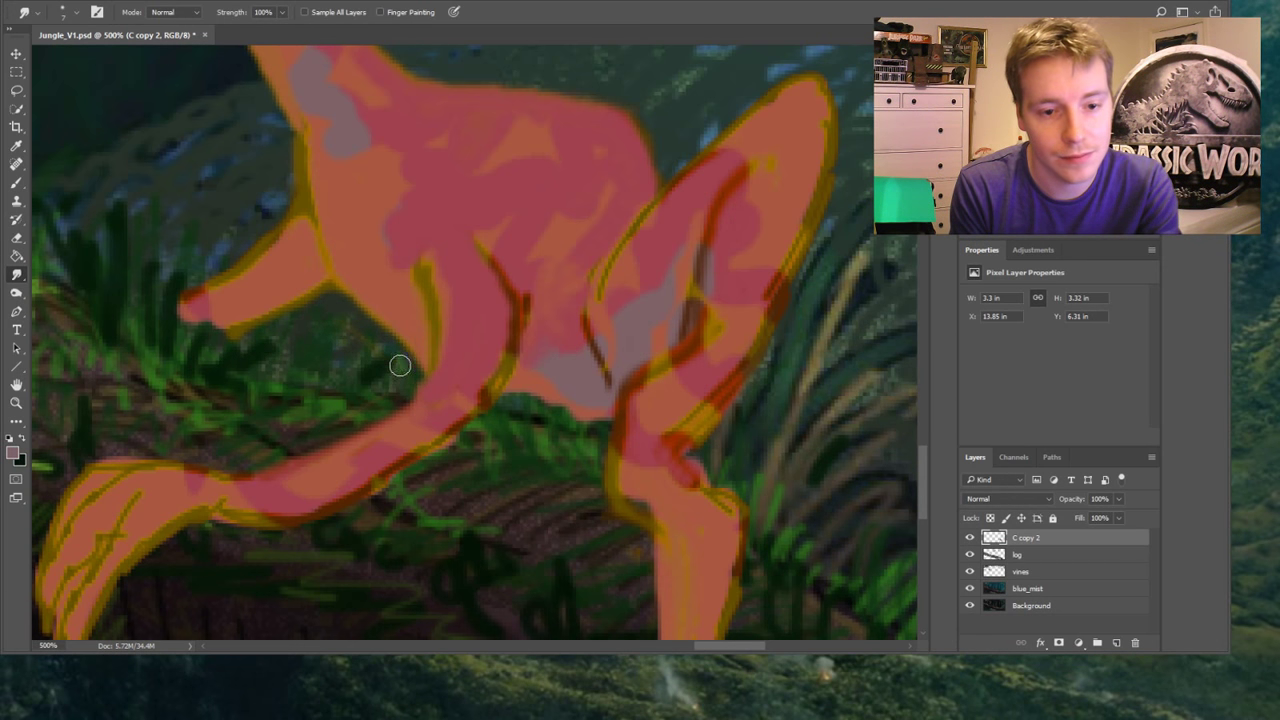
{"action": "left_click_drag", "start_coordinate": [355, 312], "coordinate": [420, 360]}
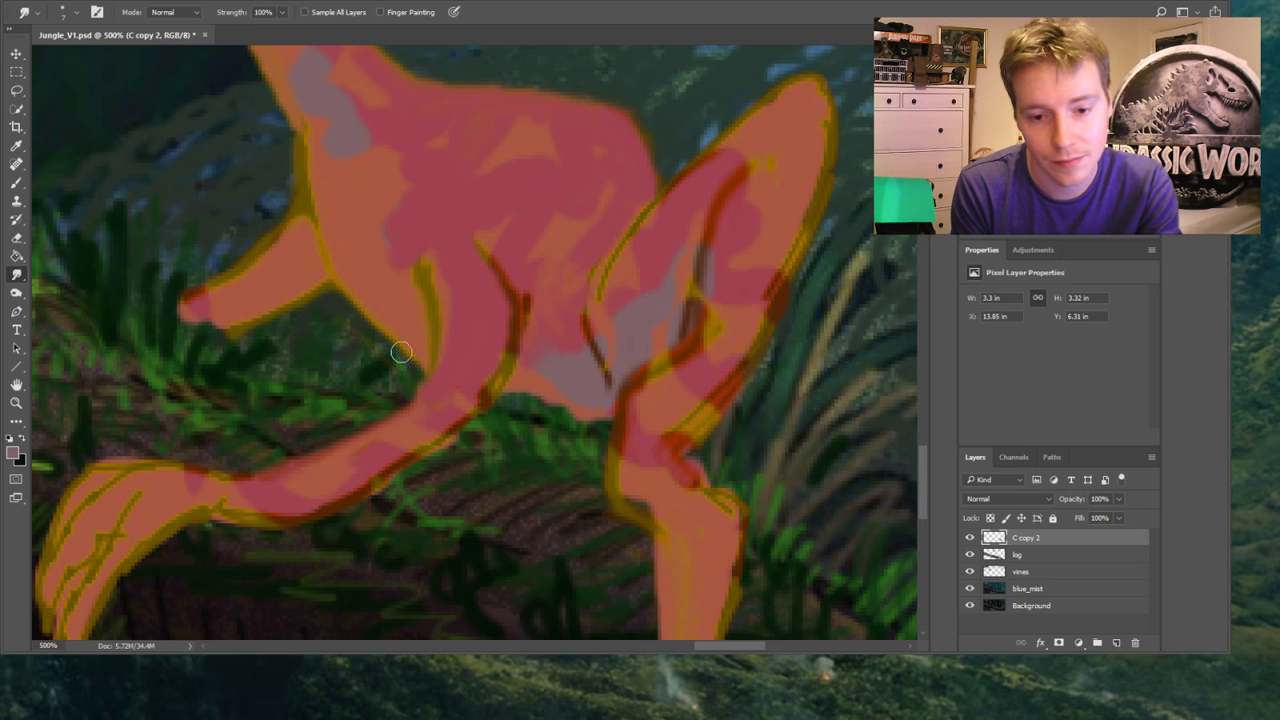
{"action": "mouse_move", "coordinate": [648, 485]}
{"action": "left_mouse_down"}
{"action": "mouse_move", "coordinate": [670, 518]}
{"action": "mouse_move", "coordinate": [637, 493]}
{"action": "left_mouse_up"}
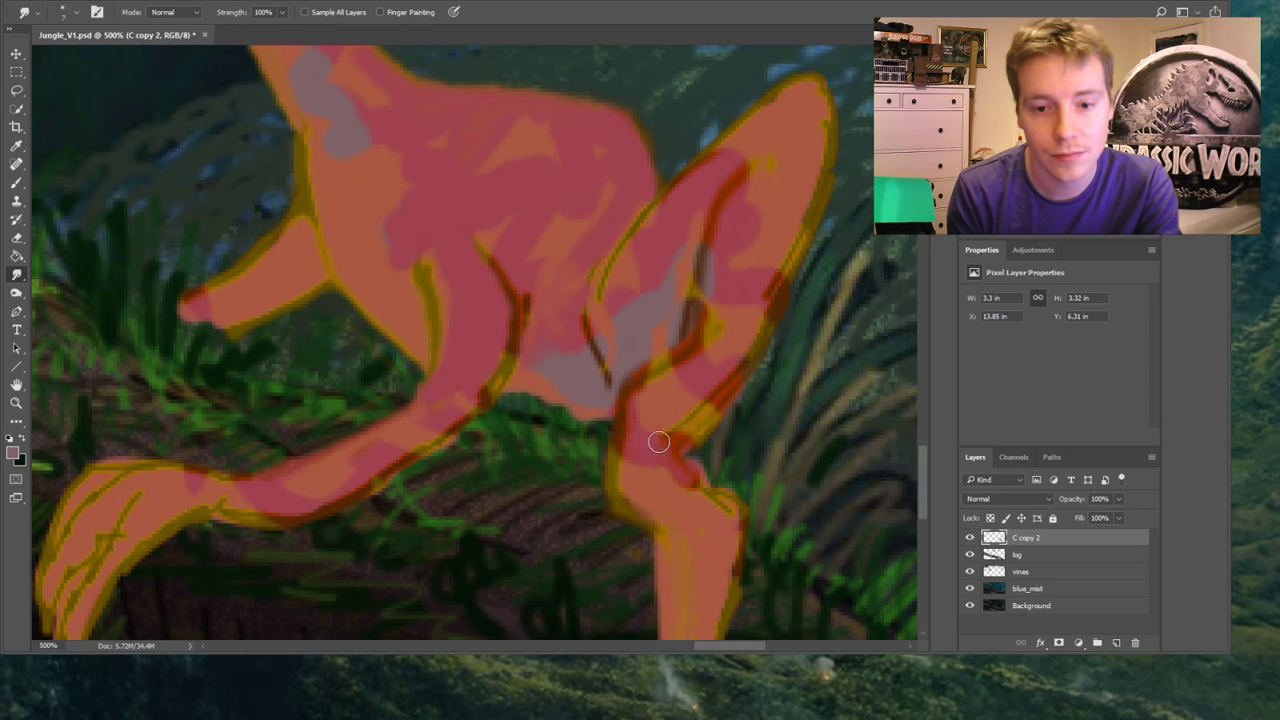
{"action": "mouse_move", "coordinate": [744, 205]}
{"action": "left_mouse_down"}
{"action": "mouse_move", "coordinate": [819, 141]}
{"action": "mouse_move", "coordinate": [796, 149]}
{"action": "mouse_move", "coordinate": [777, 107]}
{"action": "mouse_move", "coordinate": [762, 143]}
{"action": "mouse_move", "coordinate": [805, 127]}
{"action": "mouse_move", "coordinate": [812, 95]}
{"action": "mouse_move", "coordinate": [824, 131]}
{"action": "mouse_move", "coordinate": [784, 122]}
{"action": "left_mouse_up"}
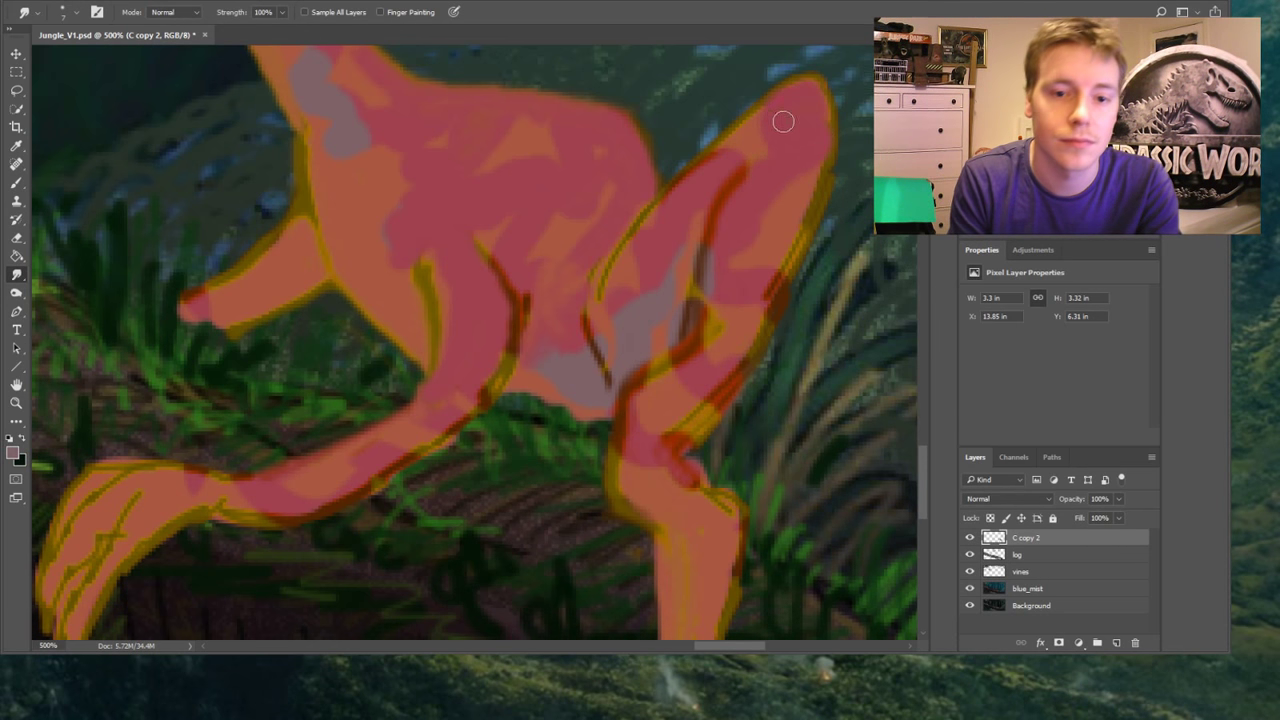
Smear the grey patches along the neck and shoulder into the surrounding pink and orange
{"action": "scroll", "coordinate": [886, 414], "scroll_direction": "up", "scroll_amount": 6}
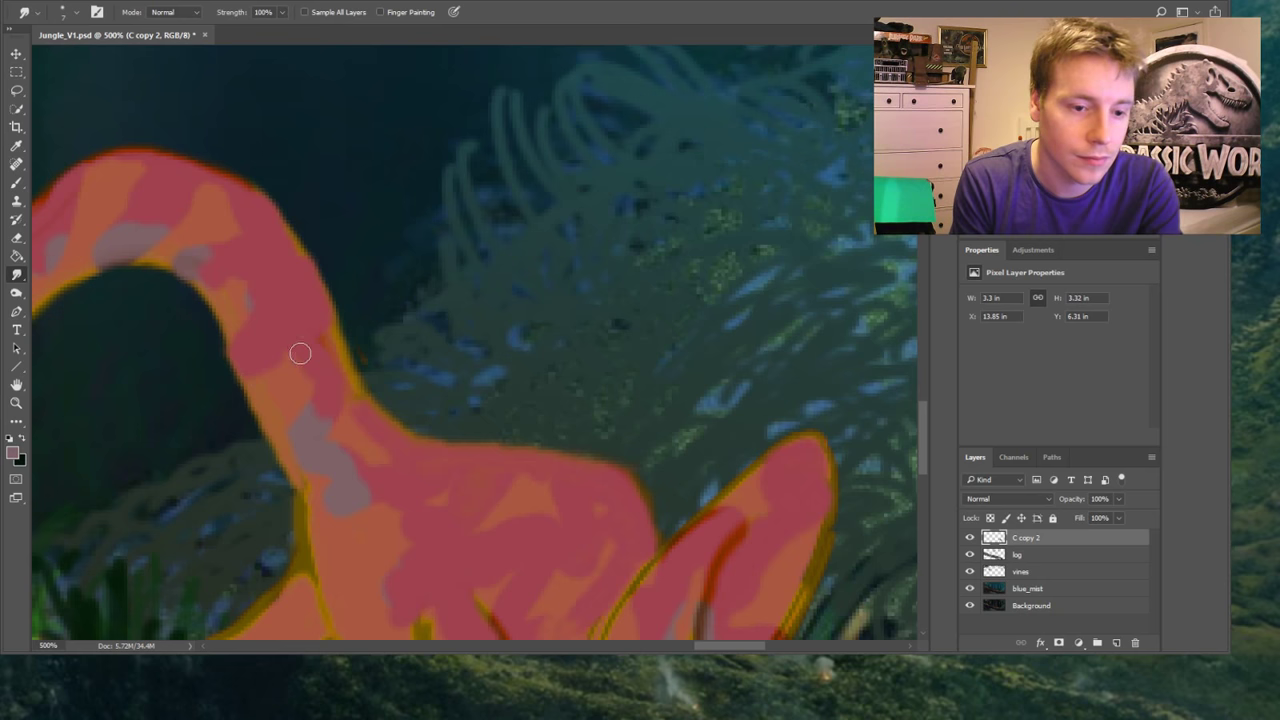
{"action": "mouse_move", "coordinate": [297, 354]}
{"action": "left_mouse_down"}
{"action": "mouse_move", "coordinate": [323, 390]}
{"action": "mouse_move", "coordinate": [311, 434]}
{"action": "mouse_move", "coordinate": [352, 412]}
{"action": "mouse_move", "coordinate": [339, 460]}
{"action": "mouse_move", "coordinate": [362, 494]}
{"action": "mouse_move", "coordinate": [351, 545]}
{"action": "mouse_move", "coordinate": [363, 524]}
{"action": "mouse_move", "coordinate": [362, 552]}
{"action": "mouse_move", "coordinate": [390, 540]}
{"action": "left_mouse_up"}
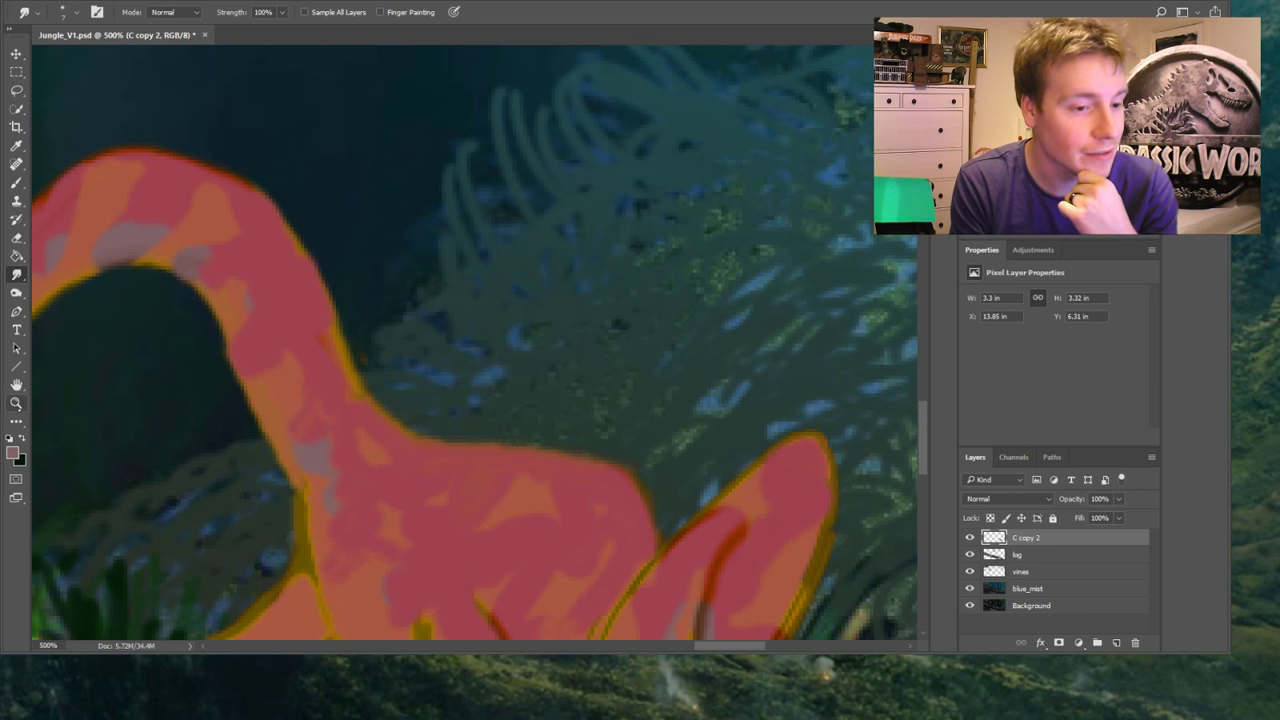
{"action": "left_click", "coordinate": [16, 403]}
Fit the jungle image to screen, then zoom in on the dinosaur's head
{"action": "left_click", "coordinate": [414, 15]}
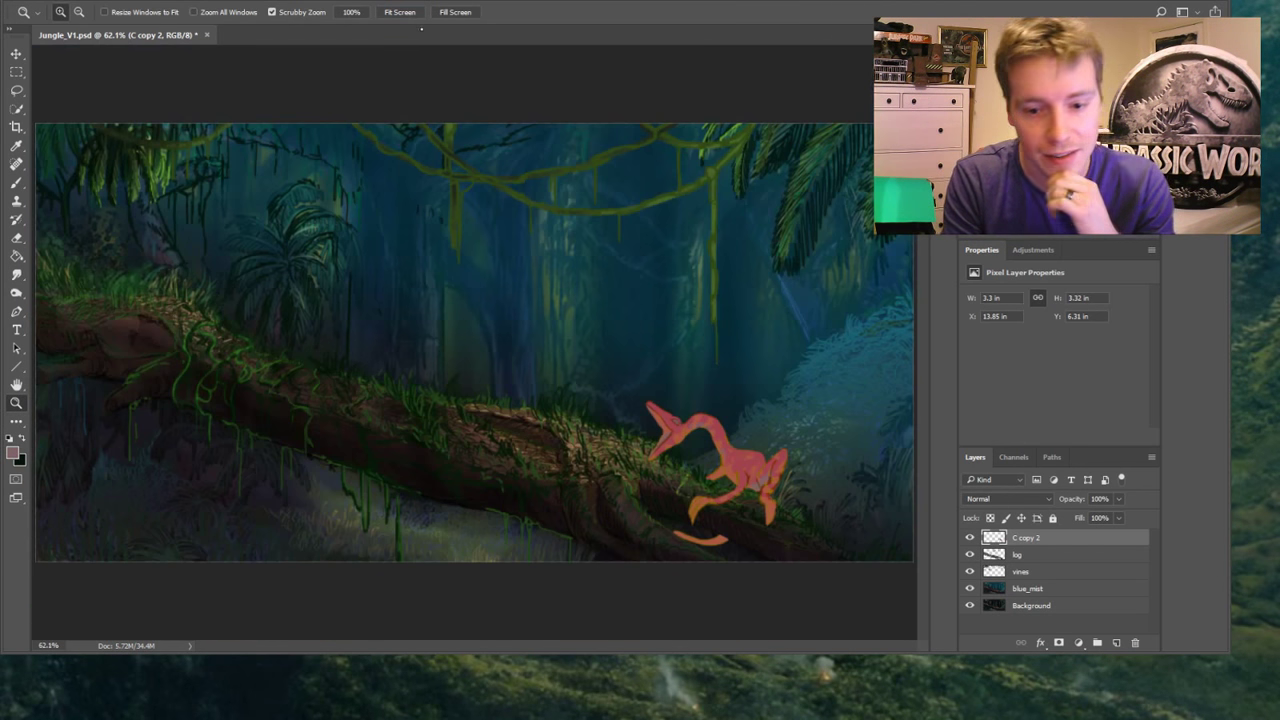
{"action": "left_click_drag", "start_coordinate": [809, 531], "coordinate": [801, 562]}
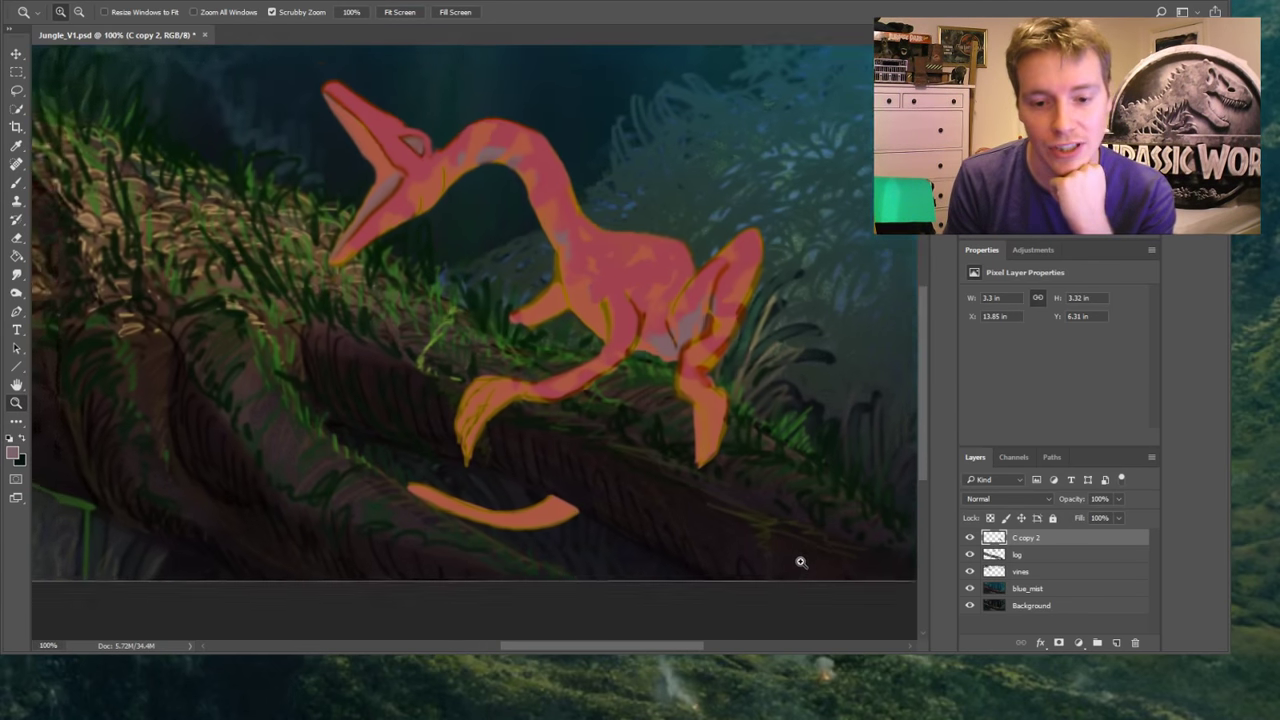
{"action": "left_click", "coordinate": [497, 130]}
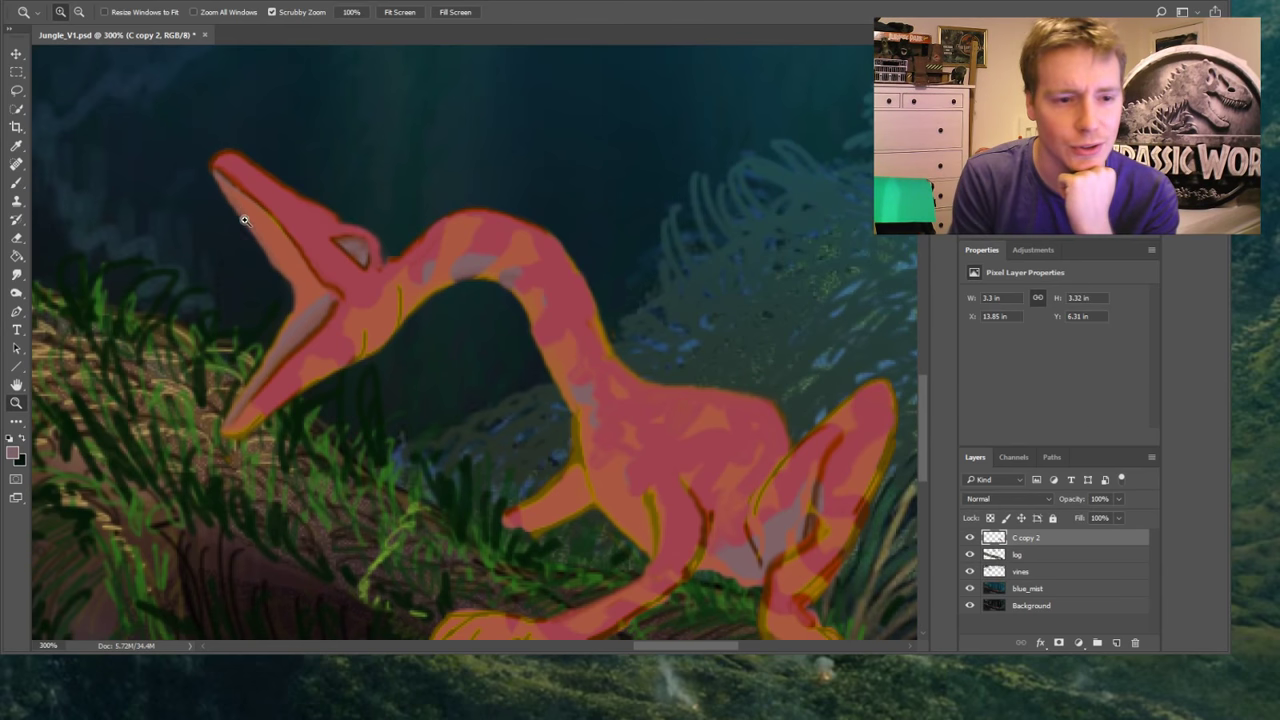
{"action": "left_click", "coordinate": [244, 212]}
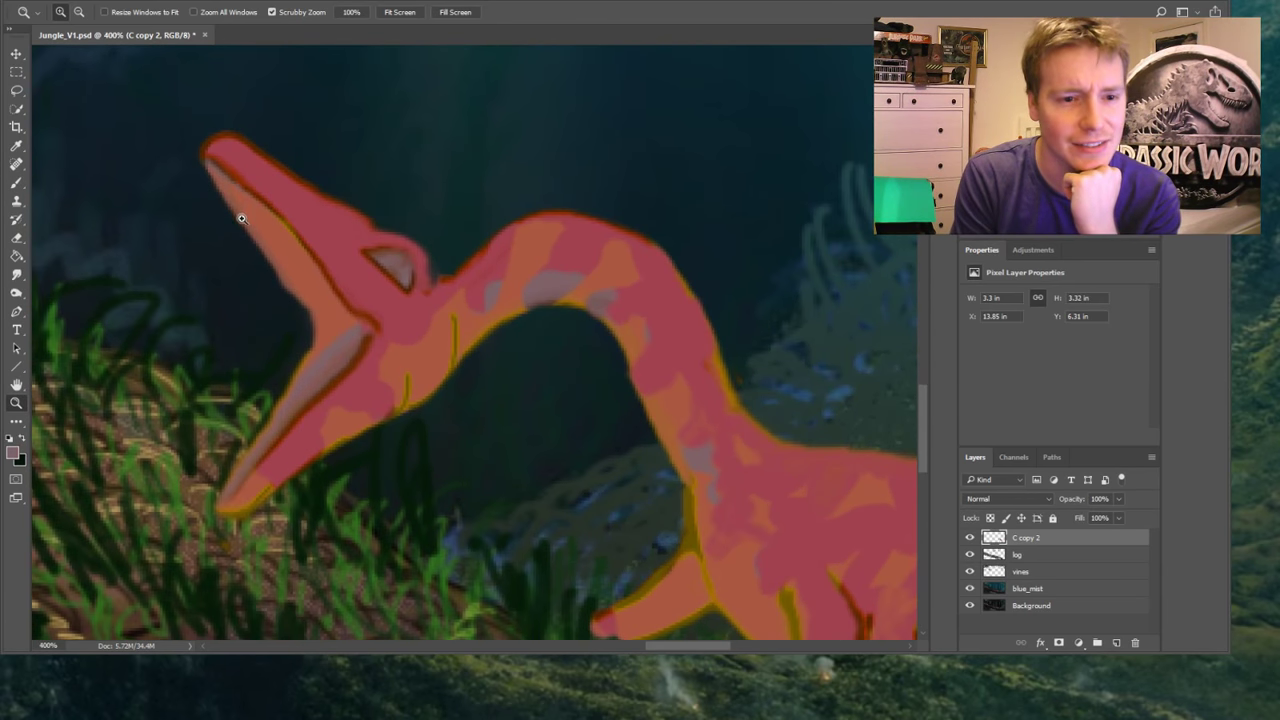
Dab black paint beside the eye with the Brush, then delete the C copy 2 layer
{"action": "left_click", "coordinate": [16, 182]}
{"action": "left_click", "coordinate": [9, 438]}
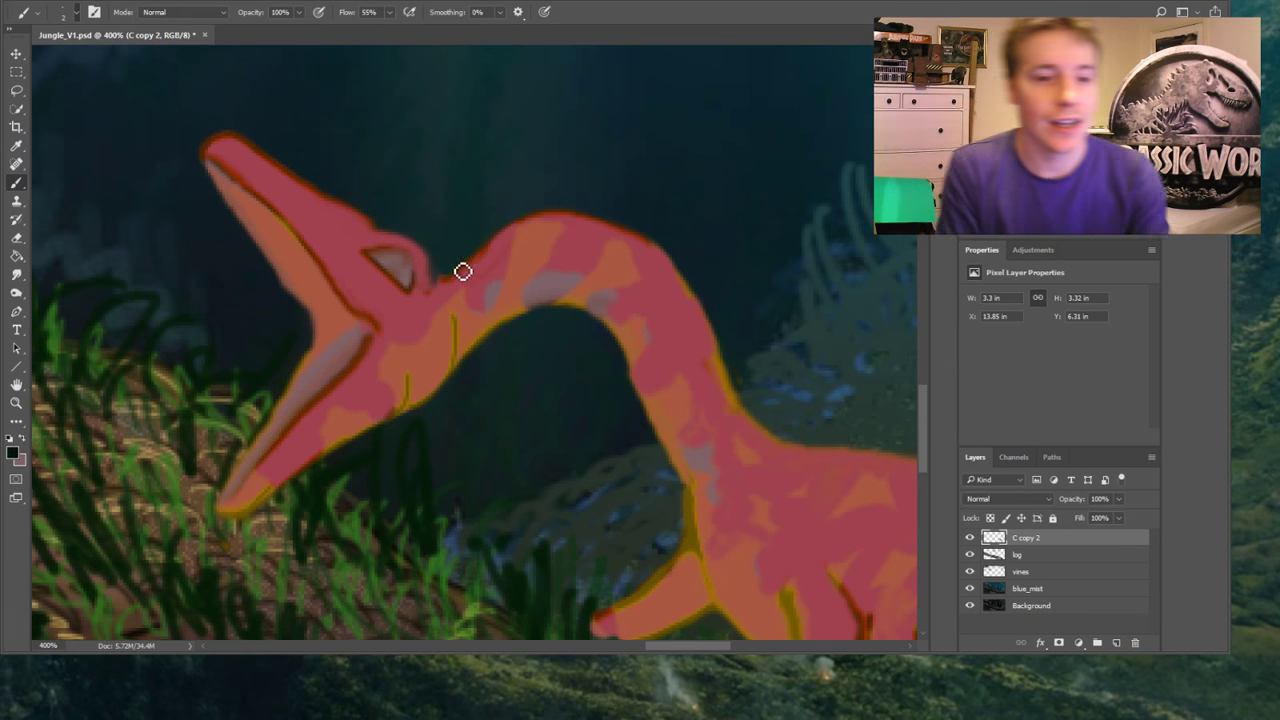
{"action": "left_click", "coordinate": [375, 239]}
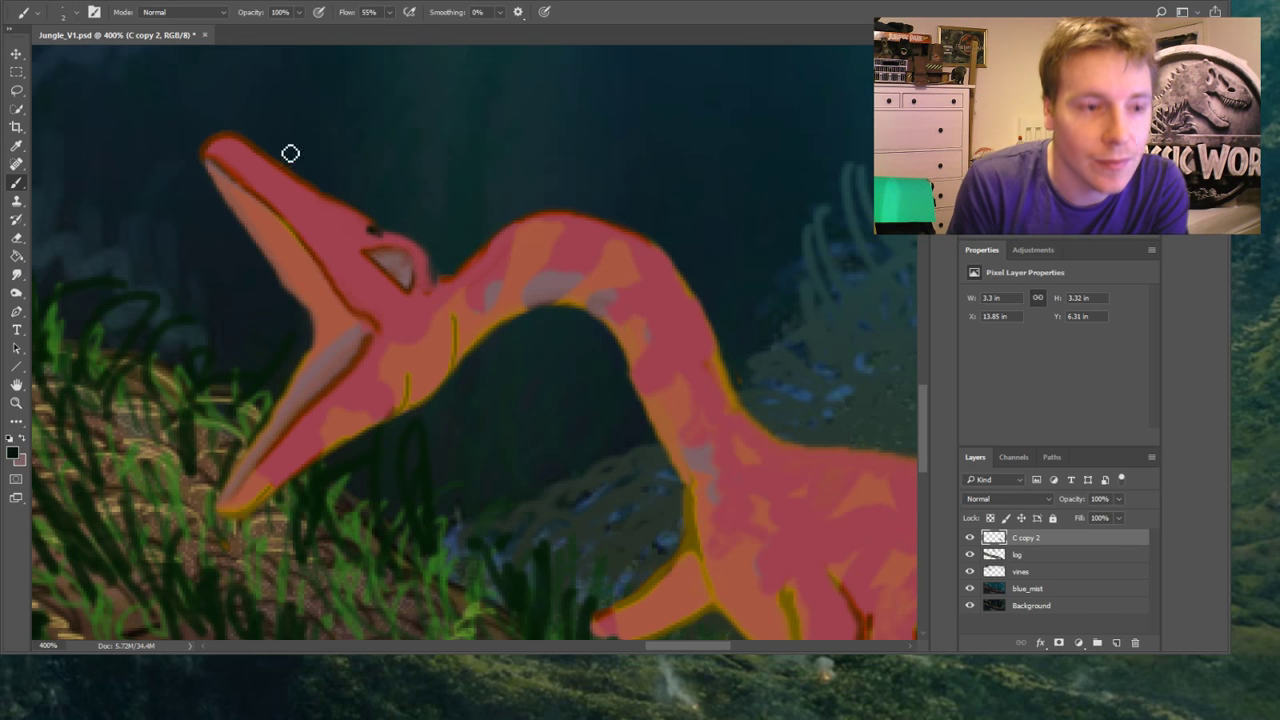
{"action": "key", "text": "Delete"}
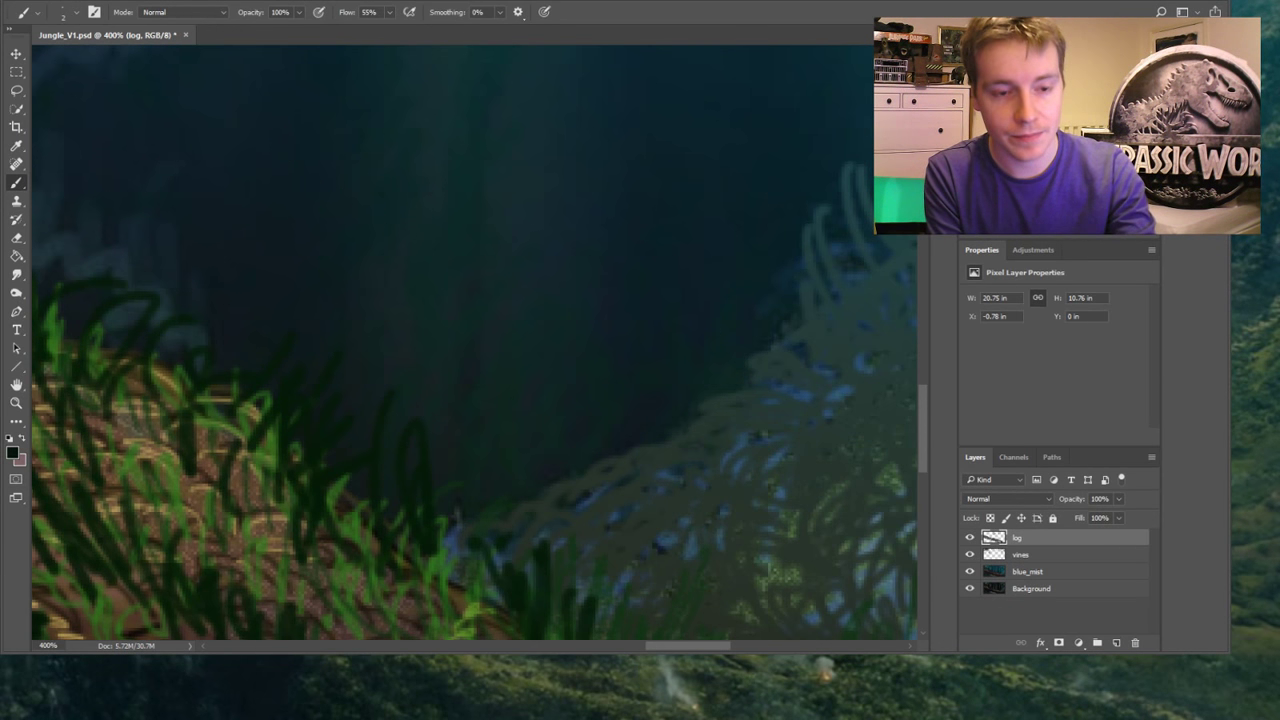
Undo the accidental deletion so the C copy 2 dinosaur layer returns above the log
{"action": "key", "text": "ctrl+z"}
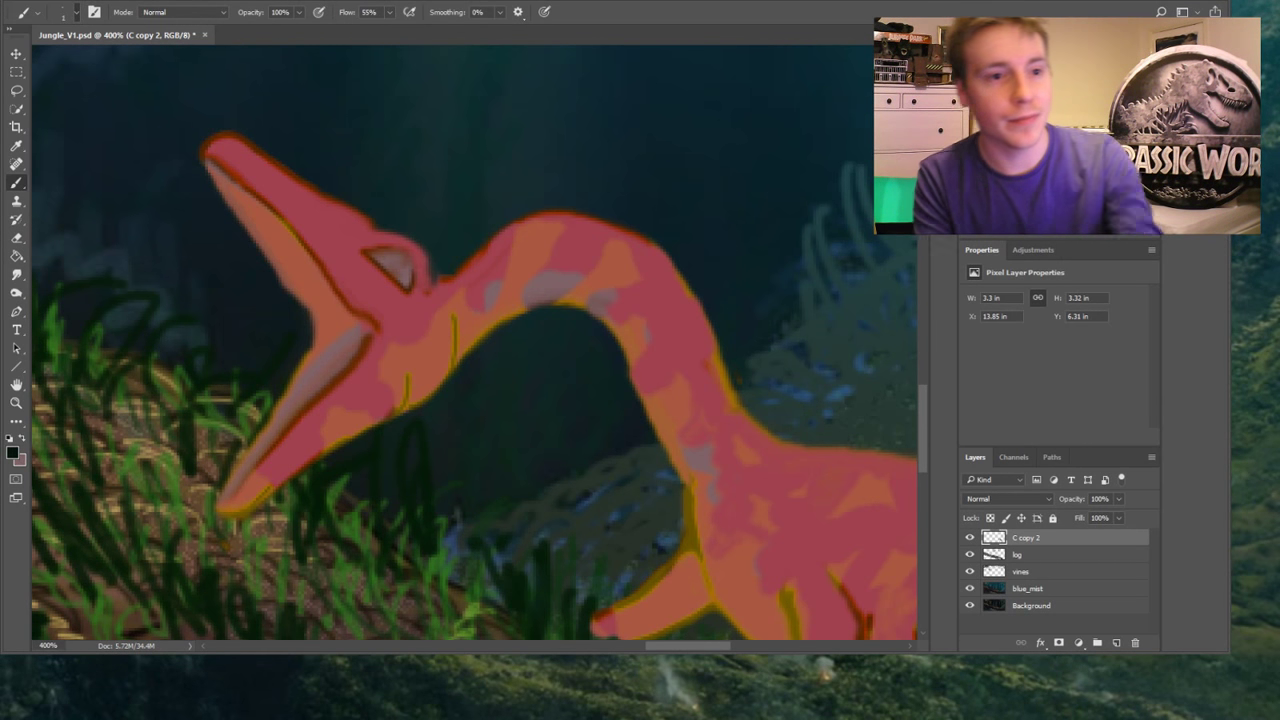
Darken the top edge of the head and outline the eye and its left corner in dark paint
{"action": "left_click_drag", "start_coordinate": [378, 235], "coordinate": [418, 246]}
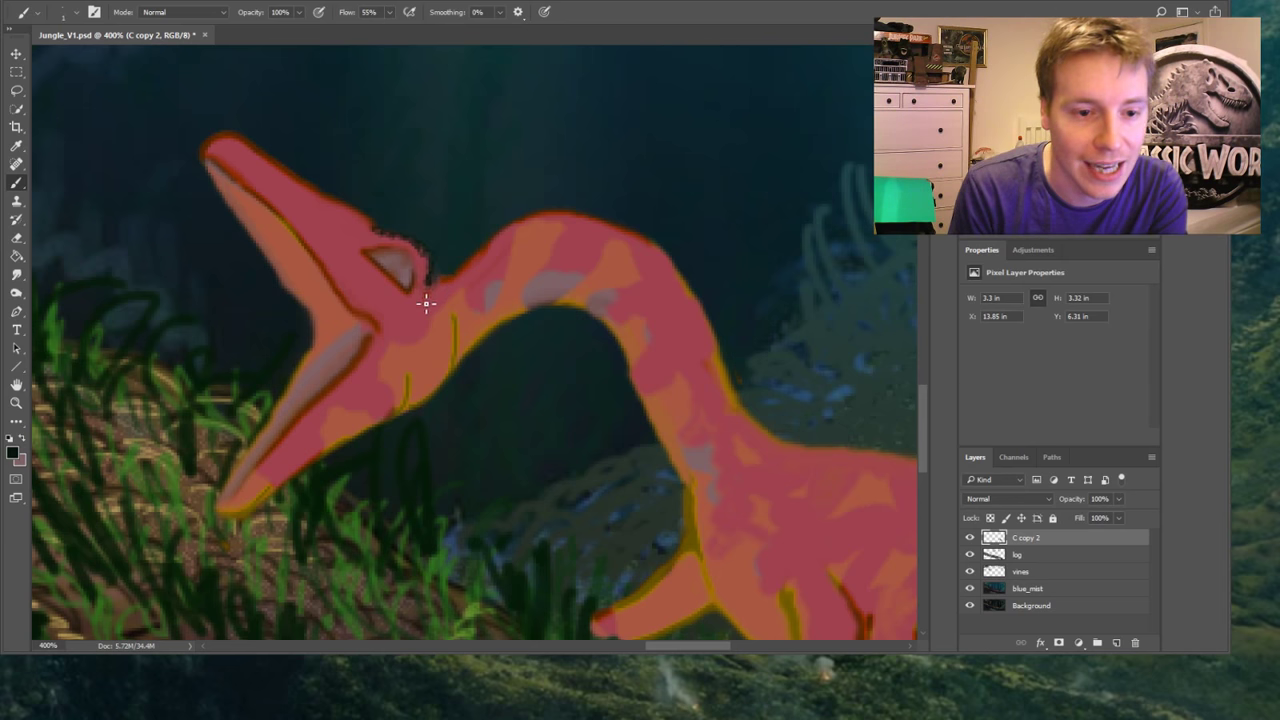
{"action": "mouse_move", "coordinate": [369, 254]}
{"action": "left_mouse_down"}
{"action": "mouse_move", "coordinate": [420, 267]}
{"action": "mouse_move", "coordinate": [411, 300]}
{"action": "left_mouse_up"}
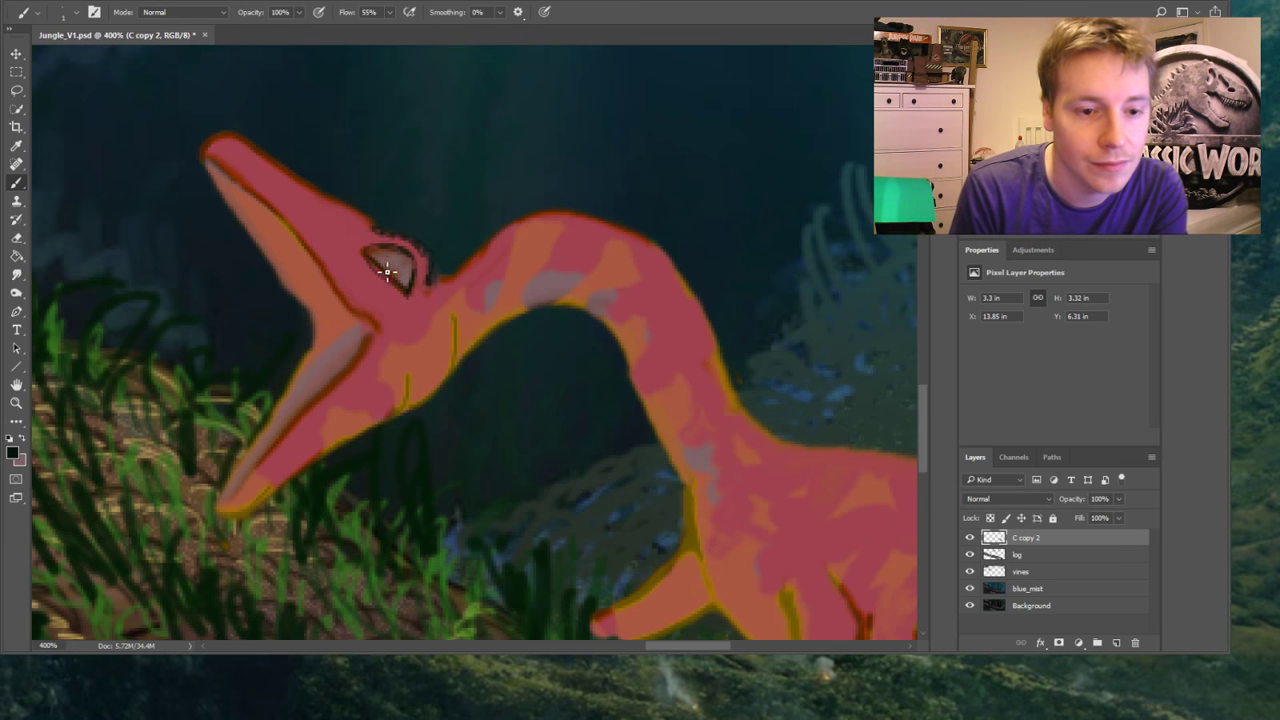
{"action": "left_click_drag", "start_coordinate": [370, 254], "coordinate": [353, 260]}
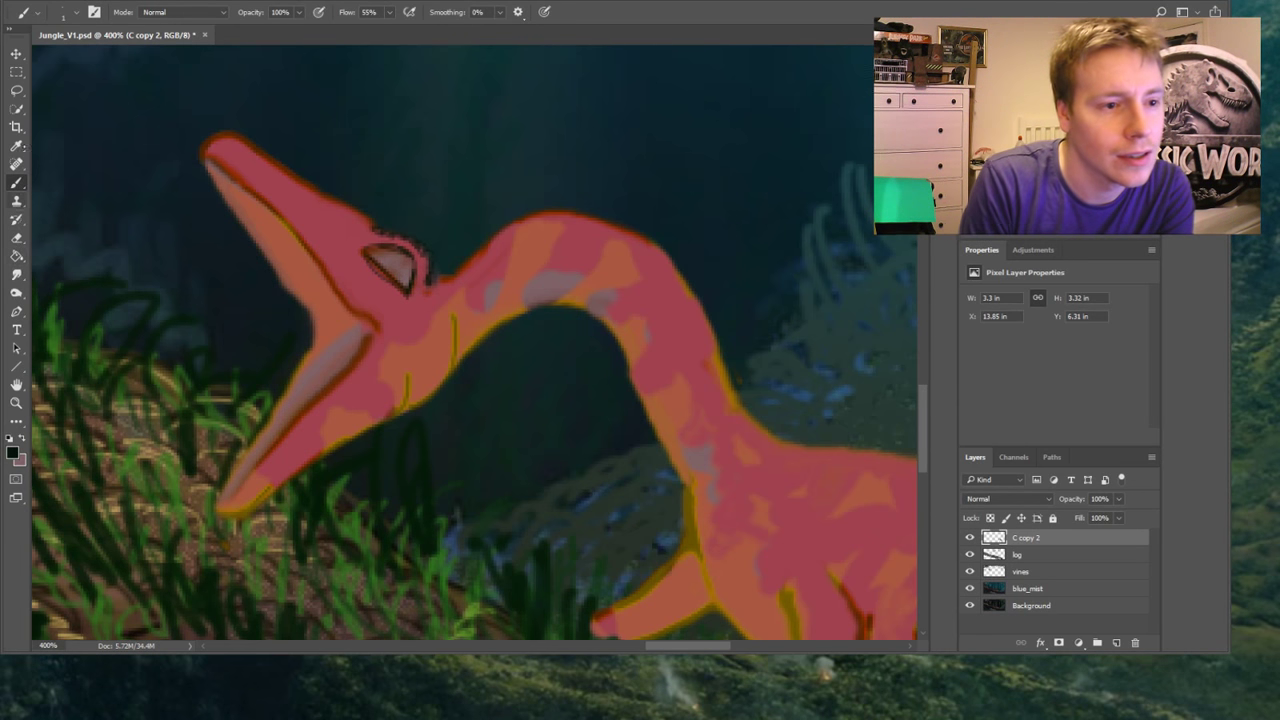
Lasso the eye interior and delete it so the dark background shows through
{"action": "left_click", "coordinate": [16, 90]}
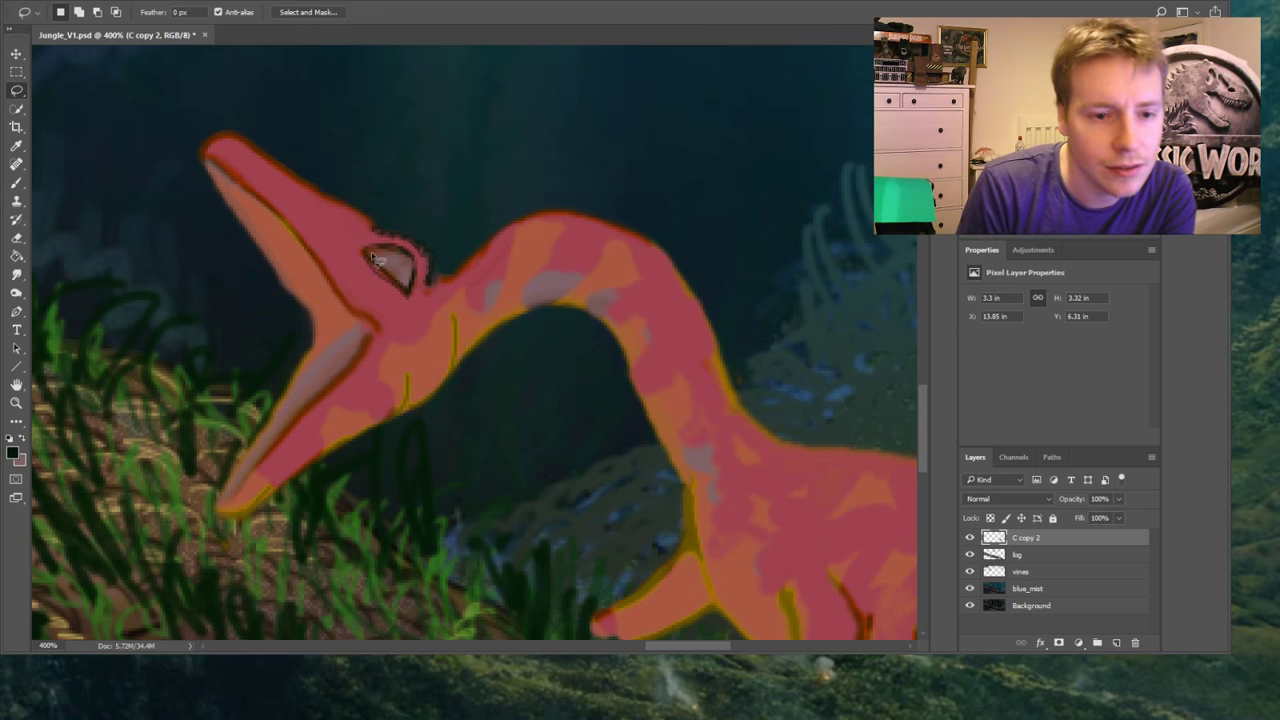
{"action": "mouse_move", "coordinate": [370, 256]}
{"action": "left_mouse_down"}
{"action": "mouse_move", "coordinate": [416, 268]}
{"action": "mouse_move", "coordinate": [412, 297]}
{"action": "mouse_move", "coordinate": [370, 256]}
{"action": "left_mouse_up"}
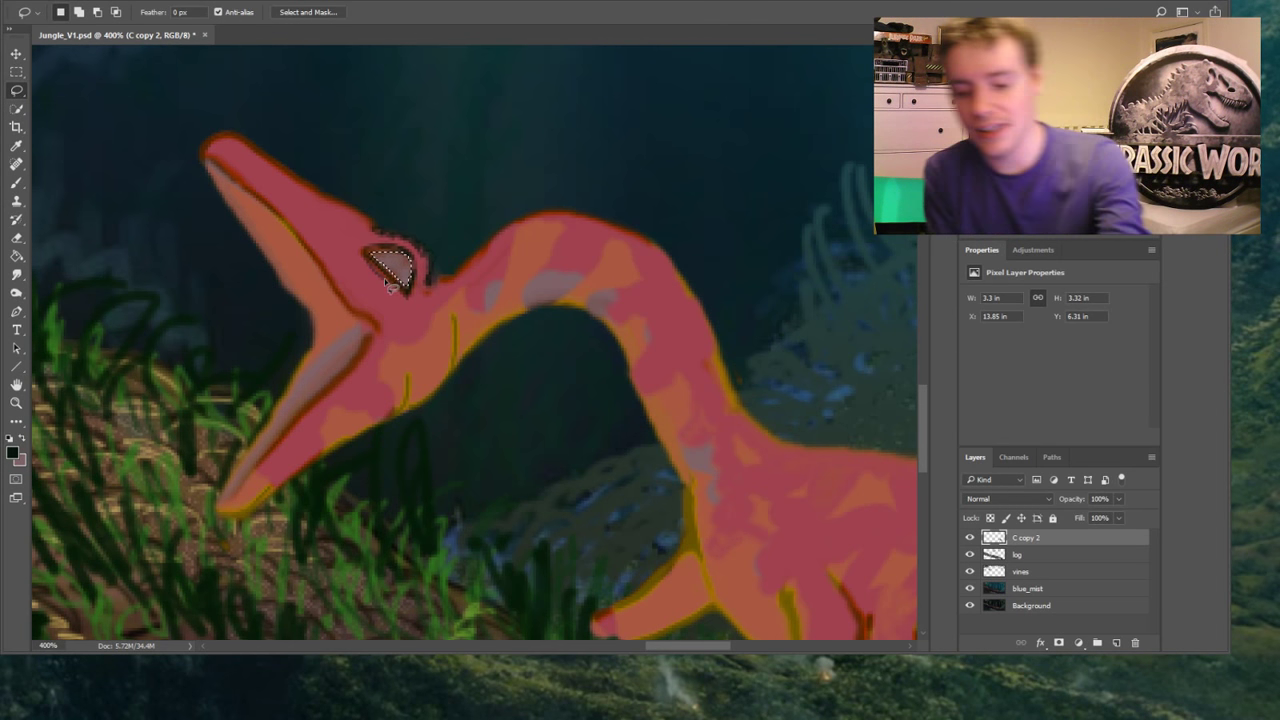
{"action": "left_click", "coordinate": [421, 200]}
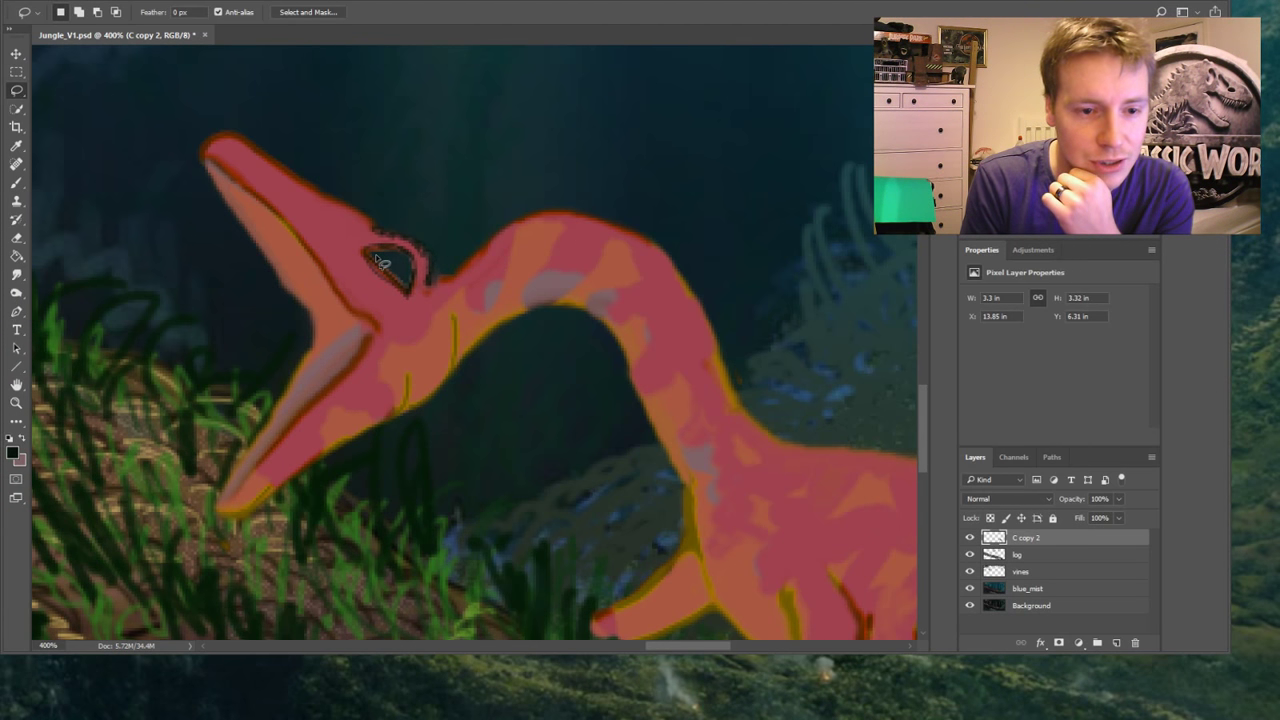
{"action": "mouse_move", "coordinate": [388, 248]}
{"action": "left_mouse_down"}
{"action": "mouse_move", "coordinate": [402, 284]}
{"action": "mouse_move", "coordinate": [370, 252]}
{"action": "mouse_move", "coordinate": [407, 258]}
{"action": "mouse_move", "coordinate": [411, 294]}
{"action": "mouse_move", "coordinate": [375, 252]}
{"action": "left_mouse_up"}
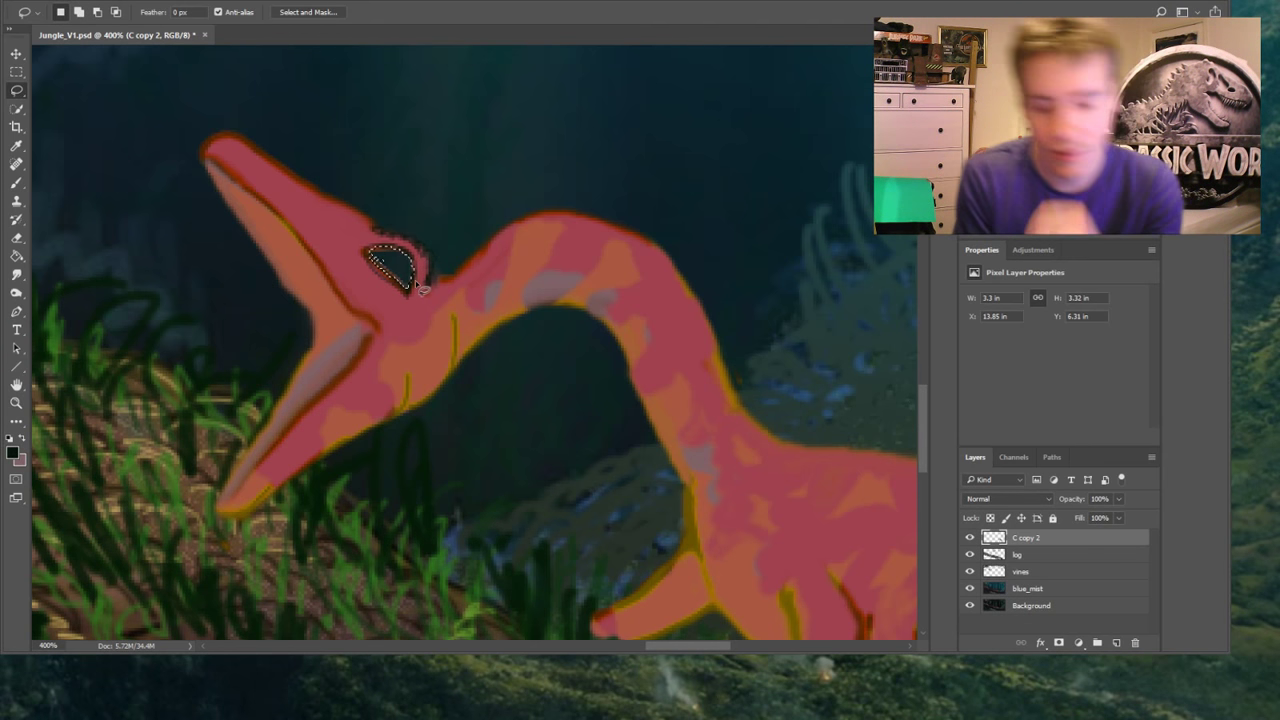
{"action": "key", "text": "Delete"}
{"action": "key", "text": "ctrl+d"}
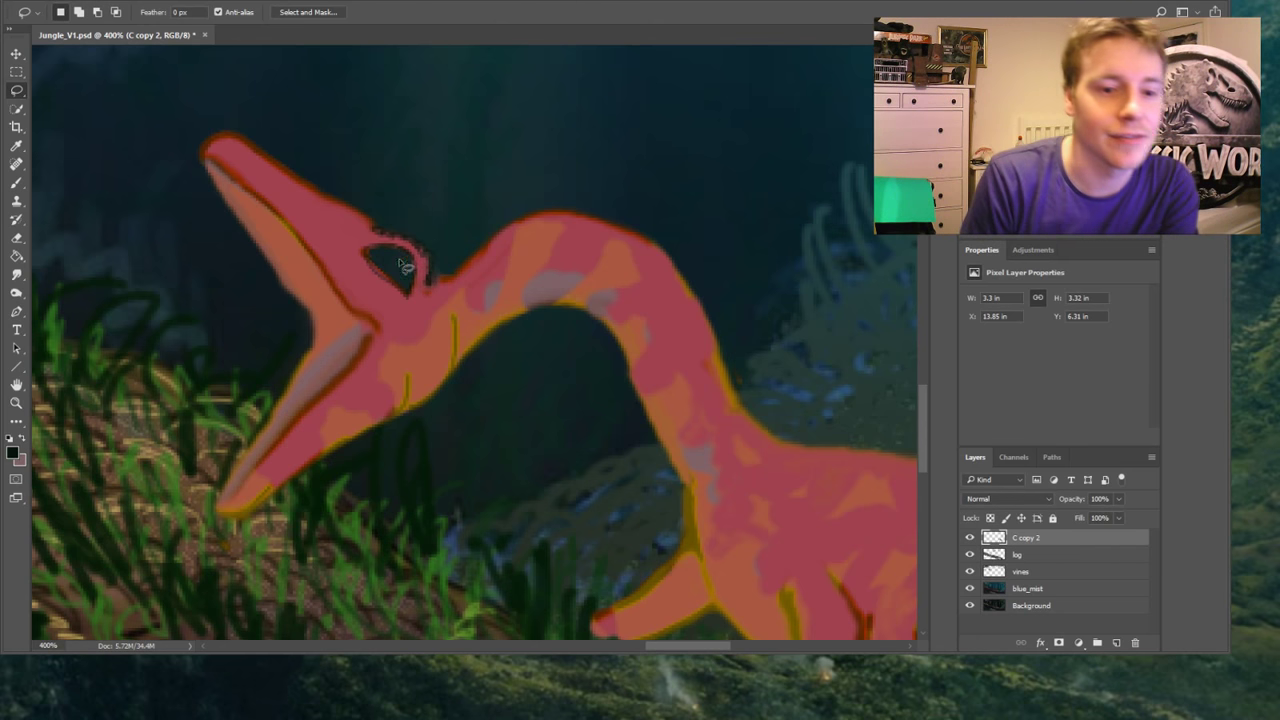
{"action": "left_click", "coordinate": [16, 273]}
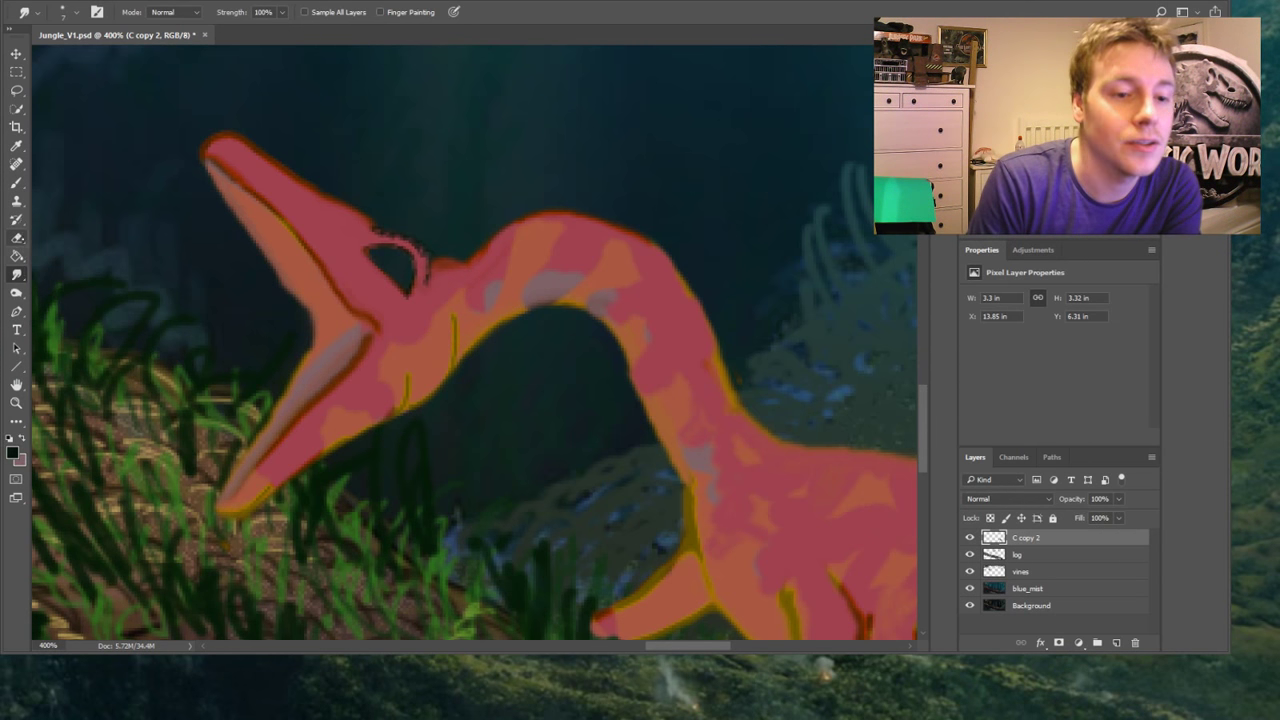
Brush a thin dark line extending along the upper jaw and another down the neck
{"action": "left_click", "coordinate": [16, 183]}
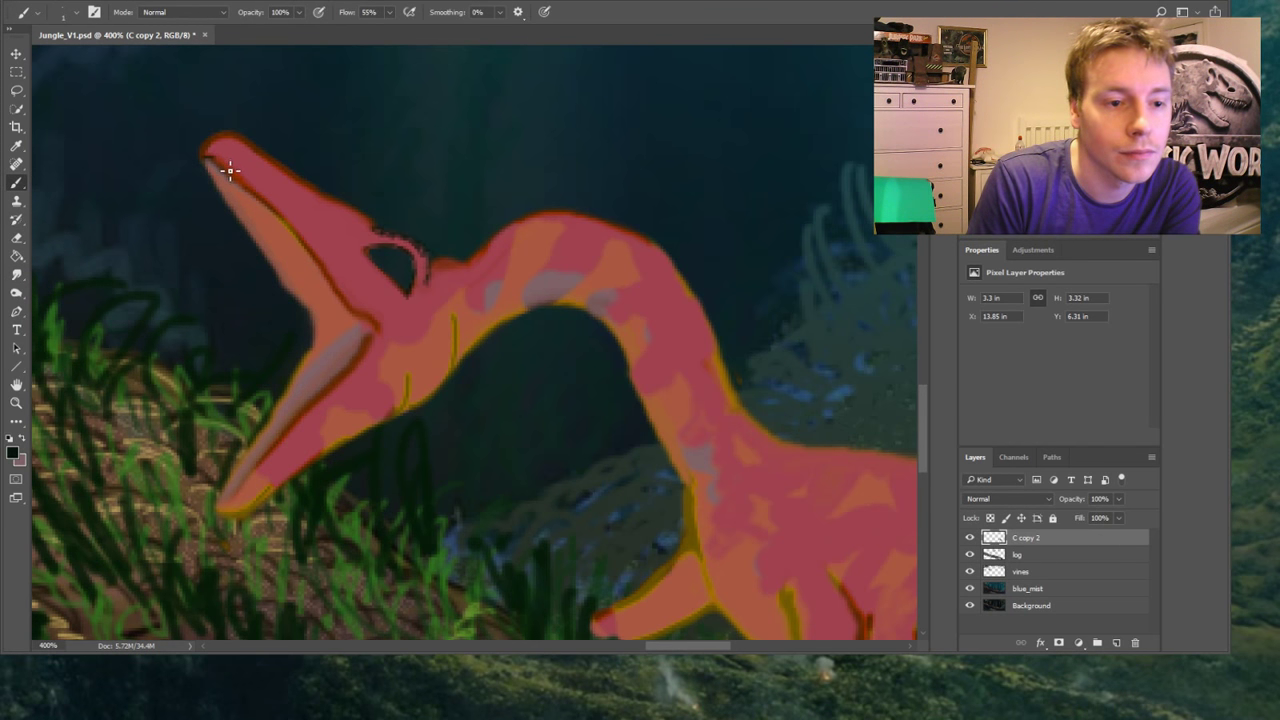
{"action": "left_click_drag", "start_coordinate": [244, 185], "coordinate": [264, 203]}
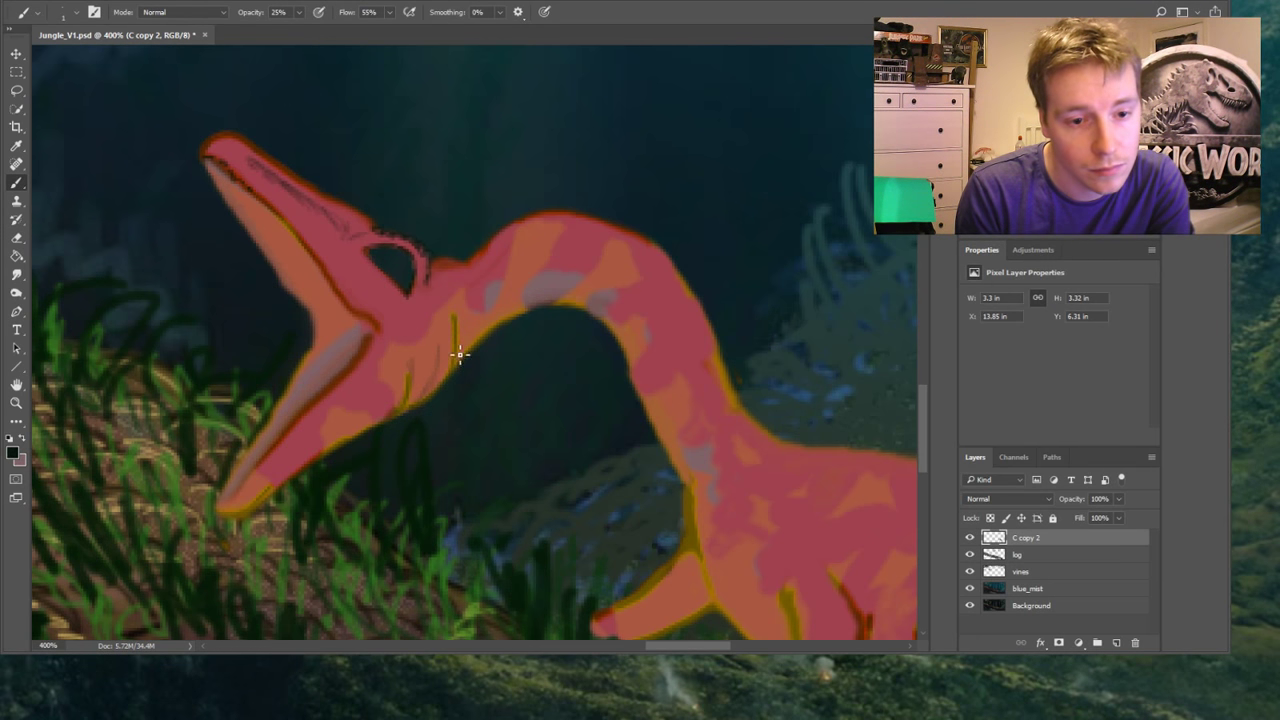
{"action": "left_click_drag", "start_coordinate": [456, 314], "coordinate": [463, 369]}
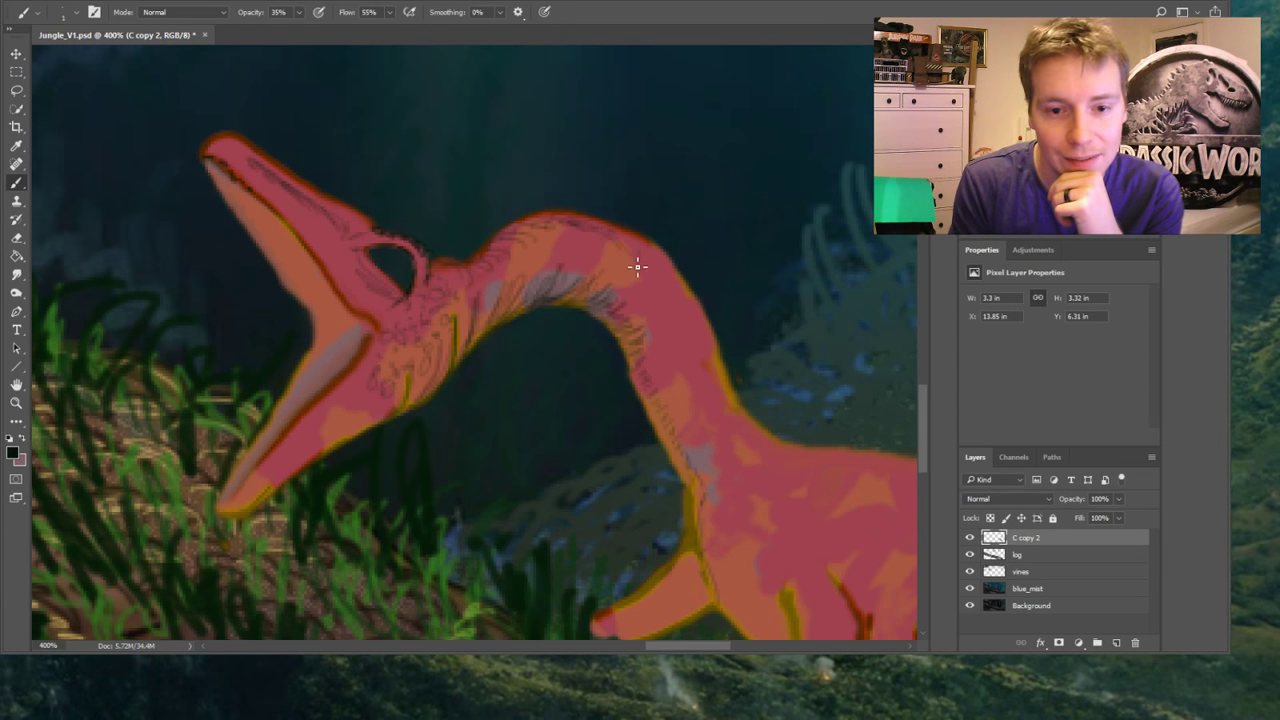
Smudge the neck's inner edge and the lower jaw's bottom edge to soften them
{"action": "key", "text": "o"}
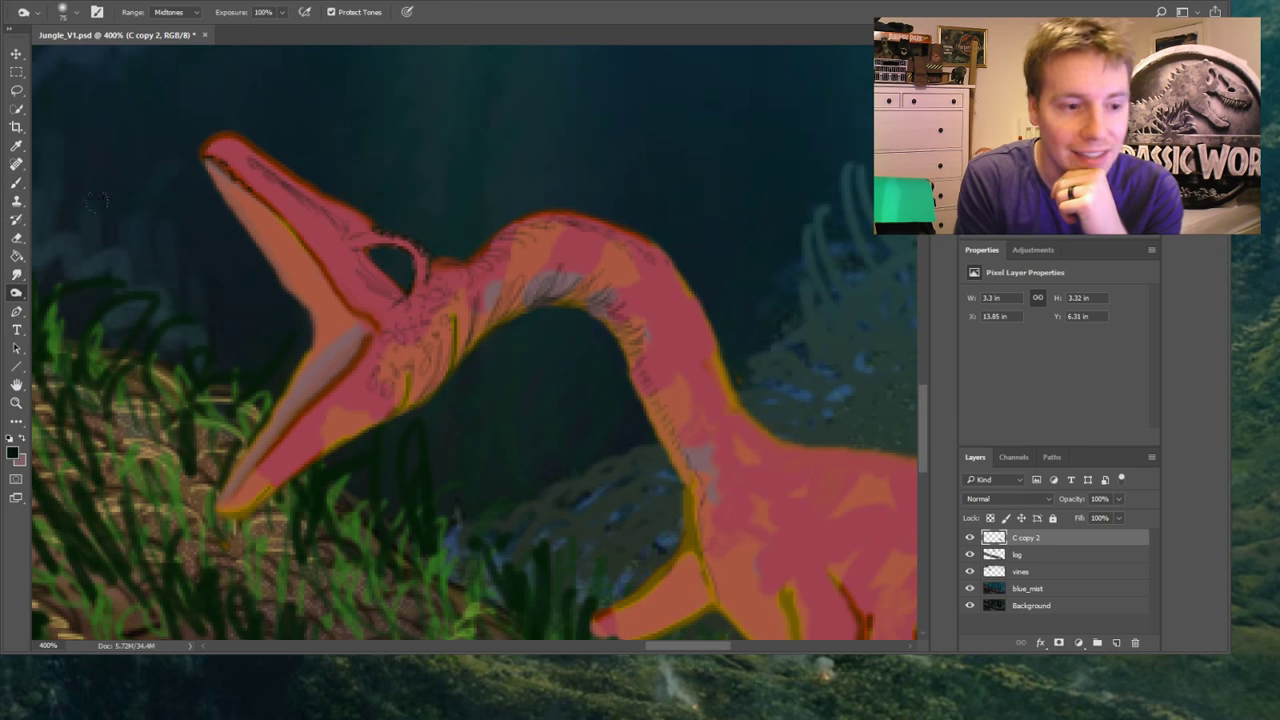
{"action": "left_click", "coordinate": [16, 274]}
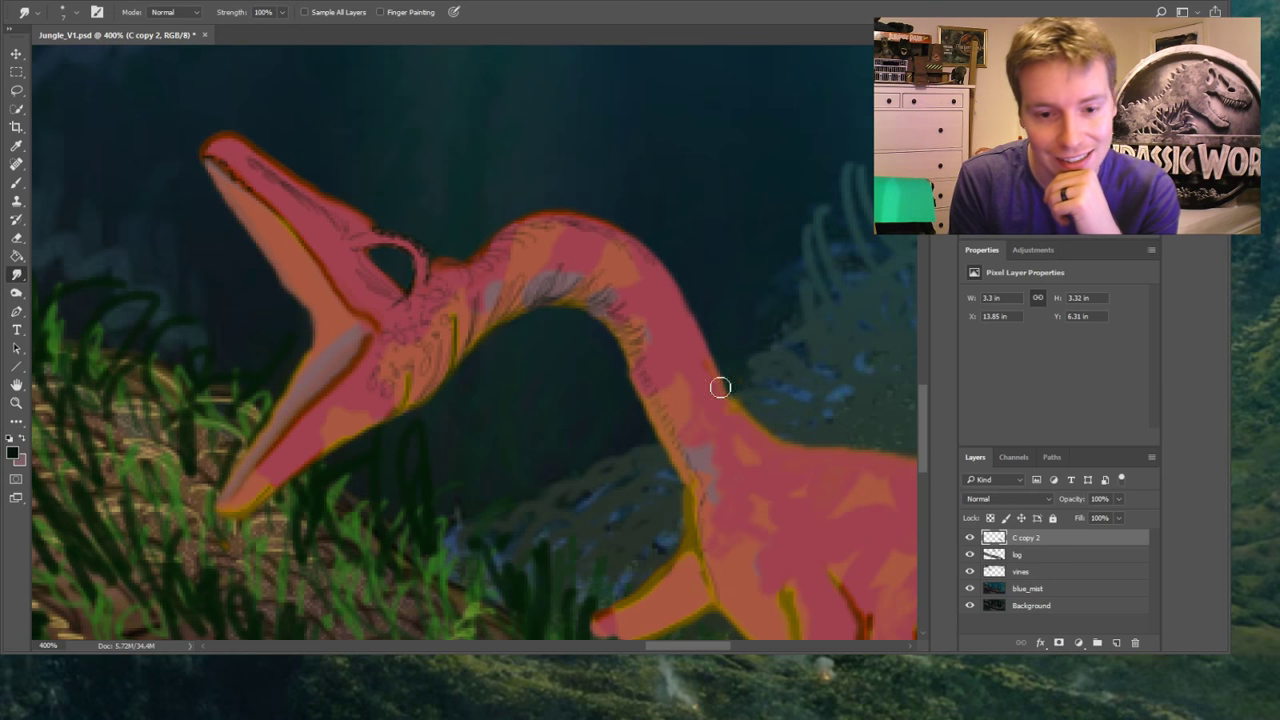
{"action": "left_click_drag", "start_coordinate": [614, 358], "coordinate": [669, 475]}
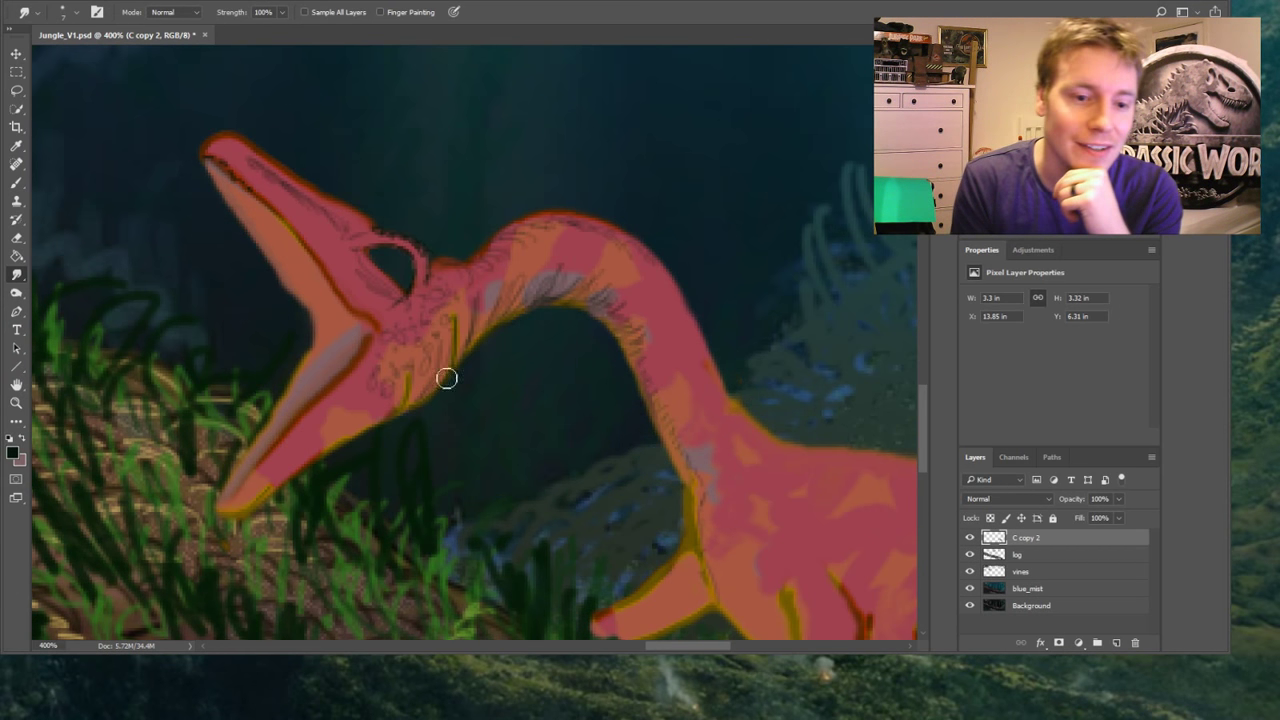
{"action": "mouse_move", "coordinate": [286, 503]}
{"action": "left_mouse_down"}
{"action": "mouse_move", "coordinate": [303, 468]}
{"action": "mouse_move", "coordinate": [230, 518]}
{"action": "mouse_move", "coordinate": [274, 488]}
{"action": "mouse_move", "coordinate": [251, 517]}
{"action": "mouse_move", "coordinate": [345, 435]}
{"action": "mouse_move", "coordinate": [292, 477]}
{"action": "mouse_move", "coordinate": [407, 406]}
{"action": "mouse_move", "coordinate": [363, 451]}
{"action": "mouse_move", "coordinate": [388, 429]}
{"action": "mouse_move", "coordinate": [399, 444]}
{"action": "mouse_move", "coordinate": [369, 466]}
{"action": "mouse_move", "coordinate": [419, 406]}
{"action": "mouse_move", "coordinate": [394, 442]}
{"action": "mouse_move", "coordinate": [364, 454]}
{"action": "mouse_move", "coordinate": [367, 423]}
{"action": "mouse_move", "coordinate": [420, 399]}
{"action": "mouse_move", "coordinate": [373, 437]}
{"action": "mouse_move", "coordinate": [347, 435]}
{"action": "mouse_move", "coordinate": [426, 404]}
{"action": "mouse_move", "coordinate": [294, 483]}
{"action": "mouse_move", "coordinate": [317, 456]}
{"action": "left_mouse_up"}
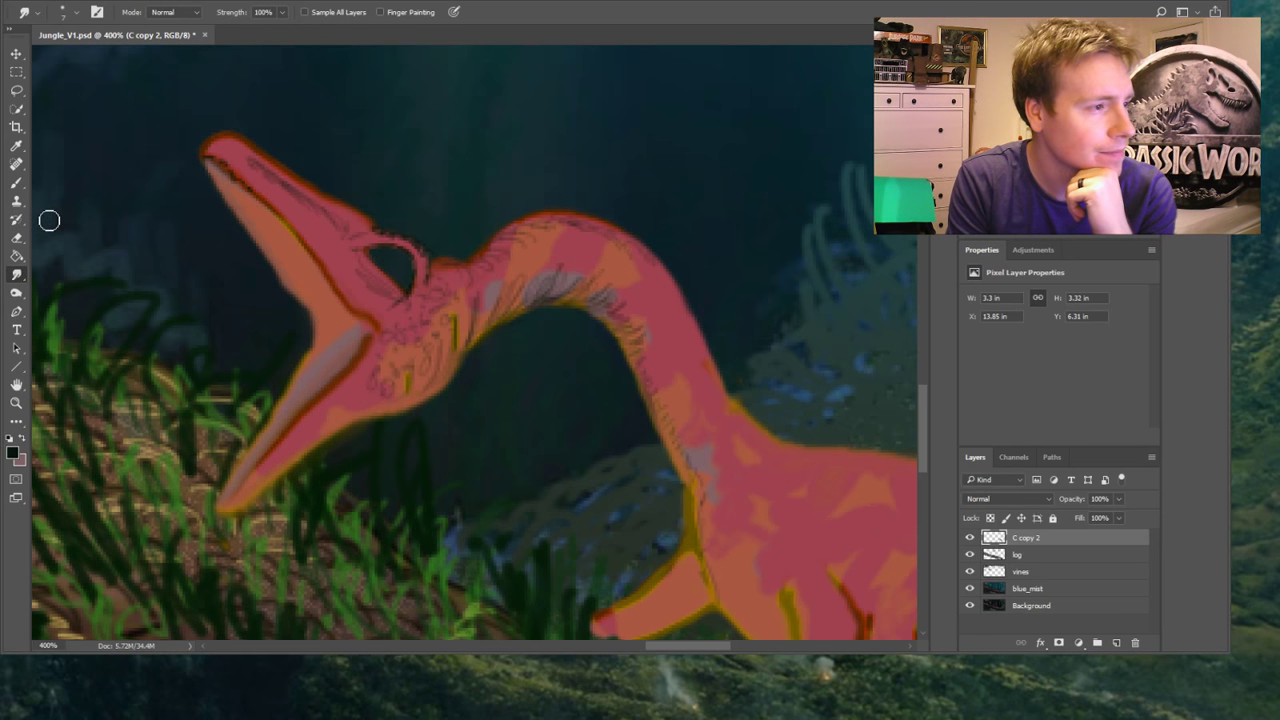
{"action": "left_click", "coordinate": [17, 183]}
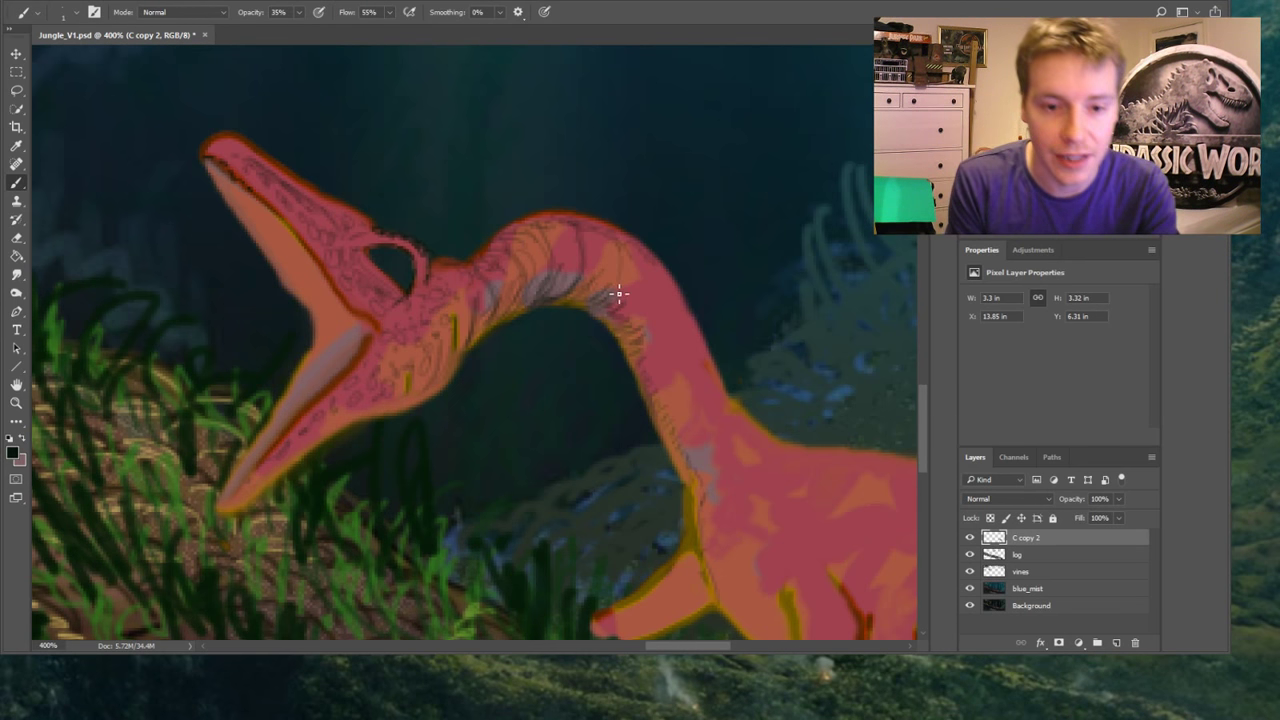
Paint curved dark stripes down the neck and a curved line on the body, then scroll to the legs
{"action": "left_click_drag", "start_coordinate": [606, 303], "coordinate": [603, 310]}
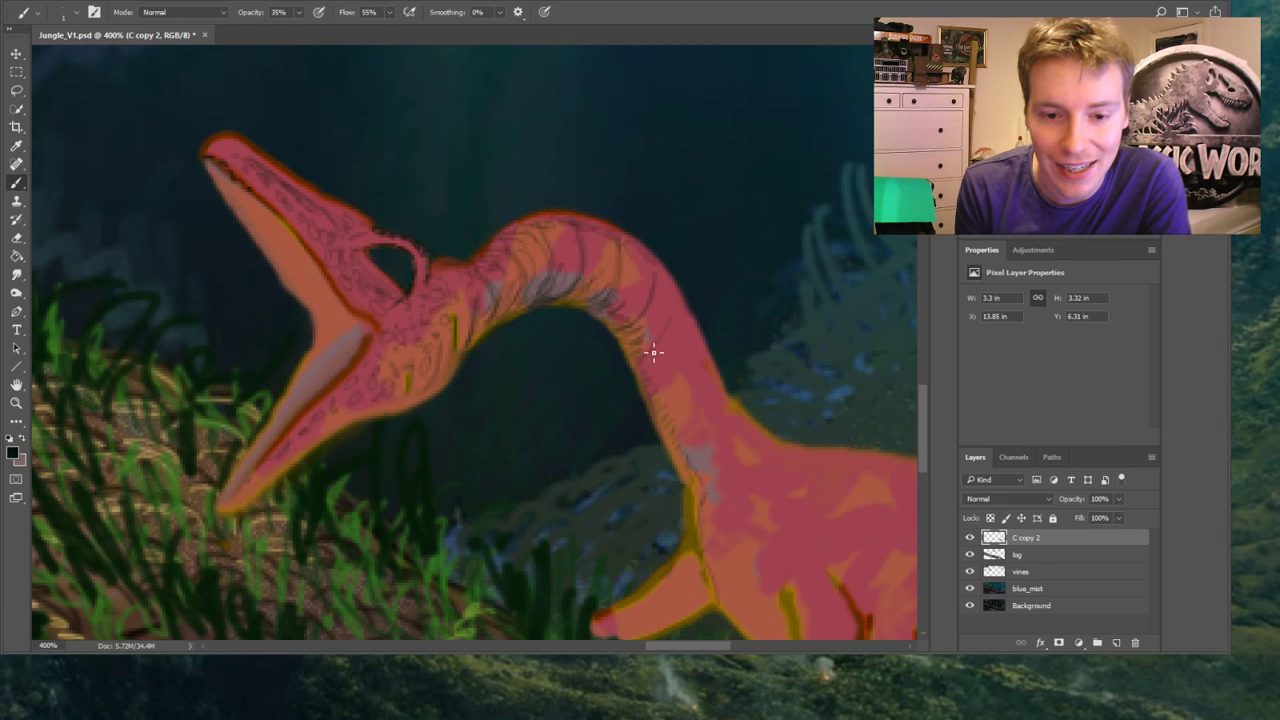
{"action": "left_click_drag", "start_coordinate": [690, 306], "coordinate": [660, 344]}
{"action": "mouse_move", "coordinate": [663, 400]}
{"action": "left_mouse_down"}
{"action": "mouse_move", "coordinate": [675, 432]}
{"action": "mouse_move", "coordinate": [717, 396]}
{"action": "mouse_move", "coordinate": [706, 419]}
{"action": "mouse_move", "coordinate": [728, 442]}
{"action": "mouse_move", "coordinate": [713, 463]}
{"action": "mouse_move", "coordinate": [747, 427]}
{"action": "mouse_move", "coordinate": [701, 476]}
{"action": "mouse_move", "coordinate": [732, 460]}
{"action": "mouse_move", "coordinate": [724, 498]}
{"action": "left_mouse_up"}
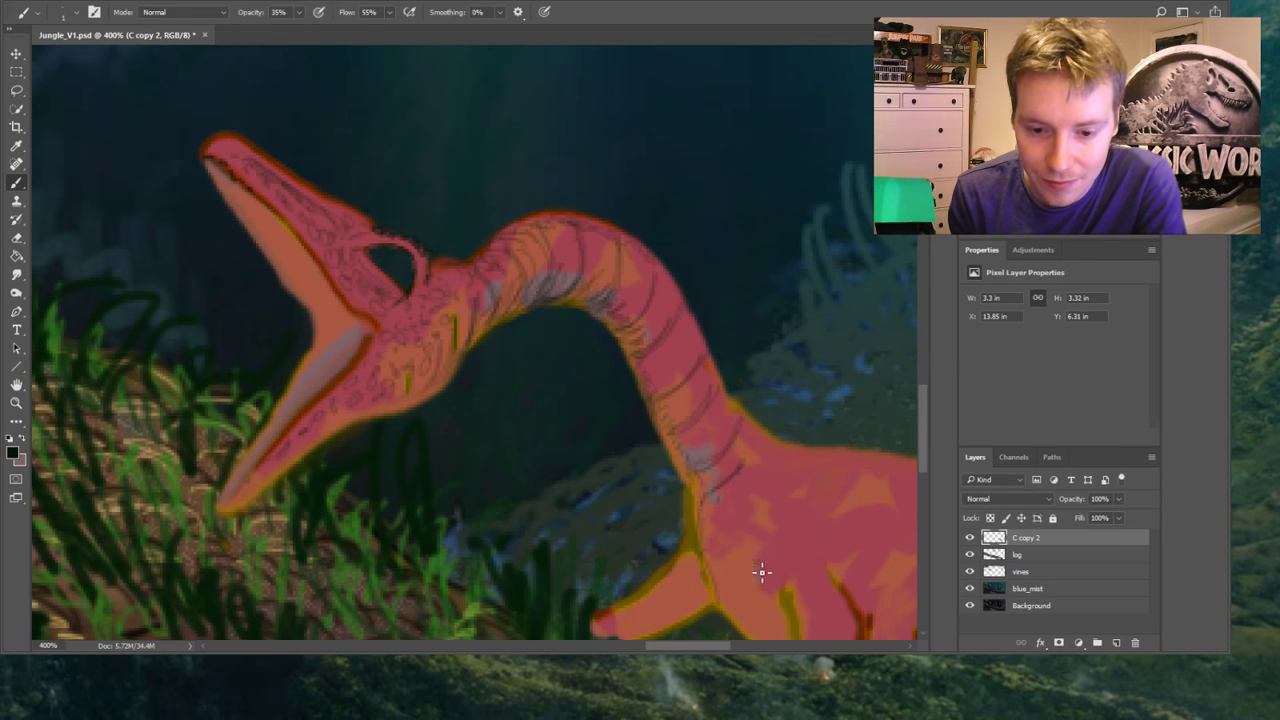
{"action": "mouse_move", "coordinate": [761, 572]}
{"action": "left_mouse_down"}
{"action": "mouse_move", "coordinate": [793, 535]}
{"action": "mouse_move", "coordinate": [837, 541]}
{"action": "left_mouse_up"}
{"action": "left_click_drag", "start_coordinate": [924, 428], "coordinate": [924, 467]}
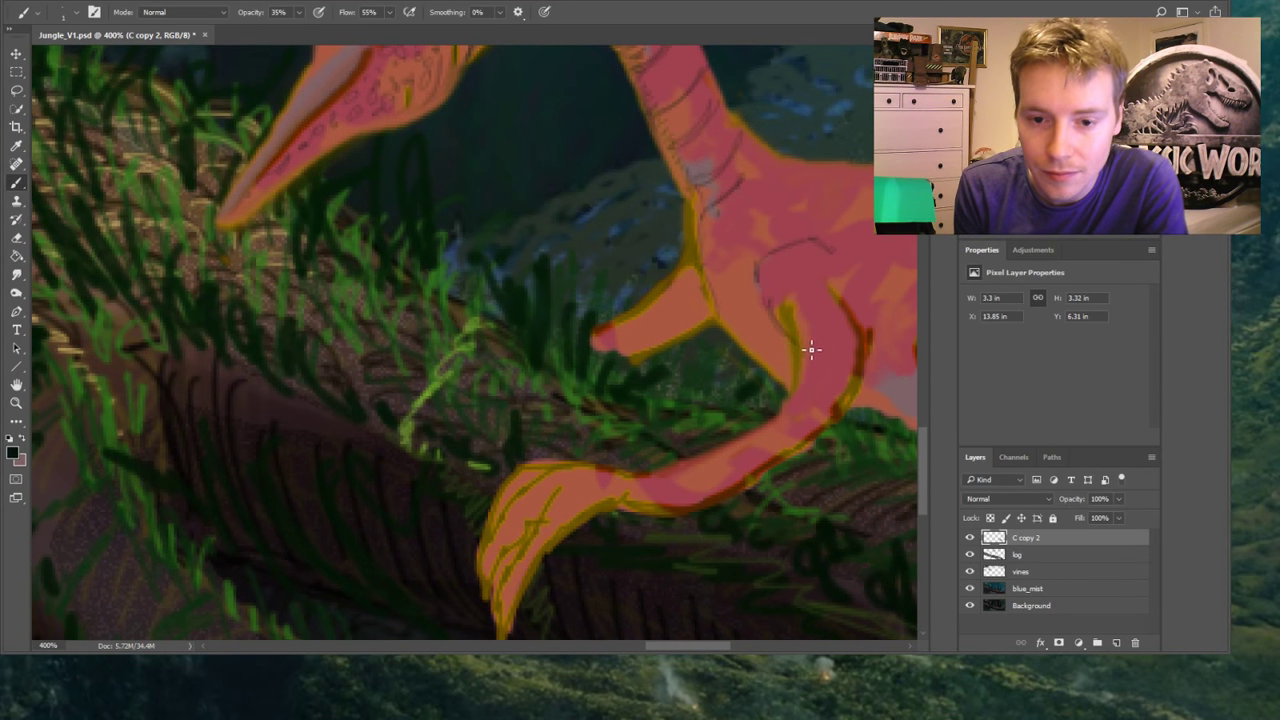
Add a dark line and a yellow-green inner edge to the front claw, then scroll to the hind legs
{"action": "left_click_drag", "start_coordinate": [834, 272], "coordinate": [860, 331]}
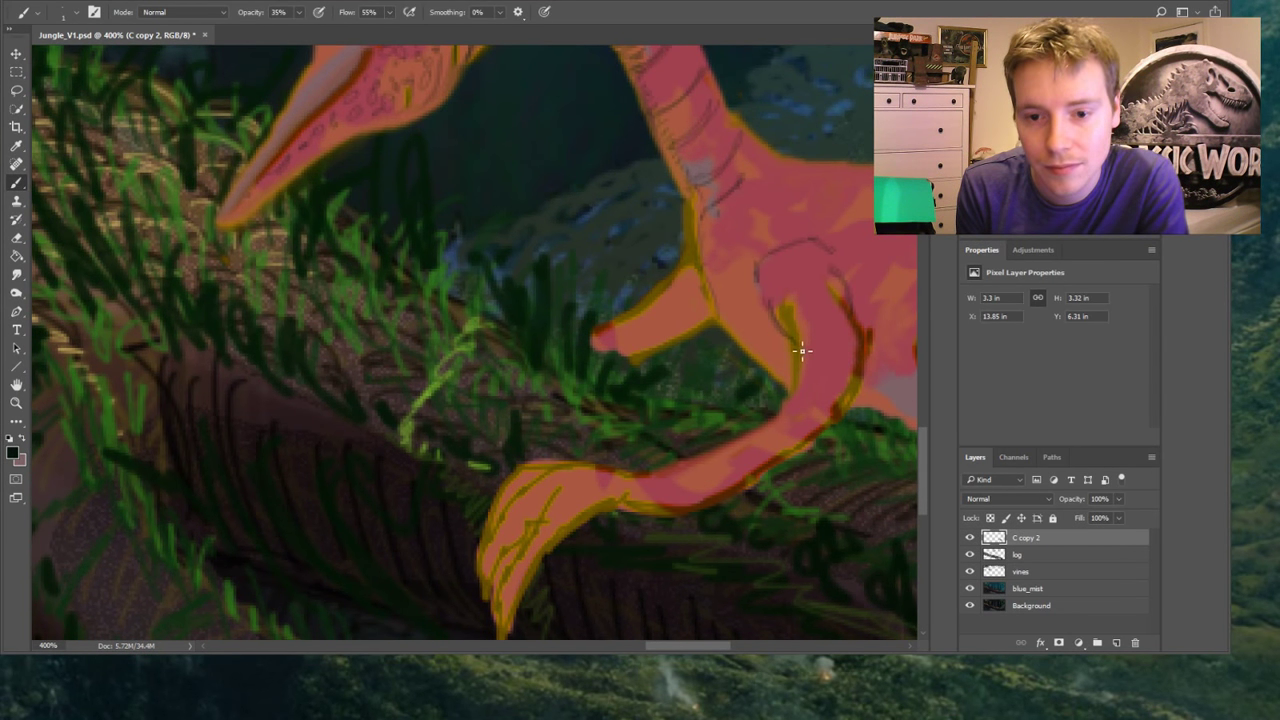
{"action": "left_click_drag", "start_coordinate": [786, 318], "coordinate": [795, 342]}
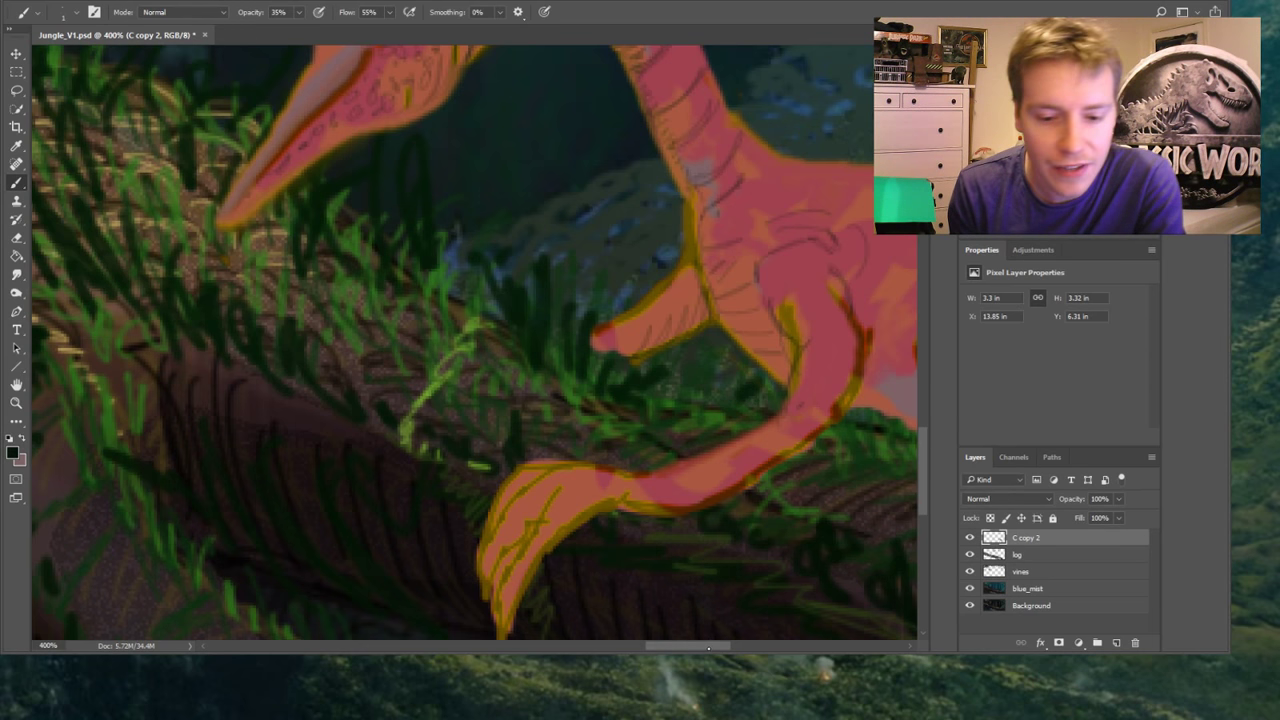
{"action": "left_click_drag", "start_coordinate": [708, 648], "coordinate": [735, 647]}
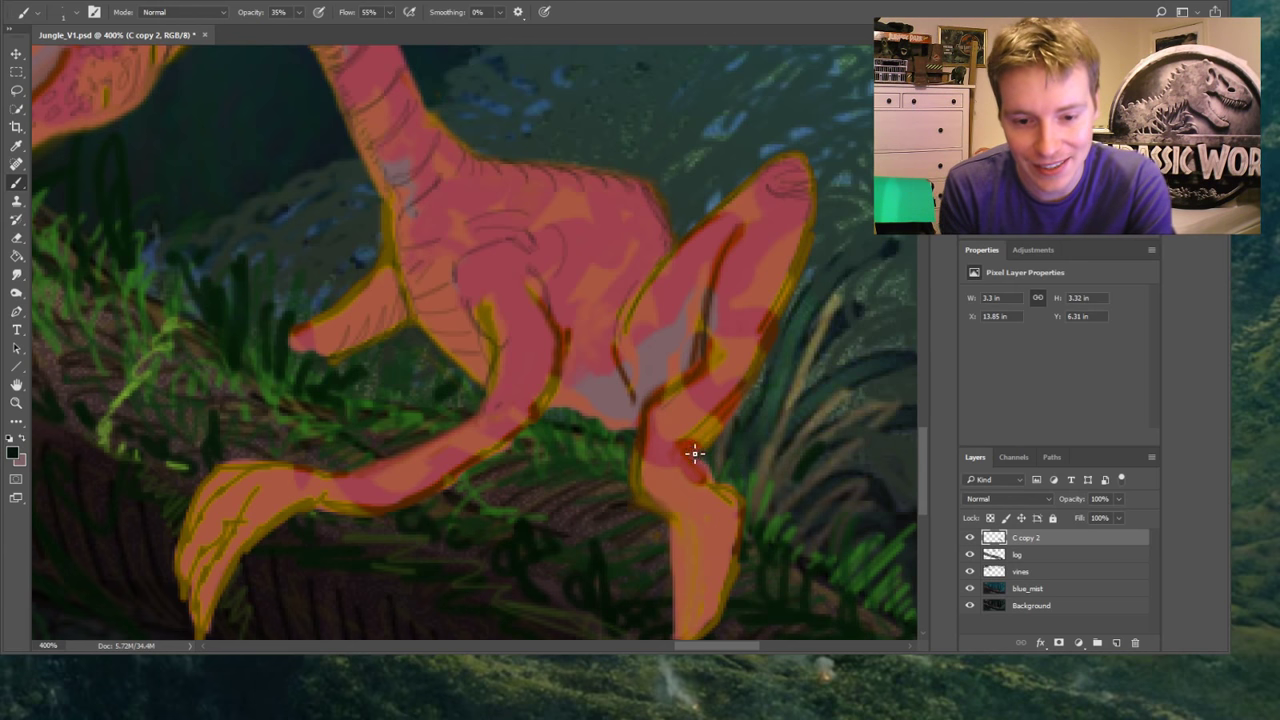
Smudge the hind leg and raised foot edges, then brush a darker top outline on the thigh
{"action": "left_click_drag", "start_coordinate": [711, 486], "coordinate": [694, 457]}
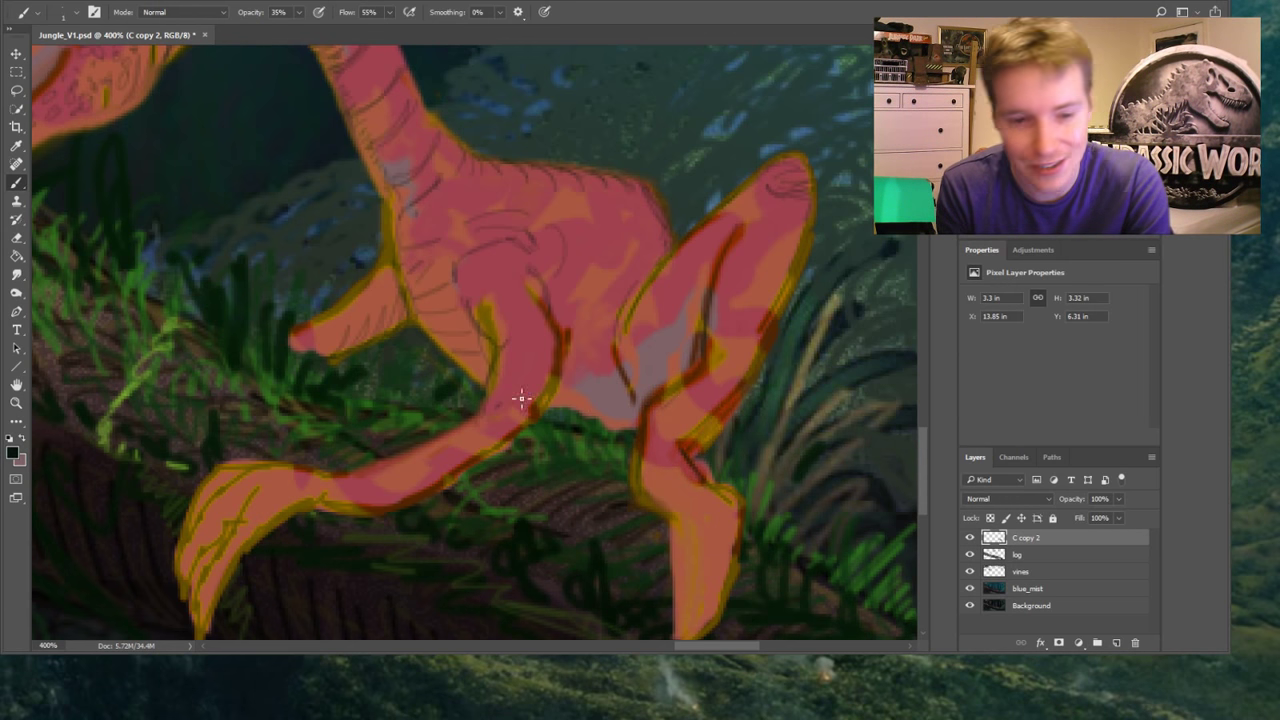
{"action": "key", "text": "r"}
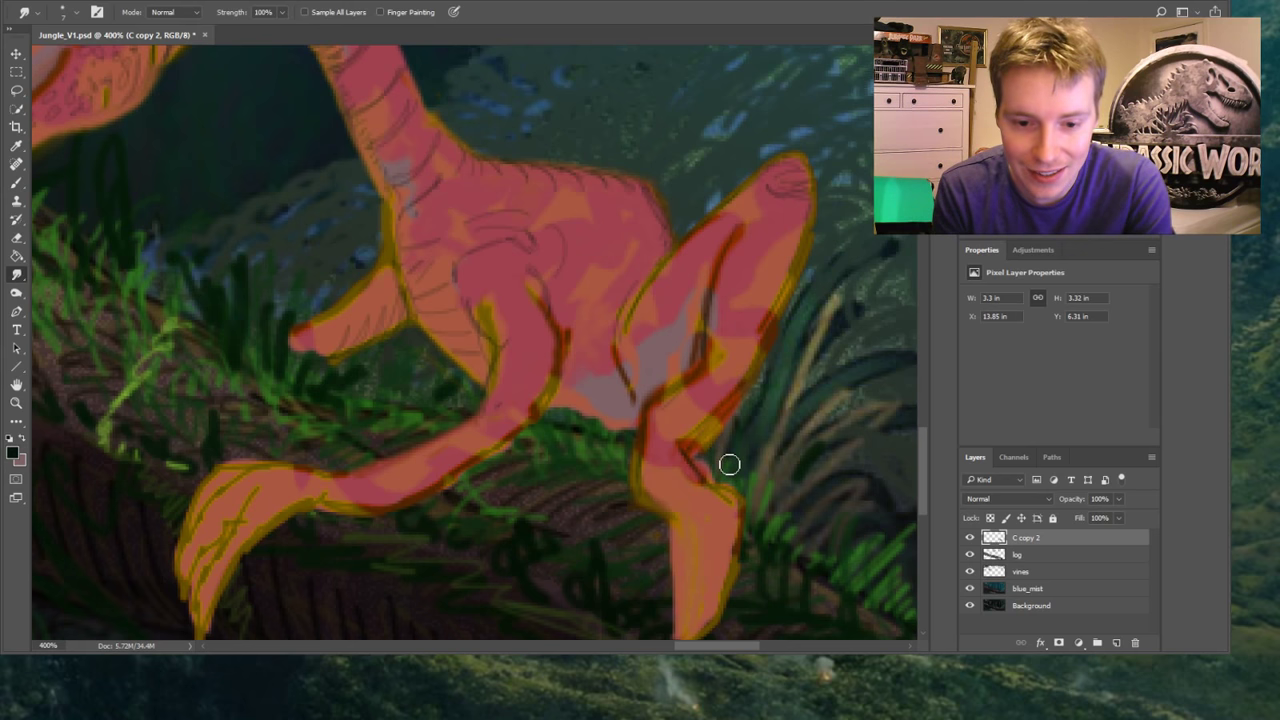
{"action": "mouse_move", "coordinate": [729, 464]}
{"action": "left_mouse_down"}
{"action": "mouse_move", "coordinate": [706, 441]}
{"action": "mouse_move", "coordinate": [710, 461]}
{"action": "mouse_move", "coordinate": [739, 410]}
{"action": "mouse_move", "coordinate": [715, 446]}
{"action": "mouse_move", "coordinate": [733, 408]}
{"action": "mouse_move", "coordinate": [692, 436]}
{"action": "mouse_move", "coordinate": [725, 419]}
{"action": "mouse_move", "coordinate": [707, 456]}
{"action": "mouse_move", "coordinate": [773, 365]}
{"action": "mouse_move", "coordinate": [754, 396]}
{"action": "mouse_move", "coordinate": [777, 352]}
{"action": "mouse_move", "coordinate": [746, 403]}
{"action": "mouse_move", "coordinate": [820, 254]}
{"action": "mouse_move", "coordinate": [789, 318]}
{"action": "mouse_move", "coordinate": [831, 180]}
{"action": "mouse_move", "coordinate": [791, 212]}
{"action": "mouse_move", "coordinate": [788, 171]}
{"action": "mouse_move", "coordinate": [758, 179]}
{"action": "mouse_move", "coordinate": [814, 163]}
{"action": "mouse_move", "coordinate": [792, 169]}
{"action": "mouse_move", "coordinate": [815, 187]}
{"action": "mouse_move", "coordinate": [804, 151]}
{"action": "mouse_move", "coordinate": [822, 159]}
{"action": "mouse_move", "coordinate": [813, 185]}
{"action": "mouse_move", "coordinate": [787, 188]}
{"action": "mouse_move", "coordinate": [793, 204]}
{"action": "mouse_move", "coordinate": [761, 201]}
{"action": "mouse_move", "coordinate": [794, 195]}
{"action": "mouse_move", "coordinate": [783, 208]}
{"action": "mouse_move", "coordinate": [785, 187]}
{"action": "mouse_move", "coordinate": [772, 208]}
{"action": "mouse_move", "coordinate": [794, 213]}
{"action": "mouse_move", "coordinate": [750, 178]}
{"action": "mouse_move", "coordinate": [814, 180]}
{"action": "left_mouse_up"}
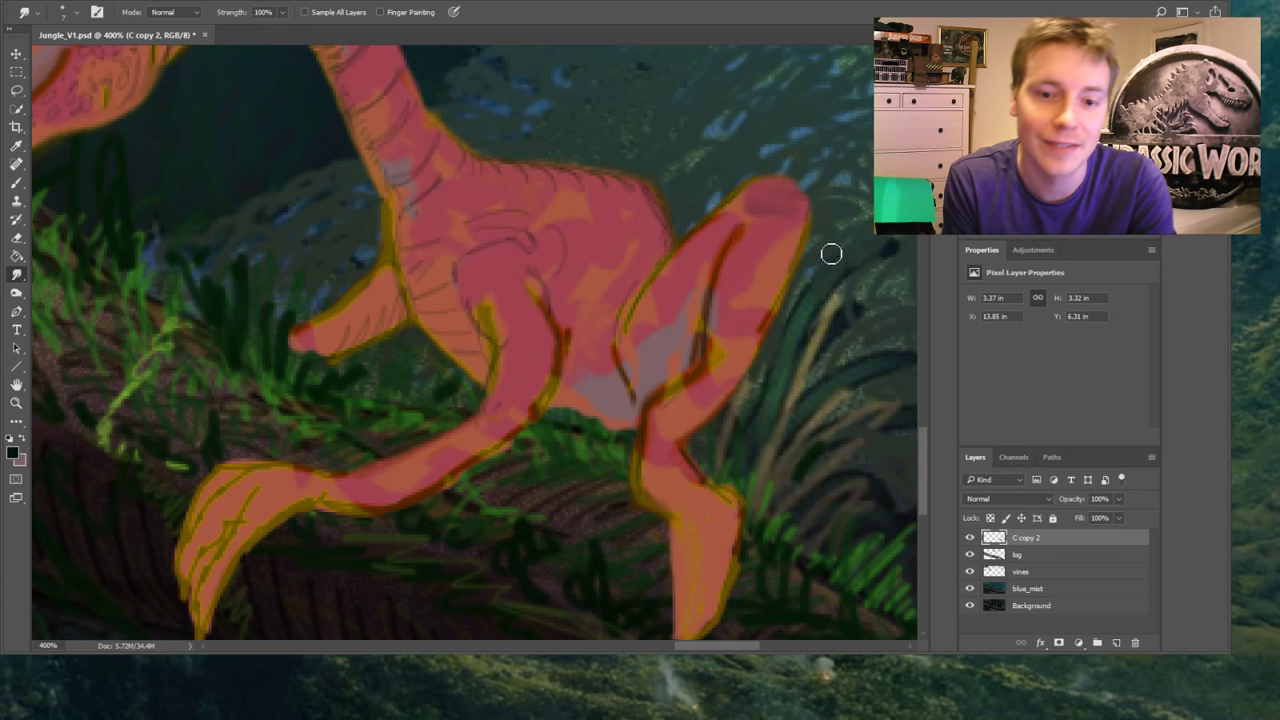
{"action": "mouse_move", "coordinate": [711, 217]}
{"action": "left_mouse_down"}
{"action": "mouse_move", "coordinate": [762, 185]}
{"action": "mouse_move", "coordinate": [651, 263]}
{"action": "mouse_move", "coordinate": [710, 220]}
{"action": "mouse_move", "coordinate": [629, 329]}
{"action": "left_mouse_up"}
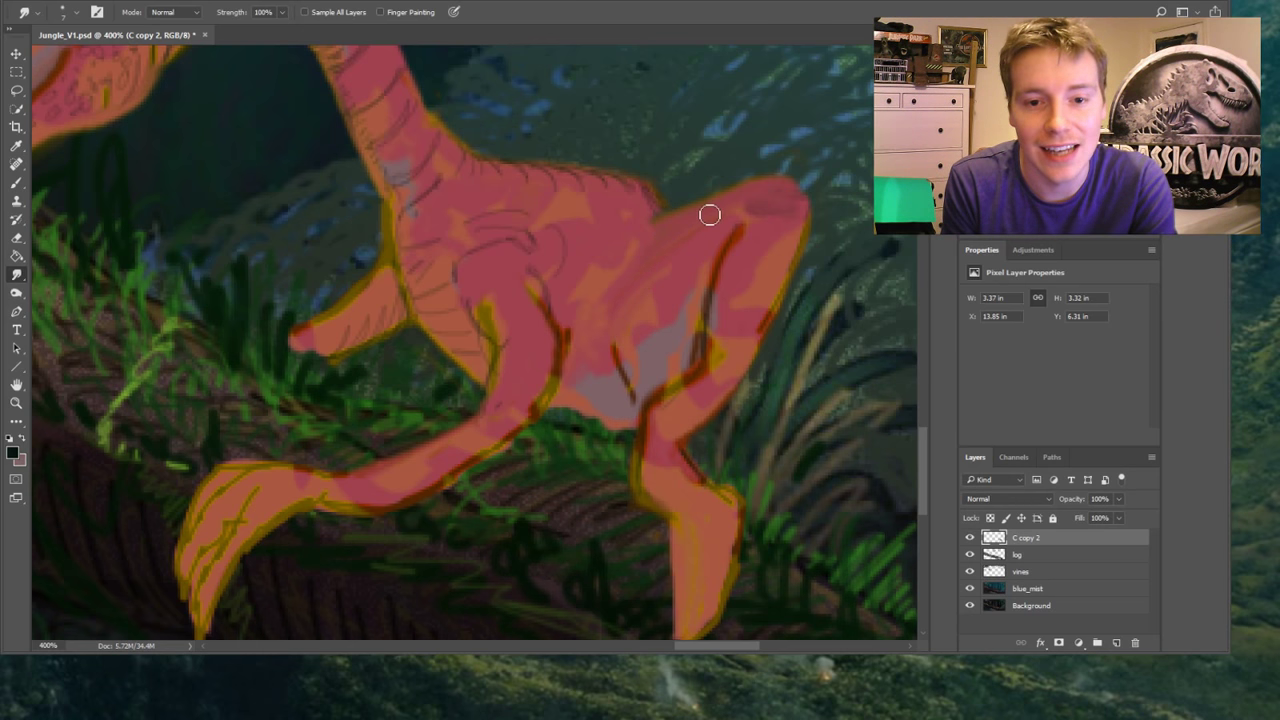
{"action": "mouse_move", "coordinate": [709, 214]}
{"action": "left_mouse_down"}
{"action": "mouse_move", "coordinate": [698, 208]}
{"action": "mouse_move", "coordinate": [682, 204]}
{"action": "mouse_move", "coordinate": [695, 207]}
{"action": "mouse_move", "coordinate": [699, 264]}
{"action": "mouse_move", "coordinate": [662, 284]}
{"action": "mouse_move", "coordinate": [642, 324]}
{"action": "mouse_move", "coordinate": [663, 299]}
{"action": "mouse_move", "coordinate": [652, 279]}
{"action": "mouse_move", "coordinate": [630, 306]}
{"action": "mouse_move", "coordinate": [668, 243]}
{"action": "mouse_move", "coordinate": [661, 279]}
{"action": "mouse_move", "coordinate": [695, 252]}
{"action": "mouse_move", "coordinate": [649, 325]}
{"action": "mouse_move", "coordinate": [639, 385]}
{"action": "mouse_move", "coordinate": [655, 286]}
{"action": "mouse_move", "coordinate": [656, 345]}
{"action": "mouse_move", "coordinate": [711, 248]}
{"action": "mouse_move", "coordinate": [687, 321]}
{"action": "mouse_move", "coordinate": [654, 333]}
{"action": "mouse_move", "coordinate": [656, 363]}
{"action": "mouse_move", "coordinate": [679, 297]}
{"action": "mouse_move", "coordinate": [695, 350]}
{"action": "mouse_move", "coordinate": [674, 379]}
{"action": "mouse_move", "coordinate": [729, 367]}
{"action": "mouse_move", "coordinate": [724, 346]}
{"action": "mouse_move", "coordinate": [734, 356]}
{"action": "mouse_move", "coordinate": [672, 297]}
{"action": "left_mouse_up"}
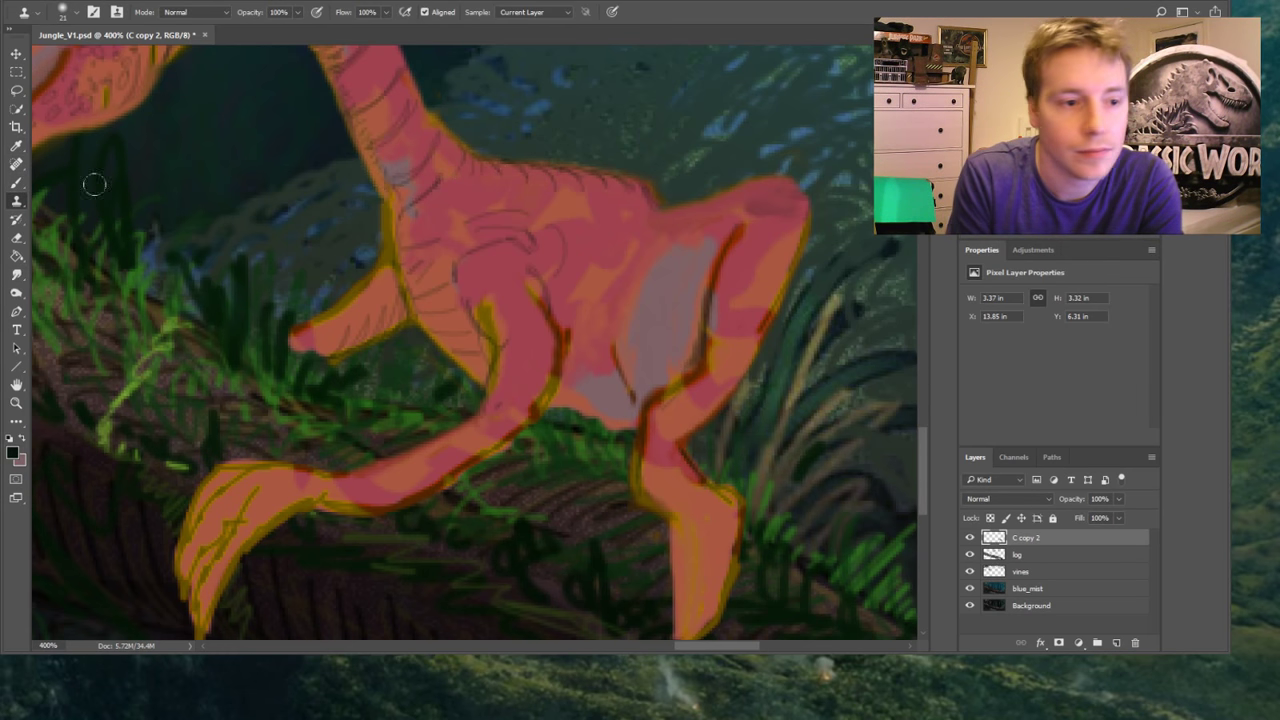
{"action": "key", "text": "b"}
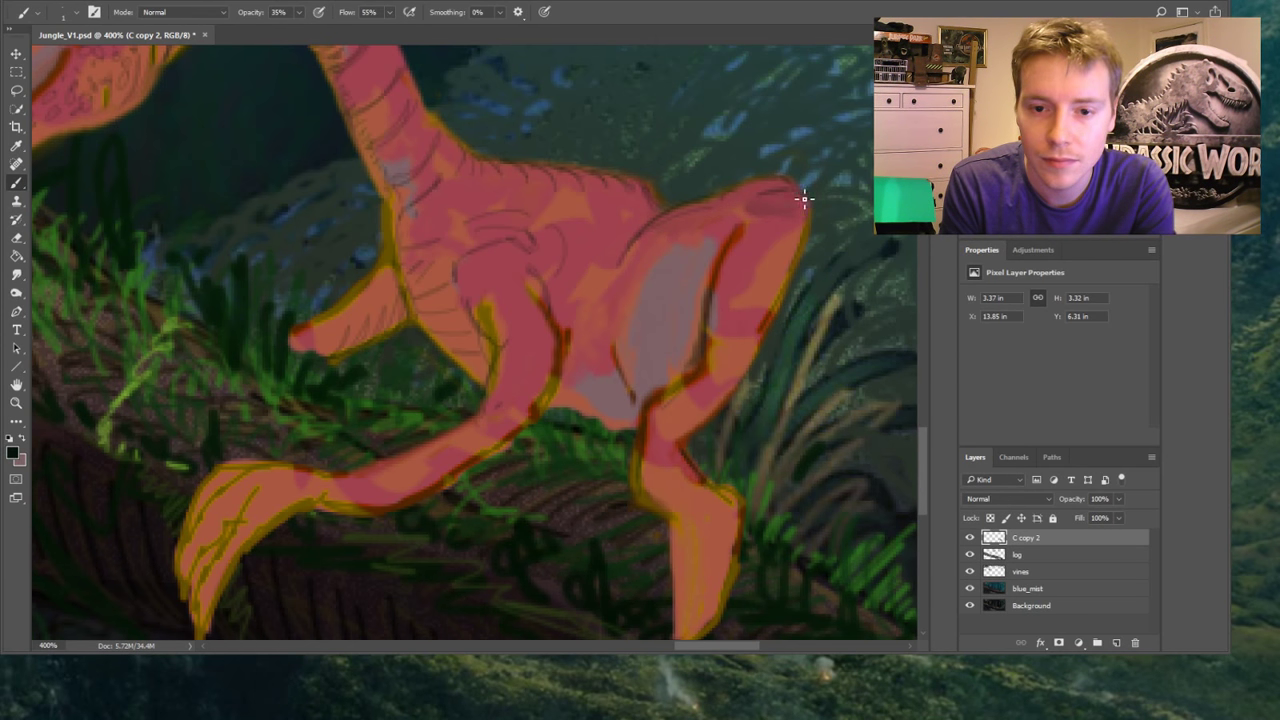
{"action": "left_click_drag", "start_coordinate": [806, 209], "coordinate": [750, 210]}
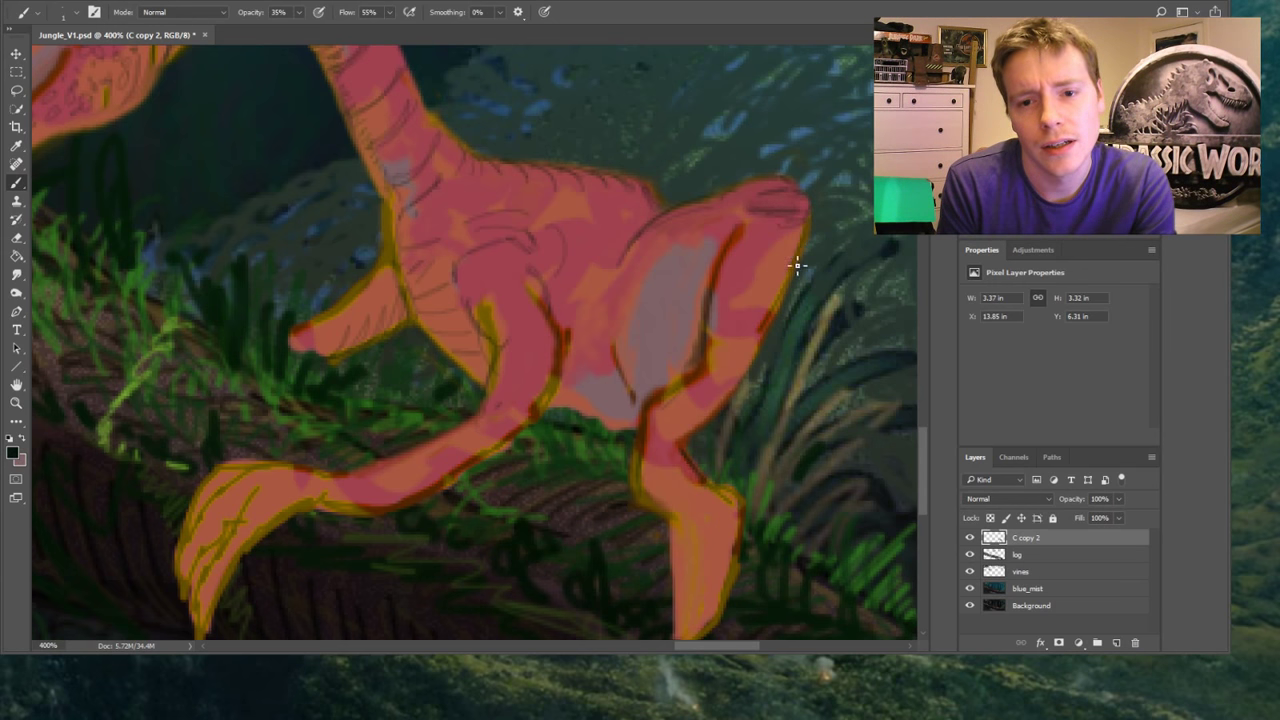
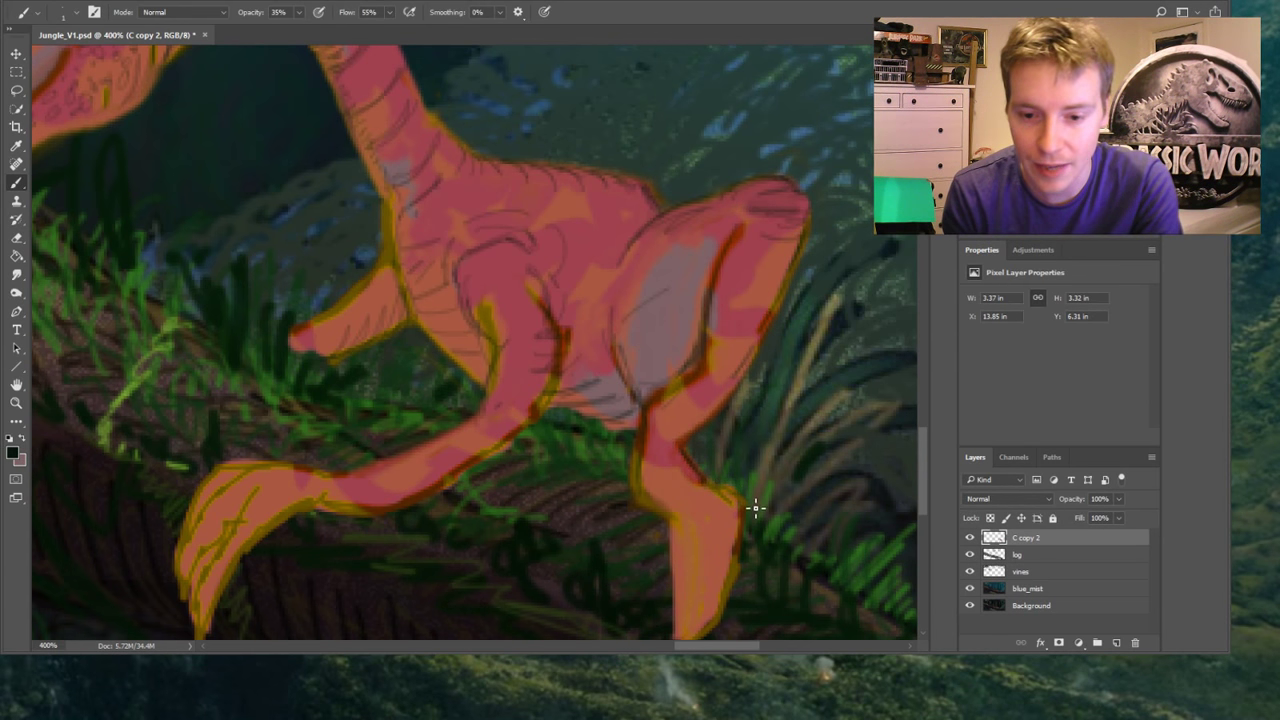
Brush dark shading strokes along the dinosaur's lower and upper hind leg and toe
{"action": "scroll", "coordinate": [703, 344], "scroll_direction": "down", "scroll_amount": 4}
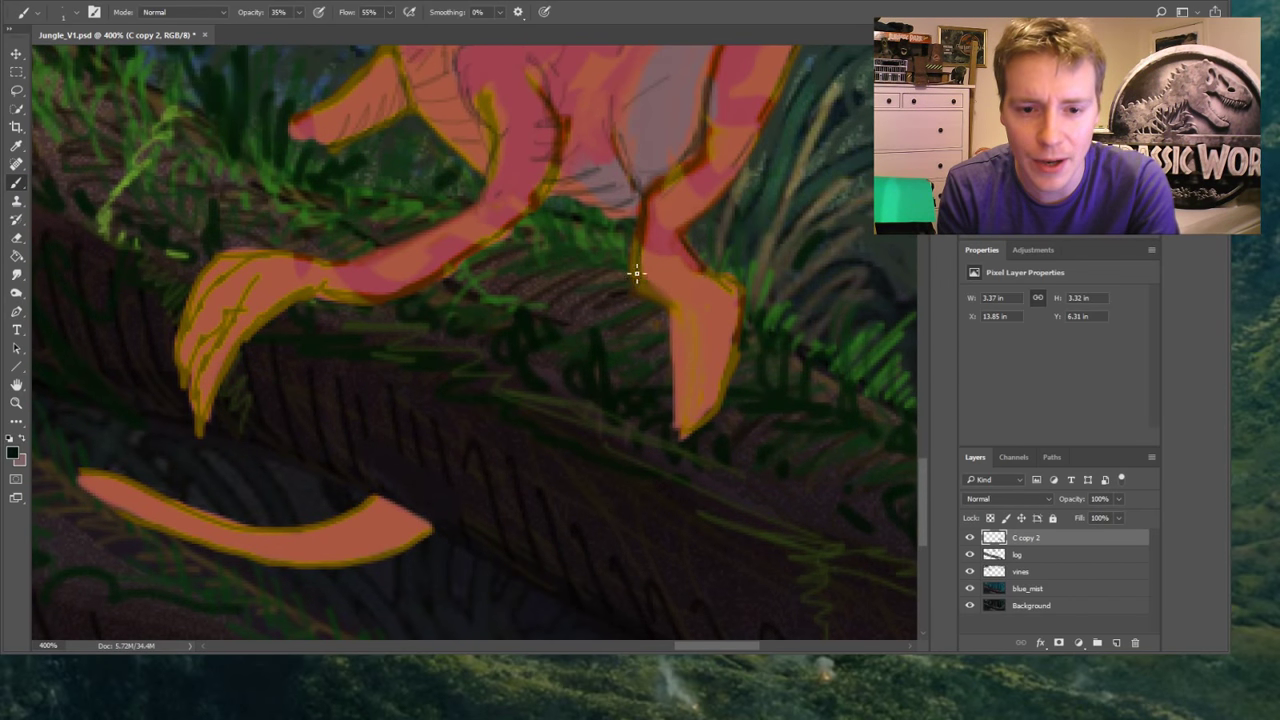
{"action": "mouse_move", "coordinate": [678, 363]}
{"action": "left_mouse_down"}
{"action": "mouse_move", "coordinate": [680, 431]}
{"action": "mouse_move", "coordinate": [697, 399]}
{"action": "mouse_move", "coordinate": [680, 399]}
{"action": "mouse_move", "coordinate": [680, 431]}
{"action": "mouse_move", "coordinate": [693, 401]}
{"action": "mouse_move", "coordinate": [680, 435]}
{"action": "mouse_move", "coordinate": [702, 381]}
{"action": "left_mouse_up"}
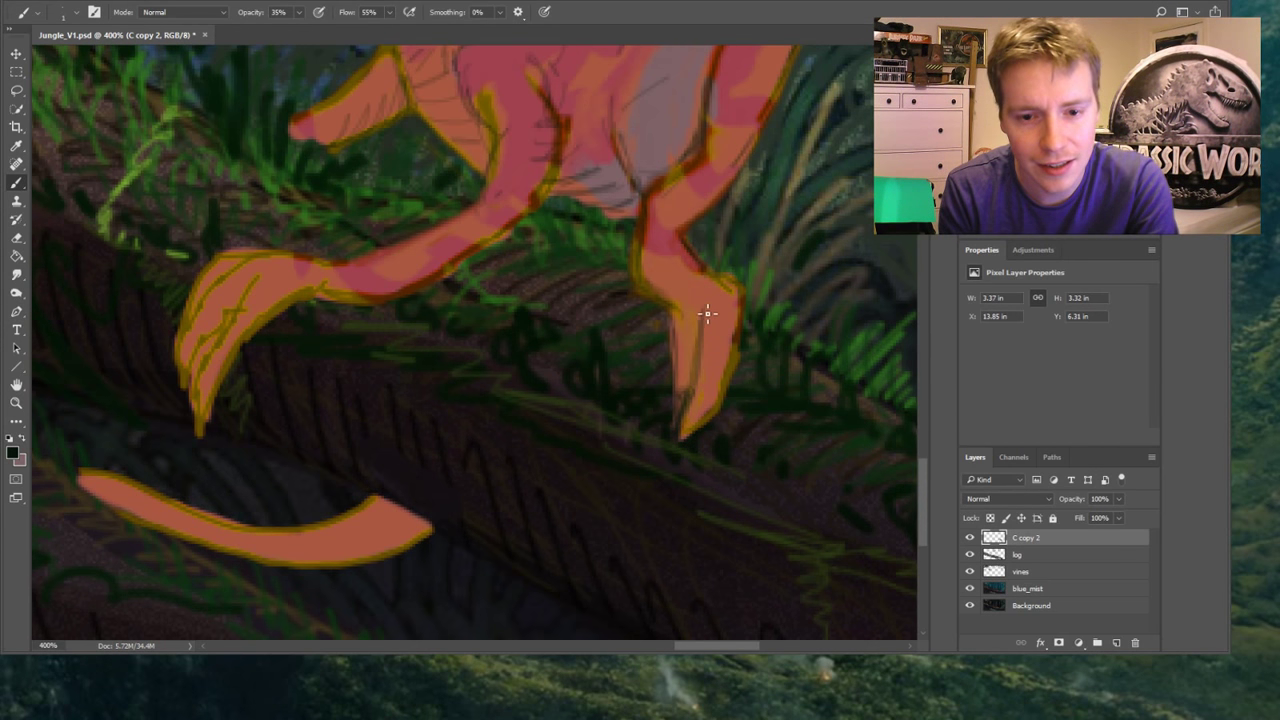
{"action": "mouse_move", "coordinate": [706, 314]}
{"action": "left_mouse_down"}
{"action": "mouse_move", "coordinate": [678, 279]}
{"action": "mouse_move", "coordinate": [716, 314]}
{"action": "mouse_move", "coordinate": [709, 274]}
{"action": "mouse_move", "coordinate": [722, 371]}
{"action": "left_mouse_up"}
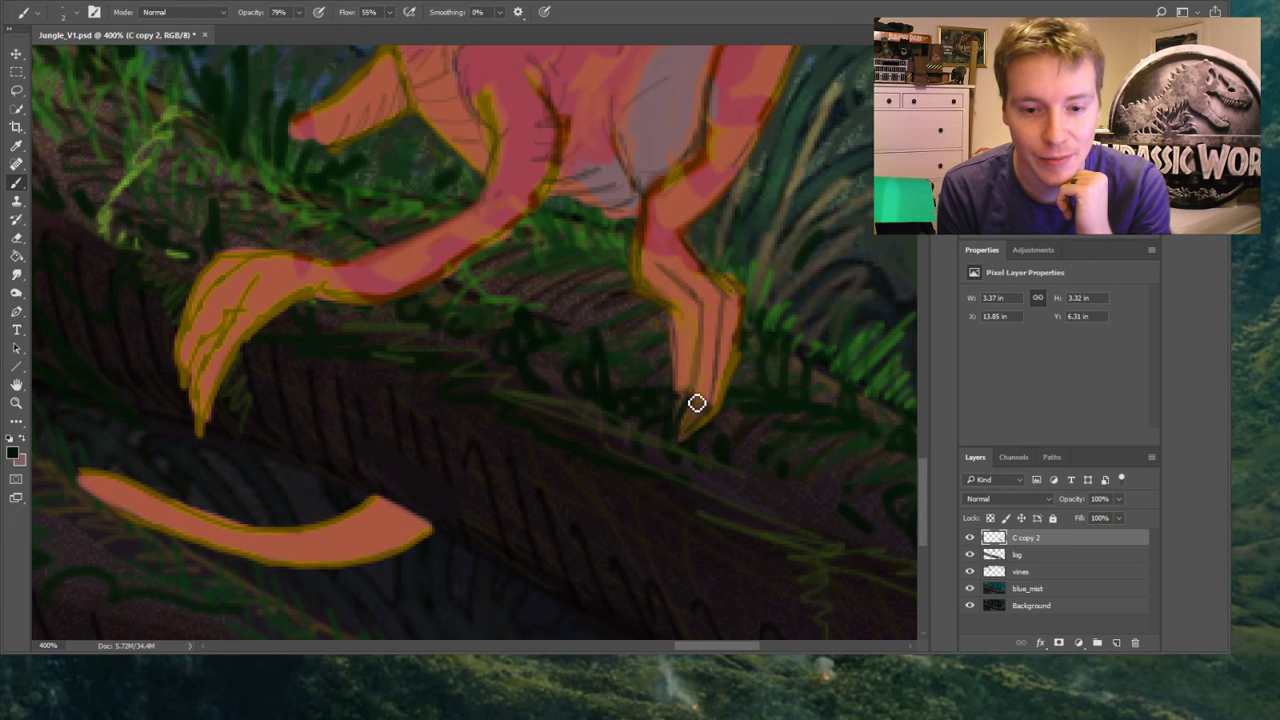
Darken the hind claw tip and leg outline, then hatch shadows under the belly and along the arm
{"action": "mouse_move", "coordinate": [697, 403]}
{"action": "left_mouse_down"}
{"action": "mouse_move", "coordinate": [693, 438]}
{"action": "mouse_move", "coordinate": [716, 409]}
{"action": "mouse_move", "coordinate": [704, 399]}
{"action": "mouse_move", "coordinate": [721, 409]}
{"action": "mouse_move", "coordinate": [705, 439]}
{"action": "mouse_move", "coordinate": [729, 408]}
{"action": "mouse_move", "coordinate": [683, 431]}
{"action": "left_mouse_up"}
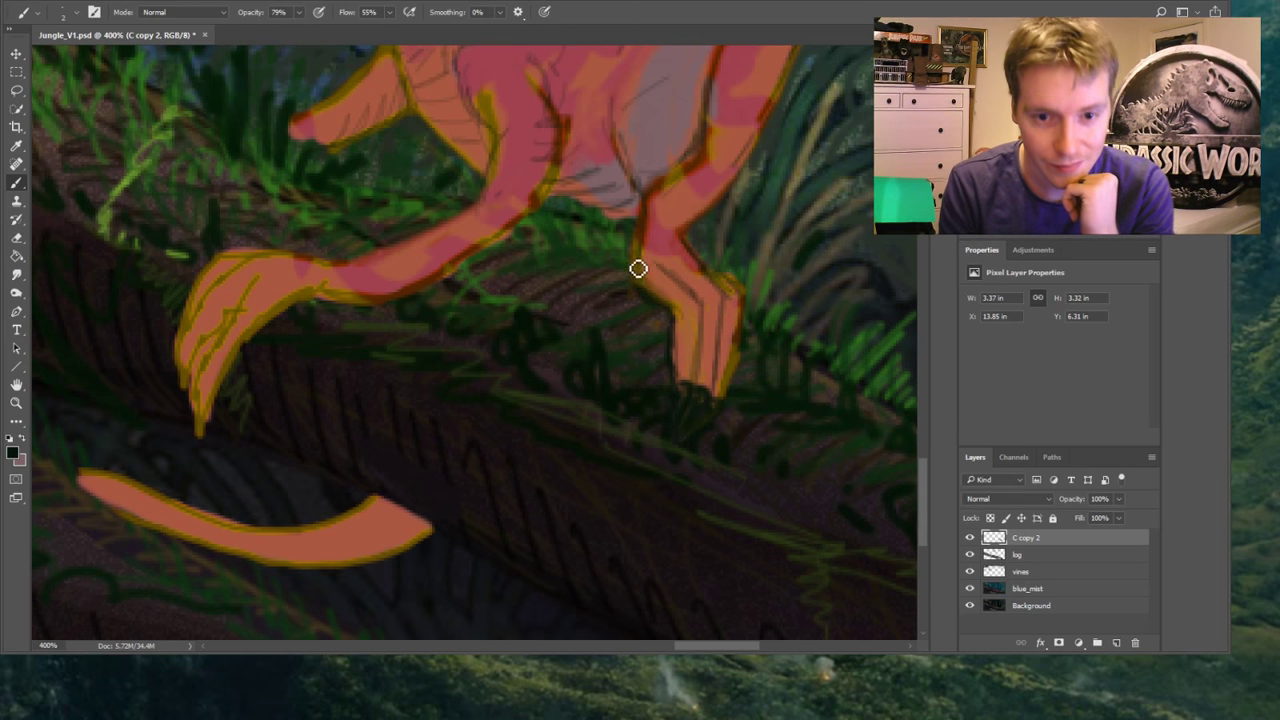
{"action": "mouse_move", "coordinate": [638, 268]}
{"action": "left_mouse_down"}
{"action": "mouse_move", "coordinate": [643, 297]}
{"action": "mouse_move", "coordinate": [646, 223]}
{"action": "mouse_move", "coordinate": [646, 274]}
{"action": "left_mouse_up"}
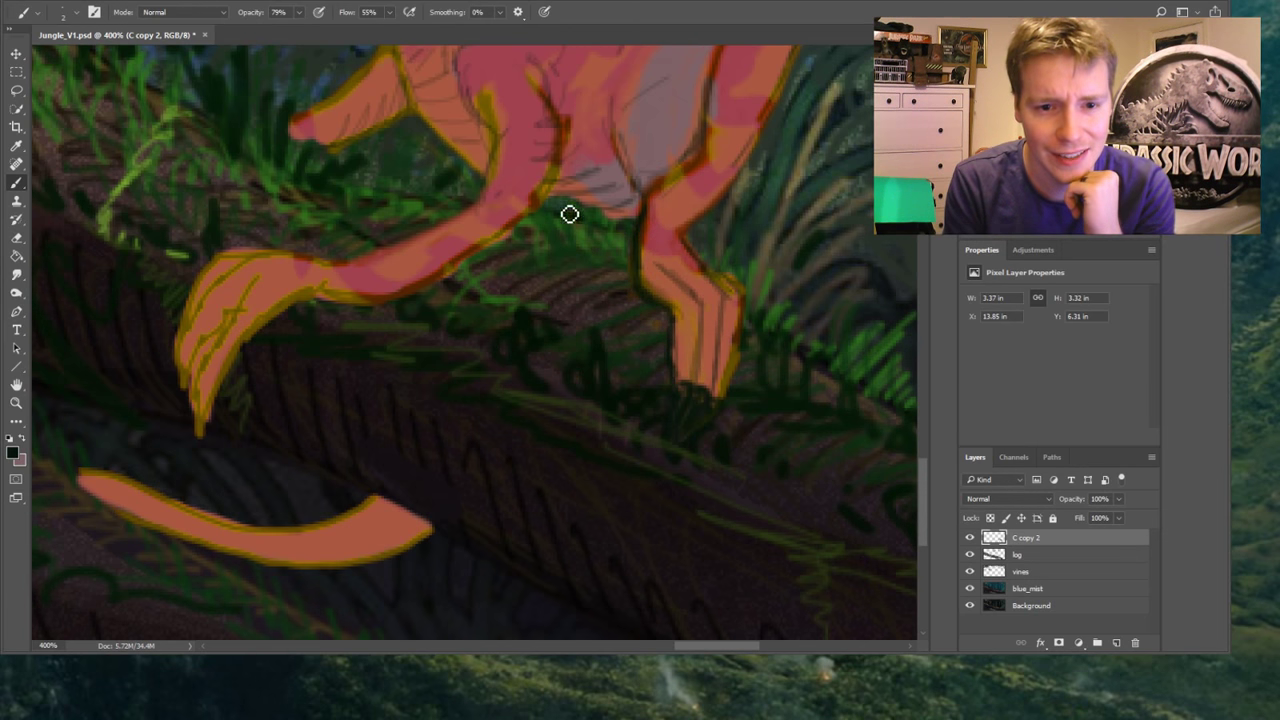
{"action": "mouse_move", "coordinate": [569, 214]}
{"action": "left_mouse_down"}
{"action": "mouse_move", "coordinate": [638, 208]}
{"action": "mouse_move", "coordinate": [584, 211]}
{"action": "mouse_move", "coordinate": [637, 225]}
{"action": "mouse_move", "coordinate": [611, 230]}
{"action": "mouse_move", "coordinate": [562, 206]}
{"action": "mouse_move", "coordinate": [556, 193]}
{"action": "mouse_move", "coordinate": [593, 183]}
{"action": "mouse_move", "coordinate": [558, 196]}
{"action": "mouse_move", "coordinate": [573, 157]}
{"action": "mouse_move", "coordinate": [554, 189]}
{"action": "left_mouse_up"}
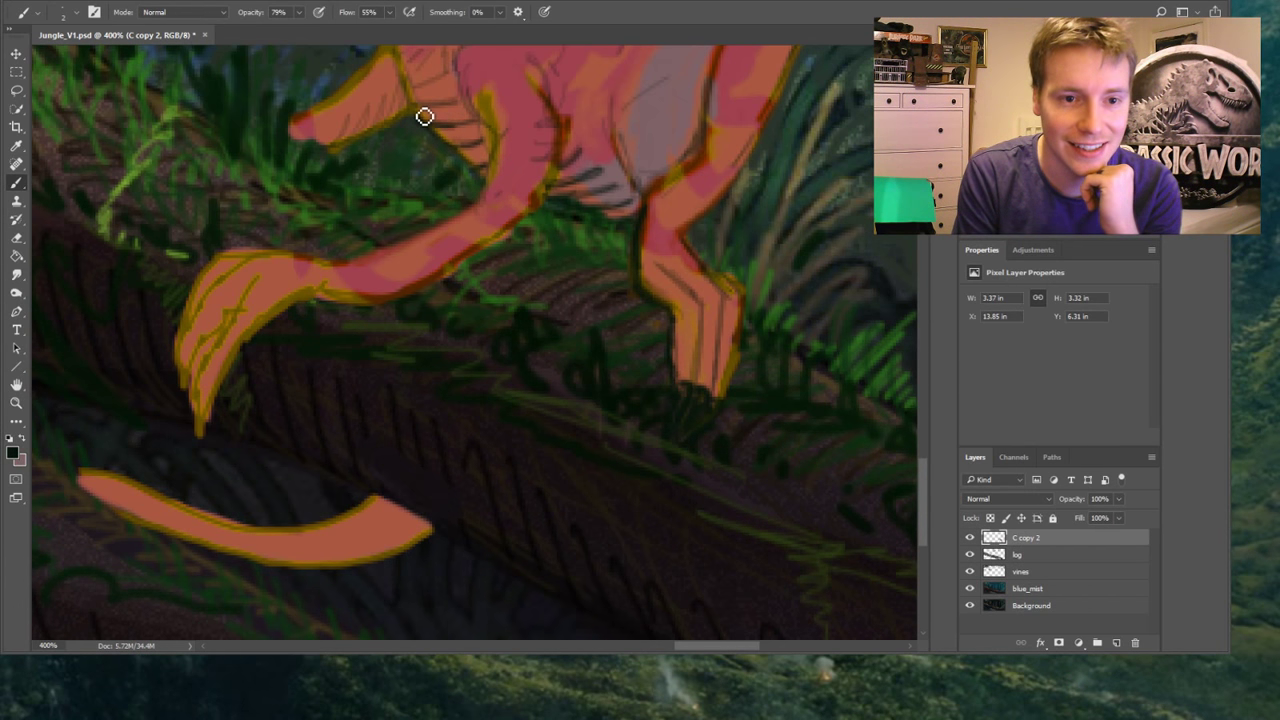
{"action": "mouse_move", "coordinate": [424, 117]}
{"action": "left_mouse_down"}
{"action": "mouse_move", "coordinate": [449, 86]}
{"action": "mouse_move", "coordinate": [418, 93]}
{"action": "mouse_move", "coordinate": [420, 118]}
{"action": "mouse_move", "coordinate": [344, 157]}
{"action": "mouse_move", "coordinate": [487, 138]}
{"action": "mouse_move", "coordinate": [468, 90]}
{"action": "mouse_move", "coordinate": [512, 137]}
{"action": "left_mouse_up"}
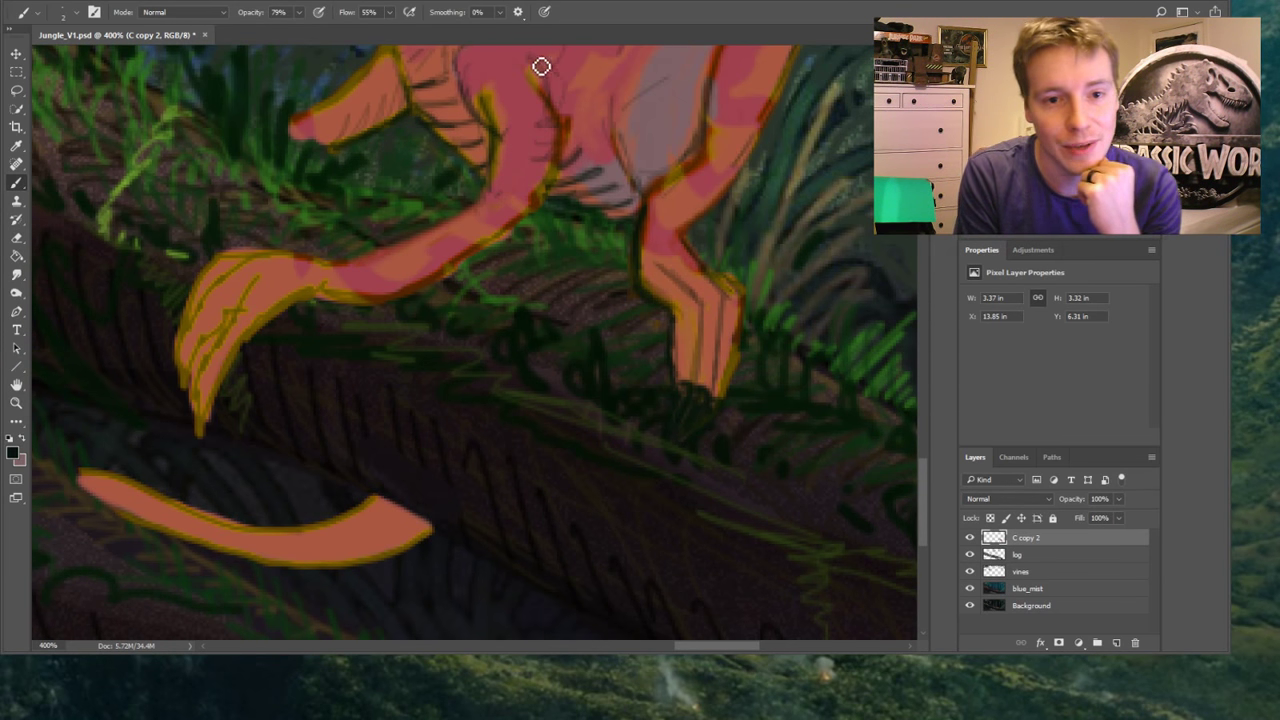
{"action": "mouse_move", "coordinate": [541, 66]}
{"action": "left_mouse_down"}
{"action": "mouse_move", "coordinate": [565, 152]}
{"action": "mouse_move", "coordinate": [550, 206]}
{"action": "mouse_move", "coordinate": [521, 234]}
{"action": "left_mouse_up"}
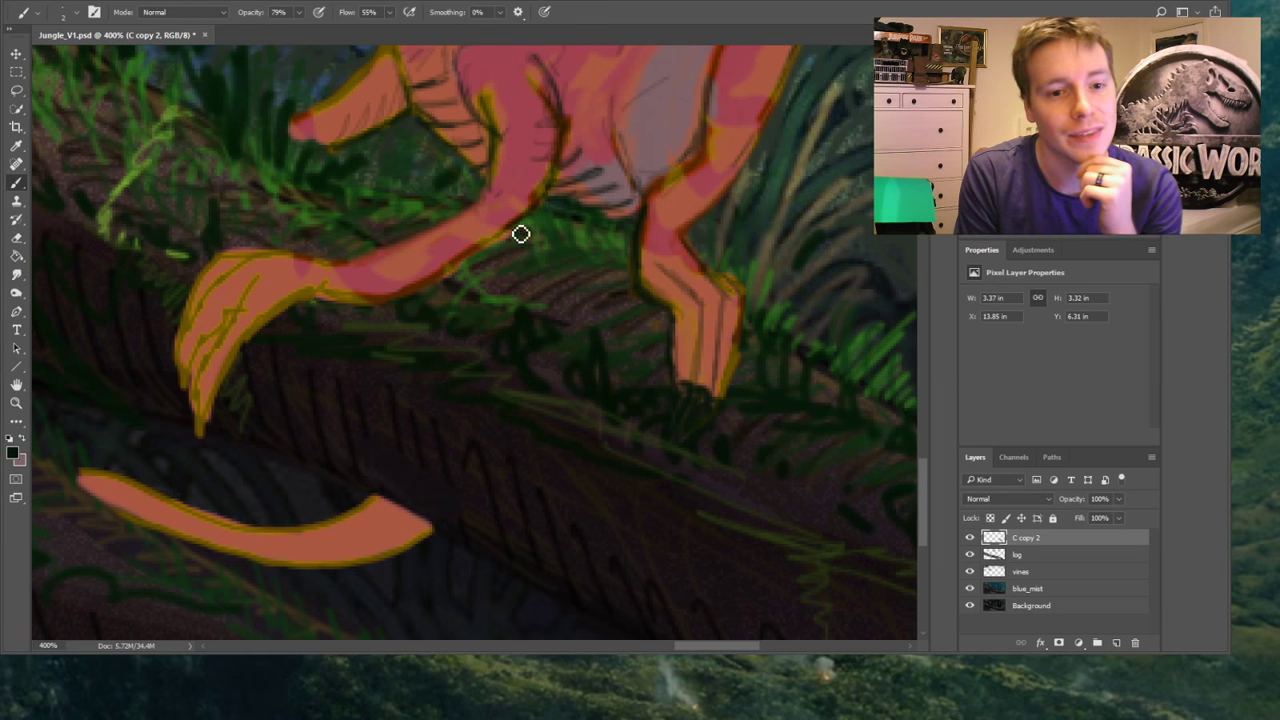
{"action": "left_click", "coordinate": [16, 273]}
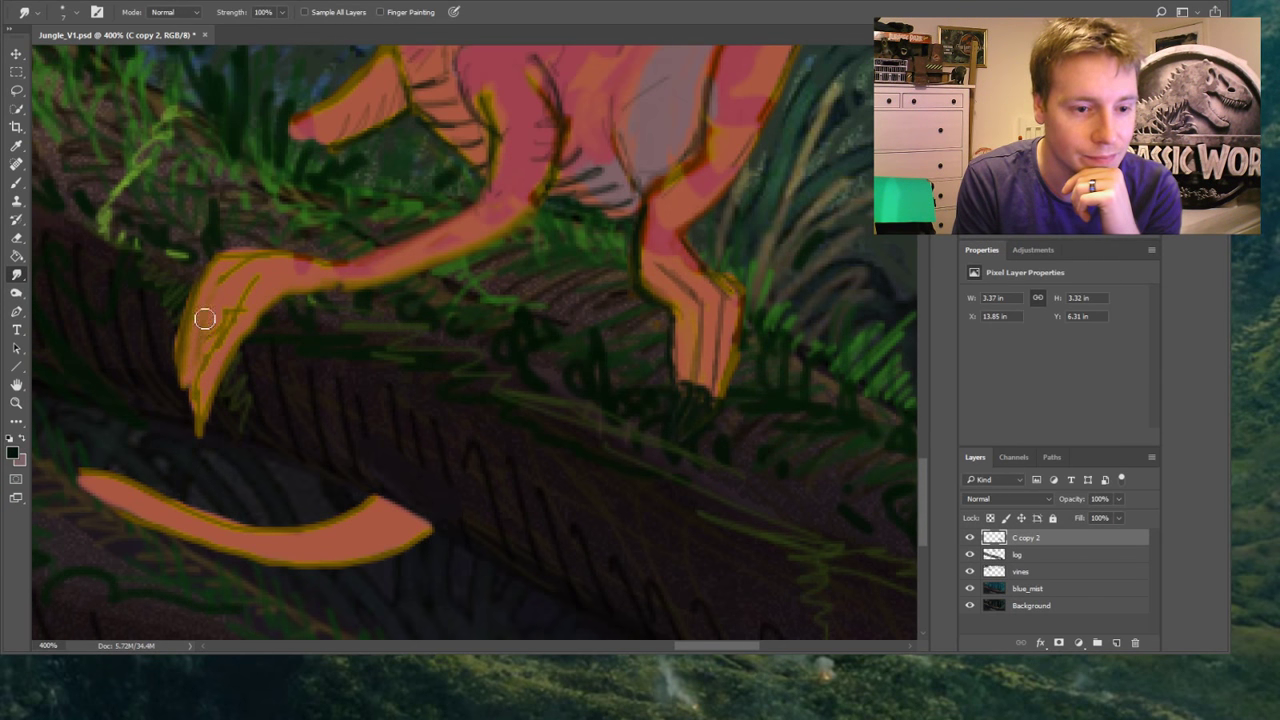
Smudge the front claw's edges thinner and smear the upper toe tip into the foliage
{"action": "left_click_drag", "start_coordinate": [200, 266], "coordinate": [185, 400]}
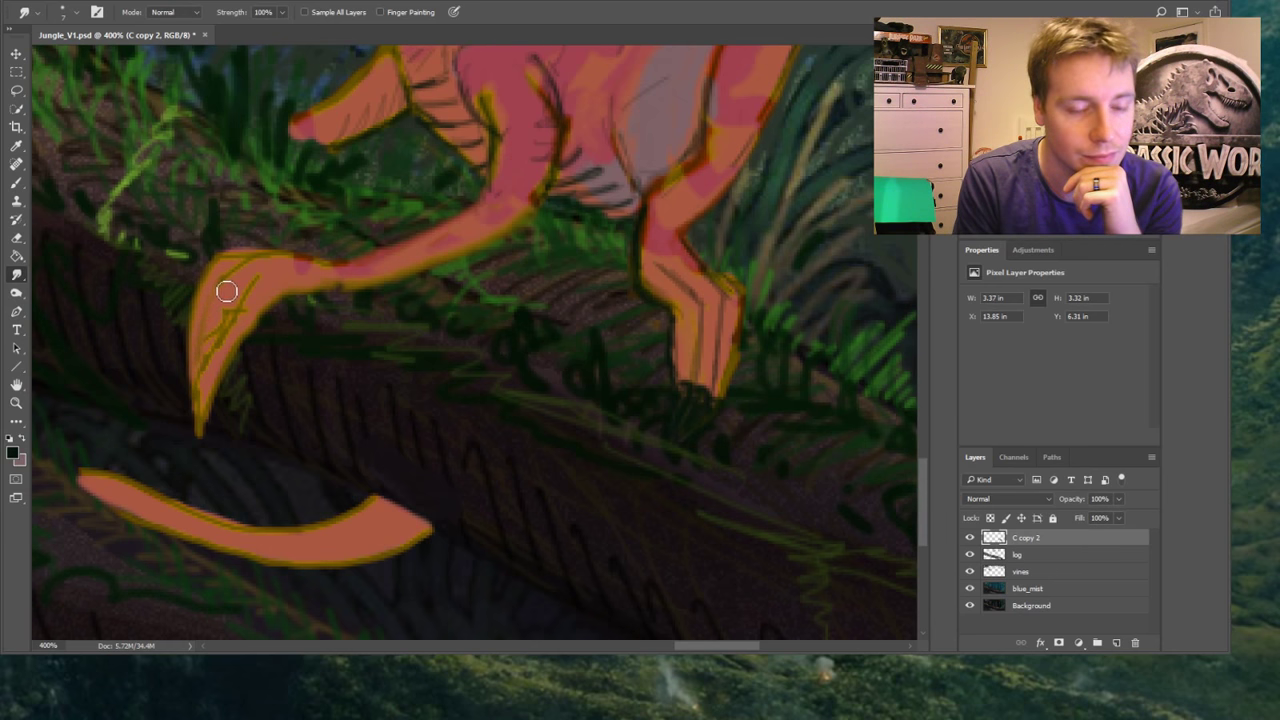
{"action": "mouse_move", "coordinate": [223, 229]}
{"action": "left_mouse_down"}
{"action": "mouse_move", "coordinate": [219, 273]}
{"action": "mouse_move", "coordinate": [280, 259]}
{"action": "mouse_move", "coordinate": [258, 277]}
{"action": "mouse_move", "coordinate": [272, 288]}
{"action": "mouse_move", "coordinate": [262, 299]}
{"action": "mouse_move", "coordinate": [295, 319]}
{"action": "mouse_move", "coordinate": [241, 375]}
{"action": "mouse_move", "coordinate": [222, 352]}
{"action": "mouse_move", "coordinate": [226, 283]}
{"action": "mouse_move", "coordinate": [206, 276]}
{"action": "mouse_move", "coordinate": [217, 264]}
{"action": "mouse_move", "coordinate": [223, 318]}
{"action": "left_mouse_up"}
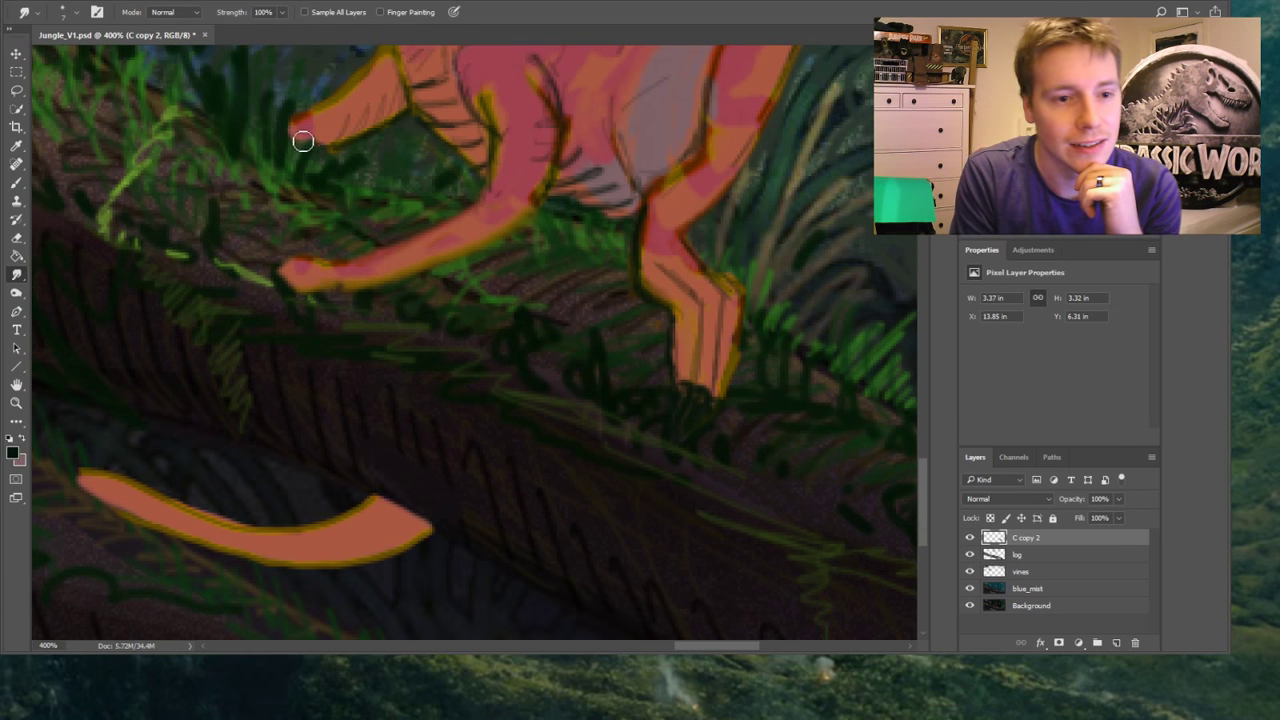
{"action": "mouse_move", "coordinate": [303, 142]}
{"action": "left_mouse_down"}
{"action": "mouse_move", "coordinate": [334, 148]}
{"action": "mouse_move", "coordinate": [313, 176]}
{"action": "mouse_move", "coordinate": [311, 155]}
{"action": "mouse_move", "coordinate": [341, 146]}
{"action": "mouse_move", "coordinate": [314, 192]}
{"action": "mouse_move", "coordinate": [337, 176]}
{"action": "mouse_move", "coordinate": [300, 183]}
{"action": "mouse_move", "coordinate": [277, 164]}
{"action": "mouse_move", "coordinate": [307, 157]}
{"action": "mouse_move", "coordinate": [287, 125]}
{"action": "mouse_move", "coordinate": [306, 123]}
{"action": "mouse_move", "coordinate": [275, 151]}
{"action": "mouse_move", "coordinate": [283, 170]}
{"action": "mouse_move", "coordinate": [309, 122]}
{"action": "mouse_move", "coordinate": [297, 133]}
{"action": "mouse_move", "coordinate": [289, 120]}
{"action": "mouse_move", "coordinate": [300, 100]}
{"action": "mouse_move", "coordinate": [284, 141]}
{"action": "left_mouse_up"}
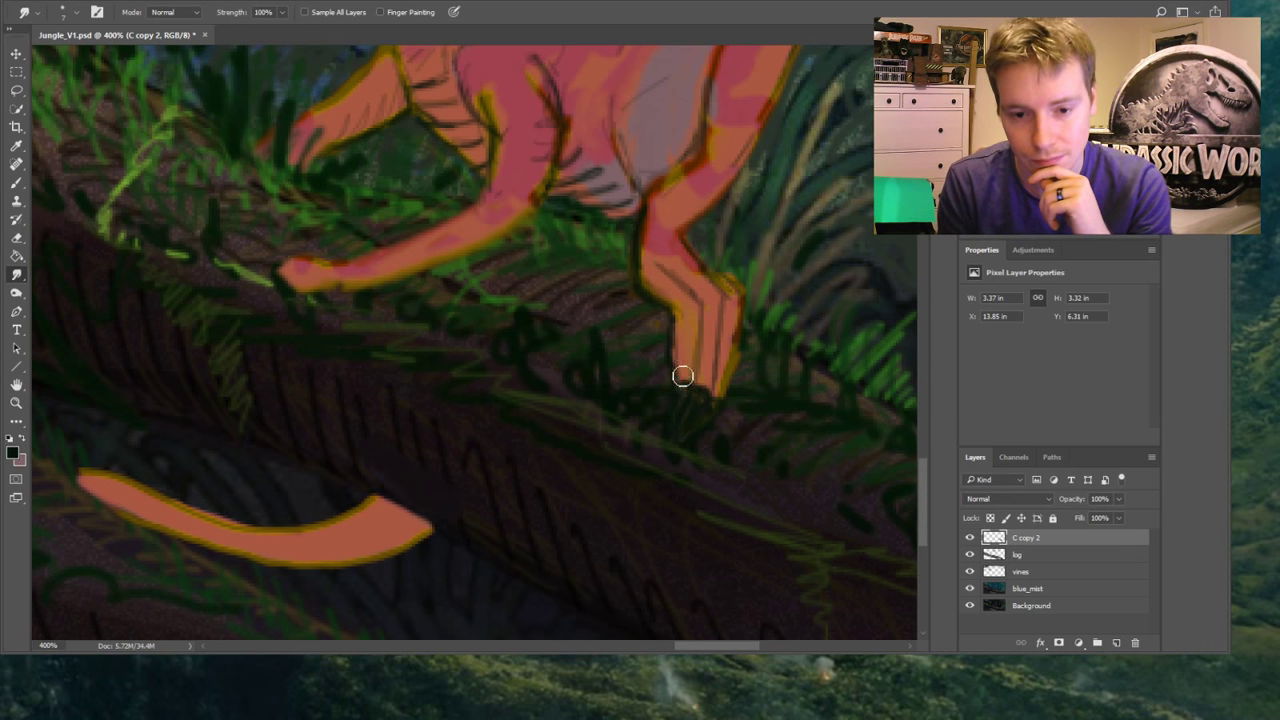
{"action": "left_click", "coordinate": [16, 183]}
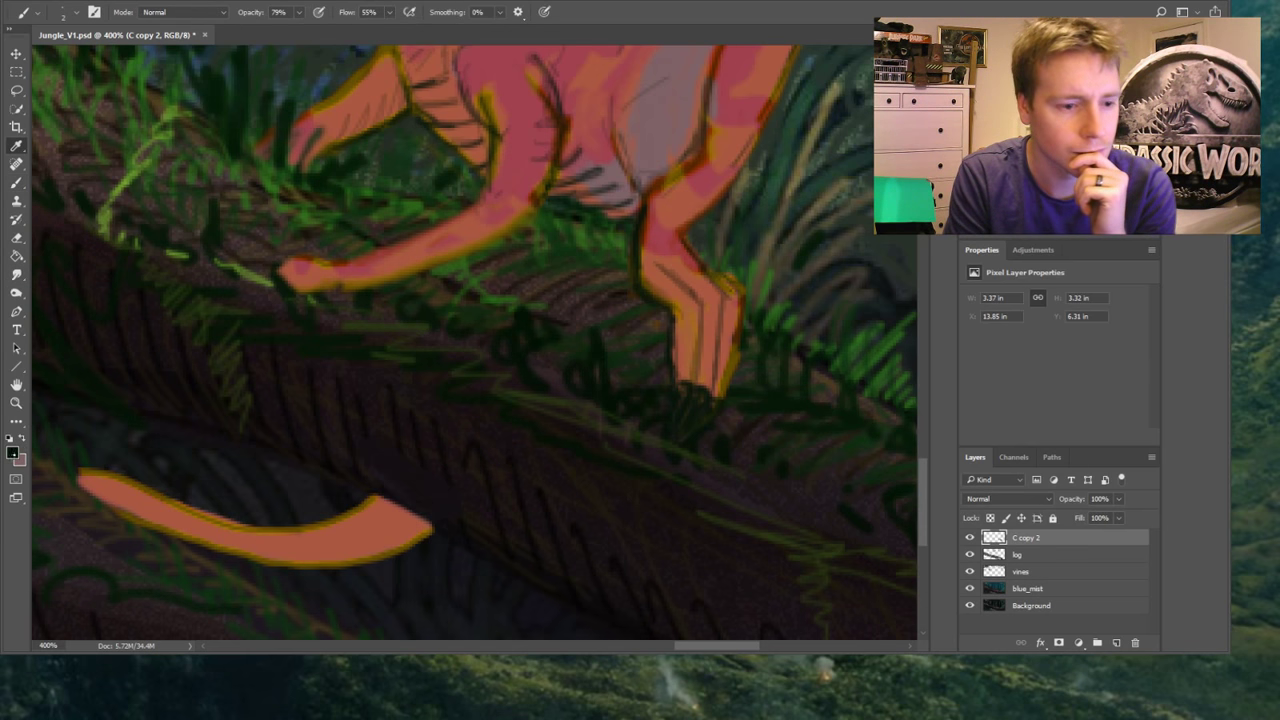
Paint a light grey claw from the toe tip and light strokes along the leg edge
{"action": "left_click", "coordinate": [16, 145]}
{"action": "key", "text": "b"}
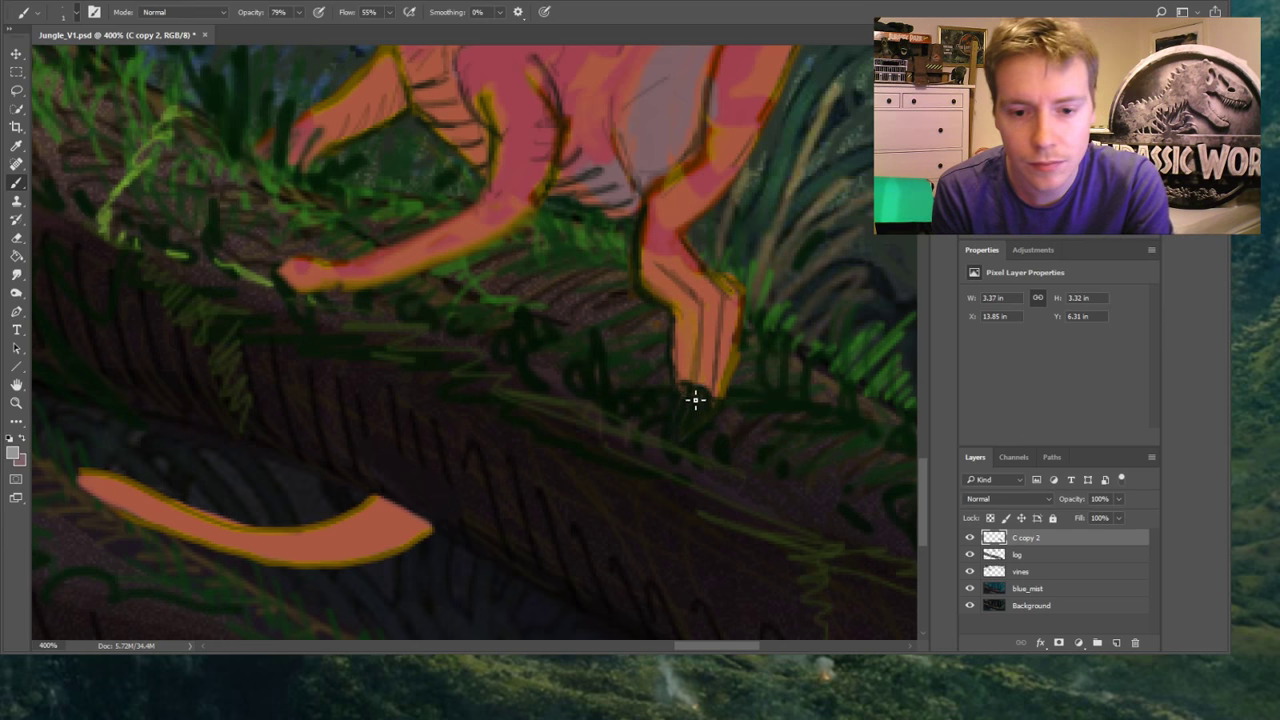
{"action": "mouse_move", "coordinate": [695, 393]}
{"action": "left_mouse_down"}
{"action": "mouse_move", "coordinate": [668, 432]}
{"action": "mouse_move", "coordinate": [684, 439]}
{"action": "left_mouse_up"}
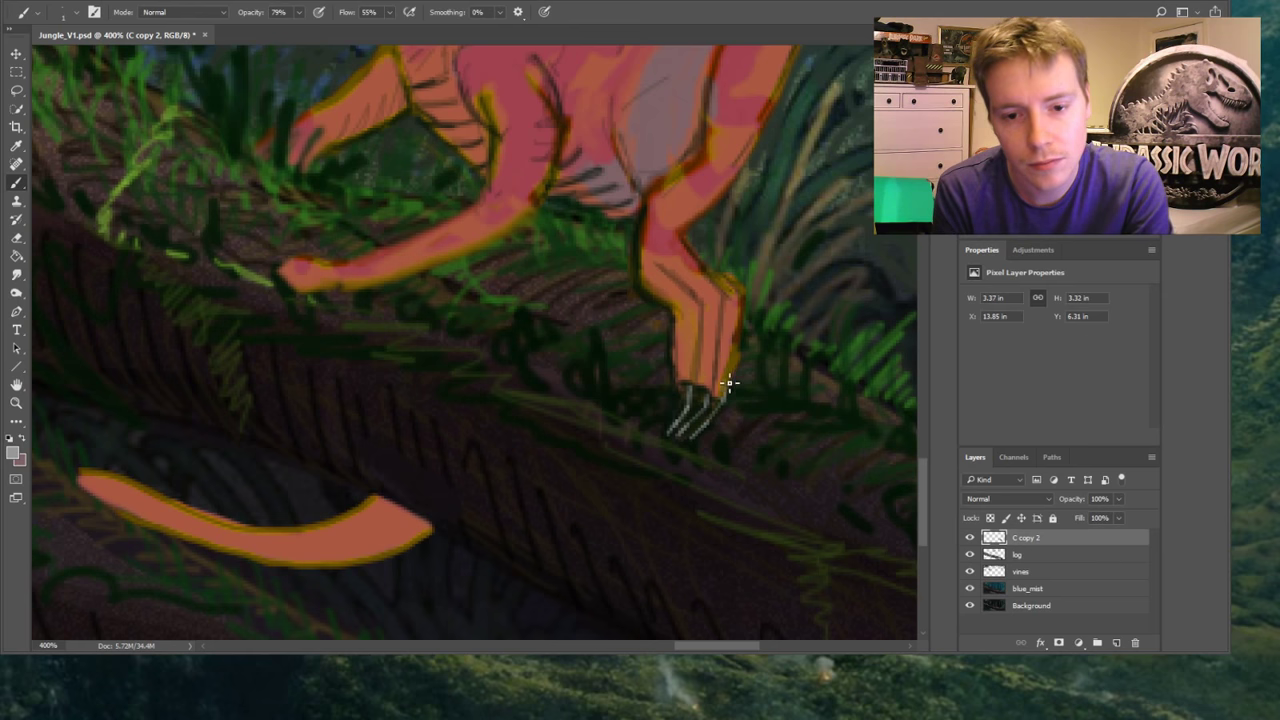
{"action": "mouse_move", "coordinate": [729, 383]}
{"action": "left_mouse_down"}
{"action": "mouse_move", "coordinate": [731, 300]}
{"action": "mouse_move", "coordinate": [740, 330]}
{"action": "left_mouse_up"}
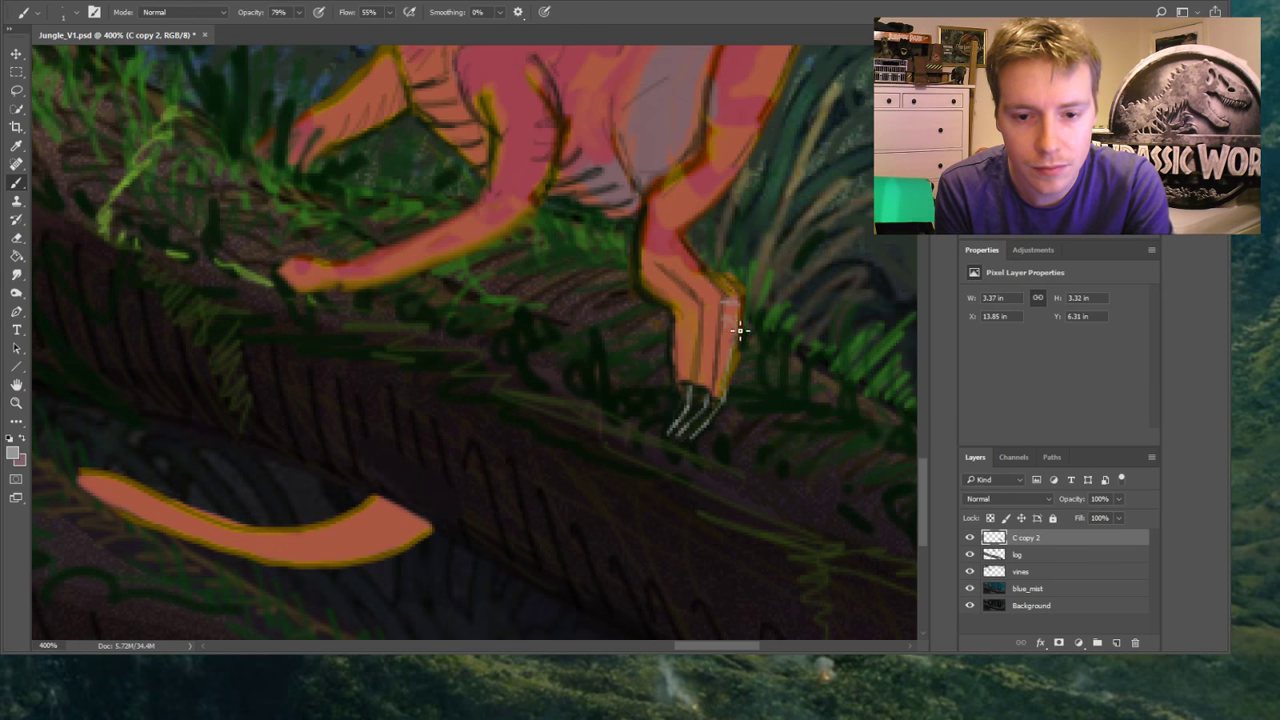
Sample a near-black colour and draw dark lines defining the foot and toes
{"action": "key", "text": "i"}
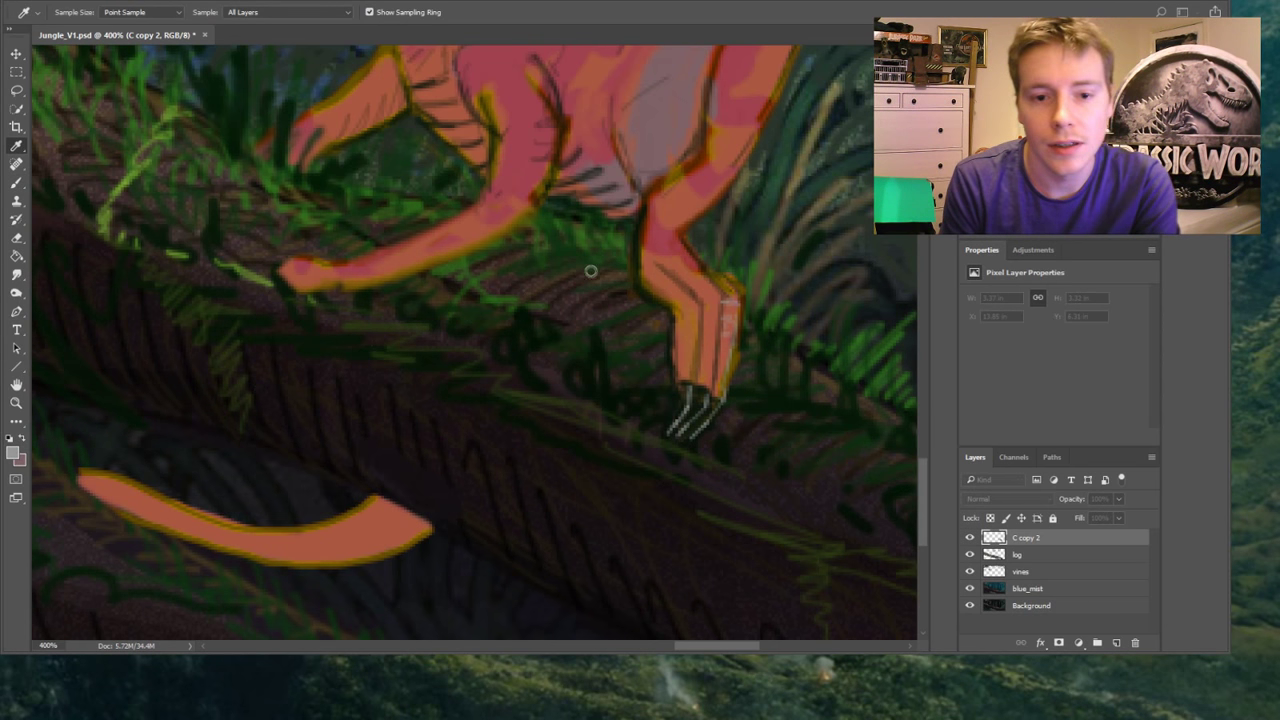
{"action": "left_click", "coordinate": [791, 313]}
{"action": "key", "text": "b"}
{"action": "left_click_drag", "start_coordinate": [733, 316], "coordinate": [741, 315]}
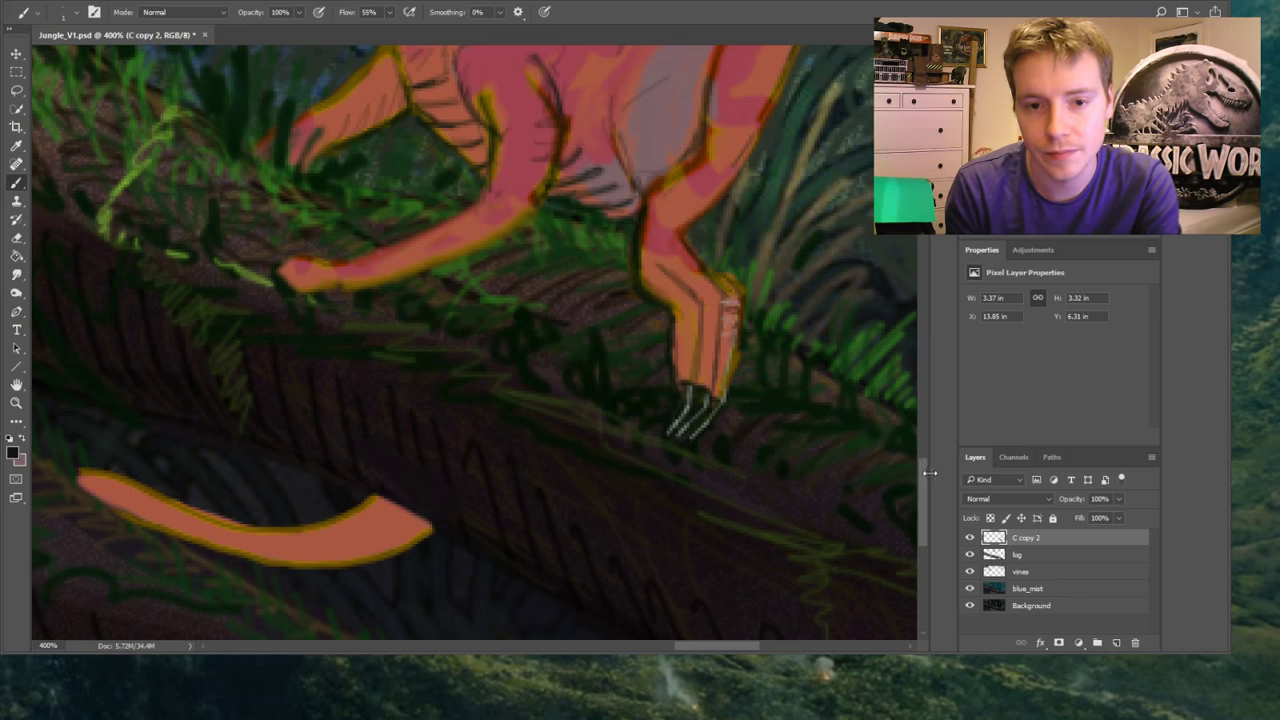
{"action": "left_click_drag", "start_coordinate": [930, 473], "coordinate": [924, 456]}
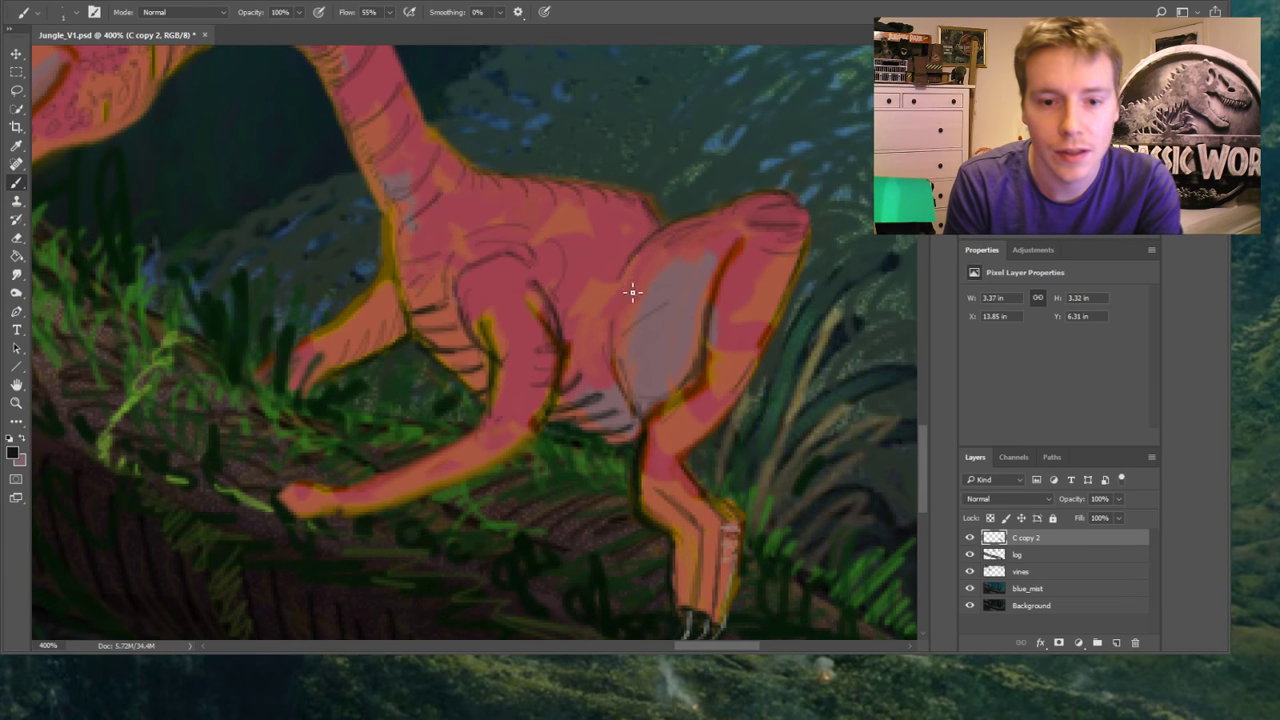
{"action": "mouse_move", "coordinate": [615, 362]}
{"action": "left_mouse_down"}
{"action": "mouse_move", "coordinate": [650, 411]}
{"action": "mouse_move", "coordinate": [686, 399]}
{"action": "left_mouse_up"}
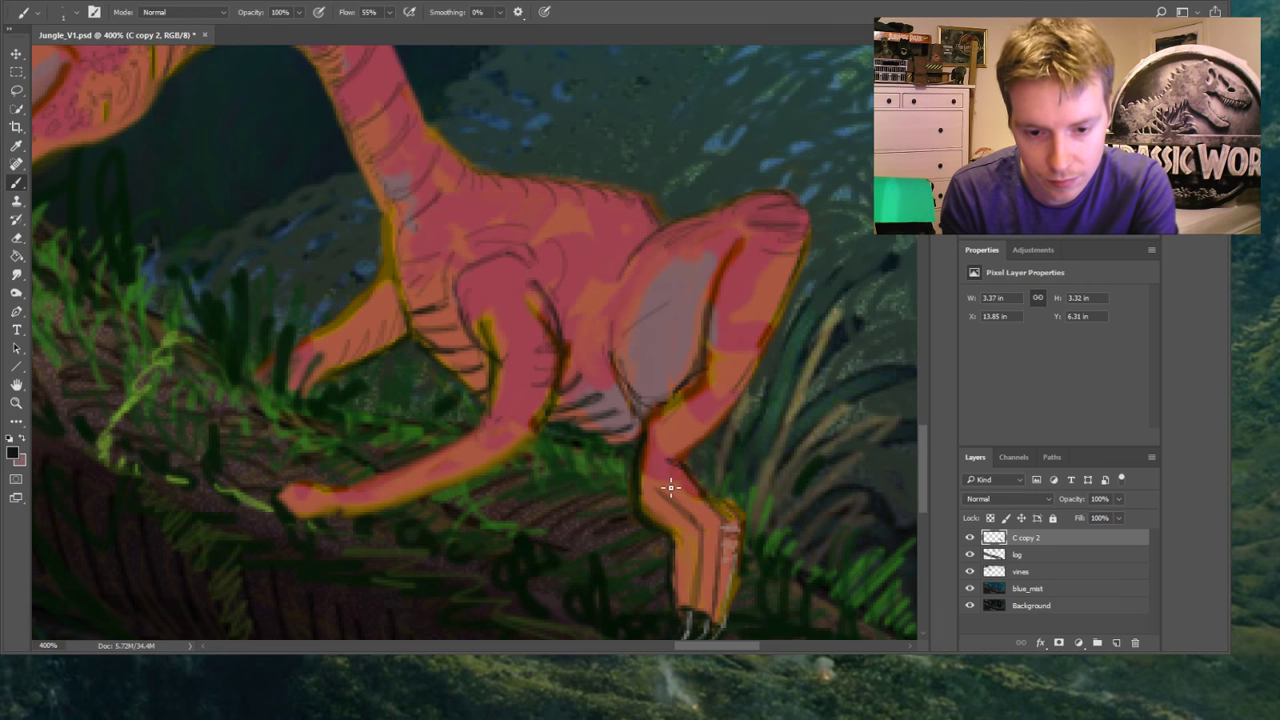
{"action": "mouse_move", "coordinate": [695, 520]}
{"action": "left_mouse_down"}
{"action": "mouse_move", "coordinate": [724, 575]}
{"action": "mouse_move", "coordinate": [708, 580]}
{"action": "mouse_move", "coordinate": [718, 614]}
{"action": "mouse_move", "coordinate": [702, 609]}
{"action": "mouse_move", "coordinate": [734, 603]}
{"action": "mouse_move", "coordinate": [717, 606]}
{"action": "mouse_move", "coordinate": [738, 618]}
{"action": "mouse_move", "coordinate": [745, 531]}
{"action": "left_mouse_up"}
{"action": "mouse_move", "coordinate": [650, 508]}
{"action": "left_mouse_down"}
{"action": "mouse_move", "coordinate": [700, 548]}
{"action": "mouse_move", "coordinate": [691, 582]}
{"action": "left_mouse_up"}
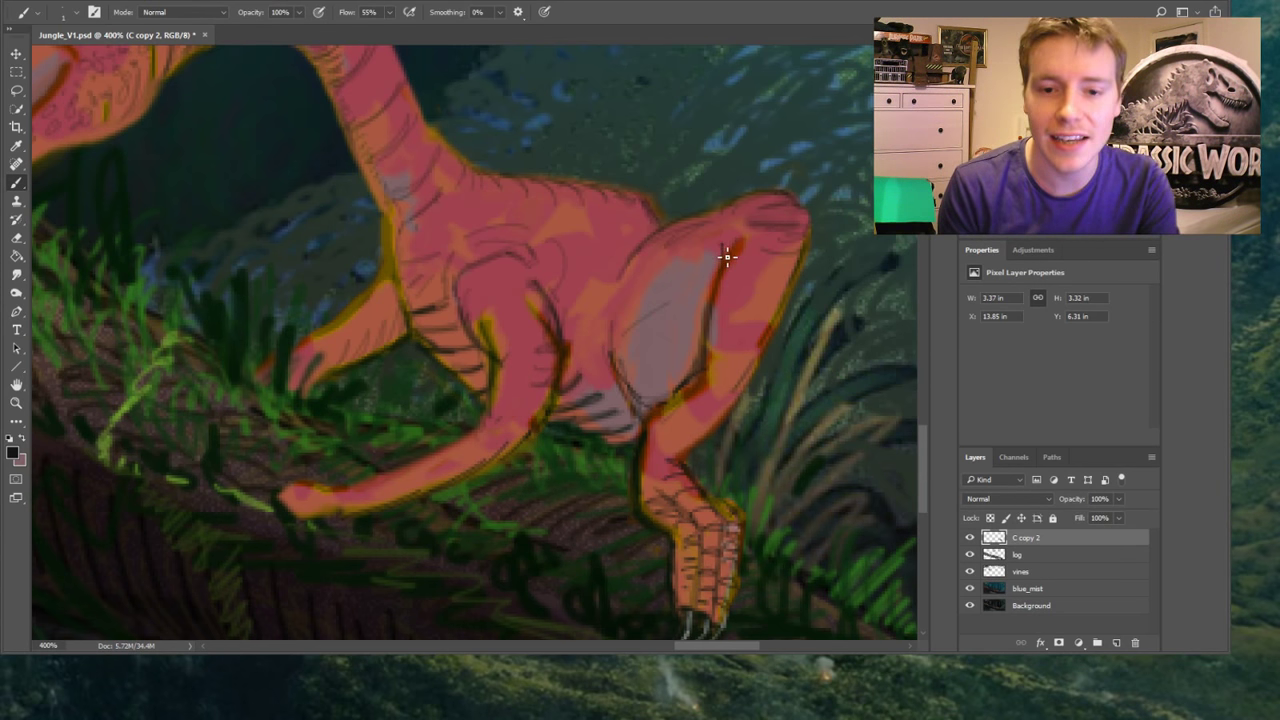
Zoom out to 100%, then zoom in to 300% on the log below the dinosaur
{"action": "left_click", "coordinate": [16, 402]}
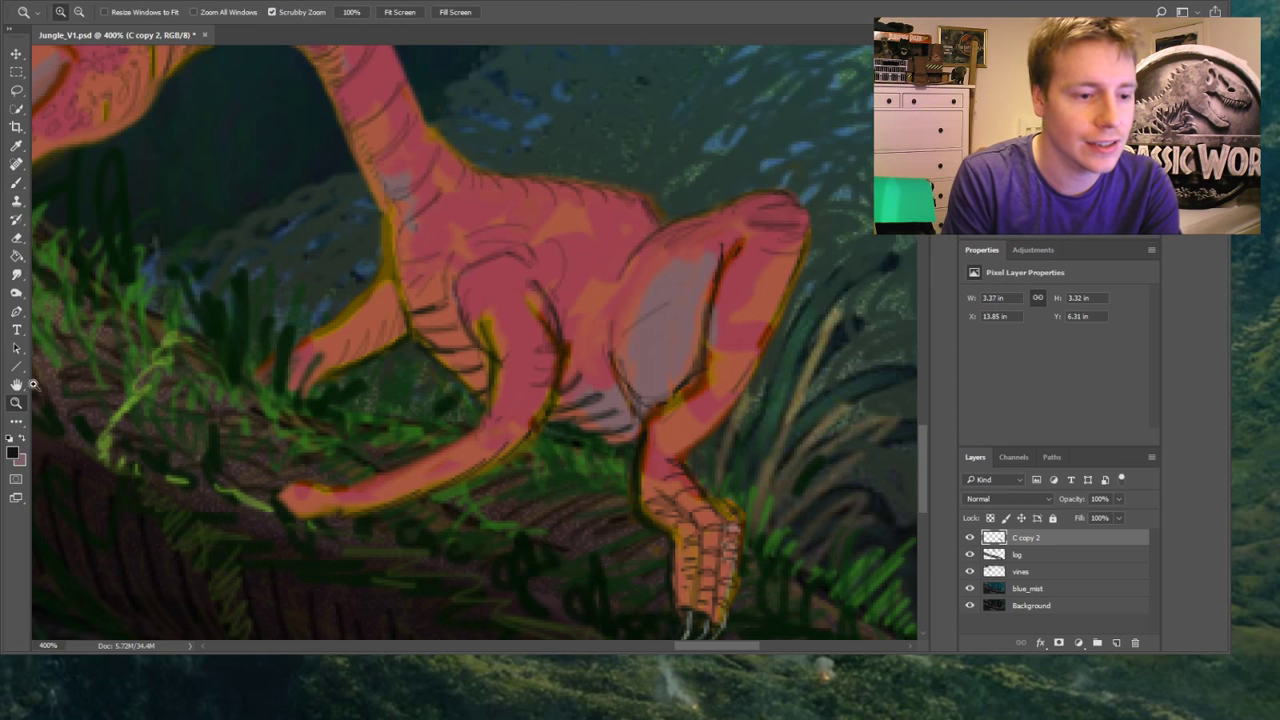
{"action": "left_click", "coordinate": [355, 13]}
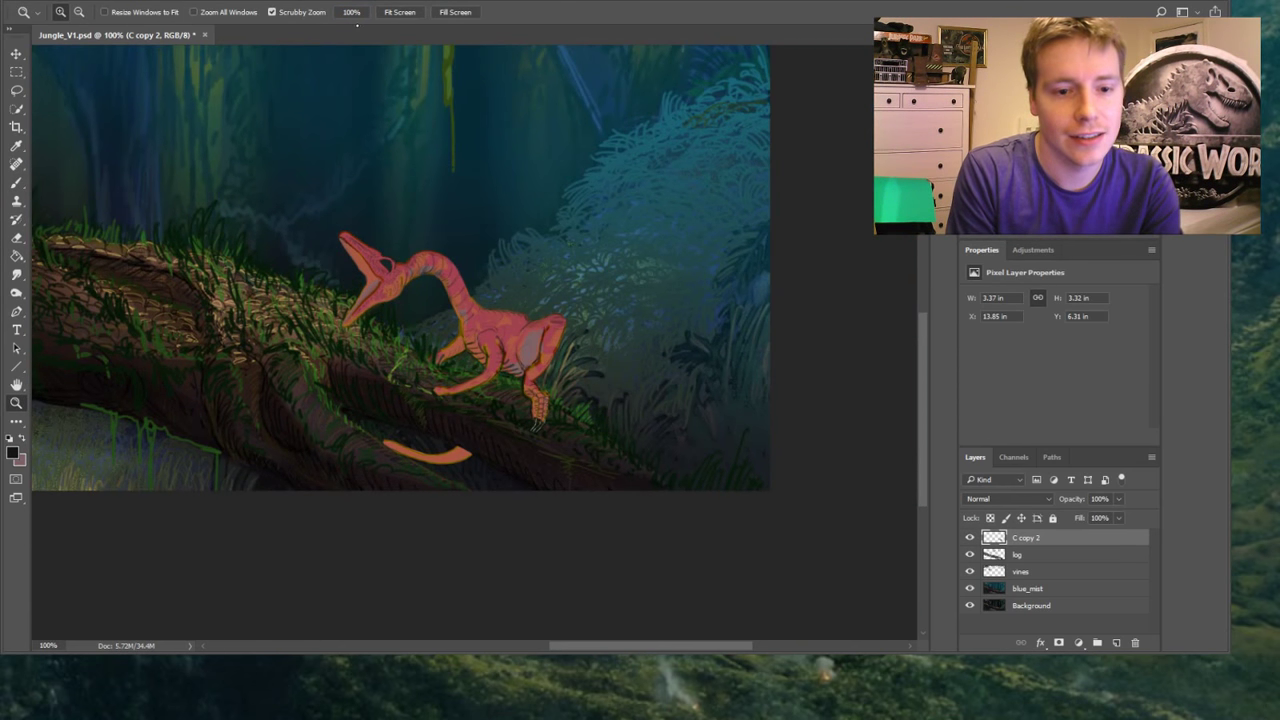
{"action": "left_click", "coordinate": [387, 414]}
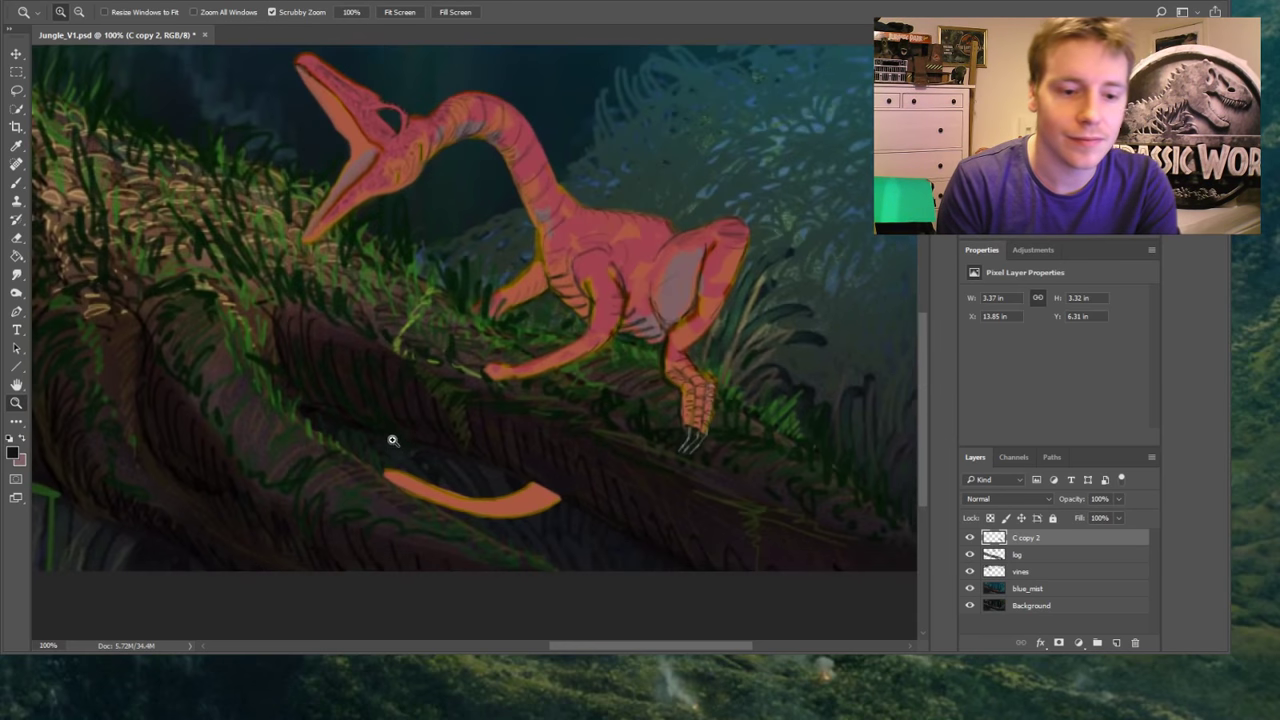
{"action": "left_click", "coordinate": [392, 440]}
Smudge the tail tip into the grass and stretch the front claw leftward along the log
{"action": "key", "text": "r"}
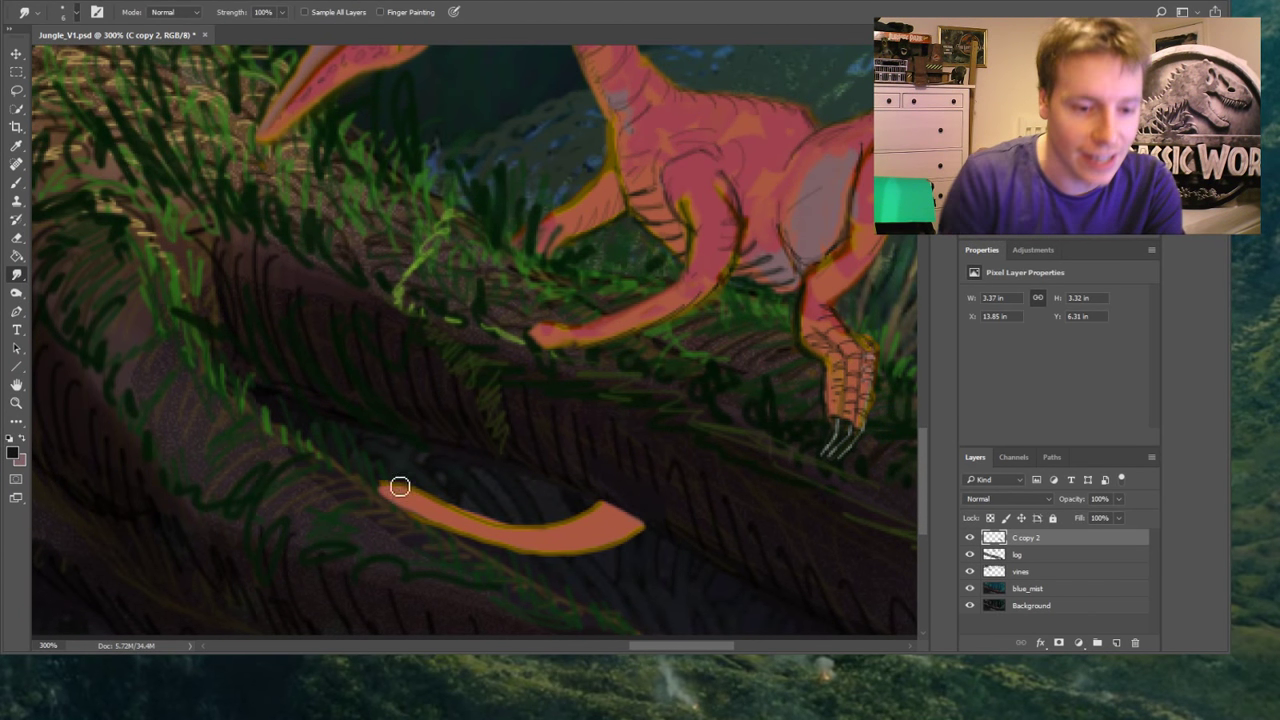
{"action": "left_click_drag", "start_coordinate": [400, 486], "coordinate": [391, 480]}
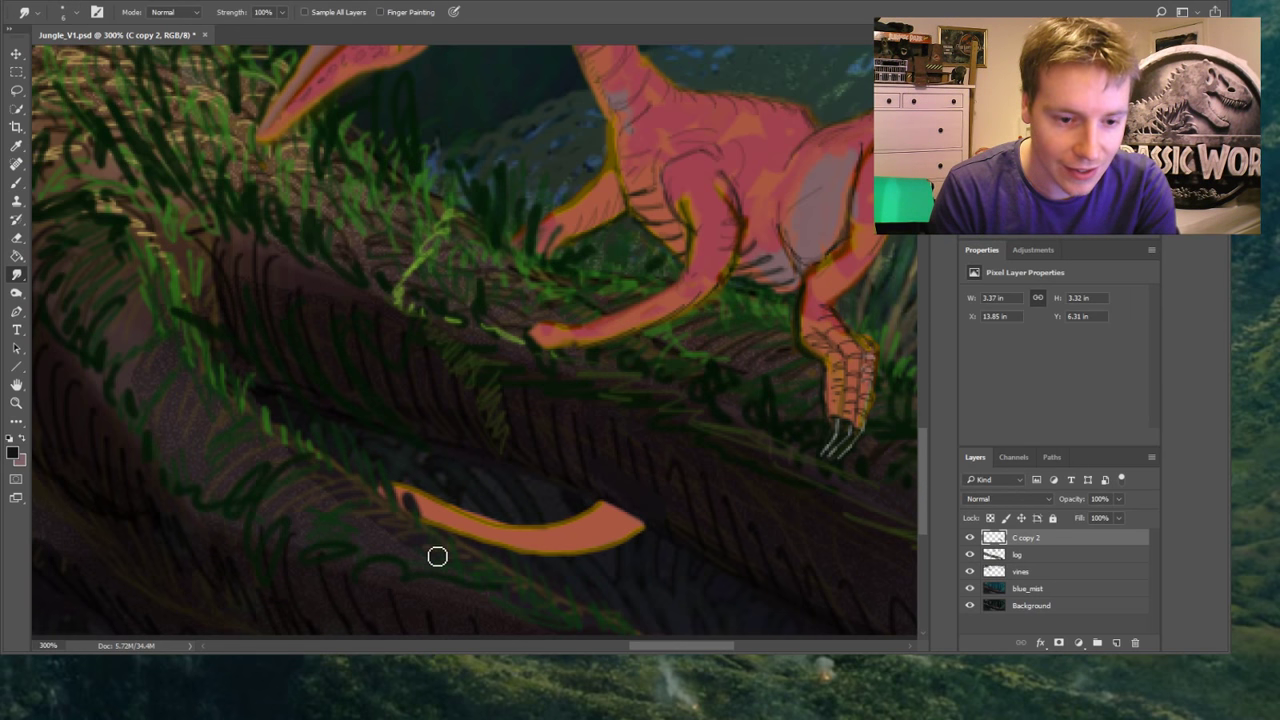
{"action": "mouse_move", "coordinate": [437, 554]}
{"action": "left_mouse_down"}
{"action": "mouse_move", "coordinate": [409, 503]}
{"action": "mouse_move", "coordinate": [420, 520]}
{"action": "left_mouse_up"}
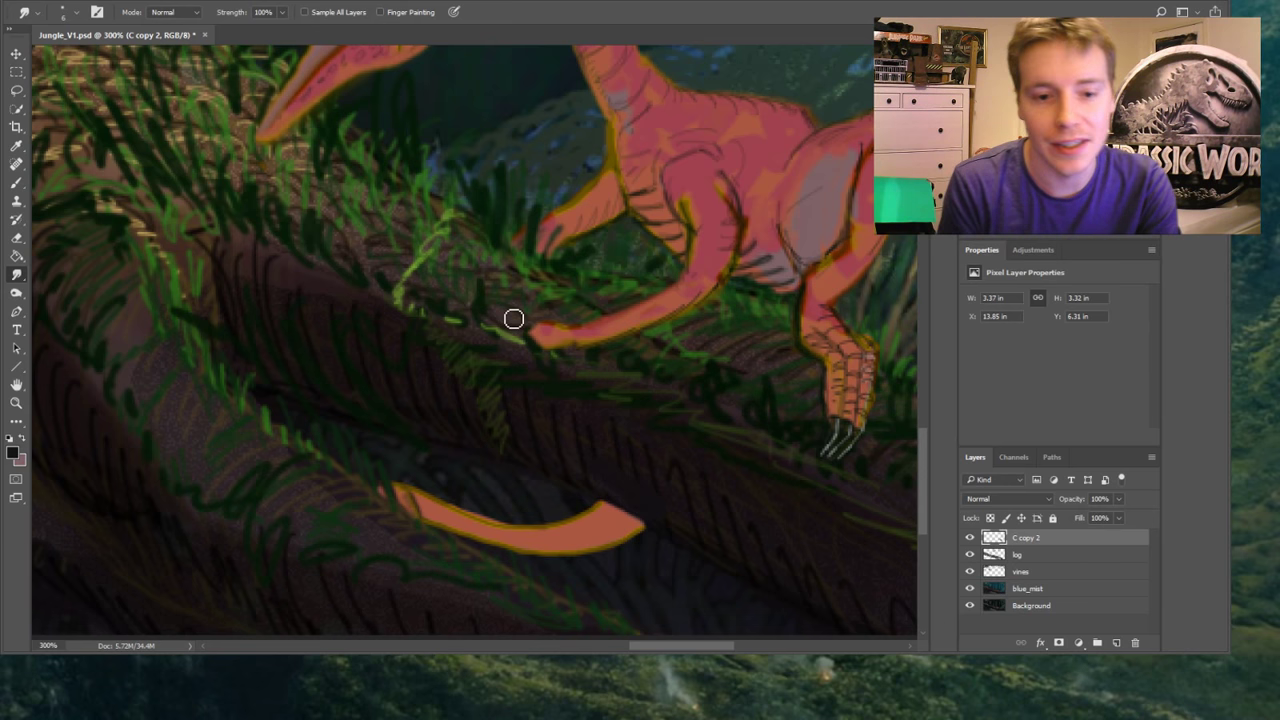
{"action": "mouse_move", "coordinate": [541, 316]}
{"action": "left_mouse_down"}
{"action": "mouse_move", "coordinate": [499, 294]}
{"action": "mouse_move", "coordinate": [441, 300]}
{"action": "mouse_move", "coordinate": [482, 302]}
{"action": "mouse_move", "coordinate": [462, 302]}
{"action": "mouse_move", "coordinate": [552, 340]}
{"action": "mouse_move", "coordinate": [508, 320]}
{"action": "mouse_move", "coordinate": [459, 328]}
{"action": "mouse_move", "coordinate": [521, 325]}
{"action": "mouse_move", "coordinate": [566, 350]}
{"action": "left_mouse_up"}
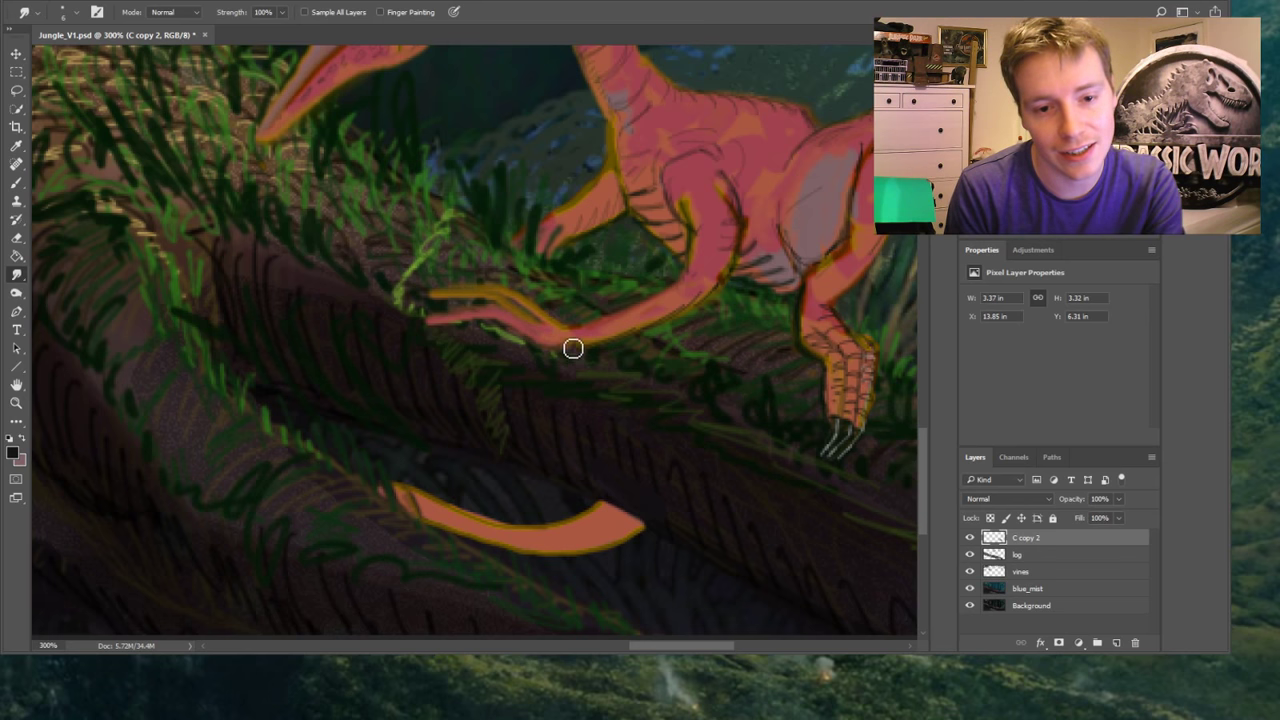
{"action": "left_click", "coordinate": [16, 182]}
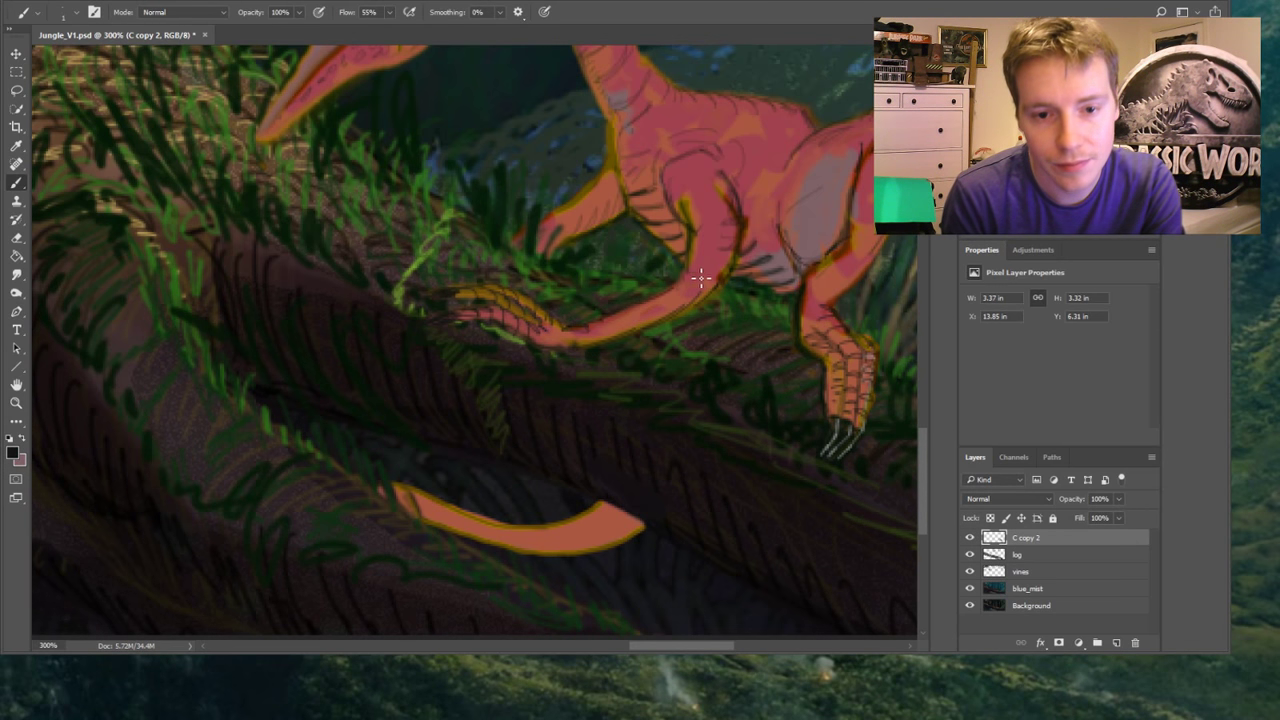
{"action": "key", "text": "z"}
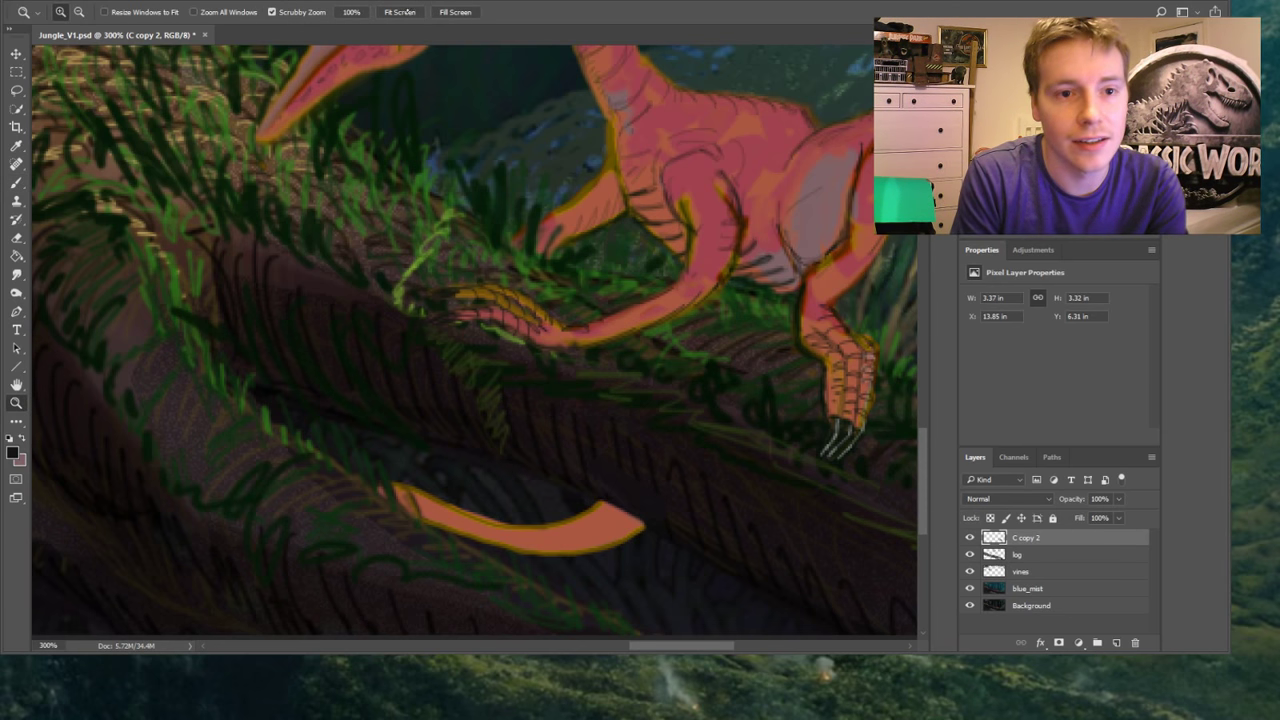
Zoom out to view the whole painting, then zoom to 200% on the dinosaur
{"action": "left_click", "coordinate": [400, 12]}
{"action": "left_click", "coordinate": [814, 527]}
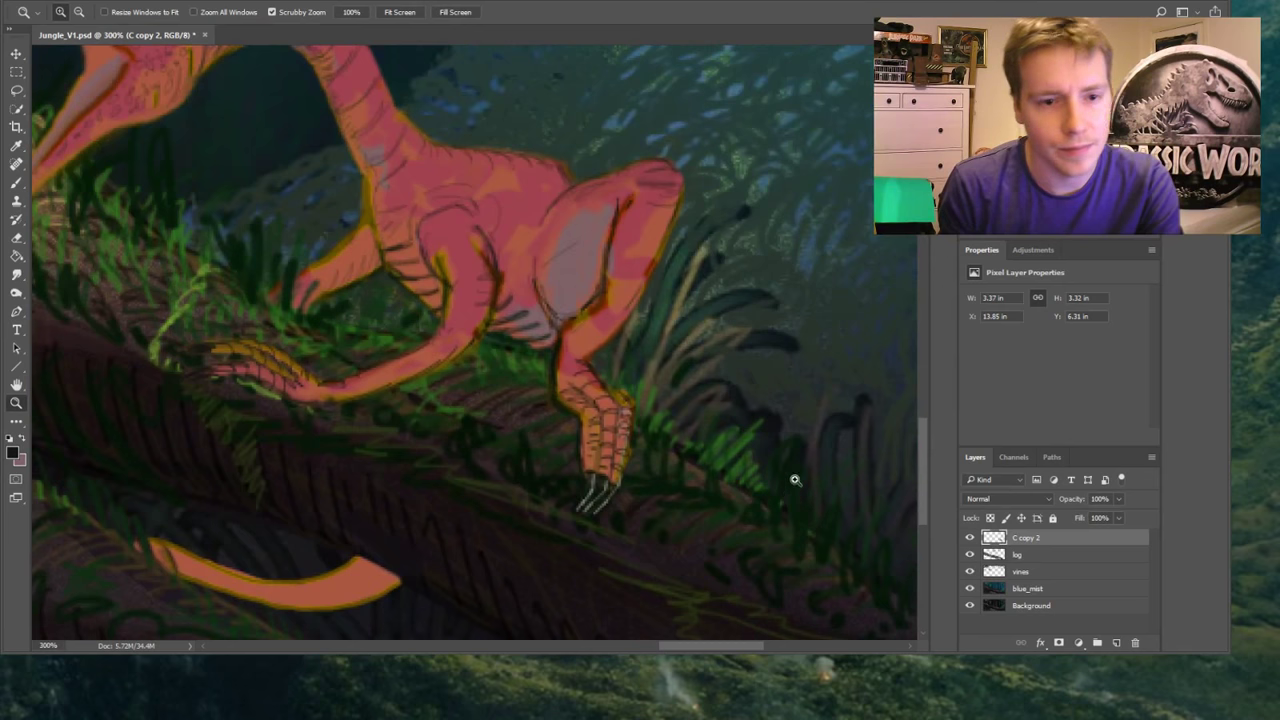
{"action": "left_click", "coordinate": [79, 12]}
{"action": "left_click", "coordinate": [155, 198]}
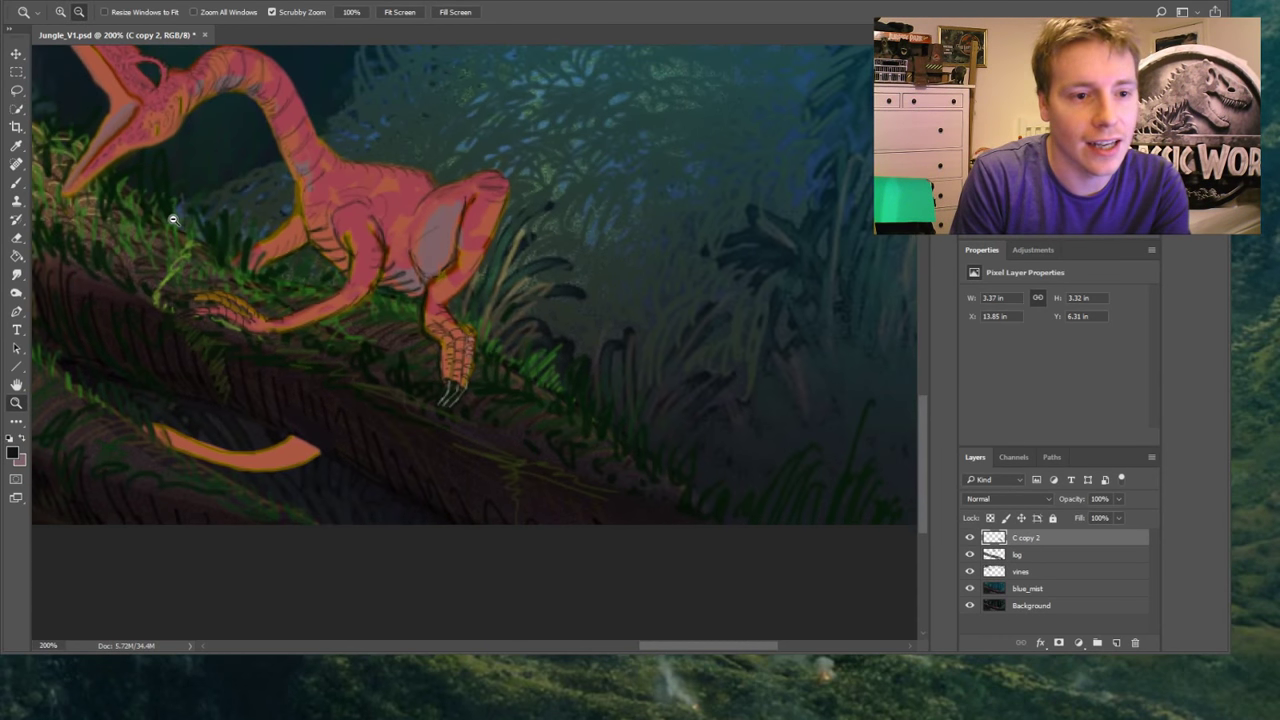
{"action": "left_click", "coordinate": [173, 218]}
{"action": "left_click_drag", "start_coordinate": [750, 643], "coordinate": [695, 643]}
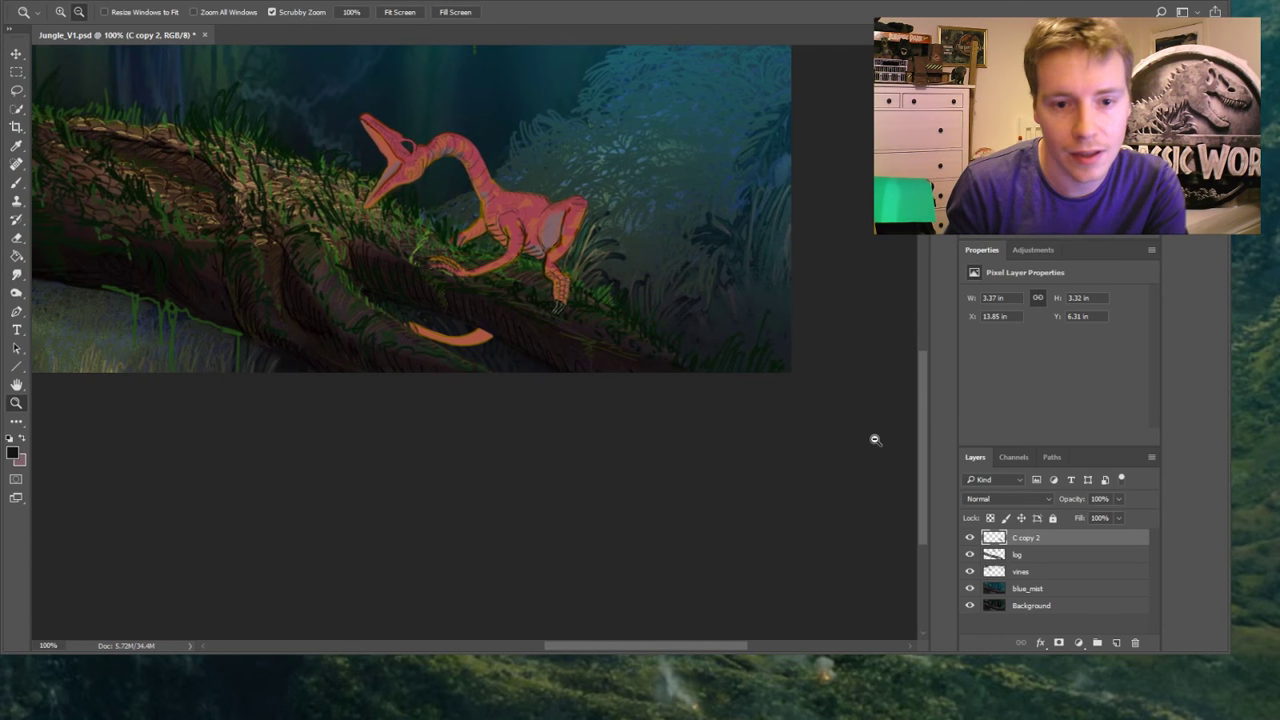
{"action": "scroll", "coordinate": [424, 291], "scroll_direction": "up", "scroll_amount": 2}
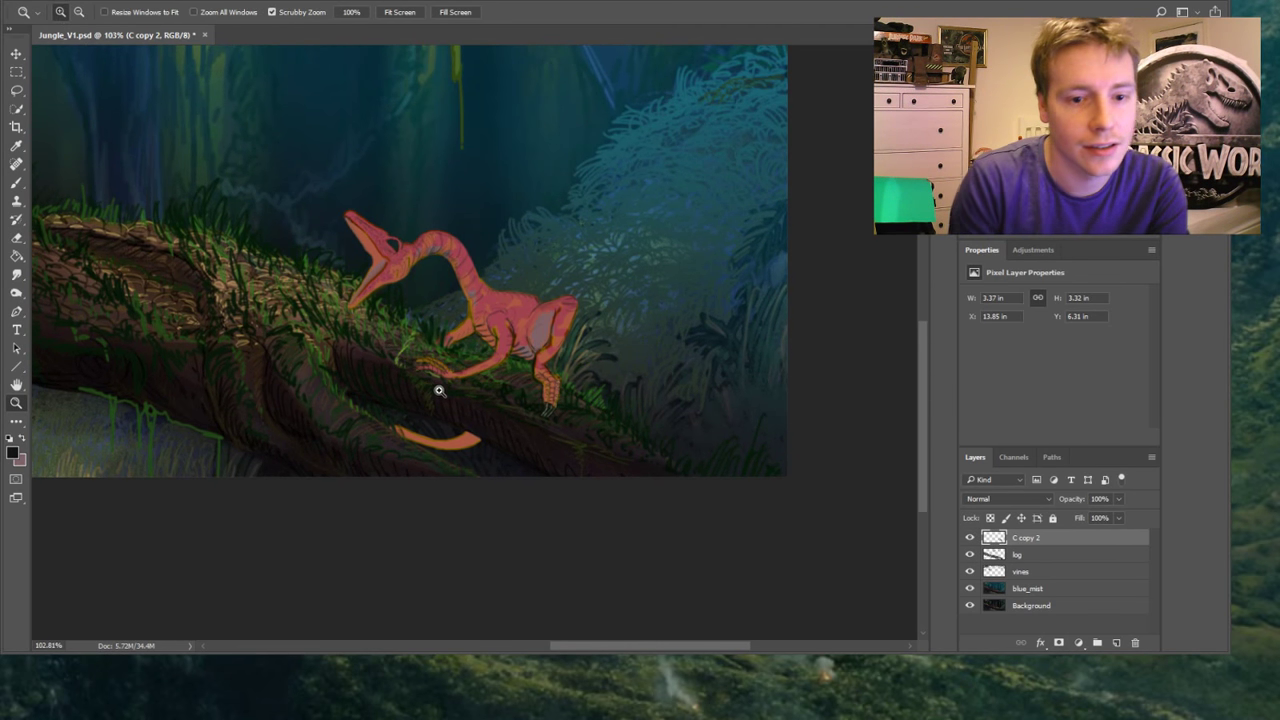
{"action": "left_click", "coordinate": [419, 367]}
Lasso the neck underside, fill it with grey sampled from the belly, and deselect
{"action": "key", "text": "b"}
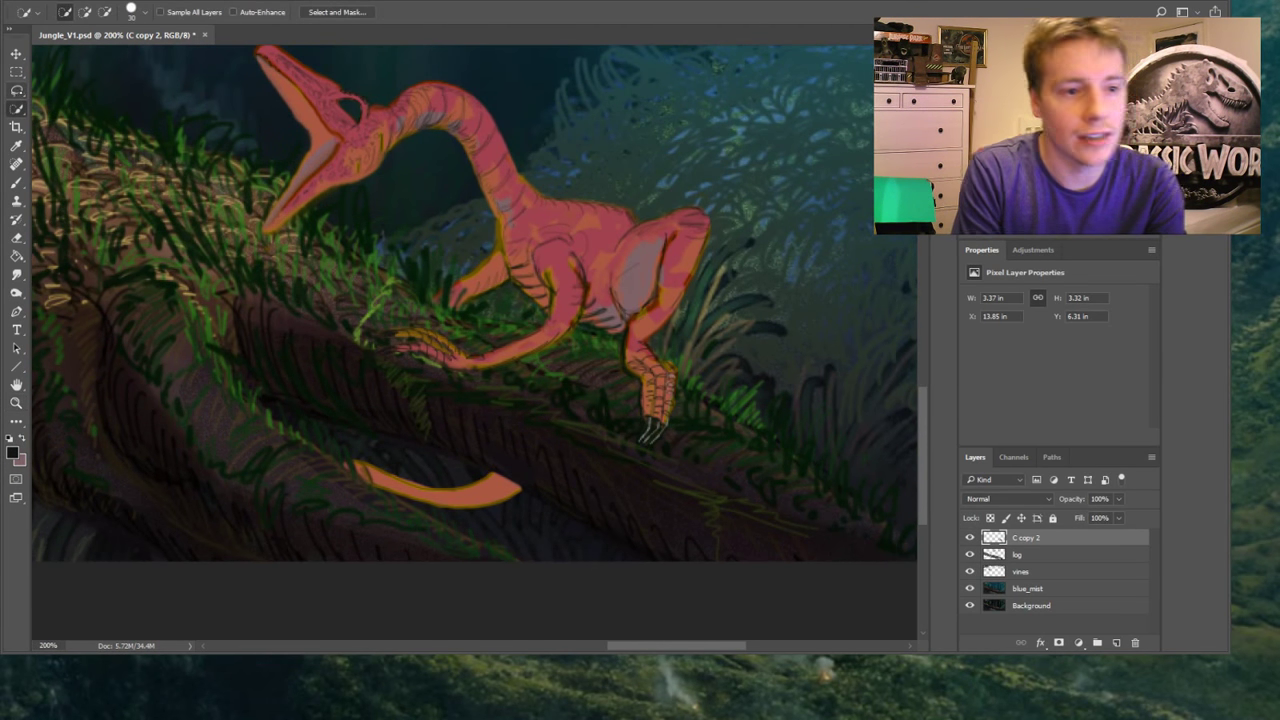
{"action": "key", "text": "l"}
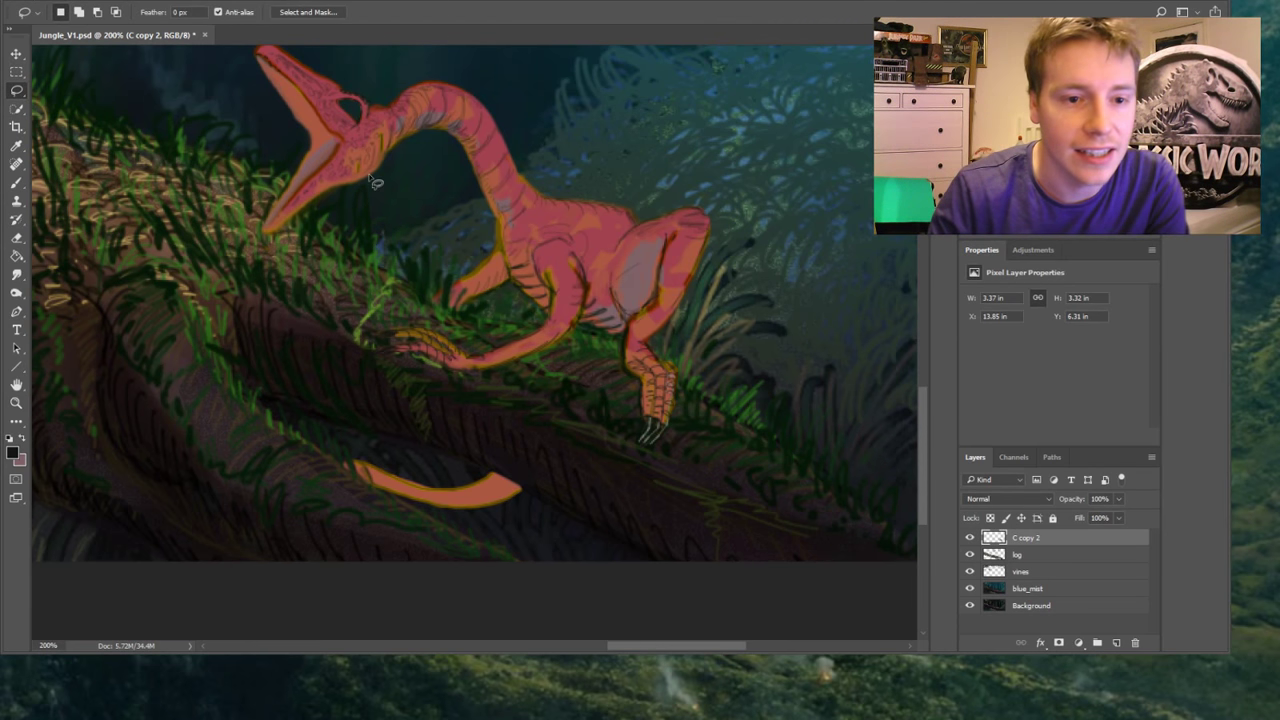
{"action": "mouse_move", "coordinate": [387, 156]}
{"action": "left_mouse_down"}
{"action": "mouse_move", "coordinate": [377, 172]}
{"action": "mouse_move", "coordinate": [394, 140]}
{"action": "mouse_move", "coordinate": [433, 116]}
{"action": "mouse_move", "coordinate": [478, 140]}
{"action": "mouse_move", "coordinate": [538, 248]}
{"action": "mouse_move", "coordinate": [555, 325]}
{"action": "mouse_move", "coordinate": [455, 298]}
{"action": "mouse_move", "coordinate": [508, 252]}
{"action": "mouse_move", "coordinate": [480, 200]}
{"action": "mouse_move", "coordinate": [382, 152]}
{"action": "mouse_move", "coordinate": [362, 196]}
{"action": "left_mouse_up"}
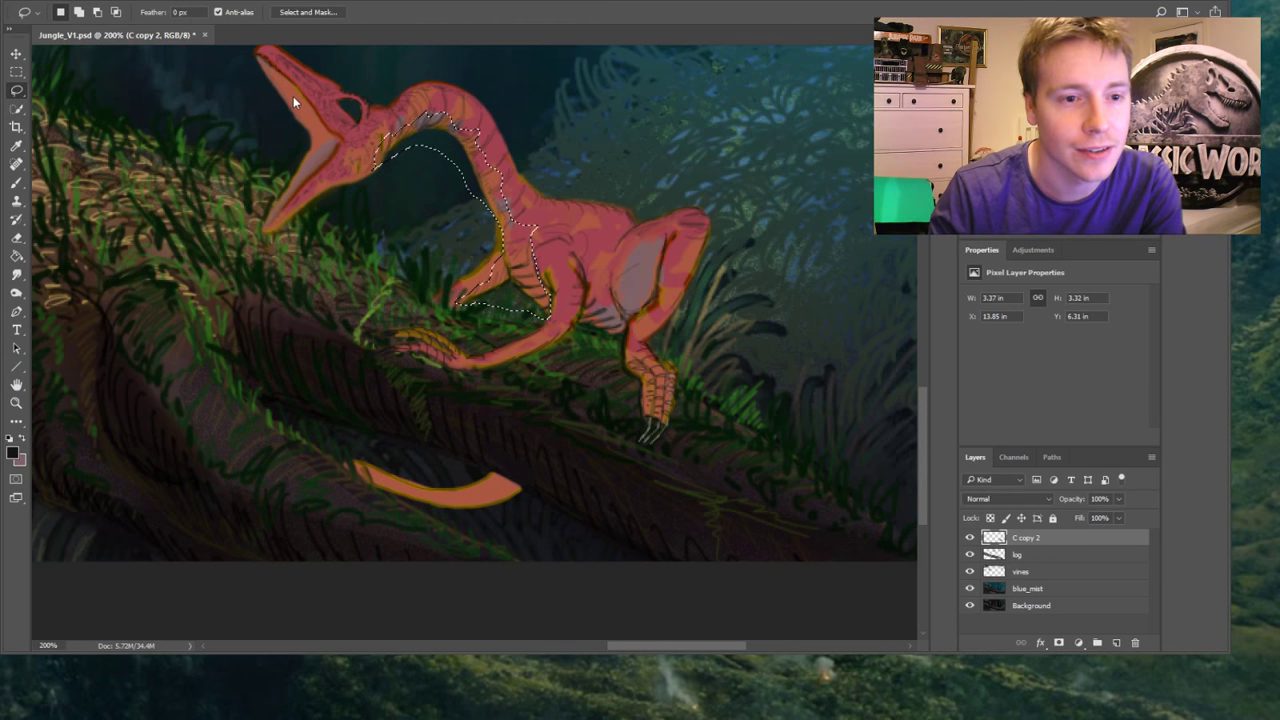
{"action": "key", "text": "i"}
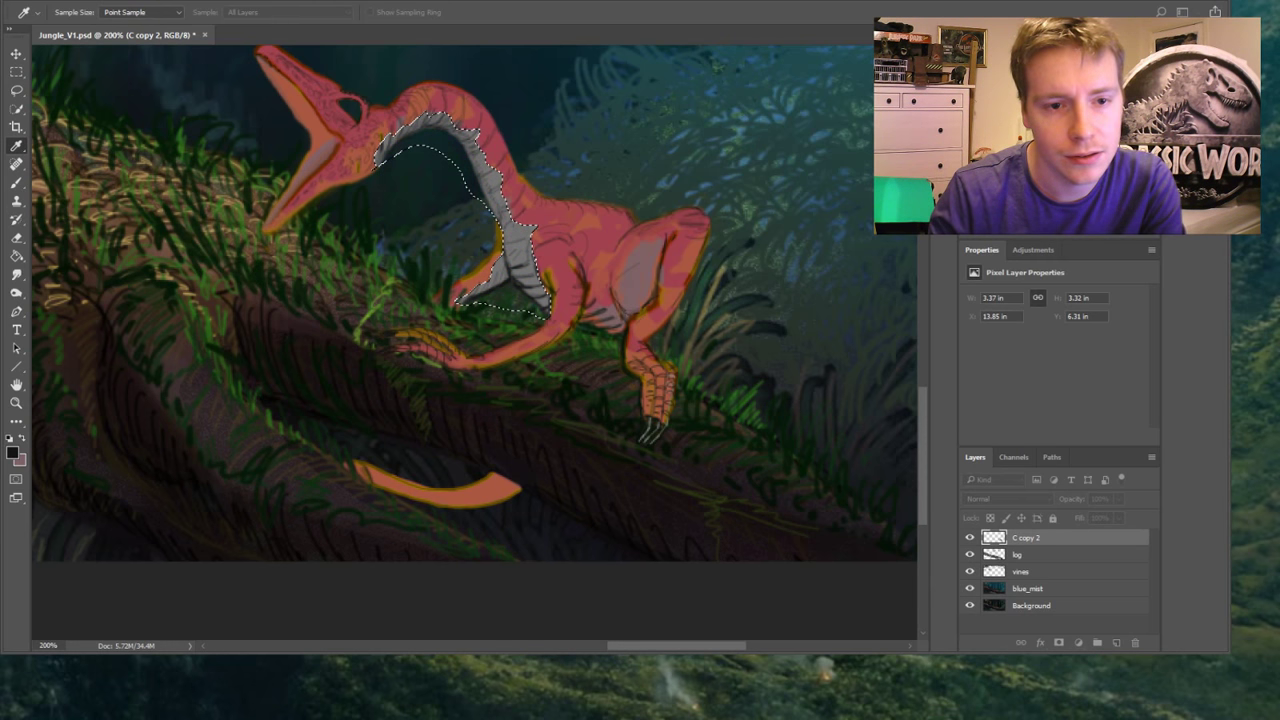
{"action": "key", "text": "ctrl+z"}
{"action": "key", "text": "ctrl+z"}
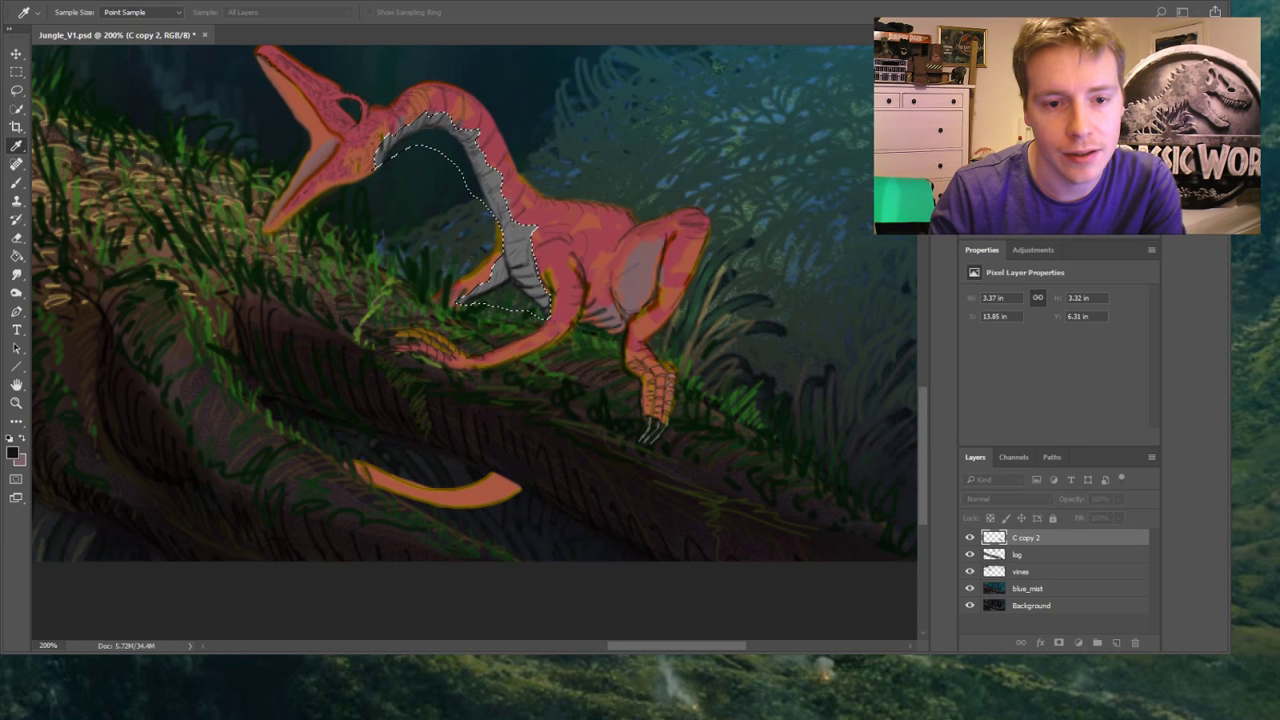
{"action": "key", "text": "l"}
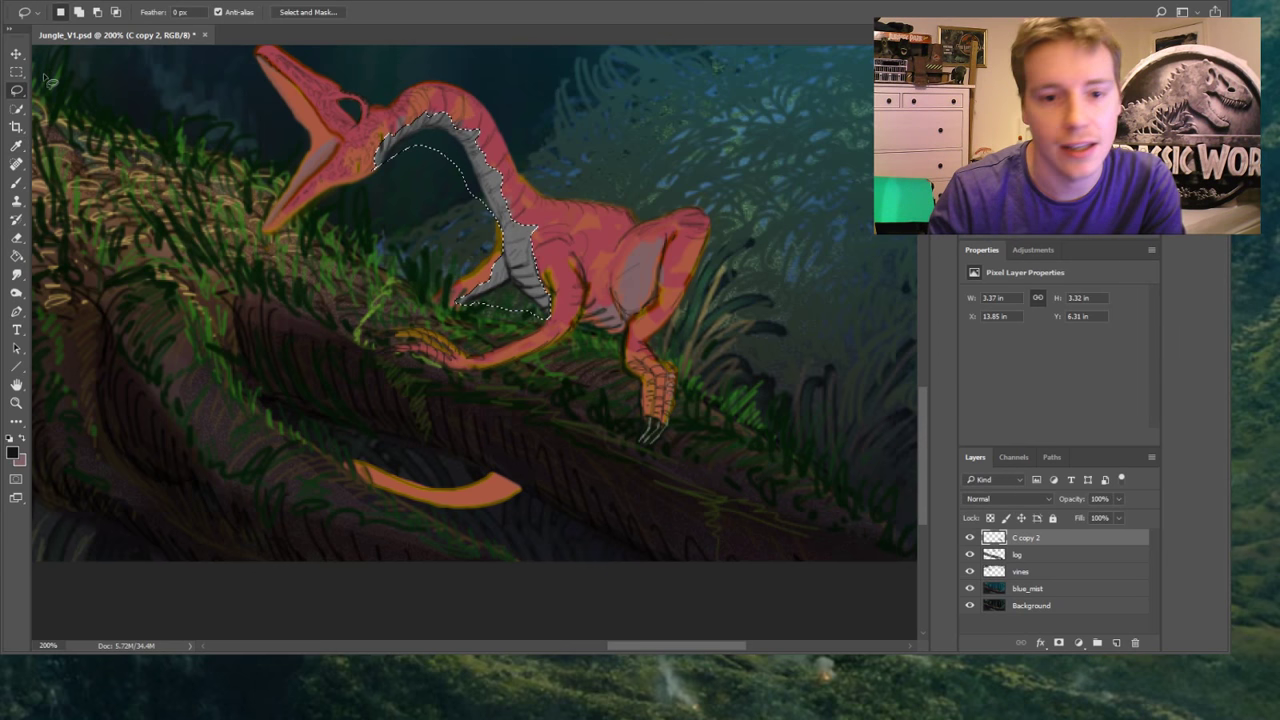
{"action": "key", "text": "m"}
{"action": "key", "text": "ctrl+d"}
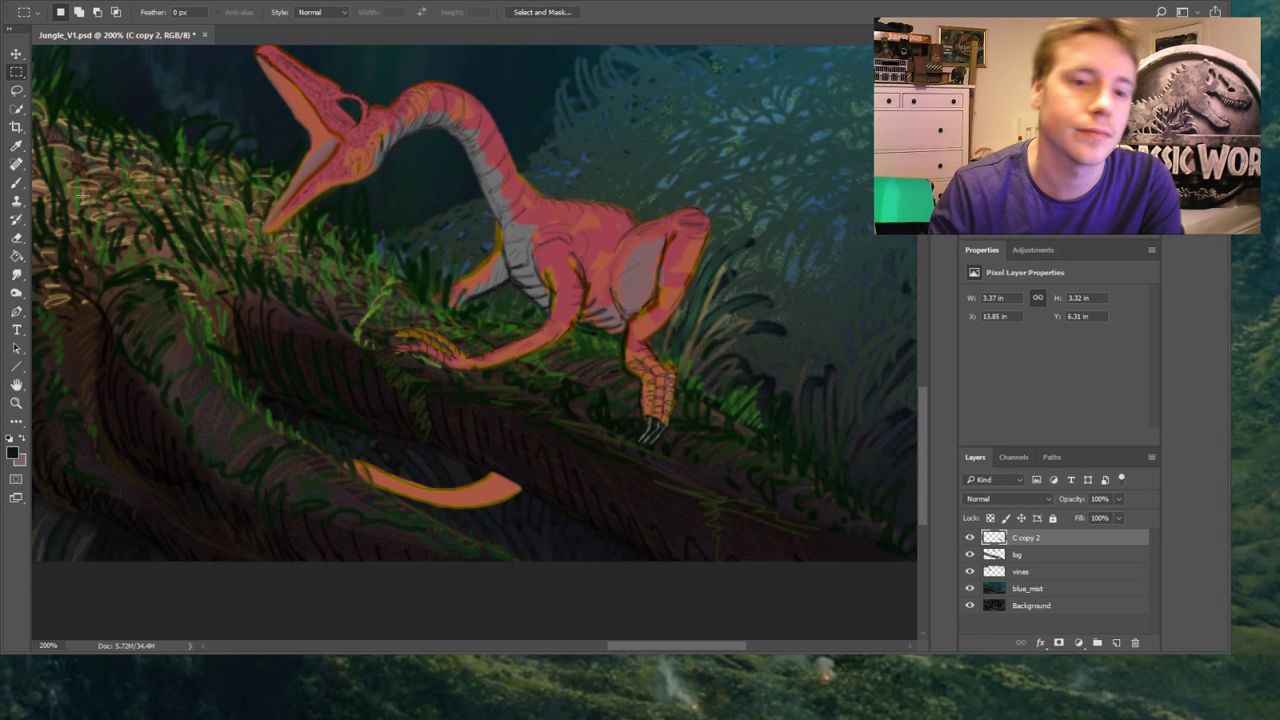
Lasso the chest and belly, fill the selection with the sampled grey, and deselect
{"action": "left_click", "coordinate": [16, 89]}
{"action": "mouse_move", "coordinate": [588, 292]}
{"action": "left_mouse_down"}
{"action": "mouse_move", "coordinate": [626, 300]}
{"action": "mouse_move", "coordinate": [644, 297]}
{"action": "mouse_move", "coordinate": [645, 314]}
{"action": "mouse_move", "coordinate": [619, 345]}
{"action": "mouse_move", "coordinate": [581, 342]}
{"action": "mouse_move", "coordinate": [590, 288]}
{"action": "left_mouse_up"}
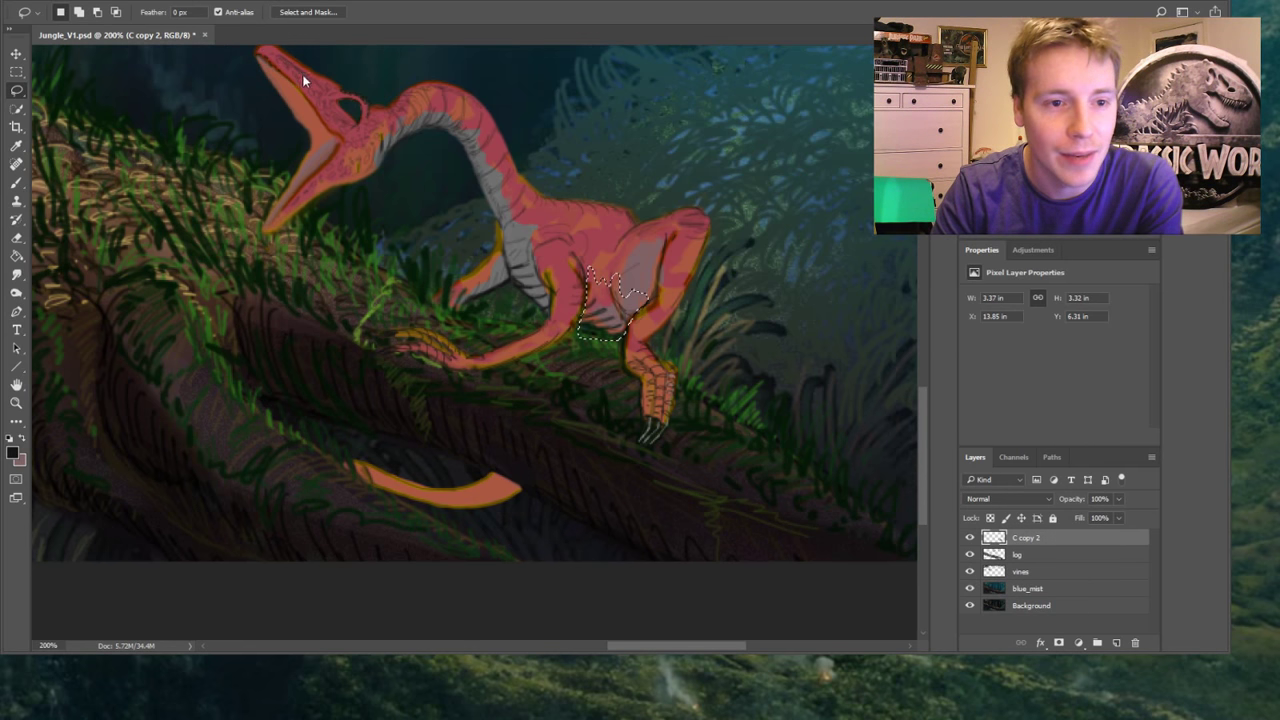
{"action": "key", "text": "i"}
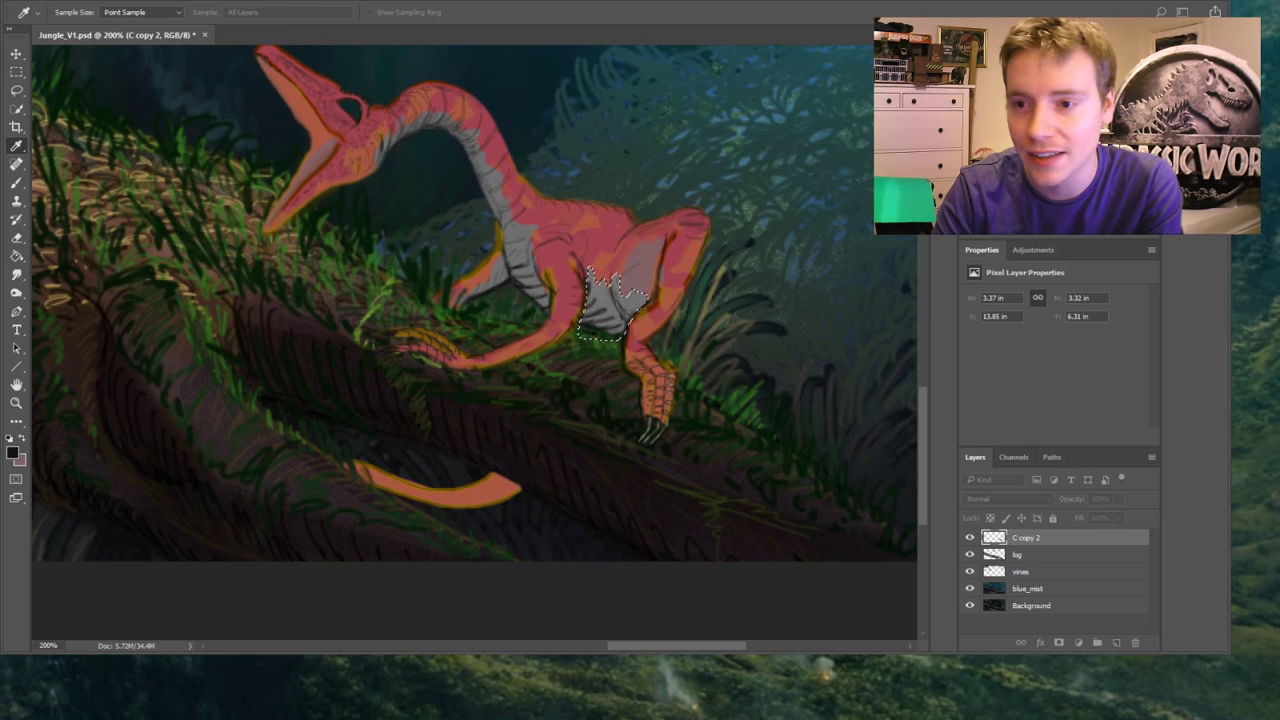
{"action": "key", "text": "l"}
{"action": "left_click", "coordinate": [16, 72]}
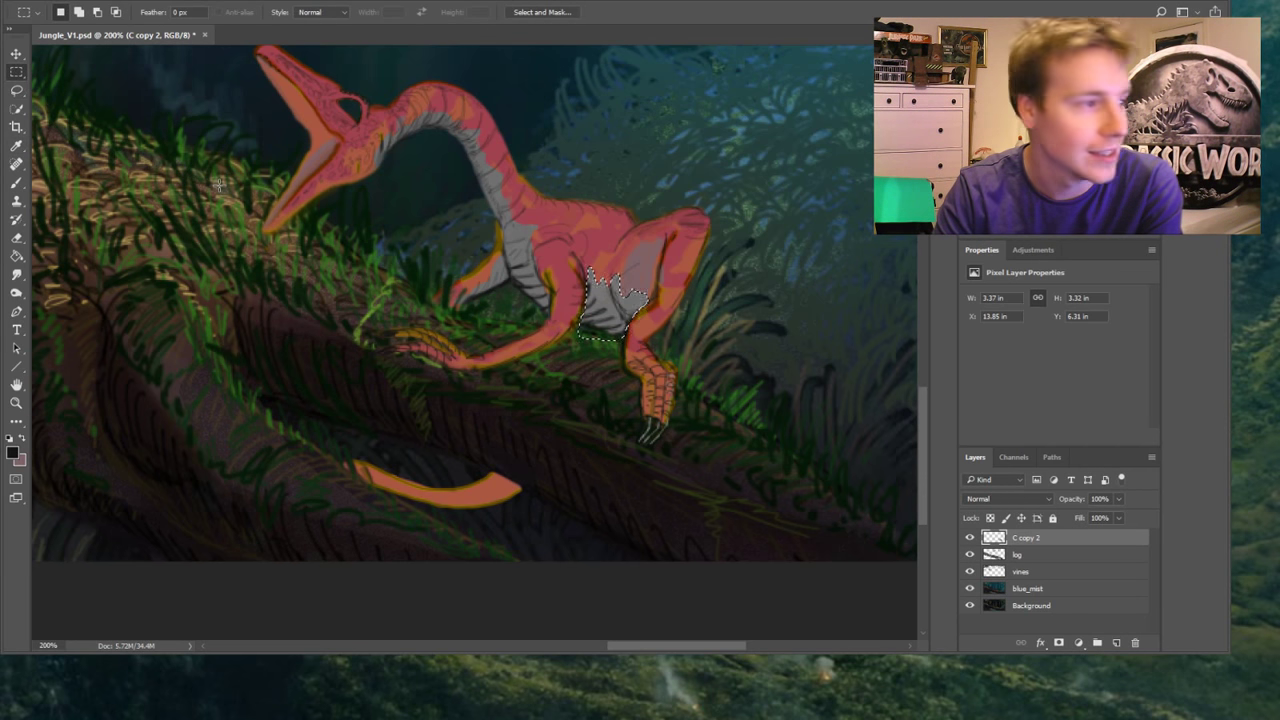
{"action": "left_click", "coordinate": [219, 184]}
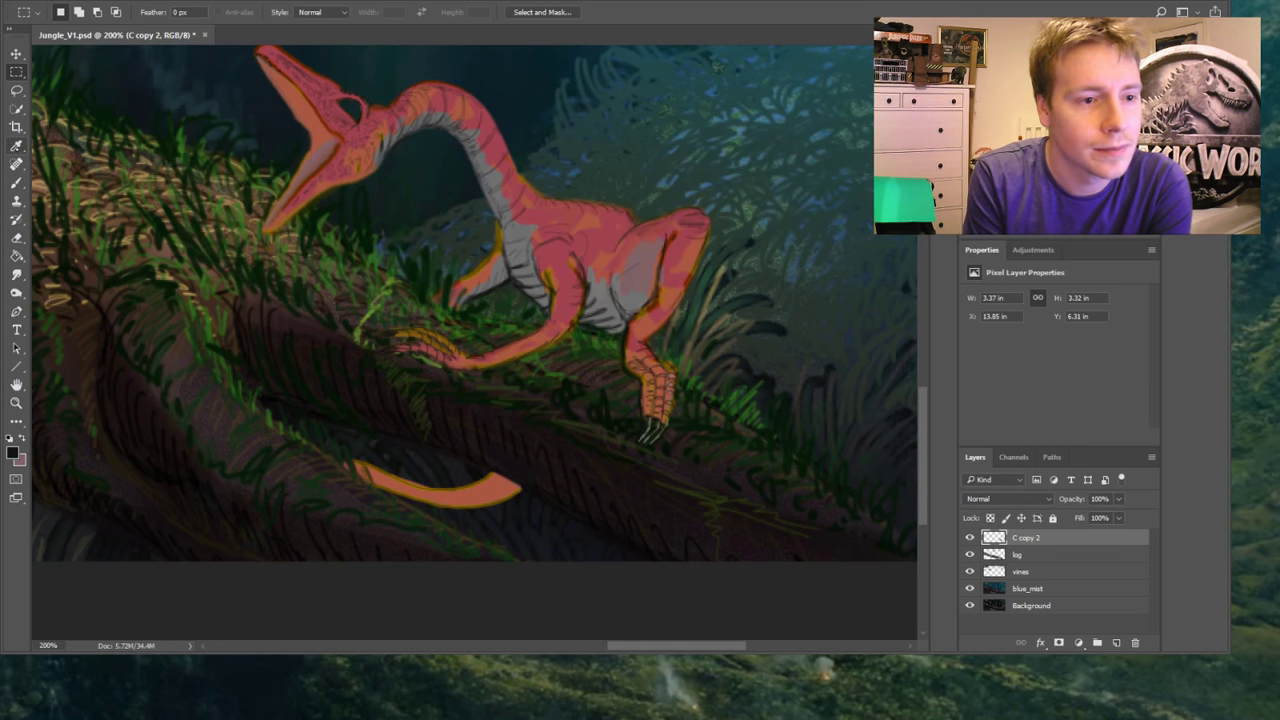
{"action": "left_click", "coordinate": [16, 146]}
Repaint the tail in the dinosaur's sampled red and smudge its tip thinner
{"action": "left_click", "coordinate": [570, 216]}
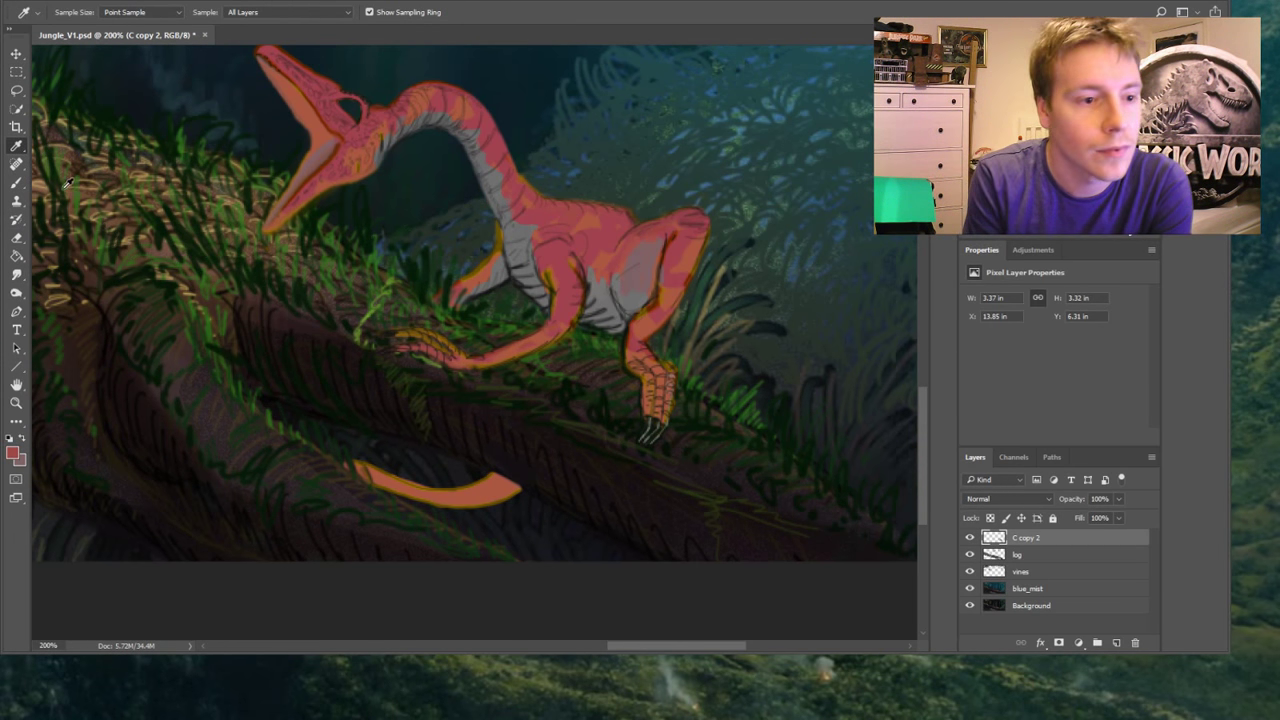
{"action": "key", "text": "b"}
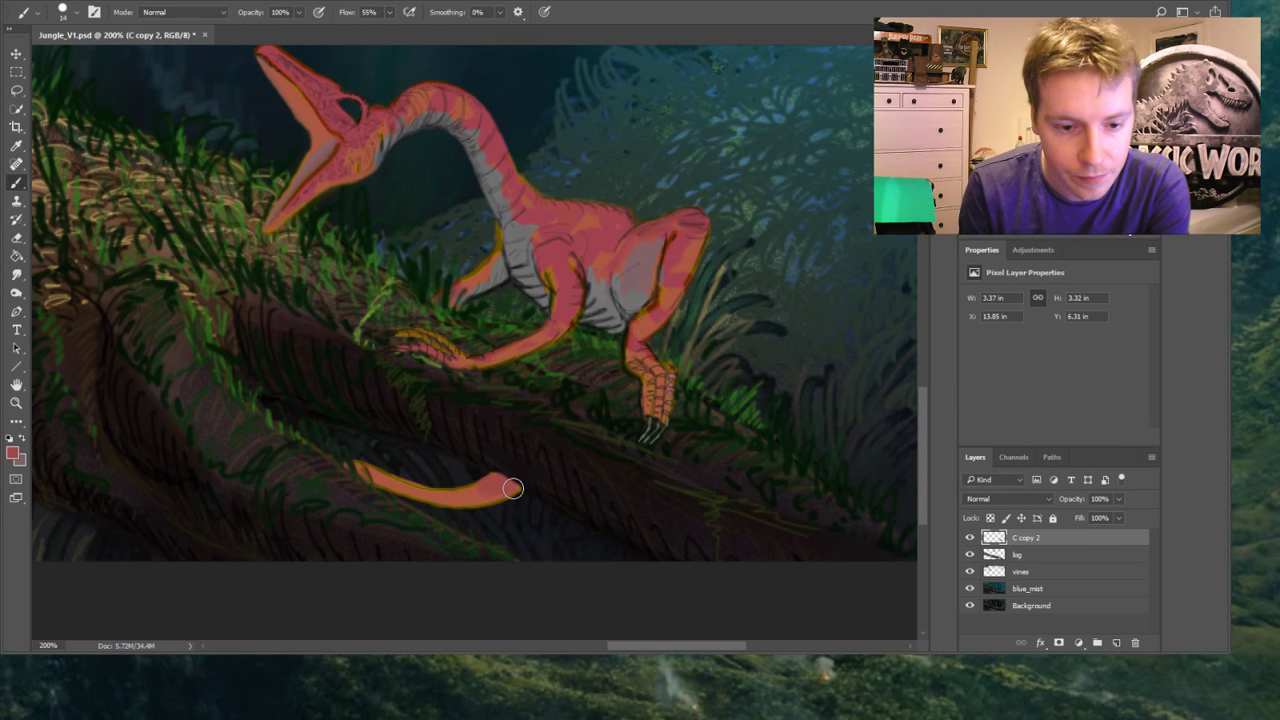
{"action": "left_click_drag", "start_coordinate": [476, 494], "coordinate": [366, 474]}
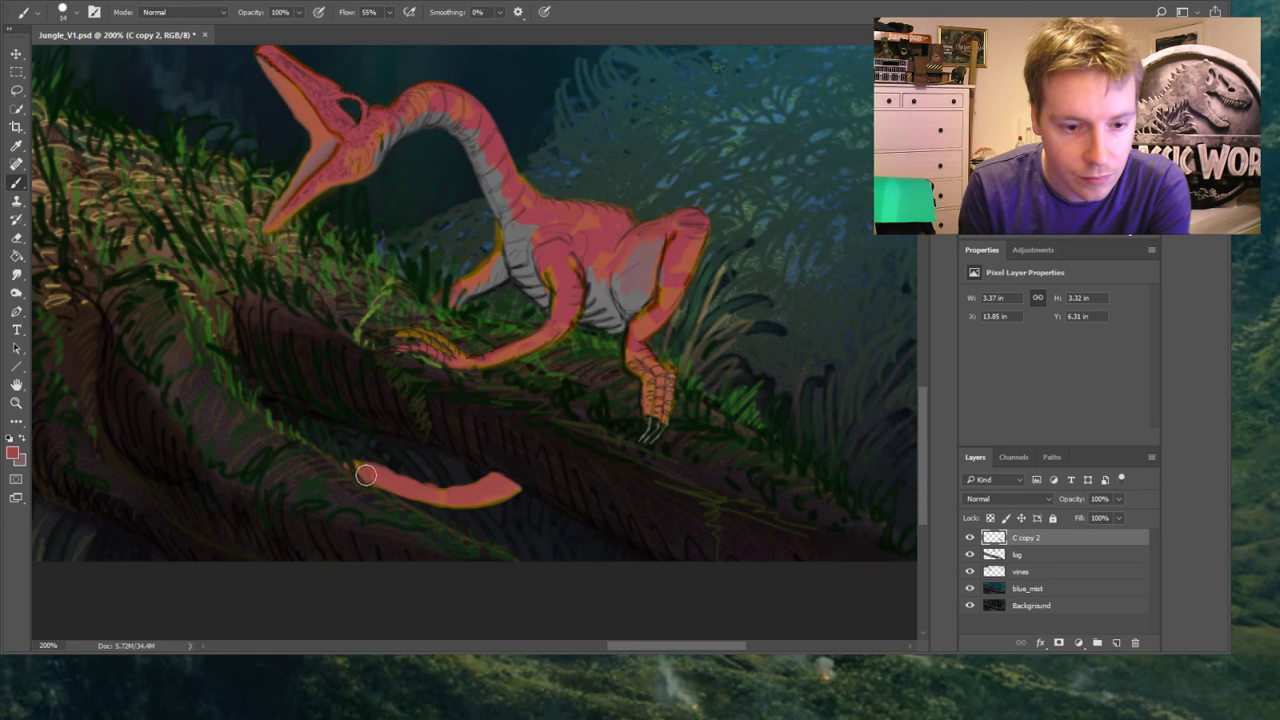
{"action": "left_click", "coordinate": [16, 273]}
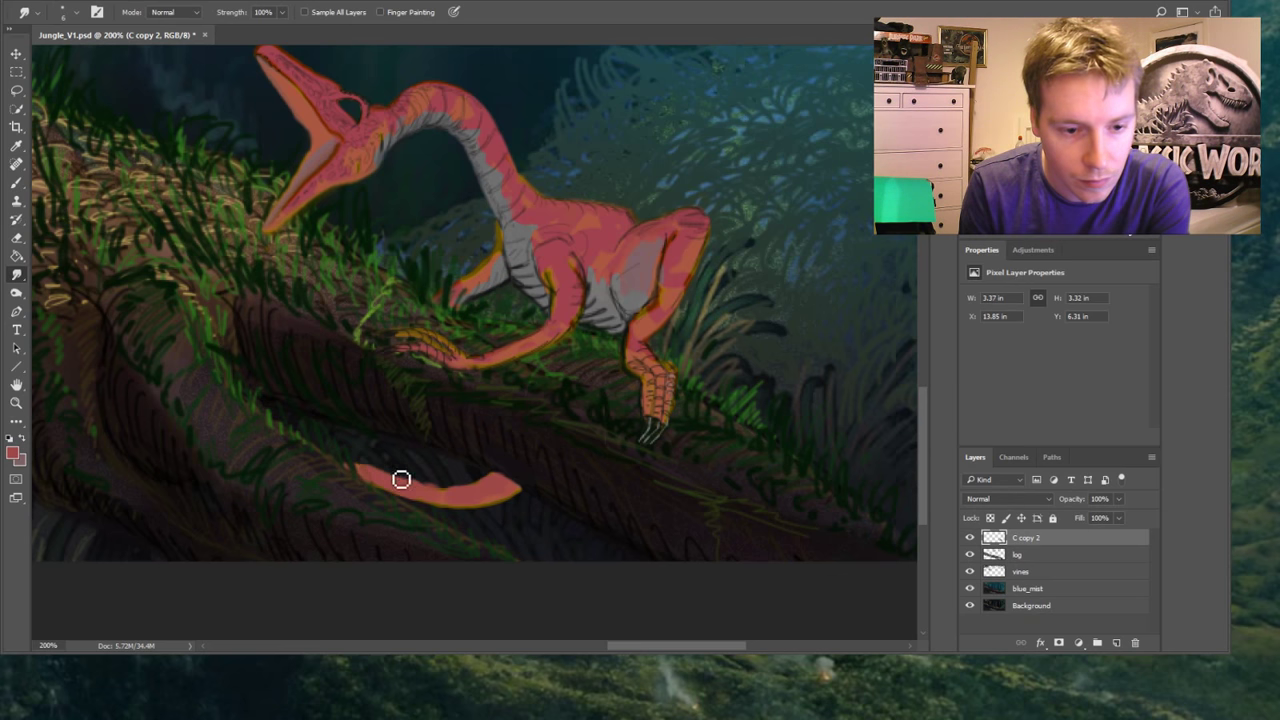
{"action": "left_click_drag", "start_coordinate": [377, 471], "coordinate": [424, 483]}
{"action": "mouse_move", "coordinate": [473, 490]}
{"action": "left_mouse_down"}
{"action": "mouse_move", "coordinate": [460, 489]}
{"action": "mouse_move", "coordinate": [509, 474]}
{"action": "mouse_move", "coordinate": [546, 491]}
{"action": "mouse_move", "coordinate": [501, 457]}
{"action": "mouse_move", "coordinate": [519, 468]}
{"action": "mouse_move", "coordinate": [395, 450]}
{"action": "mouse_move", "coordinate": [365, 475]}
{"action": "mouse_move", "coordinate": [449, 498]}
{"action": "left_mouse_up"}
{"action": "left_click", "coordinate": [16, 292]}
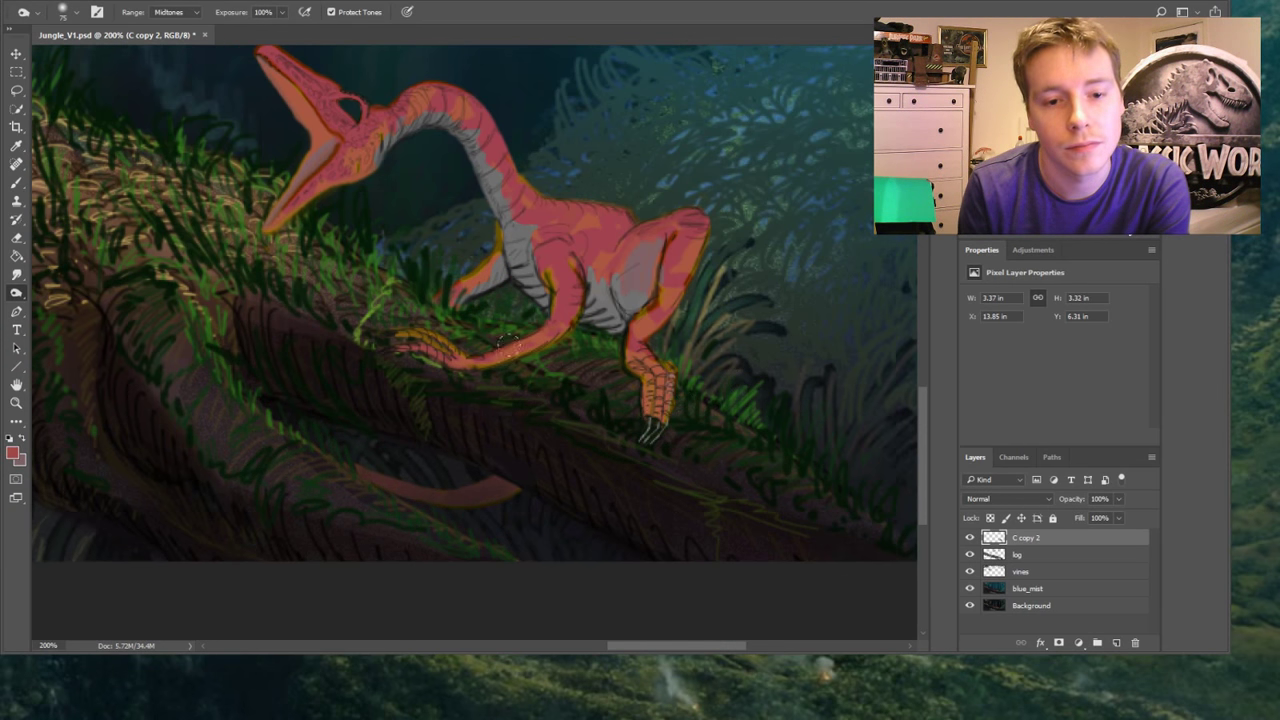
Burn darker shading into the dinosaur's belly, legs, chest, thigh and neck
{"action": "mouse_move", "coordinate": [525, 340]}
{"action": "left_mouse_down"}
{"action": "mouse_move", "coordinate": [568, 287]}
{"action": "mouse_move", "coordinate": [557, 261]}
{"action": "mouse_move", "coordinate": [577, 267]}
{"action": "mouse_move", "coordinate": [579, 245]}
{"action": "mouse_move", "coordinate": [592, 253]}
{"action": "mouse_move", "coordinate": [602, 268]}
{"action": "mouse_move", "coordinate": [553, 360]}
{"action": "mouse_move", "coordinate": [597, 264]}
{"action": "left_mouse_up"}
{"action": "left_click_drag", "start_coordinate": [632, 355], "coordinate": [652, 425]}
{"action": "mouse_move", "coordinate": [532, 288]}
{"action": "left_mouse_down"}
{"action": "mouse_move", "coordinate": [505, 248]}
{"action": "mouse_move", "coordinate": [481, 285]}
{"action": "left_mouse_up"}
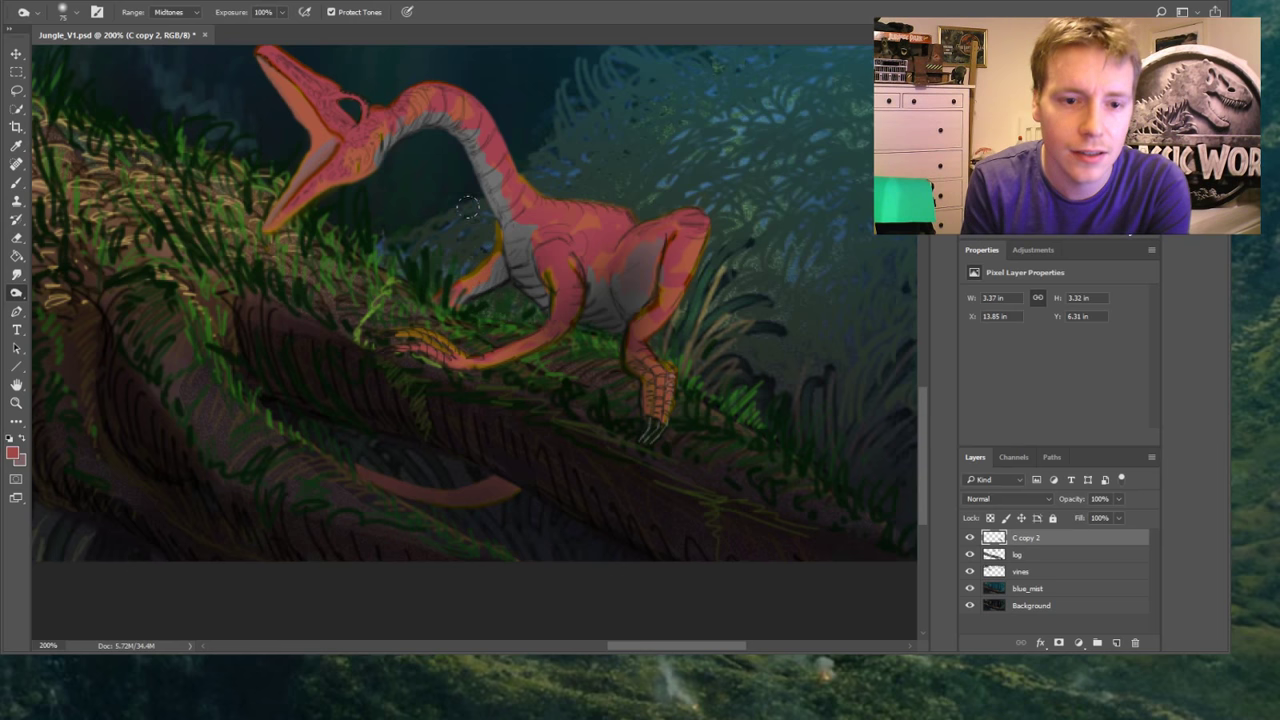
{"action": "mouse_move", "coordinate": [455, 160]}
{"action": "left_mouse_down"}
{"action": "mouse_move", "coordinate": [425, 162]}
{"action": "mouse_move", "coordinate": [450, 130]}
{"action": "mouse_move", "coordinate": [424, 175]}
{"action": "mouse_move", "coordinate": [310, 165]}
{"action": "mouse_move", "coordinate": [272, 225]}
{"action": "left_mouse_up"}
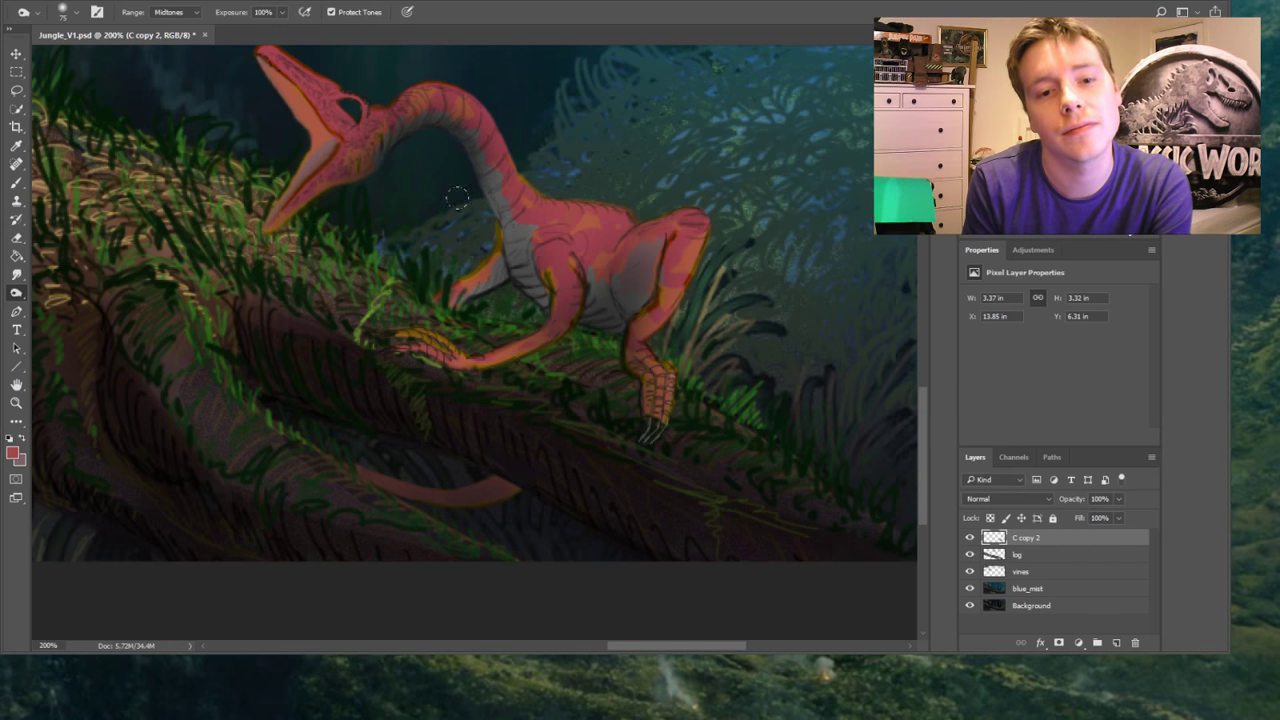
{"action": "left_click_drag", "start_coordinate": [505, 228], "coordinate": [510, 262]}
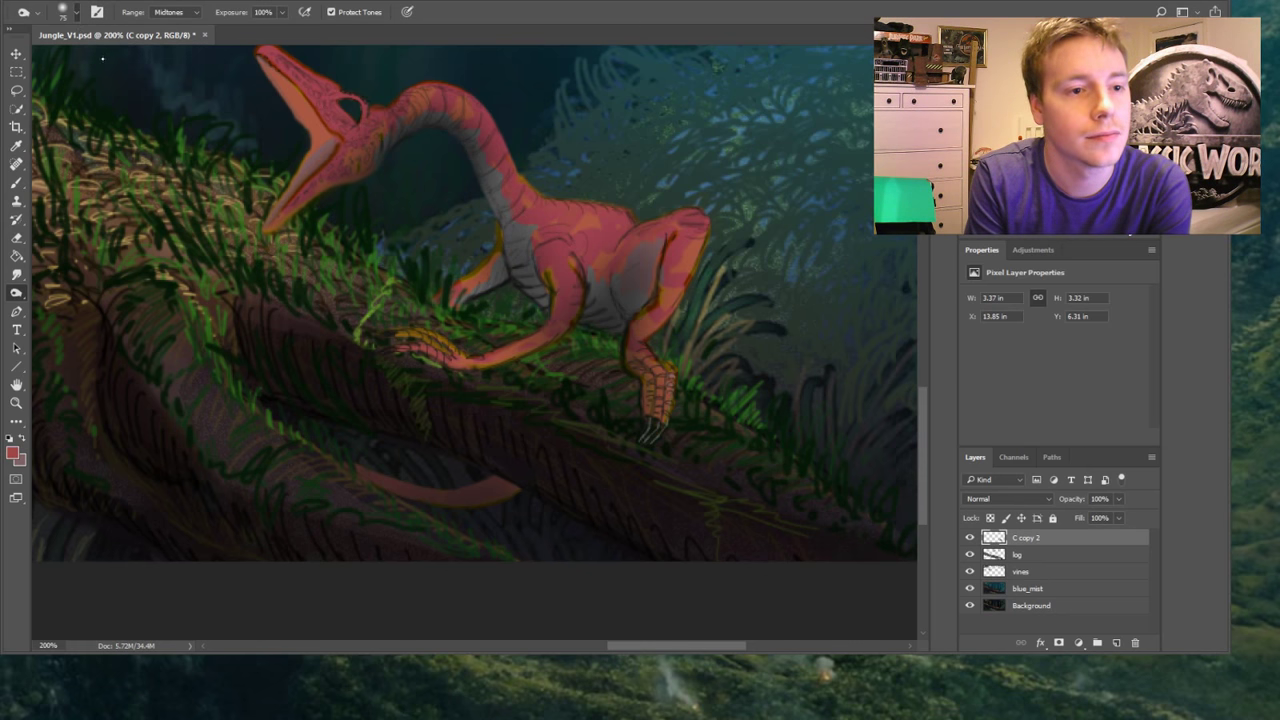
{"action": "mouse_move", "coordinate": [525, 265]}
{"action": "left_mouse_down"}
{"action": "mouse_move", "coordinate": [522, 301]}
{"action": "mouse_move", "coordinate": [520, 278]}
{"action": "mouse_move", "coordinate": [438, 338]}
{"action": "left_mouse_up"}
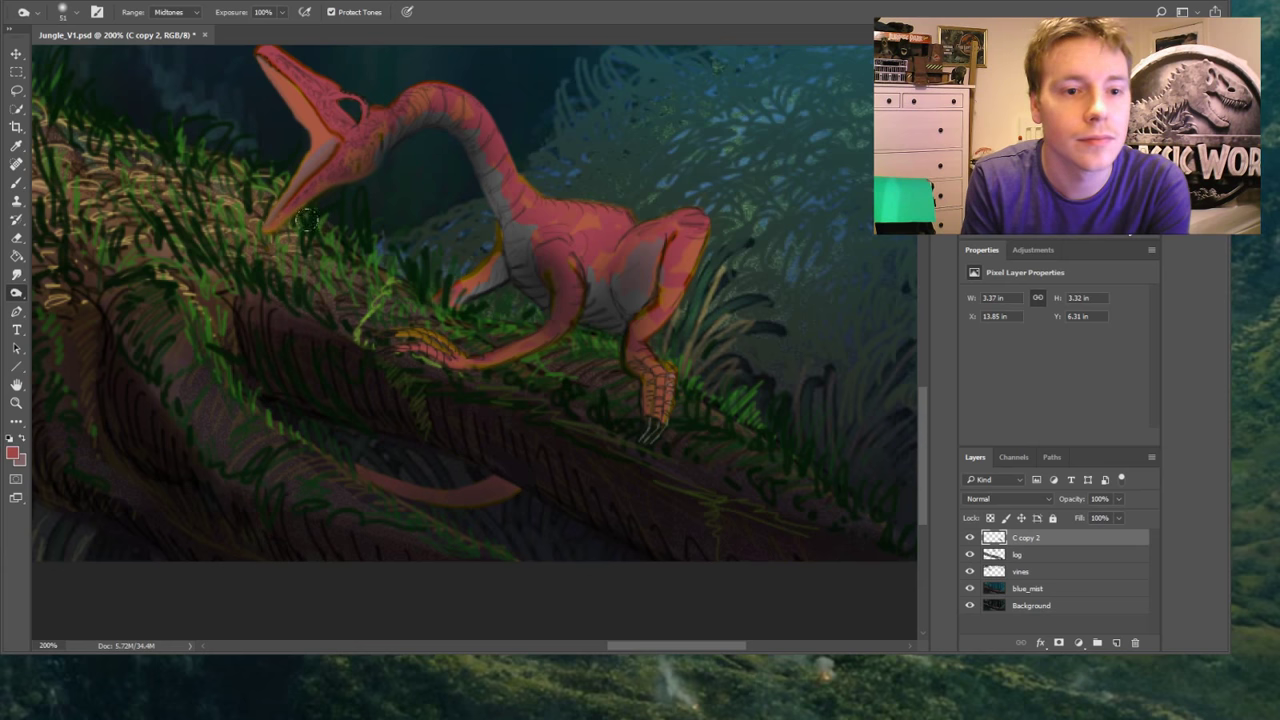
{"action": "left_click_drag", "start_coordinate": [638, 230], "coordinate": [672, 300]}
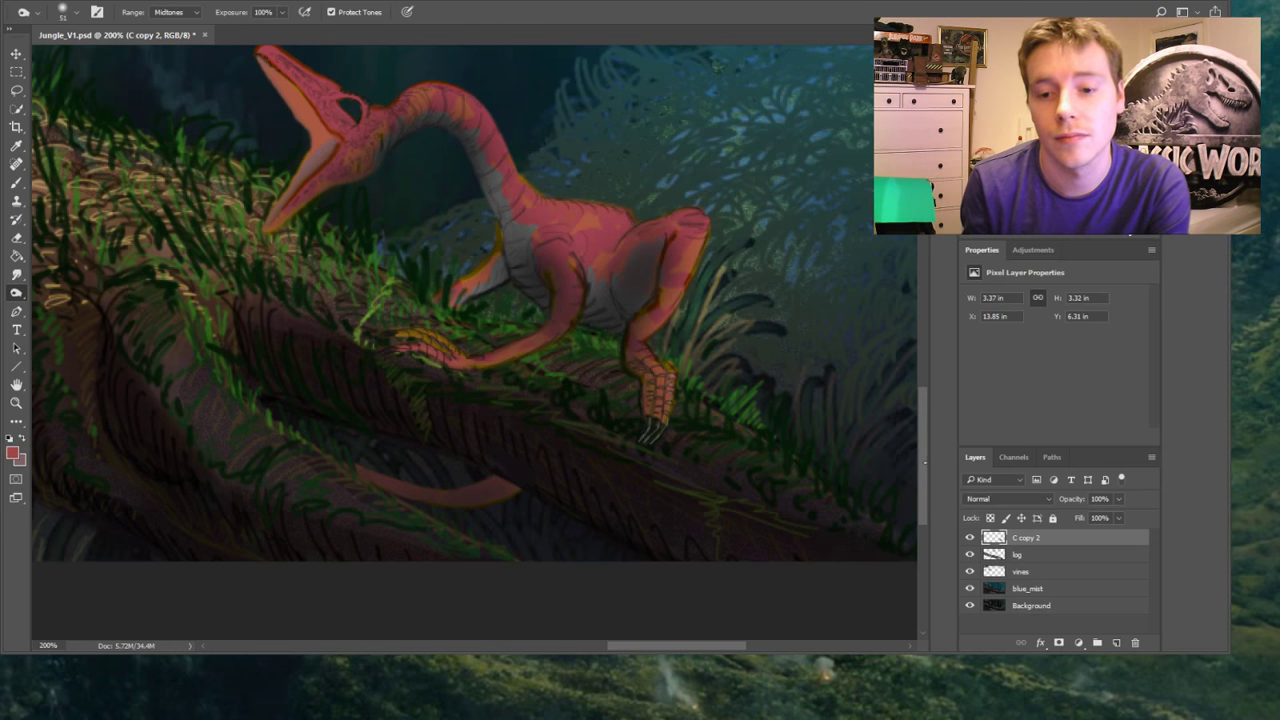
Dodge the top curve of the neck at 50% exposure, then fit the painting on screen
{"action": "scroll", "coordinate": [924, 462], "scroll_direction": "up", "scroll_amount": 3}
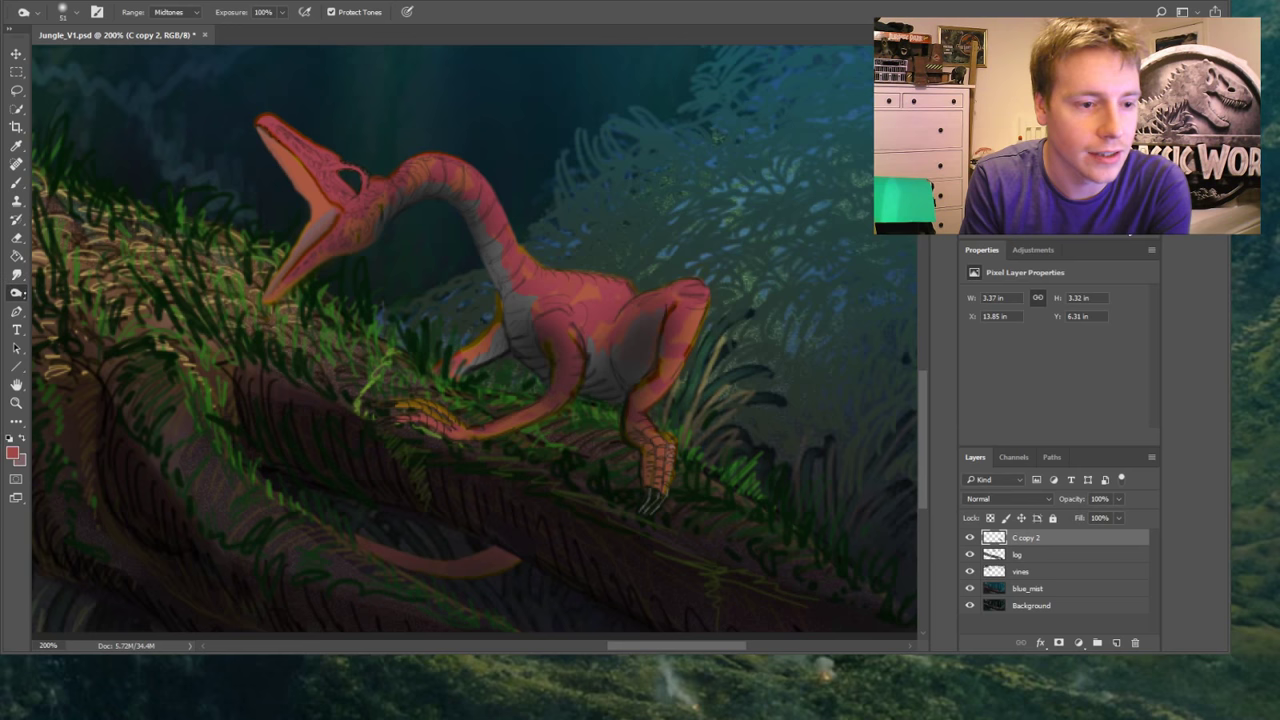
{"action": "key", "text": "5"}
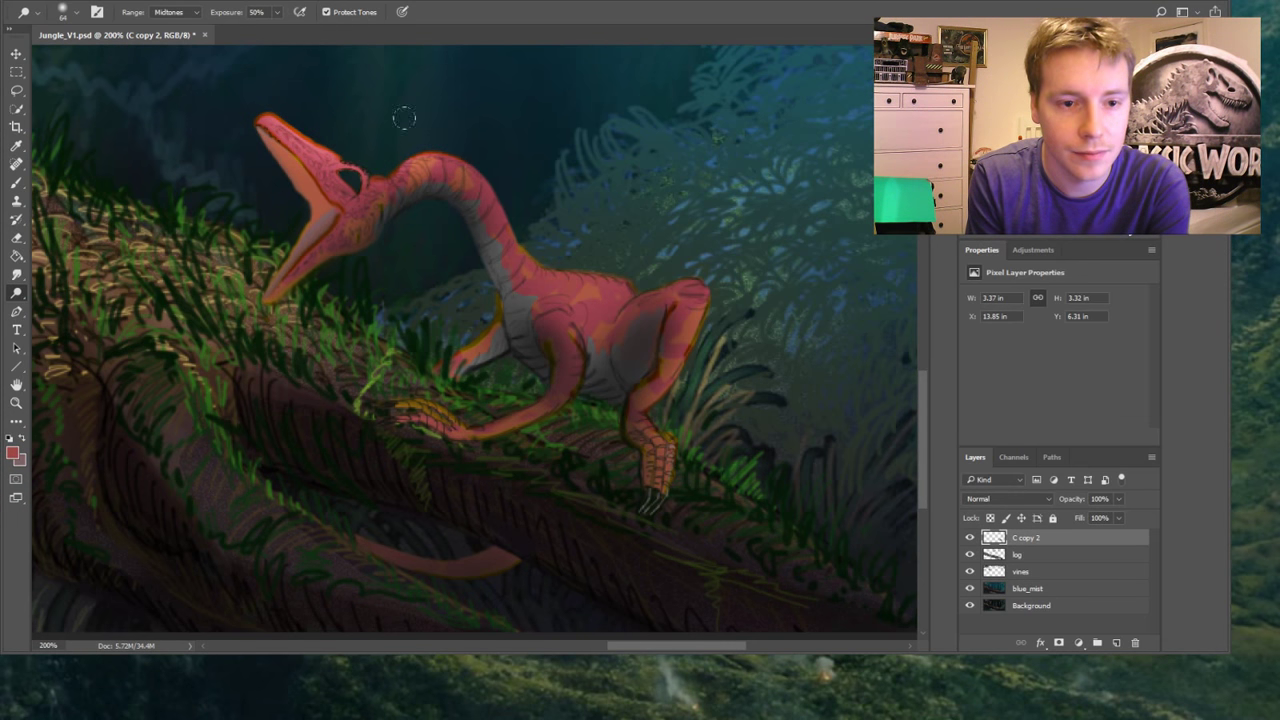
{"action": "mouse_move", "coordinate": [352, 152]}
{"action": "left_mouse_down"}
{"action": "mouse_move", "coordinate": [476, 165]}
{"action": "mouse_move", "coordinate": [514, 228]}
{"action": "mouse_move", "coordinate": [562, 270]}
{"action": "mouse_move", "coordinate": [590, 278]}
{"action": "mouse_move", "coordinate": [553, 262]}
{"action": "mouse_move", "coordinate": [598, 288]}
{"action": "mouse_move", "coordinate": [615, 282]}
{"action": "left_mouse_up"}
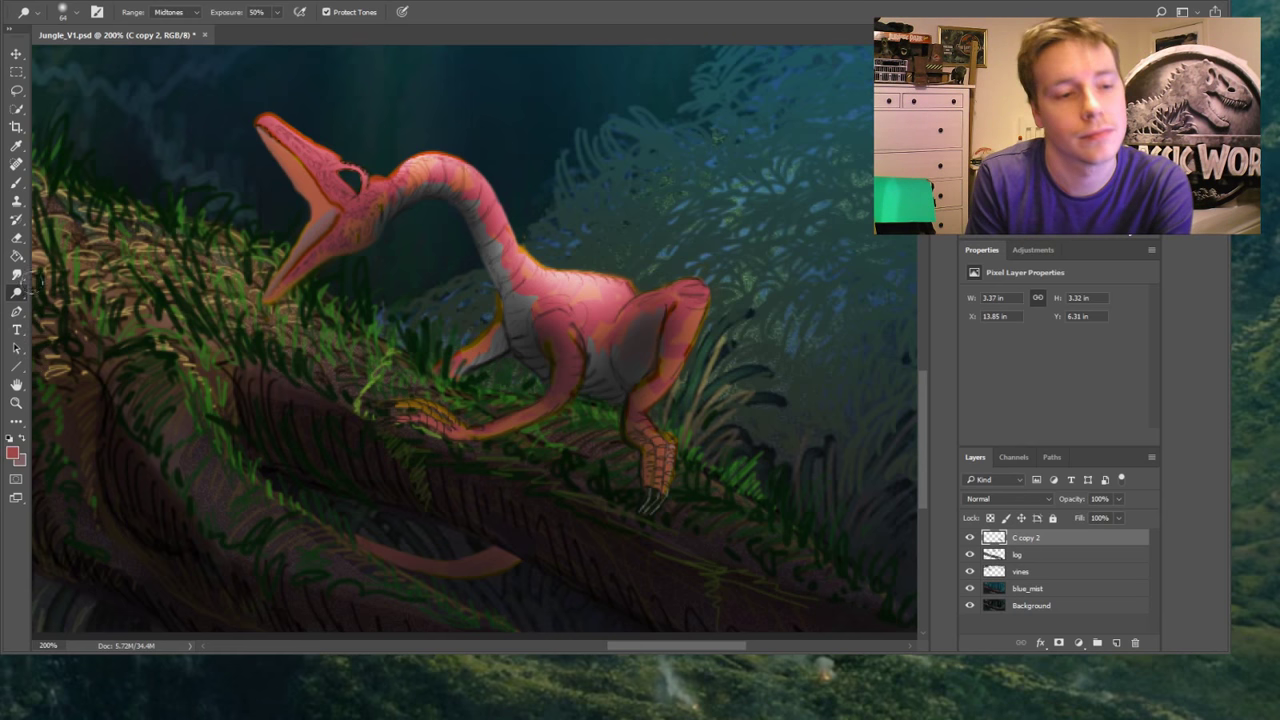
{"action": "left_click", "coordinate": [16, 402]}
{"action": "left_click", "coordinate": [399, 12]}
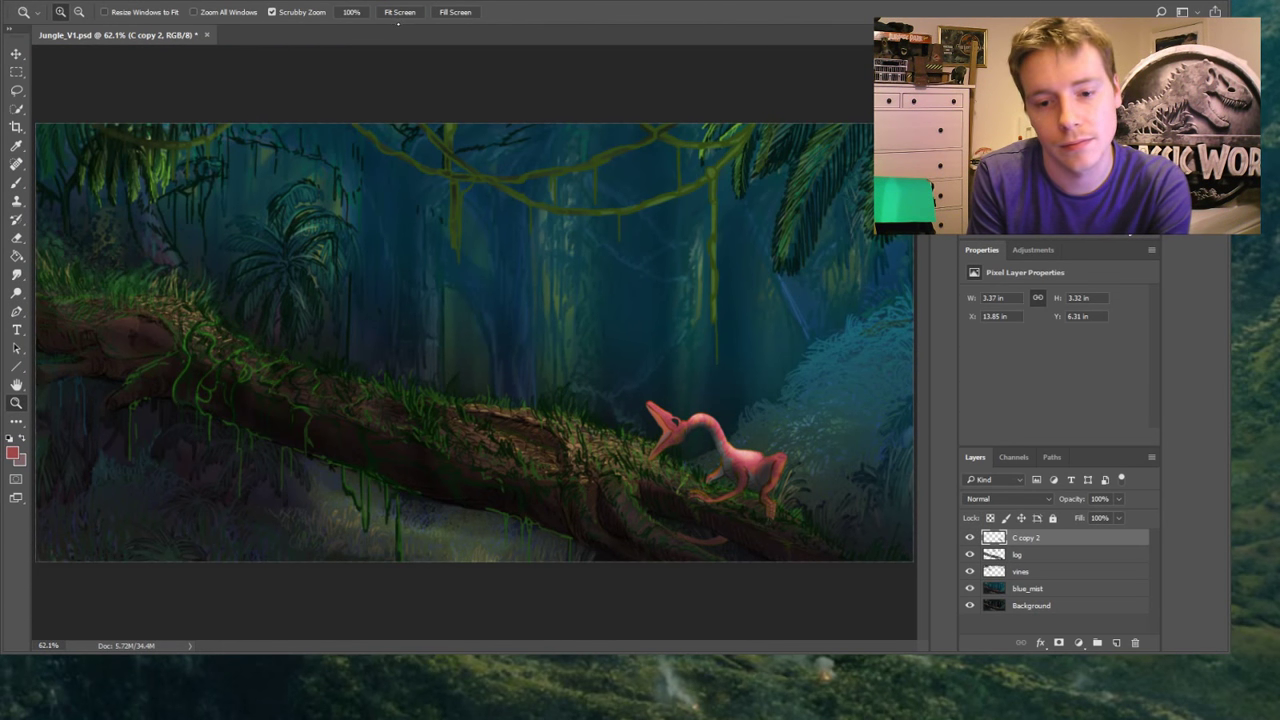
Zoom to 300% on the dinosaur's head, neck and body and adjust the view
{"action": "left_click_drag", "start_coordinate": [808, 505], "coordinate": [798, 522]}
{"action": "scroll", "coordinate": [905, 471], "scroll_direction": "up", "scroll_amount": 3}
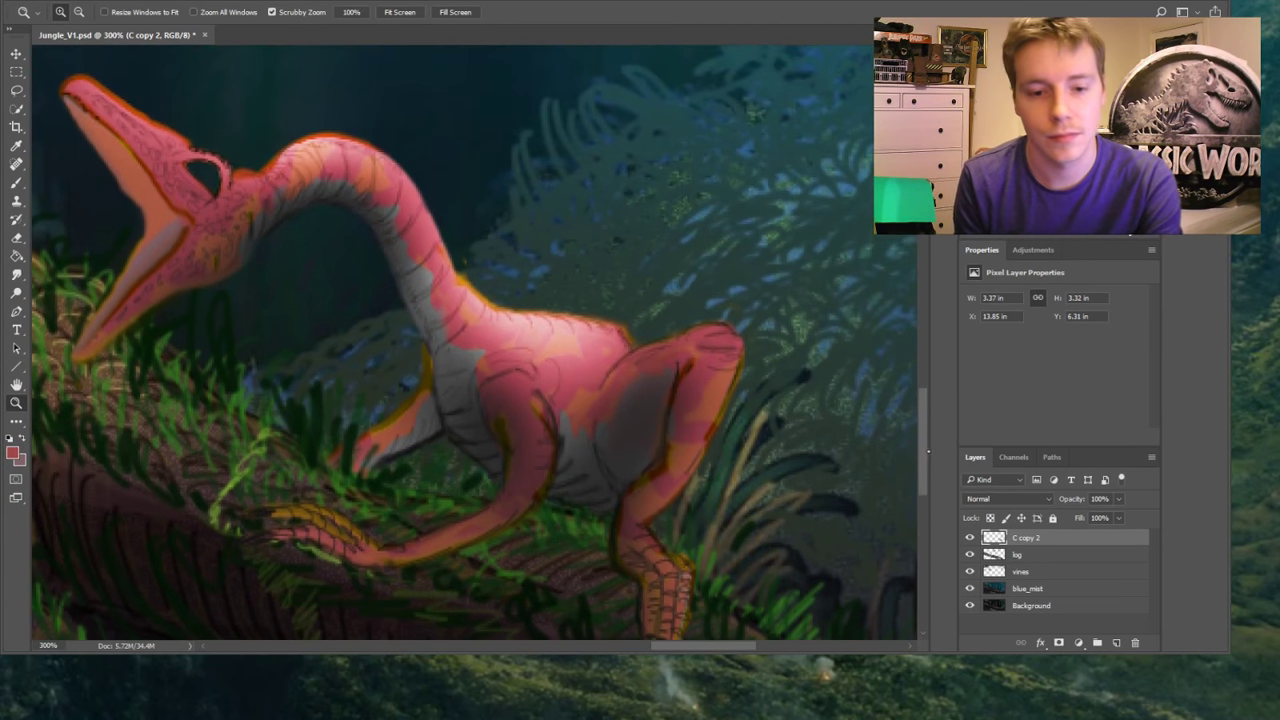
{"action": "left_click_drag", "start_coordinate": [659, 644], "coordinate": [655, 643]}
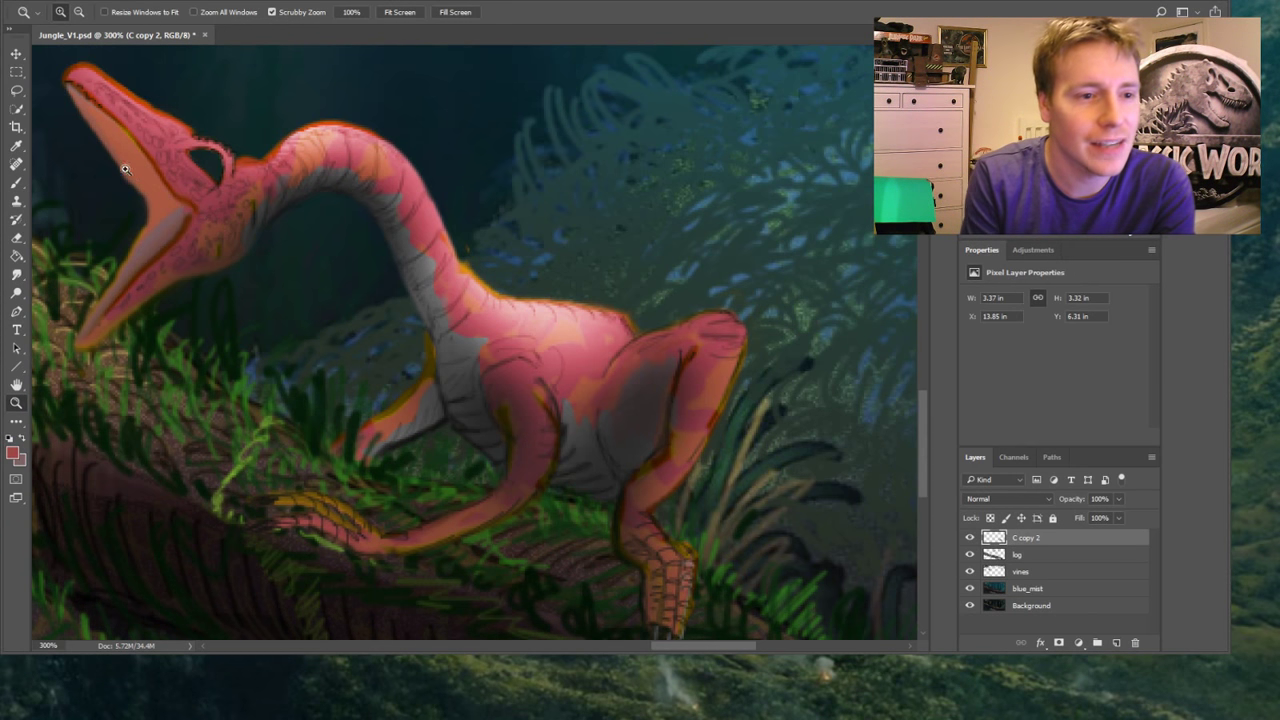
{"action": "left_click", "coordinate": [16, 90]}
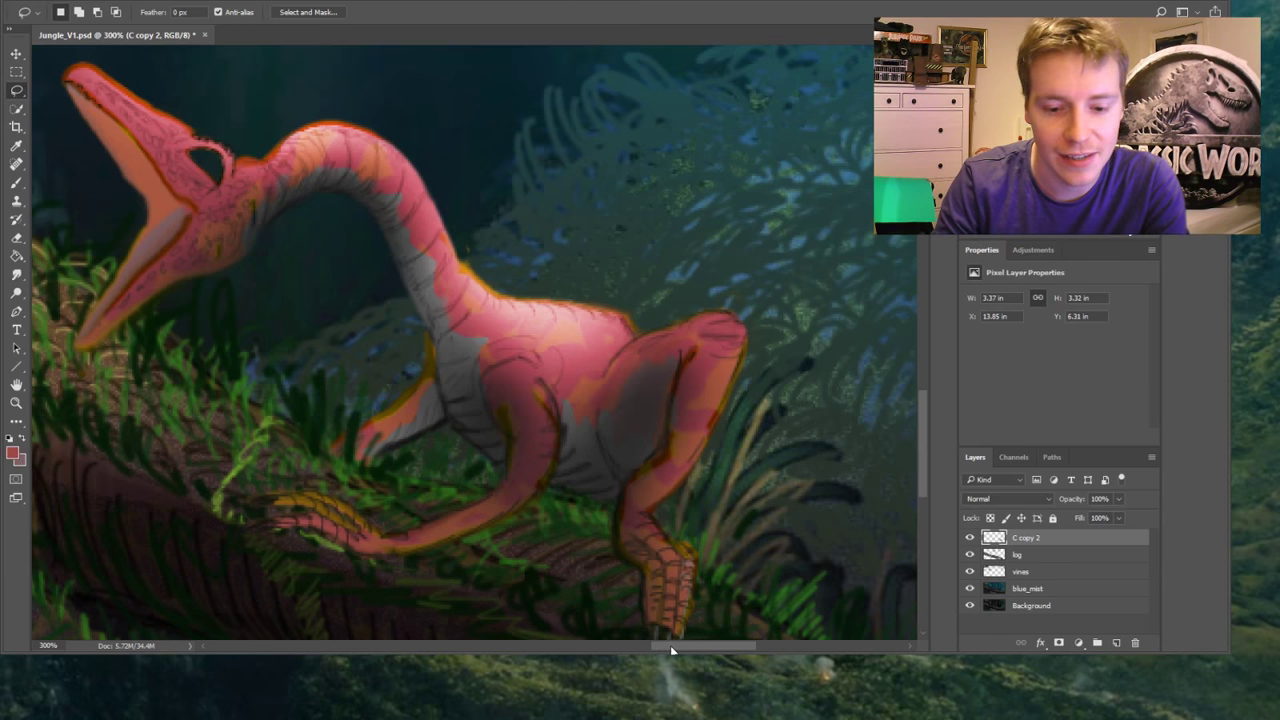
Lasso around the inside of the dinosaur's open mouth along the lower jaw
{"action": "left_click_drag", "start_coordinate": [670, 645], "coordinate": [650, 645]}
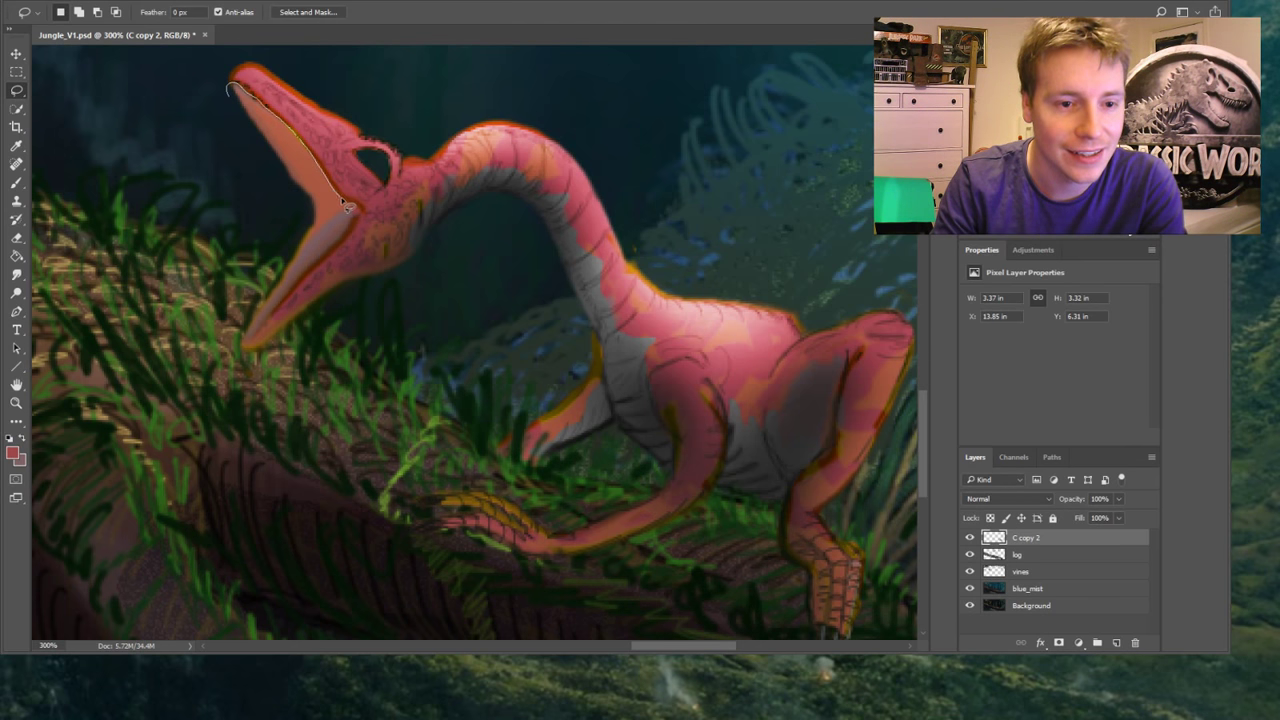
{"action": "mouse_move", "coordinate": [343, 203]}
{"action": "left_mouse_down"}
{"action": "mouse_move", "coordinate": [364, 214]}
{"action": "mouse_move", "coordinate": [320, 262]}
{"action": "left_mouse_up"}
{"action": "mouse_move", "coordinate": [281, 310]}
{"action": "left_mouse_down"}
{"action": "mouse_move", "coordinate": [230, 352]}
{"action": "mouse_move", "coordinate": [270, 240]}
{"action": "mouse_move", "coordinate": [203, 72]}
{"action": "left_mouse_up"}
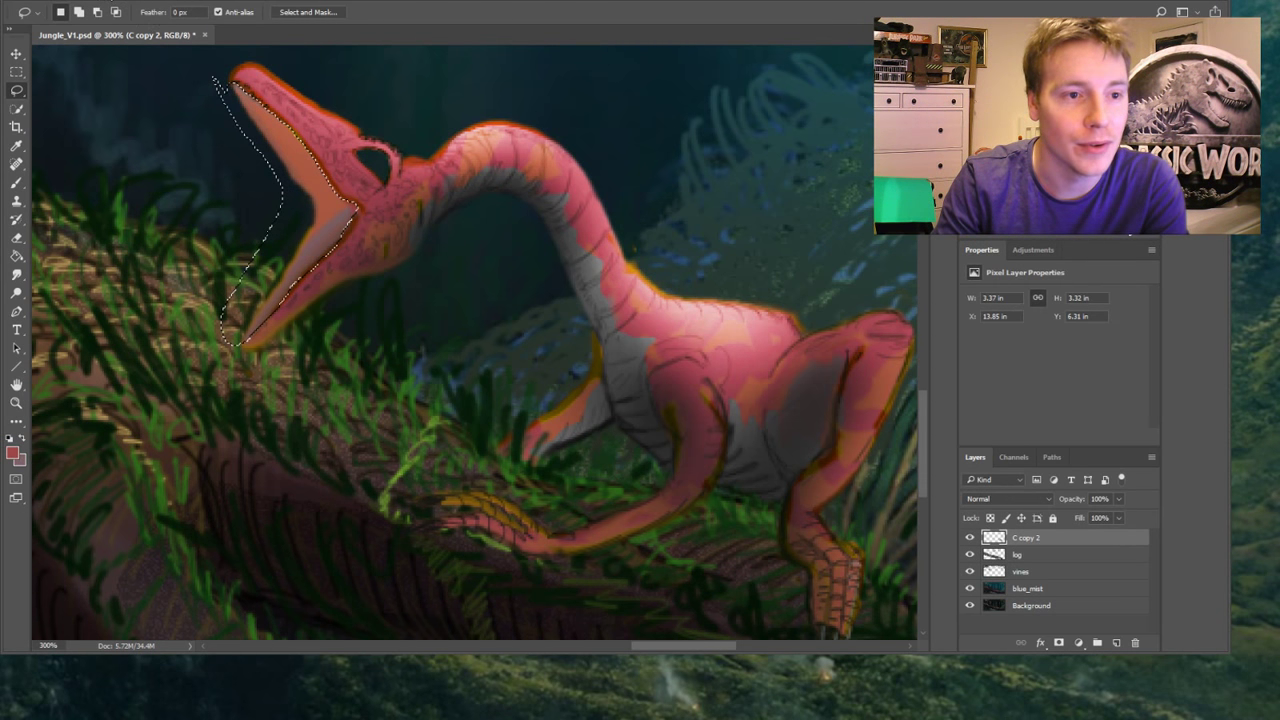
Fill the mouth interior with a vivid magenta-purple sampled from the painting, then deselect
{"action": "key", "text": "i"}
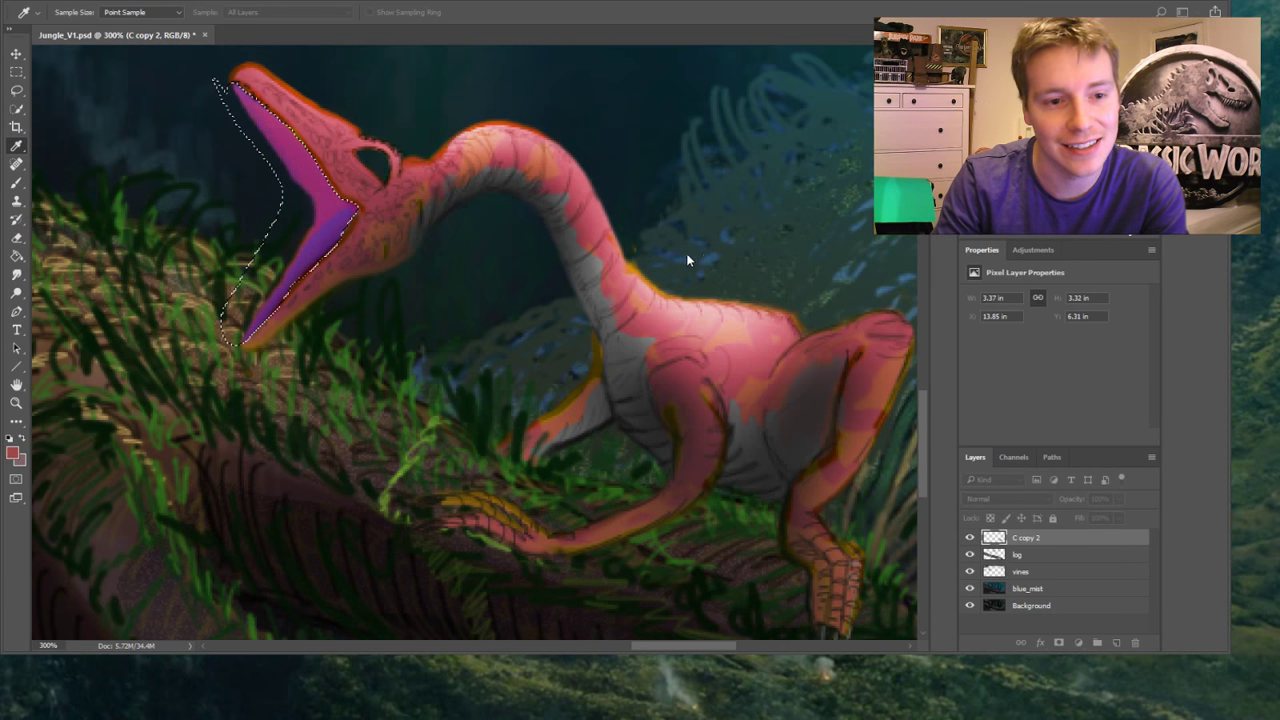
{"action": "key", "text": "l"}
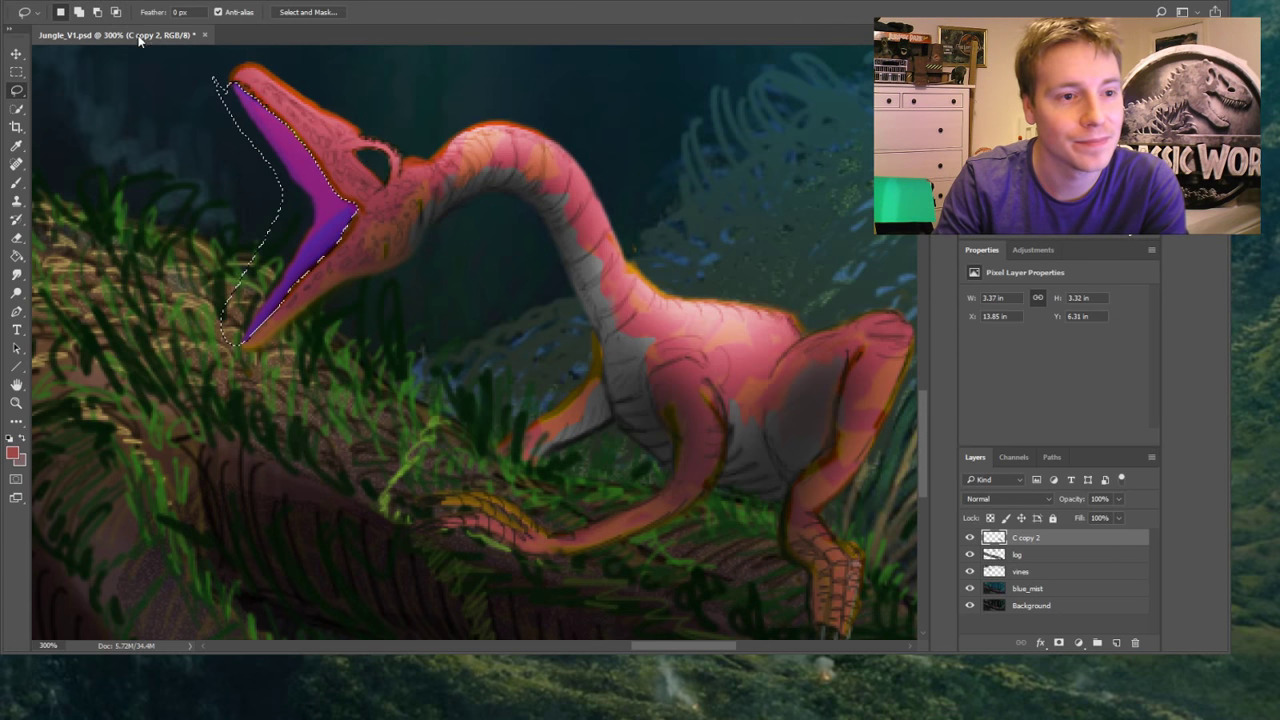
{"action": "key", "text": "i"}
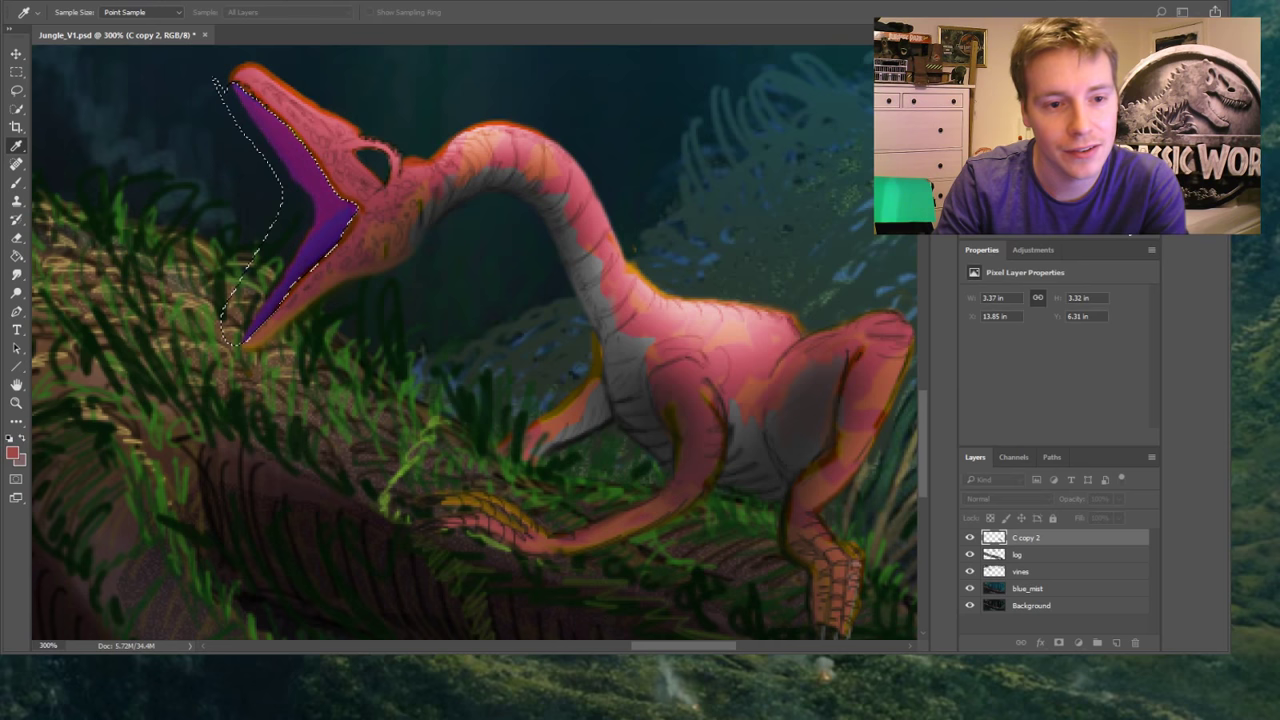
{"action": "key", "text": "ctrl+z"}
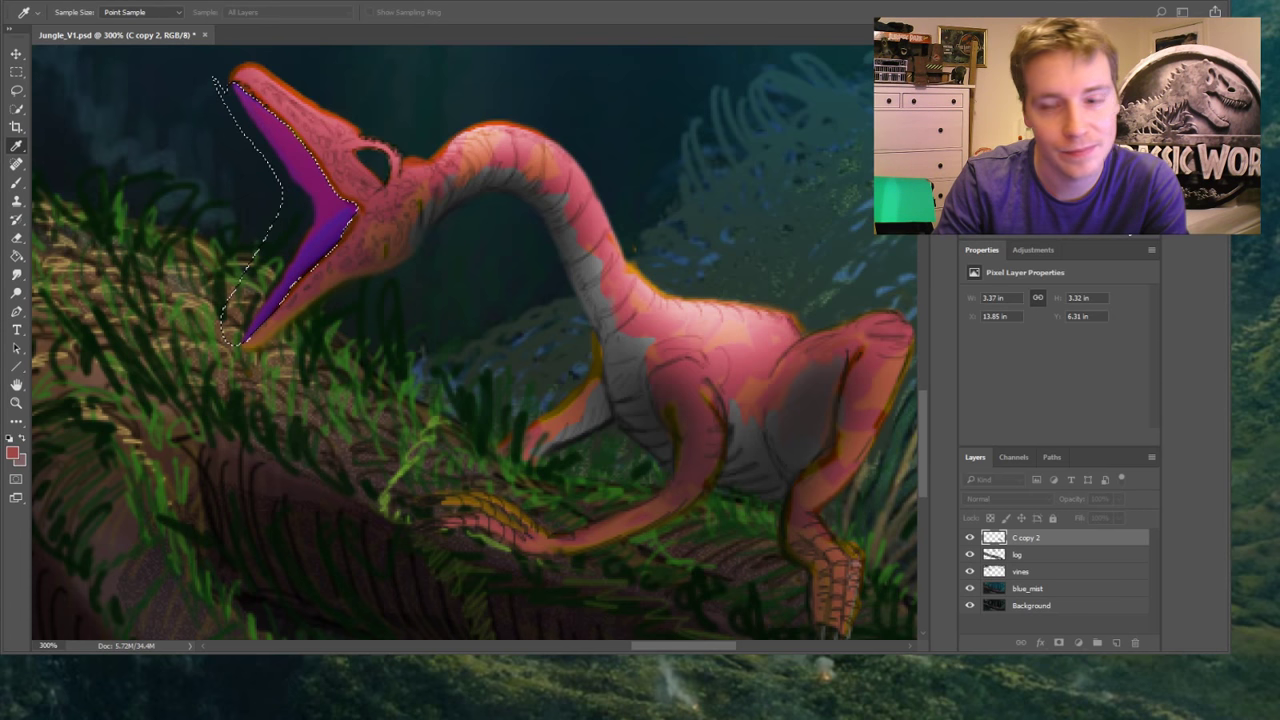
{"action": "key", "text": "l"}
{"action": "key", "text": "m"}
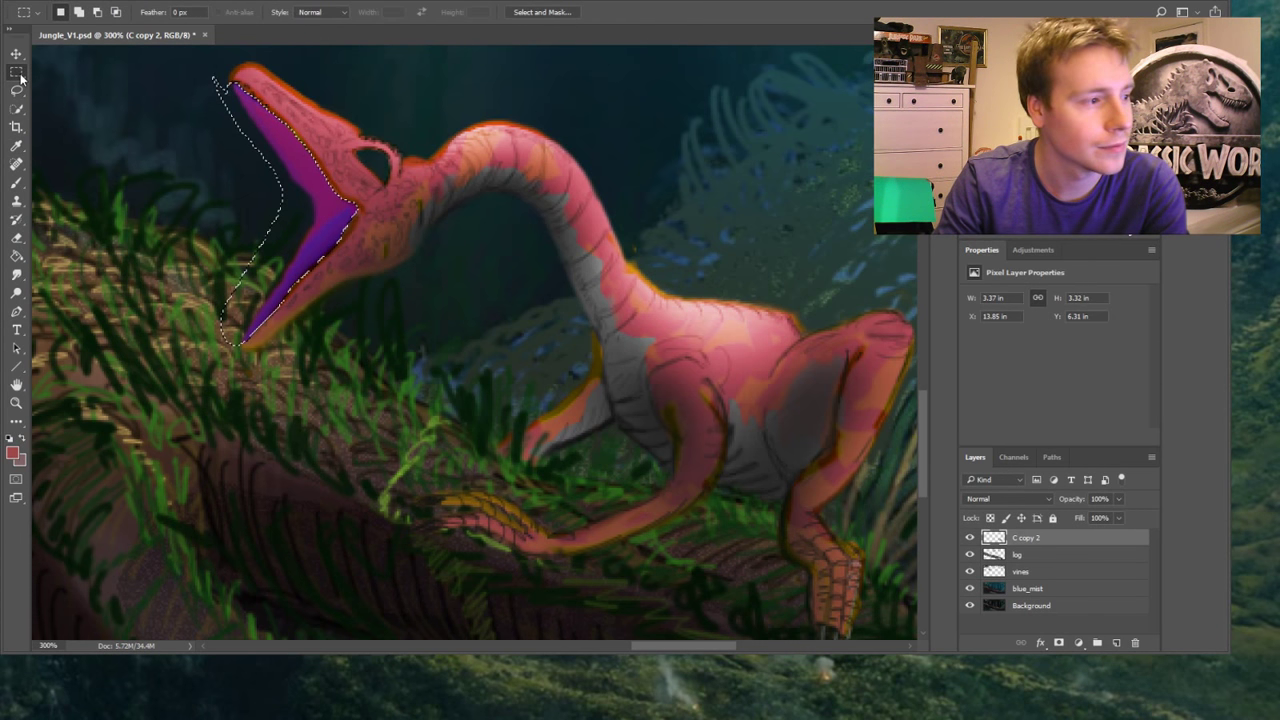
{"action": "left_click", "coordinate": [167, 149]}
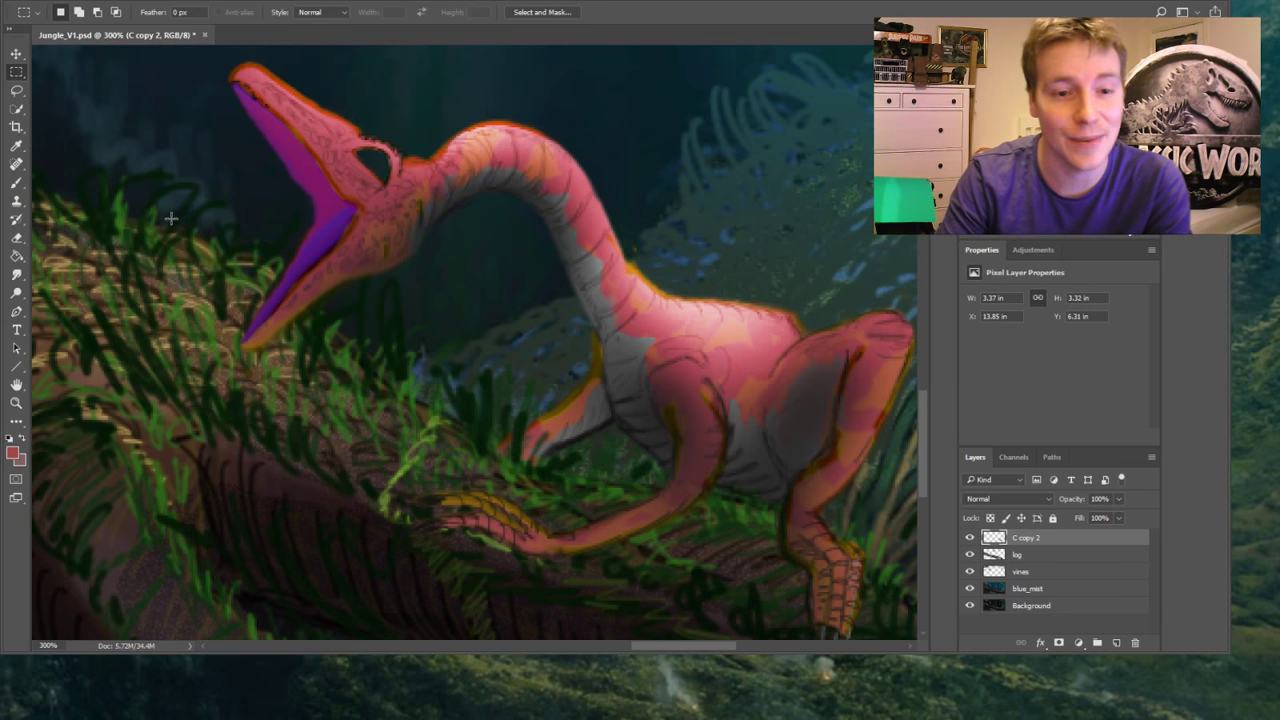
Fit the whole jungle scene, zoom back to 300% on the head, and load a near-white brush colour
{"action": "left_click", "coordinate": [20, 403]}
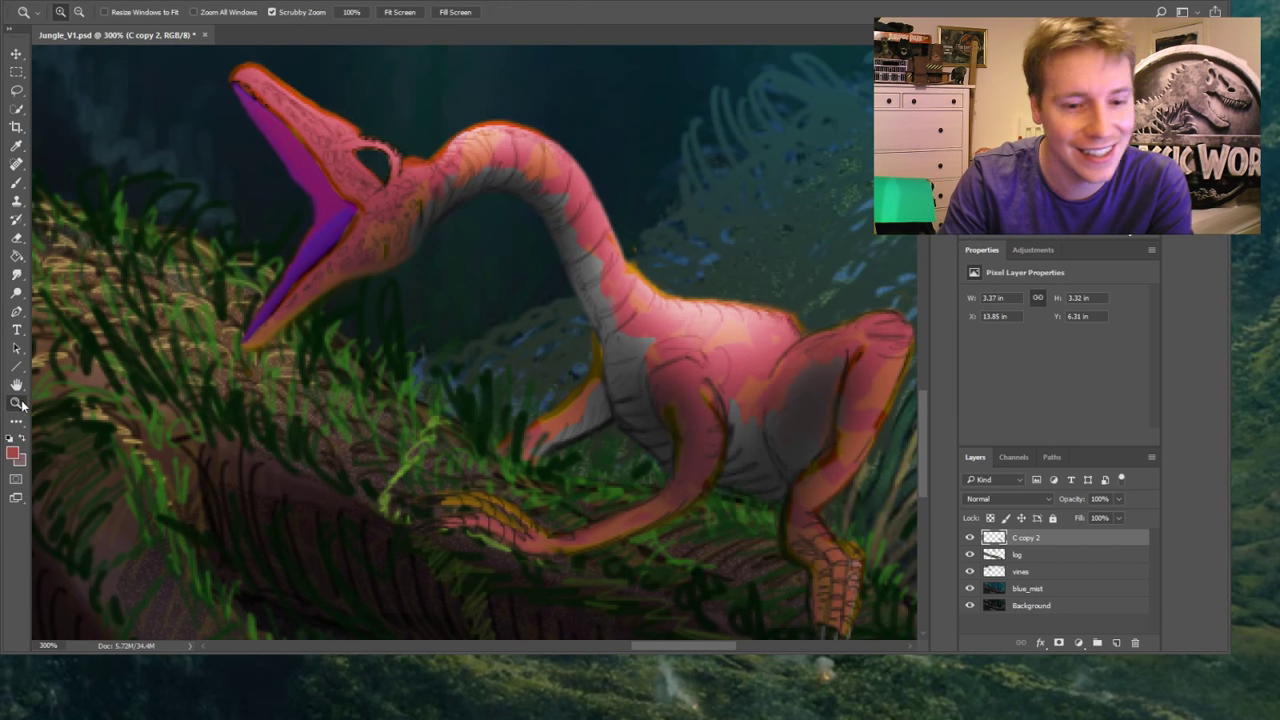
{"action": "left_click", "coordinate": [304, 112]}
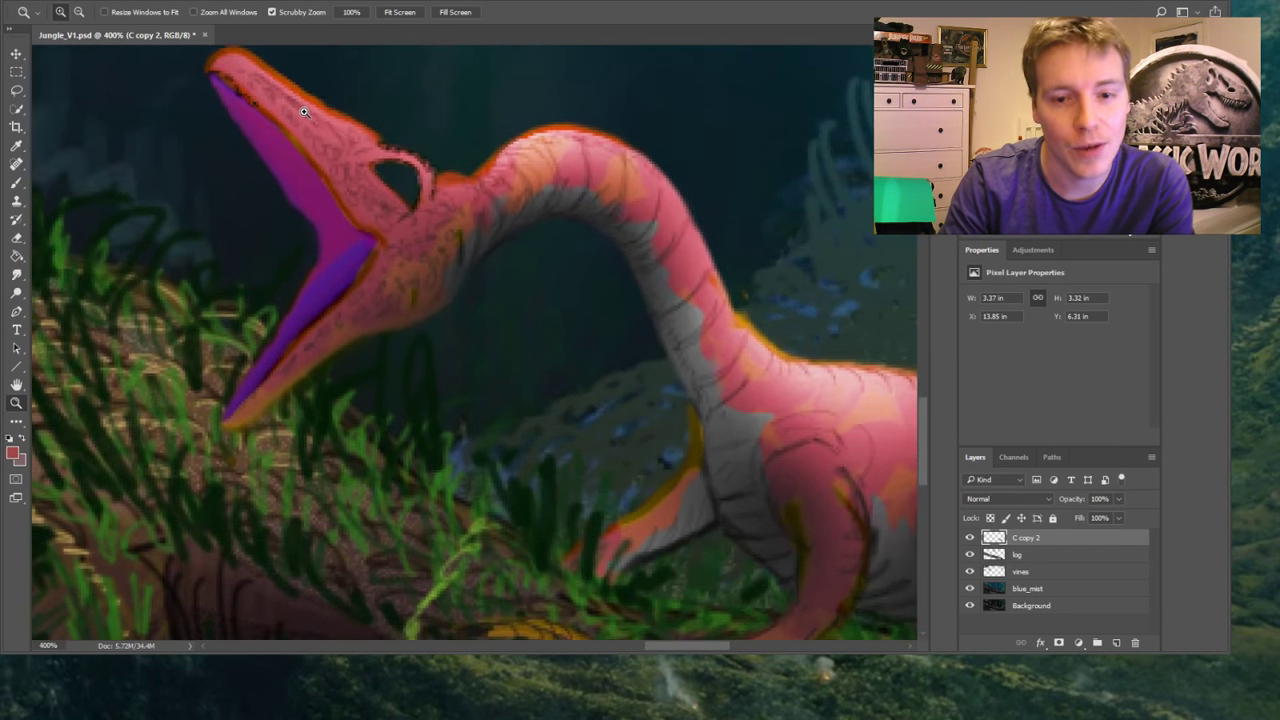
{"action": "left_click", "coordinate": [409, 16]}
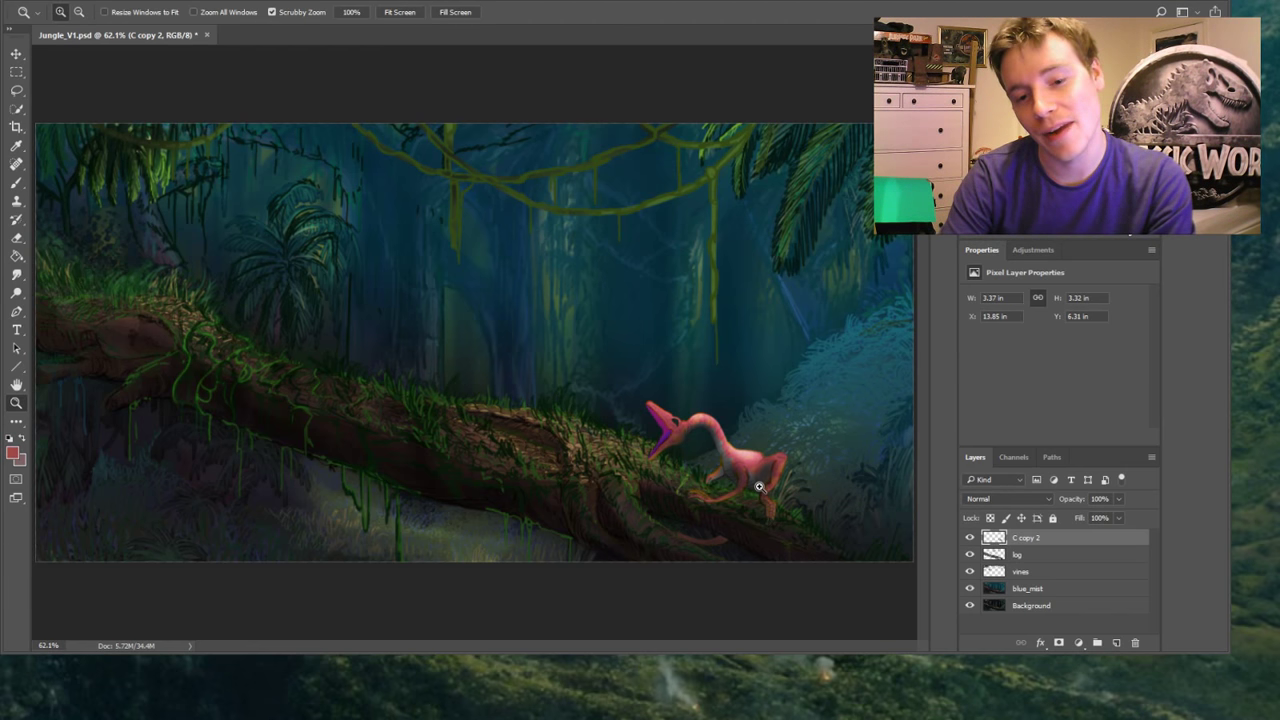
{"action": "left_click_drag", "start_coordinate": [759, 487], "coordinate": [812, 512]}
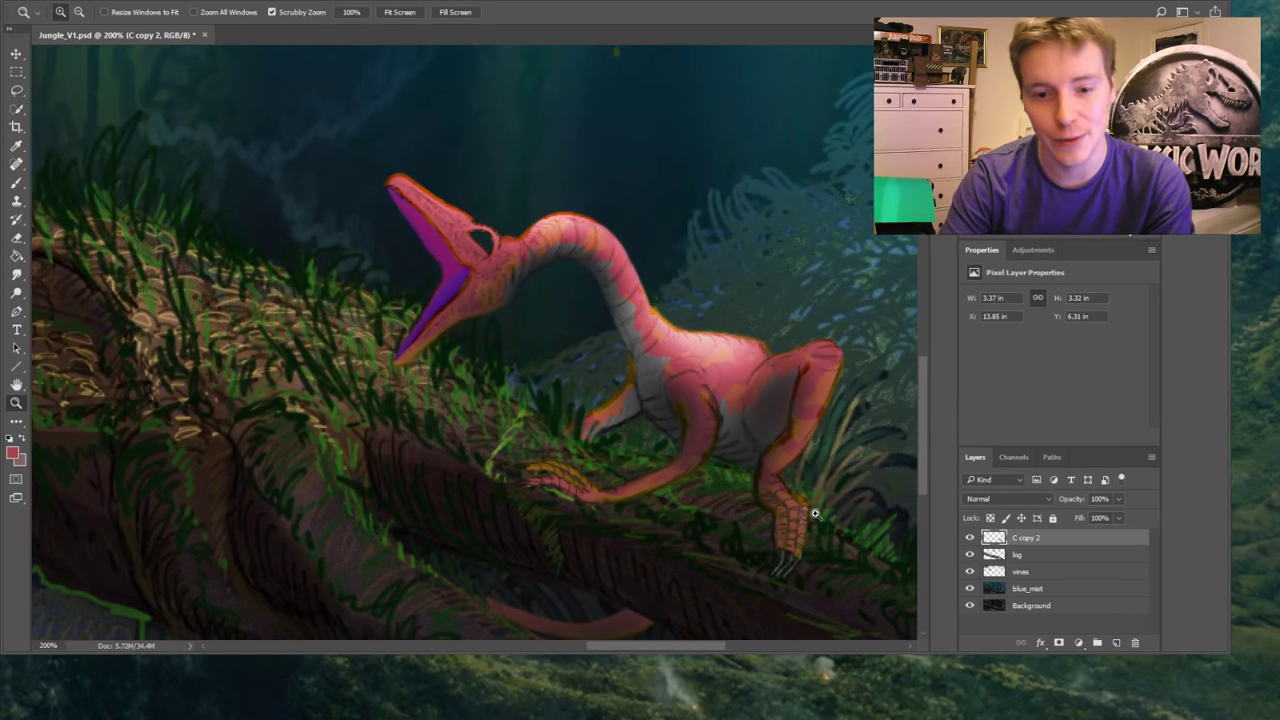
{"action": "left_click", "coordinate": [815, 513]}
{"action": "scroll", "coordinate": [663, 434], "scroll_direction": "up", "scroll_amount": 3}
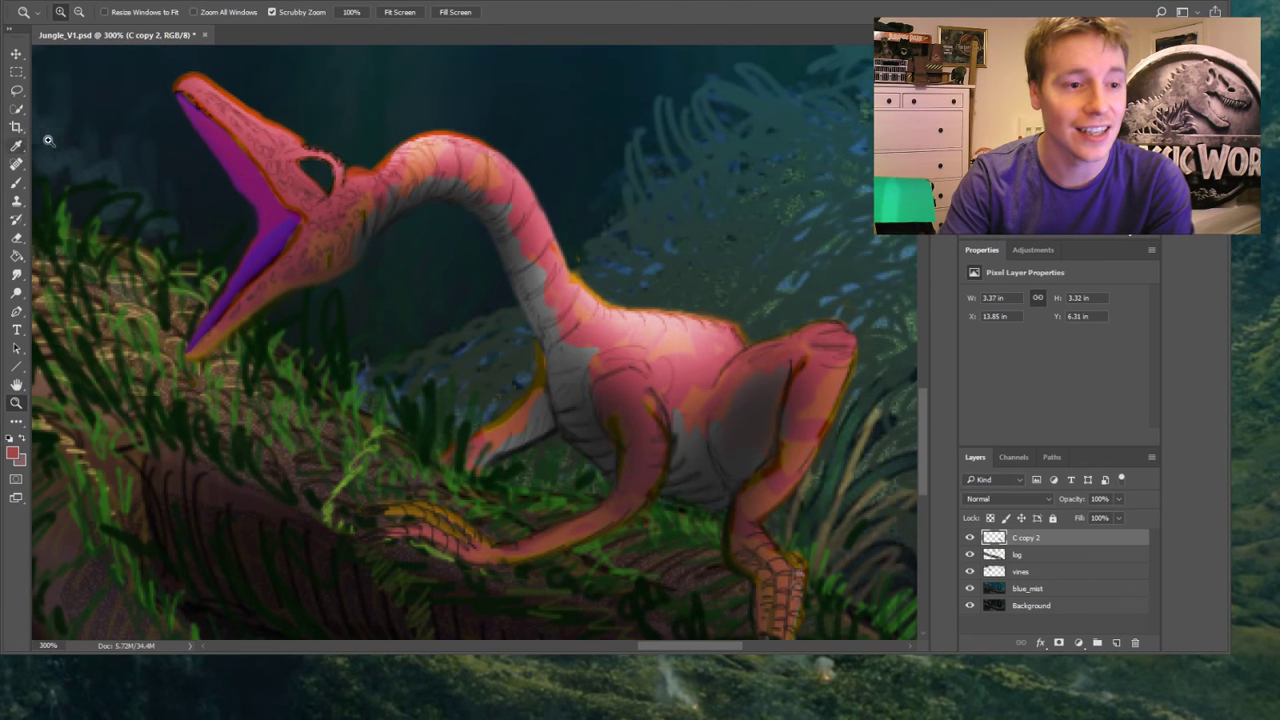
{"action": "key", "text": "b"}
{"action": "key", "text": "i"}
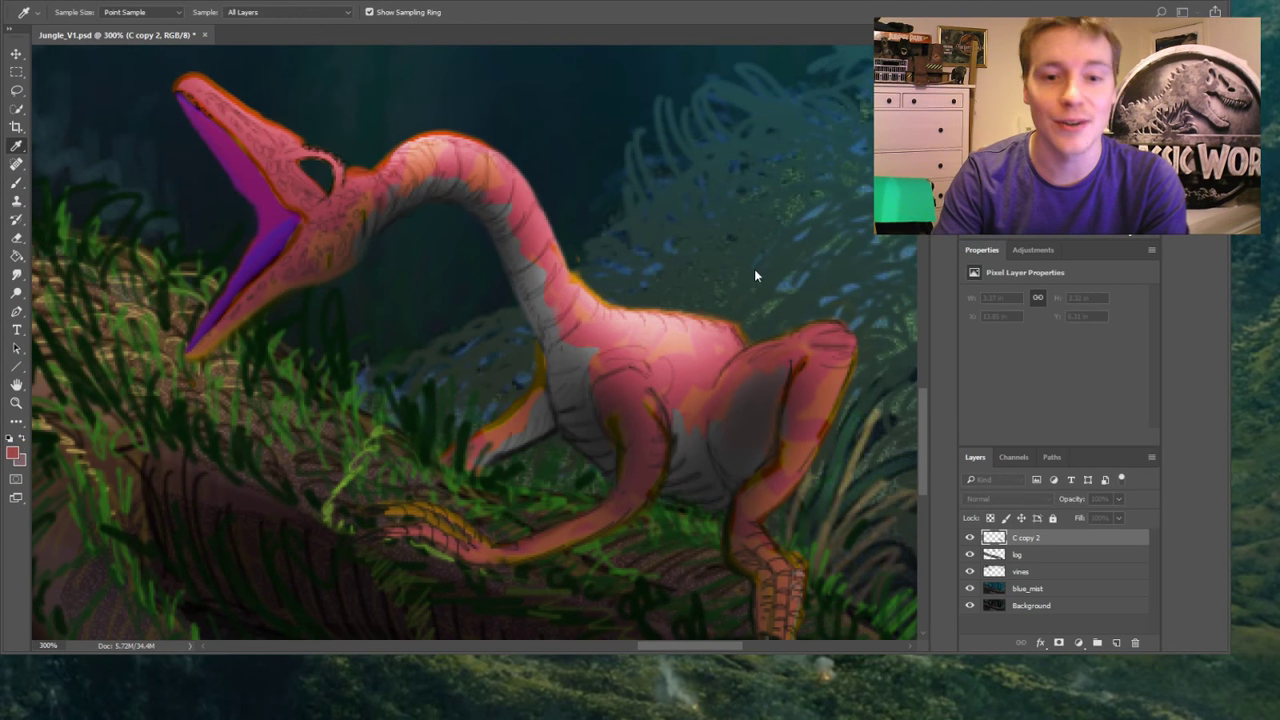
{"action": "key", "text": "b"}
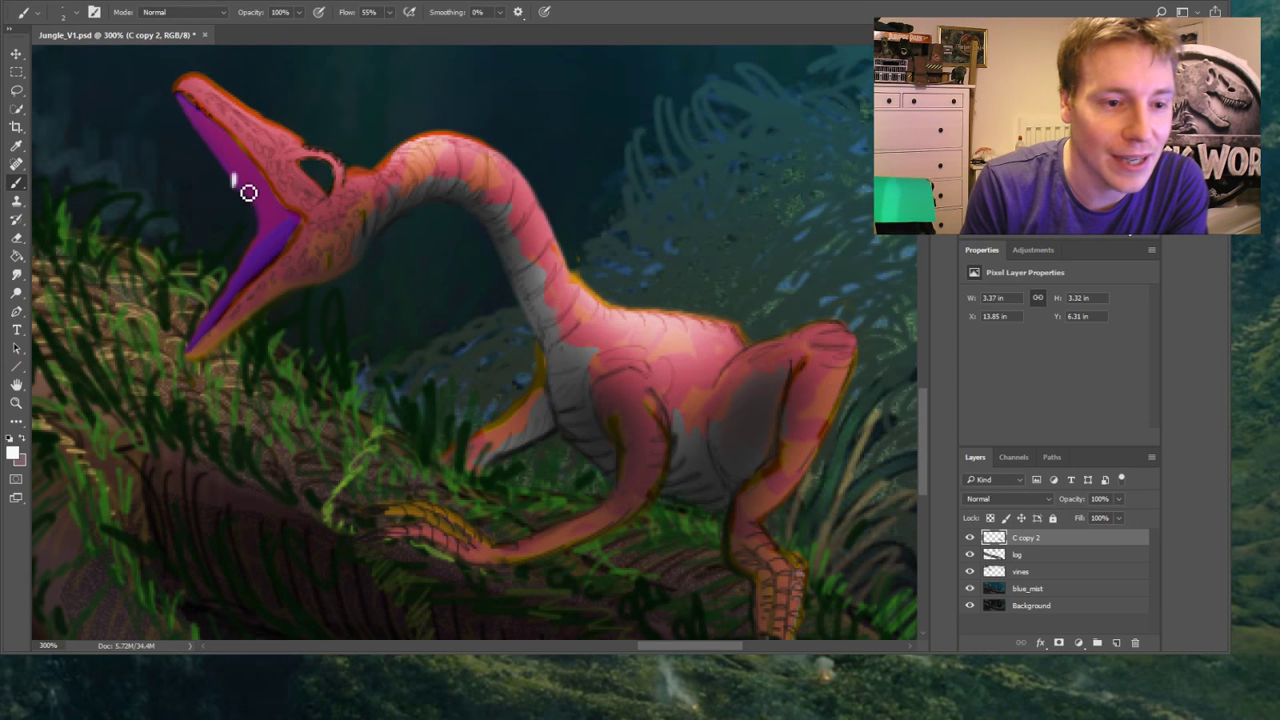
Dab separate white teeth along the upper beak edge and brighten the lower jaw edge at 39% opacity
{"action": "left_click_drag", "start_coordinate": [246, 194], "coordinate": [262, 218]}
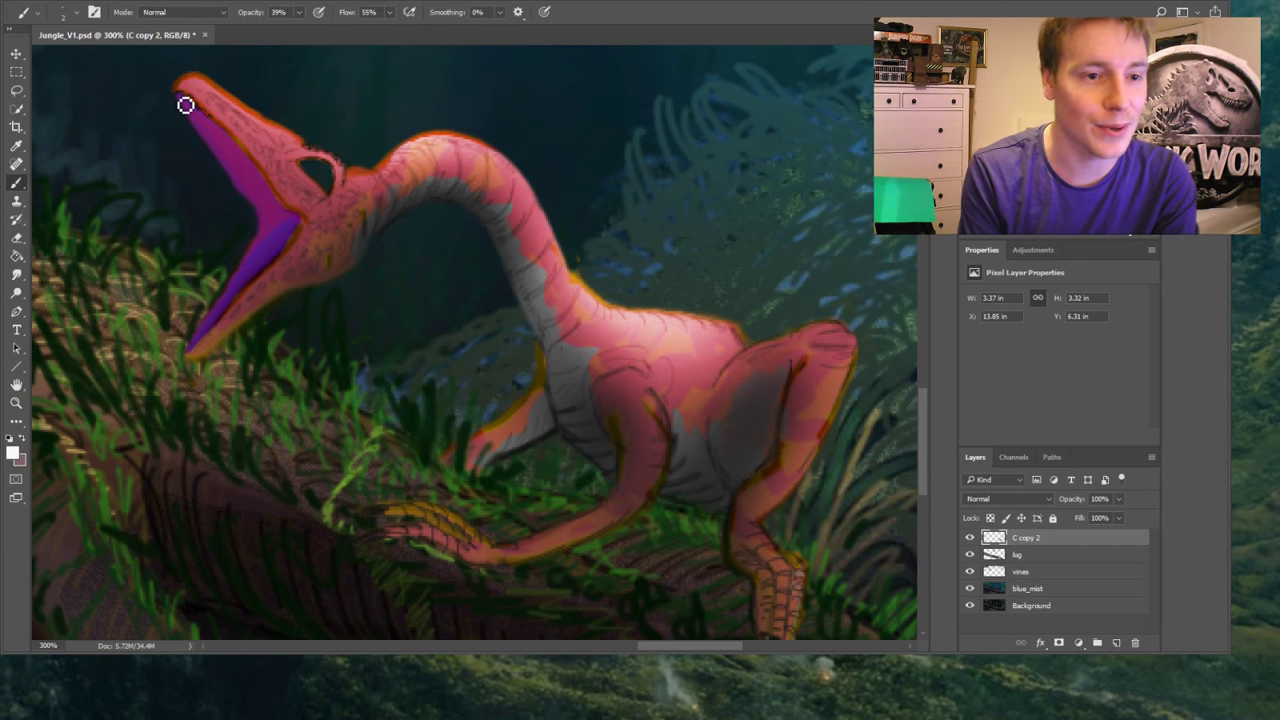
{"action": "mouse_move", "coordinate": [186, 103]}
{"action": "left_mouse_down"}
{"action": "mouse_move", "coordinate": [215, 177]}
{"action": "mouse_move", "coordinate": [267, 222]}
{"action": "left_mouse_up"}
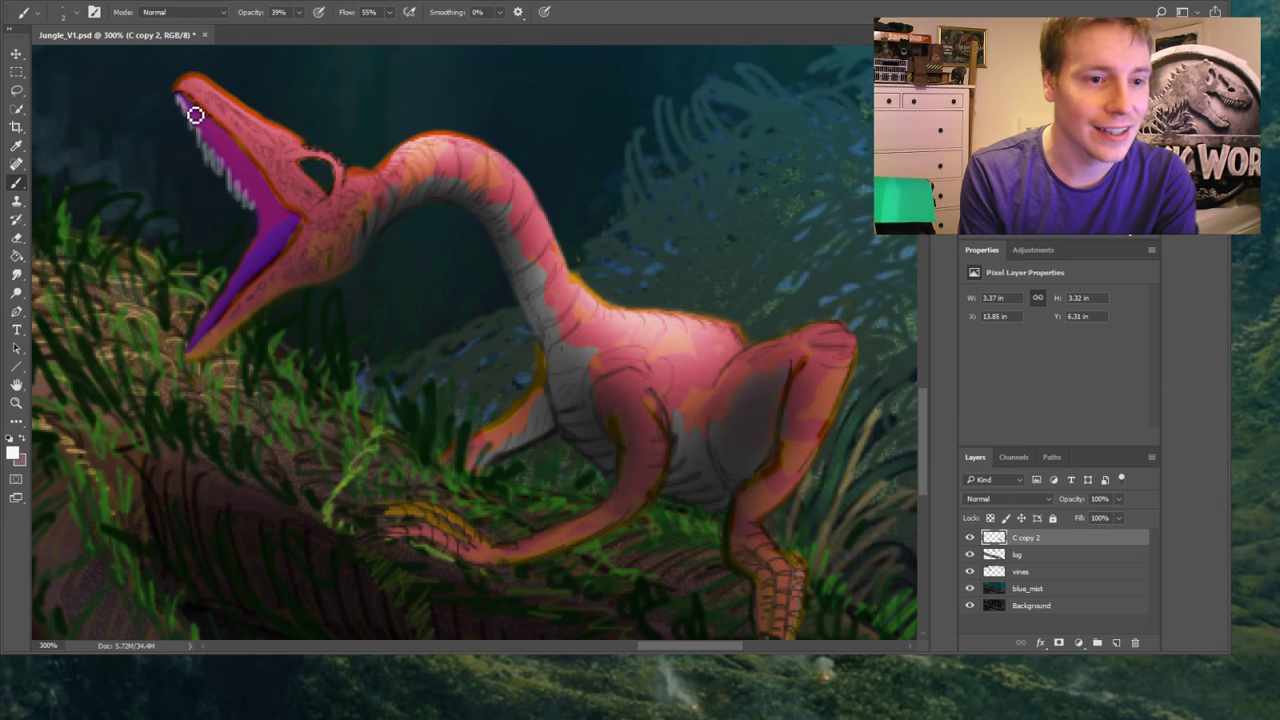
{"action": "mouse_move", "coordinate": [206, 121]}
{"action": "left_mouse_down"}
{"action": "mouse_move", "coordinate": [277, 209]}
{"action": "mouse_move", "coordinate": [266, 184]}
{"action": "mouse_move", "coordinate": [270, 204]}
{"action": "mouse_move", "coordinate": [227, 142]}
{"action": "mouse_move", "coordinate": [297, 255]}
{"action": "mouse_move", "coordinate": [296, 242]}
{"action": "mouse_move", "coordinate": [260, 289]}
{"action": "mouse_move", "coordinate": [260, 248]}
{"action": "mouse_move", "coordinate": [219, 318]}
{"action": "left_mouse_up"}
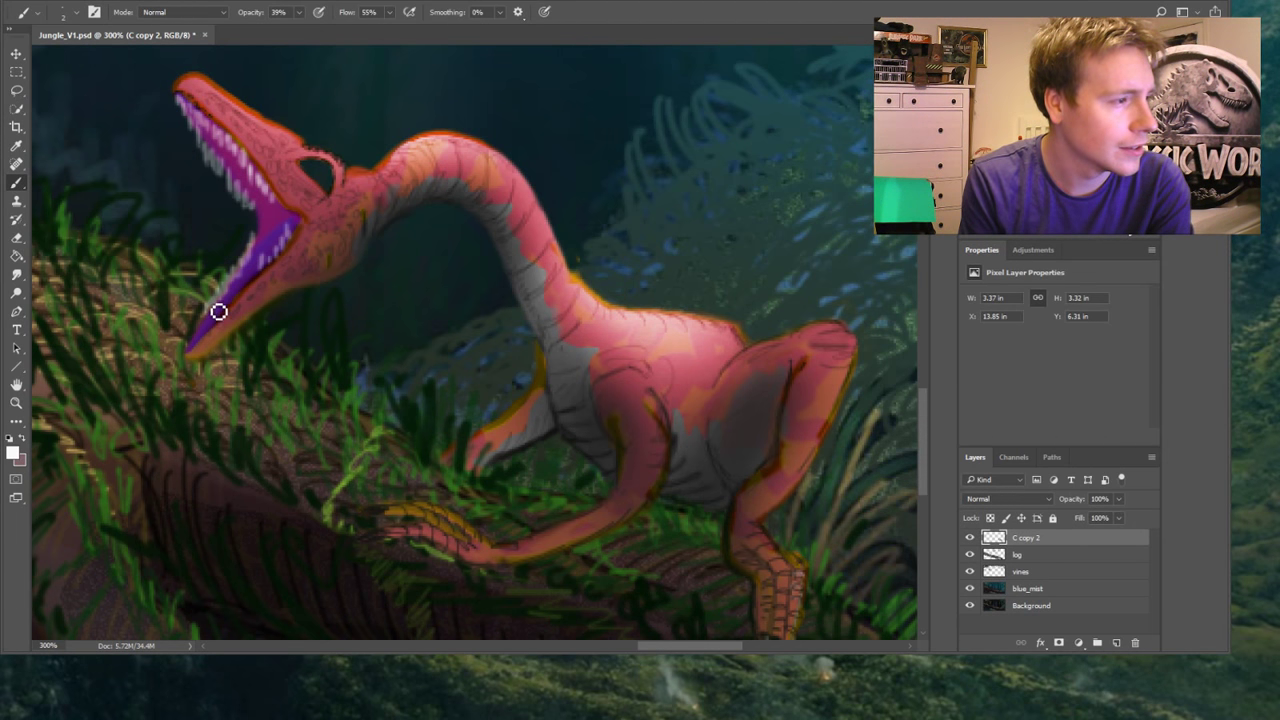
{"action": "mouse_move", "coordinate": [204, 334]}
{"action": "left_mouse_down"}
{"action": "mouse_move", "coordinate": [200, 346]}
{"action": "mouse_move", "coordinate": [260, 269]}
{"action": "mouse_move", "coordinate": [325, 226]}
{"action": "left_mouse_up"}
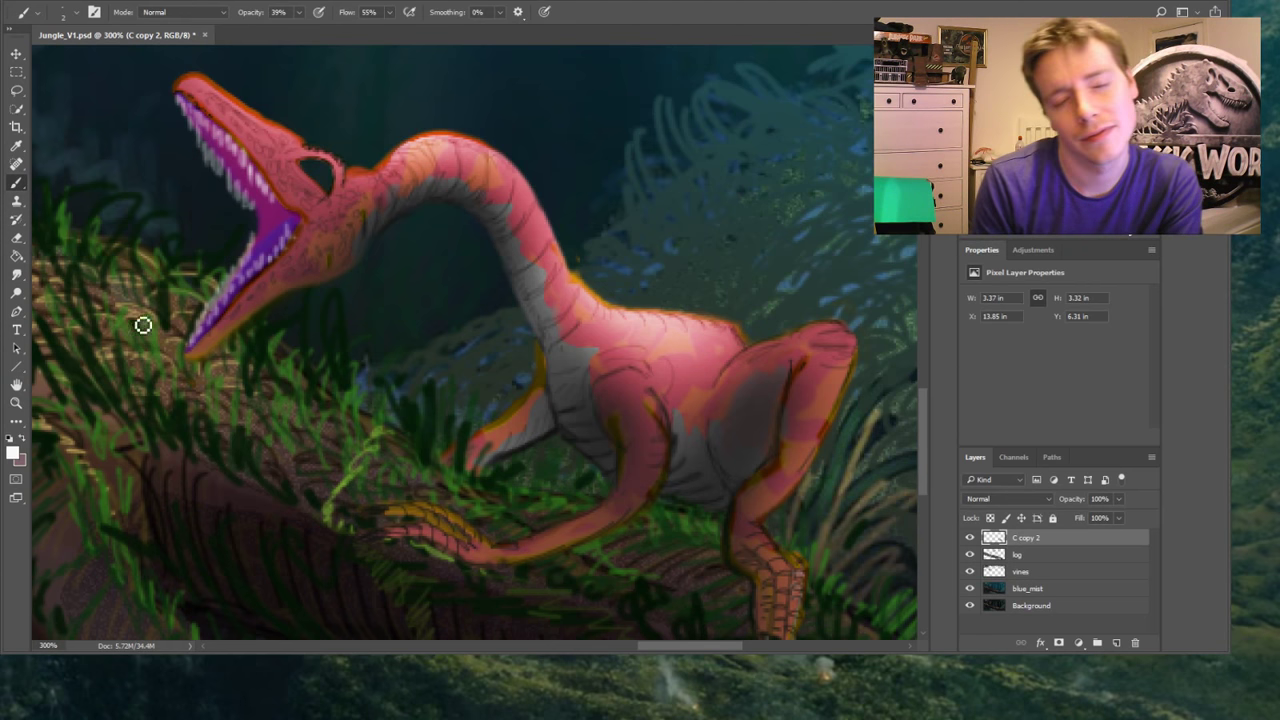
{"action": "left_click", "coordinate": [16, 90]}
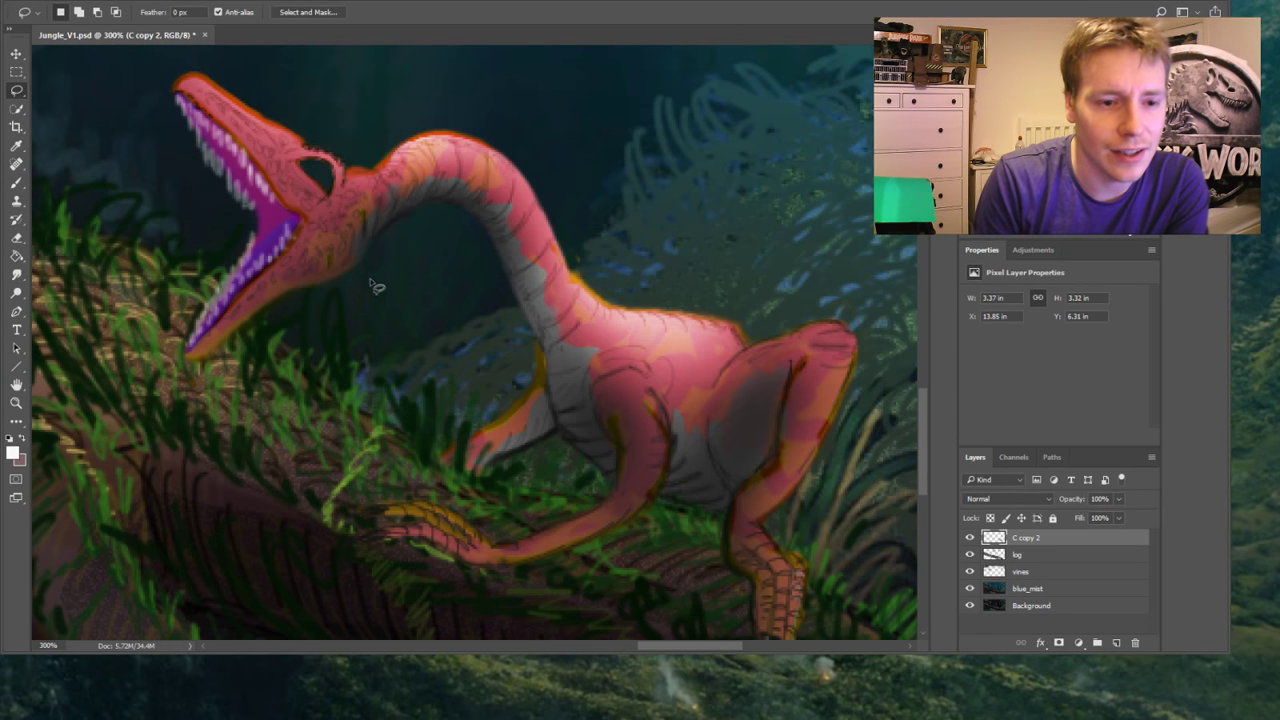
Lasso the lower jaw and warp it left and downward so the mouth gapes wider
{"action": "left_click_drag", "start_coordinate": [385, 256], "coordinate": [310, 228]}
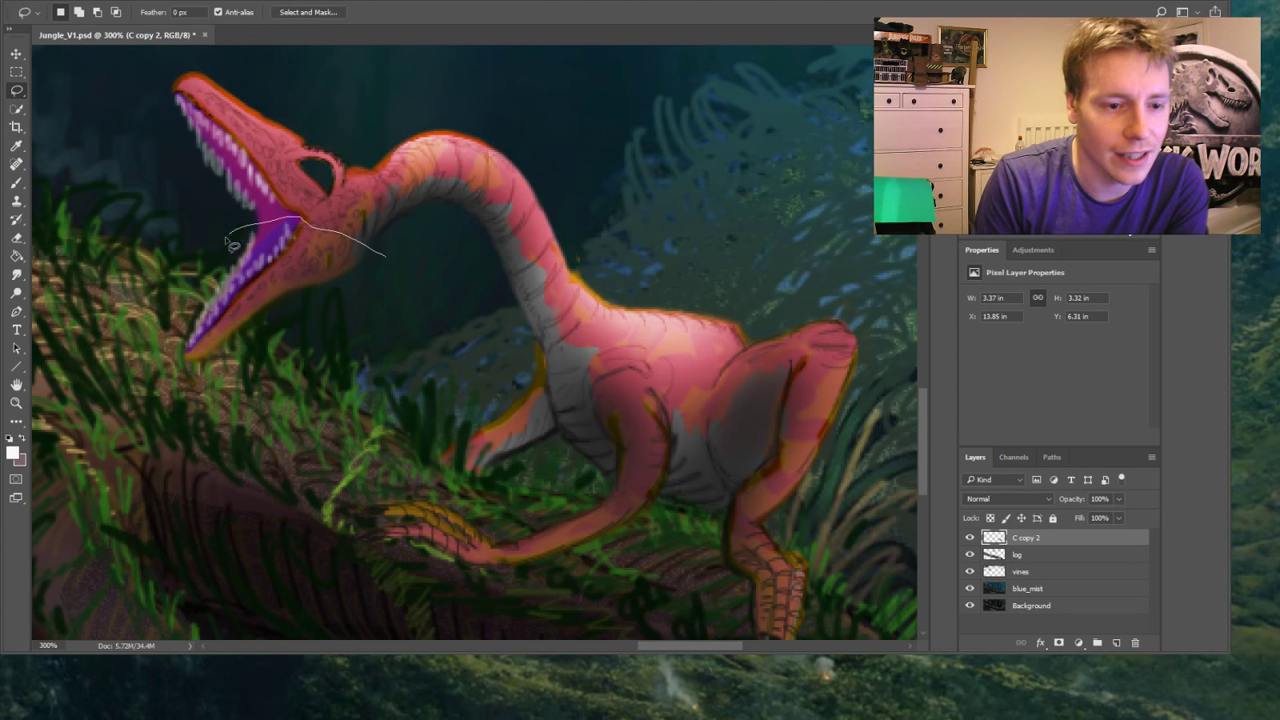
{"action": "left_click_drag", "start_coordinate": [232, 245], "coordinate": [195, 396]}
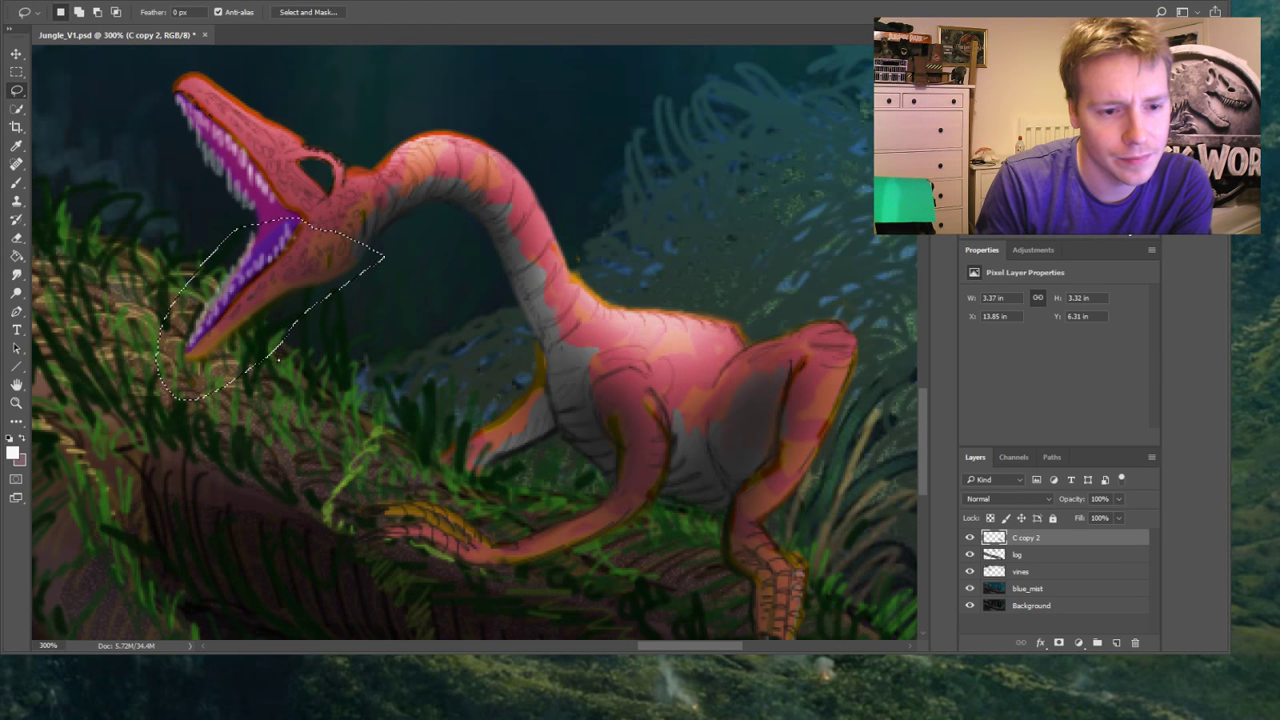
{"action": "key", "text": "ctrl+t"}
{"action": "left_click_drag", "start_coordinate": [165, 375], "coordinate": [123, 367]}
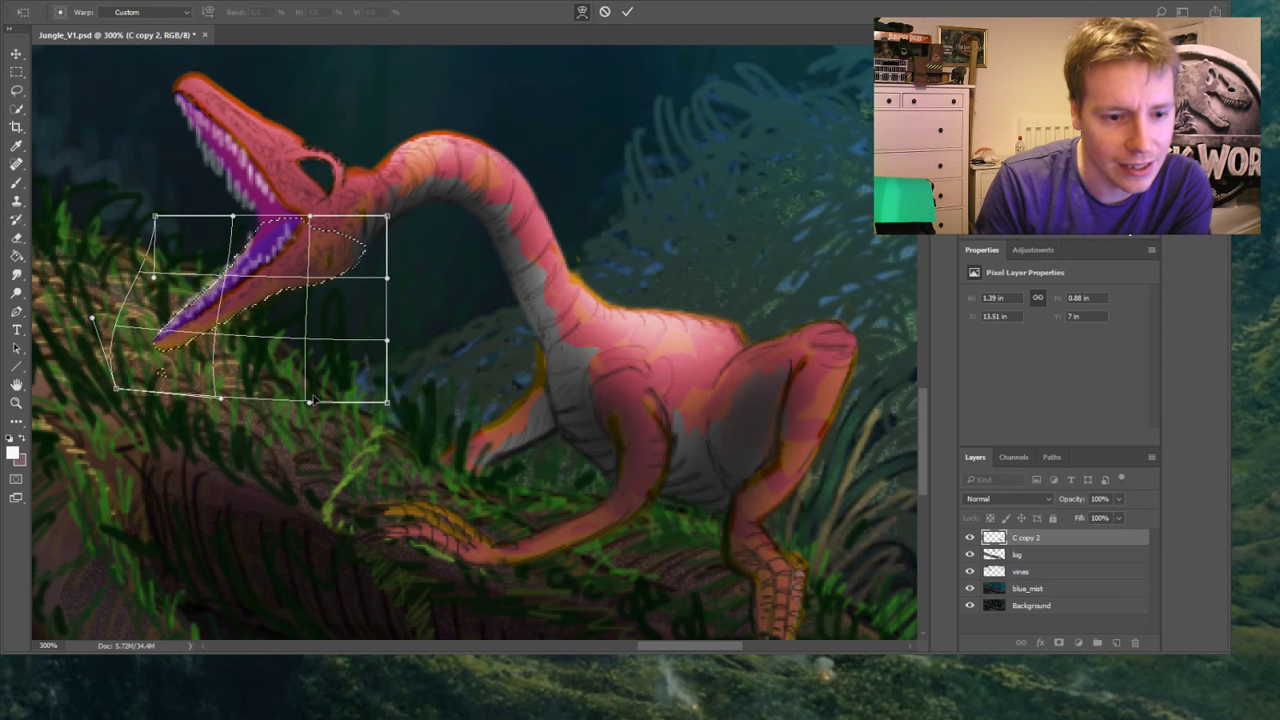
{"action": "left_click_drag", "start_coordinate": [312, 400], "coordinate": [320, 420]}
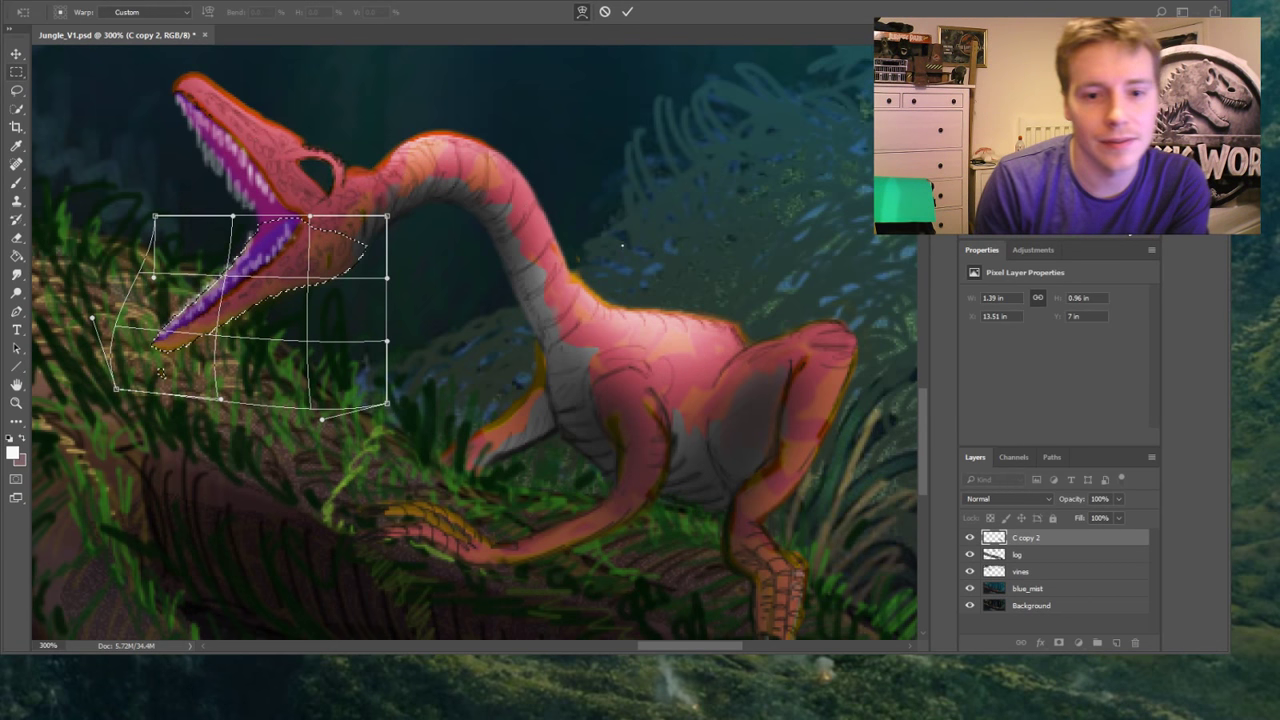
{"action": "key", "text": "Return"}
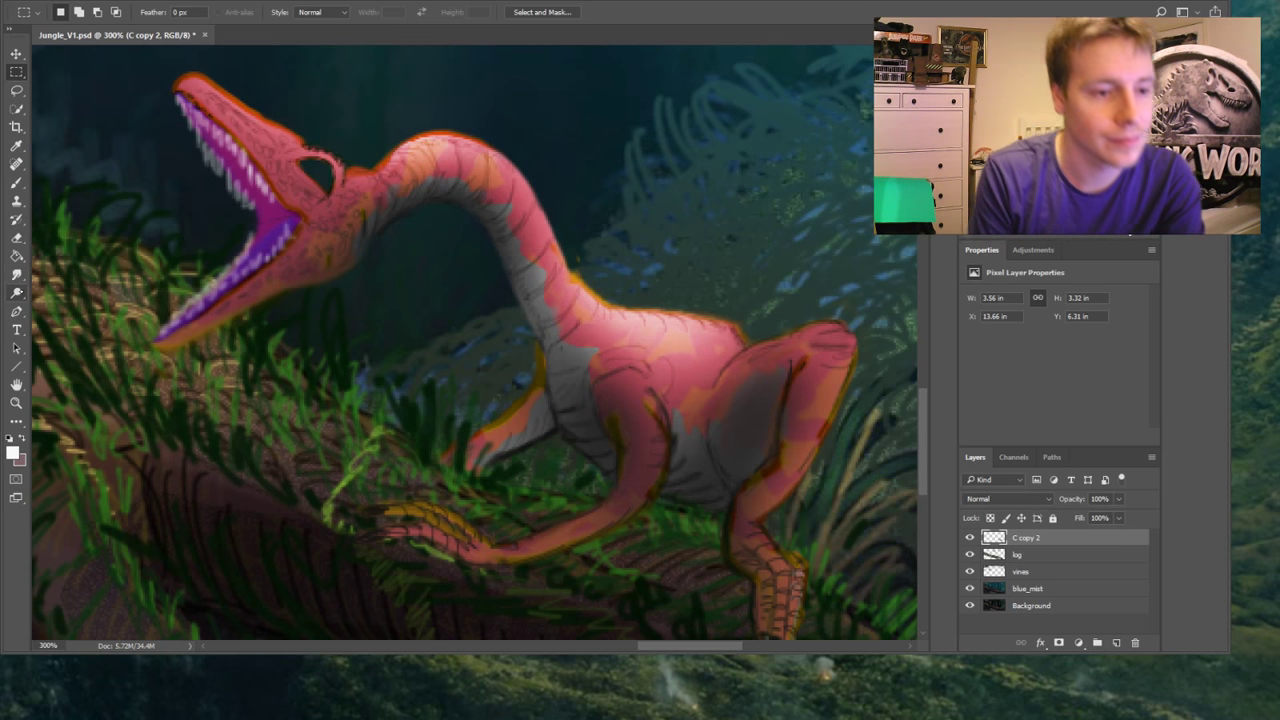
Smudge the dinosaur's dark eye outline to soften and reshape it
{"action": "key", "text": "o"}
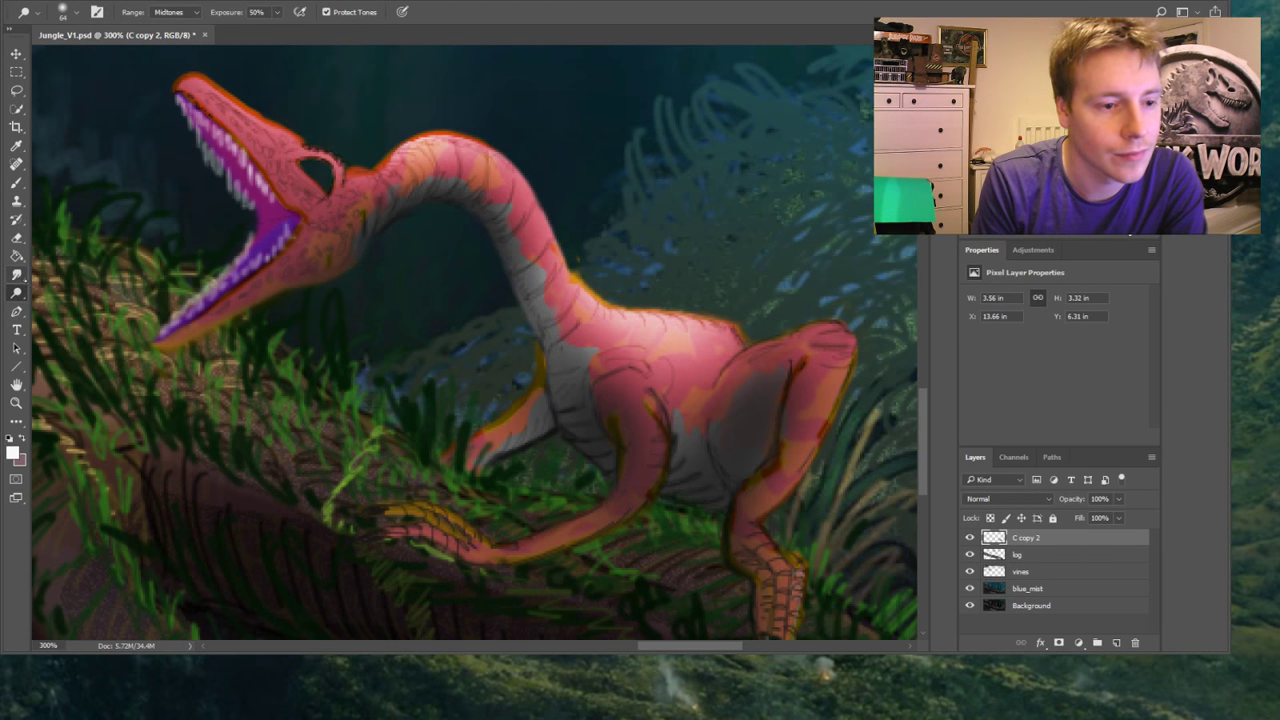
{"action": "key", "text": "r"}
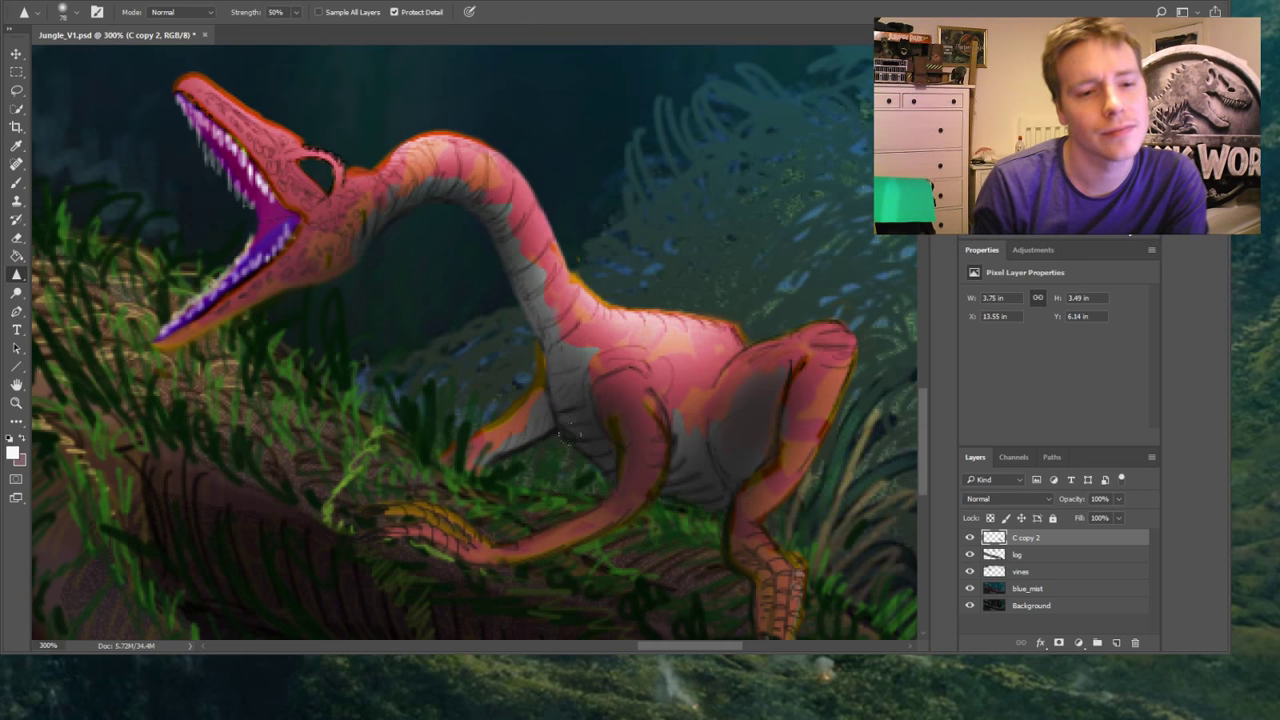
{"action": "key", "text": "z"}
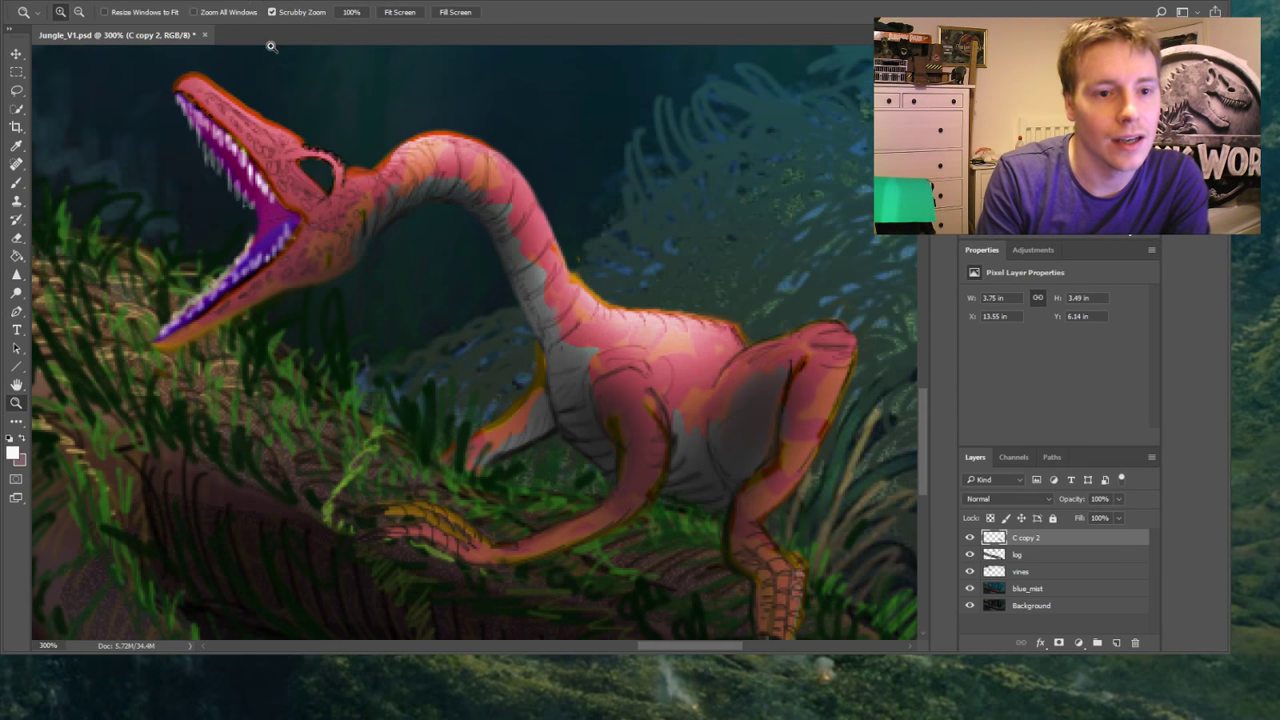
{"action": "key", "text": "r"}
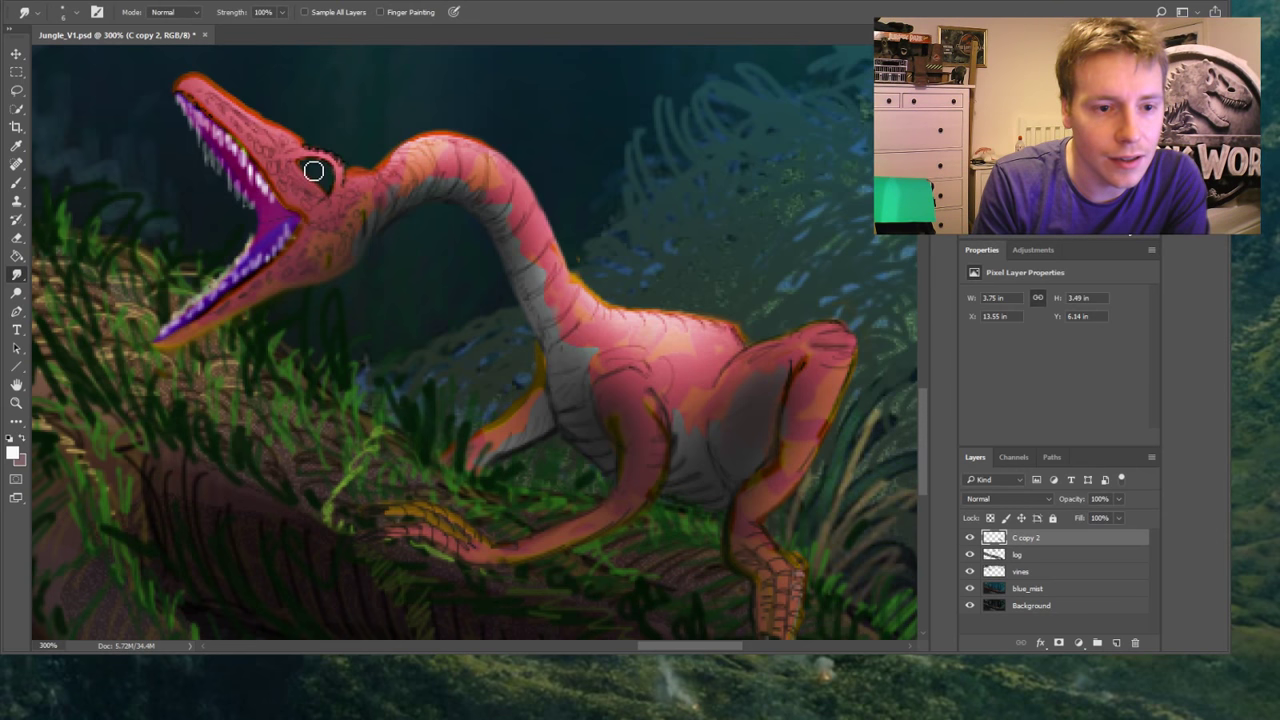
{"action": "mouse_move", "coordinate": [313, 171]}
{"action": "left_mouse_down"}
{"action": "mouse_move", "coordinate": [340, 186]}
{"action": "mouse_move", "coordinate": [317, 174]}
{"action": "mouse_move", "coordinate": [327, 178]}
{"action": "left_mouse_up"}
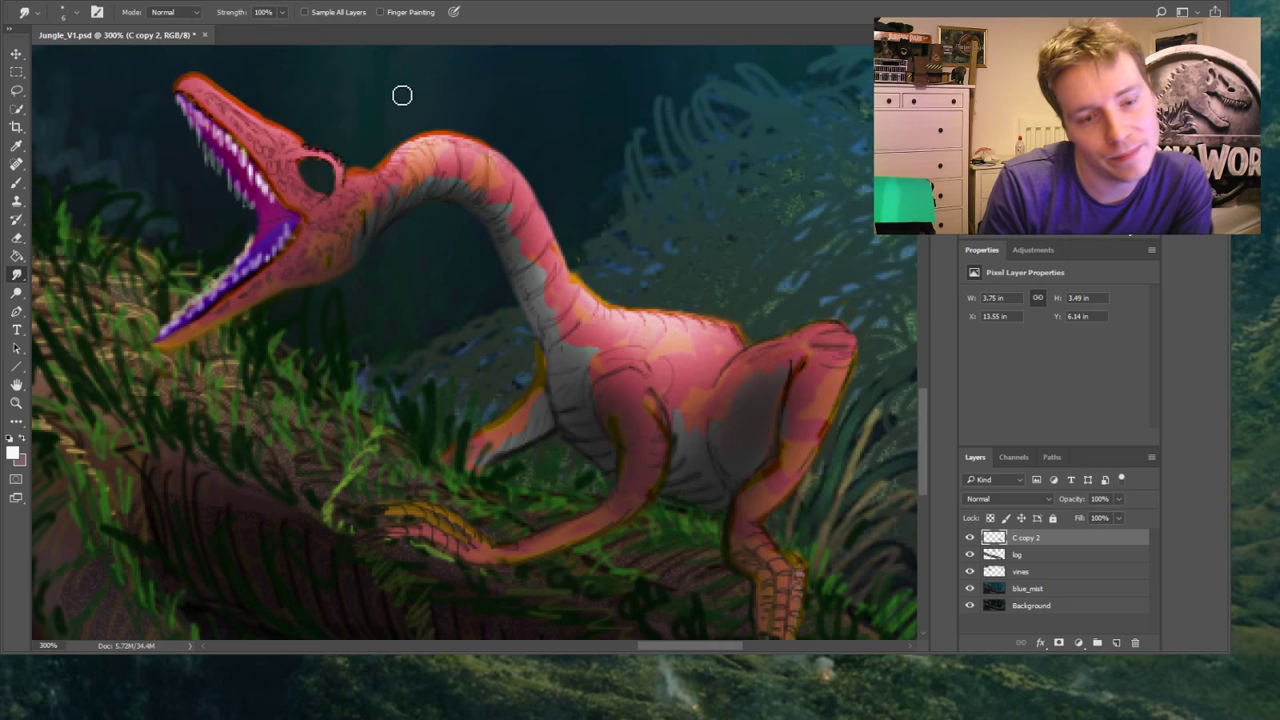
Sample red and brush soft orange-pink strokes beside the eye and down the neck
{"action": "left_click", "coordinate": [16, 182]}
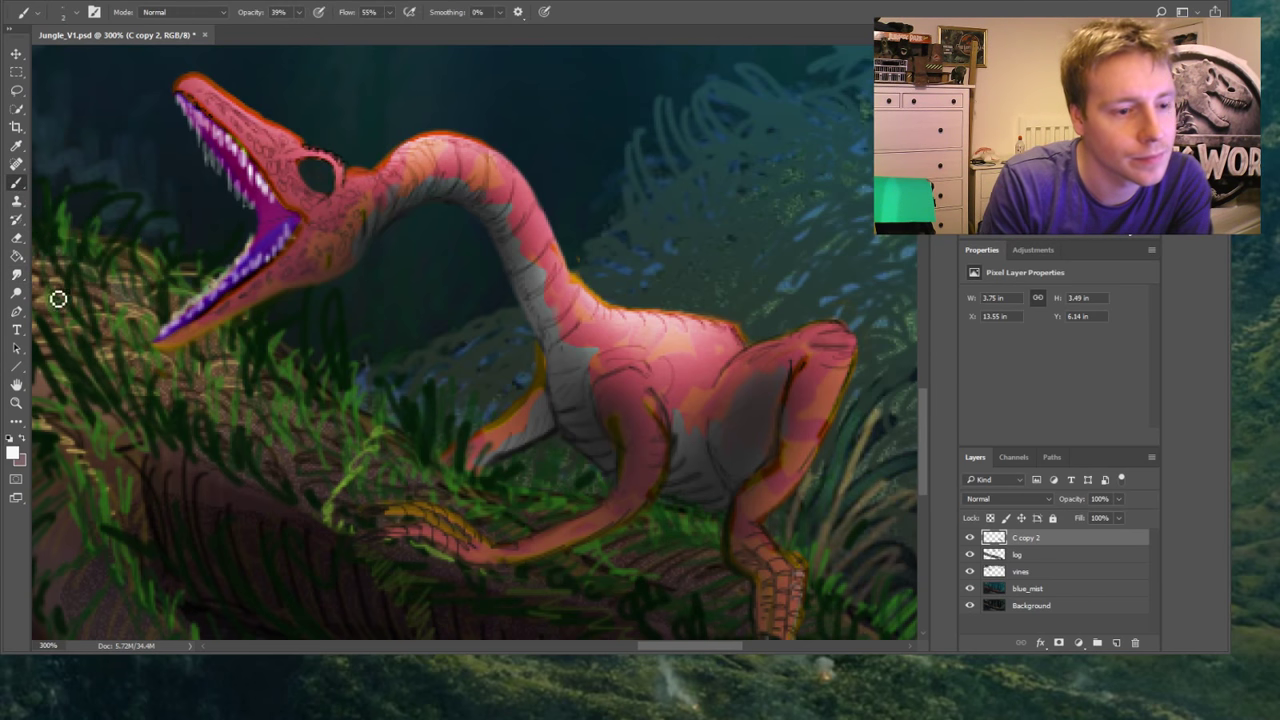
{"action": "key", "text": "i"}
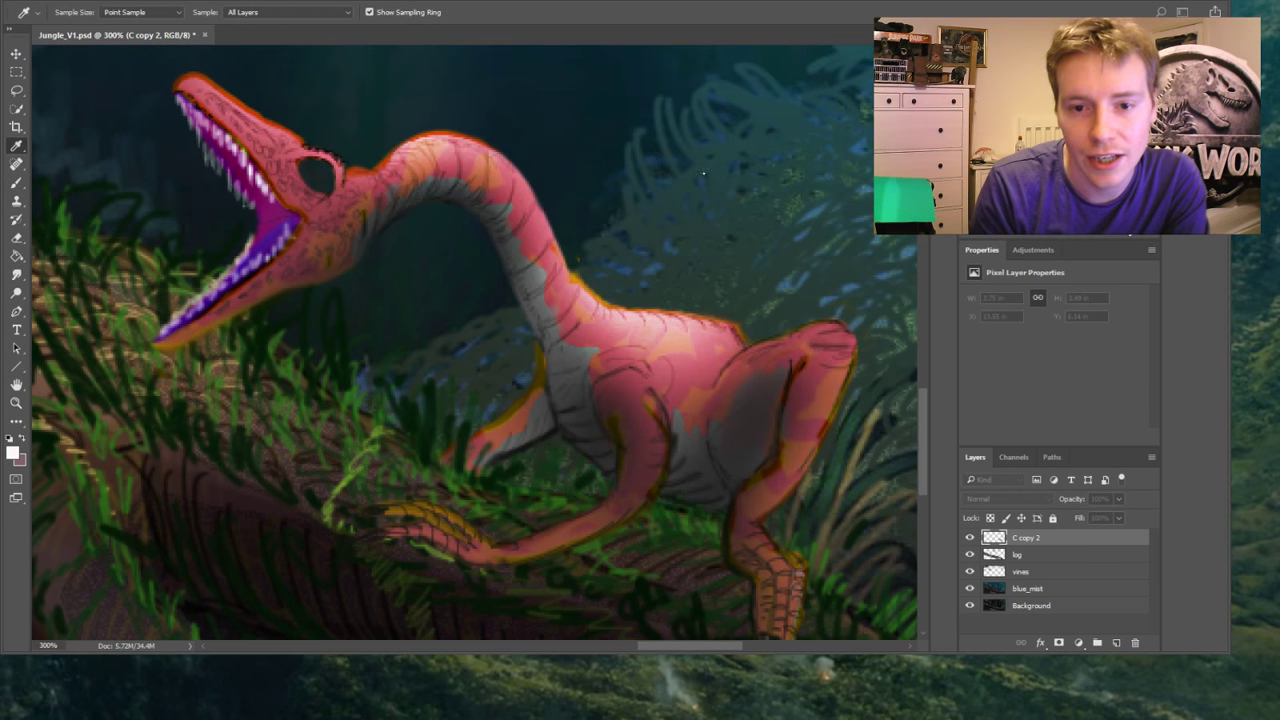
{"action": "key", "text": "b"}
{"action": "key", "text": "x"}
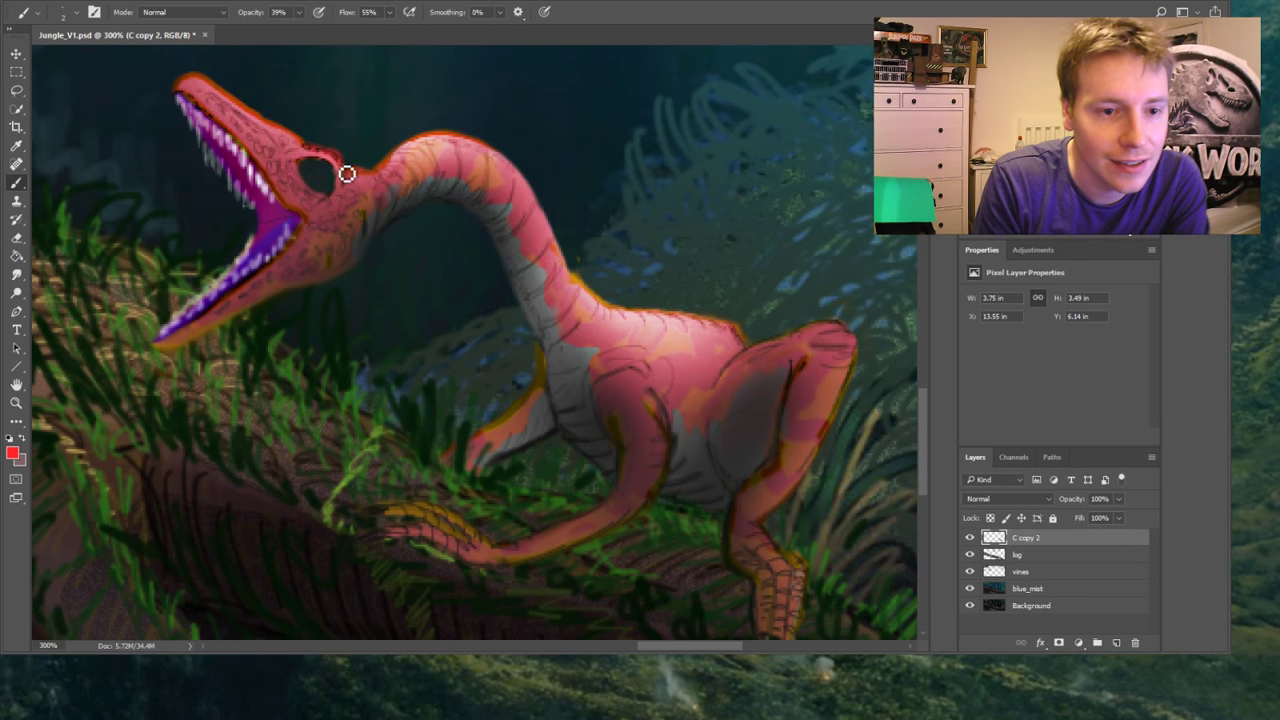
{"action": "mouse_move", "coordinate": [351, 178]}
{"action": "left_mouse_down"}
{"action": "mouse_move", "coordinate": [353, 217]}
{"action": "mouse_move", "coordinate": [359, 186]}
{"action": "mouse_move", "coordinate": [387, 187]}
{"action": "mouse_move", "coordinate": [360, 184]}
{"action": "mouse_move", "coordinate": [389, 202]}
{"action": "mouse_move", "coordinate": [378, 182]}
{"action": "mouse_move", "coordinate": [422, 147]}
{"action": "mouse_move", "coordinate": [488, 156]}
{"action": "left_mouse_up"}
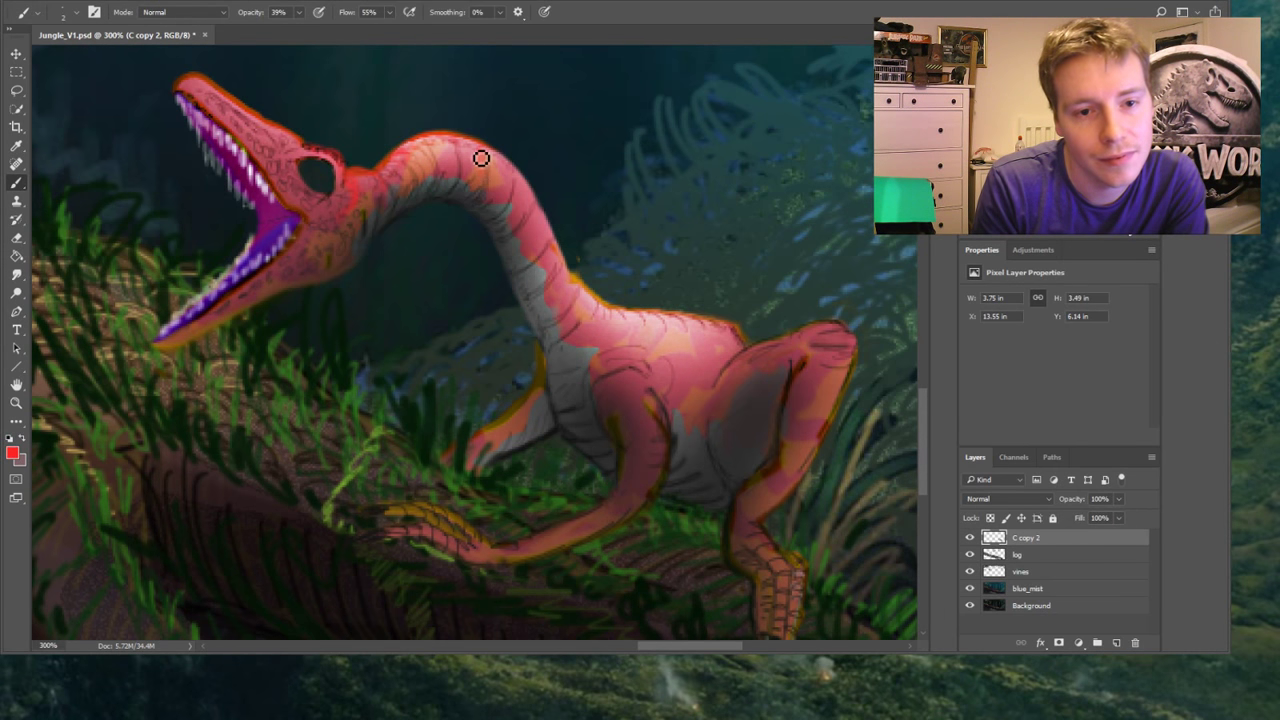
{"action": "mouse_move", "coordinate": [481, 158]}
{"action": "left_mouse_down"}
{"action": "mouse_move", "coordinate": [523, 183]}
{"action": "mouse_move", "coordinate": [521, 208]}
{"action": "mouse_move", "coordinate": [534, 193]}
{"action": "mouse_move", "coordinate": [534, 220]}
{"action": "mouse_move", "coordinate": [524, 181]}
{"action": "mouse_move", "coordinate": [550, 258]}
{"action": "left_mouse_up"}
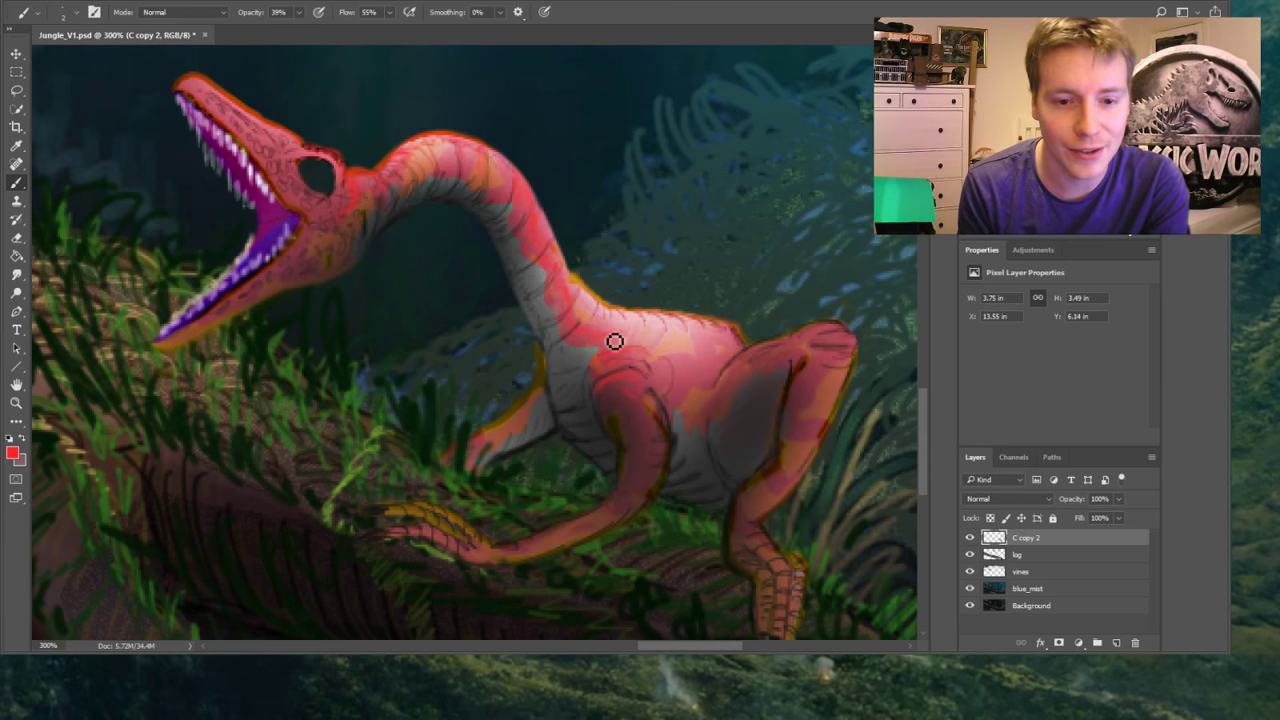
Dab deeper red onto the body and hind leg, then zoom out to fit the whole canvas
{"action": "scroll", "coordinate": [921, 420], "scroll_direction": "down", "scroll_amount": 4}
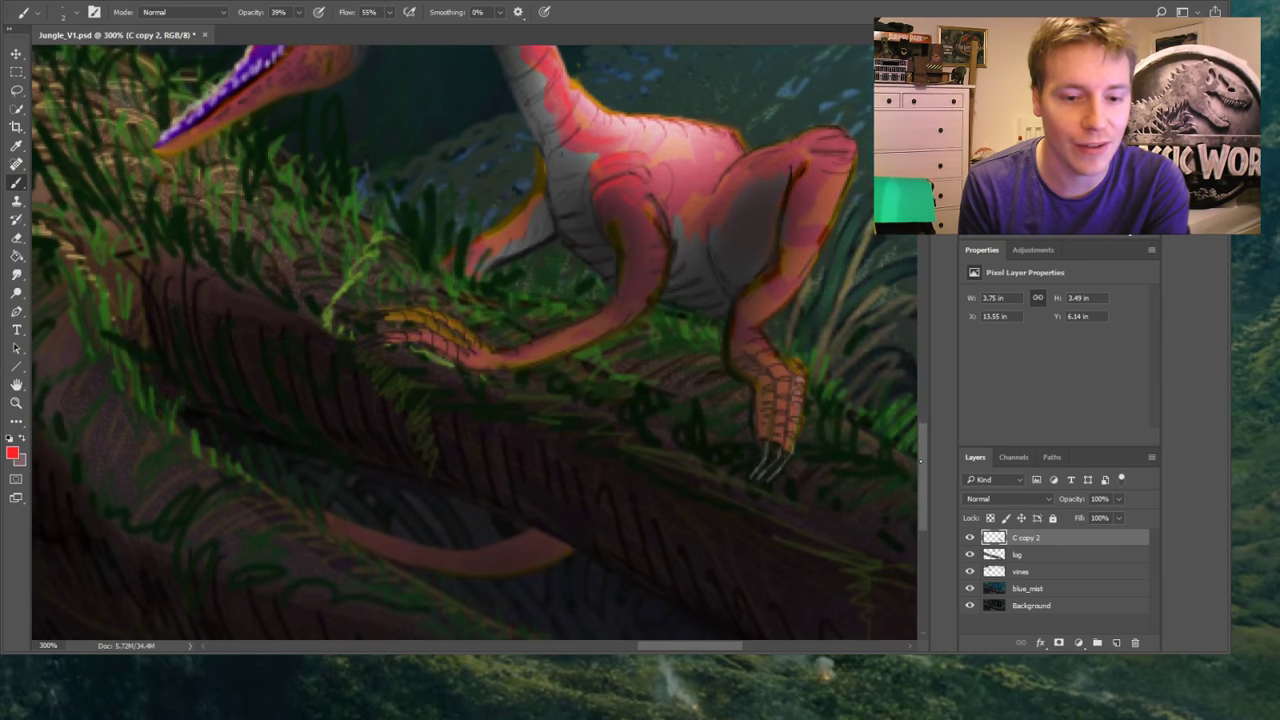
{"action": "scroll", "coordinate": [921, 420], "scroll_direction": "up", "scroll_amount": 5}
{"action": "scroll", "coordinate": [931, 420], "scroll_direction": "down", "scroll_amount": 2}
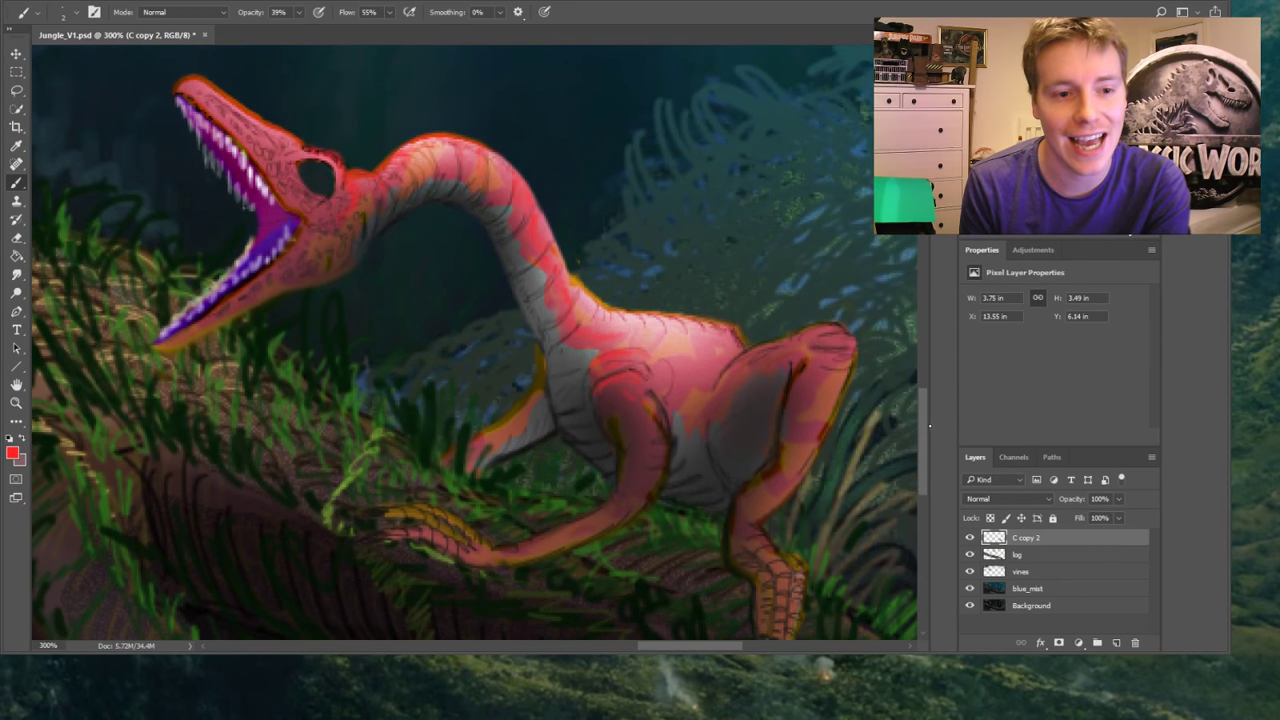
{"action": "scroll", "coordinate": [930, 420], "scroll_direction": "up", "scroll_amount": 3}
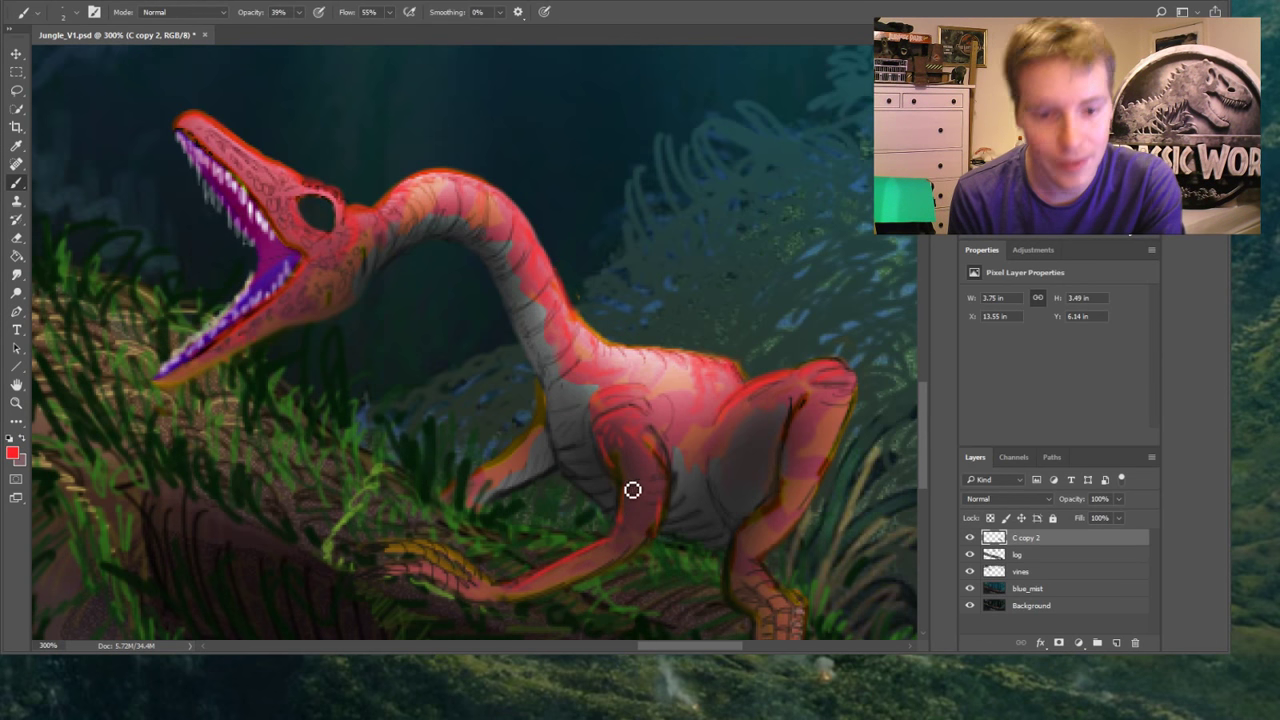
{"action": "left_click", "coordinate": [919, 427]}
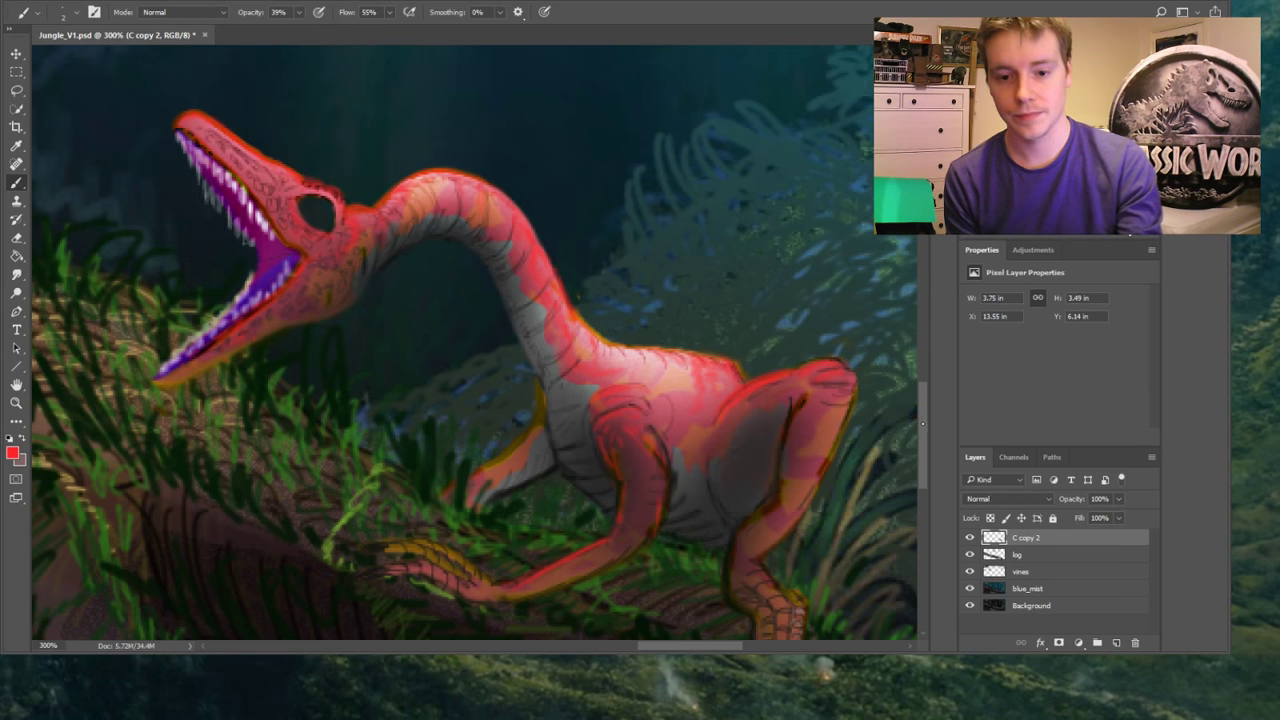
{"action": "left_click_drag", "start_coordinate": [921, 424], "coordinate": [925, 443]}
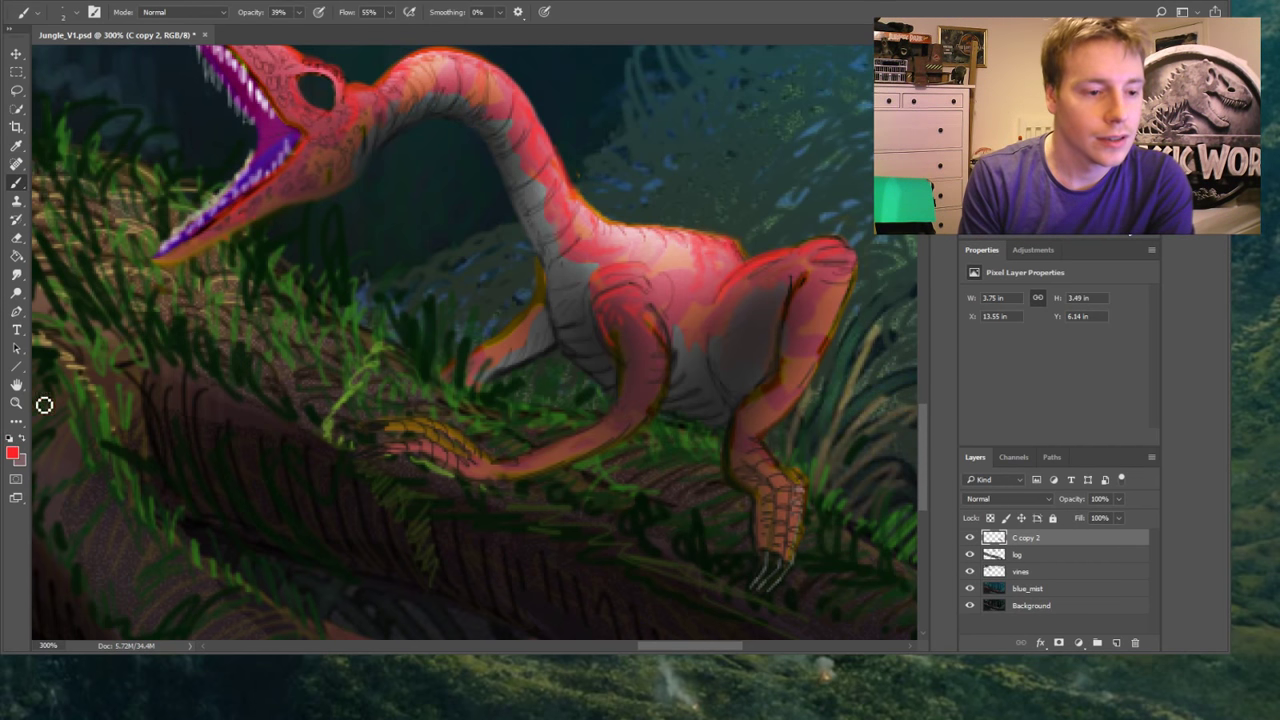
{"action": "key", "text": "z"}
{"action": "left_click", "coordinate": [399, 12]}
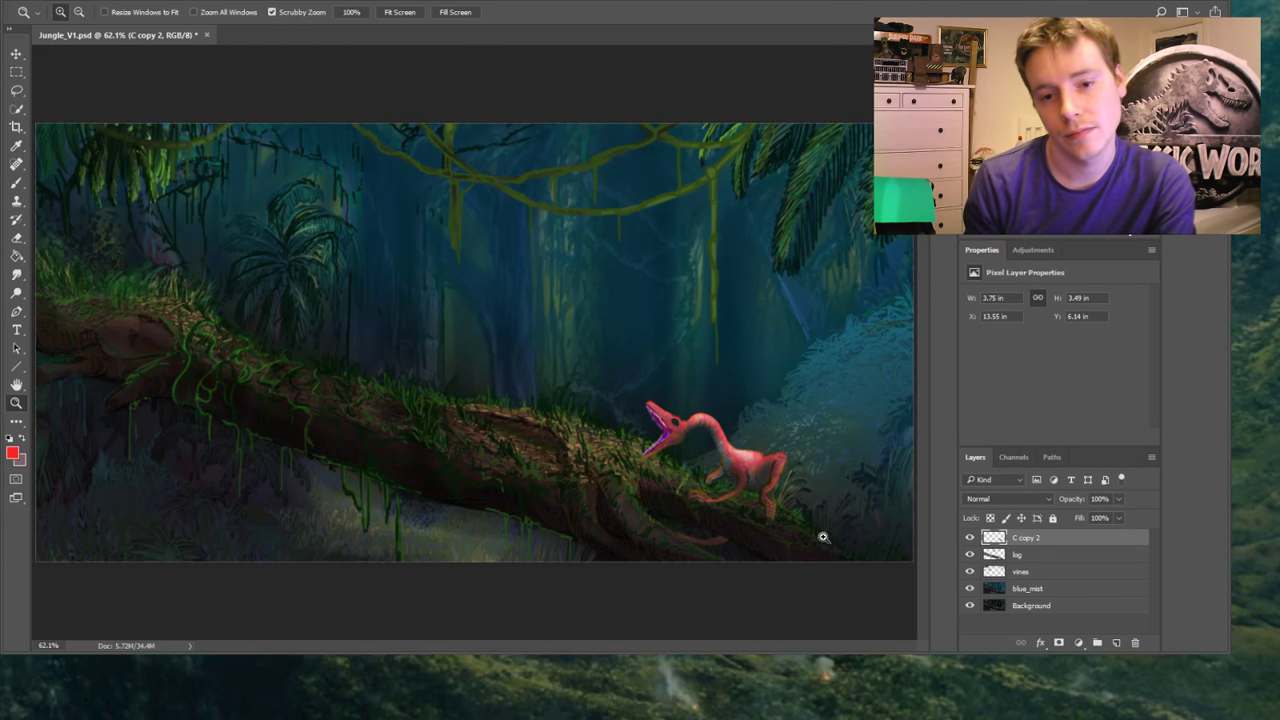
Zoom in and add a new empty layer placed below C copy 2
{"action": "left_click_drag", "start_coordinate": [830, 545], "coordinate": [837, 548]}
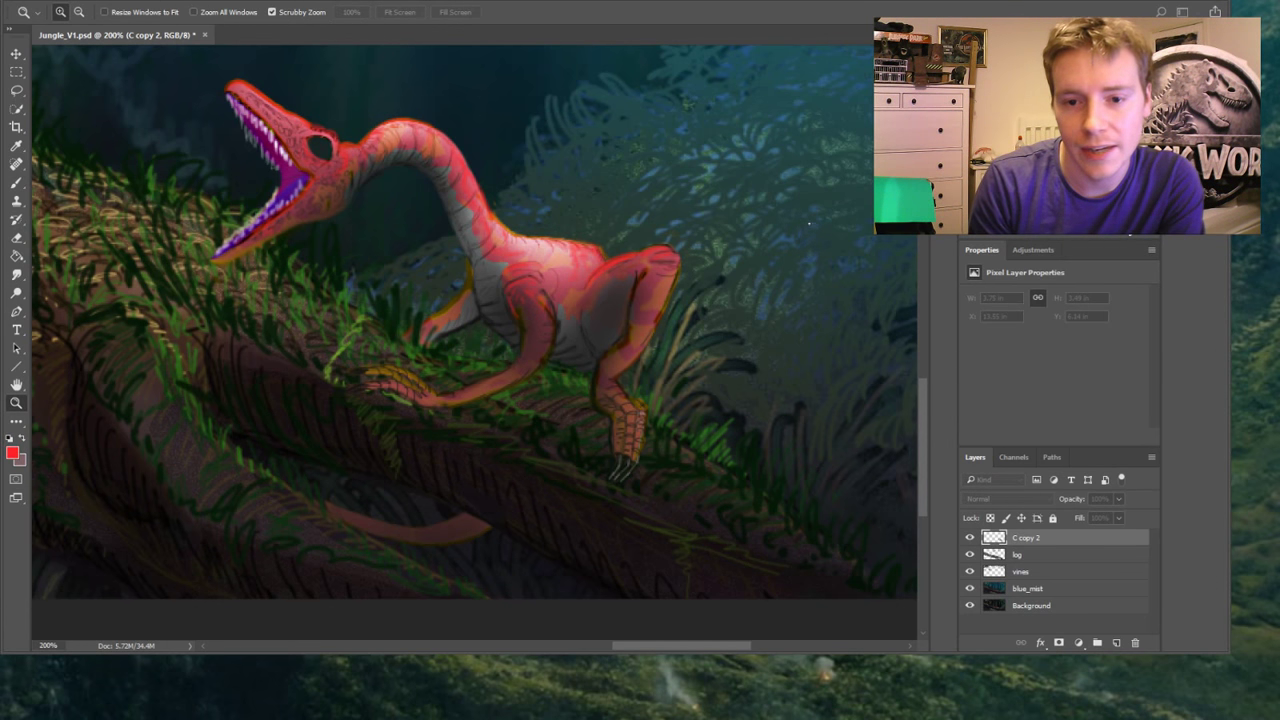
{"action": "key", "text": "Return"}
{"action": "left_click_drag", "start_coordinate": [1020, 553], "coordinate": [1020, 560]}
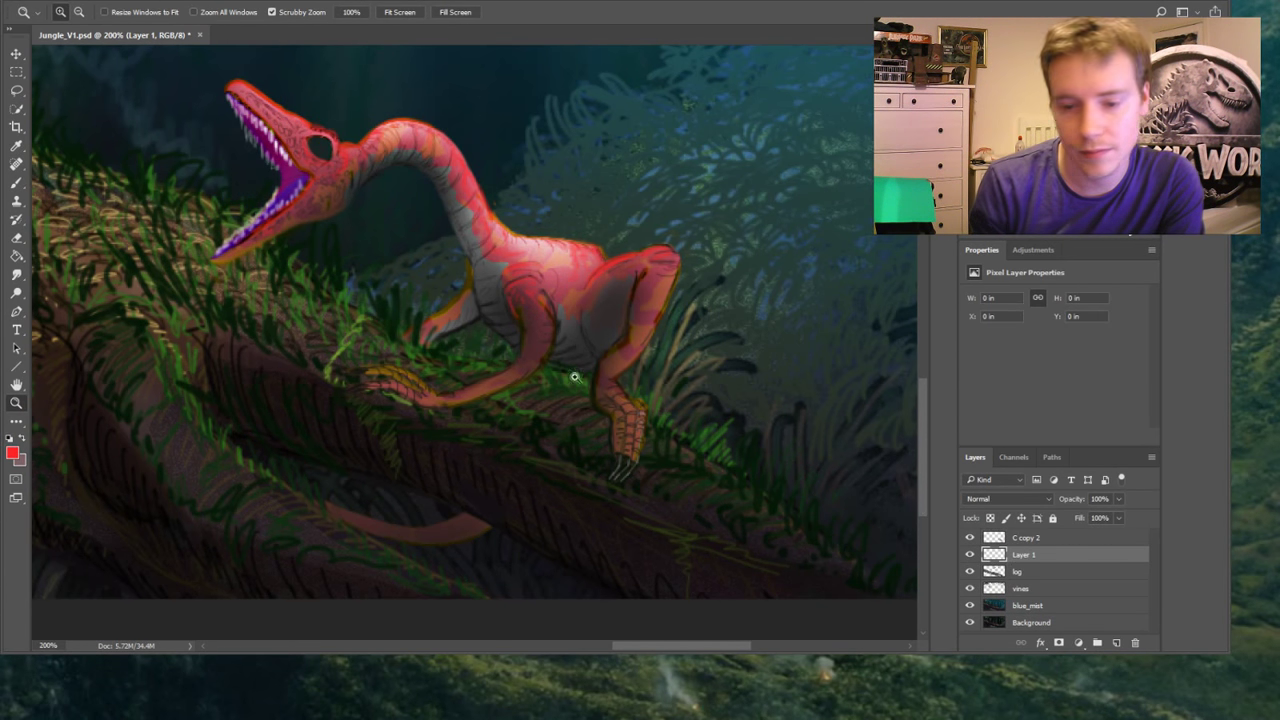
Paint the dinosaur's eye socket a bright yellow-green on the new layer
{"action": "key", "text": "b"}
{"action": "key", "text": "i"}
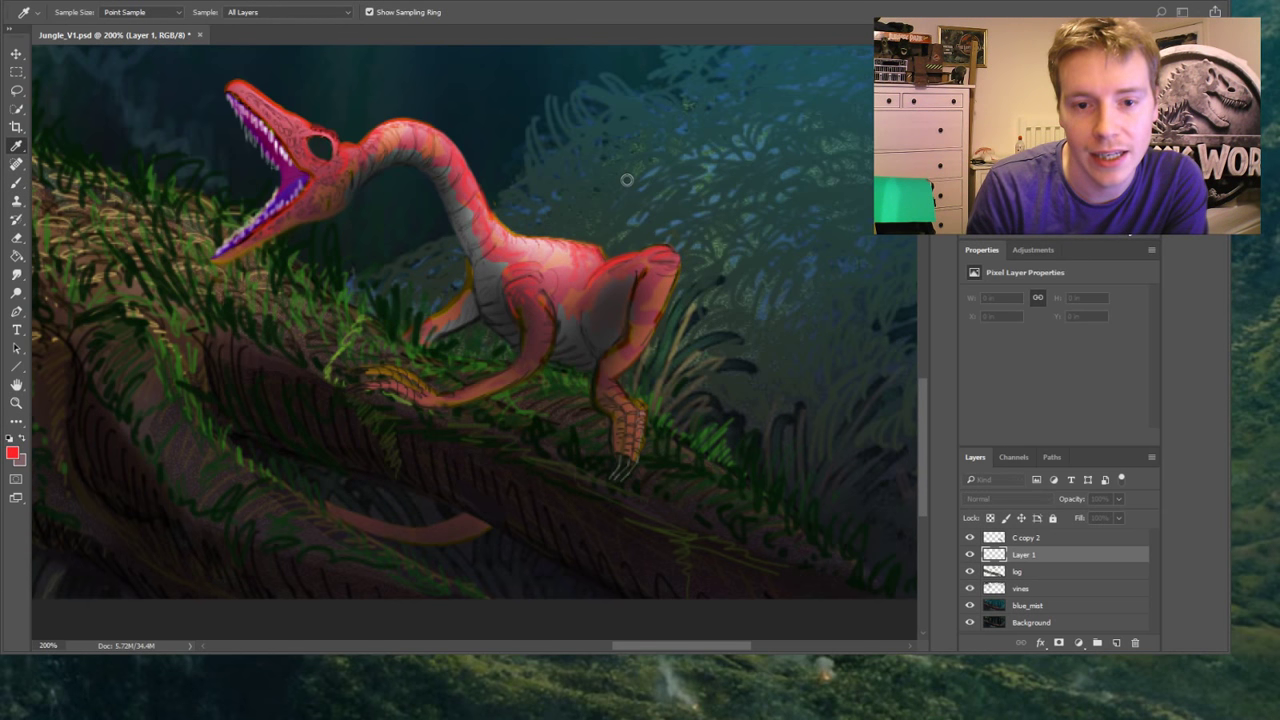
{"action": "key", "text": "b"}
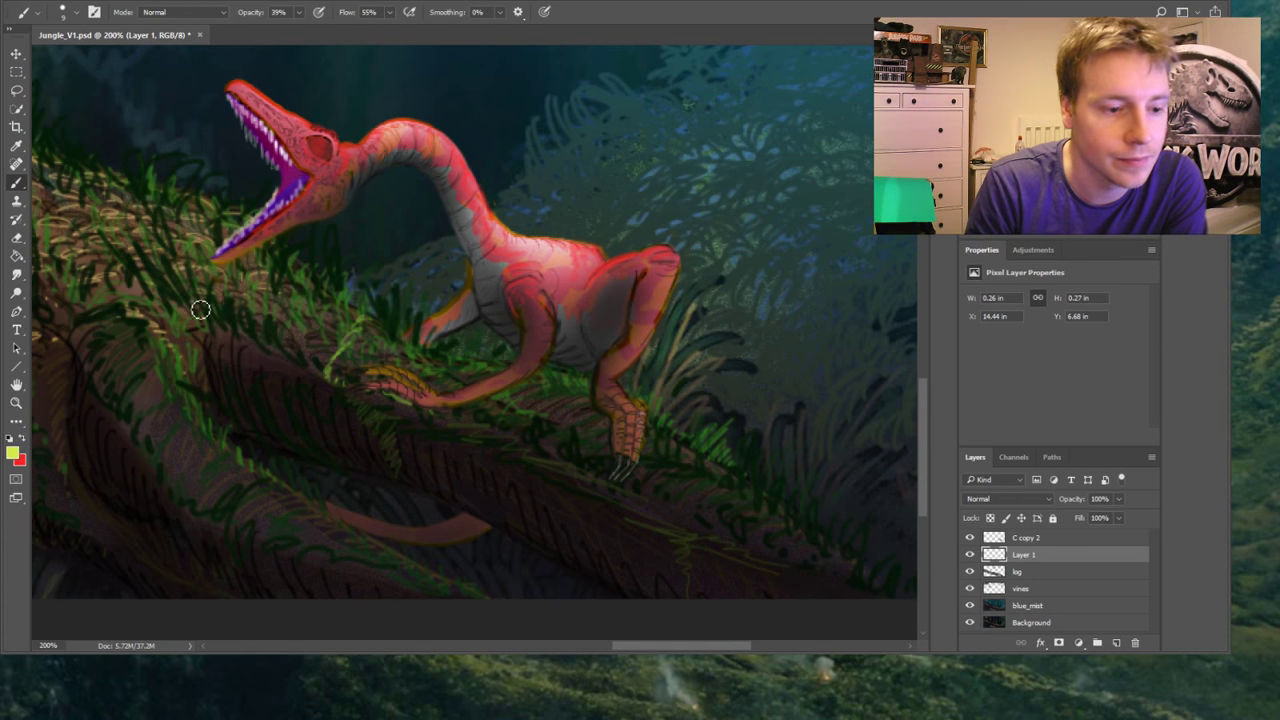
{"action": "left_click_drag", "start_coordinate": [322, 152], "coordinate": [320, 166]}
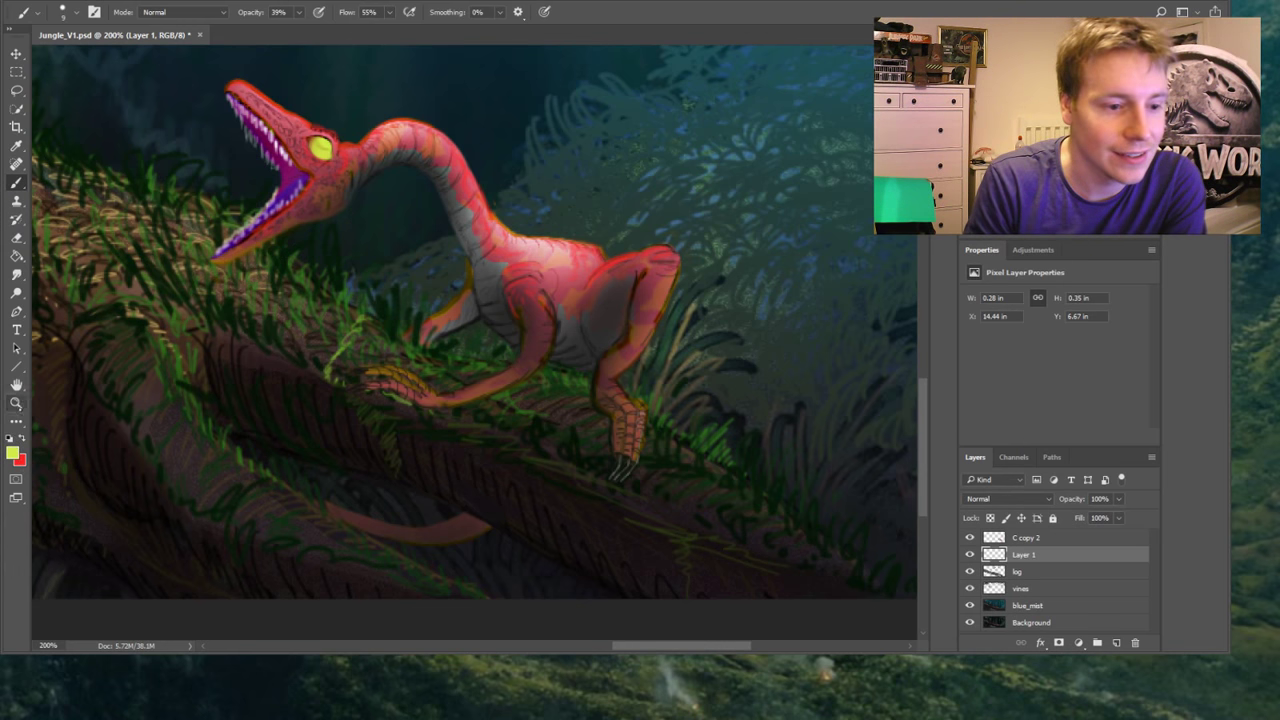
{"action": "left_click", "coordinate": [16, 403]}
{"action": "left_click_drag", "start_coordinate": [296, 121], "coordinate": [303, 132]}
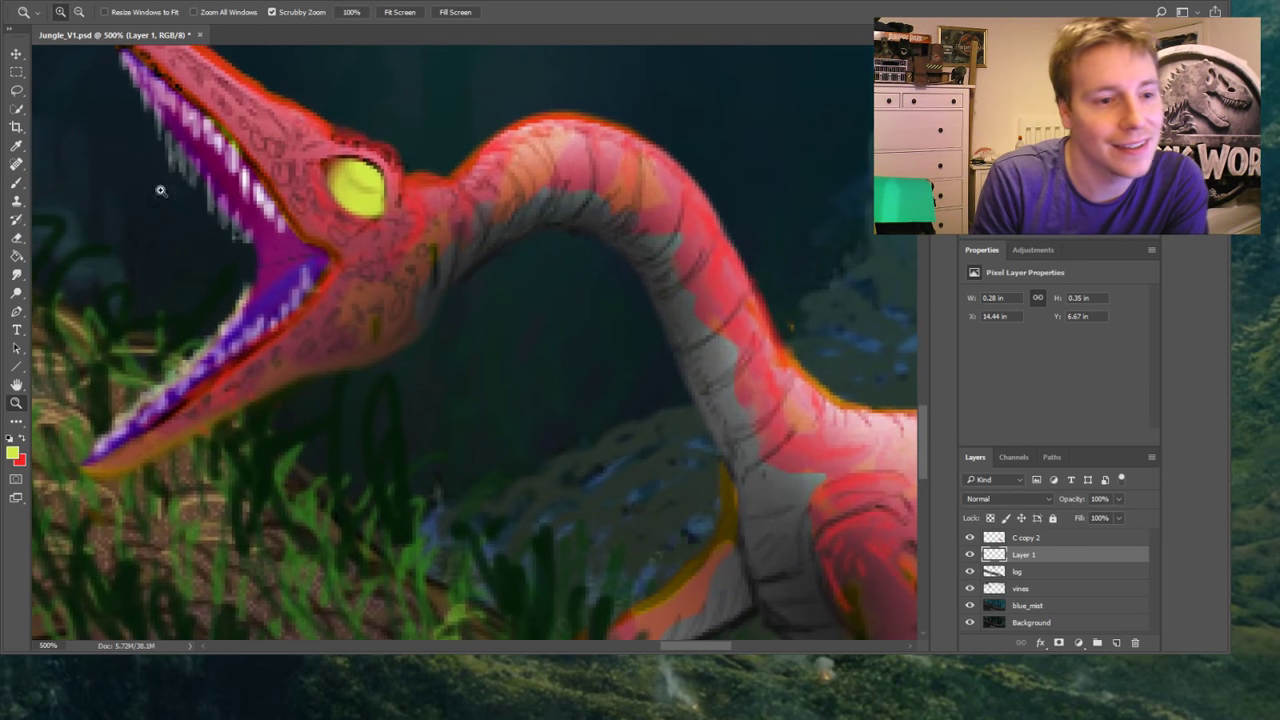
Sample near-black and paint a clean dark slit pupil across the yellow eye
{"action": "key", "text": "i"}
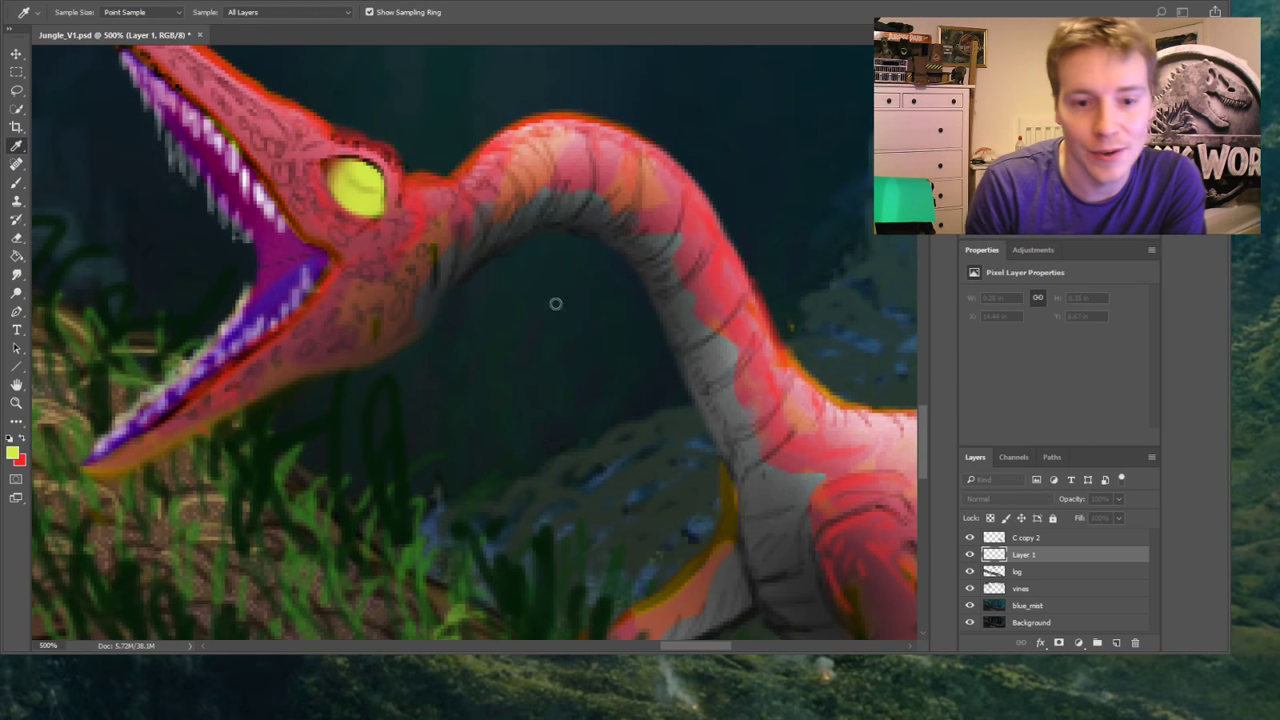
{"action": "left_click", "coordinate": [775, 191]}
{"action": "key", "text": "b"}
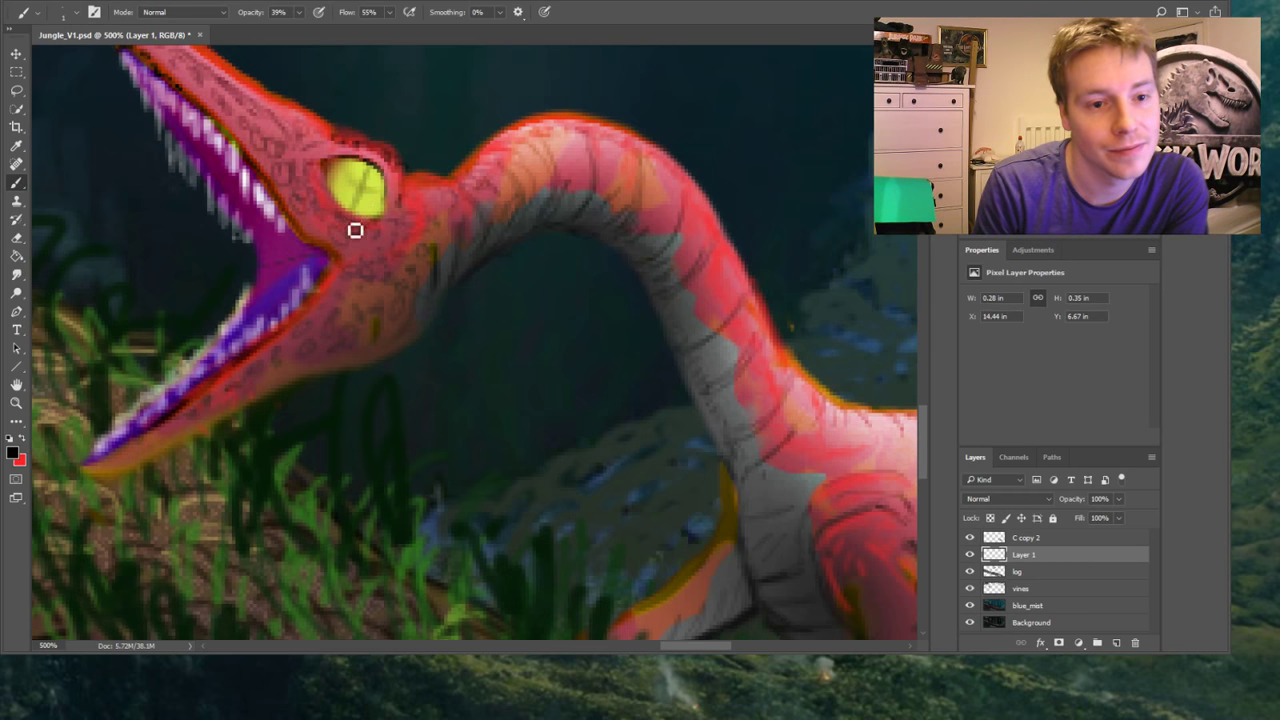
{"action": "mouse_move", "coordinate": [381, 171]}
{"action": "left_mouse_down"}
{"action": "mouse_move", "coordinate": [359, 218]}
{"action": "mouse_move", "coordinate": [357, 189]}
{"action": "mouse_move", "coordinate": [354, 206]}
{"action": "mouse_move", "coordinate": [370, 189]}
{"action": "left_mouse_up"}
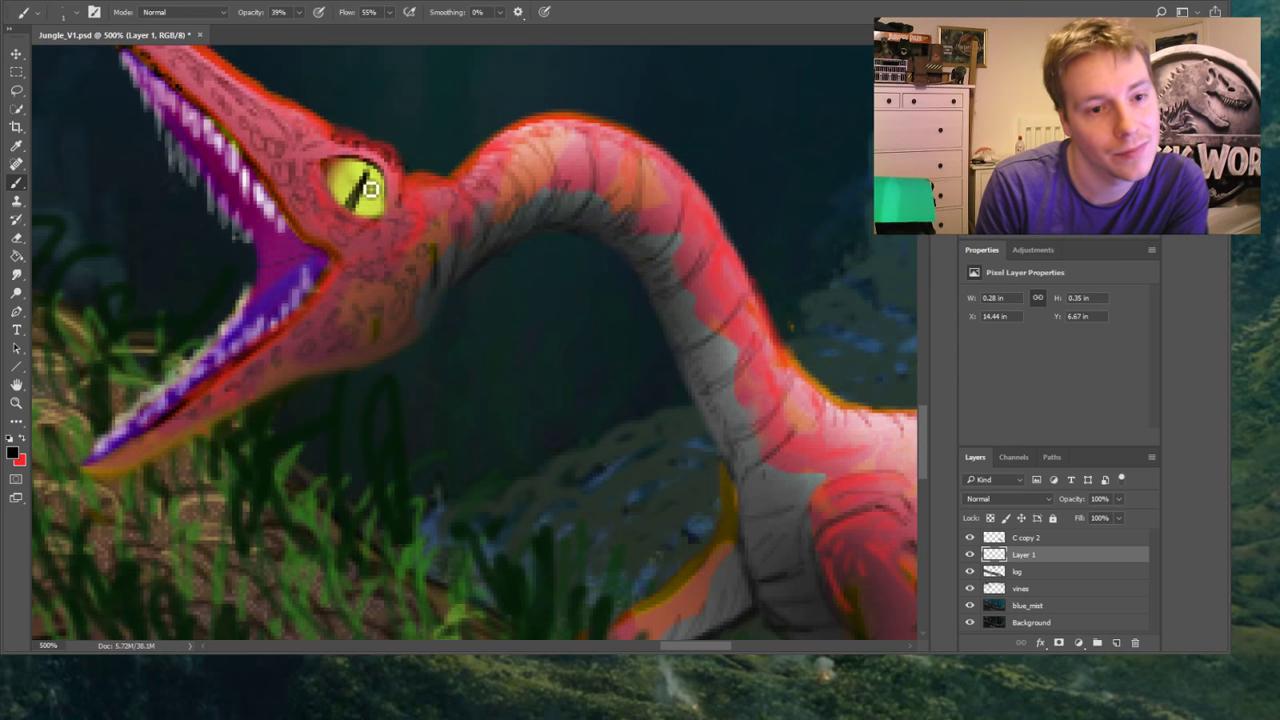
{"action": "left_click_drag", "start_coordinate": [357, 234], "coordinate": [357, 189]}
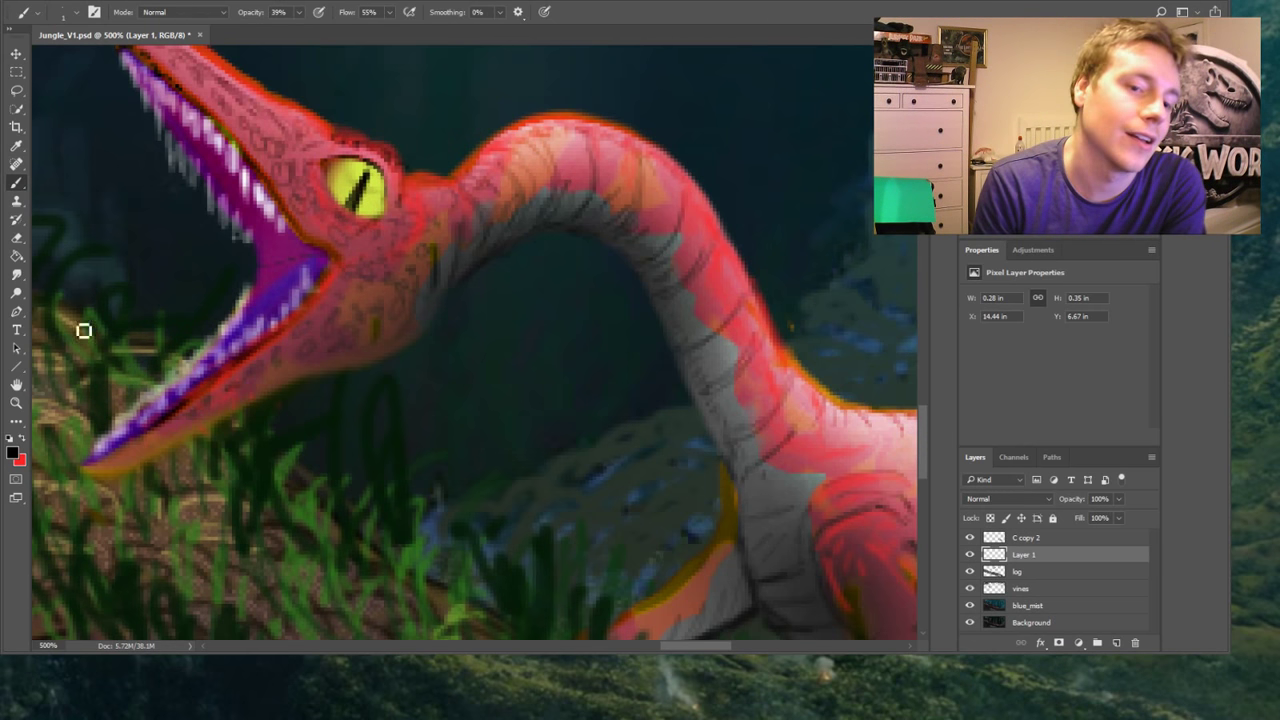
Raise brush opacity to 45% and dab a small white highlight into the eye
{"action": "key", "text": "i"}
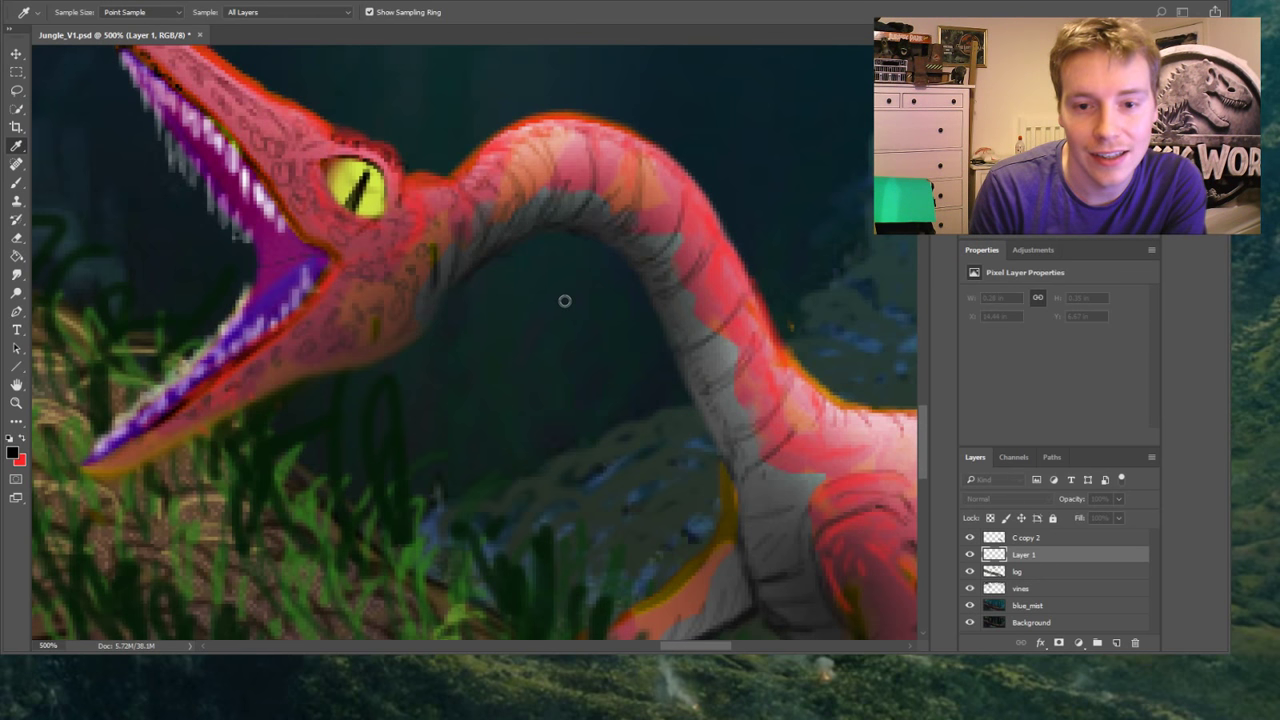
{"action": "left_click", "coordinate": [797, 166]}
{"action": "key", "text": "b"}
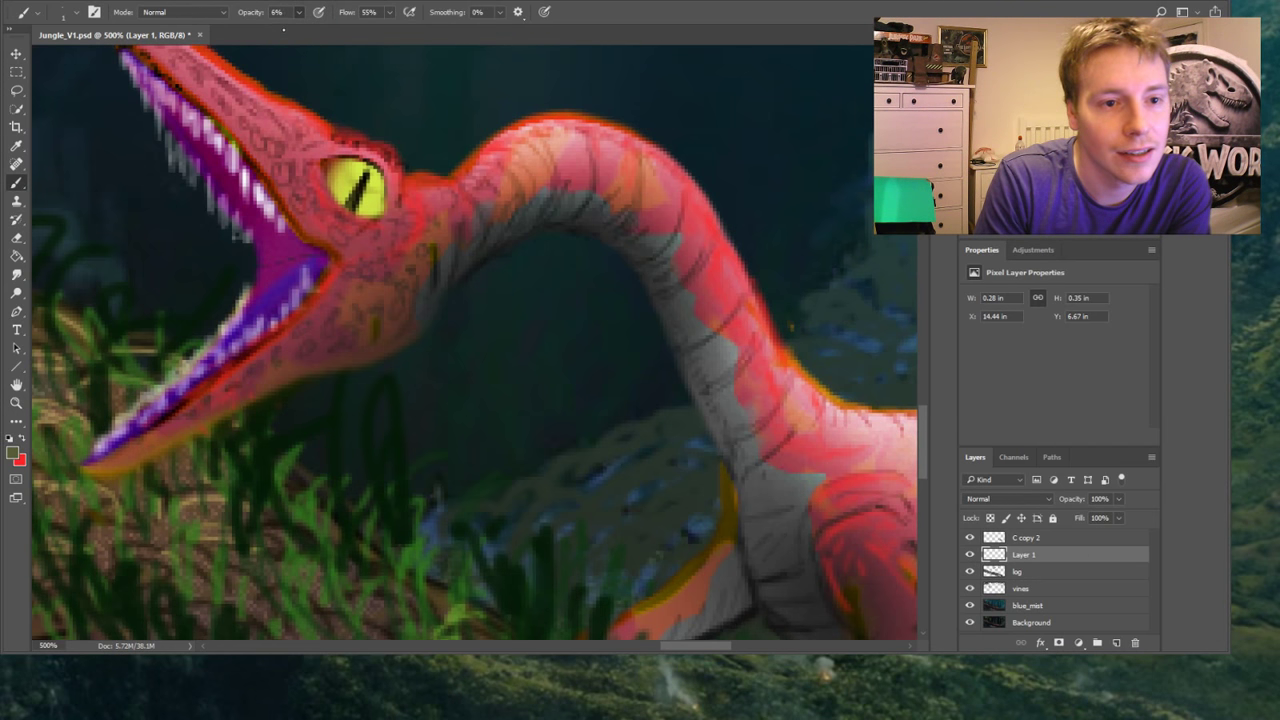
{"action": "key", "text": "4"}
{"action": "key", "text": "5"}
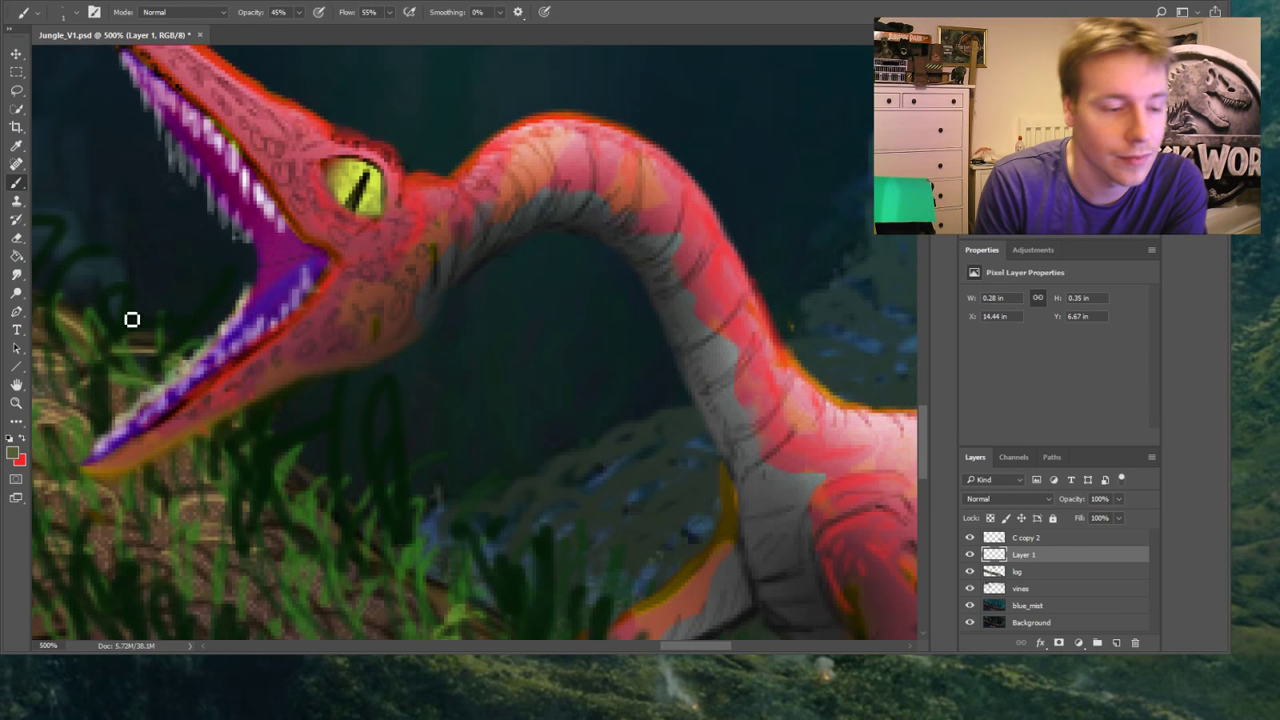
{"action": "key", "text": "i"}
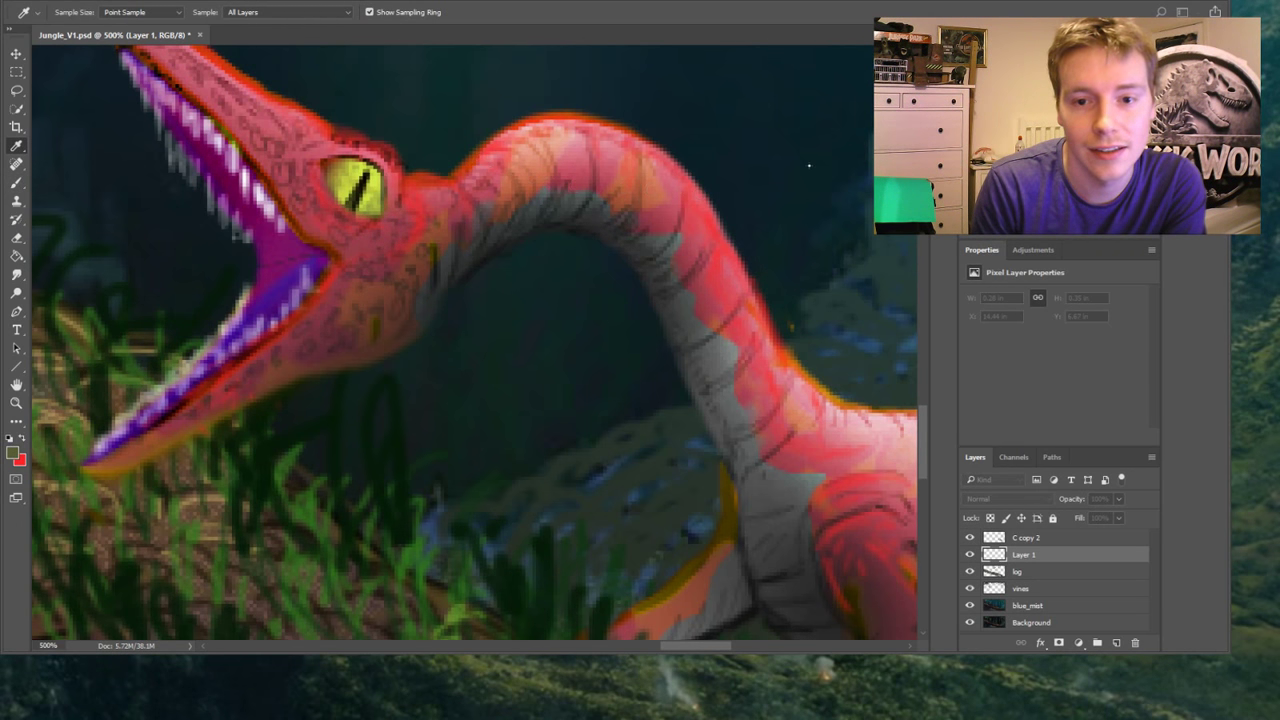
{"action": "left_click", "coordinate": [366, 198]}
{"action": "key", "text": "b"}
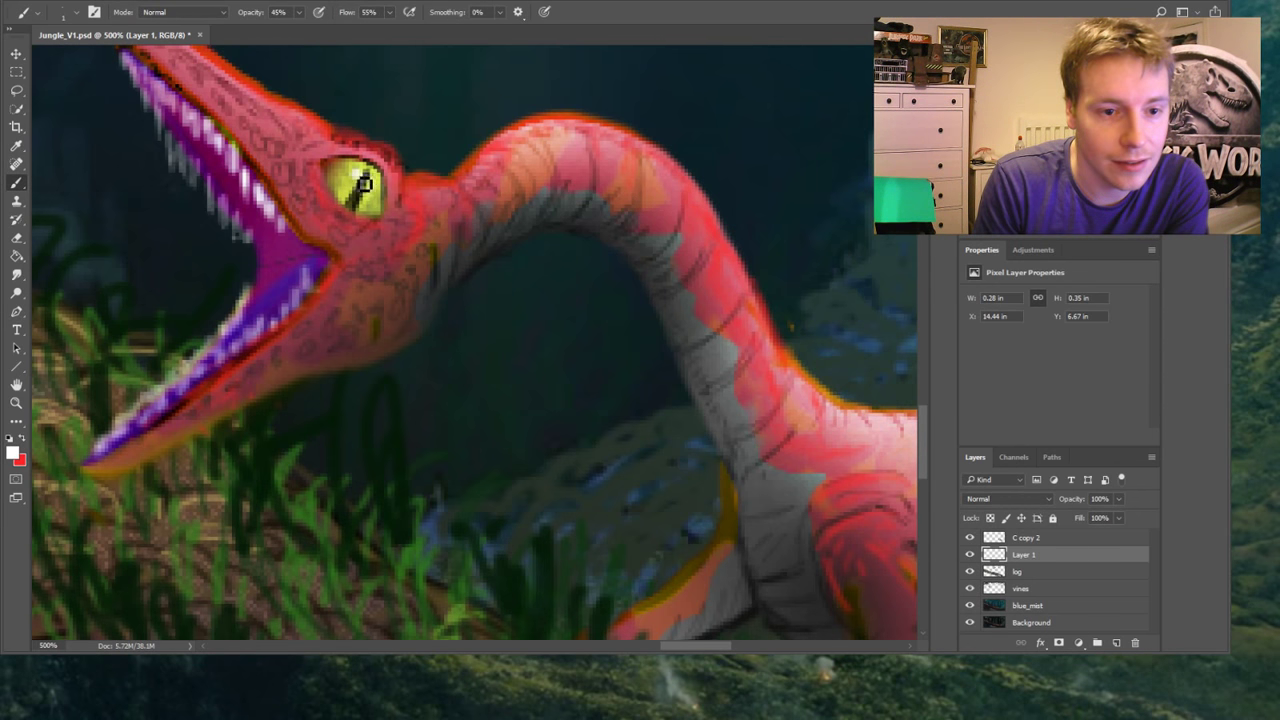
{"action": "left_click", "coordinate": [366, 180]}
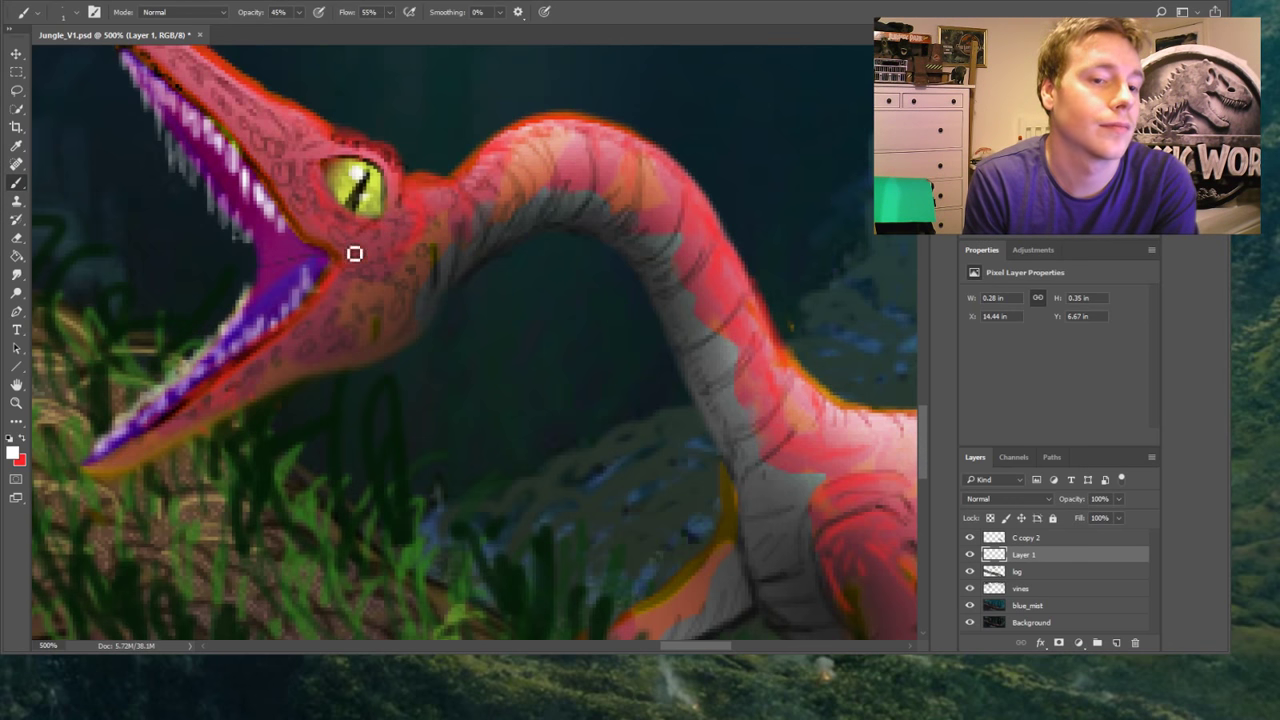
{"action": "left_click", "coordinate": [16, 402]}
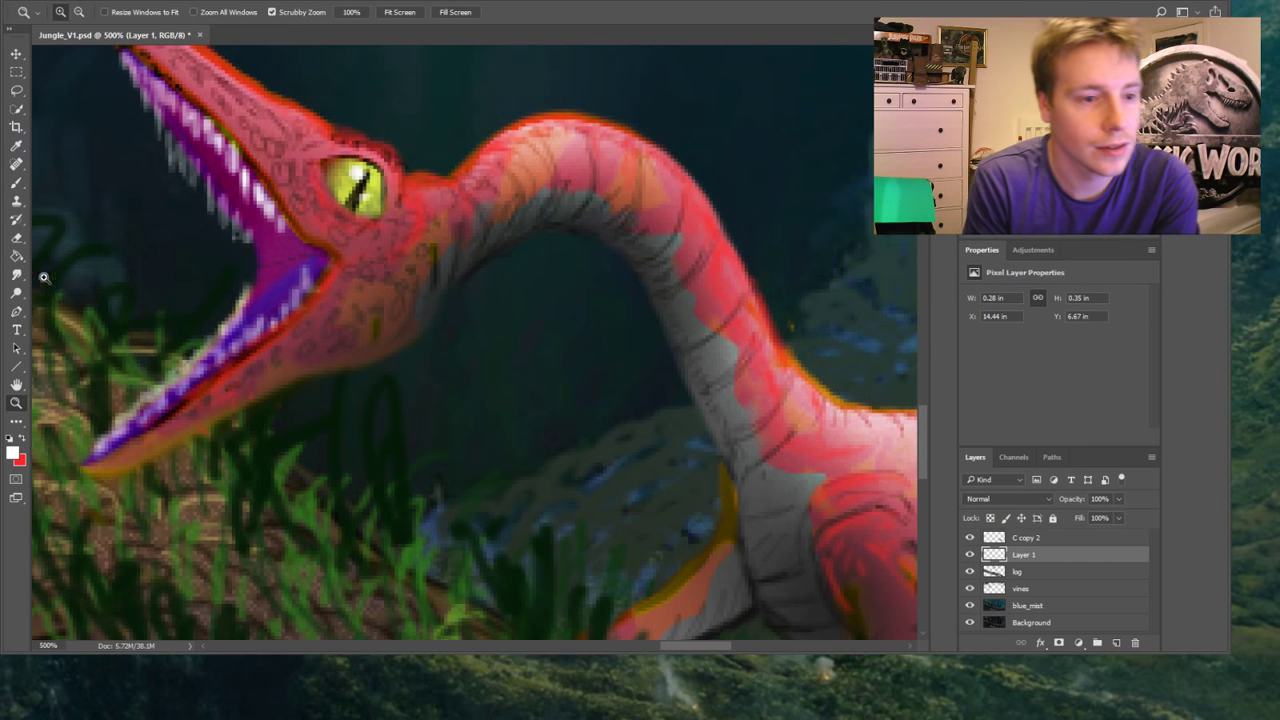
Zoom back to 200% on the dinosaur and select C copy 2 together with Layer 1
{"action": "left_click", "coordinate": [16, 292]}
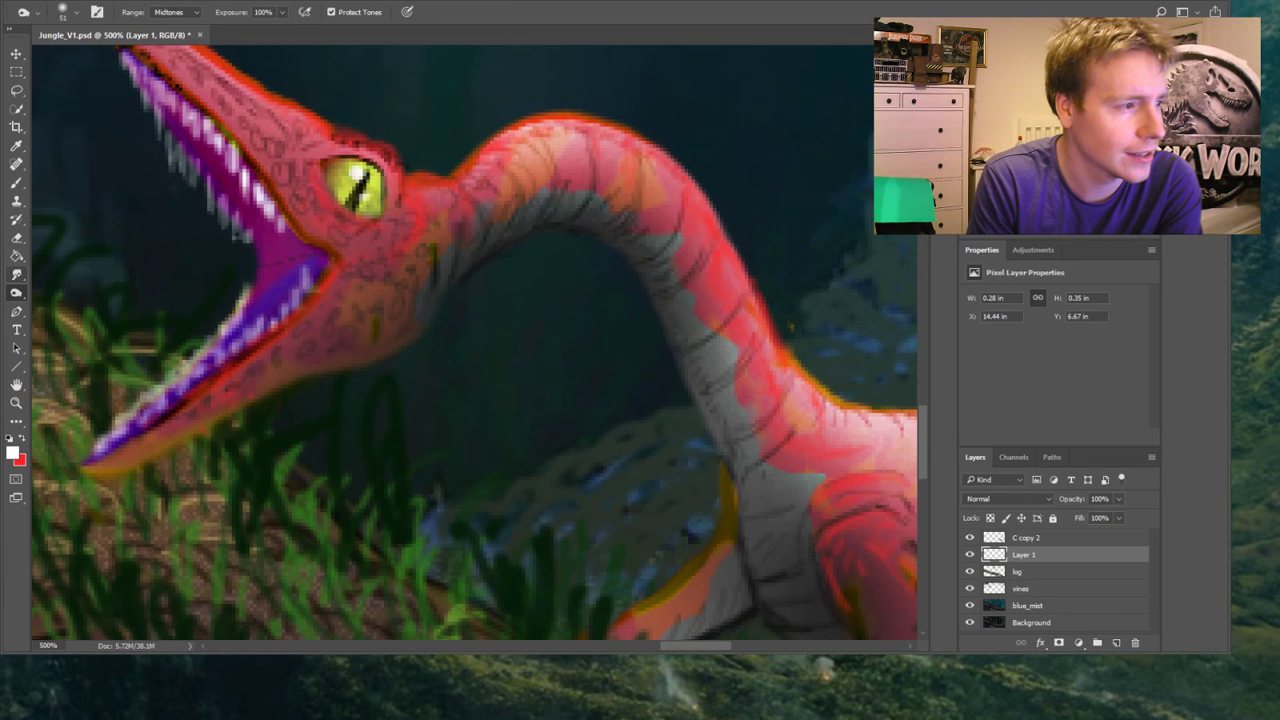
{"action": "left_click", "coordinate": [16, 274]}
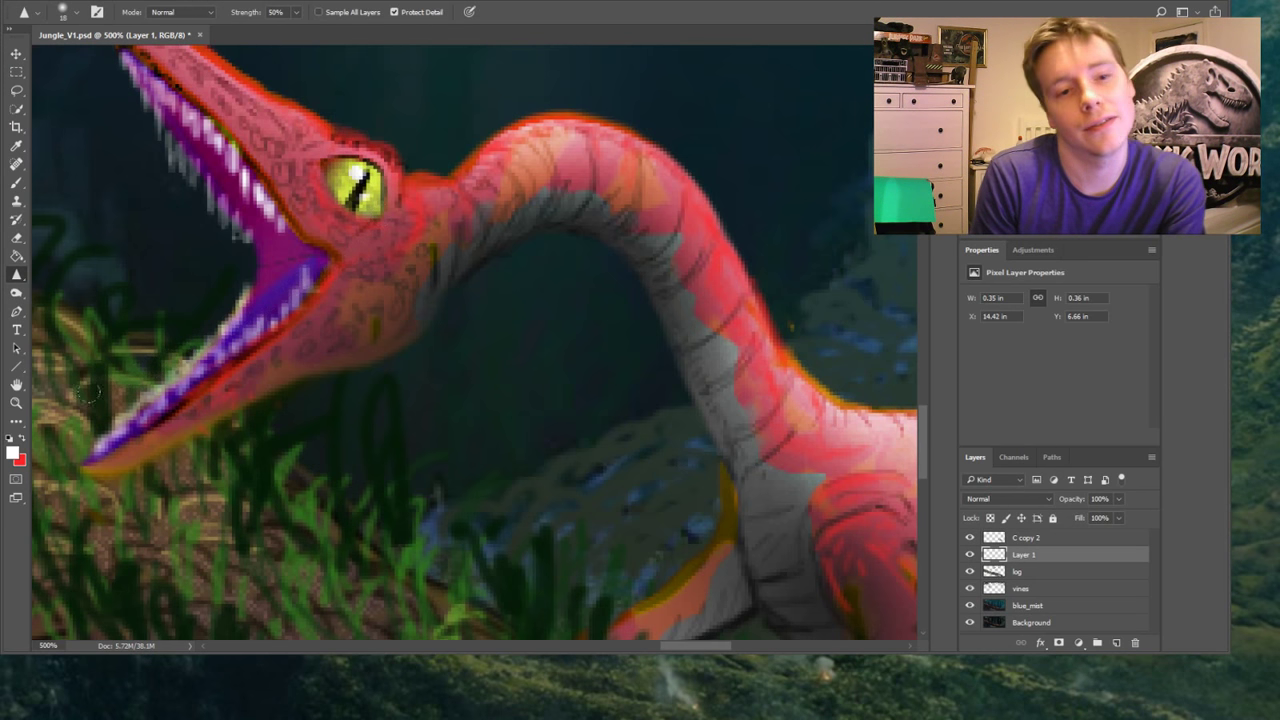
{"action": "left_click", "coordinate": [16, 402]}
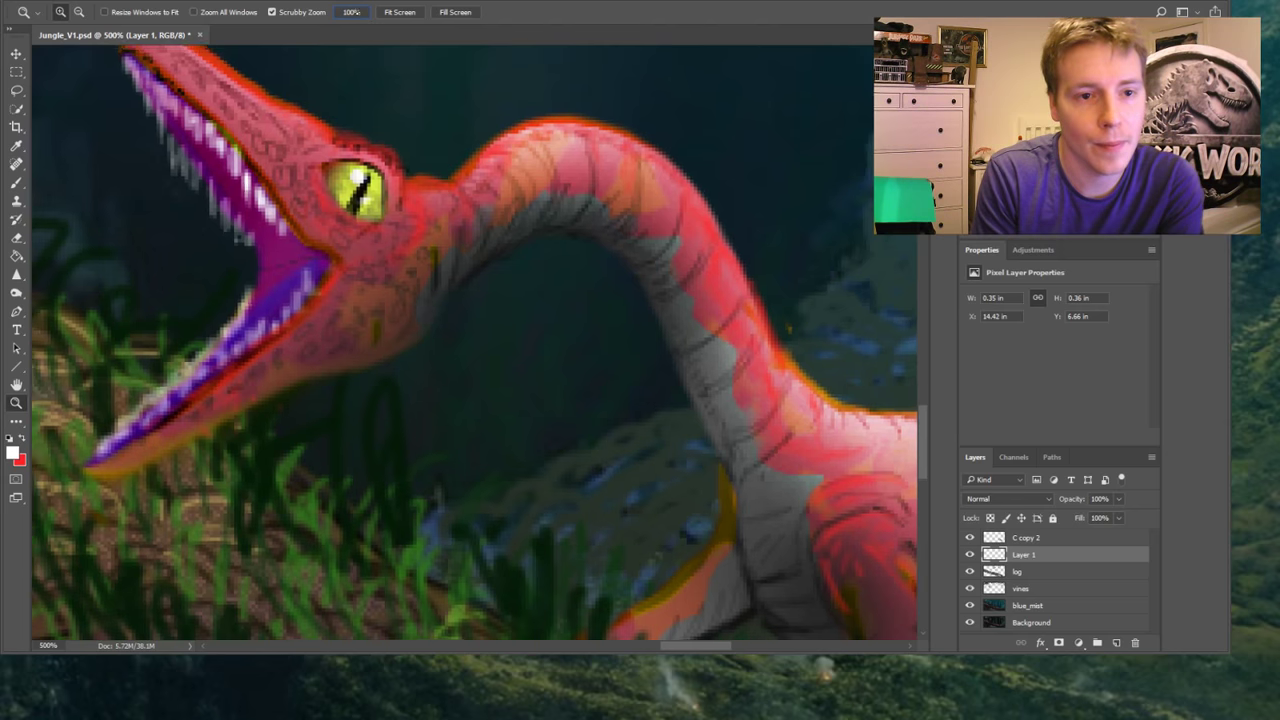
{"action": "left_click", "coordinate": [352, 12]}
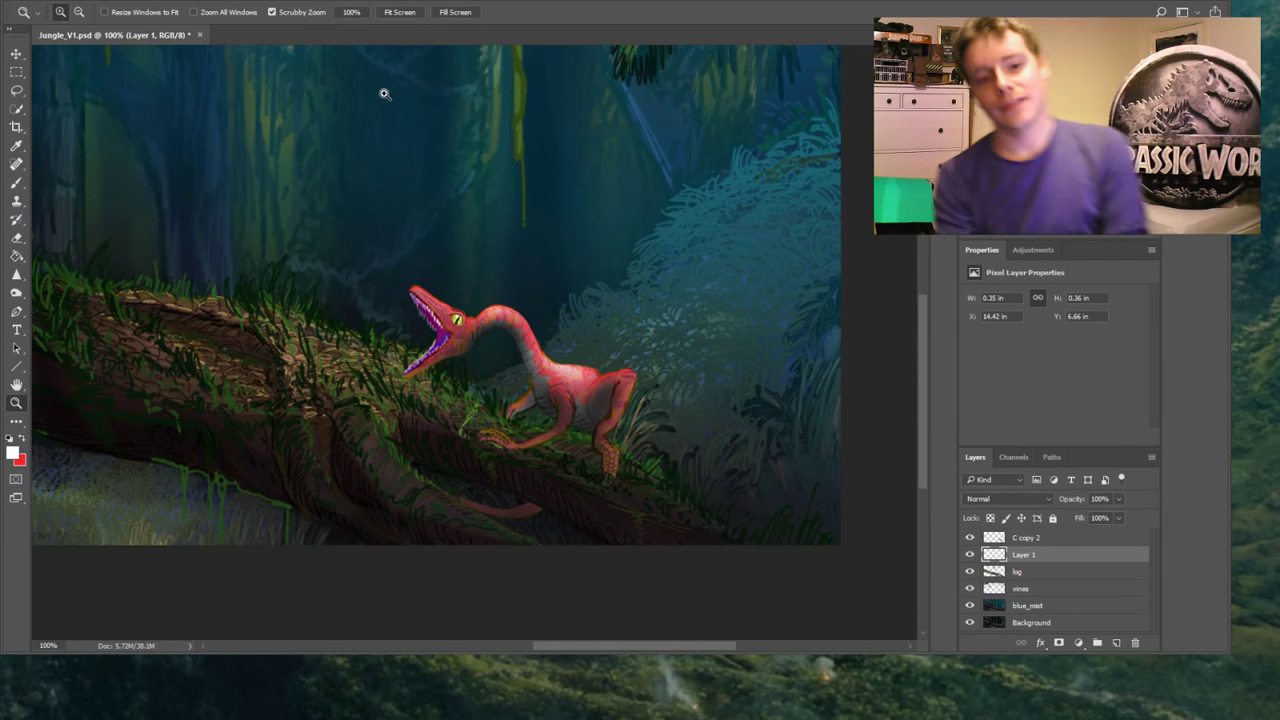
{"action": "left_click", "coordinate": [455, 376]}
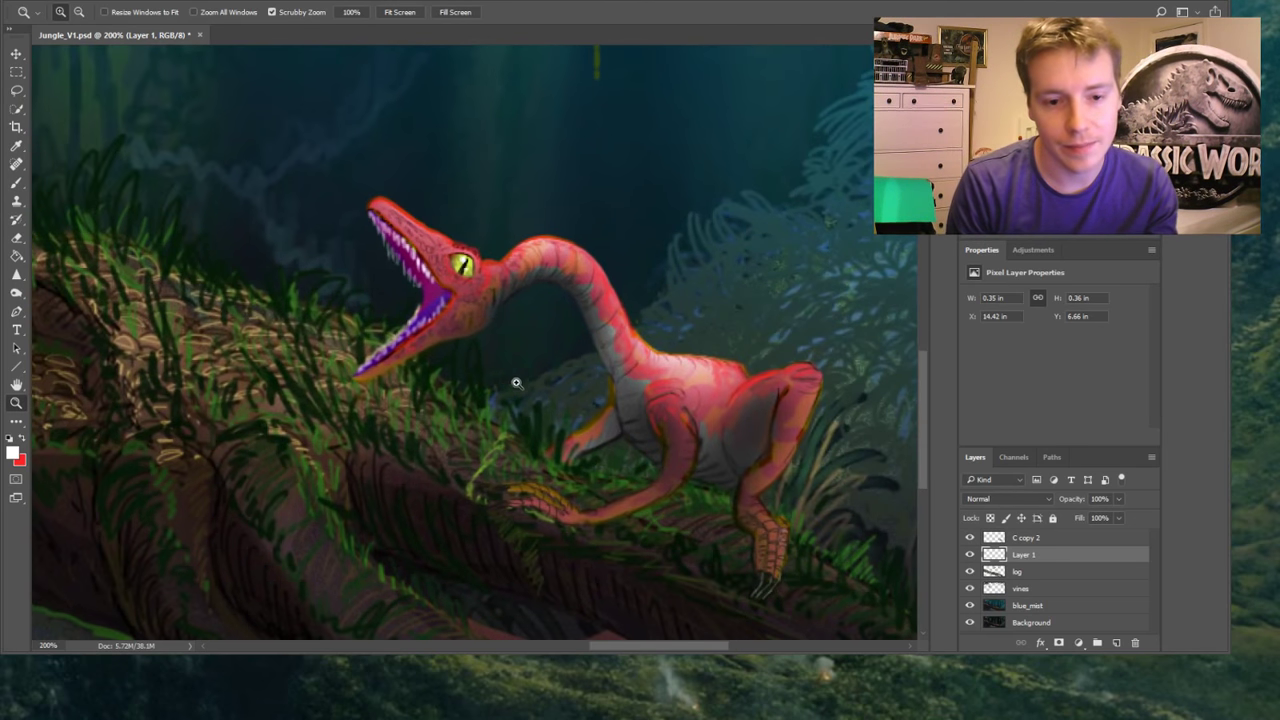
{"action": "left_click", "coordinate": [1033, 538], "text": "shift"}
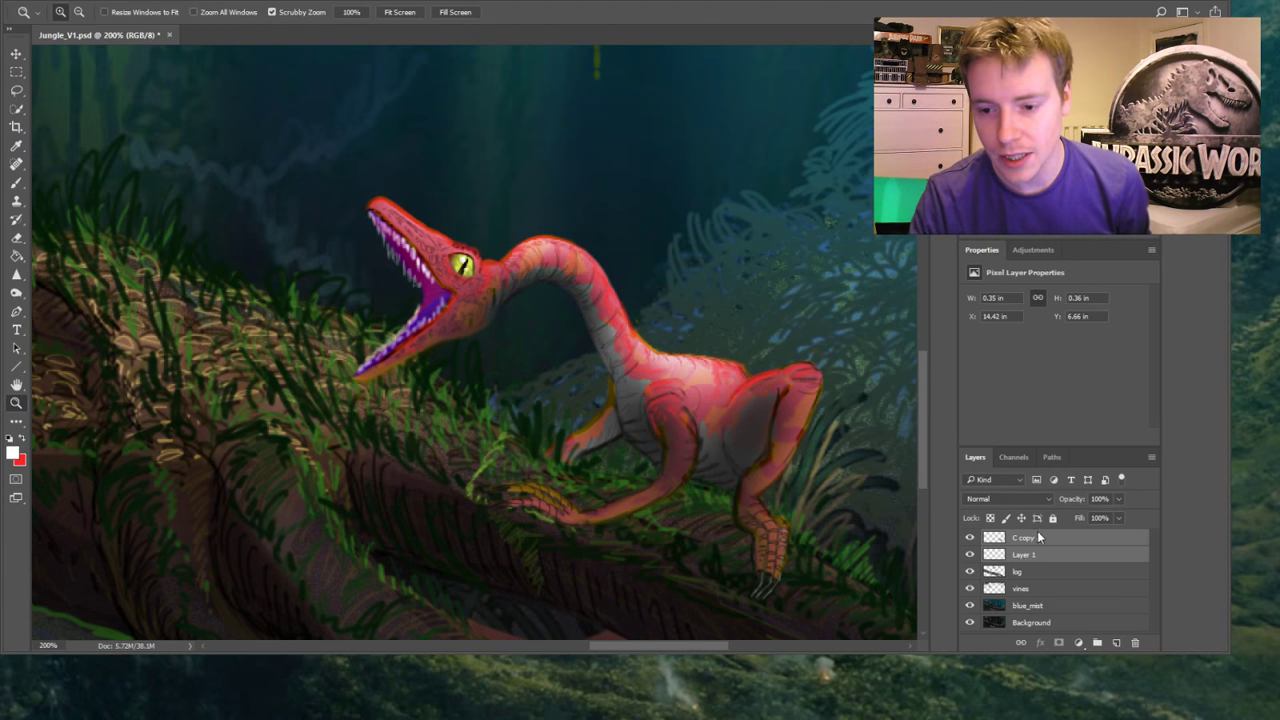
Merge Layer 1 into C copy 2 and lasso the dinosaur's head
{"action": "key", "text": "ctrl+e"}
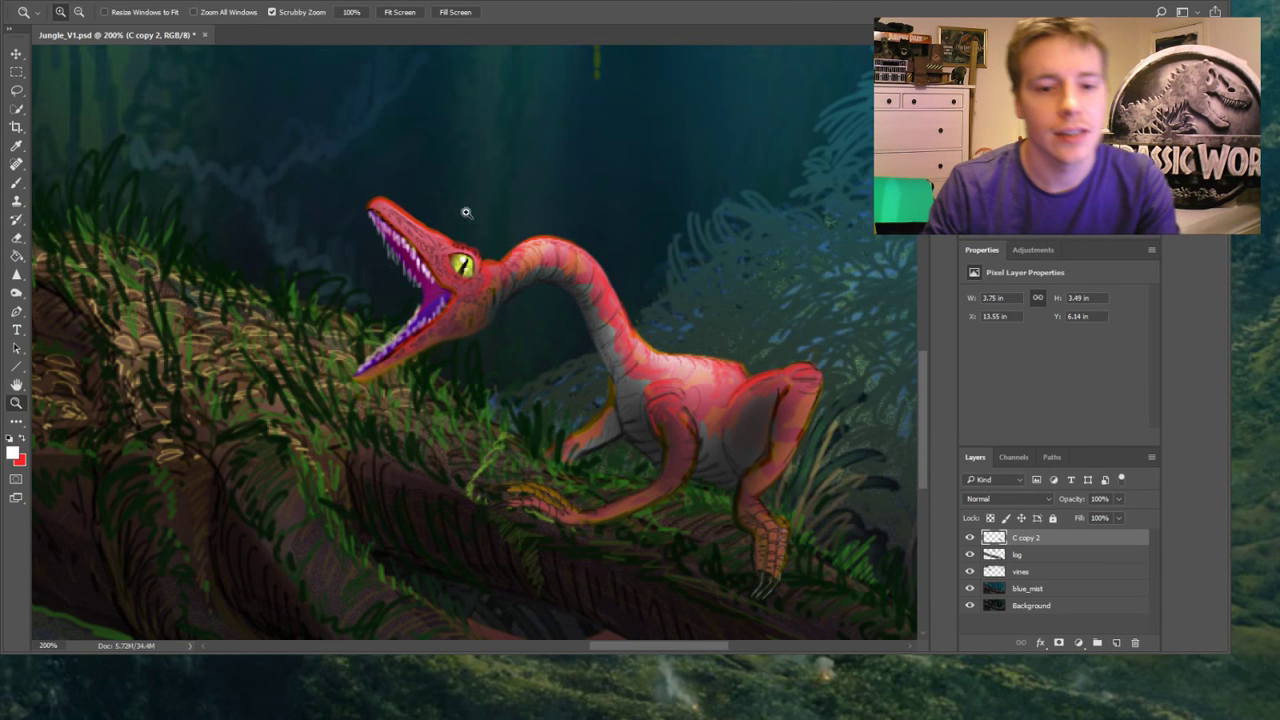
{"action": "key", "text": "l"}
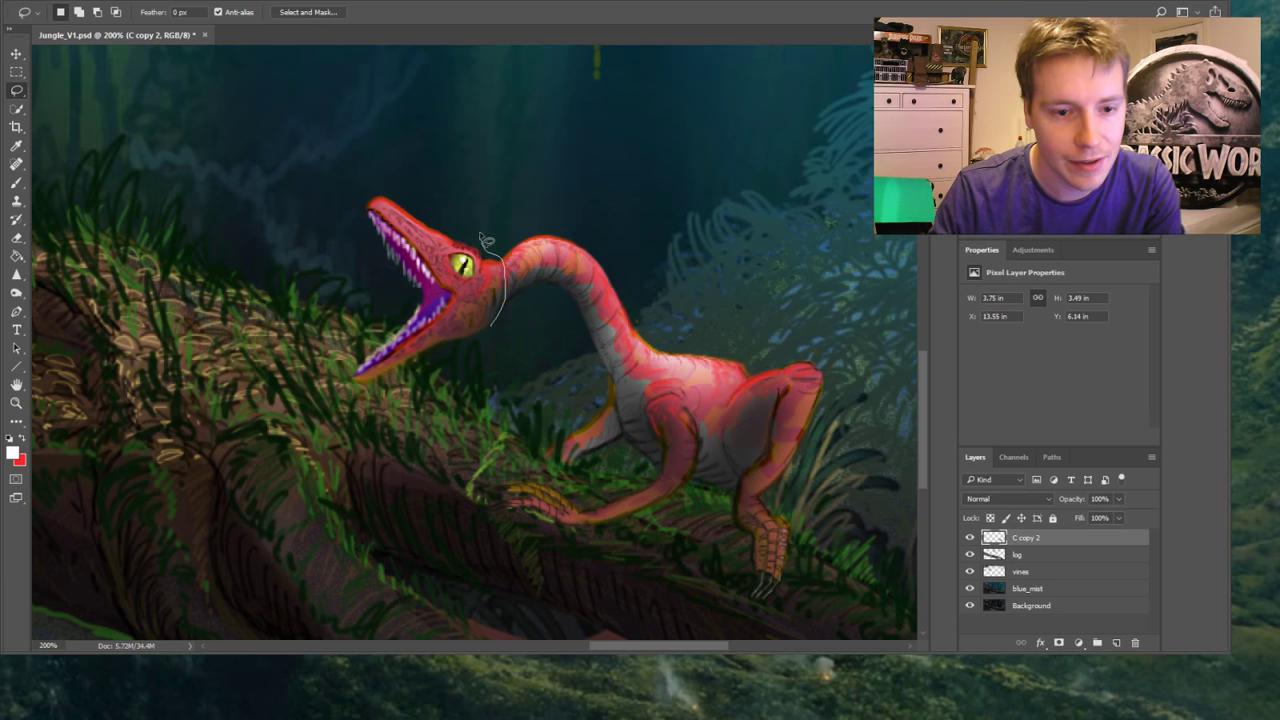
{"action": "mouse_move", "coordinate": [487, 241]}
{"action": "left_mouse_down"}
{"action": "mouse_move", "coordinate": [310, 197]}
{"action": "mouse_move", "coordinate": [281, 352]}
{"action": "mouse_move", "coordinate": [342, 410]}
{"action": "mouse_move", "coordinate": [486, 408]}
{"action": "left_mouse_up"}
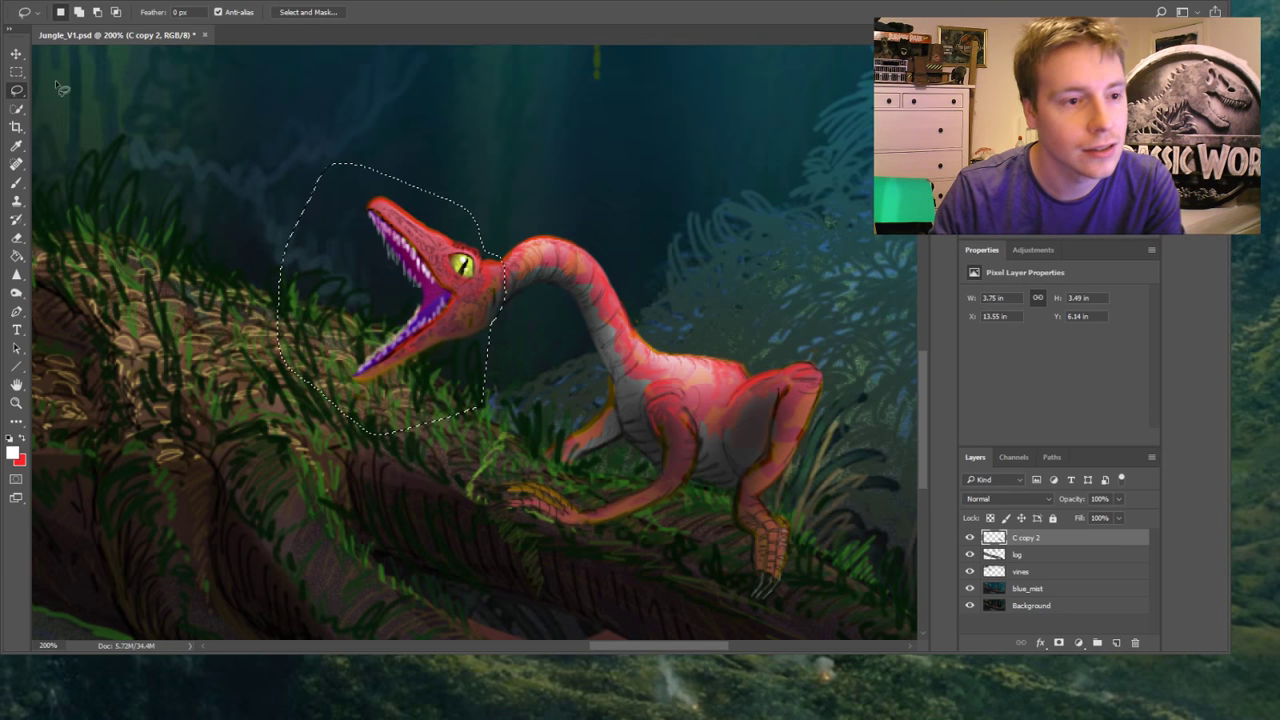
Rotate the selected head back about 35° and move it up-left, then commit
{"action": "left_click", "coordinate": [16, 53]}
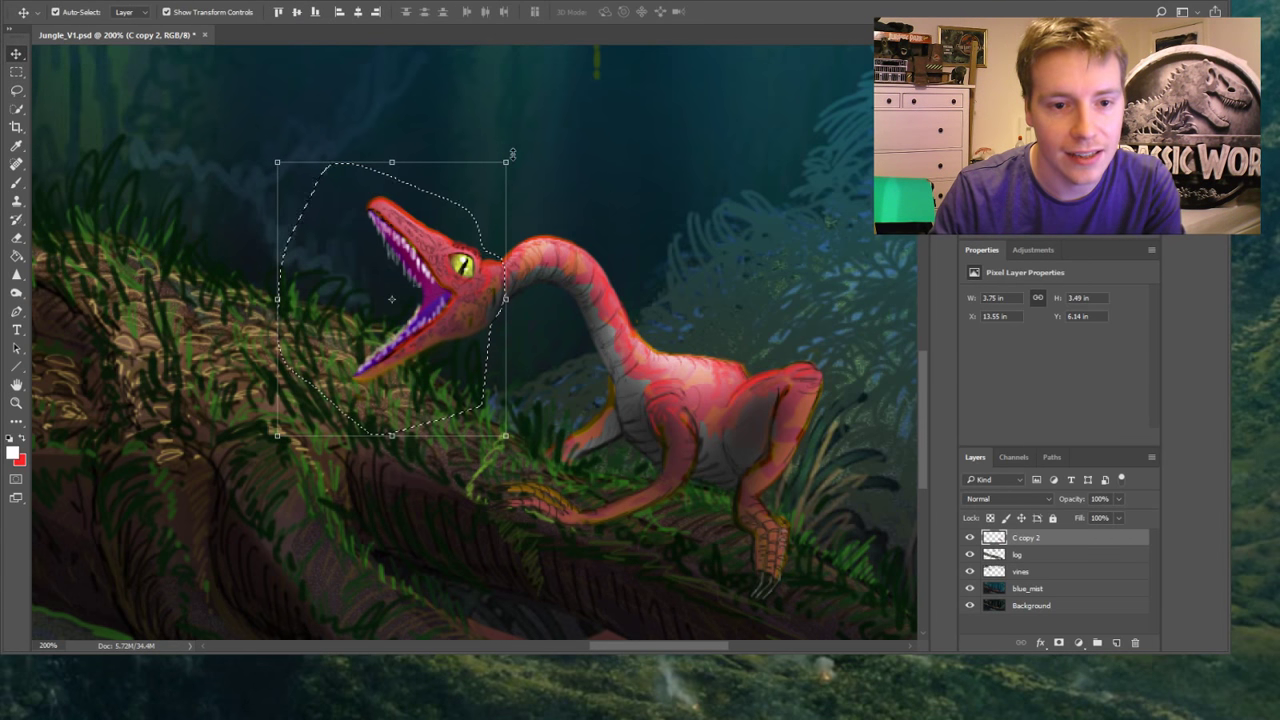
{"action": "left_click_drag", "start_coordinate": [512, 153], "coordinate": [432, 136]}
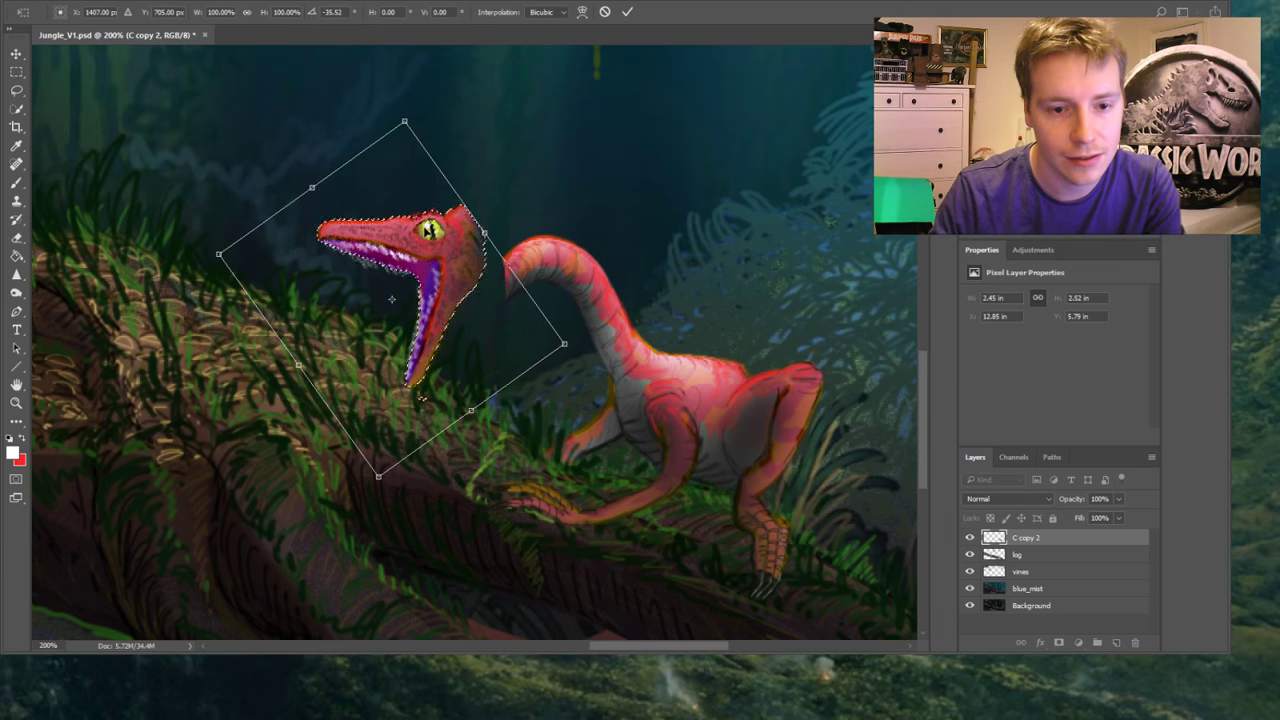
{"action": "left_click_drag", "start_coordinate": [392, 298], "coordinate": [427, 338]}
{"action": "left_click_drag", "start_coordinate": [463, 268], "coordinate": [427, 290]}
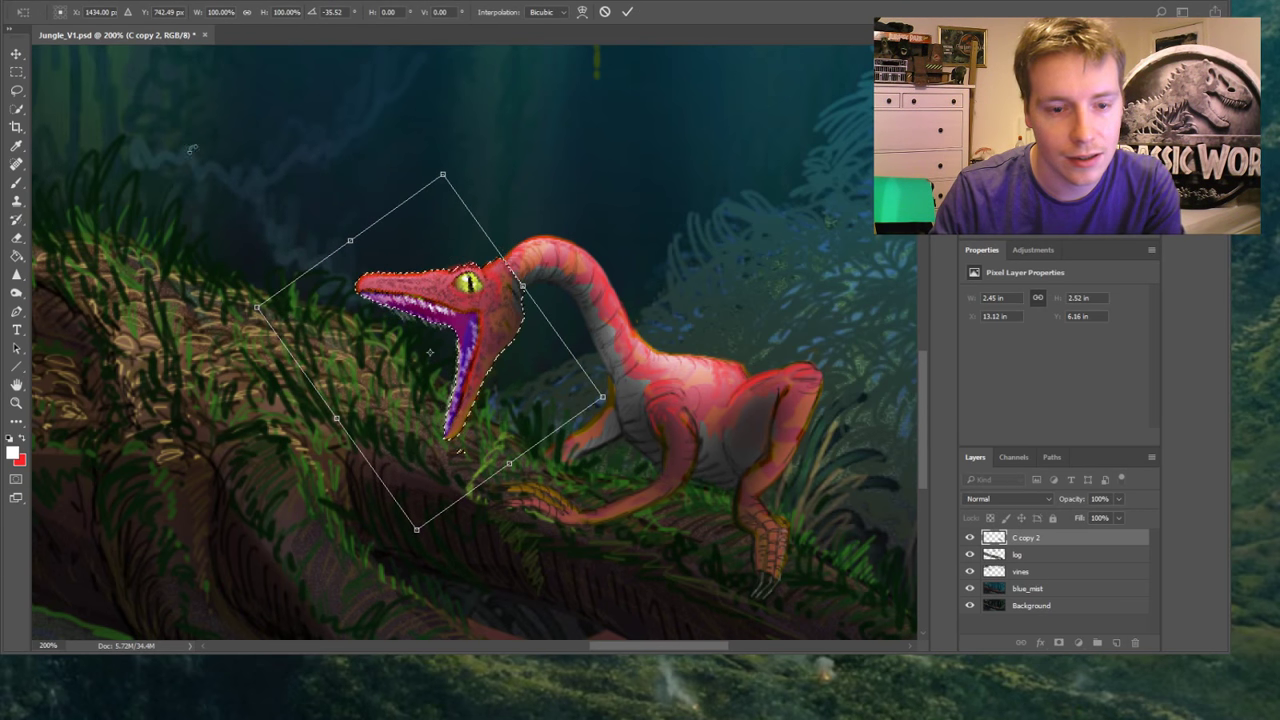
{"action": "left_click_drag", "start_coordinate": [516, 321], "coordinate": [388, 283]}
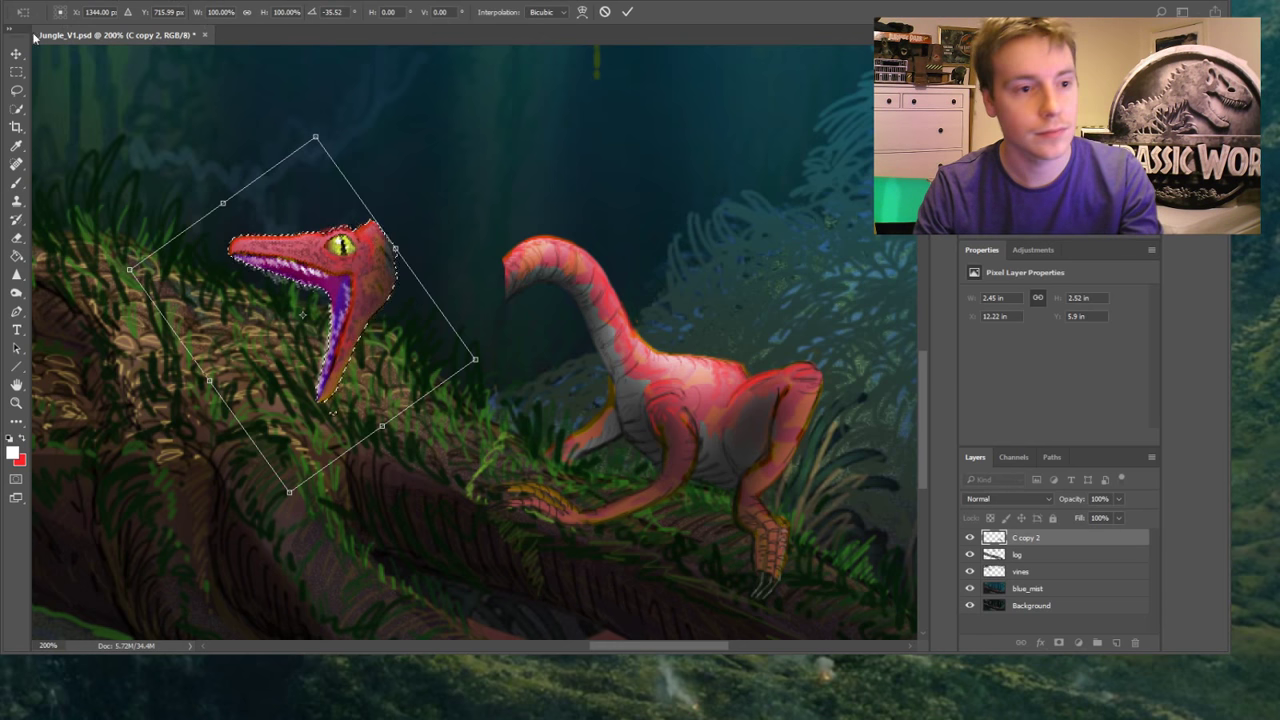
{"action": "key", "text": "Return"}
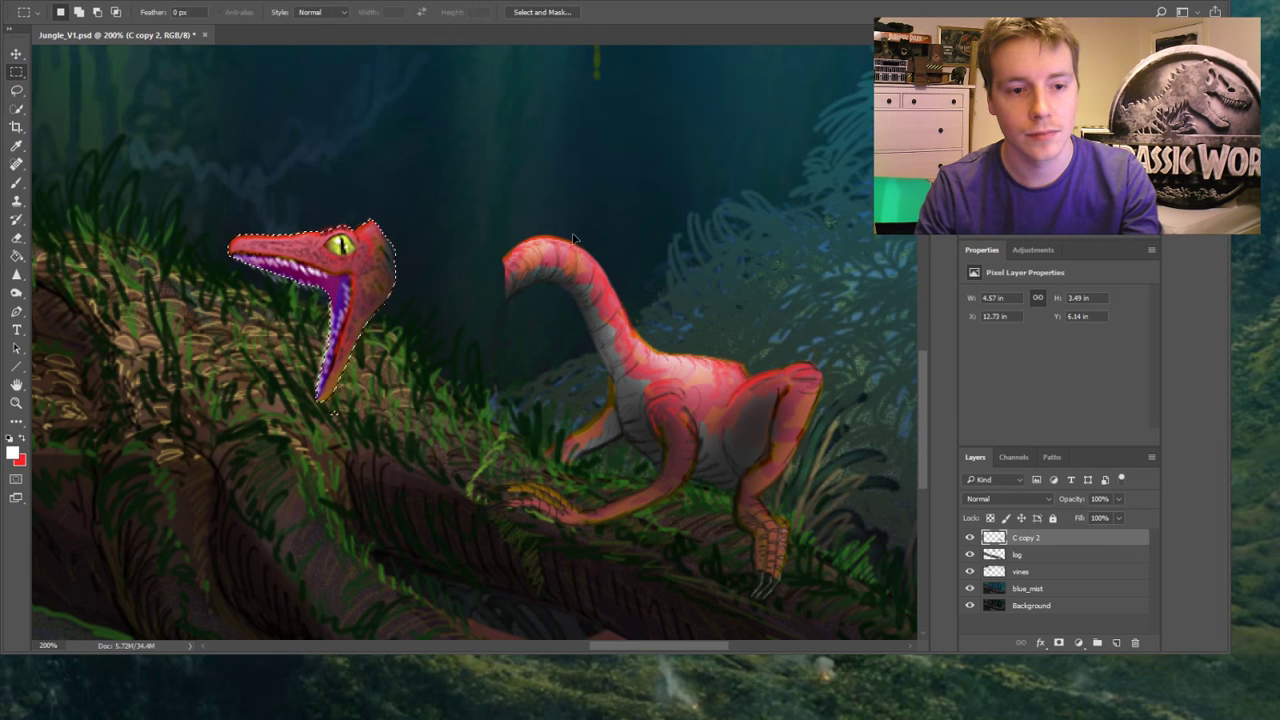
Cut the head onto its own Layer 1, undoing and redoing to compare
{"action": "key", "text": "ctrl+d"}
{"action": "key", "text": "ctrl+shift+alt+n"}
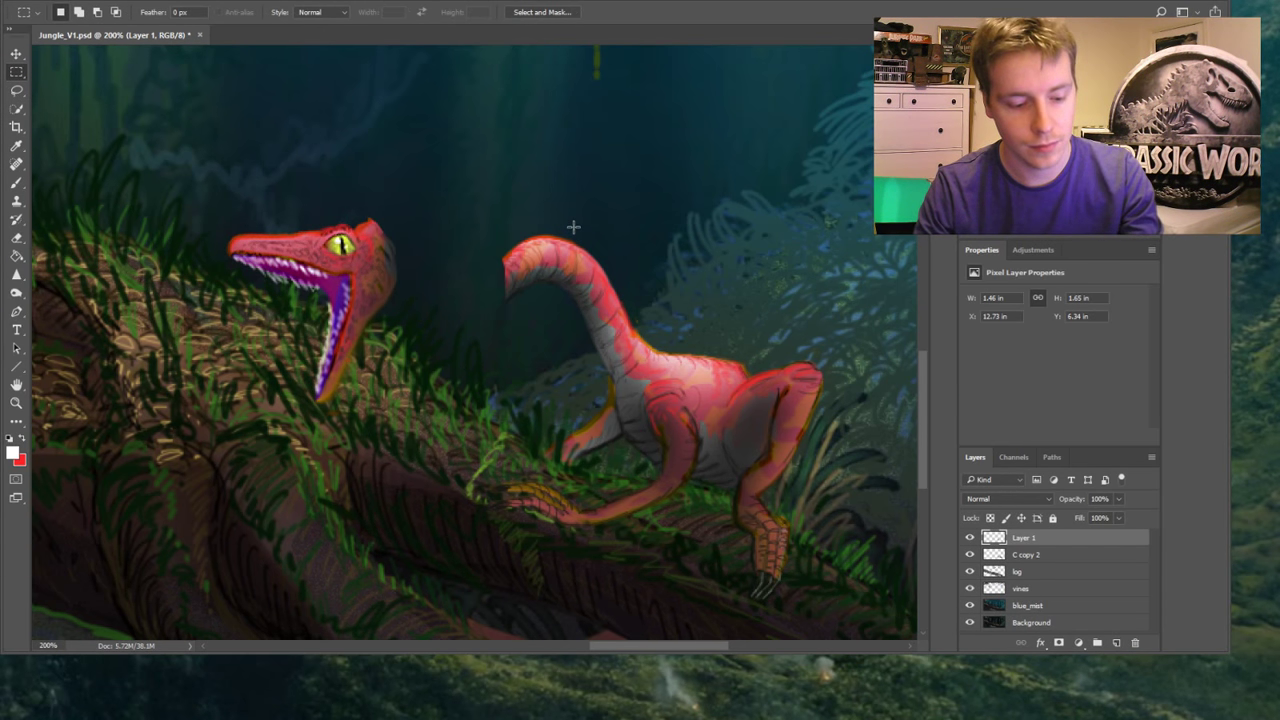
{"action": "key", "text": "ctrl+z"}
{"action": "key", "text": "ctrl+z"}
{"action": "key", "text": "ctrl+z"}
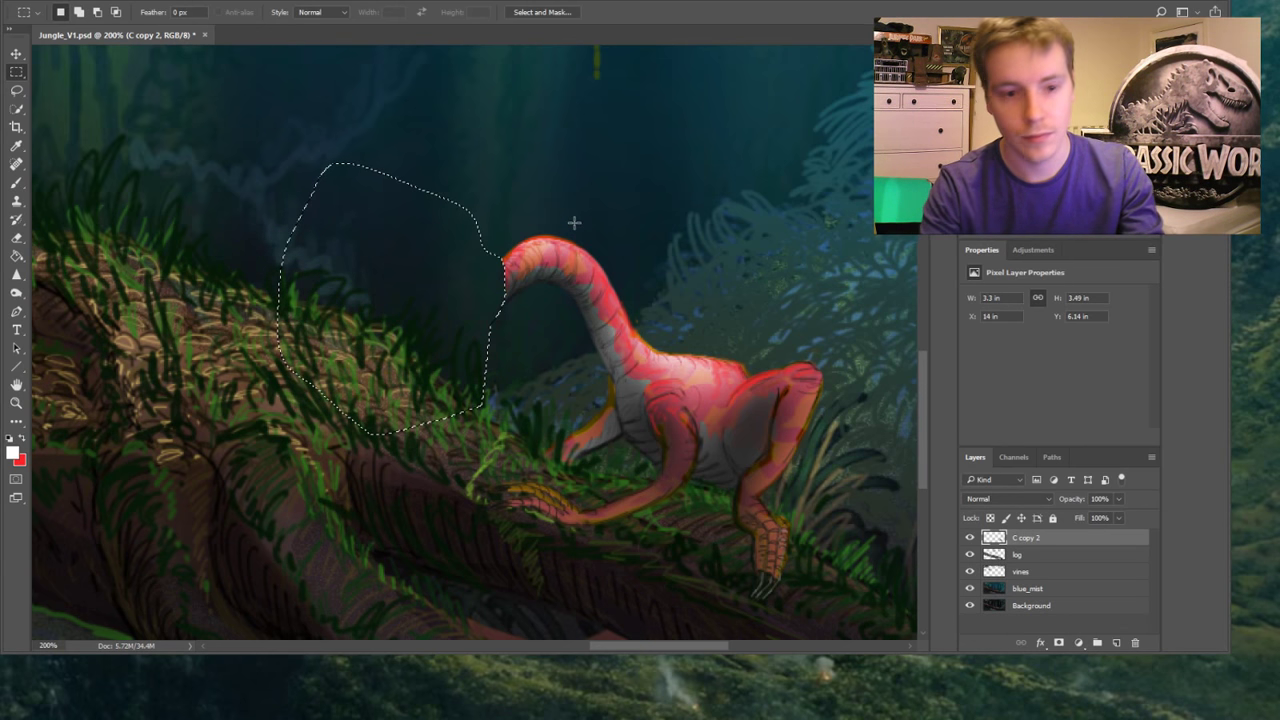
{"action": "key", "text": "ctrl+shift+z"}
{"action": "key", "text": "ctrl+shift+z"}
{"action": "key", "text": "ctrl+shift+z"}
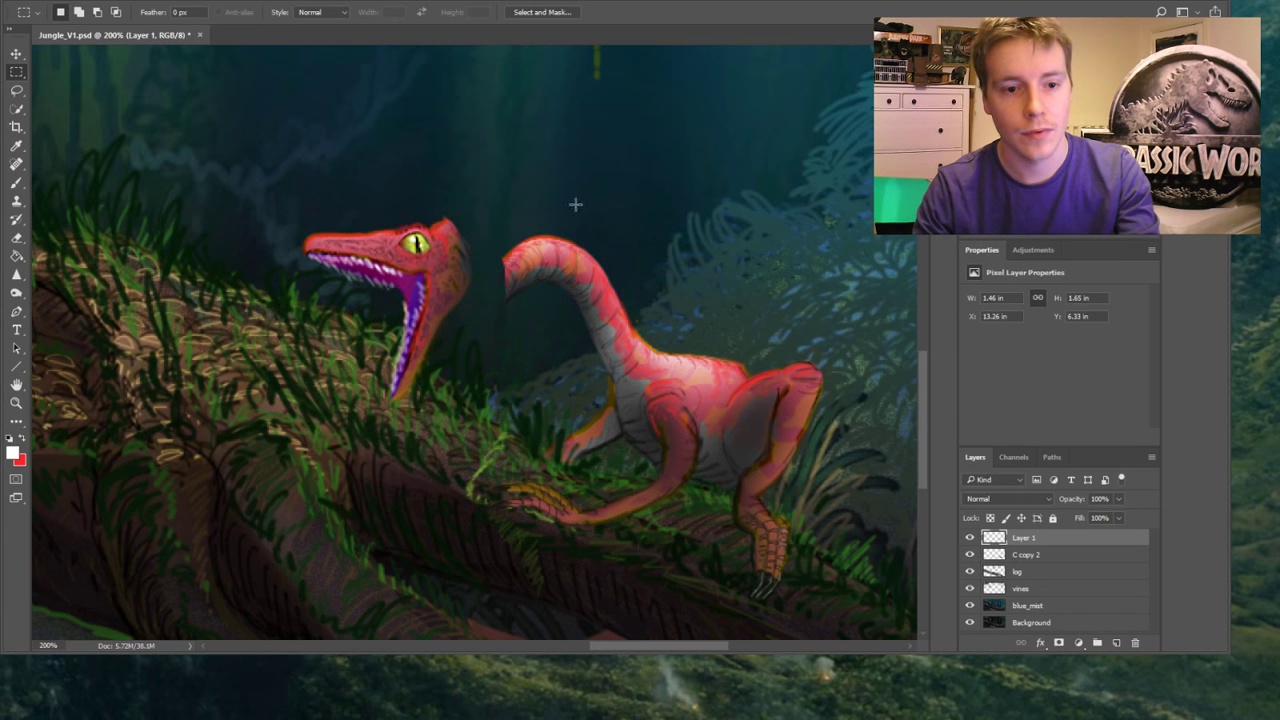
On C copy 2, lasso the neck and rotate it about 39°, shifted up-right
{"action": "left_click", "coordinate": [1030, 554]}
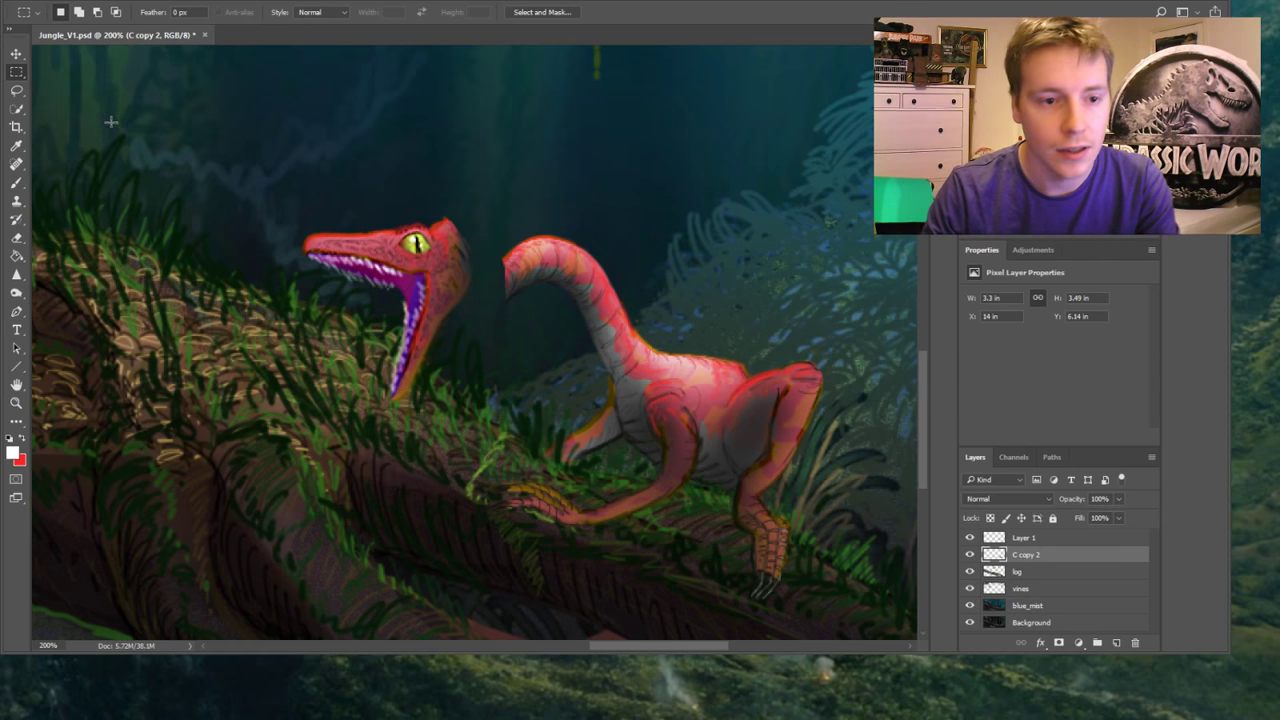
{"action": "left_click", "coordinate": [15, 92]}
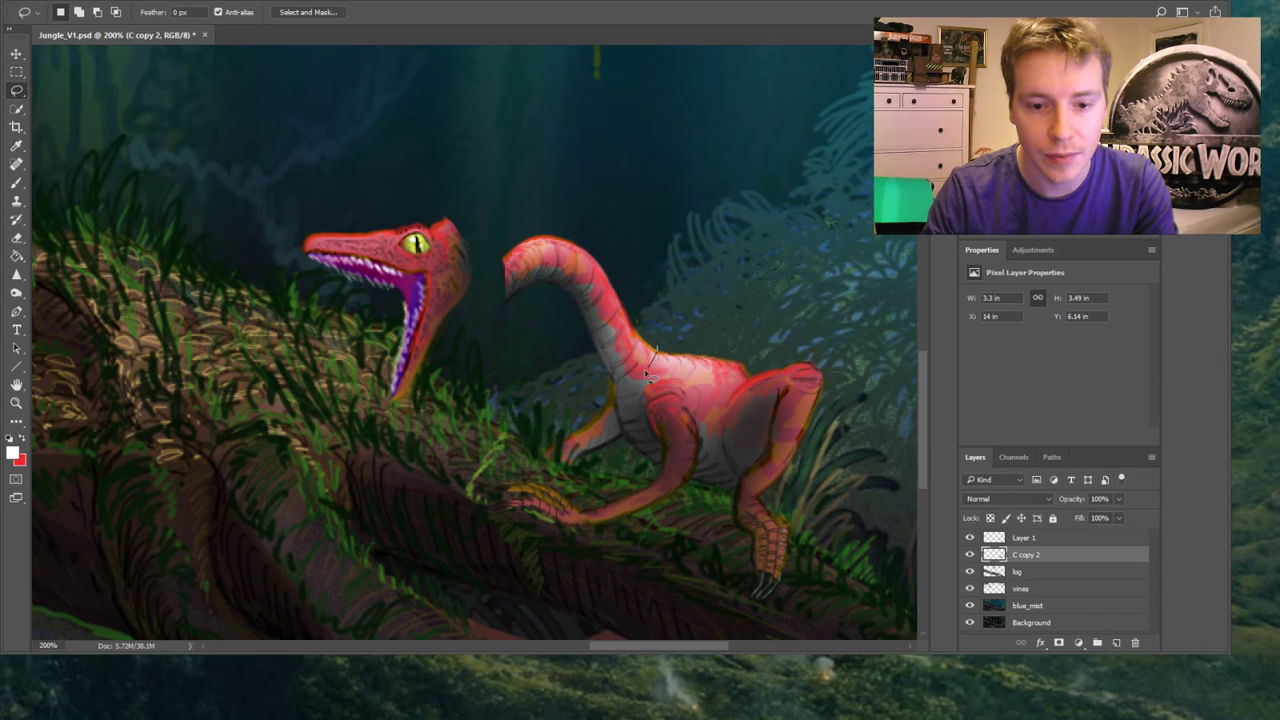
{"action": "mouse_move", "coordinate": [535, 338]}
{"action": "left_mouse_down"}
{"action": "mouse_move", "coordinate": [491, 243]}
{"action": "mouse_move", "coordinate": [648, 265]}
{"action": "left_mouse_up"}
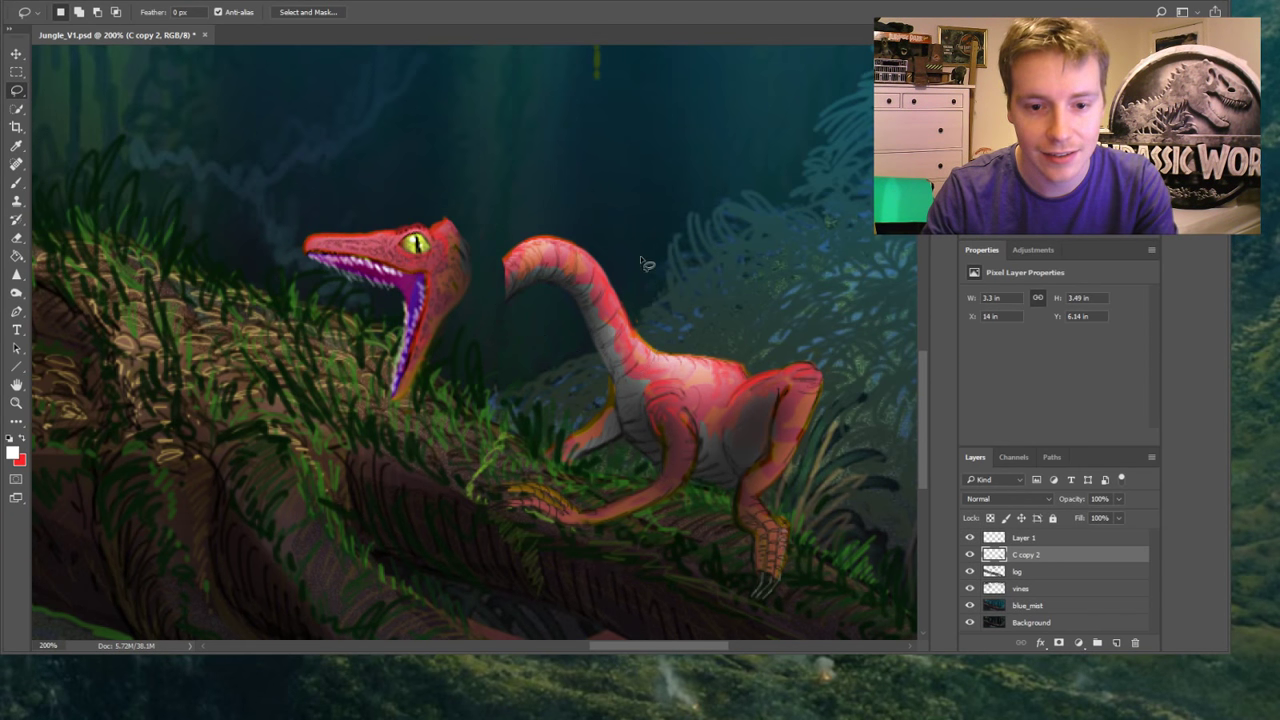
{"action": "key", "text": "ctrl+t"}
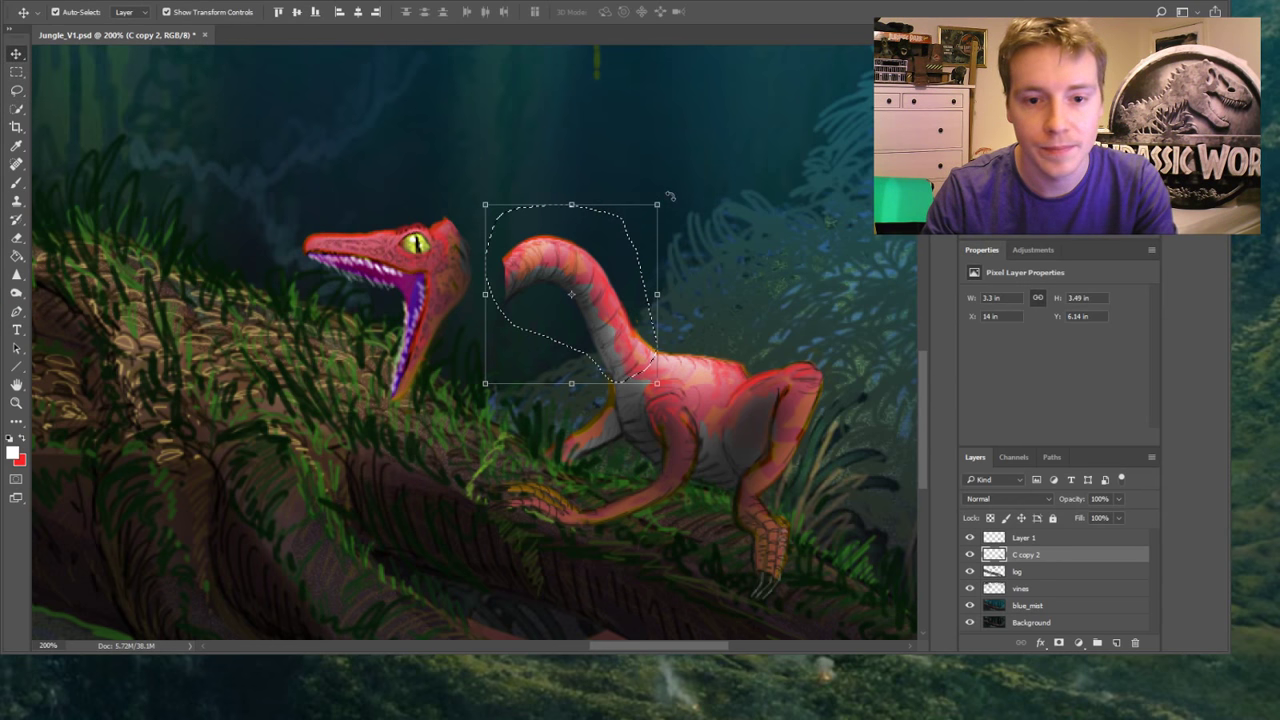
{"action": "left_click_drag", "start_coordinate": [670, 196], "coordinate": [719, 265]}
{"action": "left_click_drag", "start_coordinate": [579, 313], "coordinate": [626, 282]}
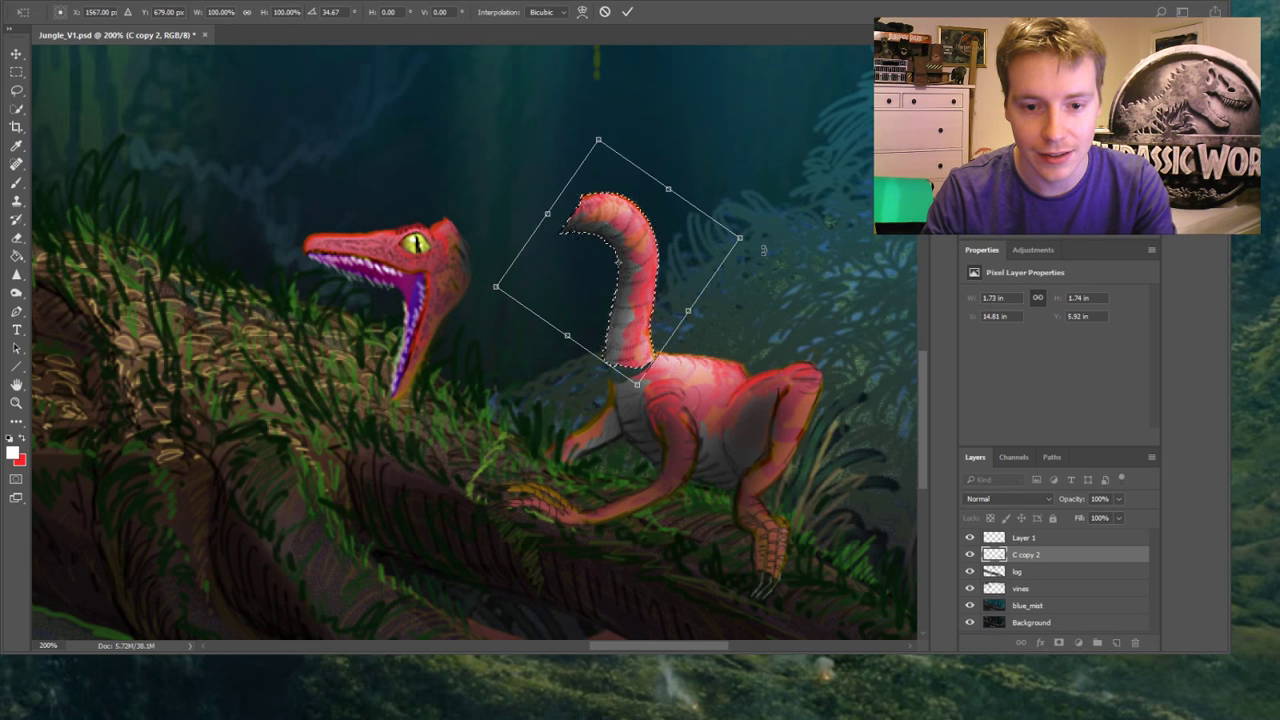
{"action": "left_click_drag", "start_coordinate": [748, 262], "coordinate": [742, 285]}
{"action": "left_click_drag", "start_coordinate": [640, 282], "coordinate": [655, 272]}
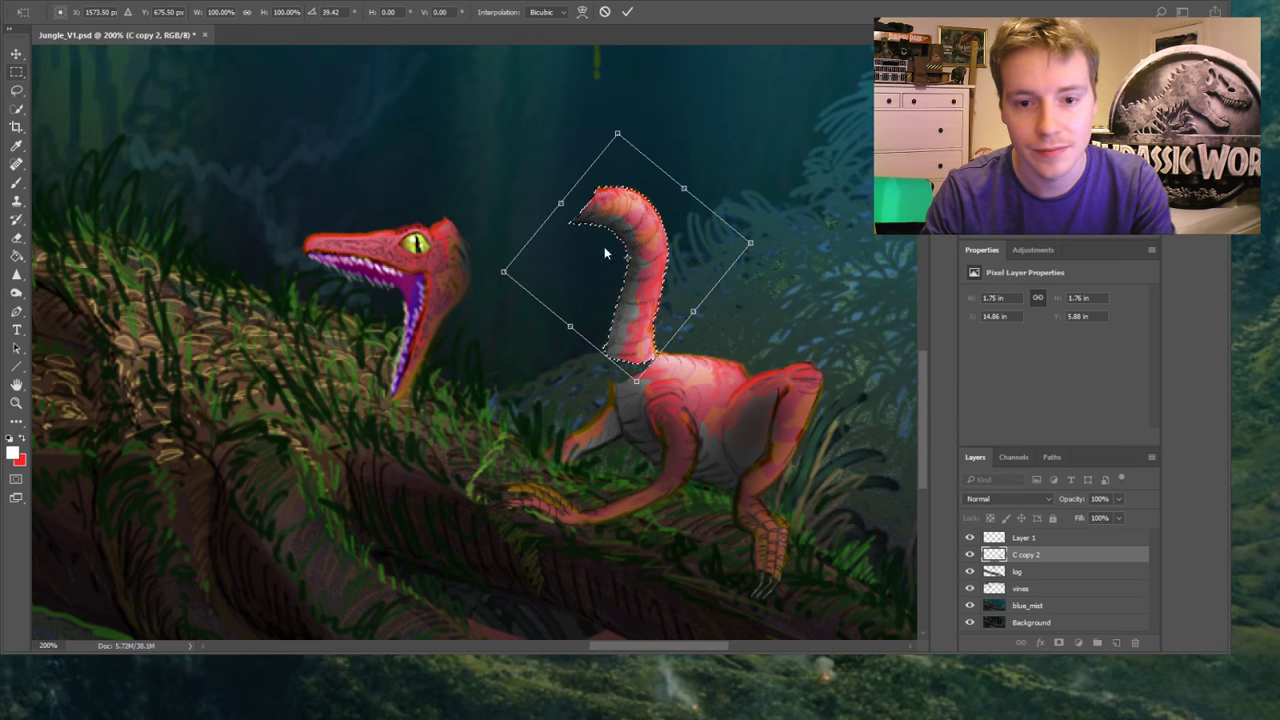
{"action": "key", "text": "Return"}
Stretch the neck leftward and warp it into a tall upright curve, then deselect
{"action": "key", "text": "v"}
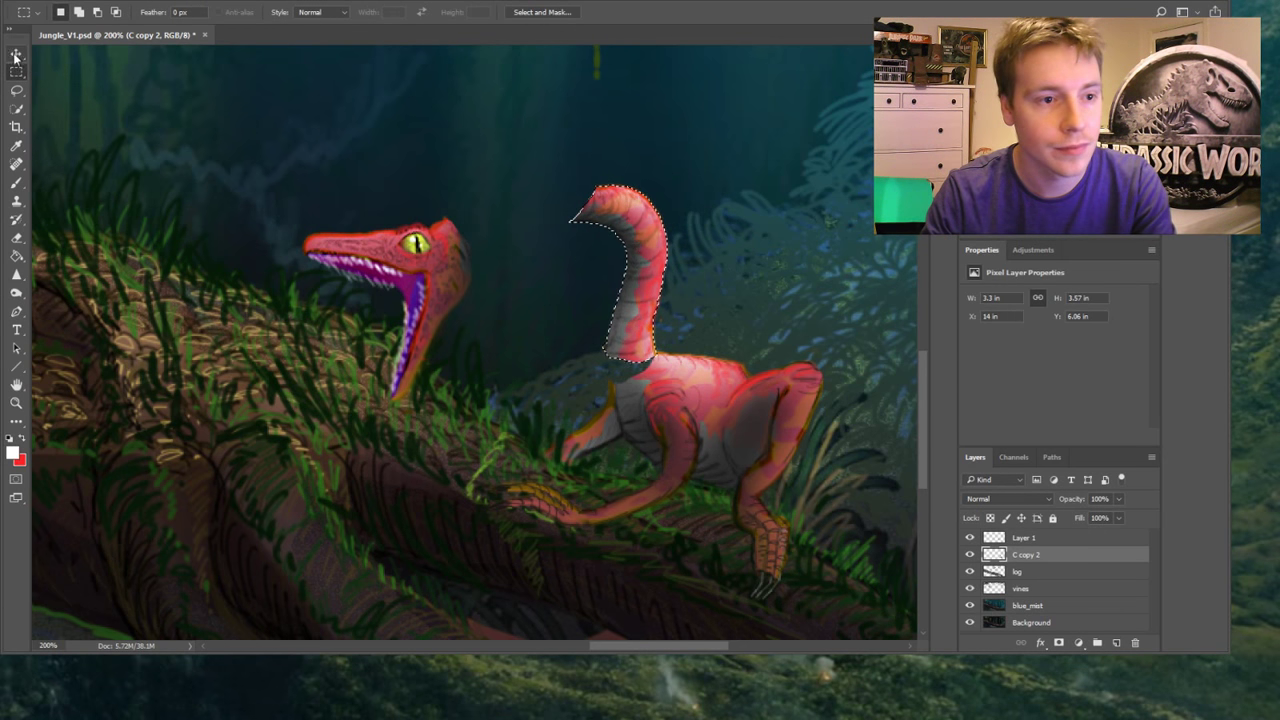
{"action": "mouse_move", "coordinate": [560, 262]}
{"action": "left_mouse_down"}
{"action": "mouse_move", "coordinate": [523, 262]}
{"action": "mouse_move", "coordinate": [539, 262]}
{"action": "left_mouse_up"}
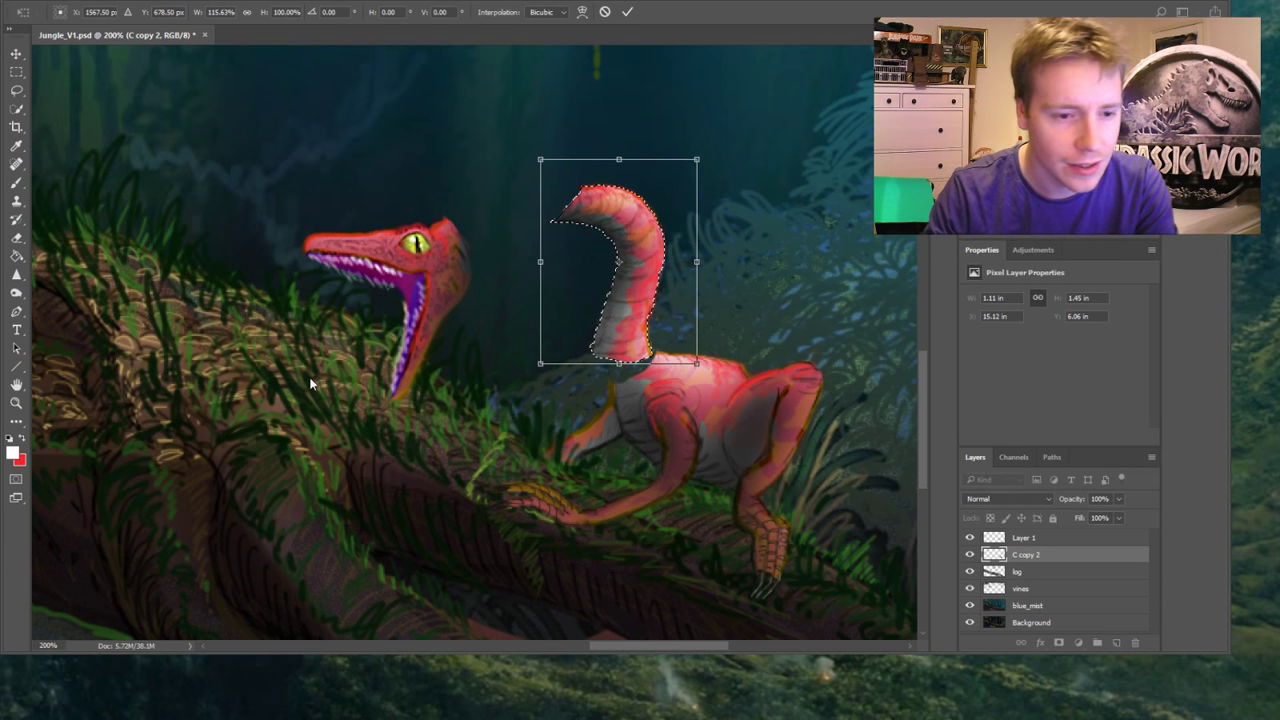
{"action": "key", "text": "ctrl+alt+w"}
{"action": "left_click_drag", "start_coordinate": [540, 364], "coordinate": [620, 510]}
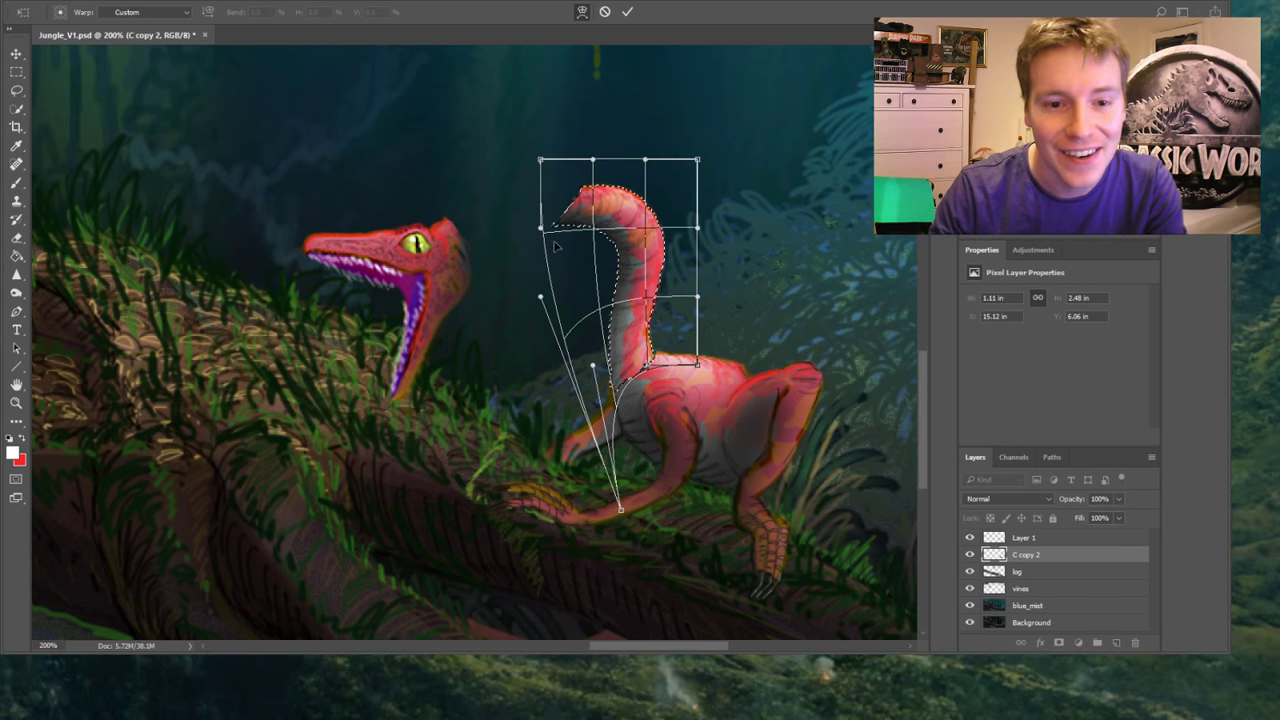
{"action": "left_click_drag", "start_coordinate": [541, 228], "coordinate": [578, 228]}
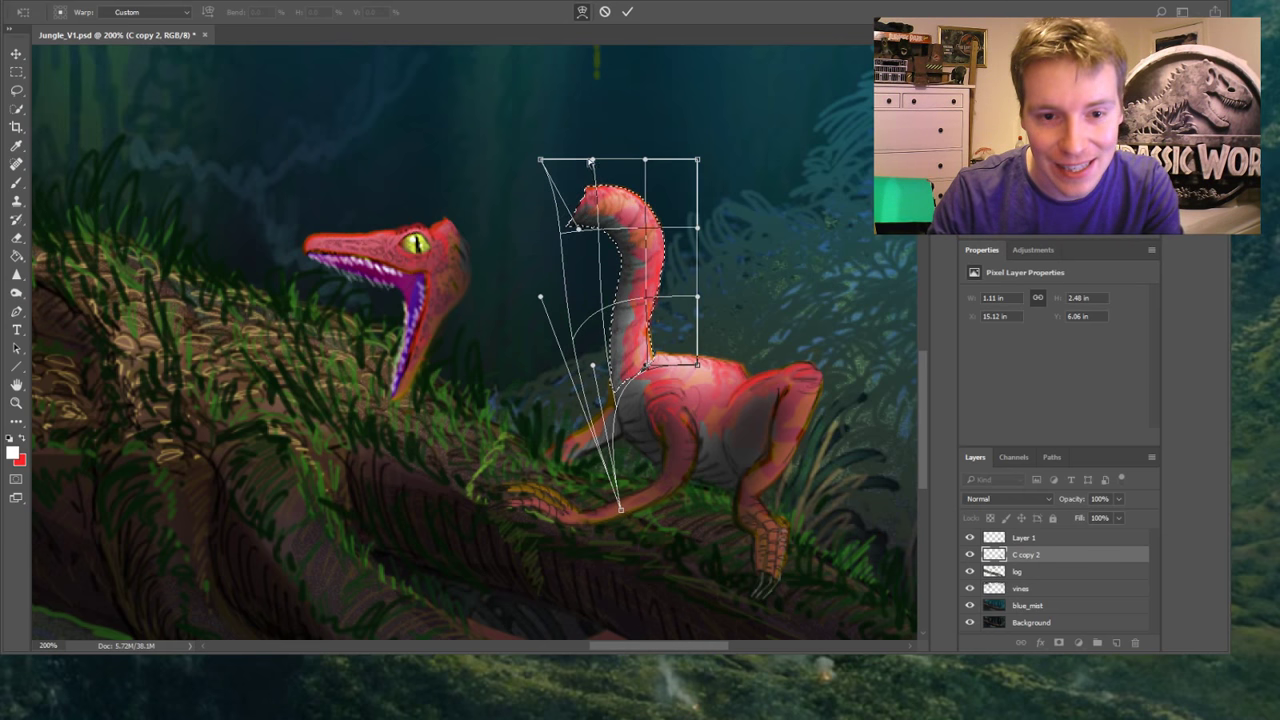
{"action": "left_click_drag", "start_coordinate": [591, 160], "coordinate": [576, 155]}
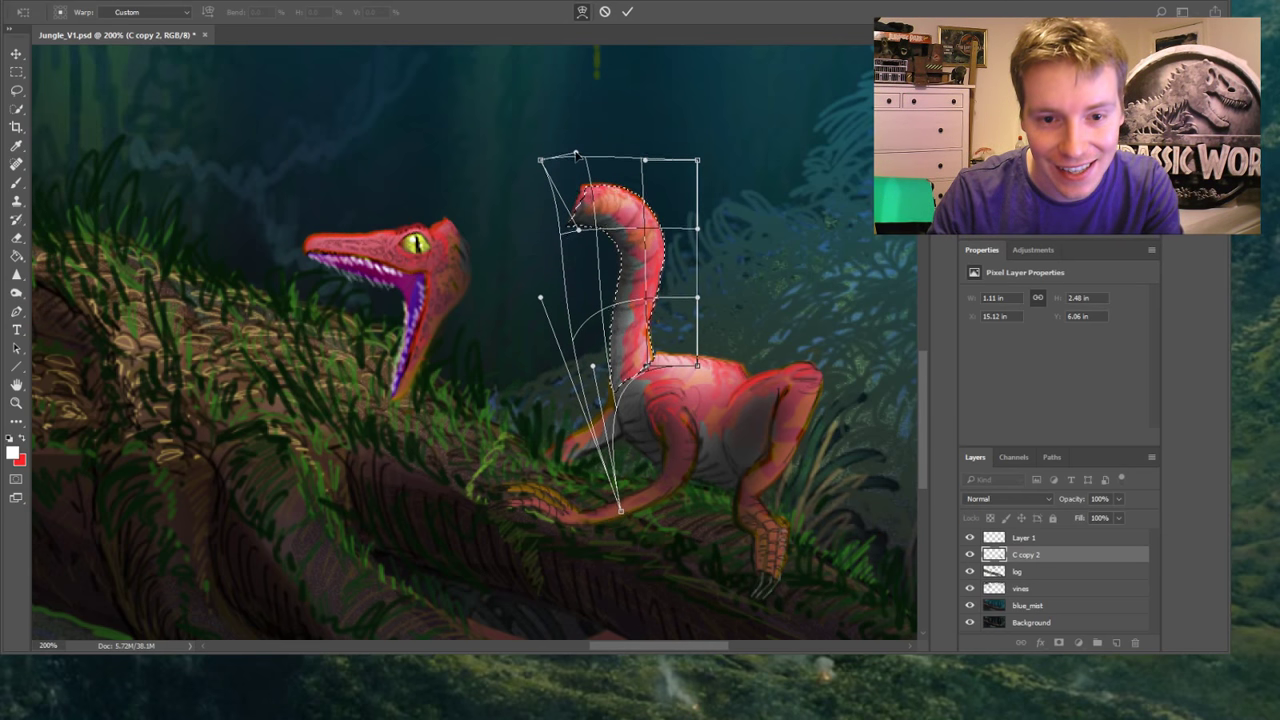
{"action": "left_click_drag", "start_coordinate": [567, 241], "coordinate": [565, 230]}
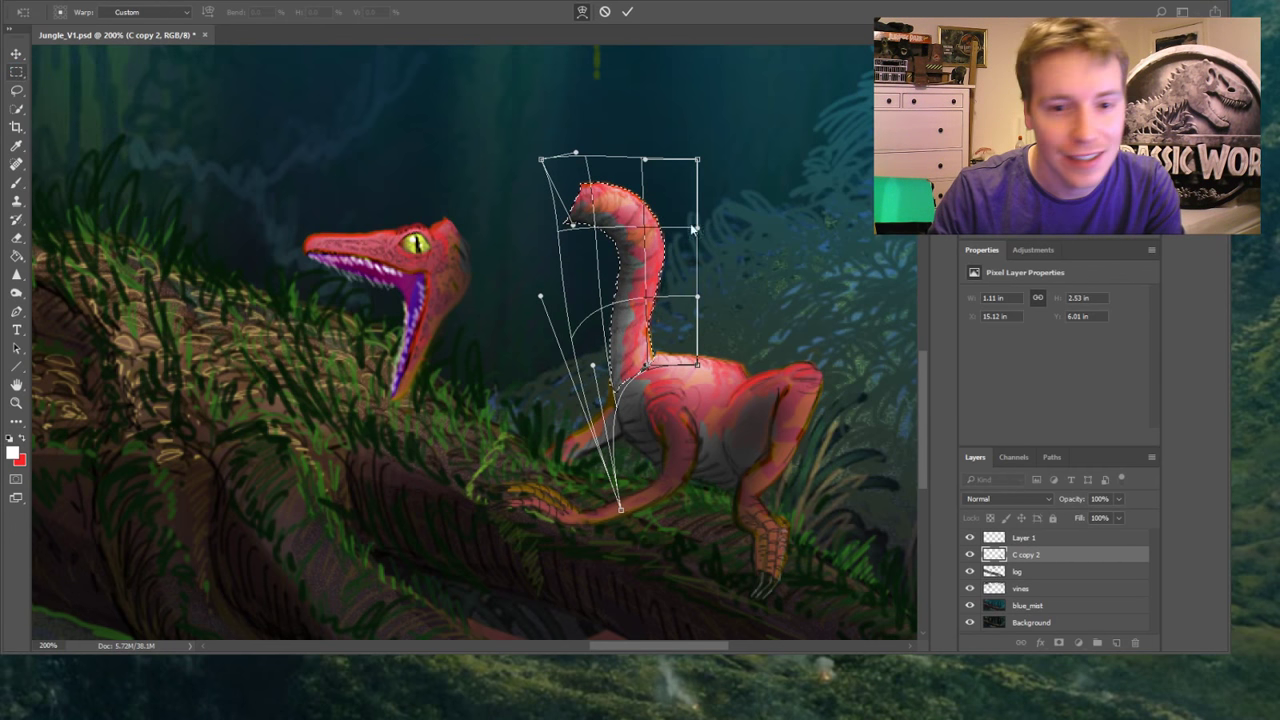
{"action": "key", "text": "Return"}
{"action": "key", "text": "ctrl+d"}
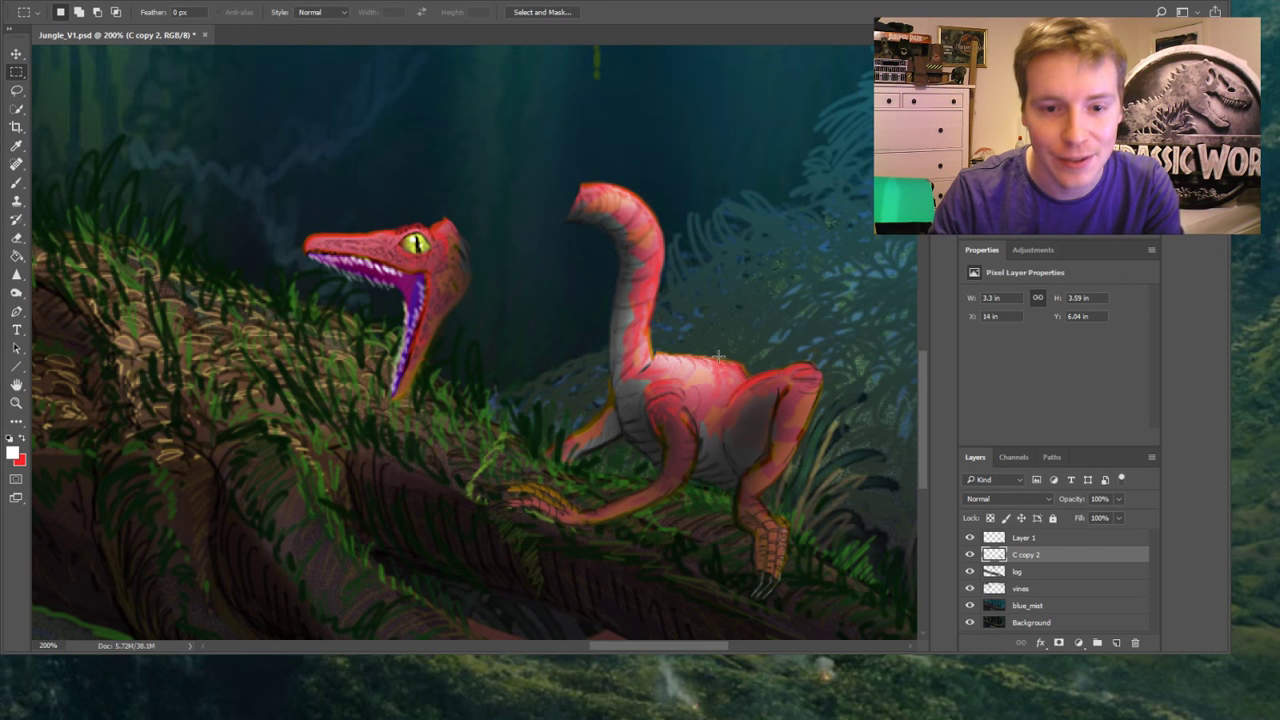
Toggle C copy 2's visibility, smudge the neck tip, then make Layer 1 active
{"action": "left_click", "coordinate": [969, 555]}
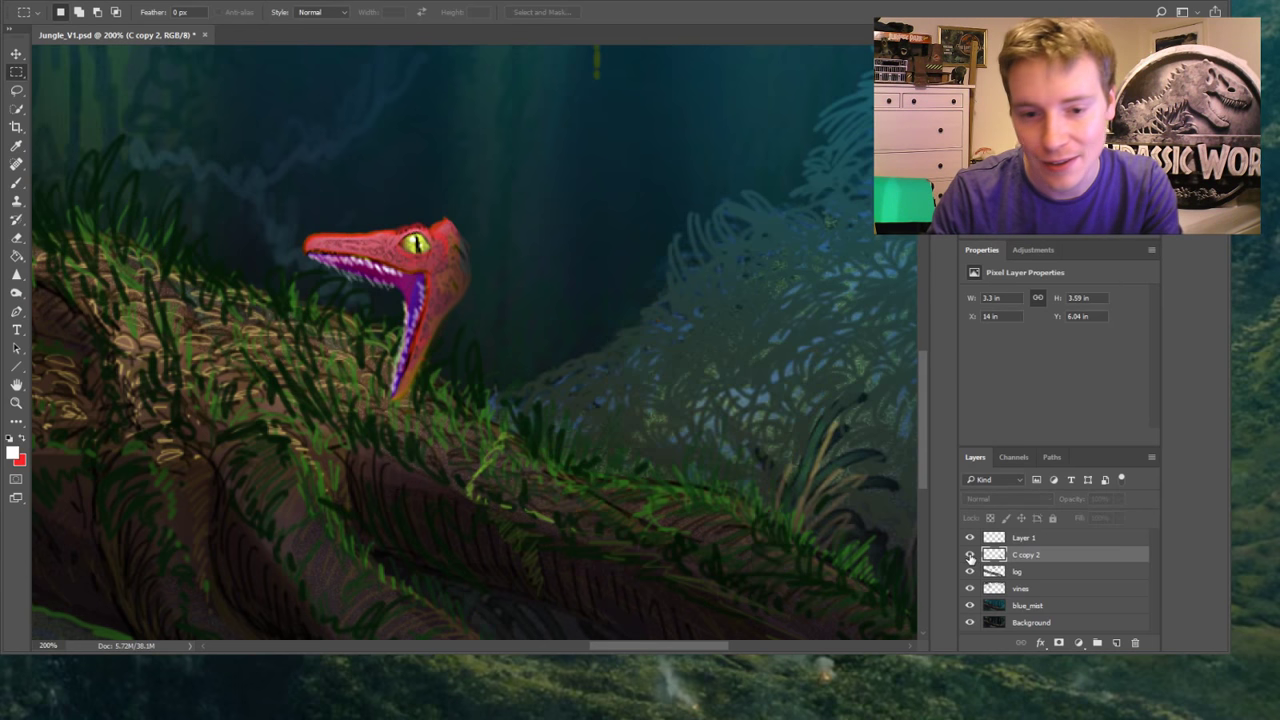
{"action": "left_click", "coordinate": [969, 555]}
{"action": "left_click", "coordinate": [18, 274]}
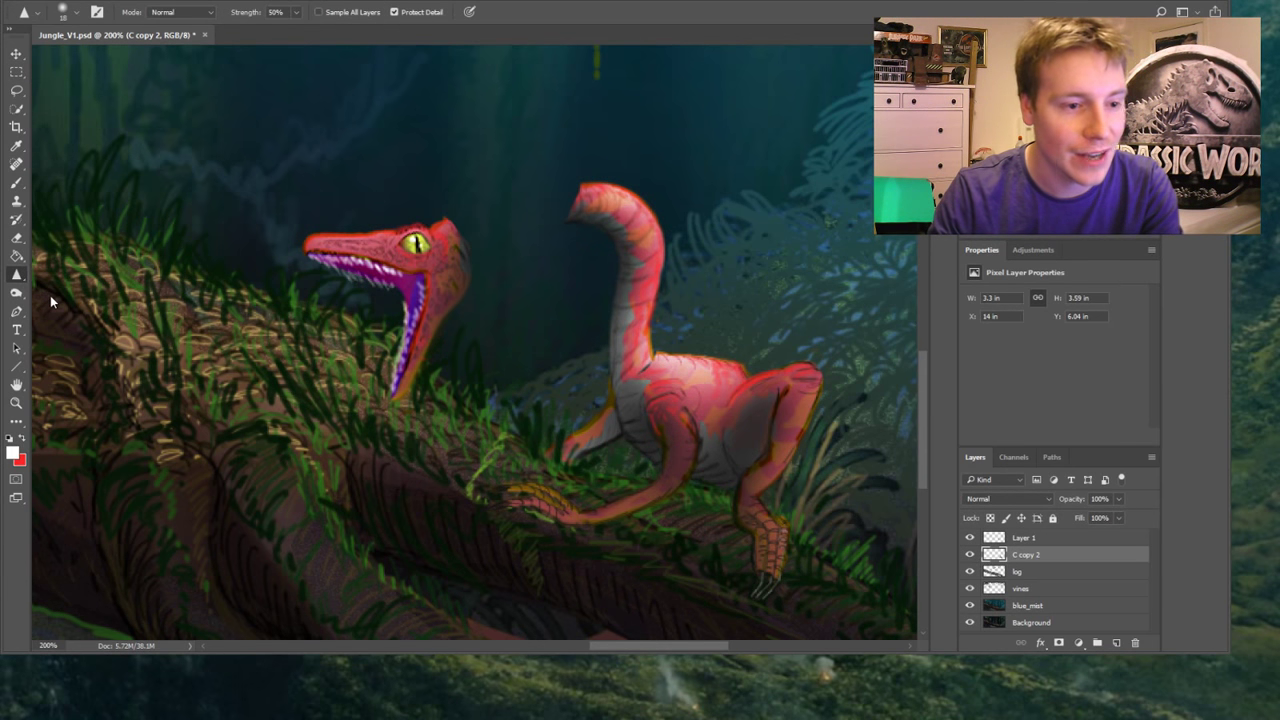
{"action": "key", "text": "shift+r"}
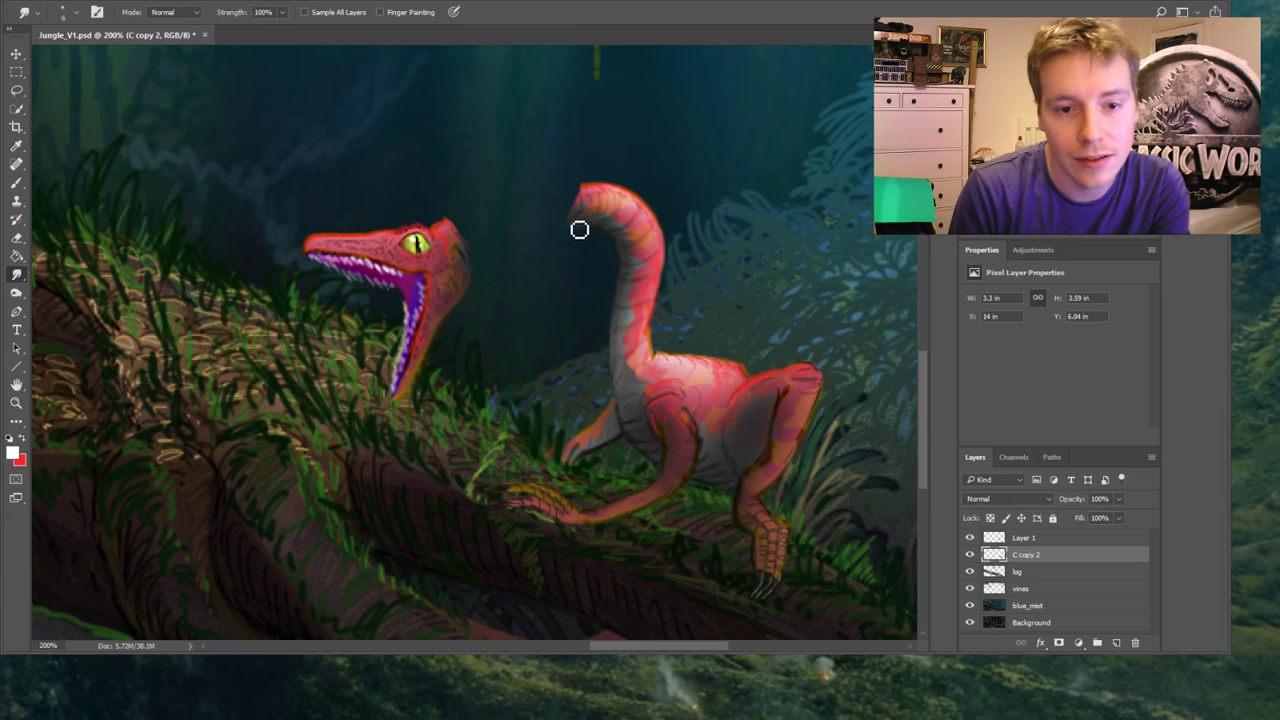
{"action": "key", "text": "alt+bracketright"}
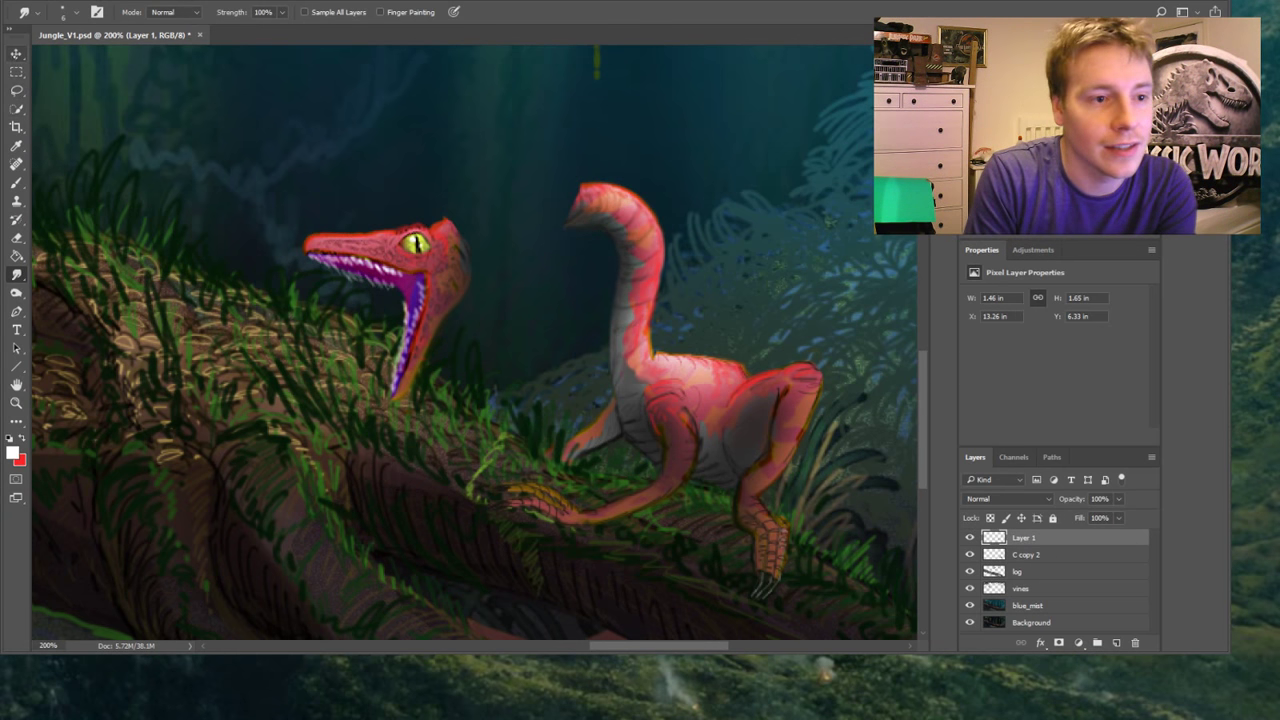
Move the head onto the neck, scale it to about 92% and rotate it 14° clockwise
{"action": "key", "text": "v"}
{"action": "left_click_drag", "start_coordinate": [452, 279], "coordinate": [545, 218]}
{"action": "left_click_drag", "start_coordinate": [568, 226], "coordinate": [571, 228]}
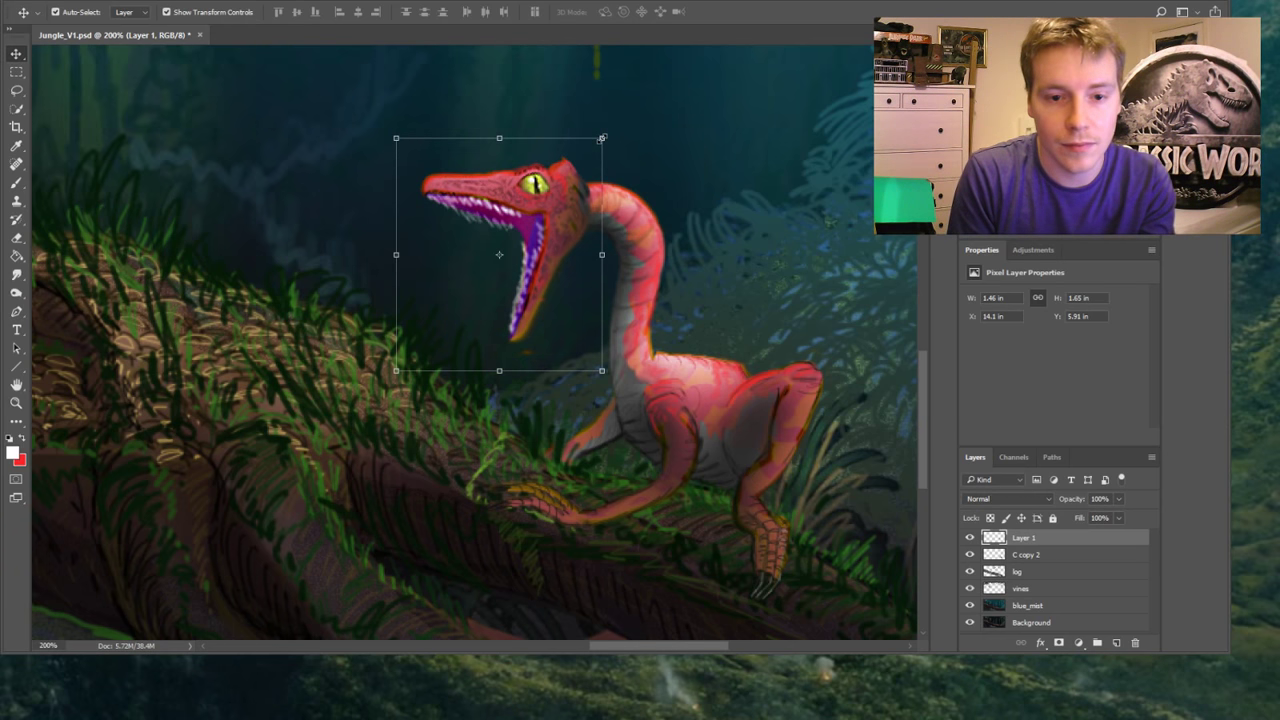
{"action": "left_click_drag", "start_coordinate": [602, 137], "coordinate": [582, 184]}
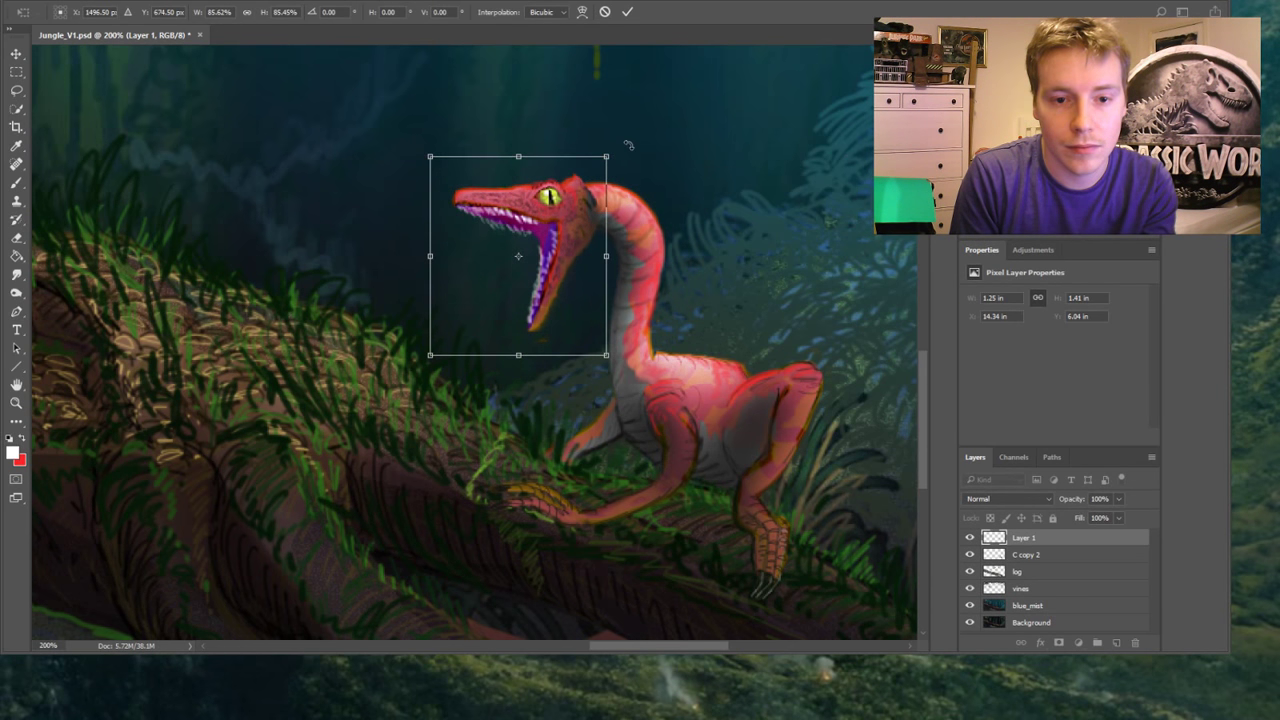
{"action": "left_click_drag", "start_coordinate": [628, 145], "coordinate": [638, 184]}
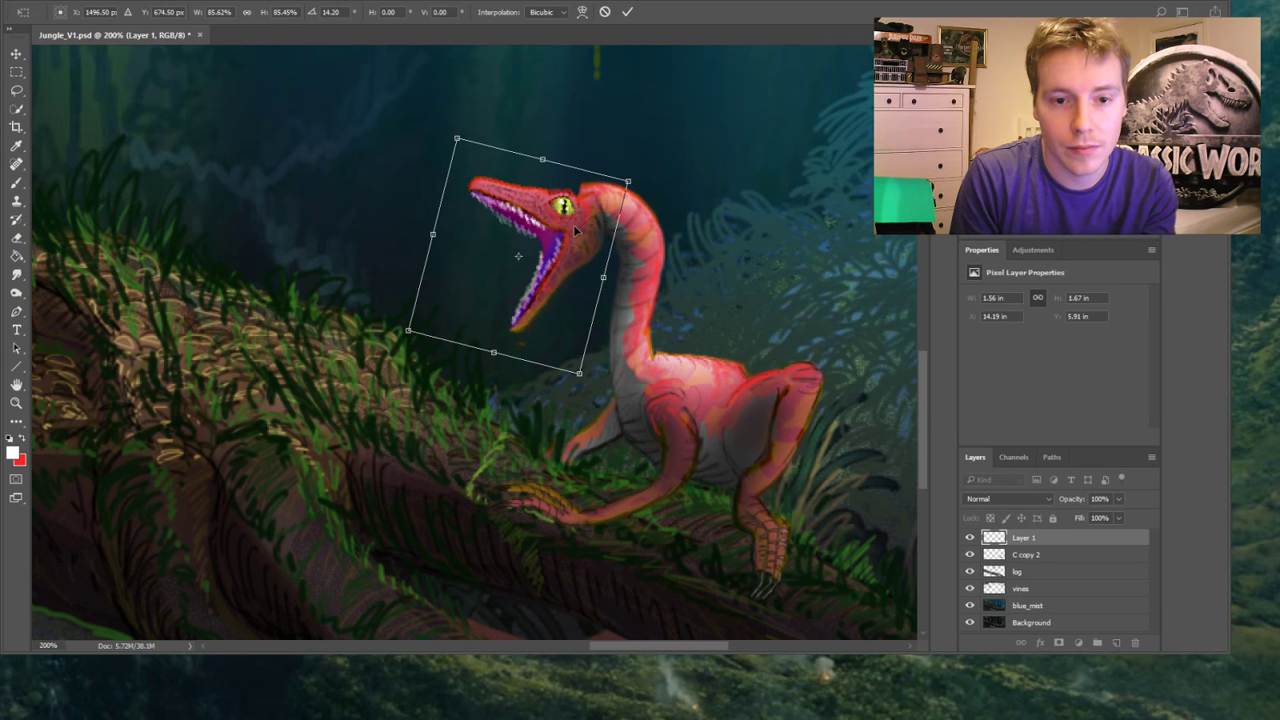
{"action": "mouse_move", "coordinate": [558, 264]}
{"action": "left_mouse_down"}
{"action": "mouse_move", "coordinate": [562, 245]}
{"action": "mouse_move", "coordinate": [546, 253]}
{"action": "left_mouse_up"}
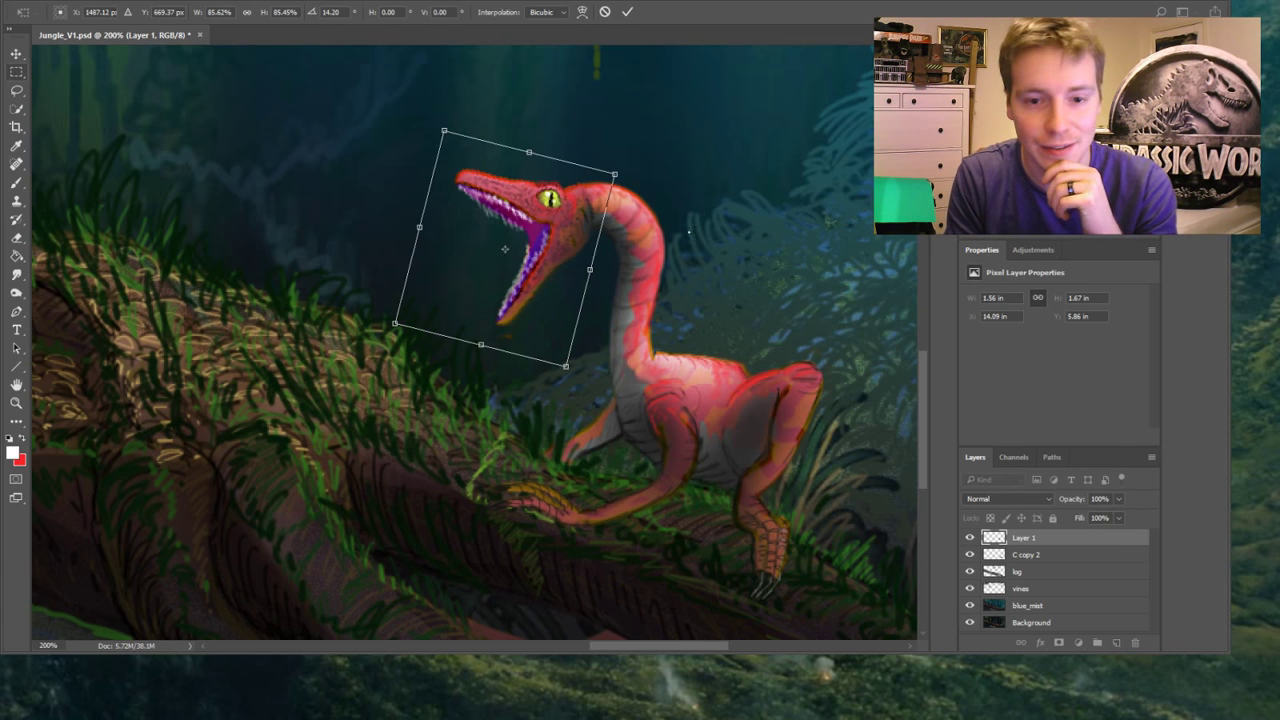
{"action": "left_click", "coordinate": [16, 72]}
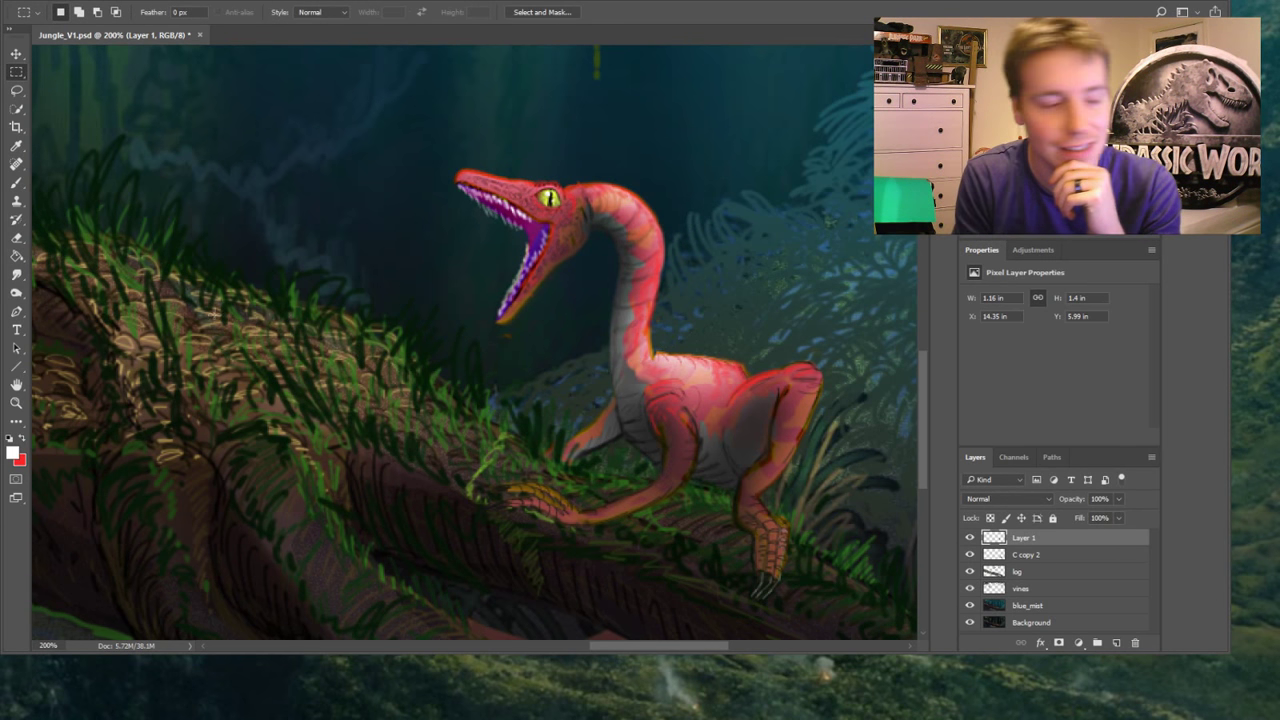
Undo an accidental blue mist move and nudge Layer 1's head up and right
{"action": "left_click", "coordinate": [16, 273]}
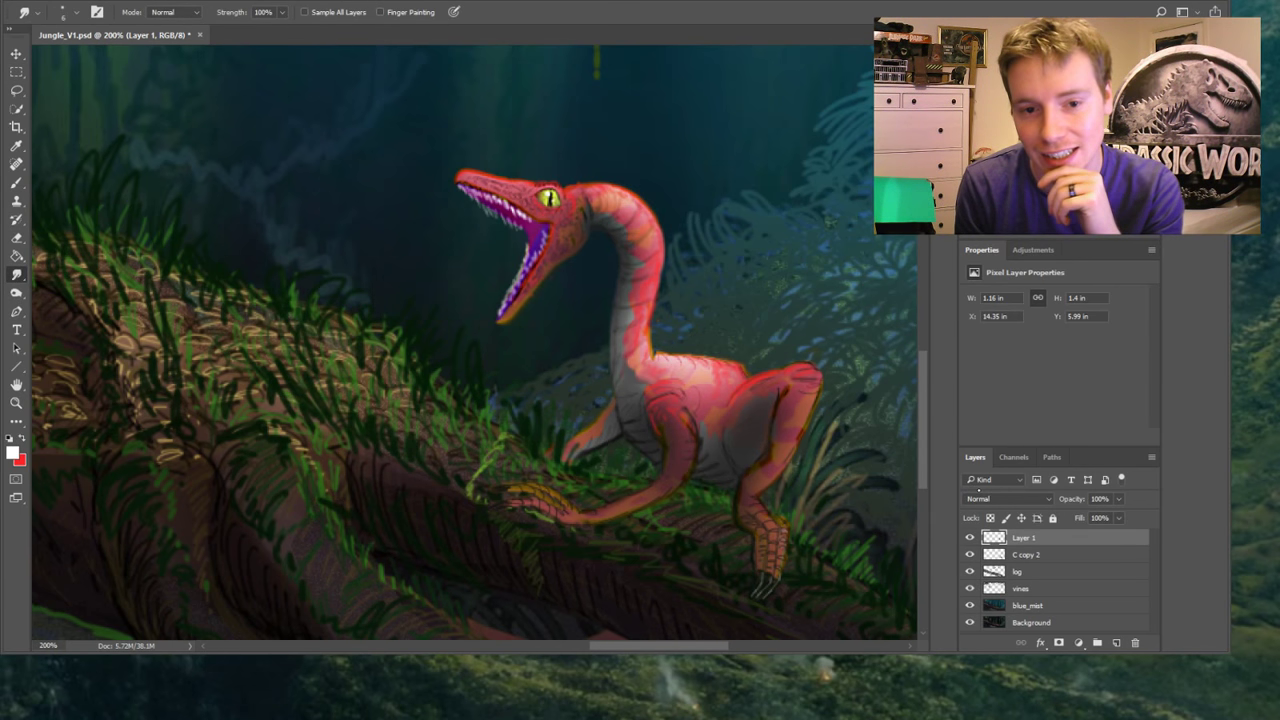
{"action": "left_click", "coordinate": [16, 53]}
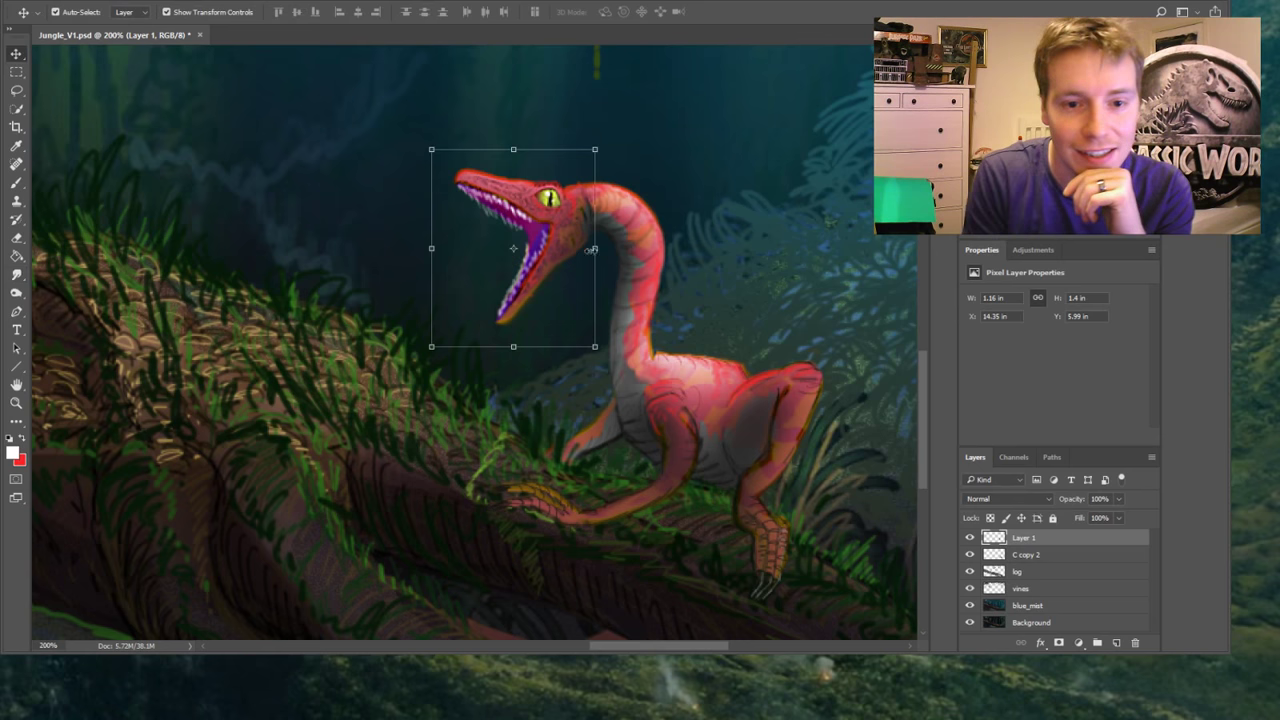
{"action": "left_click_drag", "start_coordinate": [514, 268], "coordinate": [545, 253]}
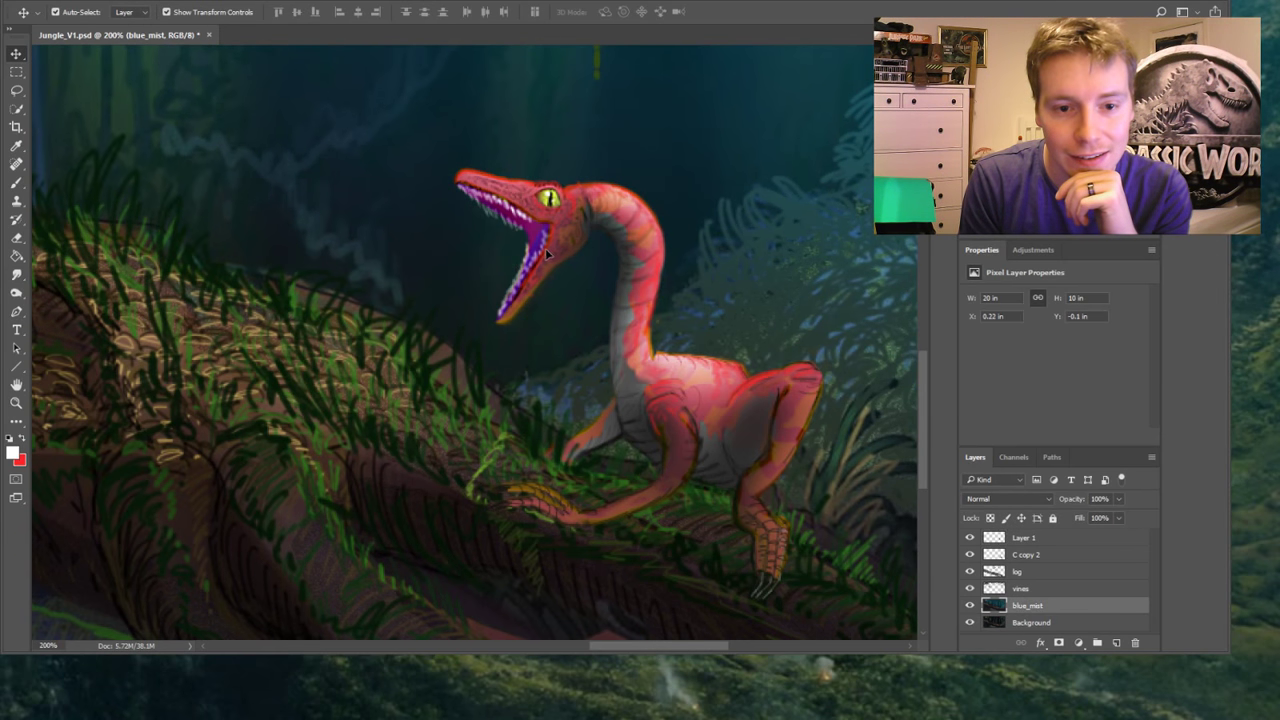
{"action": "key", "text": "ctrl+z"}
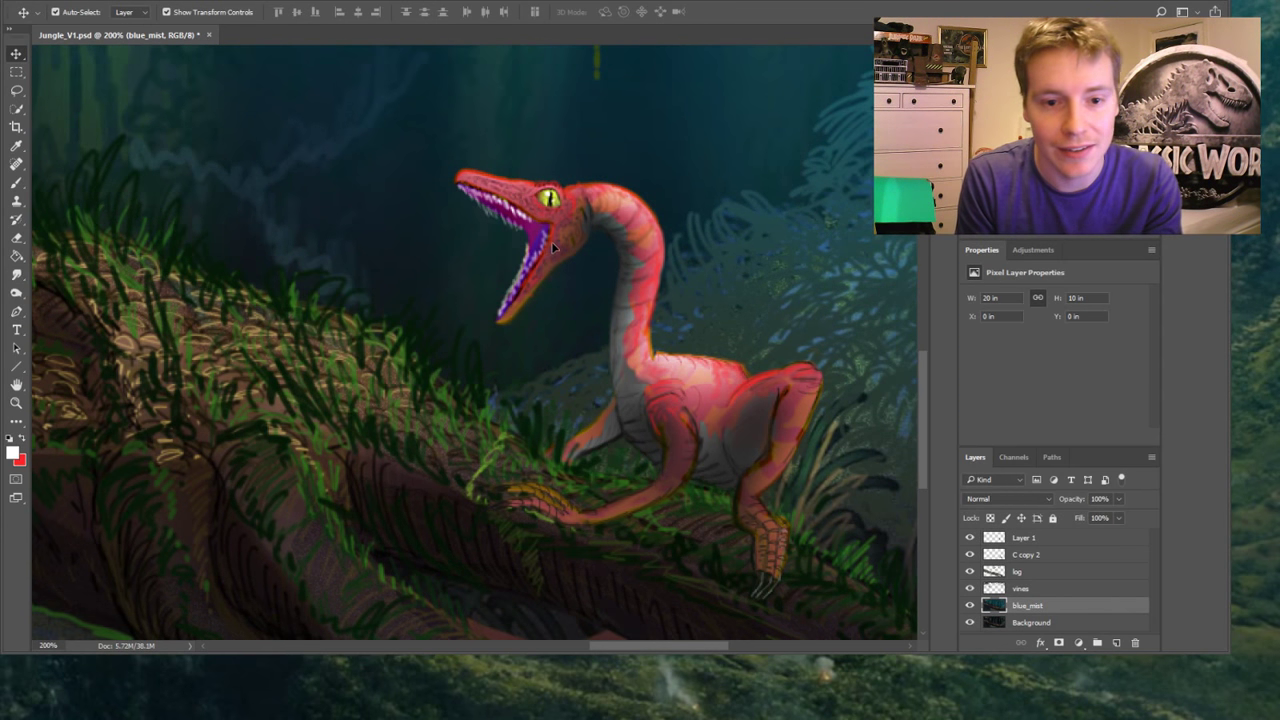
{"action": "left_click", "coordinate": [1020, 539]}
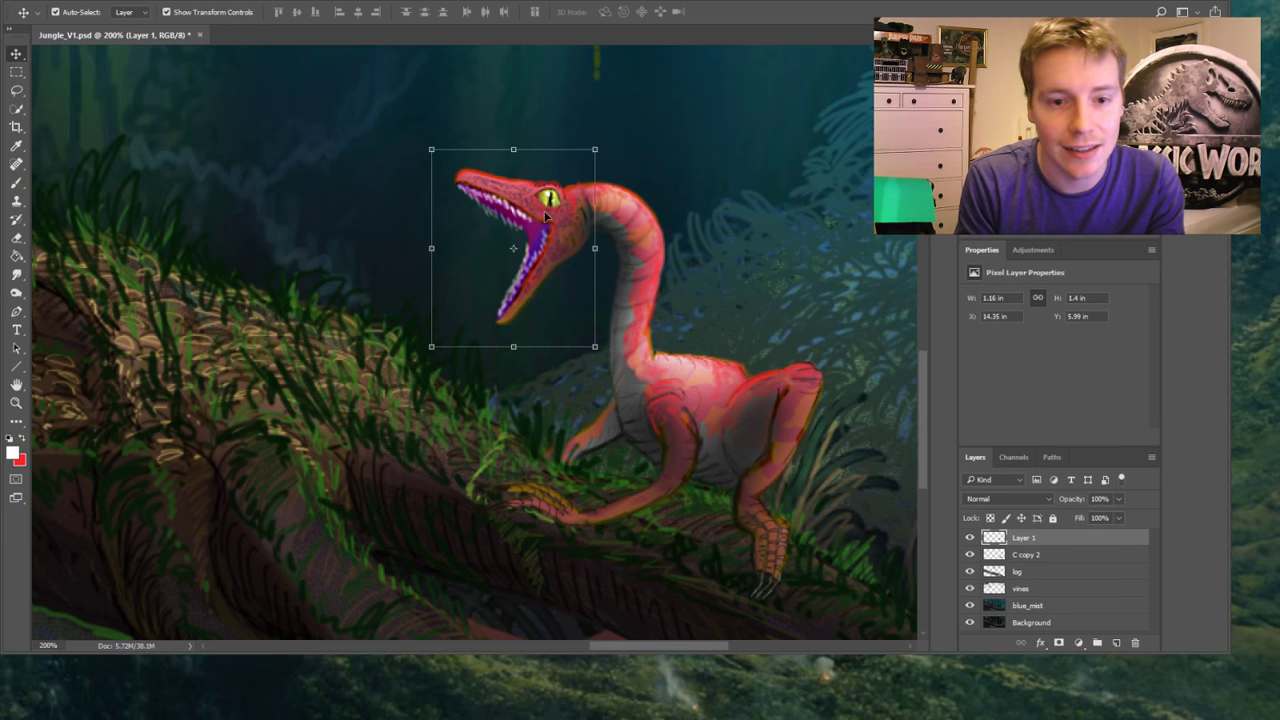
{"action": "left_click_drag", "start_coordinate": [547, 211], "coordinate": [573, 206]}
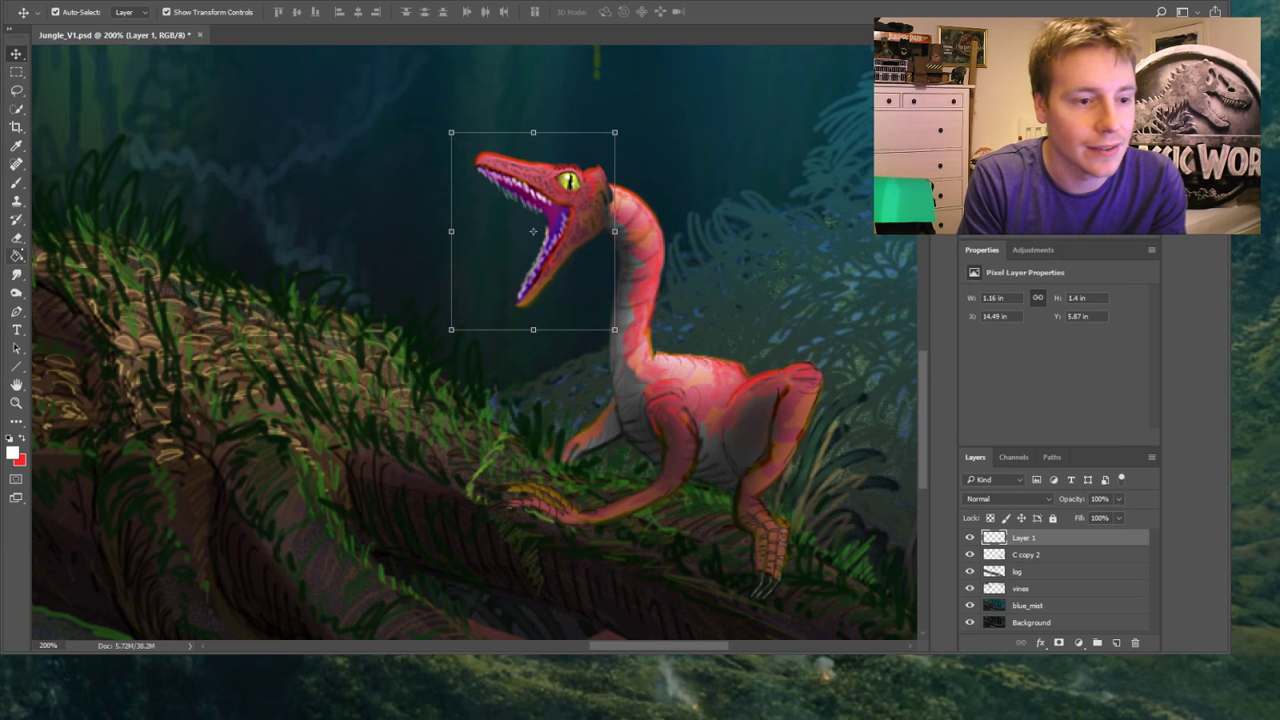
{"action": "key", "text": "e"}
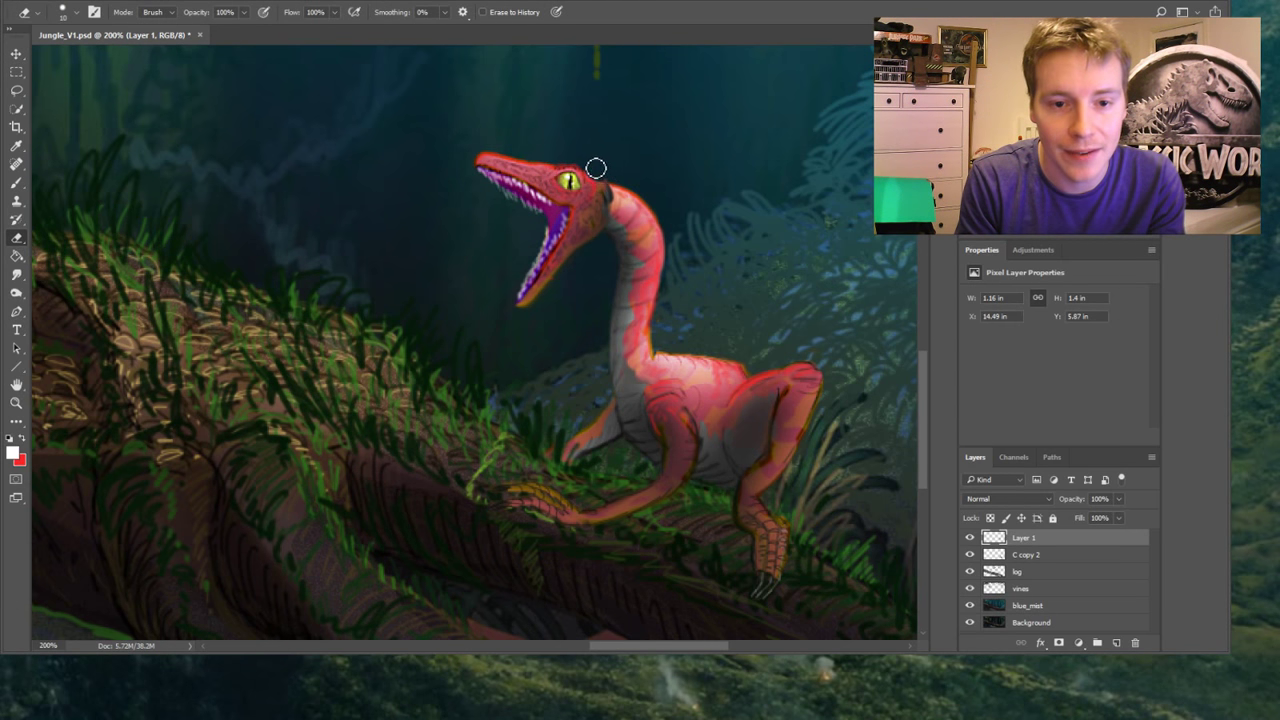
Erase the overlap where the head meets the neck
{"action": "mouse_move", "coordinate": [614, 179]}
{"action": "left_mouse_down"}
{"action": "mouse_move", "coordinate": [625, 207]}
{"action": "mouse_move", "coordinate": [603, 180]}
{"action": "mouse_move", "coordinate": [625, 213]}
{"action": "mouse_move", "coordinate": [608, 185]}
{"action": "mouse_move", "coordinate": [622, 217]}
{"action": "mouse_move", "coordinate": [617, 194]}
{"action": "mouse_move", "coordinate": [617, 235]}
{"action": "mouse_move", "coordinate": [612, 187]}
{"action": "mouse_move", "coordinate": [613, 248]}
{"action": "mouse_move", "coordinate": [614, 192]}
{"action": "left_mouse_up"}
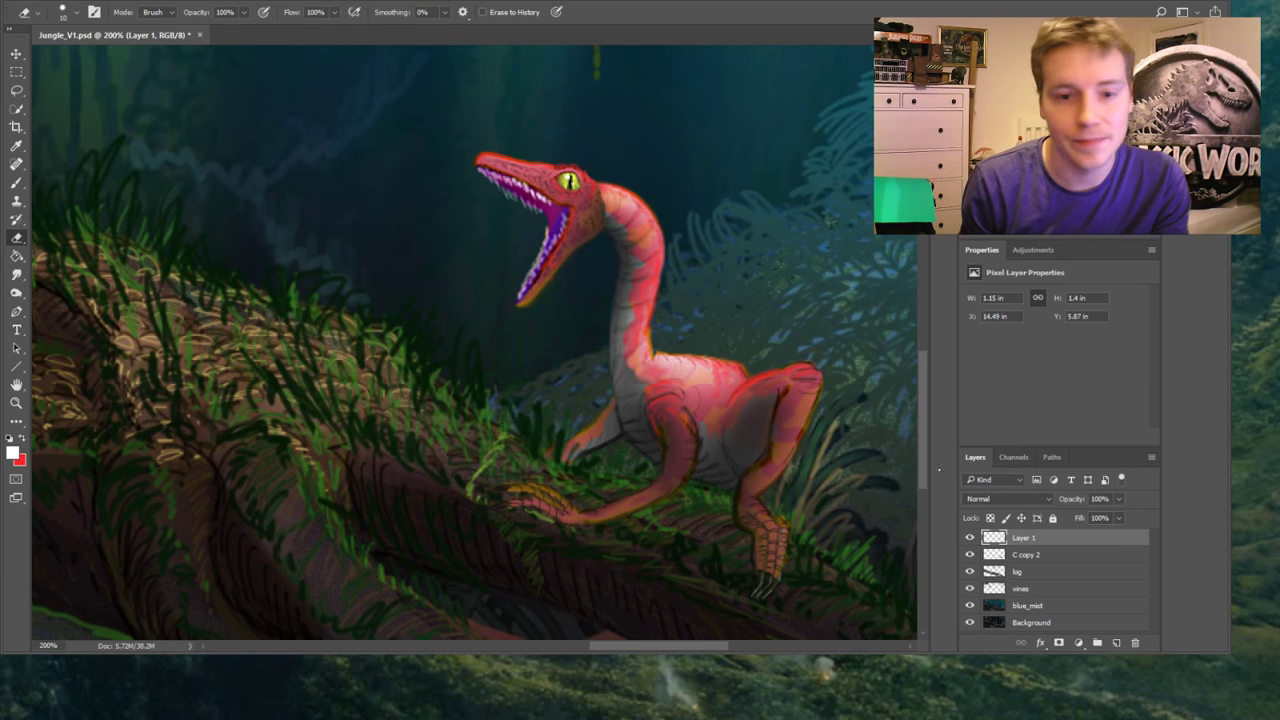
{"action": "left_click", "coordinate": [16, 292]}
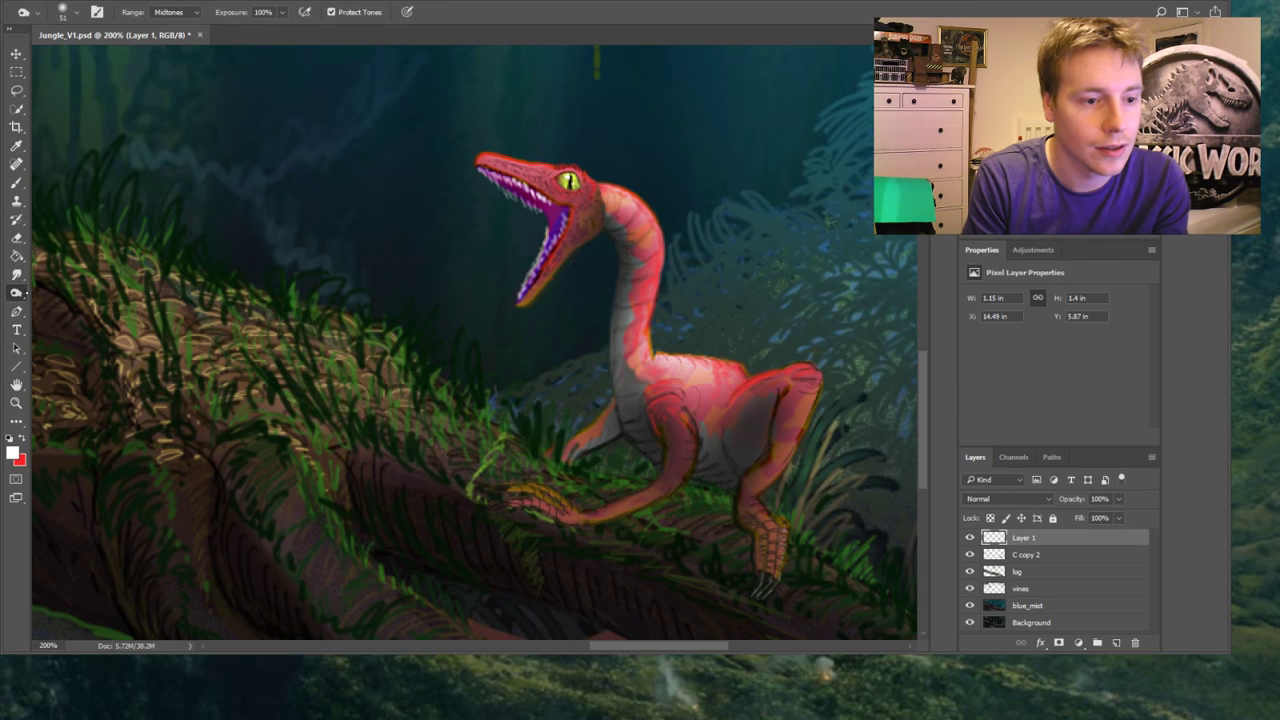
{"action": "key", "text": "shift+o"}
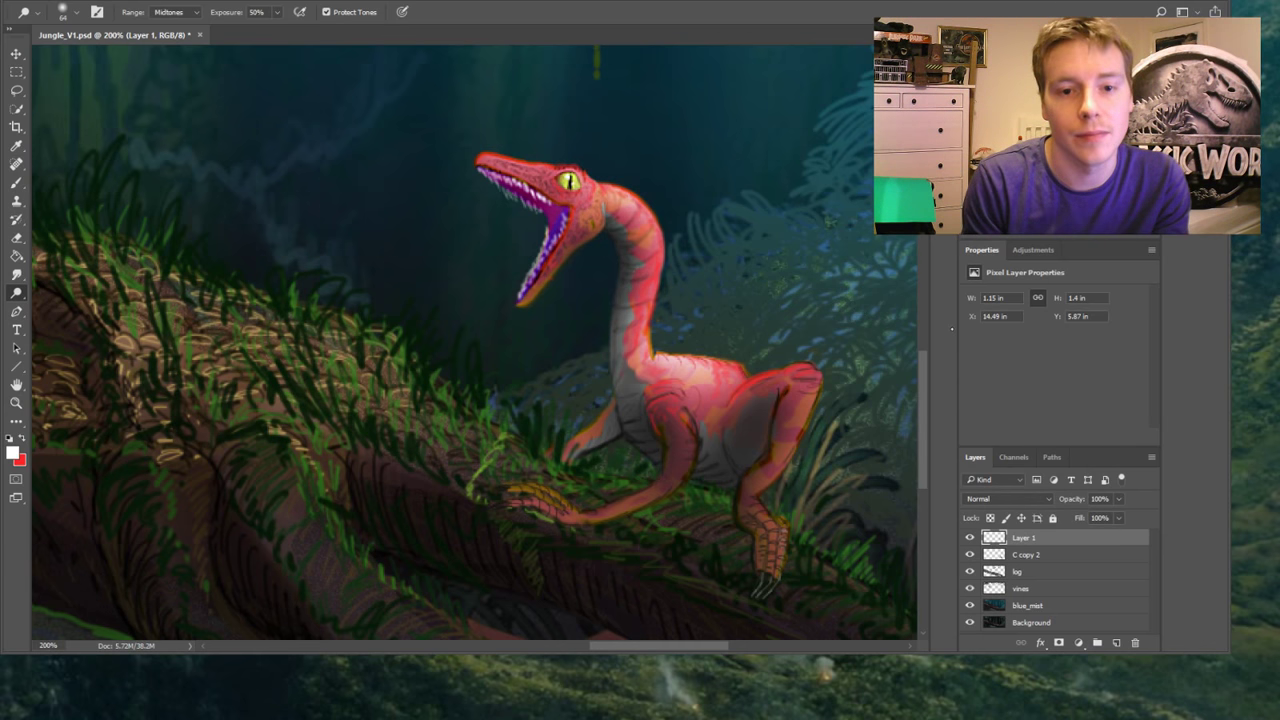
Select Layer 1 and C copy 2 and merge them into one layer
{"action": "left_click", "coordinate": [1040, 569]}
{"action": "left_click", "coordinate": [1042, 555]}
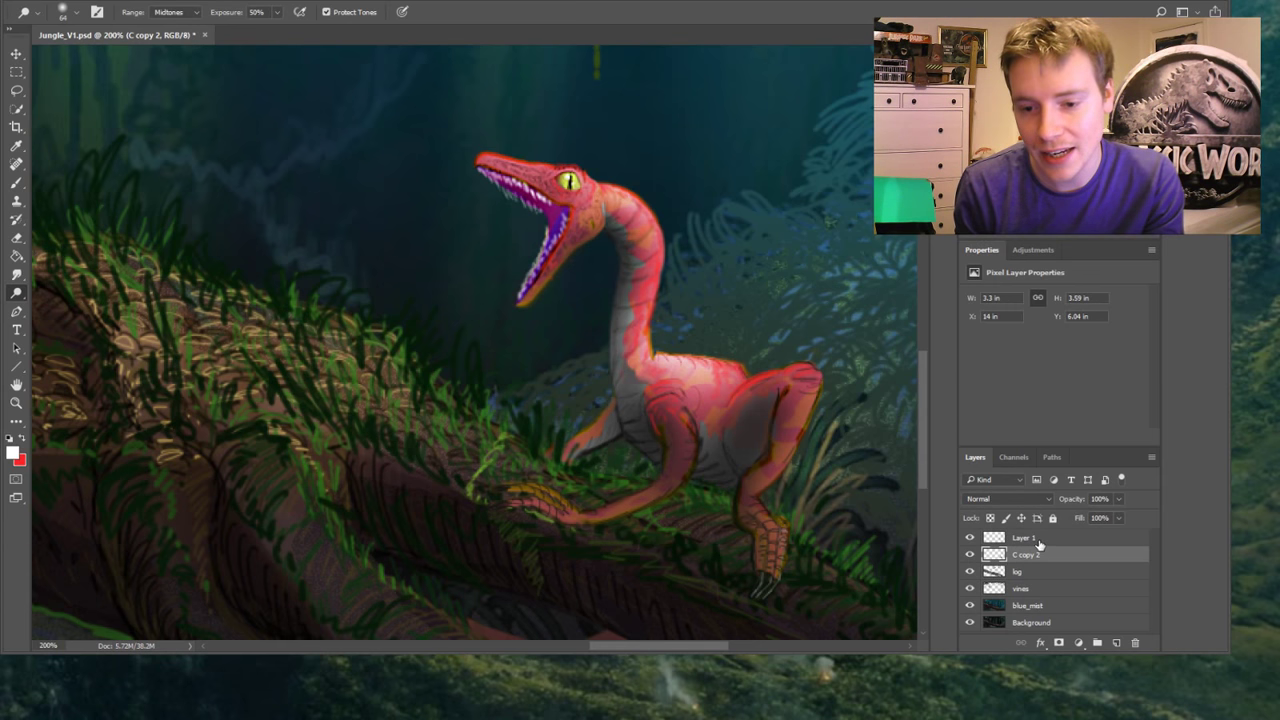
{"action": "left_click", "coordinate": [1040, 542], "text": "shift"}
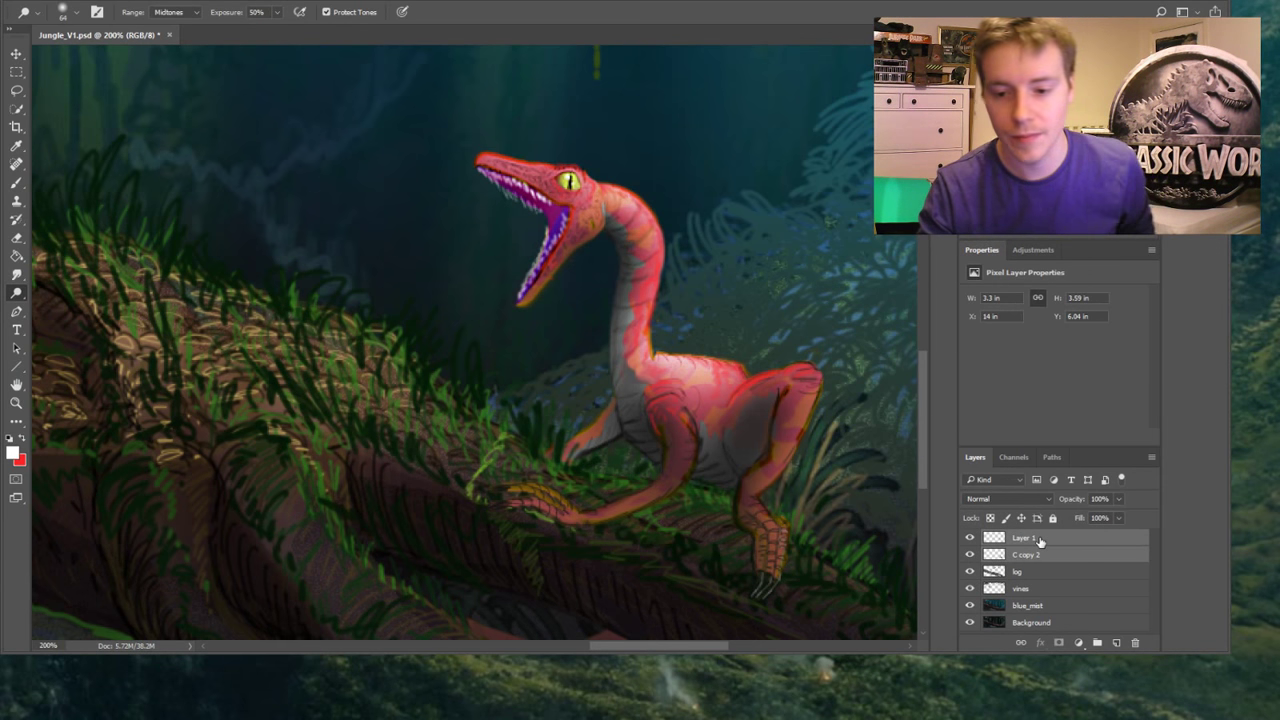
{"action": "key", "text": "ctrl+e"}
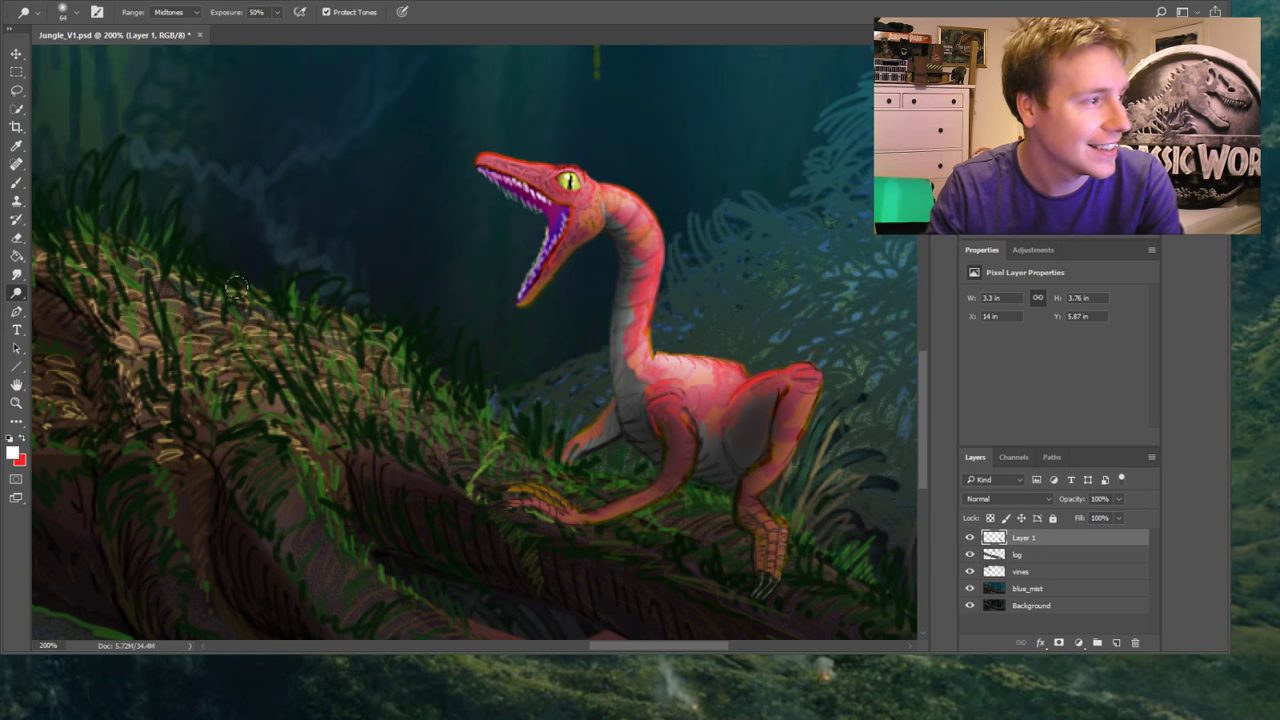
Zoom to 300% on the dinosaur and sample a dark red from the painting for the Brush
{"action": "left_click", "coordinate": [17, 403]}
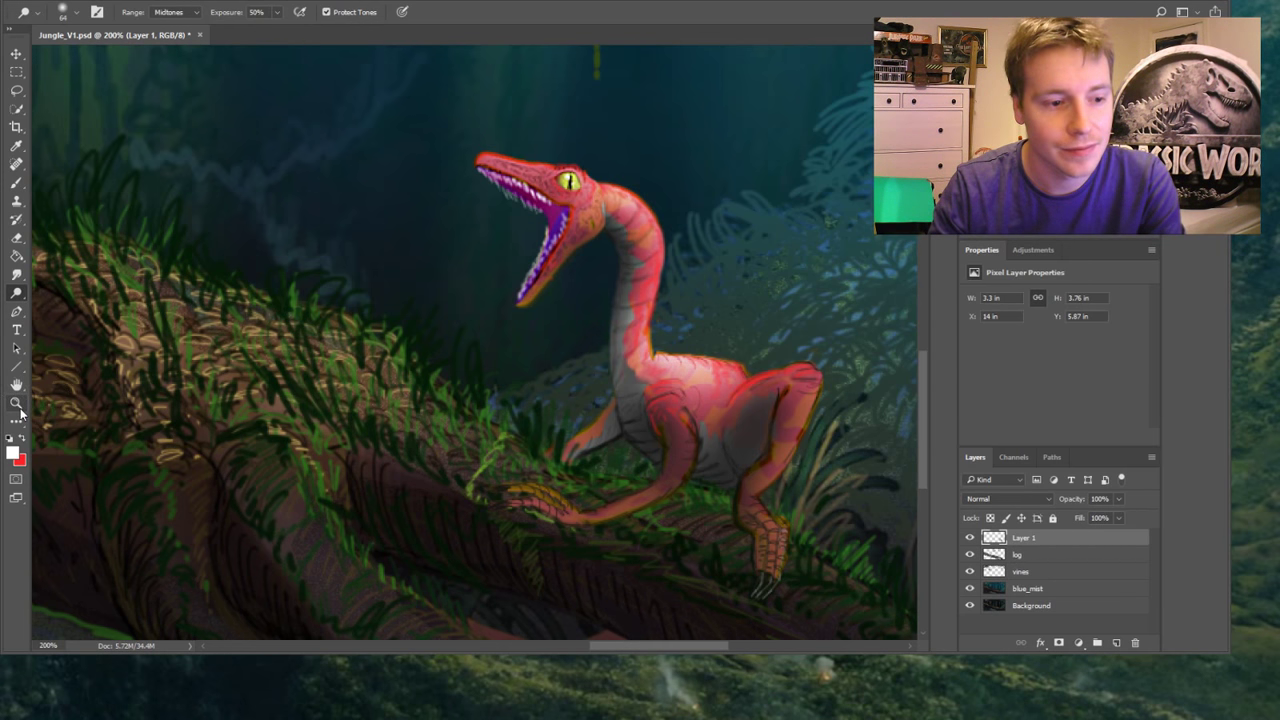
{"action": "left_click", "coordinate": [915, 477]}
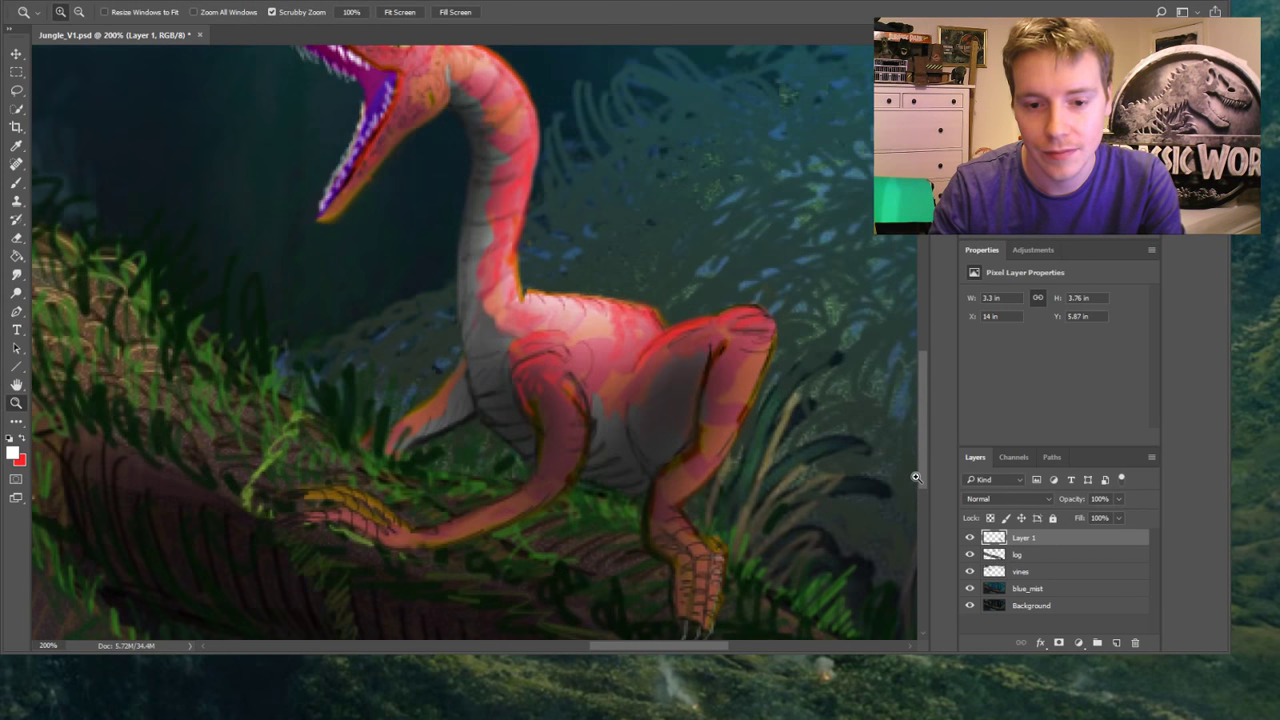
{"action": "left_click", "coordinate": [857, 486]}
{"action": "scroll", "coordinate": [857, 486], "scroll_direction": "up", "scroll_amount": 2}
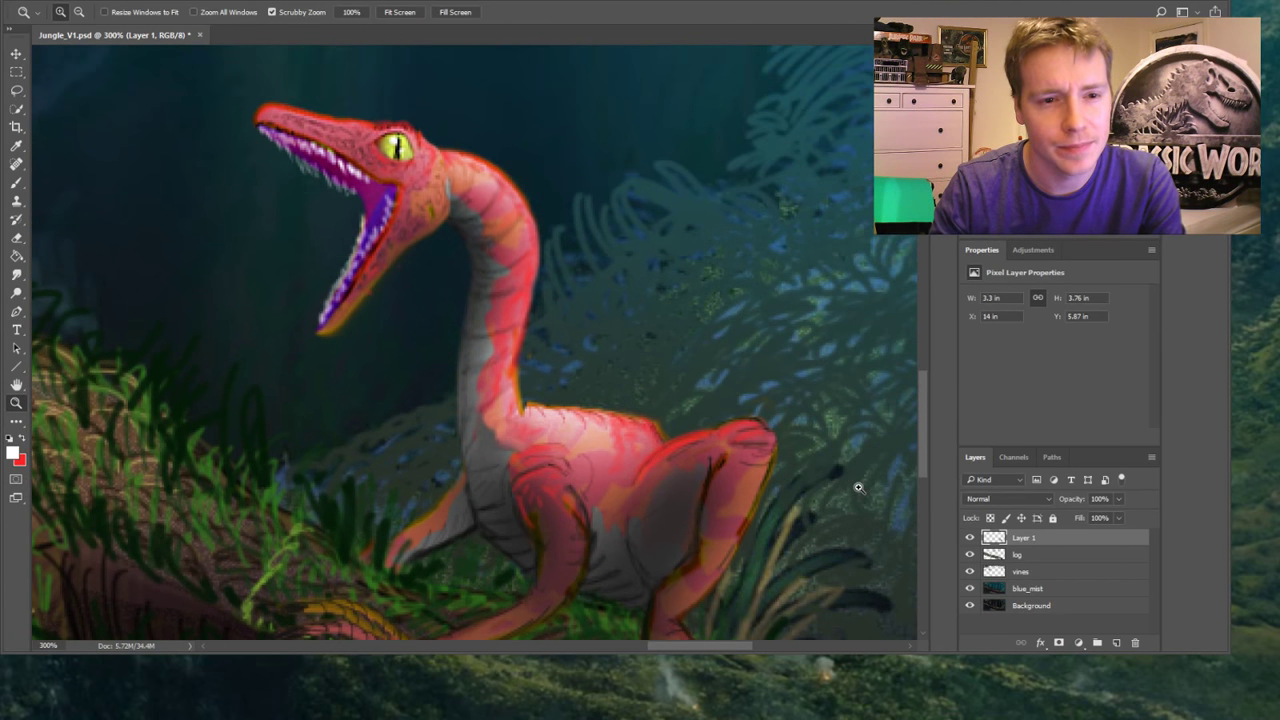
{"action": "left_click", "coordinate": [16, 184]}
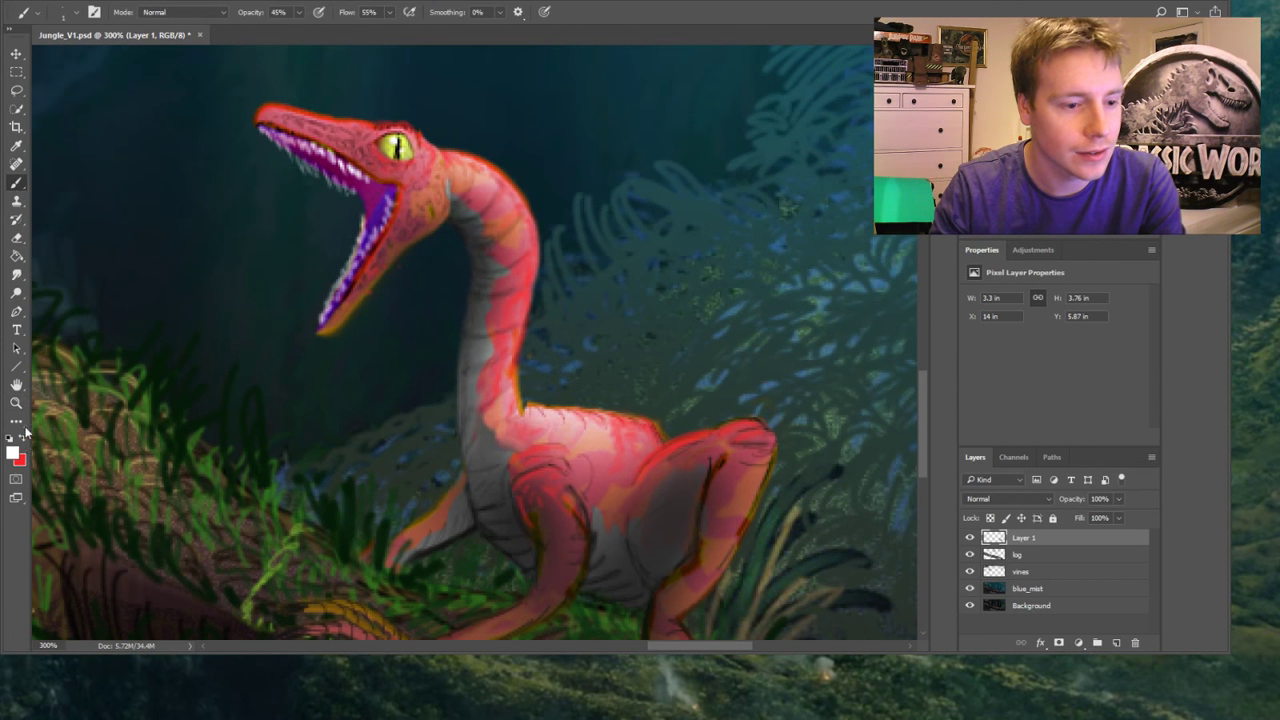
{"action": "left_click", "coordinate": [23, 440]}
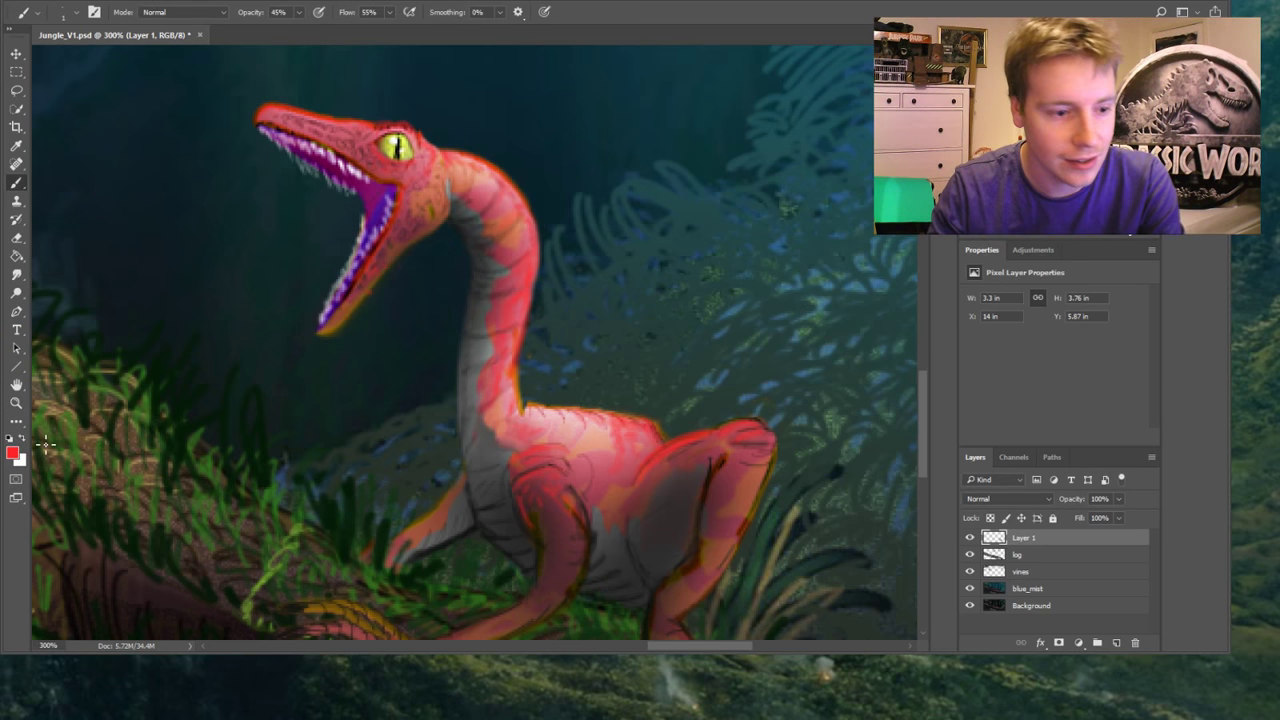
{"action": "key", "text": "i"}
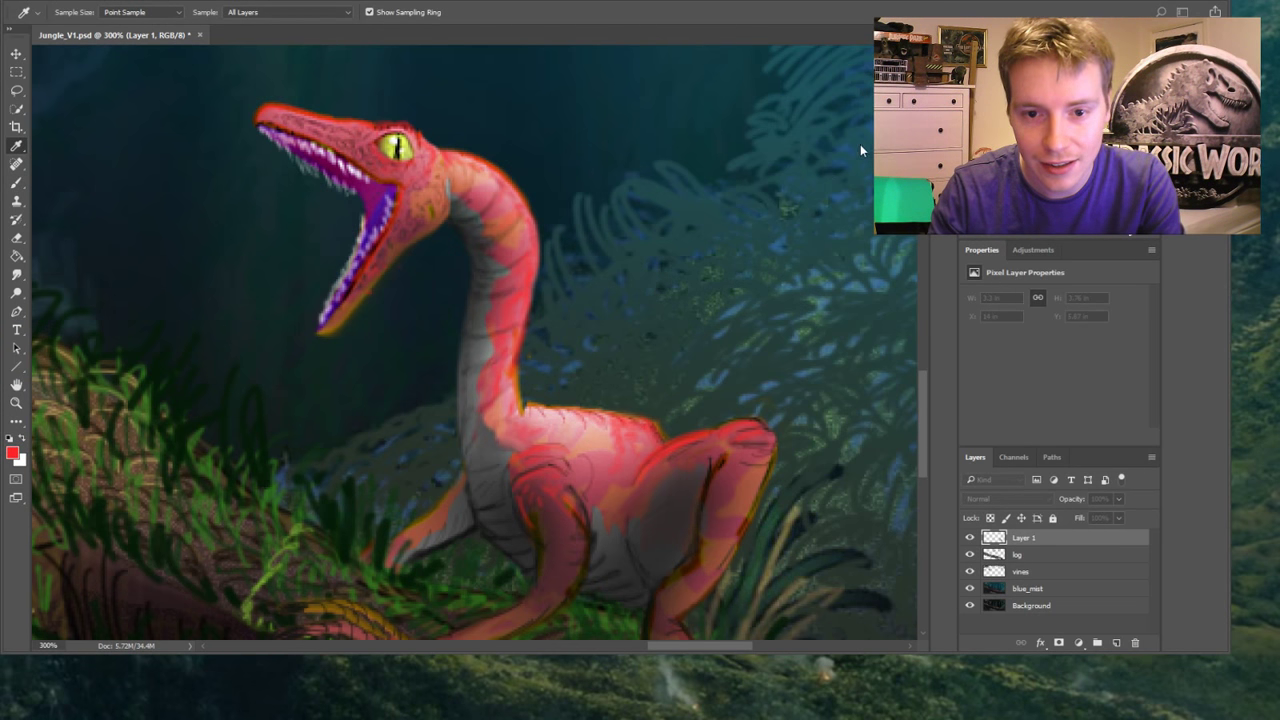
{"action": "left_click", "coordinate": [446, 128]}
{"action": "key", "text": "b"}
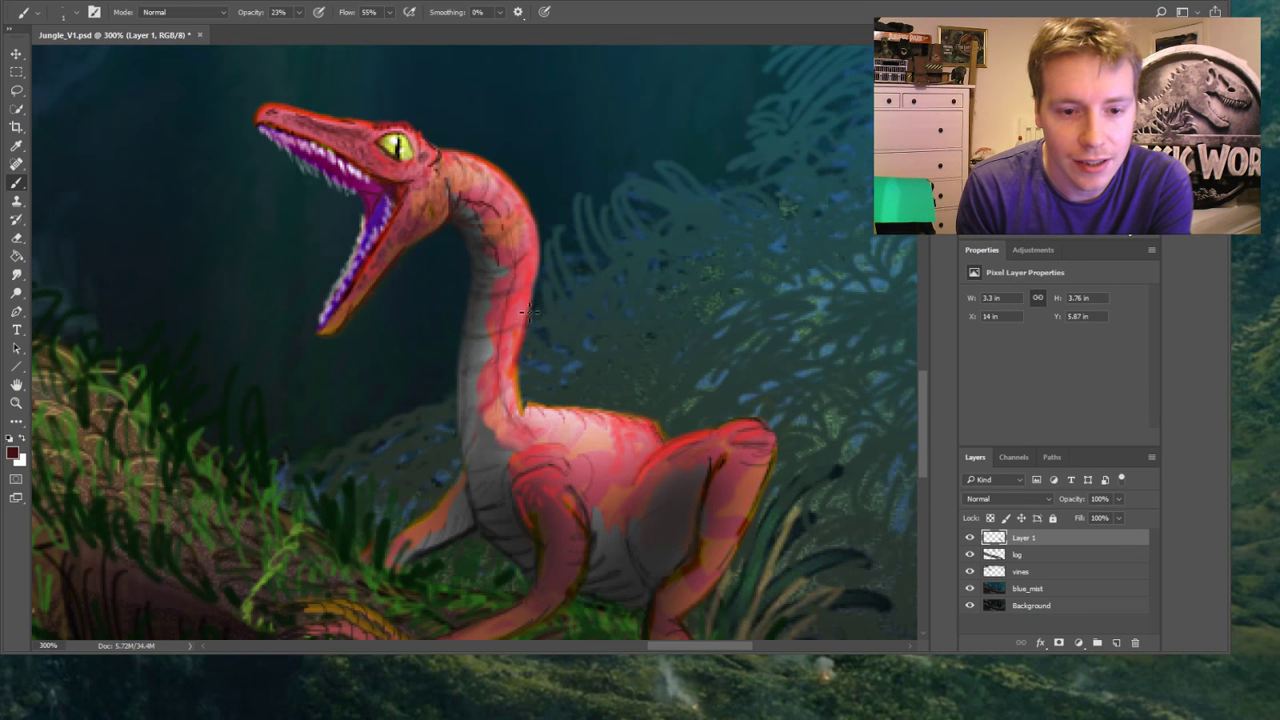
Smudge the neck's back edge, the shading near the jaw and the pink at the neck base
{"action": "left_click", "coordinate": [16, 274]}
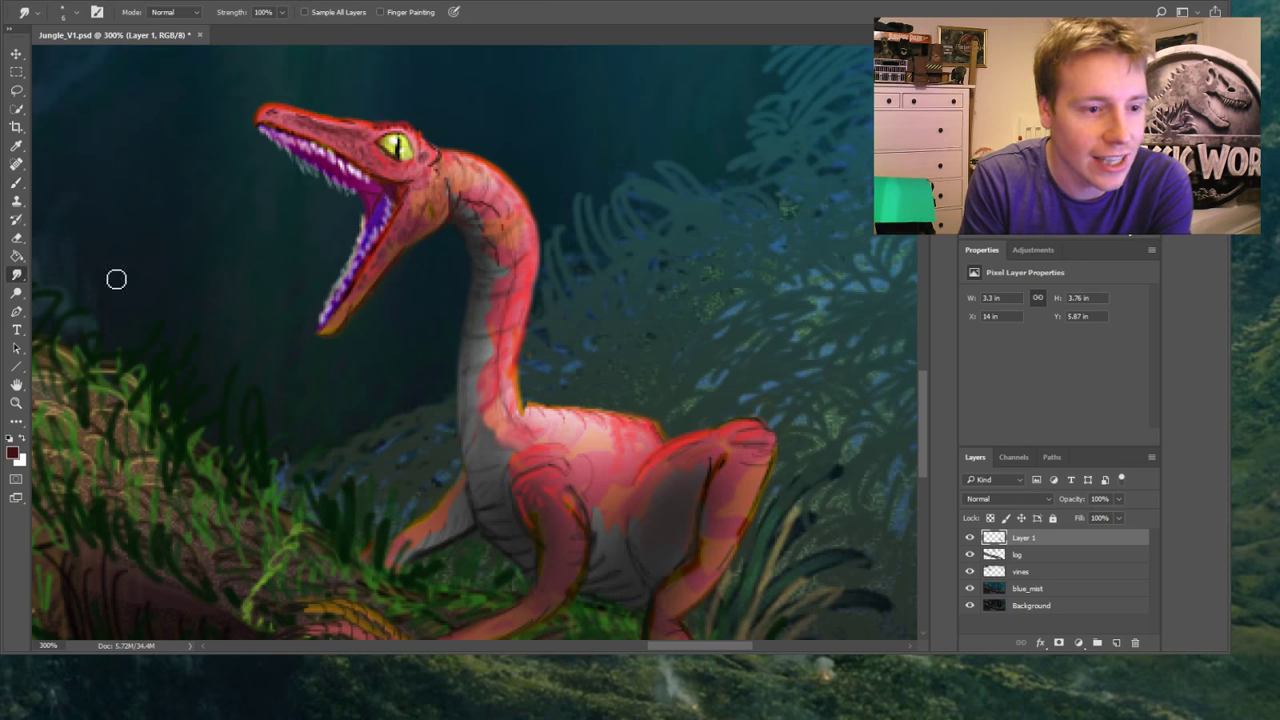
{"action": "mouse_move", "coordinate": [533, 216]}
{"action": "left_mouse_down"}
{"action": "mouse_move", "coordinate": [546, 268]}
{"action": "mouse_move", "coordinate": [530, 190]}
{"action": "mouse_move", "coordinate": [502, 177]}
{"action": "mouse_move", "coordinate": [539, 240]}
{"action": "mouse_move", "coordinate": [504, 163]}
{"action": "mouse_move", "coordinate": [462, 154]}
{"action": "mouse_move", "coordinate": [504, 182]}
{"action": "mouse_move", "coordinate": [501, 164]}
{"action": "mouse_move", "coordinate": [483, 176]}
{"action": "mouse_move", "coordinate": [518, 202]}
{"action": "mouse_move", "coordinate": [500, 165]}
{"action": "mouse_move", "coordinate": [526, 221]}
{"action": "mouse_move", "coordinate": [528, 190]}
{"action": "mouse_move", "coordinate": [546, 258]}
{"action": "mouse_move", "coordinate": [549, 244]}
{"action": "mouse_move", "coordinate": [546, 314]}
{"action": "mouse_move", "coordinate": [546, 269]}
{"action": "mouse_move", "coordinate": [525, 369]}
{"action": "mouse_move", "coordinate": [540, 388]}
{"action": "mouse_move", "coordinate": [519, 344]}
{"action": "mouse_move", "coordinate": [540, 424]}
{"action": "mouse_move", "coordinate": [523, 394]}
{"action": "mouse_move", "coordinate": [534, 408]}
{"action": "mouse_move", "coordinate": [547, 237]}
{"action": "left_mouse_up"}
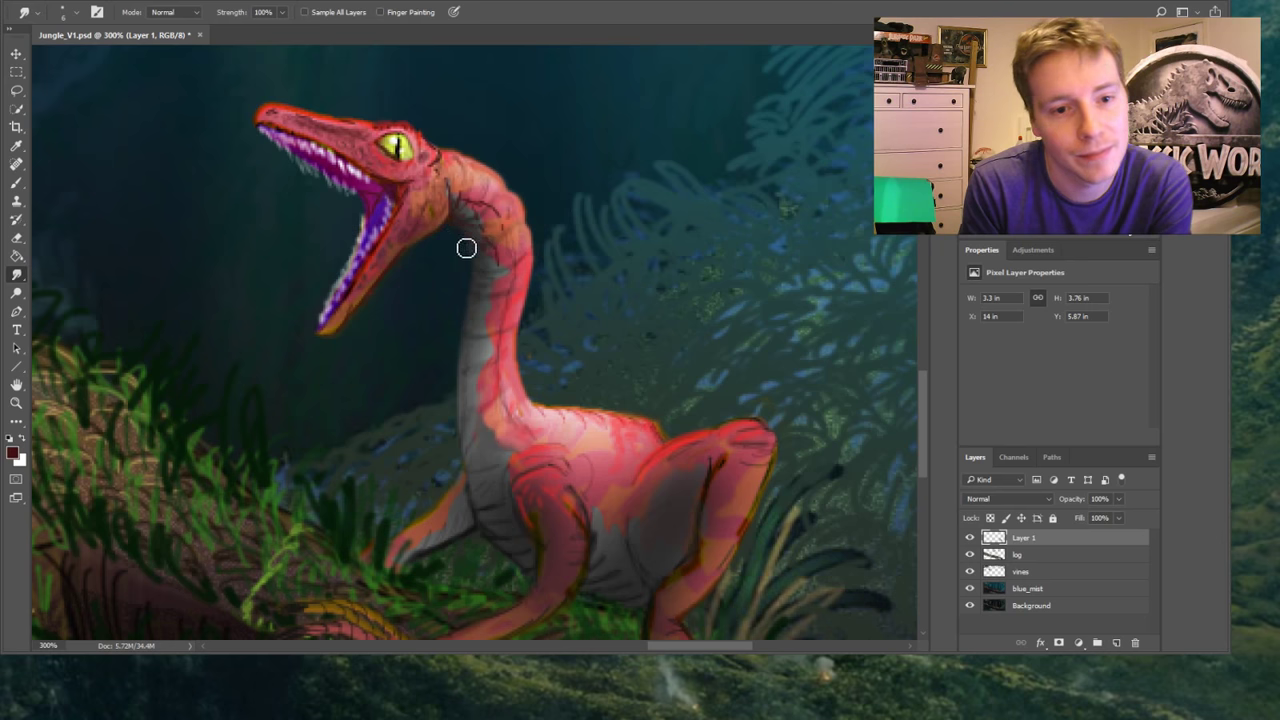
{"action": "left_click_drag", "start_coordinate": [472, 231], "coordinate": [460, 236]}
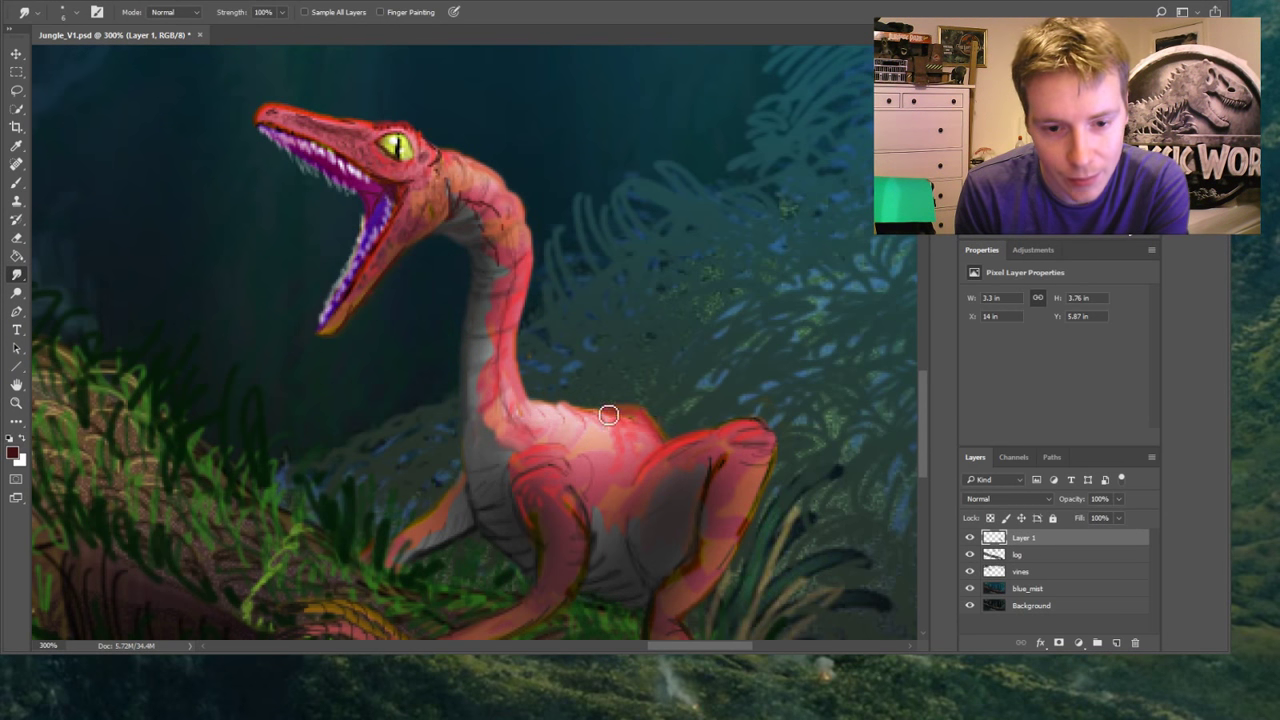
{"action": "mouse_move", "coordinate": [583, 413]}
{"action": "left_mouse_down"}
{"action": "mouse_move", "coordinate": [586, 431]}
{"action": "mouse_move", "coordinate": [597, 429]}
{"action": "mouse_move", "coordinate": [584, 417]}
{"action": "mouse_move", "coordinate": [614, 431]}
{"action": "mouse_move", "coordinate": [632, 430]}
{"action": "mouse_move", "coordinate": [622, 416]}
{"action": "mouse_move", "coordinate": [656, 421]}
{"action": "mouse_move", "coordinate": [573, 383]}
{"action": "left_mouse_up"}
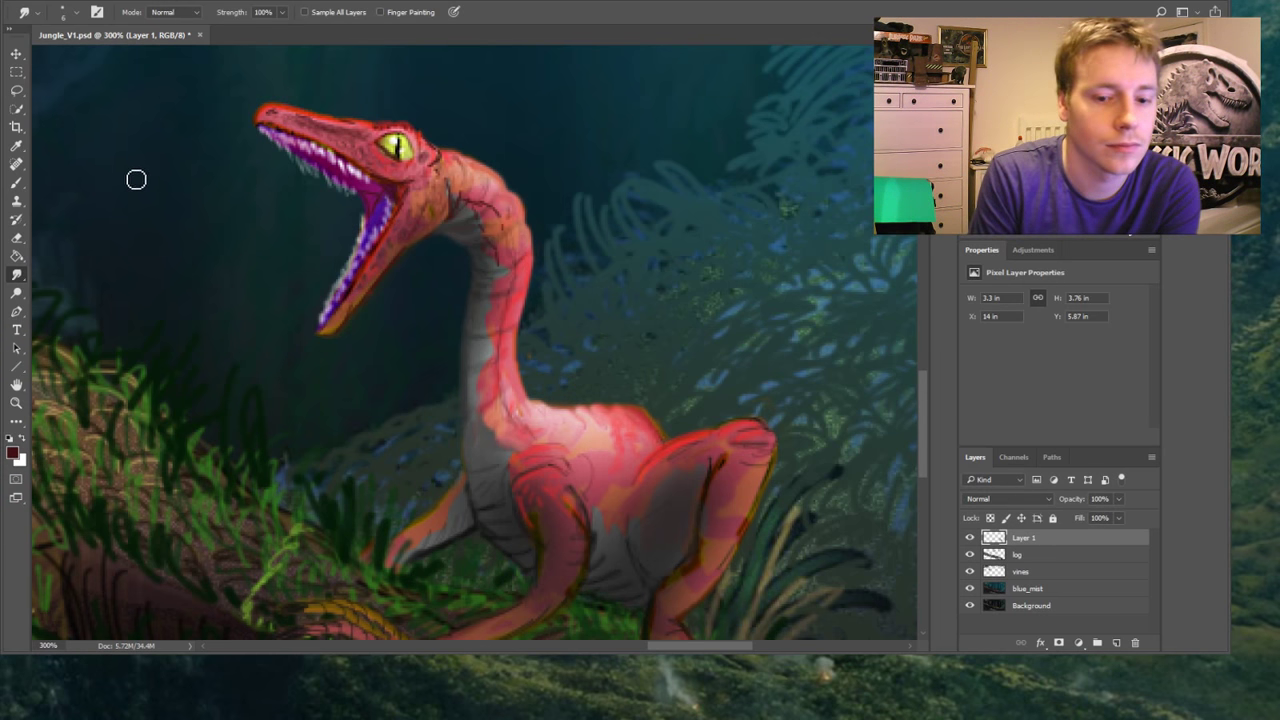
{"action": "scroll", "coordinate": [928, 416], "scroll_direction": "down", "scroll_amount": 3}
{"action": "scroll", "coordinate": [928, 416], "scroll_direction": "up", "scroll_amount": 2}
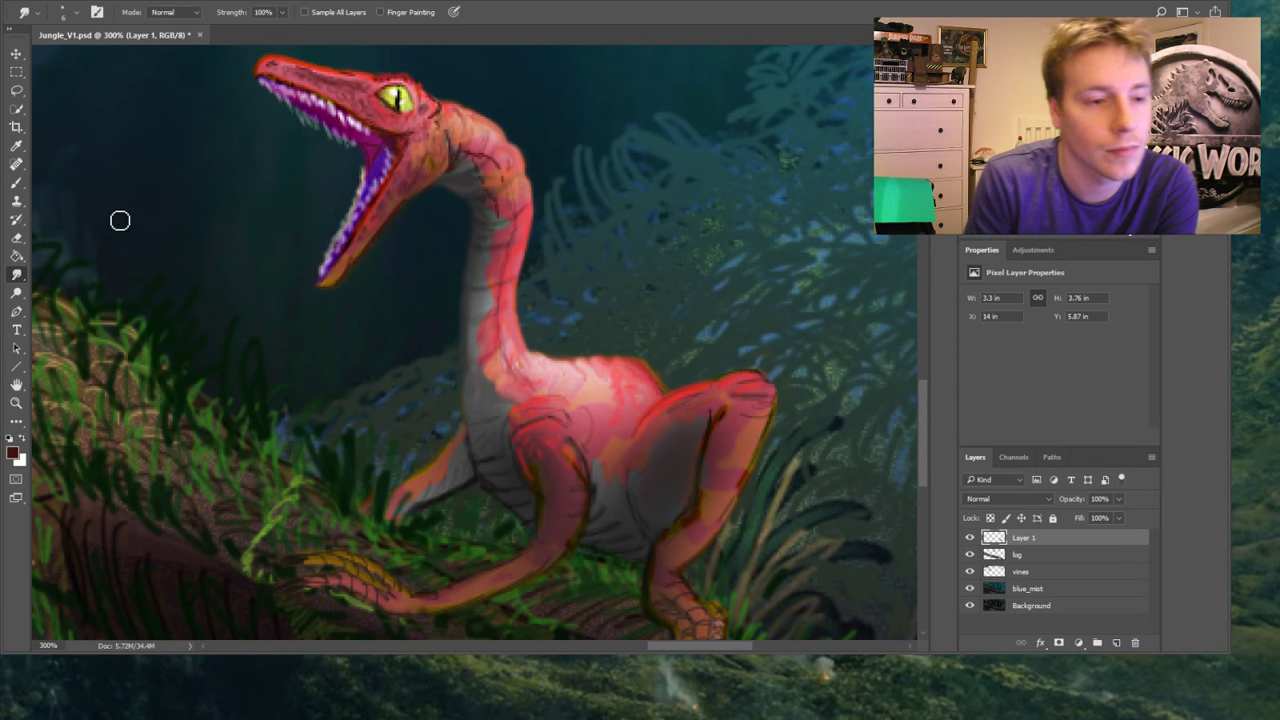
Brush dark red scale strokes across the chest, body and hind thigh
{"action": "key", "text": "b"}
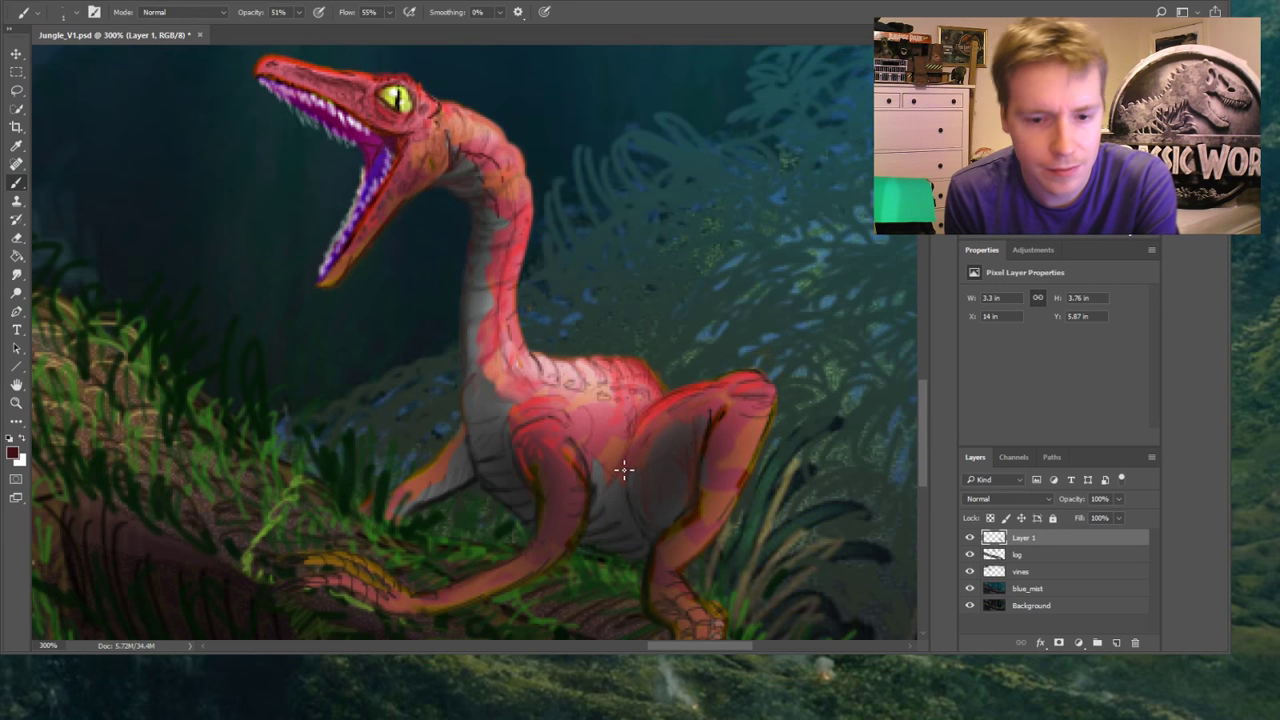
{"action": "left_click_drag", "start_coordinate": [924, 400], "coordinate": [924, 434]}
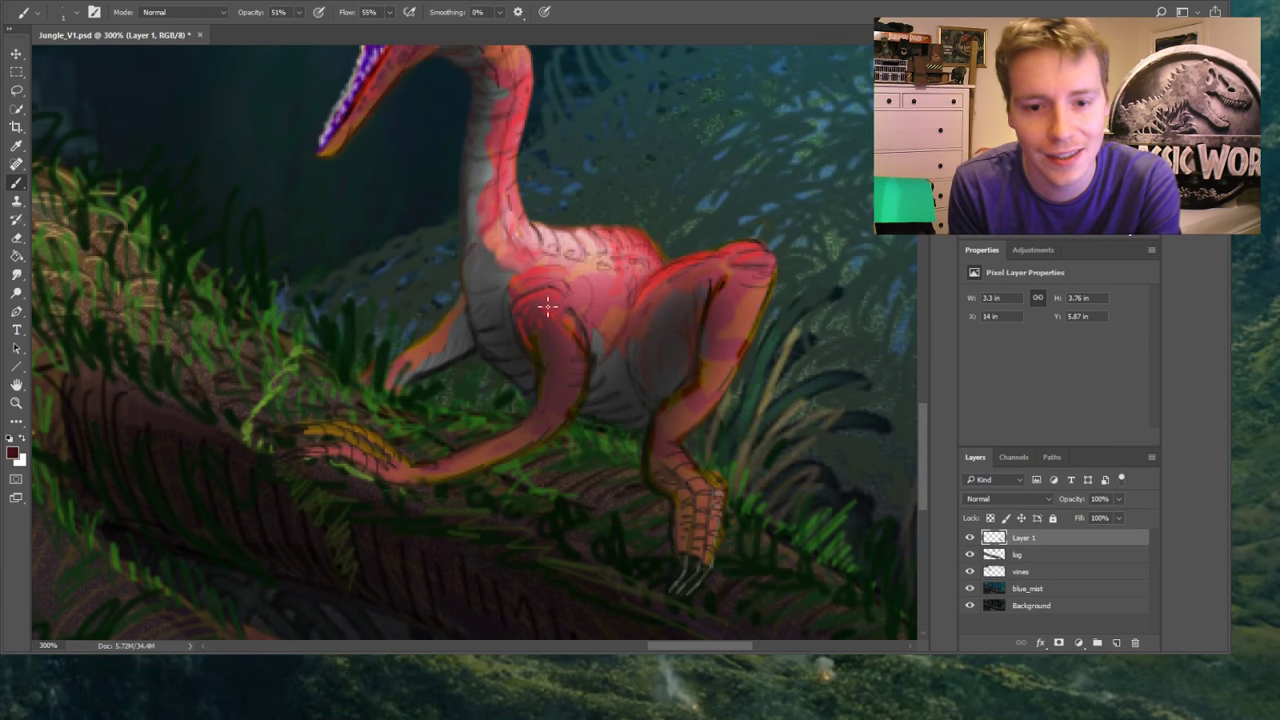
{"action": "left_click", "coordinate": [16, 273]}
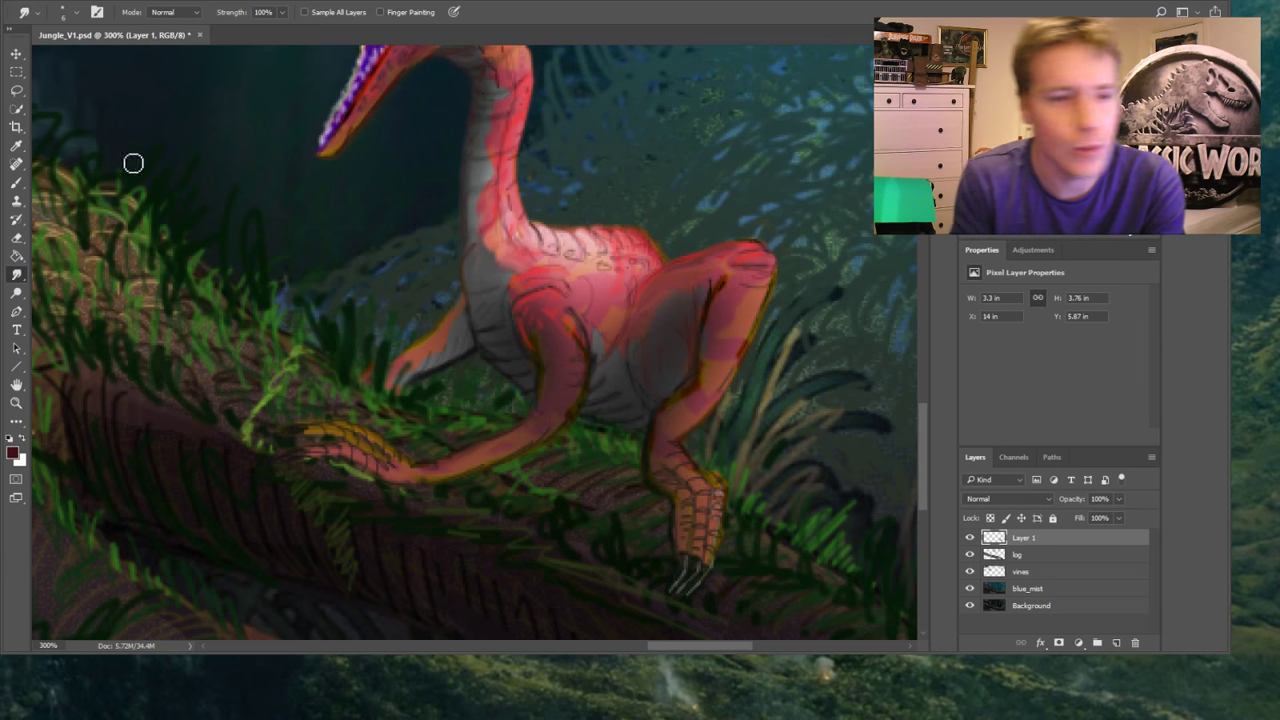
Lasso the hind leg and rotate, scale and reposition it with Free Transform, then commit
{"action": "key", "text": "l"}
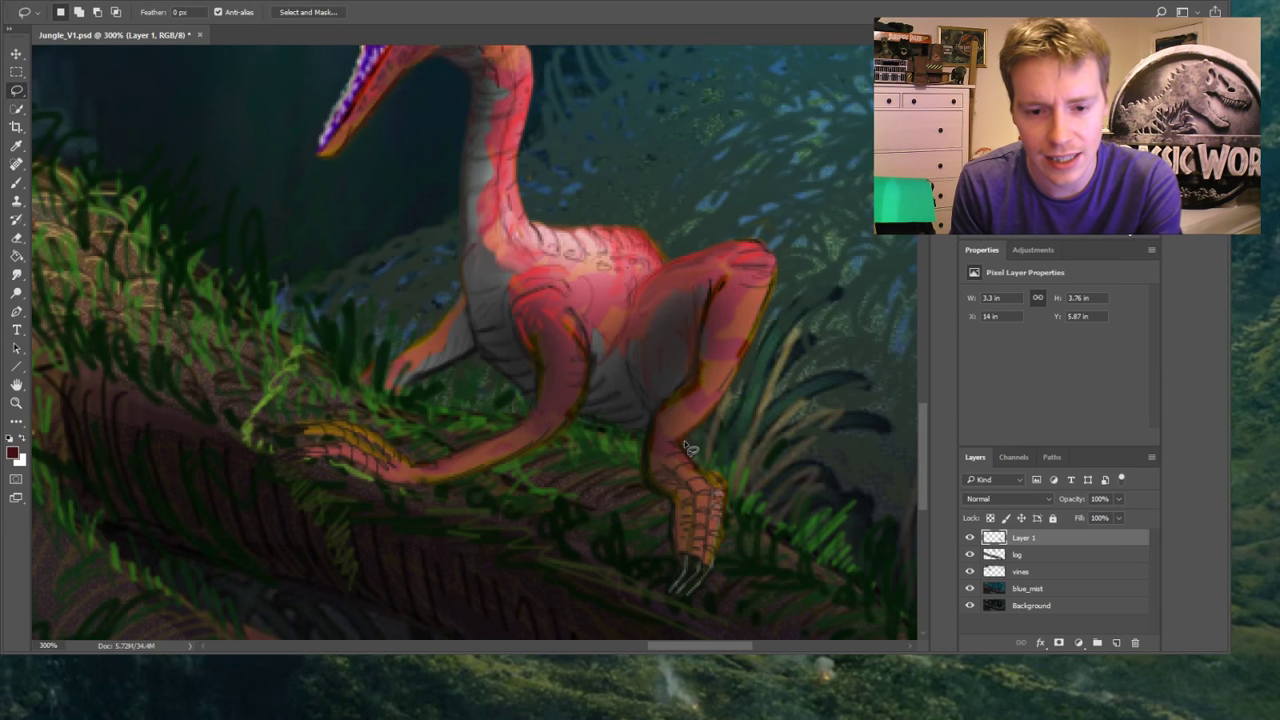
{"action": "left_click_drag", "start_coordinate": [684, 441], "coordinate": [620, 470]}
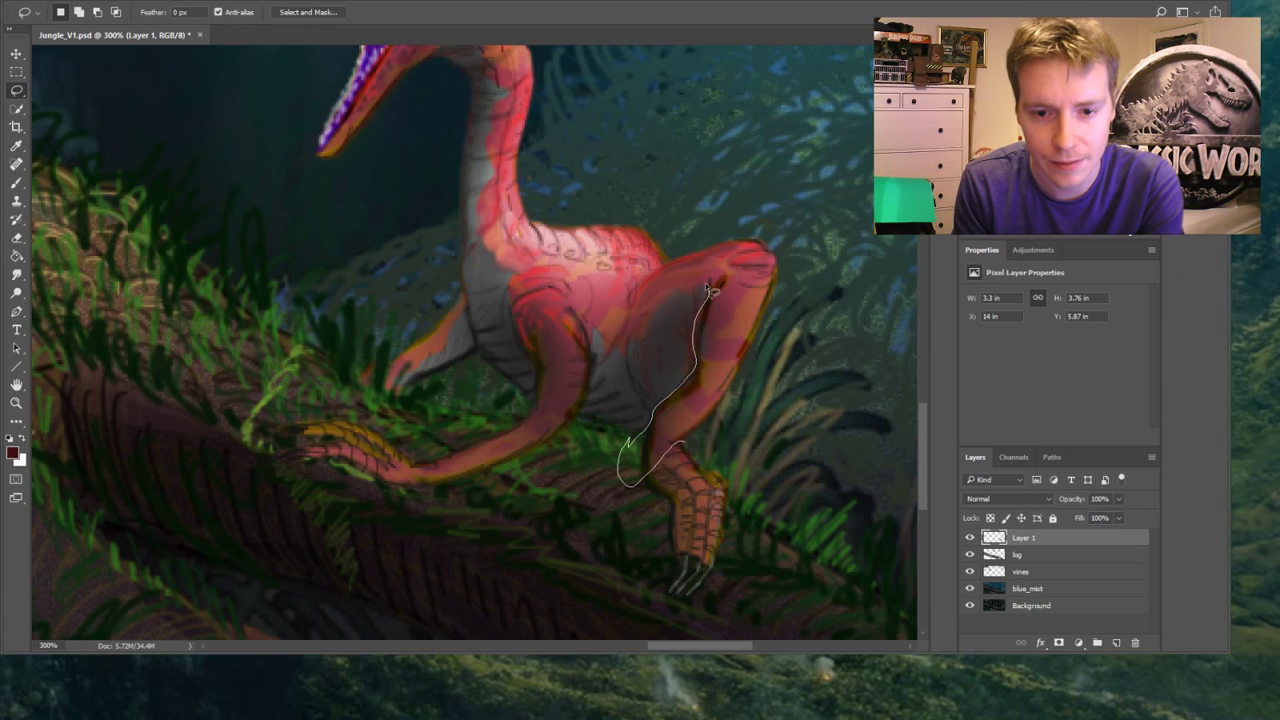
{"action": "mouse_move", "coordinate": [748, 233]}
{"action": "left_mouse_down"}
{"action": "mouse_move", "coordinate": [806, 264]}
{"action": "mouse_move", "coordinate": [752, 383]}
{"action": "mouse_move", "coordinate": [714, 437]}
{"action": "mouse_move", "coordinate": [684, 438]}
{"action": "left_mouse_up"}
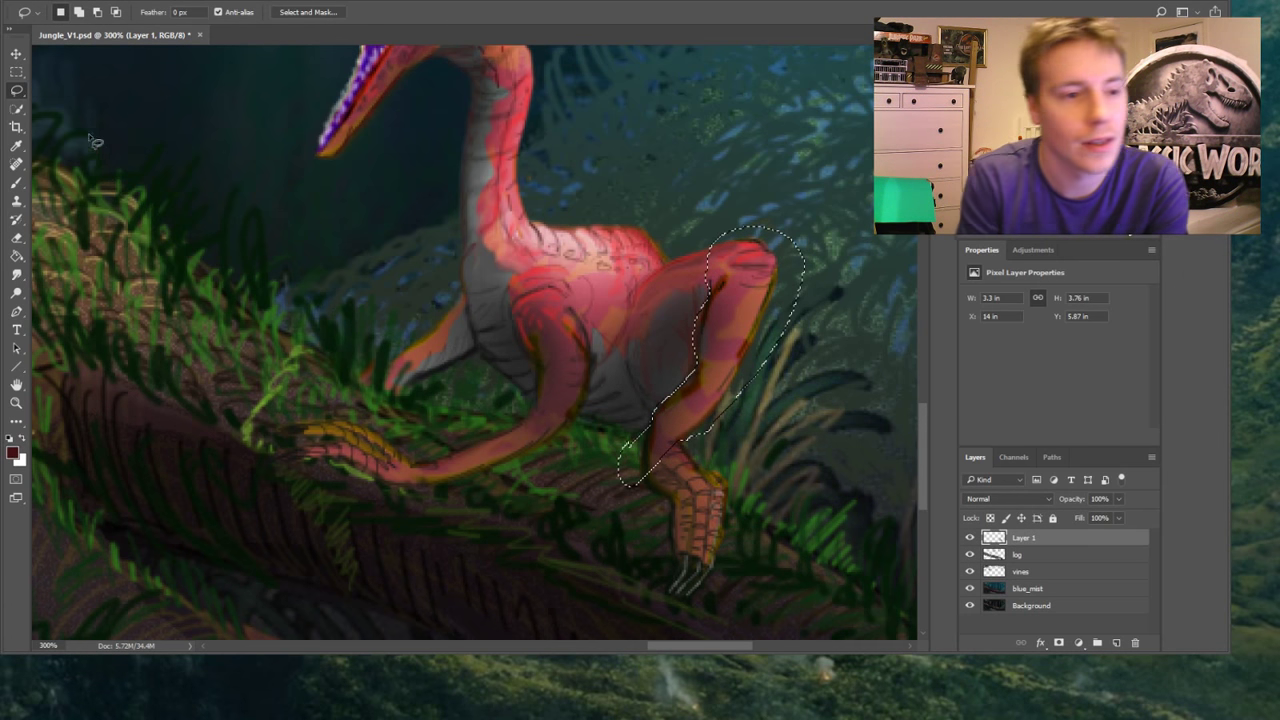
{"action": "key", "text": "ctrl+t"}
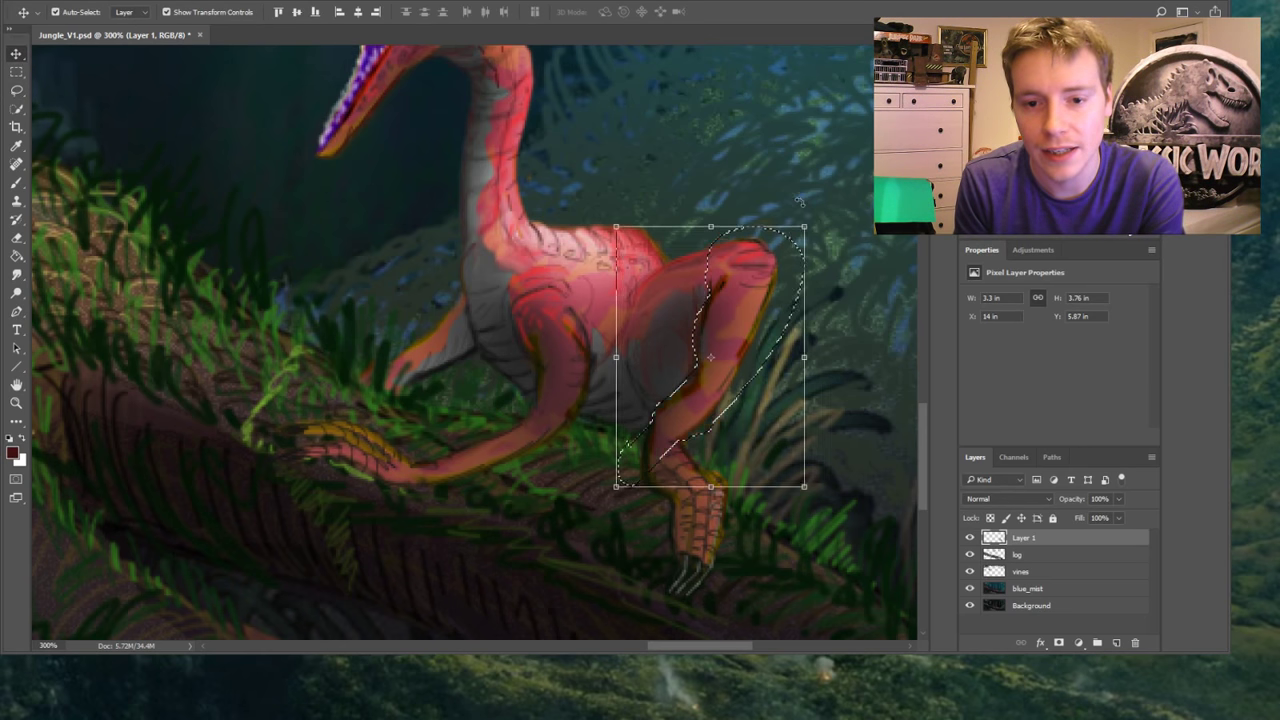
{"action": "left_click_drag", "start_coordinate": [802, 222], "coordinate": [776, 234]}
{"action": "left_click_drag", "start_coordinate": [707, 283], "coordinate": [666, 281]}
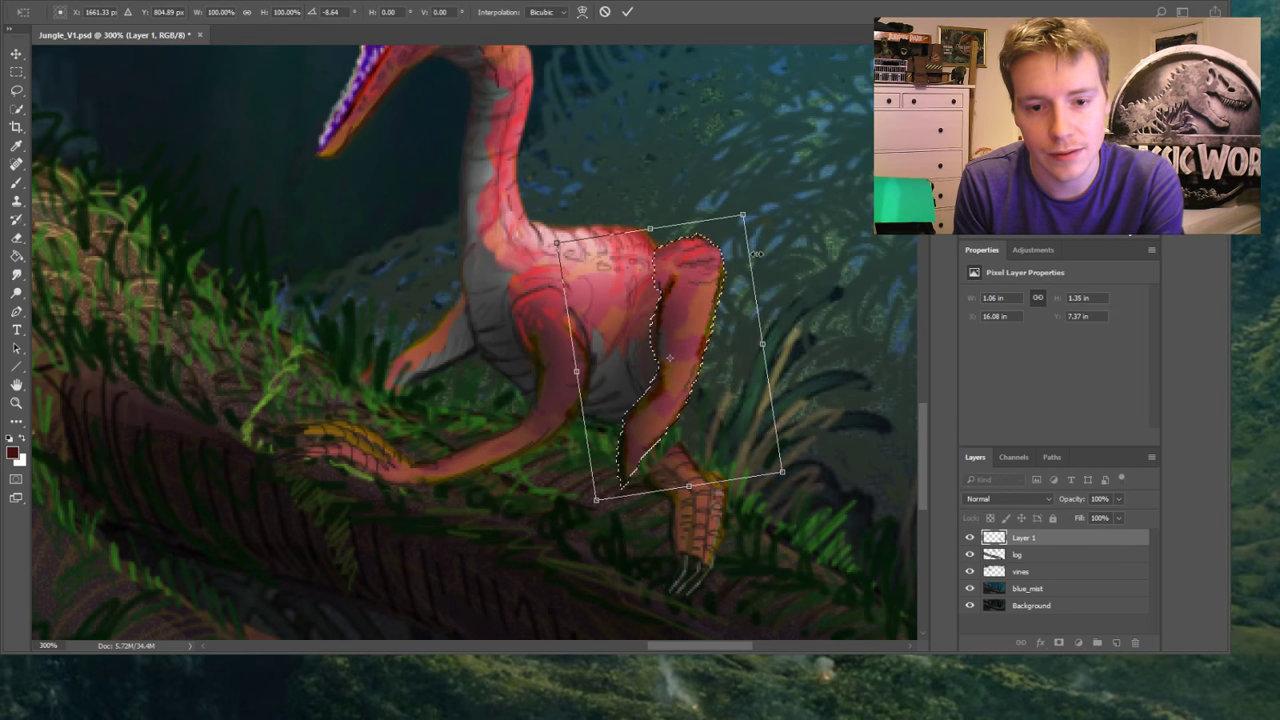
{"action": "left_click_drag", "start_coordinate": [752, 214], "coordinate": [395, 268]}
{"action": "left_click_drag", "start_coordinate": [500, 318], "coordinate": [640, 306]}
{"action": "left_click_drag", "start_coordinate": [745, 215], "coordinate": [810, 283]}
{"action": "left_click_drag", "start_coordinate": [683, 337], "coordinate": [663, 312]}
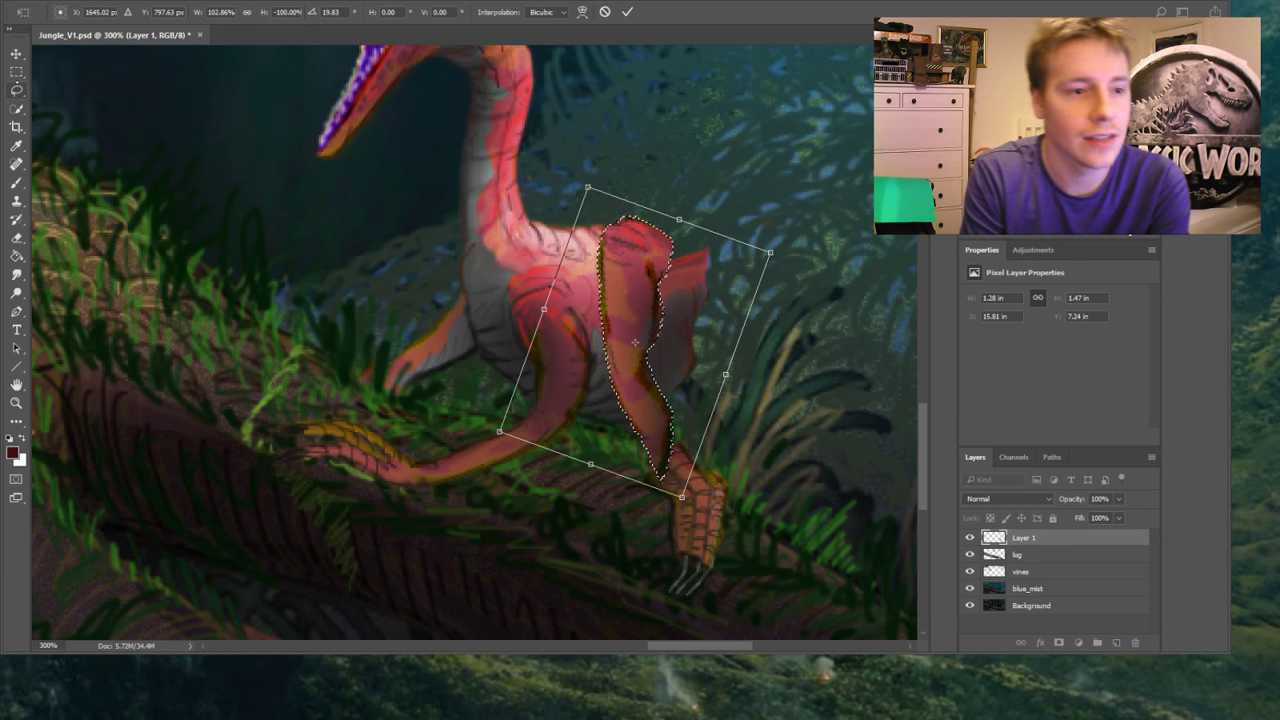
{"action": "key", "text": "Return"}
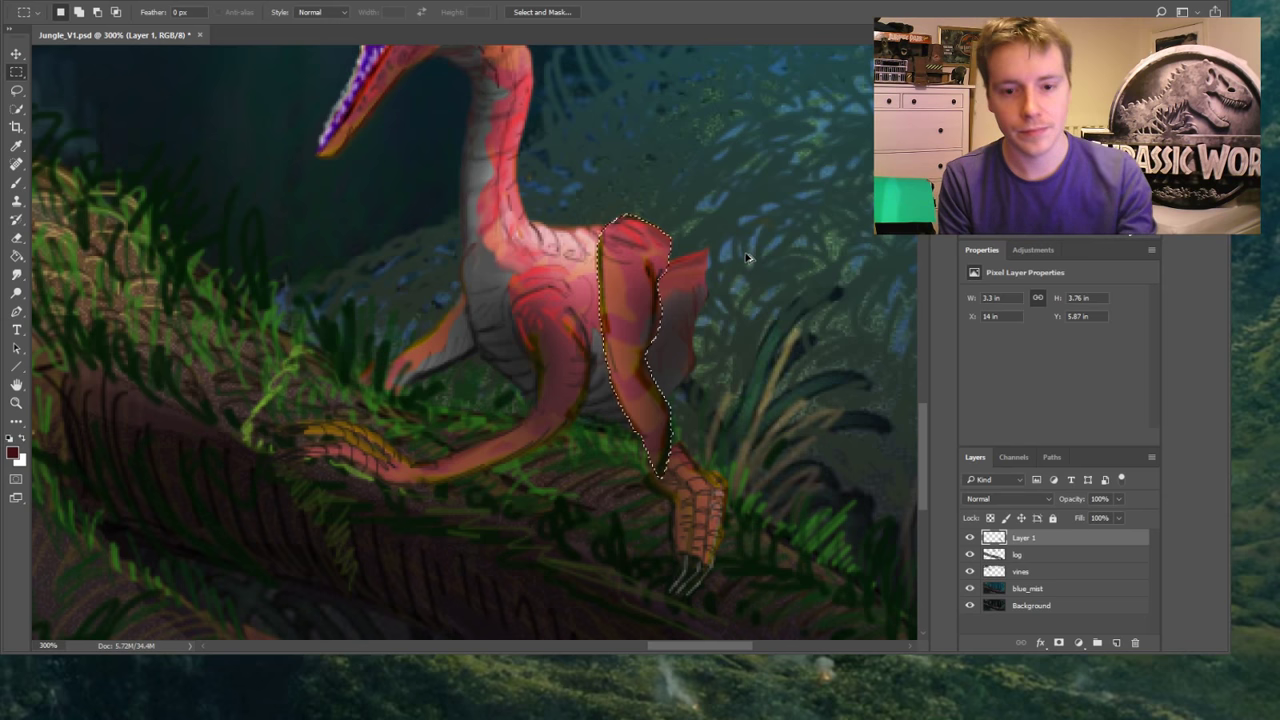
Undo the leg transformation and clear the selection
{"action": "key", "text": "ctrl+z"}
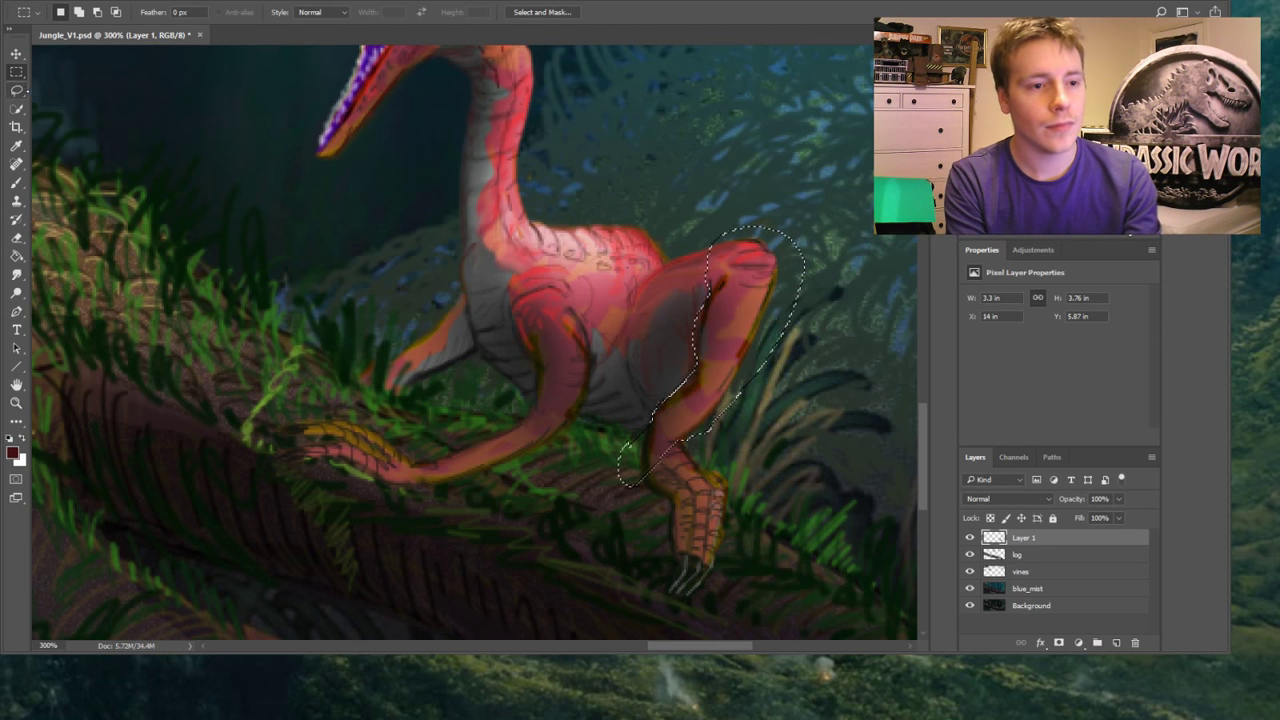
{"action": "left_click", "coordinate": [10, 28]}
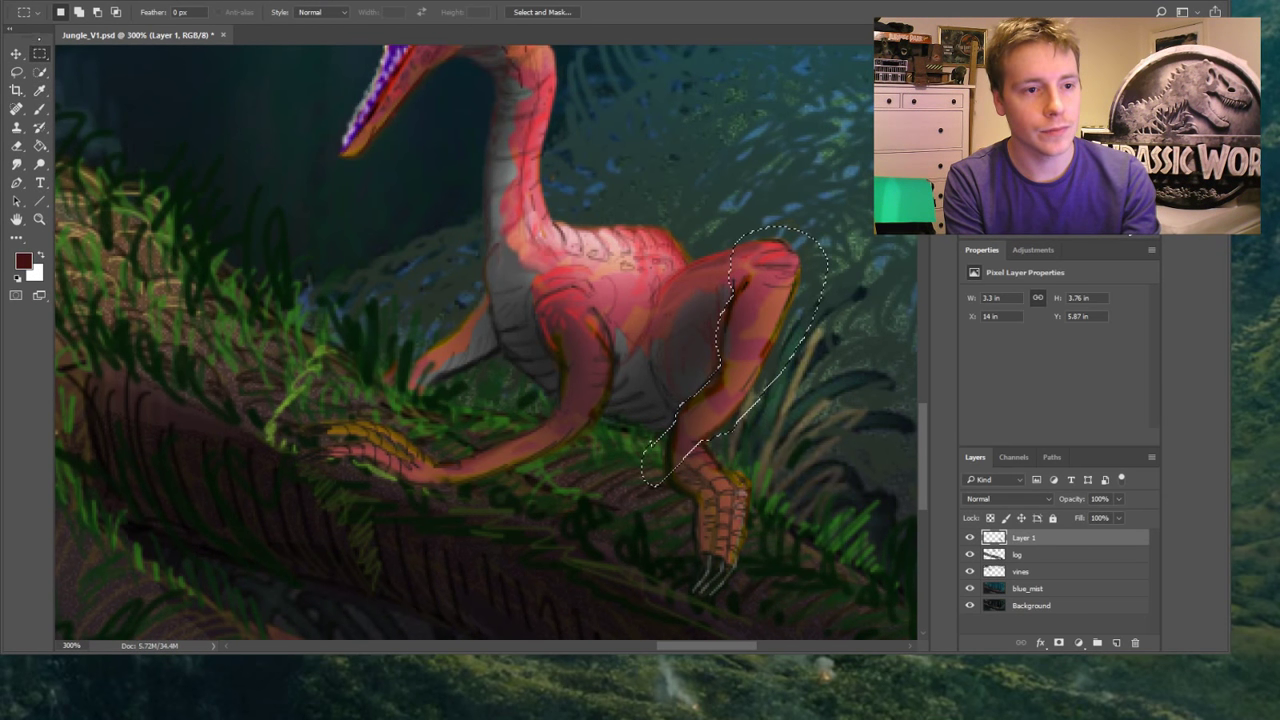
{"action": "left_click", "coordinate": [10, 28]}
{"action": "key", "text": "ctrl+d"}
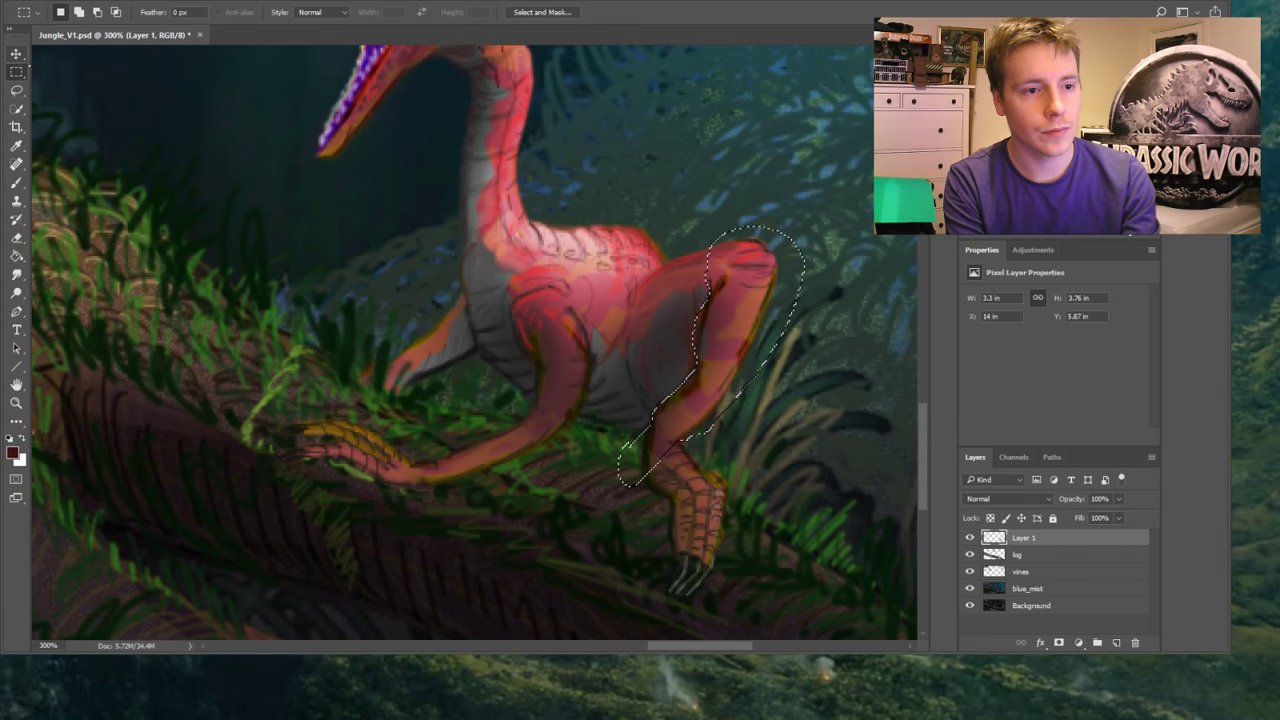
Lasso the hind leg and try flipping, widening and rotating it, then cancel
{"action": "key", "text": "l"}
{"action": "left_click_drag", "start_coordinate": [650, 592], "coordinate": [633, 517]}
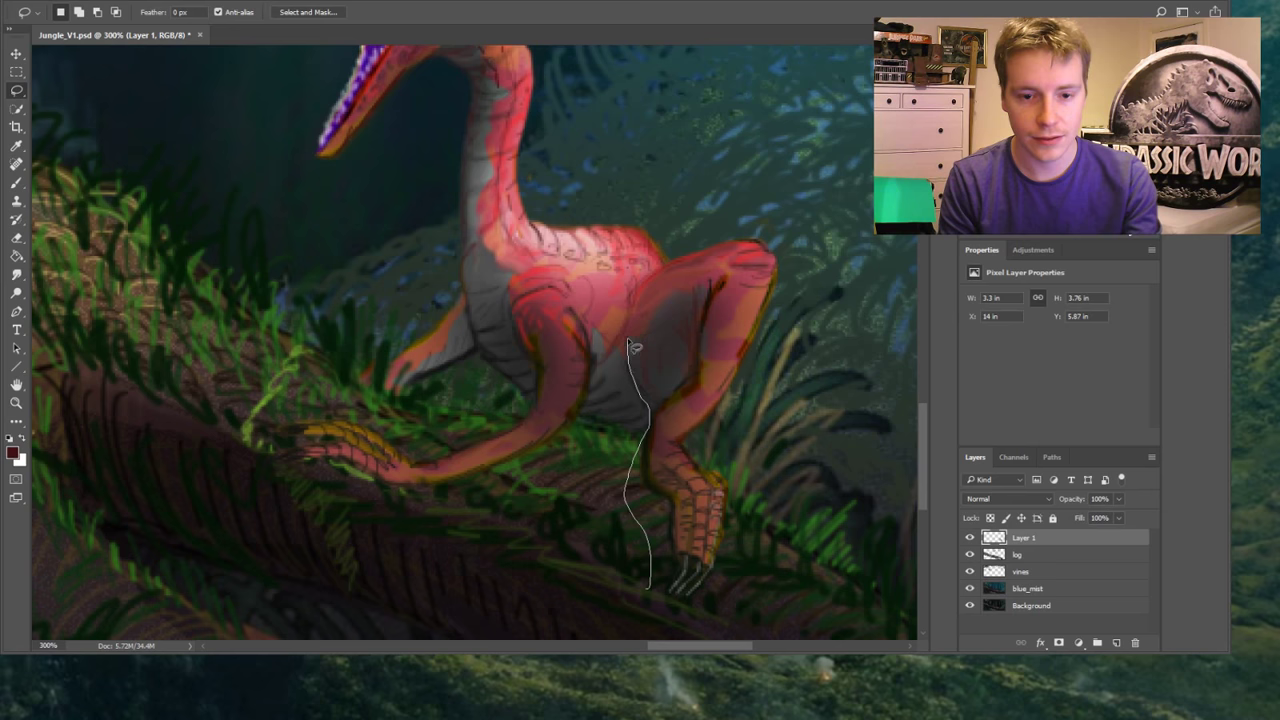
{"action": "mouse_move", "coordinate": [712, 250]}
{"action": "left_mouse_down"}
{"action": "mouse_move", "coordinate": [844, 328]}
{"action": "mouse_move", "coordinate": [771, 486]}
{"action": "mouse_move", "coordinate": [735, 610]}
{"action": "mouse_move", "coordinate": [645, 600]}
{"action": "left_mouse_up"}
{"action": "key", "text": "ctrl+t"}
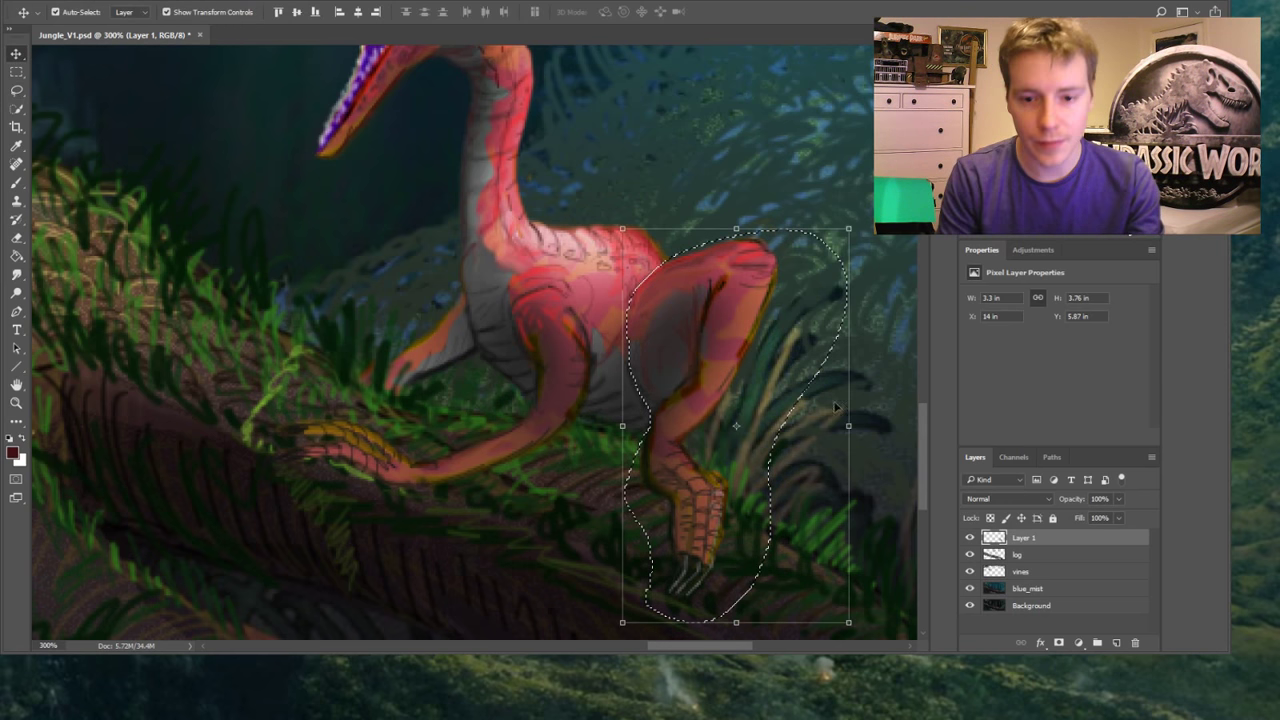
{"action": "left_click_drag", "start_coordinate": [849, 425], "coordinate": [357, 425]}
{"action": "left_click_drag", "start_coordinate": [548, 348], "coordinate": [664, 342]}
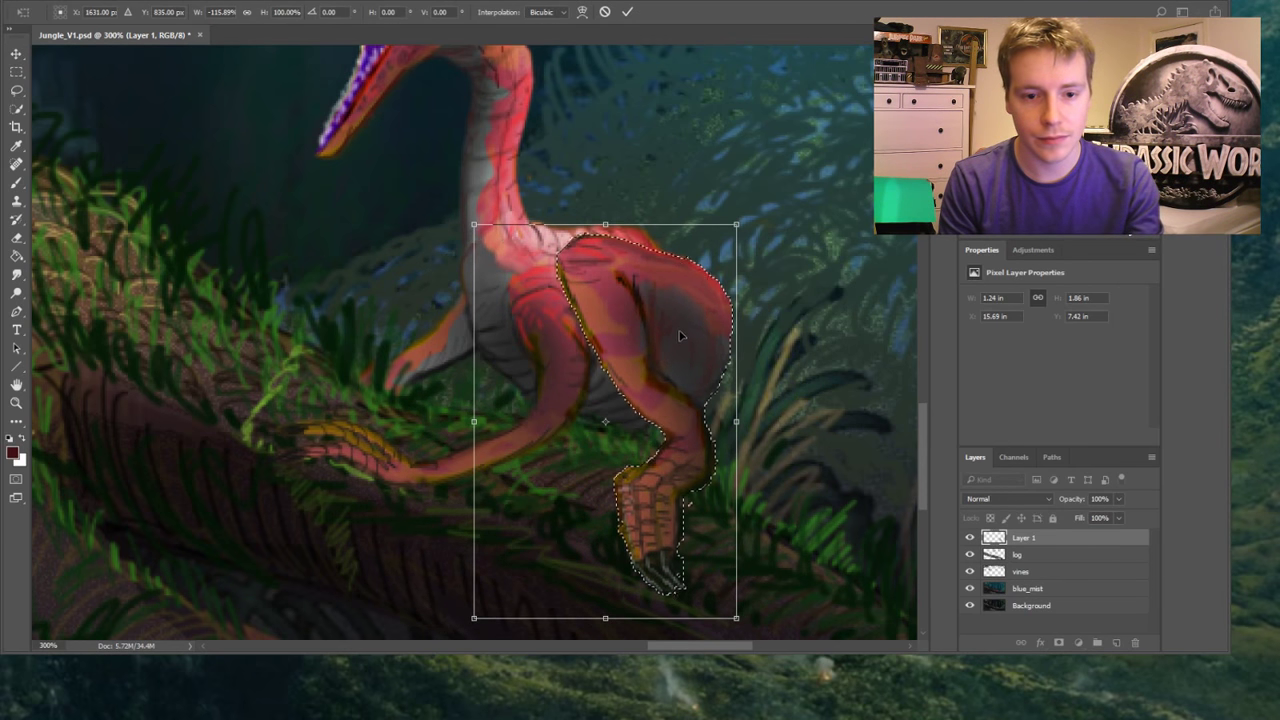
{"action": "left_click_drag", "start_coordinate": [763, 205], "coordinate": [730, 184]}
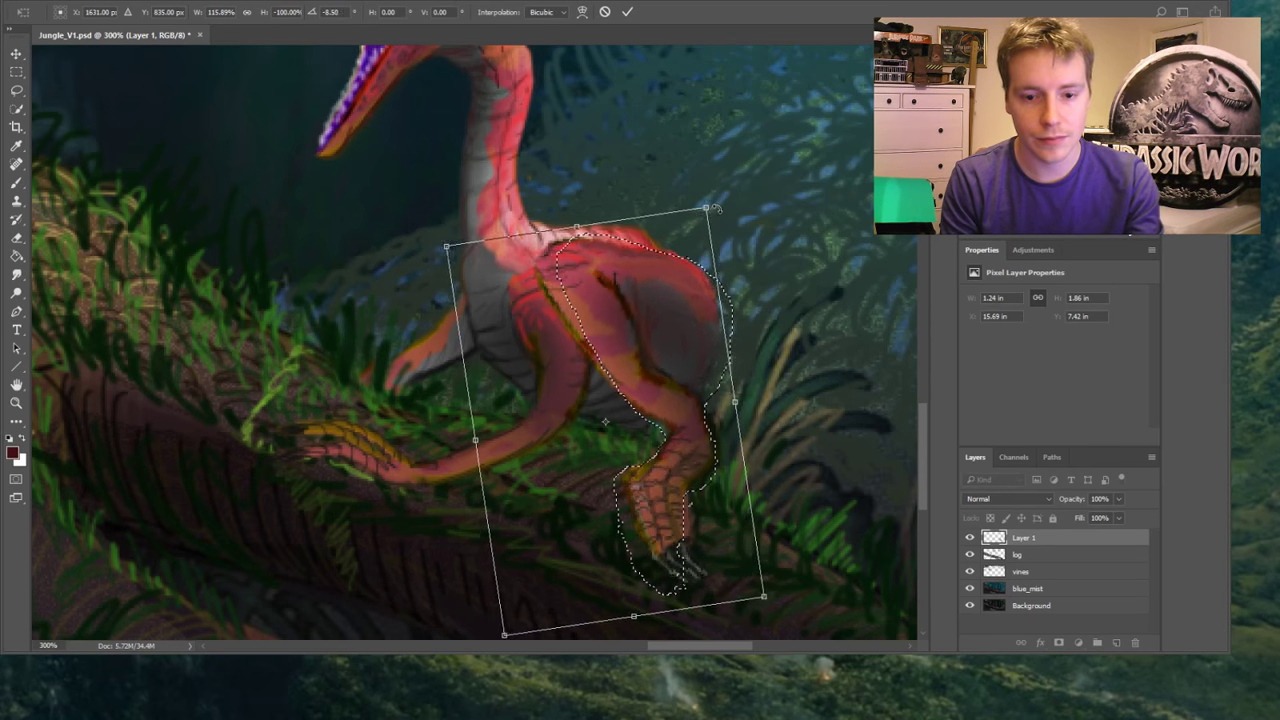
{"action": "left_click_drag", "start_coordinate": [639, 288], "coordinate": [680, 302]}
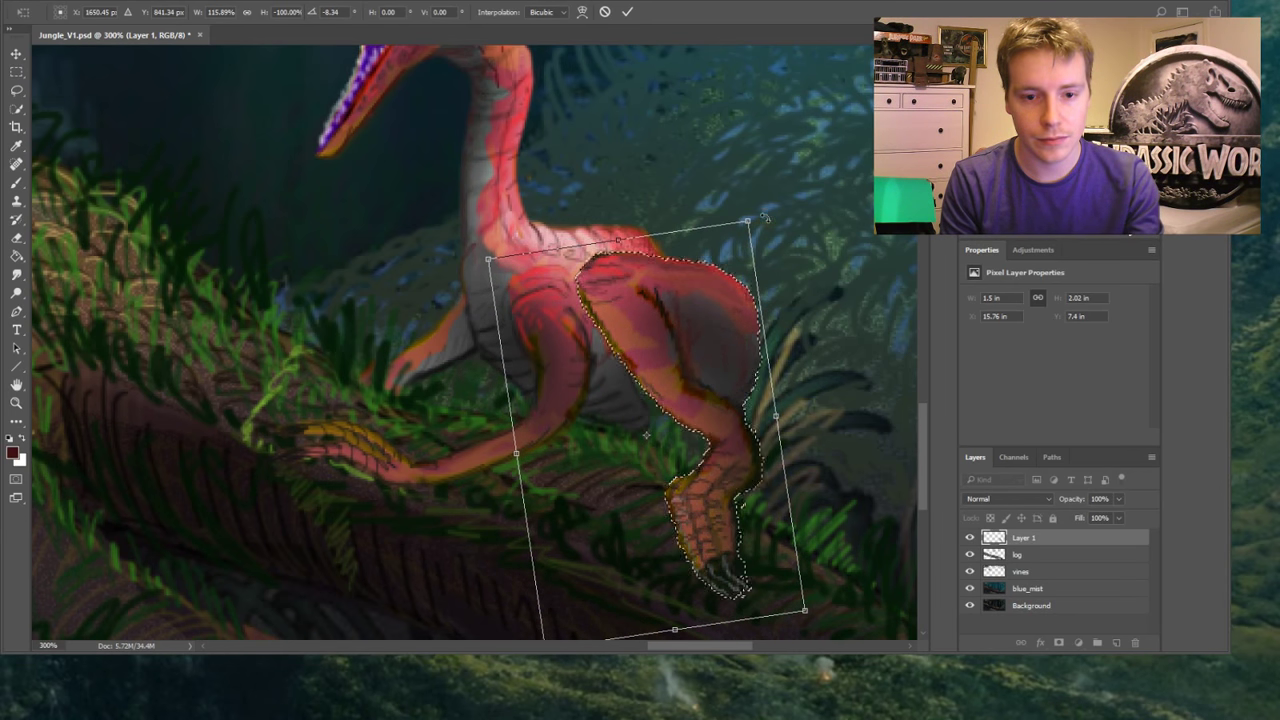
{"action": "left_click_drag", "start_coordinate": [755, 212], "coordinate": [674, 337]}
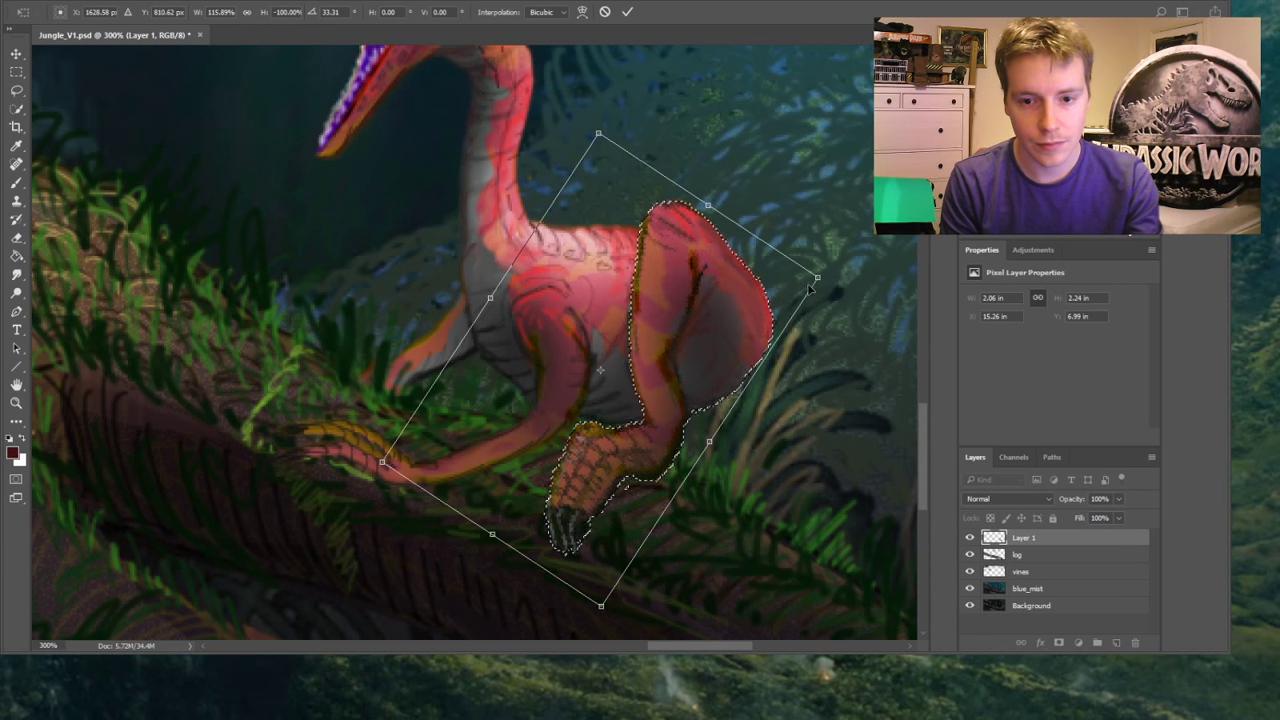
{"action": "left_click_drag", "start_coordinate": [816, 279], "coordinate": [746, 322]}
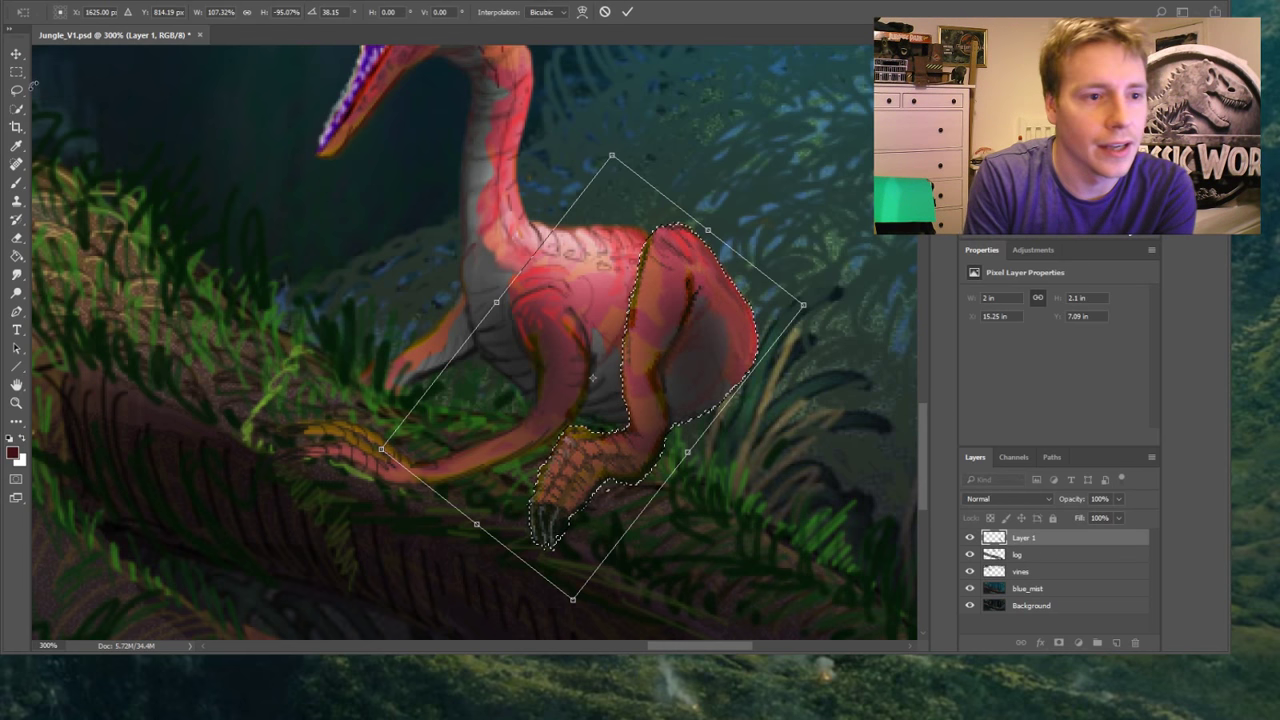
{"action": "key", "text": "Escape"}
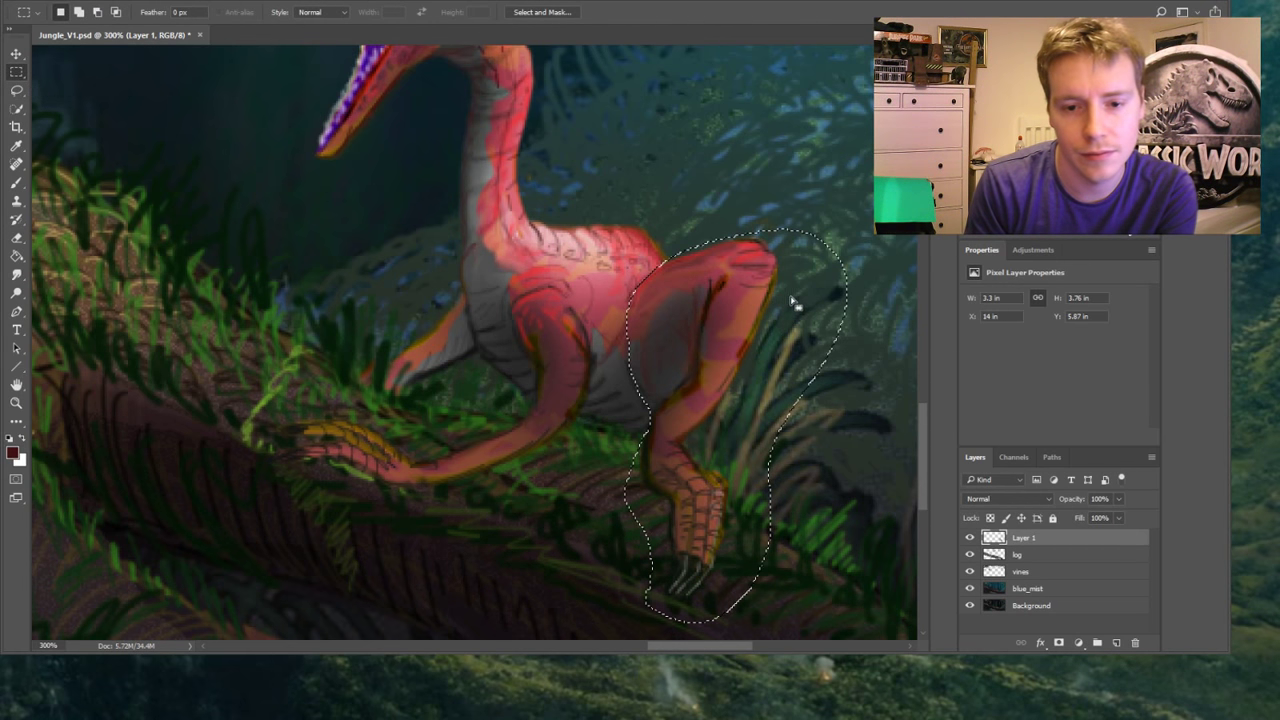
Flip the leg horizontally, widen it, rotate about 18° clockwise, nudge up-left and commit
{"action": "key", "text": "ctrl+t"}
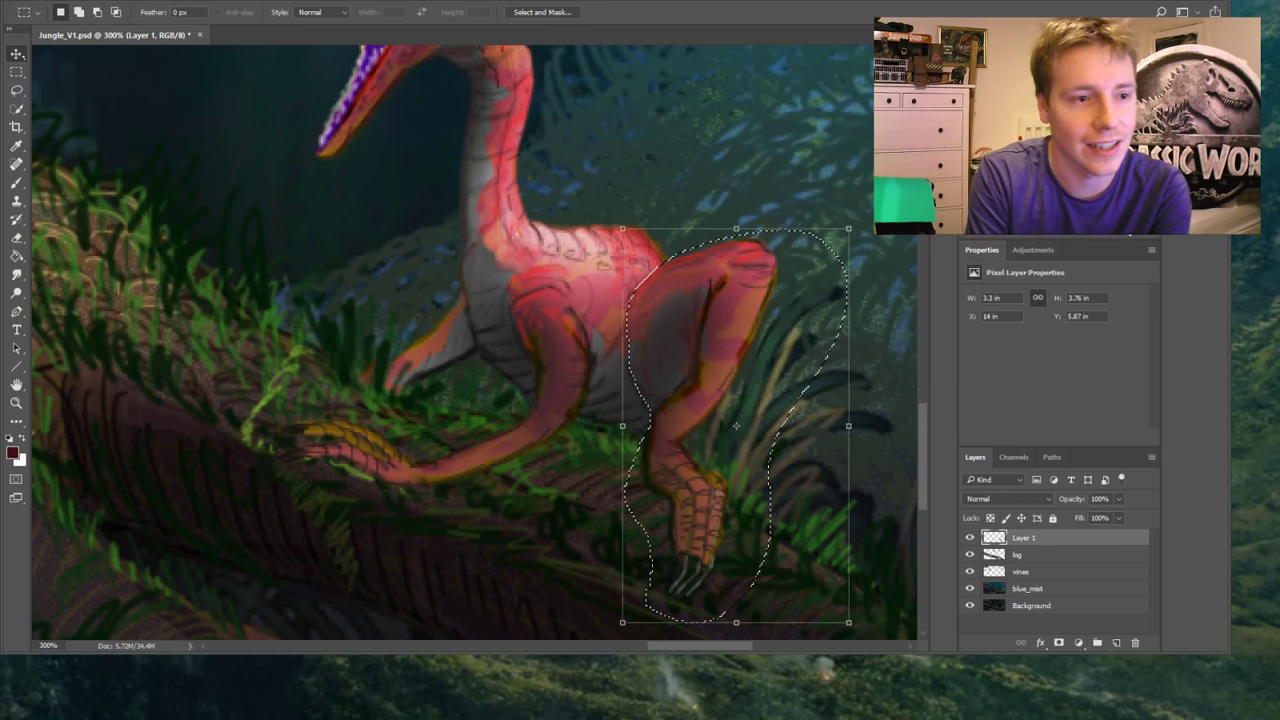
{"action": "left_click_drag", "start_coordinate": [848, 426], "coordinate": [380, 400]}
{"action": "left_click_drag", "start_coordinate": [564, 350], "coordinate": [699, 336]}
{"action": "left_click_drag", "start_coordinate": [775, 255], "coordinate": [818, 307]}
{"action": "left_click_drag", "start_coordinate": [741, 323], "coordinate": [706, 288]}
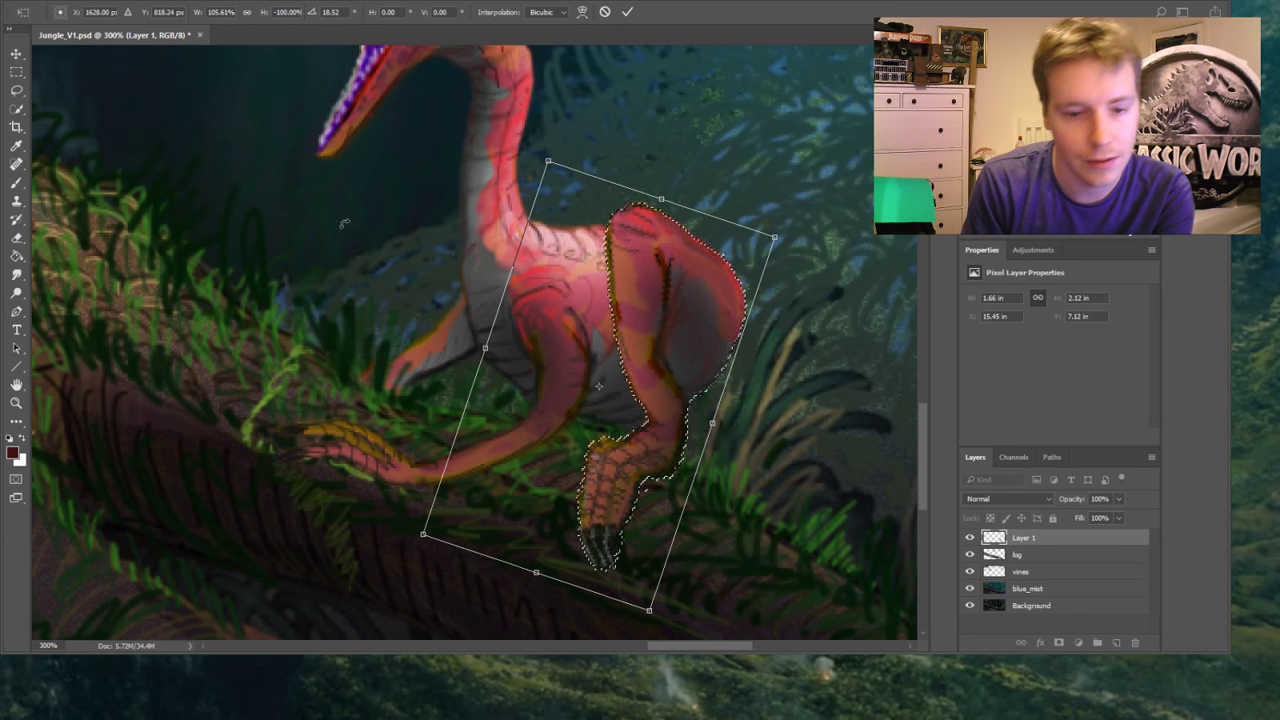
{"action": "key", "text": "Return"}
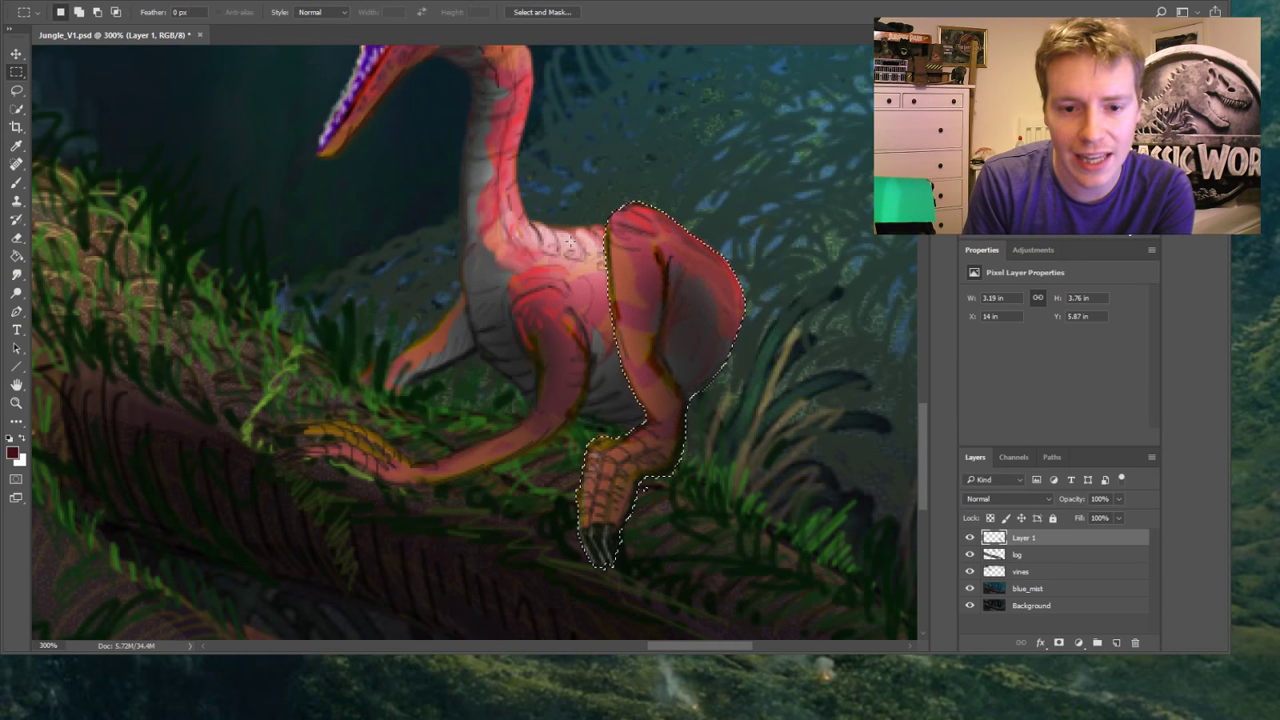
Smudge the body's red edge and the hind foot into long pink toes reaching into the dark foliage
{"action": "key", "text": "ctrl+d"}
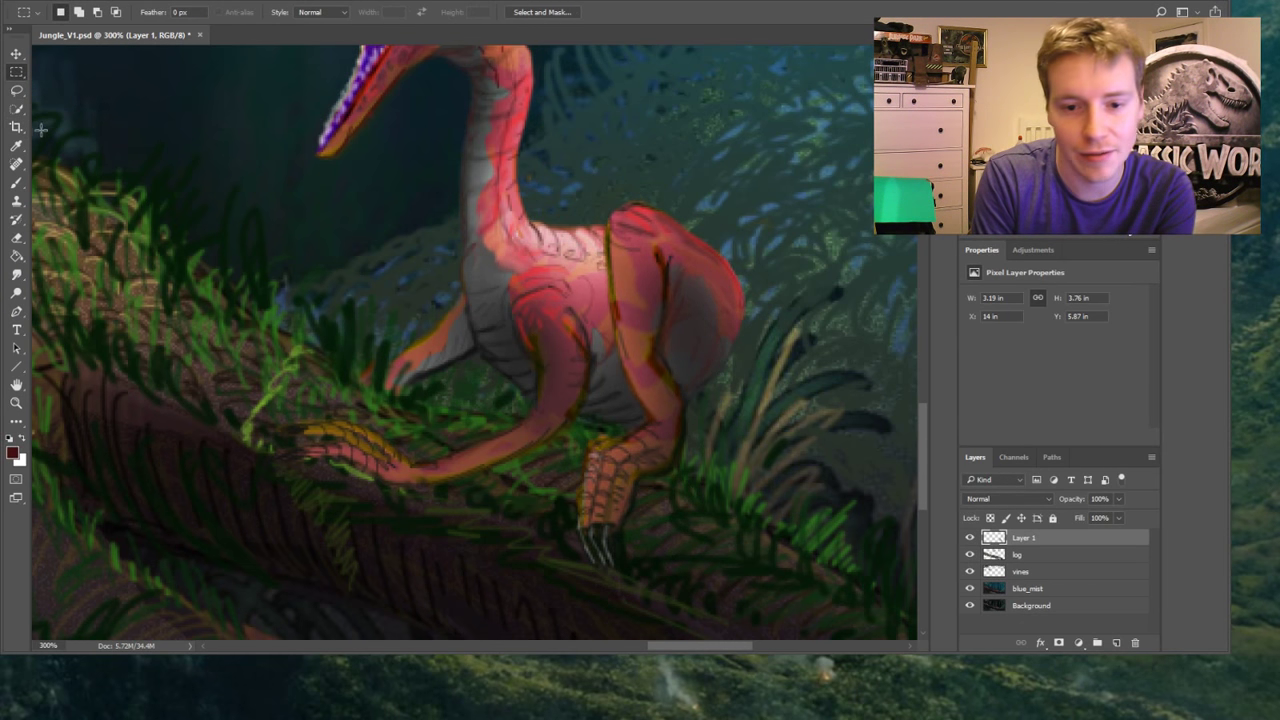
{"action": "key", "text": "r"}
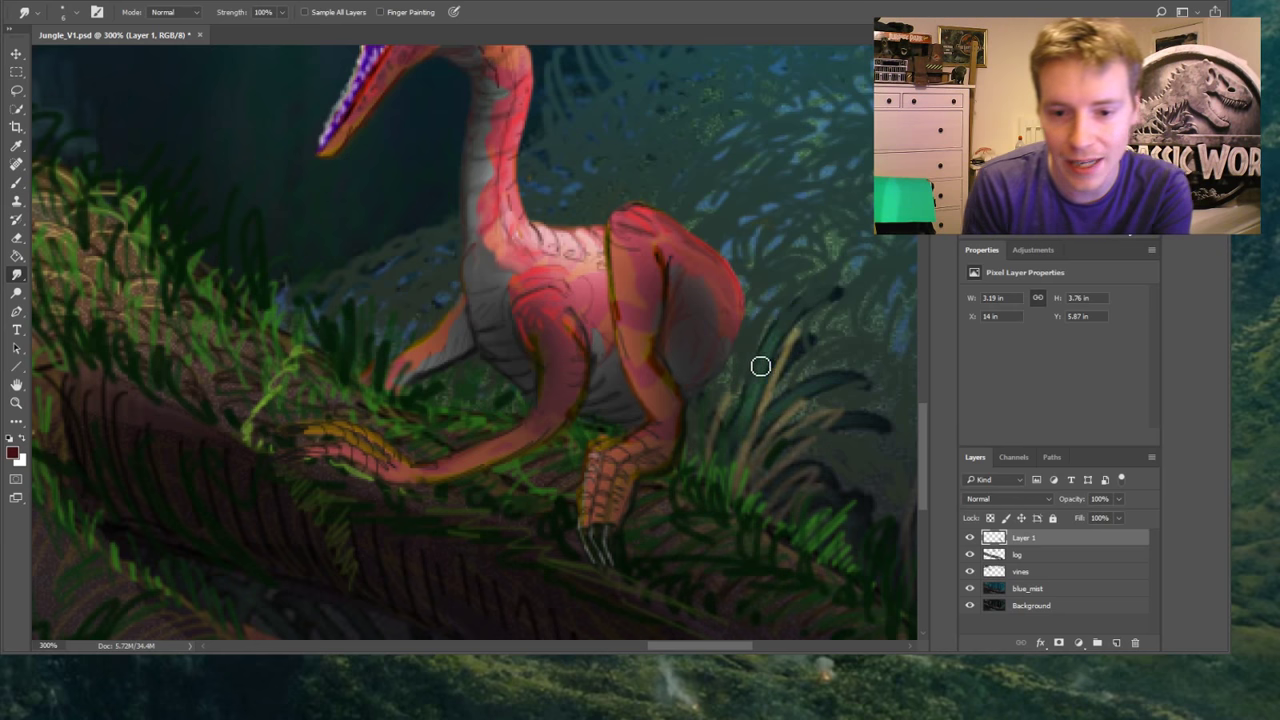
{"action": "mouse_move", "coordinate": [744, 343]}
{"action": "left_mouse_down"}
{"action": "mouse_move", "coordinate": [737, 397]}
{"action": "mouse_move", "coordinate": [742, 354]}
{"action": "mouse_move", "coordinate": [725, 385]}
{"action": "mouse_move", "coordinate": [738, 387]}
{"action": "mouse_move", "coordinate": [731, 418]}
{"action": "mouse_move", "coordinate": [763, 349]}
{"action": "mouse_move", "coordinate": [739, 324]}
{"action": "mouse_move", "coordinate": [749, 369]}
{"action": "mouse_move", "coordinate": [744, 320]}
{"action": "mouse_move", "coordinate": [755, 358]}
{"action": "mouse_move", "coordinate": [749, 317]}
{"action": "mouse_move", "coordinate": [758, 331]}
{"action": "mouse_move", "coordinate": [760, 359]}
{"action": "mouse_move", "coordinate": [744, 311]}
{"action": "mouse_move", "coordinate": [762, 357]}
{"action": "mouse_move", "coordinate": [728, 412]}
{"action": "mouse_move", "coordinate": [703, 407]}
{"action": "mouse_move", "coordinate": [717, 379]}
{"action": "mouse_move", "coordinate": [697, 397]}
{"action": "mouse_move", "coordinate": [699, 421]}
{"action": "mouse_move", "coordinate": [633, 429]}
{"action": "mouse_move", "coordinate": [703, 417]}
{"action": "mouse_move", "coordinate": [724, 387]}
{"action": "mouse_move", "coordinate": [691, 414]}
{"action": "mouse_move", "coordinate": [733, 385]}
{"action": "mouse_move", "coordinate": [695, 413]}
{"action": "mouse_move", "coordinate": [725, 371]}
{"action": "mouse_move", "coordinate": [699, 412]}
{"action": "mouse_move", "coordinate": [722, 411]}
{"action": "mouse_move", "coordinate": [712, 433]}
{"action": "mouse_move", "coordinate": [738, 364]}
{"action": "mouse_move", "coordinate": [730, 404]}
{"action": "mouse_move", "coordinate": [695, 401]}
{"action": "mouse_move", "coordinate": [756, 355]}
{"action": "mouse_move", "coordinate": [712, 394]}
{"action": "mouse_move", "coordinate": [732, 401]}
{"action": "mouse_move", "coordinate": [701, 418]}
{"action": "mouse_move", "coordinate": [748, 374]}
{"action": "left_mouse_up"}
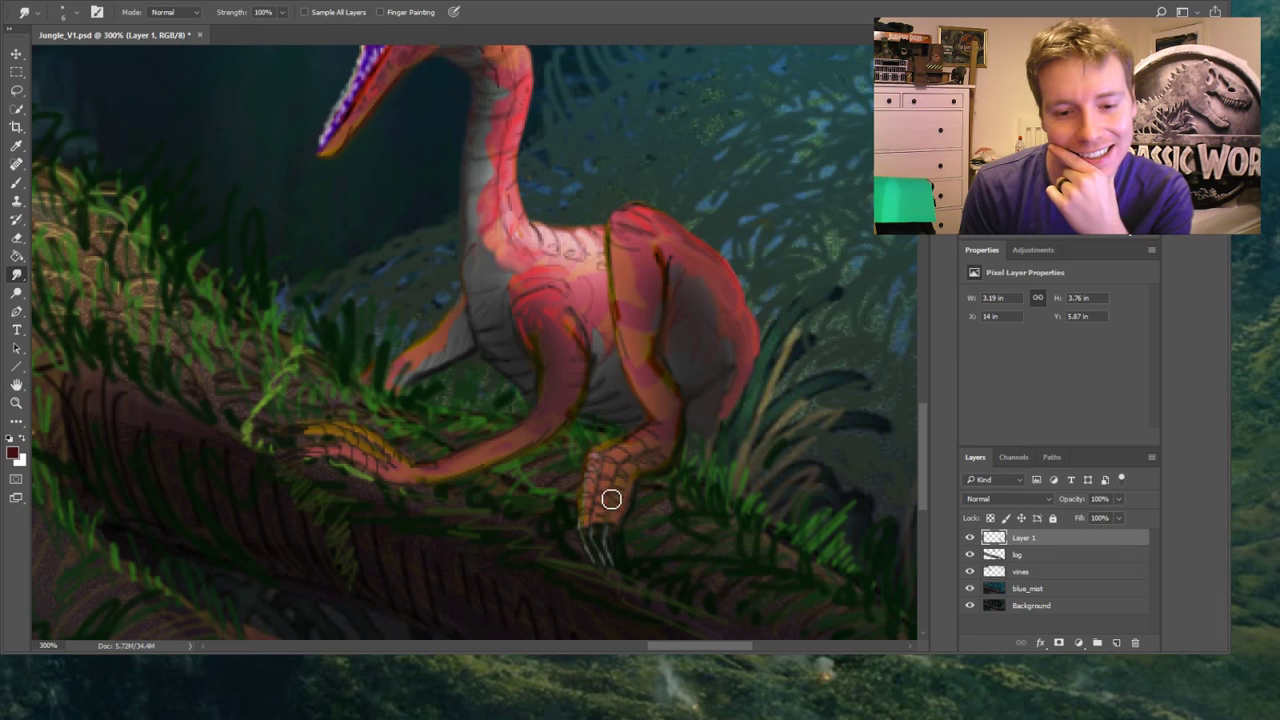
{"action": "mouse_move", "coordinate": [627, 498]}
{"action": "left_mouse_down"}
{"action": "mouse_move", "coordinate": [591, 508]}
{"action": "mouse_move", "coordinate": [648, 500]}
{"action": "mouse_move", "coordinate": [643, 515]}
{"action": "mouse_move", "coordinate": [573, 556]}
{"action": "mouse_move", "coordinate": [648, 553]}
{"action": "mouse_move", "coordinate": [622, 584]}
{"action": "mouse_move", "coordinate": [655, 468]}
{"action": "mouse_move", "coordinate": [645, 496]}
{"action": "mouse_move", "coordinate": [647, 485]}
{"action": "mouse_move", "coordinate": [628, 497]}
{"action": "mouse_move", "coordinate": [610, 483]}
{"action": "mouse_move", "coordinate": [598, 502]}
{"action": "mouse_move", "coordinate": [618, 463]}
{"action": "mouse_move", "coordinate": [586, 513]}
{"action": "mouse_move", "coordinate": [615, 493]}
{"action": "mouse_move", "coordinate": [596, 466]}
{"action": "mouse_move", "coordinate": [632, 441]}
{"action": "mouse_move", "coordinate": [552, 481]}
{"action": "mouse_move", "coordinate": [600, 469]}
{"action": "mouse_move", "coordinate": [581, 474]}
{"action": "mouse_move", "coordinate": [642, 479]}
{"action": "left_mouse_up"}
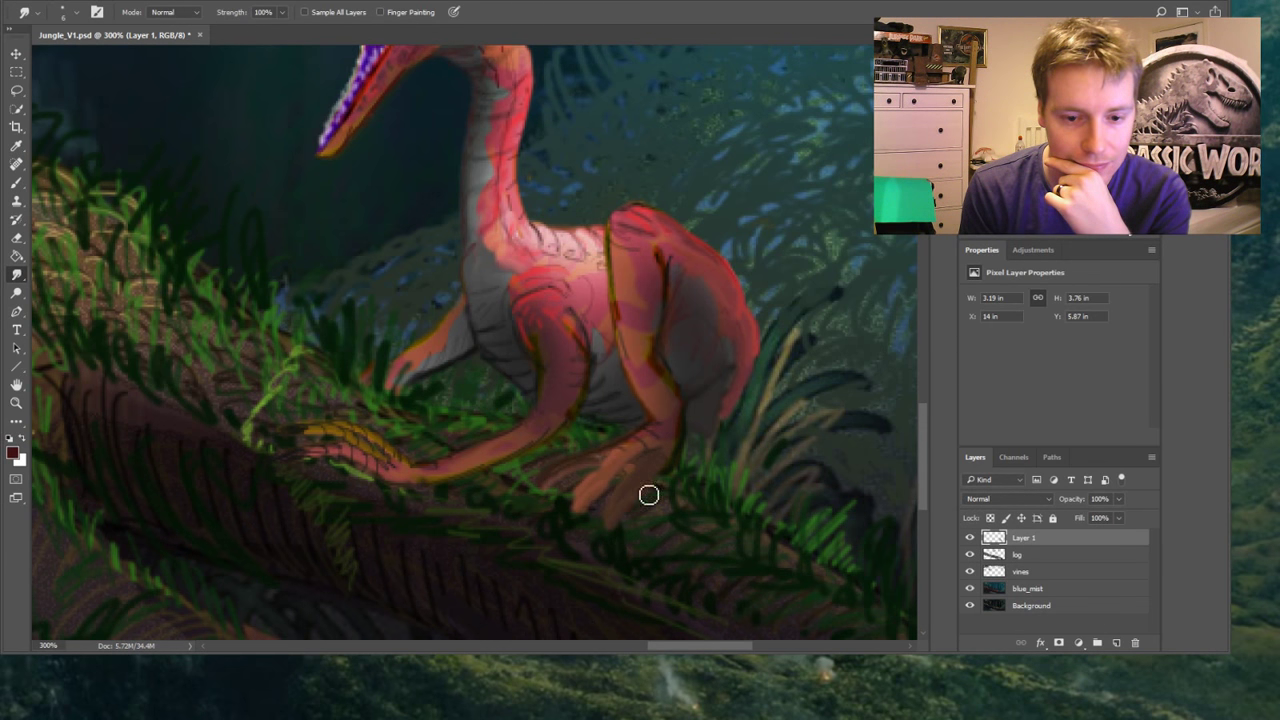
{"action": "mouse_move", "coordinate": [601, 548]}
{"action": "left_mouse_down"}
{"action": "mouse_move", "coordinate": [630, 518]}
{"action": "mouse_move", "coordinate": [603, 553]}
{"action": "mouse_move", "coordinate": [608, 568]}
{"action": "mouse_move", "coordinate": [653, 507]}
{"action": "mouse_move", "coordinate": [636, 517]}
{"action": "mouse_move", "coordinate": [596, 500]}
{"action": "left_mouse_up"}
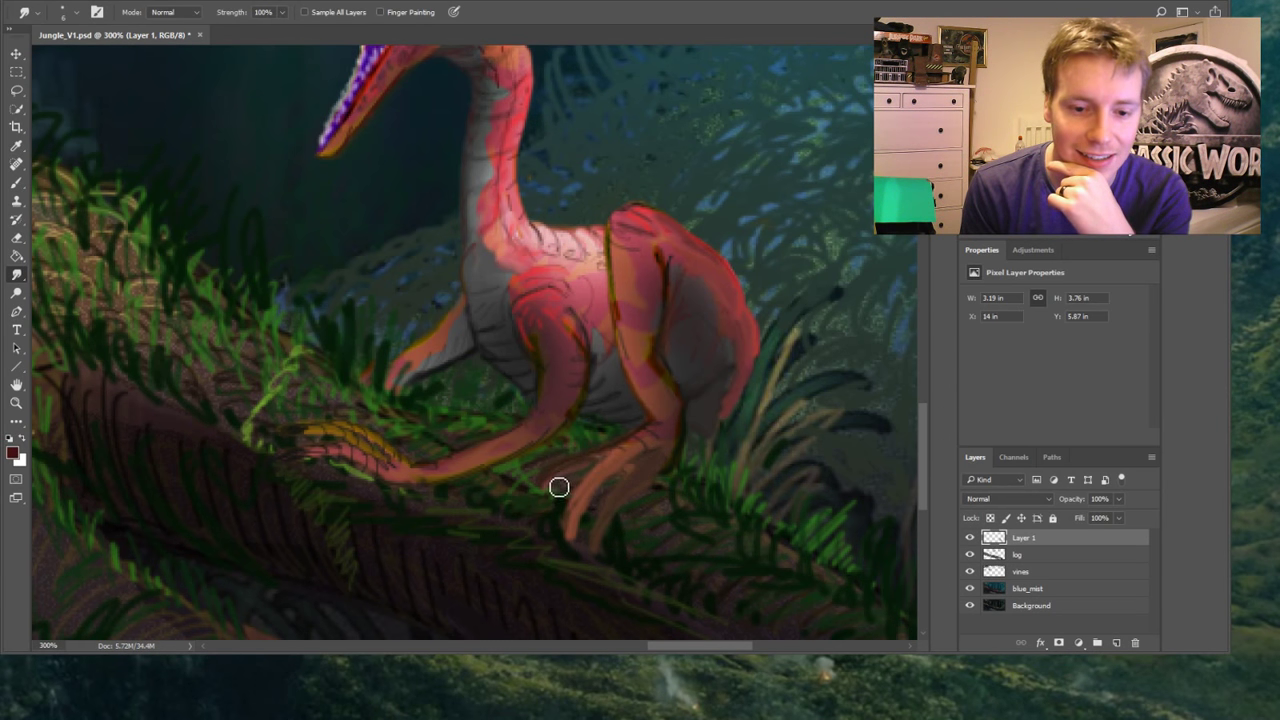
{"action": "left_click_drag", "start_coordinate": [614, 457], "coordinate": [536, 500]}
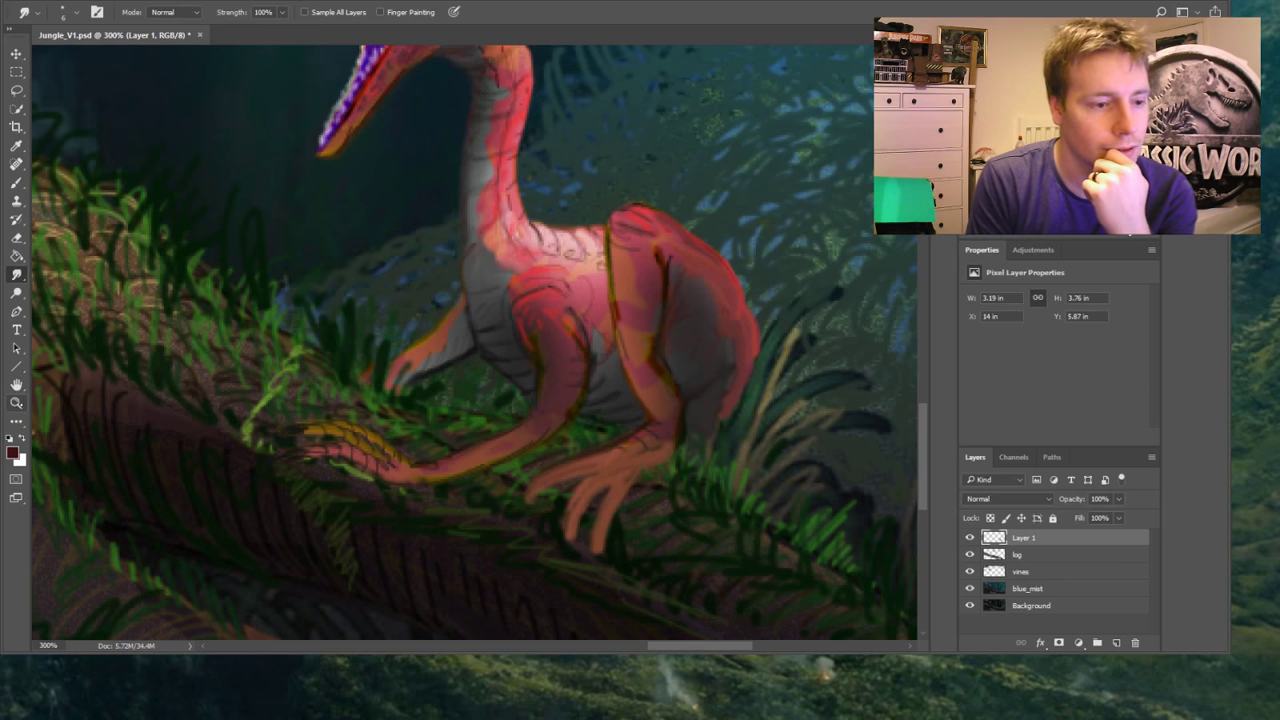
{"action": "left_click", "coordinate": [16, 402]}
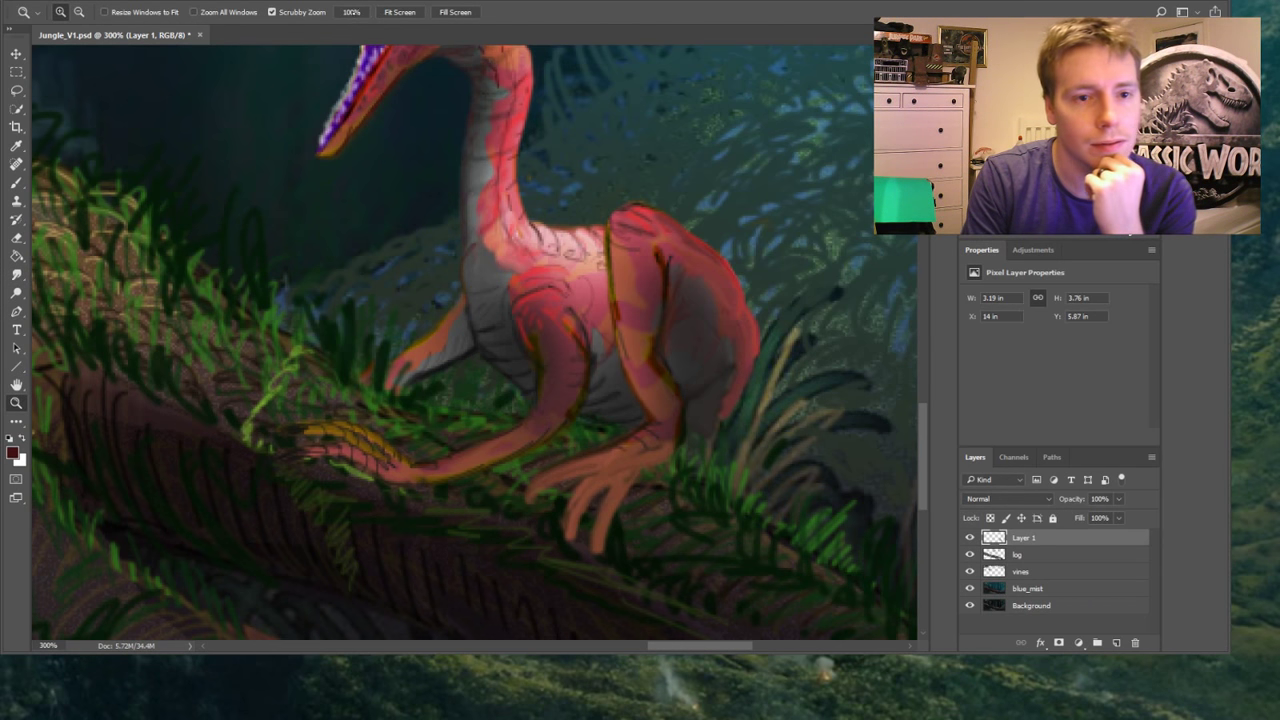
Check the painting at 100%, then zoom in close on the dinosaur's hind leg for detailing
{"action": "left_click", "coordinate": [355, 12]}
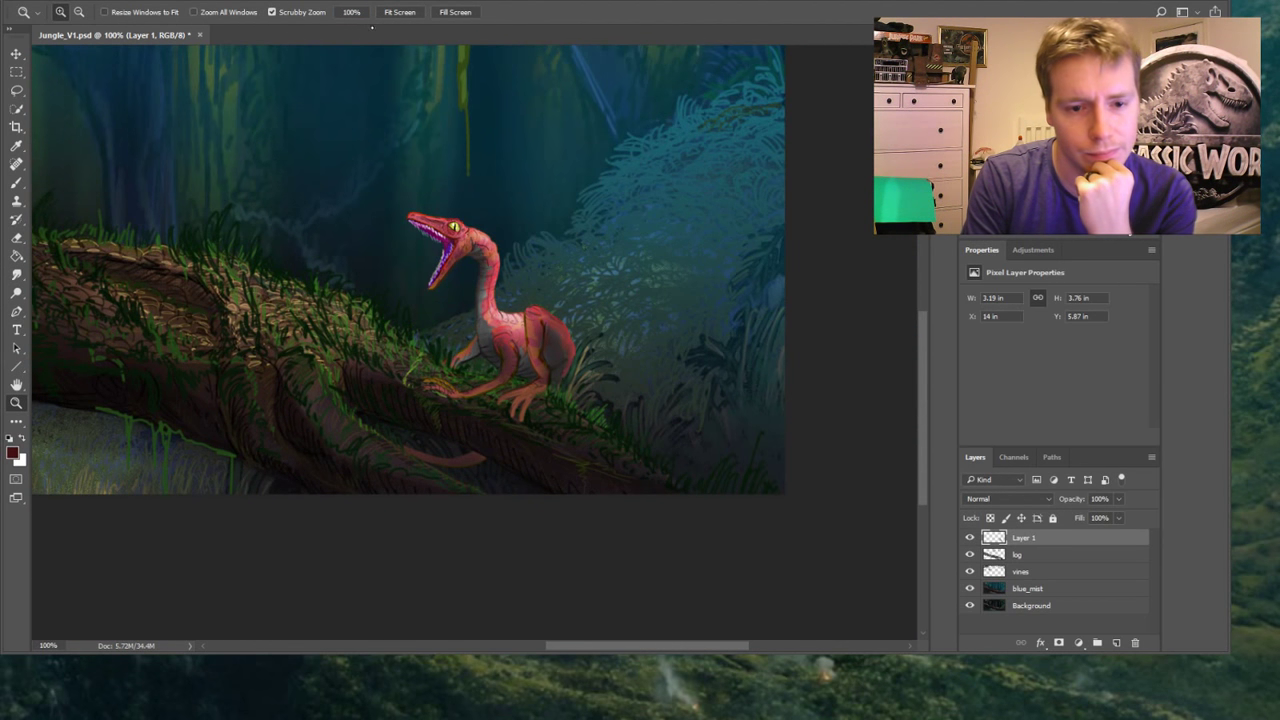
{"action": "left_click", "coordinate": [567, 367]}
{"action": "left_click", "coordinate": [541, 365]}
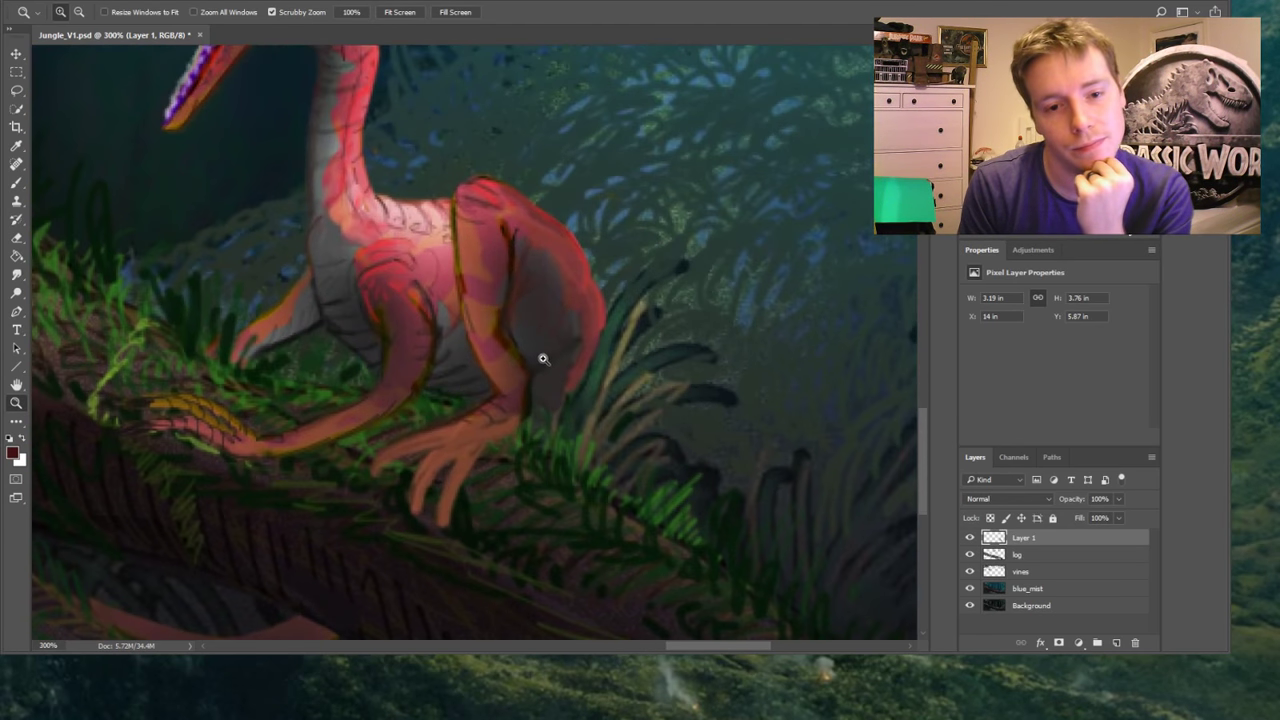
{"action": "key", "text": "b"}
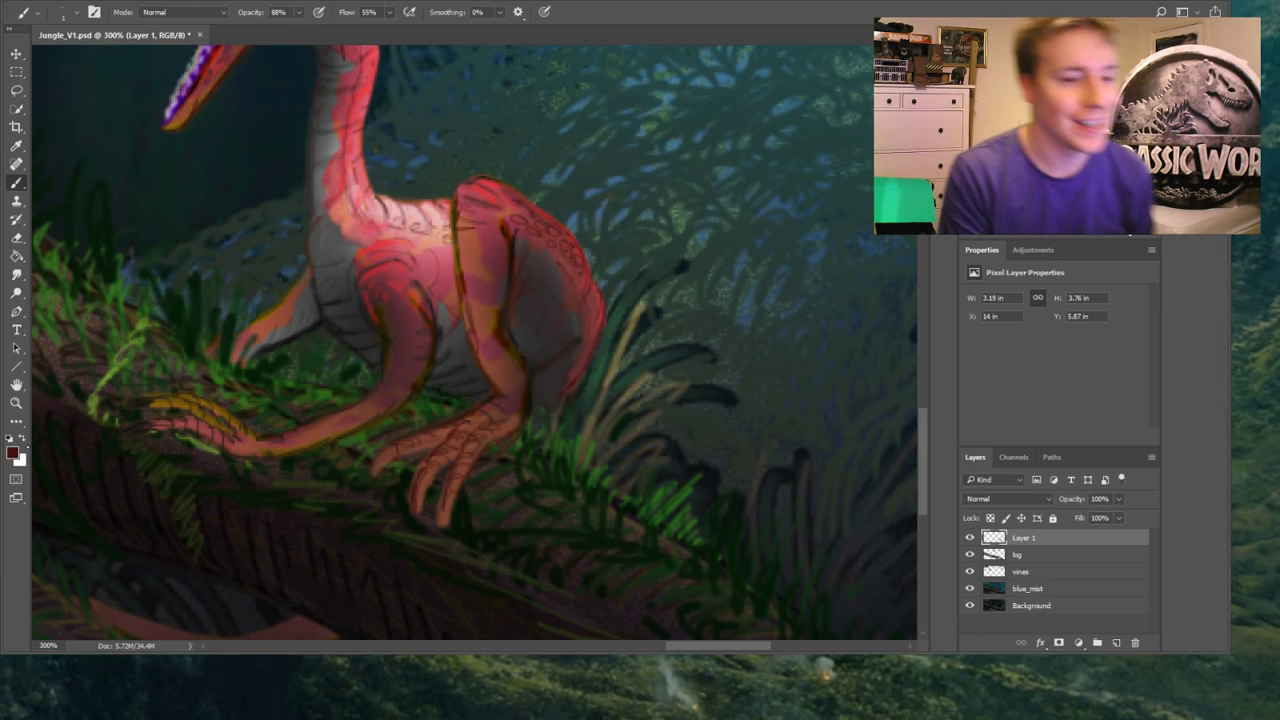
Paint near-black shading around the claws and under the claw tip
{"action": "key", "text": "i"}
{"action": "left_click", "coordinate": [806, 171]}
{"action": "key", "text": "b"}
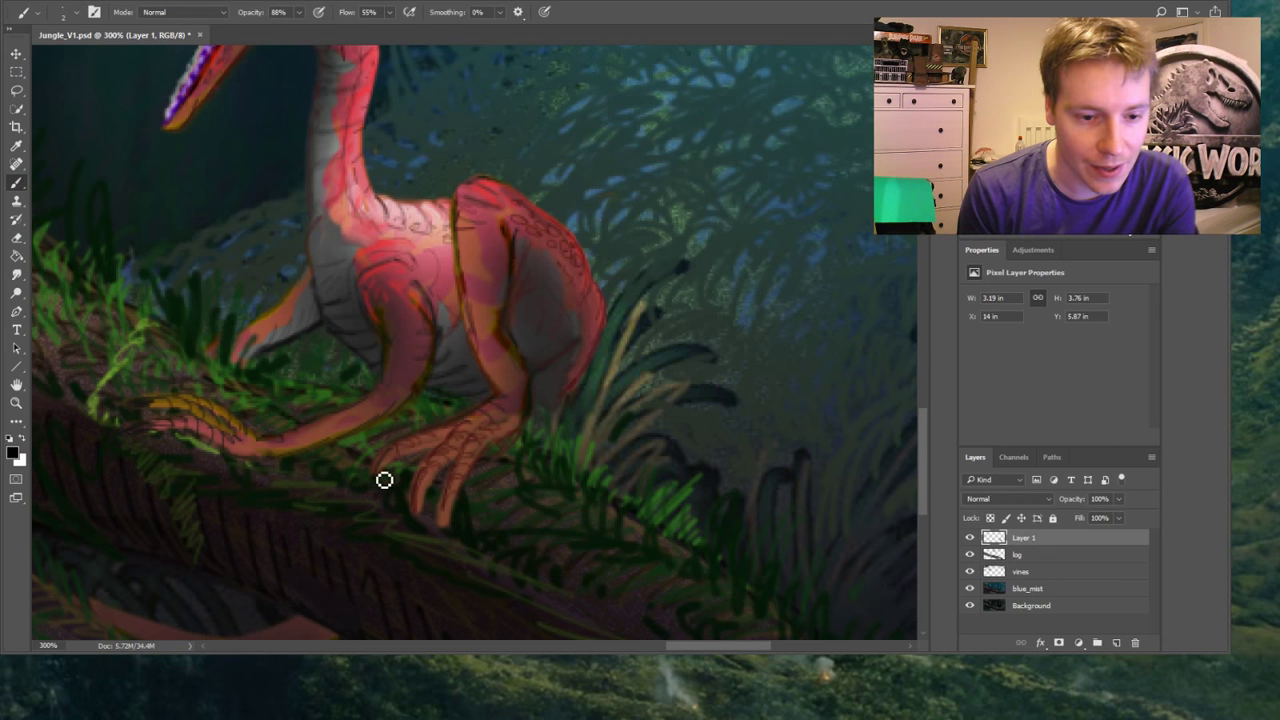
{"action": "mouse_move", "coordinate": [386, 477]}
{"action": "left_mouse_down"}
{"action": "mouse_move", "coordinate": [440, 473]}
{"action": "mouse_move", "coordinate": [403, 463]}
{"action": "left_mouse_up"}
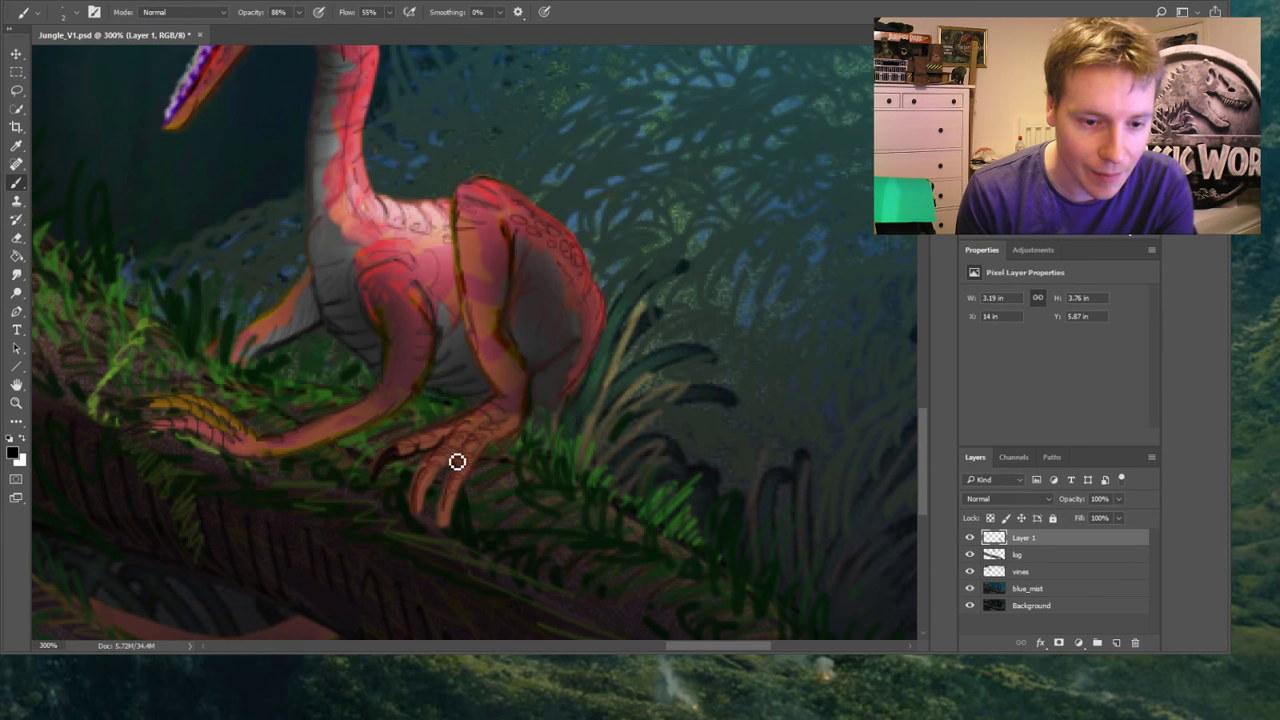
{"action": "mouse_move", "coordinate": [418, 507]}
{"action": "left_mouse_down"}
{"action": "mouse_move", "coordinate": [423, 523]}
{"action": "mouse_move", "coordinate": [440, 486]}
{"action": "left_mouse_up"}
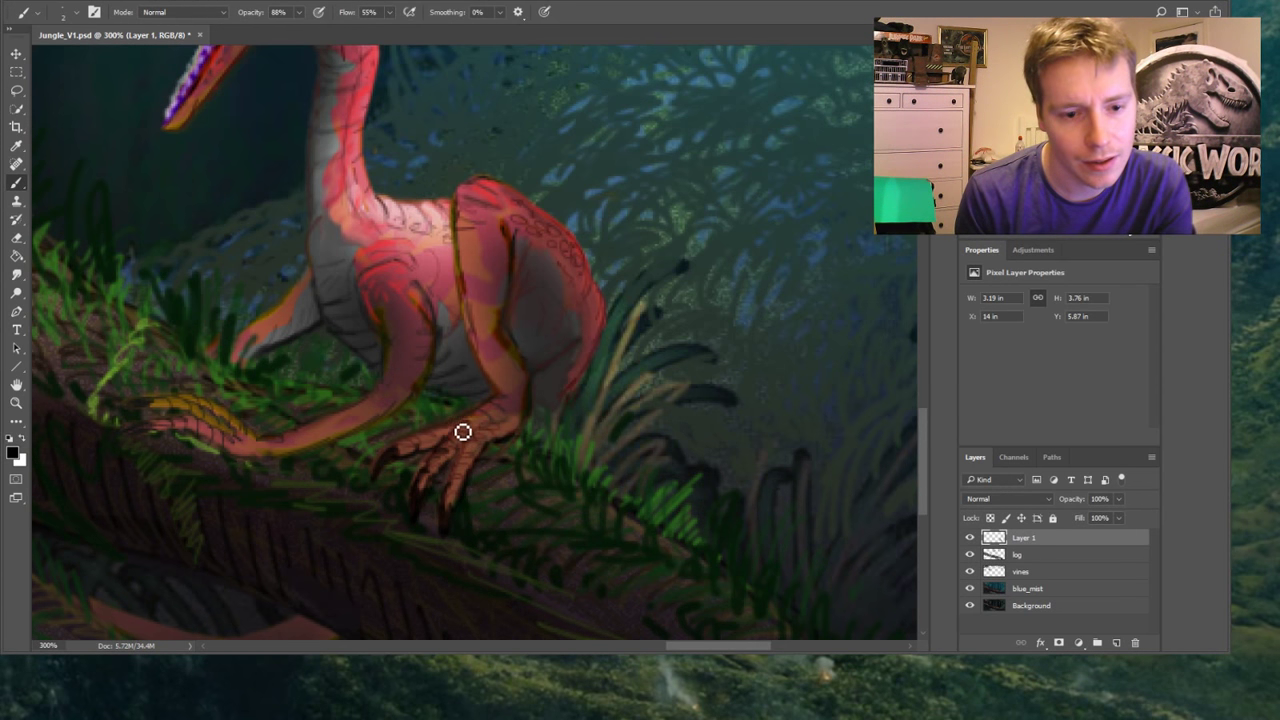
Smudge the lower hind leg's edges smoother
{"action": "left_click", "coordinate": [16, 273]}
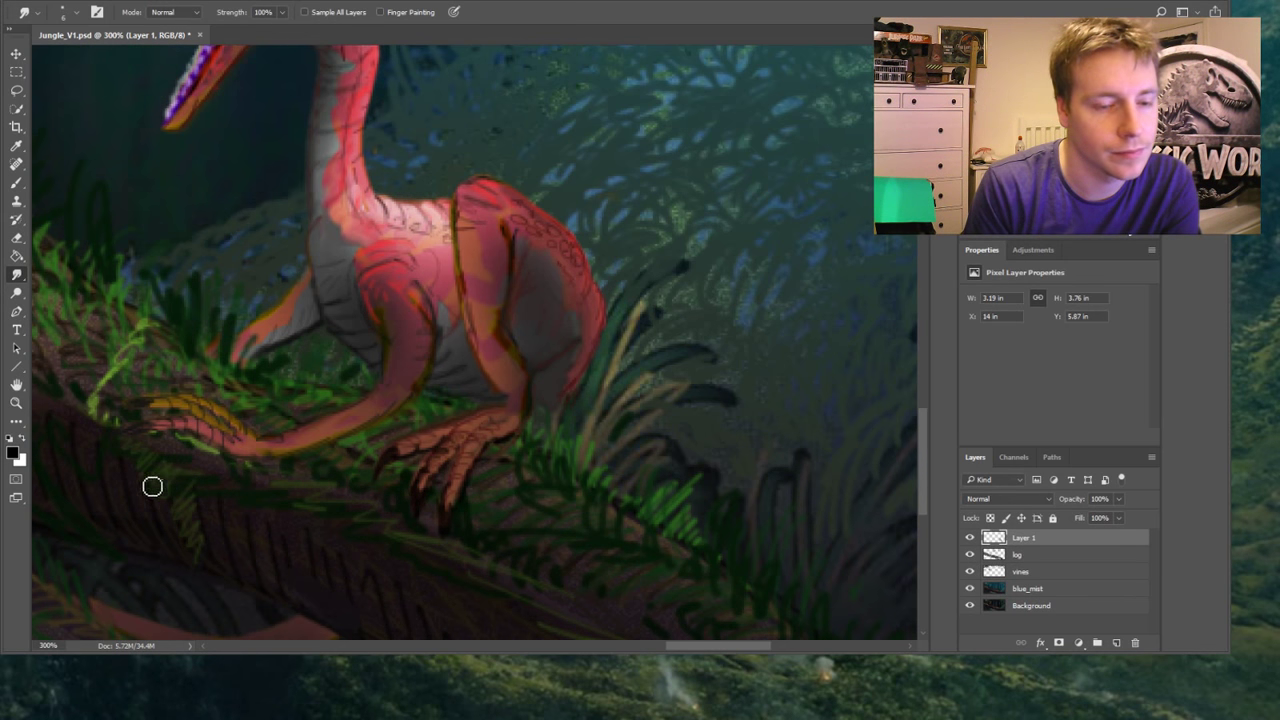
{"action": "left_click", "coordinate": [16, 402]}
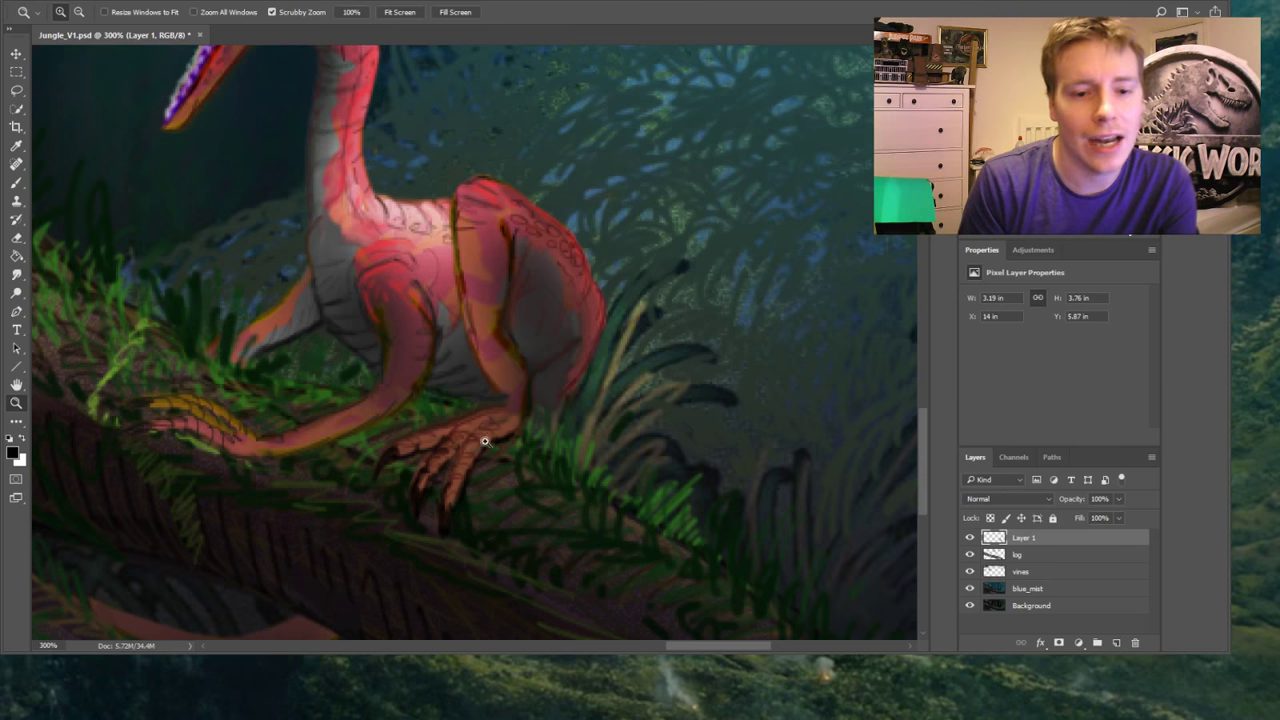
{"action": "key", "text": "b"}
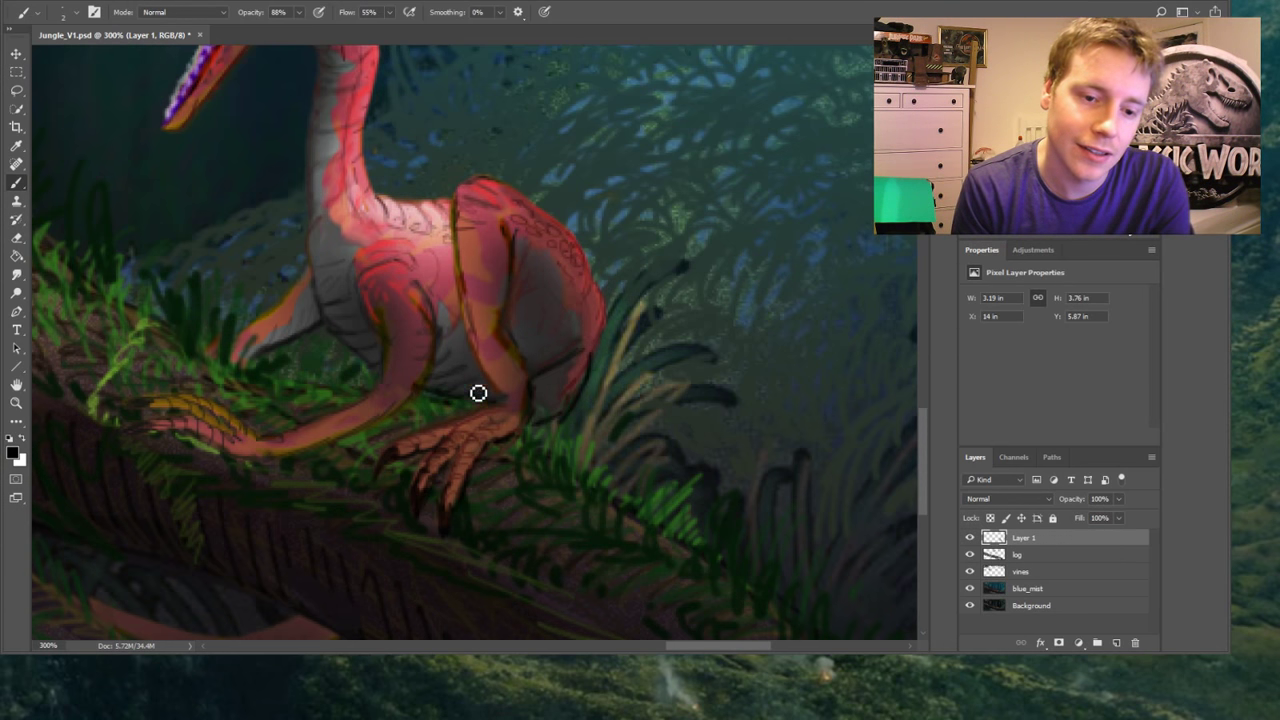
{"action": "key", "text": "r"}
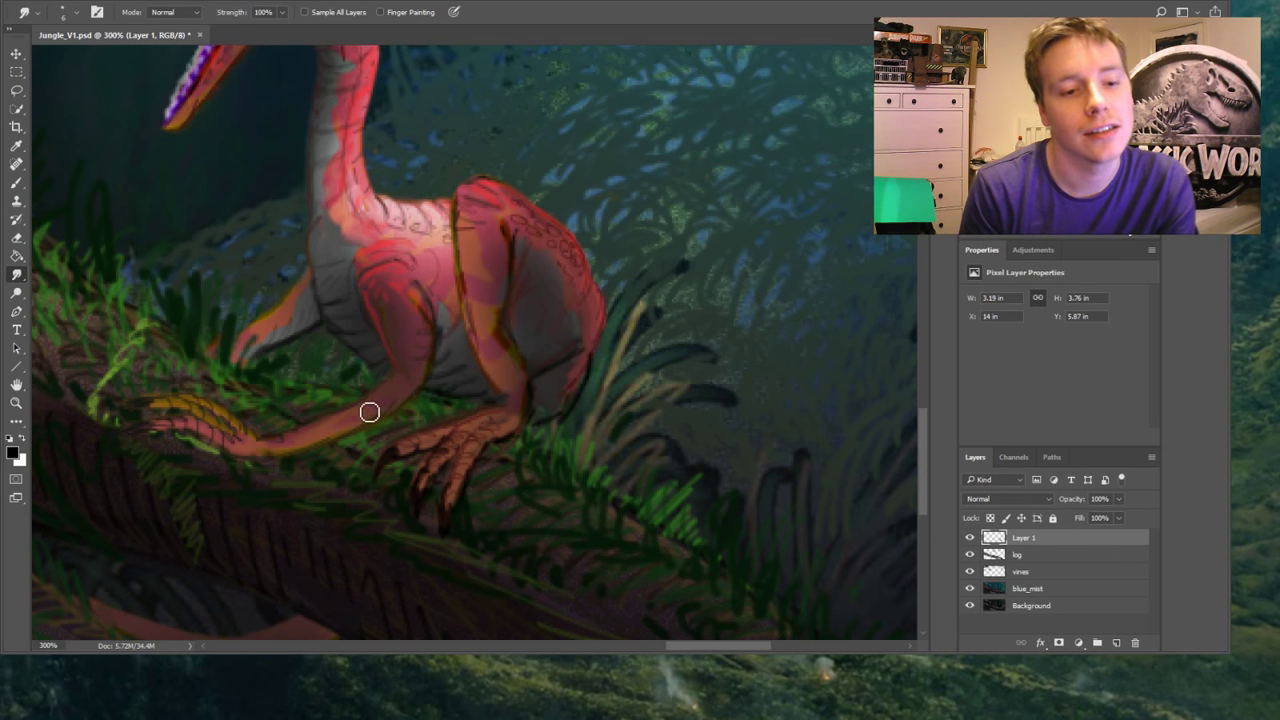
Lasso the dinosaur's tail, move it up and right, deselect and smudge it in
{"action": "left_click", "coordinate": [16, 90]}
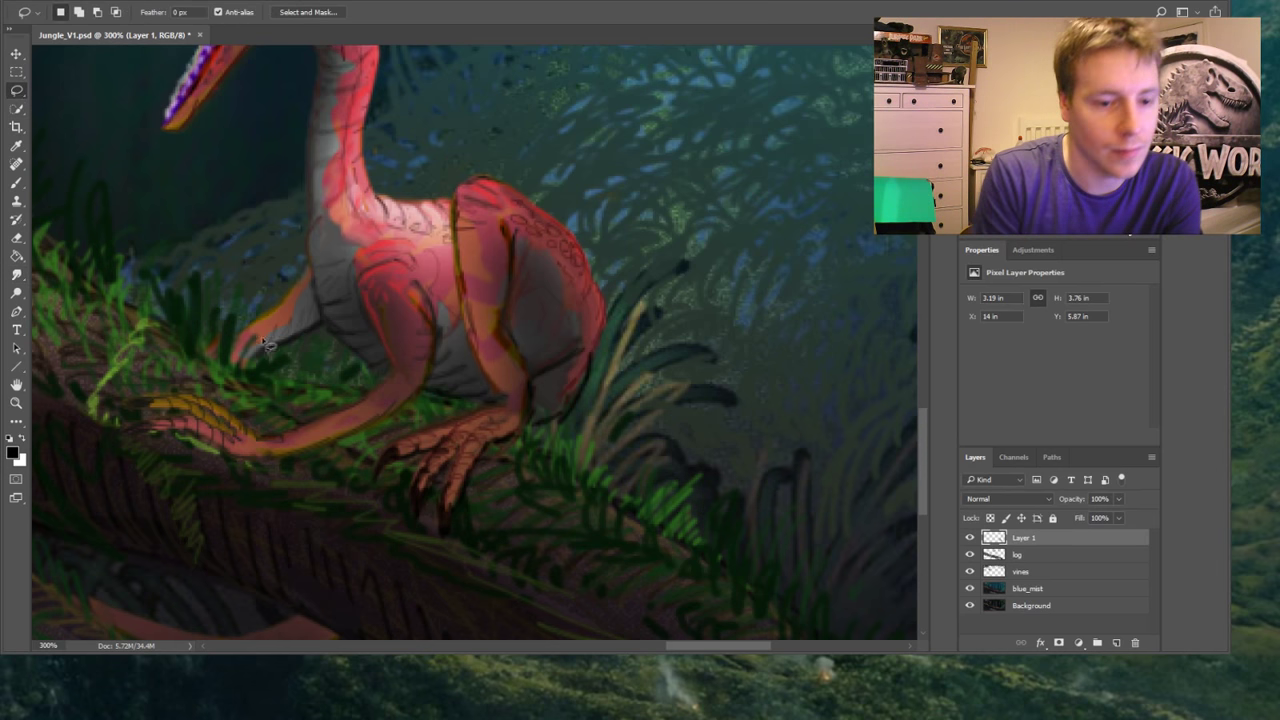
{"action": "mouse_move", "coordinate": [340, 475]}
{"action": "left_mouse_down"}
{"action": "mouse_move", "coordinate": [339, 376]}
{"action": "mouse_move", "coordinate": [214, 384]}
{"action": "mouse_move", "coordinate": [163, 370]}
{"action": "mouse_move", "coordinate": [100, 447]}
{"action": "mouse_move", "coordinate": [274, 484]}
{"action": "mouse_move", "coordinate": [356, 392]}
{"action": "left_mouse_up"}
{"action": "key", "text": "v"}
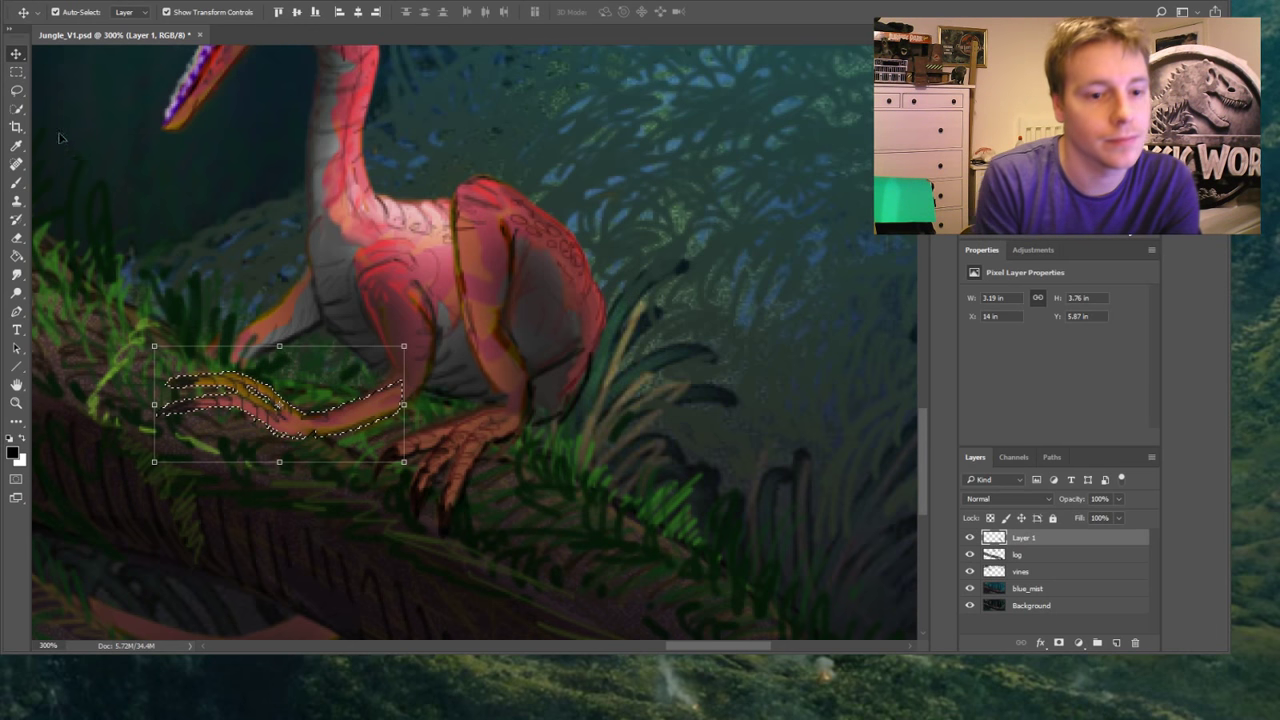
{"action": "key", "text": "m"}
{"action": "key", "text": "ctrl+d"}
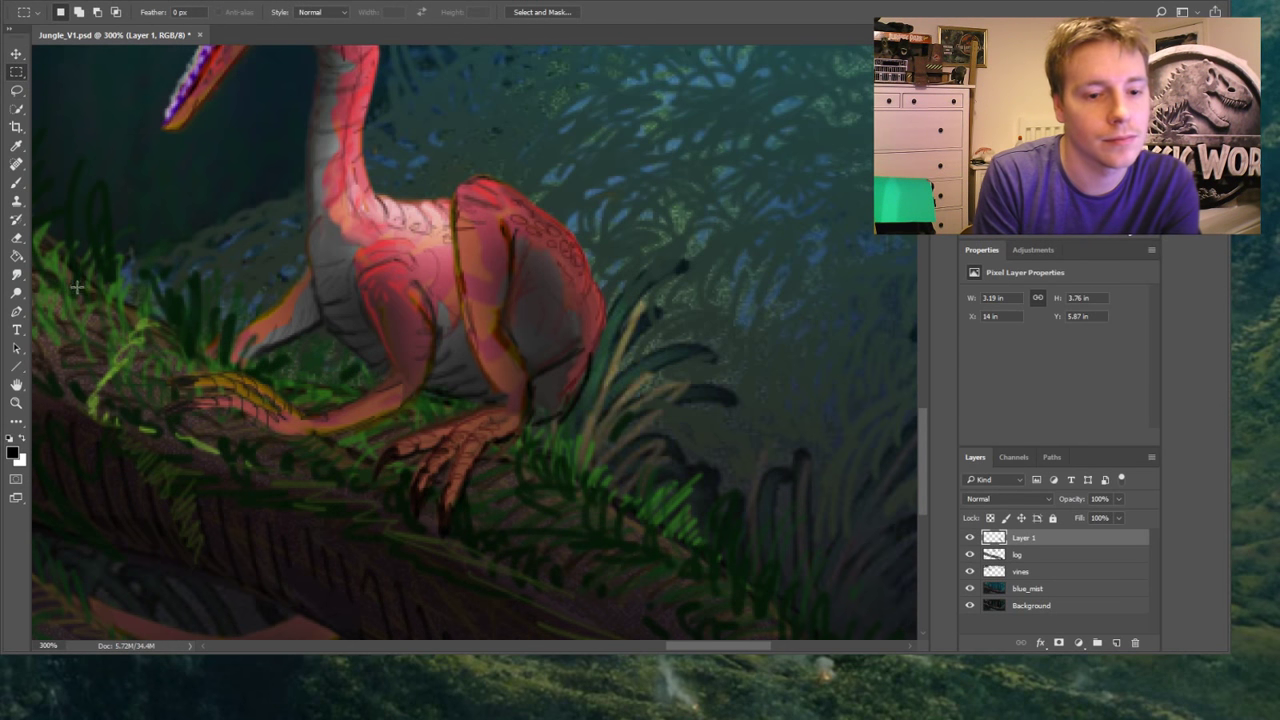
{"action": "key", "text": "r"}
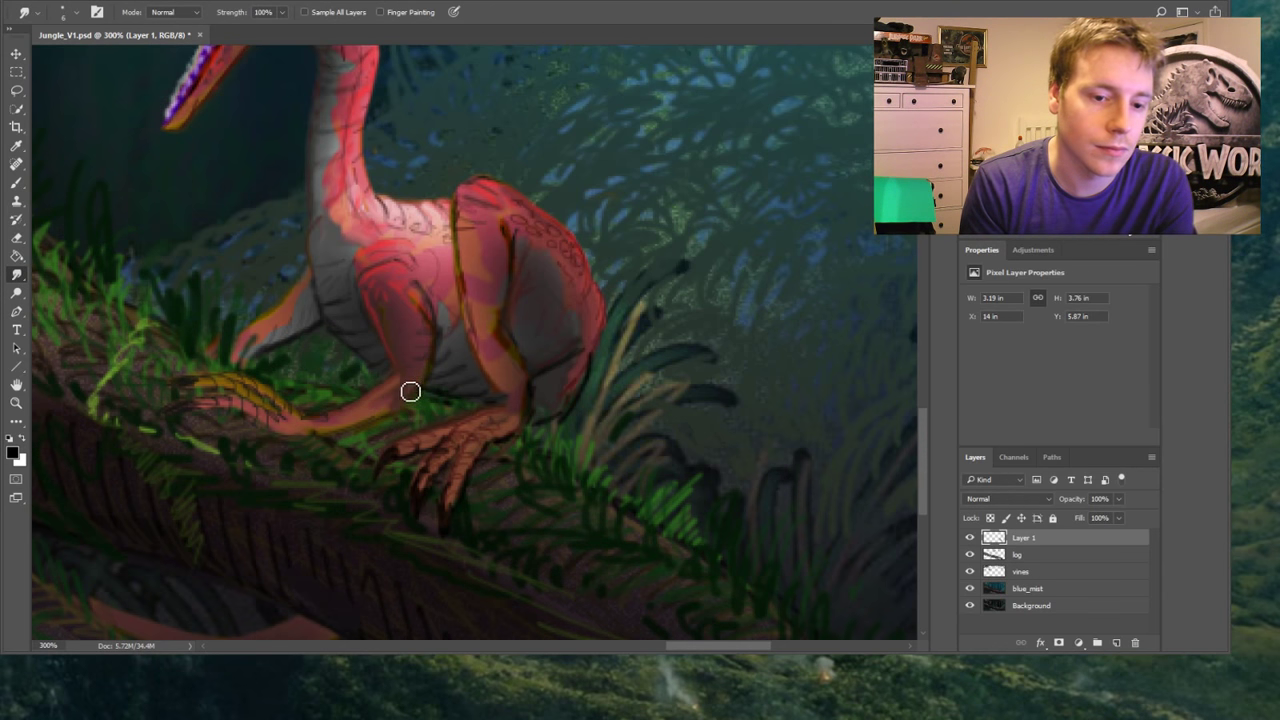
View the painting at actual size, then fit the whole jungle painting in the window
{"action": "key", "text": "z"}
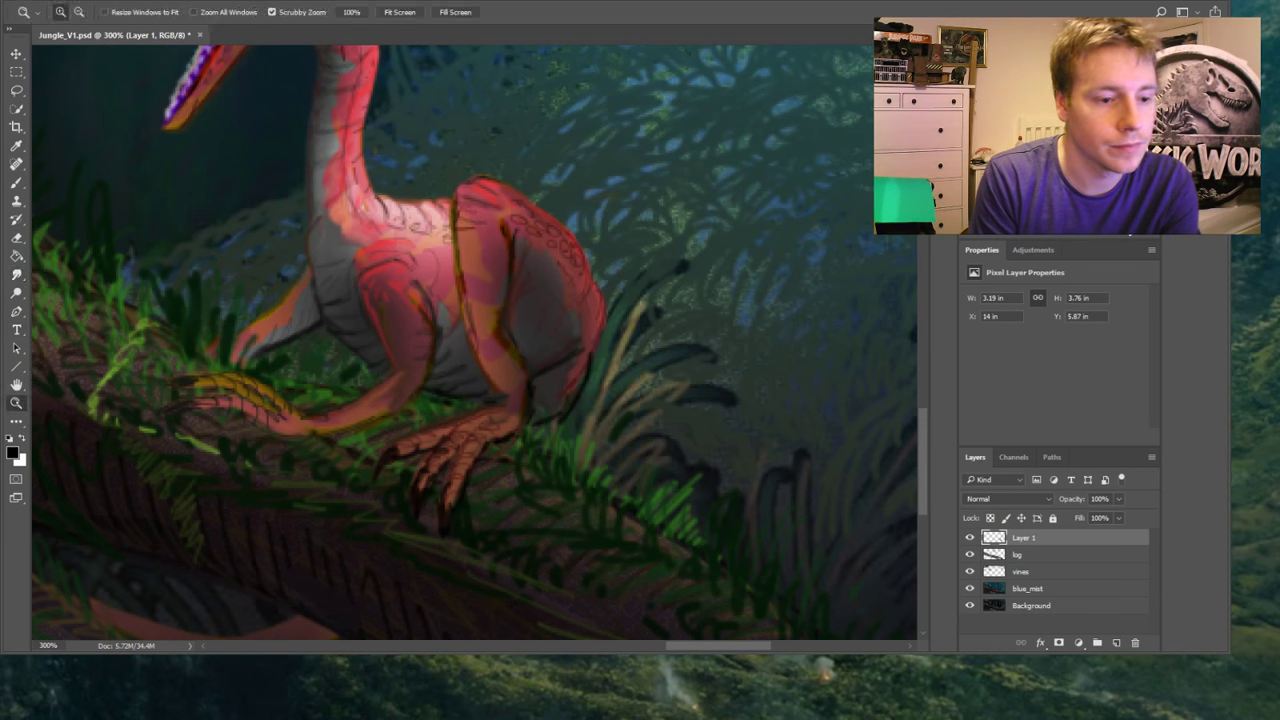
{"action": "left_click", "coordinate": [354, 12]}
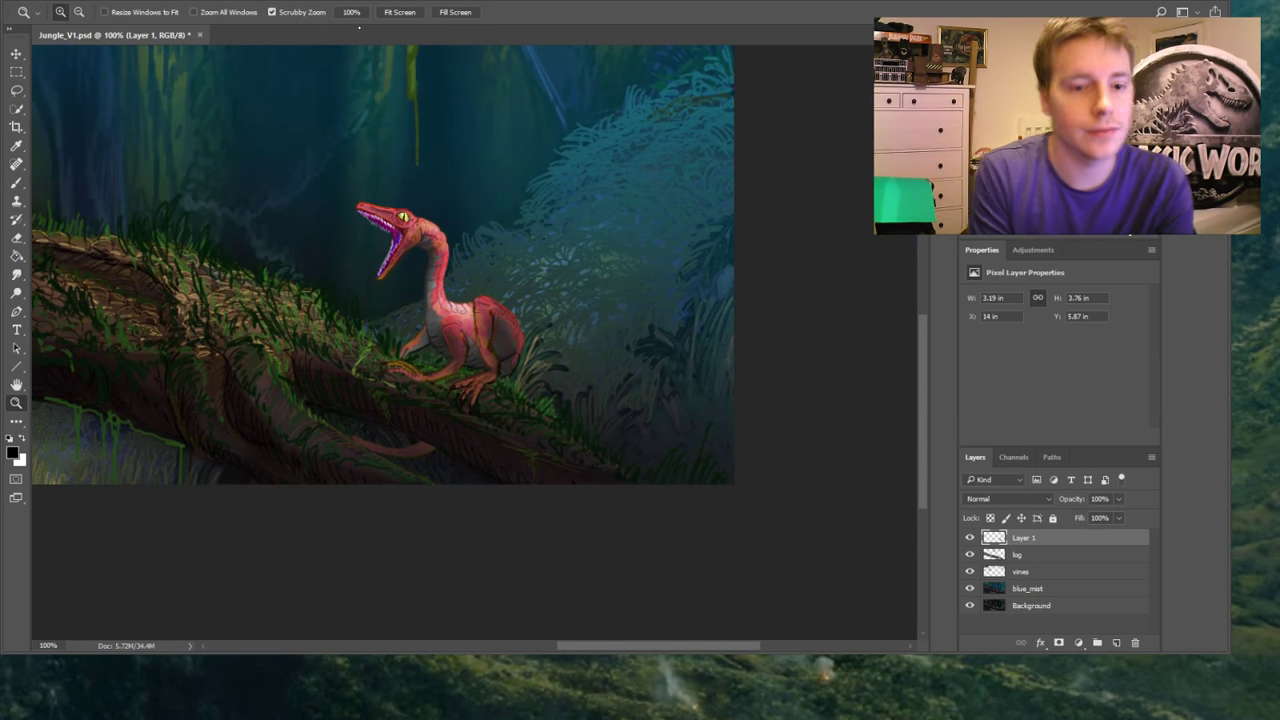
{"action": "left_click", "coordinate": [400, 13]}
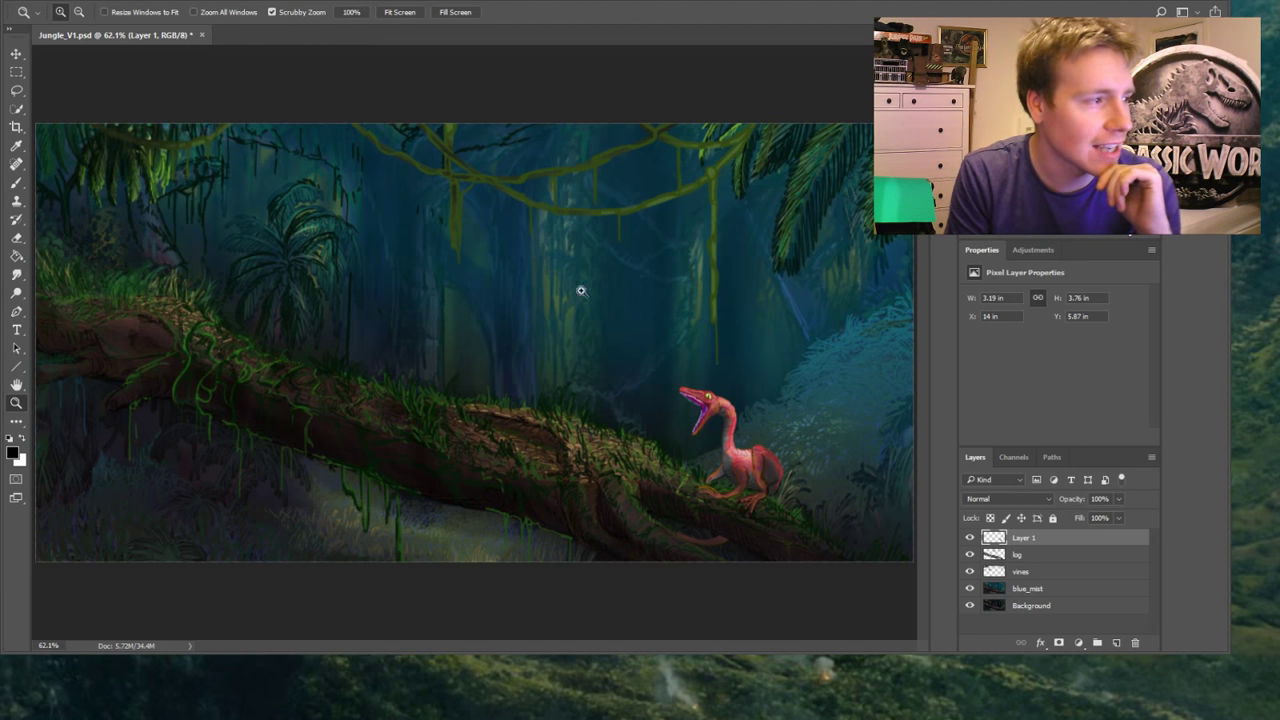
Zoom in on the dinosaur and briefly hide Layer 1 to compare the colours
{"action": "left_click", "coordinate": [824, 490]}
{"action": "left_click", "coordinate": [826, 493]}
{"action": "left_click", "coordinate": [835, 495]}
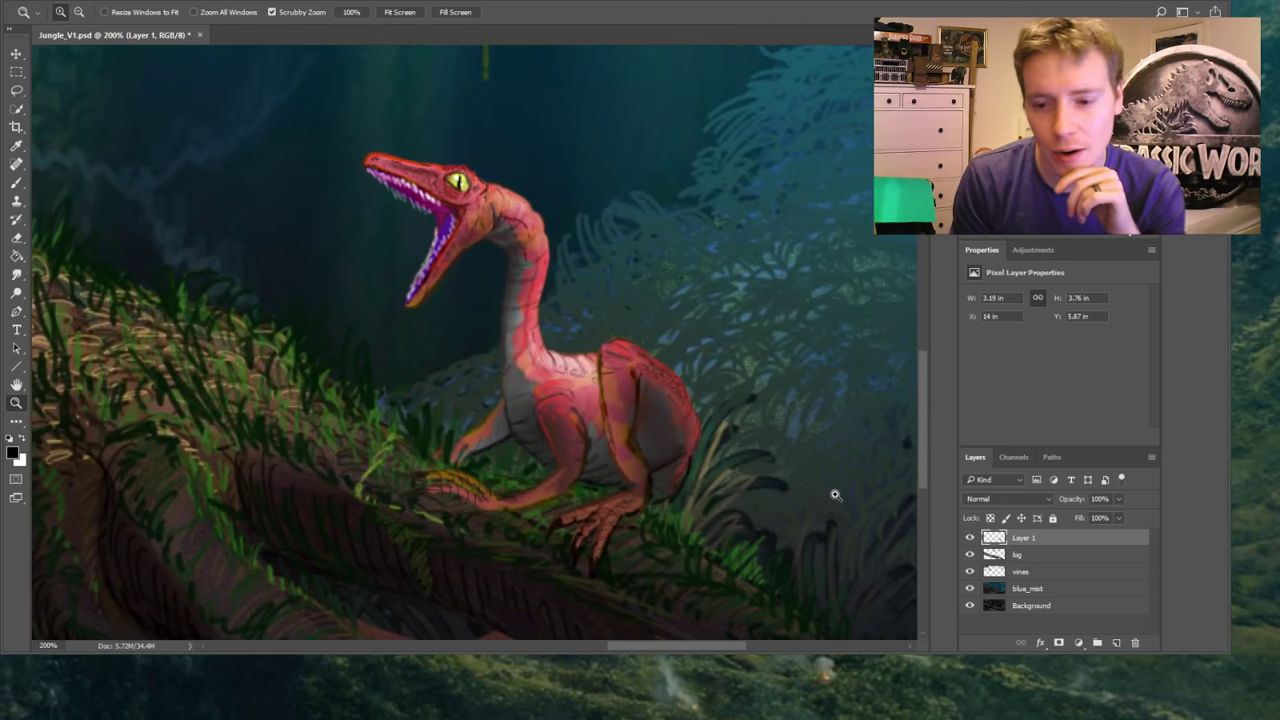
{"action": "left_click", "coordinate": [969, 538]}
{"action": "left_click", "coordinate": [969, 538]}
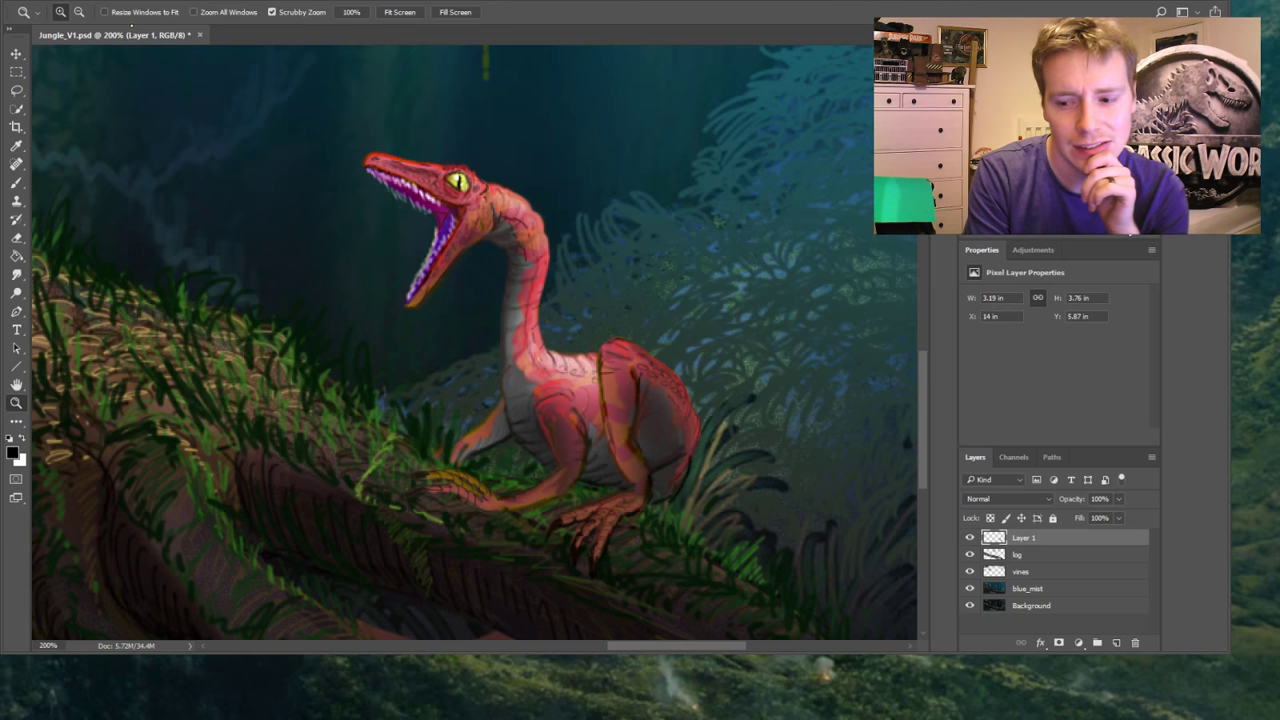
{"action": "key", "text": "i"}
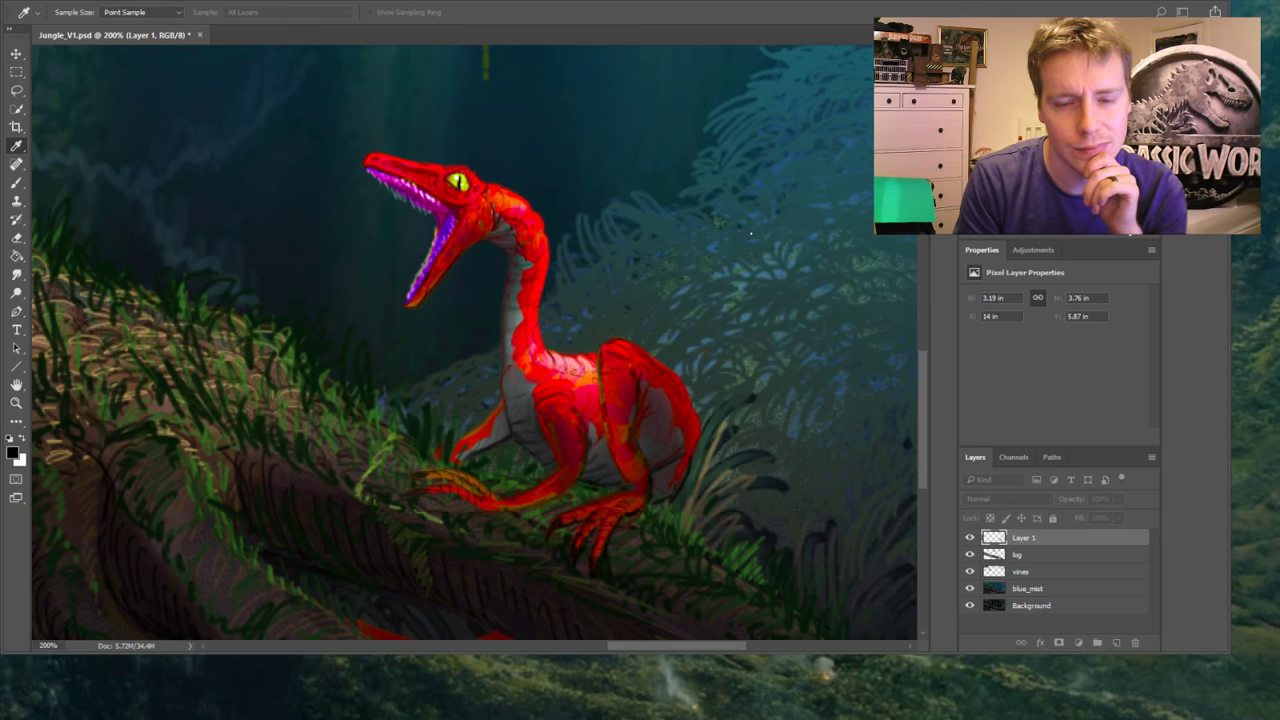
{"action": "key", "text": "z"}
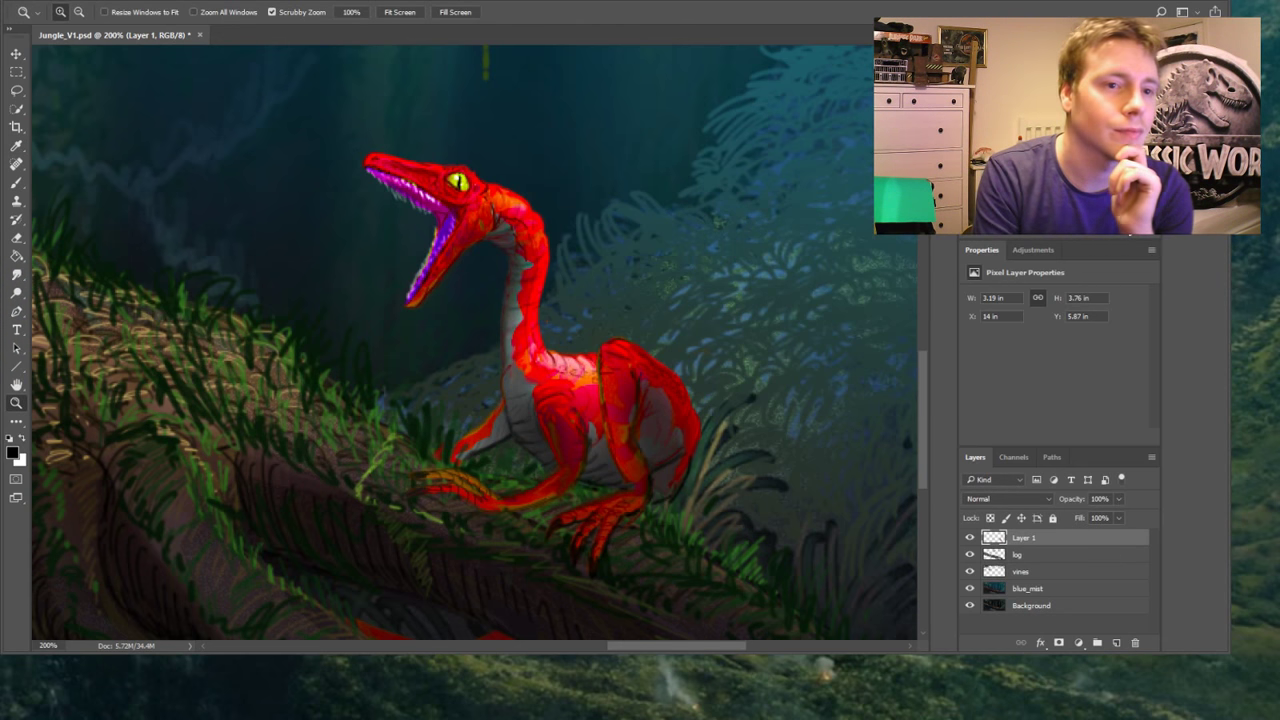
{"action": "key", "text": "ctrl+0"}
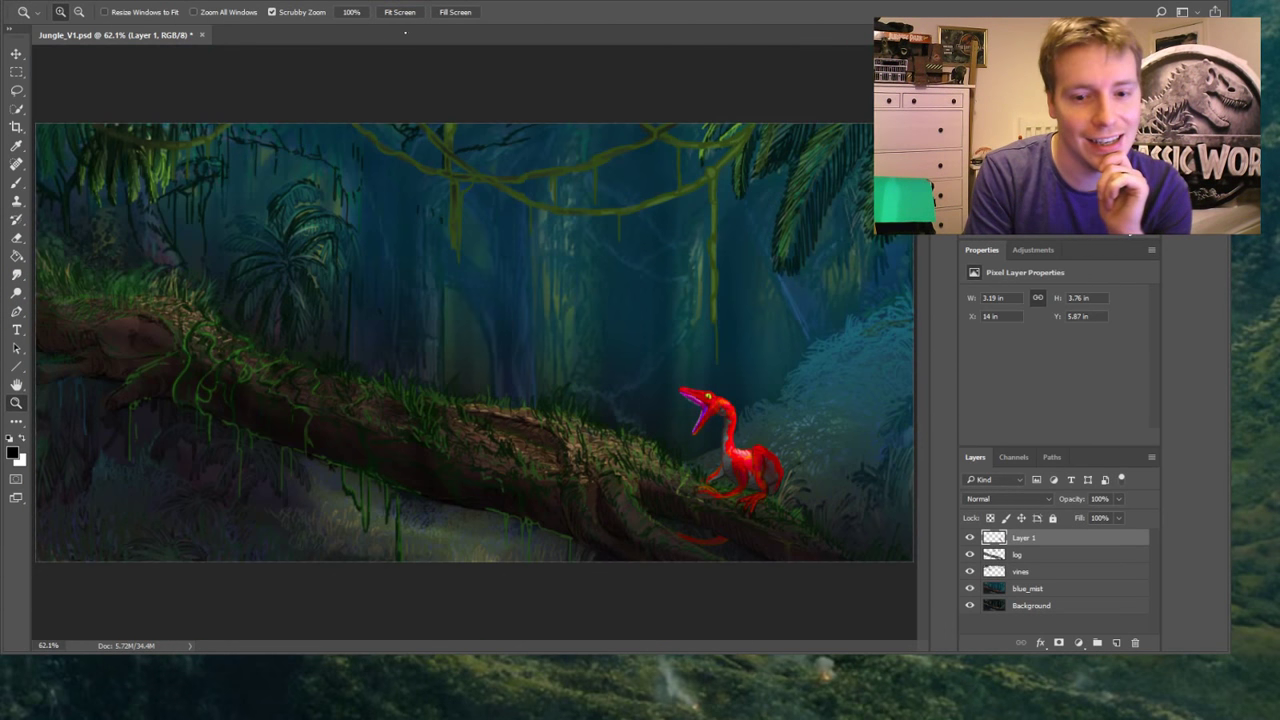
{"action": "left_click", "coordinate": [788, 509]}
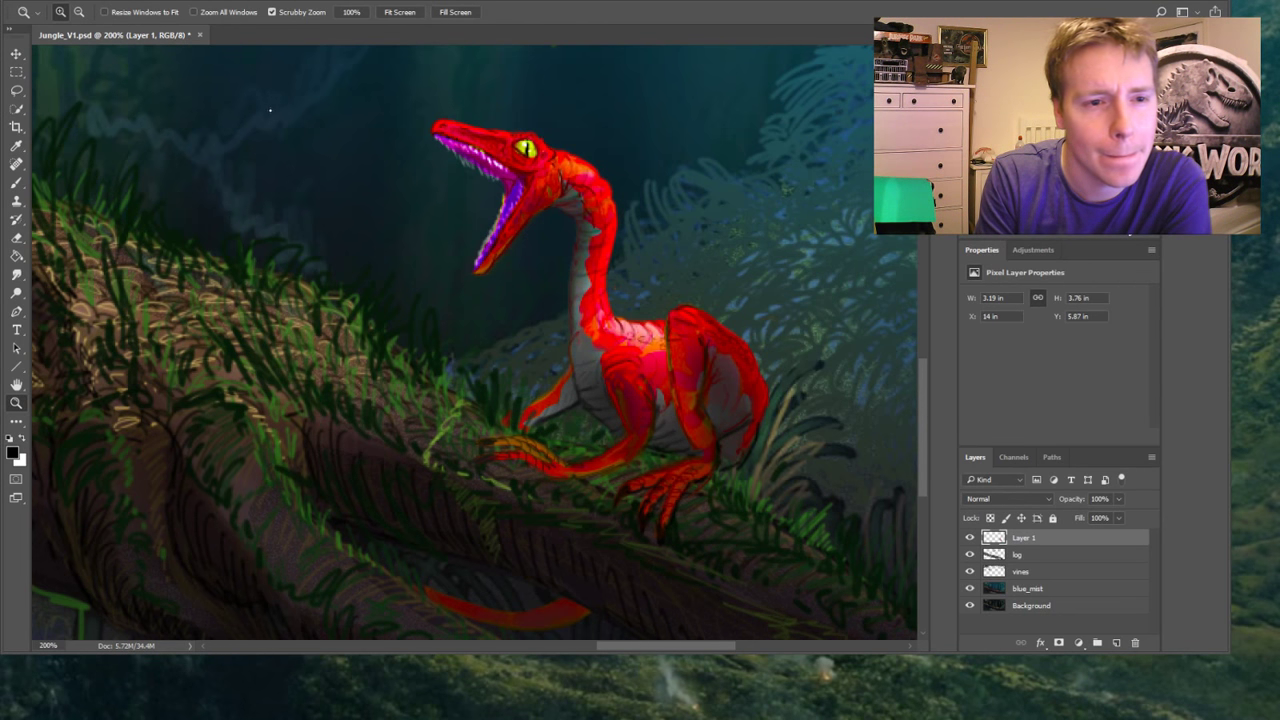
Shift the underbelly, neck and legs to blue-grey after trying teal and blue variants
{"action": "key", "text": "i"}
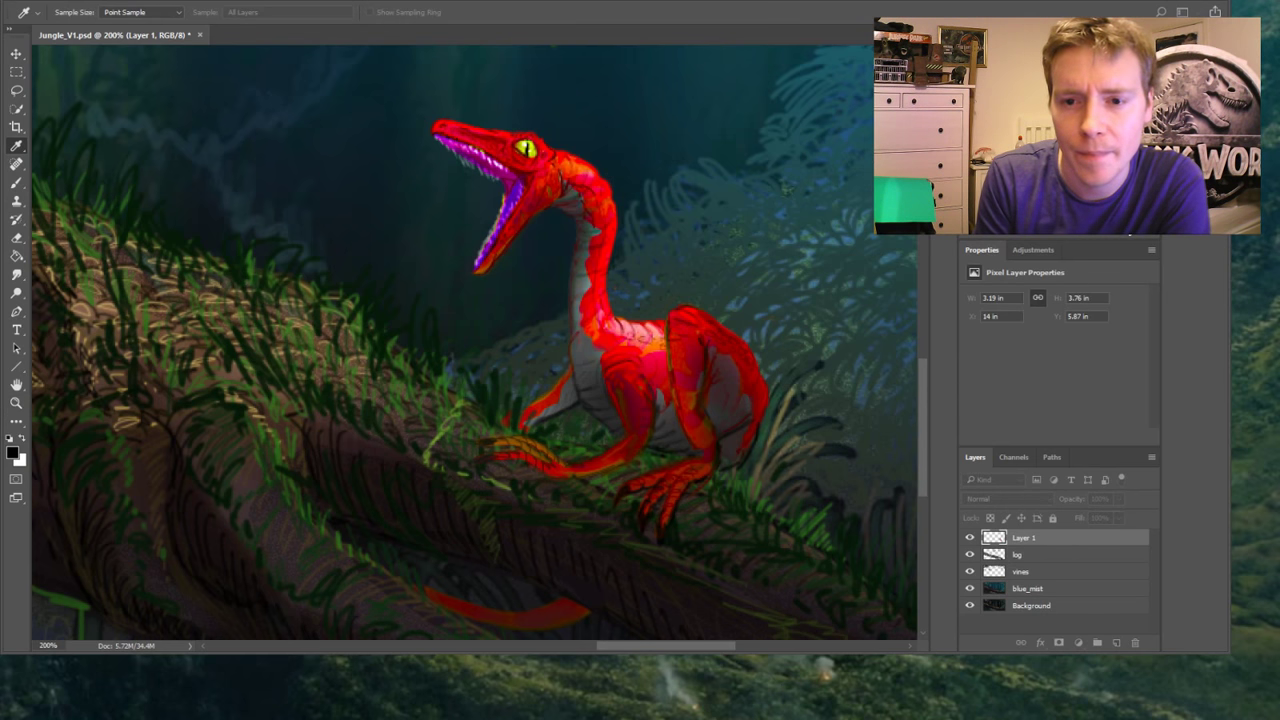
{"action": "key", "text": "ctrl+z"}
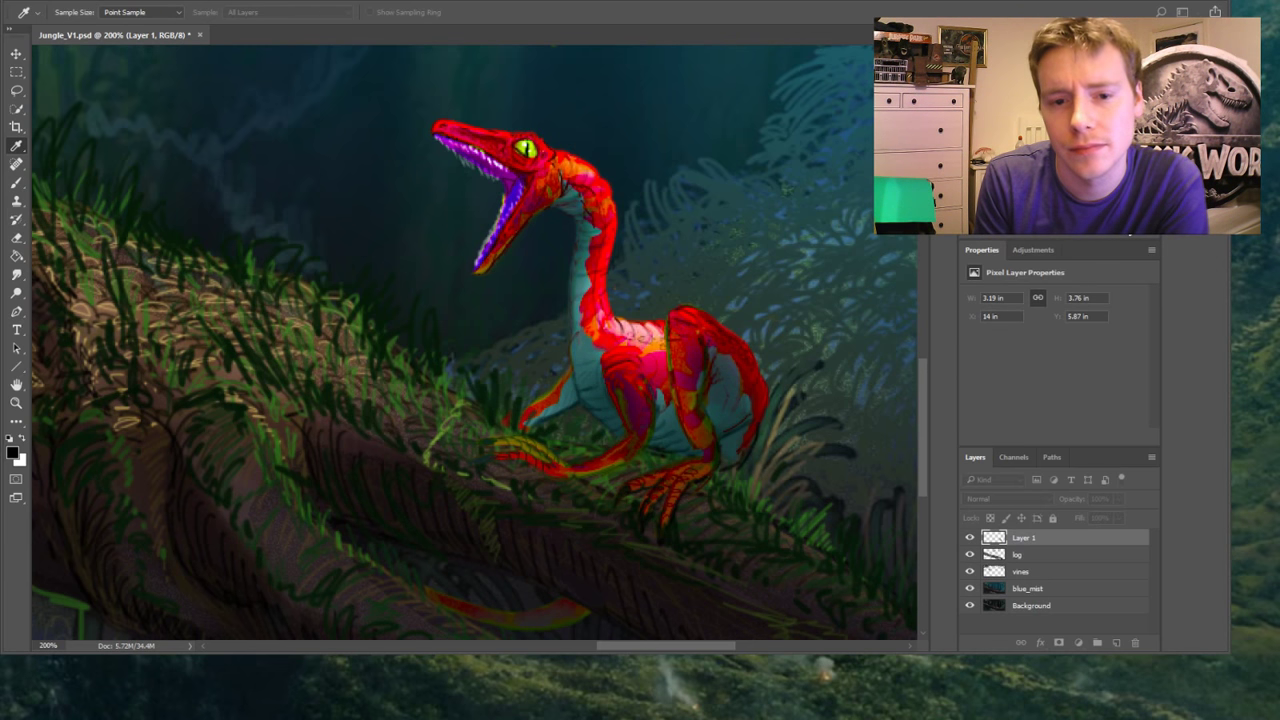
{"action": "key", "text": "ctrl+z"}
{"action": "key", "text": "ctrl+shift+z"}
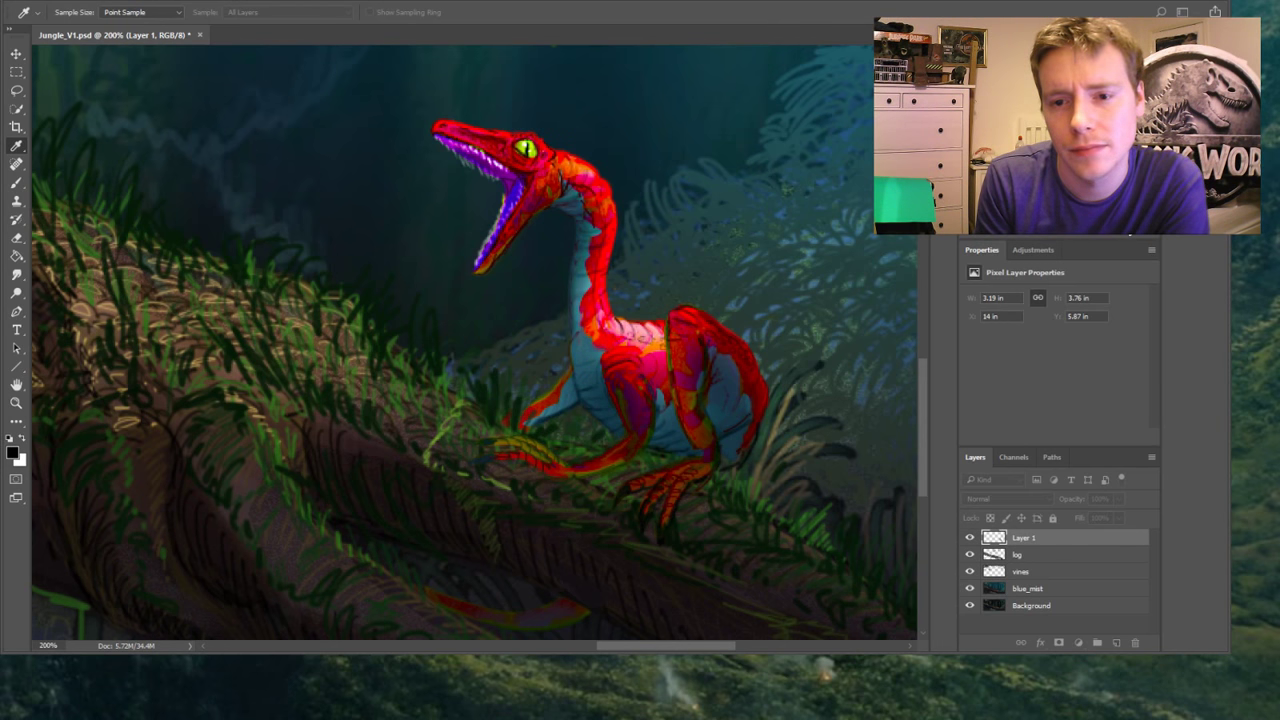
{"action": "key", "text": "ctrl+z"}
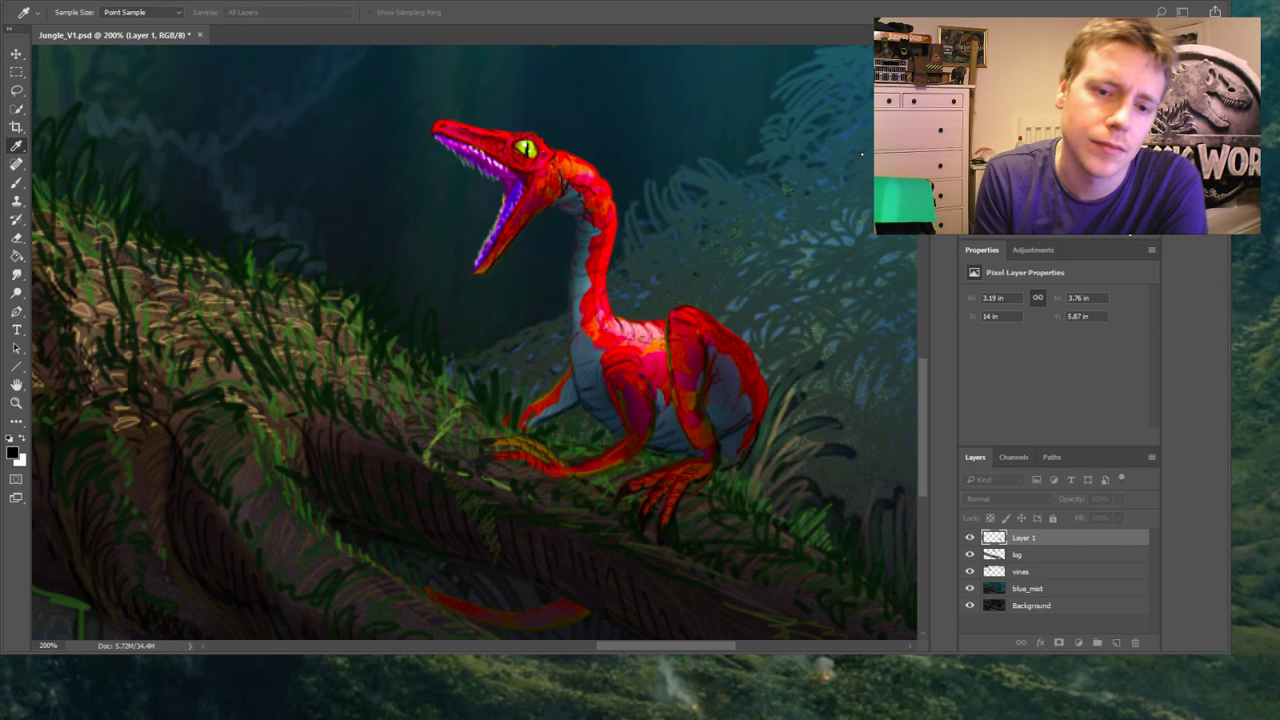
{"action": "key", "text": "z"}
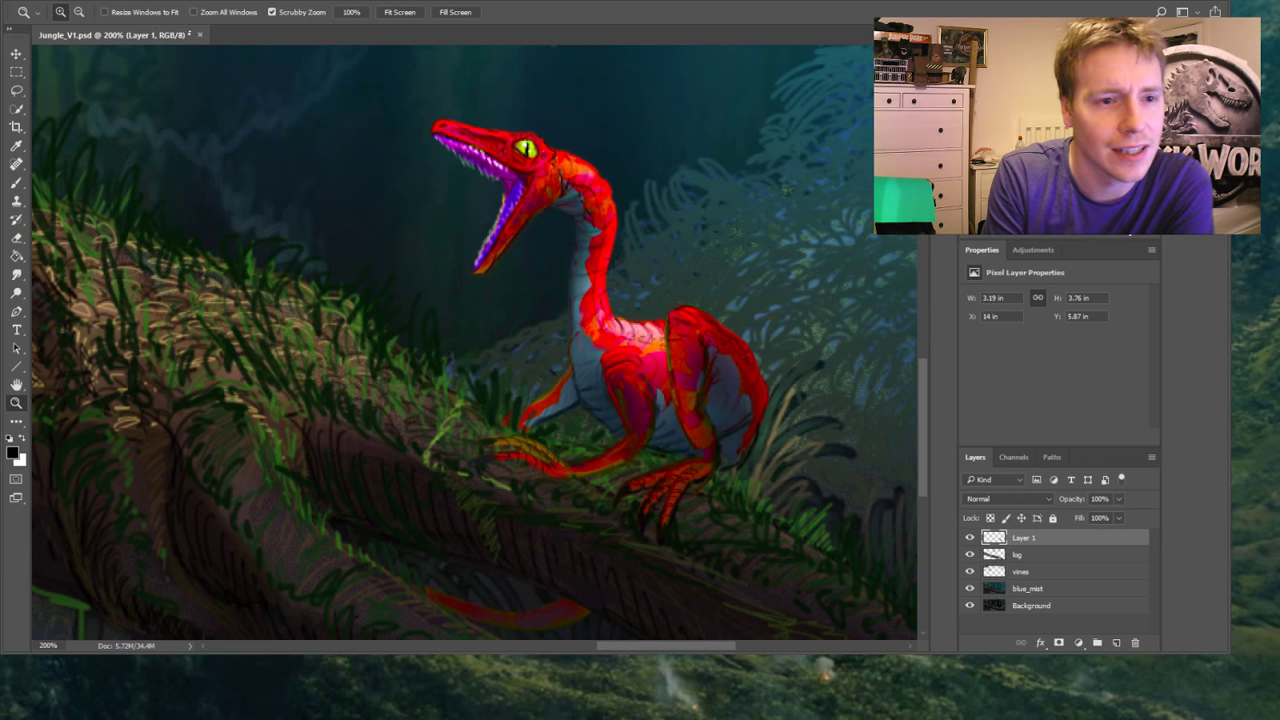
{"action": "key", "text": "i"}
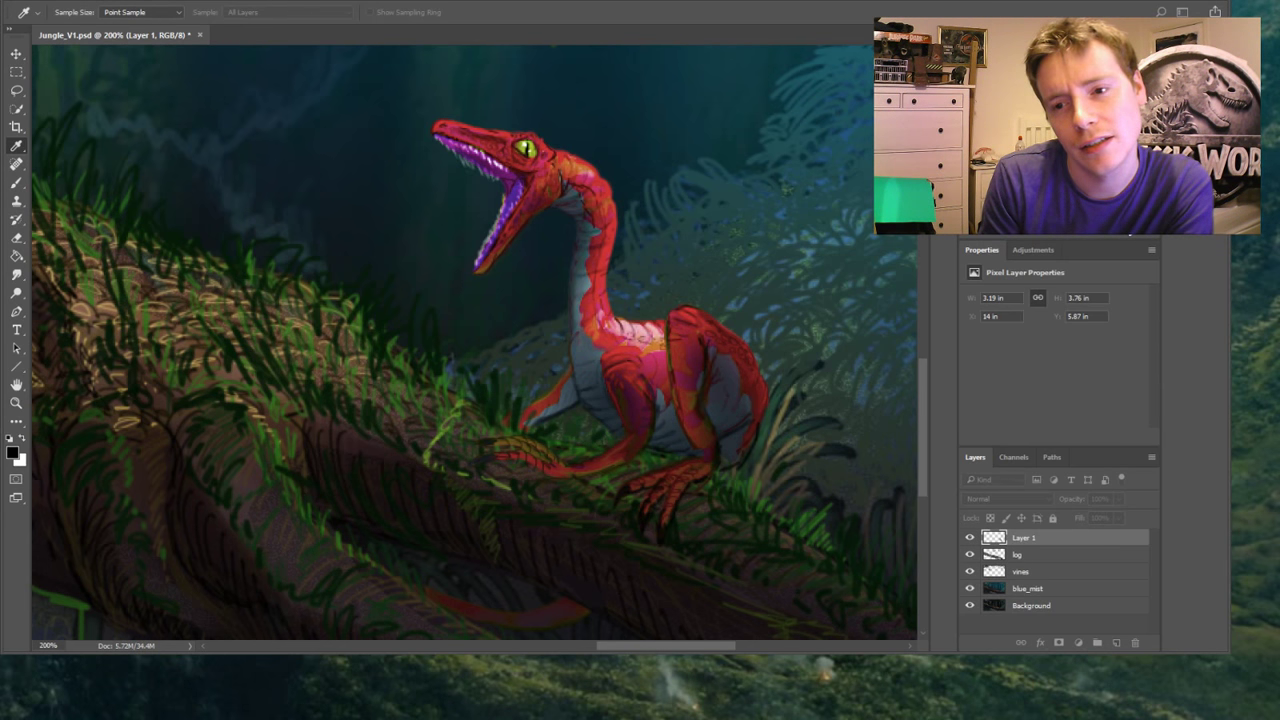
{"action": "key", "text": "z"}
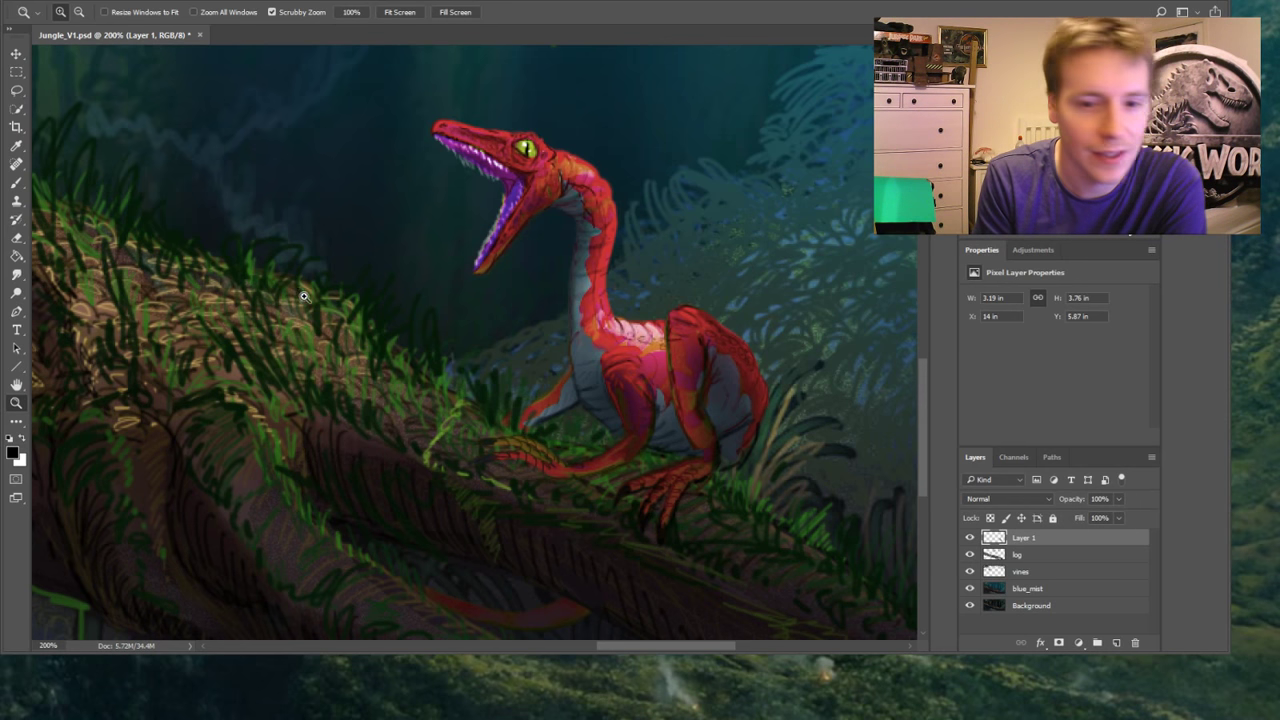
Dodge highlights on the upper jaw, lower jaw and neck, then burn the belly's red darker
{"action": "key", "text": "o"}
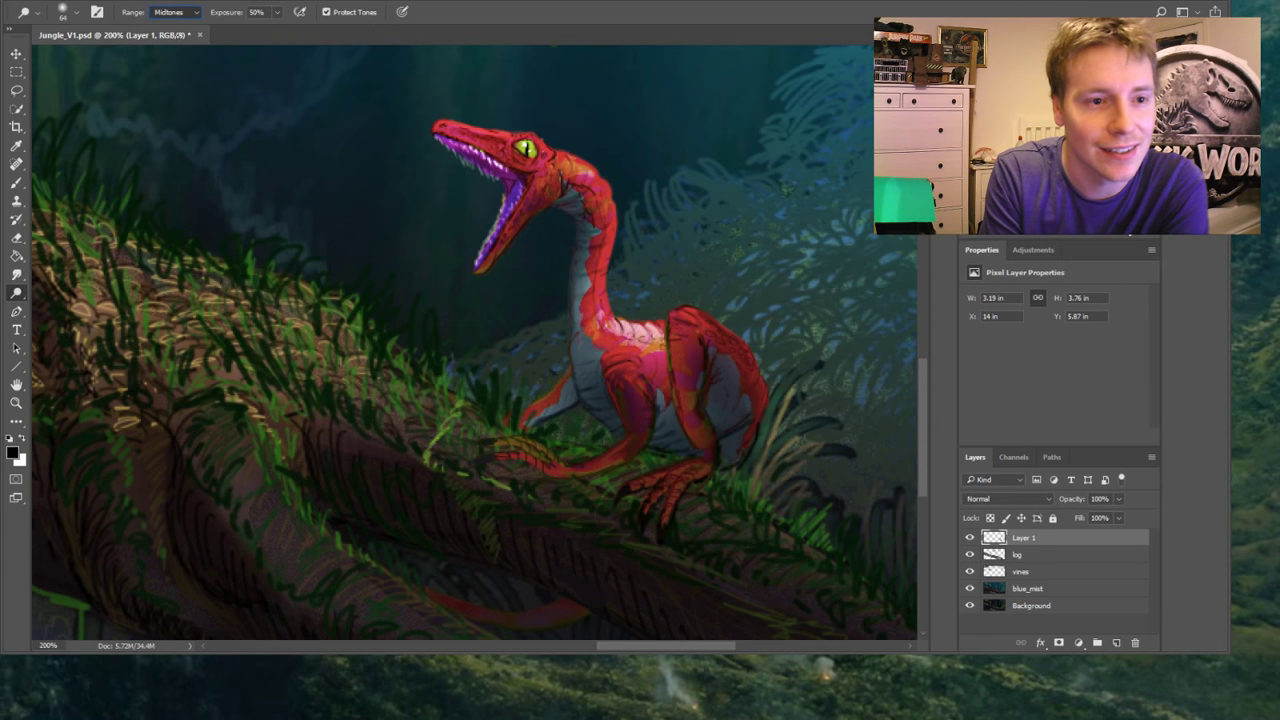
{"action": "key", "text": "alt+shift+h"}
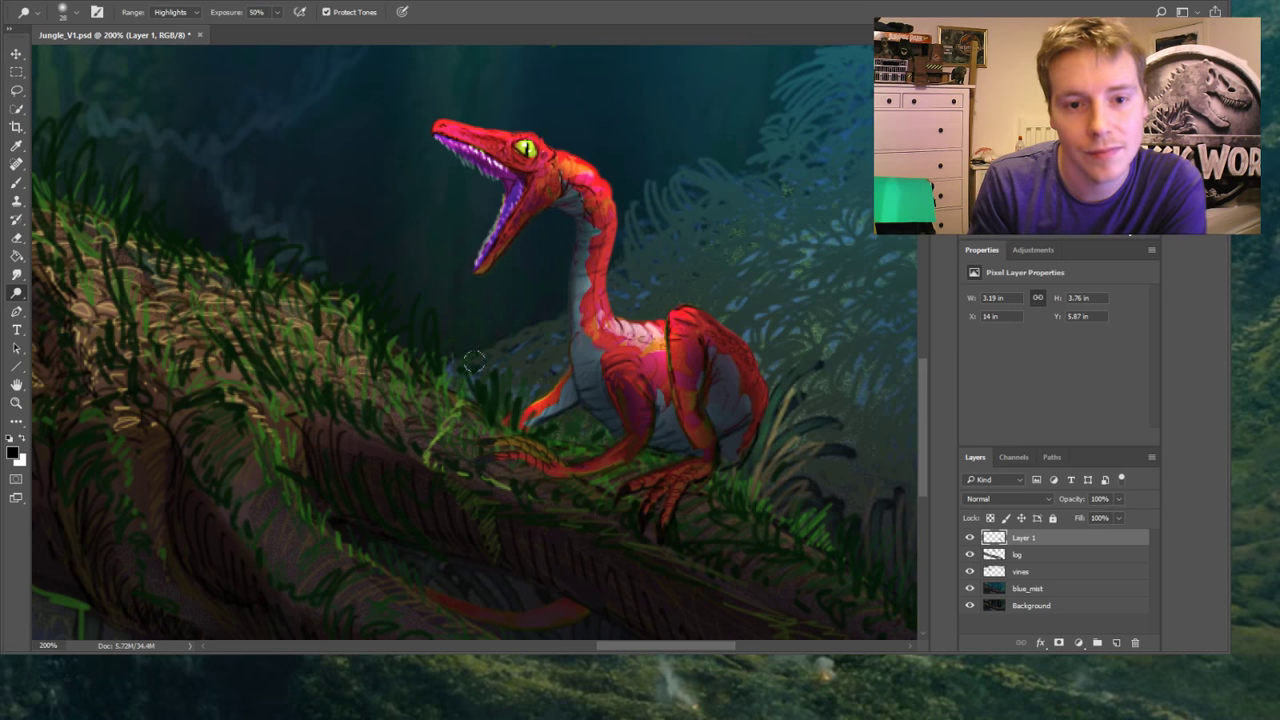
{"action": "left_click_drag", "start_coordinate": [449, 170], "coordinate": [441, 157]}
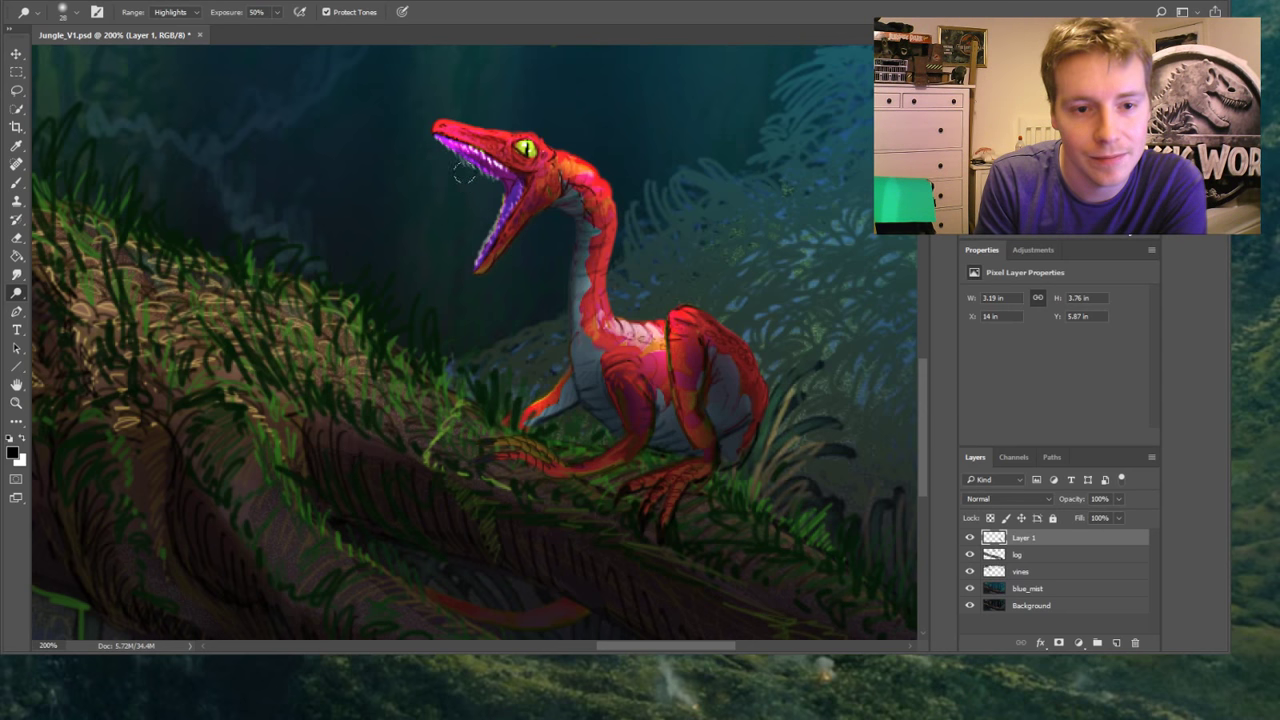
{"action": "mouse_move", "coordinate": [478, 196]}
{"action": "left_mouse_down"}
{"action": "mouse_move", "coordinate": [490, 212]}
{"action": "mouse_move", "coordinate": [485, 198]}
{"action": "left_mouse_up"}
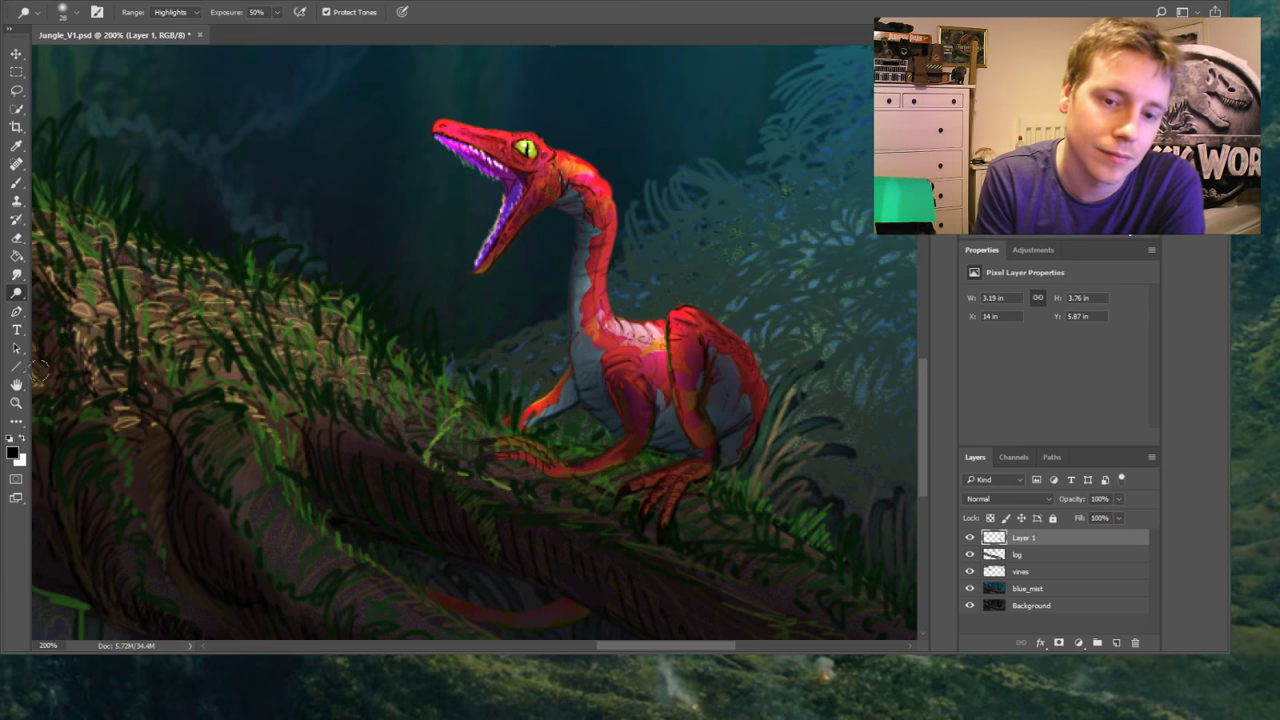
{"action": "mouse_move", "coordinate": [570, 243]}
{"action": "left_mouse_down"}
{"action": "mouse_move", "coordinate": [550, 330]}
{"action": "mouse_move", "coordinate": [566, 236]}
{"action": "mouse_move", "coordinate": [566, 382]}
{"action": "left_mouse_up"}
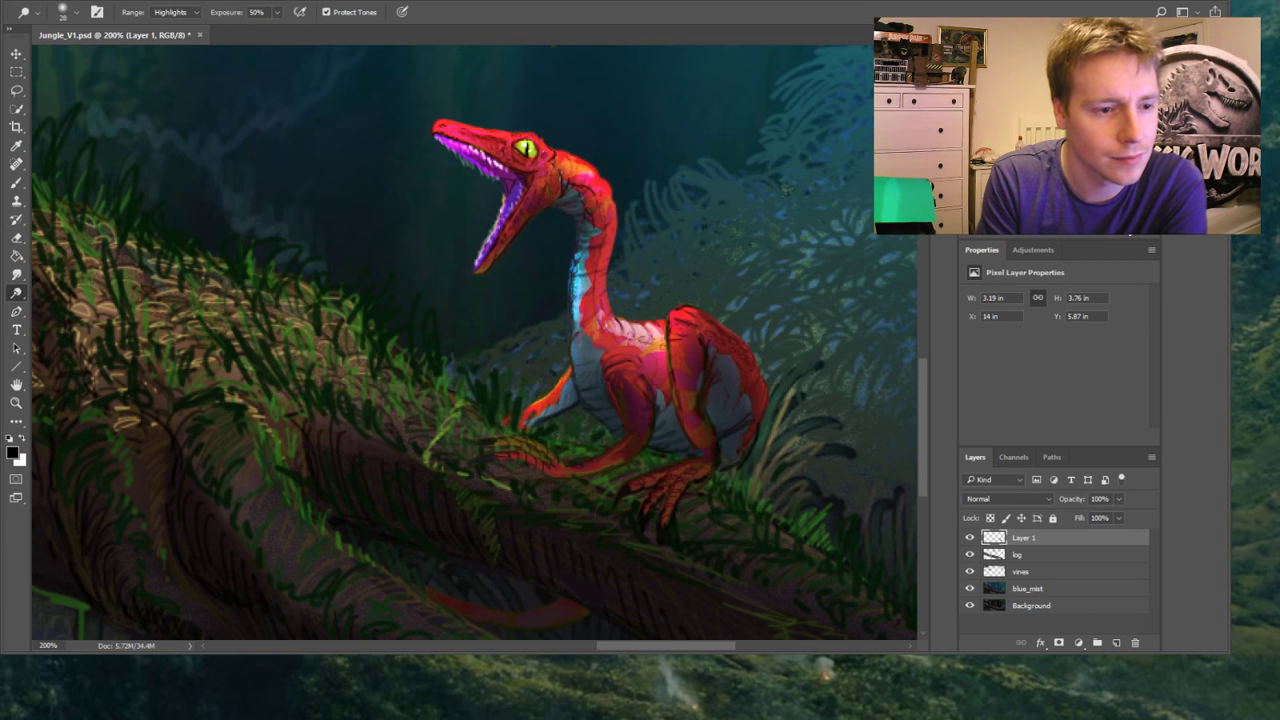
{"action": "key", "text": "shift+o"}
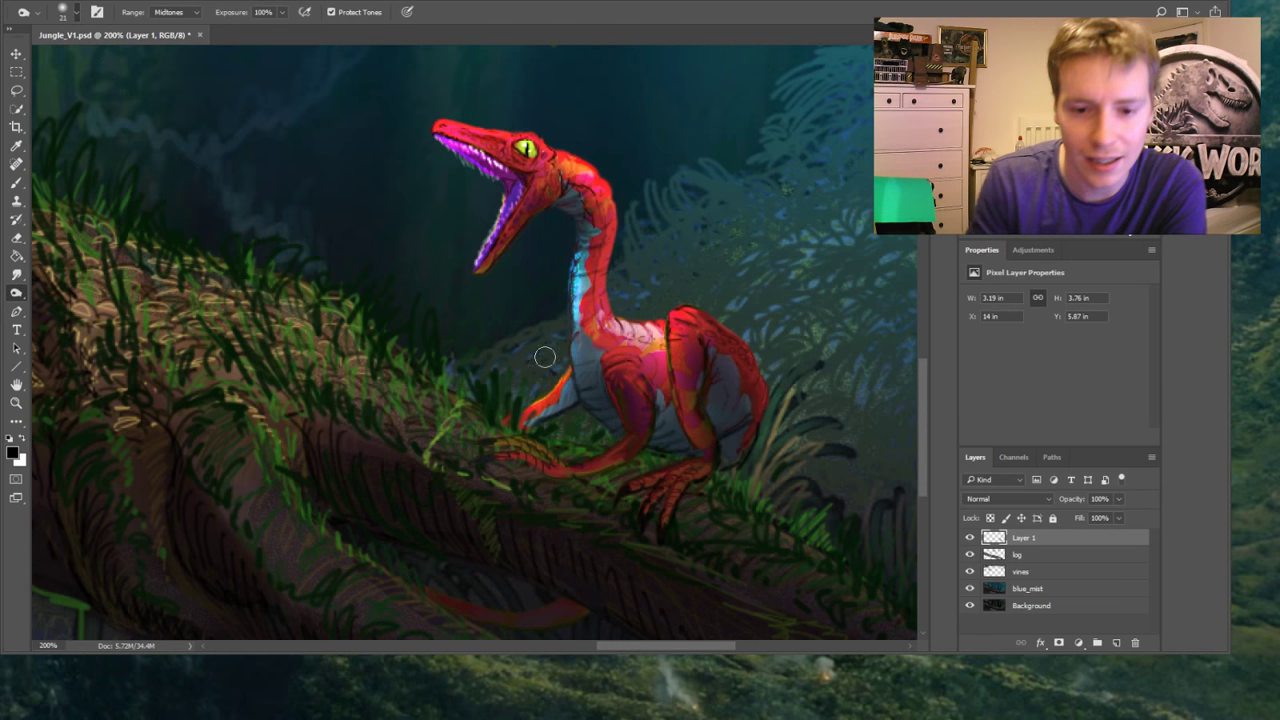
{"action": "left_click_drag", "start_coordinate": [652, 362], "coordinate": [672, 408]}
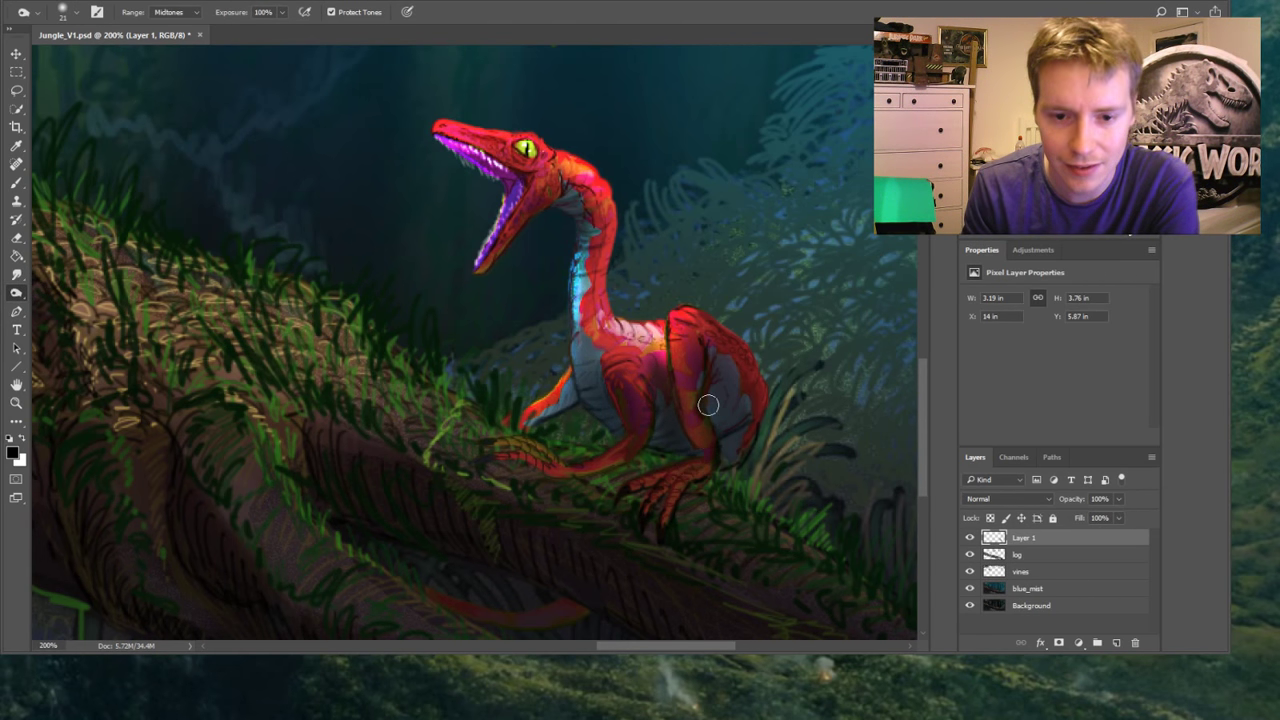
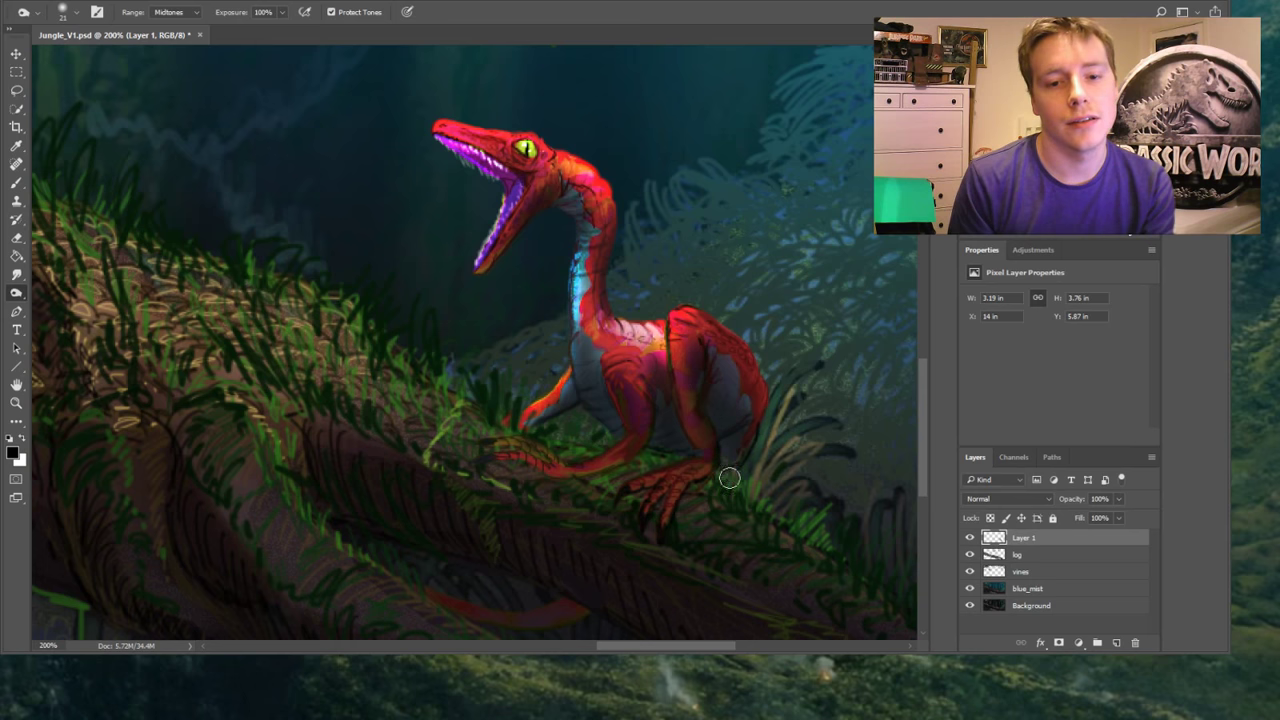
Smudge the light streak on the dinosaur's thigh down into its leg
{"action": "left_click", "coordinate": [16, 274]}
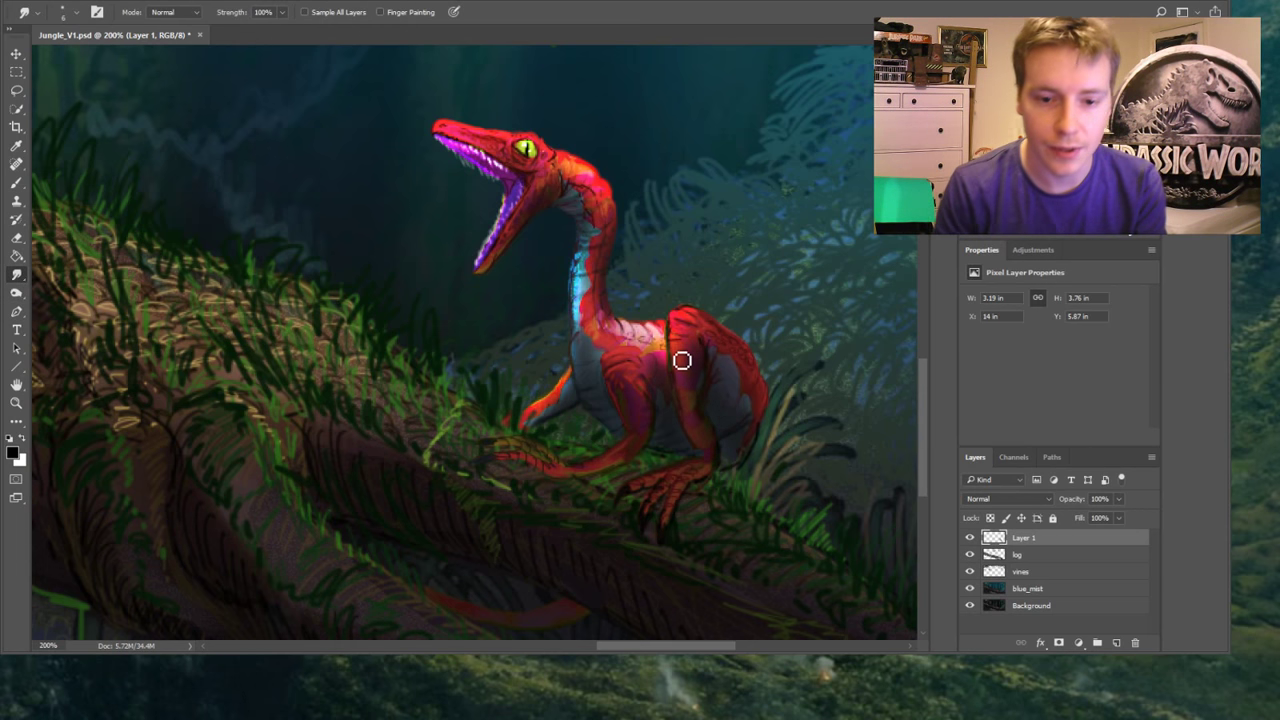
{"action": "left_click_drag", "start_coordinate": [684, 344], "coordinate": [686, 418]}
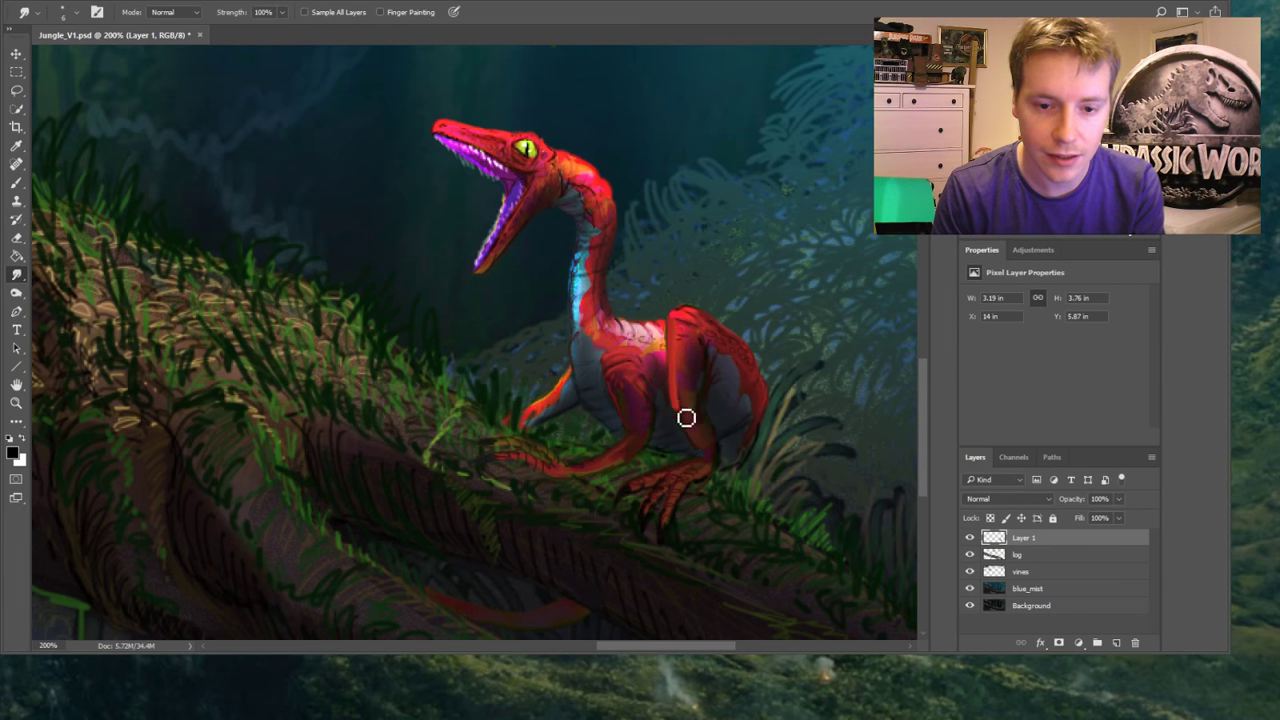
{"action": "left_click_drag", "start_coordinate": [670, 346], "coordinate": [695, 442]}
{"action": "mouse_move", "coordinate": [668, 352]}
{"action": "left_mouse_down"}
{"action": "mouse_move", "coordinate": [668, 412]}
{"action": "mouse_move", "coordinate": [680, 371]}
{"action": "mouse_move", "coordinate": [686, 407]}
{"action": "mouse_move", "coordinate": [671, 369]}
{"action": "mouse_move", "coordinate": [726, 484]}
{"action": "mouse_move", "coordinate": [697, 434]}
{"action": "mouse_move", "coordinate": [691, 383]}
{"action": "mouse_move", "coordinate": [743, 511]}
{"action": "mouse_move", "coordinate": [711, 460]}
{"action": "mouse_move", "coordinate": [694, 380]}
{"action": "mouse_move", "coordinate": [705, 366]}
{"action": "mouse_move", "coordinate": [694, 357]}
{"action": "mouse_move", "coordinate": [717, 357]}
{"action": "left_mouse_up"}
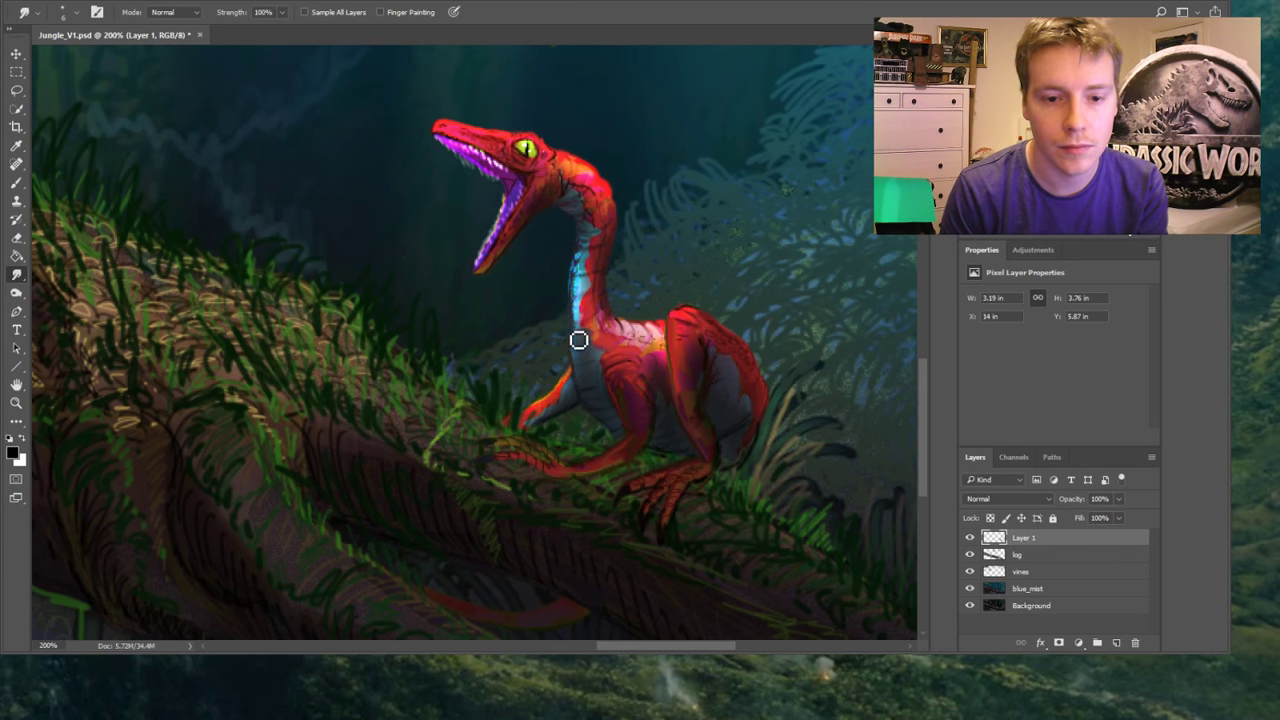
Smooth the neck shading and soften the lower jaw edge, then zoom into the snout
{"action": "mouse_move", "coordinate": [577, 340]}
{"action": "left_mouse_down"}
{"action": "mouse_move", "coordinate": [576, 267]}
{"action": "mouse_move", "coordinate": [578, 255]}
{"action": "mouse_move", "coordinate": [578, 313]}
{"action": "mouse_move", "coordinate": [581, 255]}
{"action": "mouse_move", "coordinate": [578, 283]}
{"action": "mouse_move", "coordinate": [597, 257]}
{"action": "mouse_move", "coordinate": [578, 254]}
{"action": "mouse_move", "coordinate": [587, 287]}
{"action": "left_mouse_up"}
{"action": "mouse_move", "coordinate": [491, 217]}
{"action": "left_mouse_down"}
{"action": "mouse_move", "coordinate": [479, 271]}
{"action": "mouse_move", "coordinate": [503, 197]}
{"action": "left_mouse_up"}
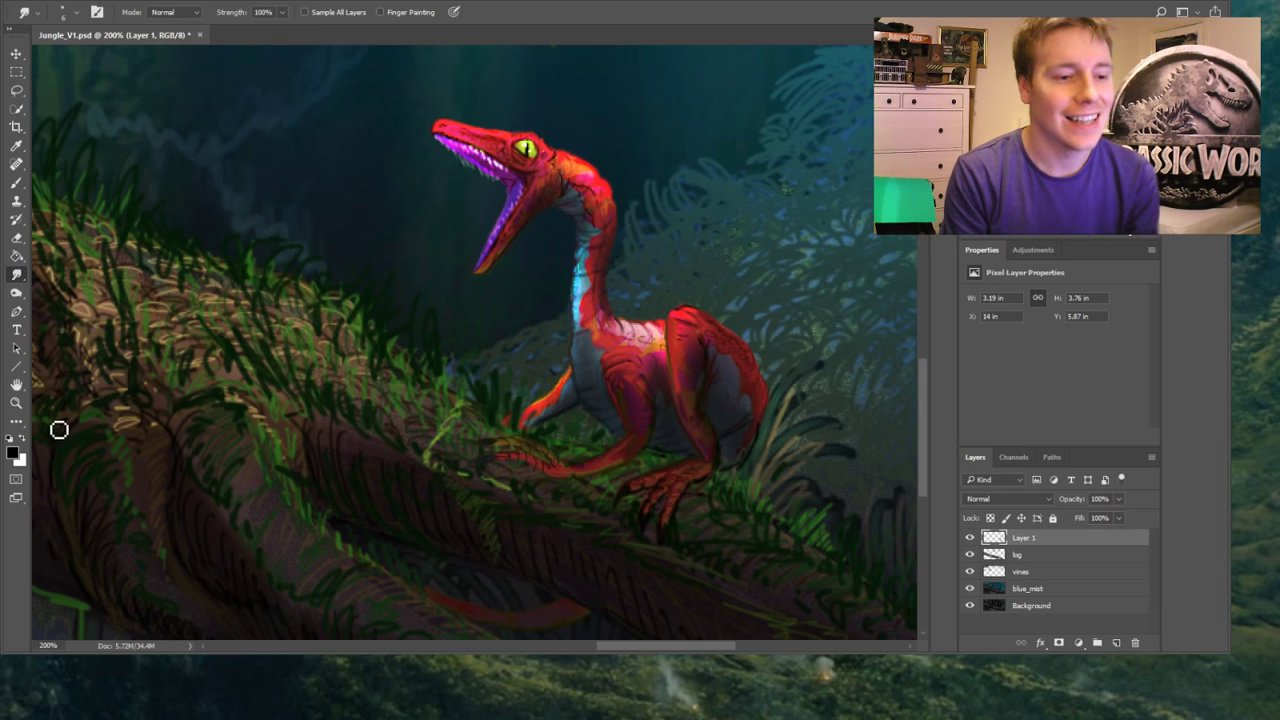
{"action": "left_click", "coordinate": [16, 402]}
{"action": "left_click_drag", "start_coordinate": [473, 143], "coordinate": [473, 199]}
Paint white teeth along the upper jaw and lower jaw tip, then darken the mouth corner in black
{"action": "left_click", "coordinate": [16, 182]}
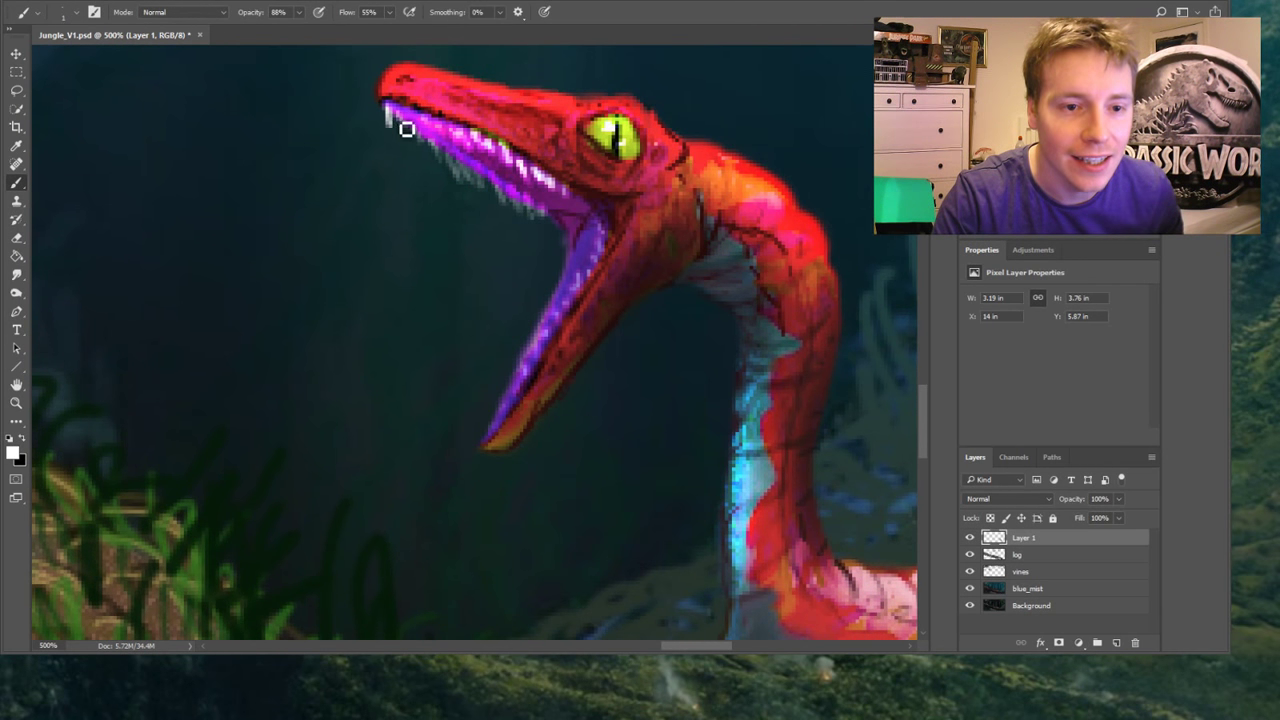
{"action": "mouse_move", "coordinate": [406, 129]}
{"action": "left_mouse_down"}
{"action": "mouse_move", "coordinate": [472, 162]}
{"action": "mouse_move", "coordinate": [458, 166]}
{"action": "mouse_move", "coordinate": [464, 181]}
{"action": "mouse_move", "coordinate": [497, 181]}
{"action": "mouse_move", "coordinate": [486, 179]}
{"action": "mouse_move", "coordinate": [545, 215]}
{"action": "left_mouse_up"}
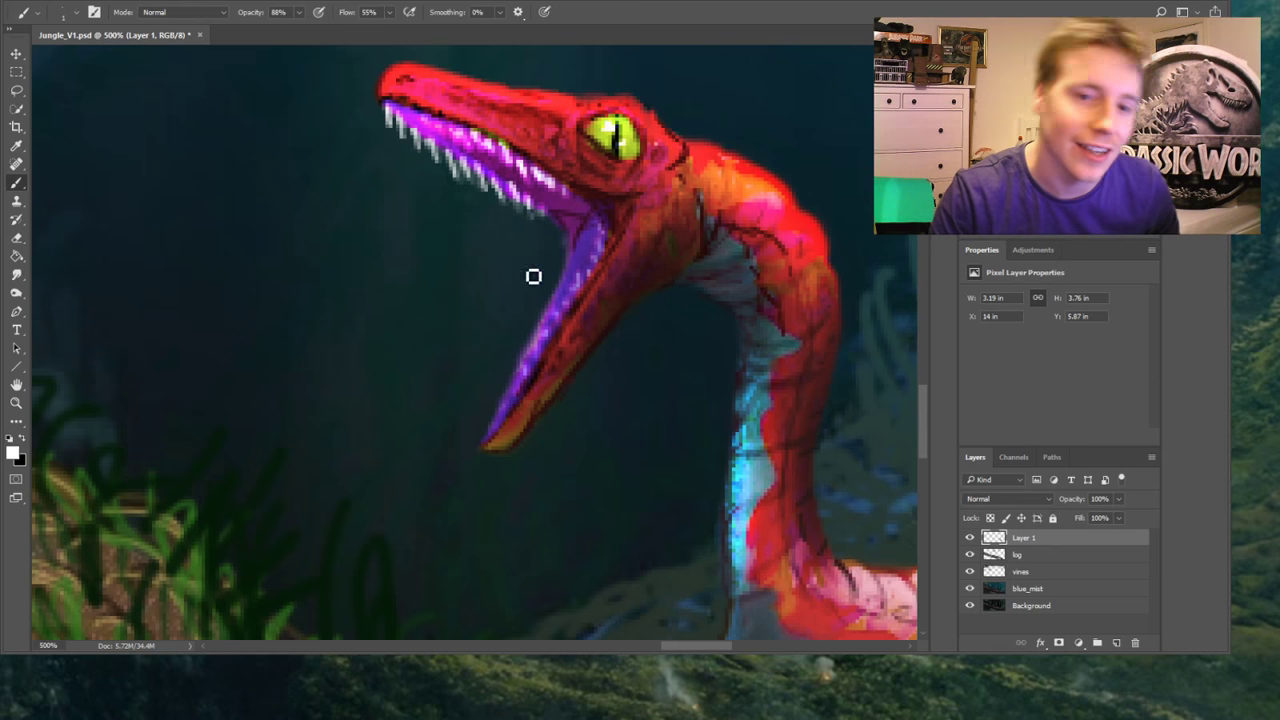
{"action": "mouse_move", "coordinate": [494, 443]}
{"action": "left_mouse_down"}
{"action": "mouse_move", "coordinate": [512, 397]}
{"action": "mouse_move", "coordinate": [528, 401]}
{"action": "mouse_move", "coordinate": [560, 349]}
{"action": "mouse_move", "coordinate": [562, 313]}
{"action": "mouse_move", "coordinate": [571, 324]}
{"action": "mouse_move", "coordinate": [598, 285]}
{"action": "mouse_move", "coordinate": [522, 374]}
{"action": "mouse_move", "coordinate": [545, 314]}
{"action": "mouse_move", "coordinate": [566, 312]}
{"action": "mouse_move", "coordinate": [547, 309]}
{"action": "mouse_move", "coordinate": [551, 339]}
{"action": "mouse_move", "coordinate": [562, 289]}
{"action": "mouse_move", "coordinate": [592, 293]}
{"action": "mouse_move", "coordinate": [513, 387]}
{"action": "left_mouse_up"}
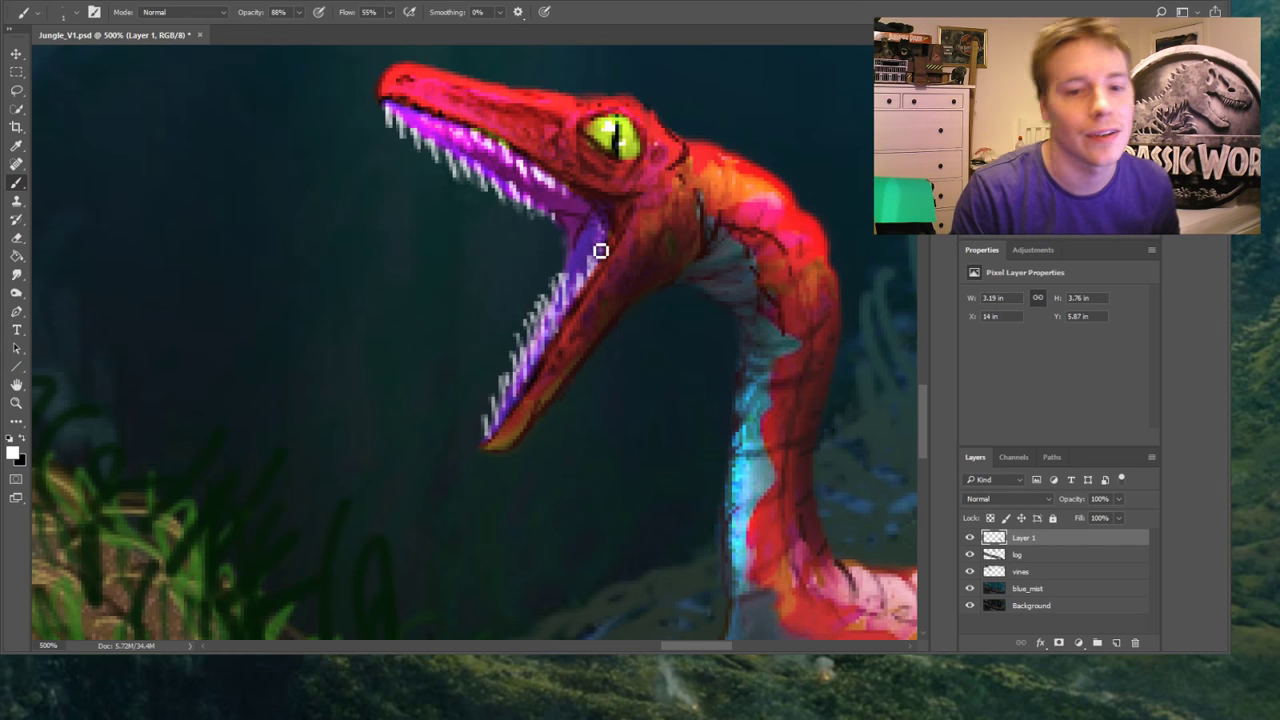
{"action": "key", "text": "x"}
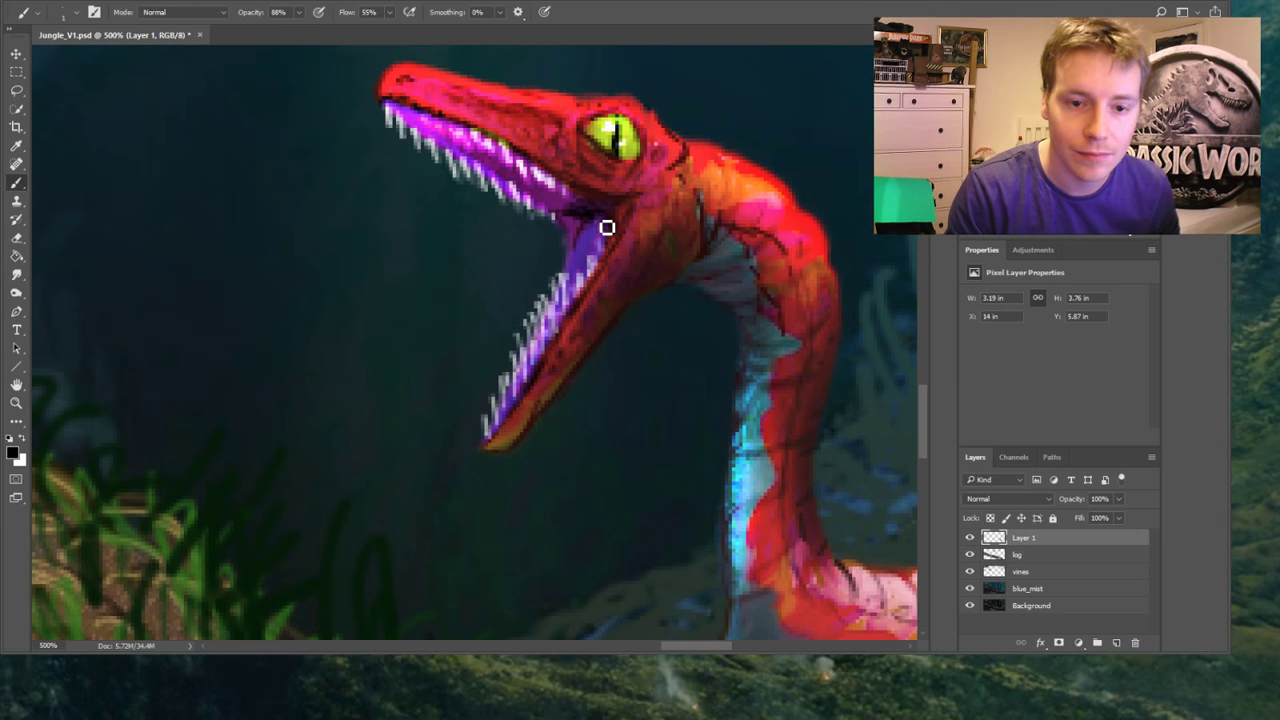
{"action": "left_click_drag", "start_coordinate": [606, 223], "coordinate": [586, 239]}
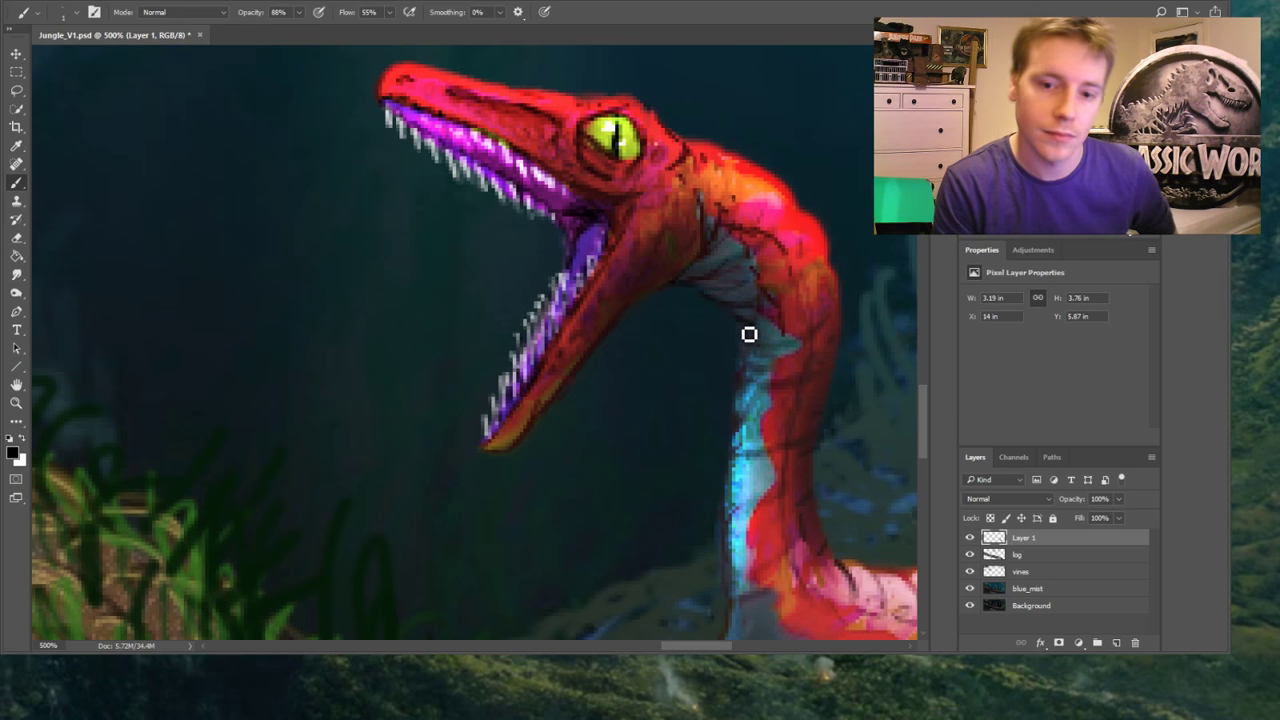
Zoom to 200% on the dinosaur, test different Layer 1 opacities, then fit the whole painting on screen
{"action": "key", "text": "z"}
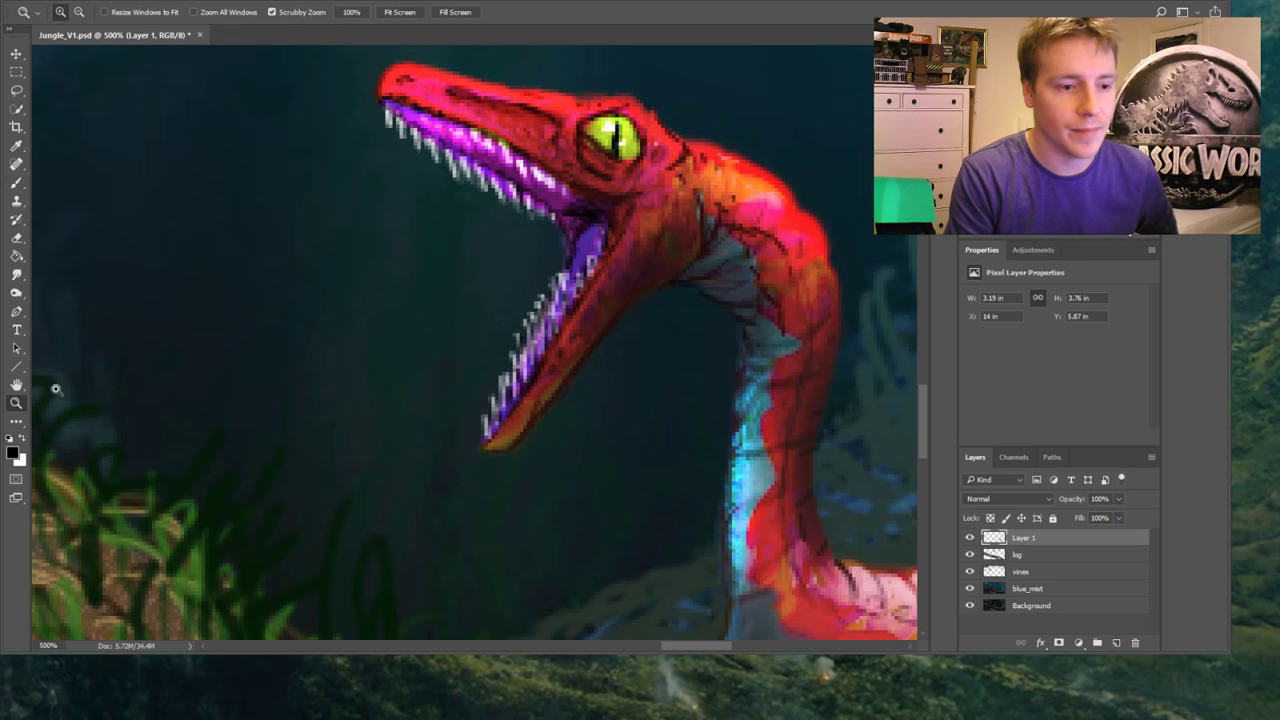
{"action": "key", "text": "ctrl+1"}
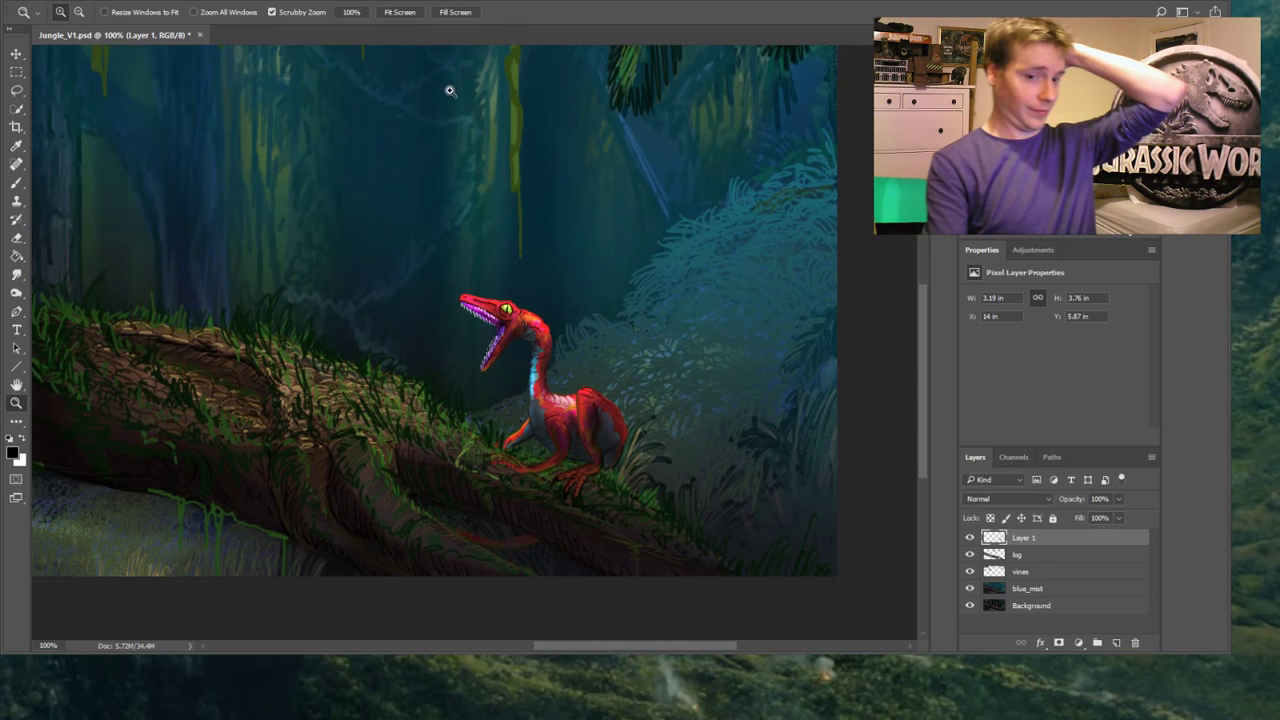
{"action": "left_click", "coordinate": [561, 428]}
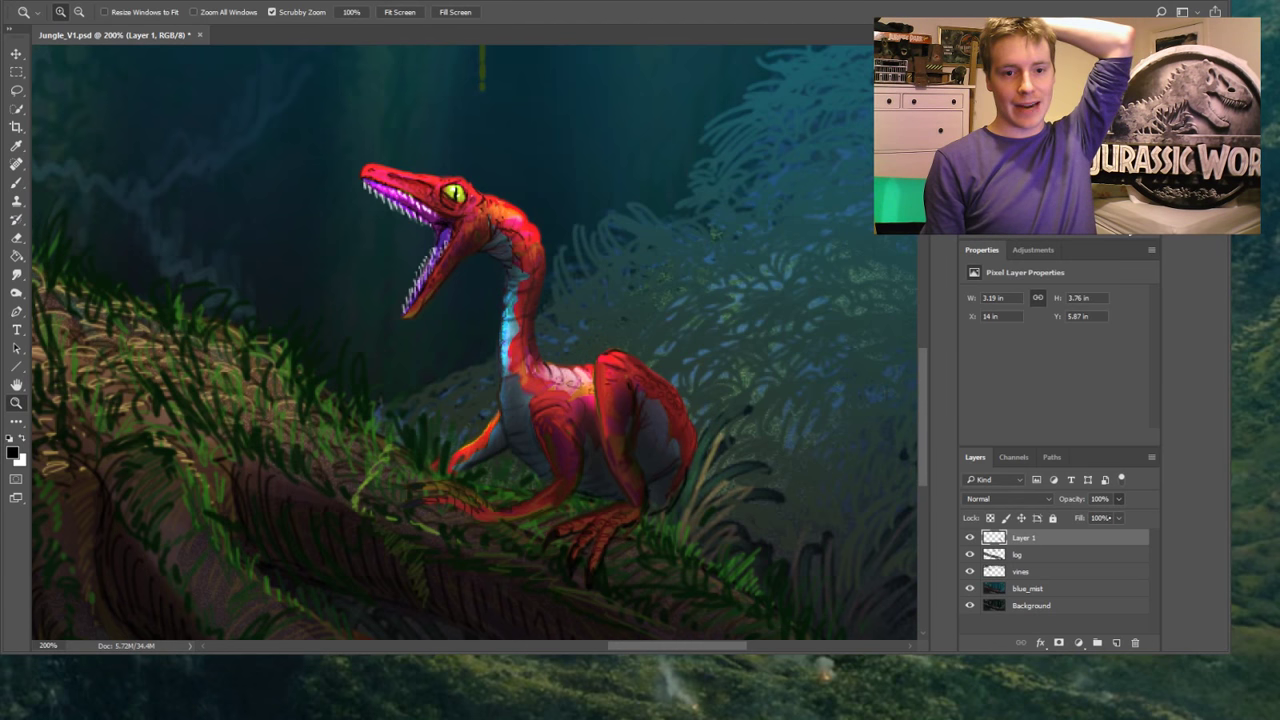
{"action": "key", "text": "7"}
{"action": "key", "text": "7"}
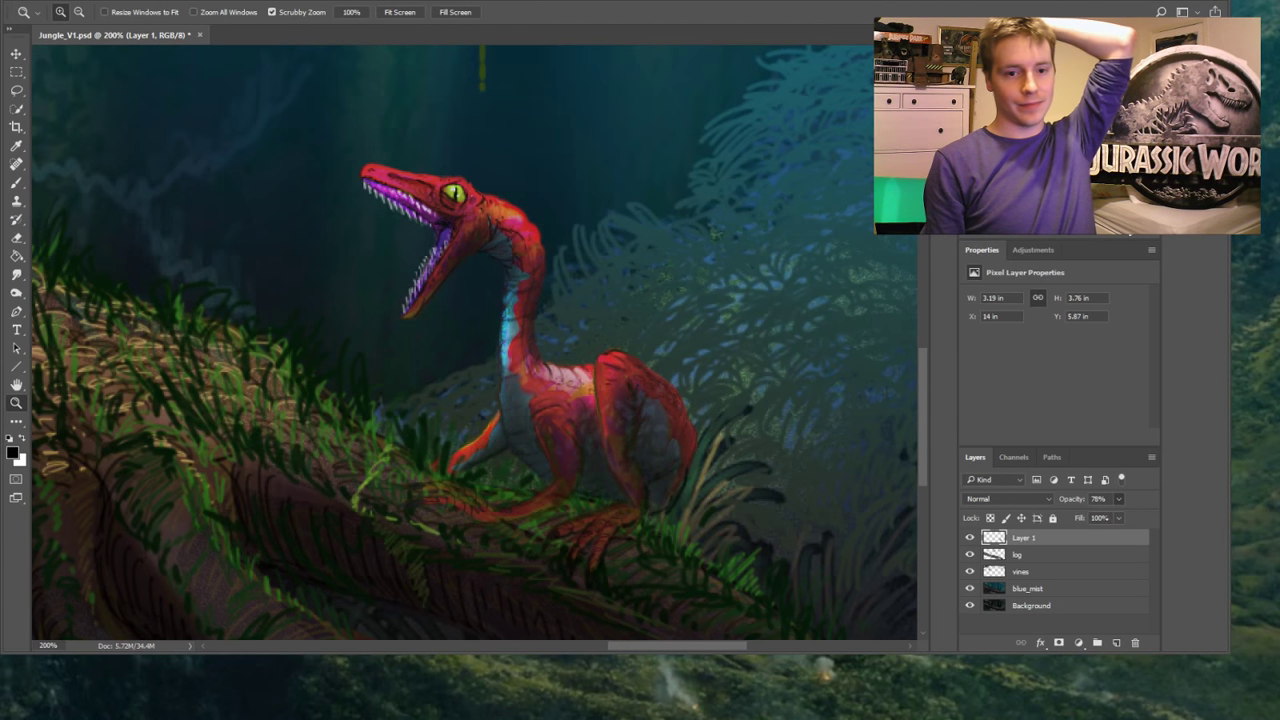
{"action": "key", "text": "8"}
{"action": "key", "text": "6"}
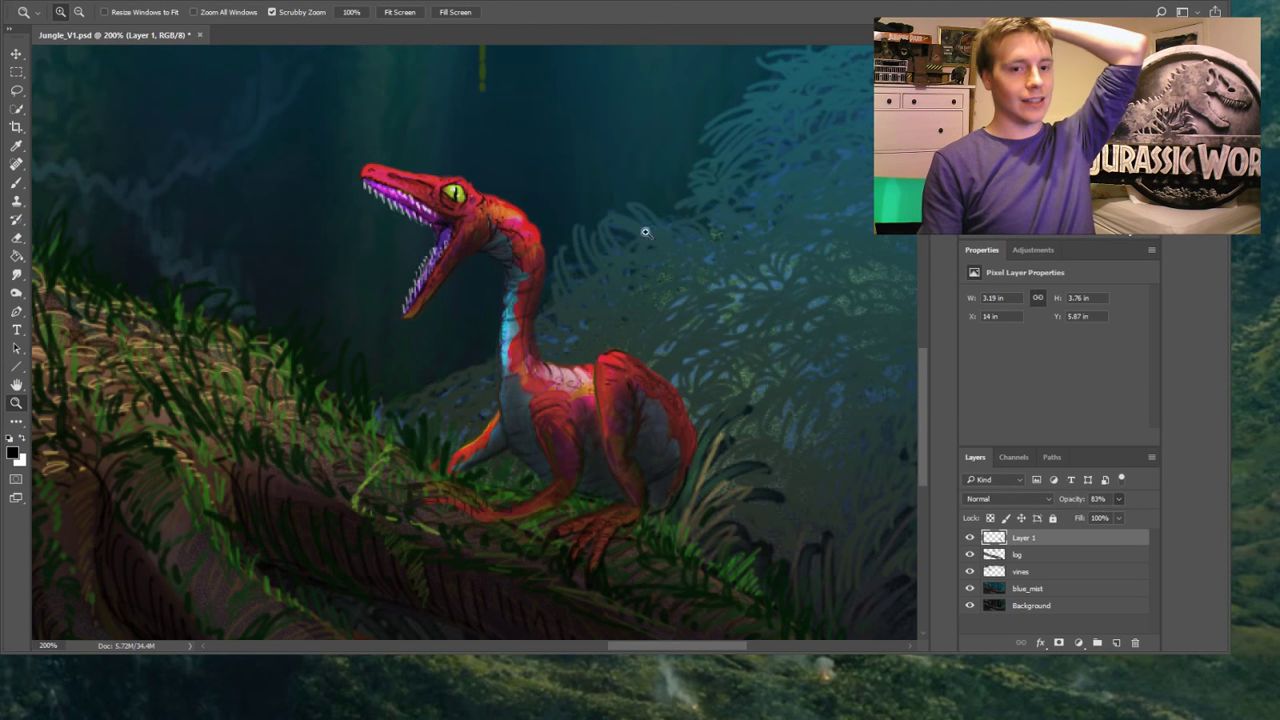
{"action": "key", "text": "ctrl+minus"}
{"action": "left_click", "coordinate": [399, 12]}
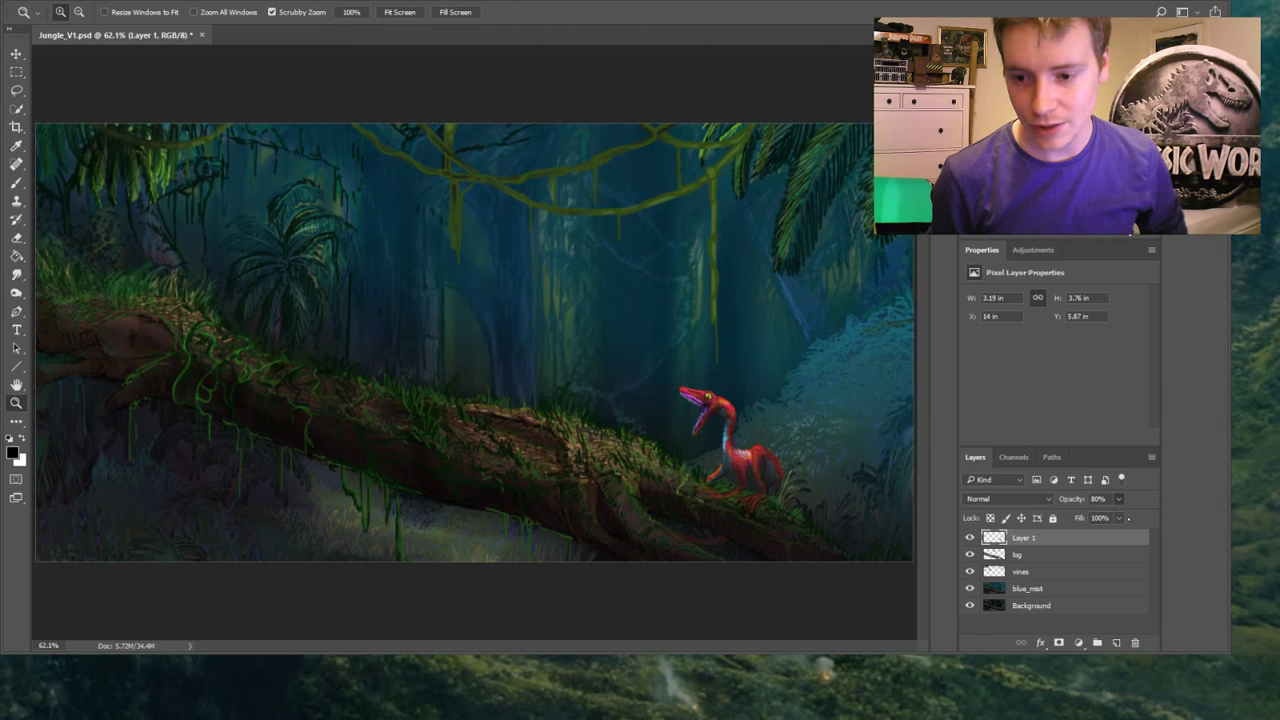
Fit the painting on screen with Ctrl+0 and save Jungle_V1.psd
{"action": "left_click", "coordinate": [578, 569]}
{"action": "key", "text": "ctrl+0"}
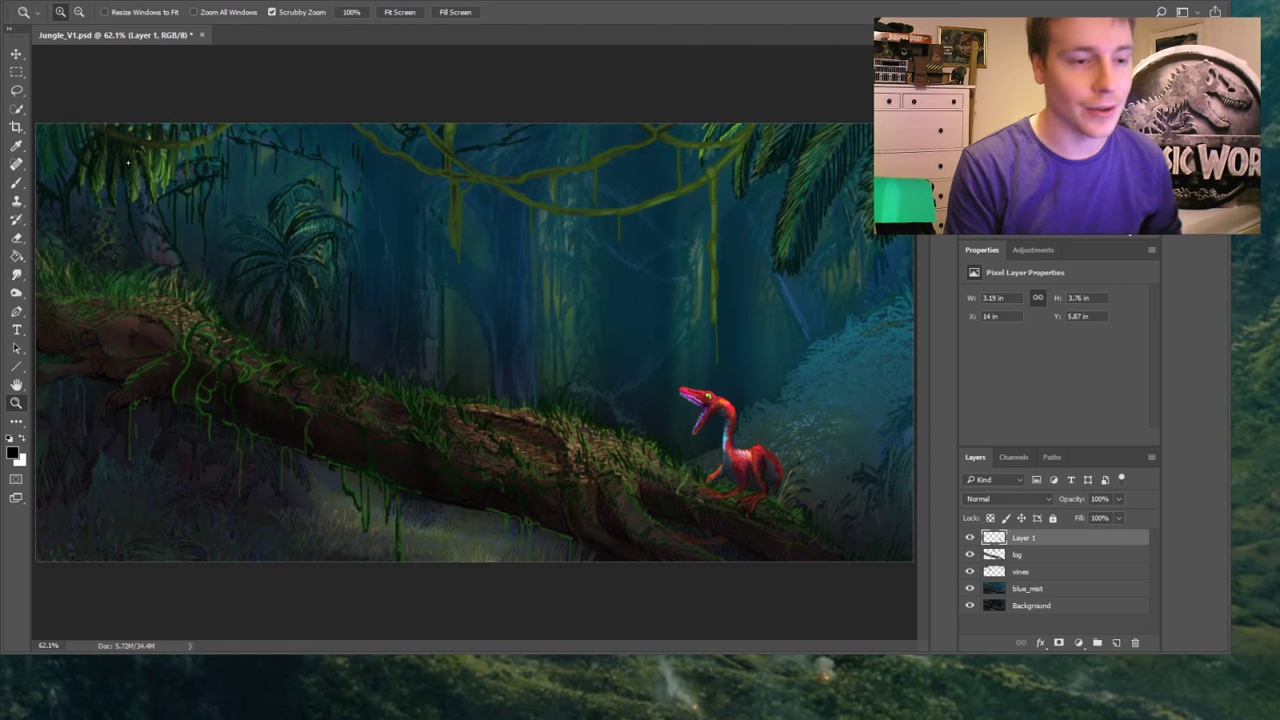
{"action": "key", "text": "ctrl+s"}
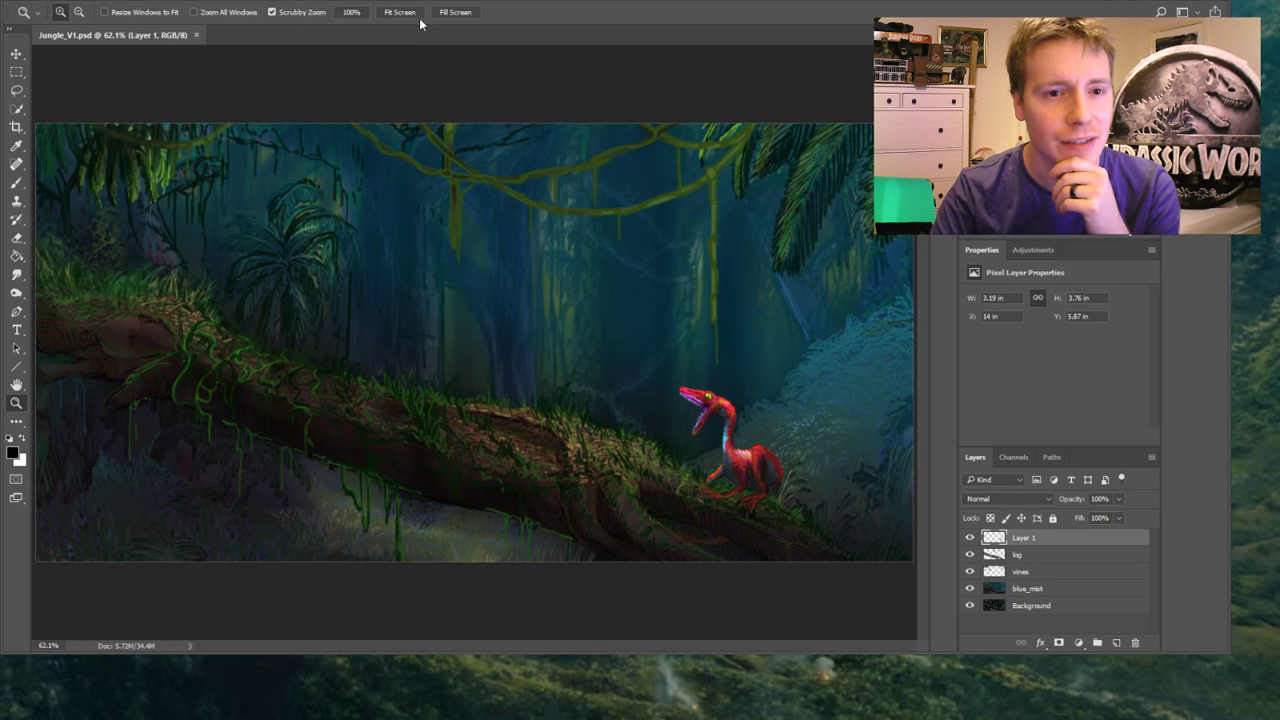
Hide and reshow blue_mist, vines, log and the dinosaur layer to compare, then select blue_mist
{"action": "left_click", "coordinate": [455, 12]}
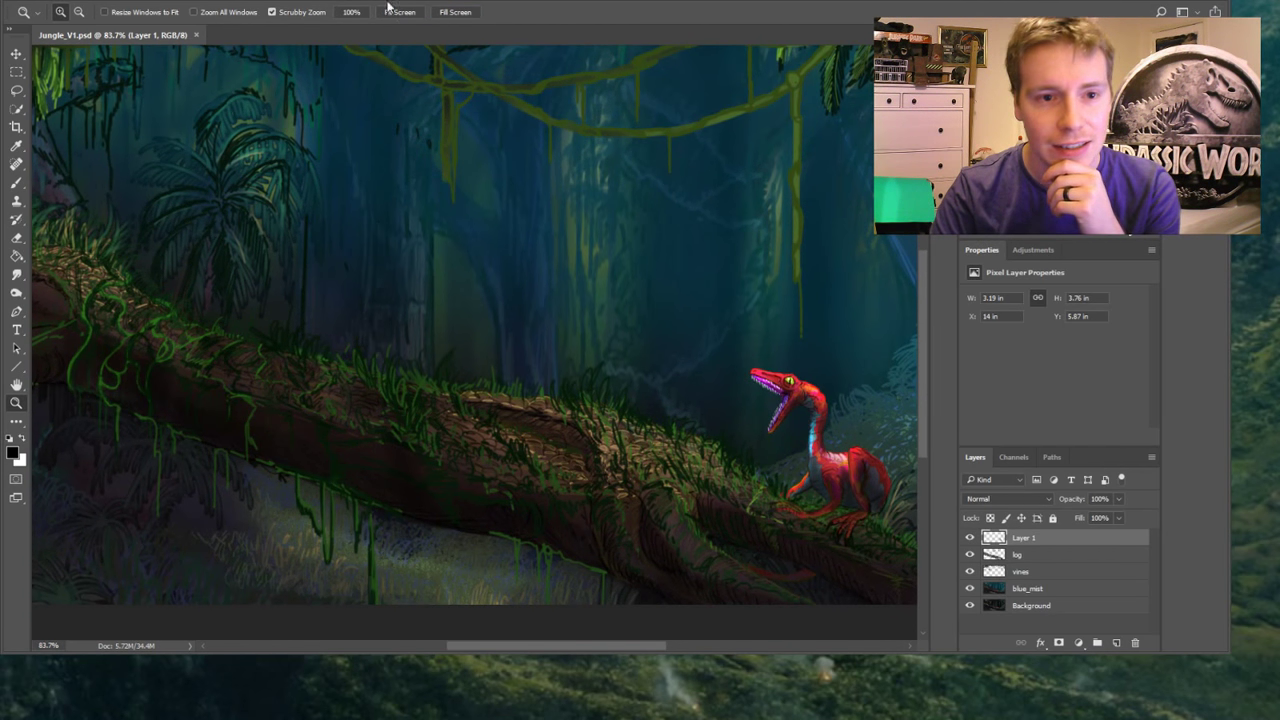
{"action": "left_click", "coordinate": [351, 14]}
{"action": "left_click", "coordinate": [399, 12]}
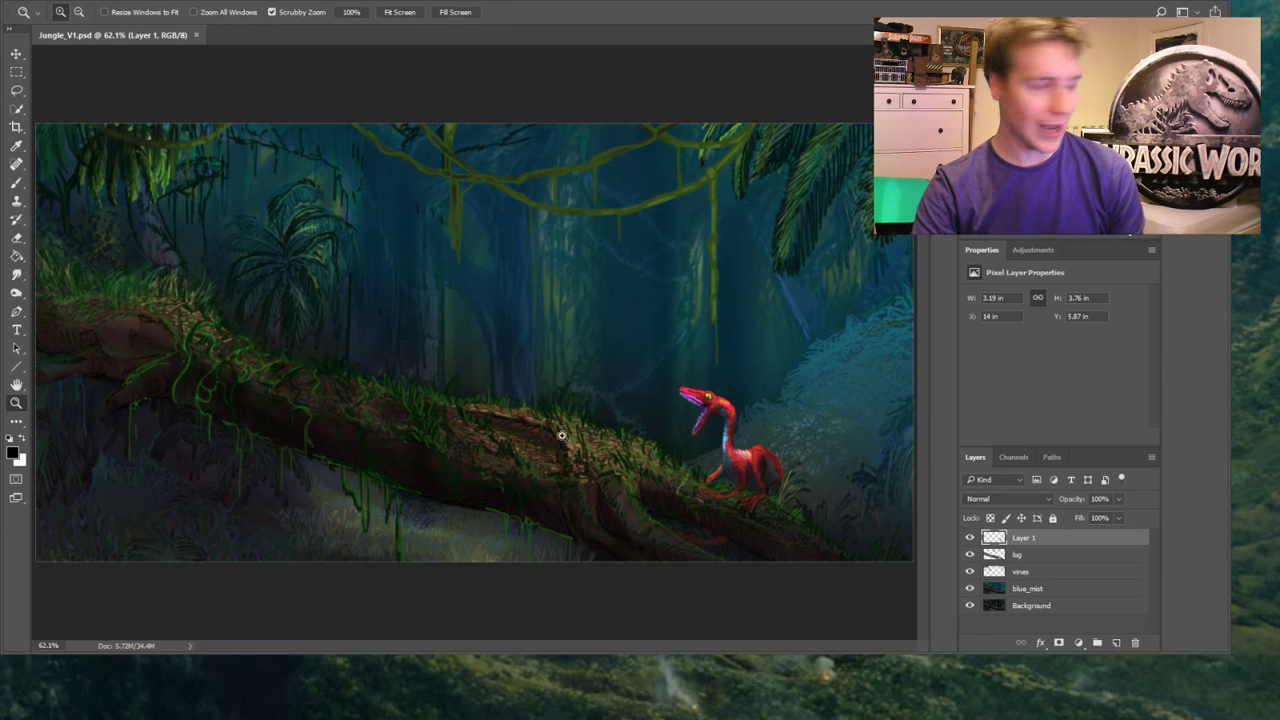
{"action": "left_click", "coordinate": [969, 589]}
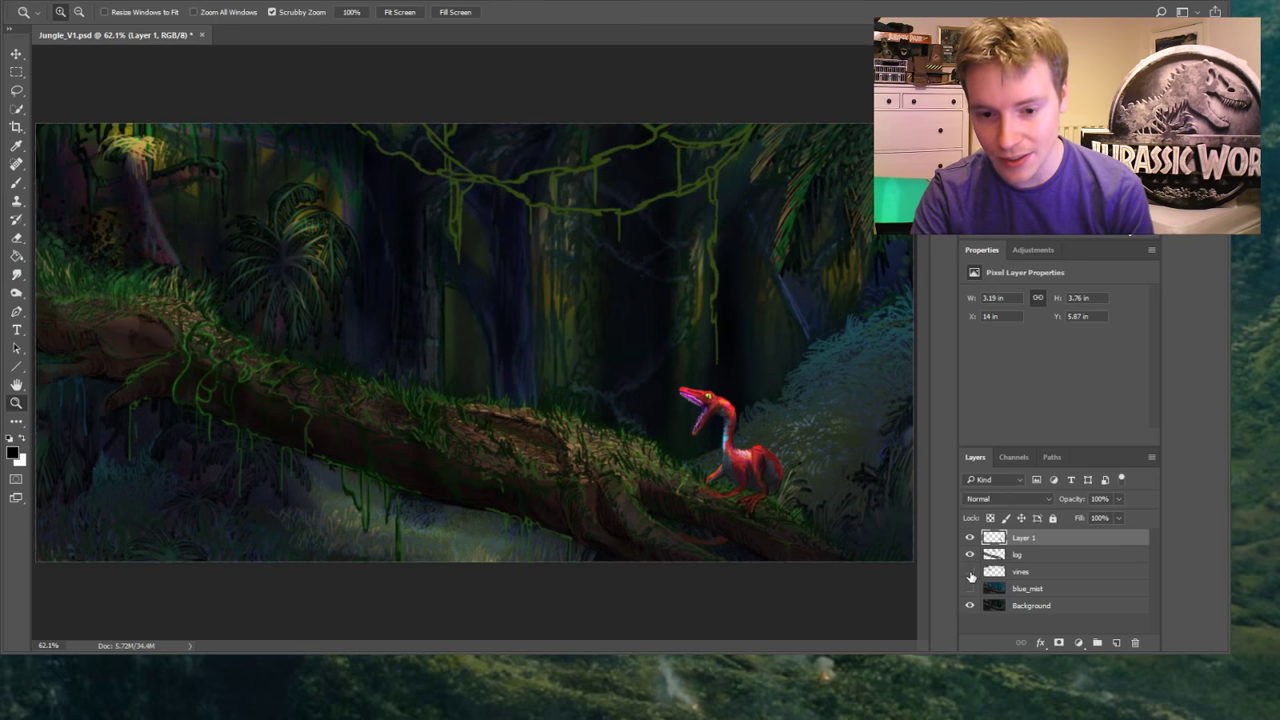
{"action": "left_click_drag", "start_coordinate": [970, 577], "coordinate": [972, 545]}
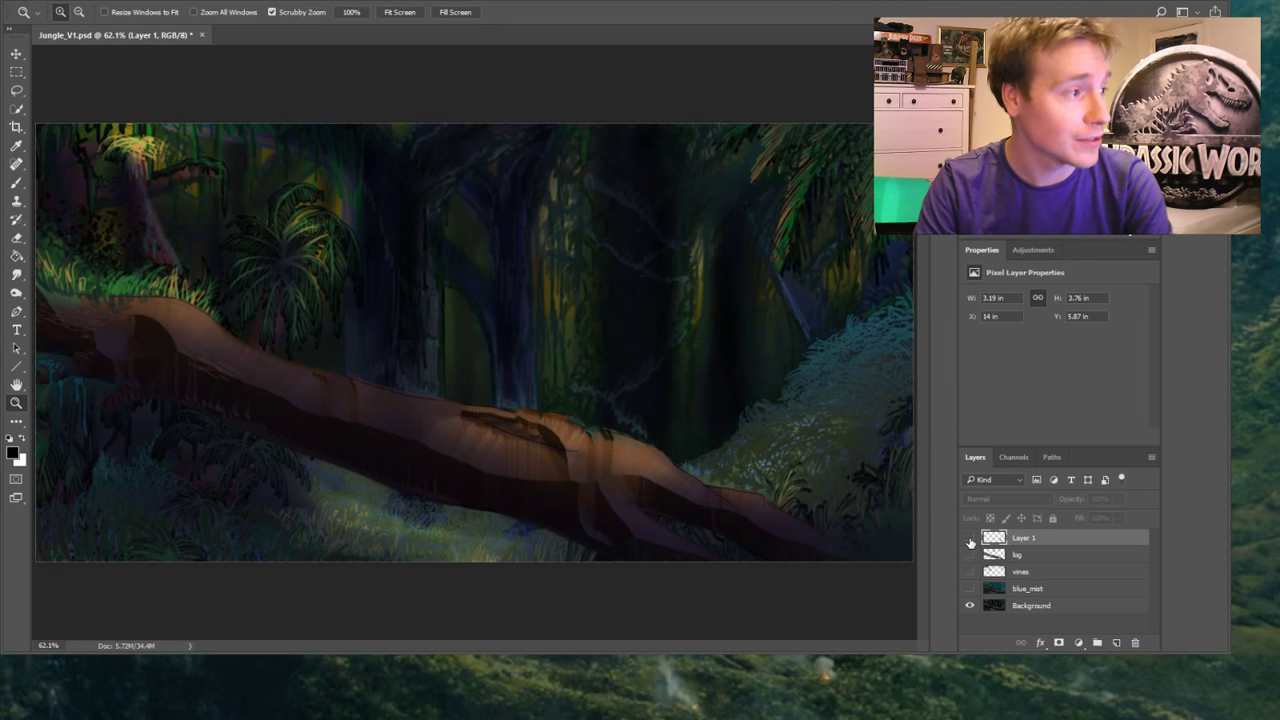
{"action": "left_click_drag", "start_coordinate": [970, 540], "coordinate": [970, 592]}
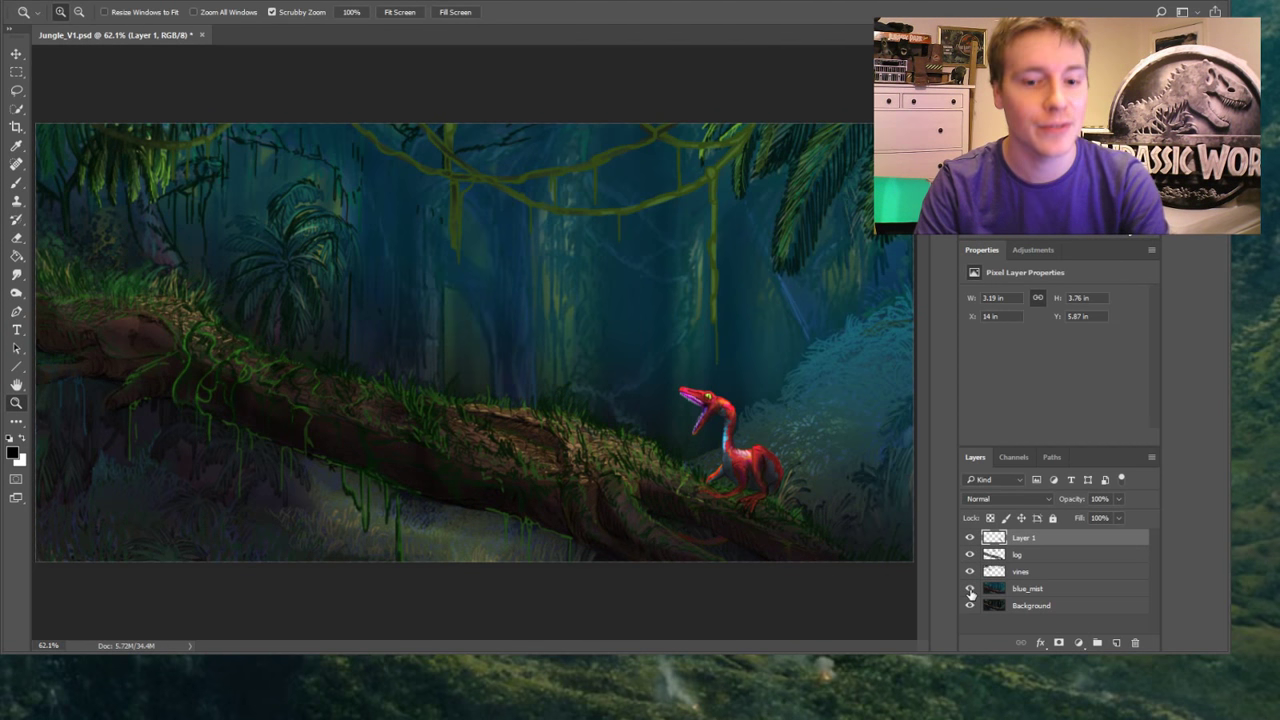
{"action": "left_click", "coordinate": [1028, 589]}
Erase blue mist over the right-hand bushes and centre with a roughly 417 px eraser
{"action": "left_click", "coordinate": [16, 294]}
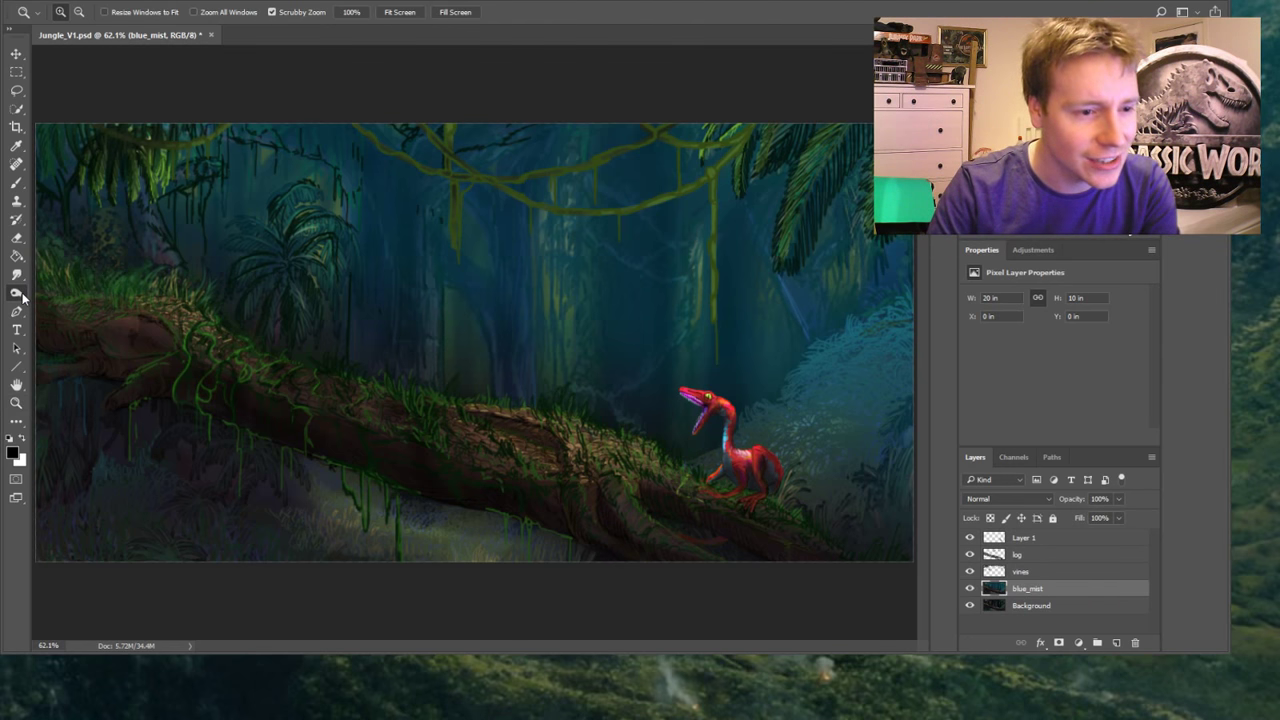
{"action": "left_click", "coordinate": [16, 238]}
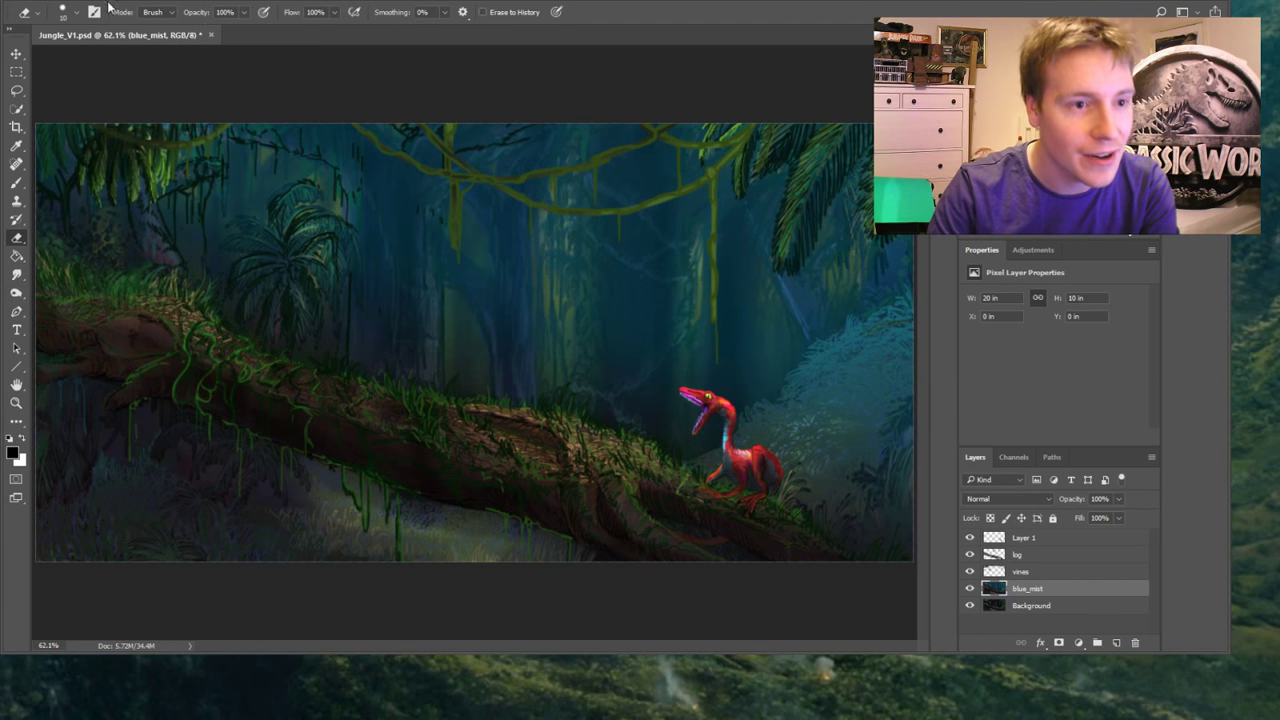
{"action": "key", "text": "bracketright"}
{"action": "key", "text": "bracketright"}
{"action": "key", "text": "bracketright"}
{"action": "key", "text": "bracketright"}
{"action": "key", "text": "bracketright"}
{"action": "key", "text": "bracketright"}
{"action": "key", "text": "bracketright"}
{"action": "key", "text": "bracketright"}
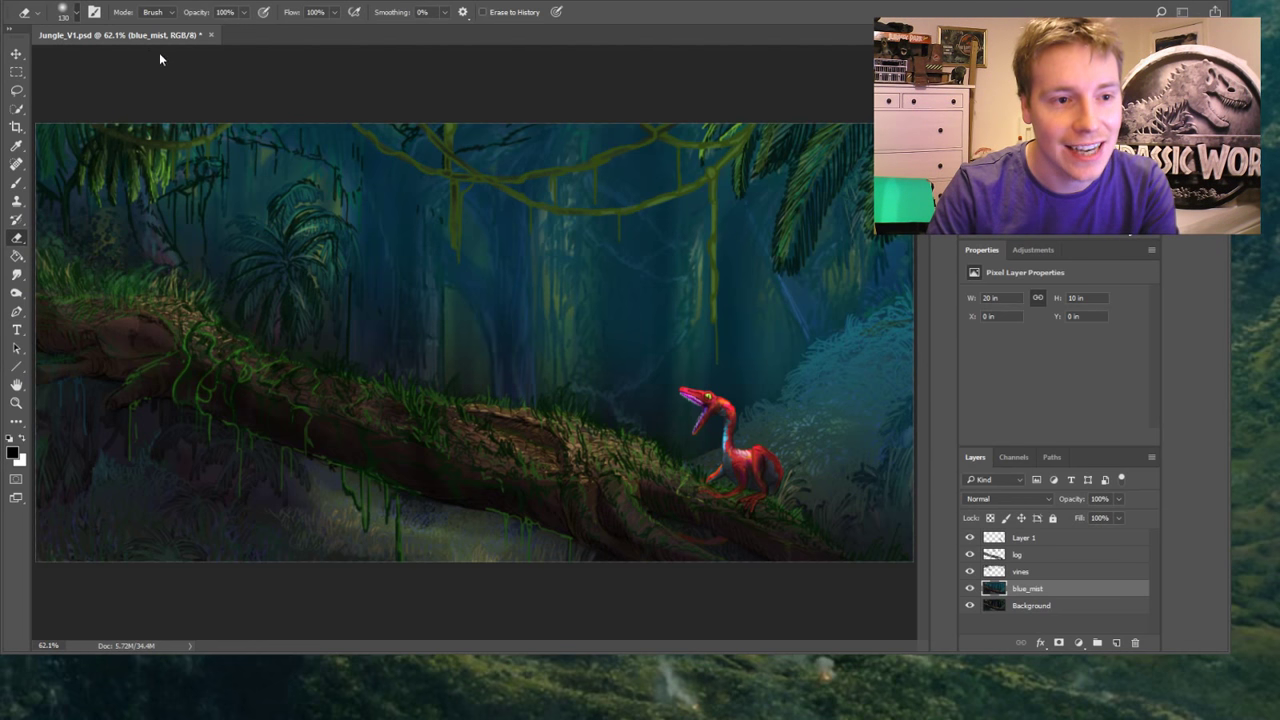
{"action": "key", "text": "bracketright"}
{"action": "key", "text": "bracketright"}
{"action": "key", "text": "bracketright"}
{"action": "key", "text": "bracketright"}
{"action": "key", "text": "bracketright"}
{"action": "key", "text": "bracketright"}
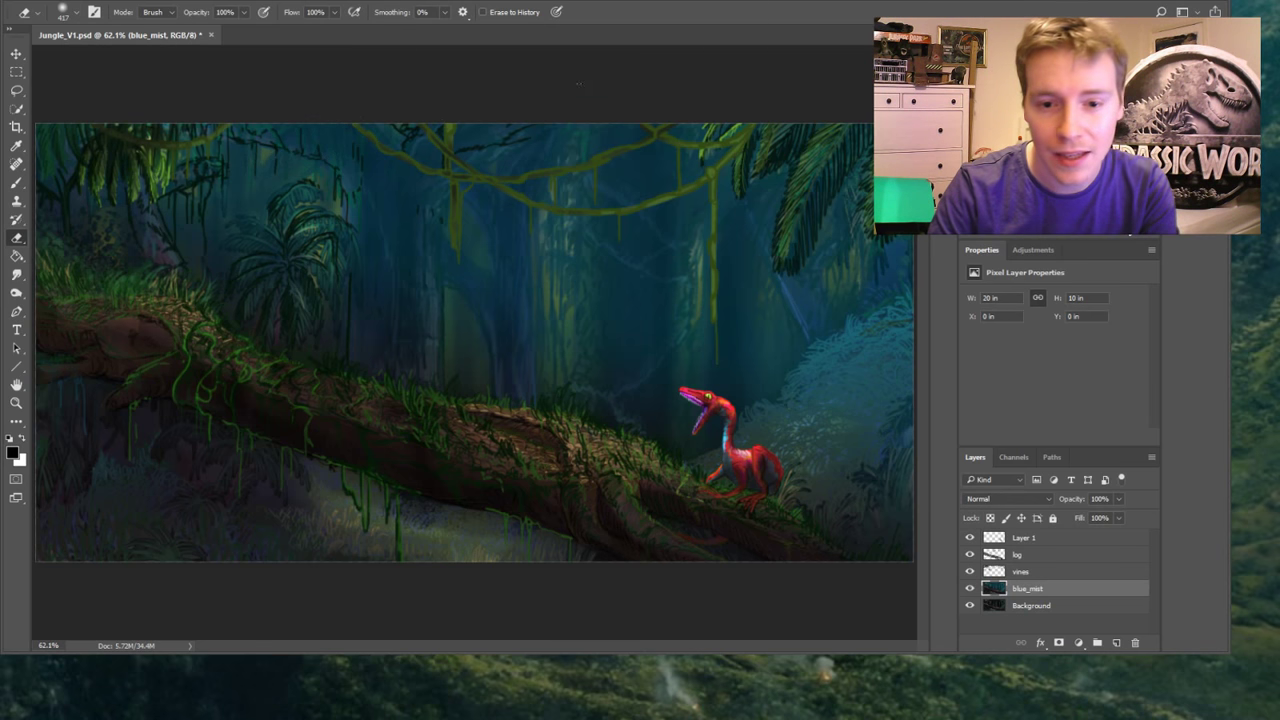
{"action": "left_click_drag", "start_coordinate": [832, 55], "coordinate": [845, 420]}
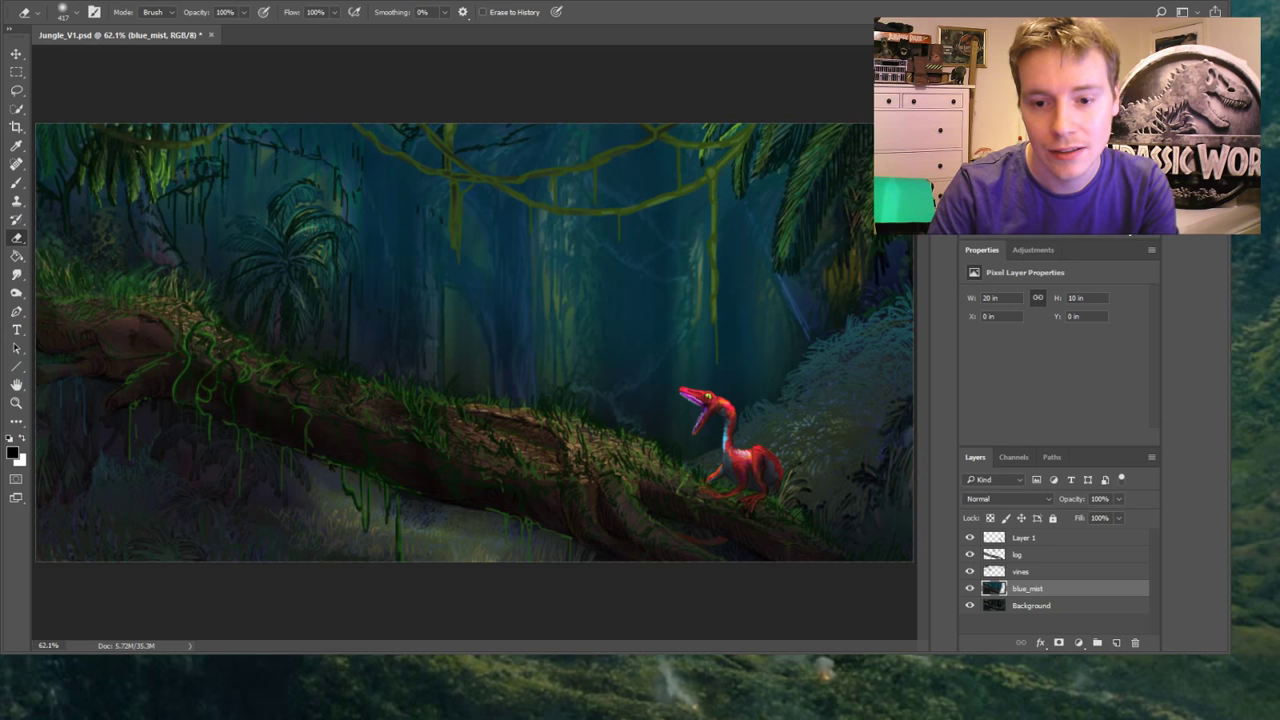
{"action": "mouse_move", "coordinate": [600, 170]}
{"action": "left_mouse_down"}
{"action": "mouse_move", "coordinate": [480, 280]}
{"action": "mouse_move", "coordinate": [400, 330]}
{"action": "left_mouse_up"}
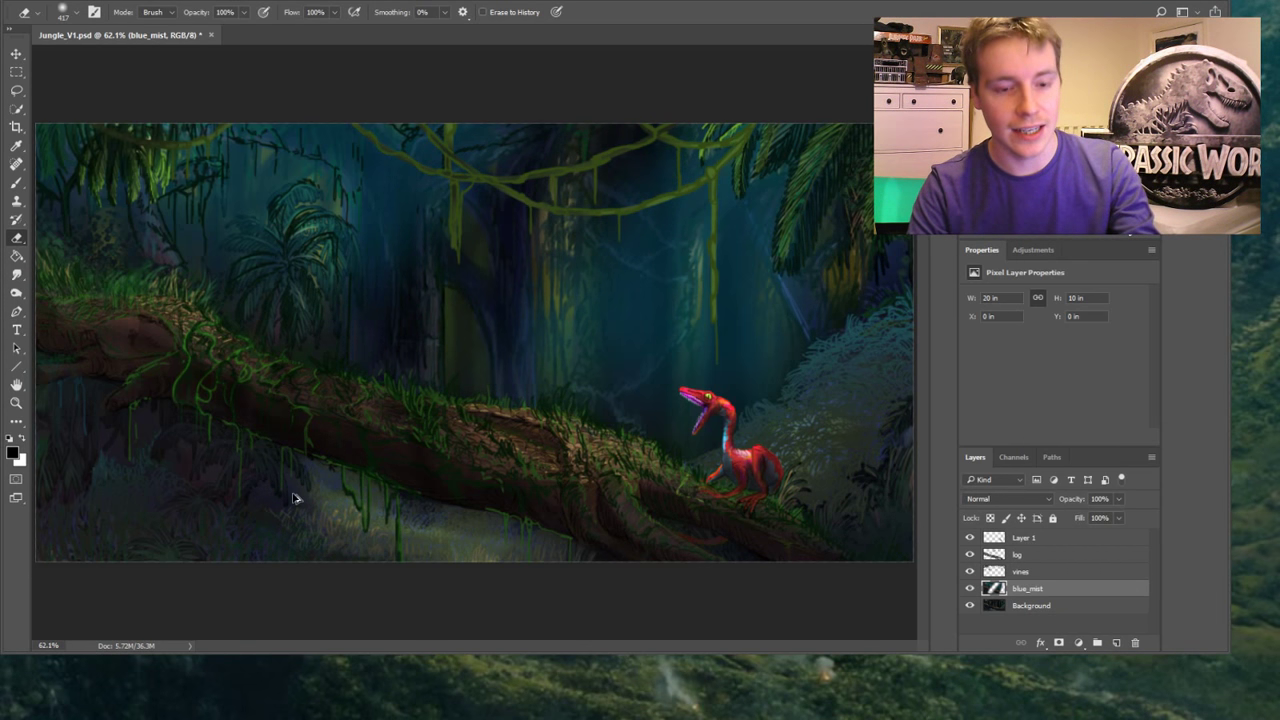
Undo and redo the erase strokes to compare, finally removing the centre-left stroke
{"action": "key", "text": "ctrl+z"}
{"action": "key", "text": "ctrl+shift+z"}
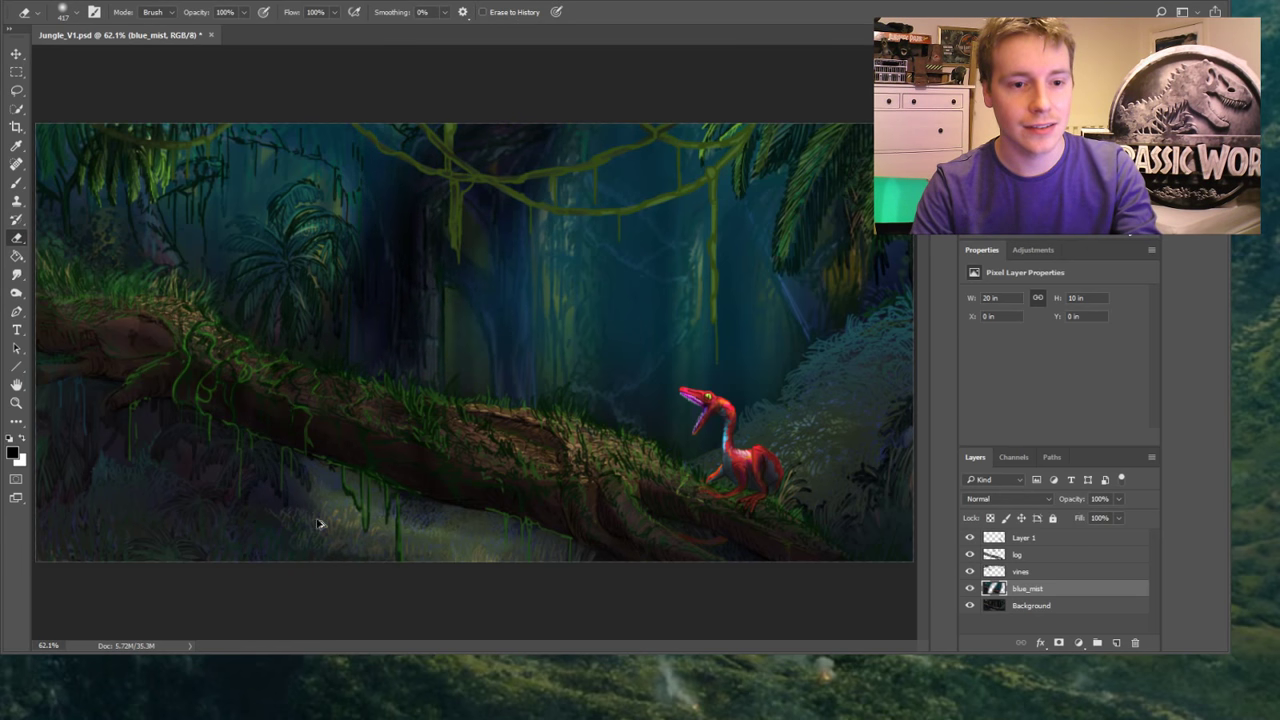
{"action": "key", "text": "ctrl+z"}
{"action": "key", "text": "ctrl+shift+z"}
{"action": "key", "text": "ctrl+shift+z"}
{"action": "key", "text": "ctrl+shift+z"}
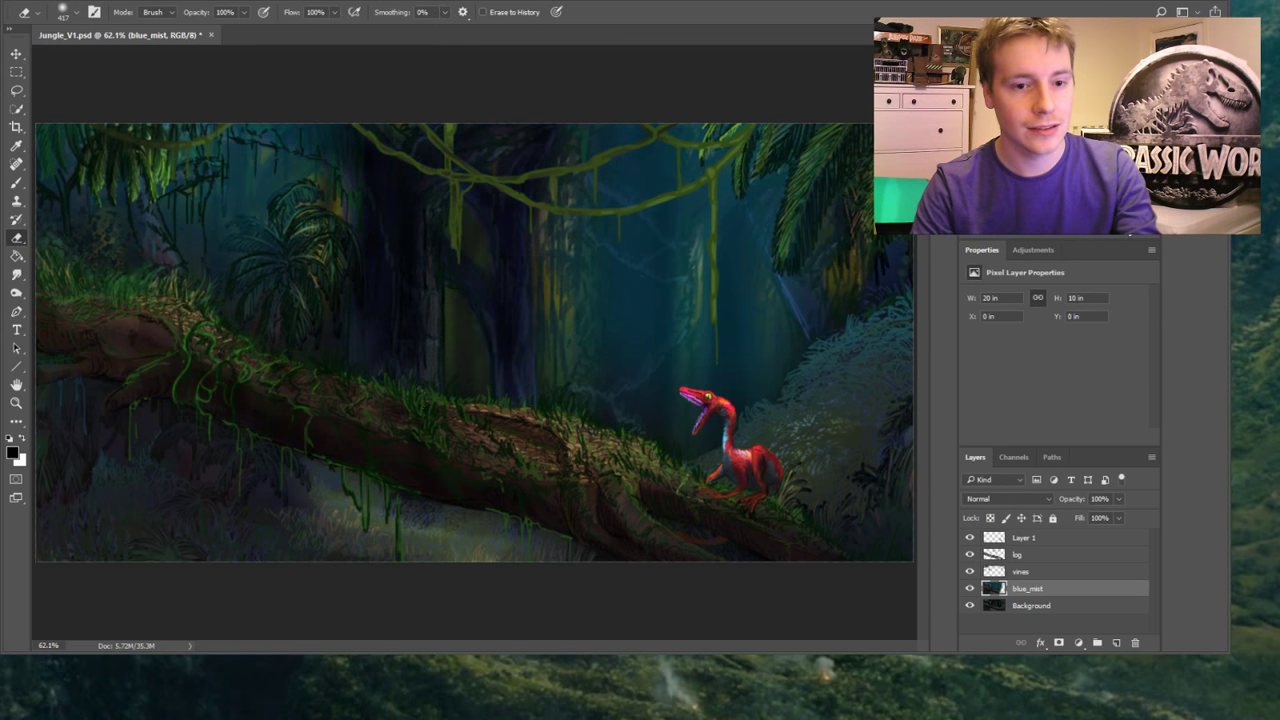
{"action": "key", "text": "ctrl+z"}
{"action": "key", "text": "ctrl+shift+z"}
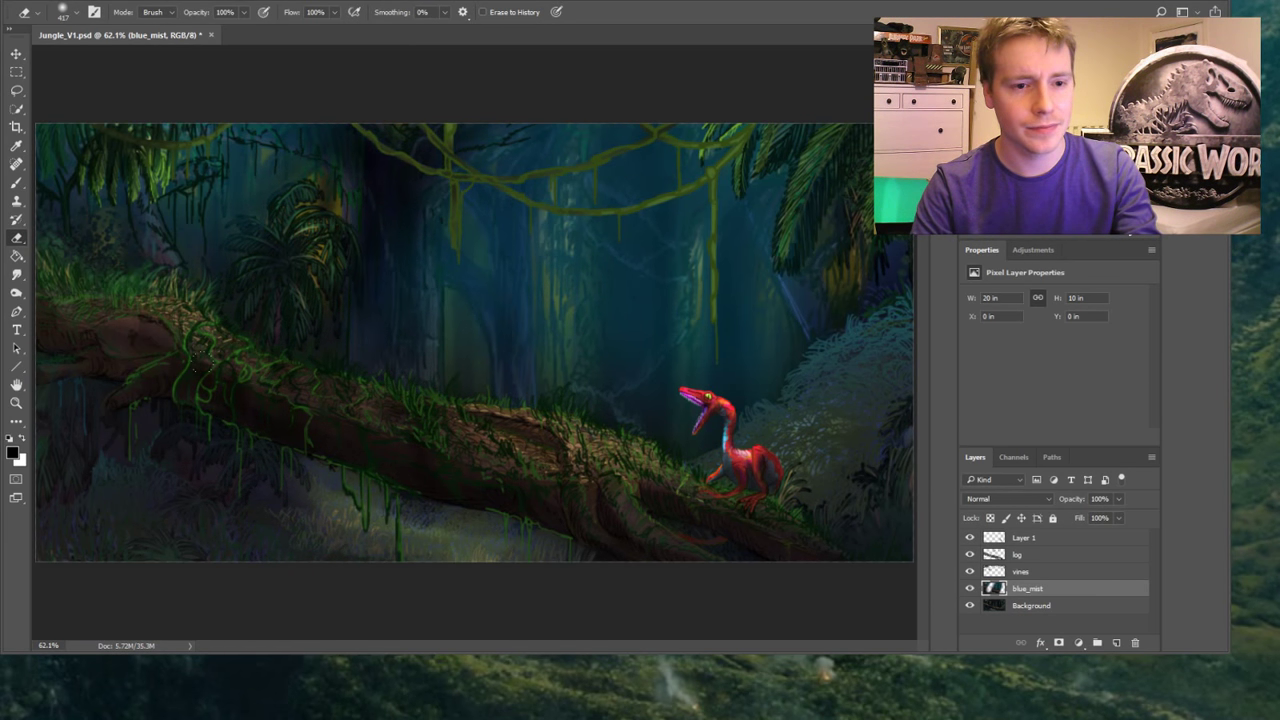
{"action": "key", "text": "ctrl+z"}
{"action": "key", "text": "ctrl+shift+z"}
{"action": "key", "text": "ctrl+shift+z"}
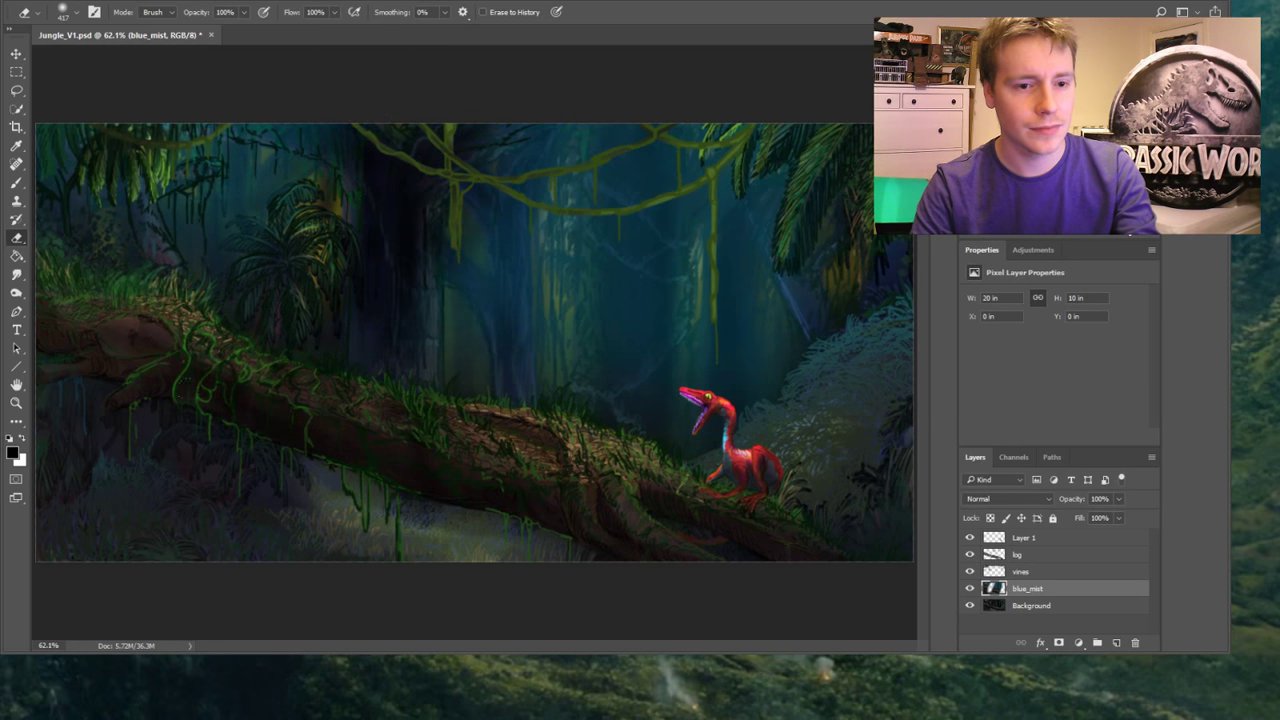
{"action": "key", "text": "ctrl+shift+z"}
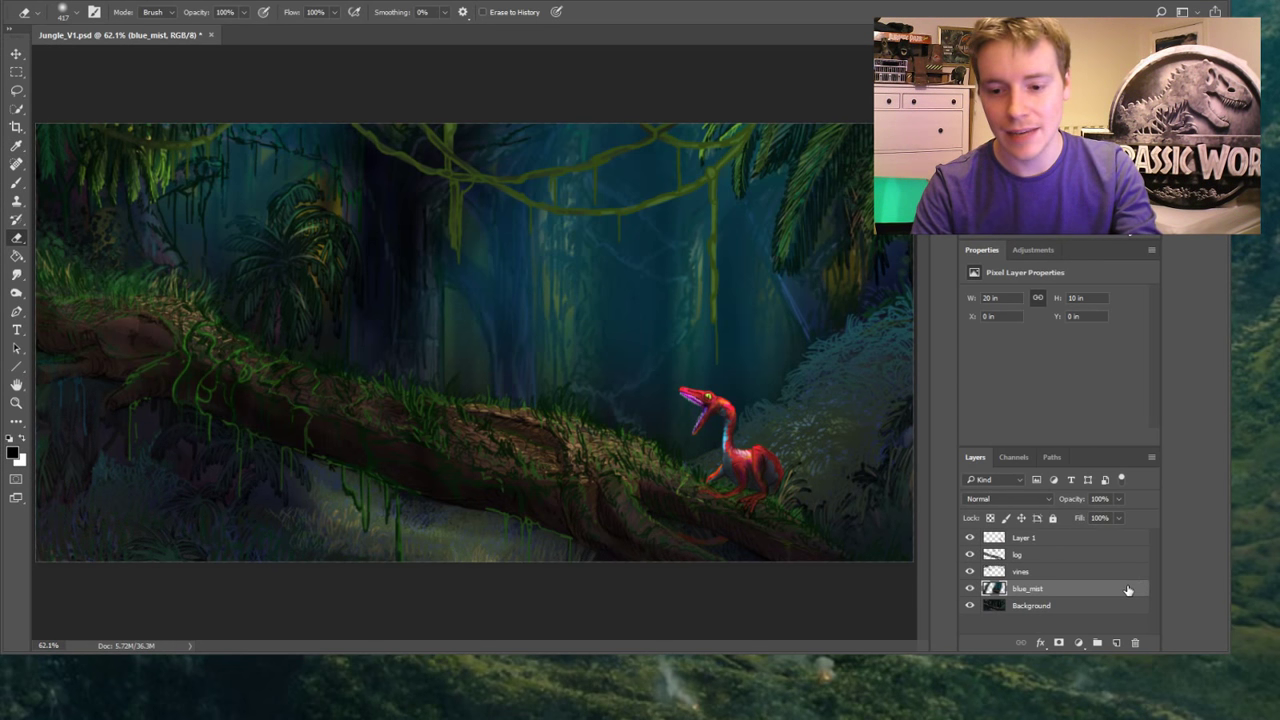
{"action": "key", "text": "ctrl+z"}
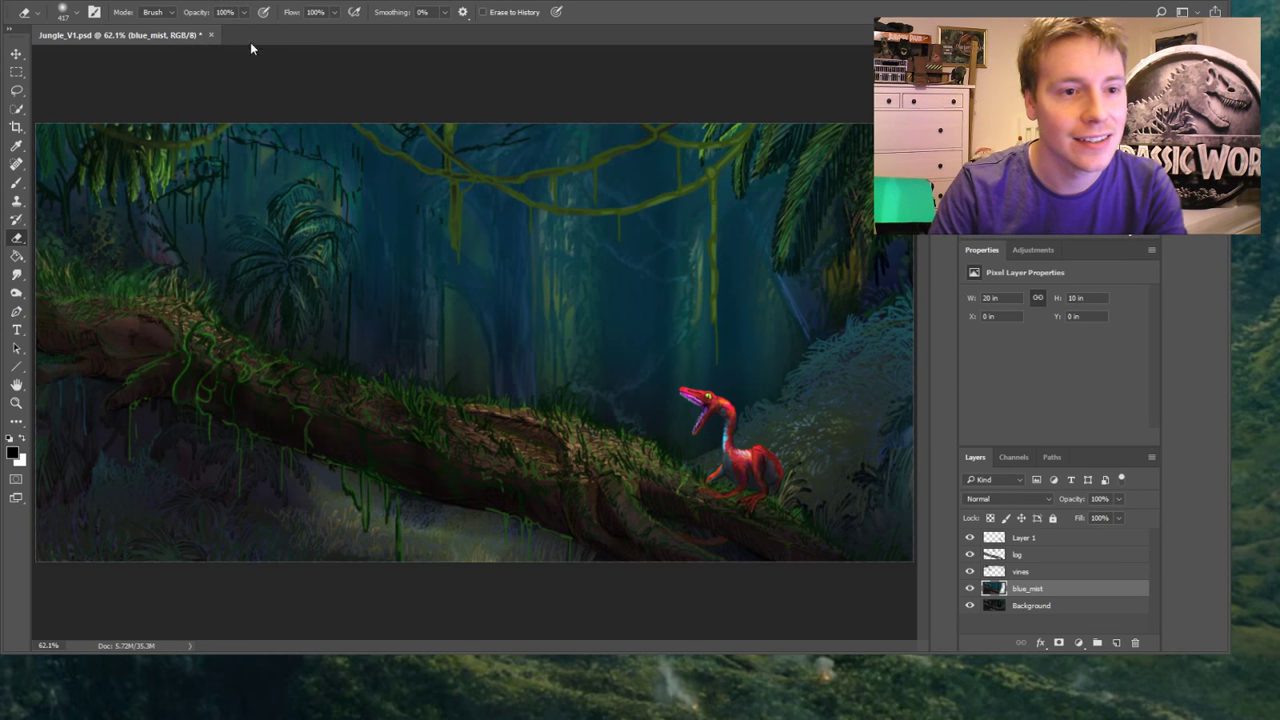
At 45% eraser opacity, lightly erase mist in the centre-left and along the top edge, then save
{"action": "key", "text": "3"}
{"action": "key", "text": "7"}
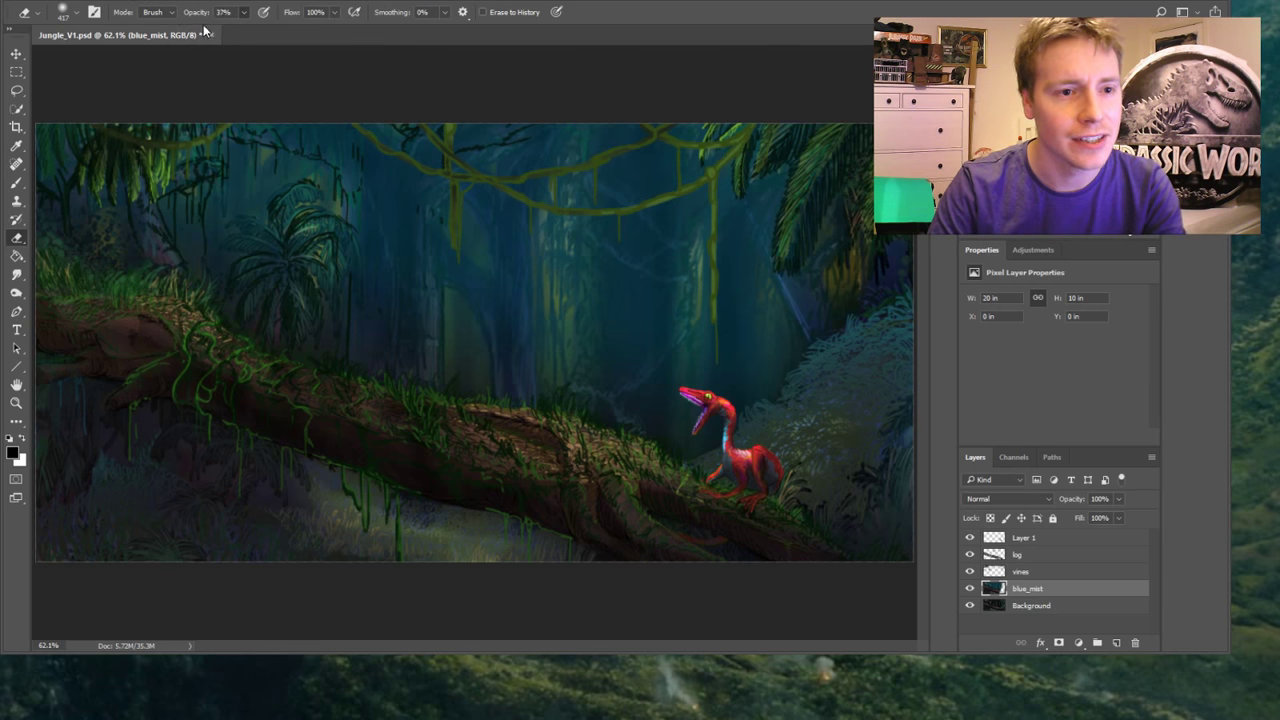
{"action": "key", "text": "4"}
{"action": "key", "text": "5"}
{"action": "mouse_move", "coordinate": [500, 128]}
{"action": "left_mouse_down"}
{"action": "mouse_move", "coordinate": [455, 155]}
{"action": "mouse_move", "coordinate": [340, 290]}
{"action": "left_mouse_up"}
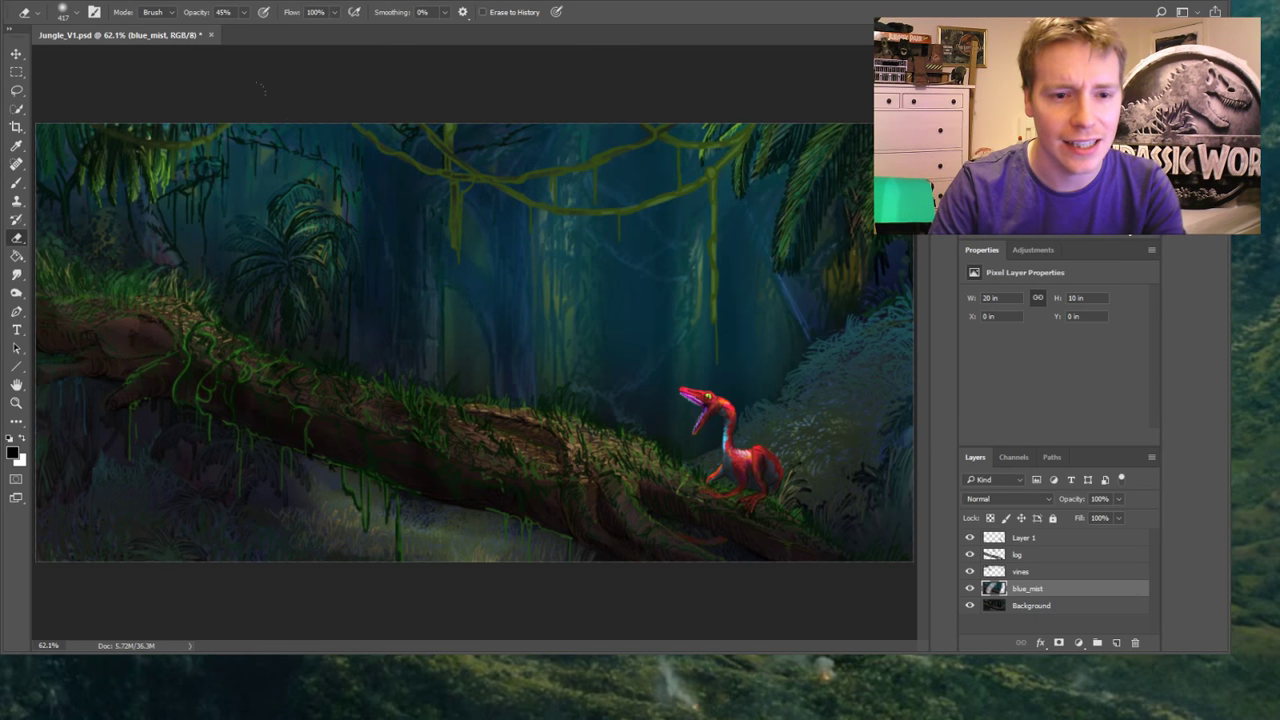
{"action": "mouse_move", "coordinate": [355, 94]}
{"action": "left_mouse_down"}
{"action": "mouse_move", "coordinate": [345, 135]}
{"action": "mouse_move", "coordinate": [285, 140]}
{"action": "left_mouse_up"}
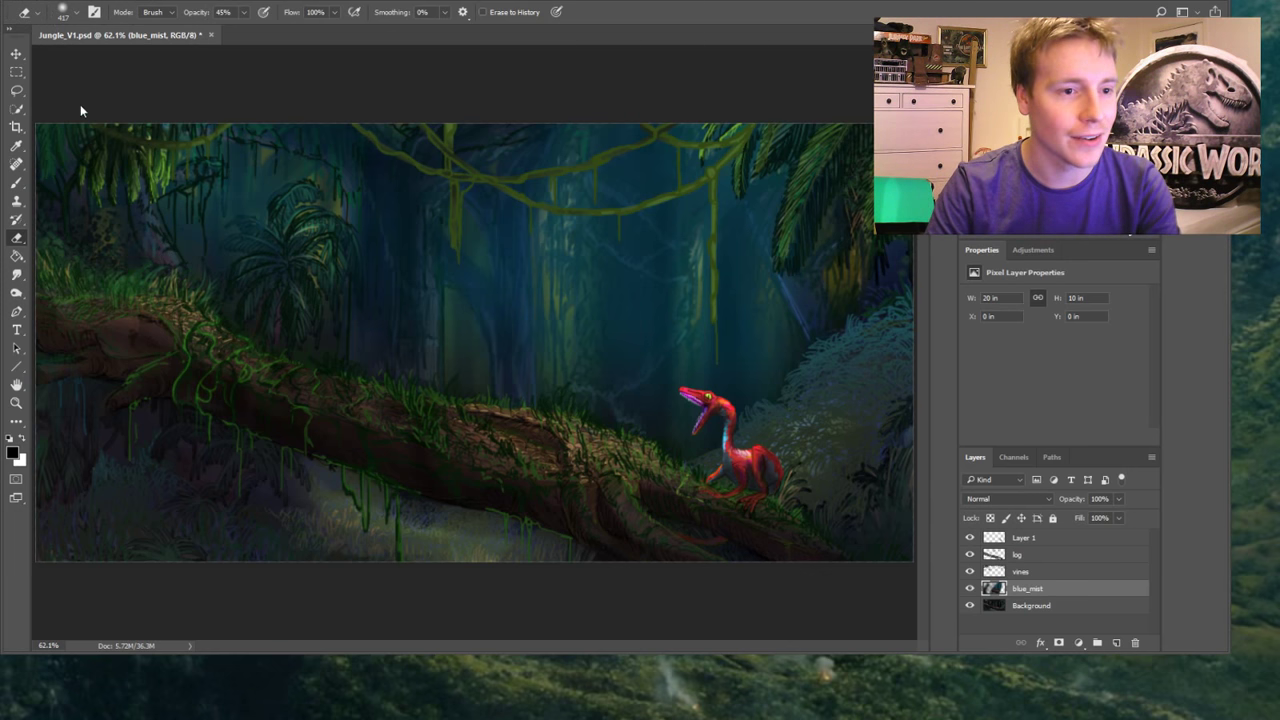
{"action": "key", "text": "ctrl+s"}
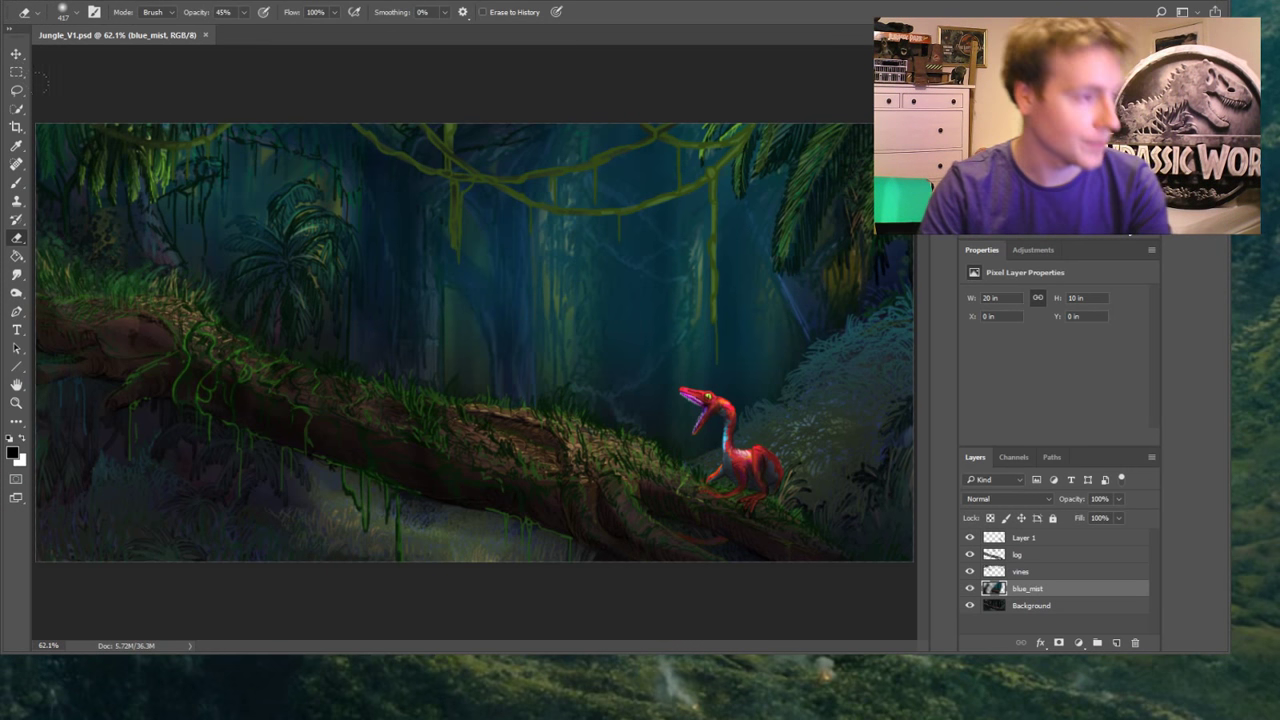